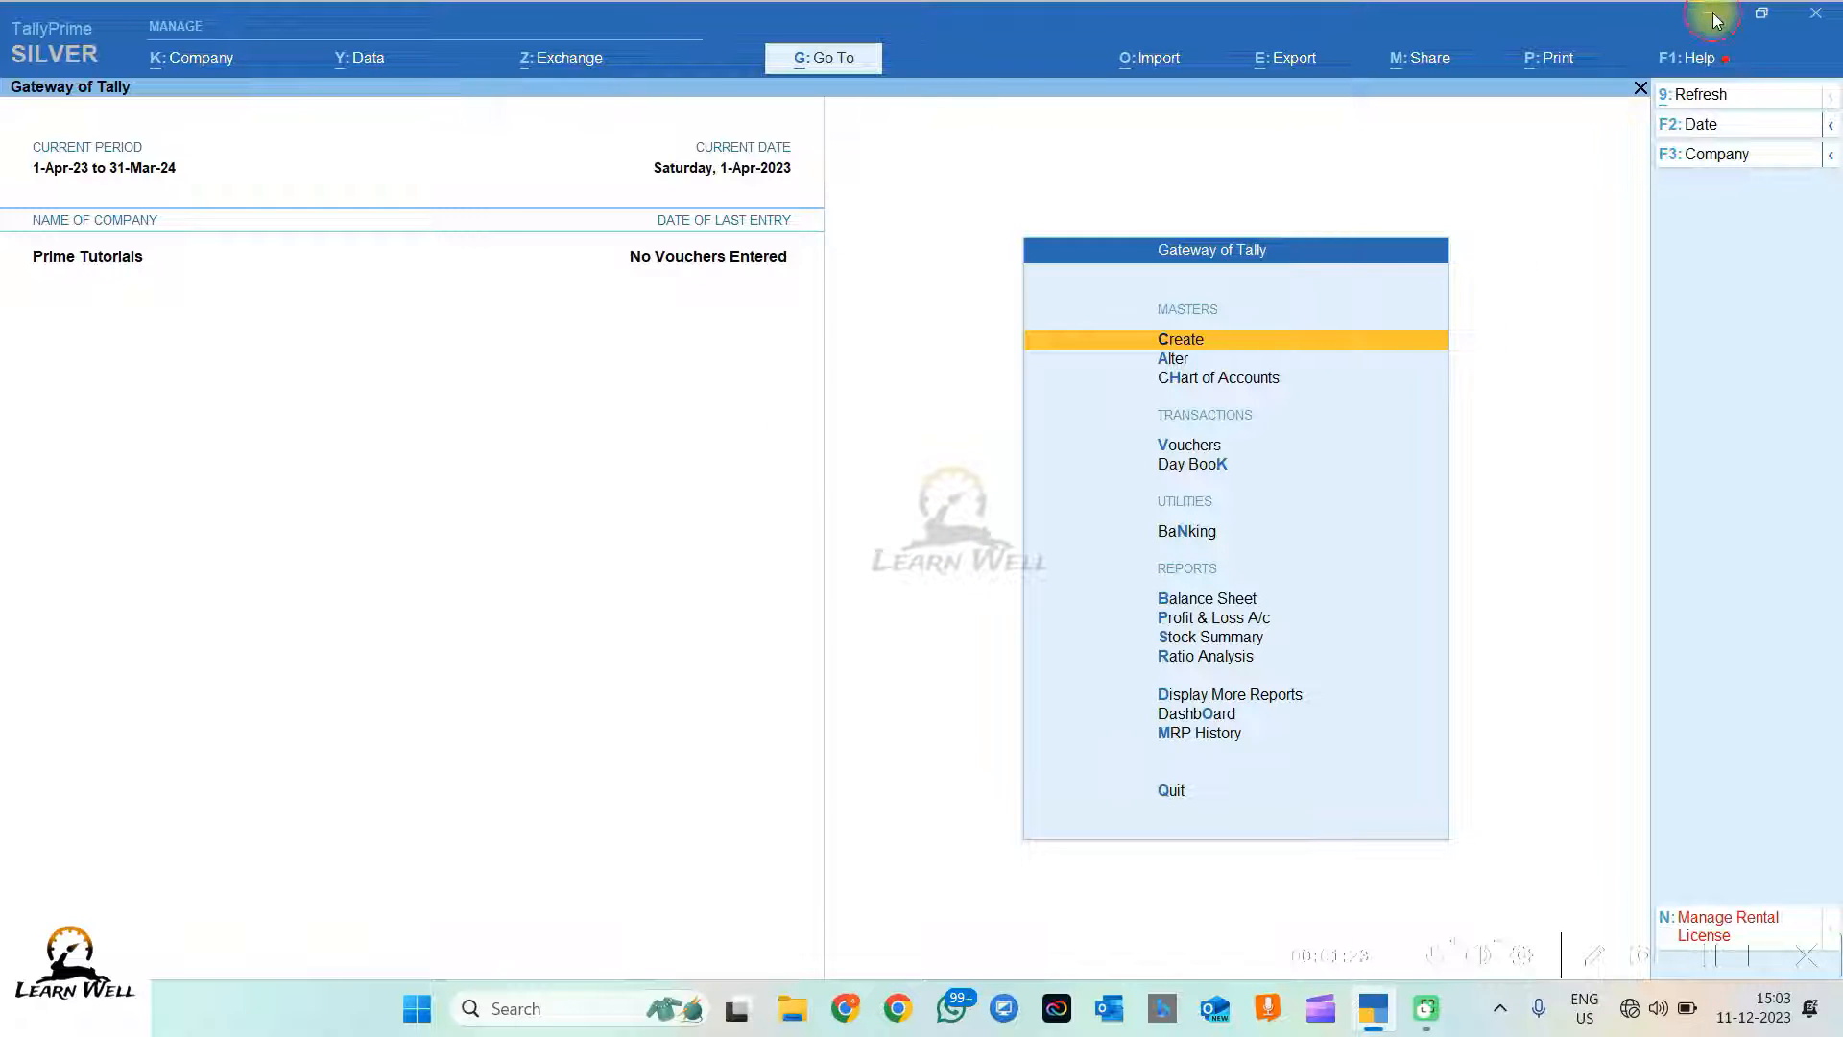
# Step: Drop down the F1: Help menu from the Gateway of Tally's top bar
pyautogui.click(1716, 19)
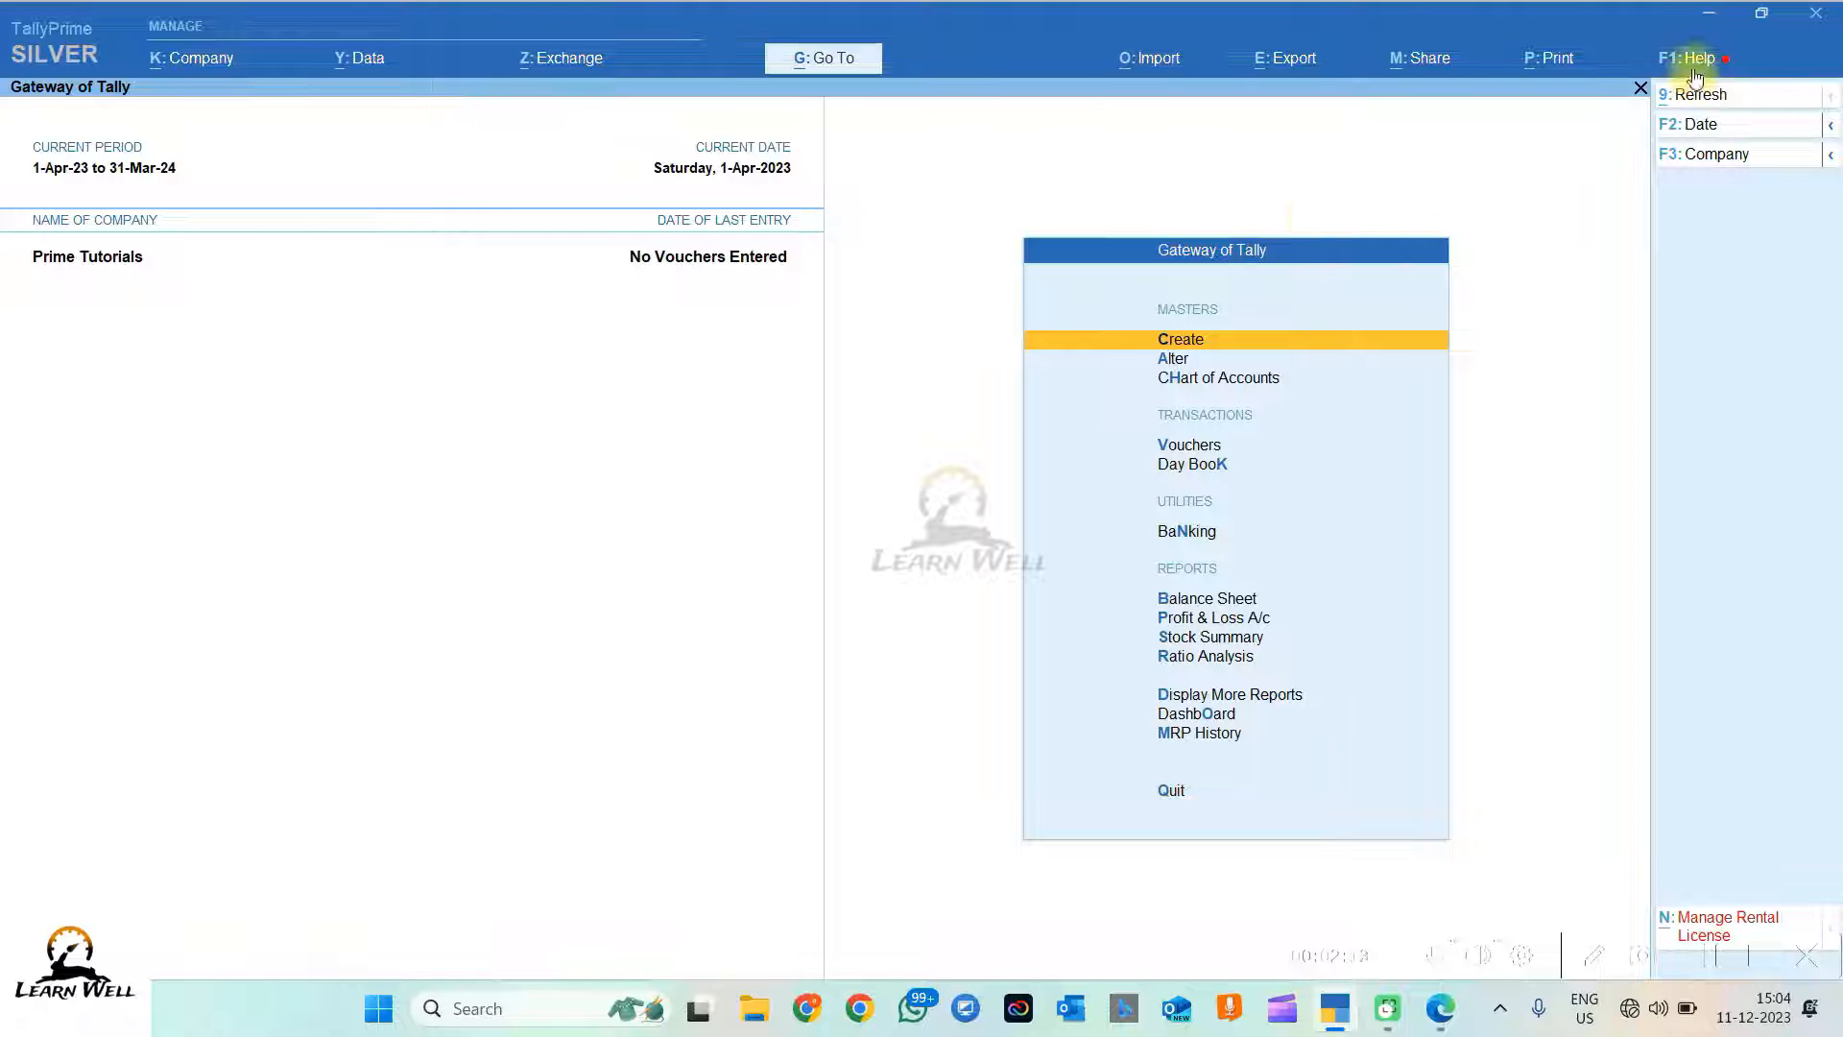
pyautogui.click(1695, 59)
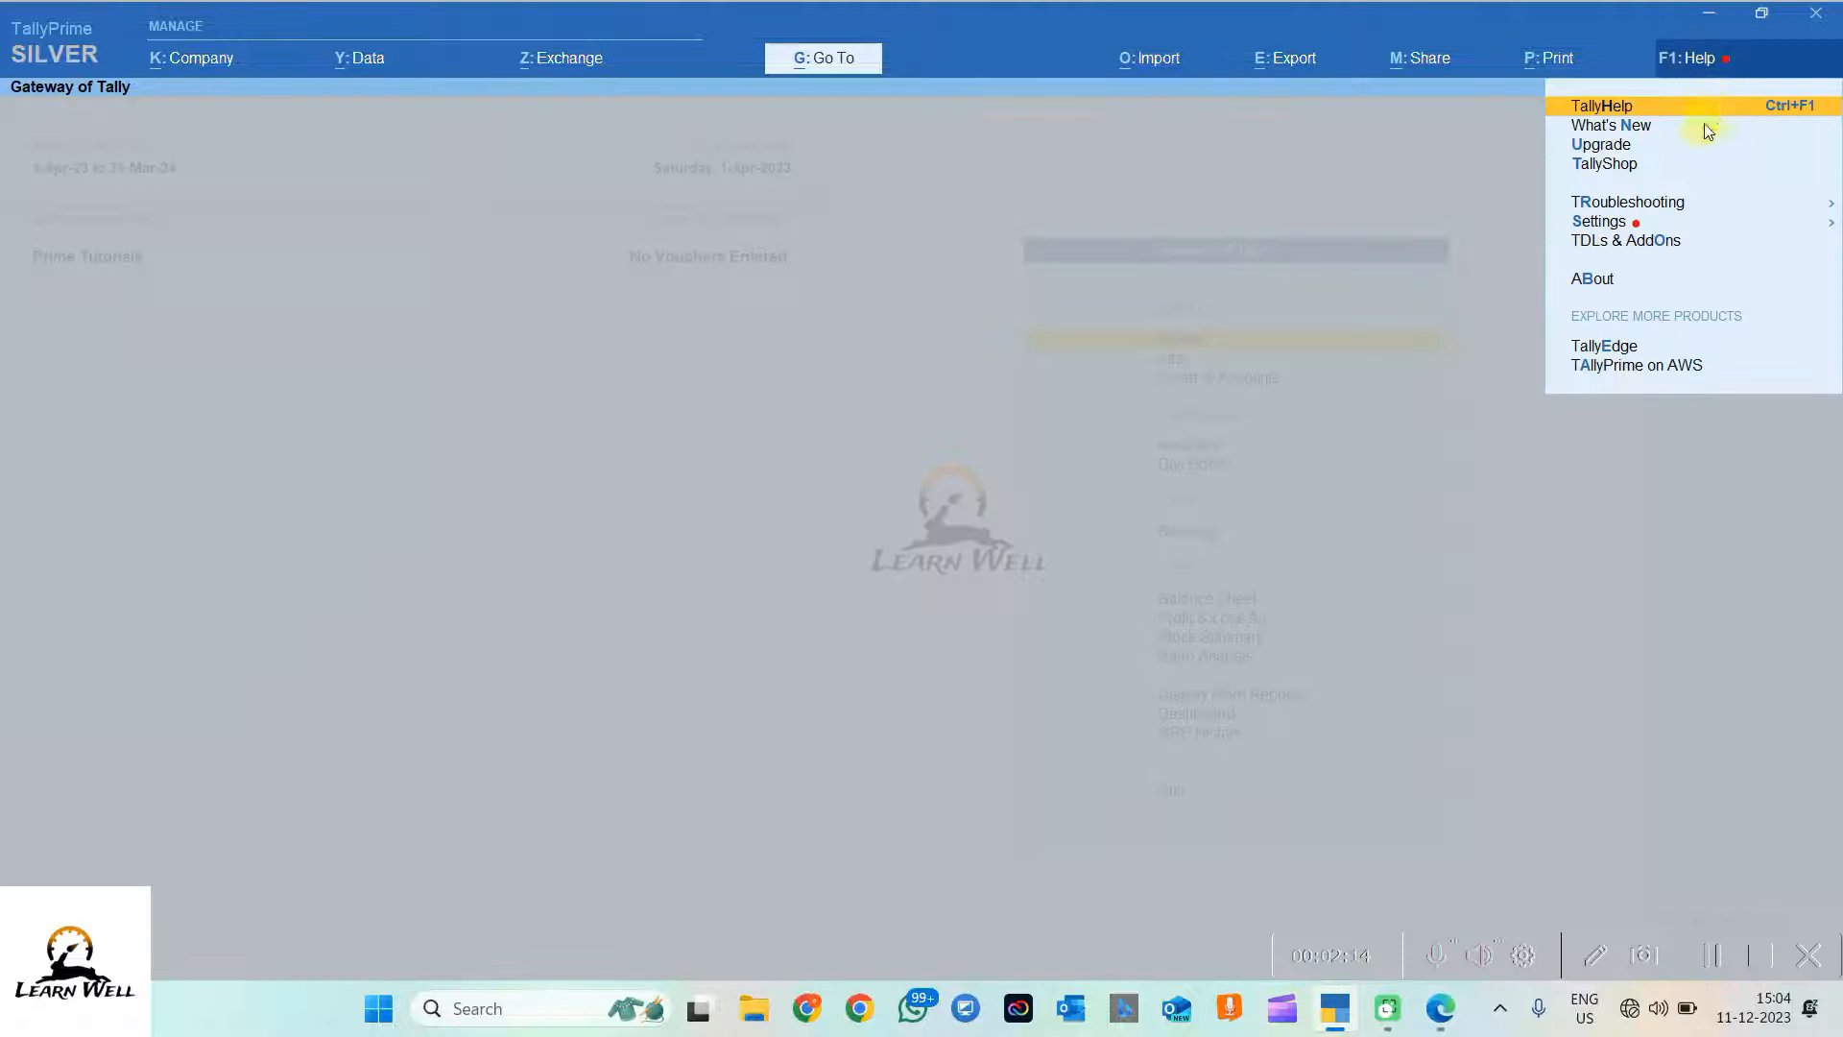
# Step: Read the About screen's product, licence and data details, then return to the Gateway of Tally
pyautogui.click(1592, 281)
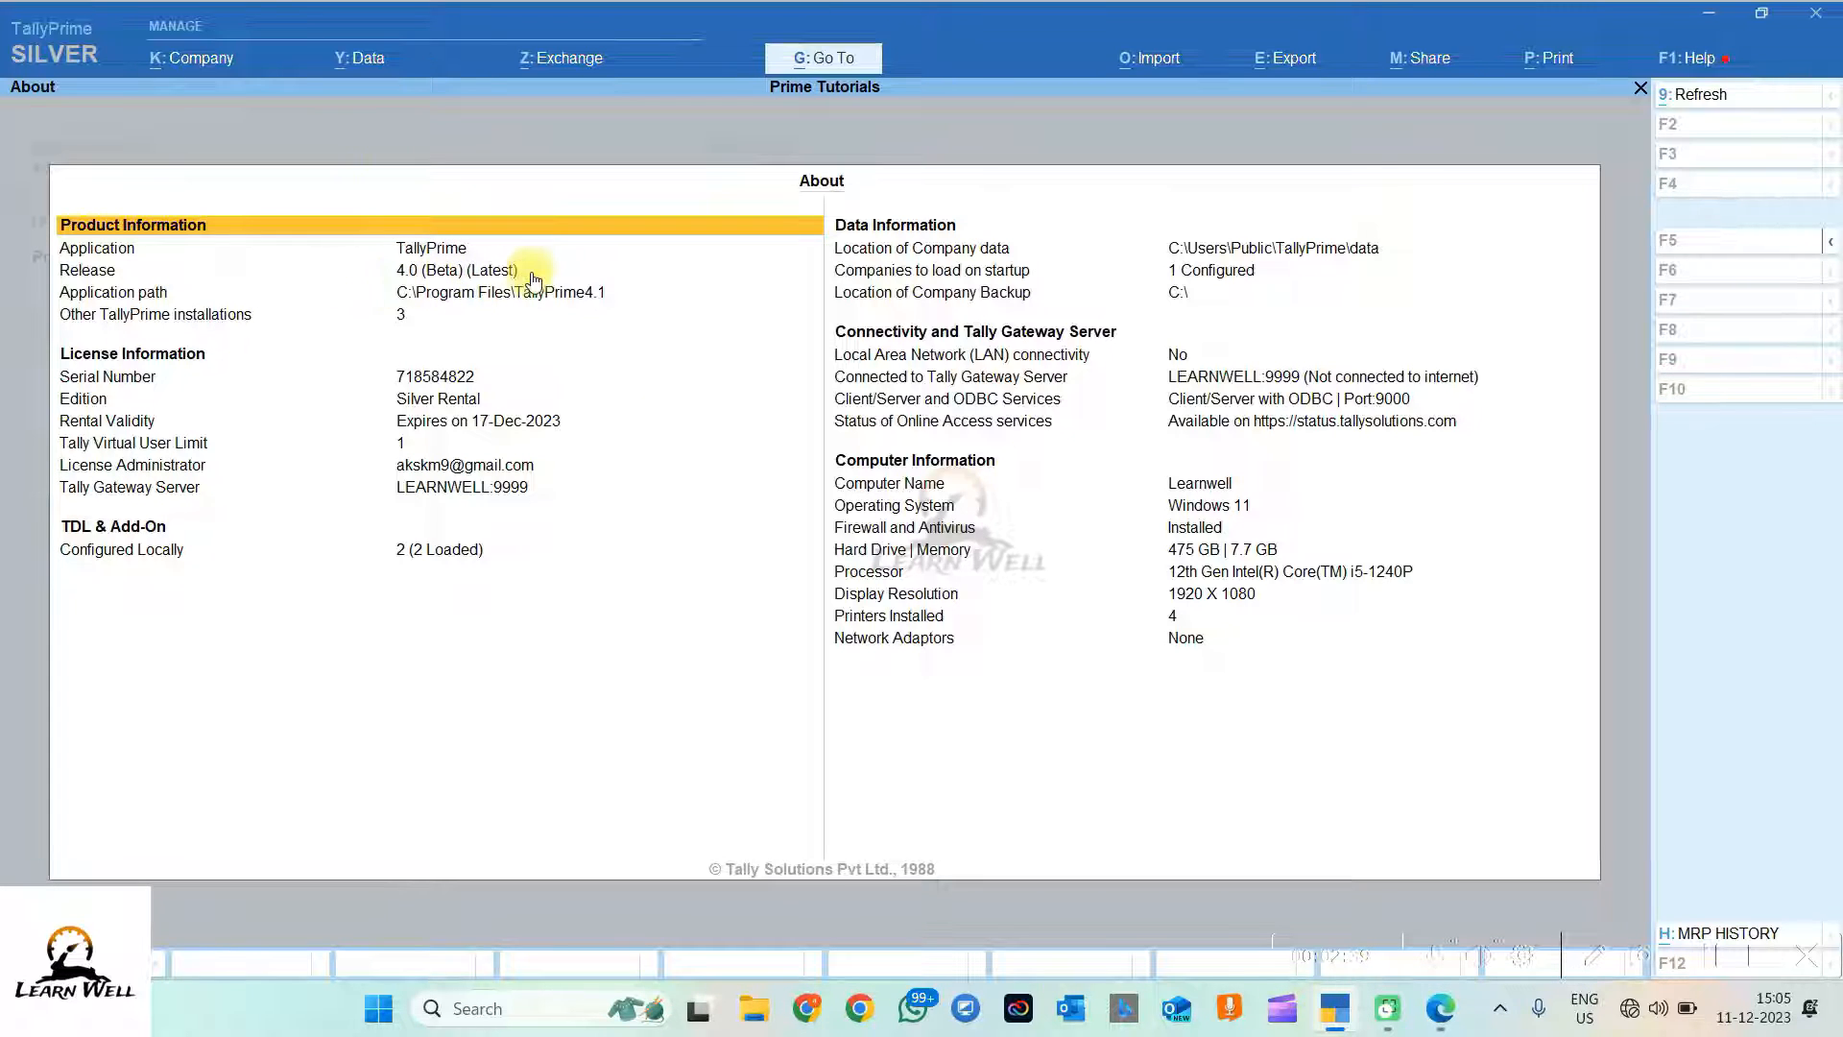
pyautogui.press('Escape')
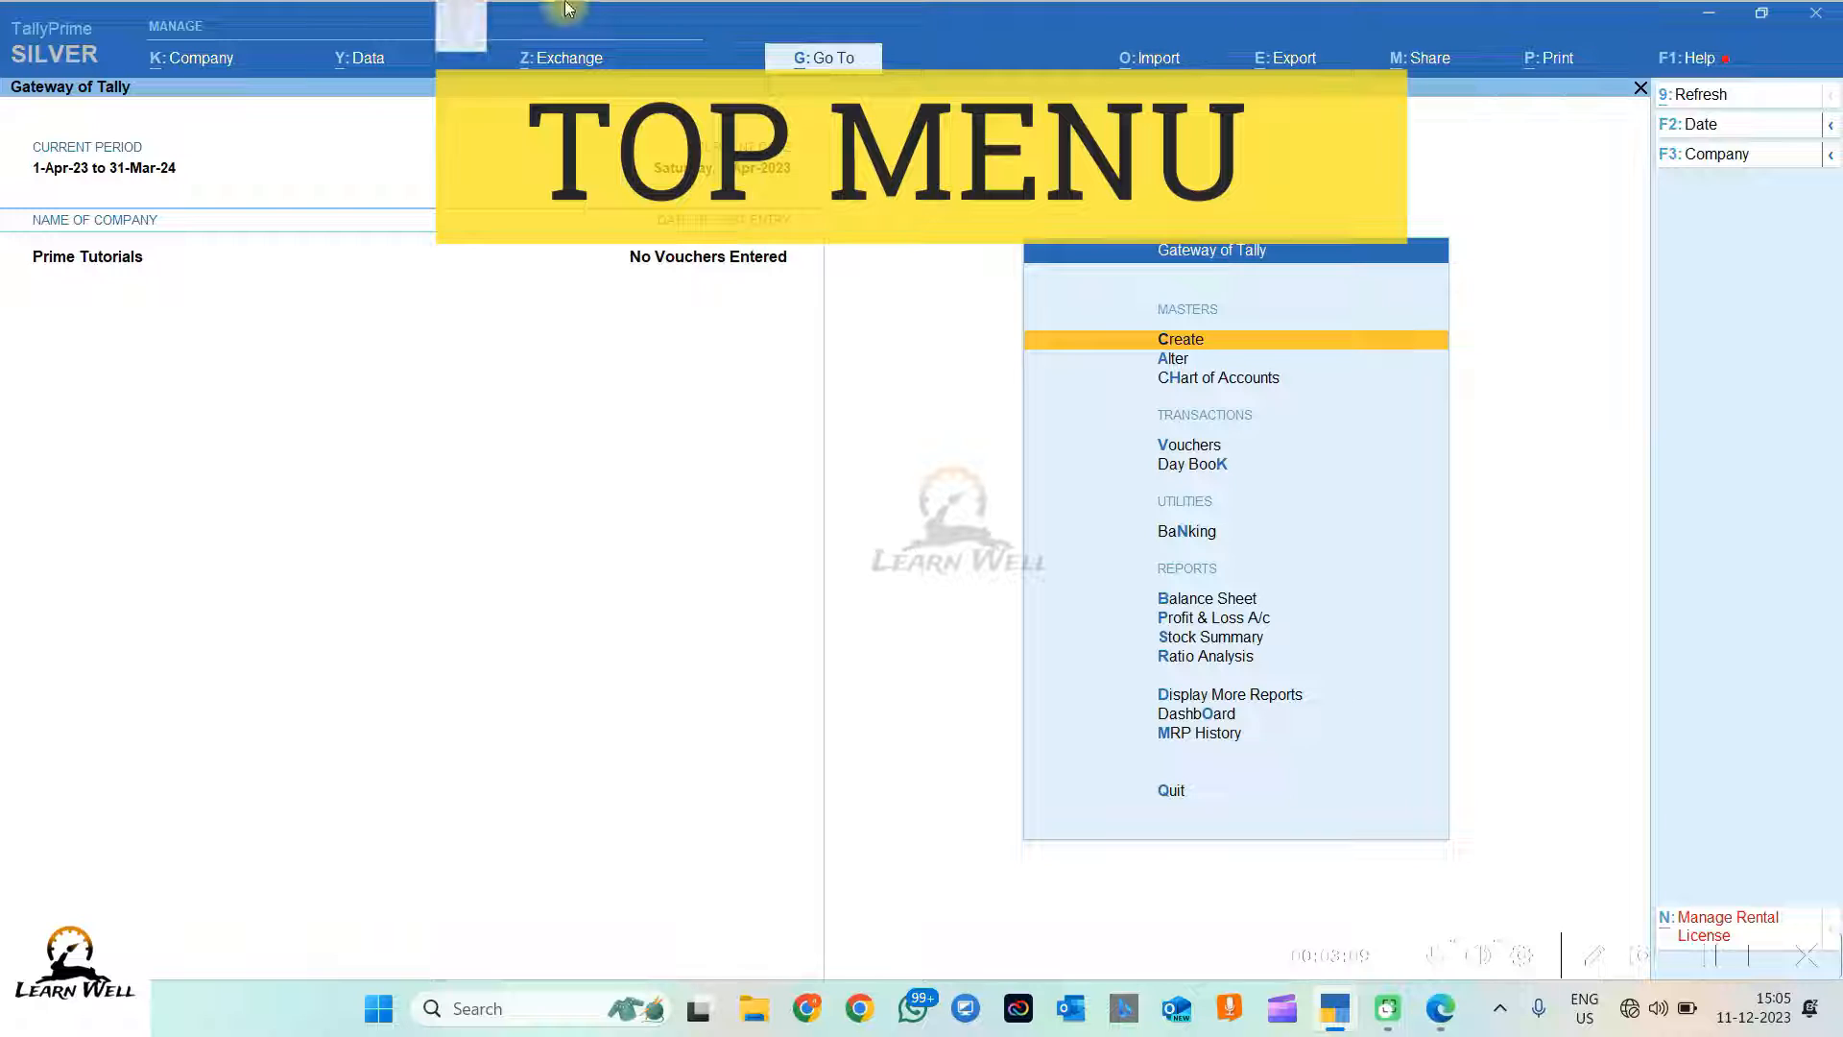
pyautogui.click(44, 54)
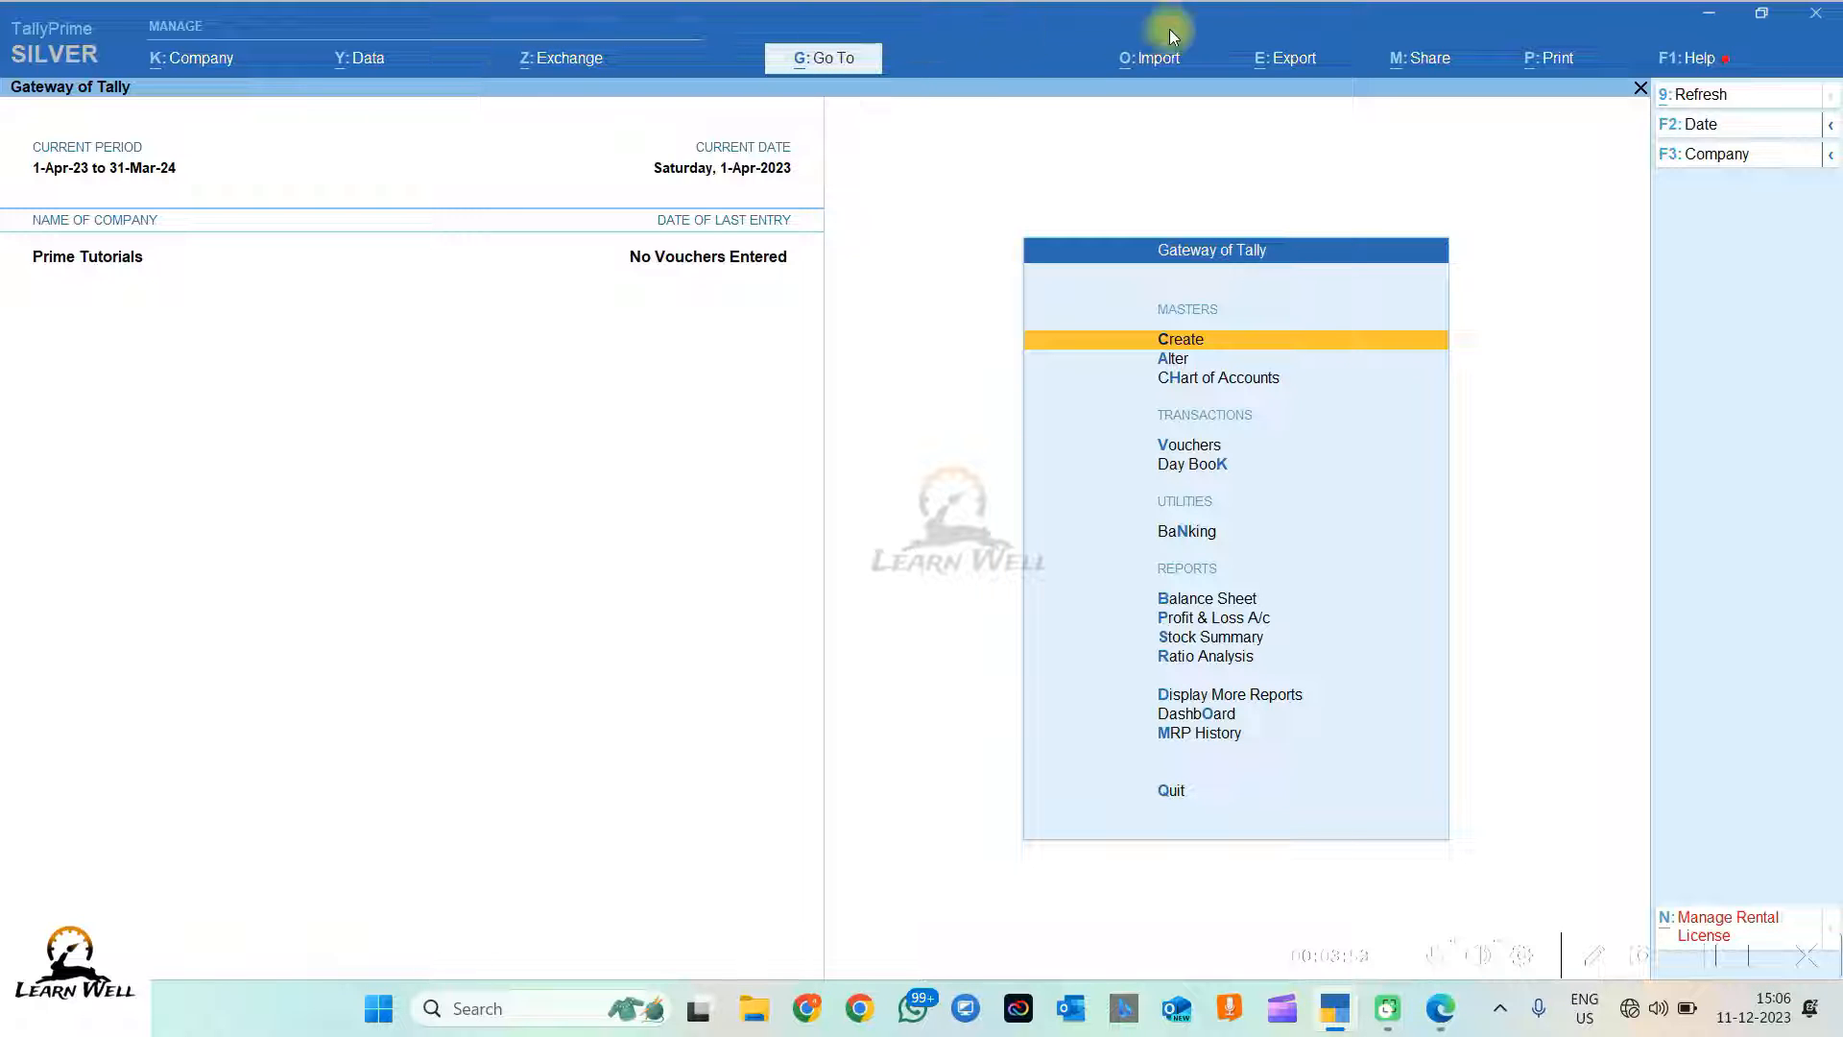
pyautogui.click(843, 57)
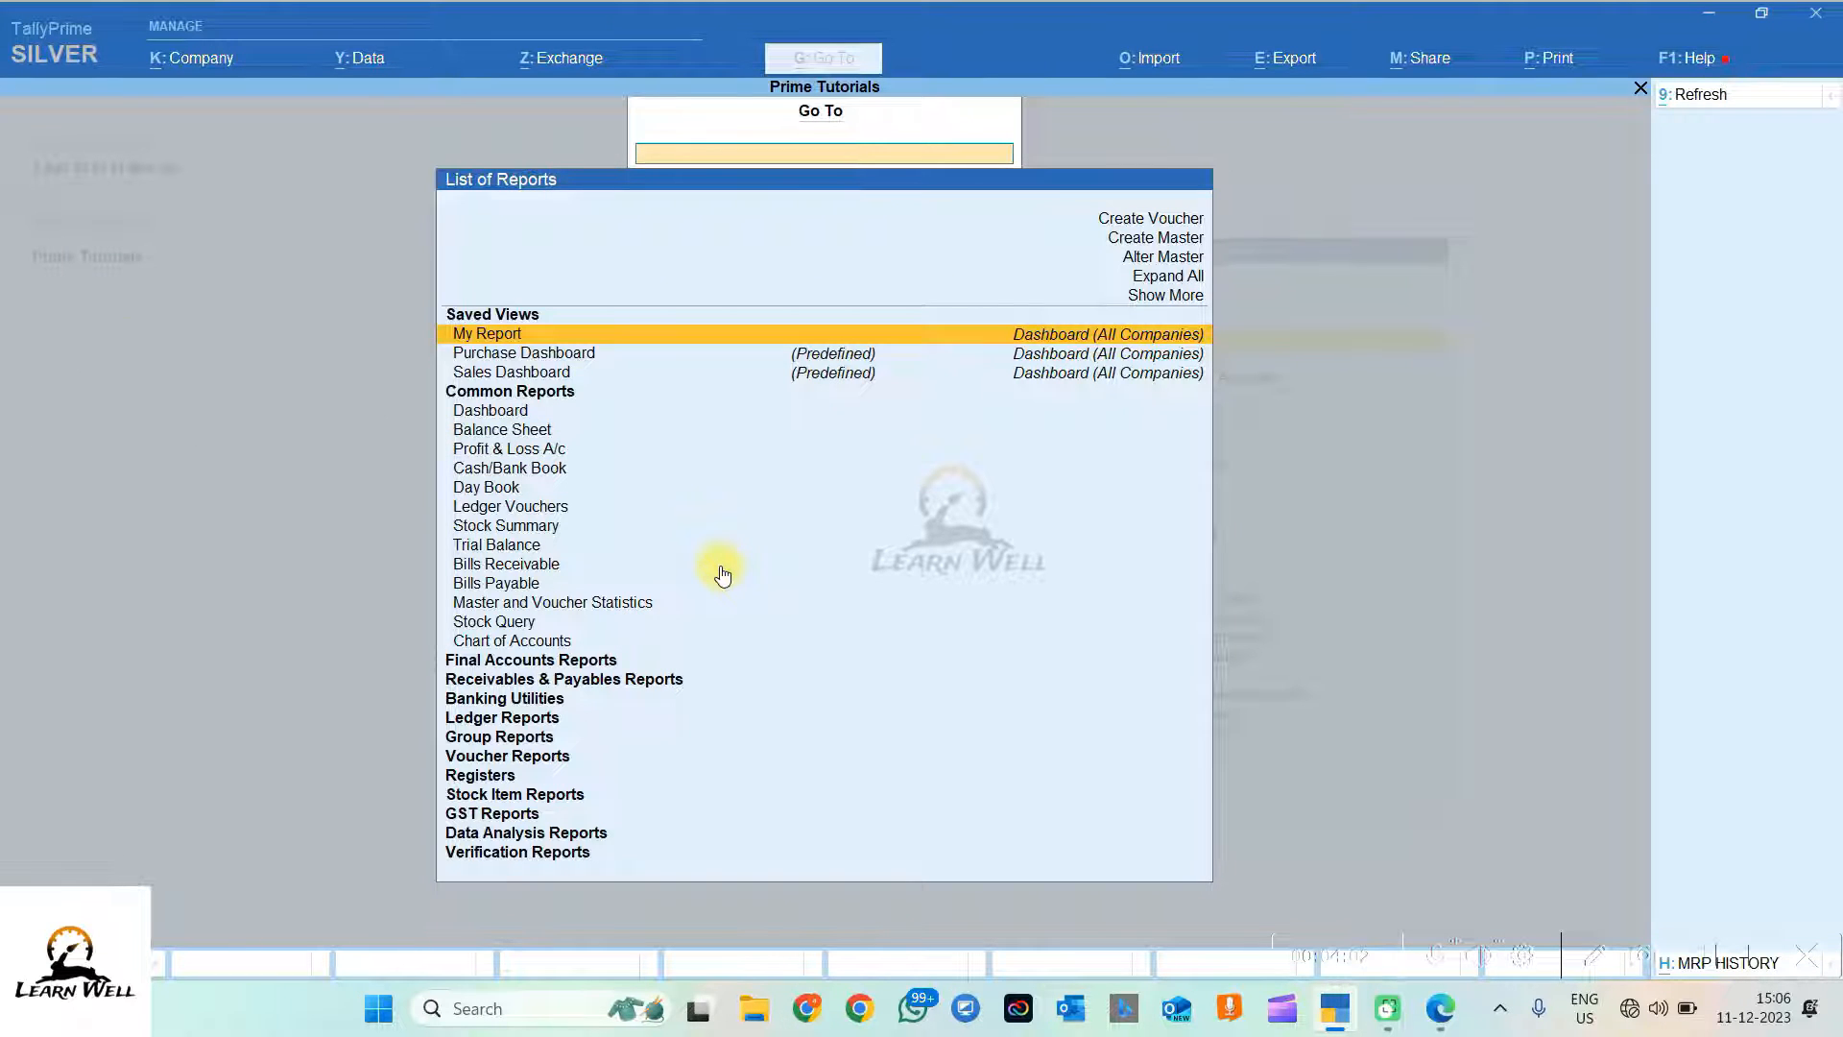
pyautogui.press('Escape')
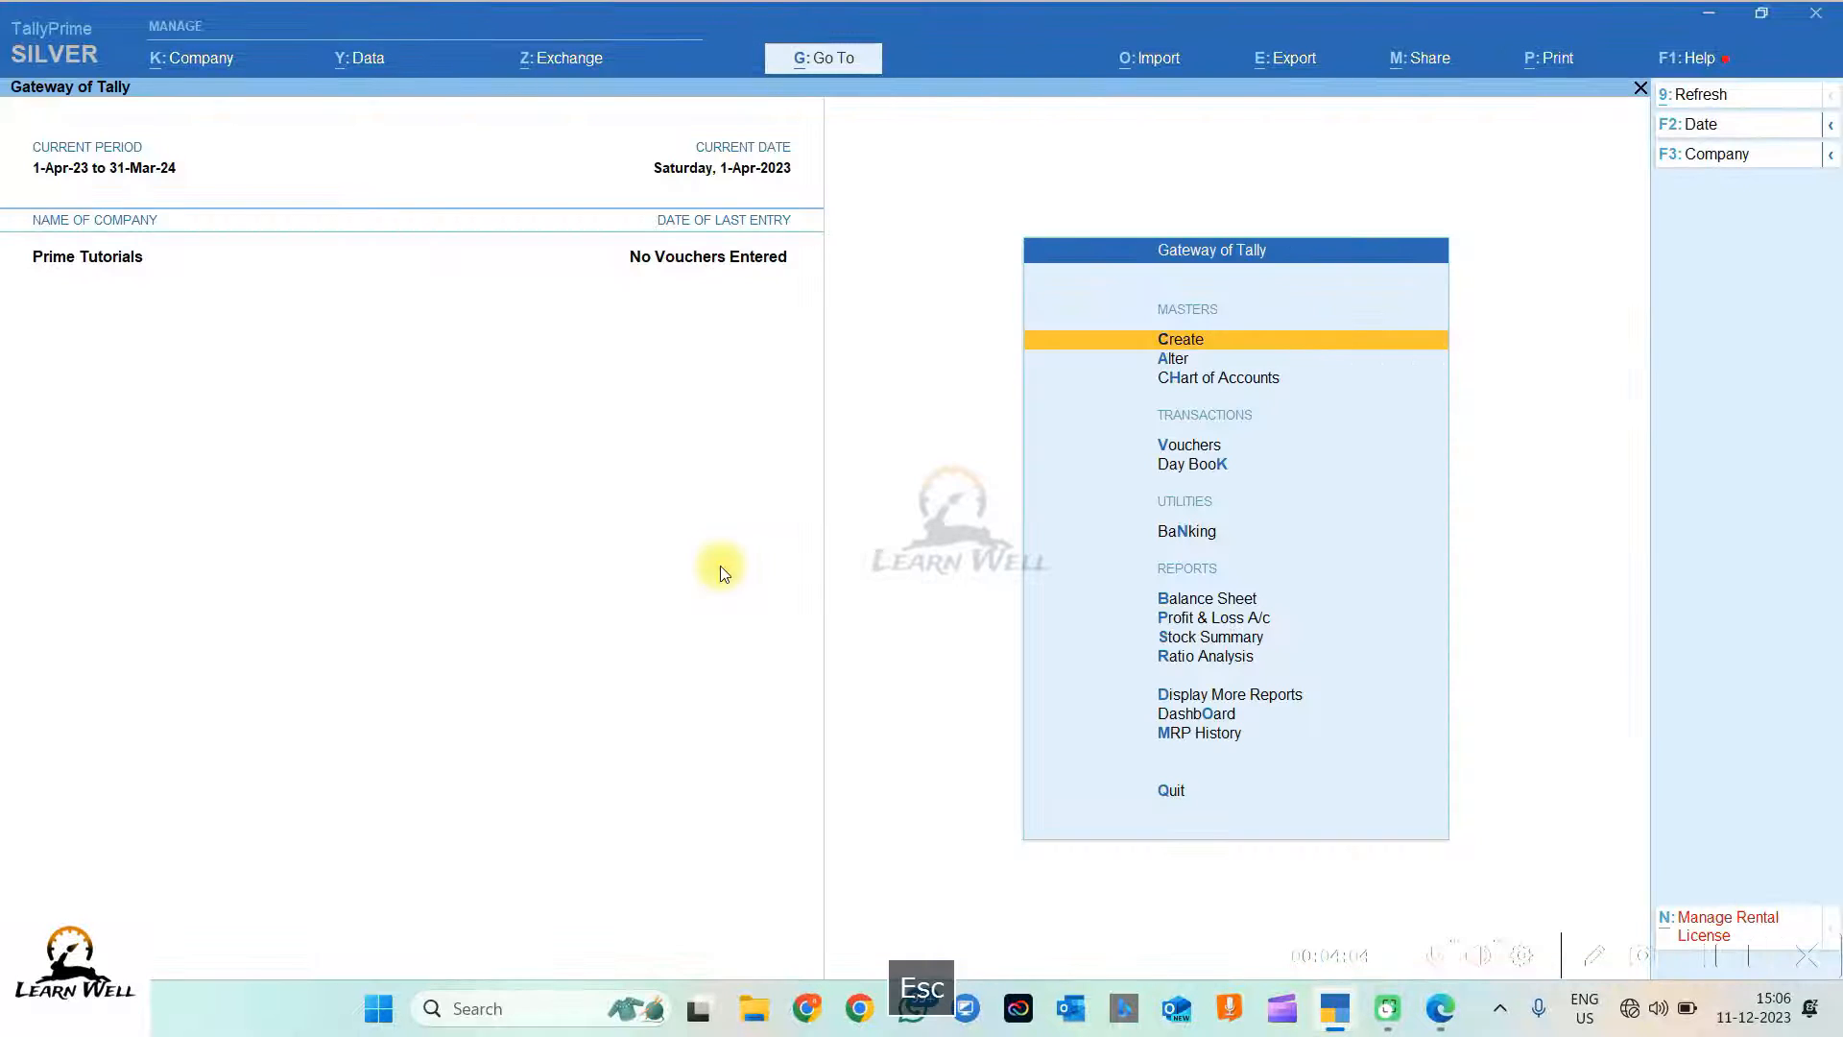
pyautogui.click(831, 67)
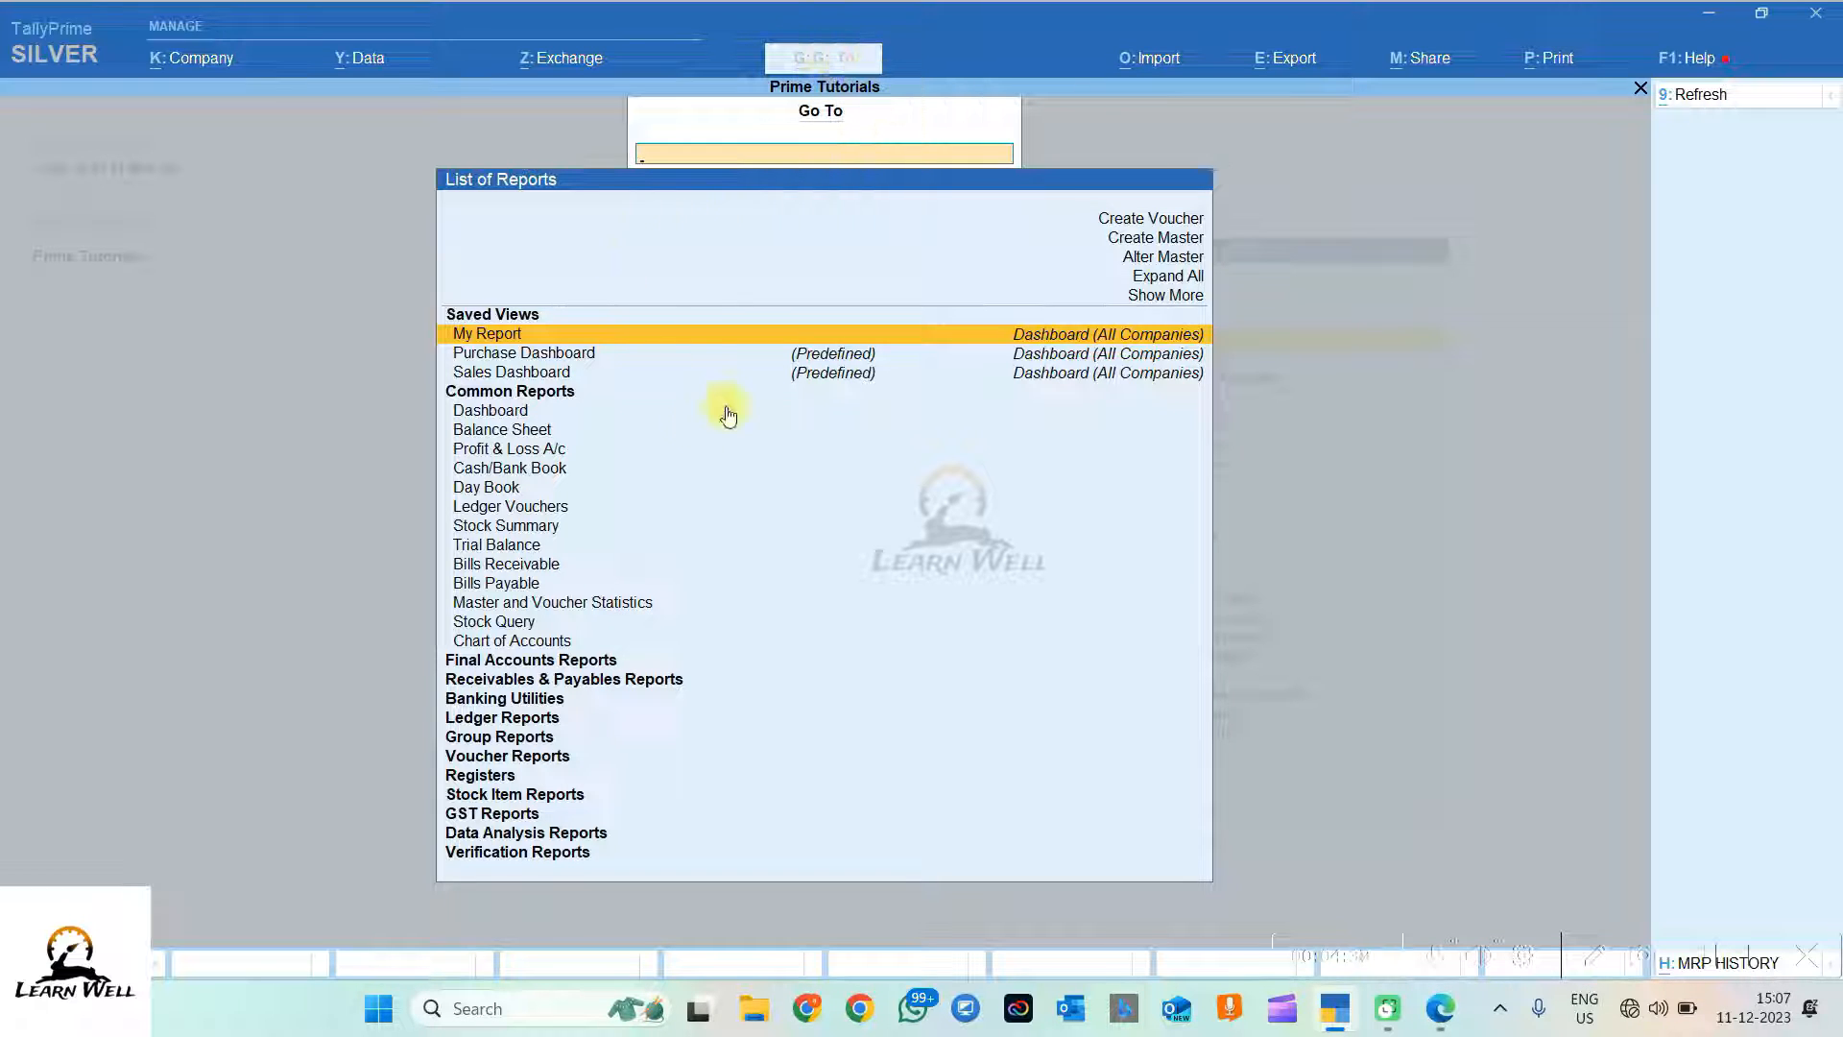
pyautogui.press('Down')
pyautogui.press('Down')
pyautogui.press('Down')
pyautogui.press('Down')
pyautogui.press('Down')
pyautogui.press('Down')
pyautogui.press('Down')
pyautogui.press('Down')
pyautogui.press('Down')
pyautogui.press('Down')
pyautogui.press('Down')
pyautogui.press('Down')
pyautogui.press('Down')
pyautogui.press('Down')
pyautogui.press('Down')
pyautogui.press('Down')
pyautogui.press('Down')
pyautogui.press('Down')
pyautogui.press('Down')
pyautogui.press('Down')
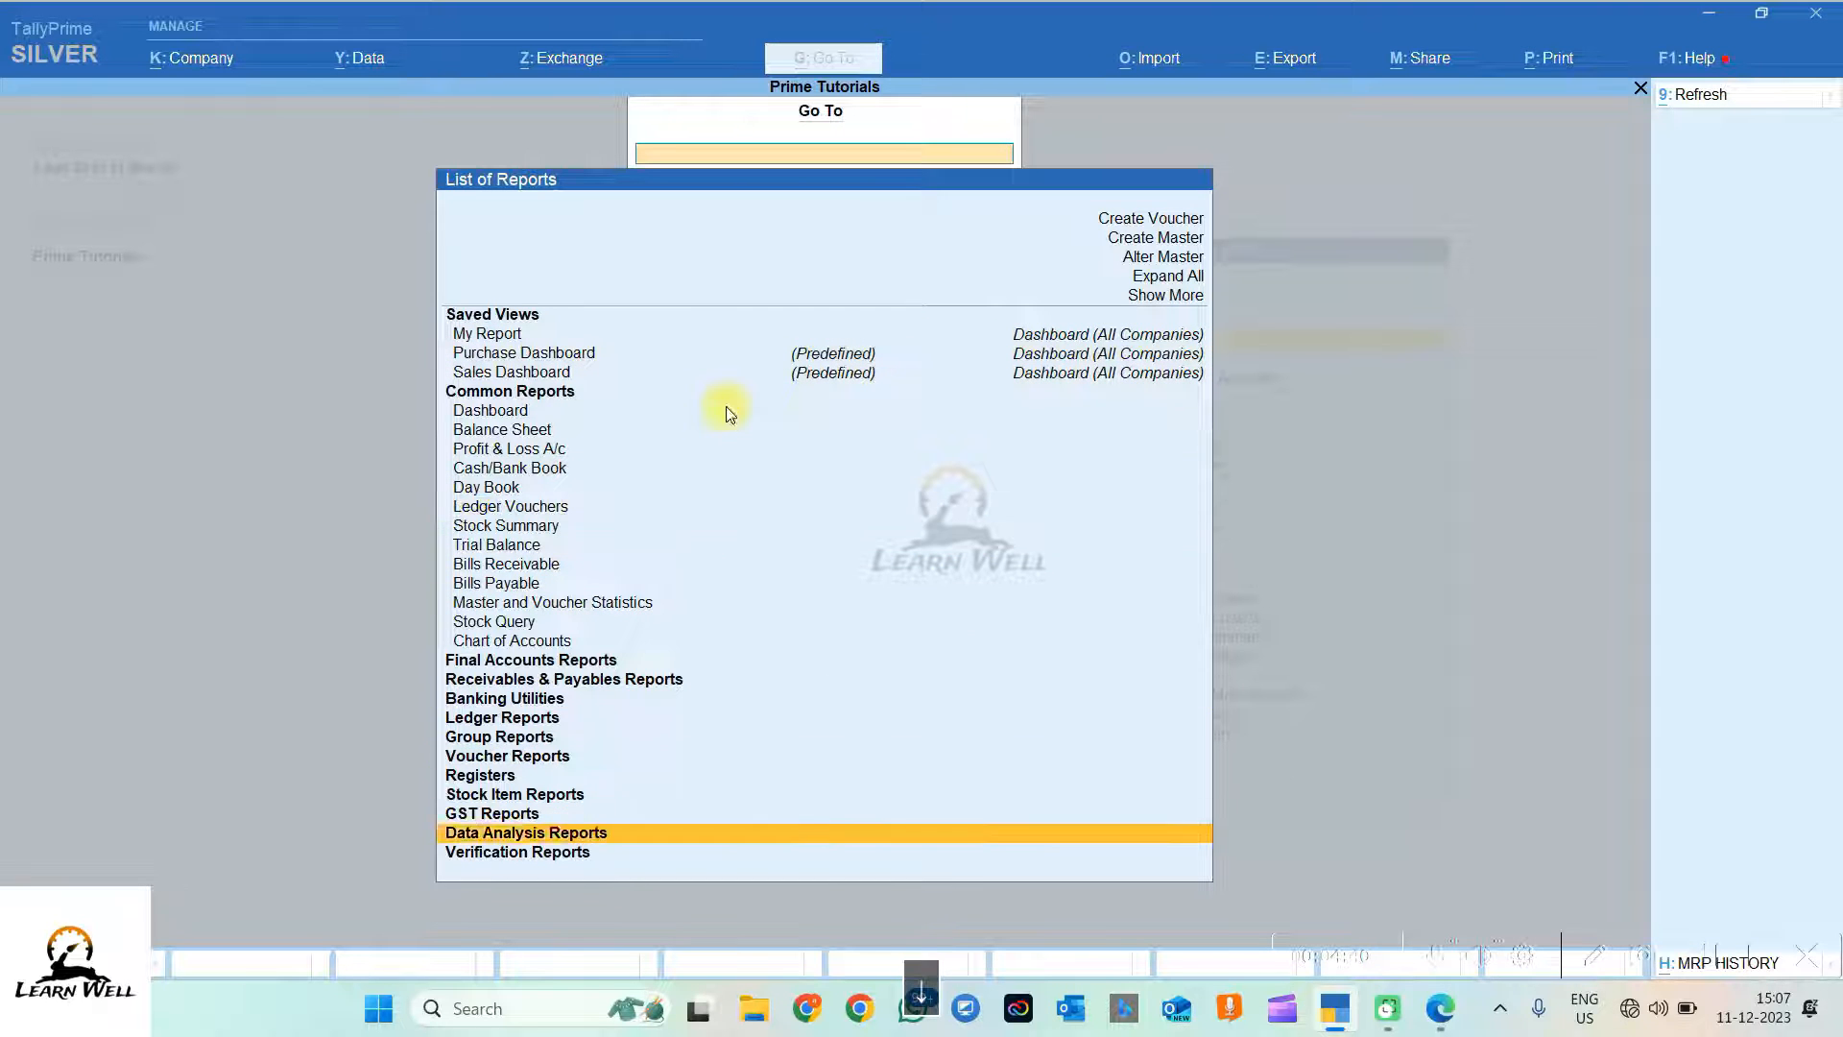
pyautogui.click(1151, 303)
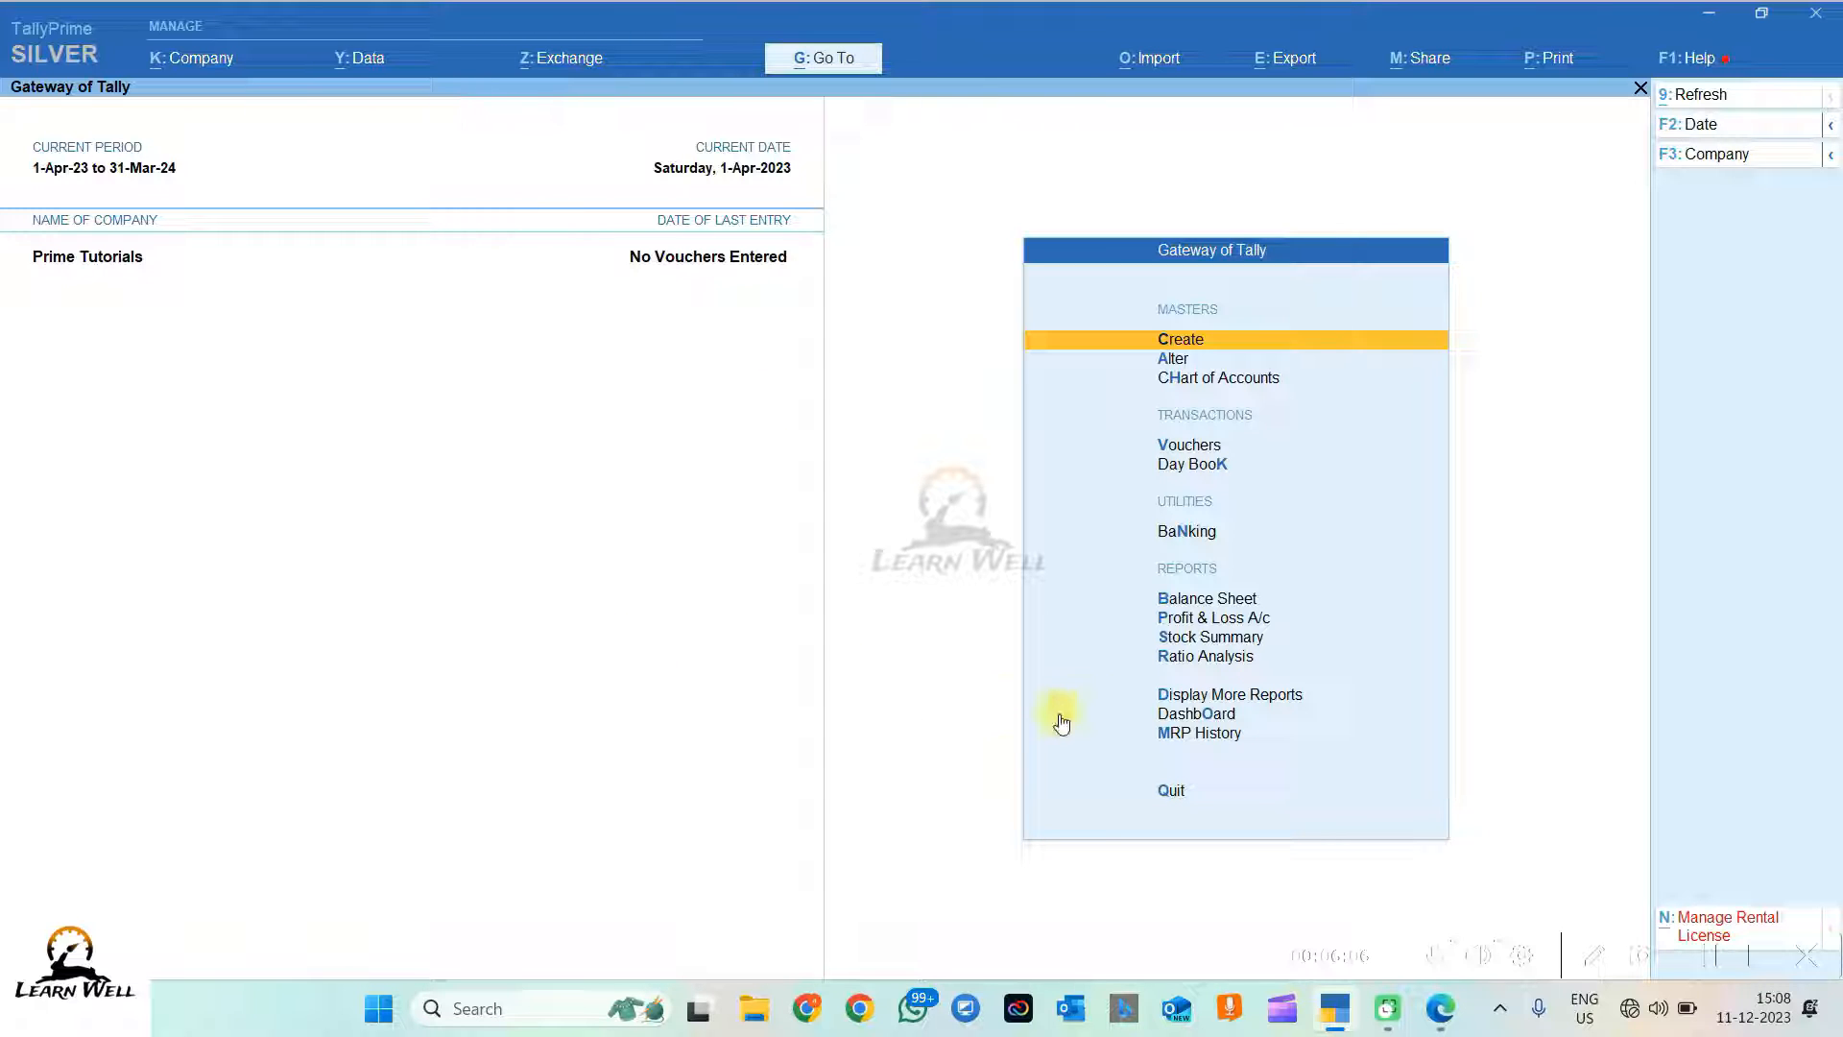
# Step: Reveal the Ctrl alternate commands, try the Ctrl+N calculator, then switch to the 1.pdf transactions sheet
pyautogui.press('ctrl')
pyautogui.hotkey('ctrl', 'n')
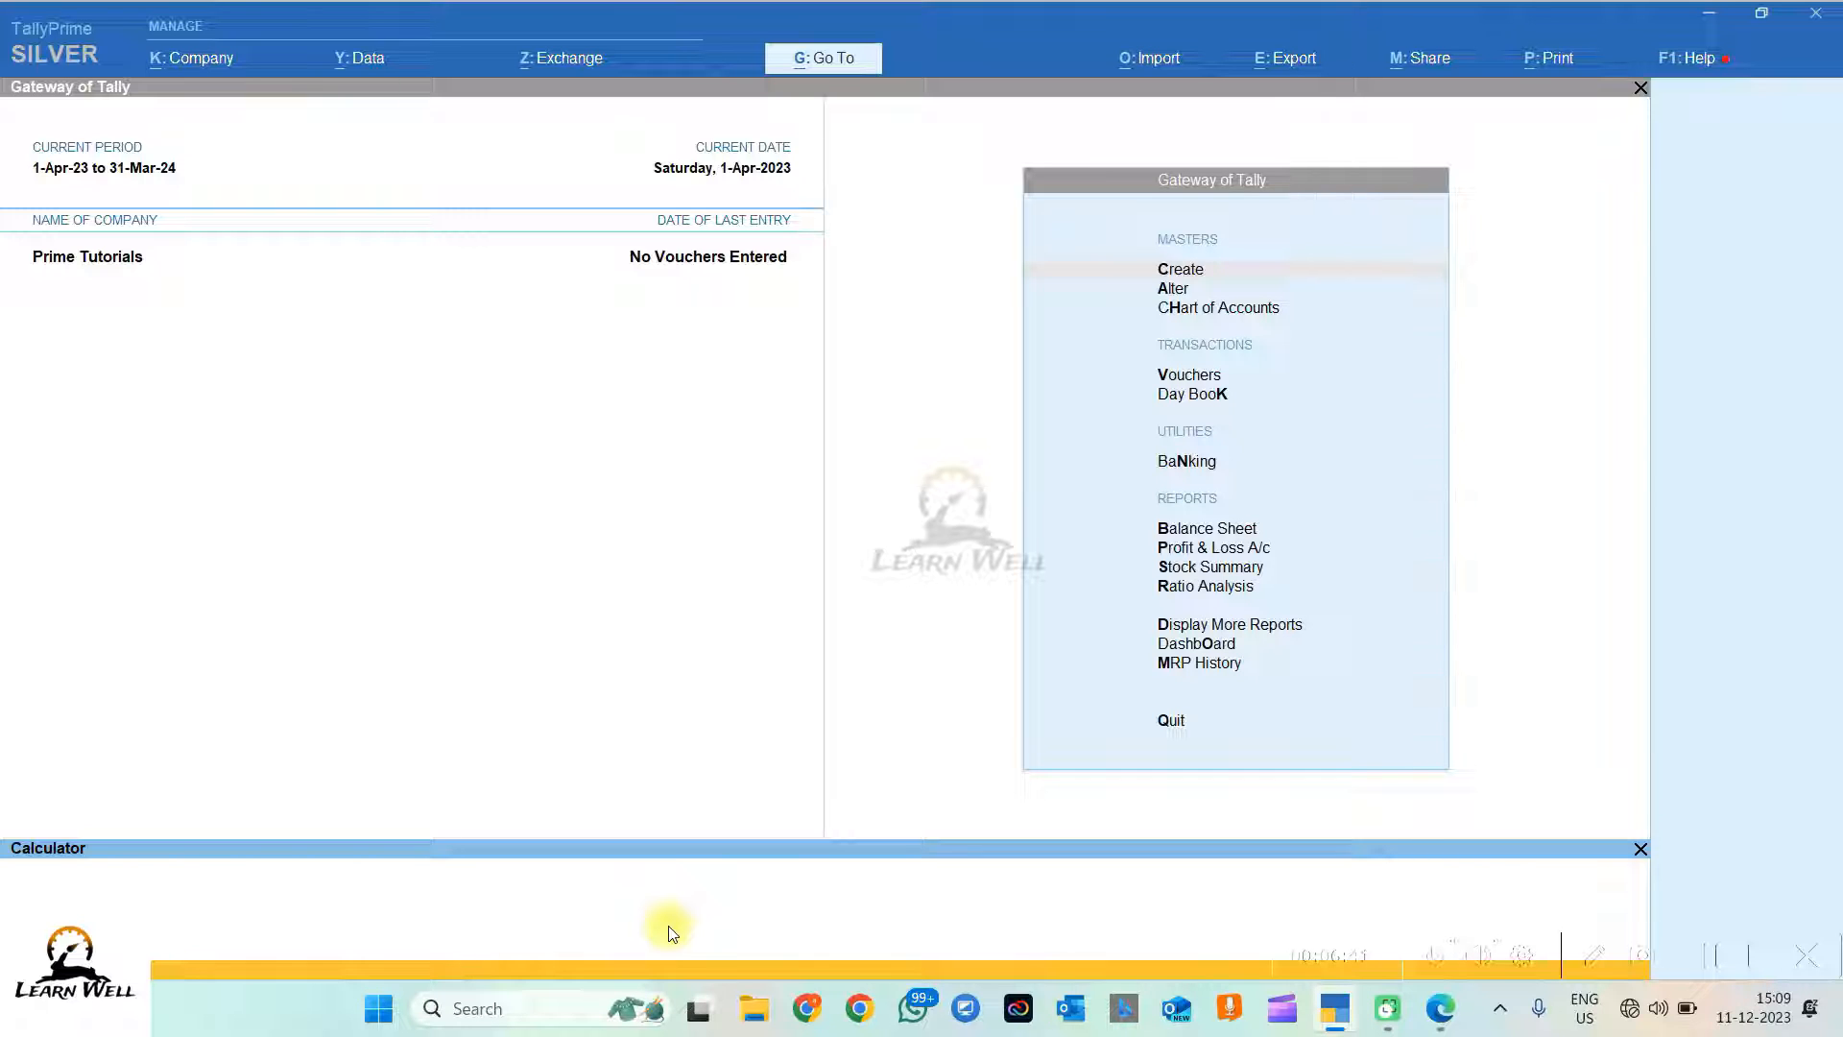
pyautogui.click(1640, 849)
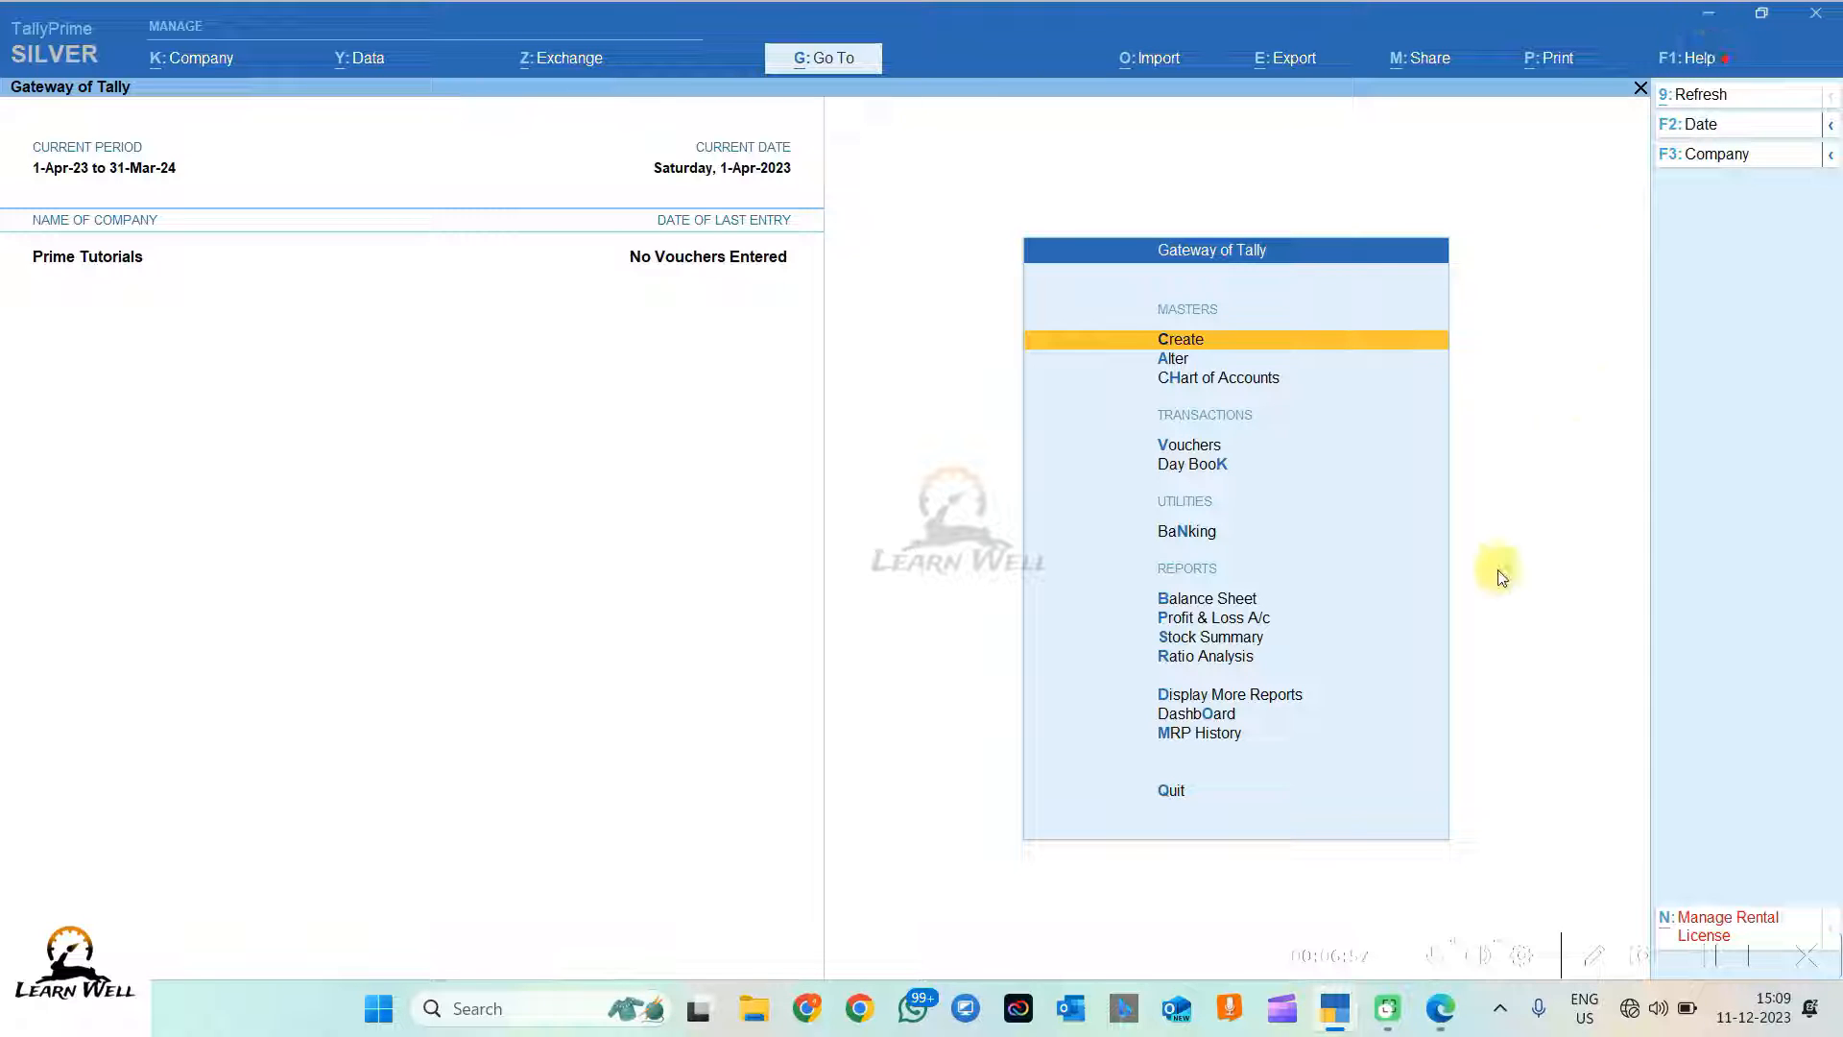
pyautogui.click(1441, 1009)
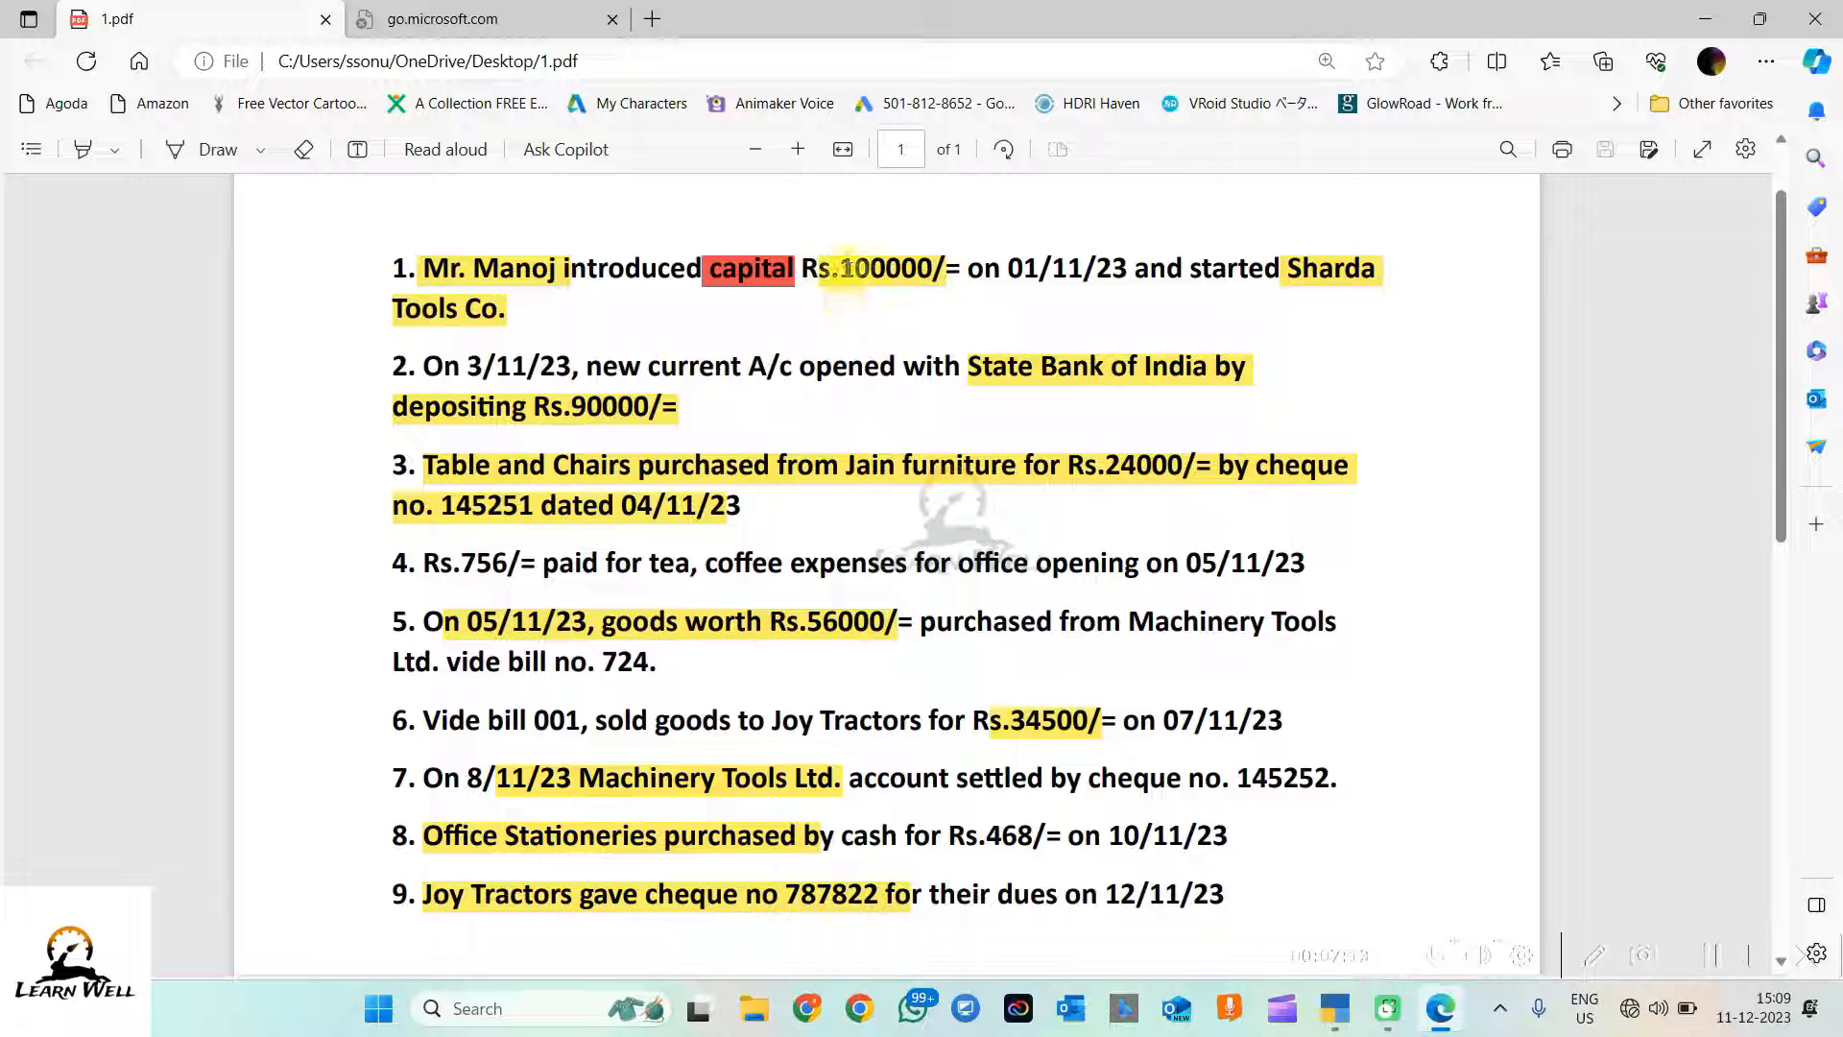
# Step: Highlight the 100000 capital, 01/11/23 date and Sharda name in transaction 1, then return to TallyPrime
pyautogui.moveTo(841, 270); pyautogui.dragTo(937, 273)
pyautogui.click(908, 294)
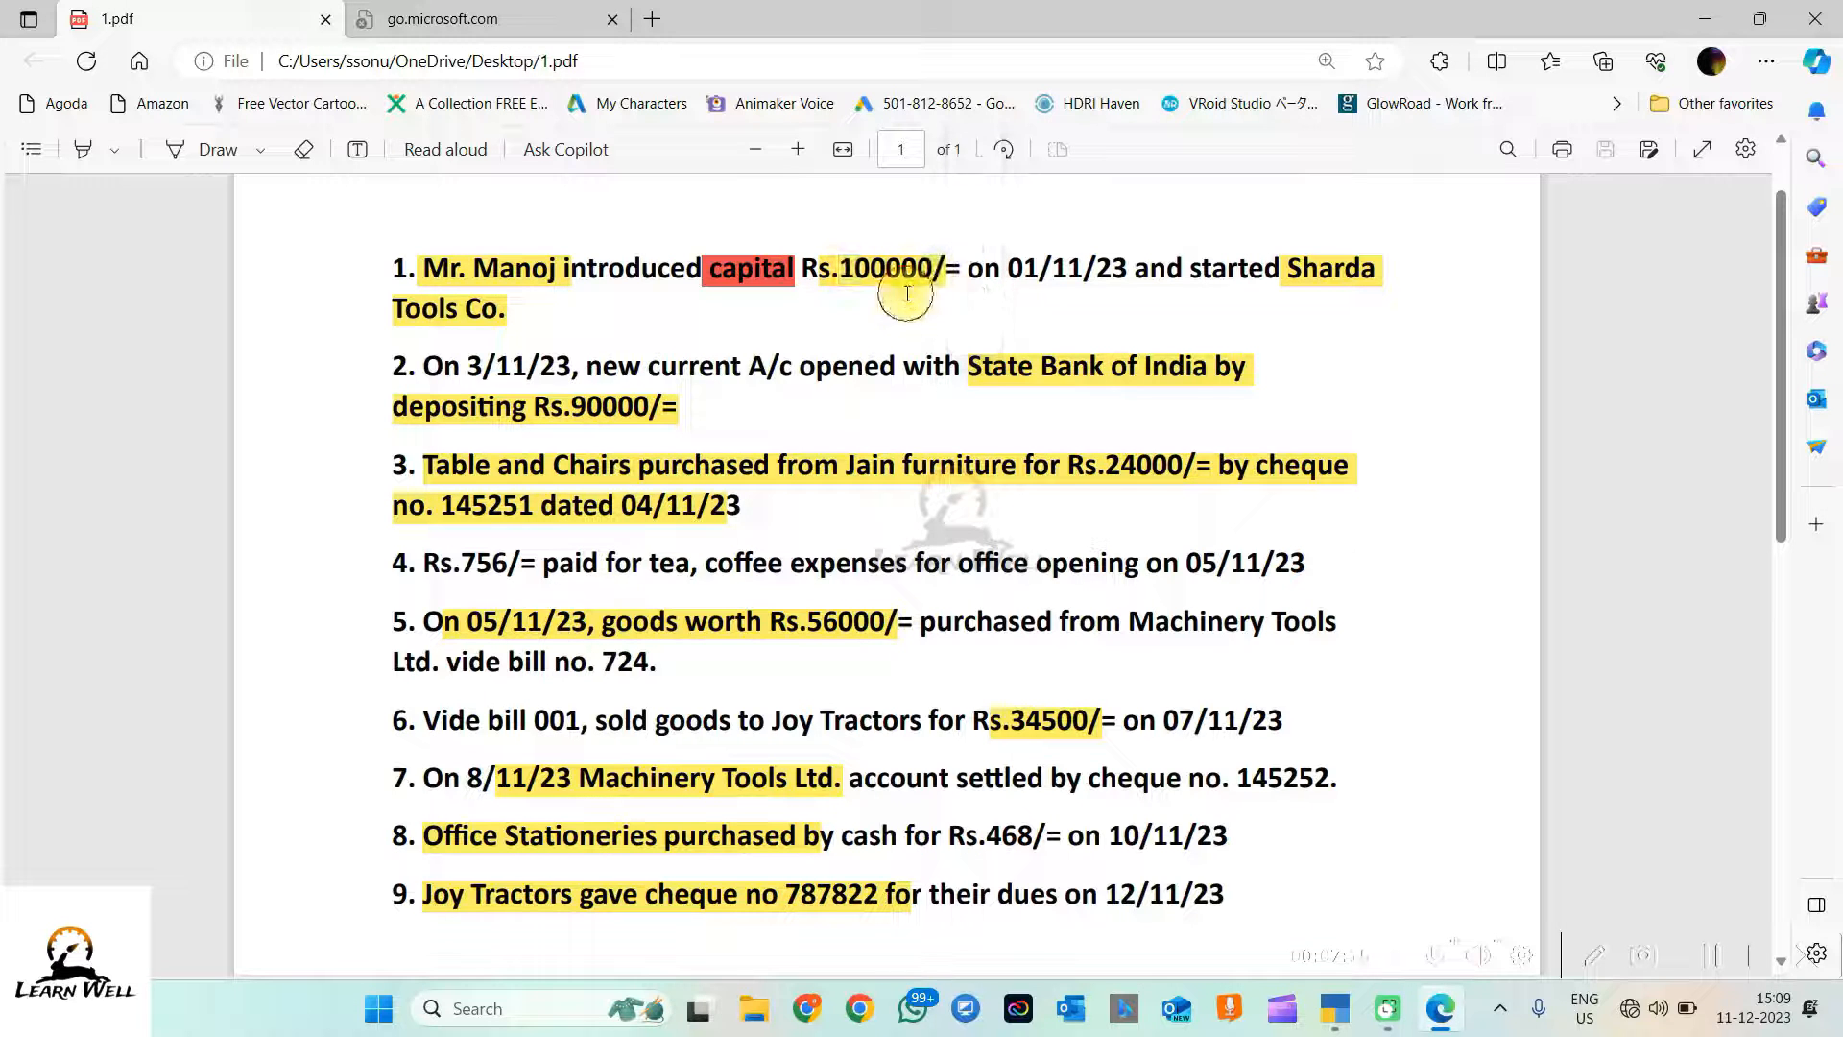
pyautogui.moveTo(1085, 270); pyautogui.dragTo(1028, 270)
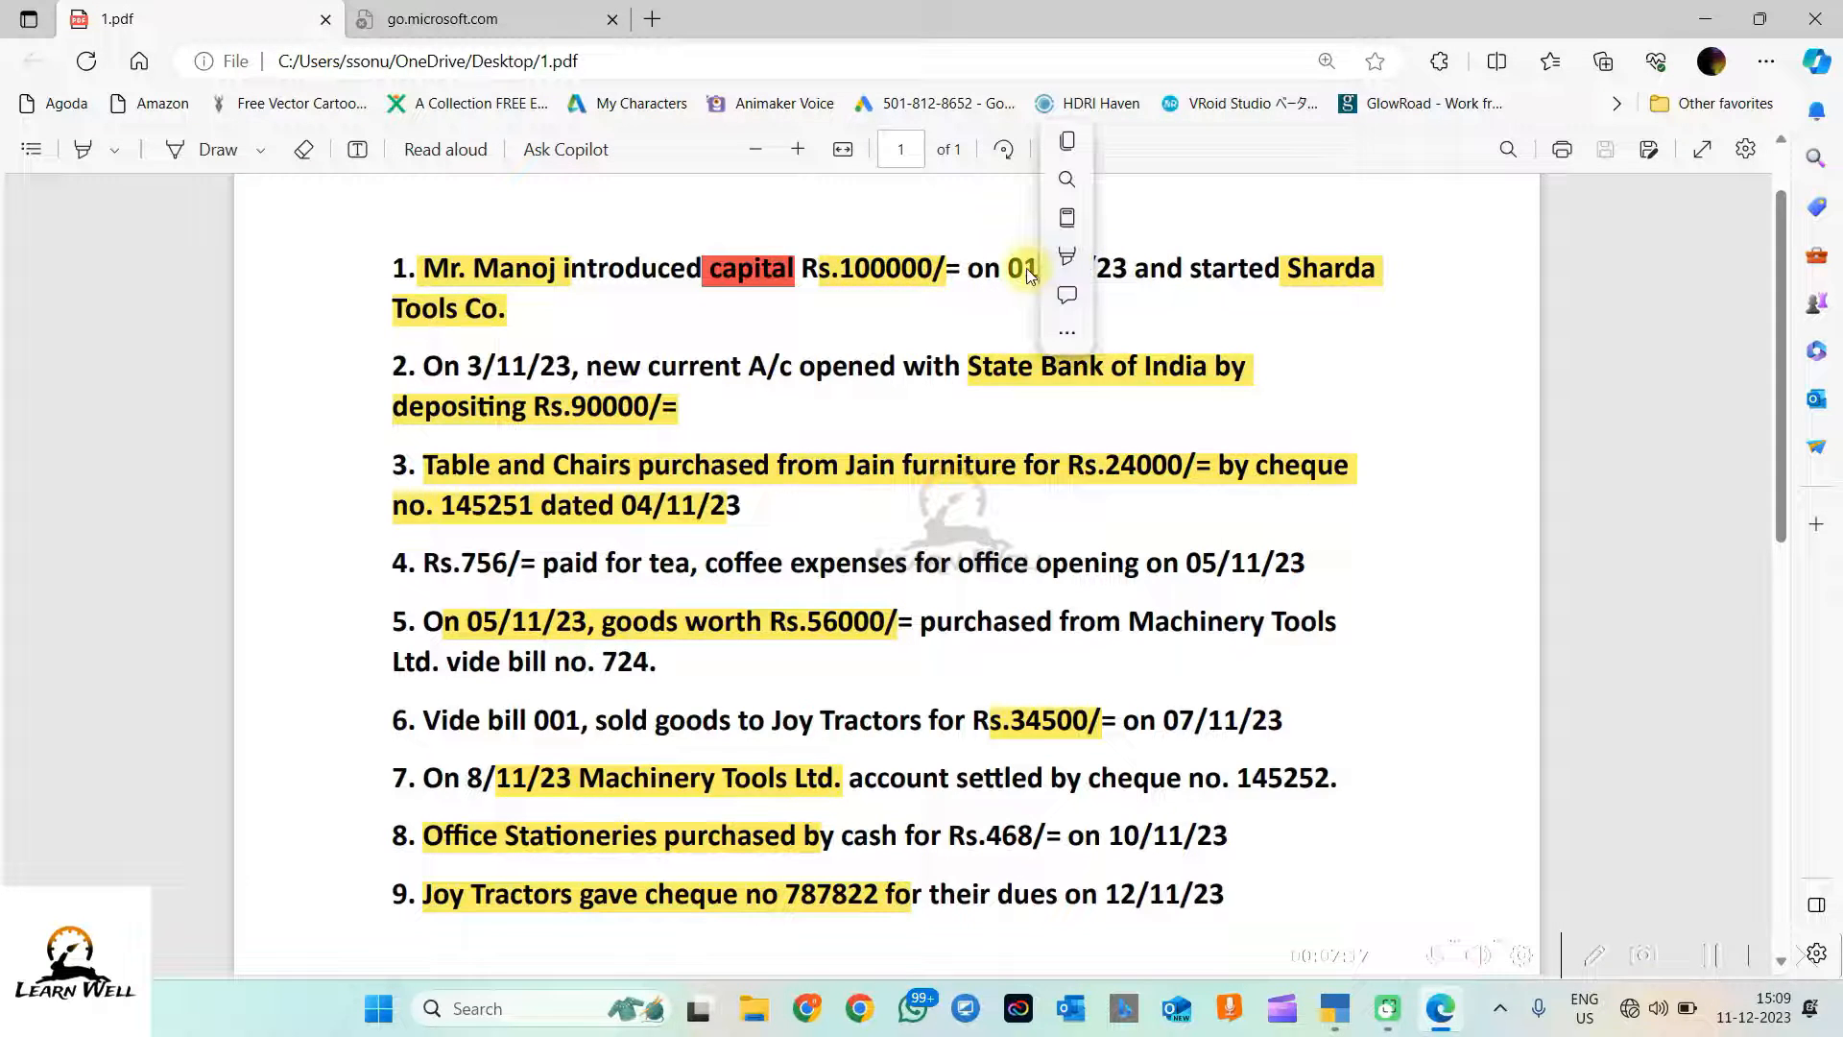
pyautogui.click(1028, 275)
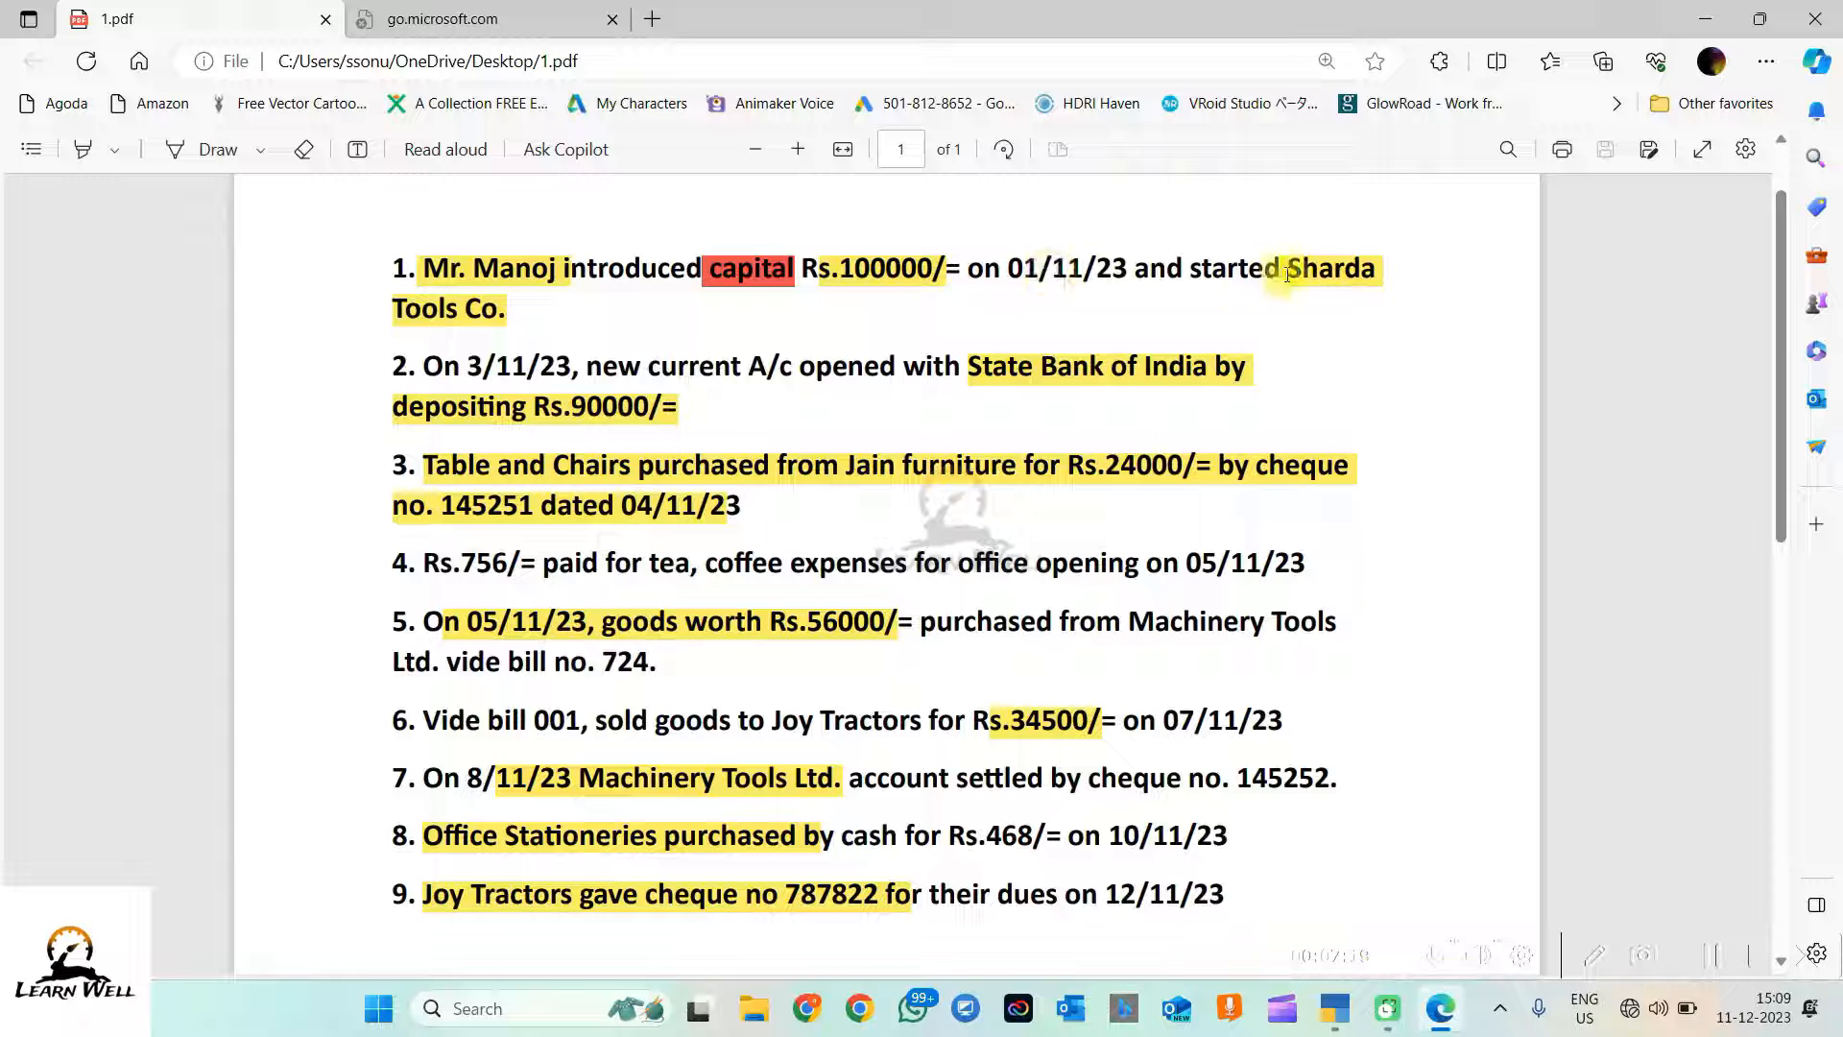
pyautogui.moveTo(1288, 275); pyautogui.dragTo(1380, 305)
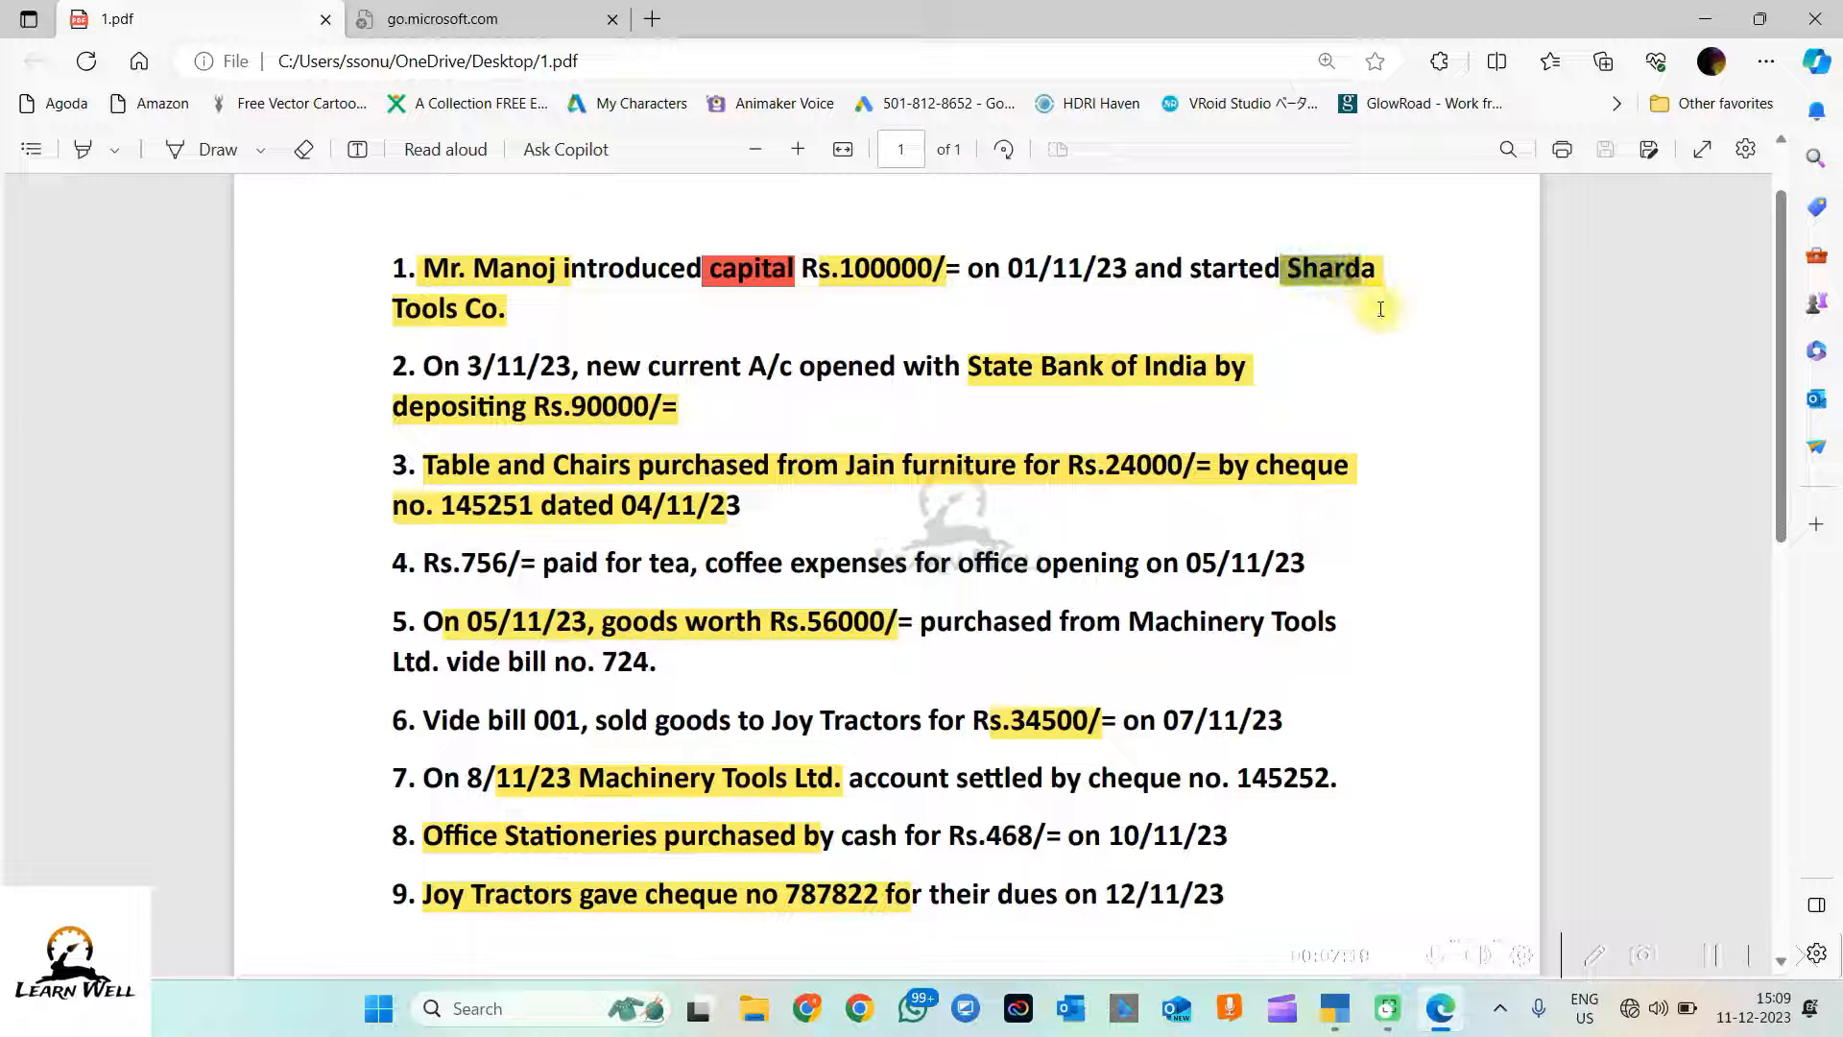
pyautogui.click(588, 323)
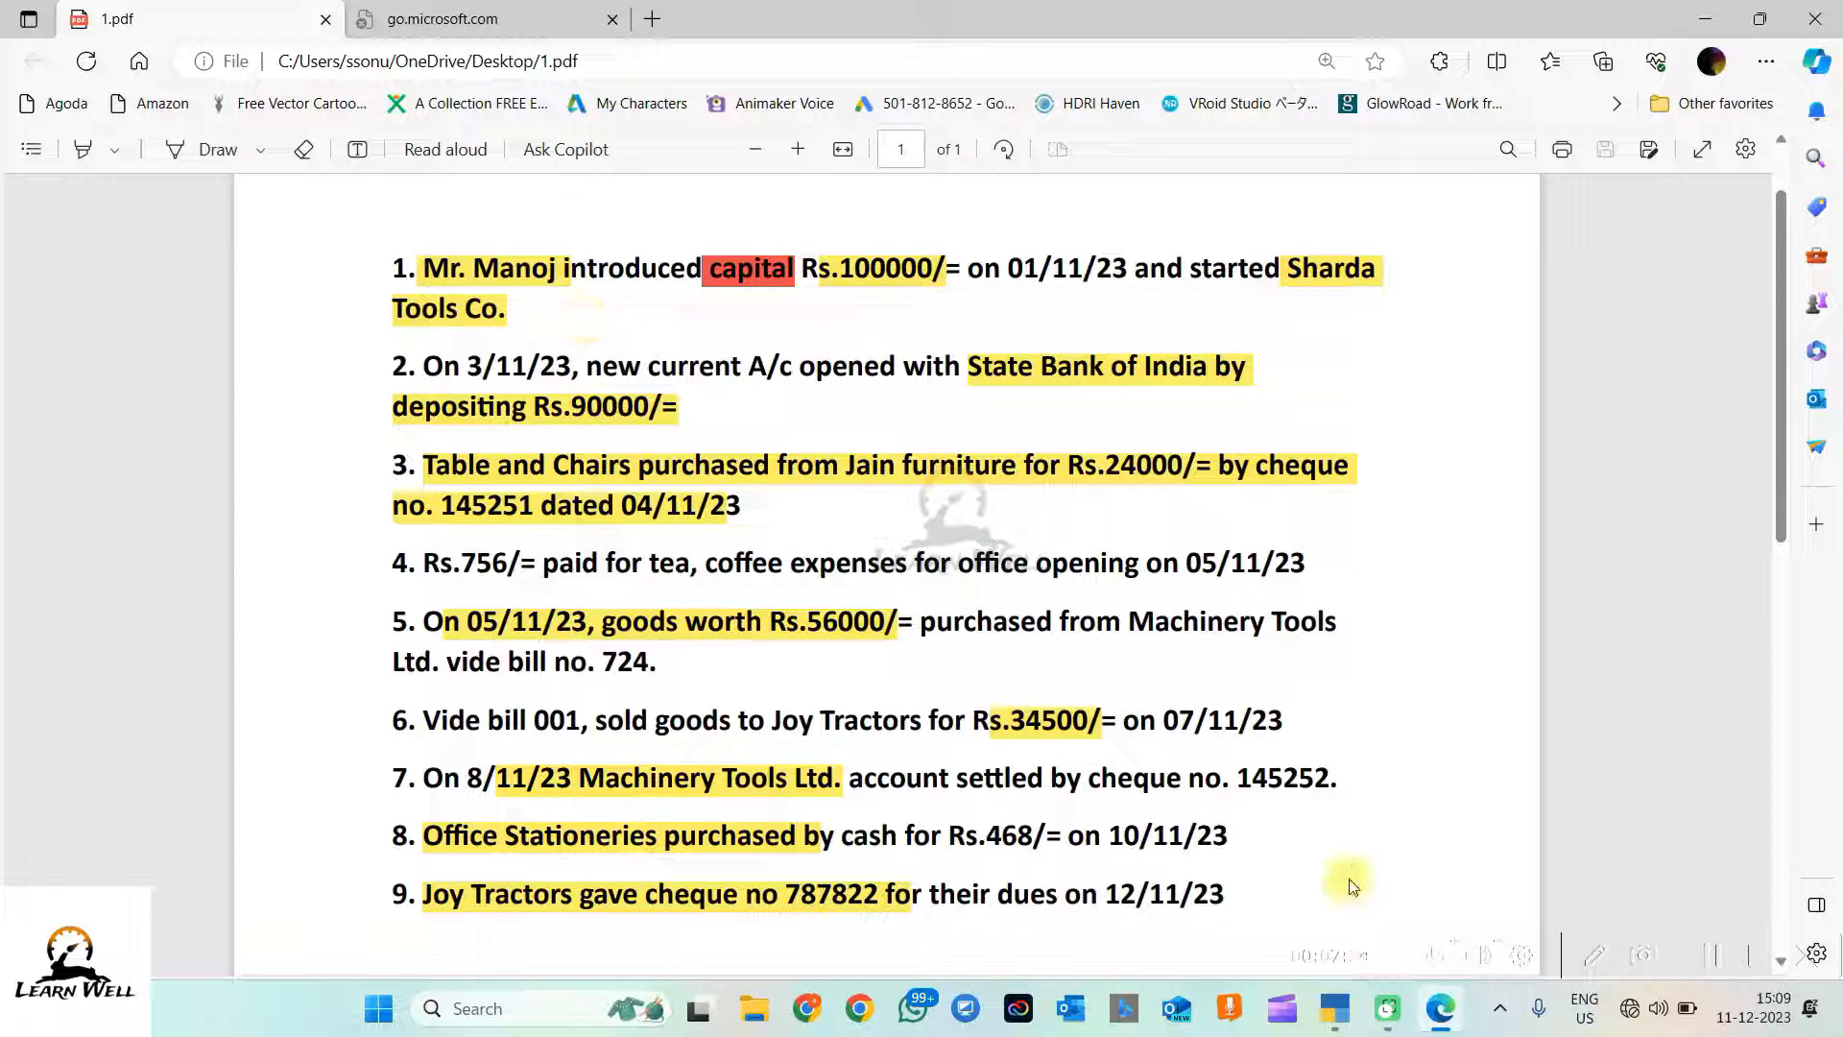
pyautogui.click(1335, 1008)
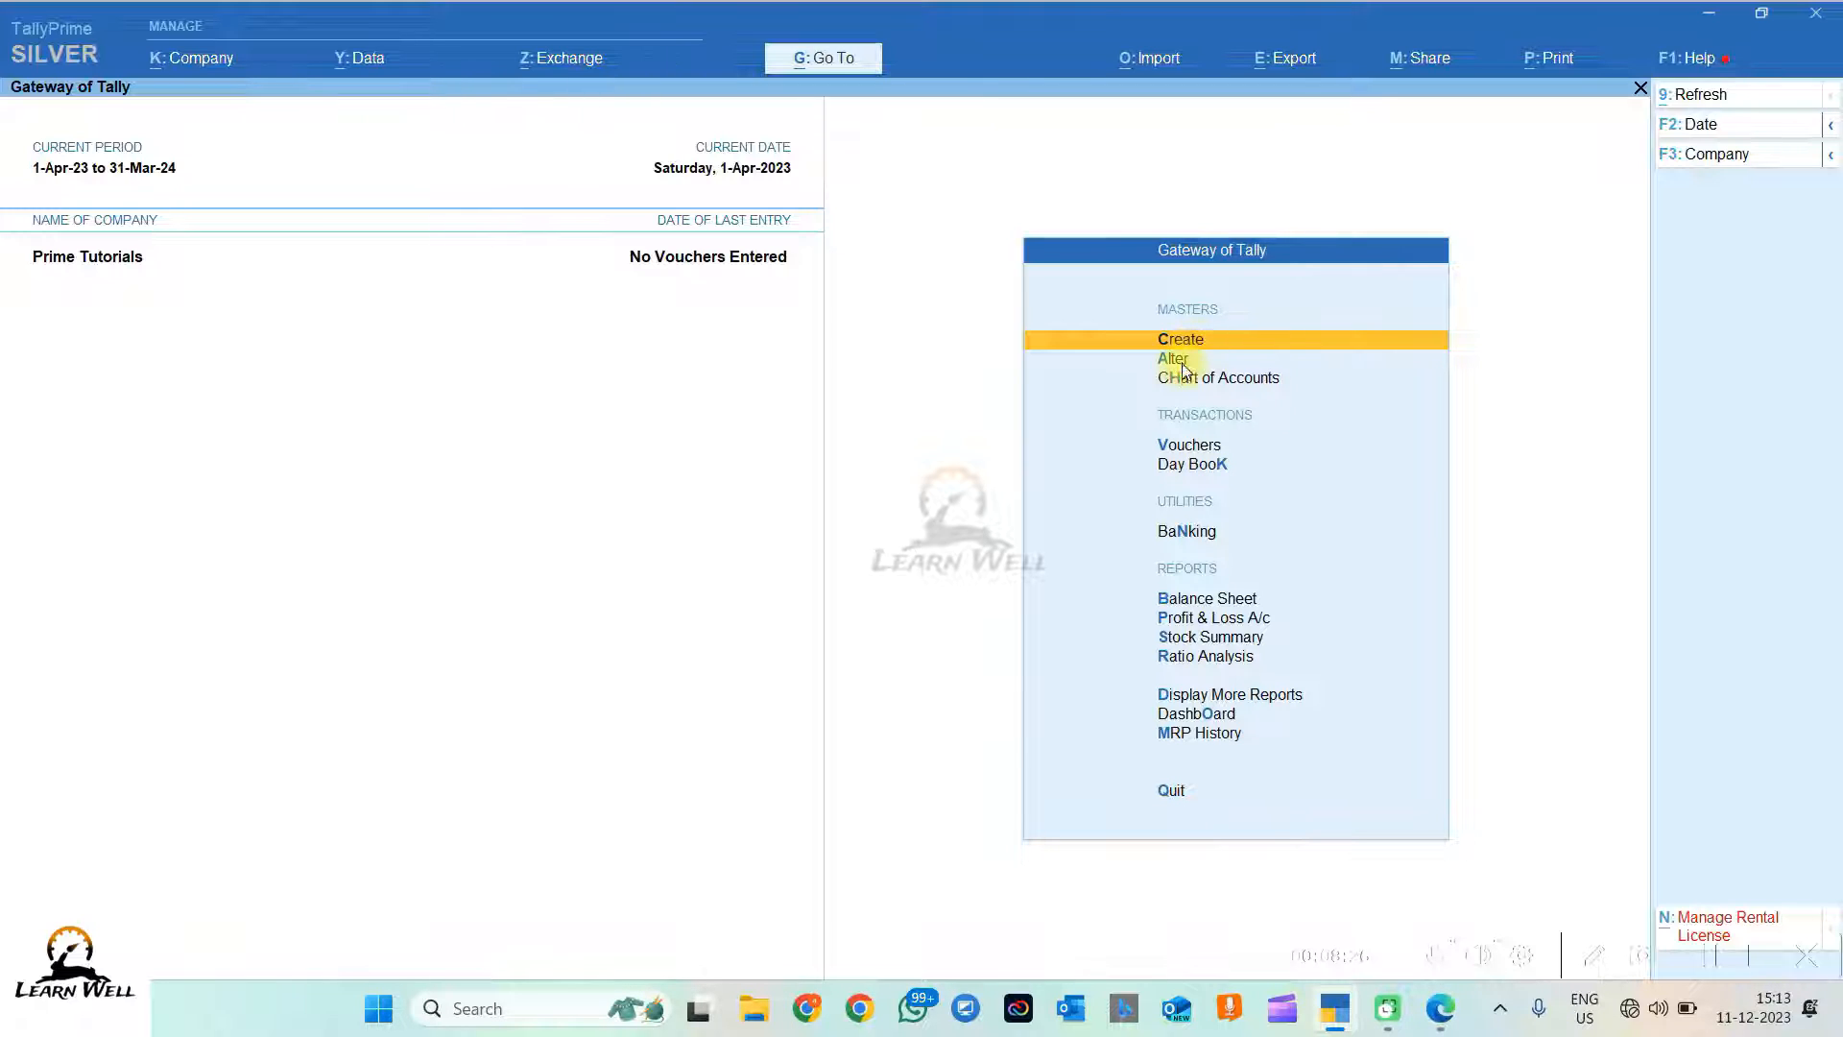
# Step: Open and close the Alter screen, then bring up the F3: Company options
pyautogui.click(1183, 361)
pyautogui.press('Escape')
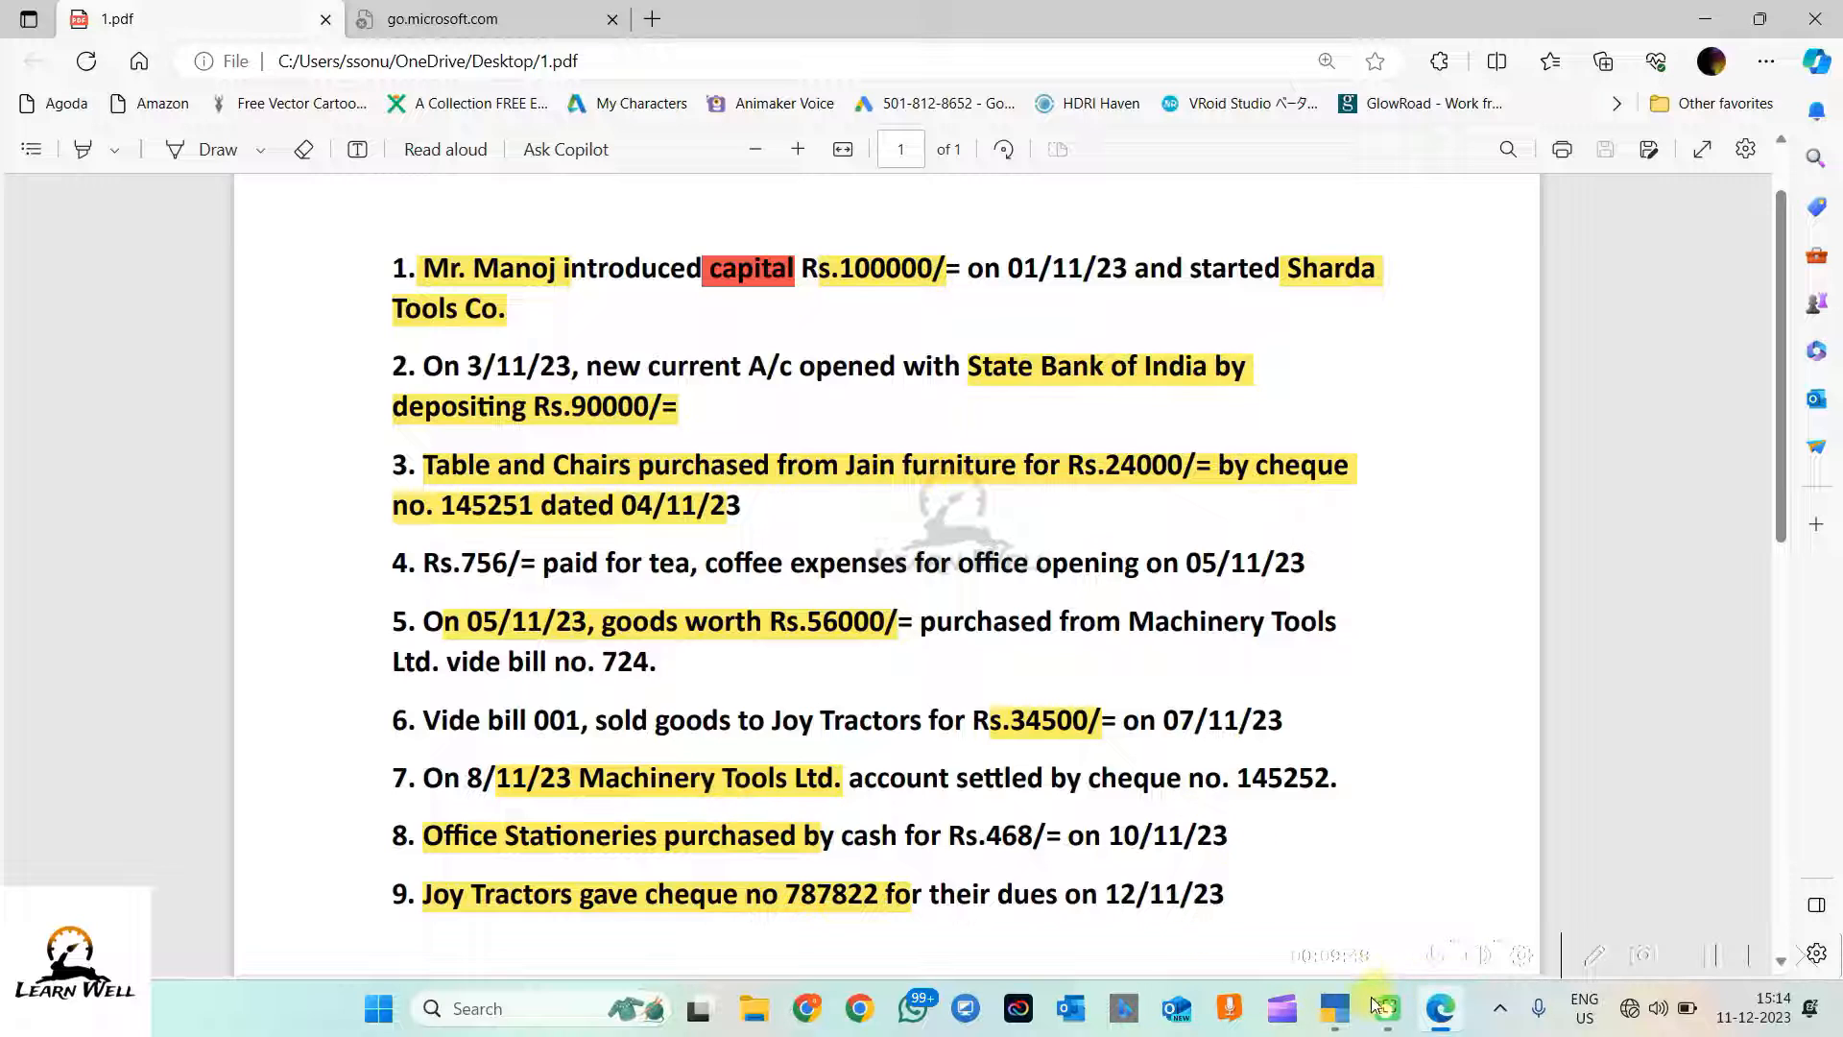
pyautogui.click(1334, 1008)
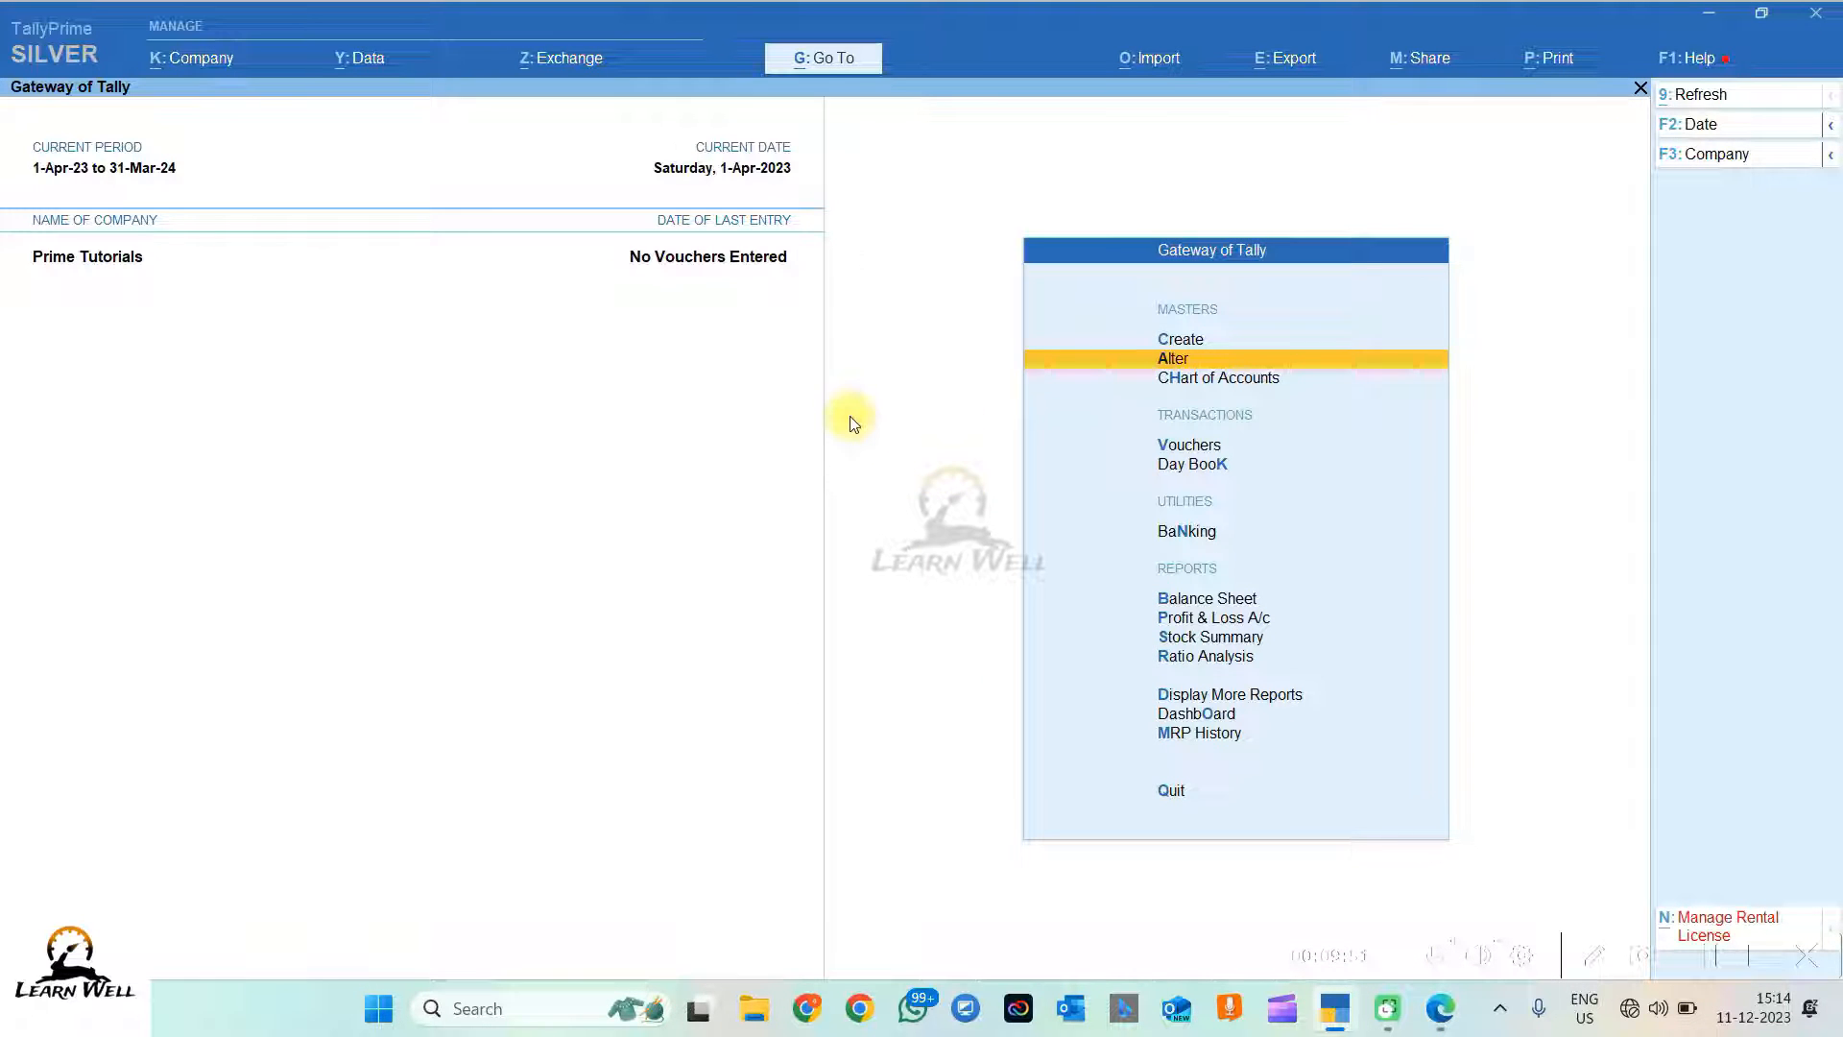
pyautogui.click(1831, 159)
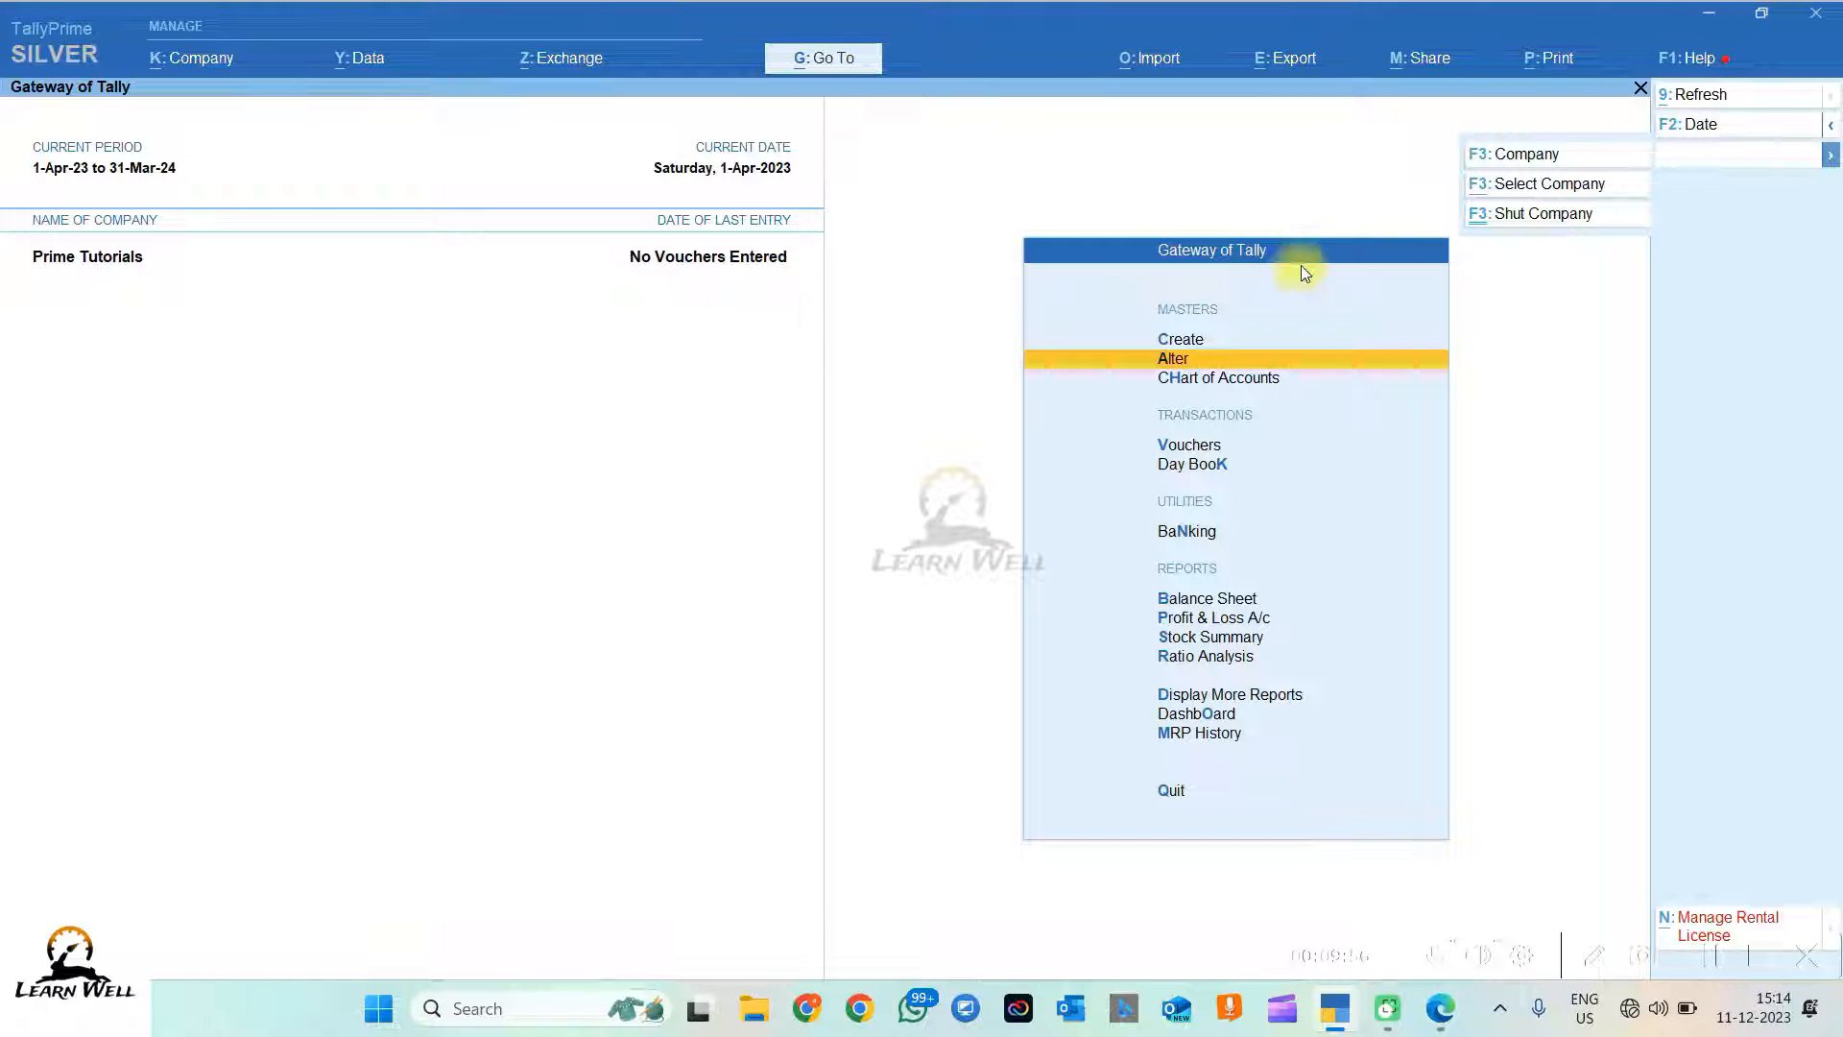
# Step: Shut Prime Tutorials and choose Create Company from the Select Company list
pyautogui.click(1517, 222)
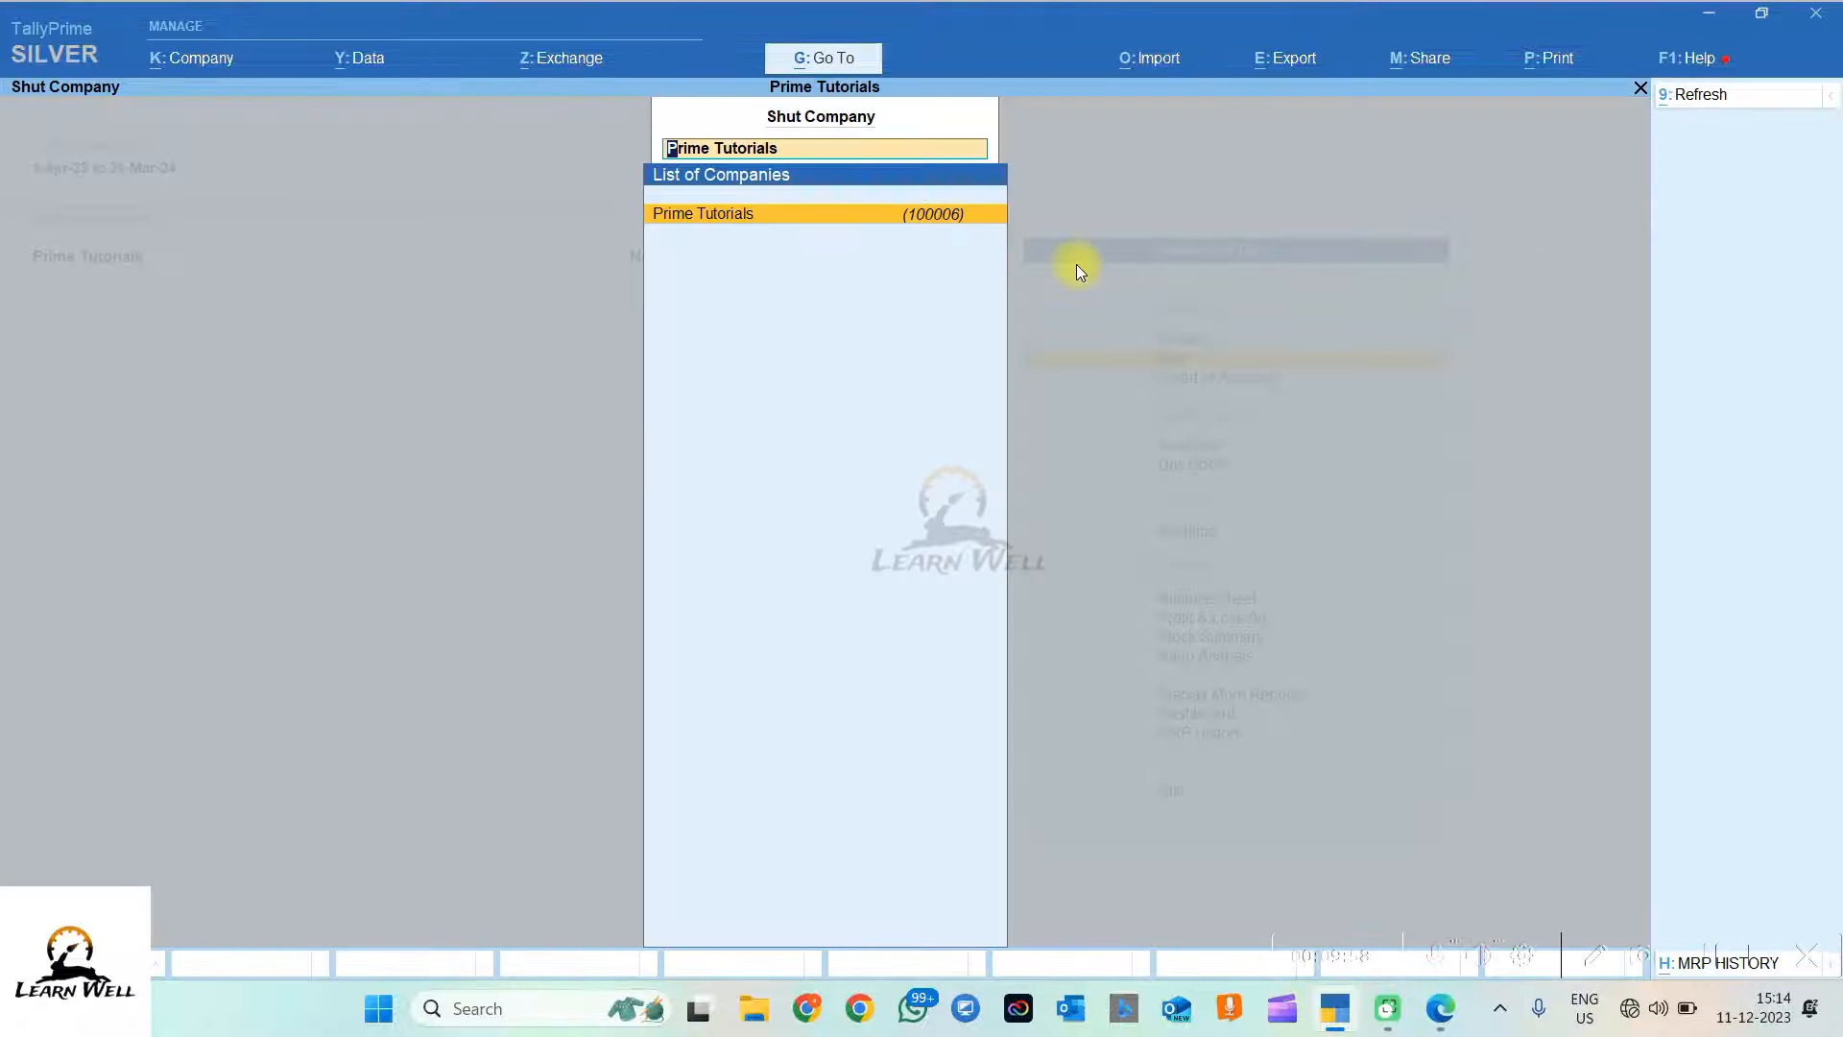
pyautogui.press('Return')
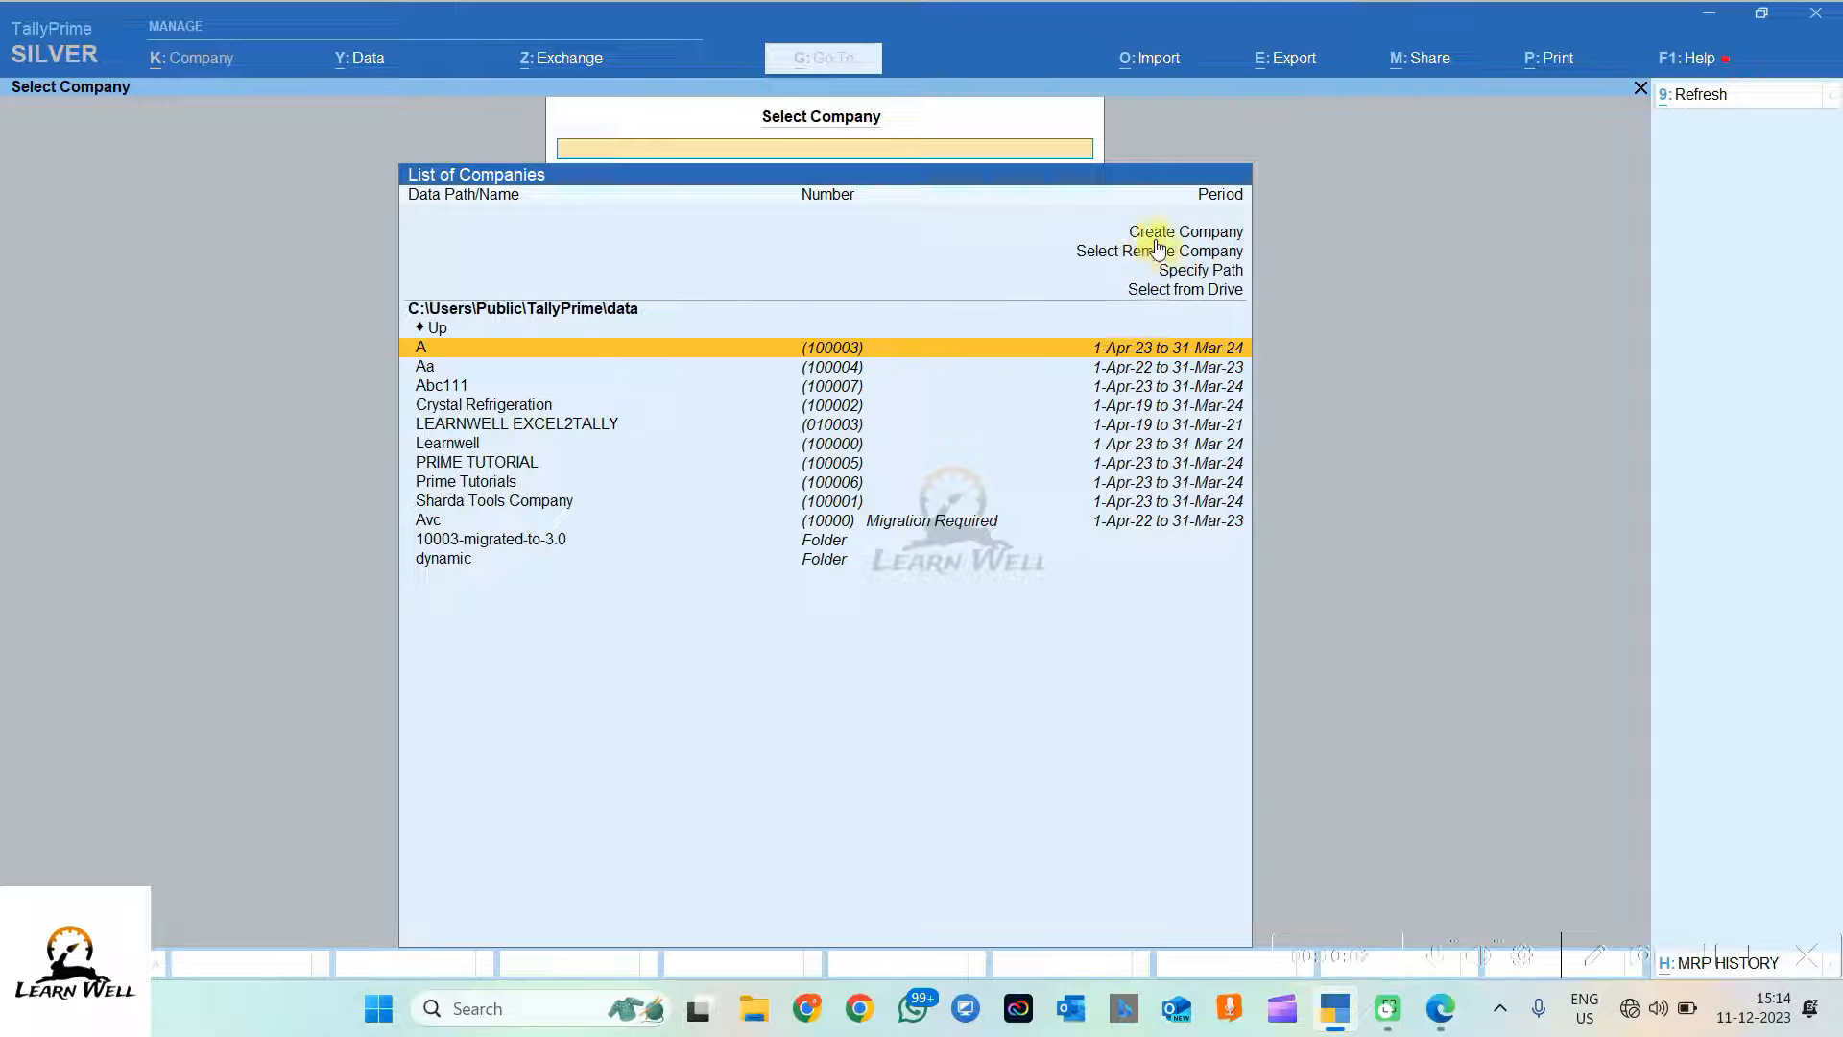
pyautogui.click(1195, 233)
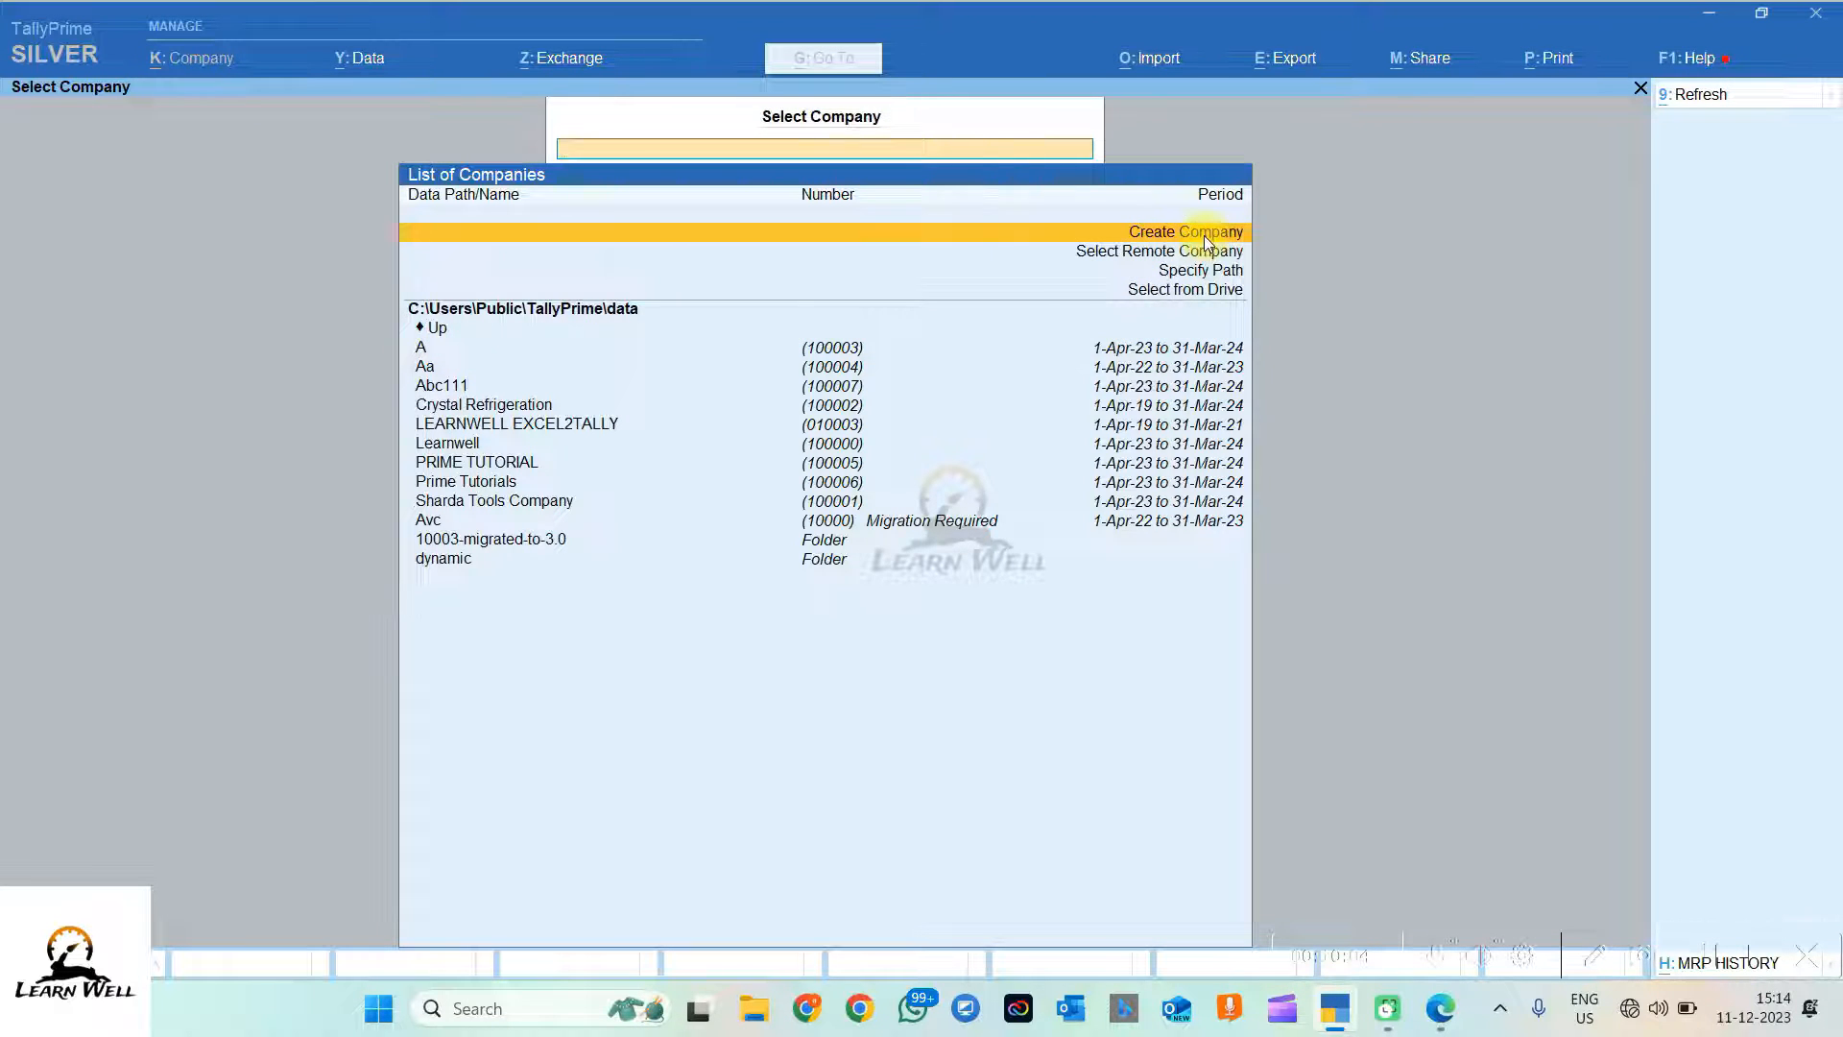
pyautogui.click(1204, 234)
# Step: Name the new company 'Sharda Tools Company' and set its state to Chhattisgarh
pyautogui.write('Shar')
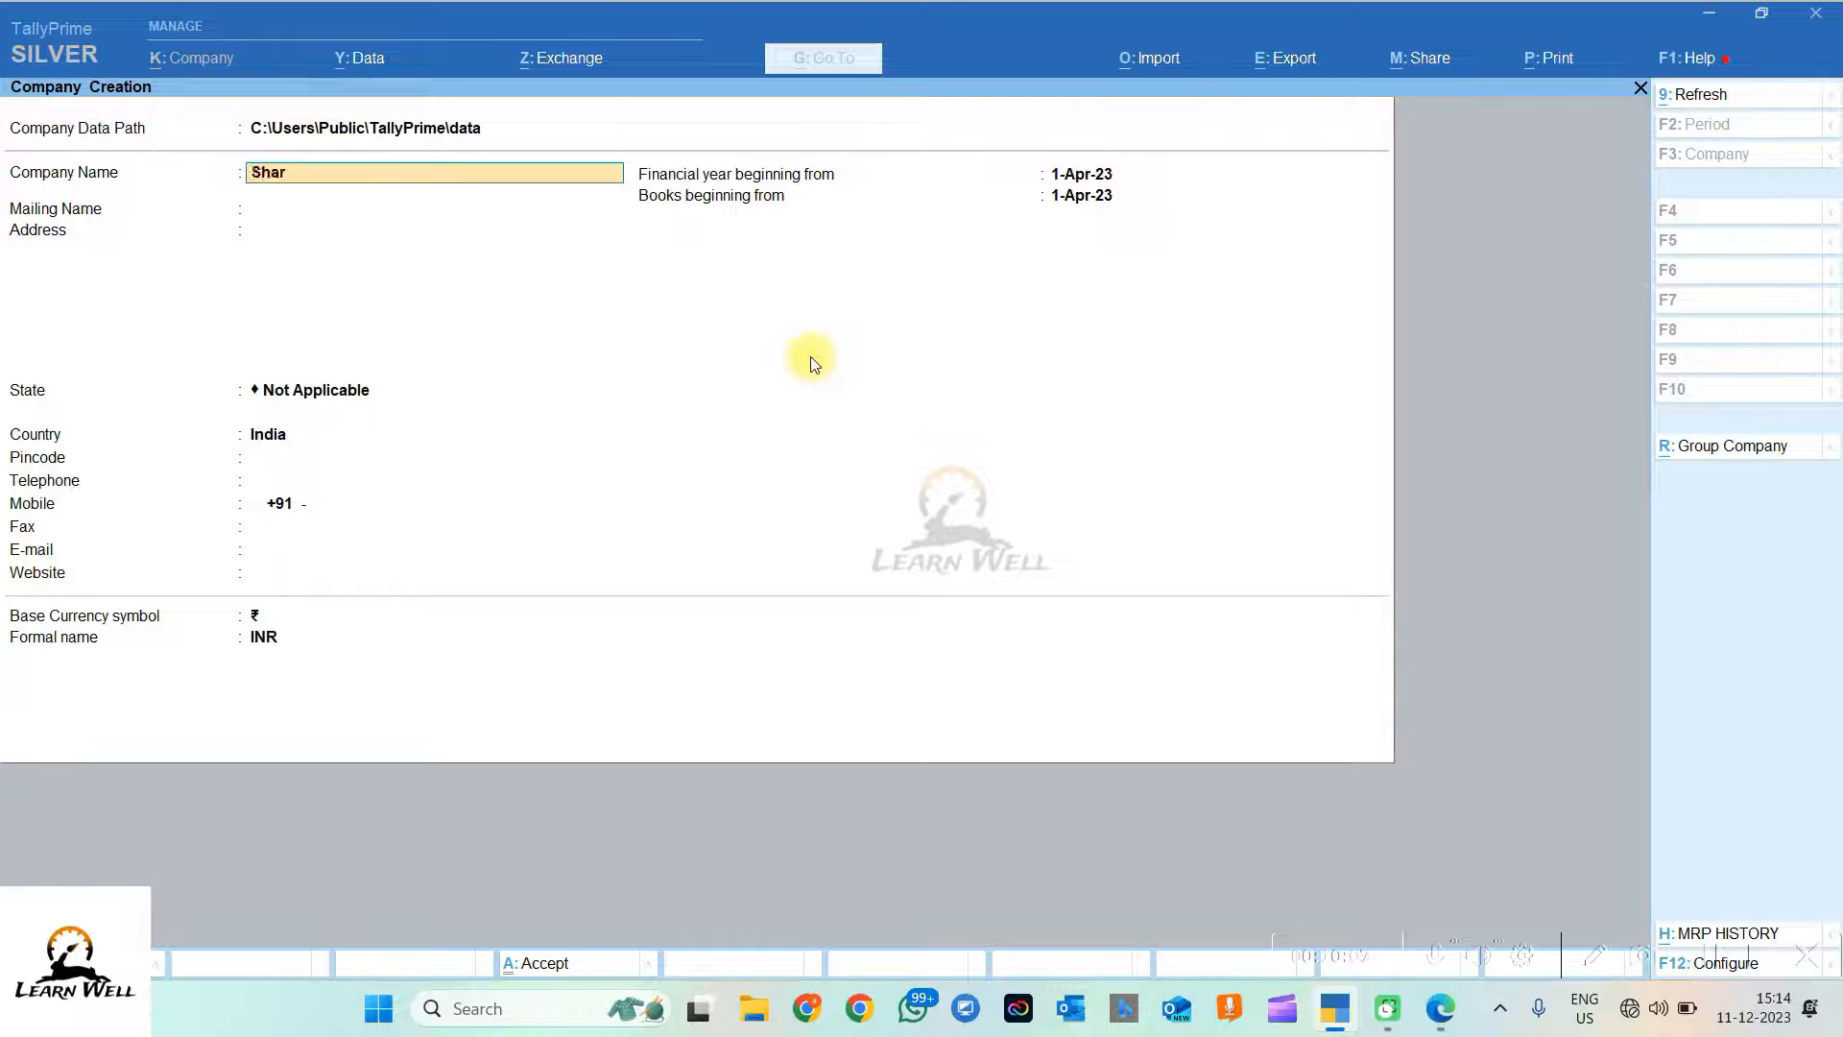
pyautogui.write('da Tools Company')
pyautogui.press('Return')
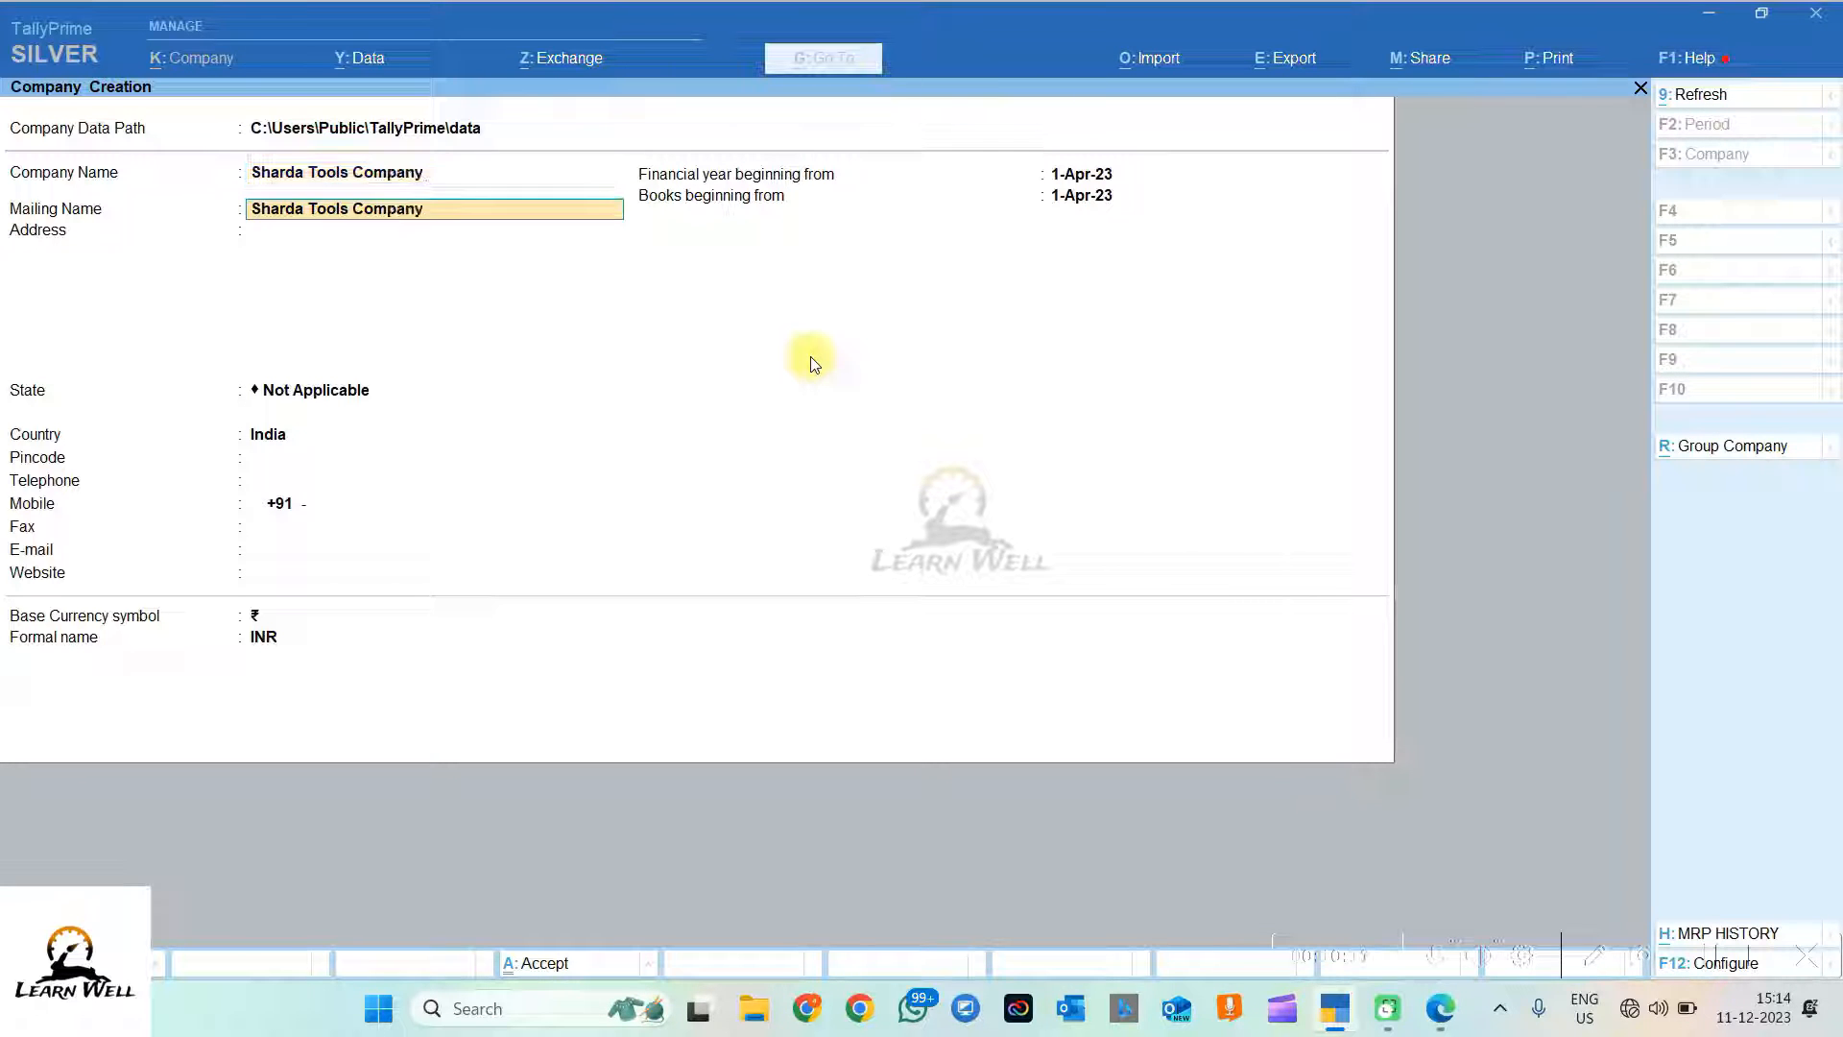
pyautogui.press('Return')
pyautogui.press('Return')
pyautogui.write('Chh')
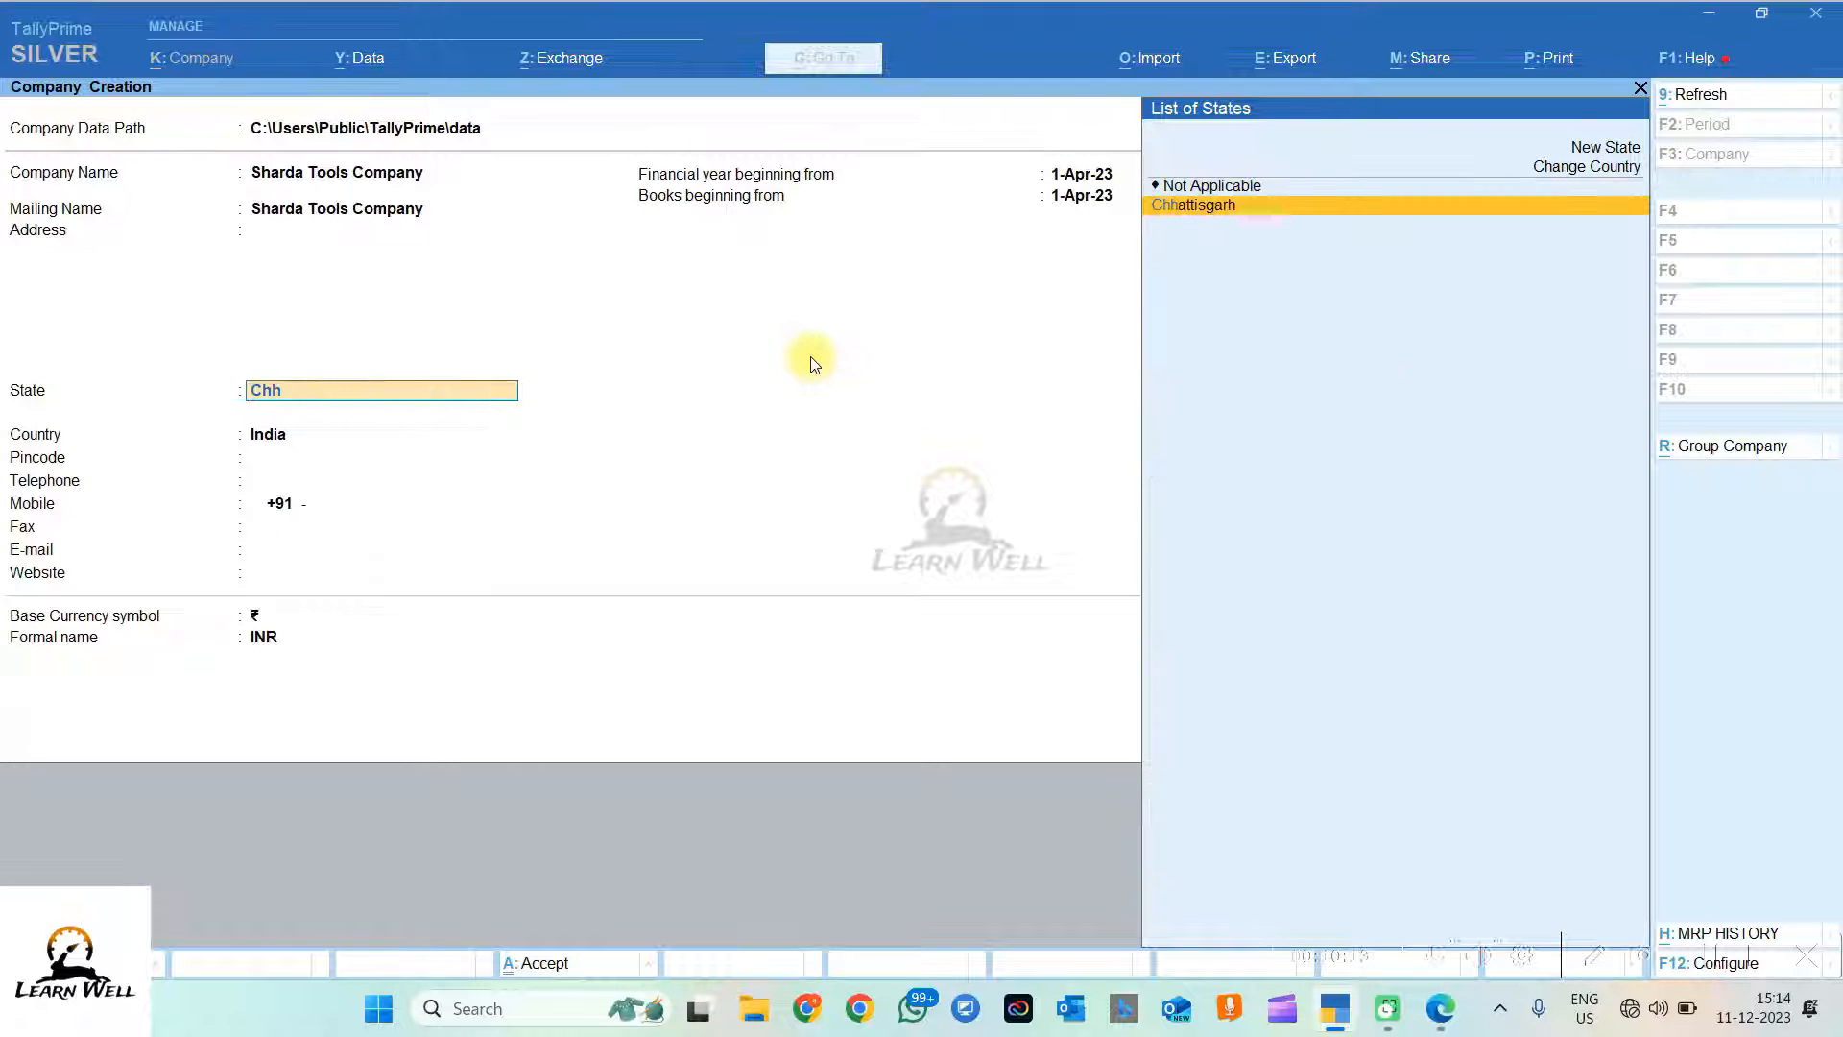
pyautogui.press('Return')
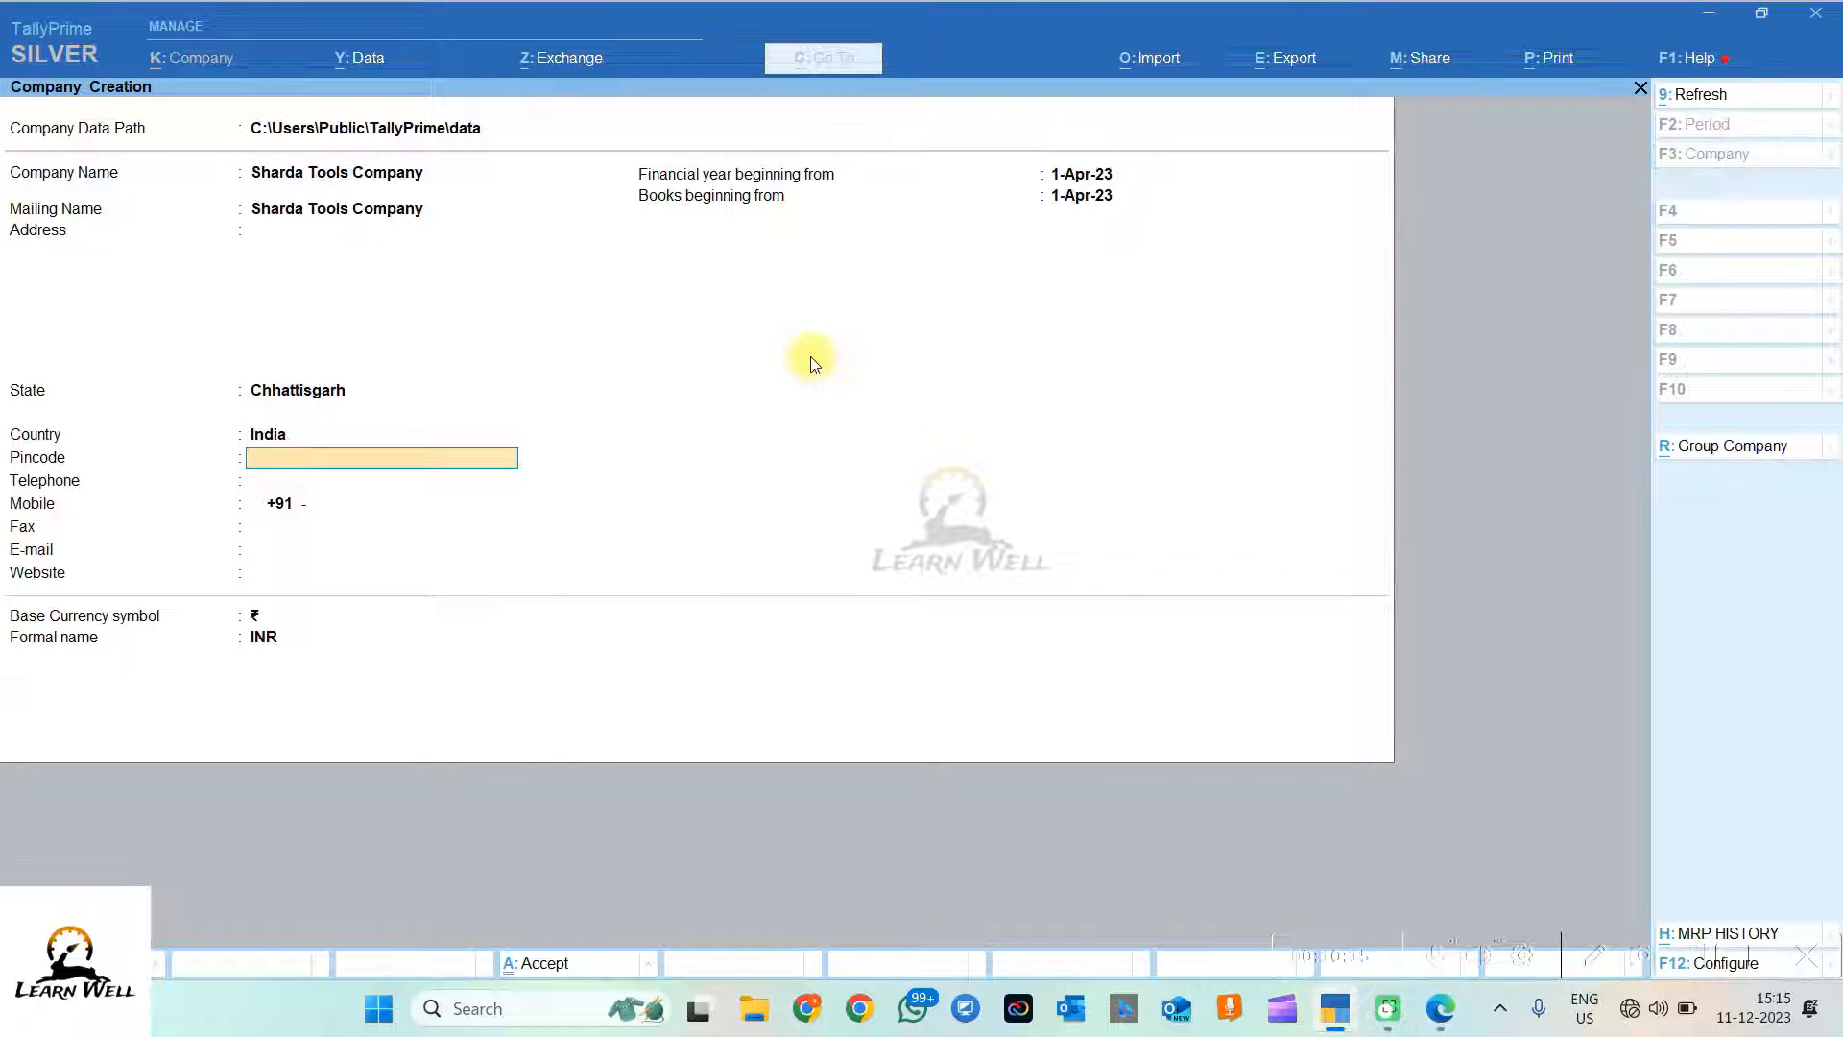
# Step: Finish creating the company and accept its default feature settings with Ctrl+A
pyautogui.press('Return')
pyautogui.press('Return')
pyautogui.press('Return')
pyautogui.press('Return')
pyautogui.press('Return')
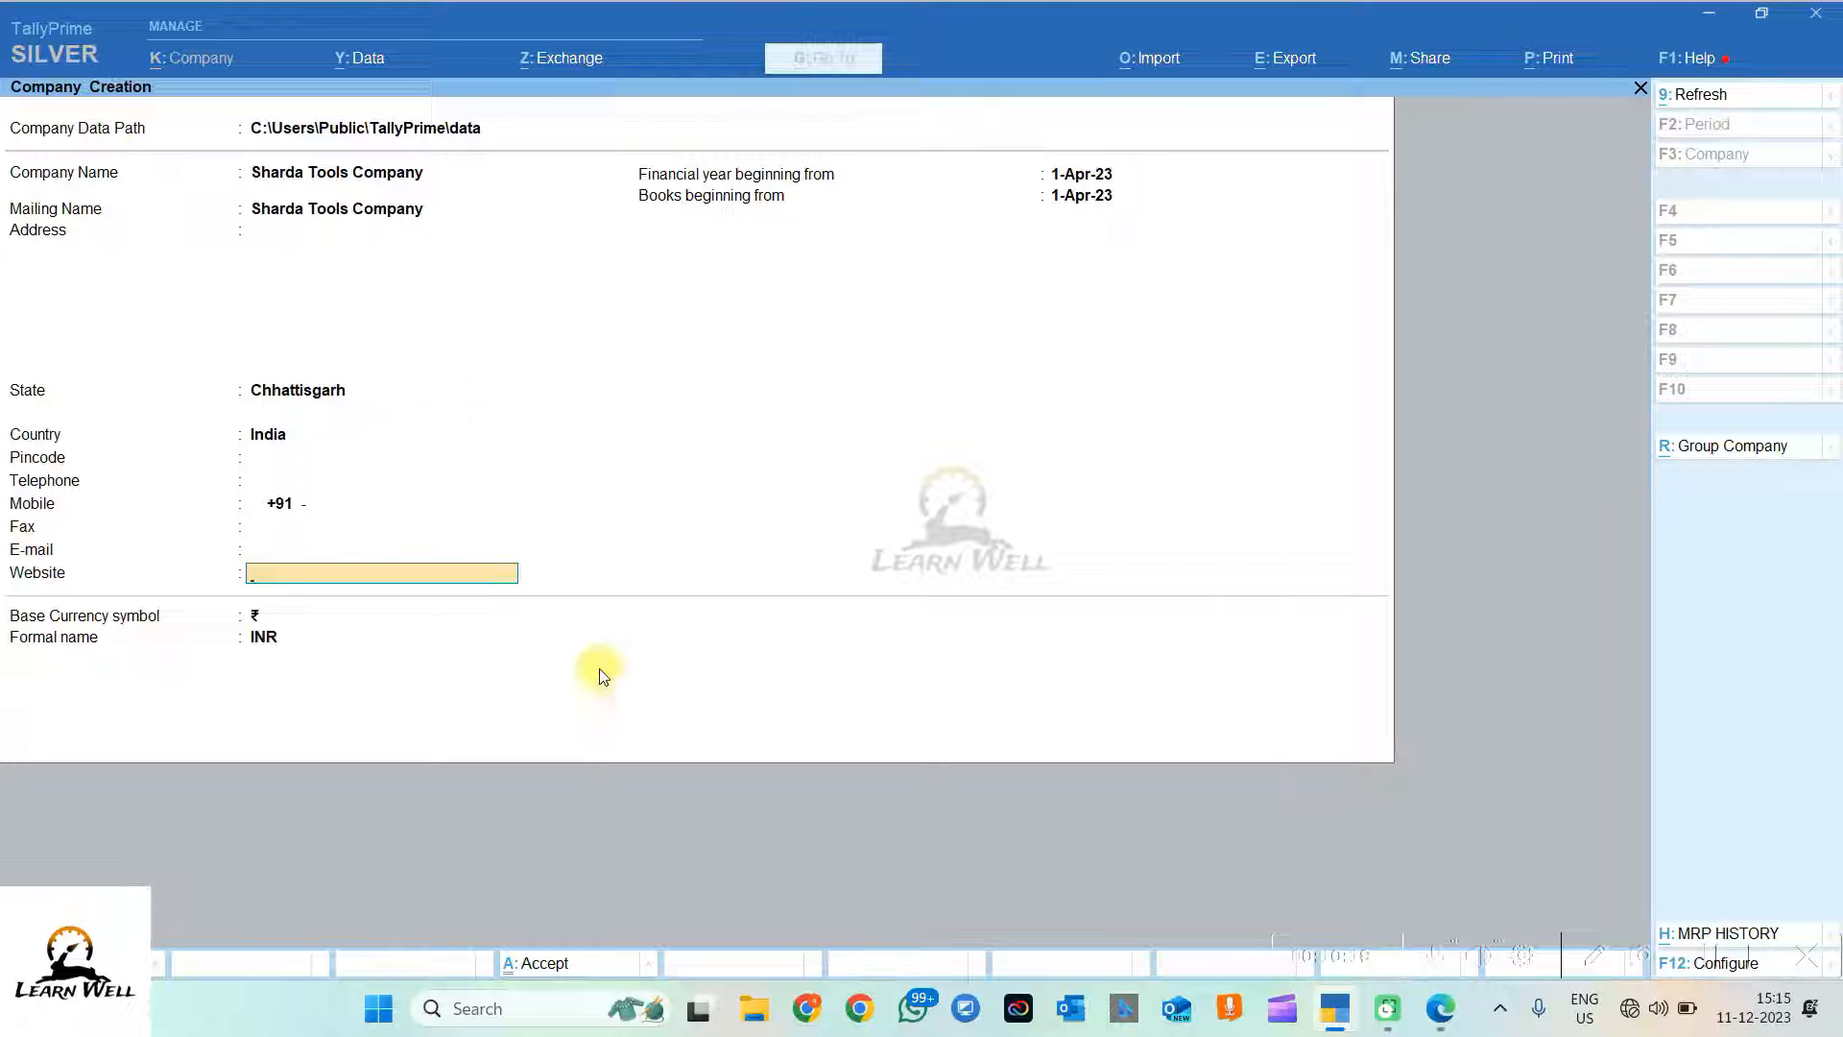
pyautogui.press('Return')
pyautogui.press('Return')
pyautogui.press('Return')
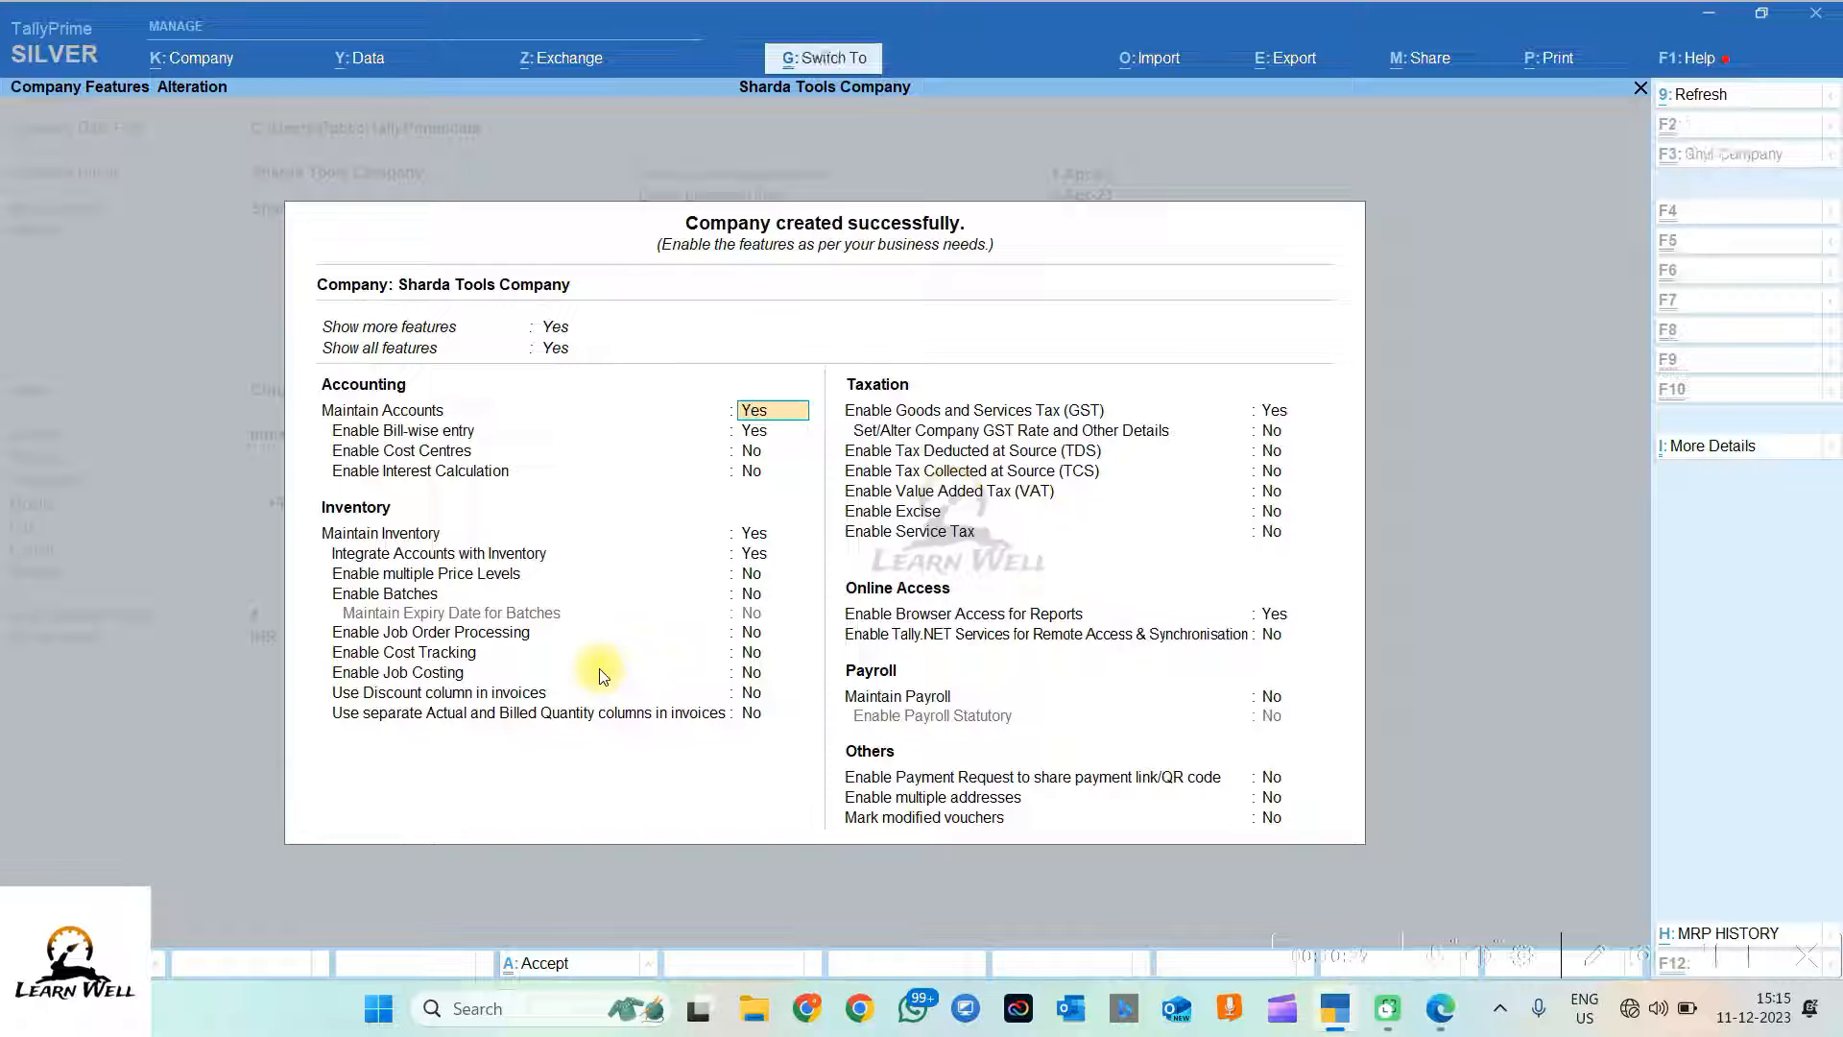
pyautogui.hotkey('ctrl', 'a')
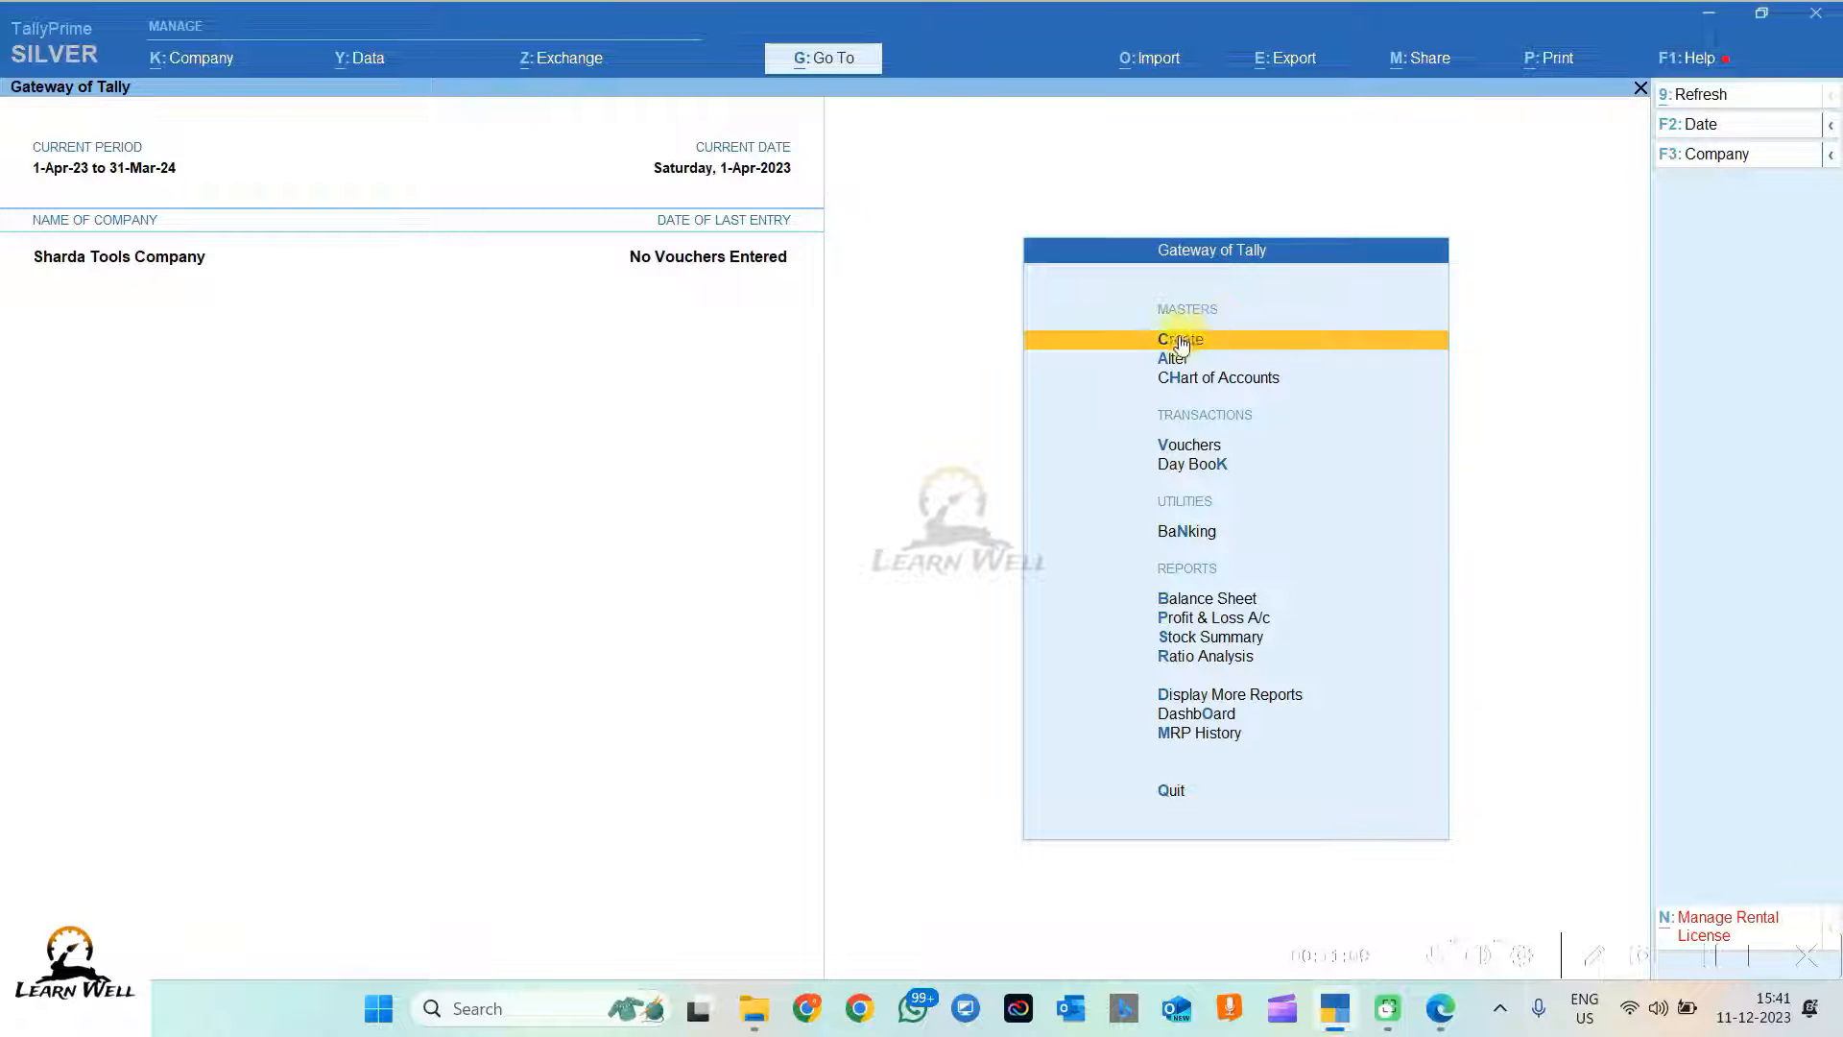
pyautogui.click(1179, 336)
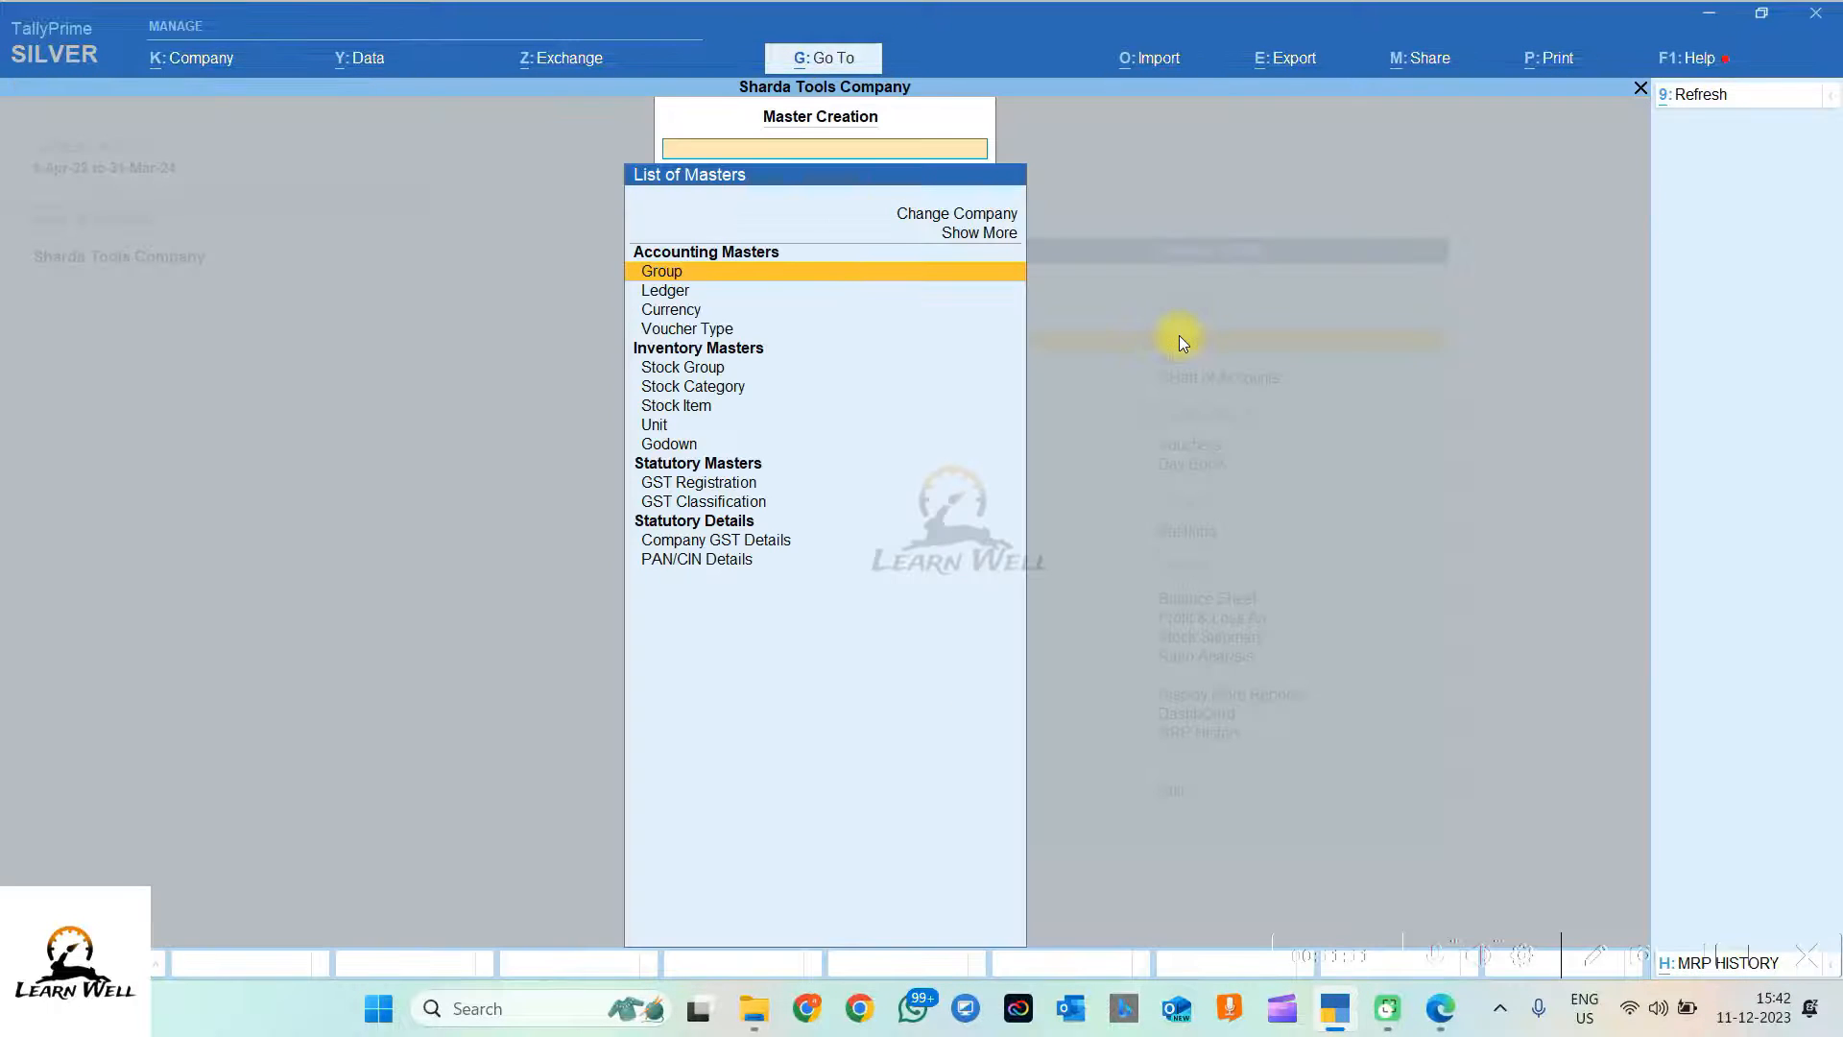
# Step: Start a ledger named after the proprietor plus '(Capital Account)', checking the owner's name in the PDF
pyautogui.click(670, 295)
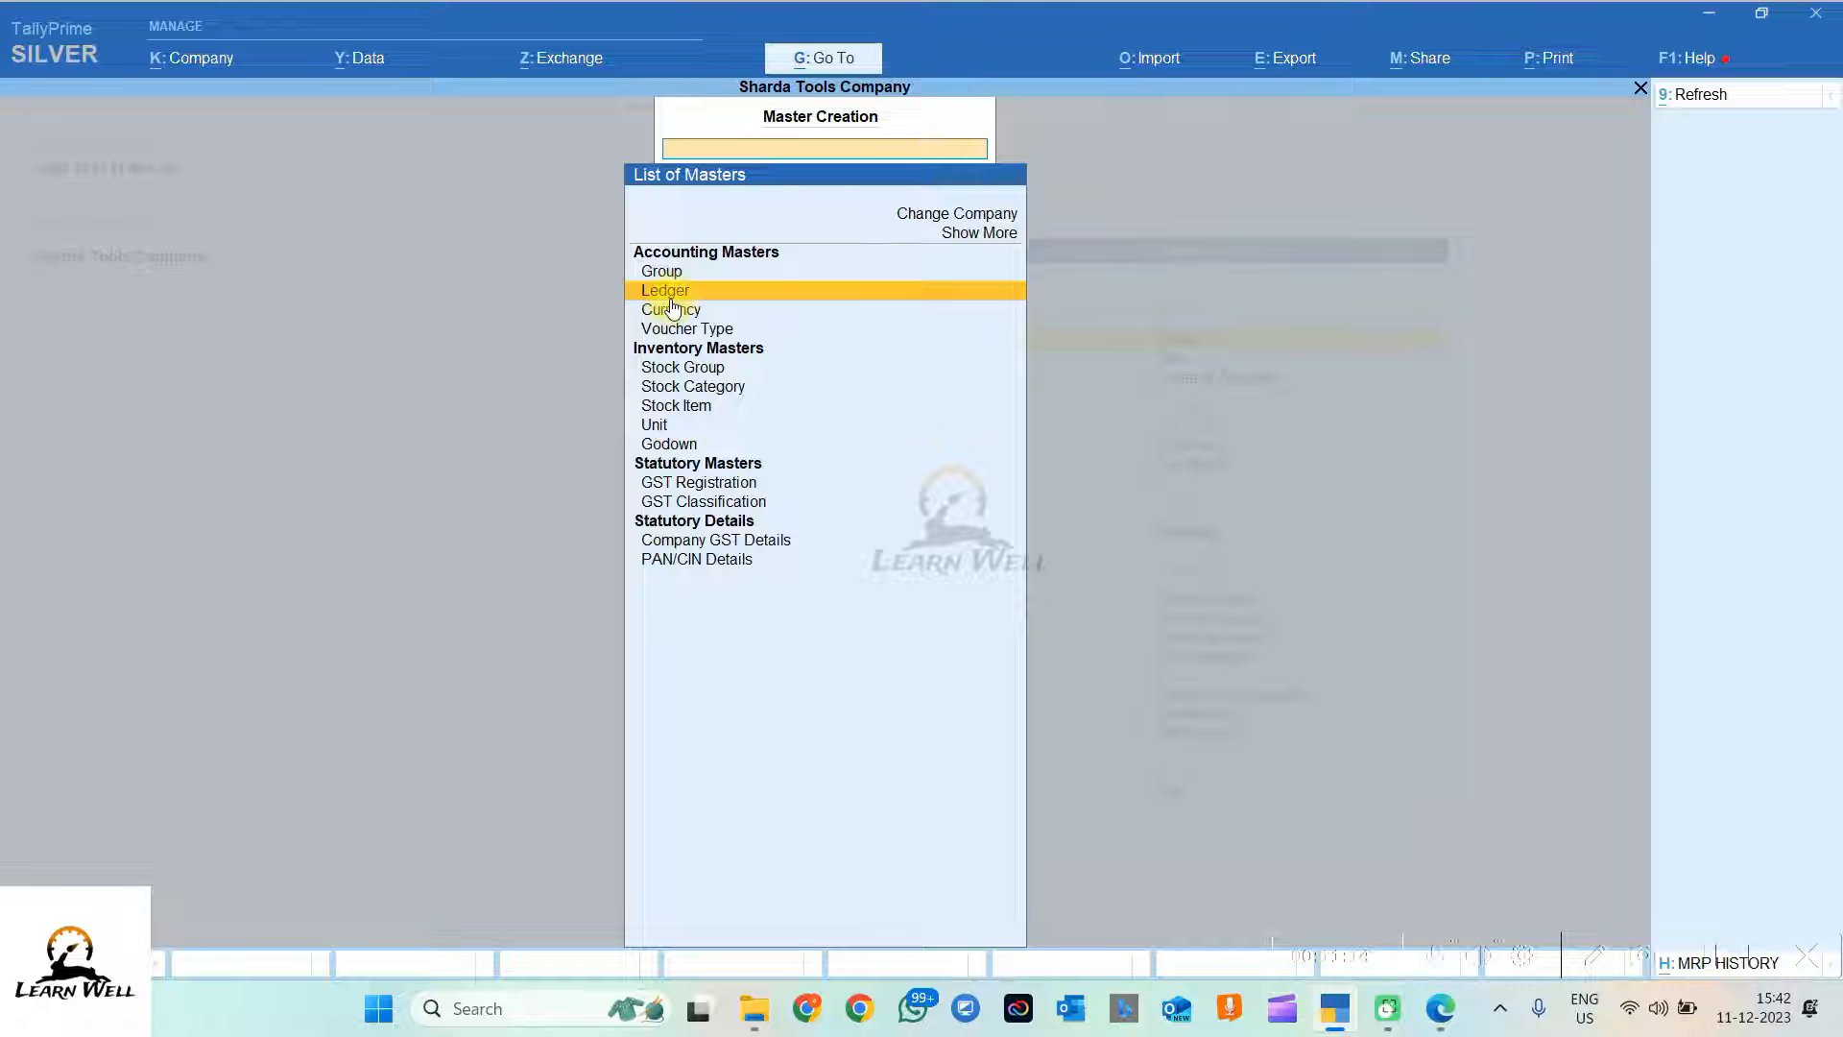
pyautogui.click(670, 294)
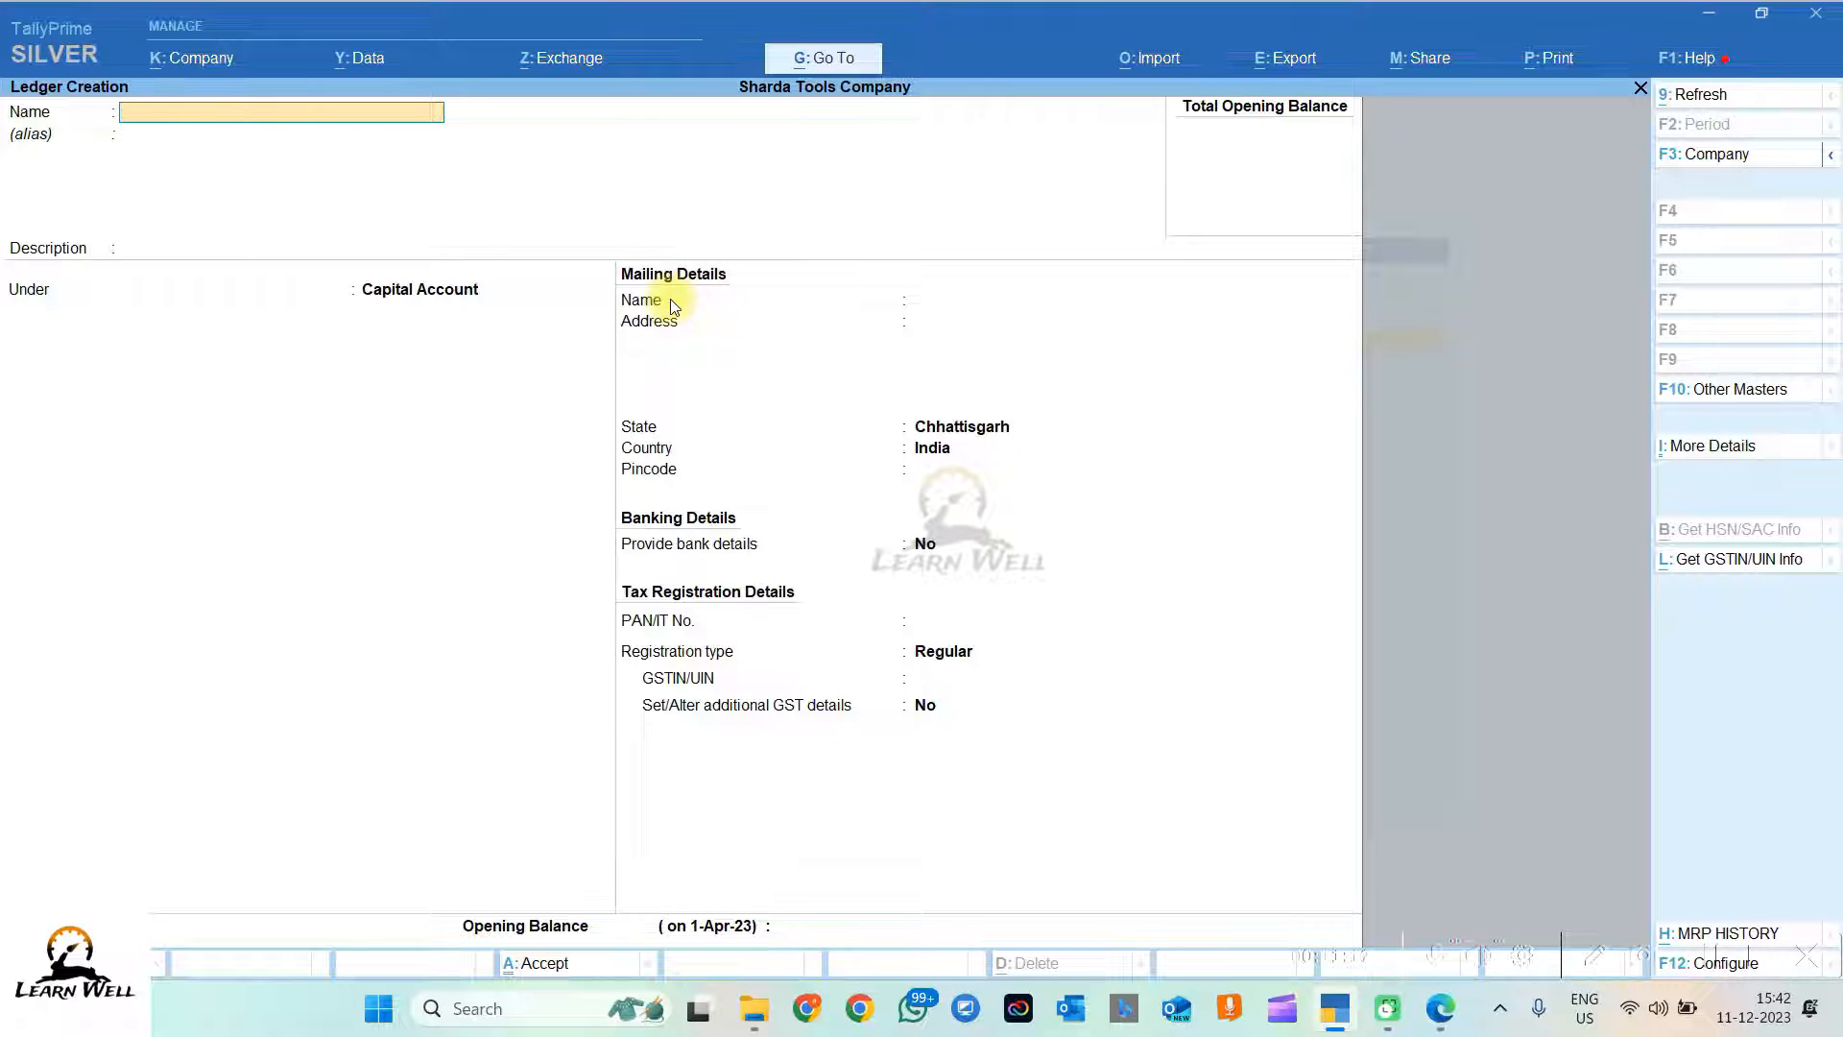
pyautogui.write('Mr. Manoj (Capital Account)')
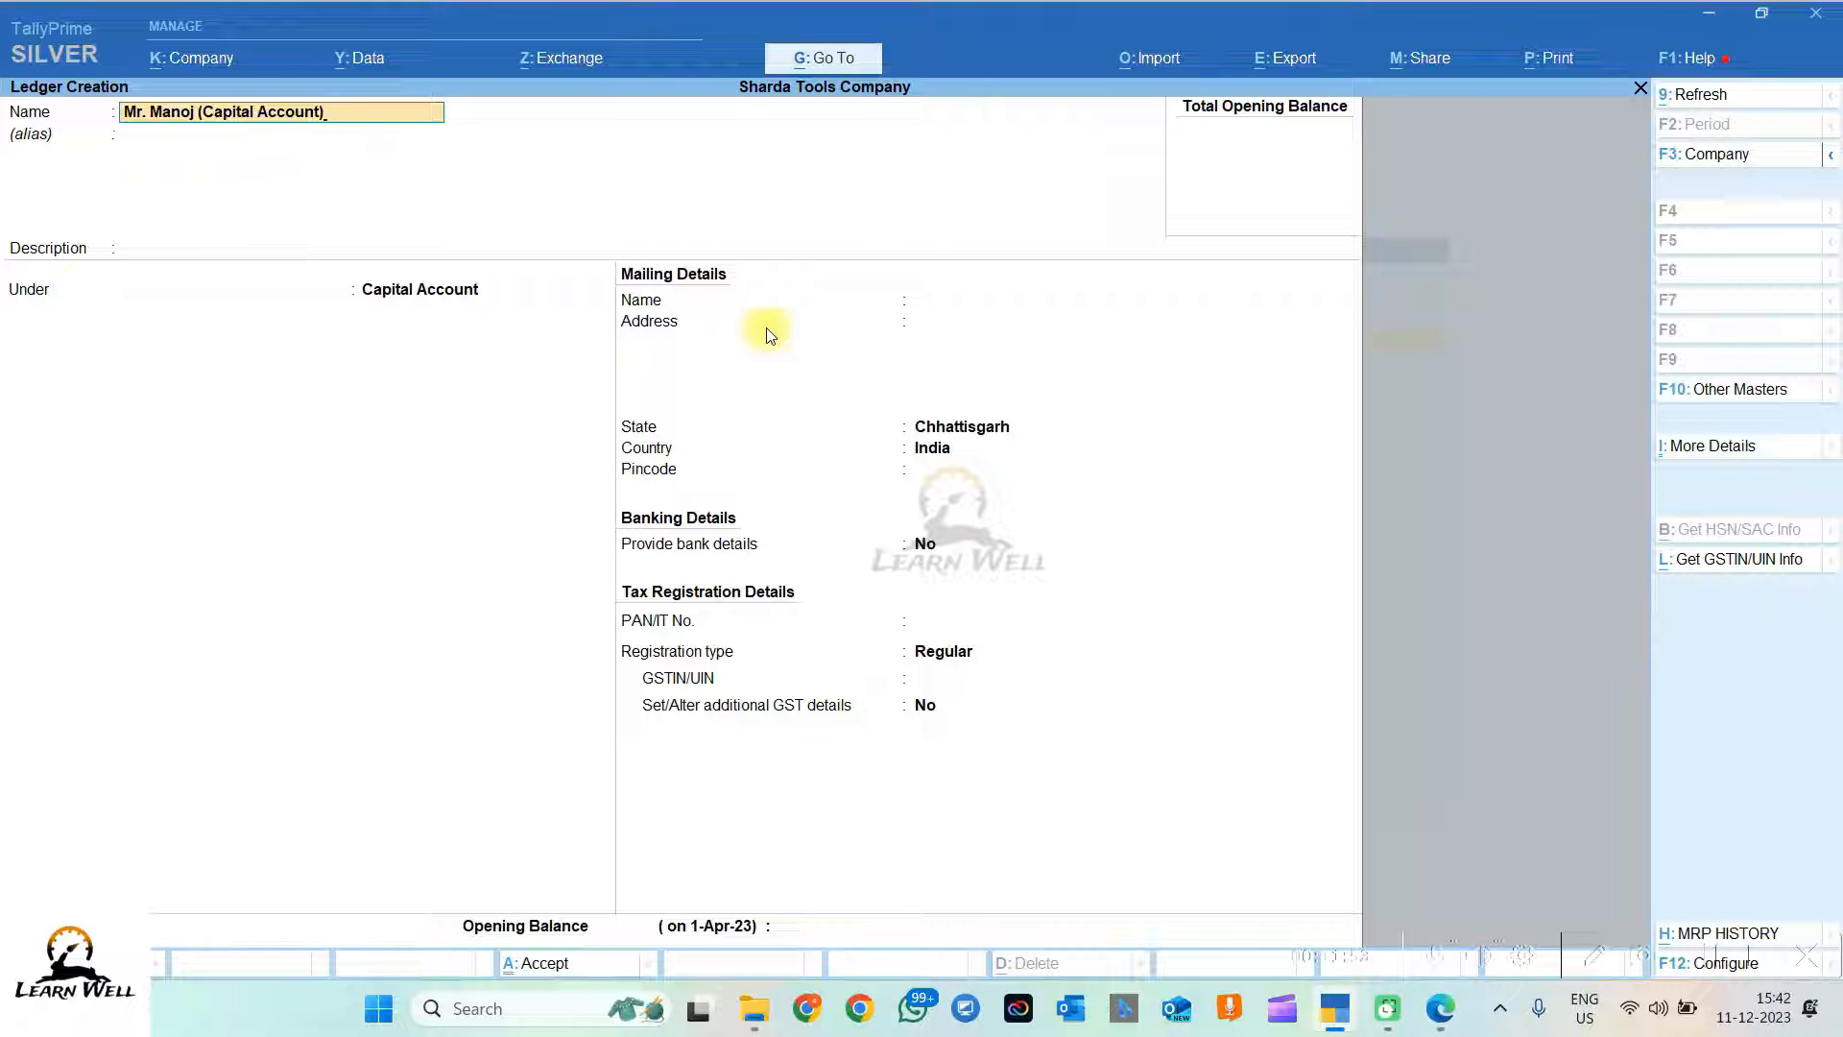
pyautogui.click(1438, 1010)
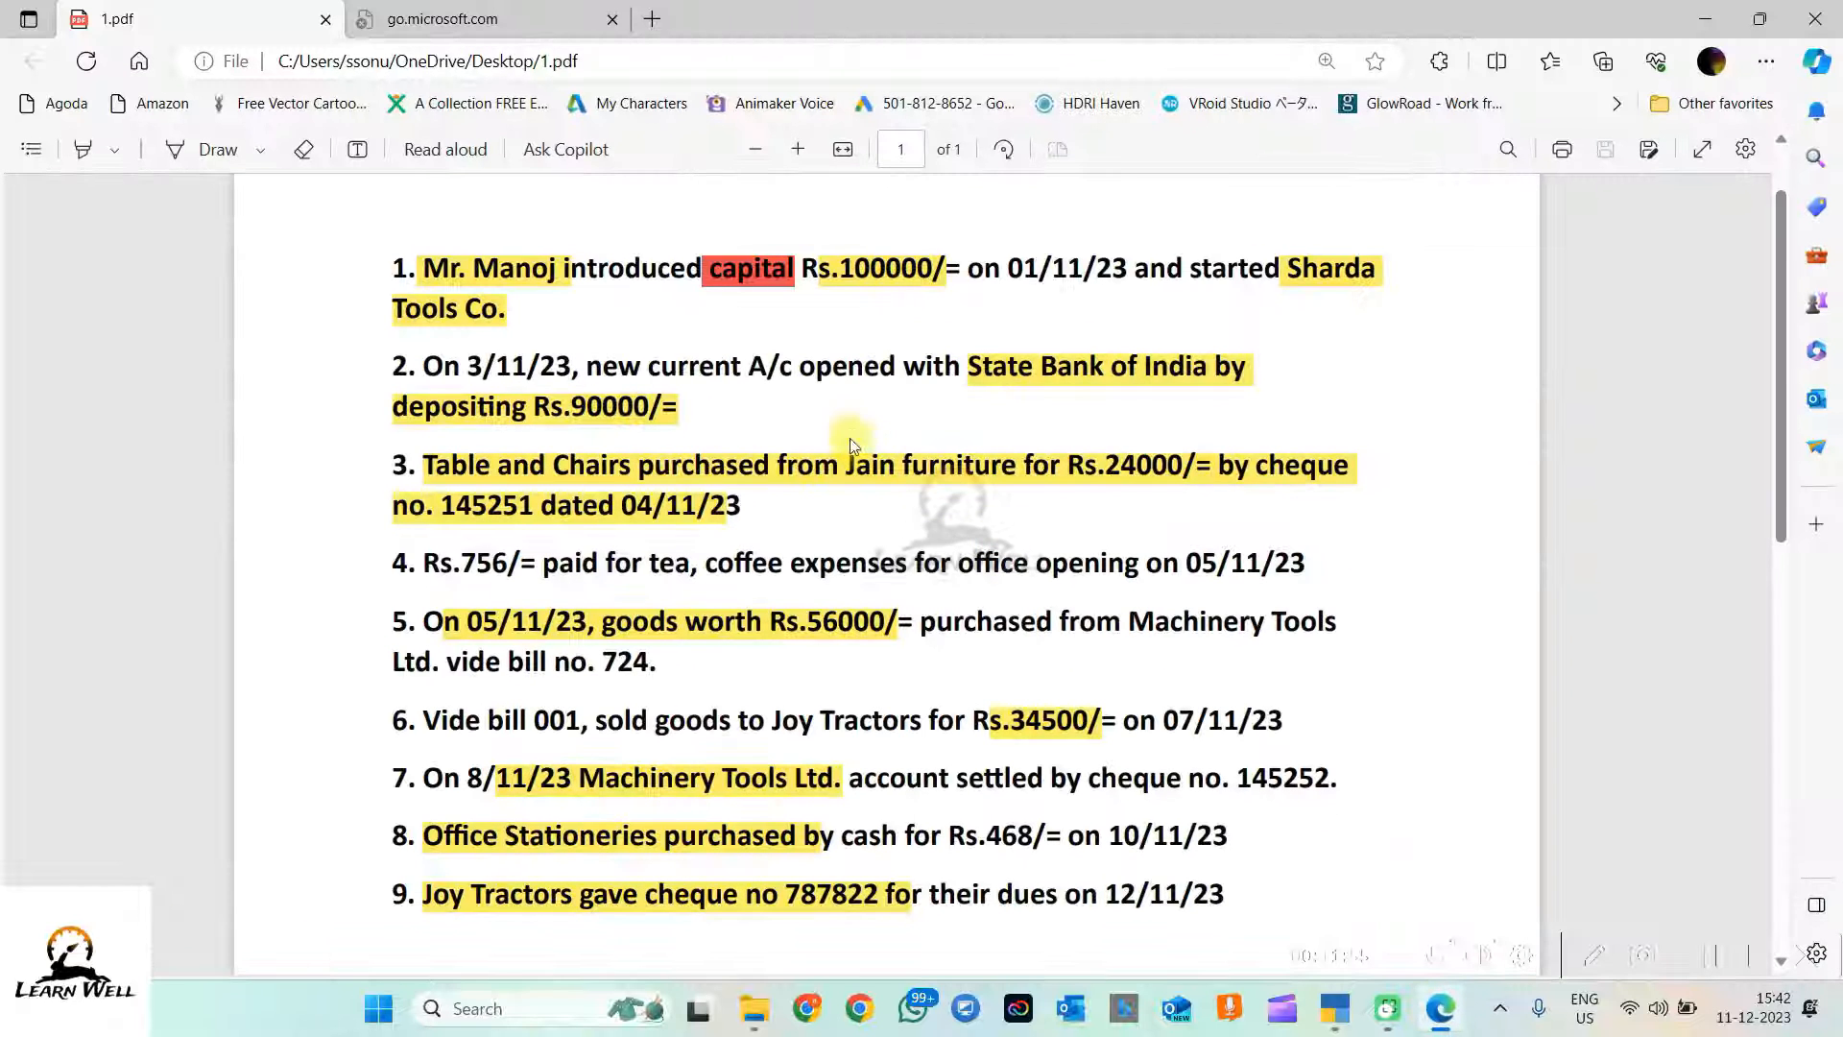
pyautogui.moveTo(424, 268); pyautogui.dragTo(817, 269)
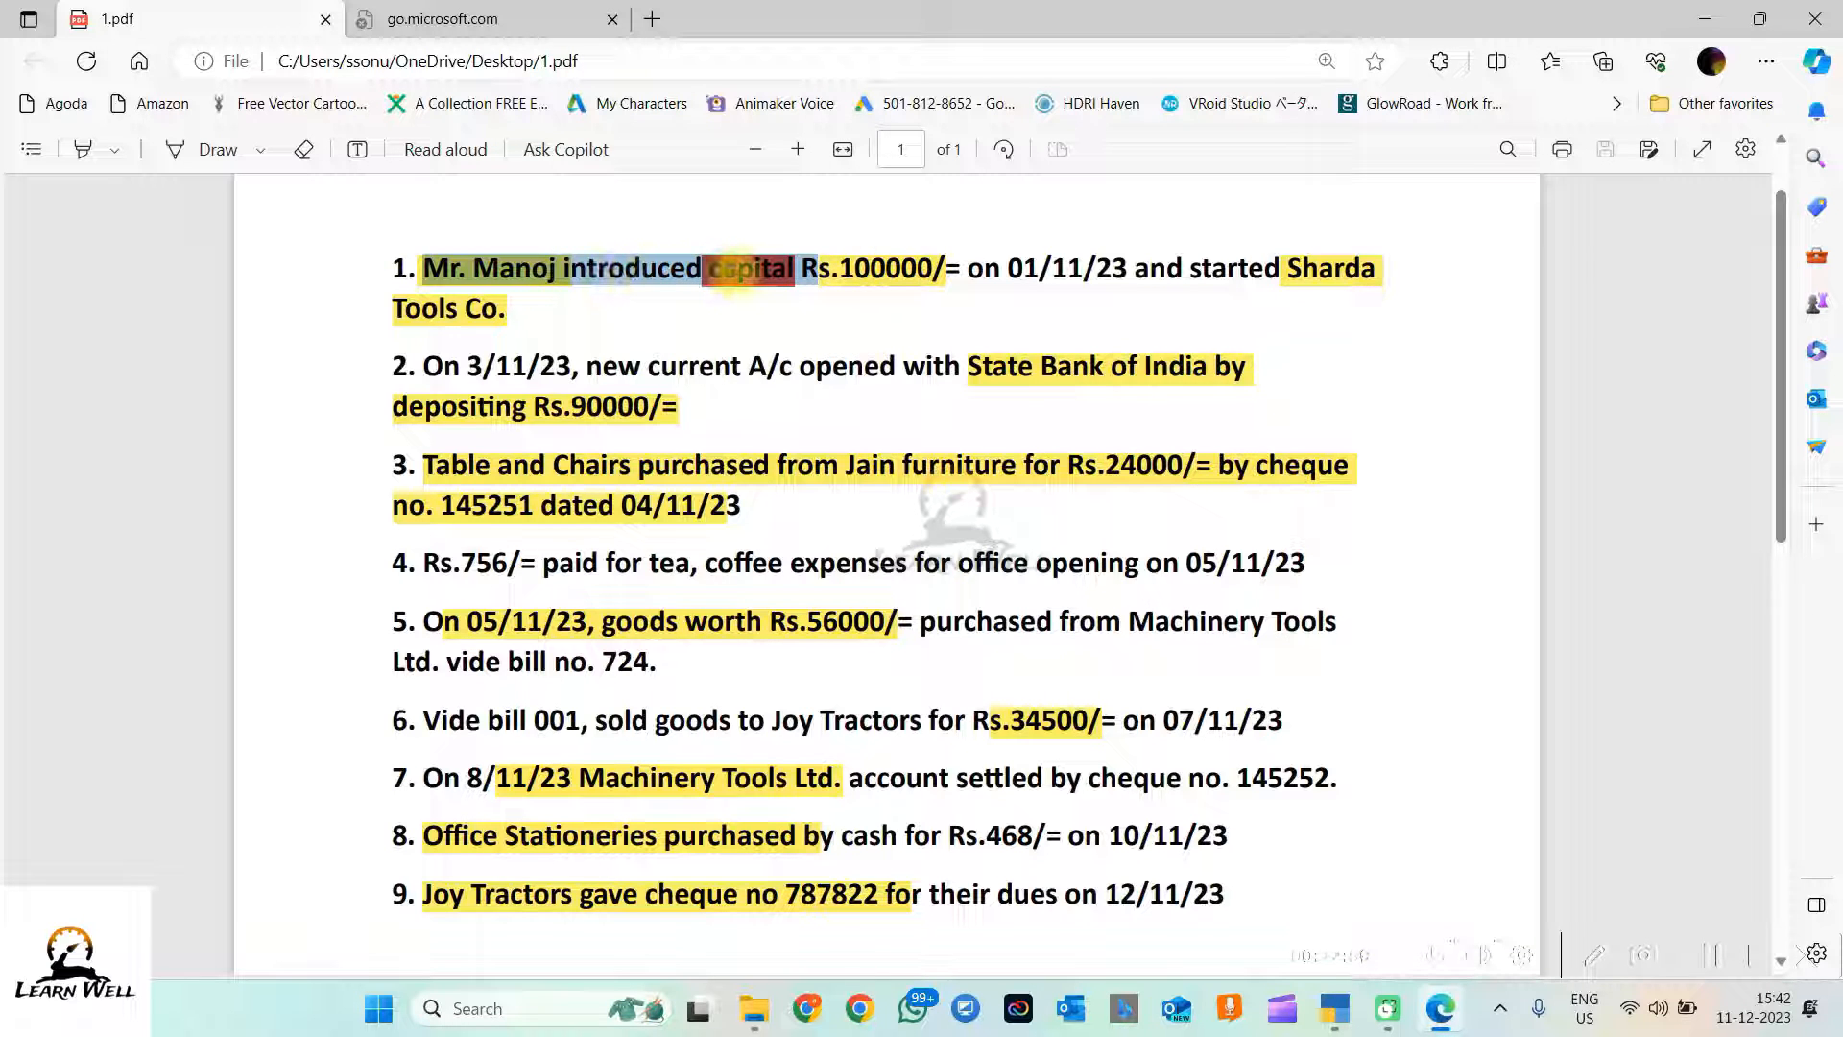
pyautogui.doubleClick(739, 270)
pyautogui.click(1705, 19)
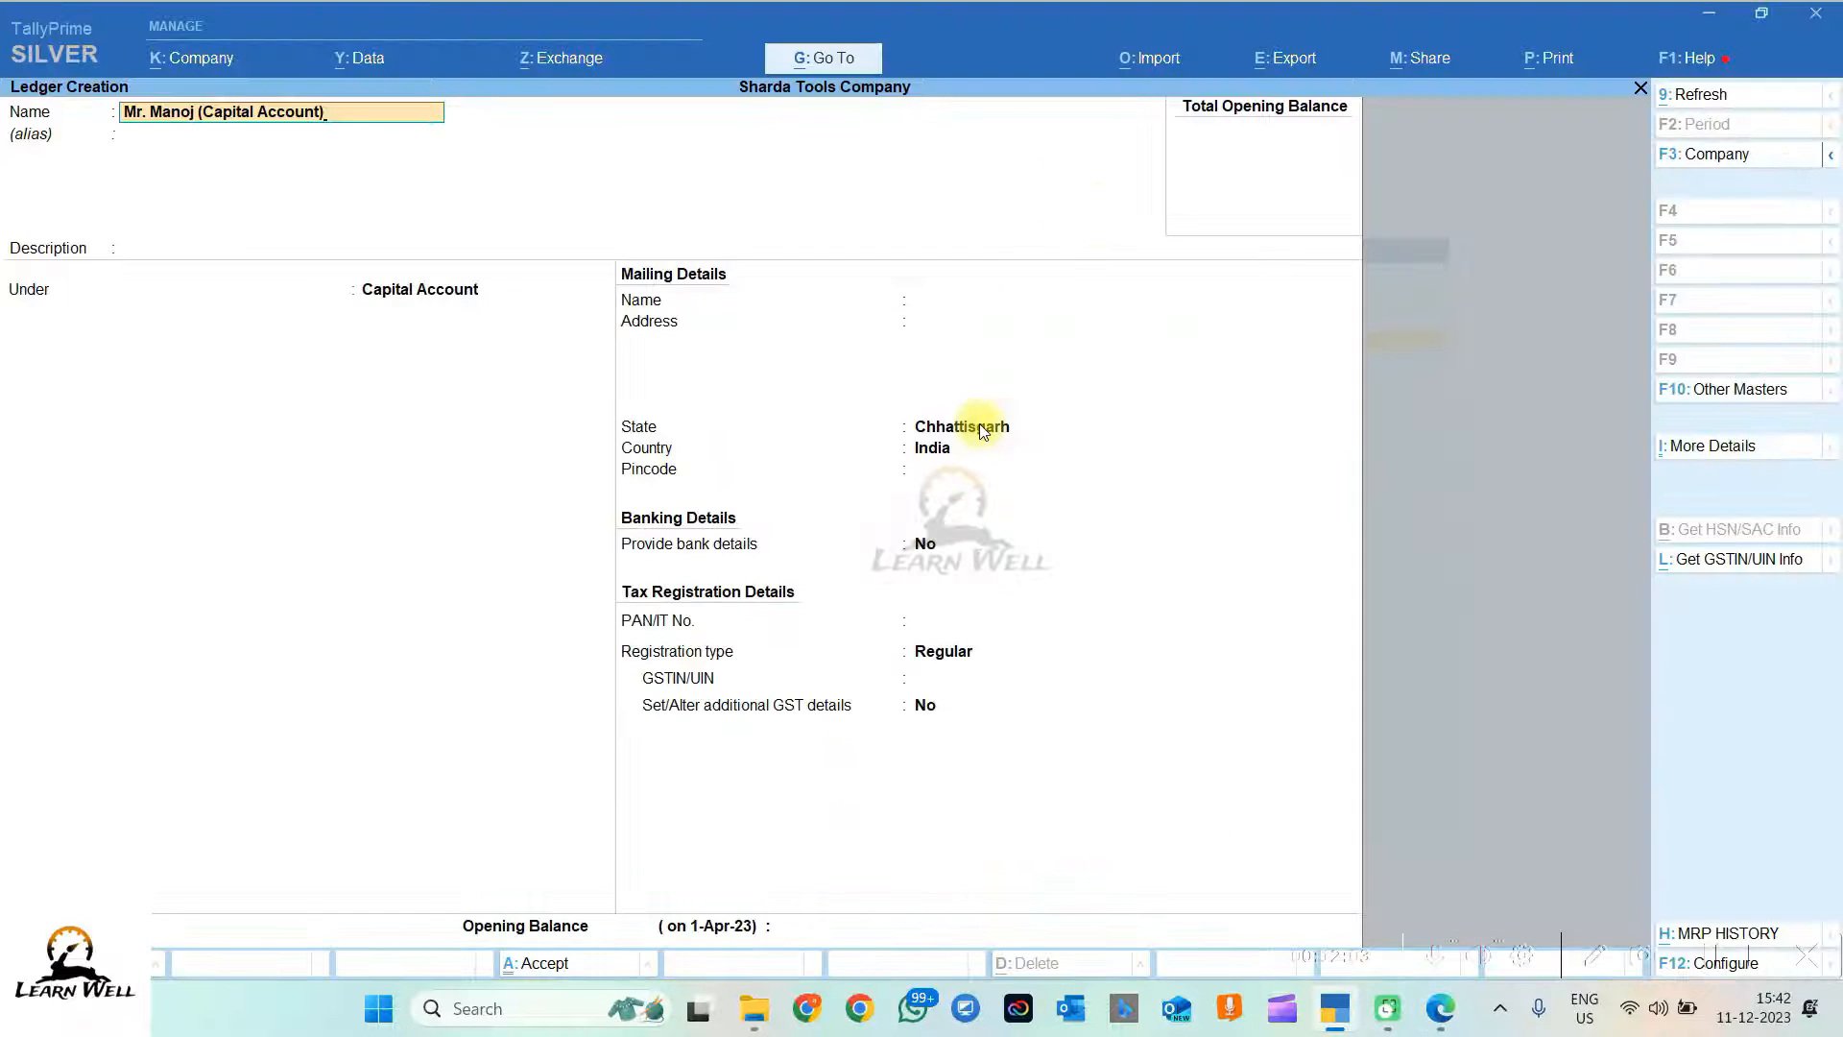
# Step: Keep the Capital Account group, Chhattisgarh state and Regular registration, then view the PDF
pyautogui.press('Return')
pyautogui.press('Return')
pyautogui.press('Return')
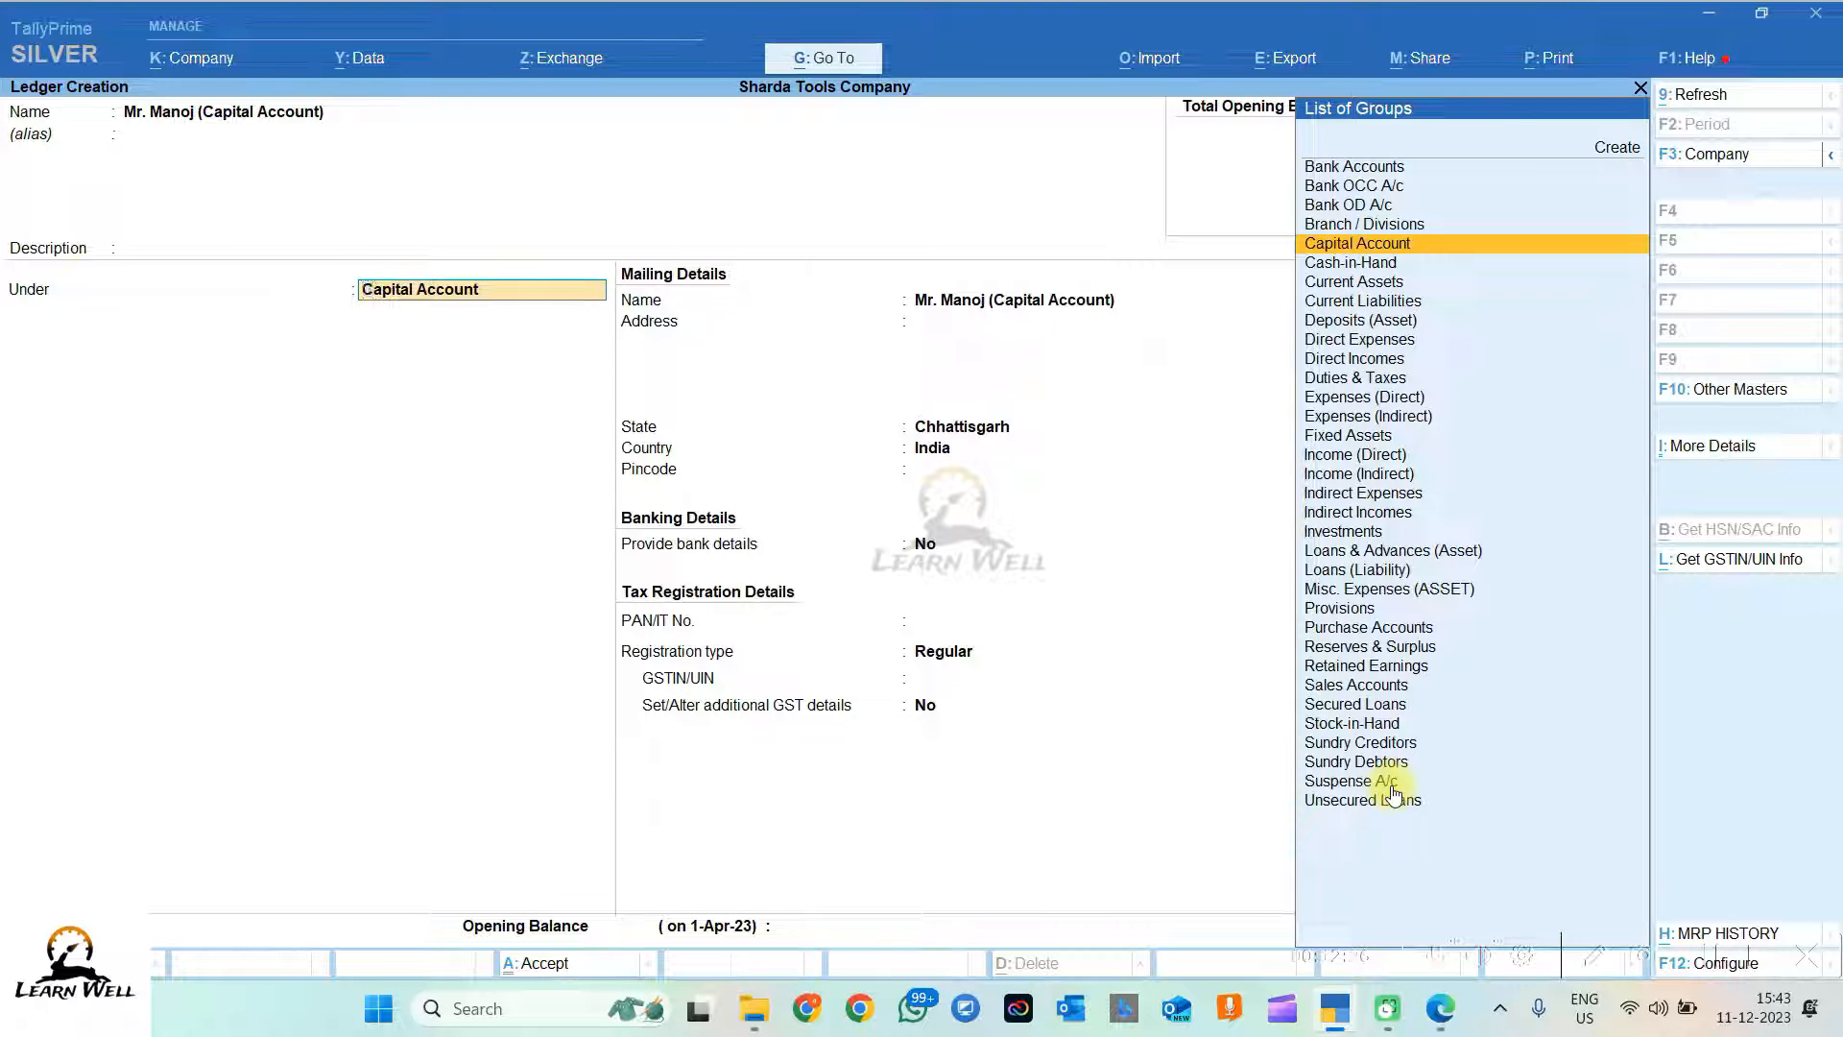
pyautogui.press('Return')
pyautogui.press('Return')
pyautogui.press('Return')
pyautogui.press('Return')
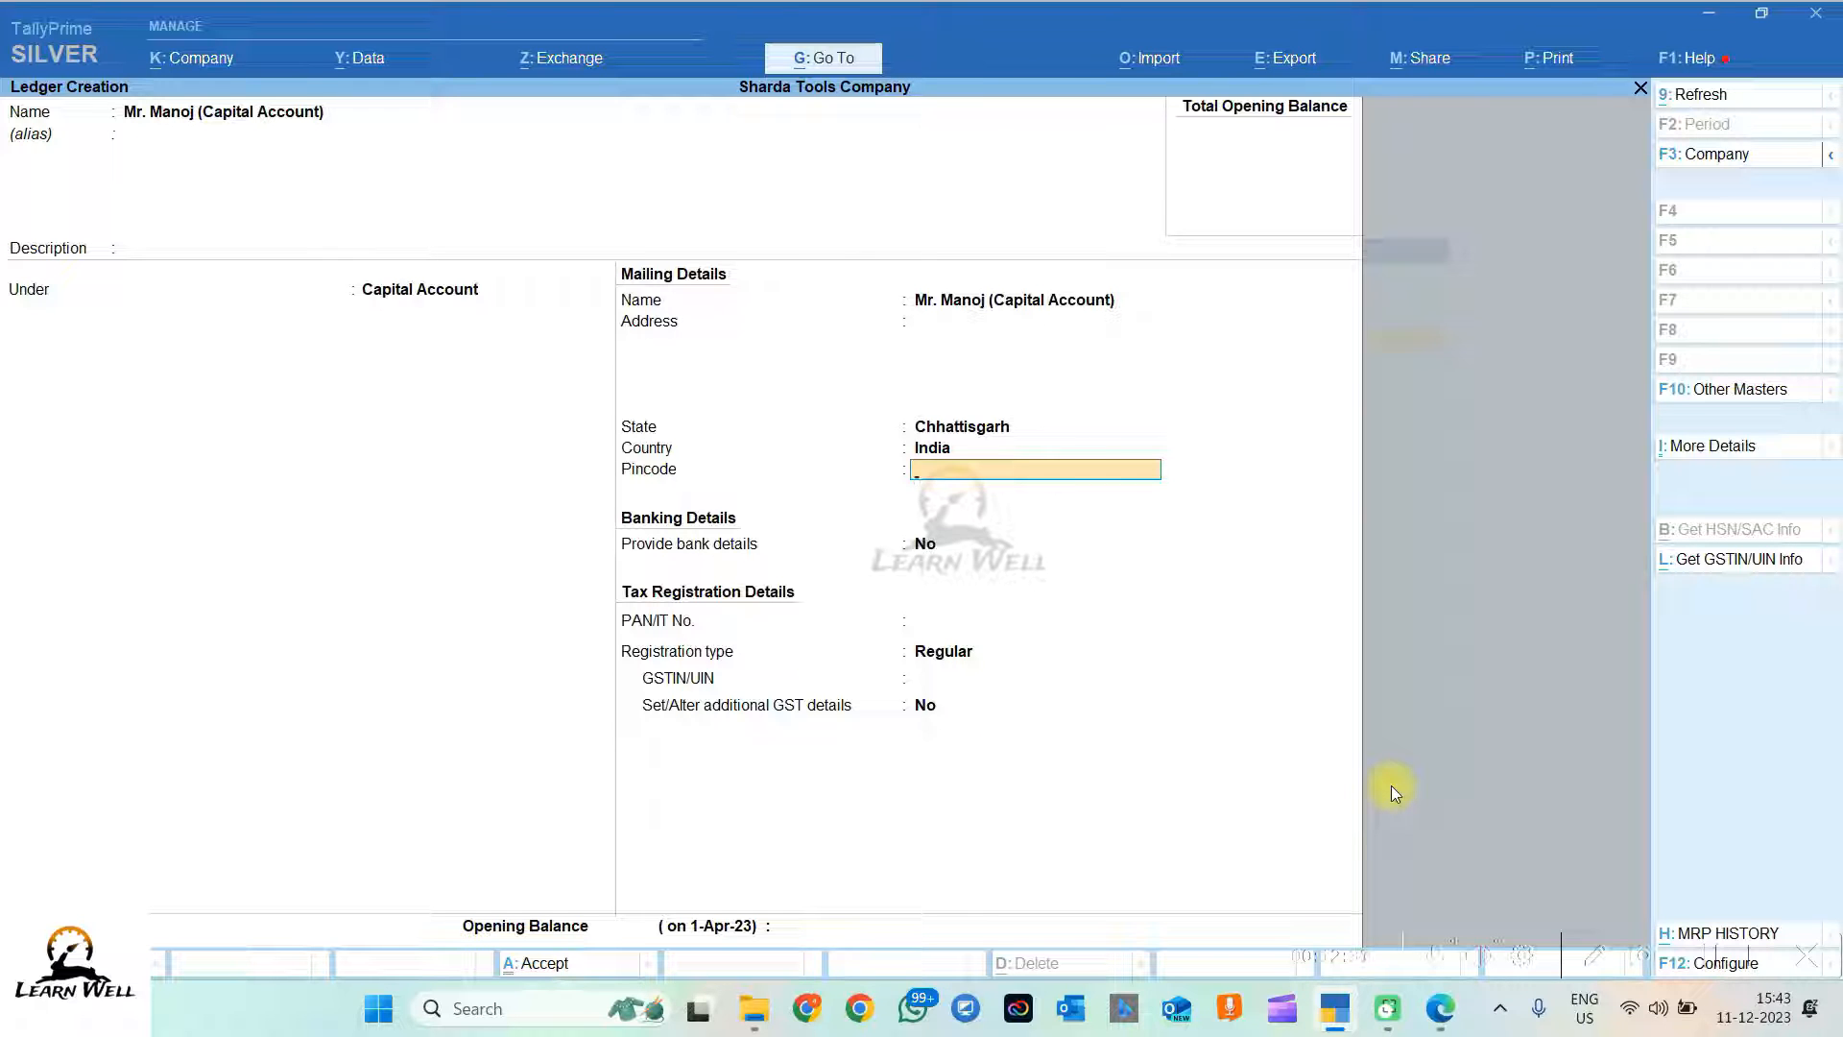
pyautogui.press('Return')
pyautogui.press('Return')
pyautogui.press('Return')
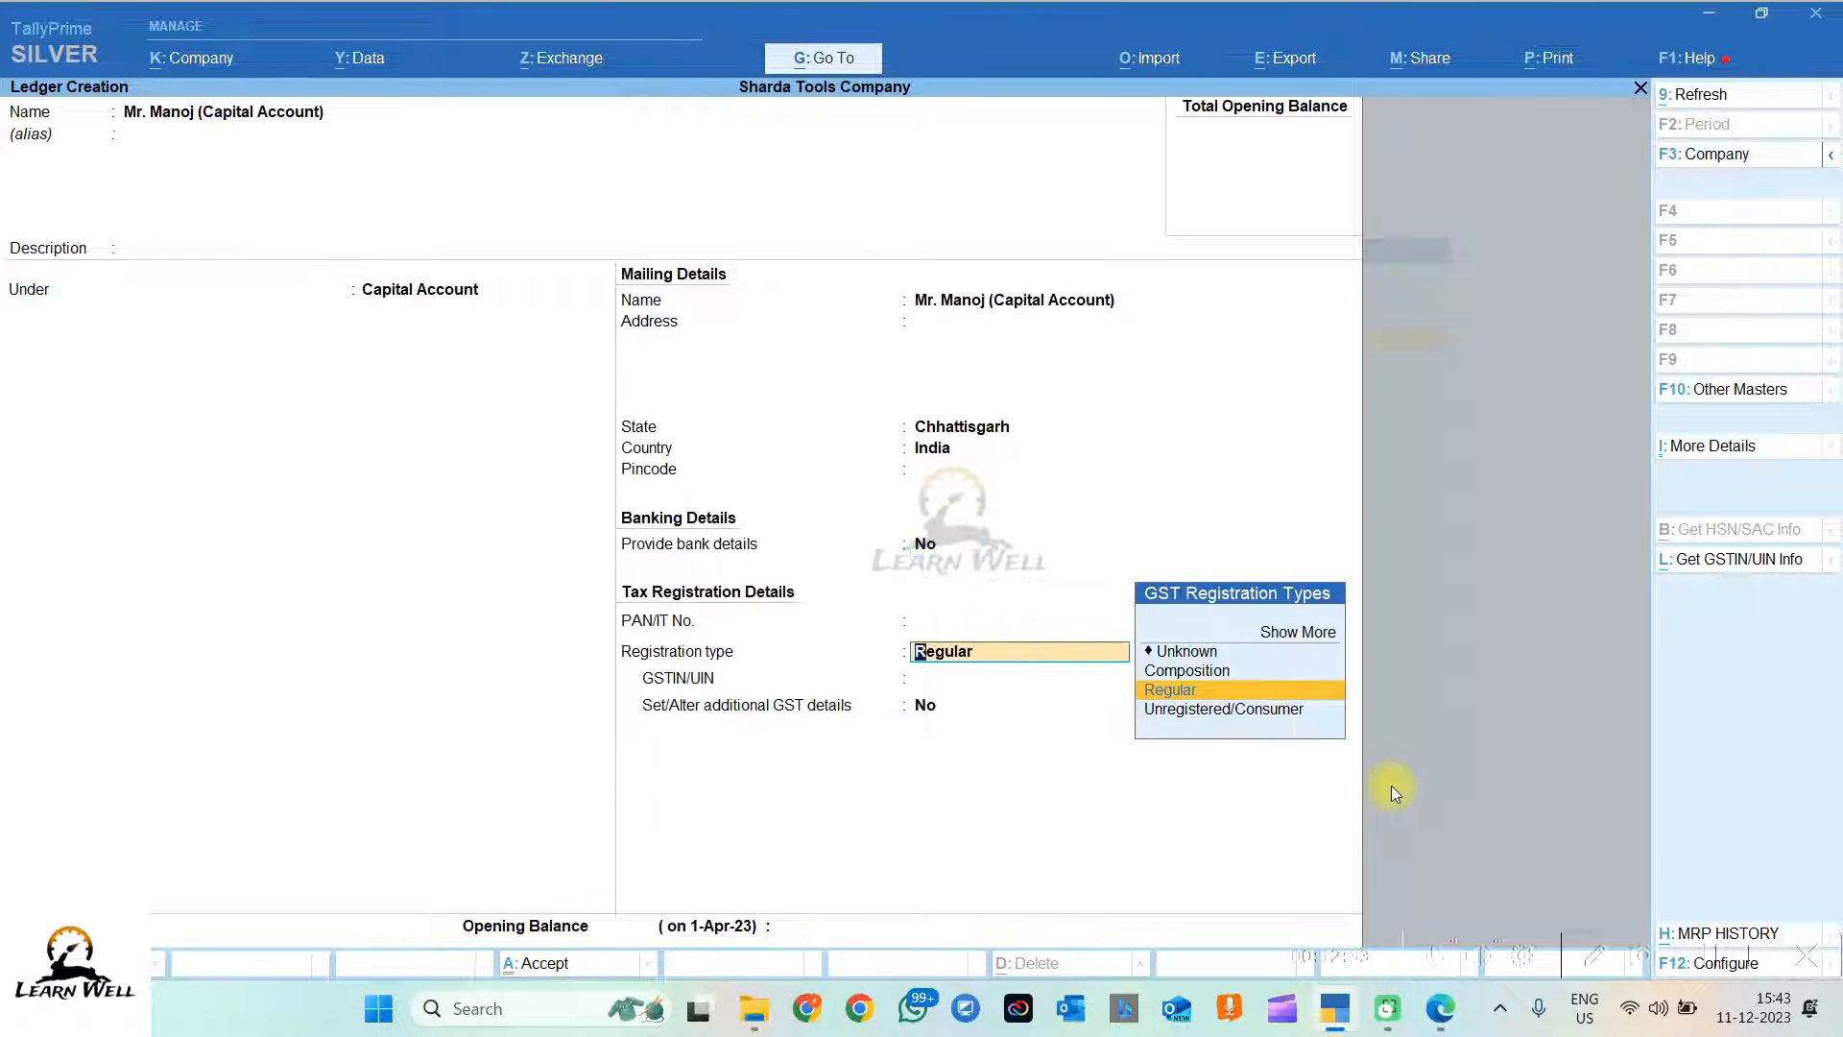
pyautogui.press('Return')
pyautogui.hotkey('alt', 'Tab')
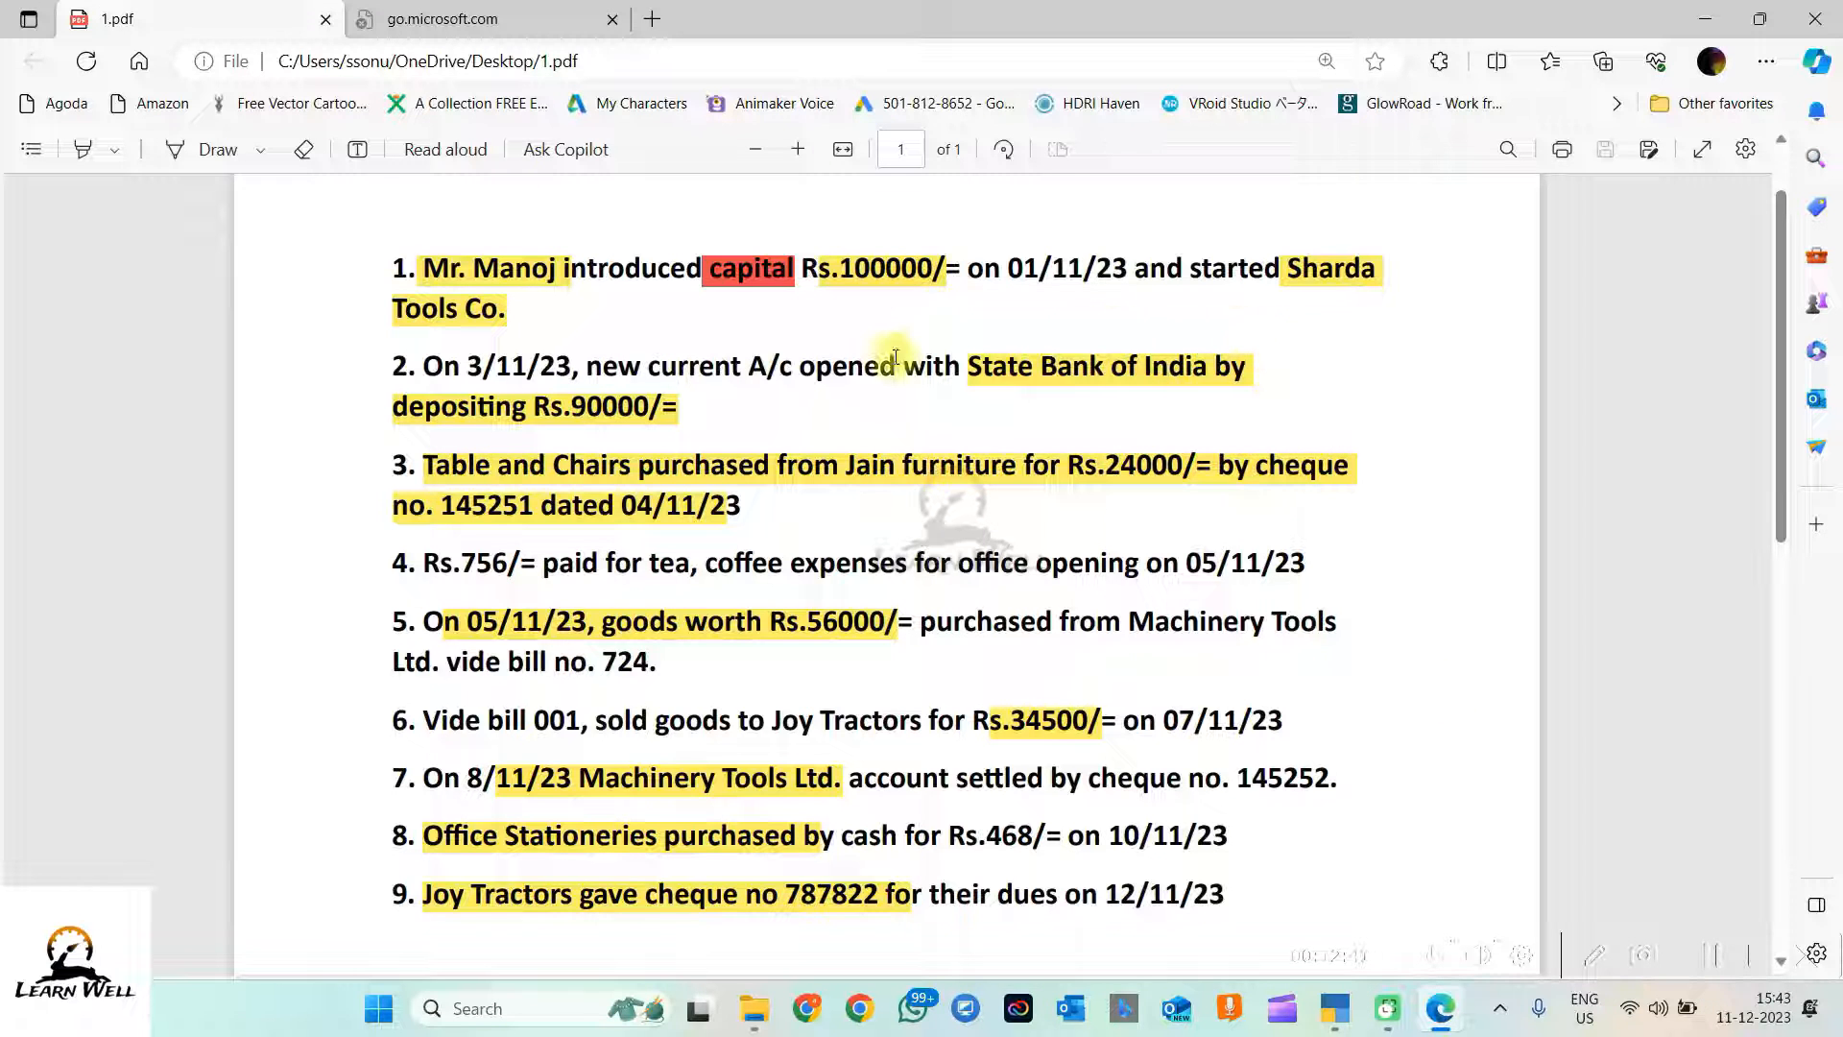
# Step: Highlight transaction 1 in the PDF, then go back to Sharda Tools Company's Gateway of Tally
pyautogui.click(415, 264)
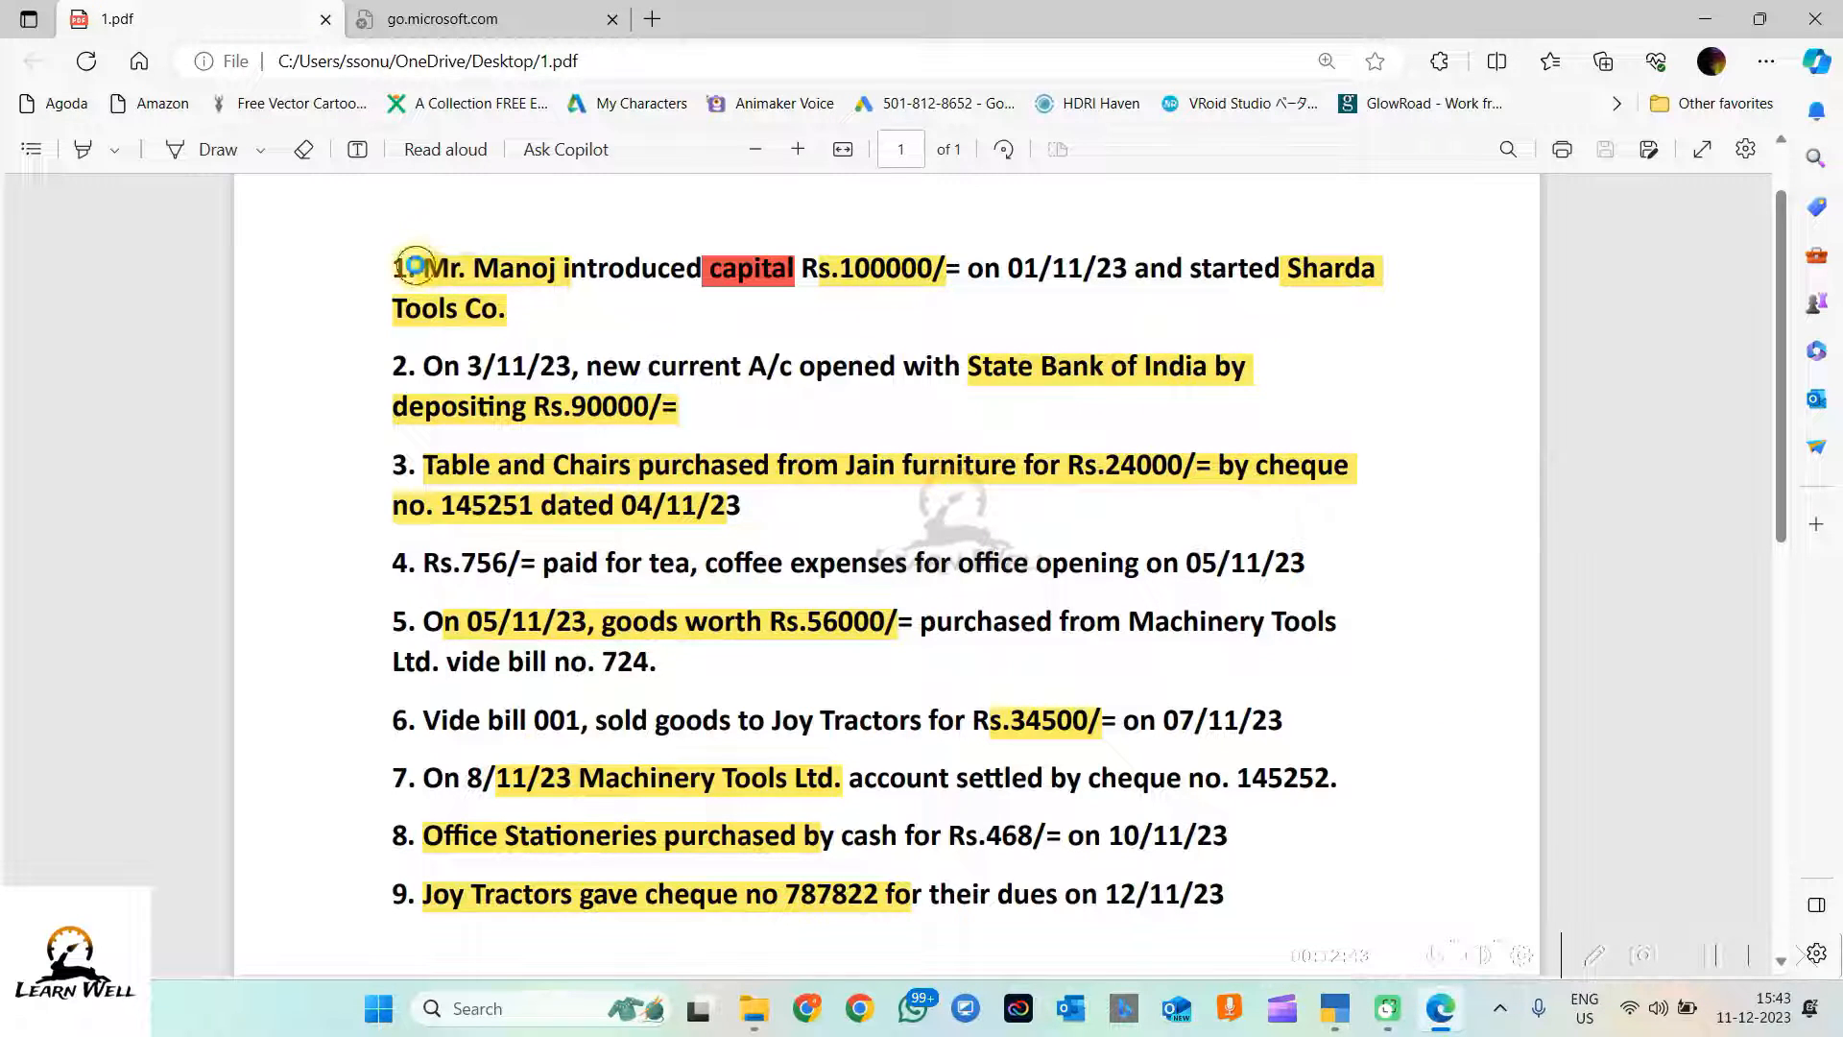
pyautogui.moveTo(416, 265); pyautogui.dragTo(564, 322)
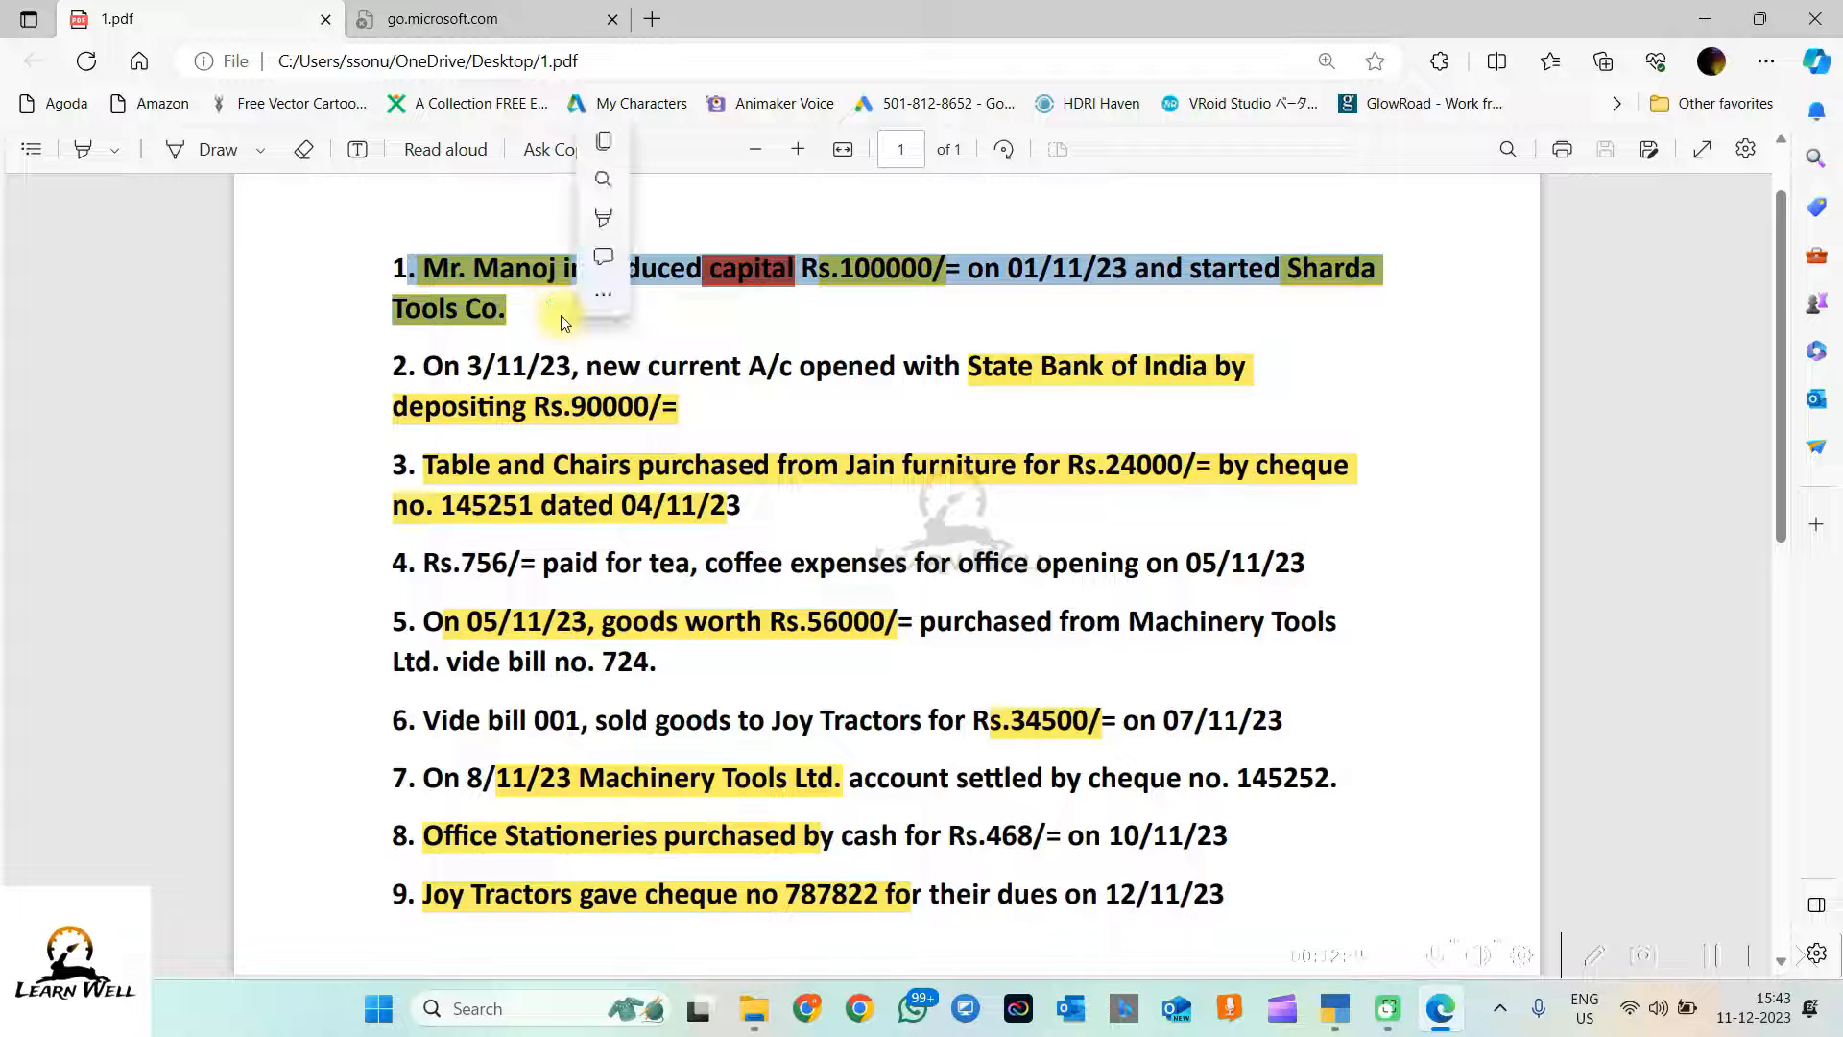
pyautogui.click(874, 305)
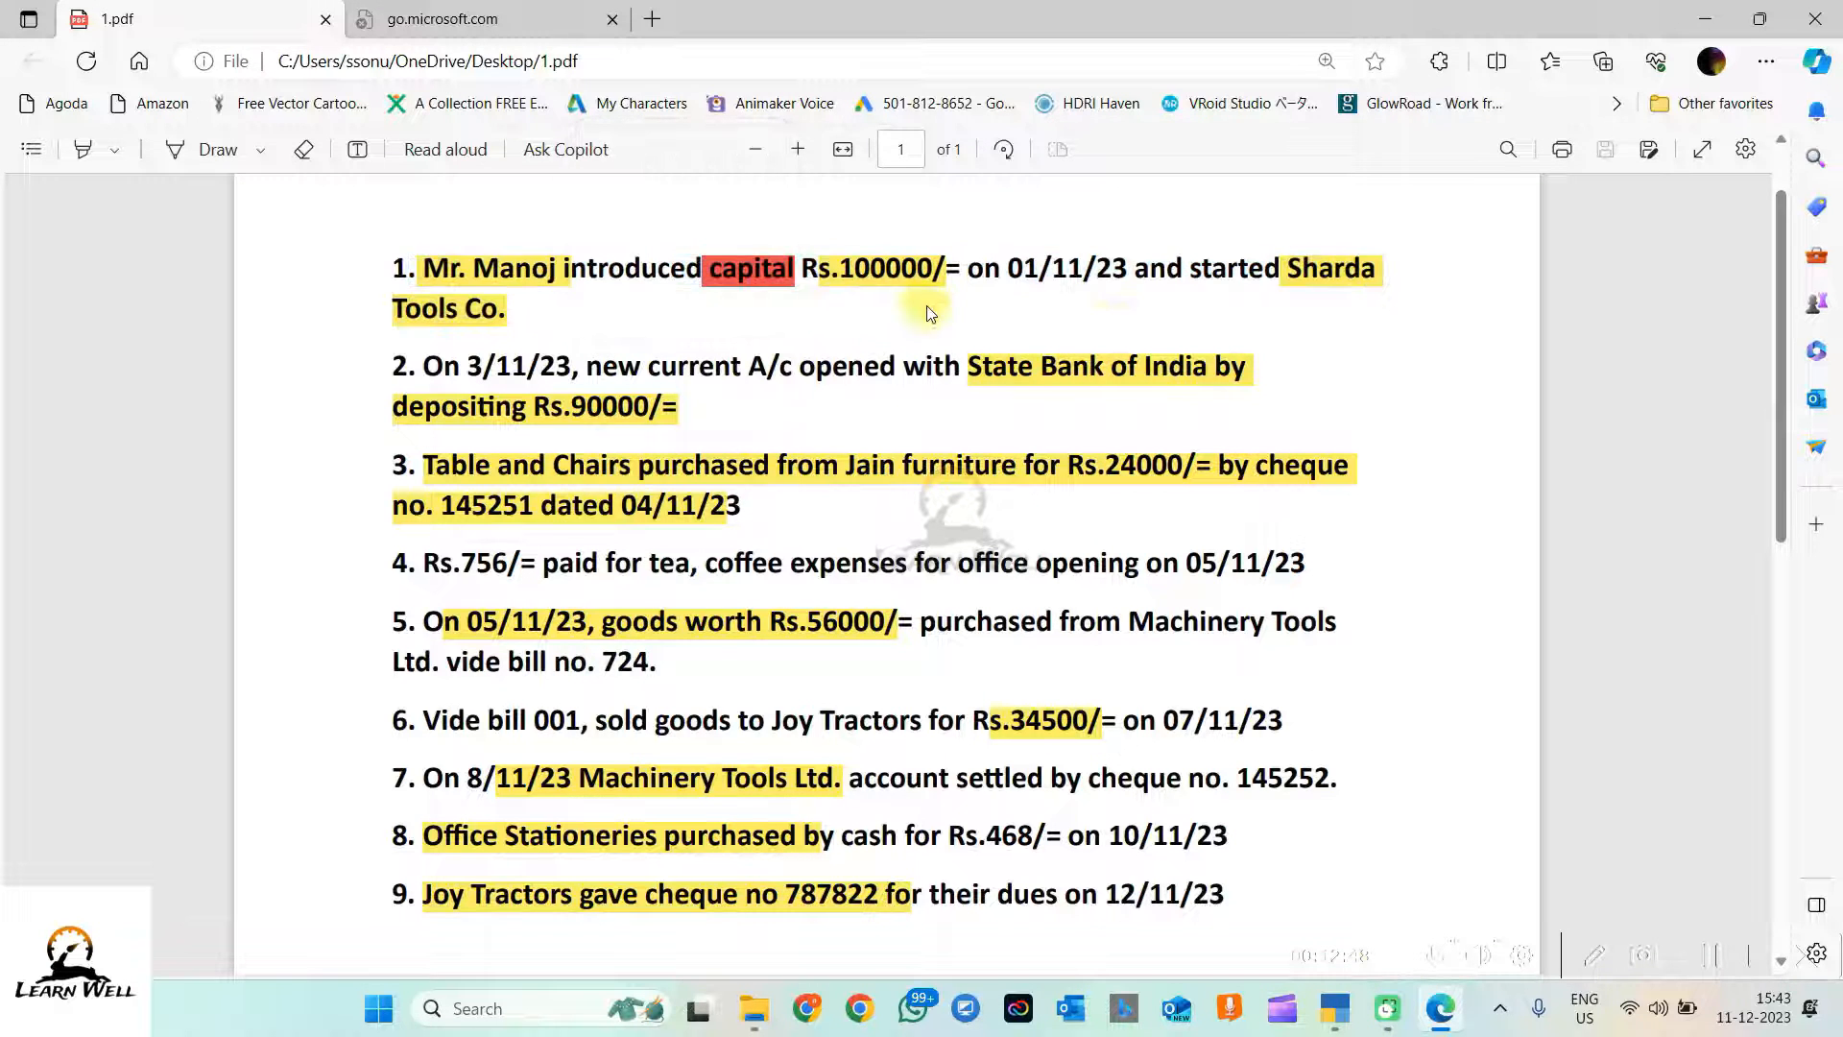
pyautogui.hotkey('alt', 'Tab')
pyautogui.press('Escape')
pyautogui.press('Escape')
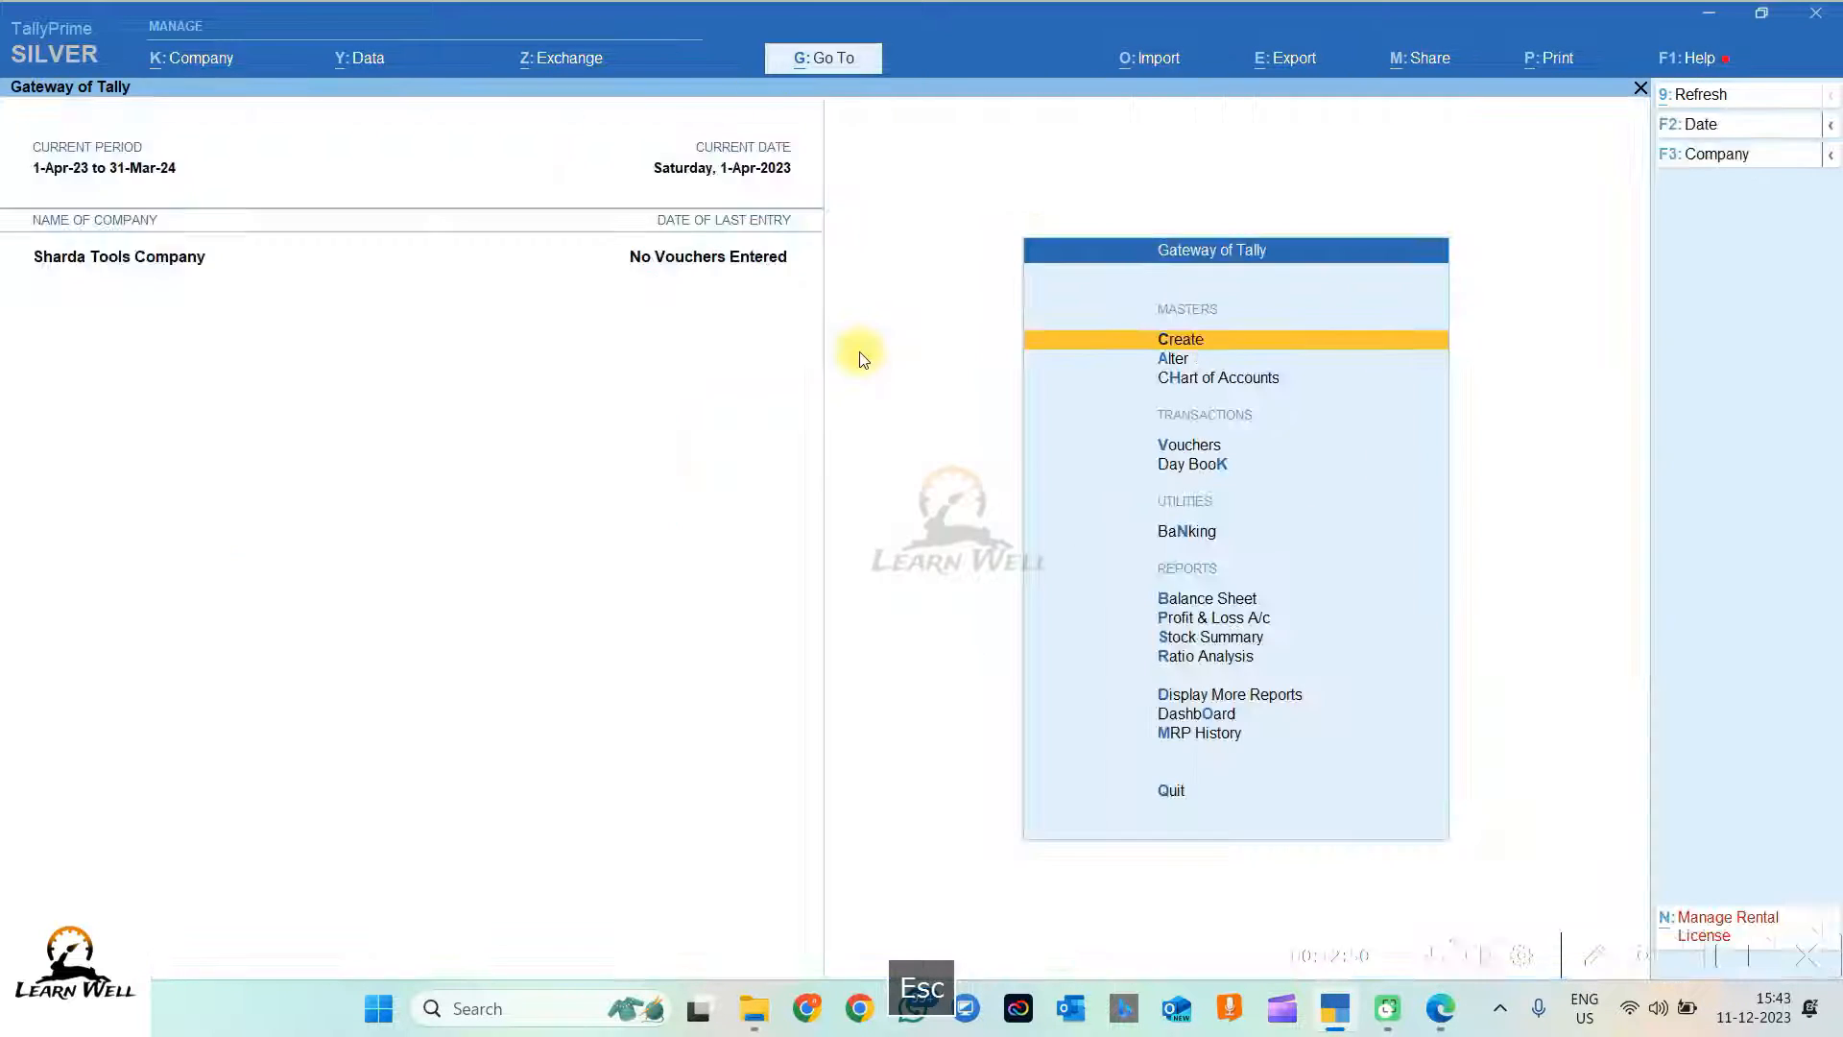
pyautogui.press('v')
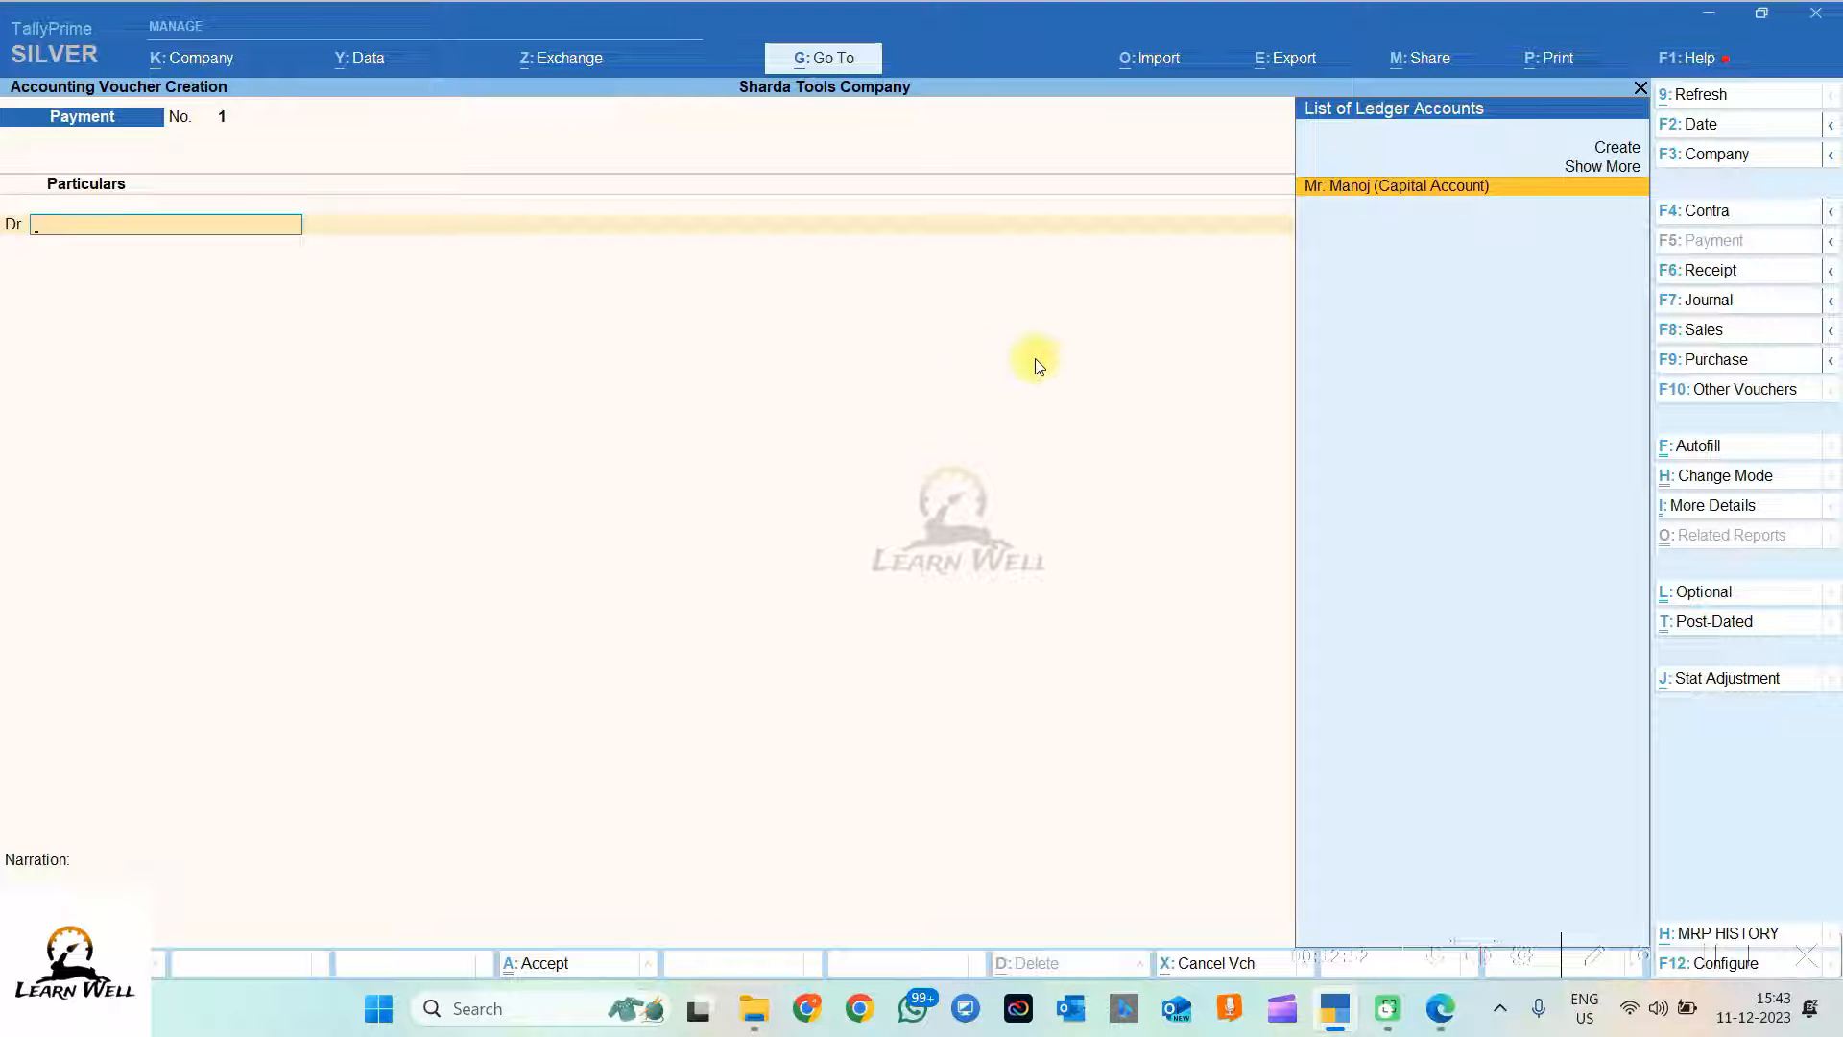
pyautogui.press('Escape')
pyautogui.press('Escape')
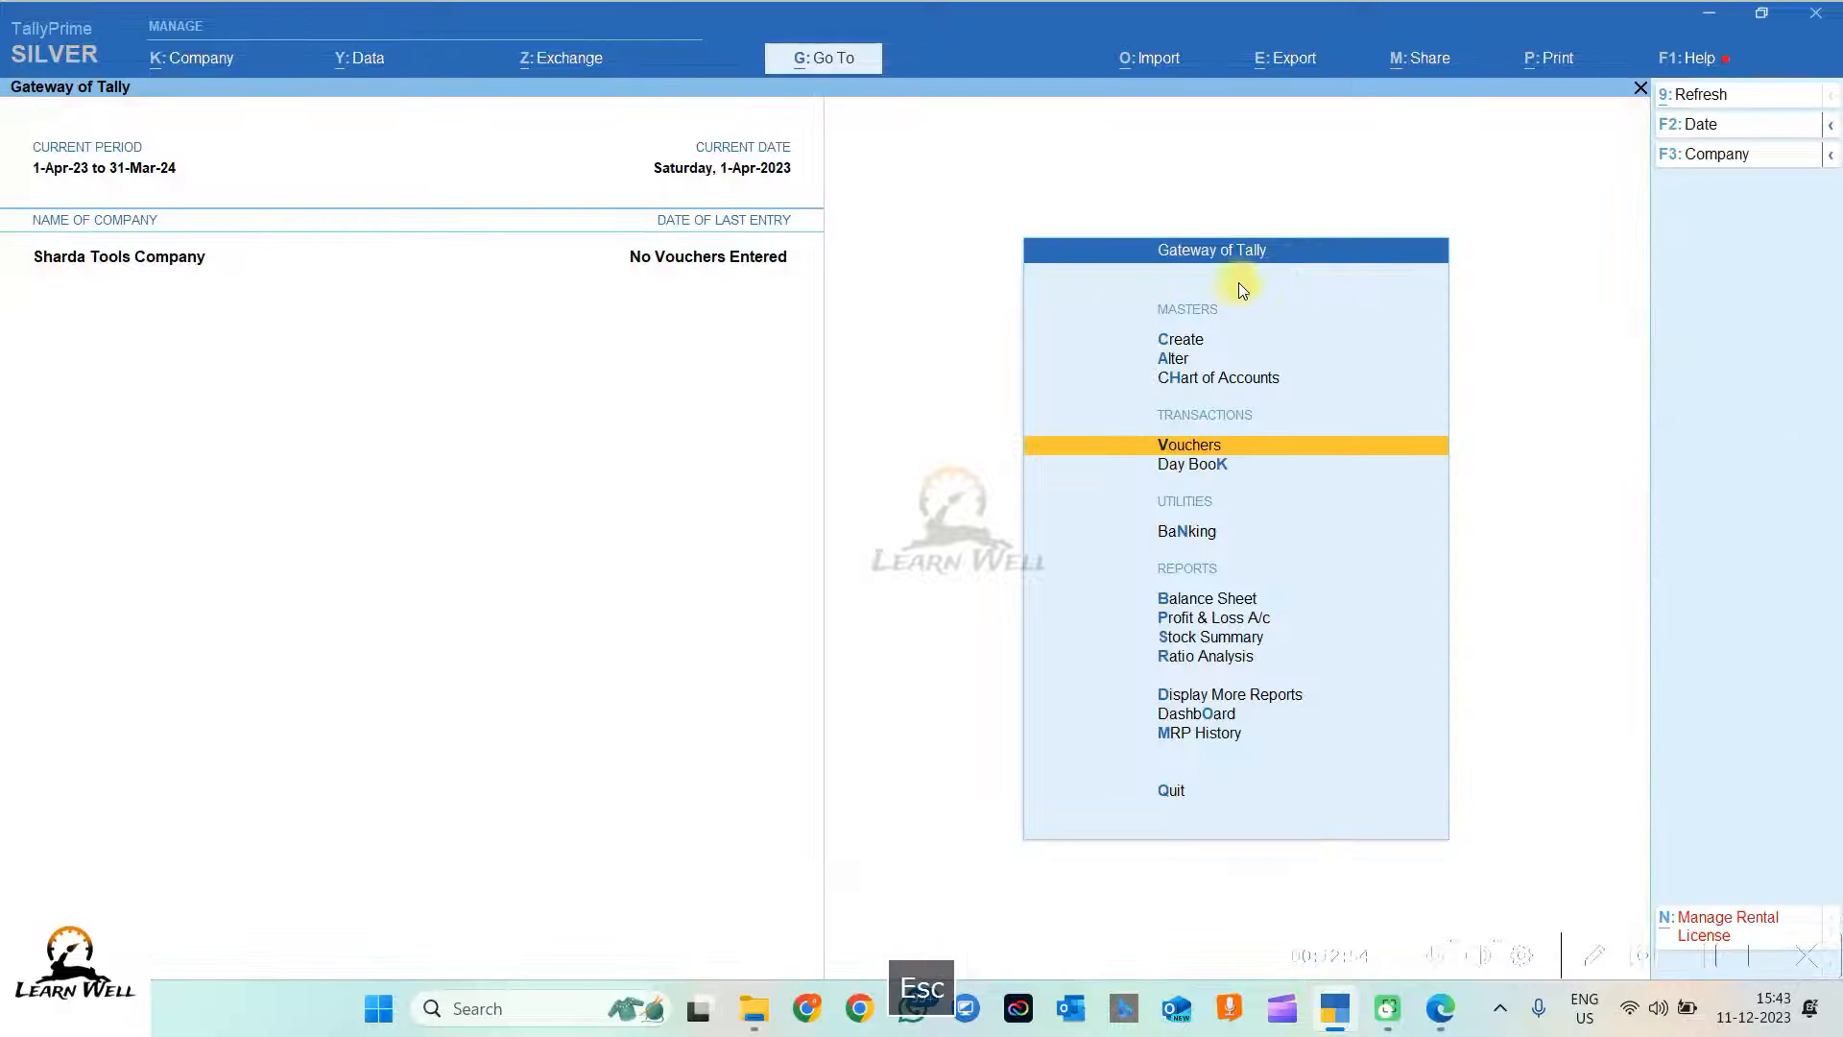
pyautogui.click(1172, 361)
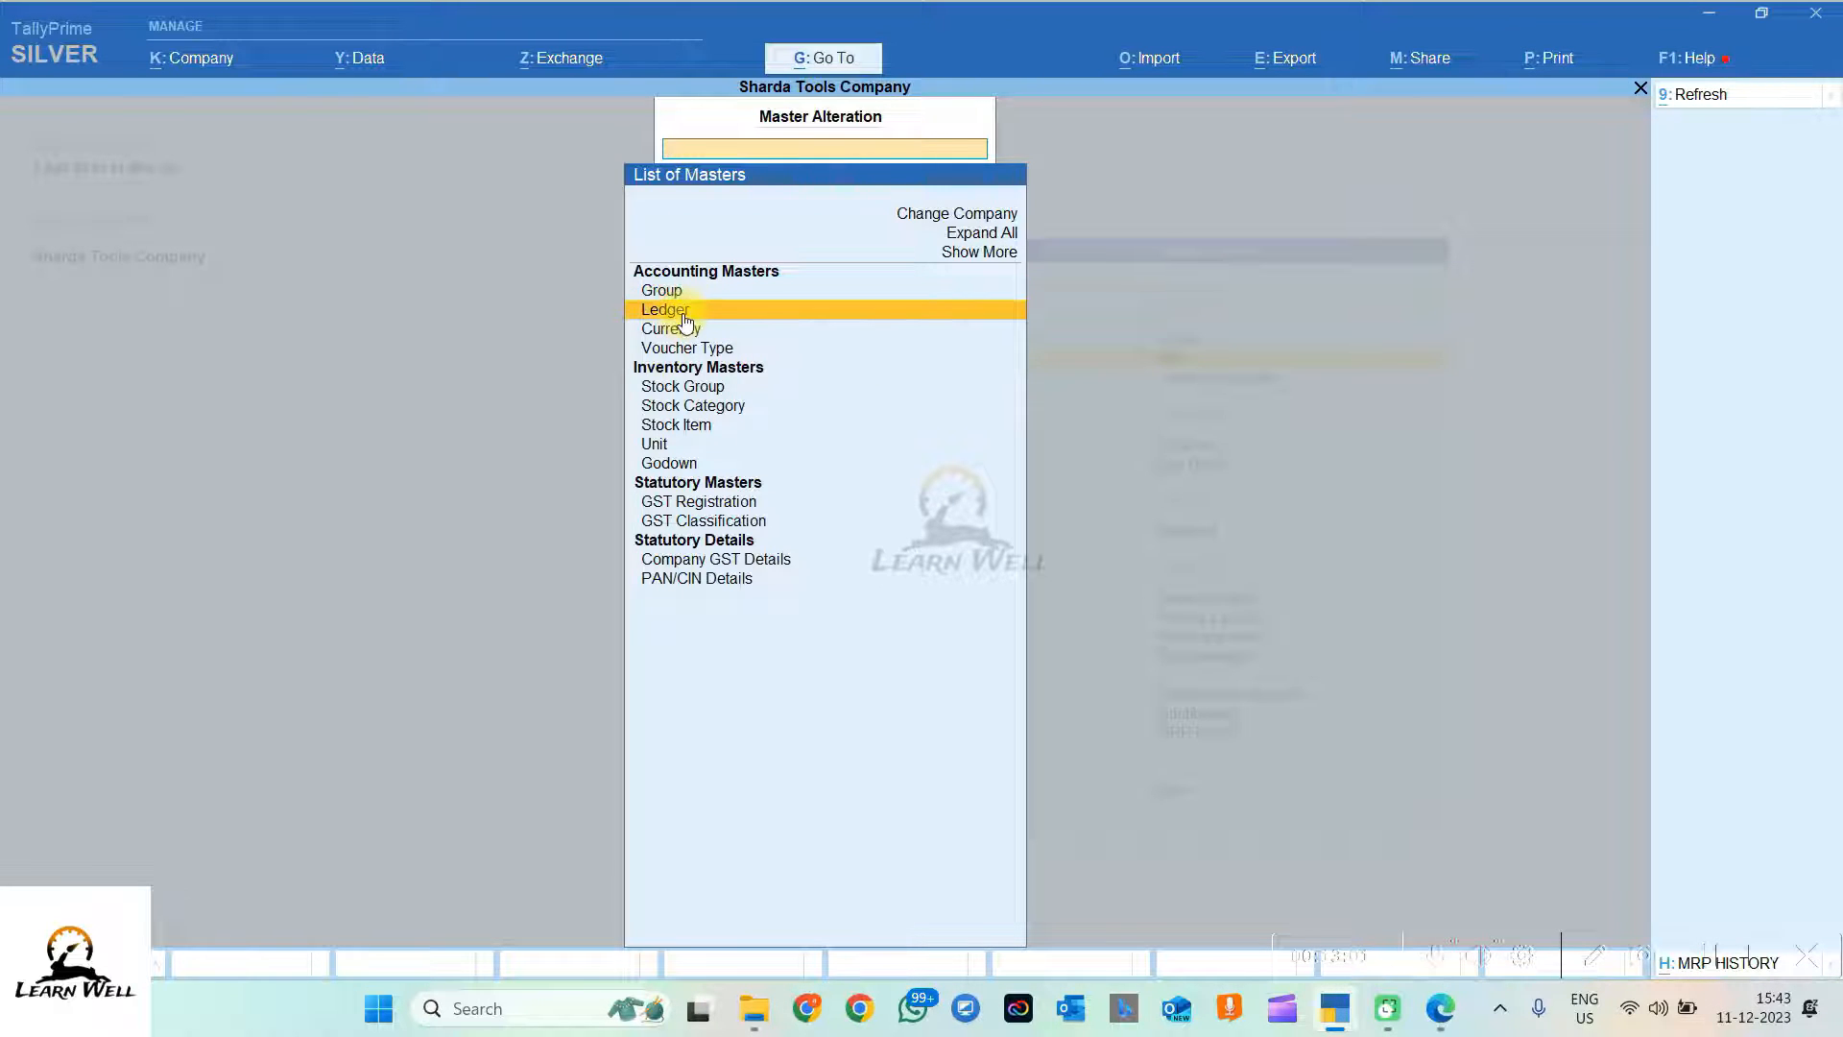
pyautogui.press('Escape')
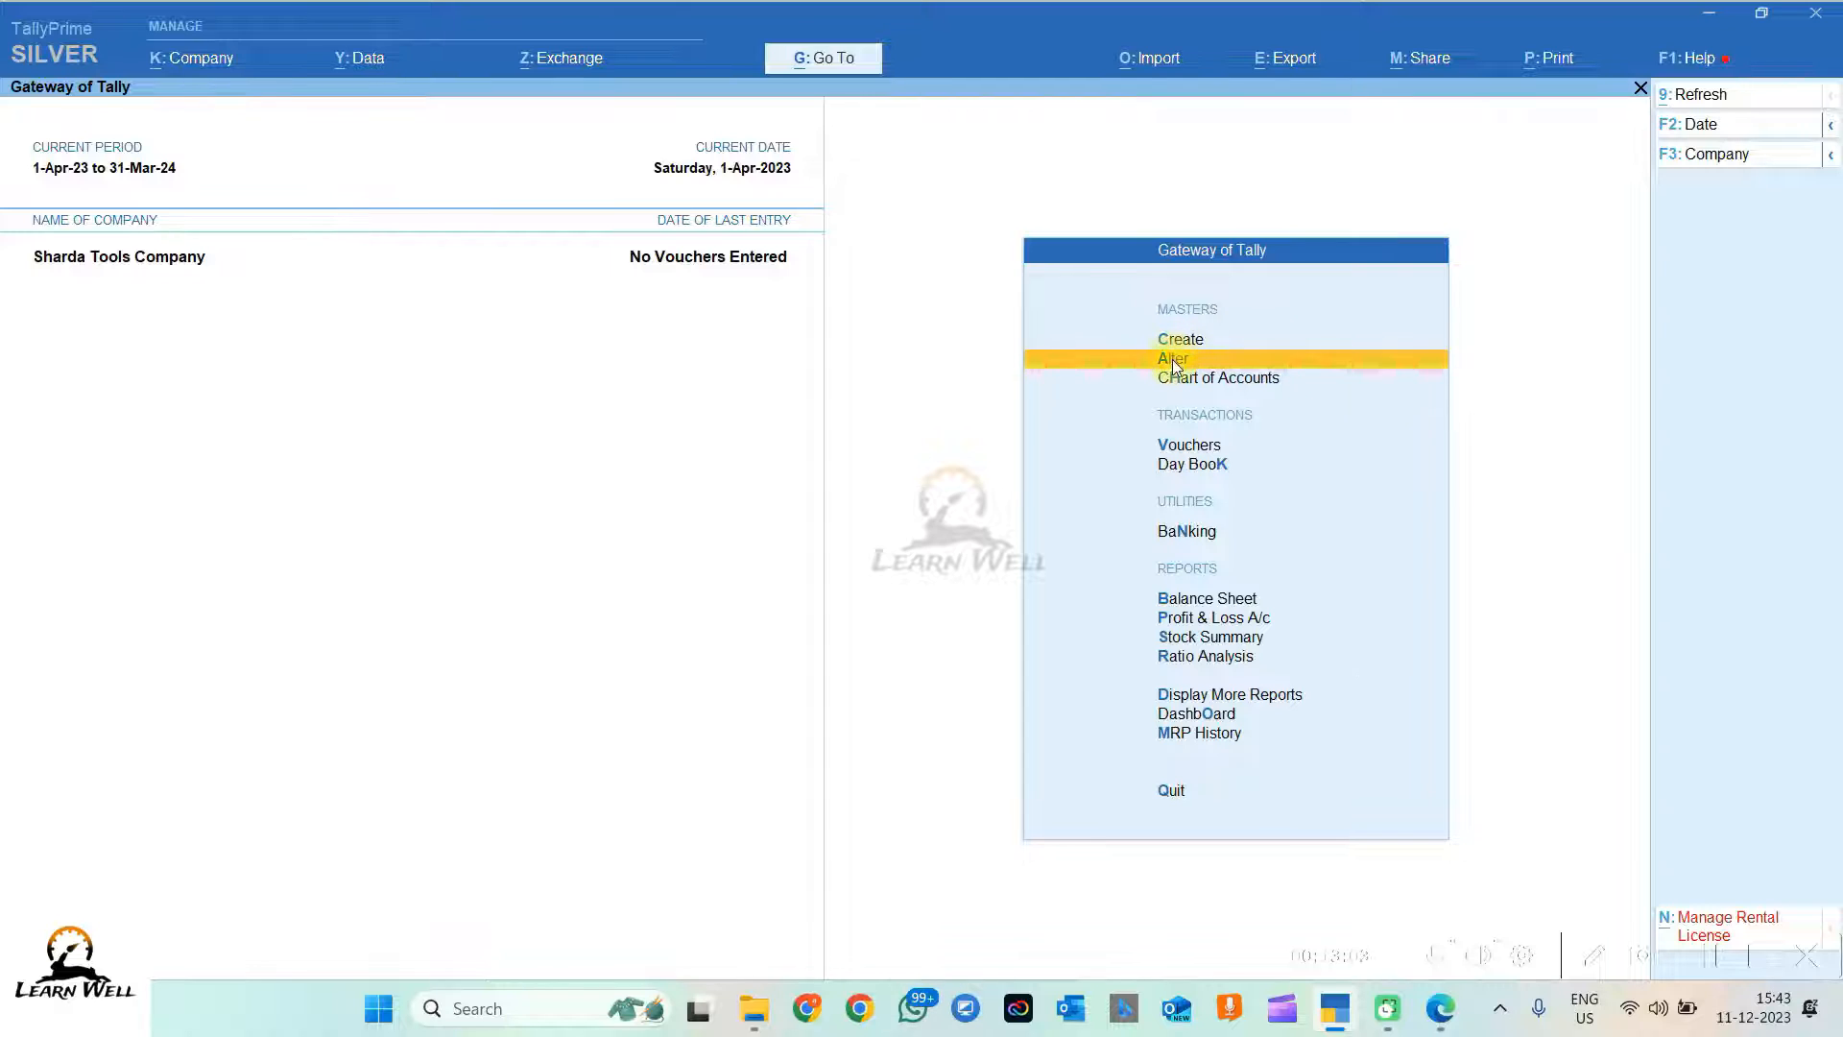
pyautogui.press('a')
pyautogui.click(681, 313)
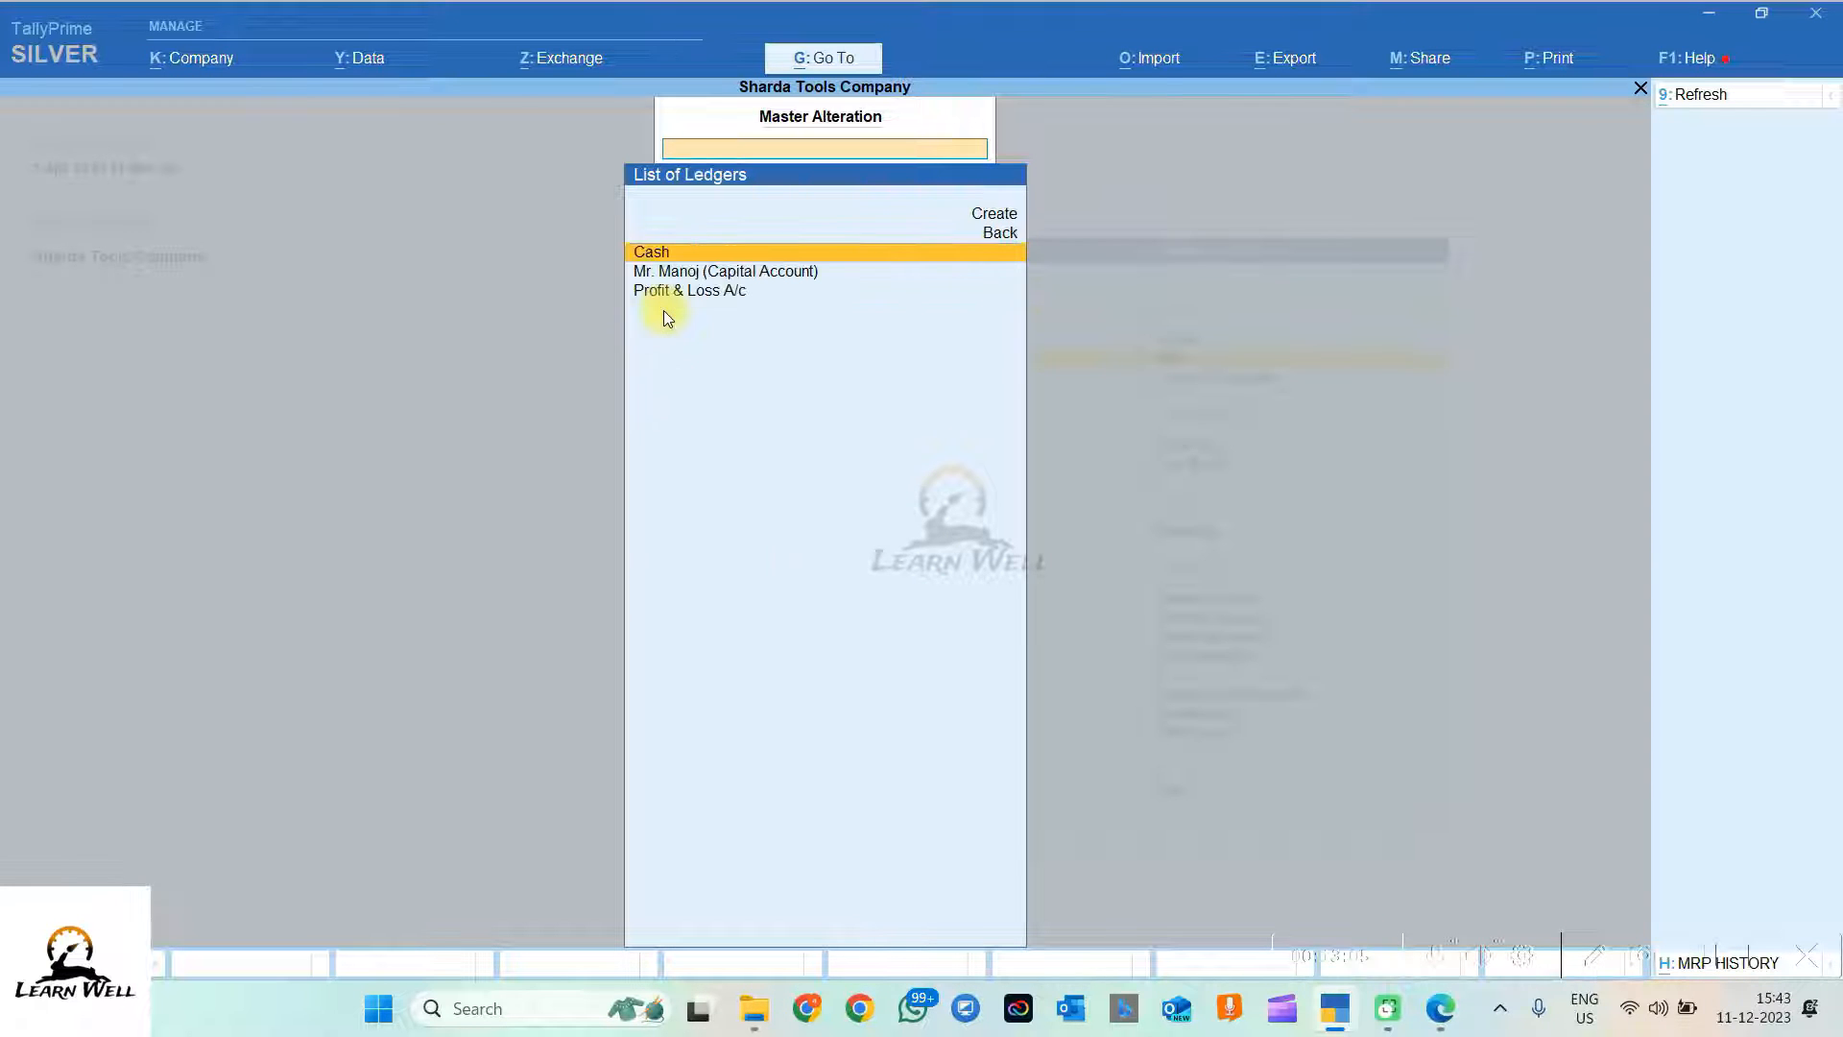
pyautogui.click(788, 276)
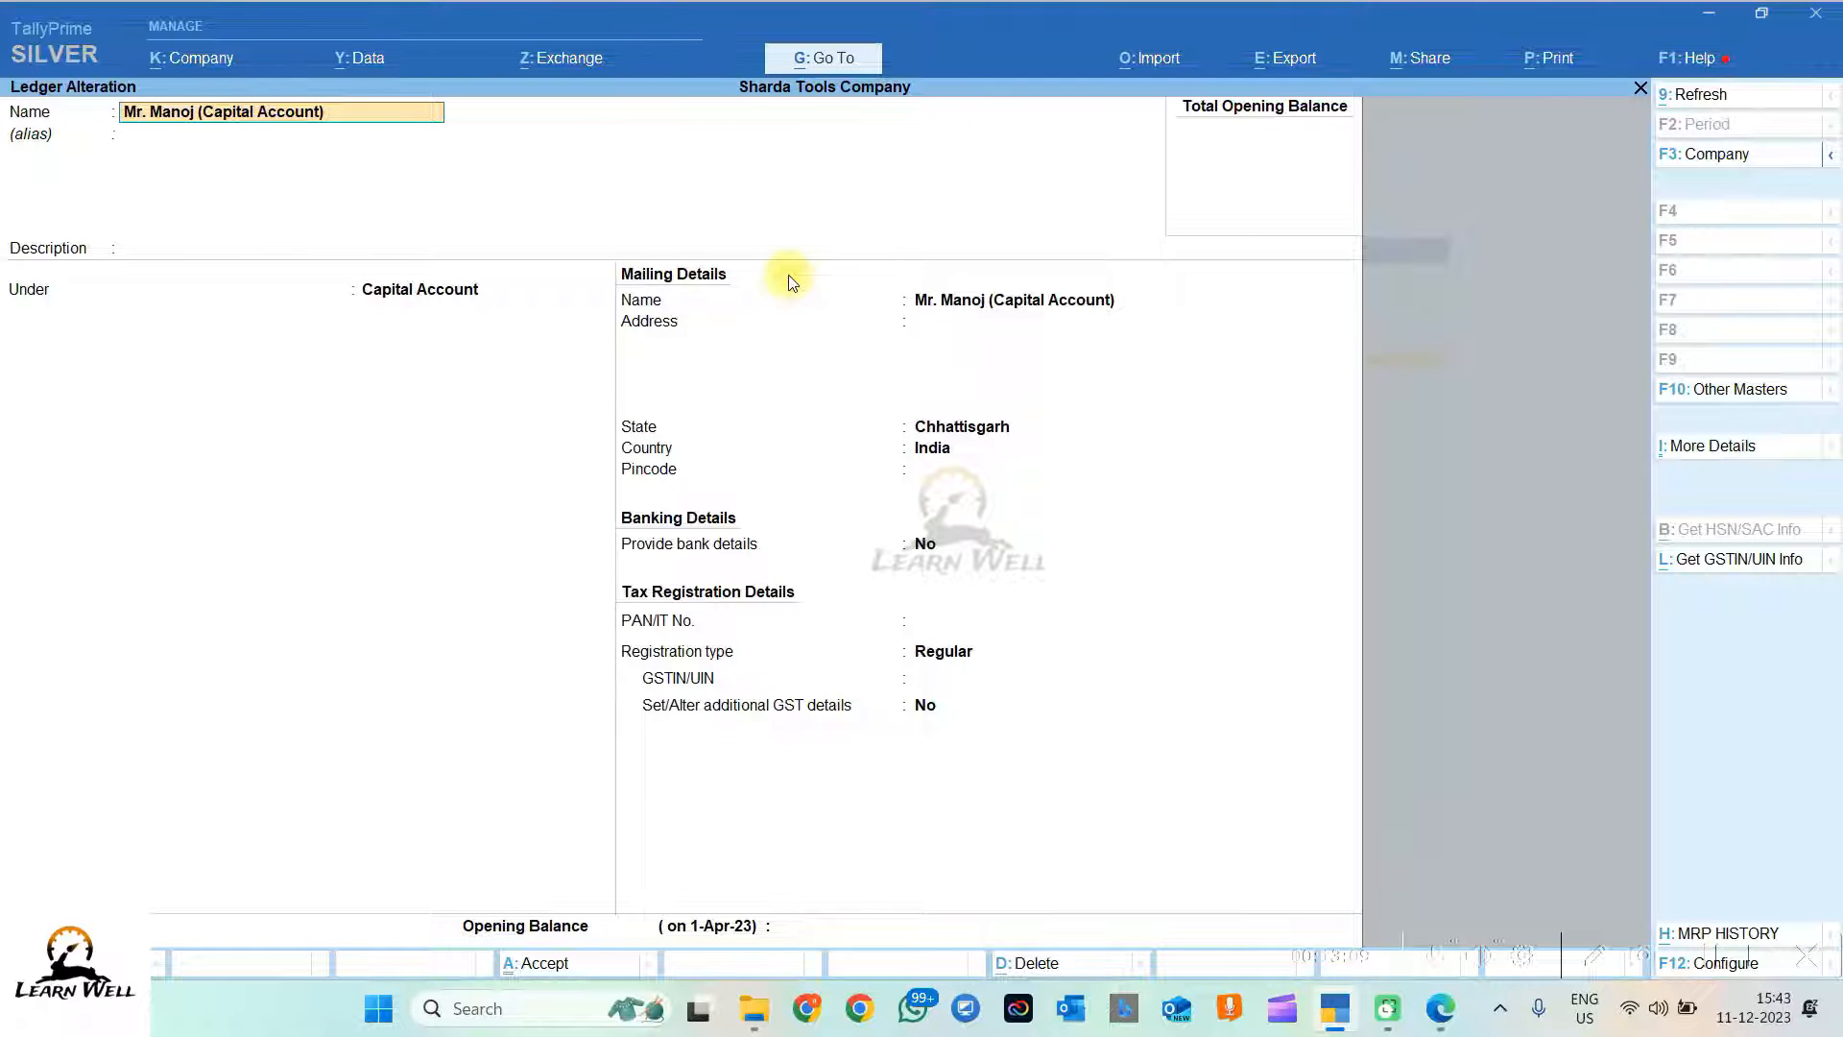
pyautogui.click(1714, 446)
pyautogui.press('Escape')
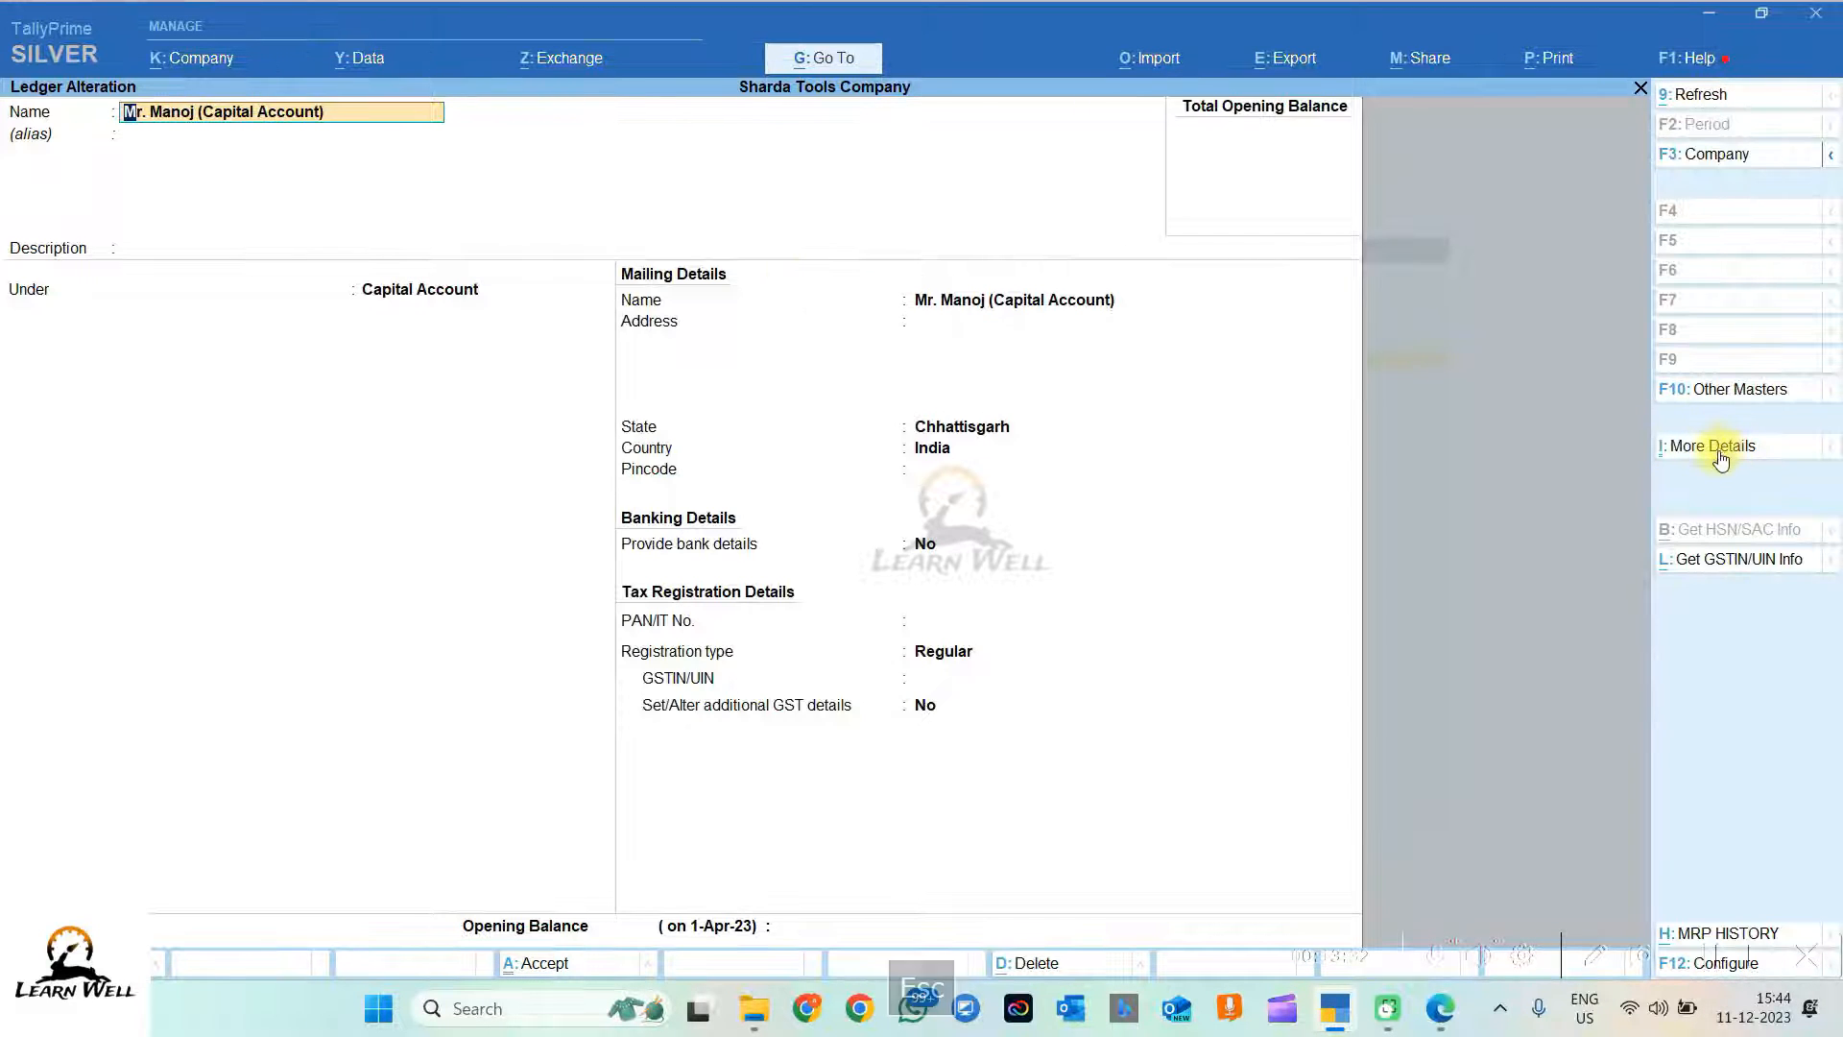
pyautogui.click(1714, 446)
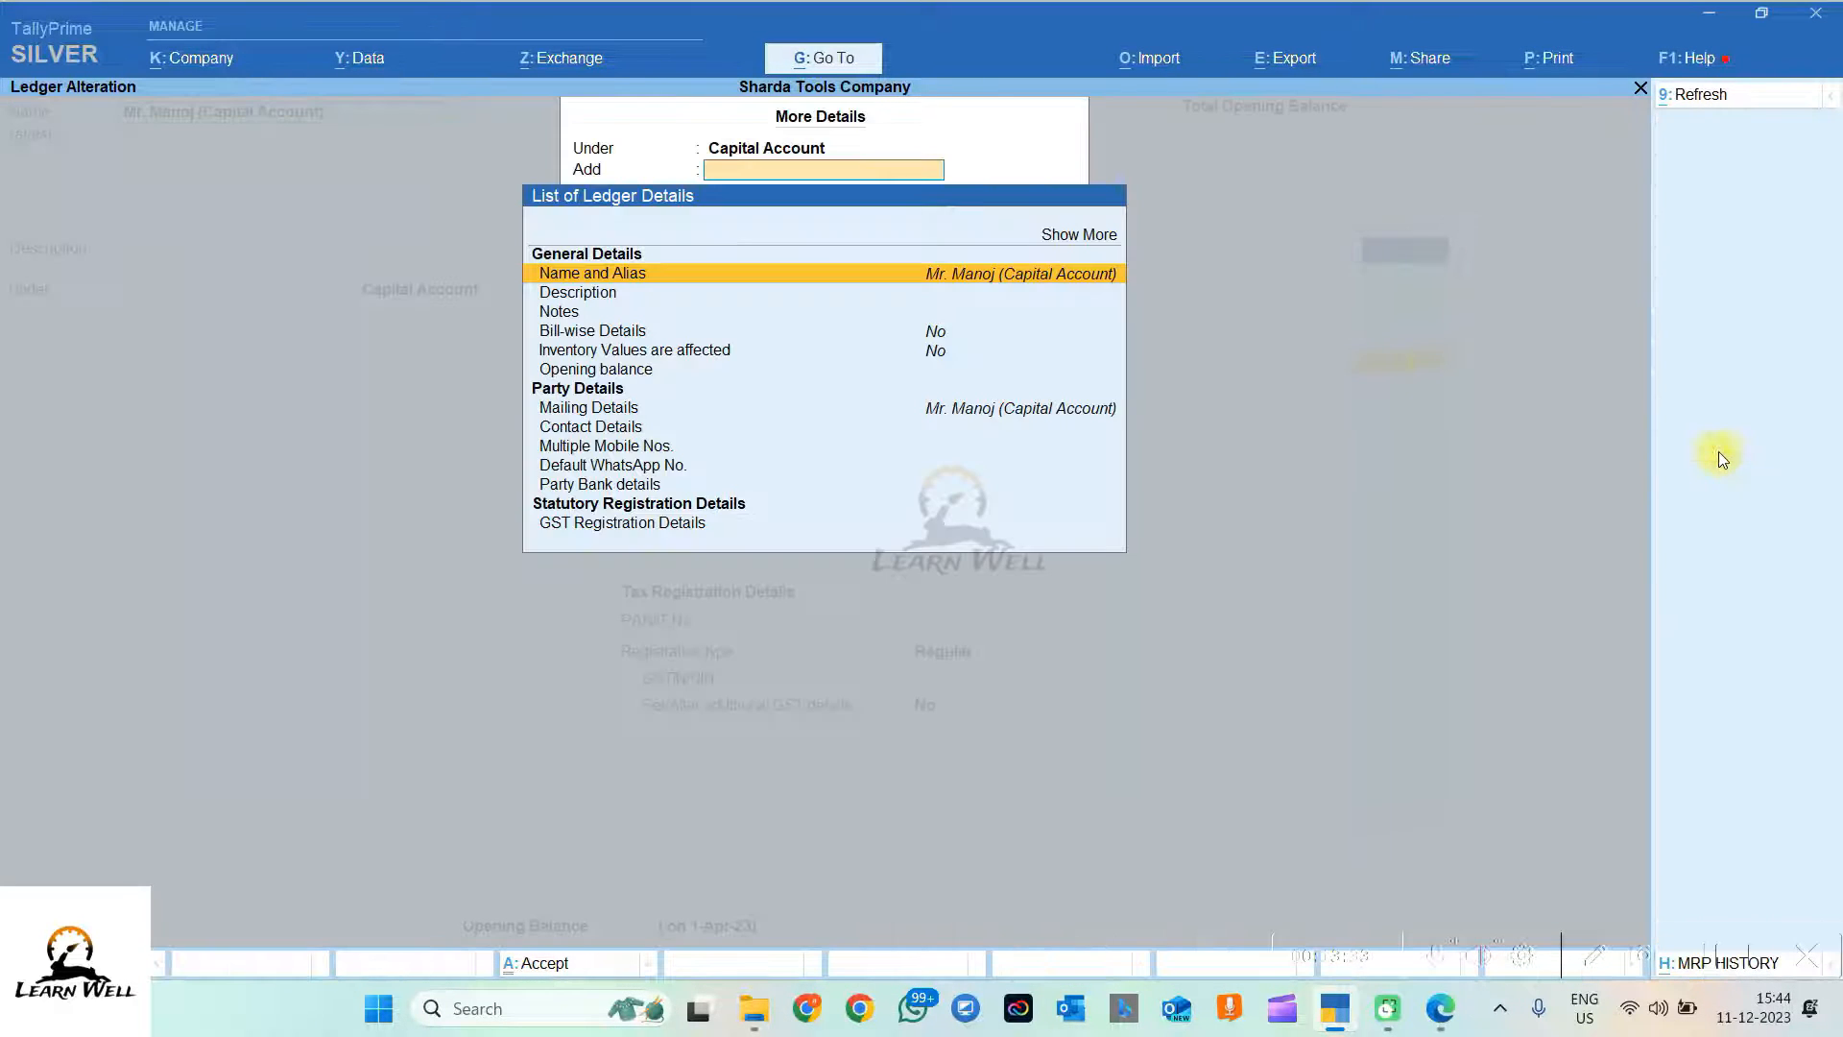
pyautogui.click(1082, 236)
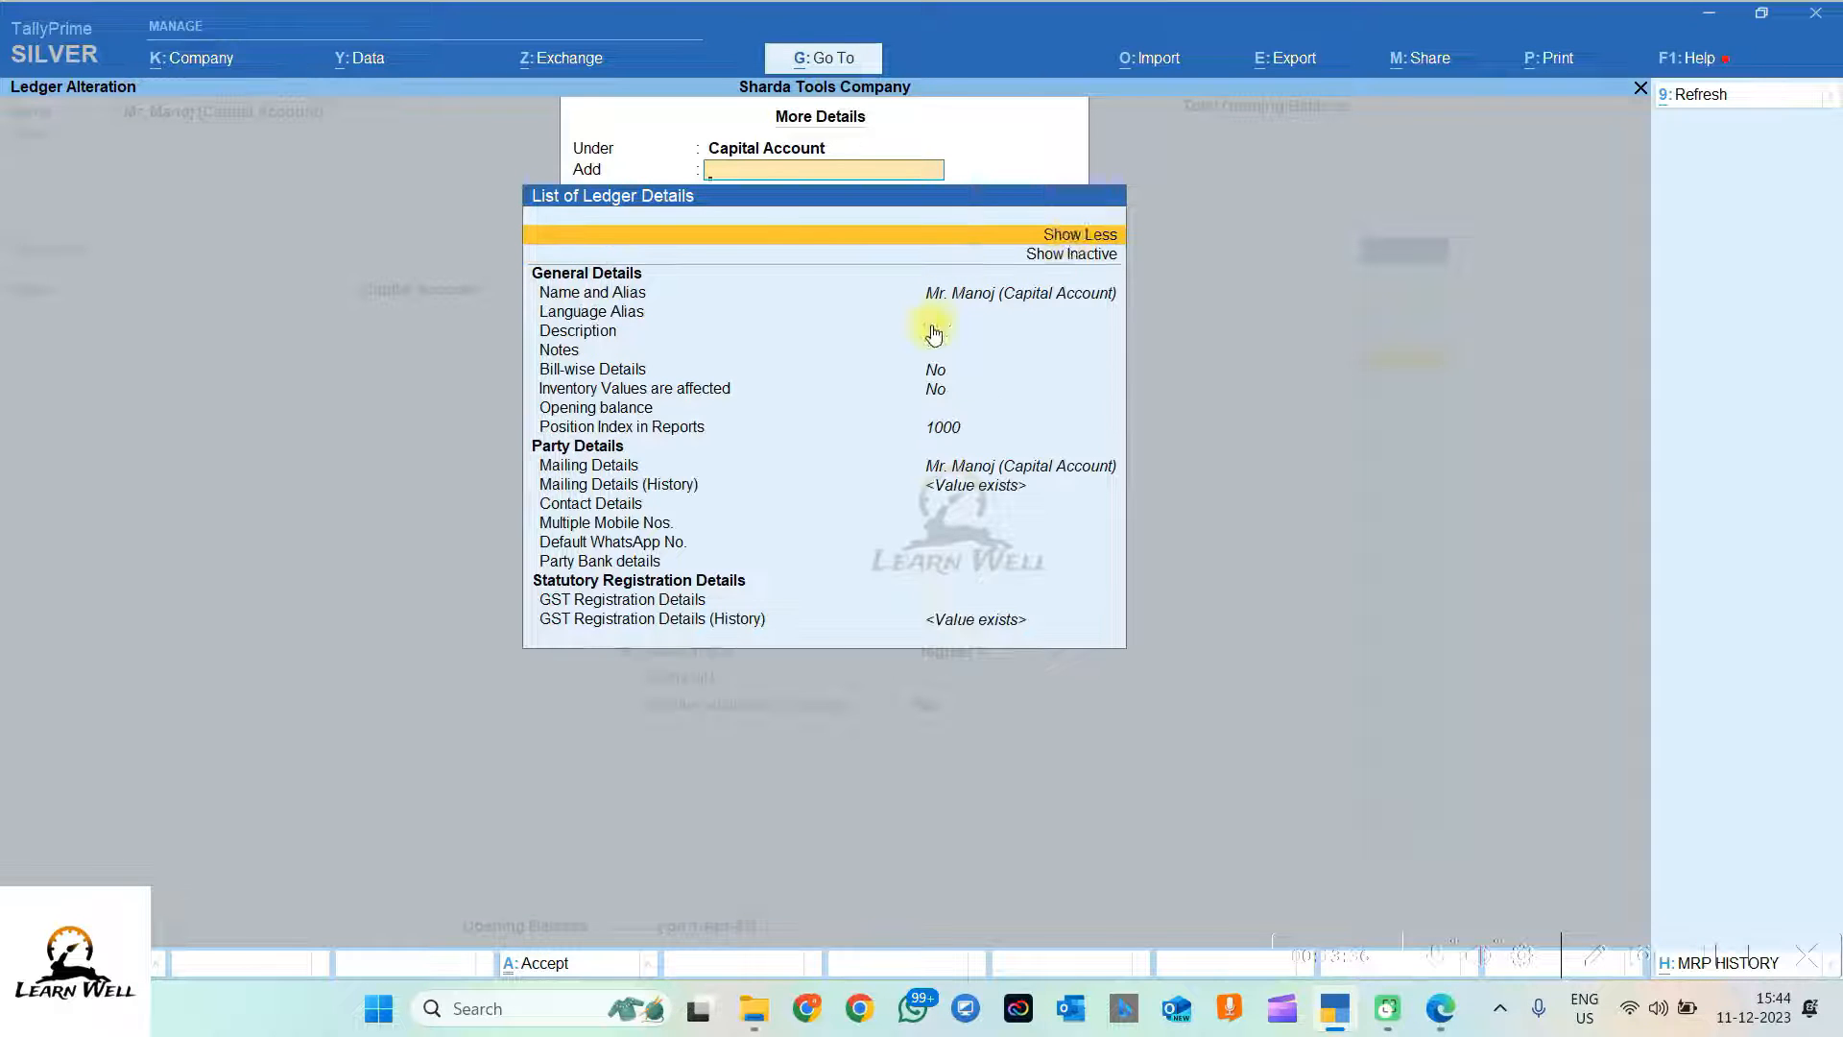
pyautogui.press('Escape')
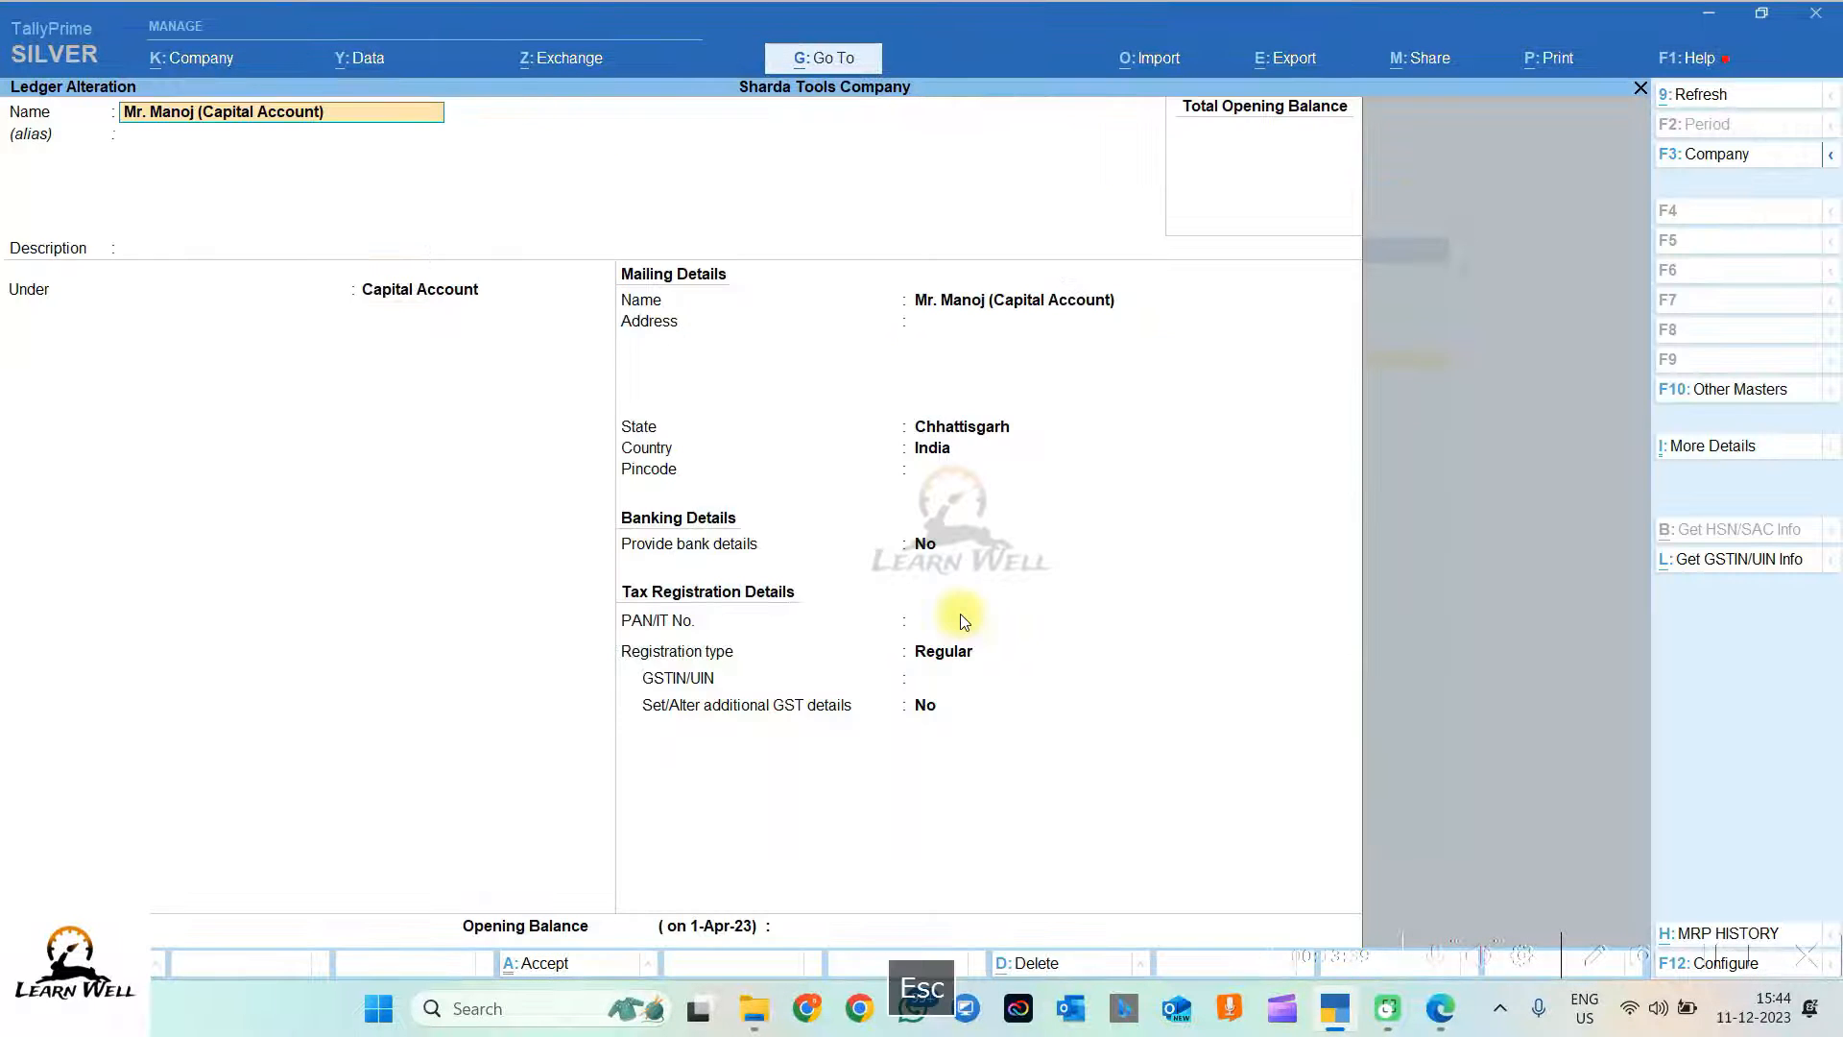
pyautogui.press('Escape')
pyautogui.press('Escape')
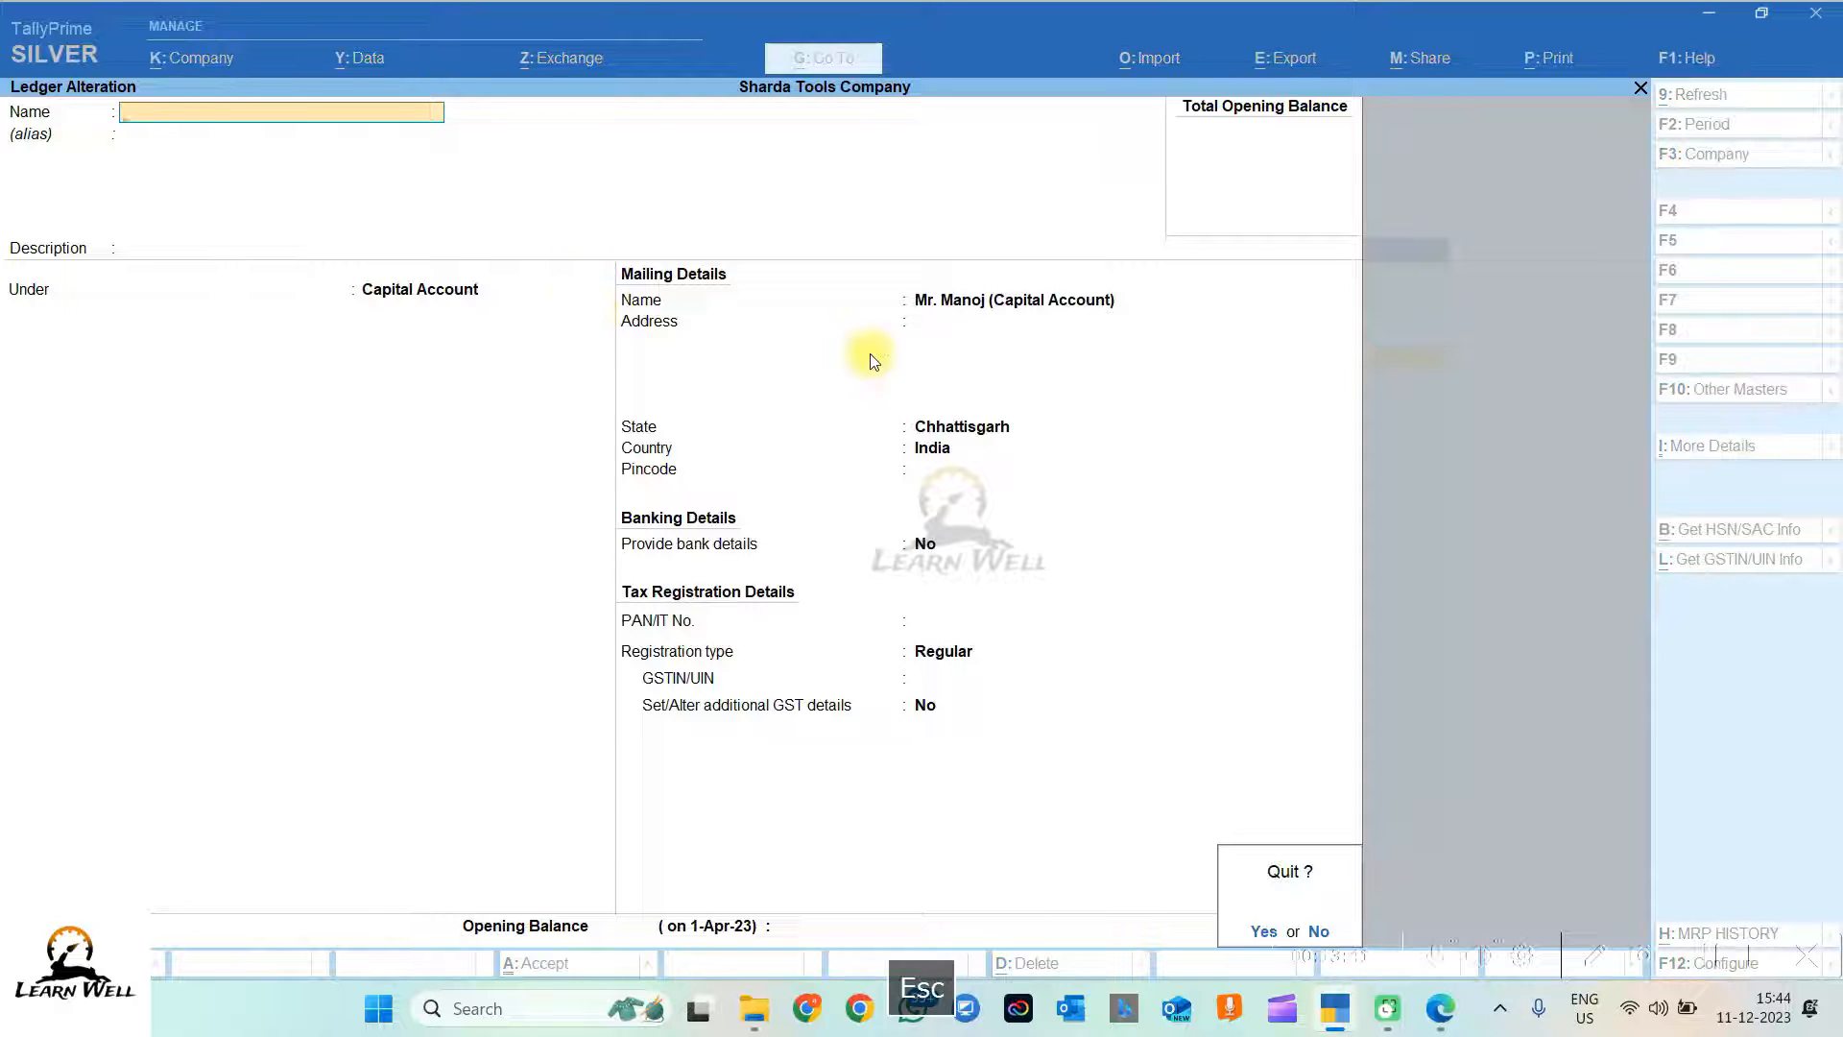
pyautogui.press('Escape')
pyautogui.press('Escape')
pyautogui.press('Escape')
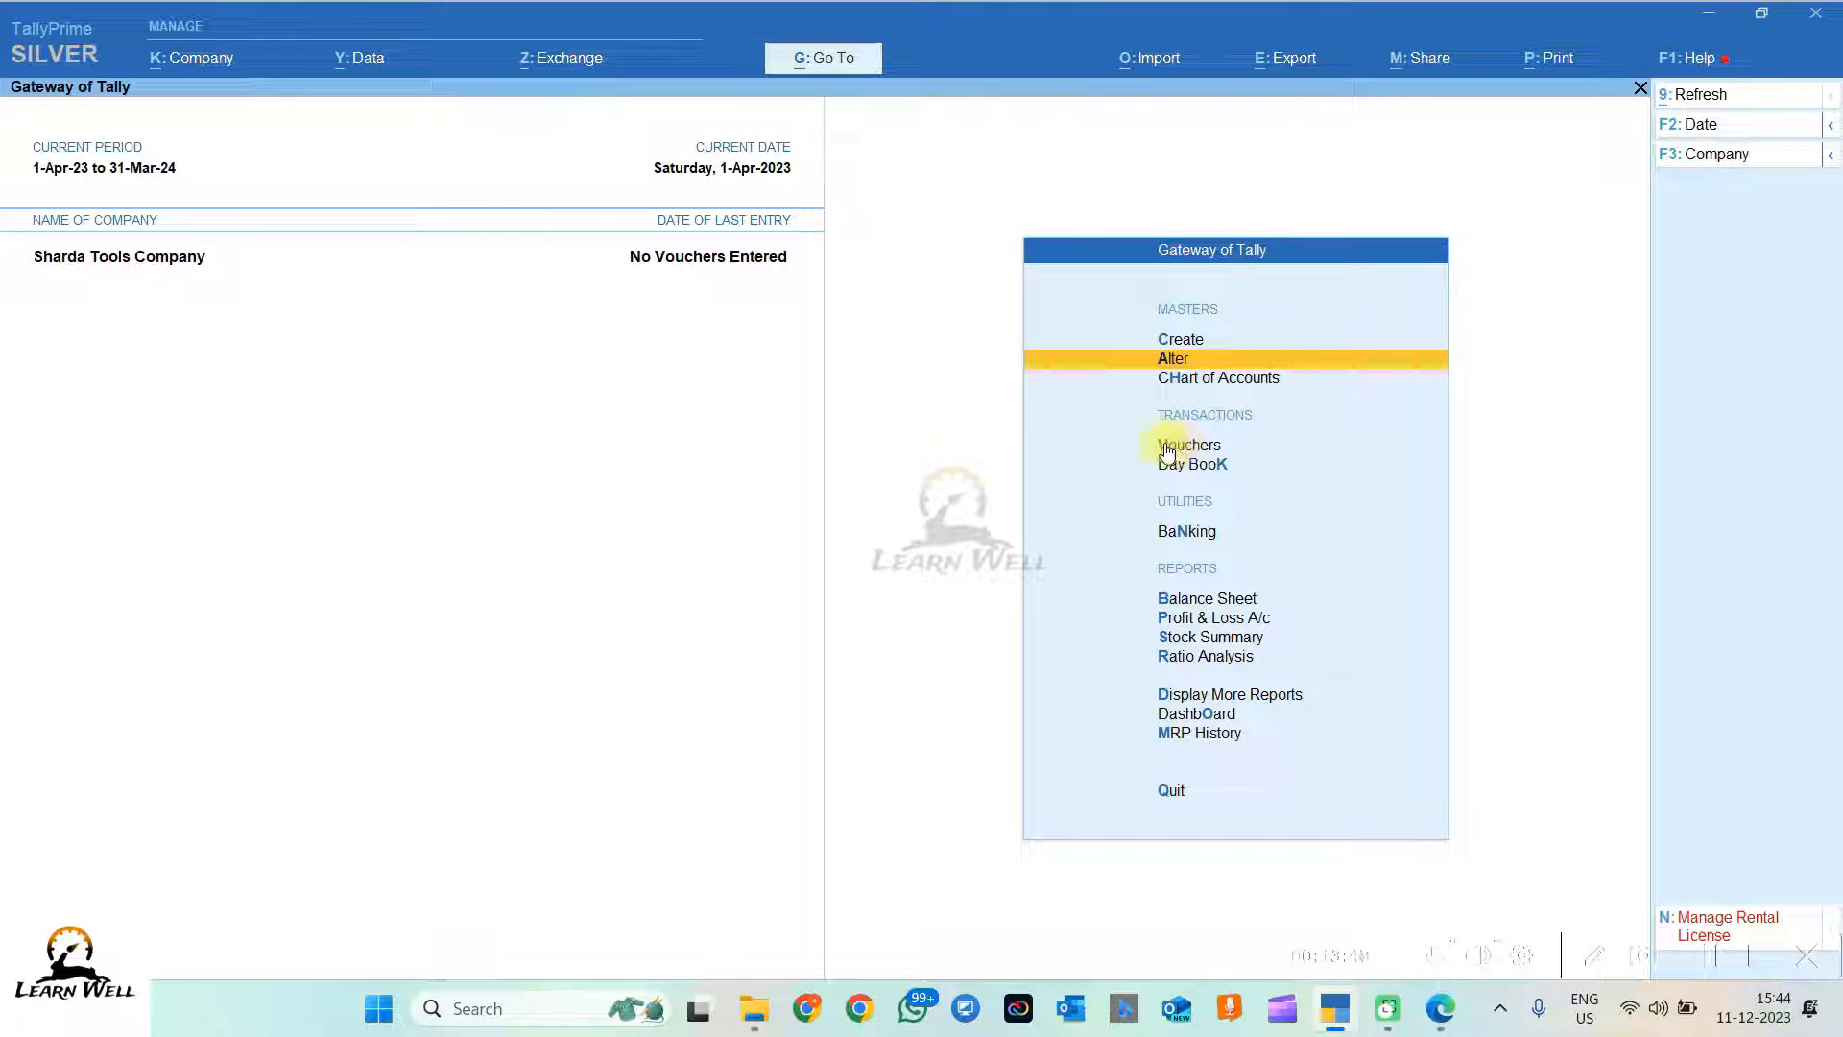
# Step: Open a new Payment voucher, view all voucher types including inactive ones, then bring up the question PDF
pyautogui.click(1203, 446)
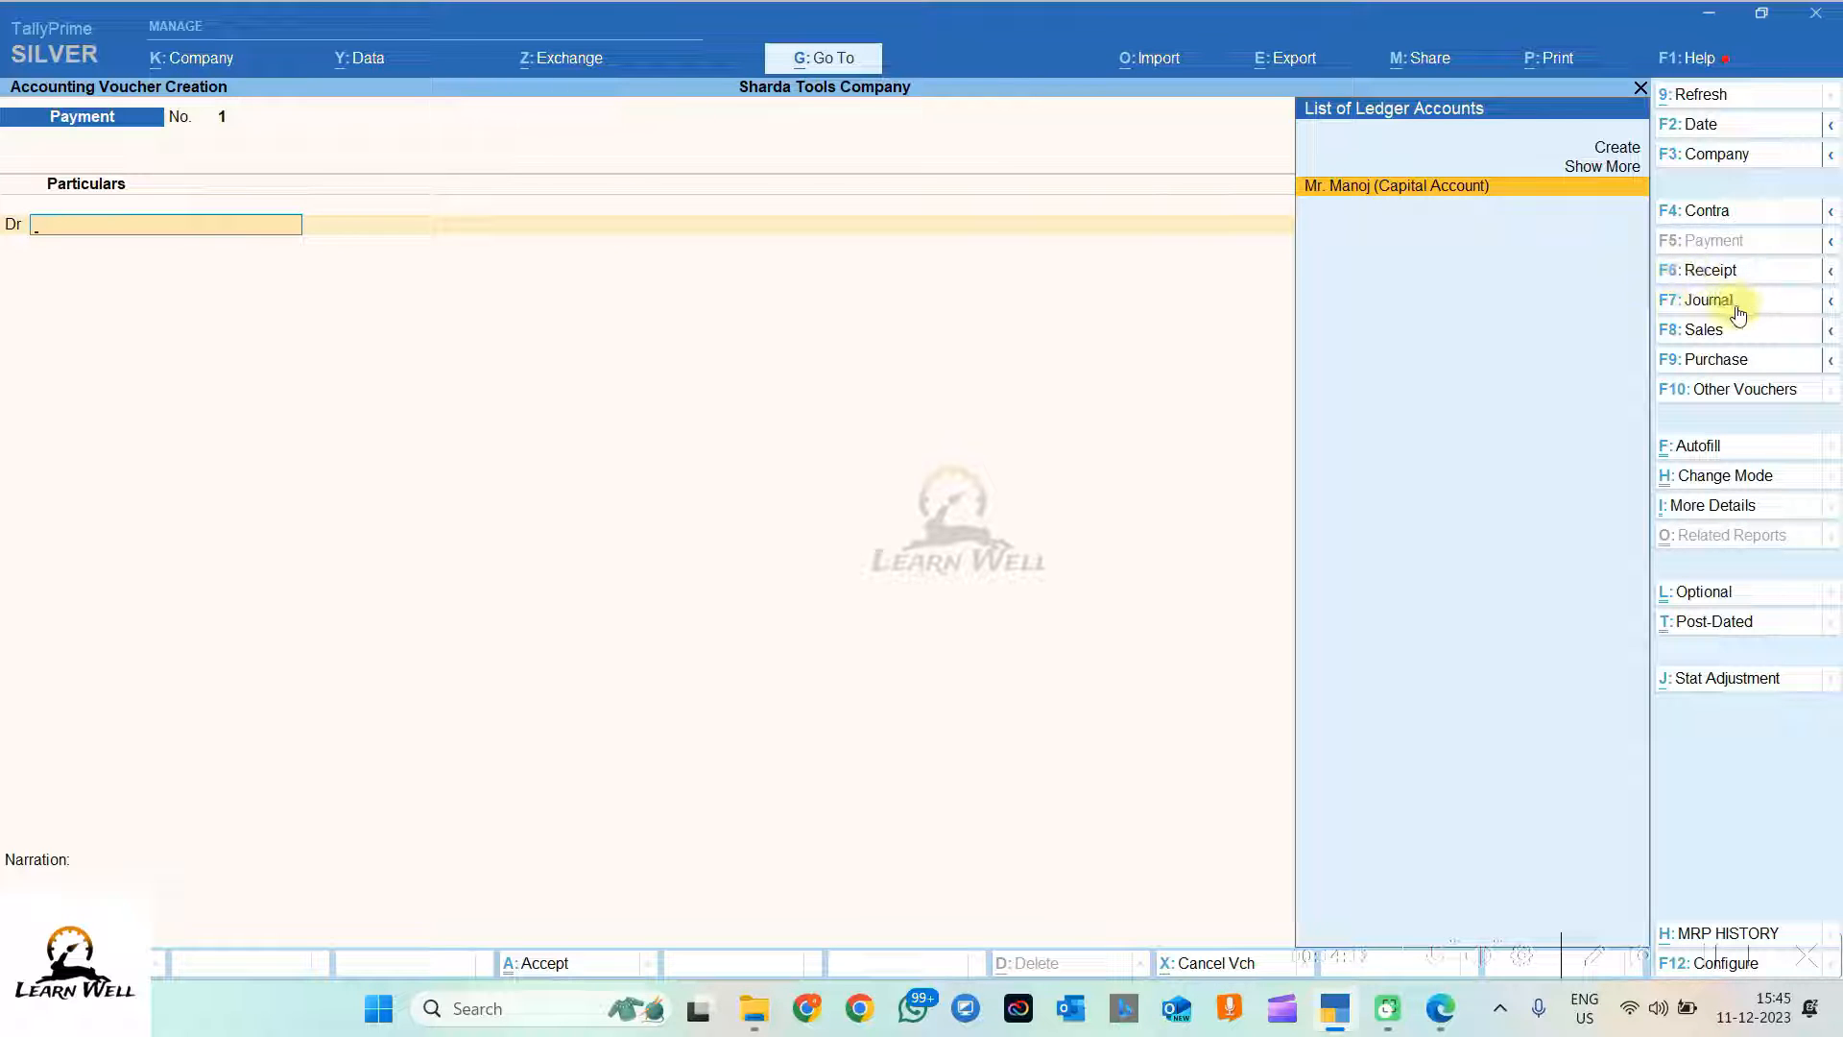
pyautogui.click(1706, 393)
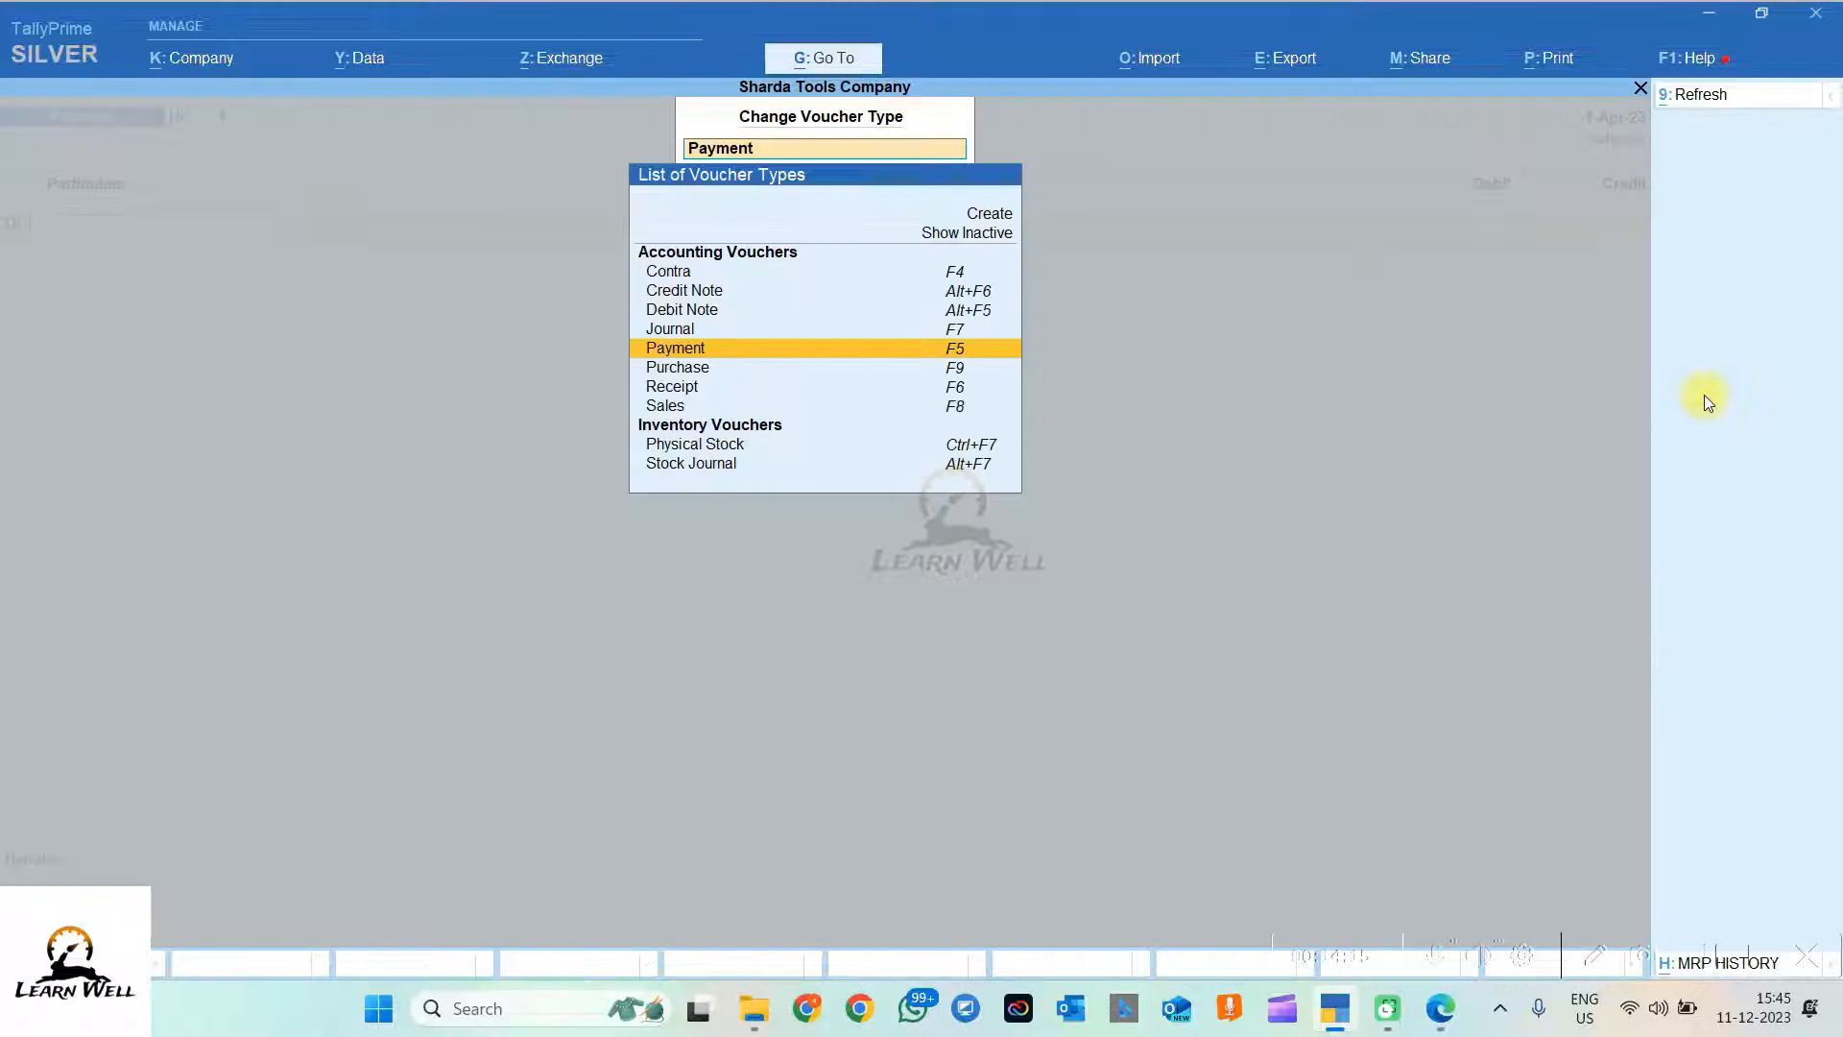
pyautogui.click(1031, 238)
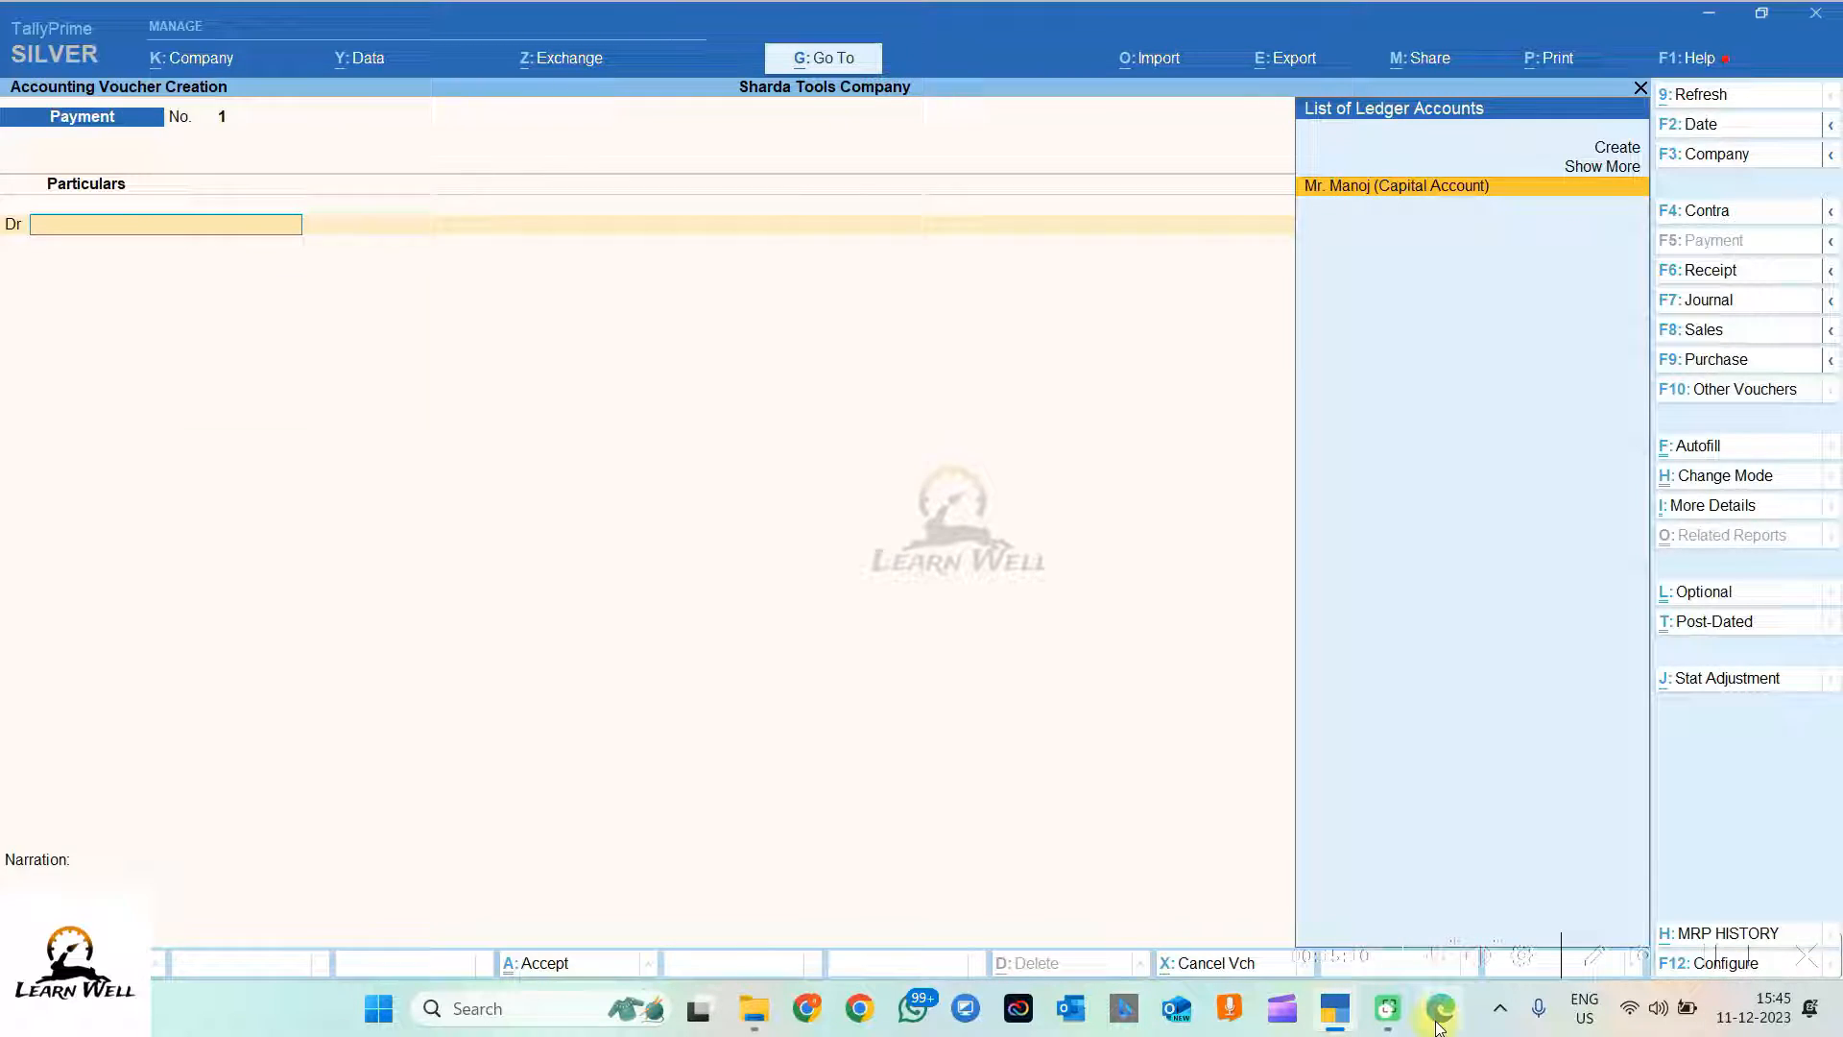
pyautogui.click(1440, 1008)
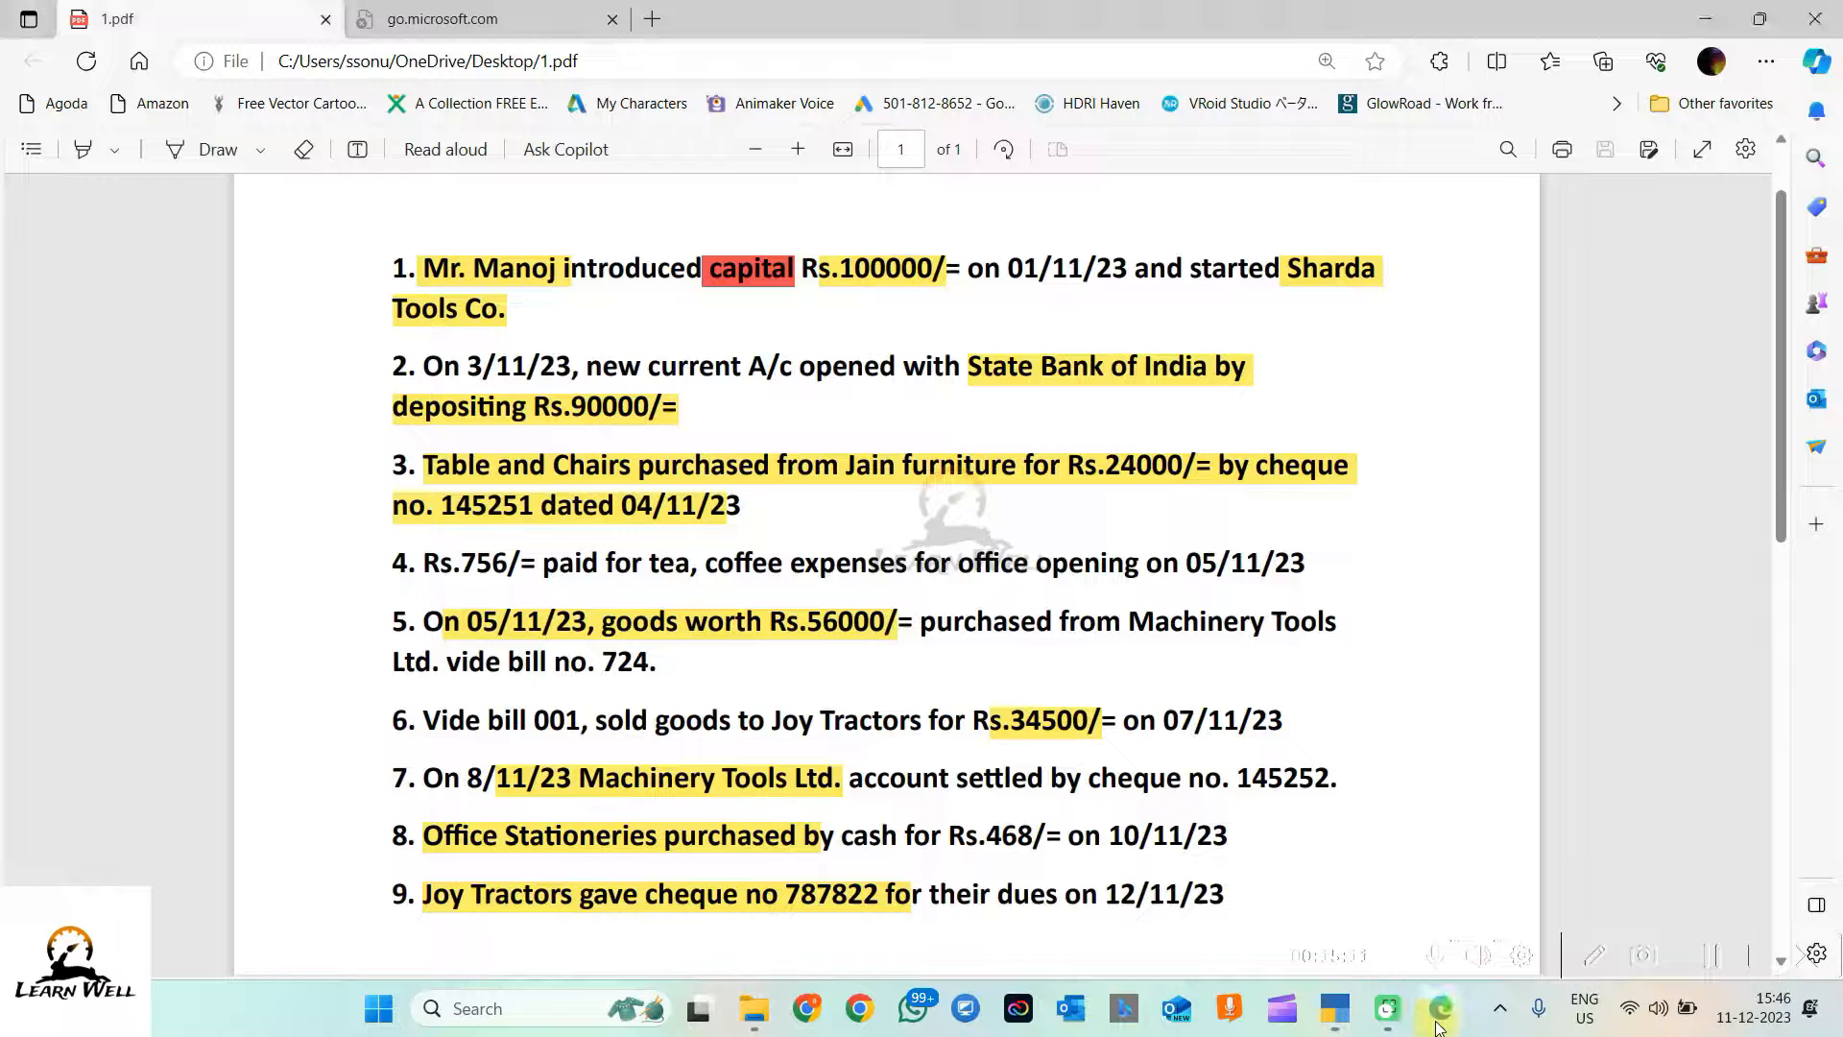
# Step: Review transaction 1's capital introduction in the PDF, then minimise Edge
pyautogui.click(418, 269)
pyautogui.click(552, 298)
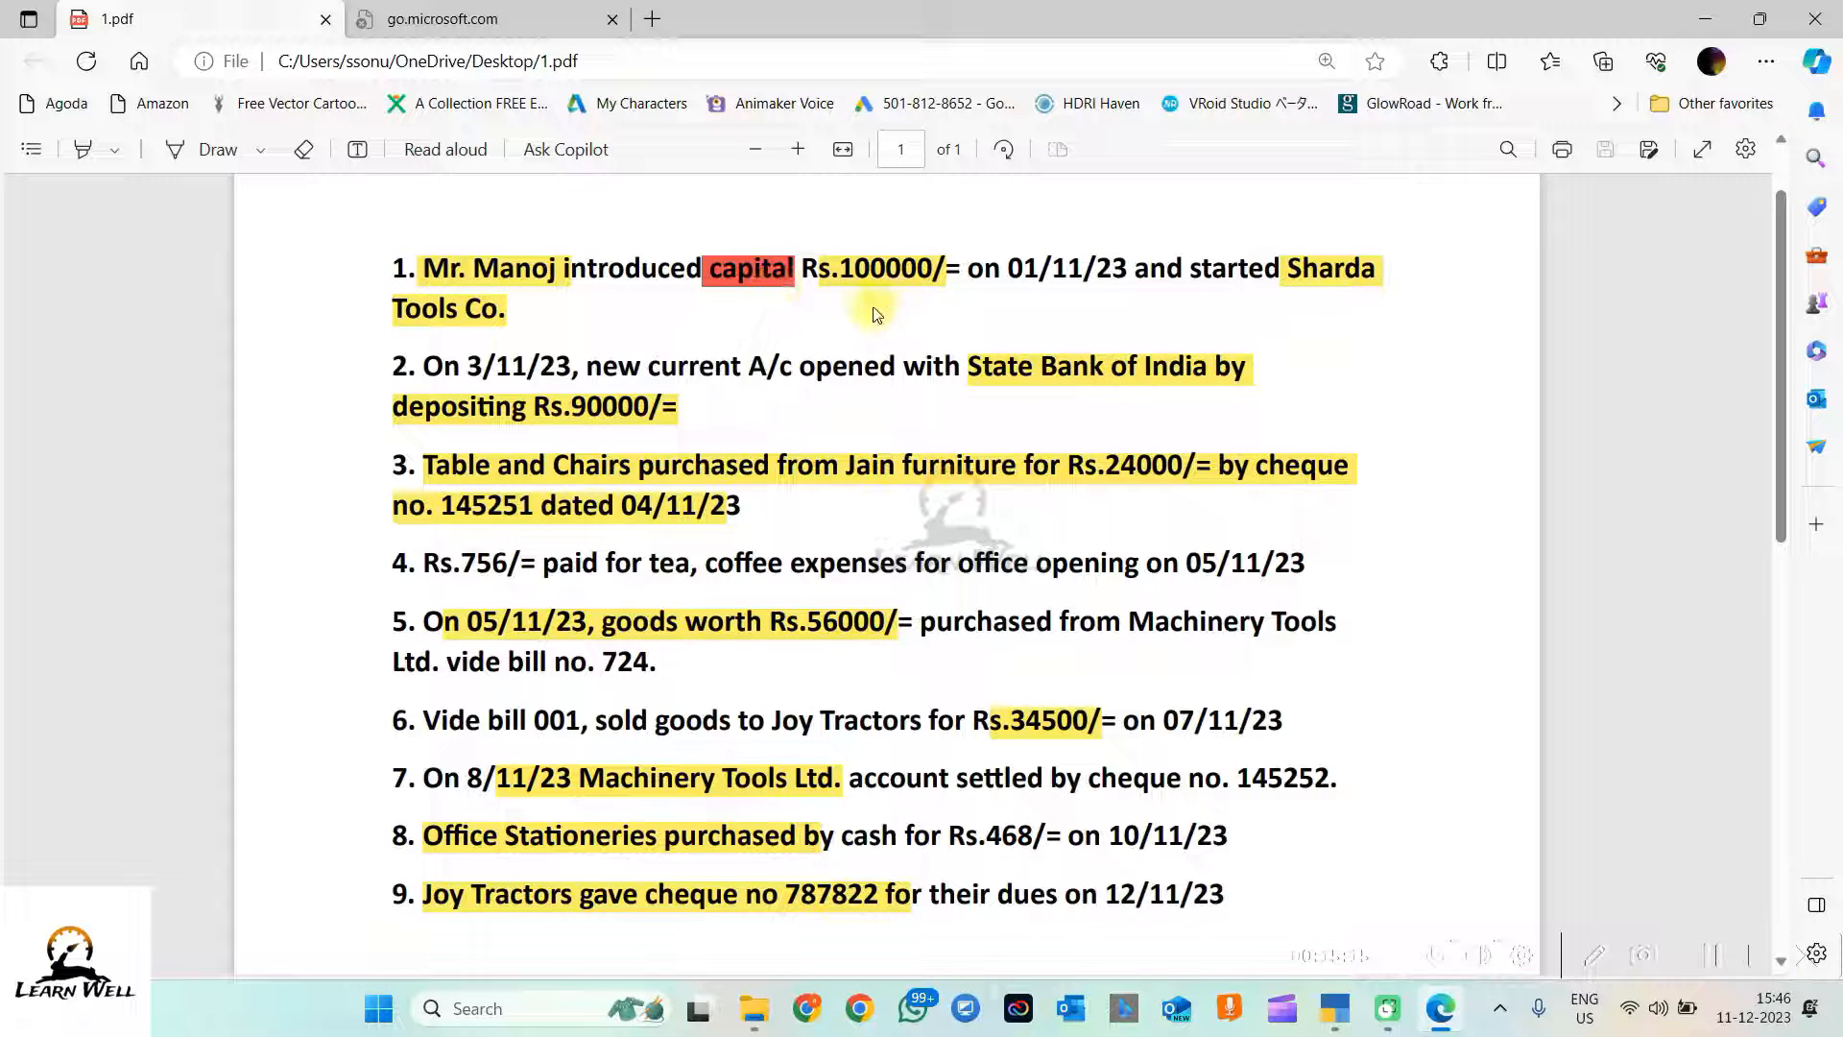
pyautogui.moveTo(1255, 266); pyautogui.dragTo(1368, 274)
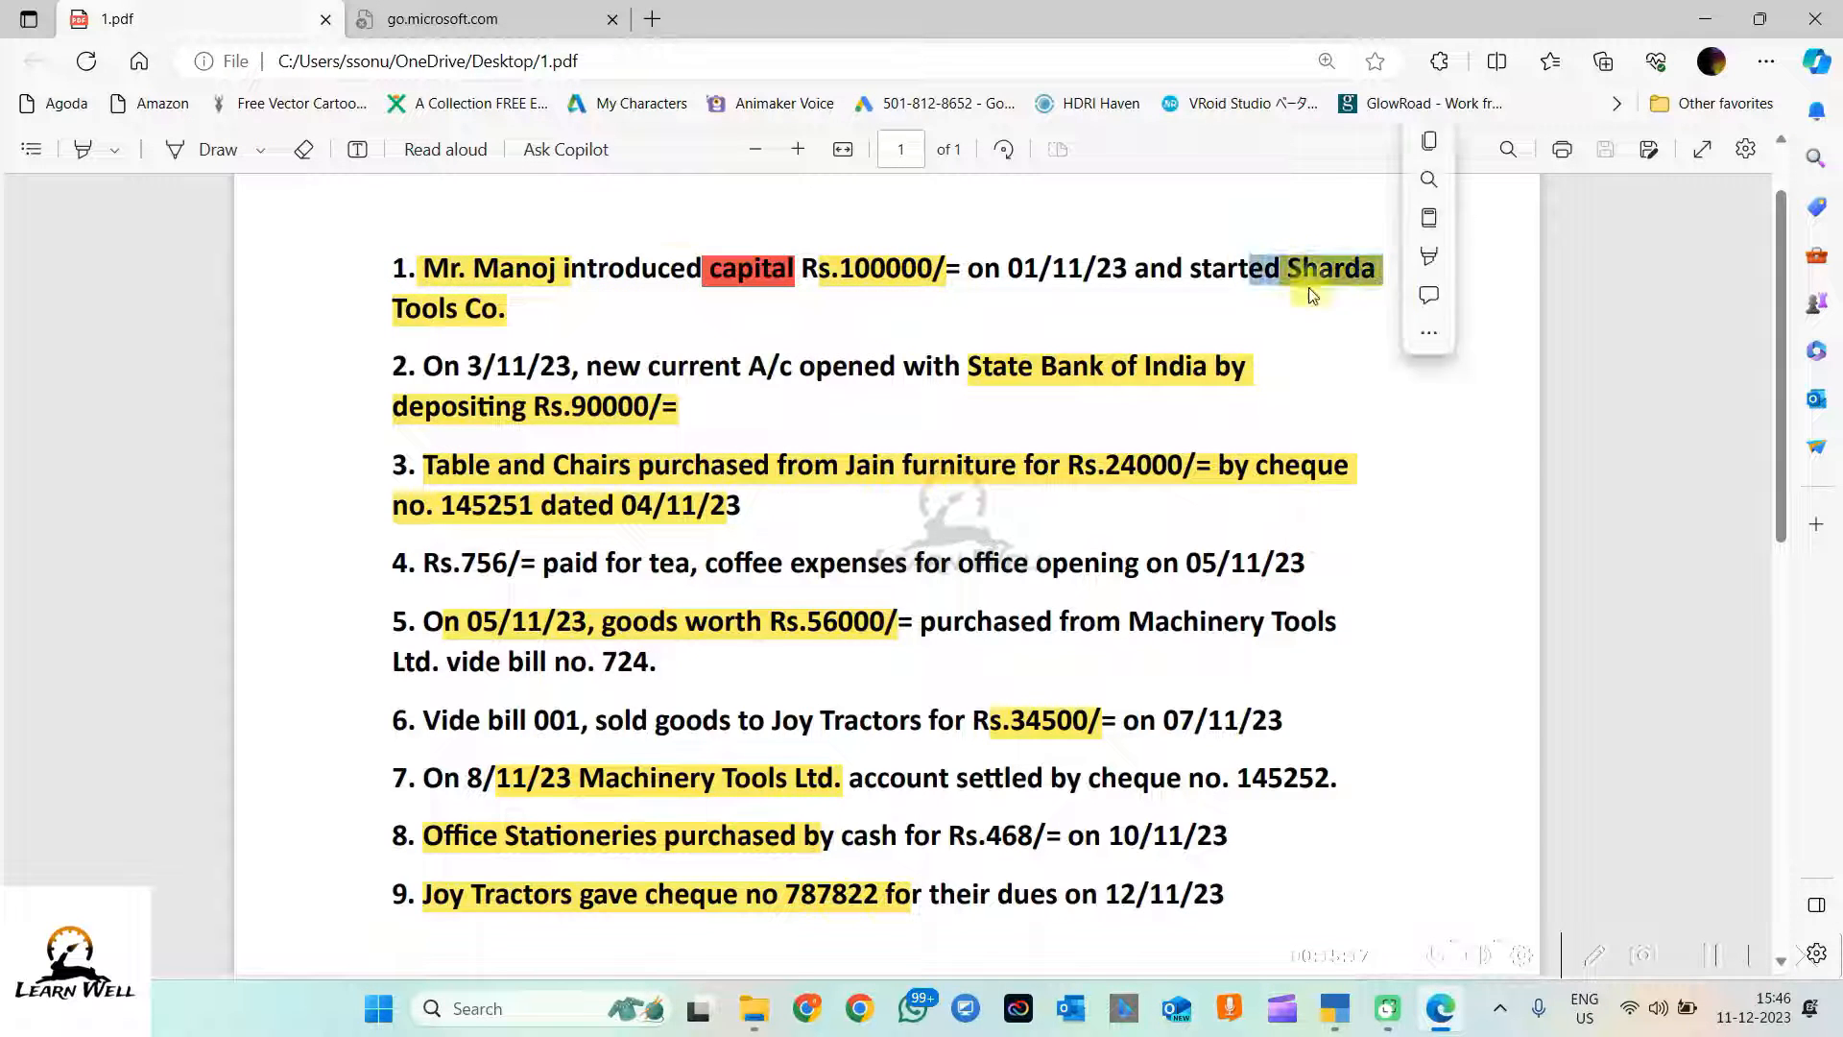
pyautogui.moveTo(659, 269); pyautogui.dragTo(812, 299)
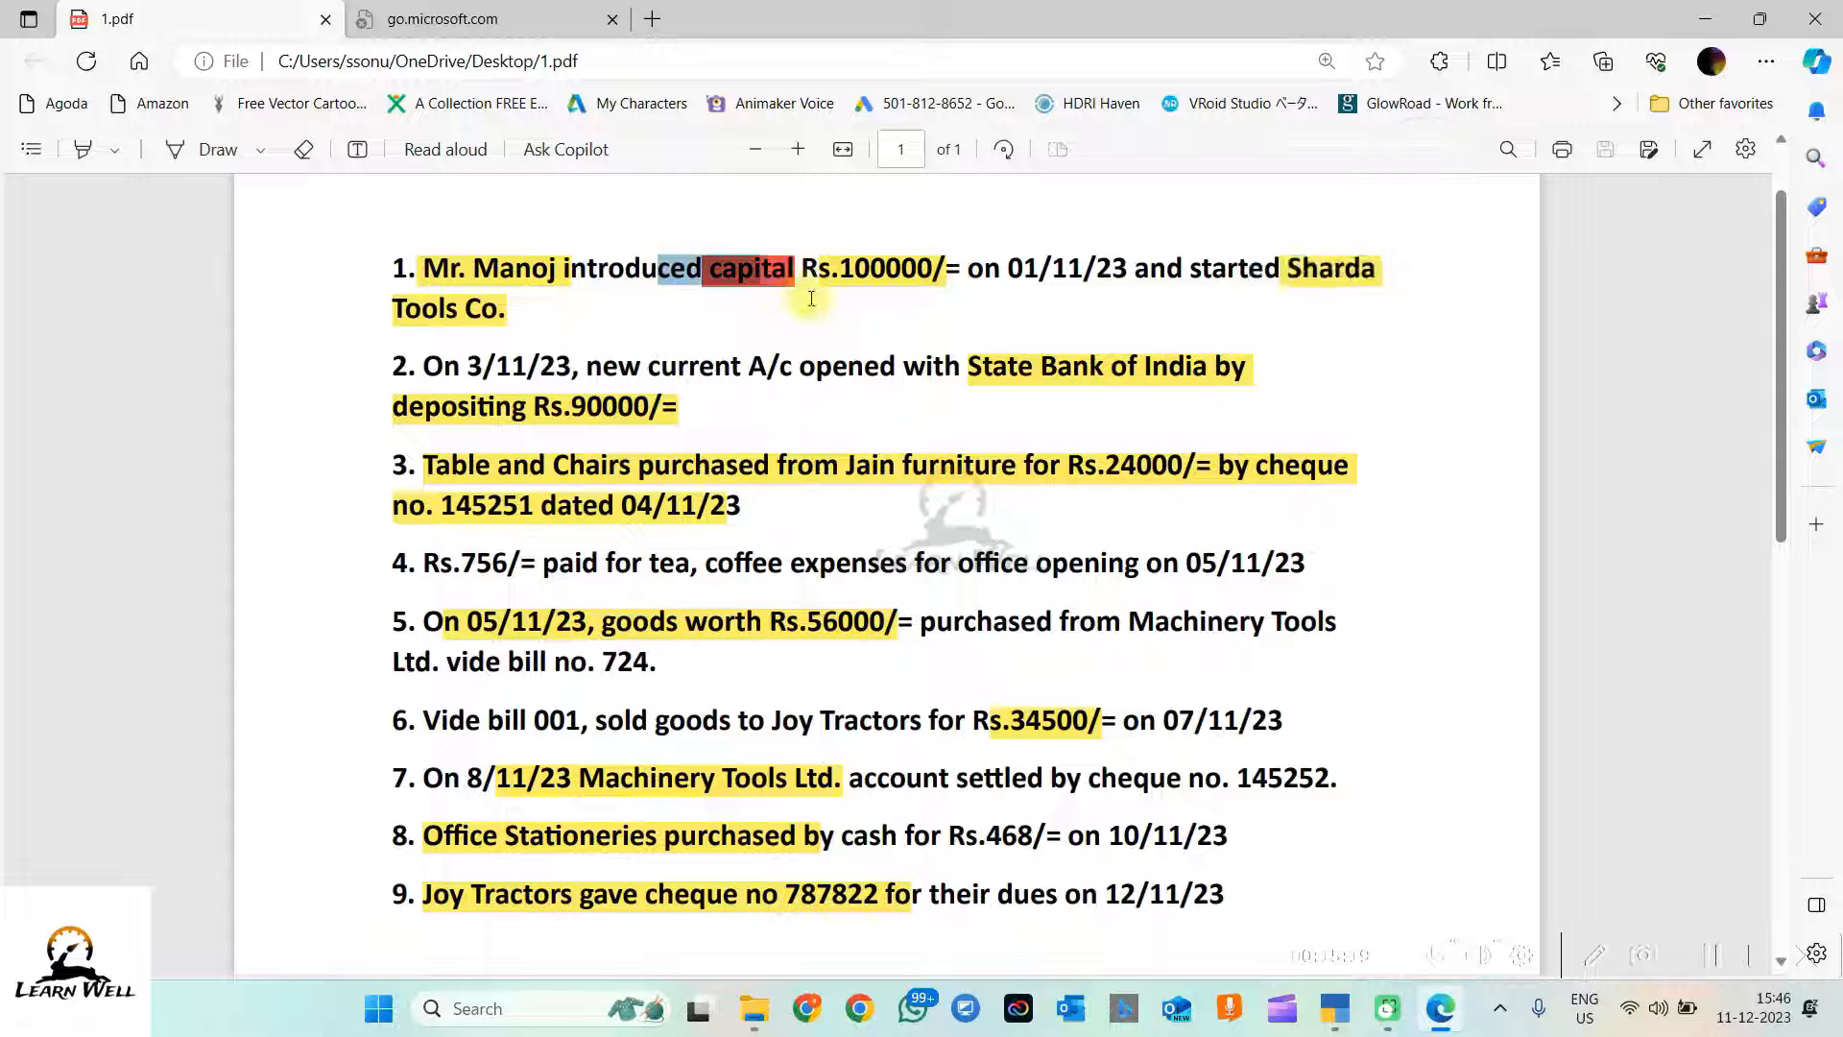
pyautogui.click(755, 299)
pyautogui.click(1706, 18)
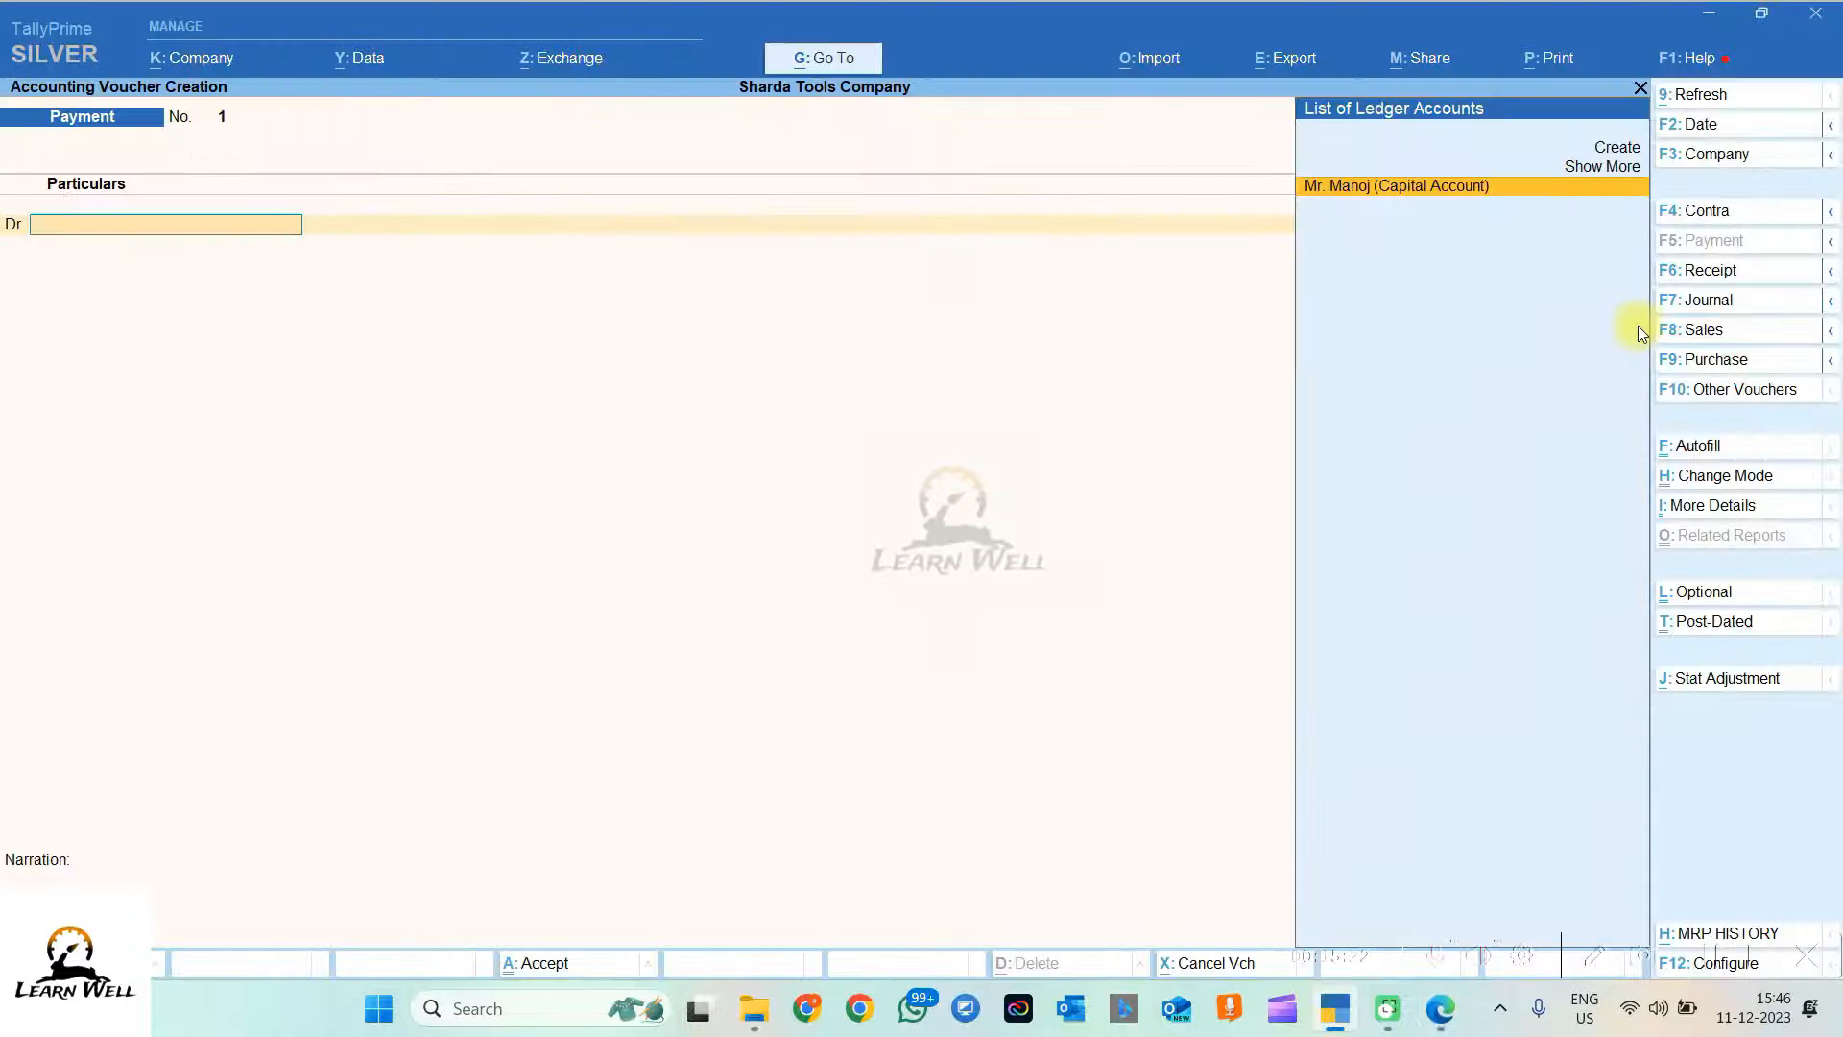
# Step: Switch the new voucher to Receipt voucher No. 1
pyautogui.click(1714, 278)
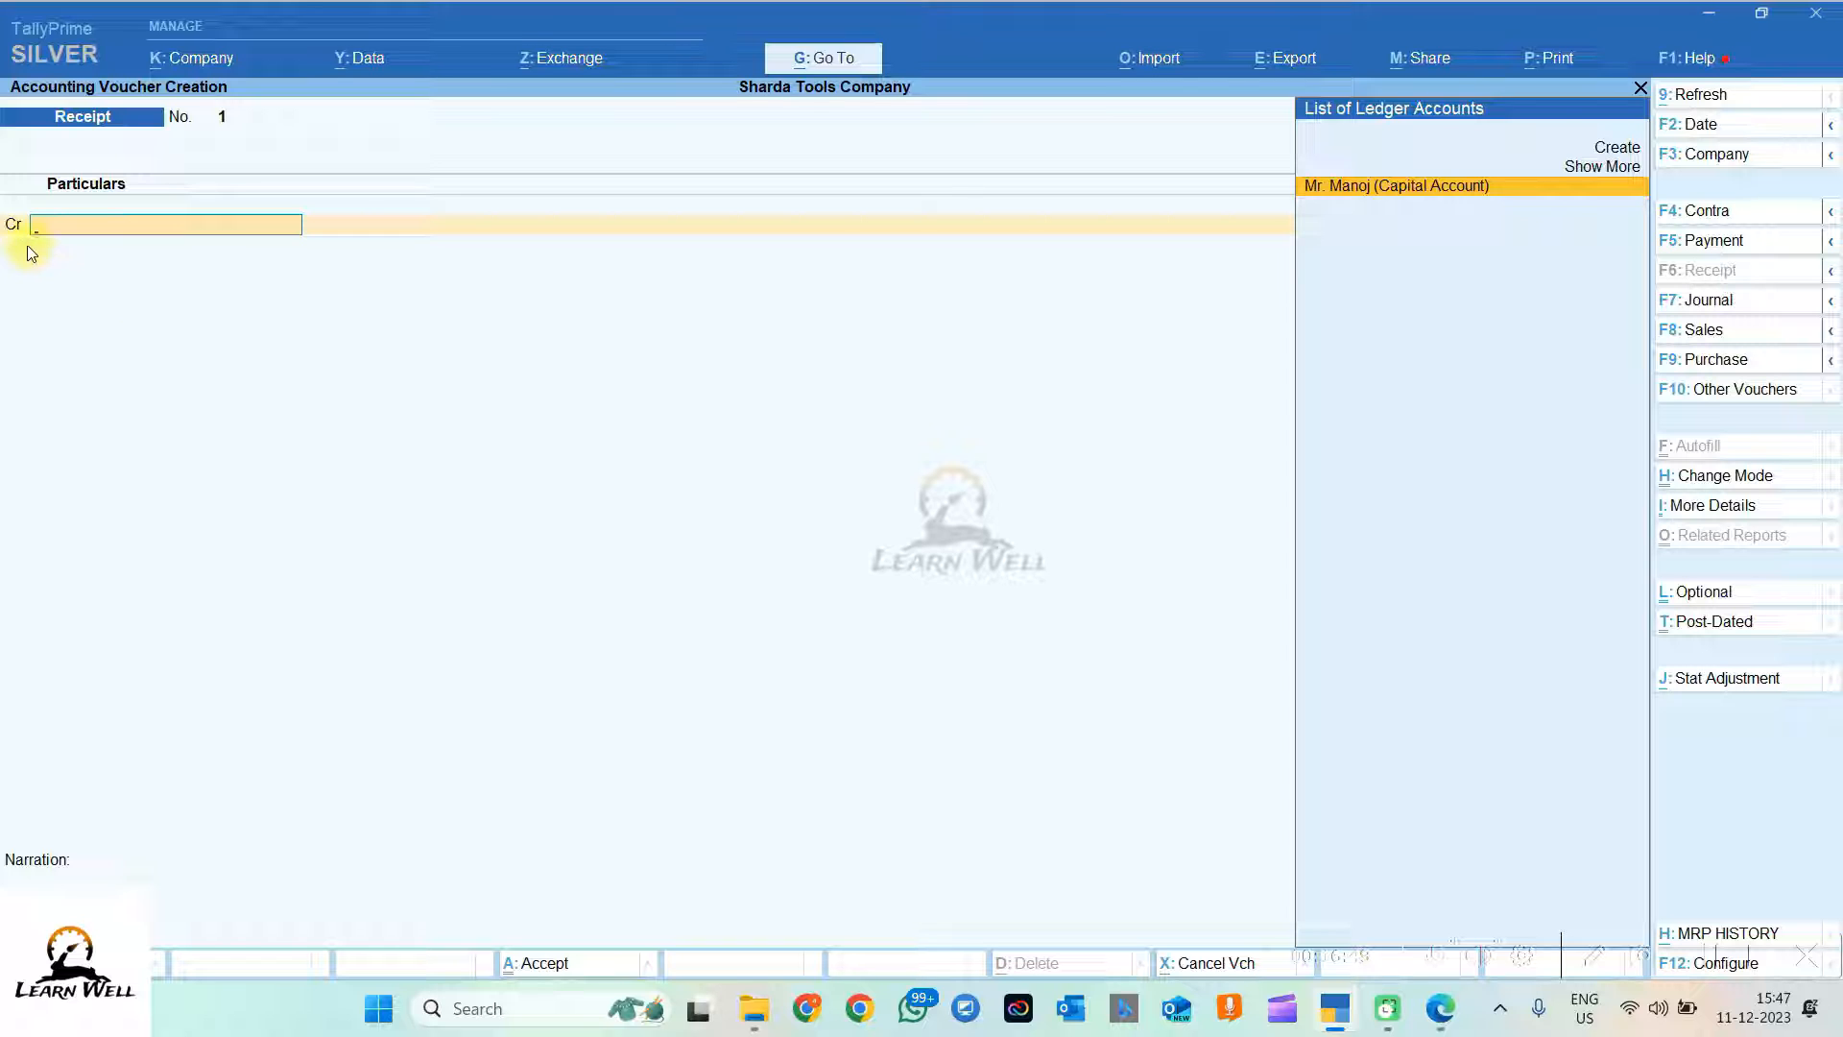
# Step: Credit the proprietor's capital ledger with 1,00,000
pyautogui.click(1359, 190)
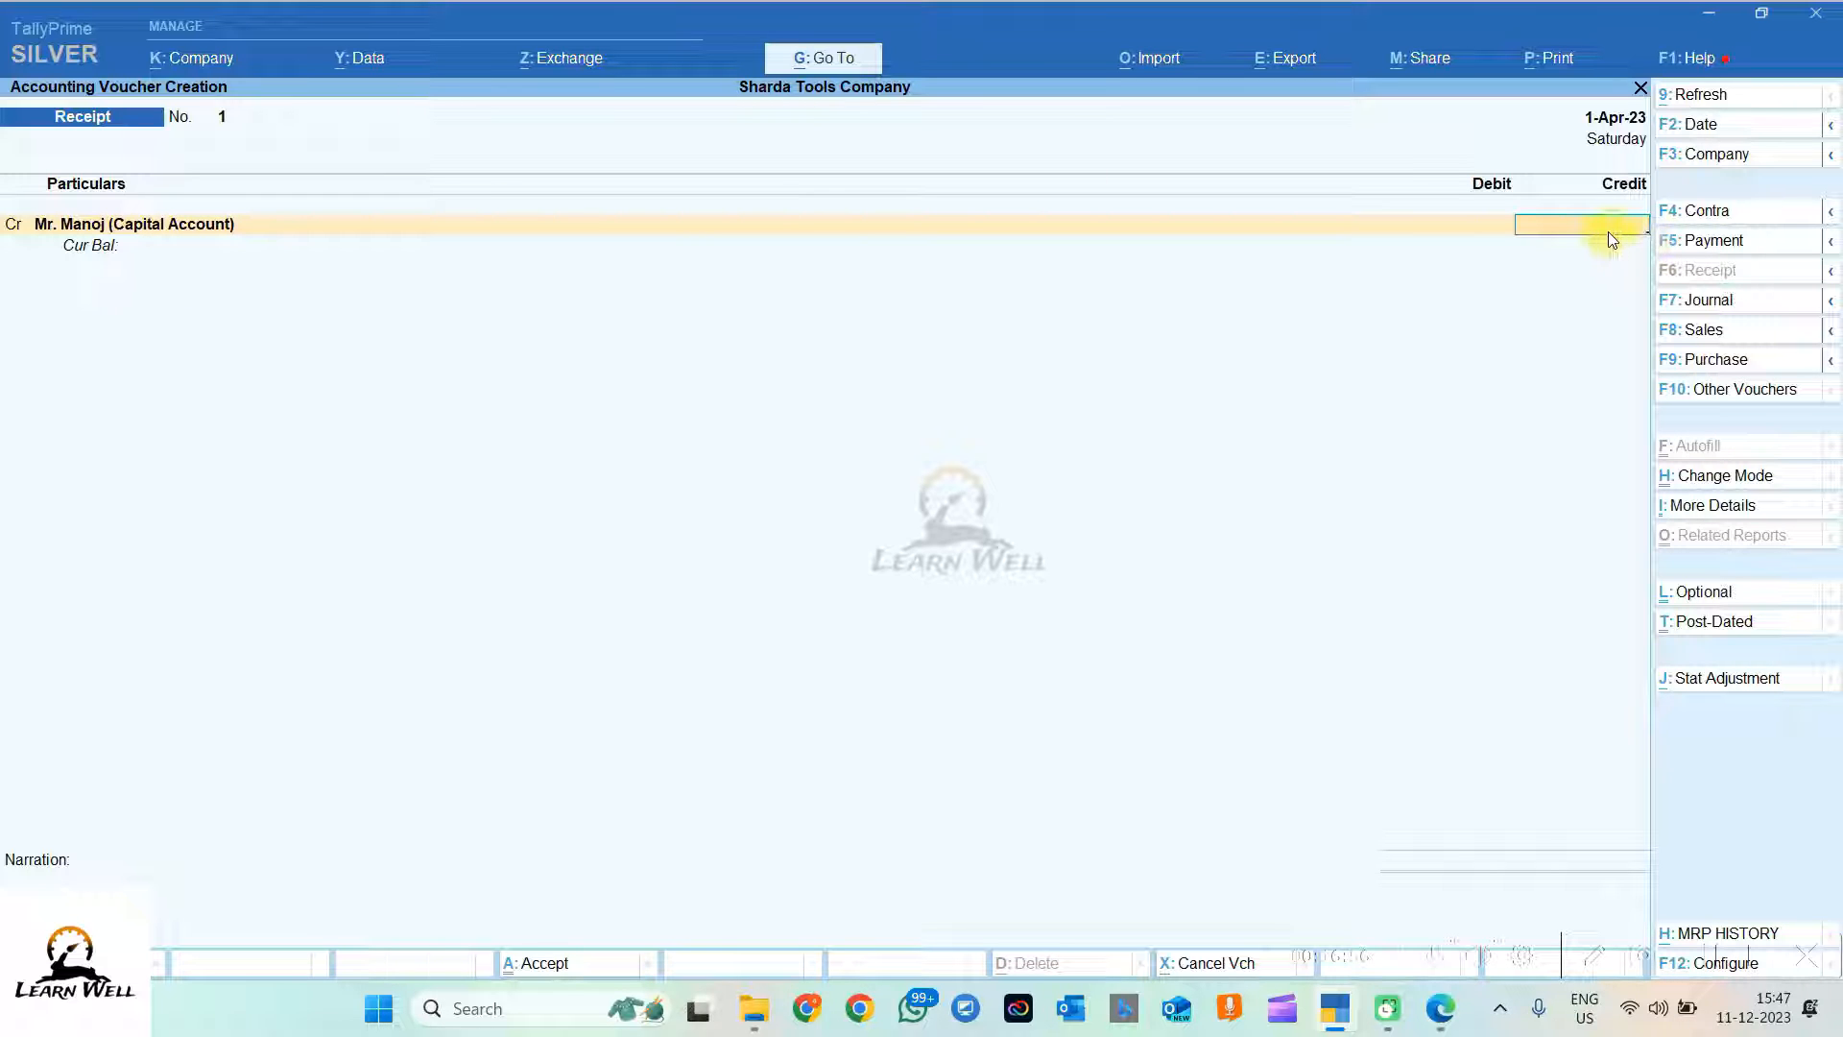
pyautogui.write('1,')
pyautogui.write('00,000')
pyautogui.press('Return')
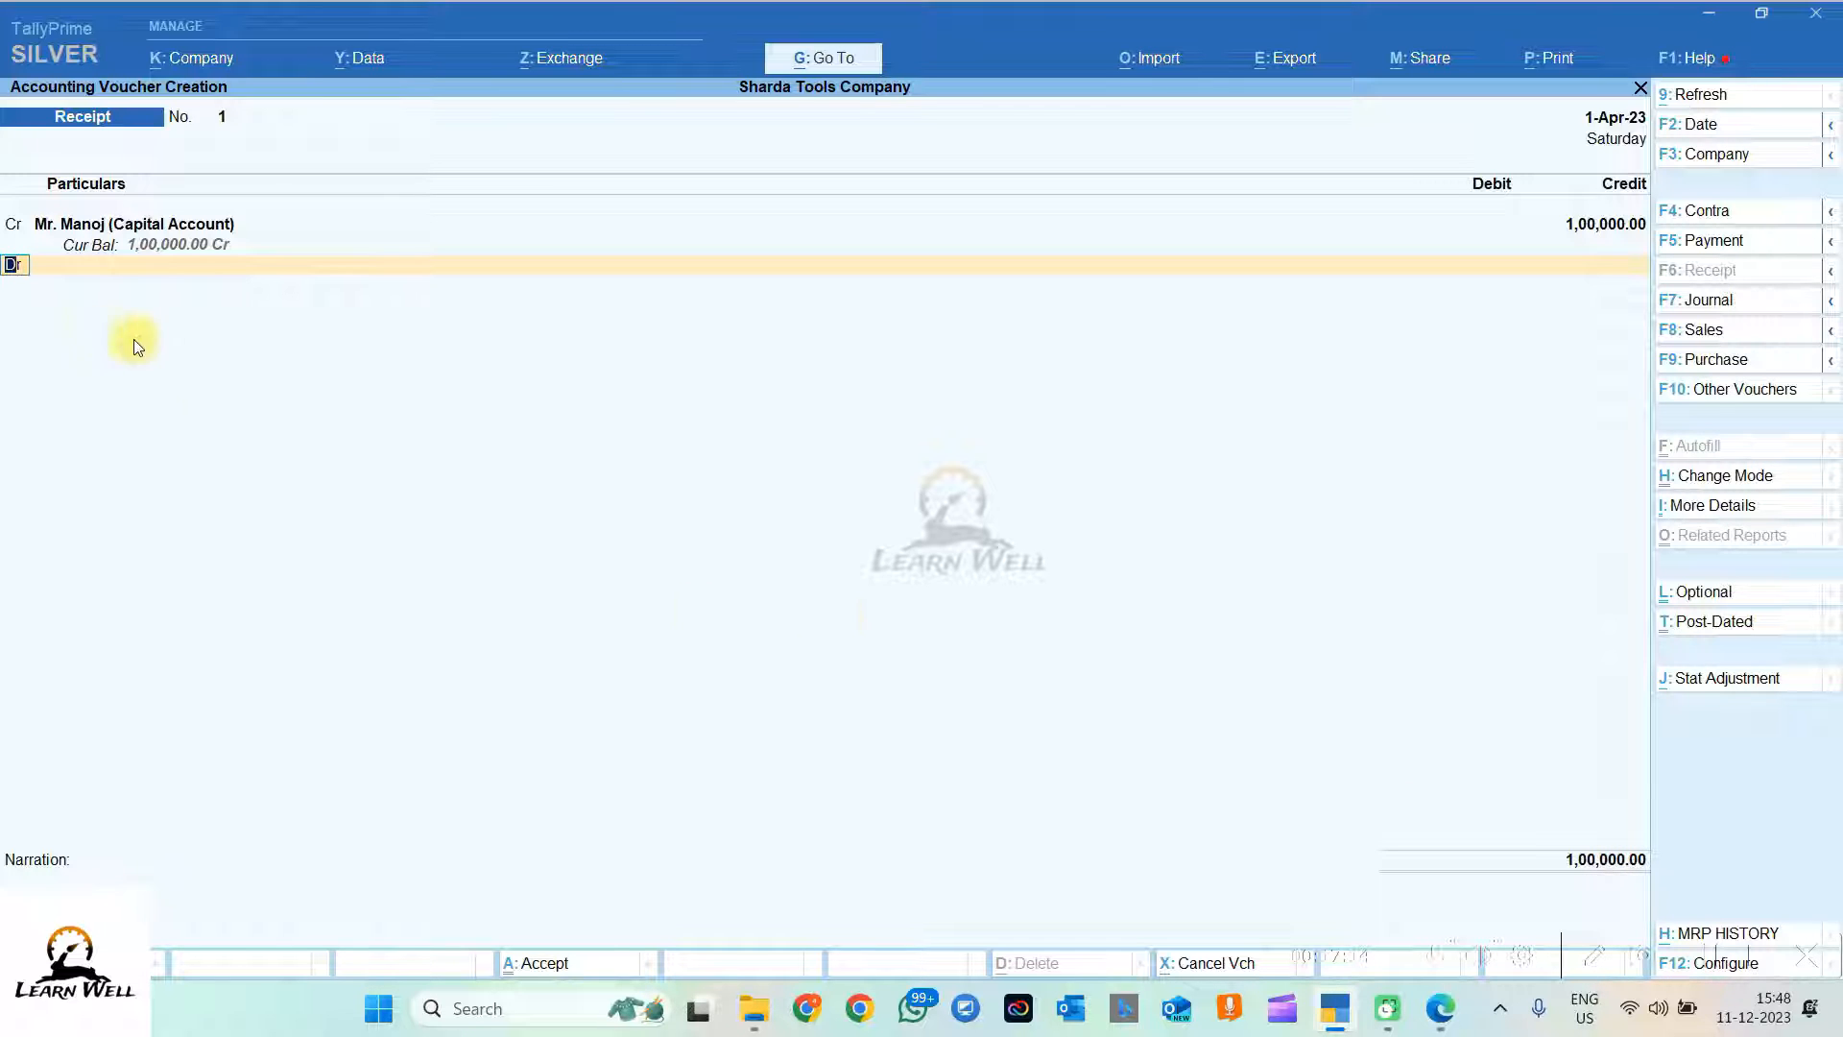
pyautogui.press('Return')
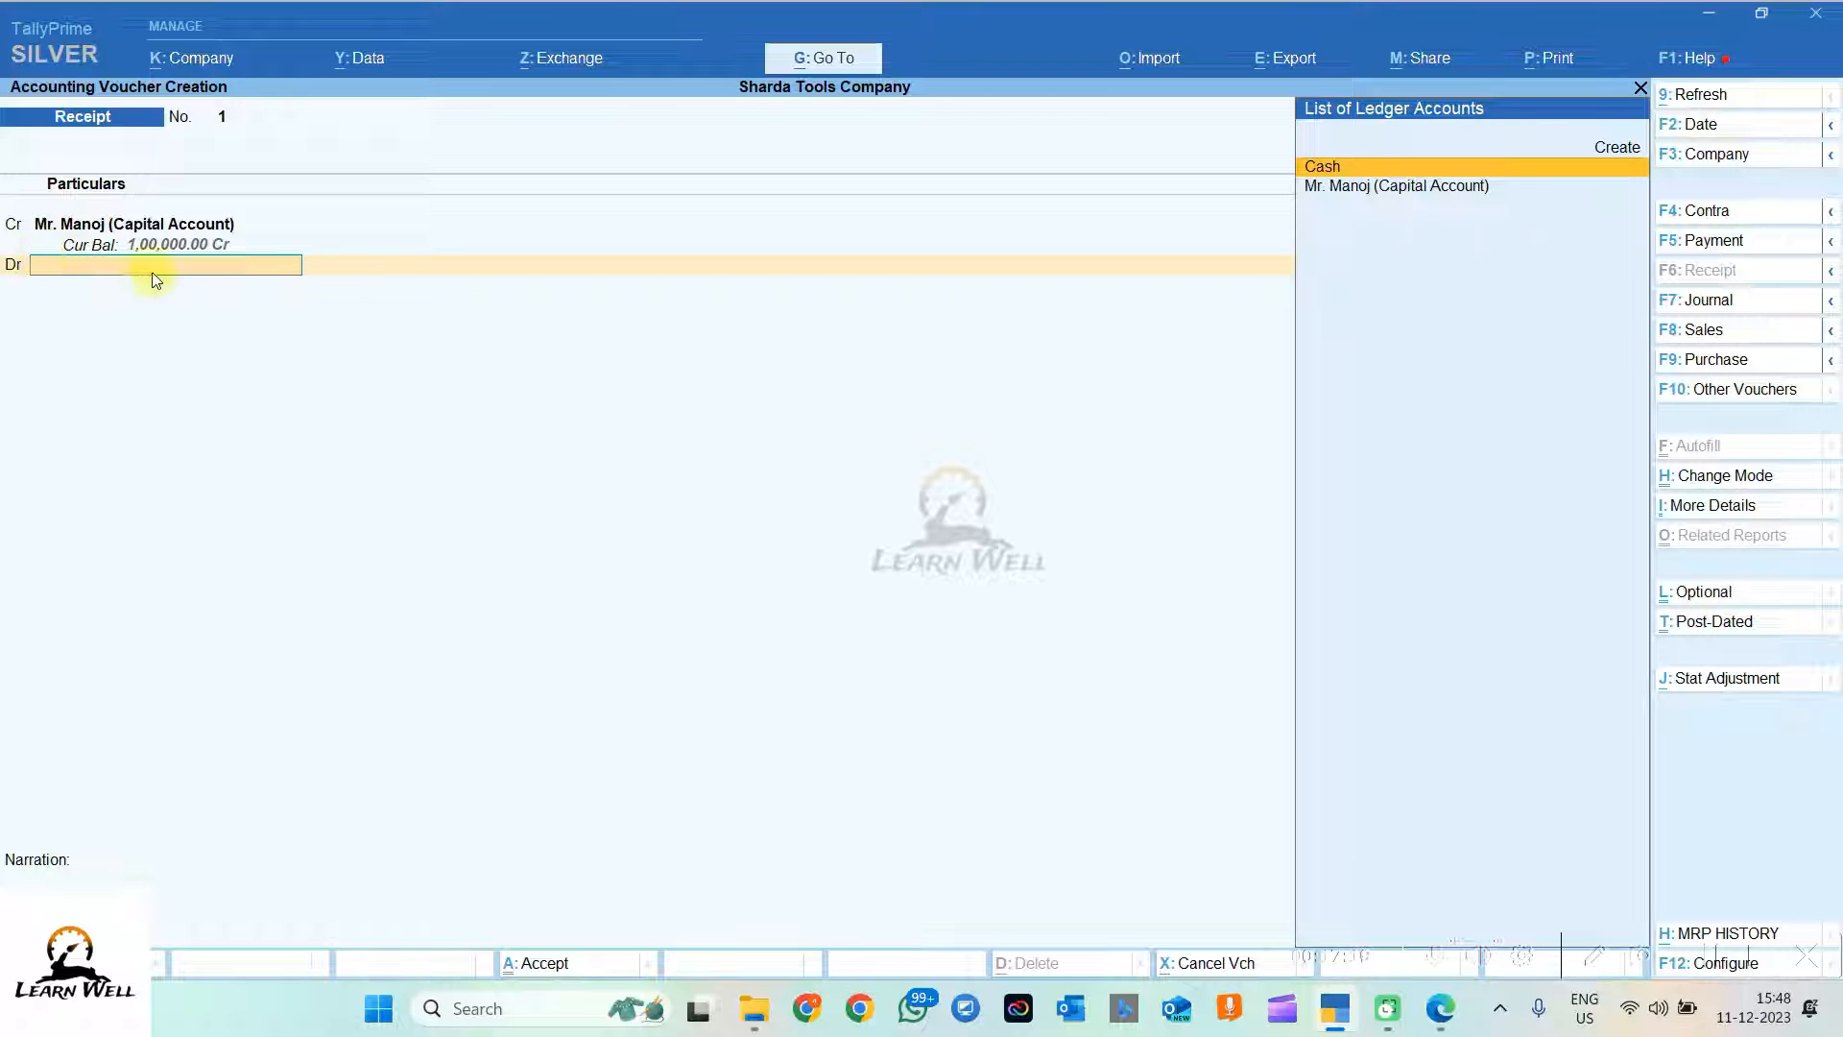
# Step: Debit Cash, correcting the amount from 90,000 to 1,00,000
pyautogui.click(1331, 169)
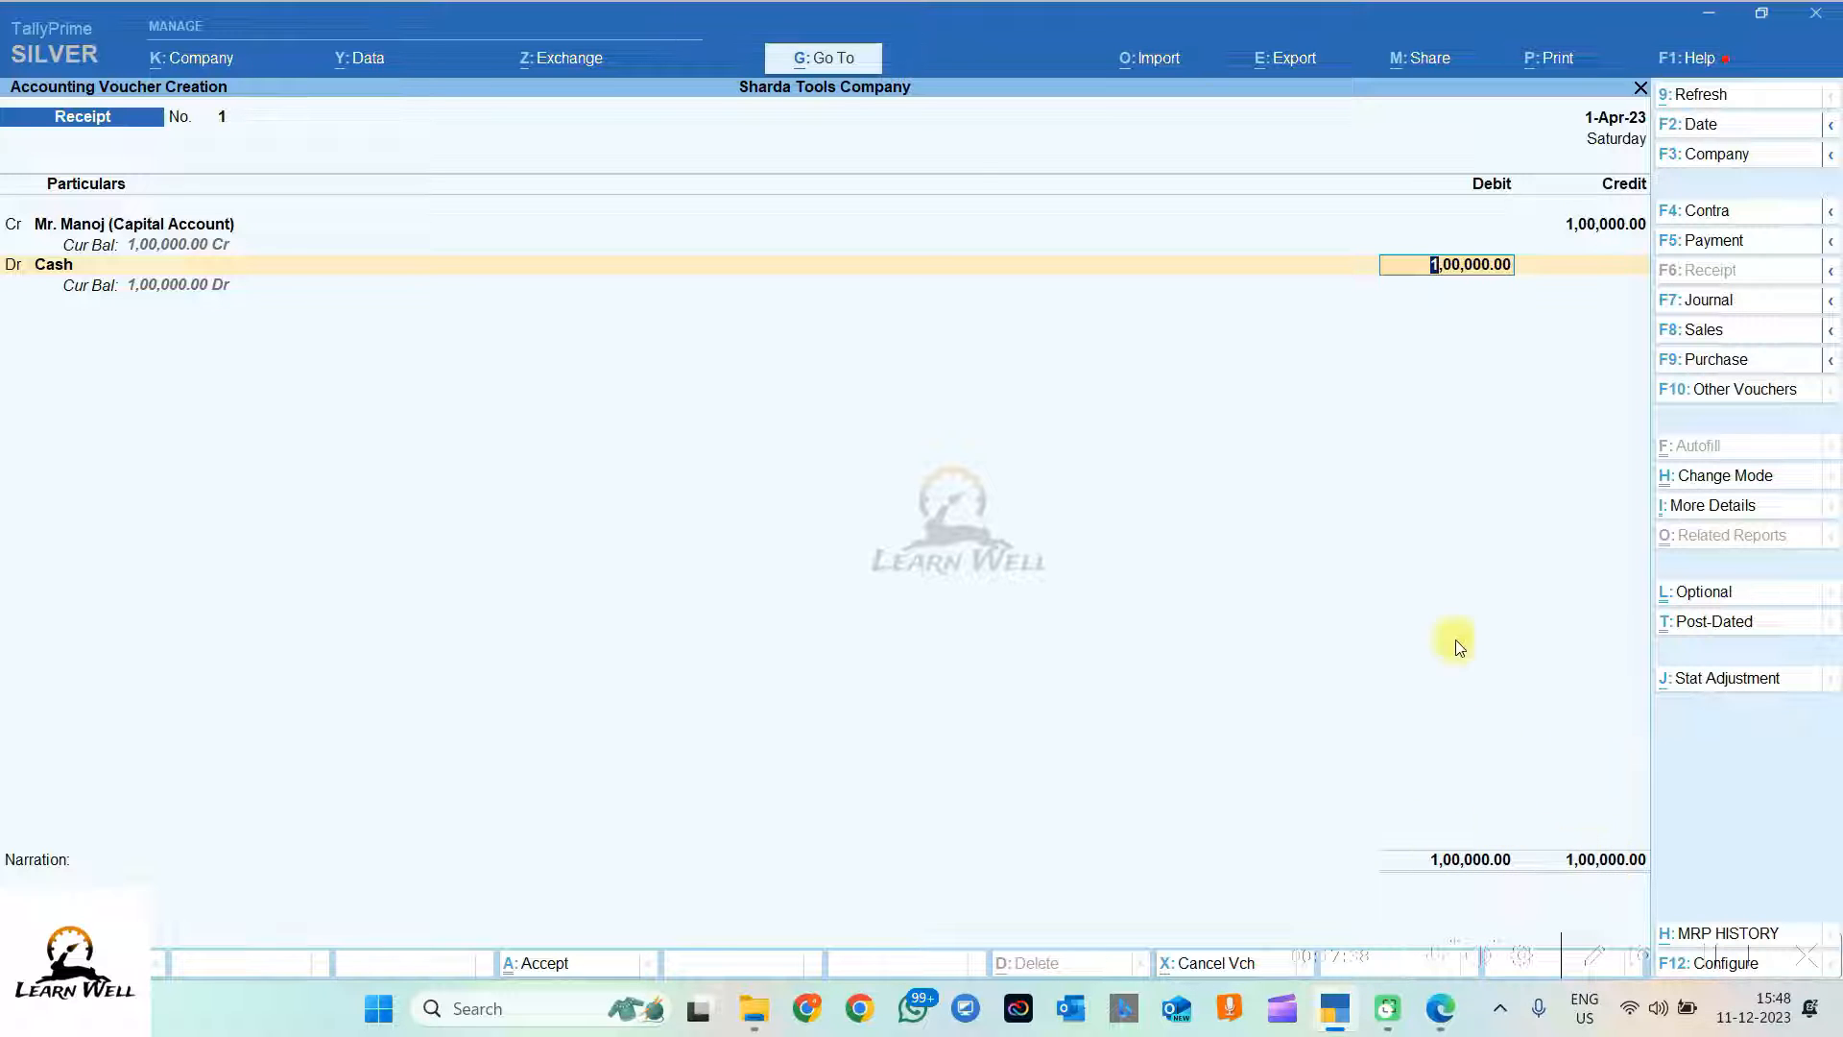
pyautogui.write('90,')
pyautogui.write('0000')
pyautogui.press('Return')
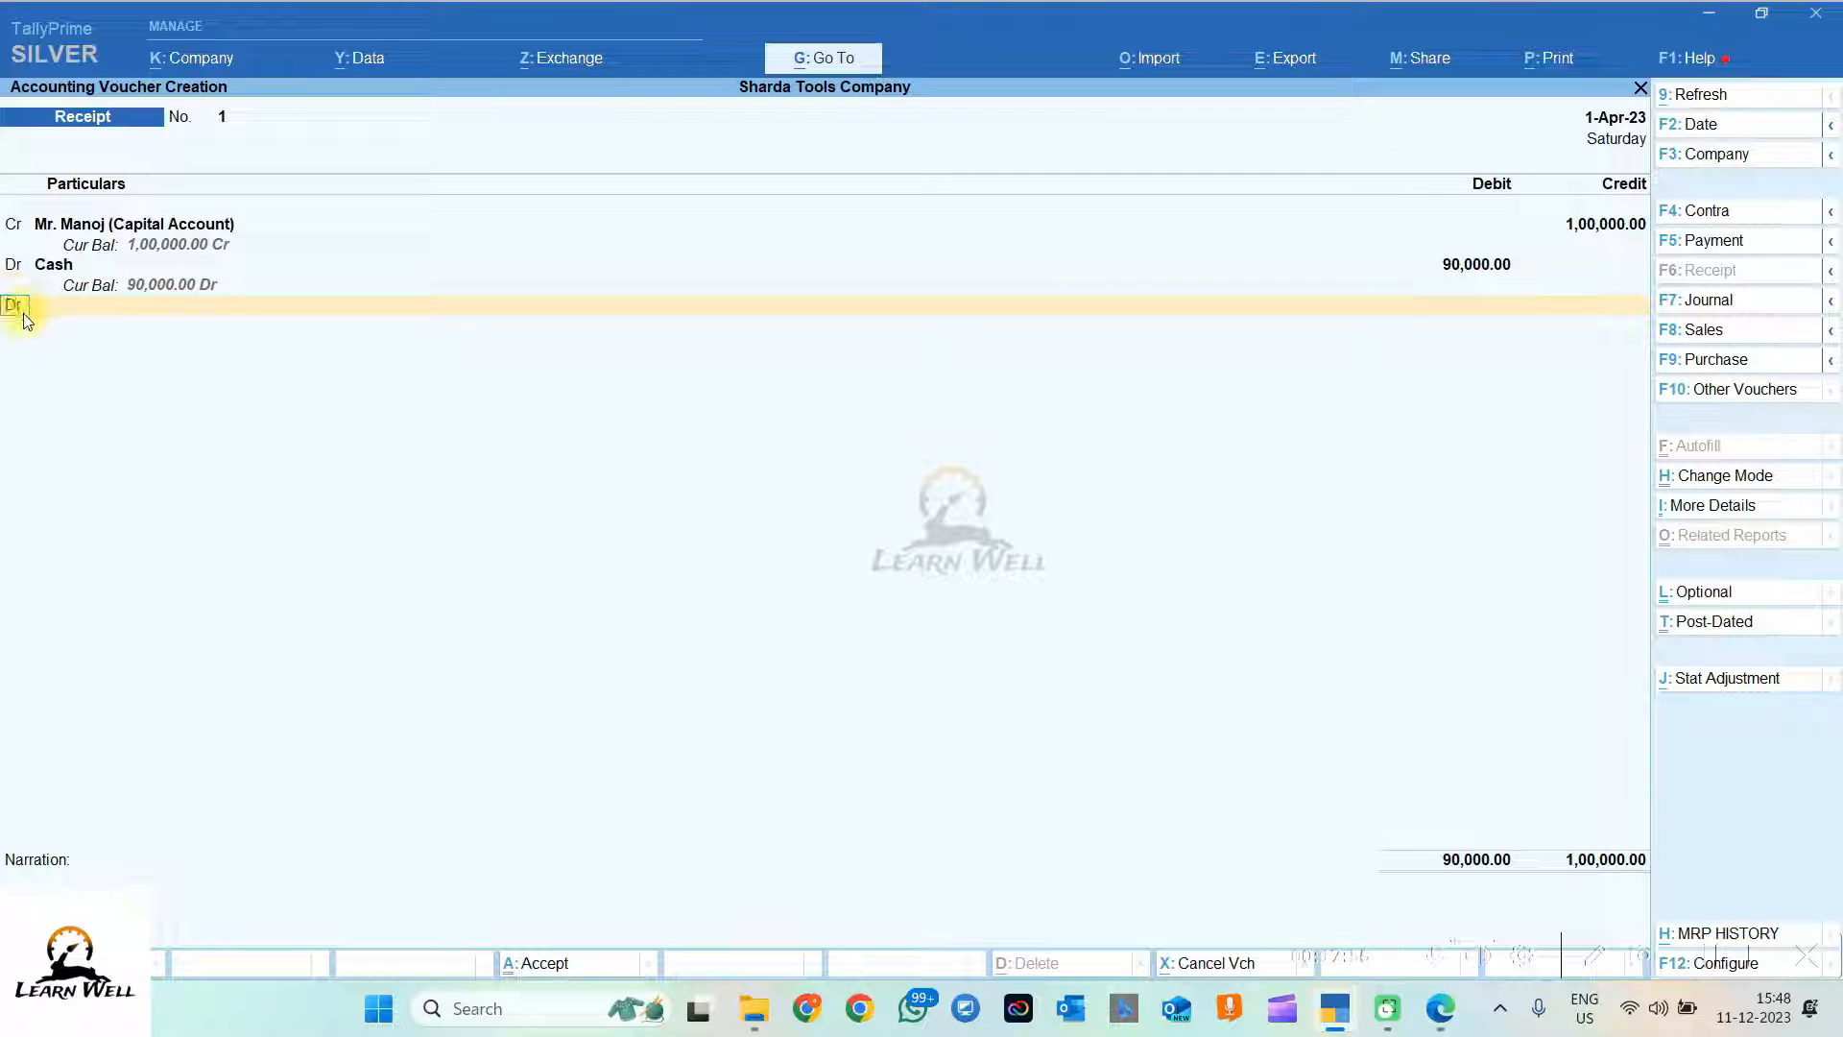
pyautogui.click(81, 305)
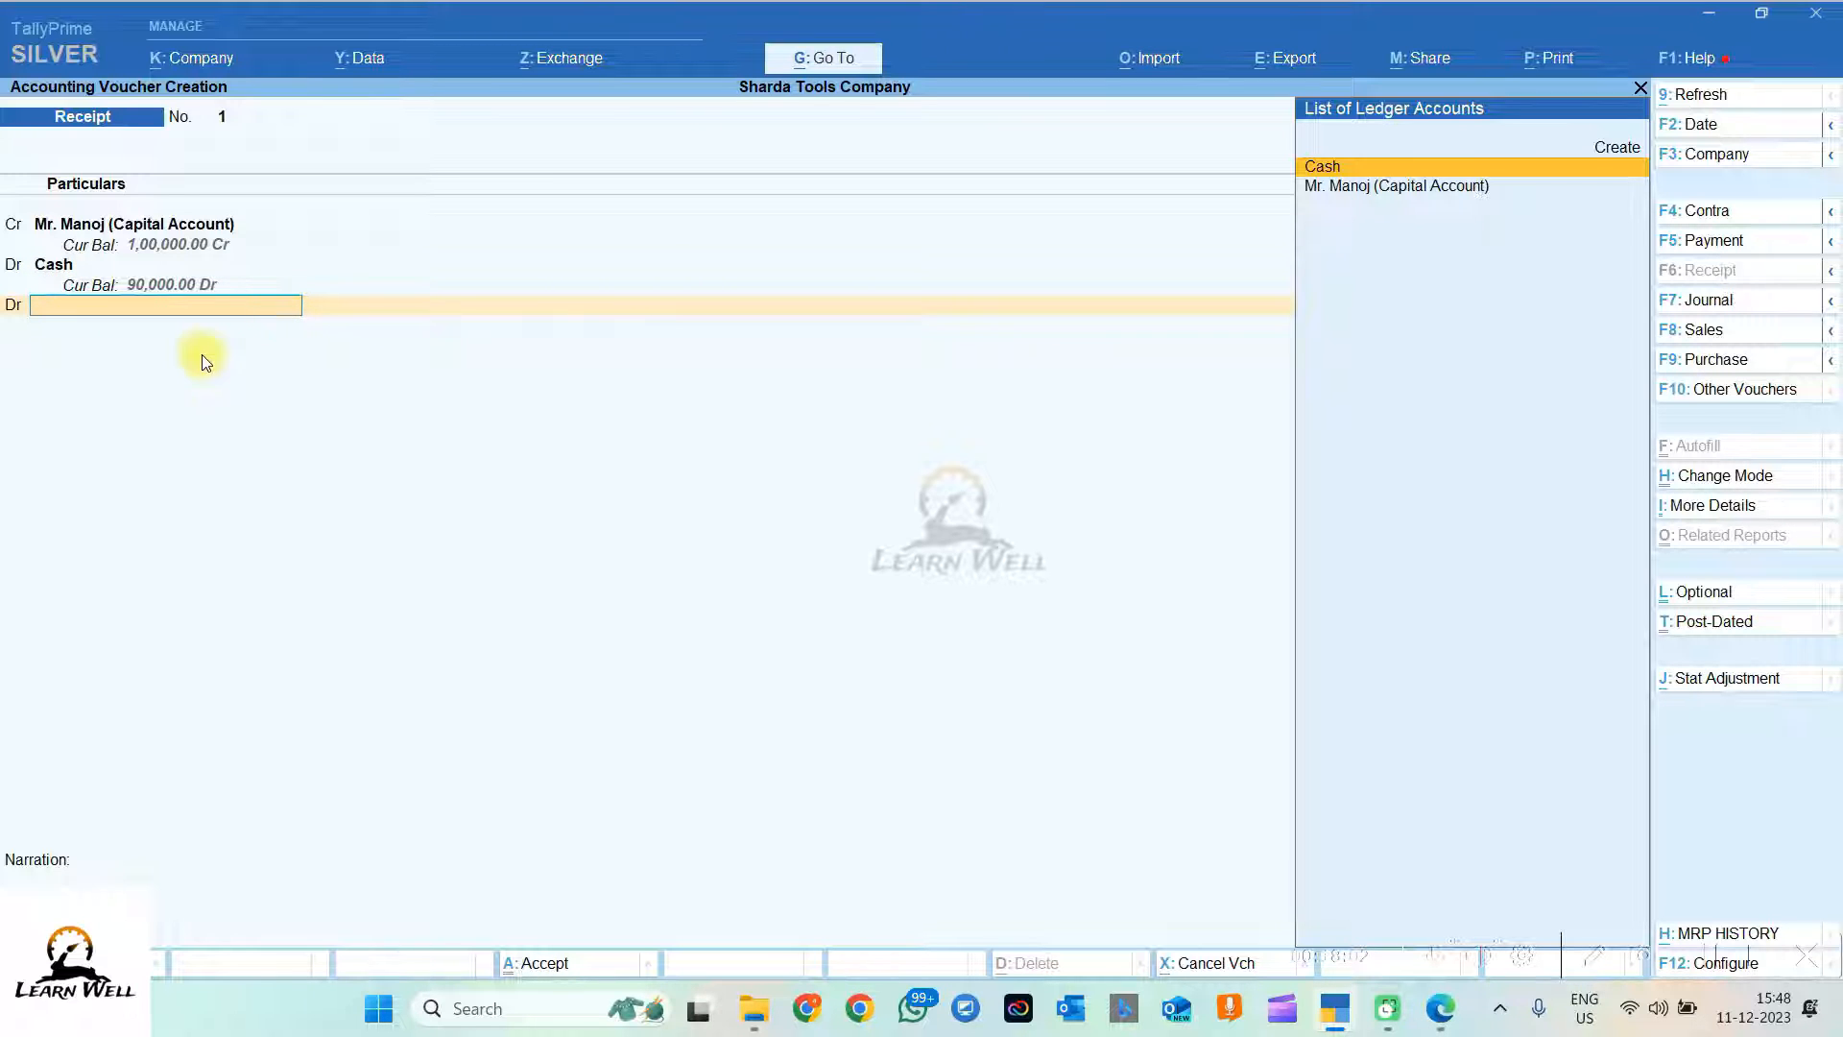
pyautogui.press('BackSpace')
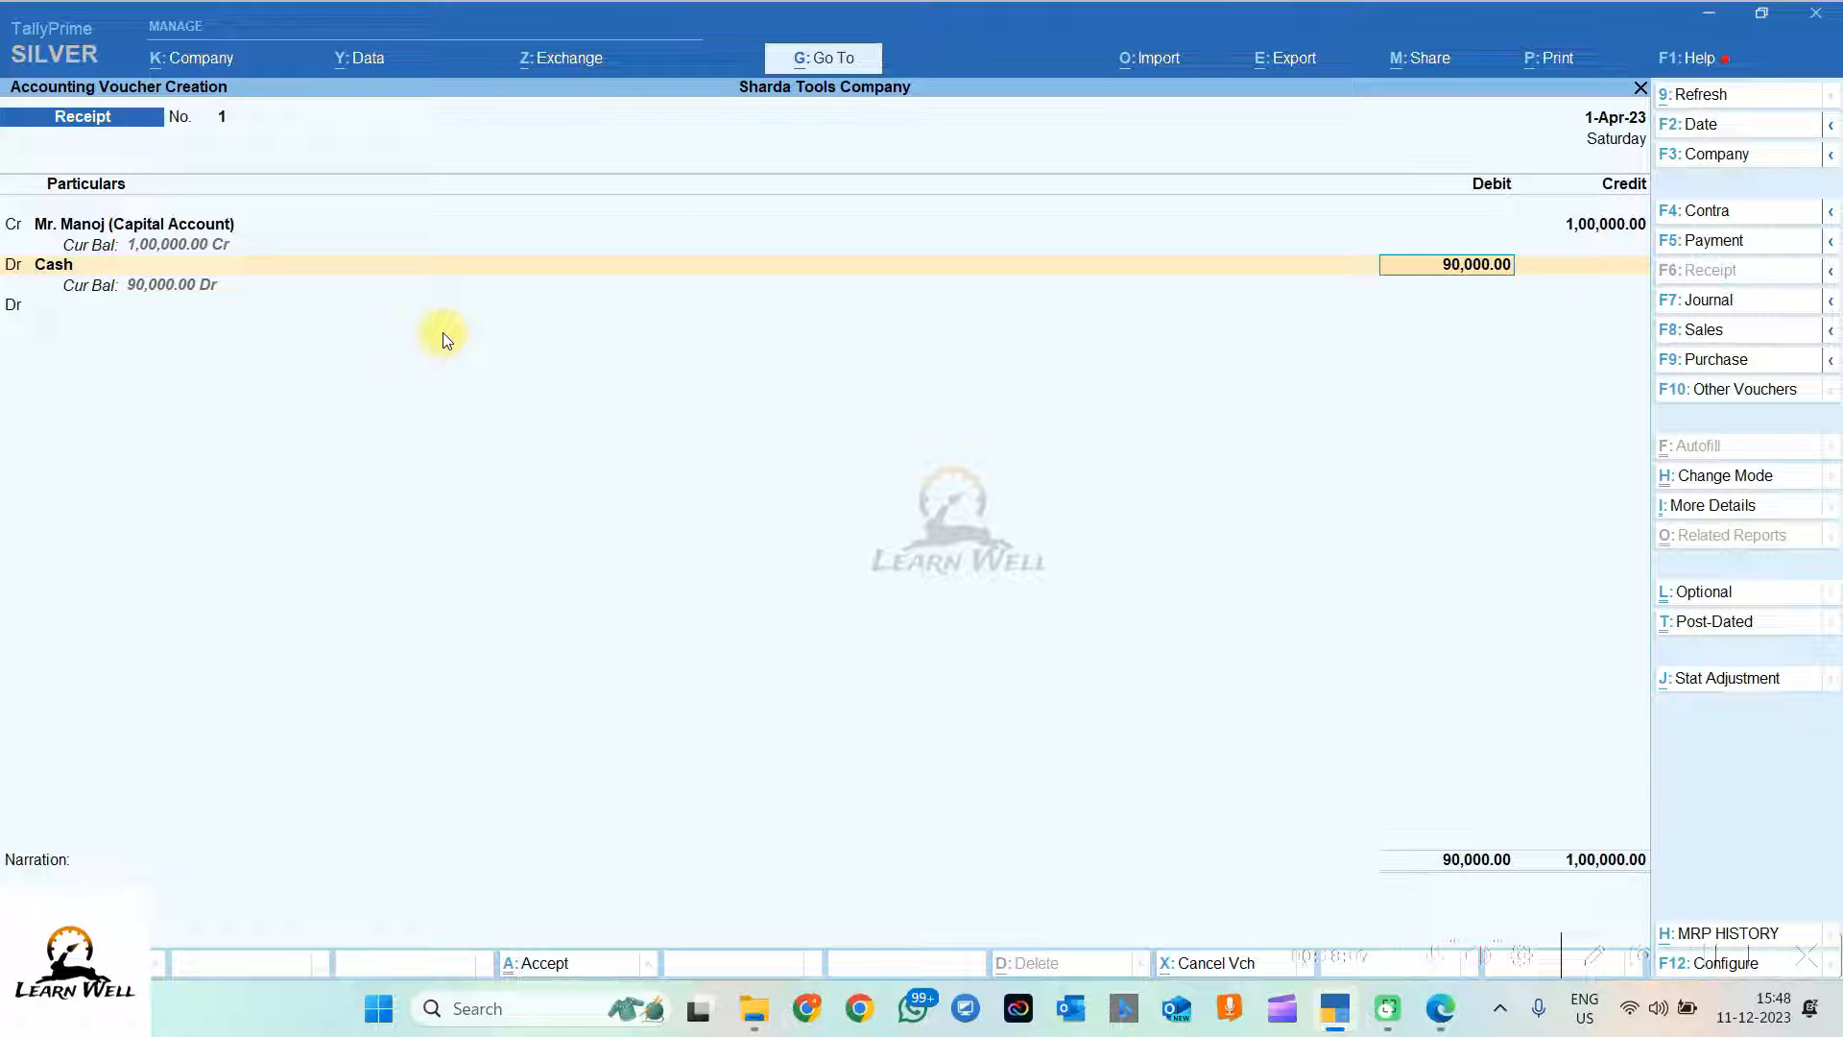
pyautogui.write('1,00,0')
pyautogui.write('00')
pyautogui.press('Return')
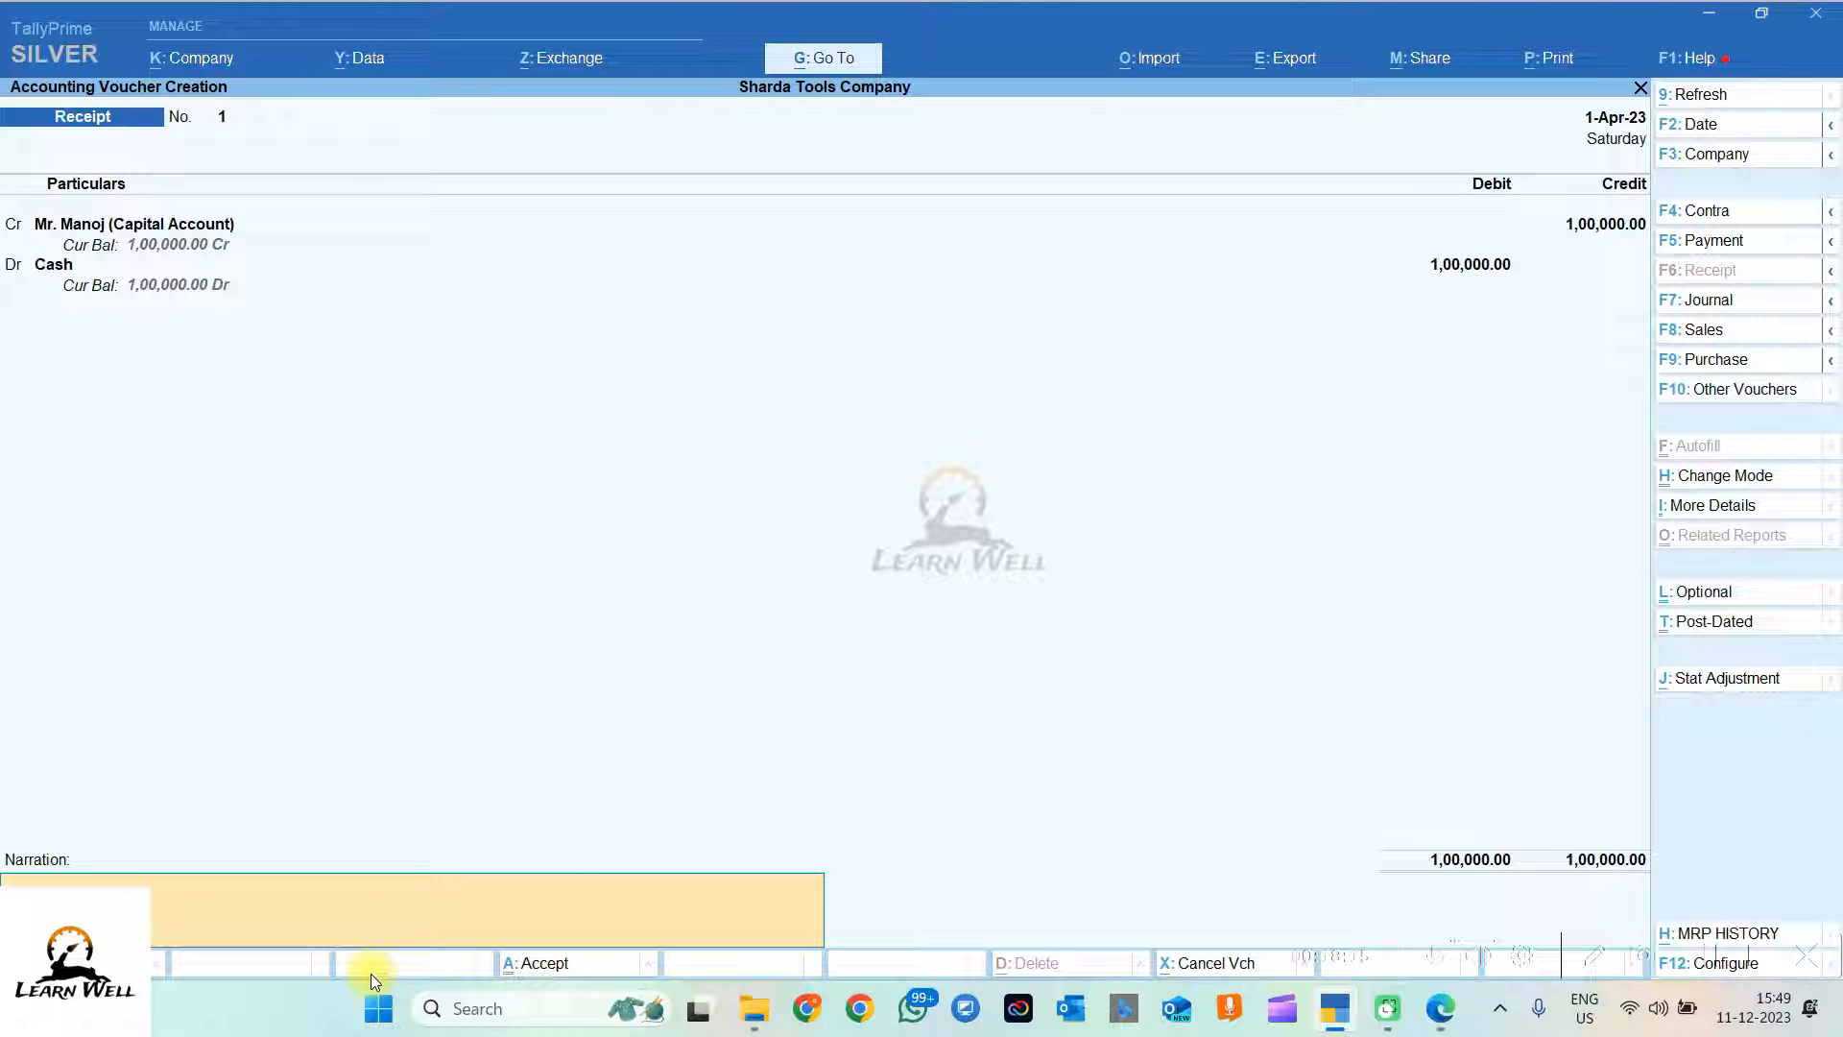
# Step: Enter the narration 'Being Cash Received as Capital Account to start company by' plus the proprietor's name
pyautogui.write('Being Cash Received as Capital Account to start company by M')
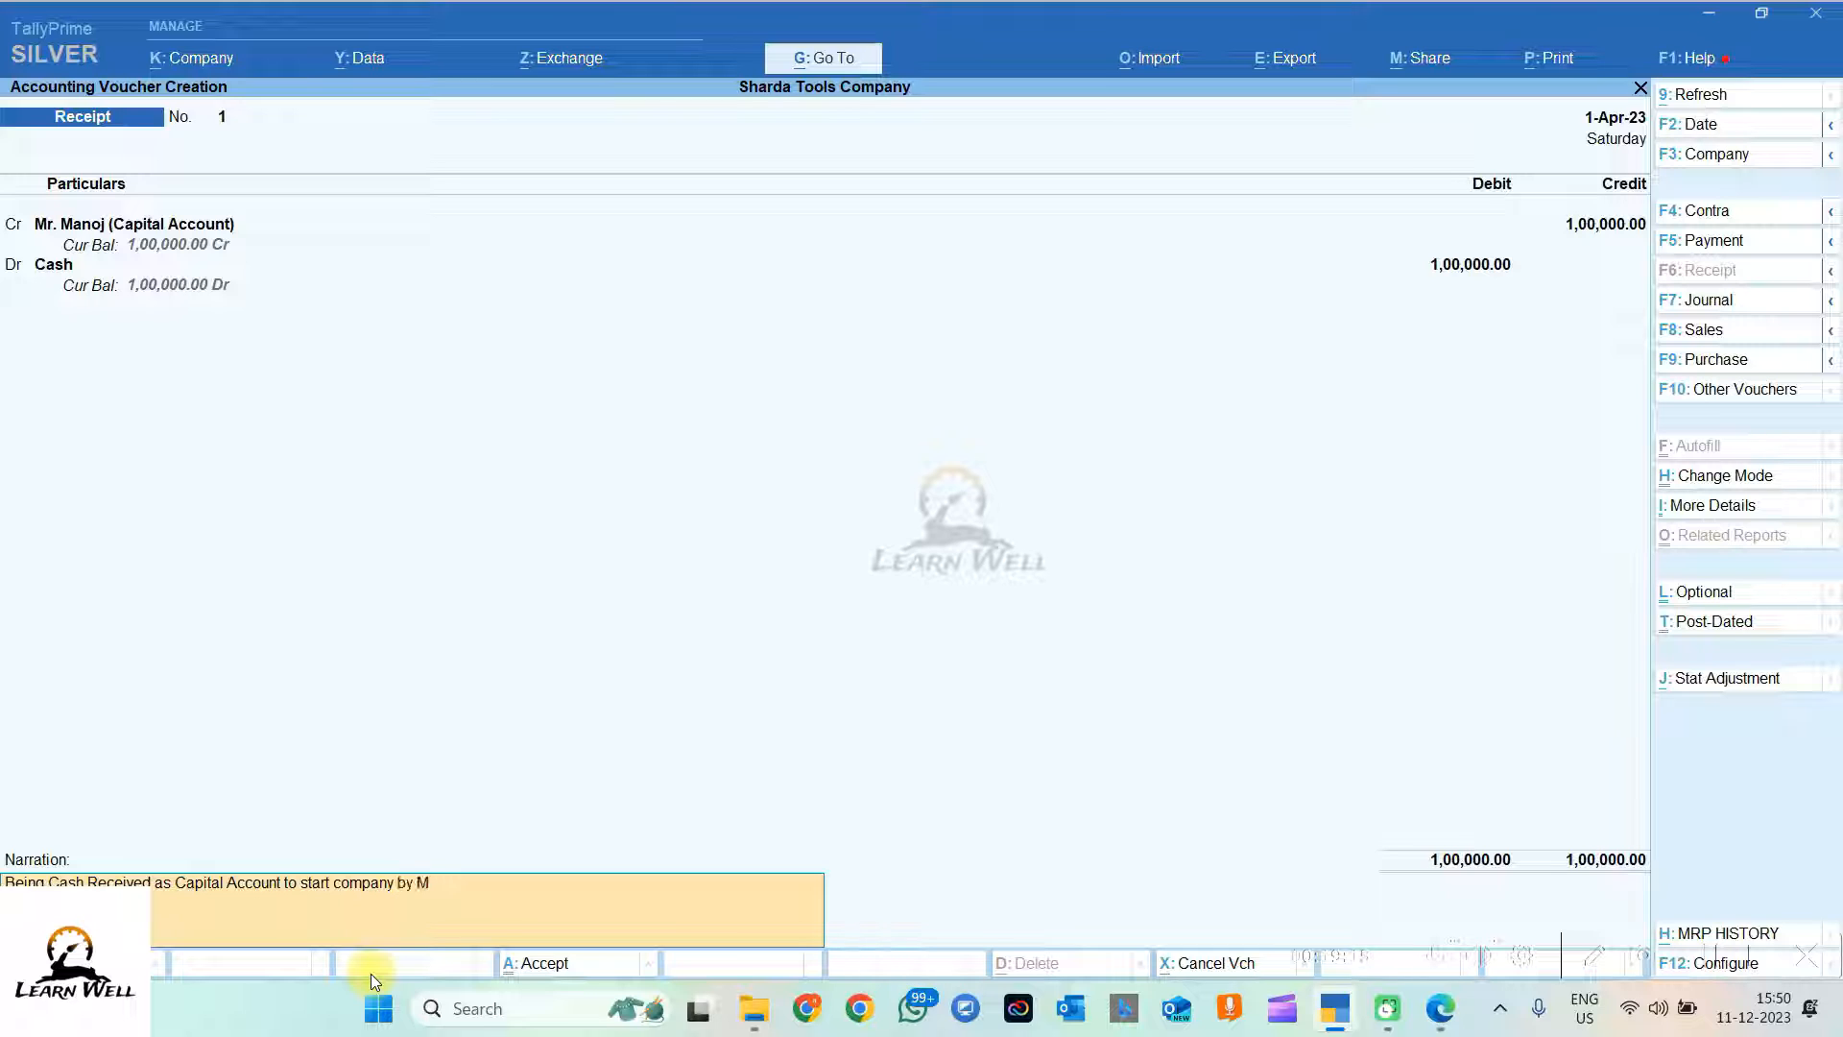
pyautogui.write('r. Manoj')
pyautogui.press('Return')
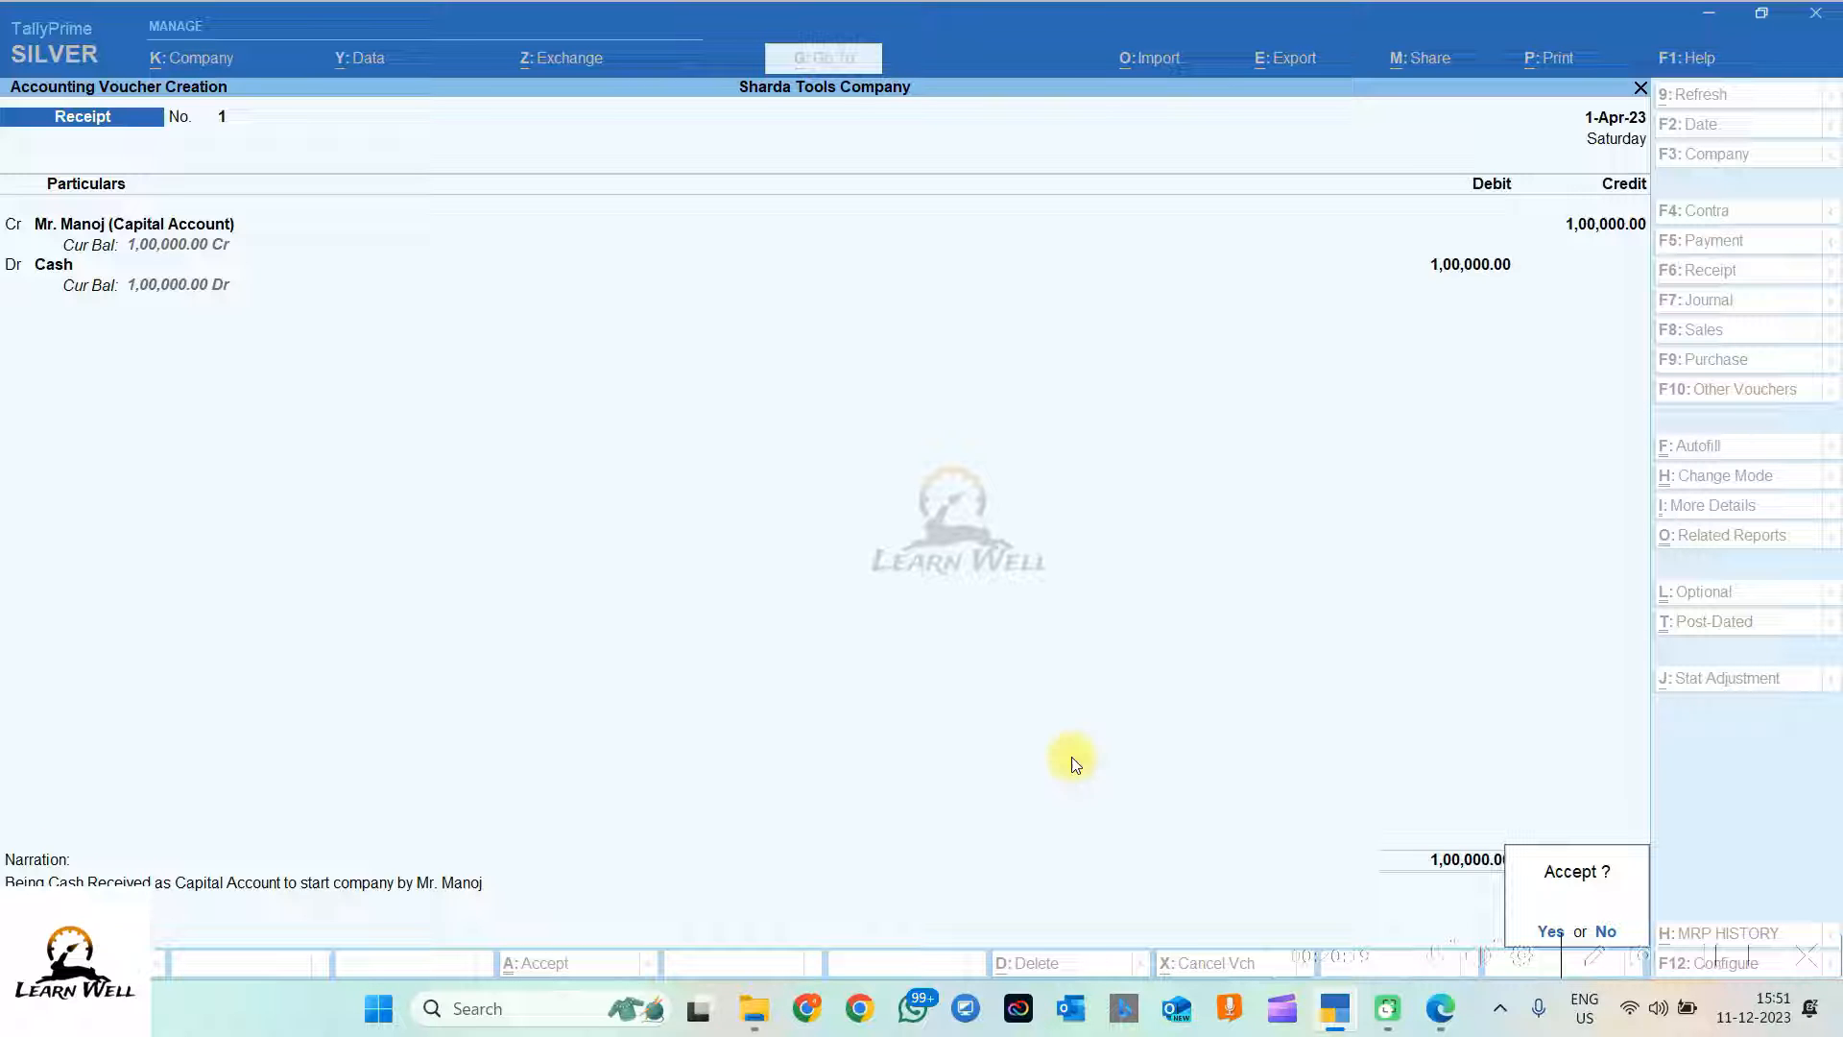
# Step: Accept Receipt voucher No. 1, return to Gateway of Tally and open the Day Book
pyautogui.press('Return')
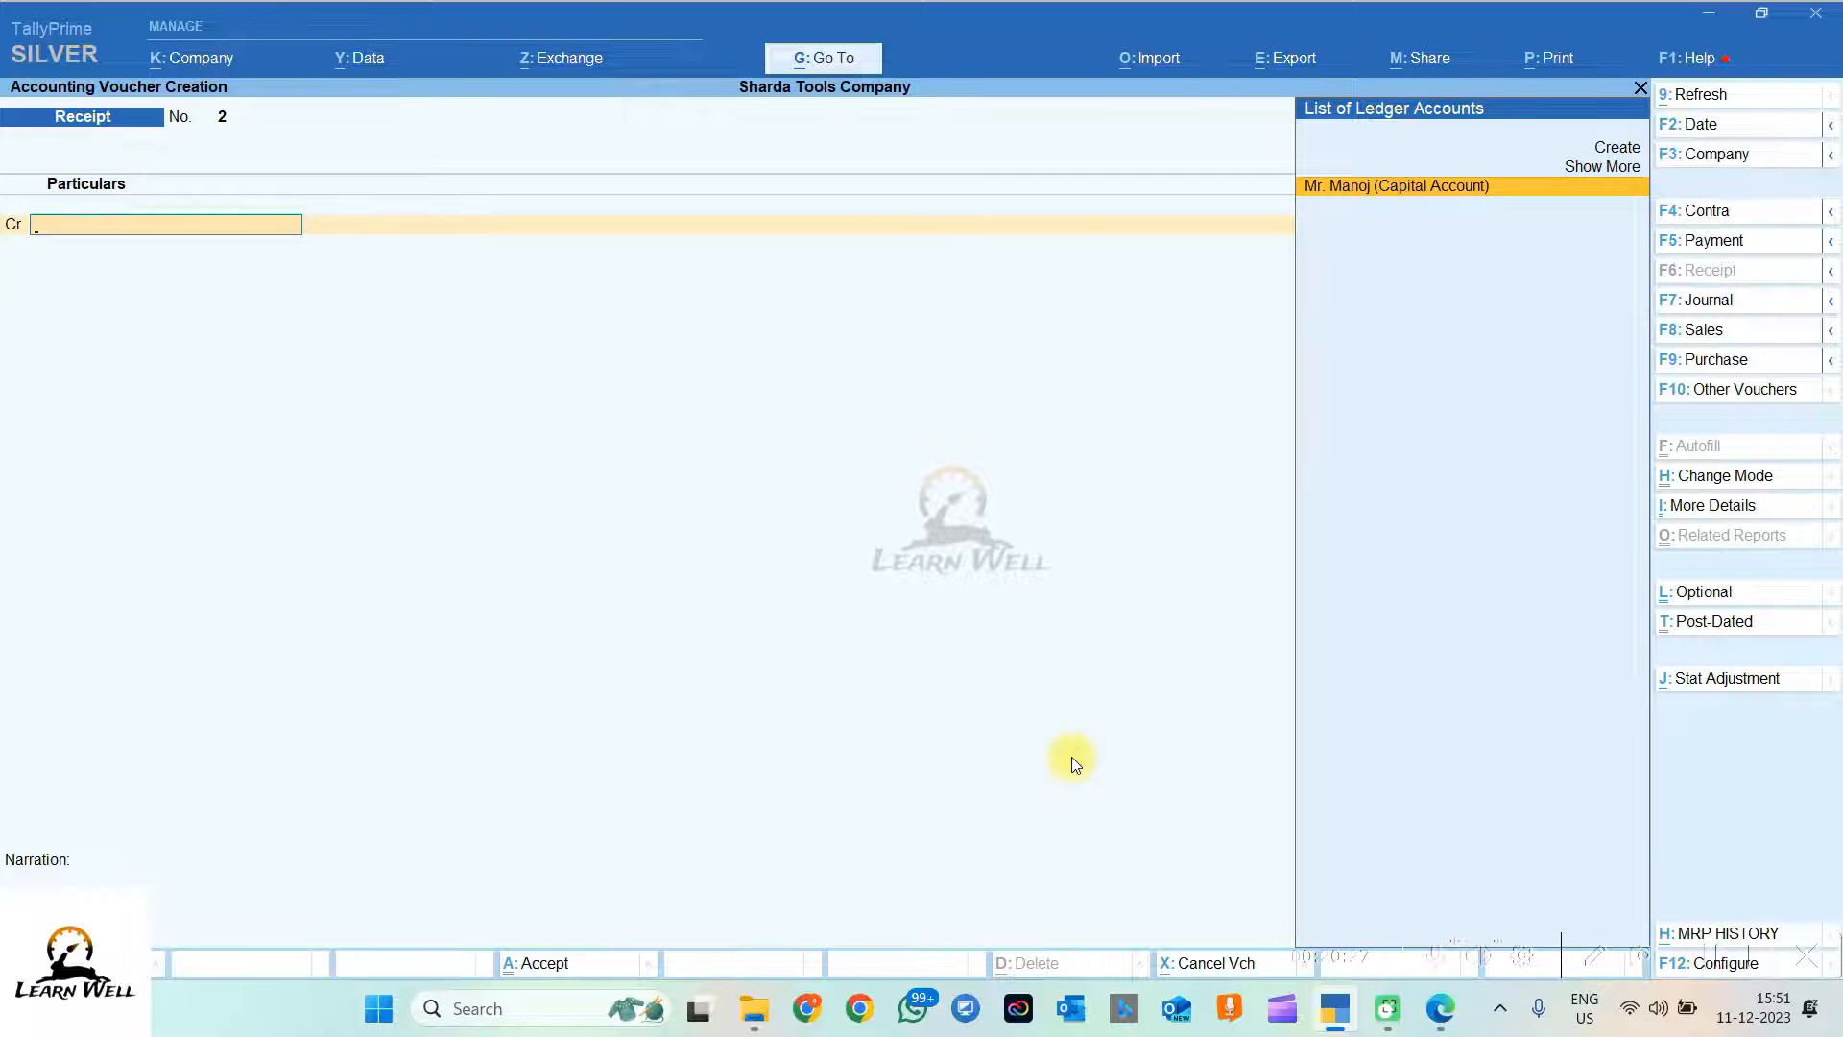
pyautogui.press('Escape')
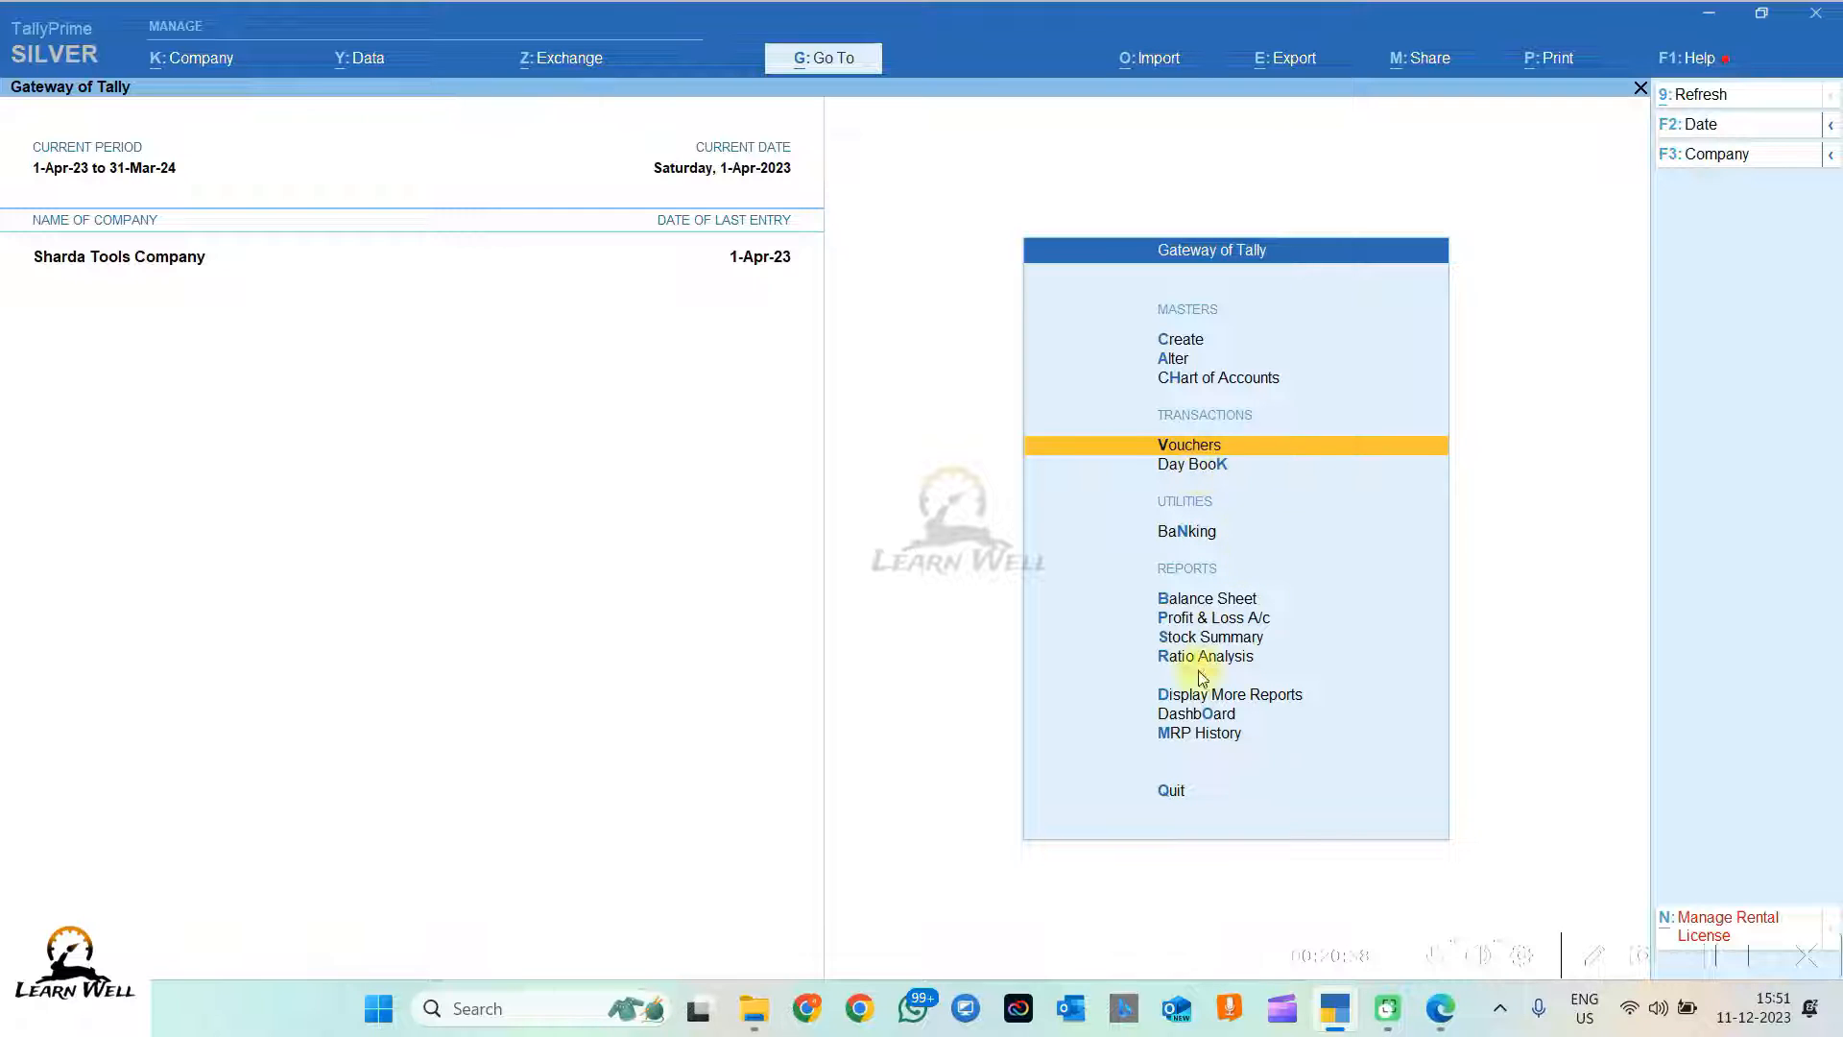
pyautogui.click(1187, 465)
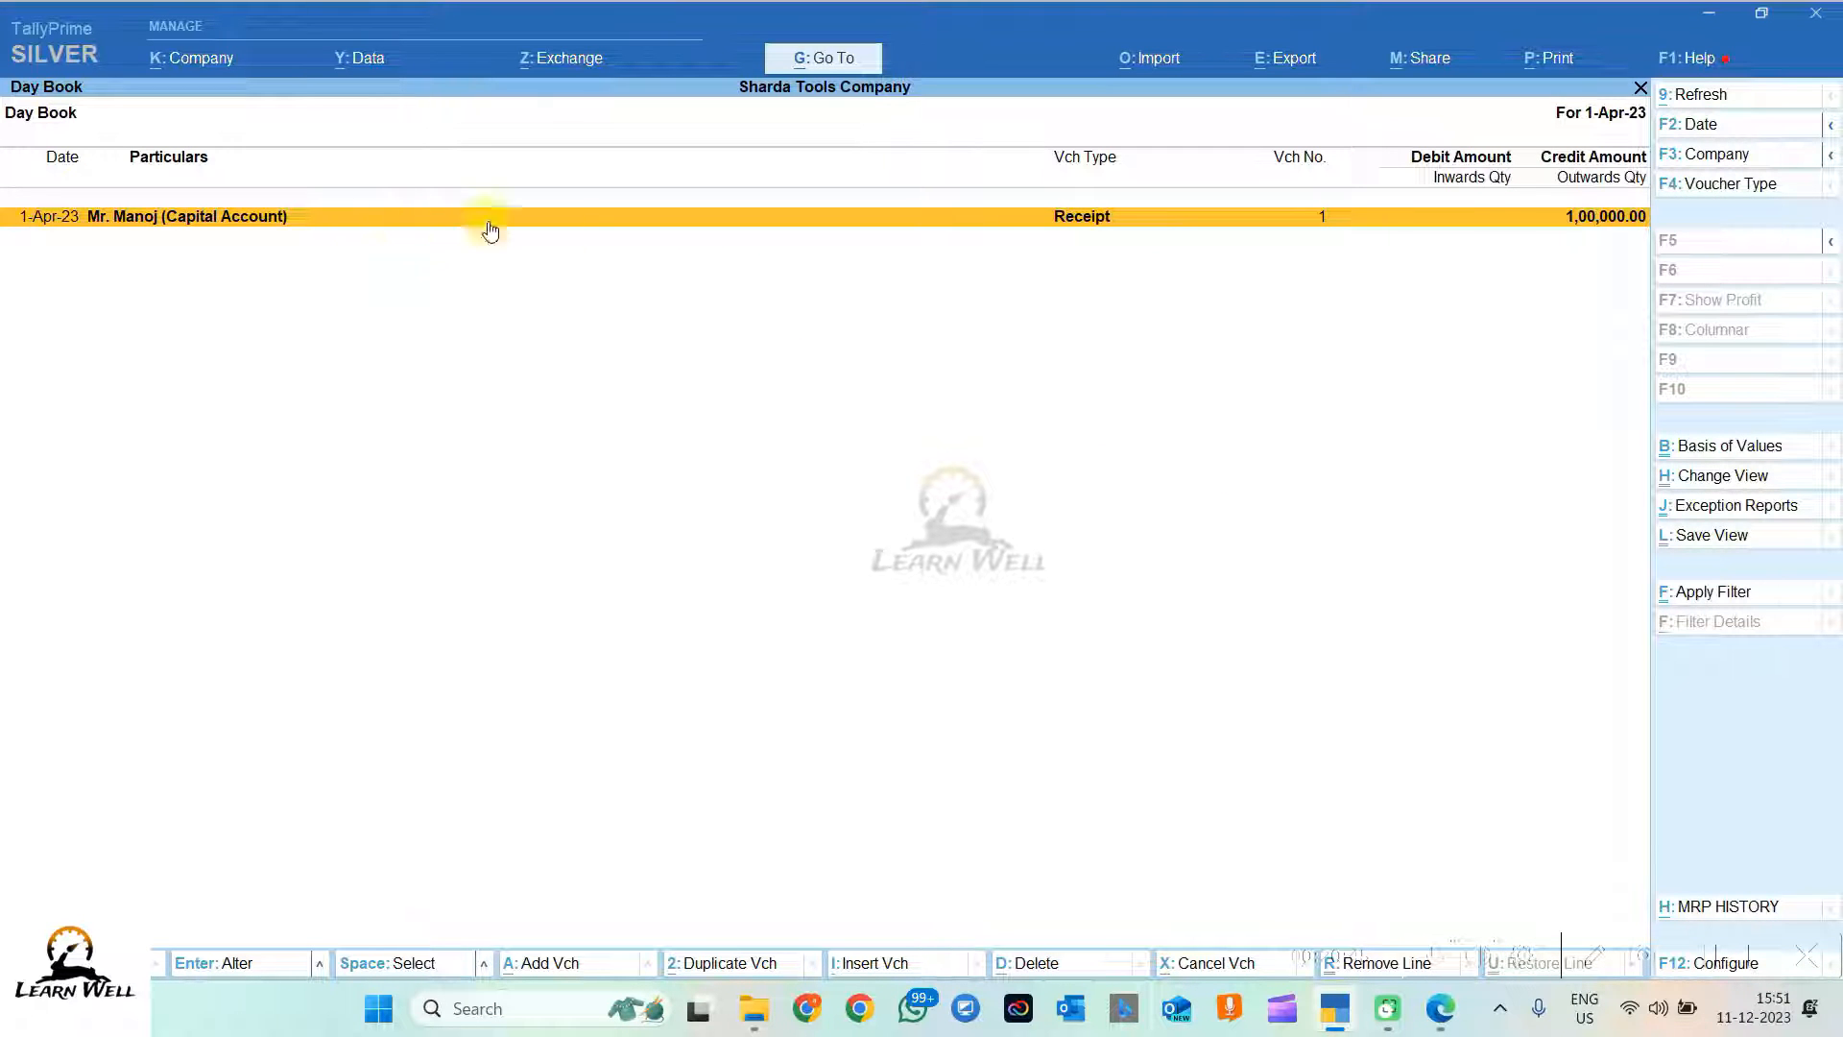
pyautogui.click(1062, 217)
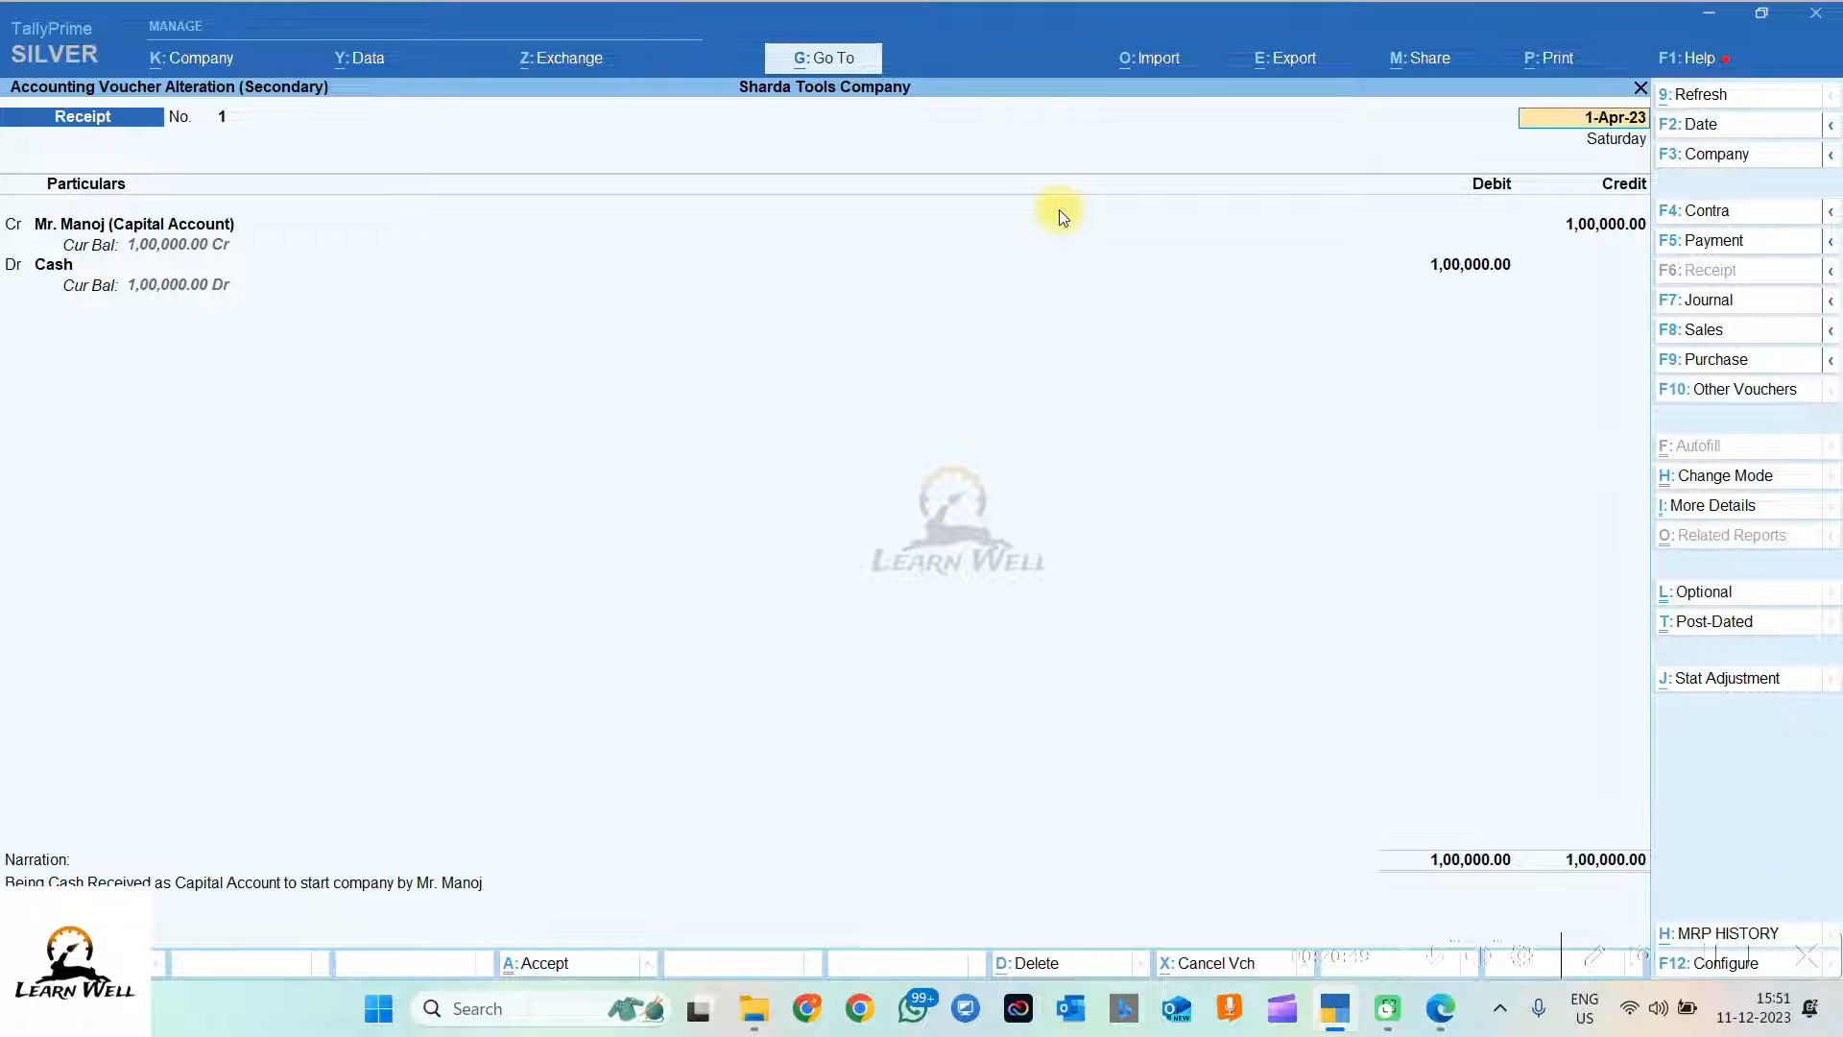
pyautogui.press('Return')
pyautogui.press('Return')
pyautogui.press('Return')
pyautogui.press('Return')
pyautogui.press('Return')
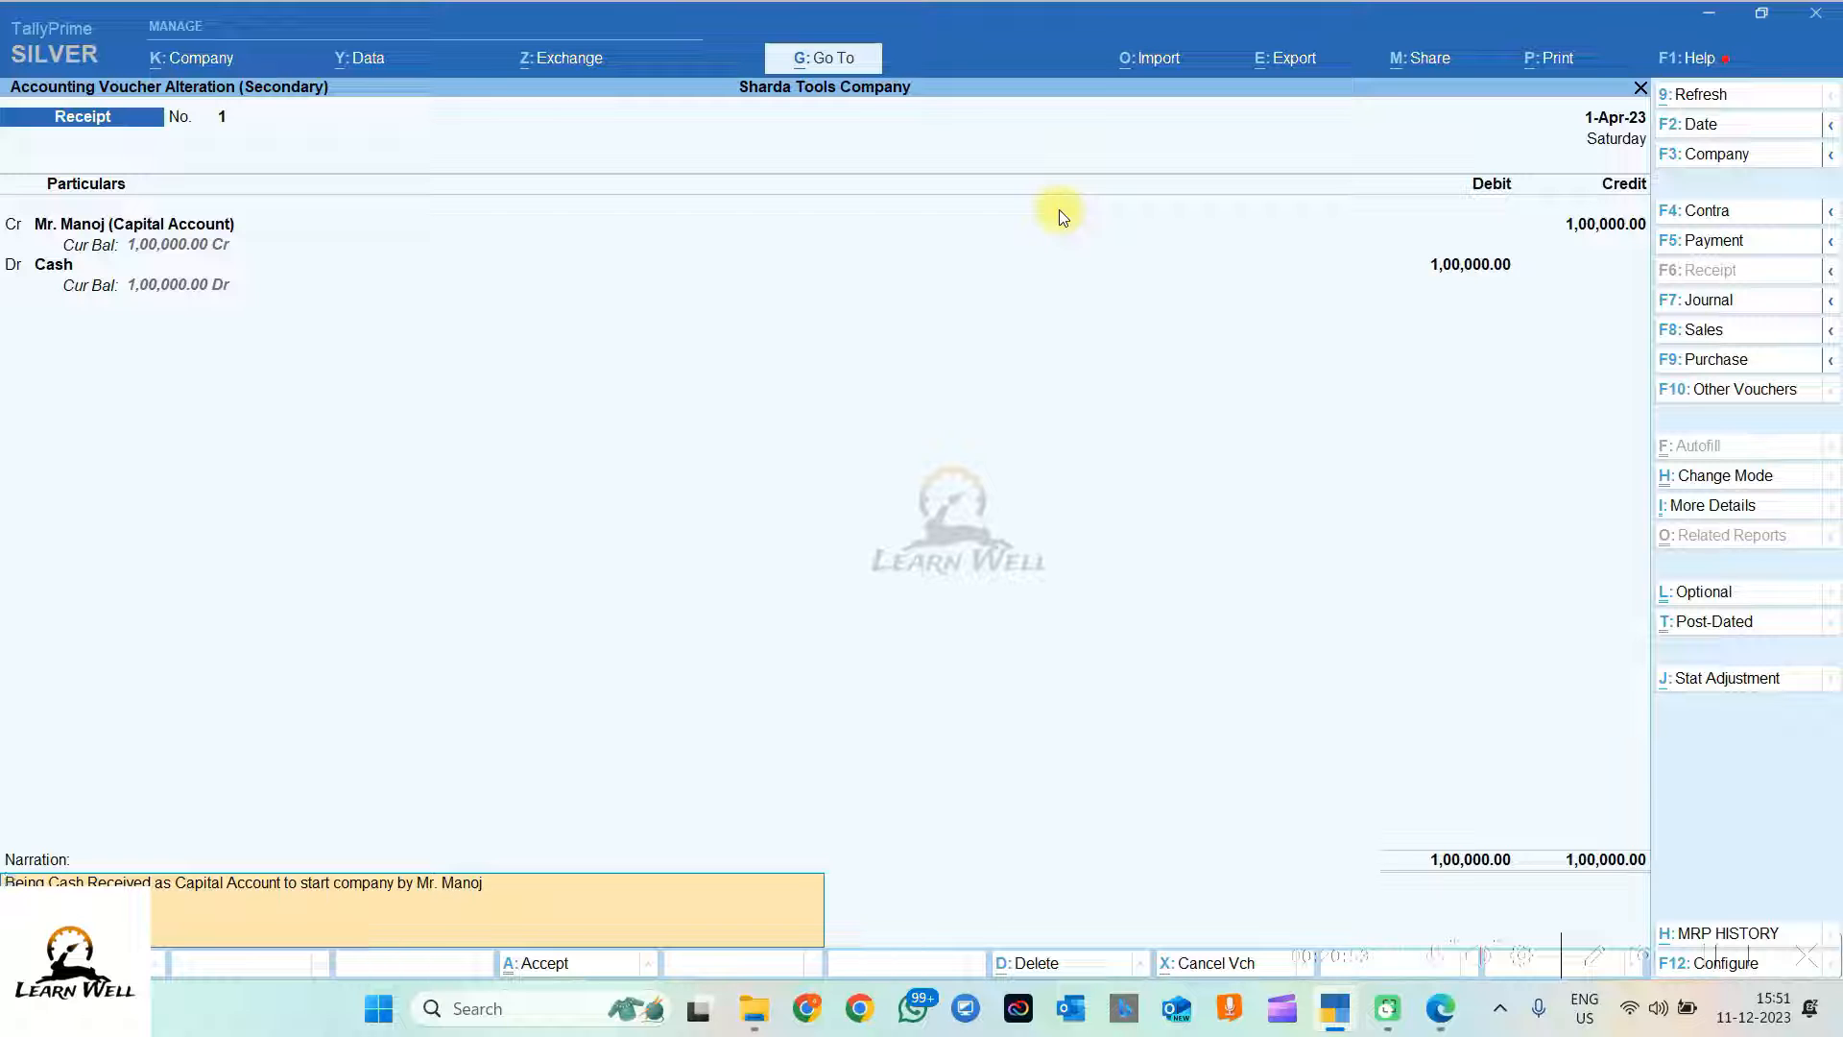
pyautogui.press('Escape')
pyautogui.press('Return')
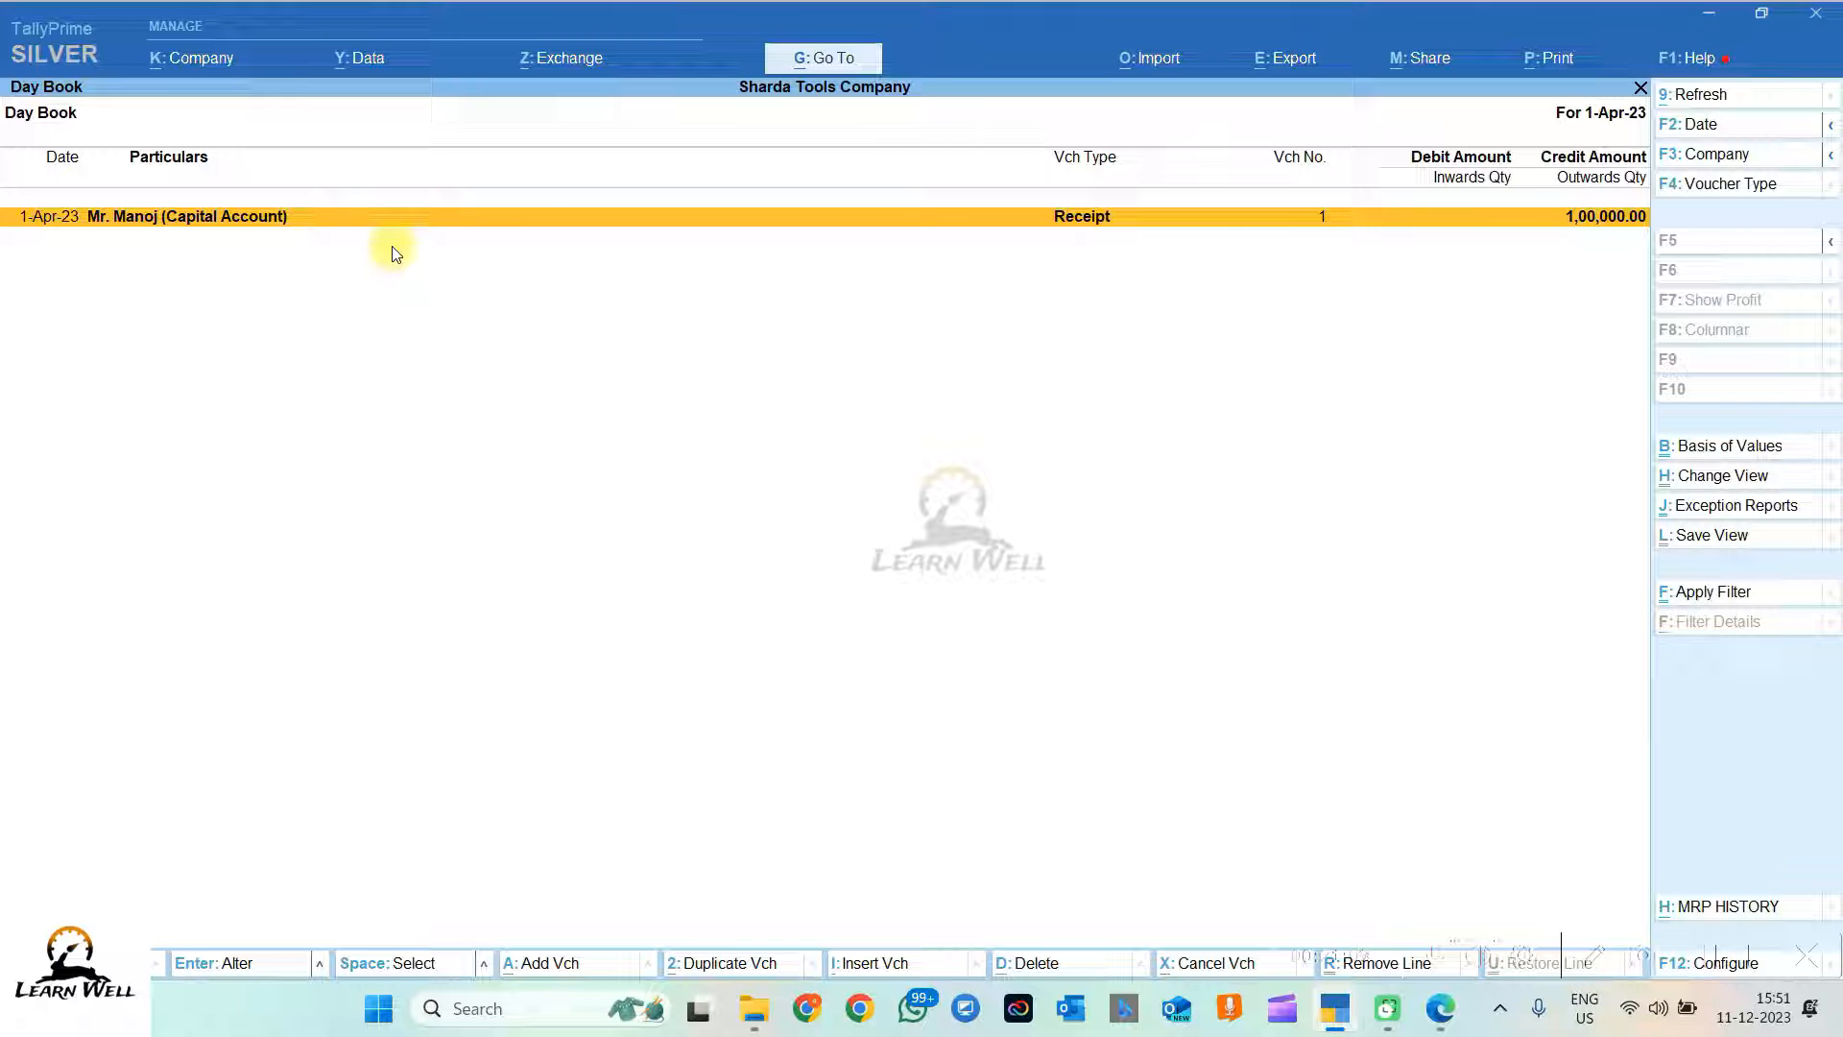
# Step: Switch the Day Book to detailed view with the Cash 1,00,000.00 Dr line and narration
pyautogui.hotkey('alt', 'f5')
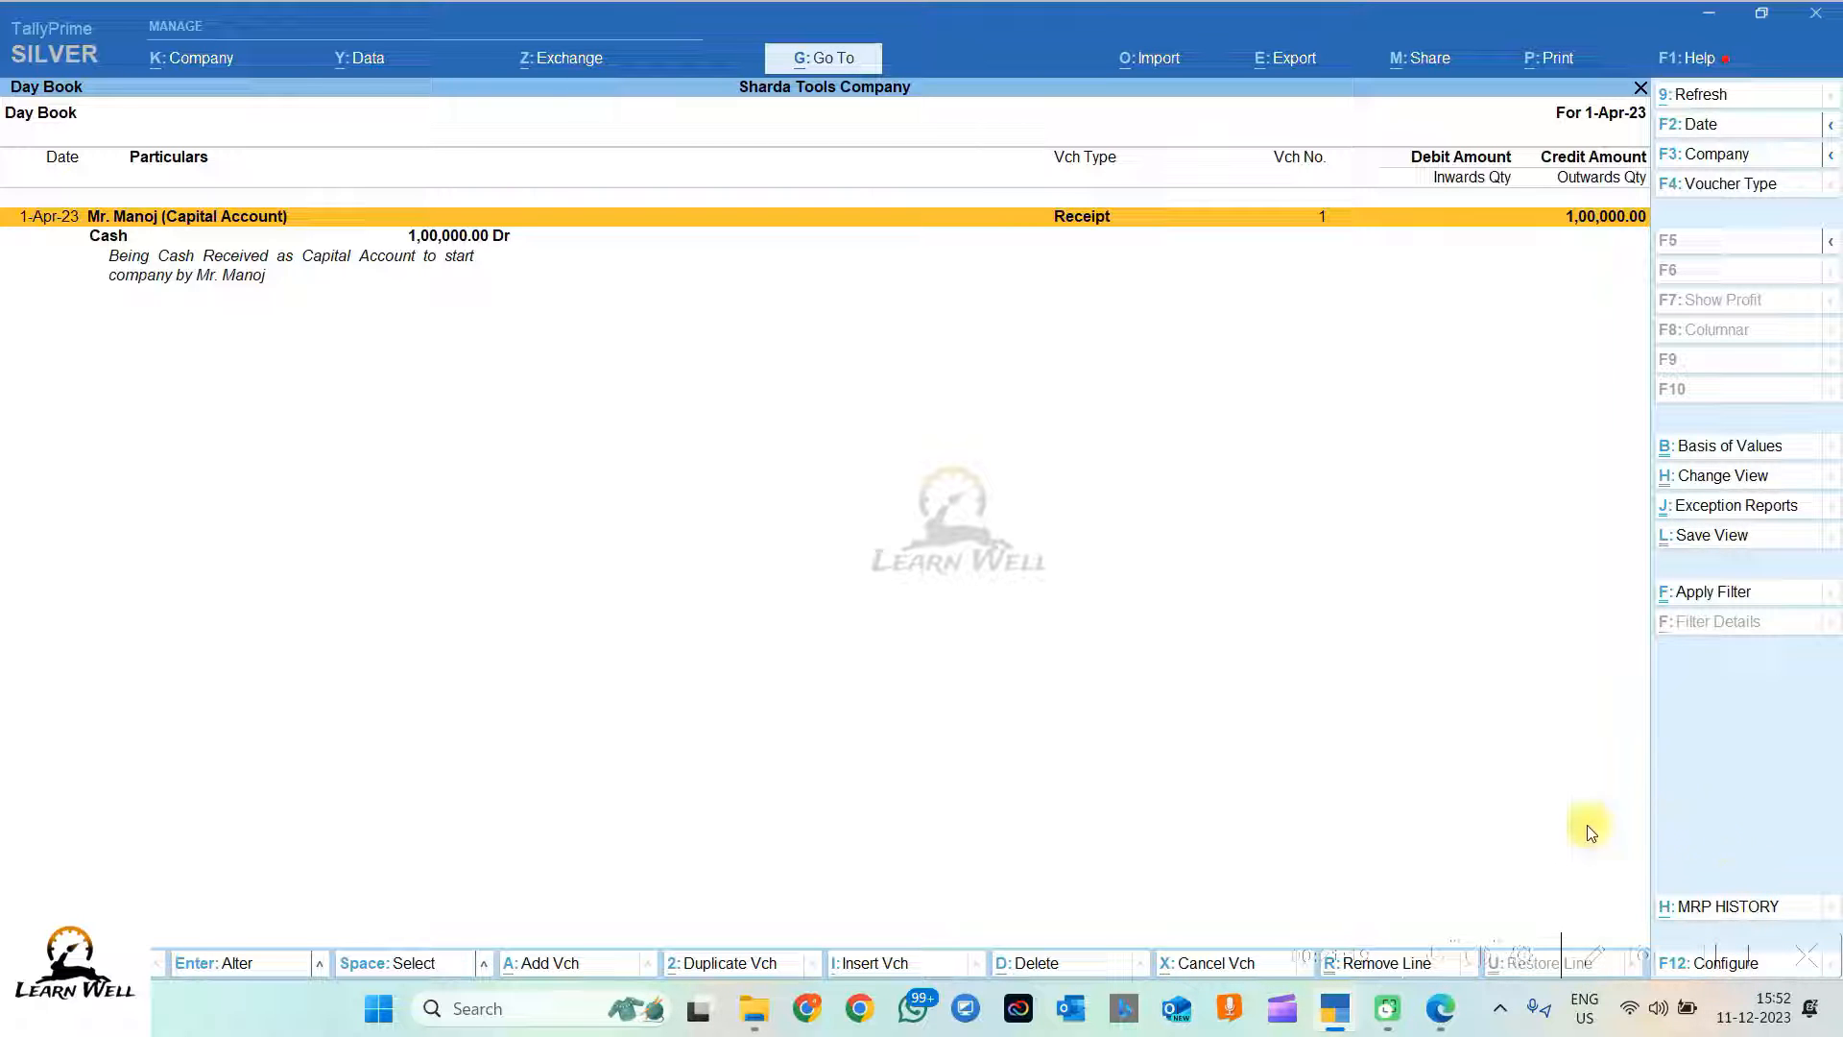
# Step: Check transaction 1's date 01/11/23 in the question PDF, then return to TallyPrime
pyautogui.hotkey('alt', 'Tab')
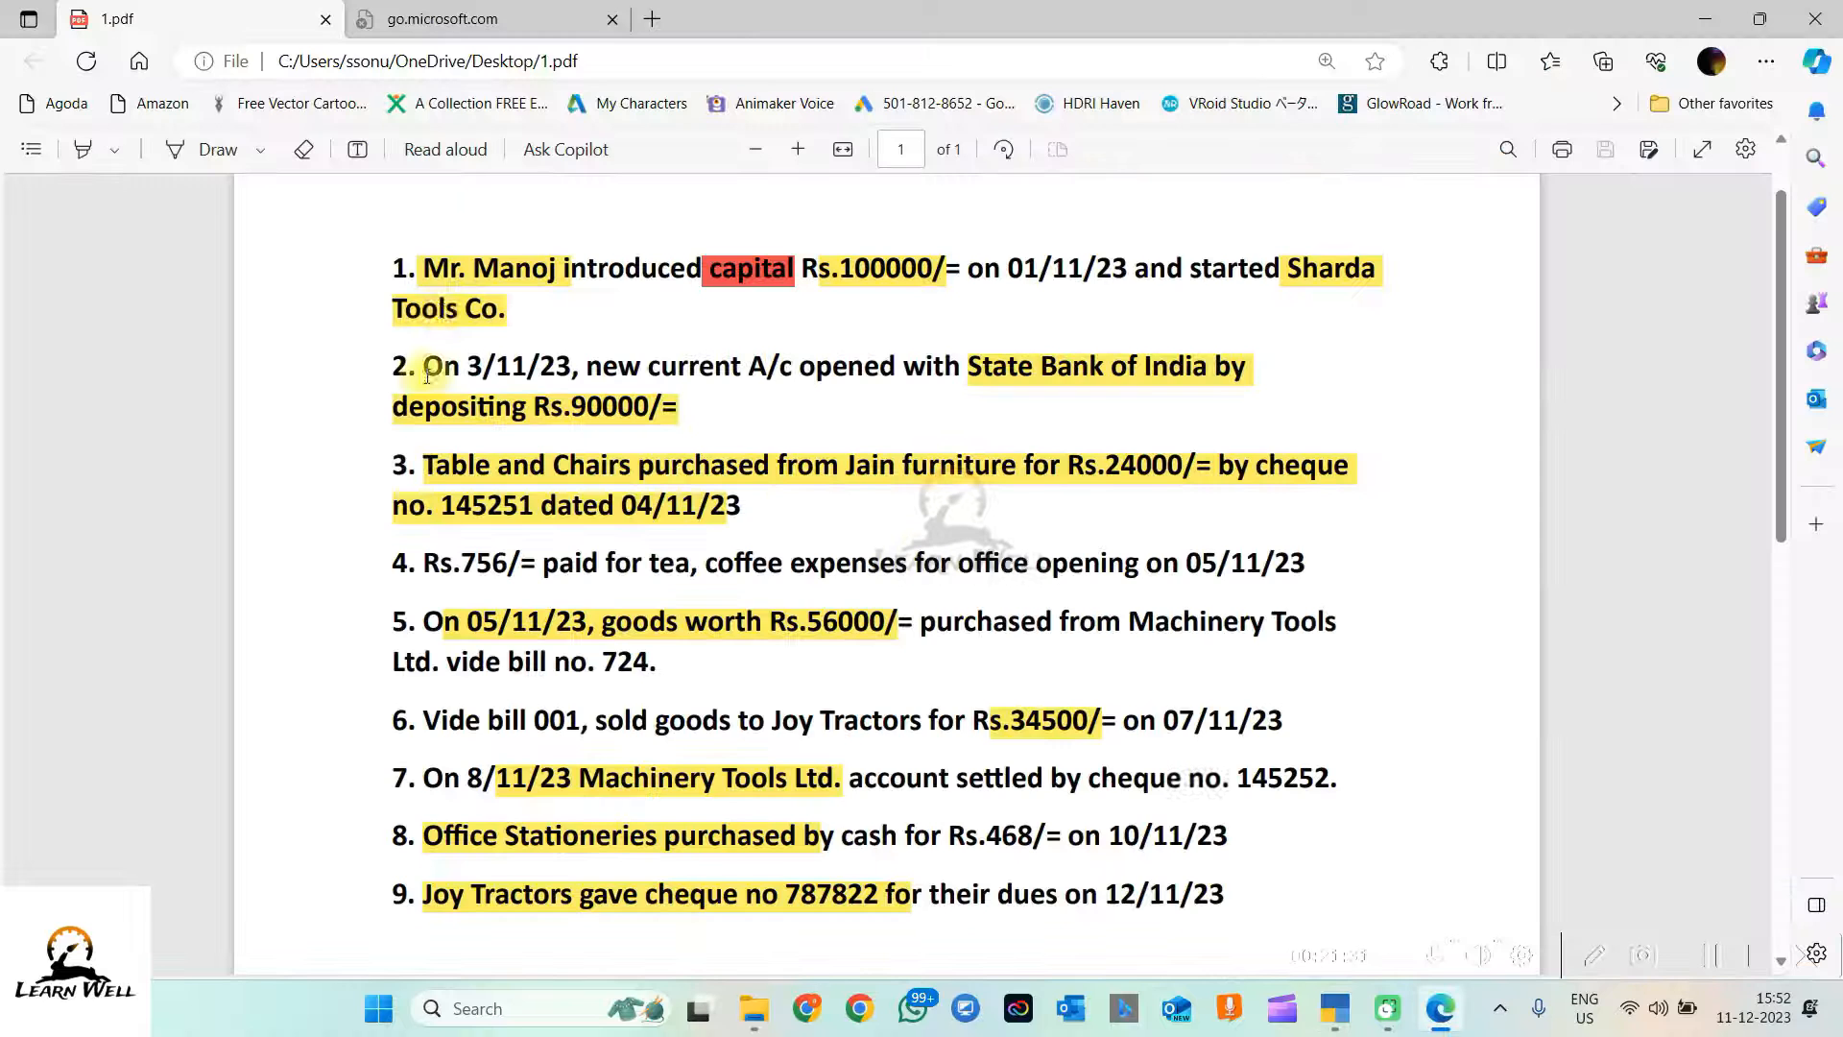
pyautogui.moveTo(531, 271); pyautogui.dragTo(423, 270)
pyautogui.click(431, 295)
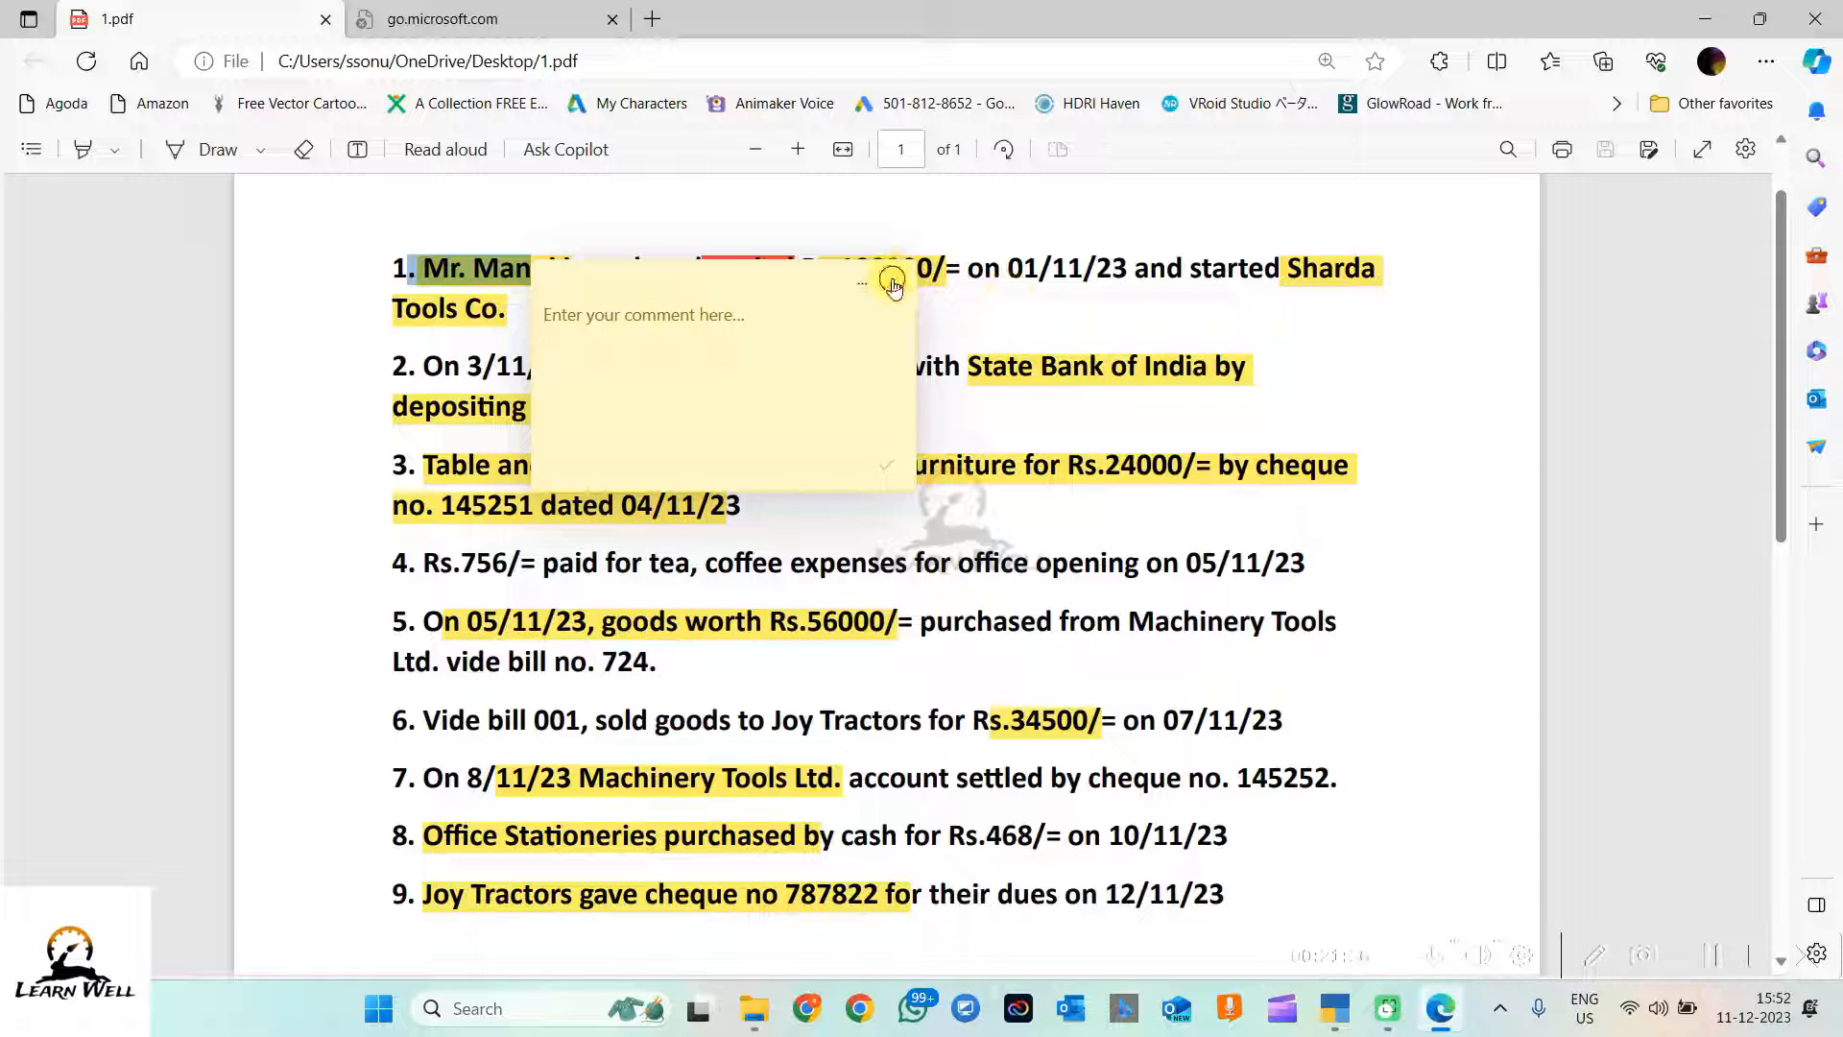
pyautogui.click(892, 282)
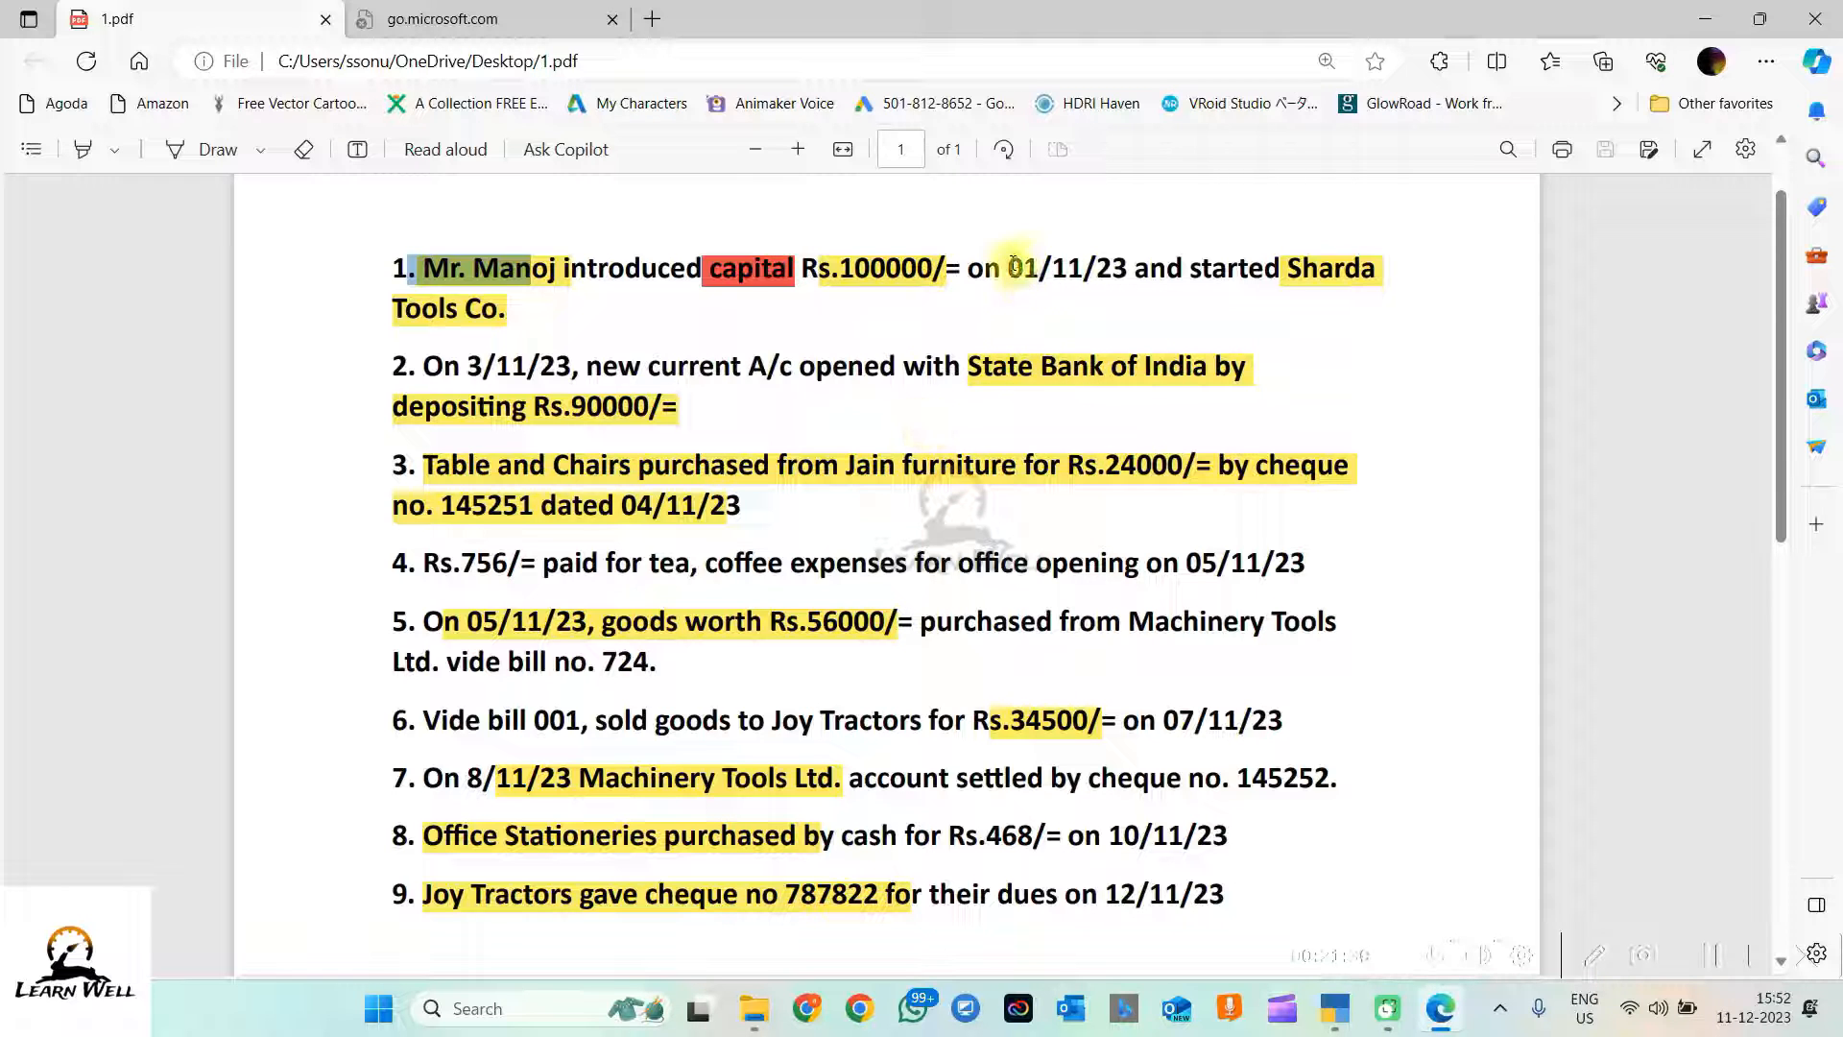
pyautogui.moveTo(1009, 269); pyautogui.dragTo(1125, 259)
pyautogui.click(1076, 288)
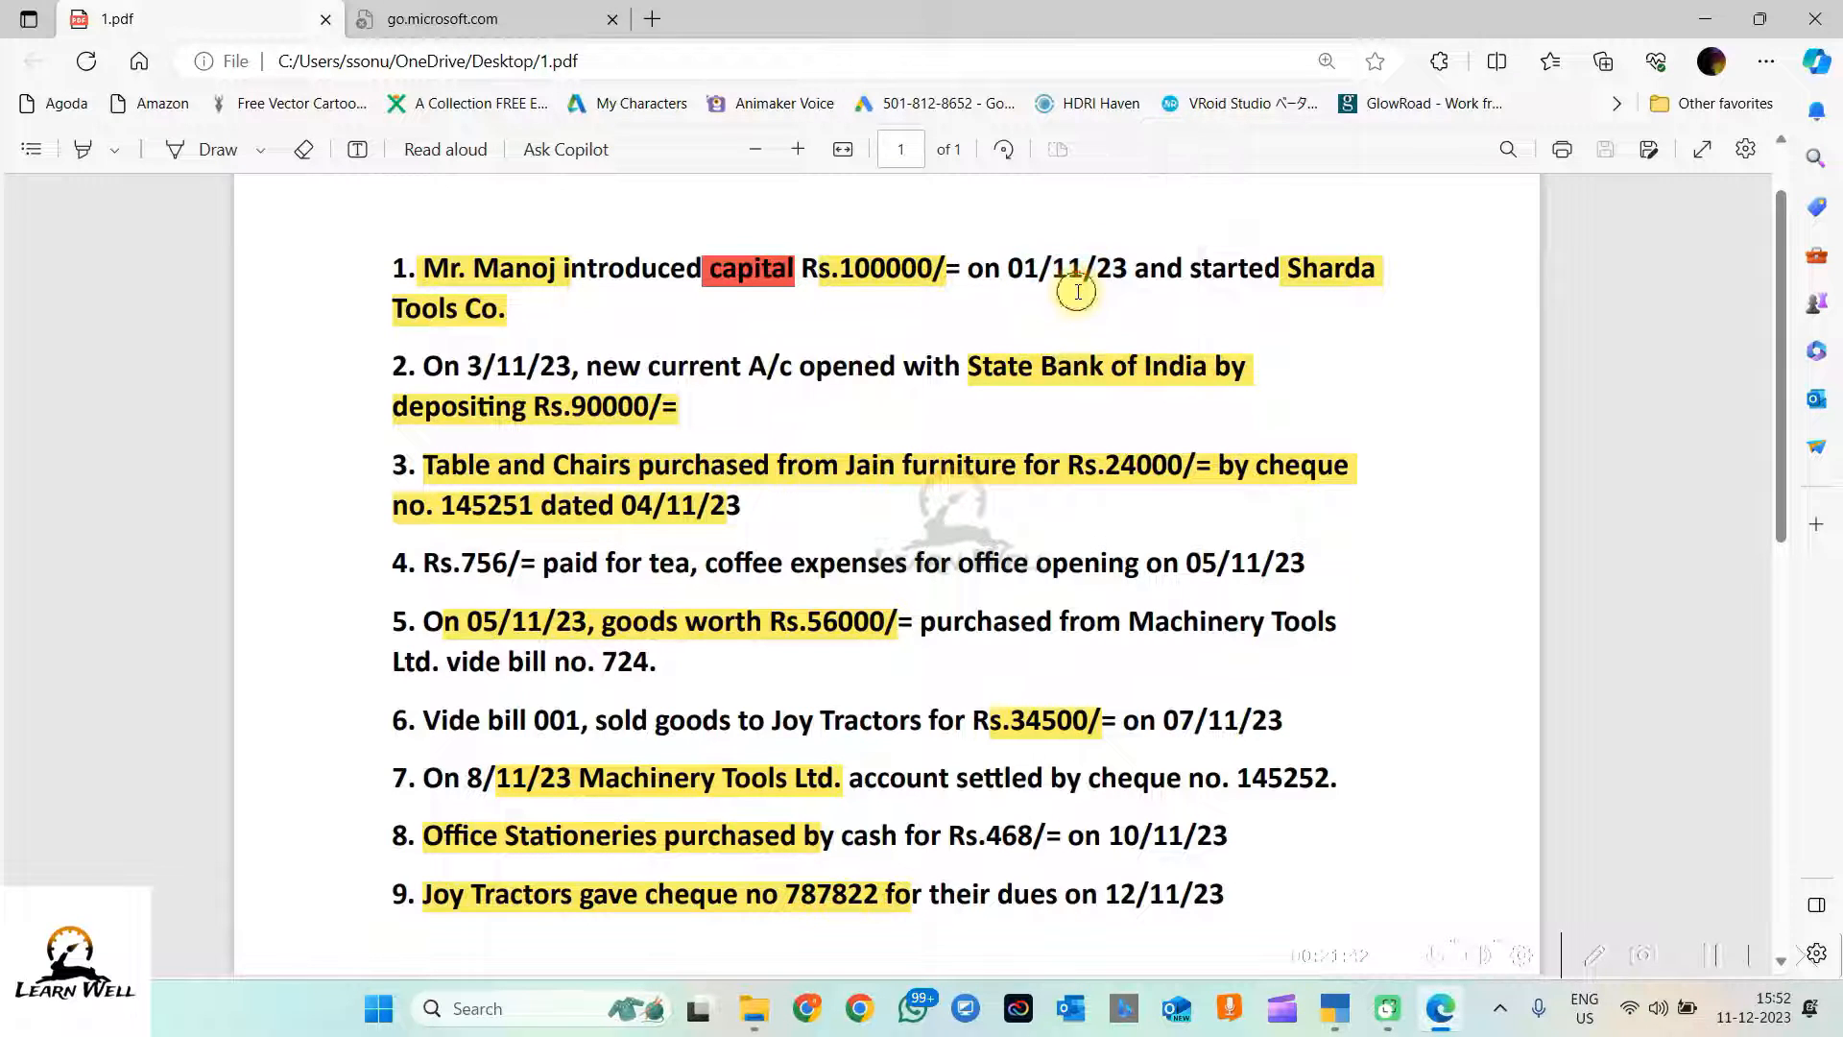
pyautogui.click(1335, 1008)
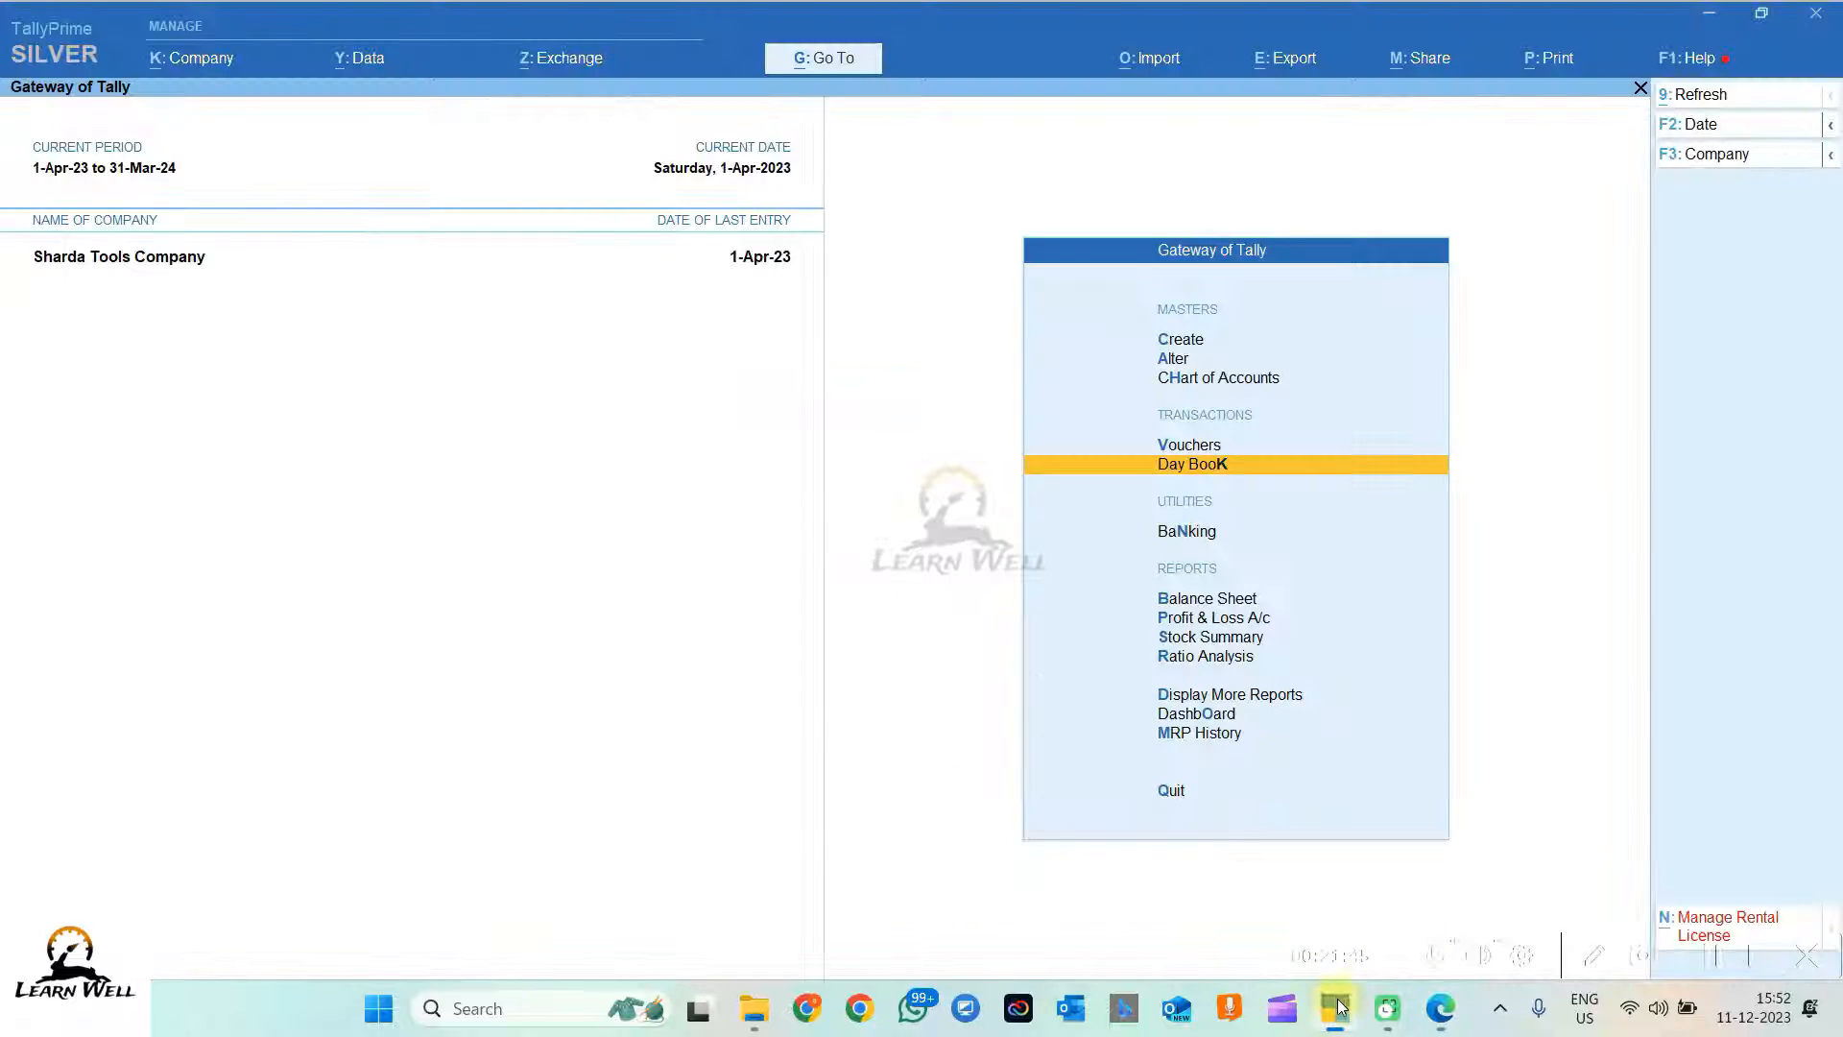
# Step: Open Receipt voucher No. 1 from the Day Book and change its date to 1-Nov-23
pyautogui.press('Return')
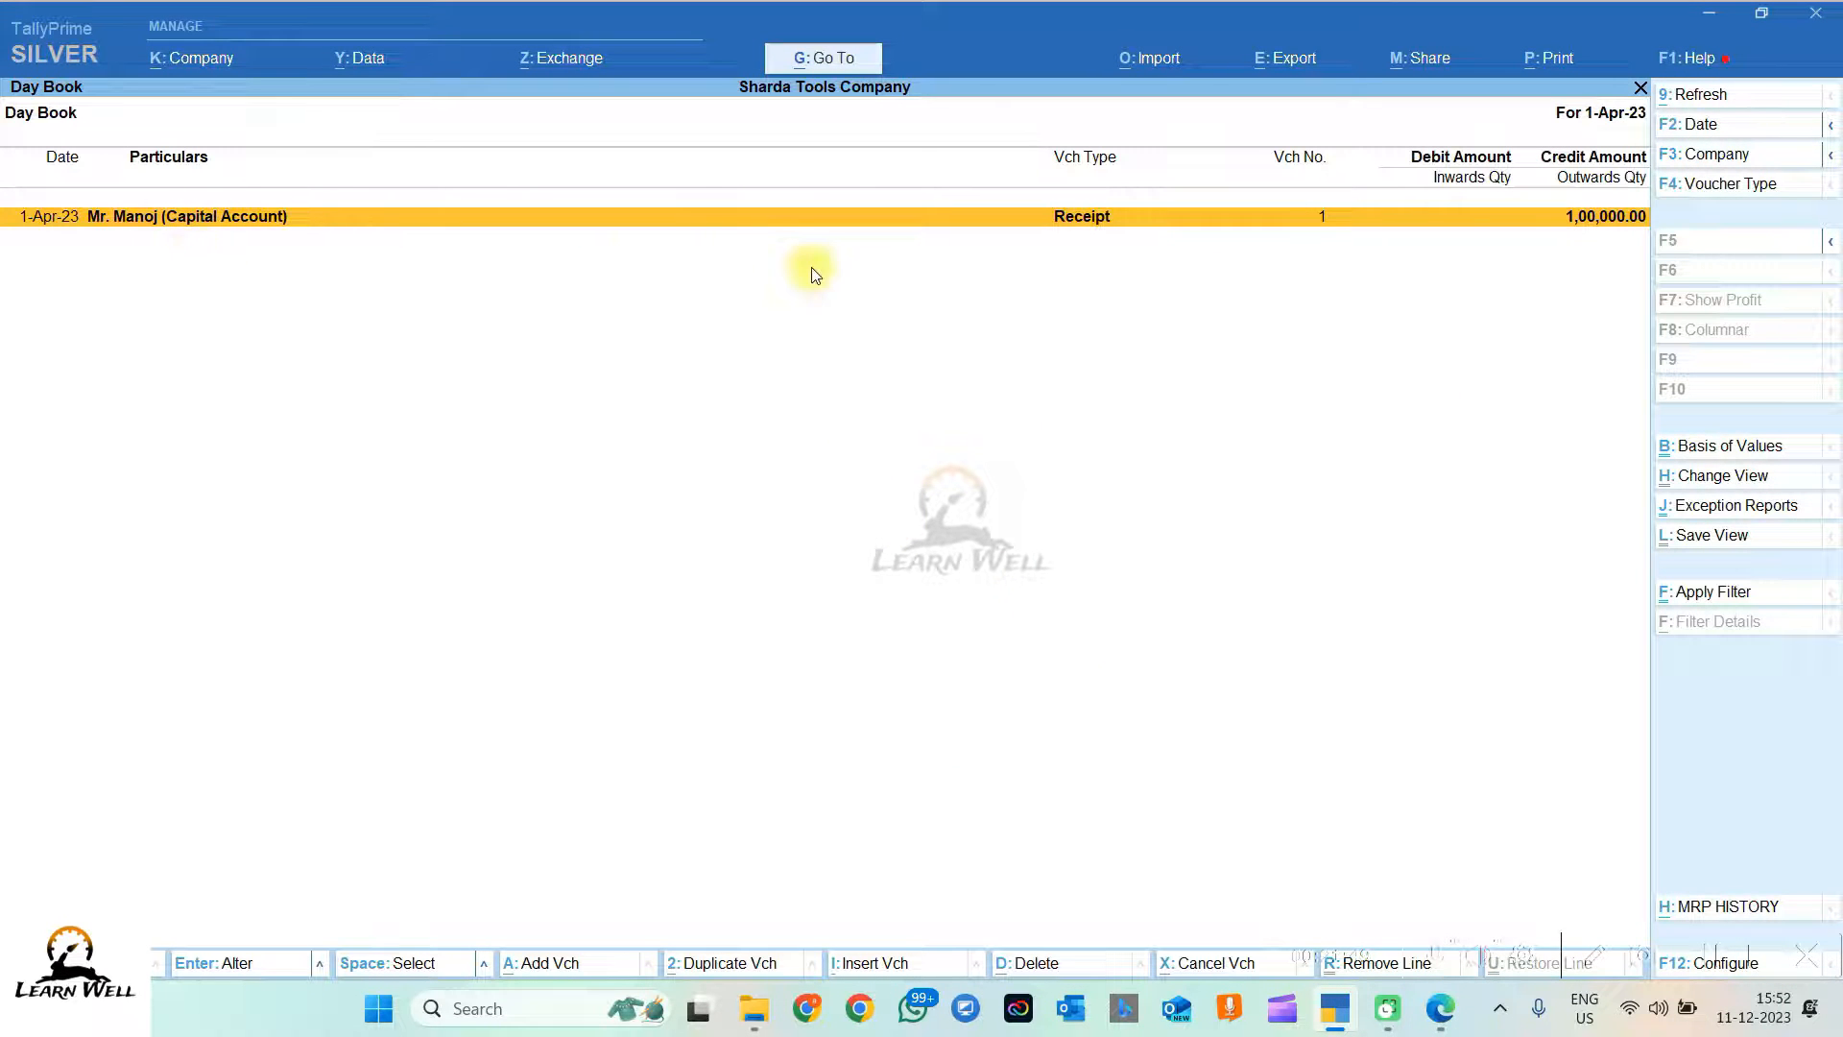
pyautogui.press('Return')
pyautogui.click(1704, 129)
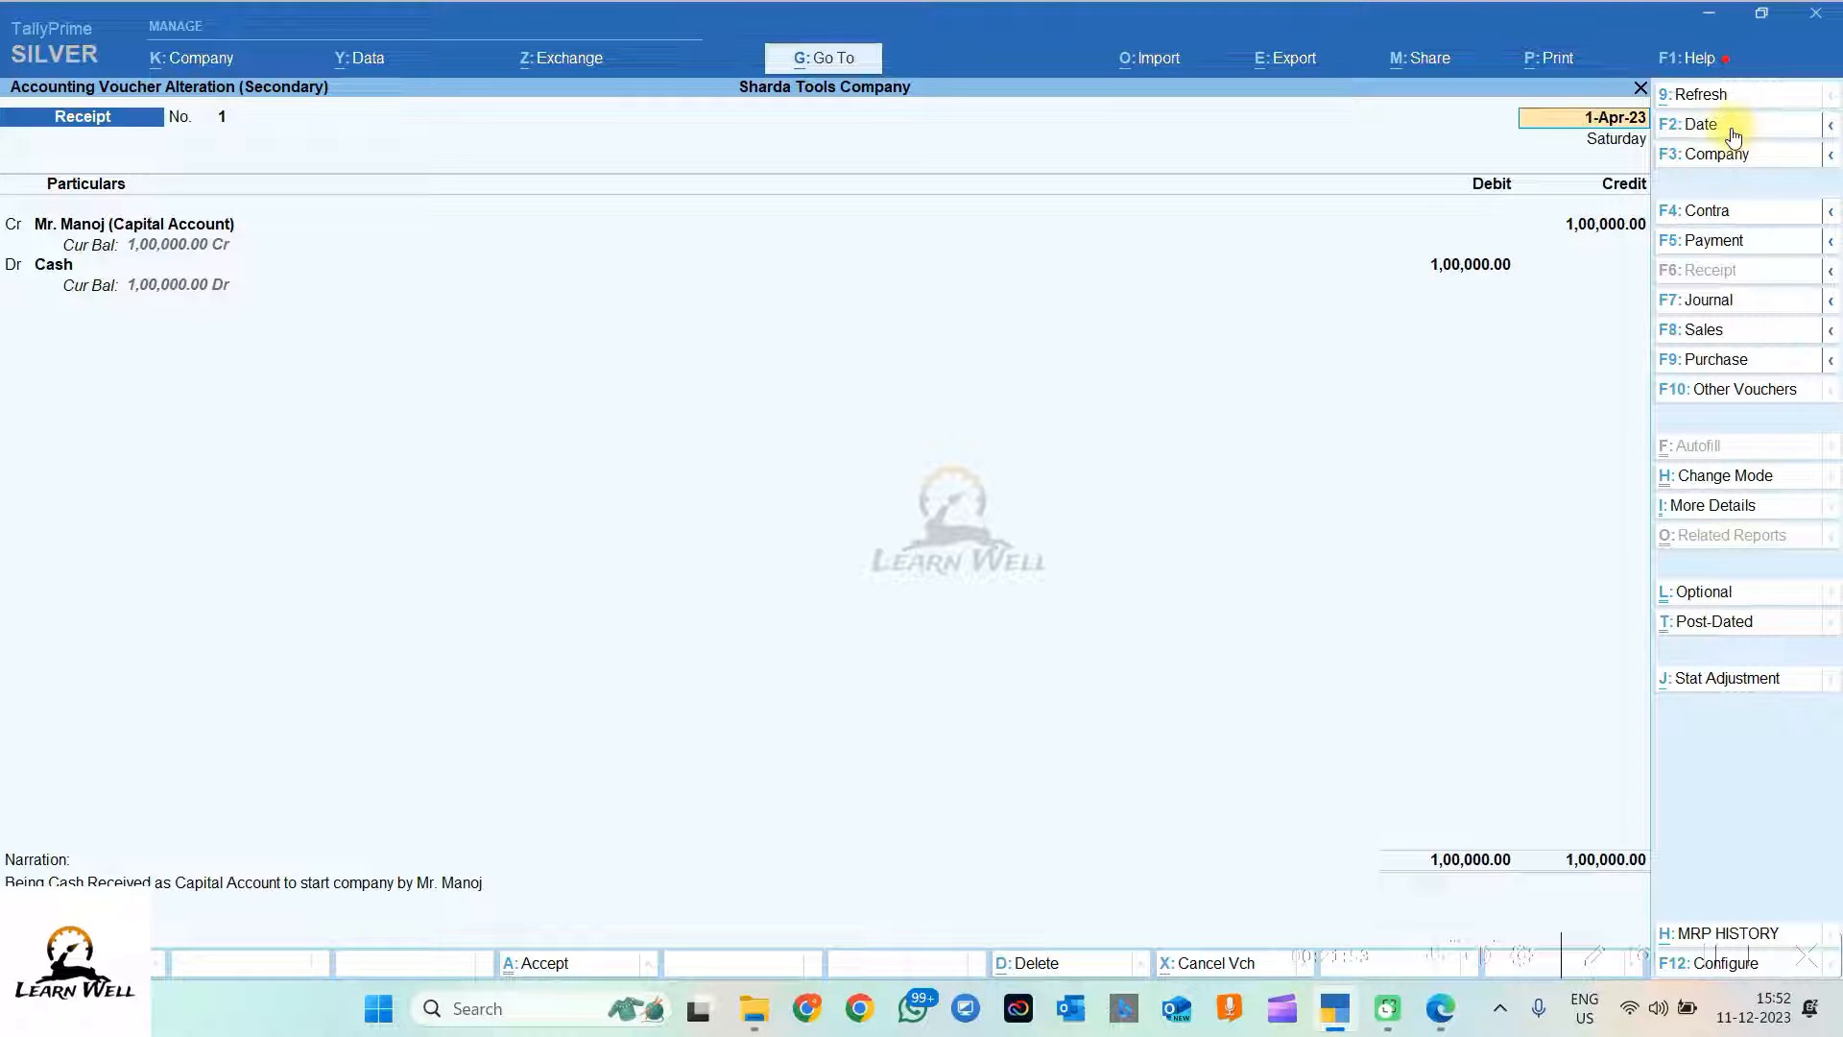
pyautogui.click(1734, 134)
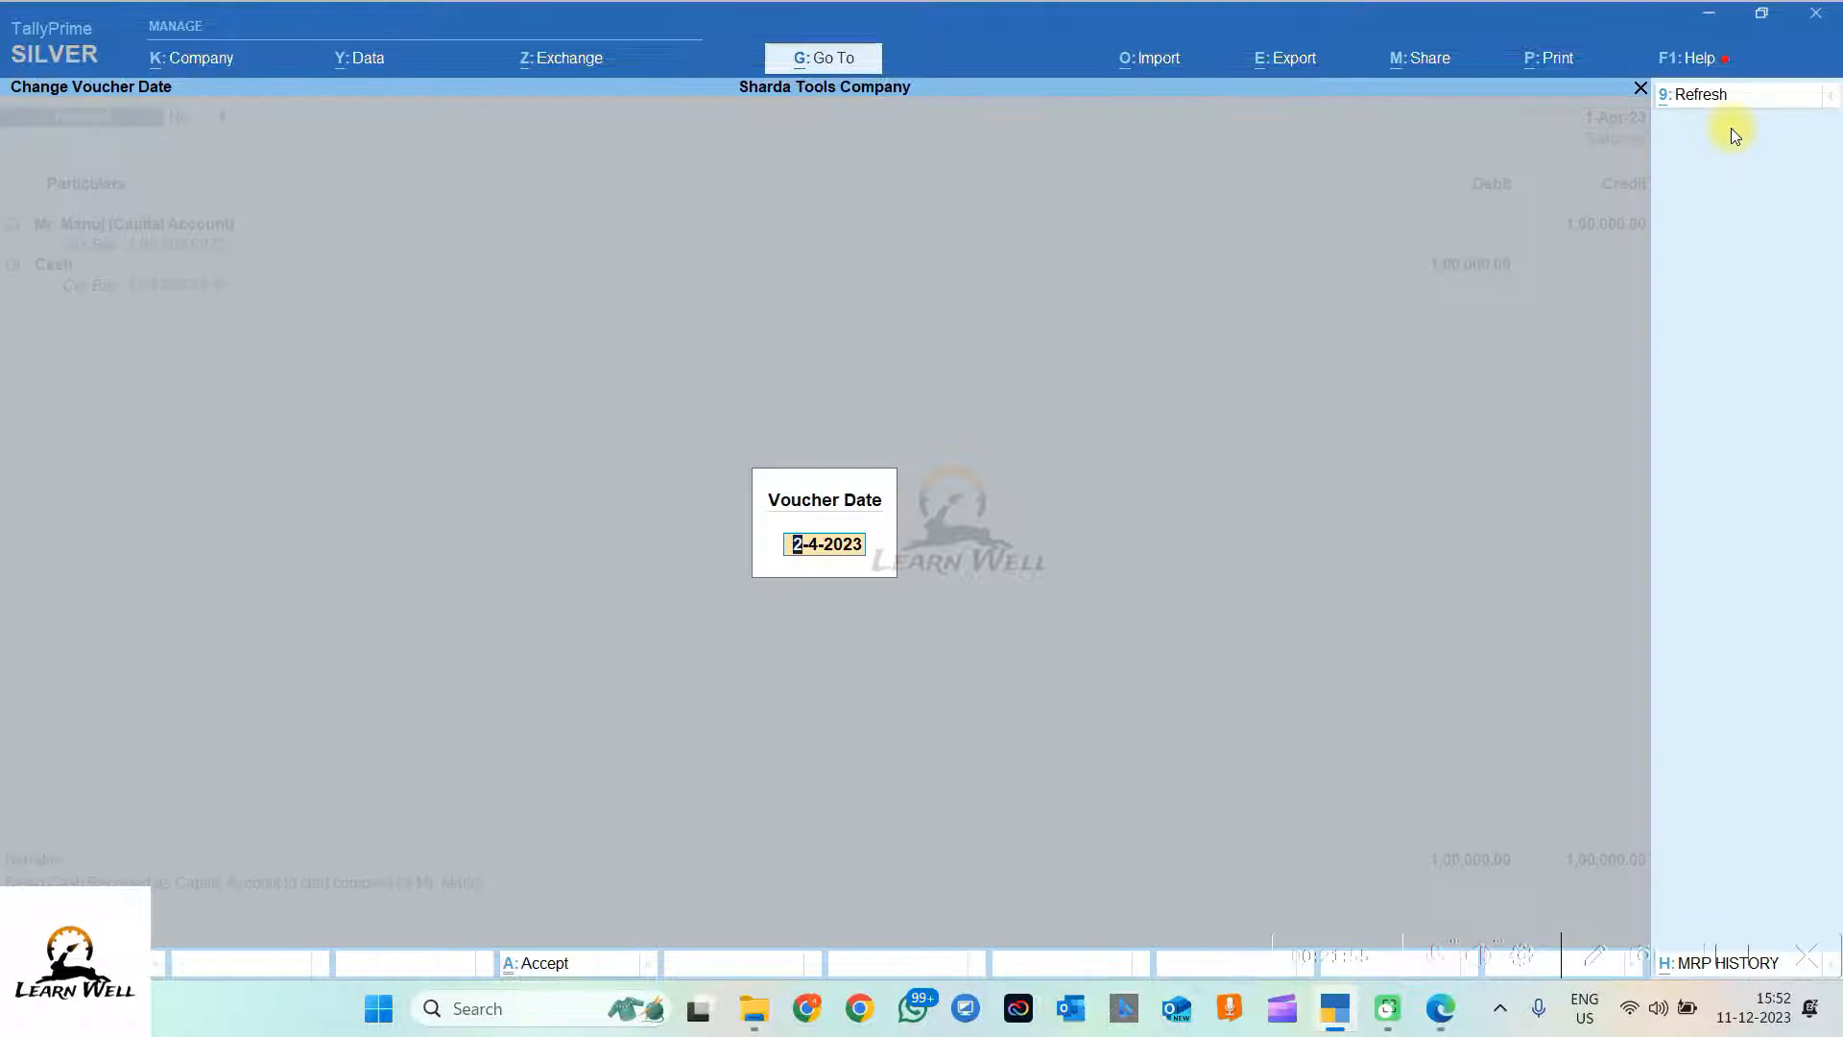
pyautogui.write('1.11')
pyautogui.press('Return')
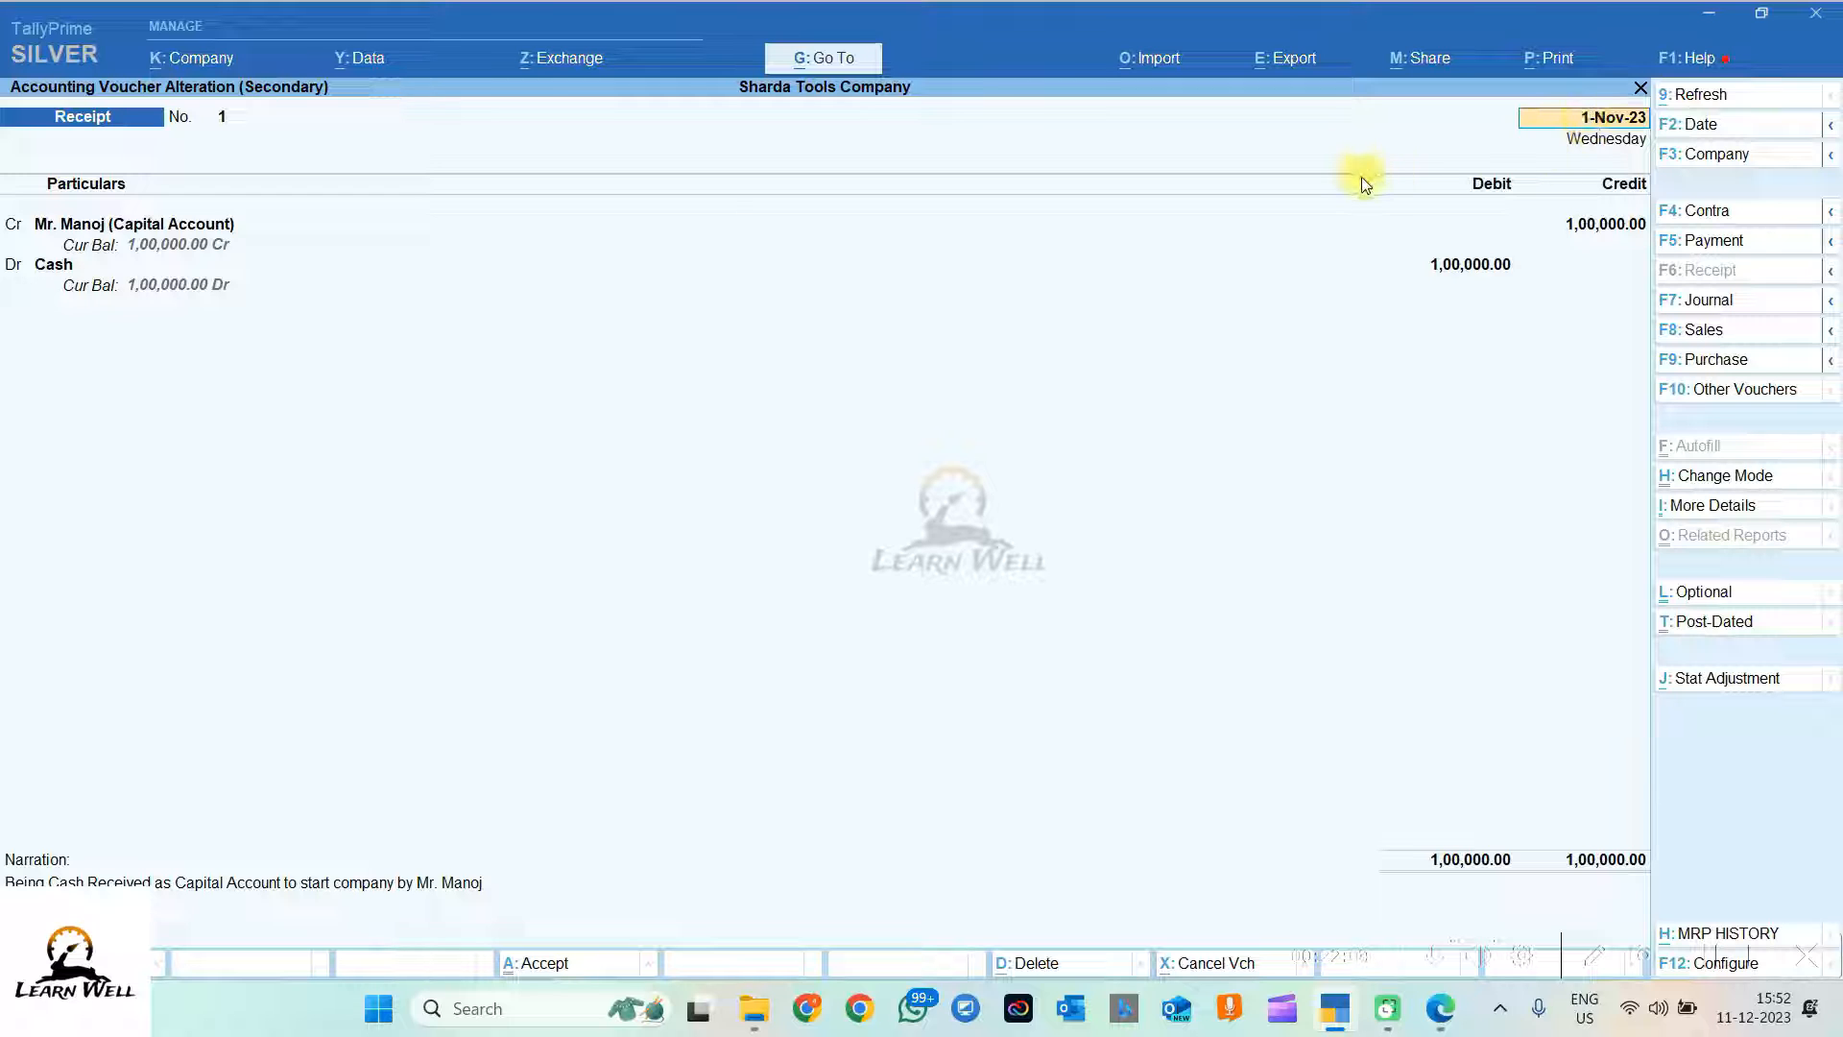
# Step: Save the redated voucher, reopen the 1-Nov-23 Day Book, then switch to the PDF
pyautogui.press('Return')
pyautogui.press('Return')
pyautogui.press('Return')
pyautogui.press('Return')
pyautogui.press('Return')
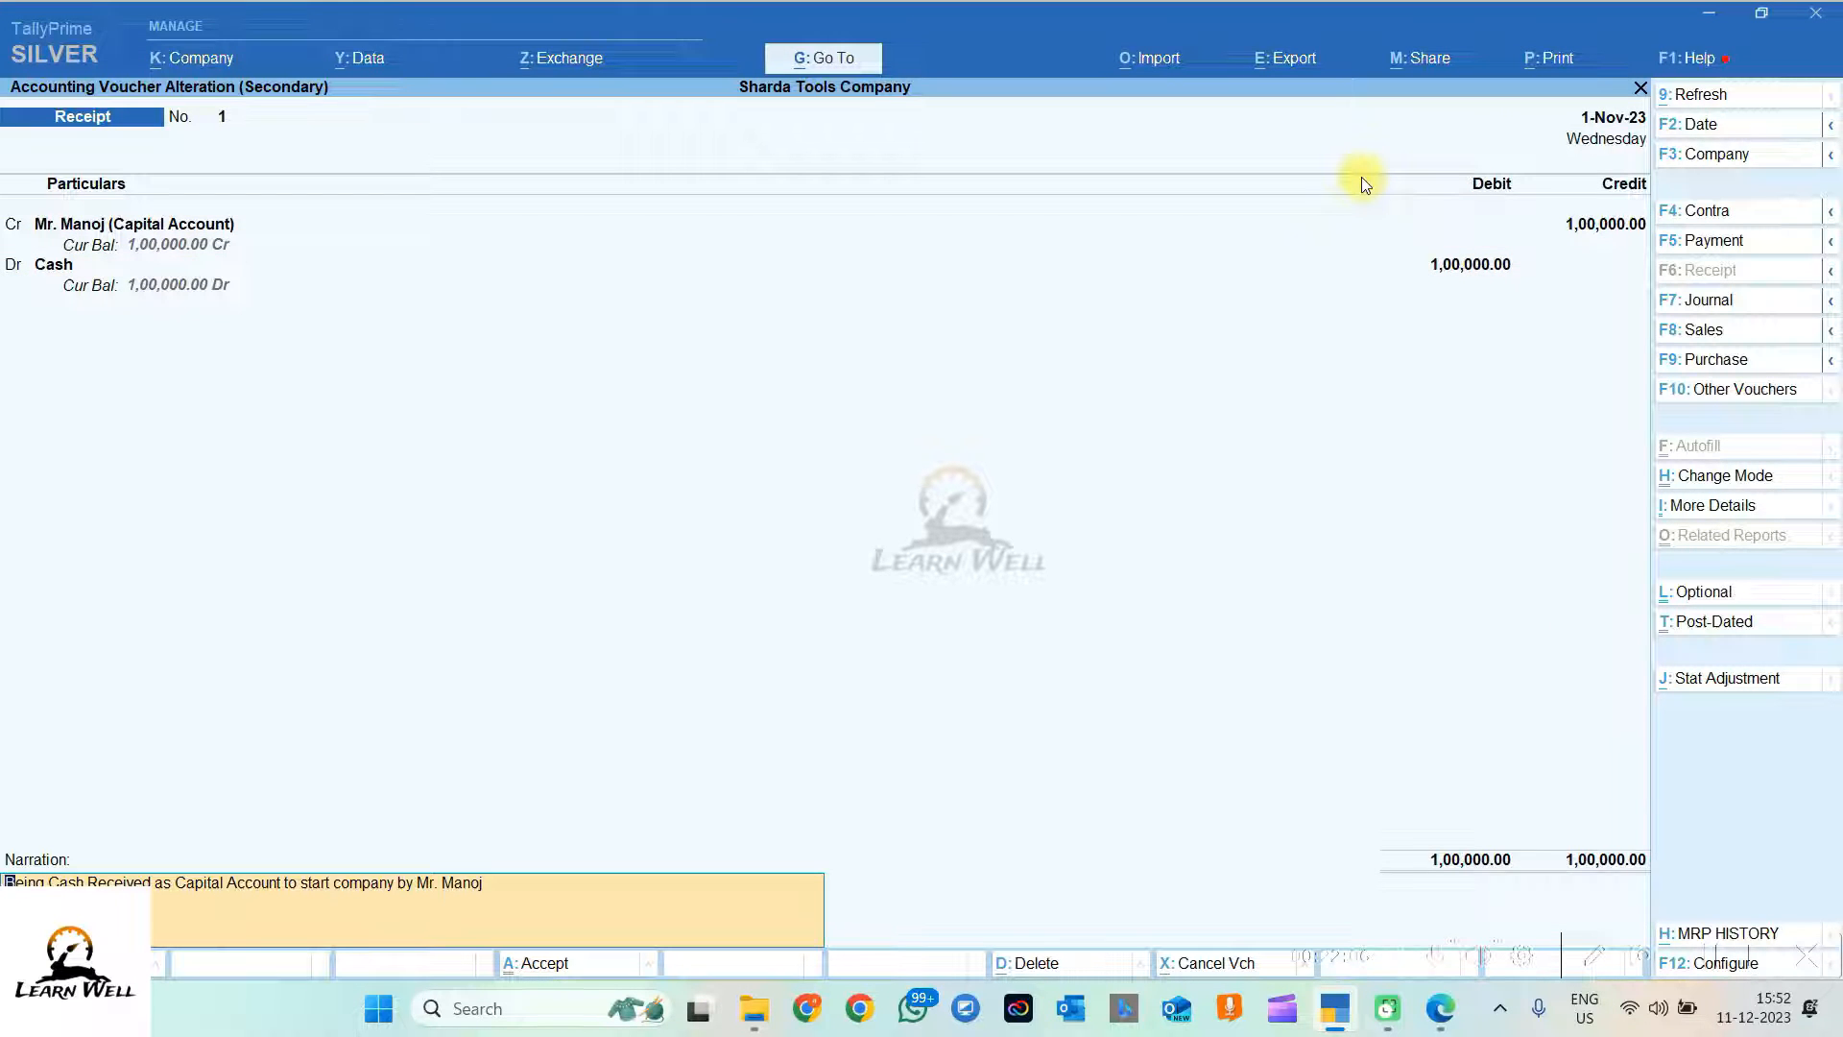
pyautogui.press('ctrl')
pyautogui.hotkey('ctrl', 'a')
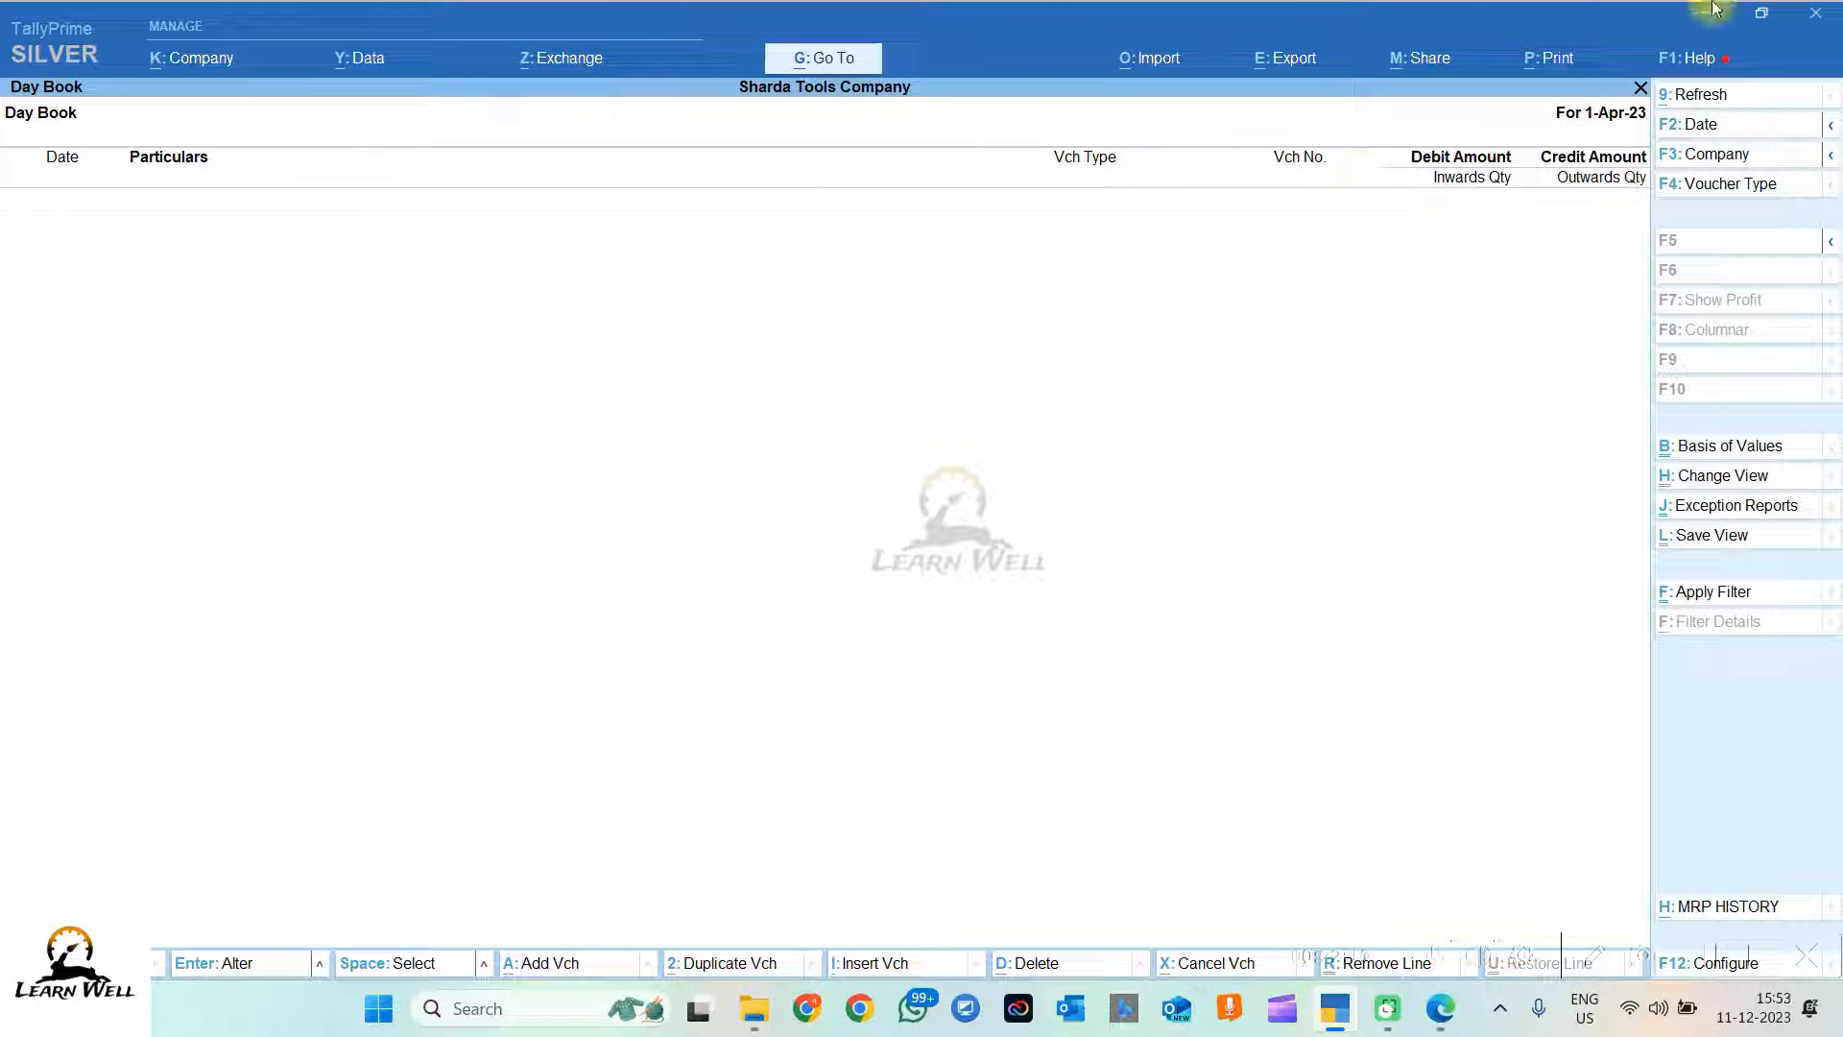
pyautogui.press('Escape')
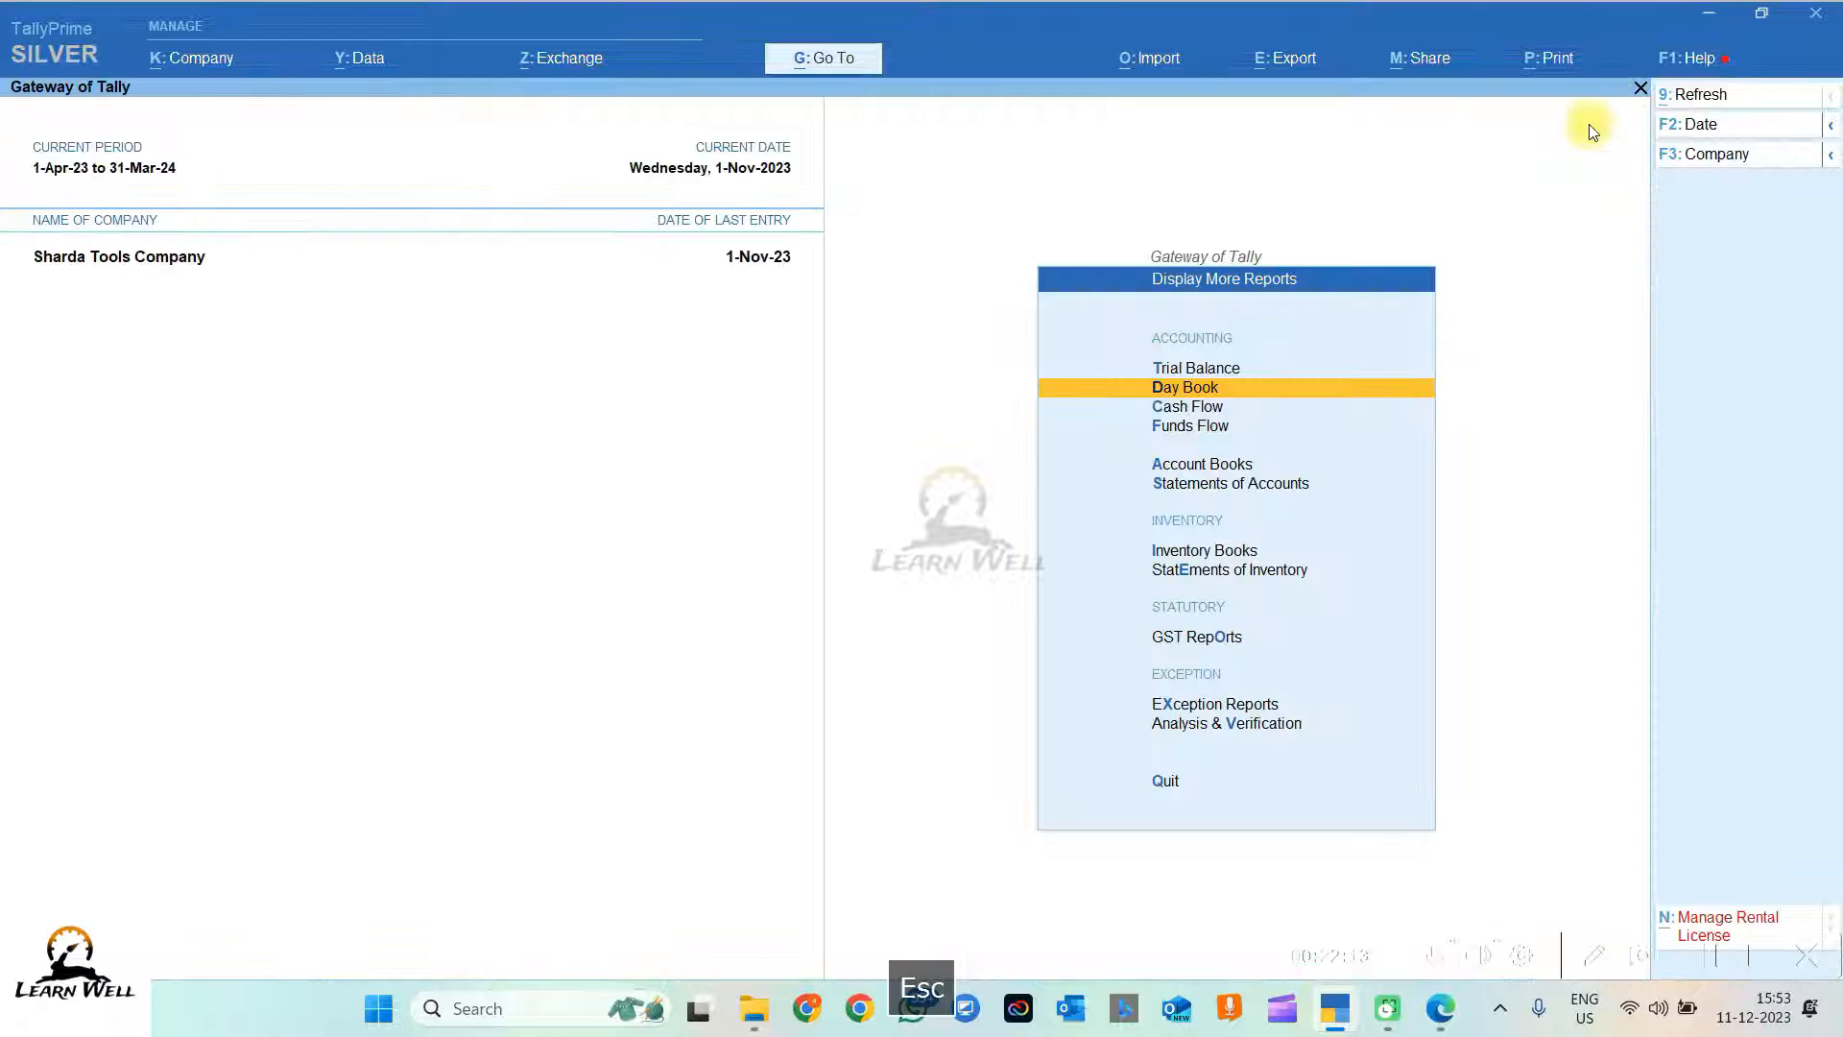
pyautogui.press('Return')
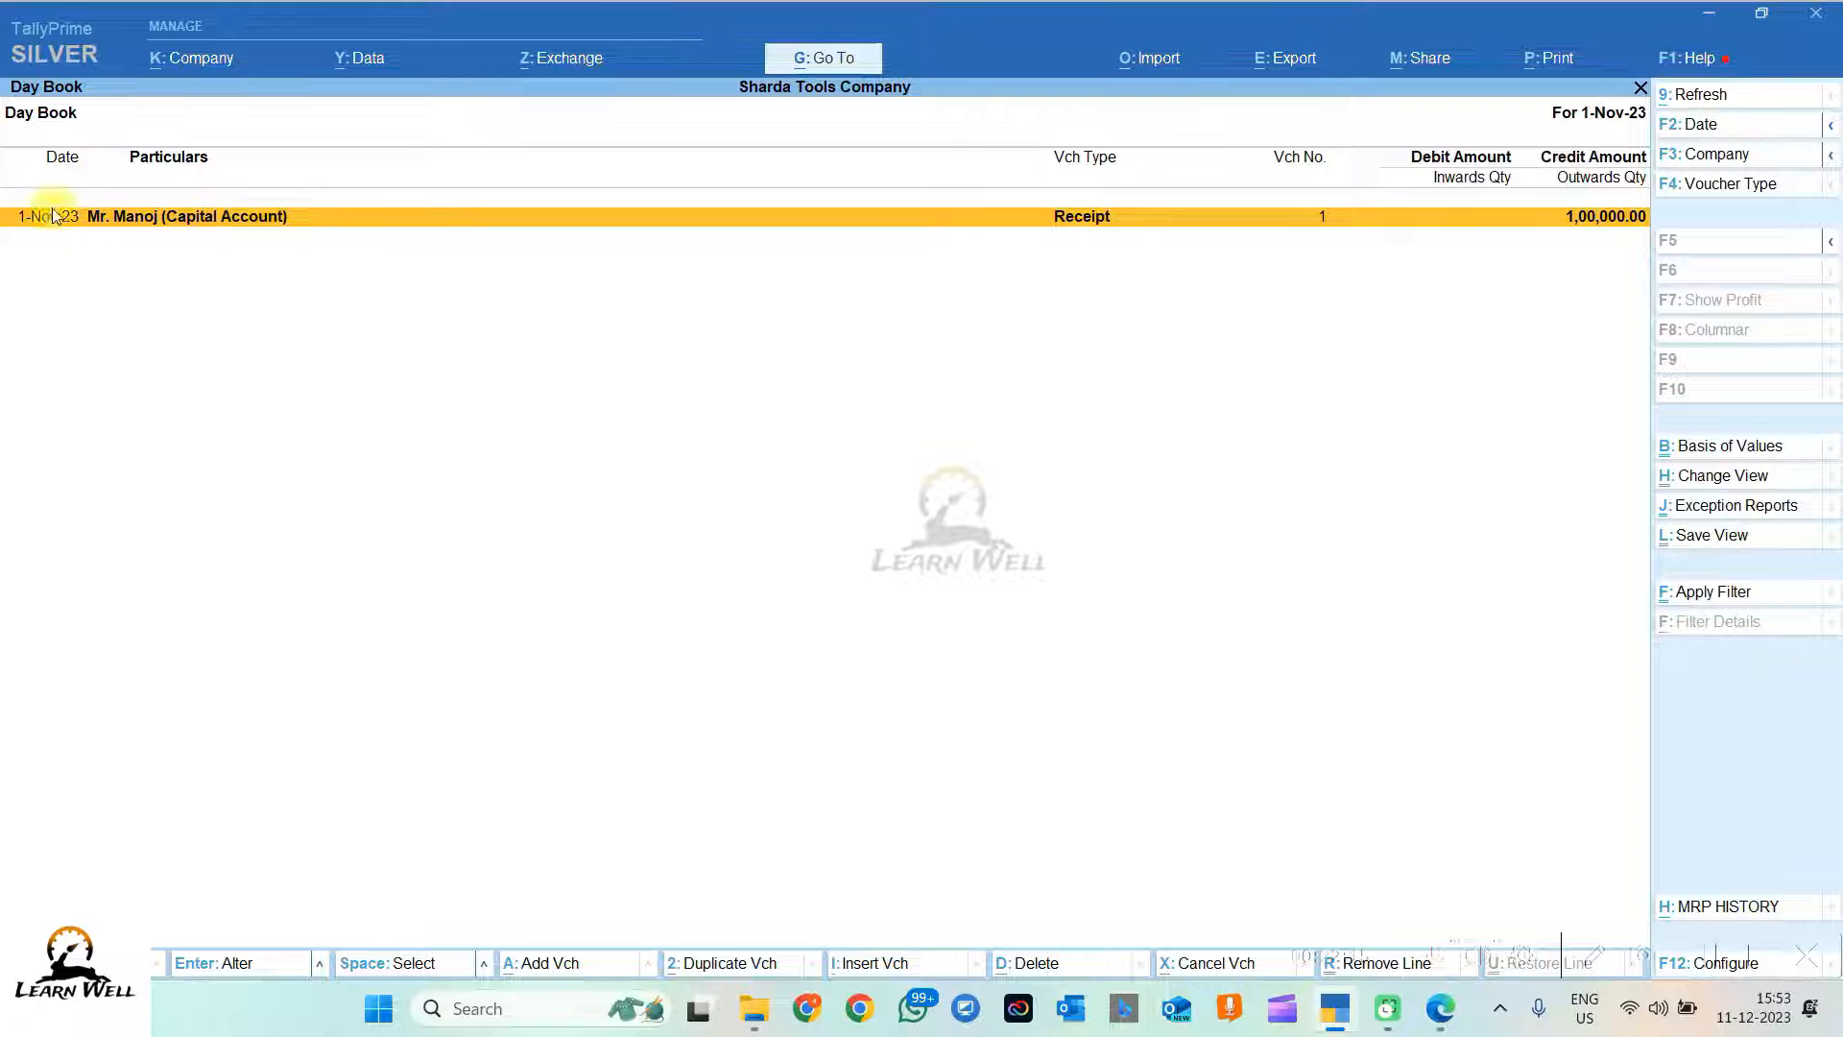
pyautogui.hotkey('alt', 'Tab')
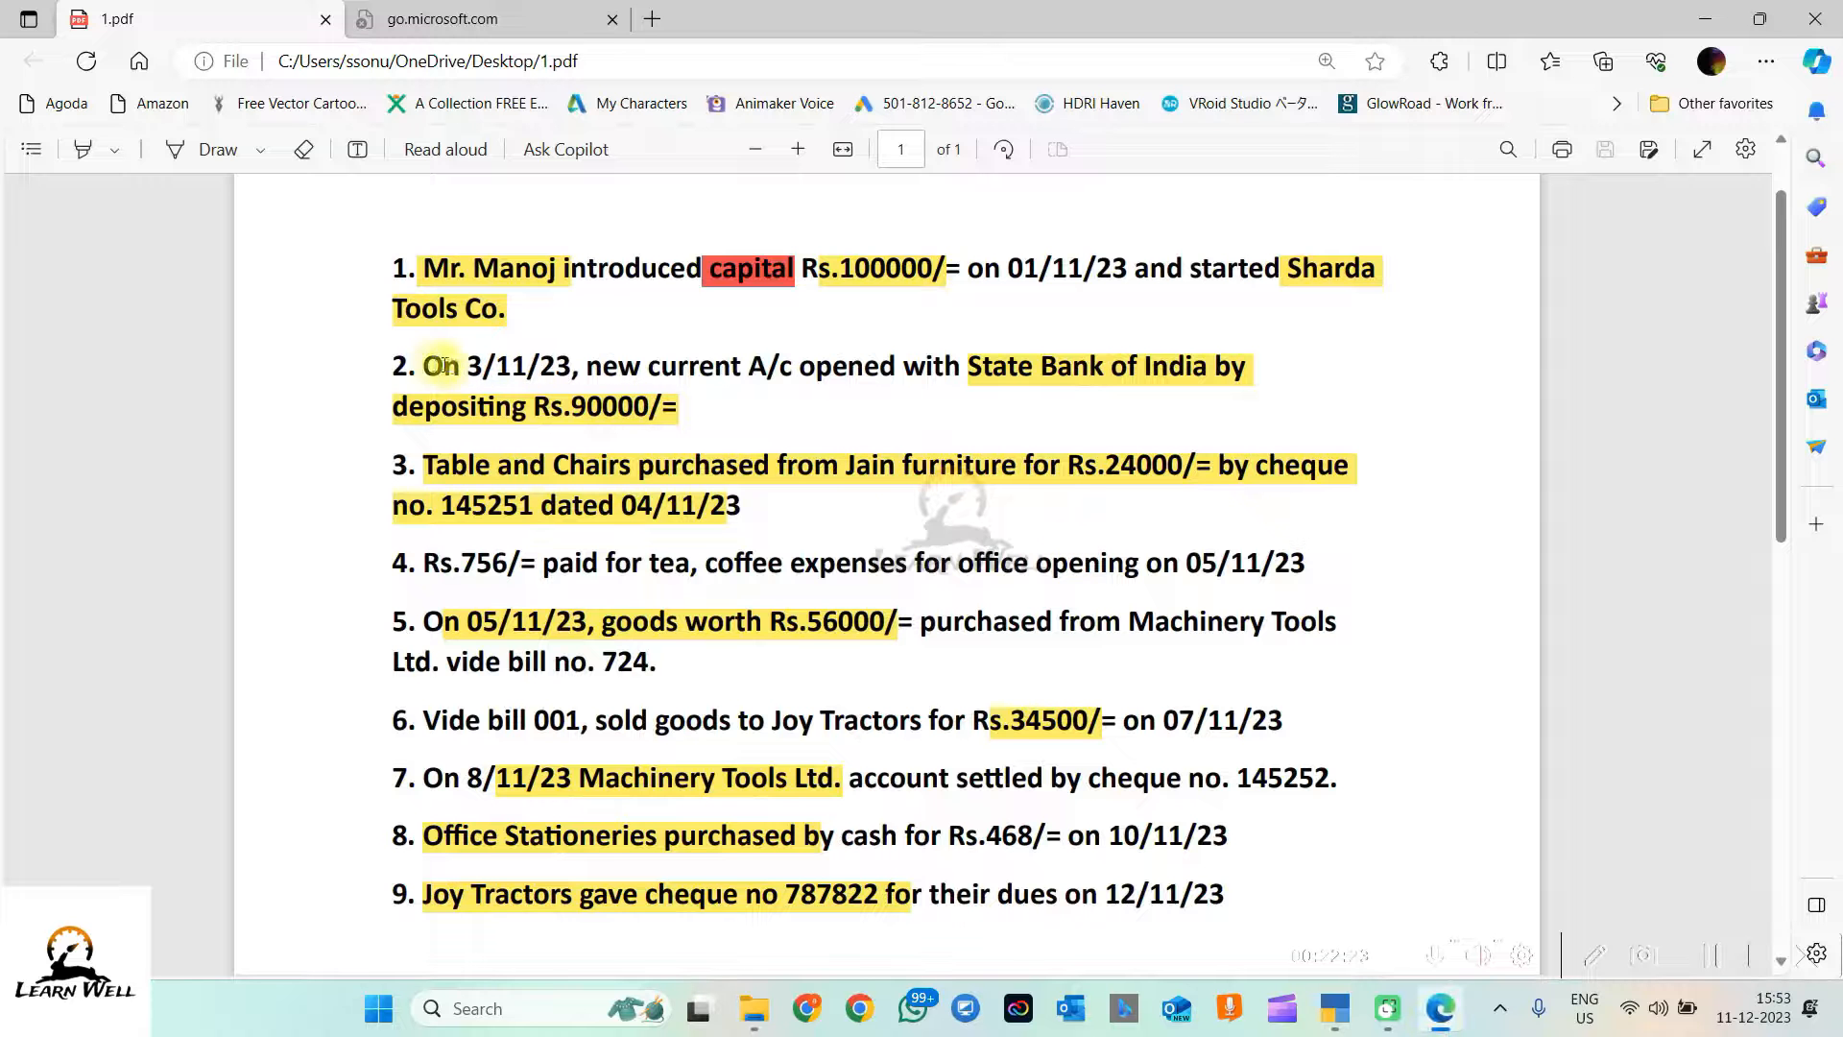
# Step: Read transaction 2 about the State Bank of India account, then return to TallyPrime
pyautogui.moveTo(424, 367); pyautogui.dragTo(754, 419)
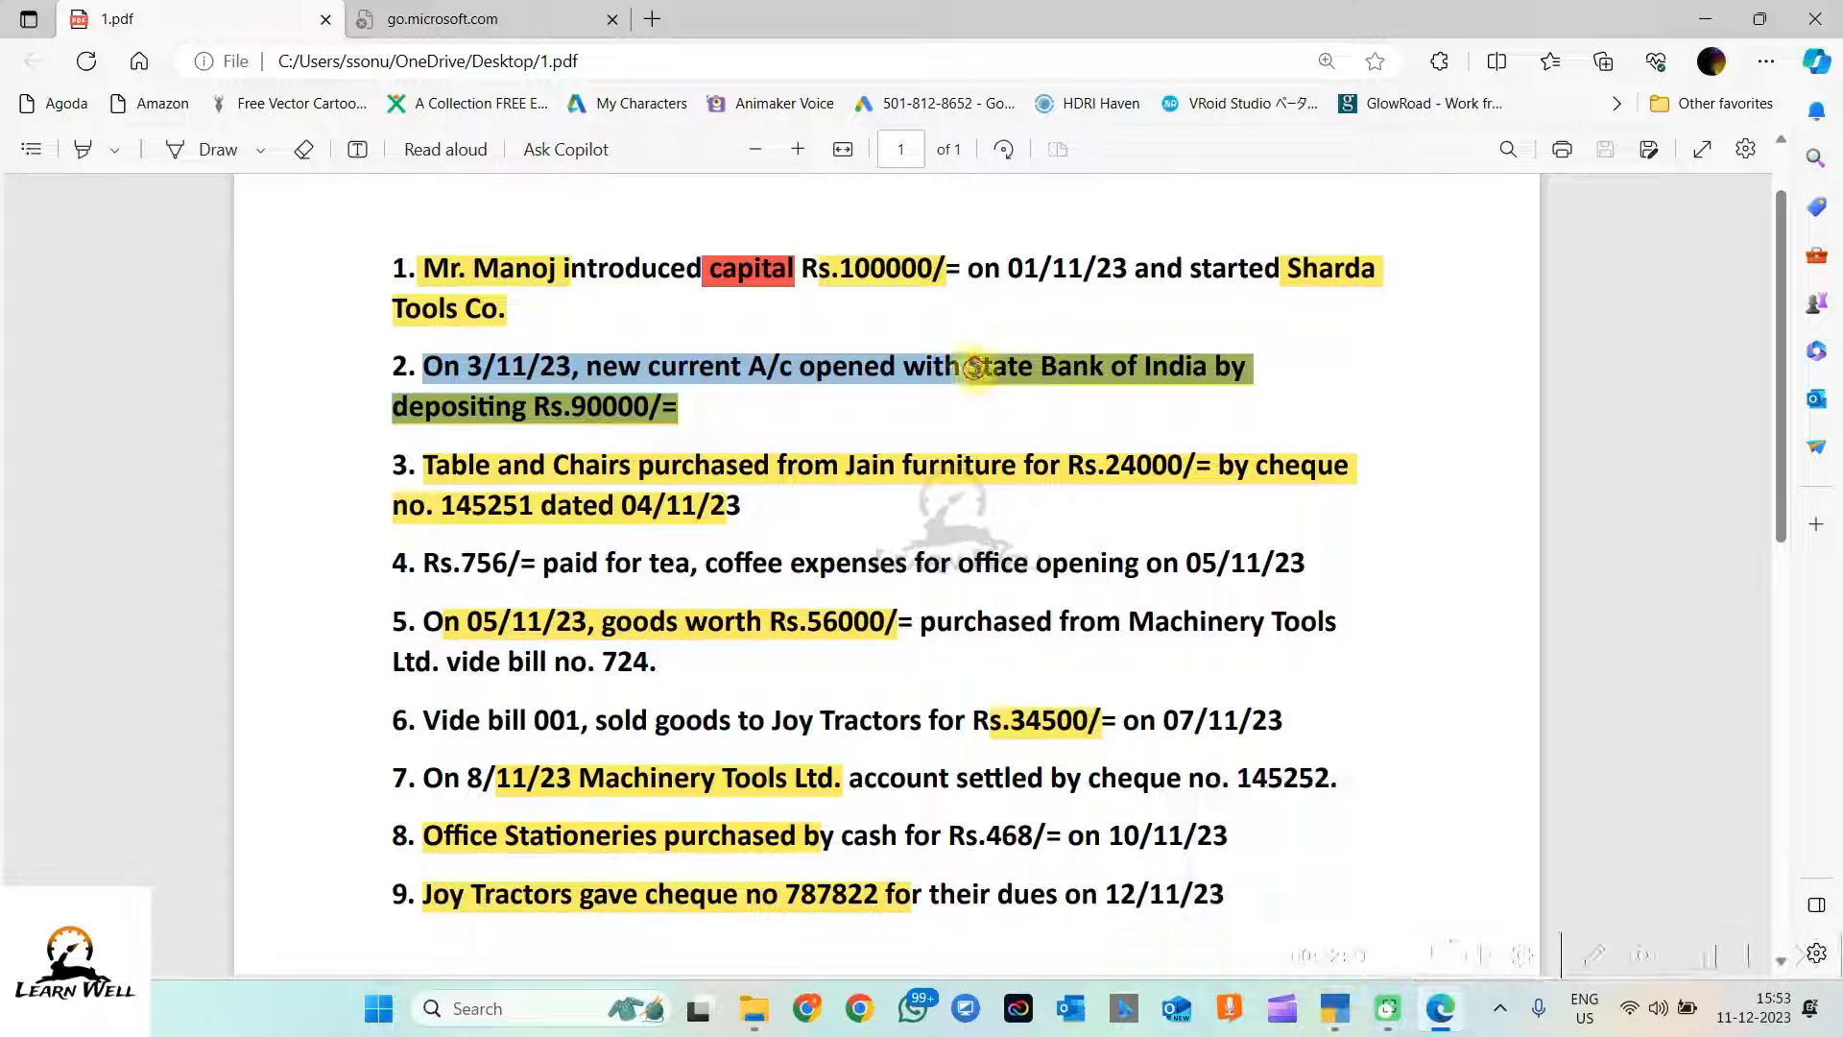
pyautogui.click(974, 368)
pyautogui.moveTo(970, 367); pyautogui.dragTo(1248, 379)
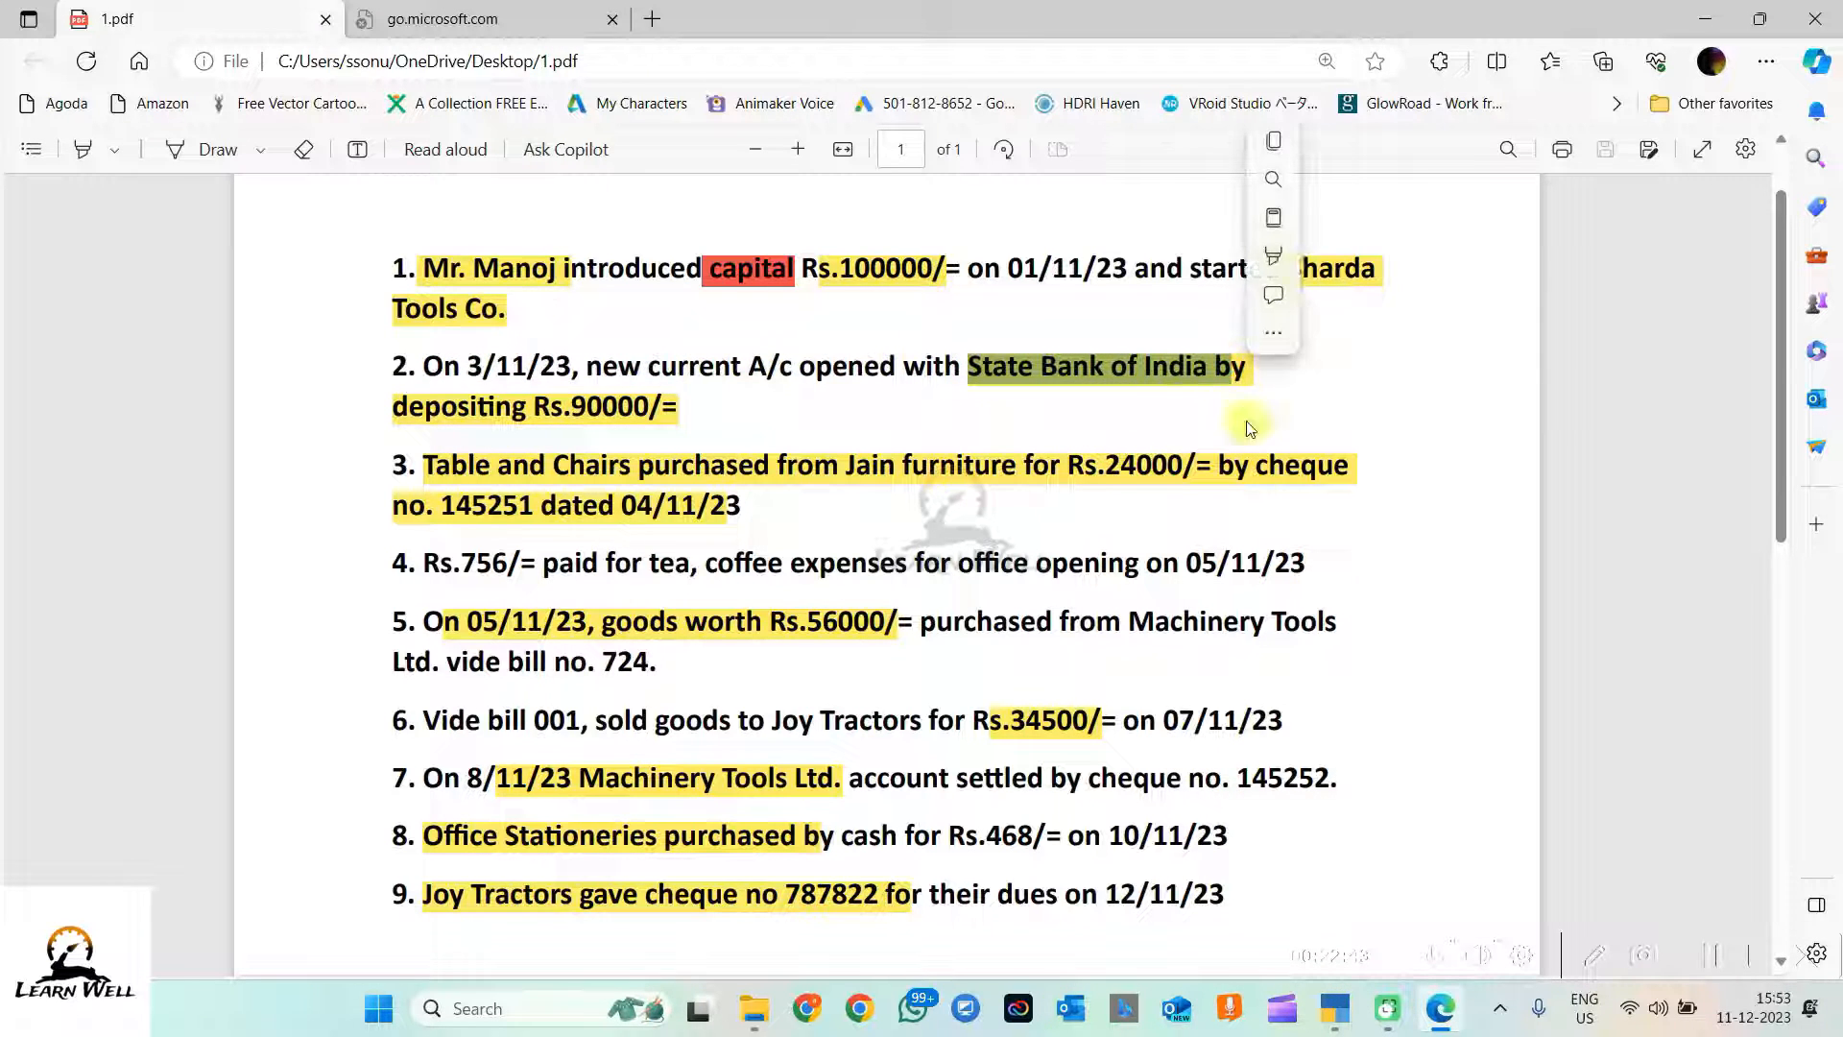
pyautogui.click(1335, 1009)
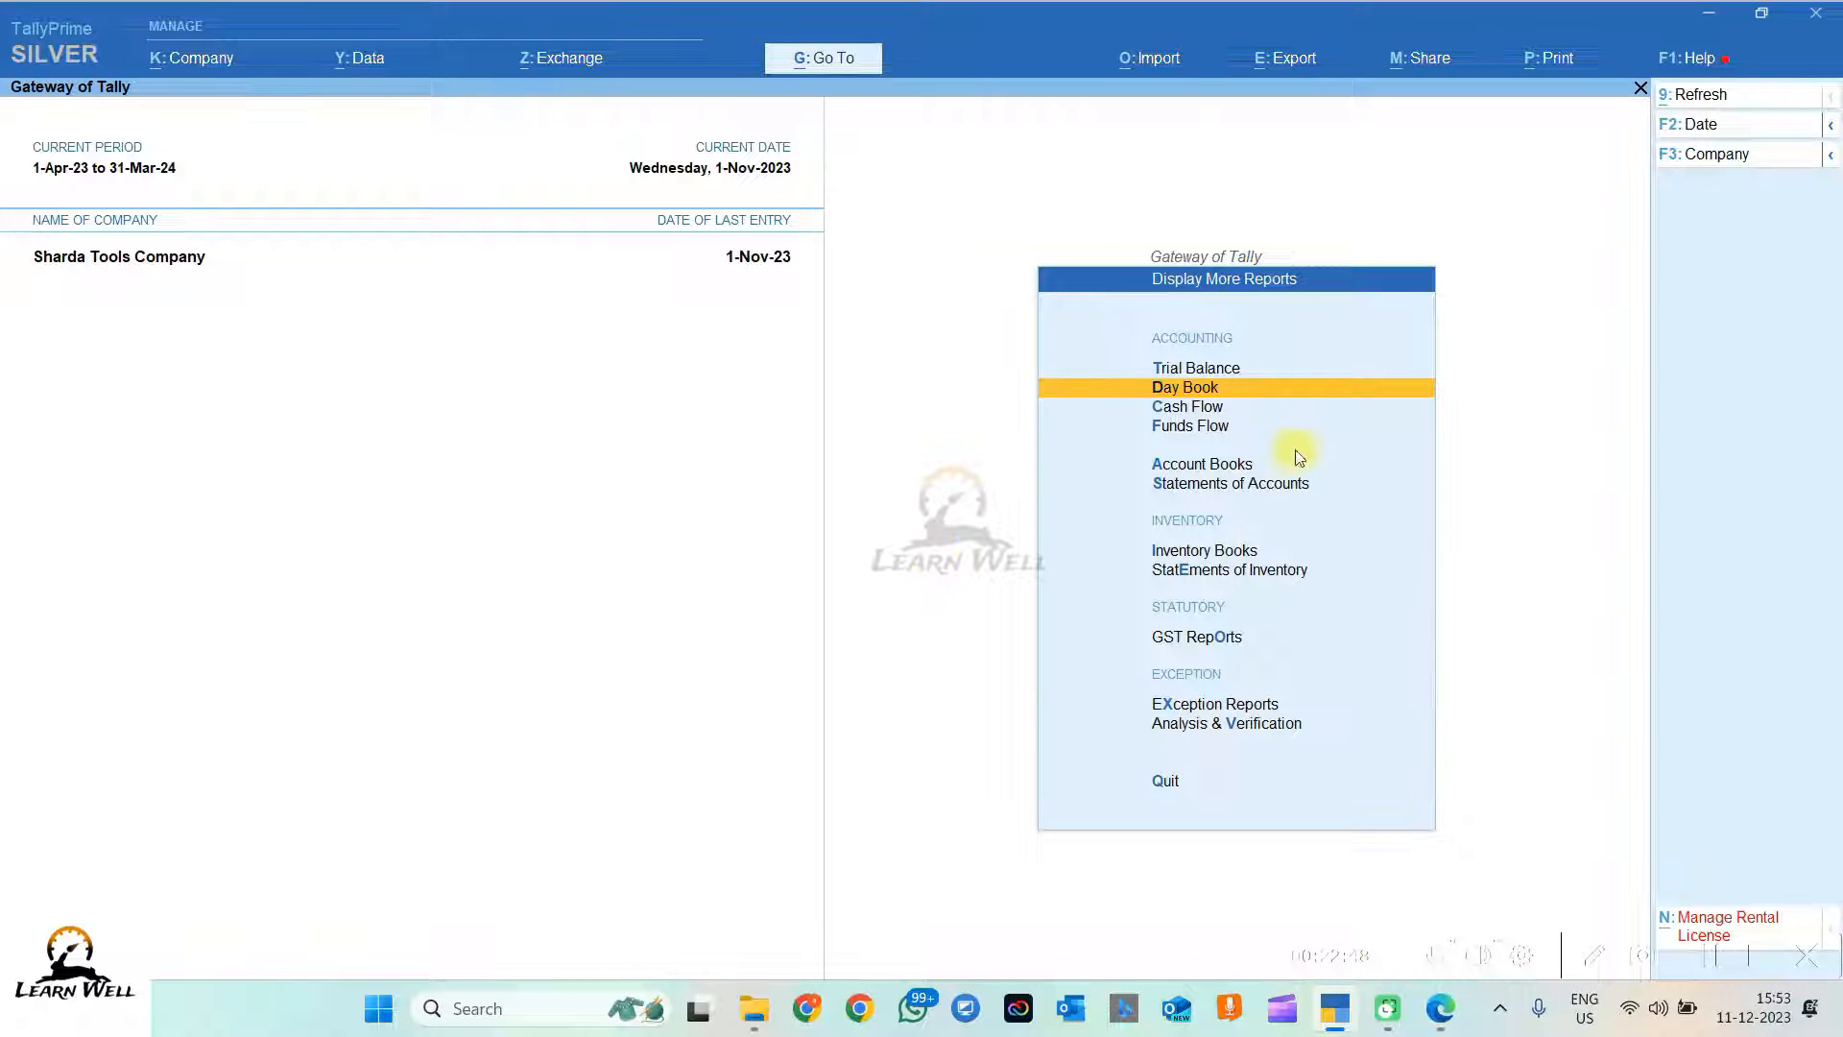
# Step: Open a new ledger form from the Gateway and name it State Bank of India
pyautogui.press('Escape')
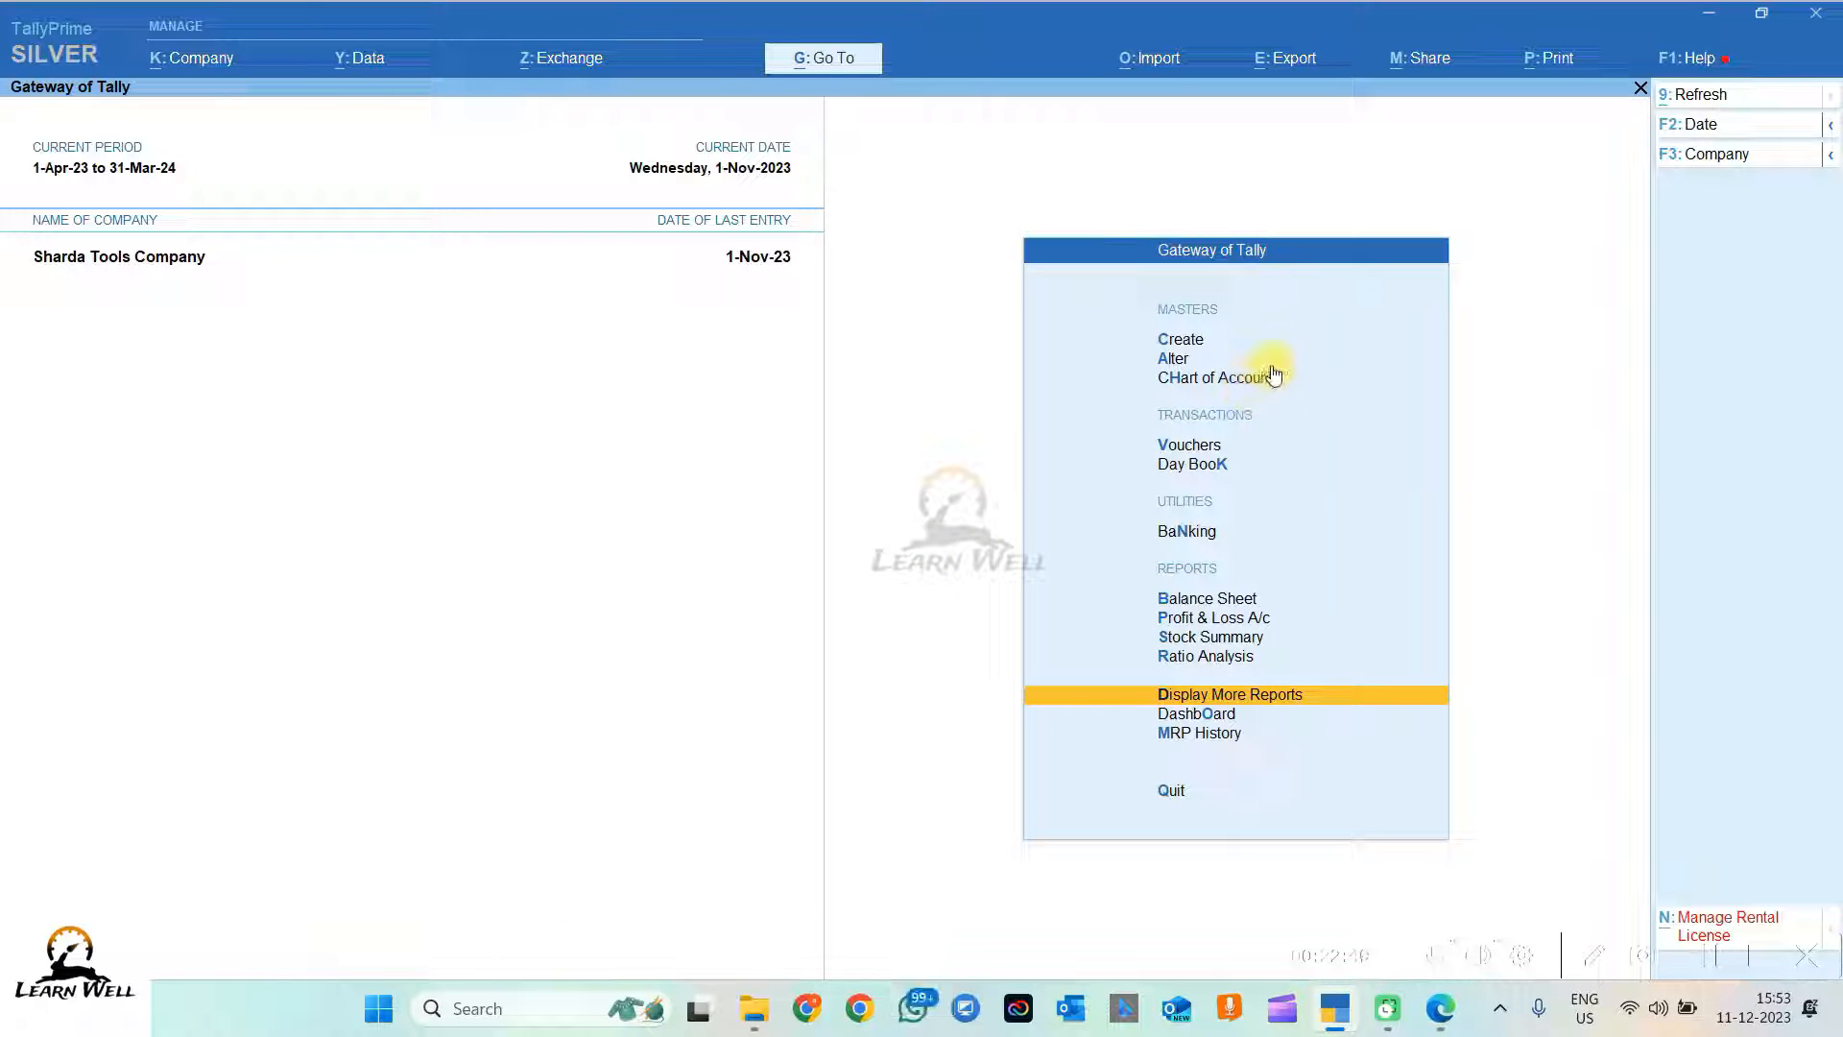
pyautogui.click(1181, 341)
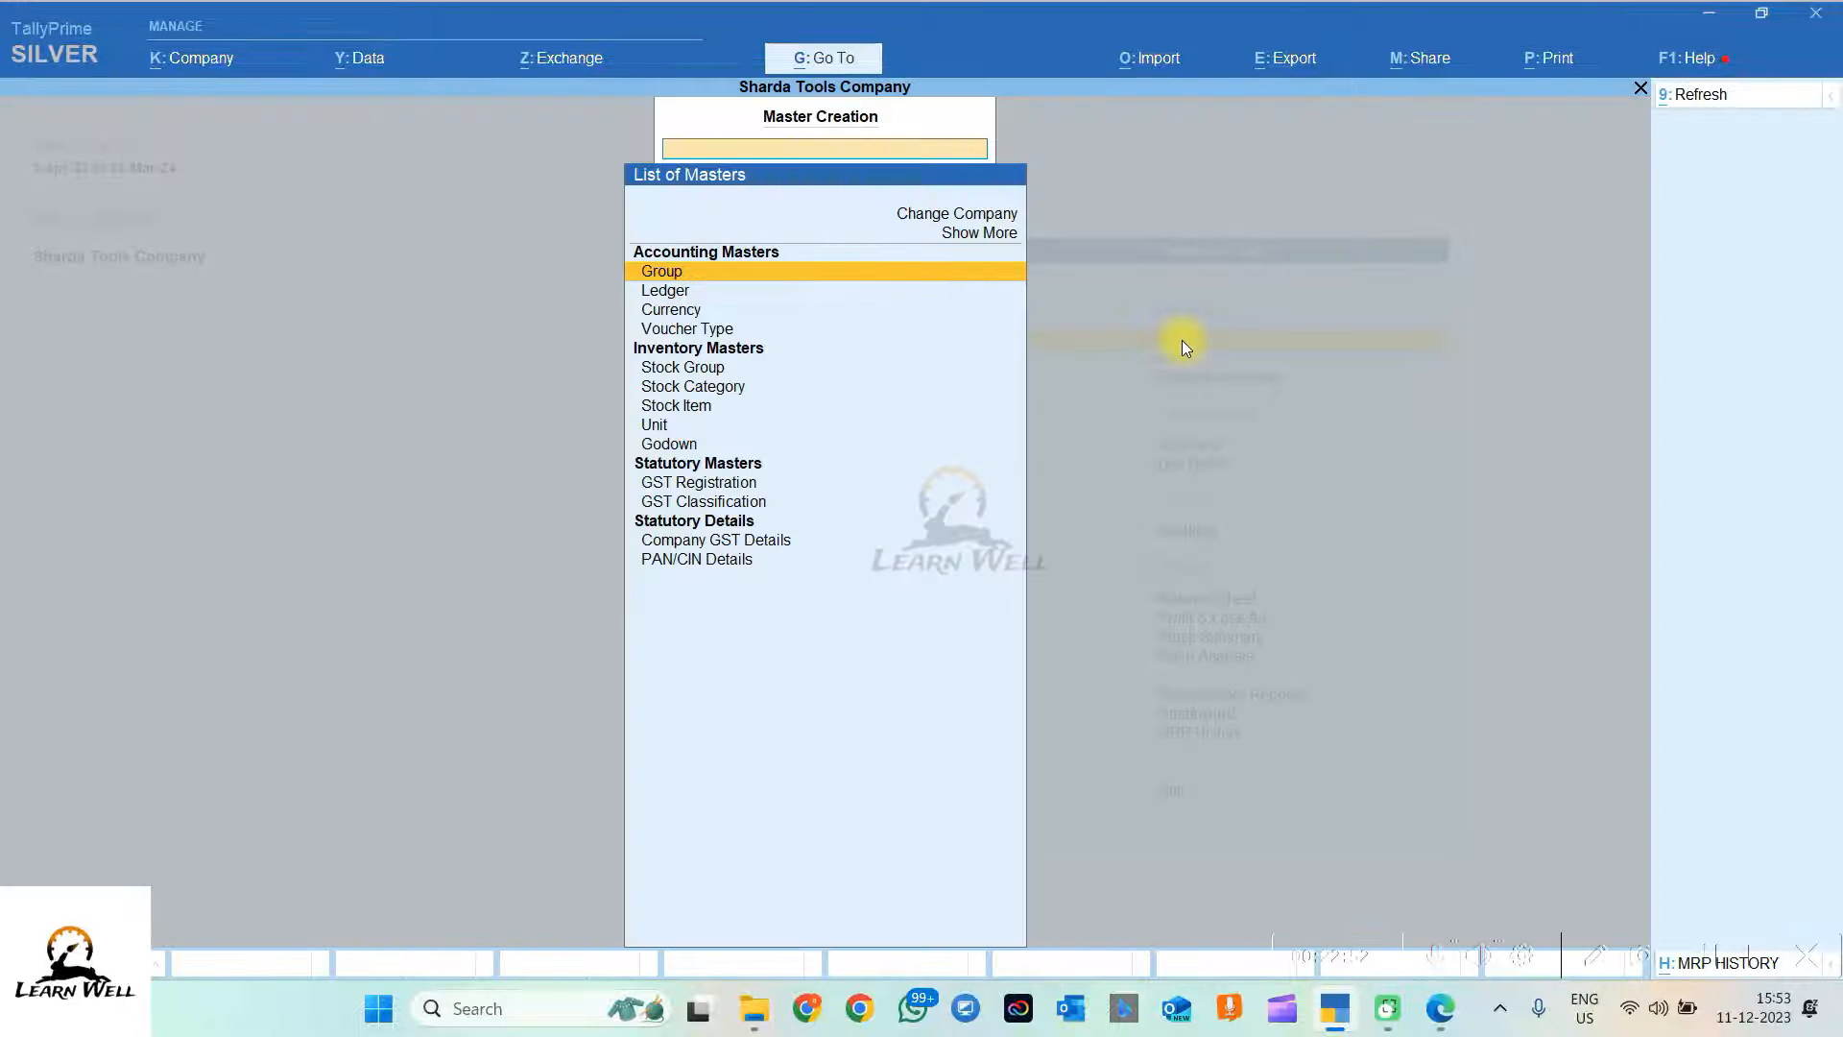
pyautogui.click(671, 293)
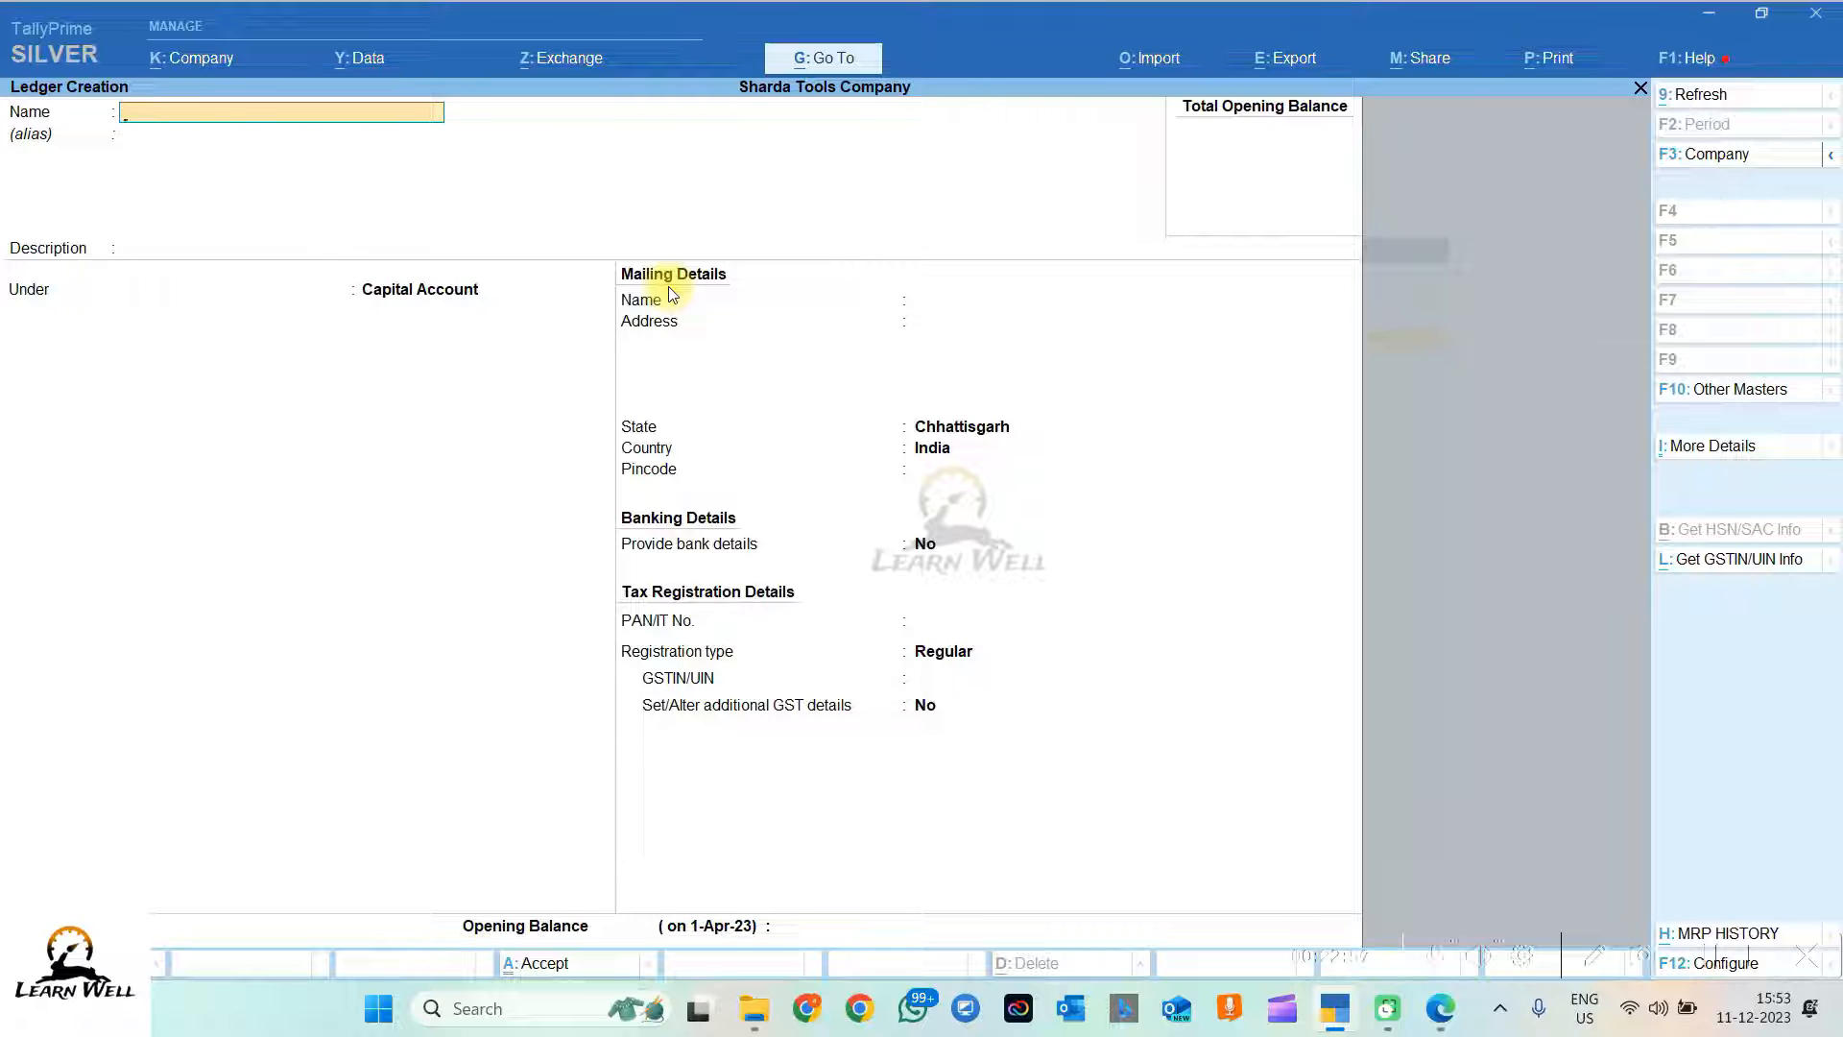
pyautogui.write('State Bank of i')
pyautogui.press('Return')
pyautogui.press('Return')
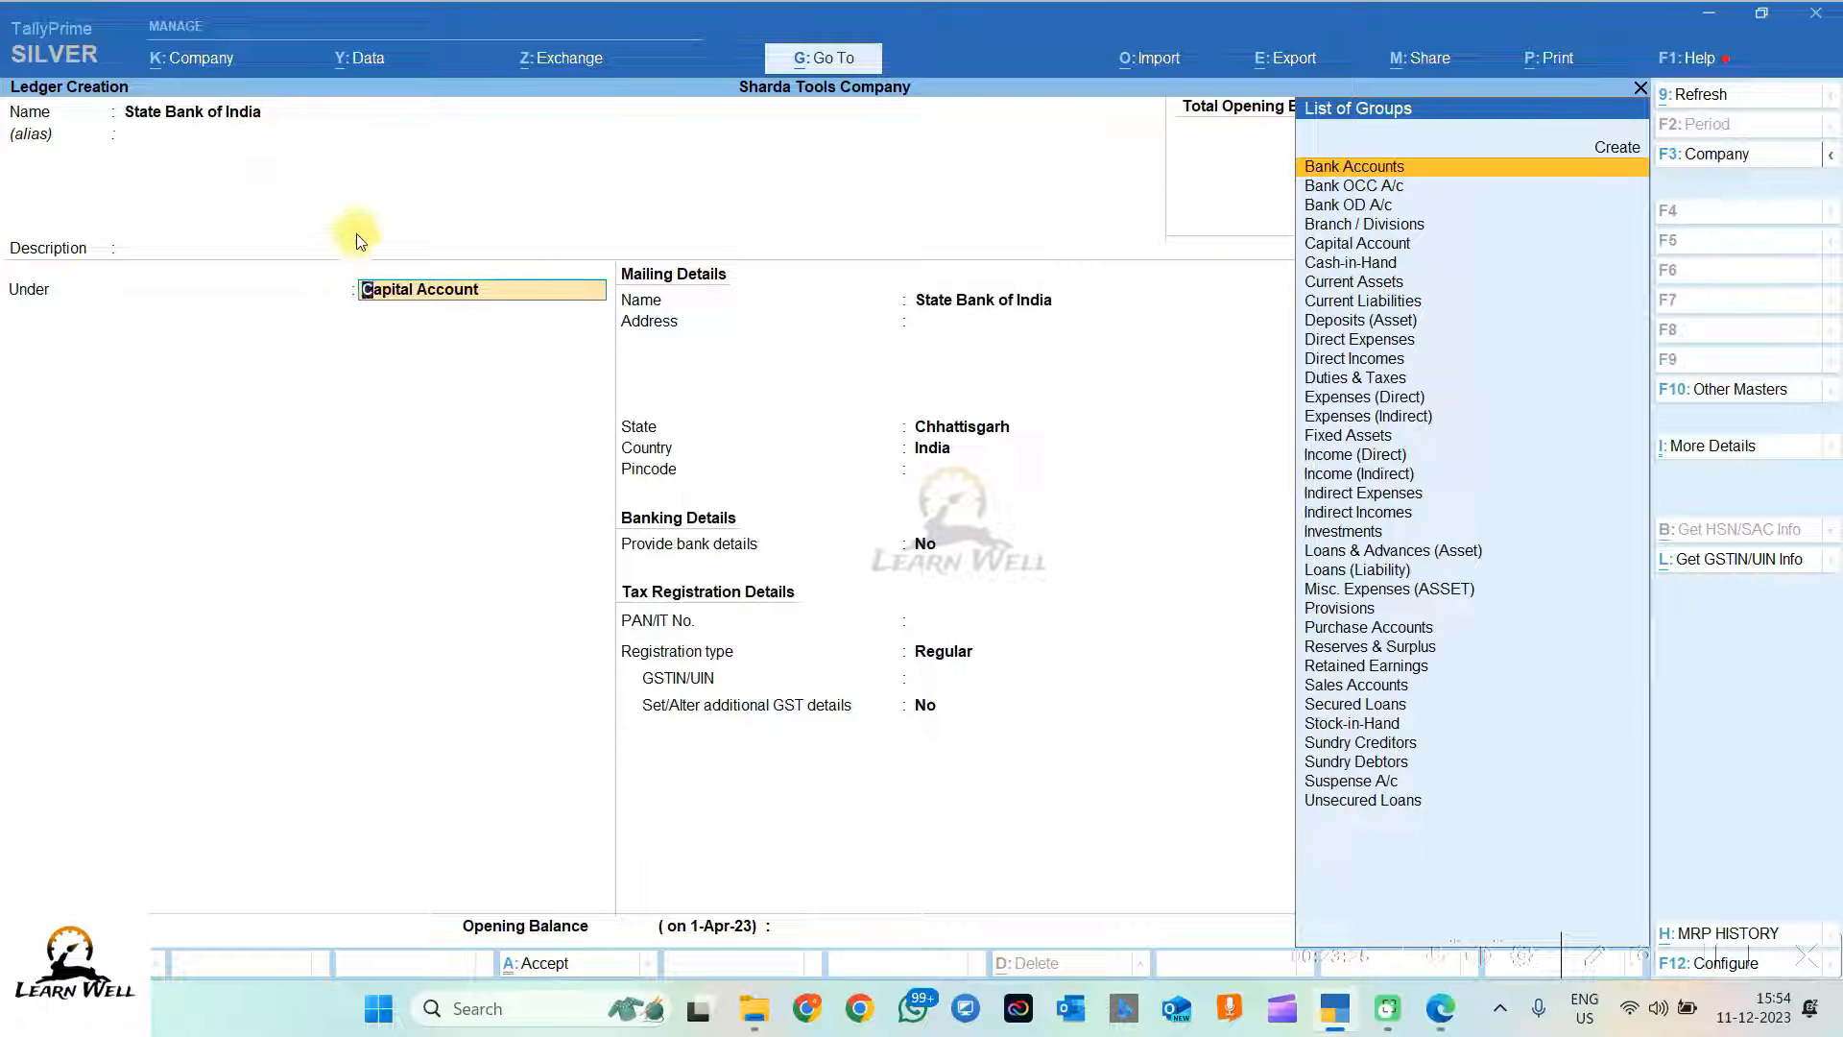
# Step: Place the ledger under Bank Accounts and enter its bank account number and IFS code SBIN0025450
pyautogui.click(1351, 170)
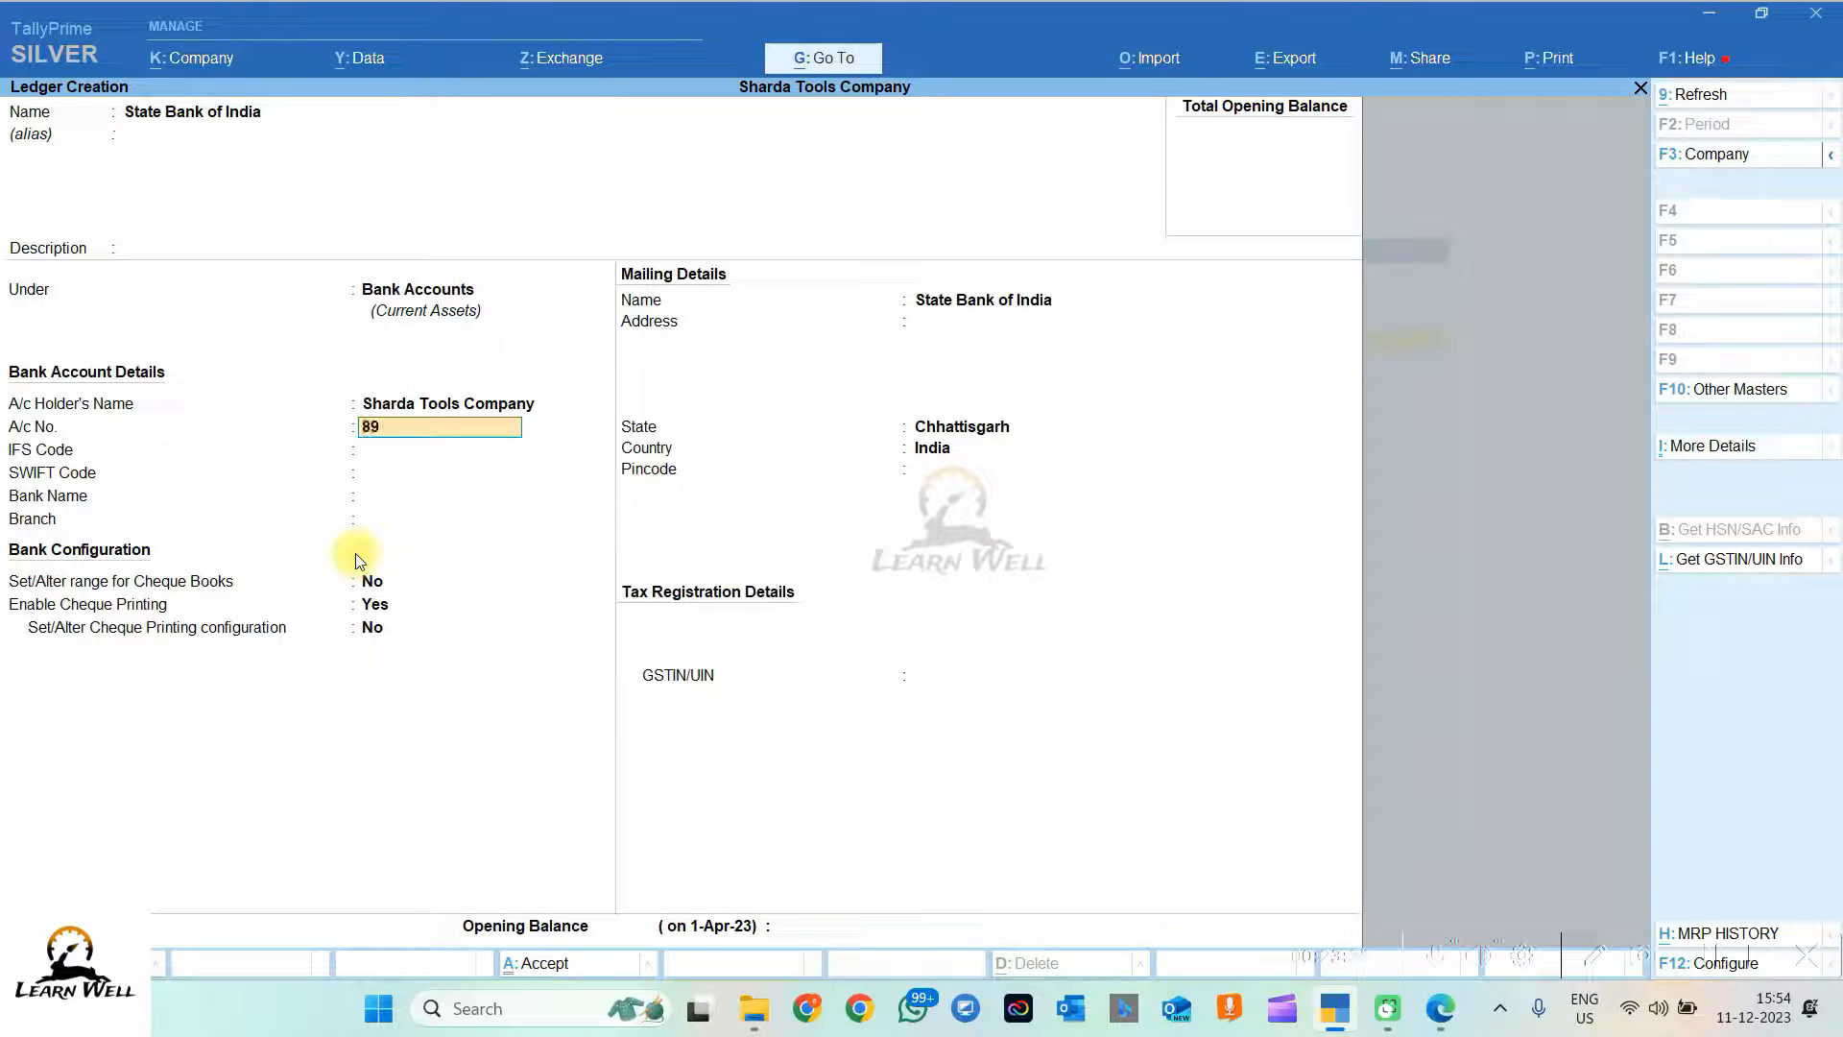
pyautogui.press('Return')
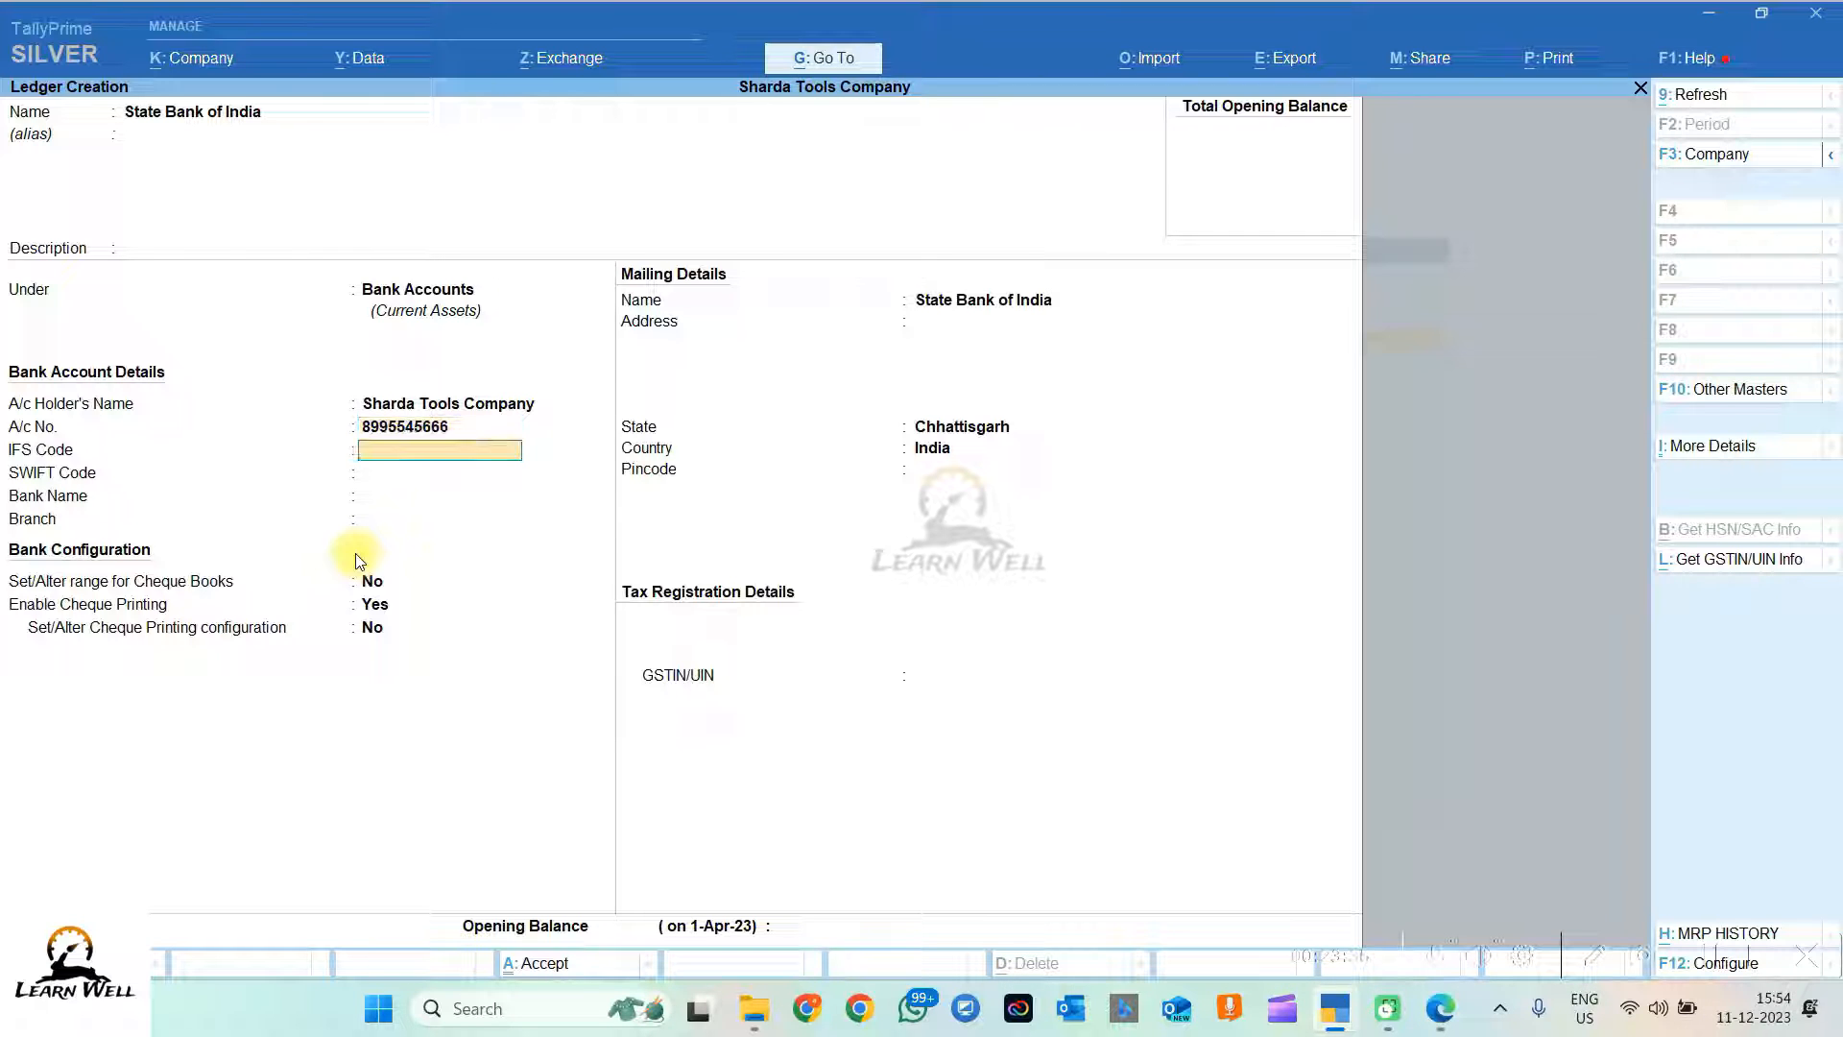
pyautogui.write('SBIN0025450')
pyautogui.press('Return')
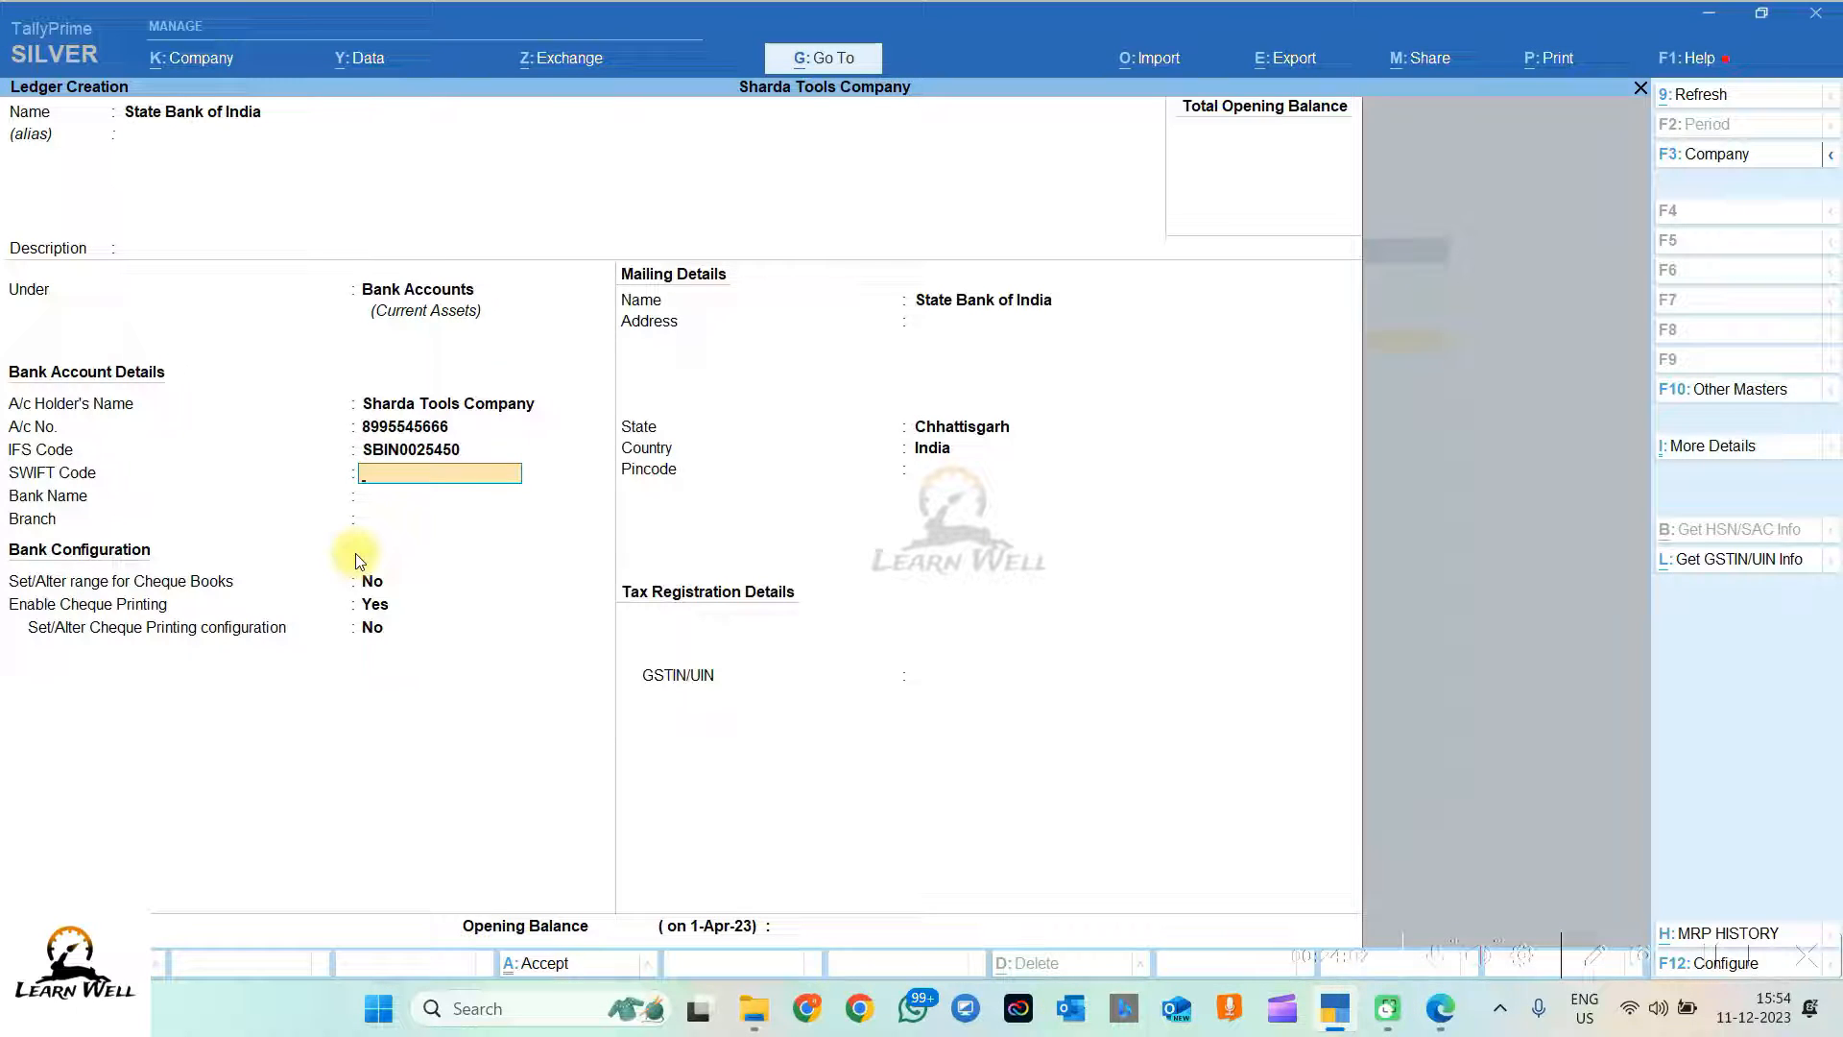
# Step: Set bank name State Bank of India (India), branch Raipur, and enable the cheque book range
pyautogui.press('Return')
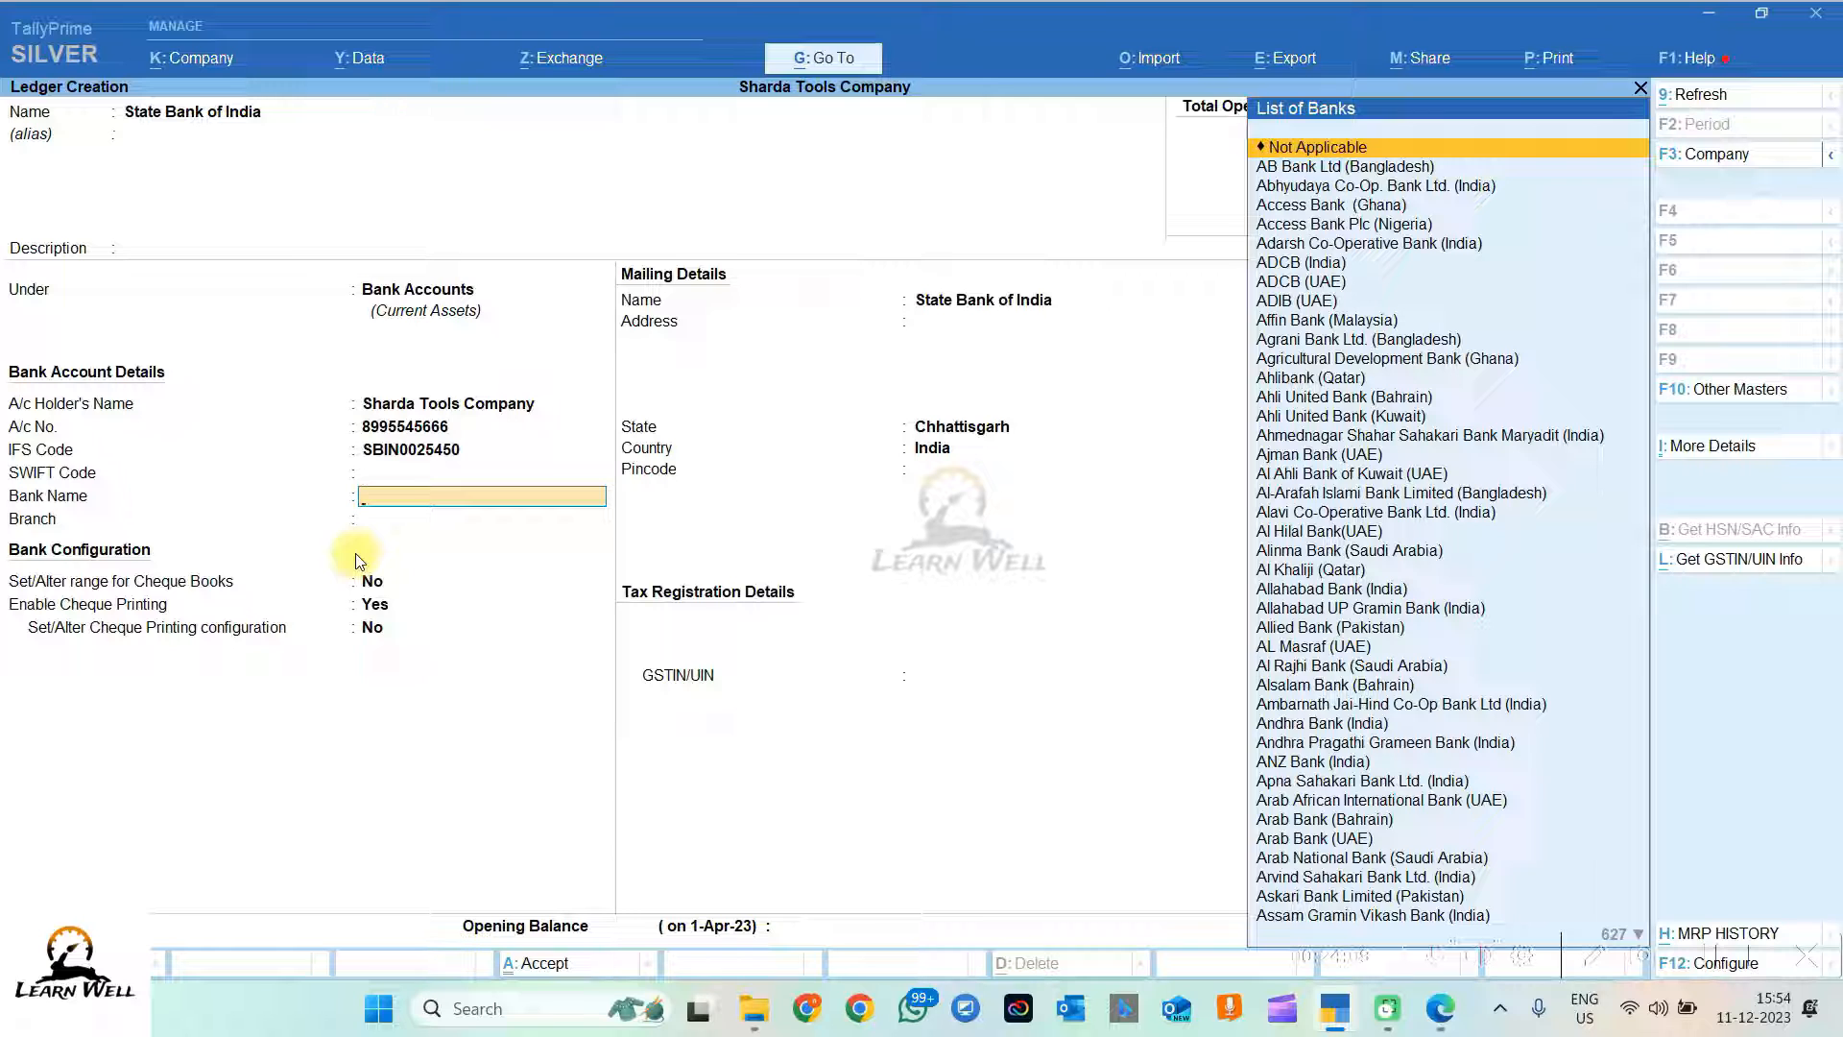
pyautogui.write('State')
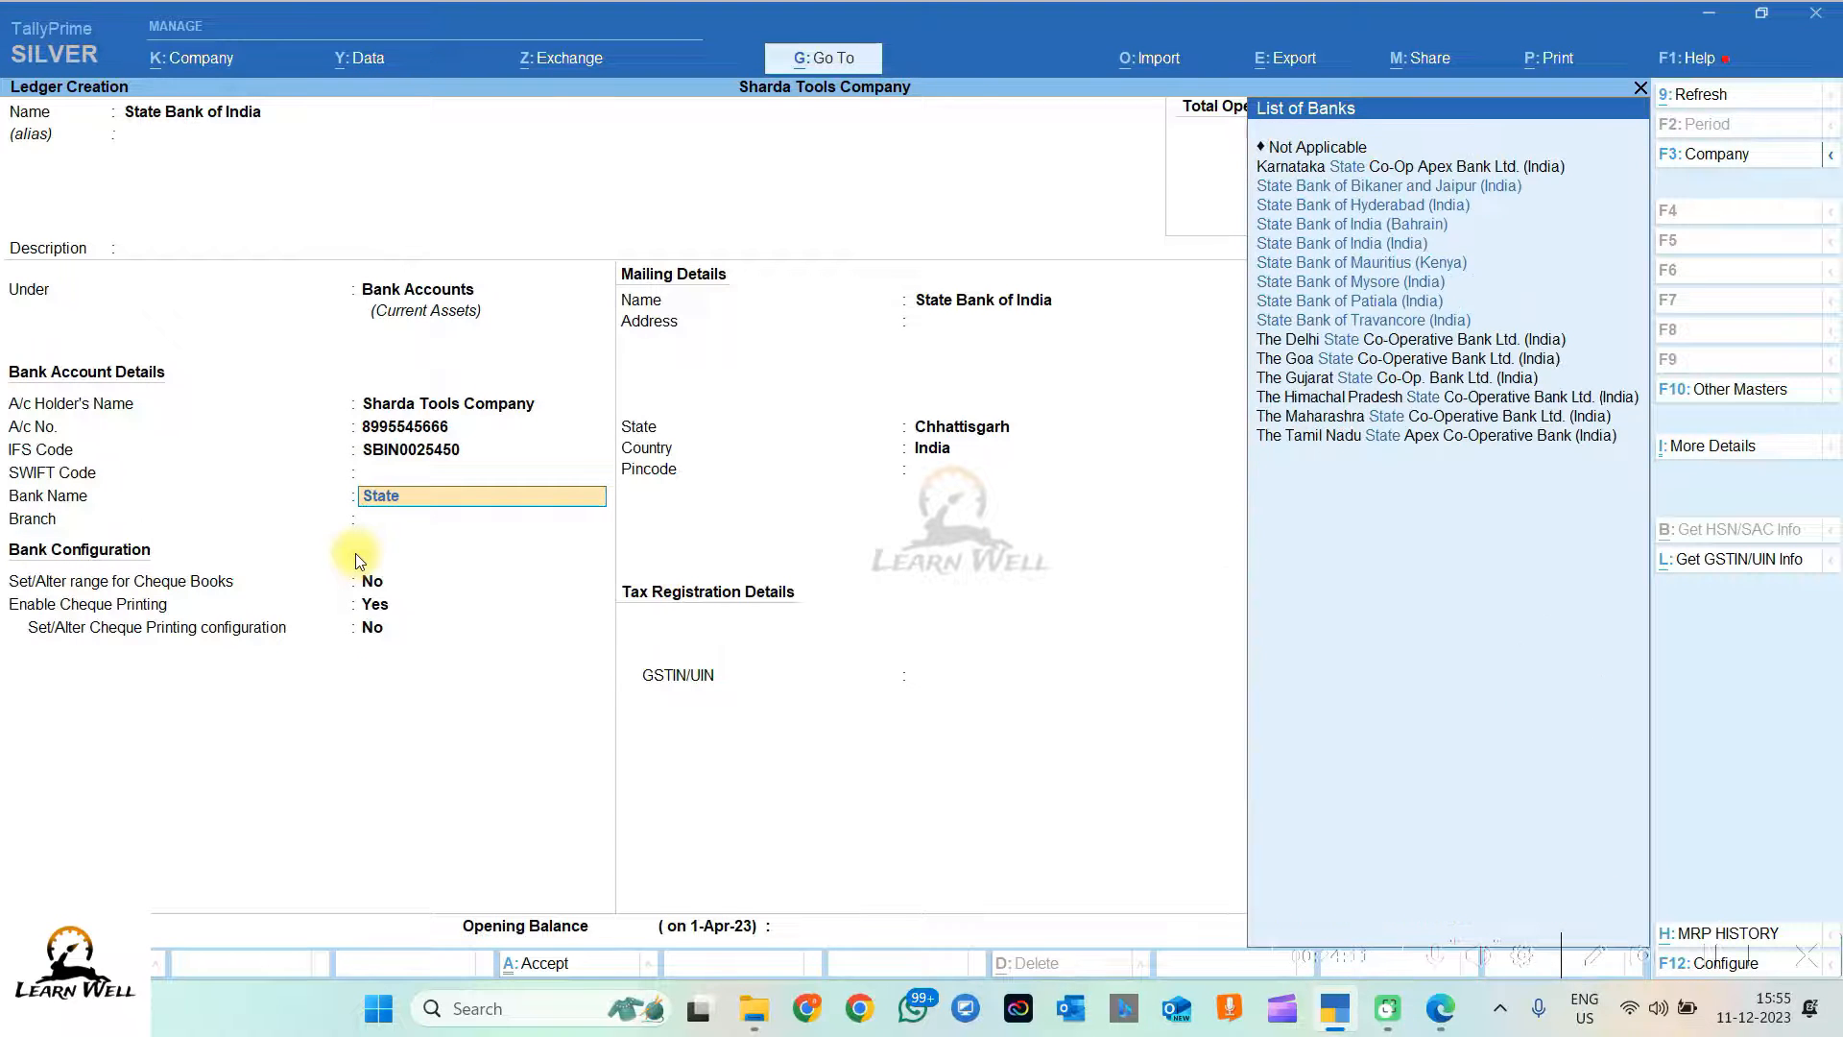
pyautogui.write('bank')
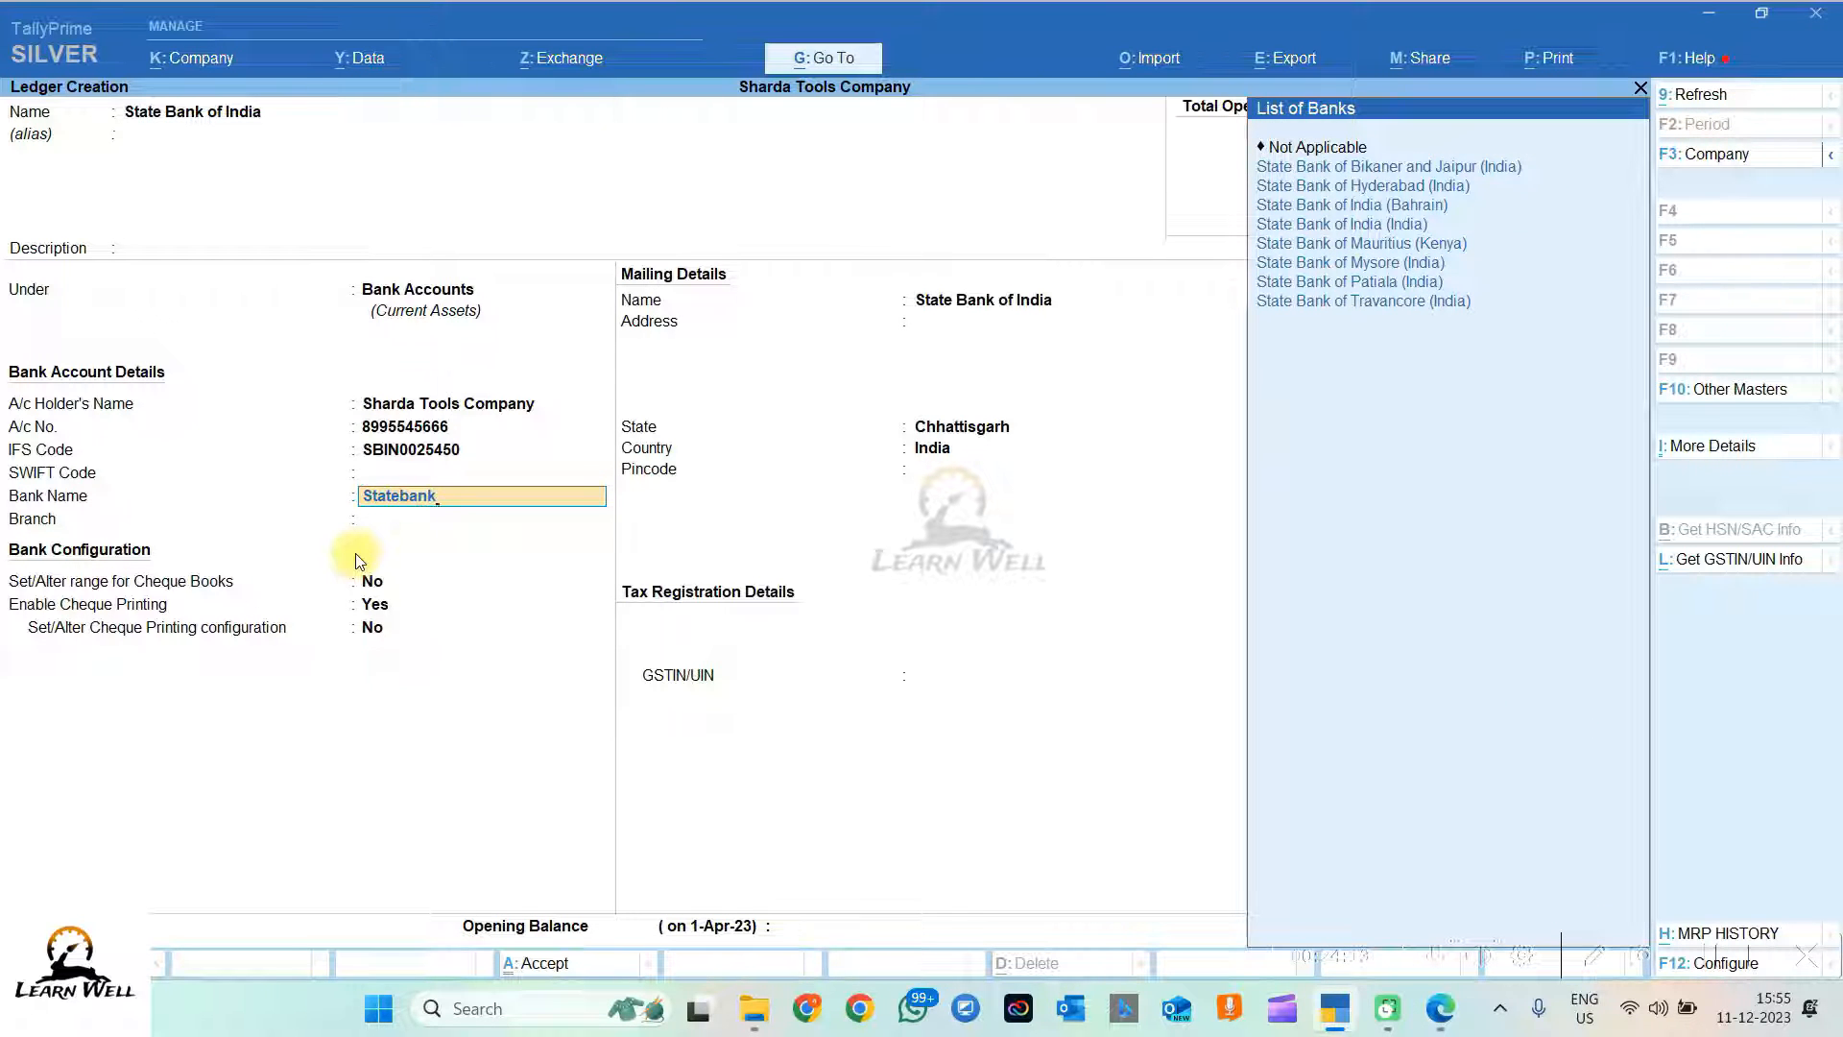
pyautogui.press('Down')
pyautogui.press('Down')
pyautogui.press('Down')
pyautogui.press('Down')
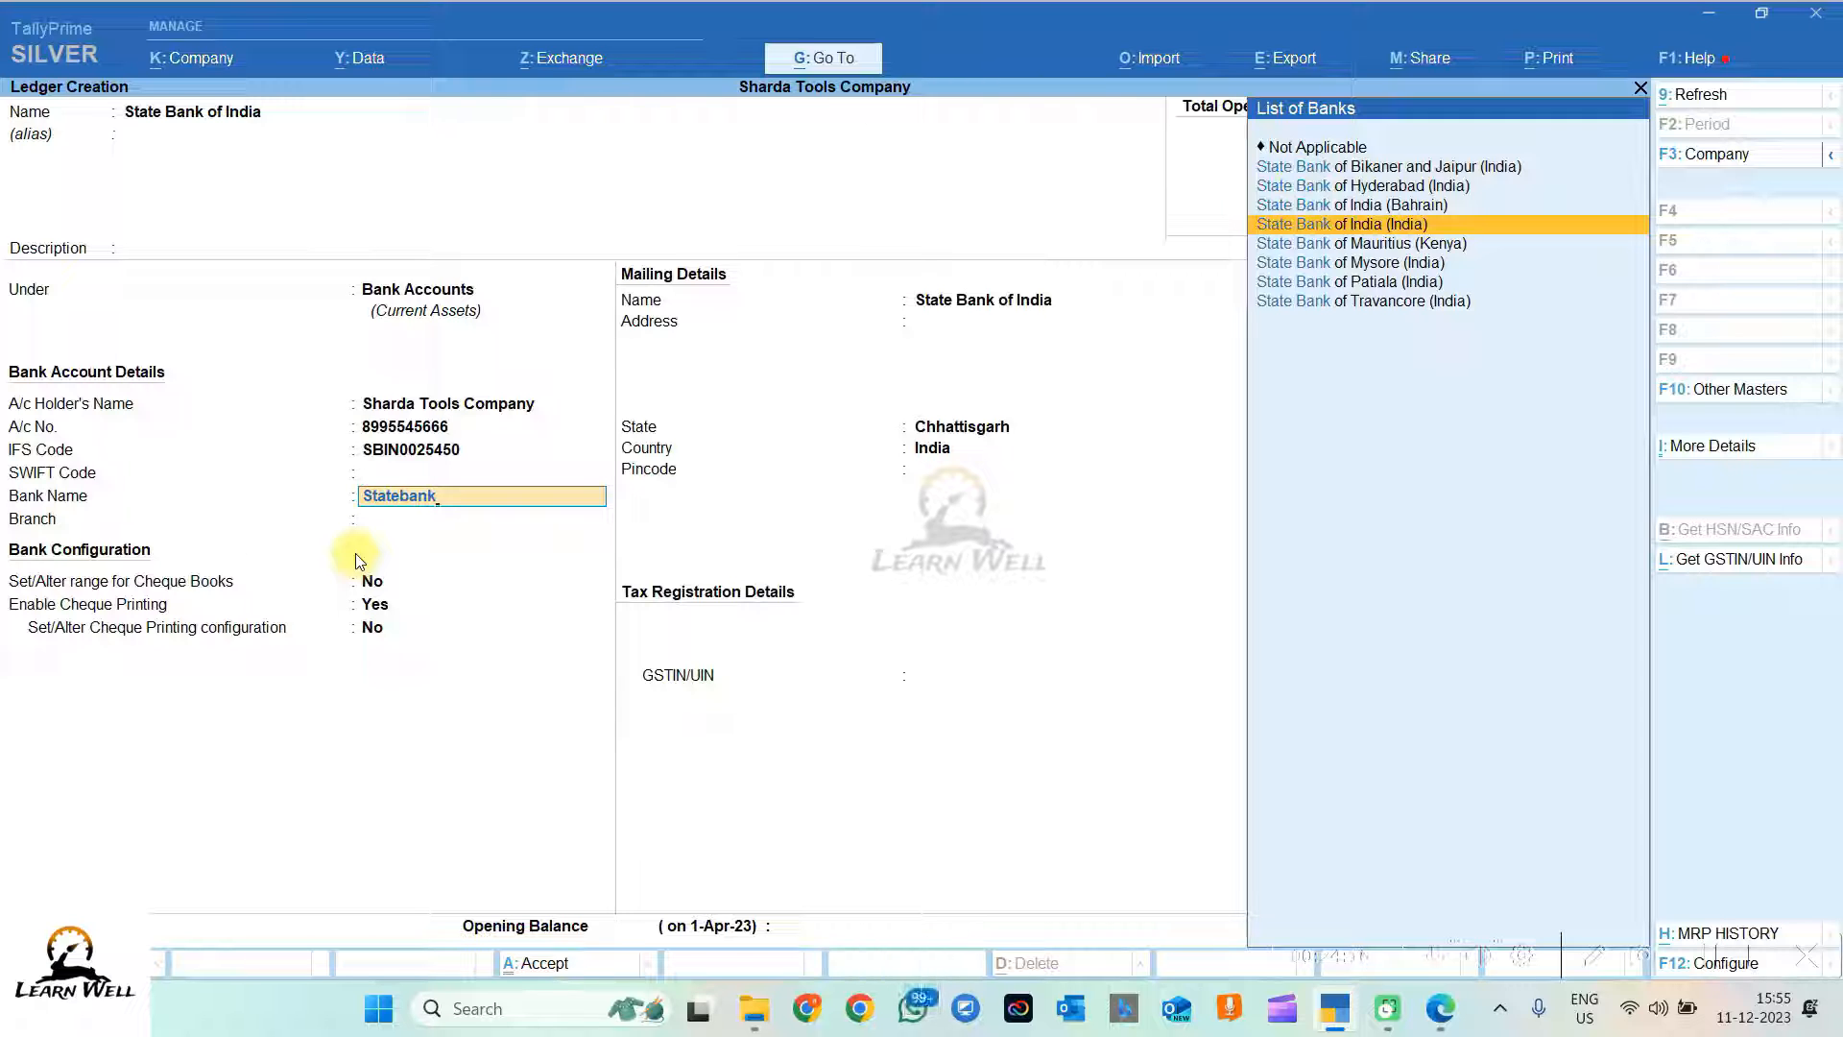
pyautogui.press('Return')
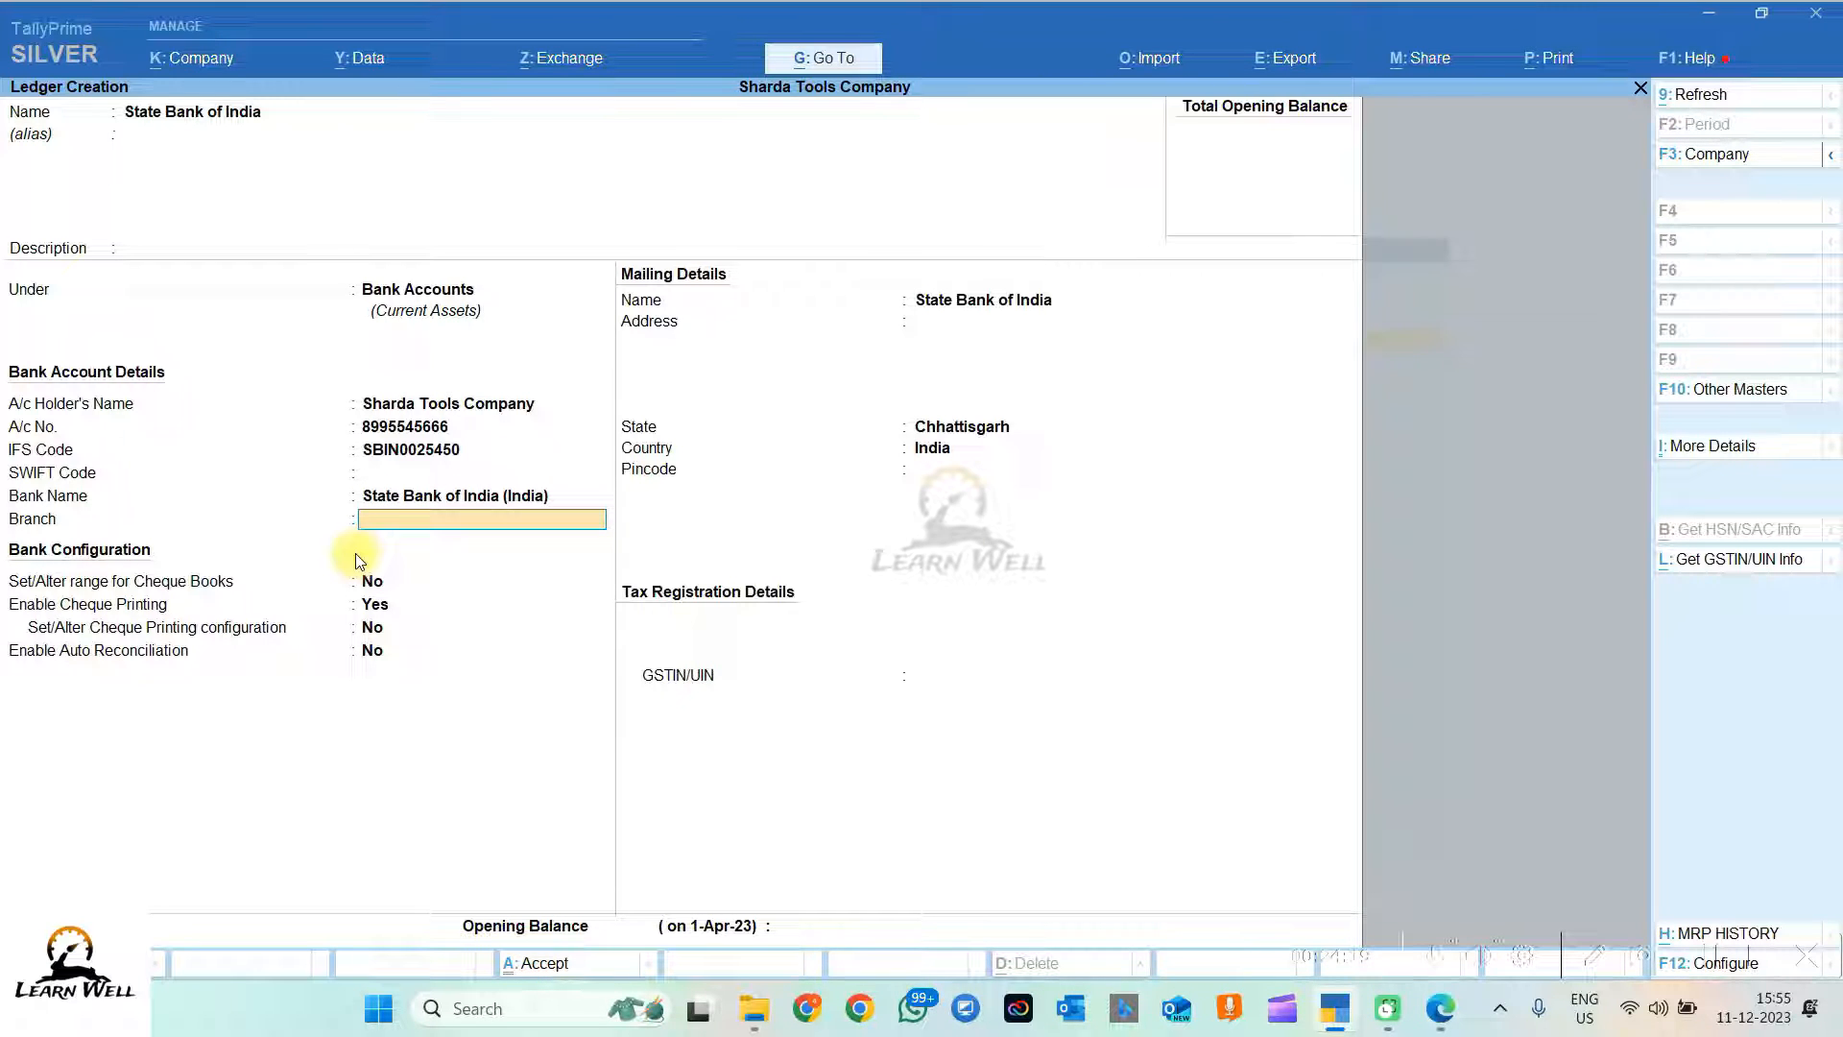
pyautogui.write('Raipur')
pyautogui.press('Return')
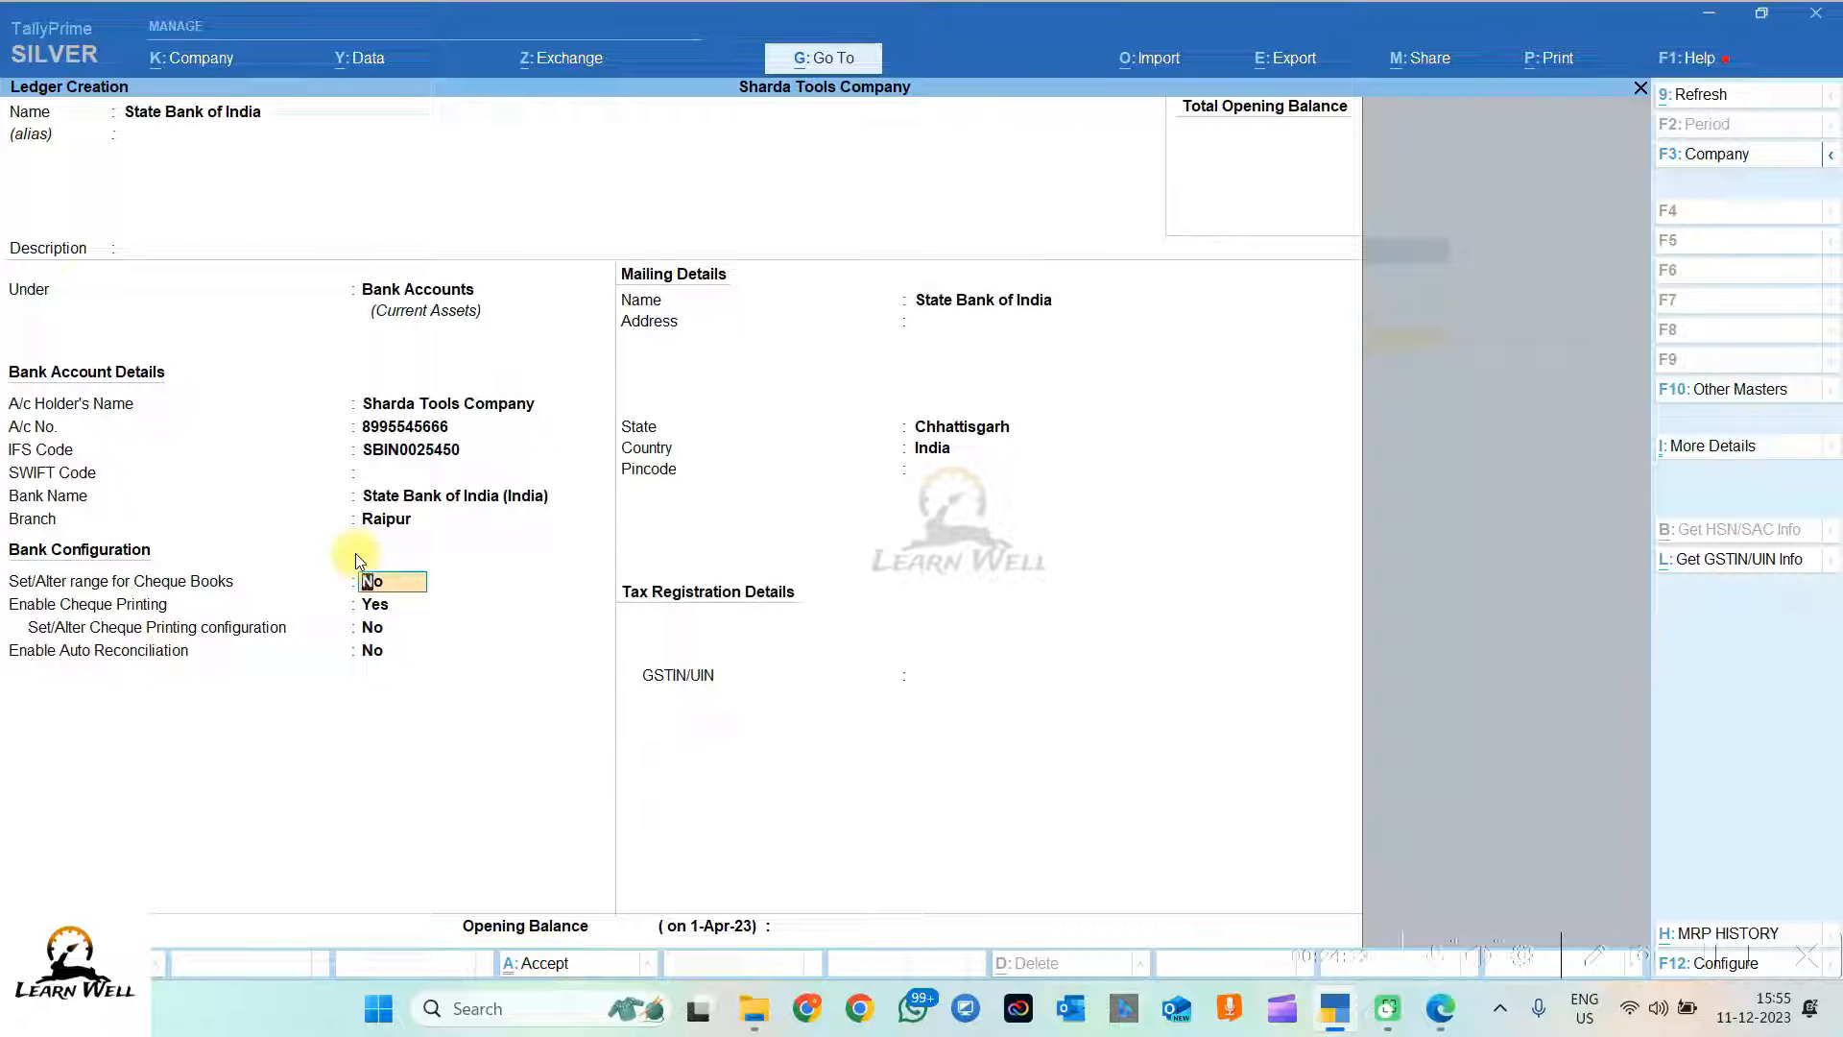
pyautogui.write('y')
pyautogui.press('Return')
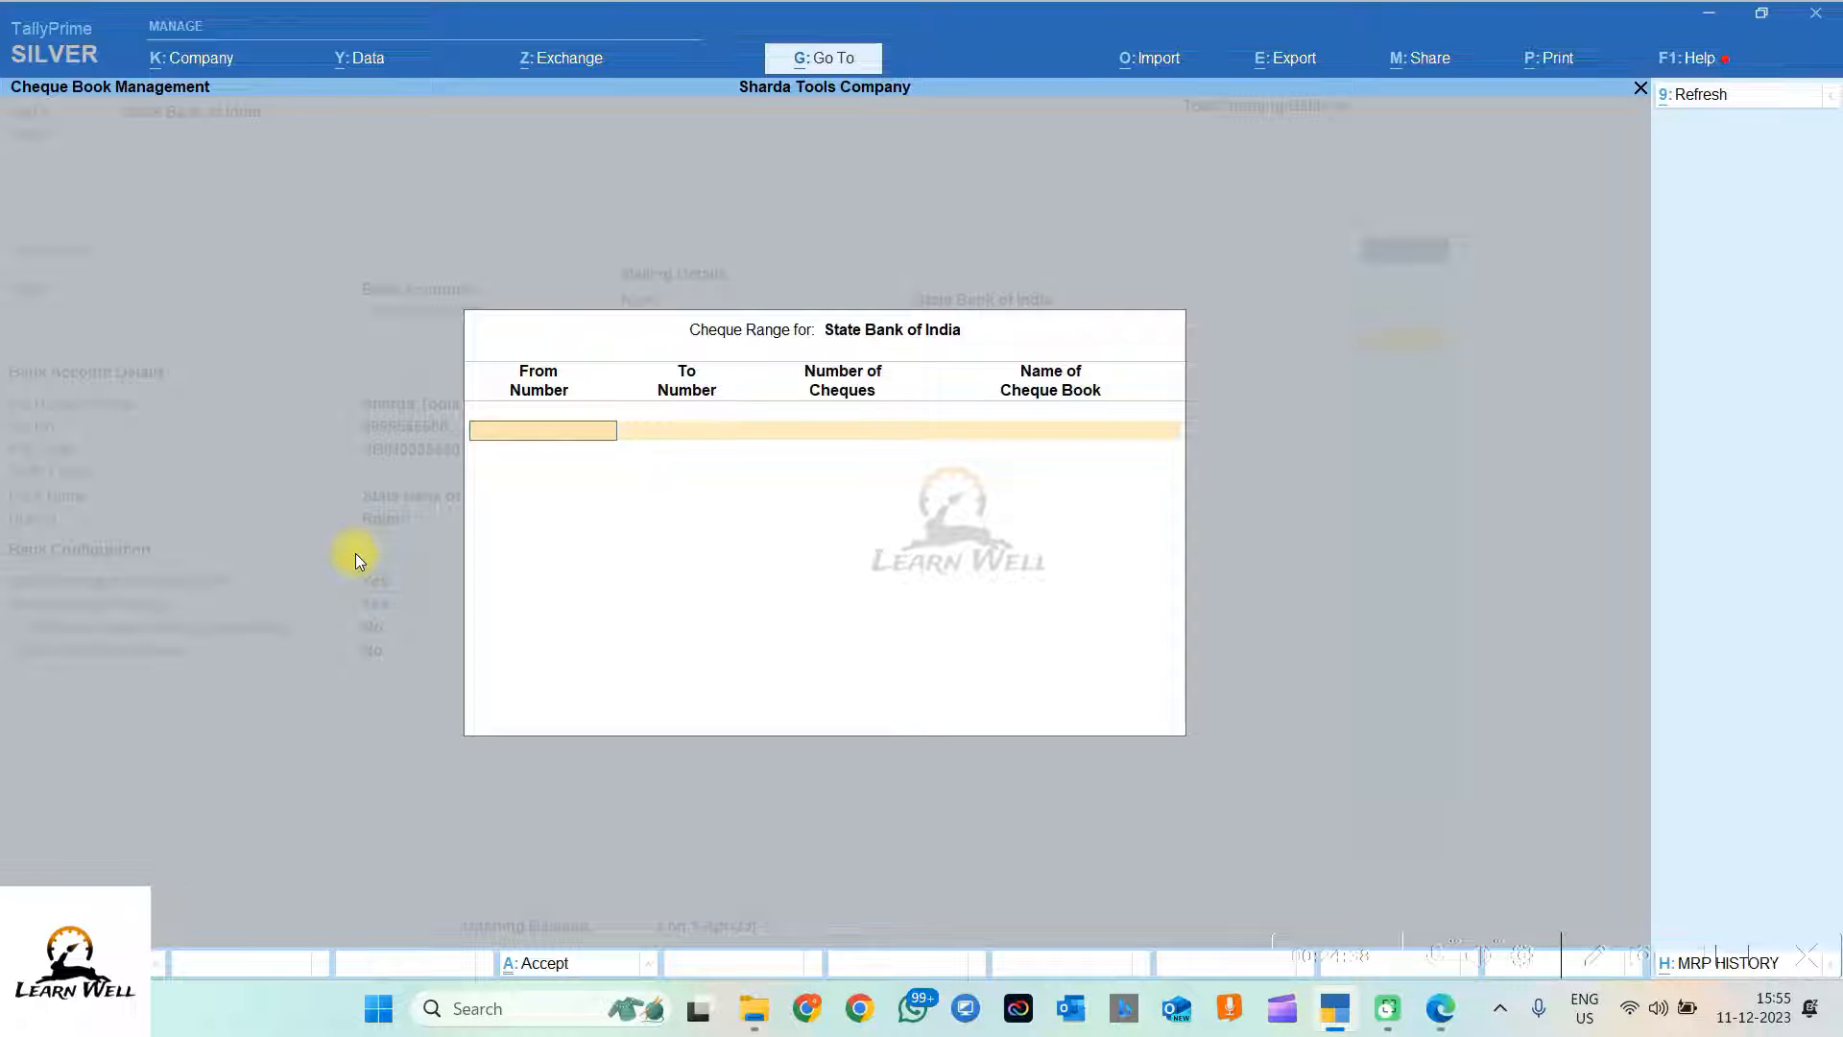
# Step: Add cheque book 1 numbered 854550 to 854601, totalling 52 cheques
pyautogui.write('854550')
pyautogui.press('Return')
pyautogui.write('854601')
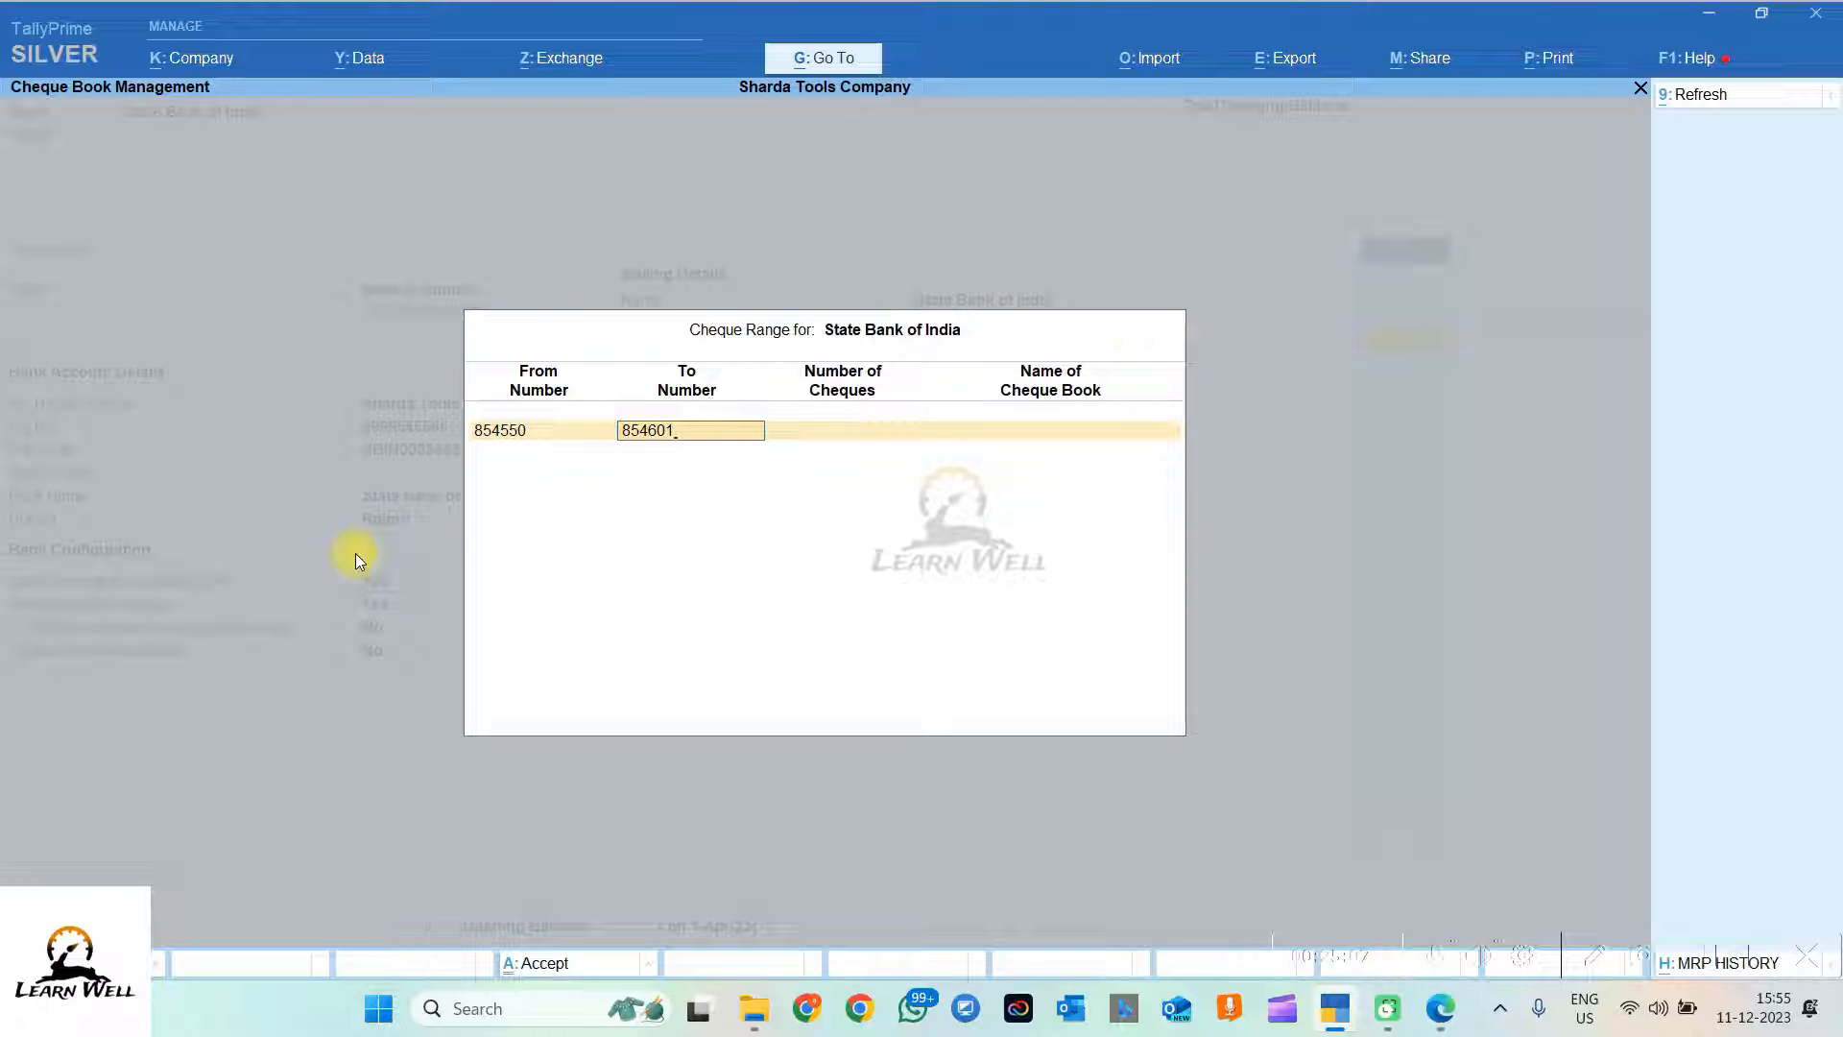
pyautogui.press('Return')
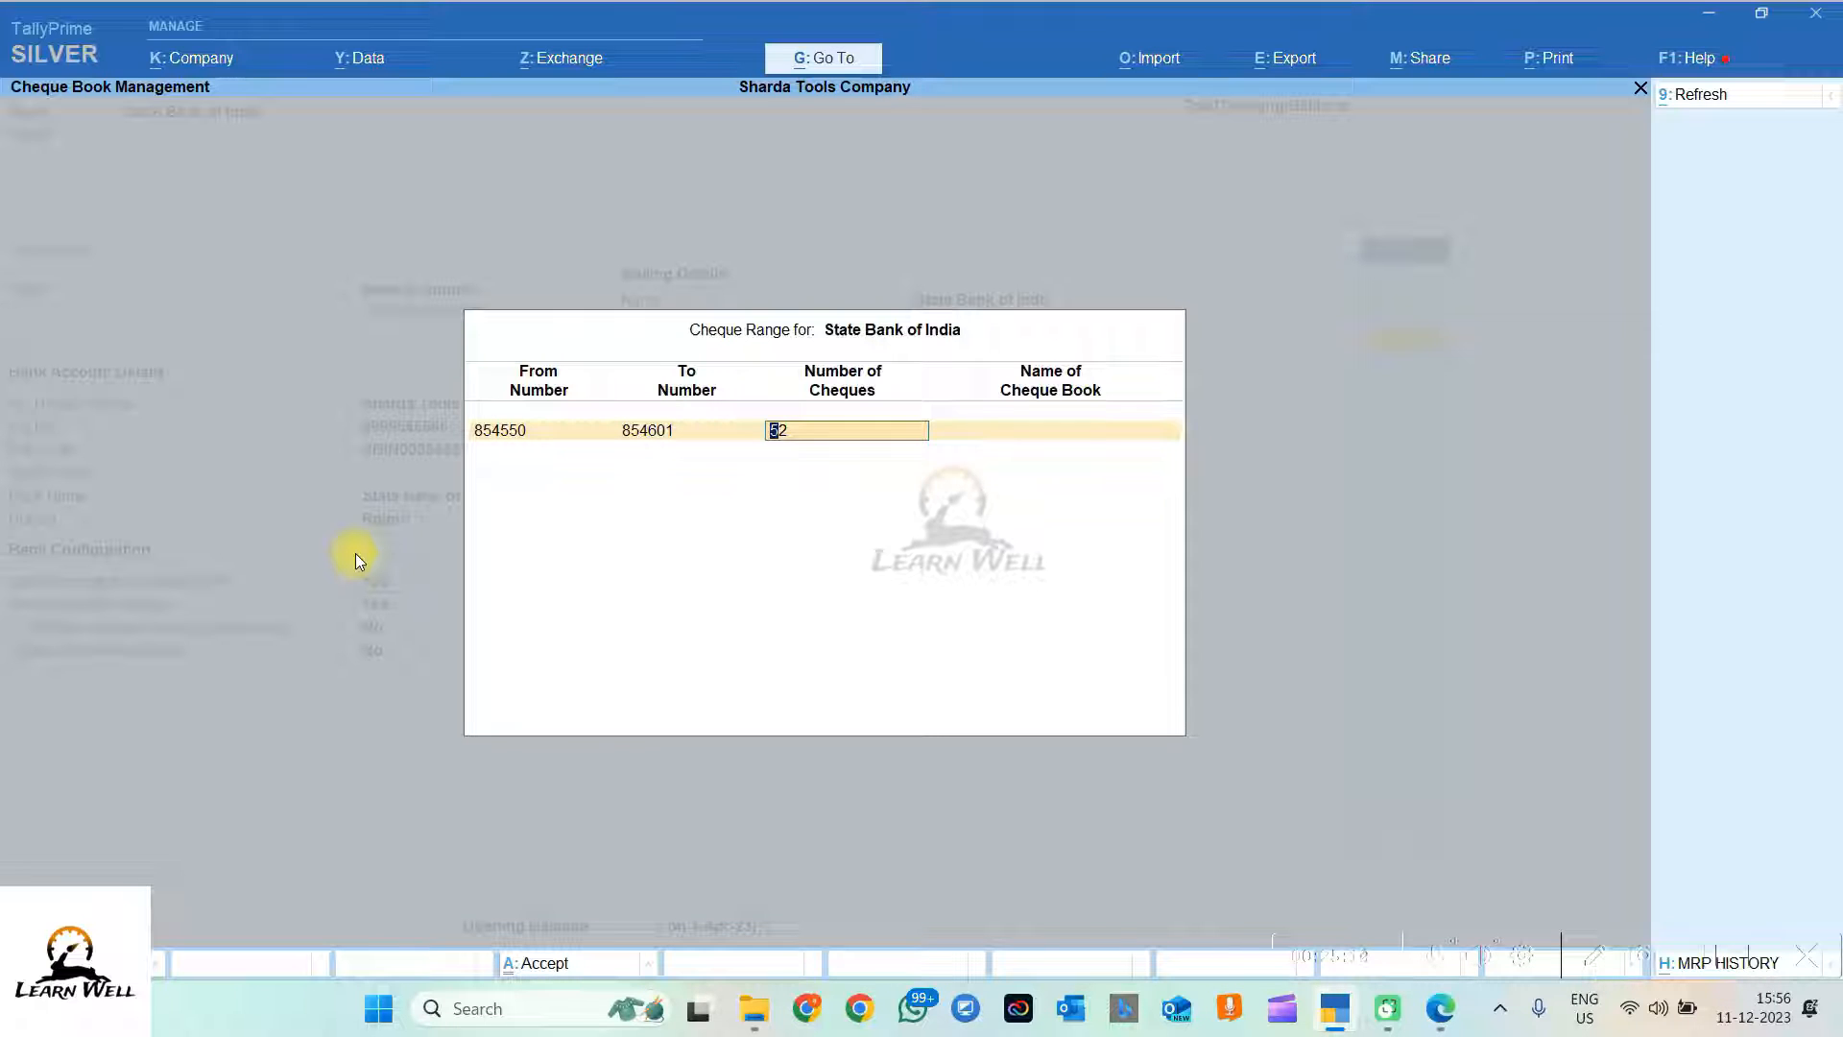
pyautogui.press('Return')
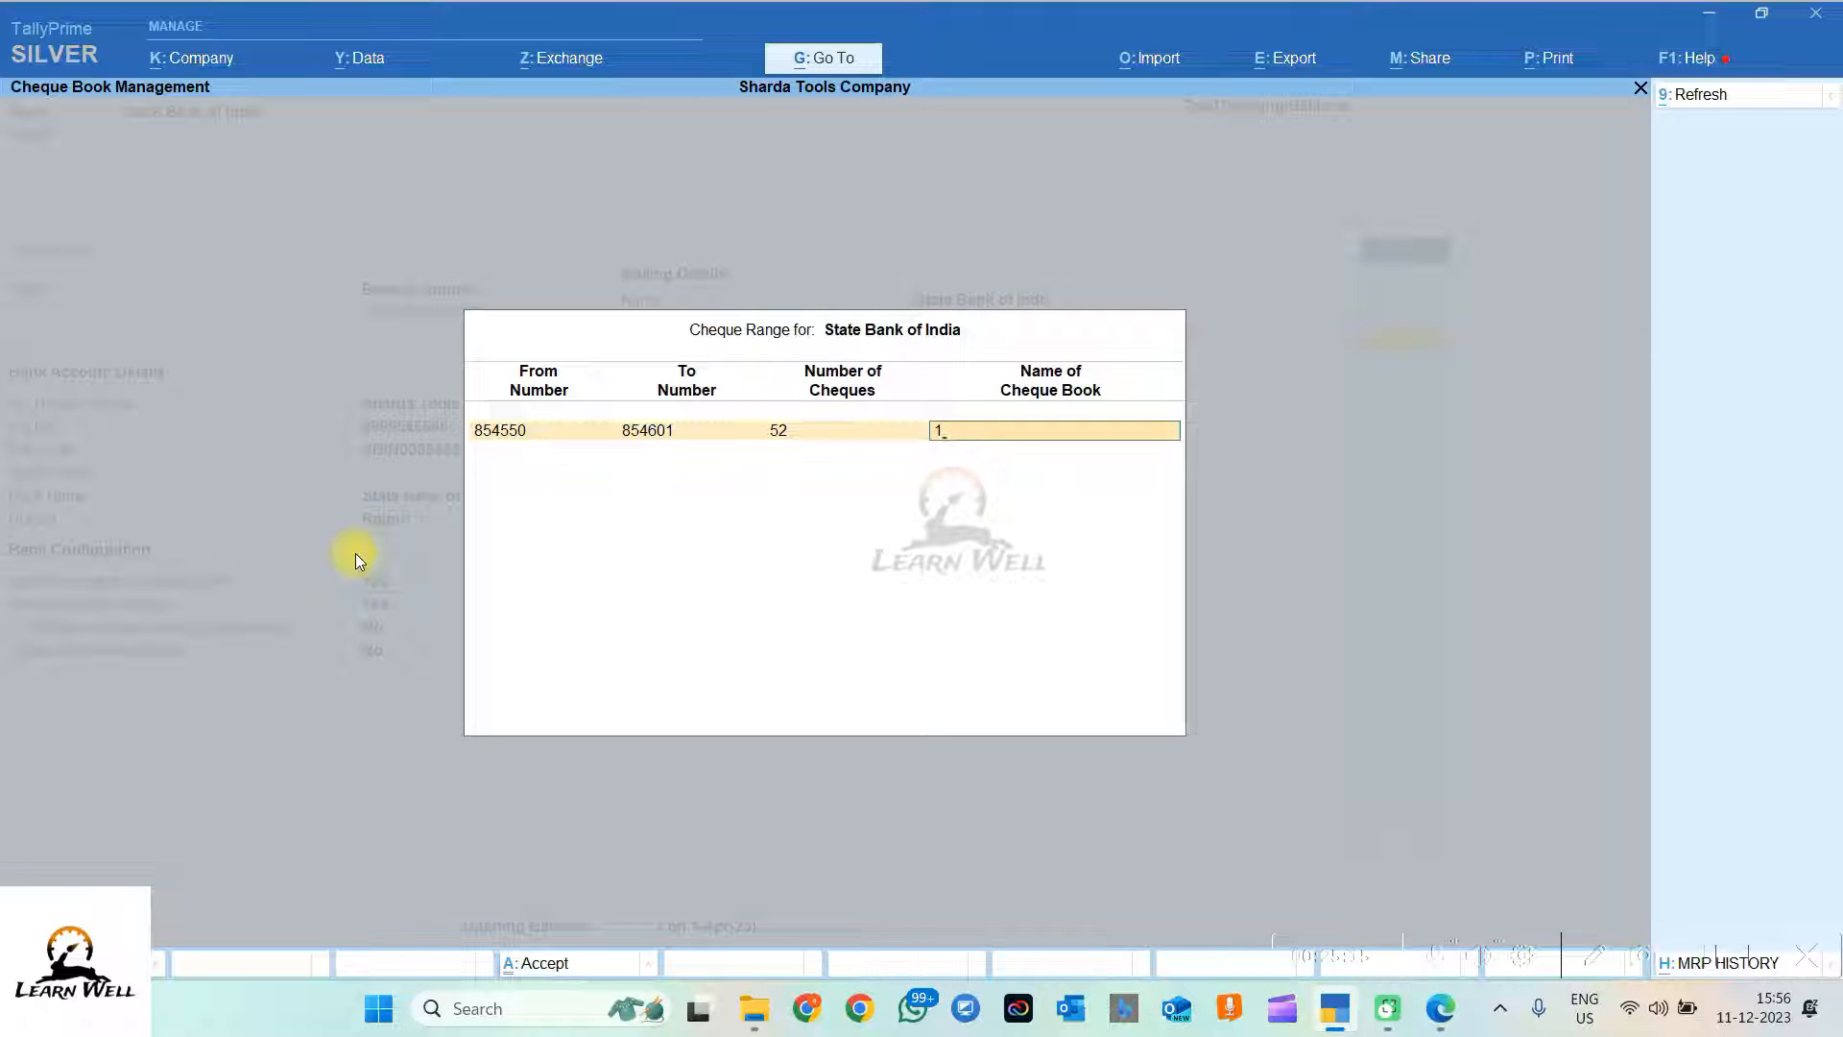
pyautogui.write('1')
pyautogui.press('Return')
pyautogui.press('Return')
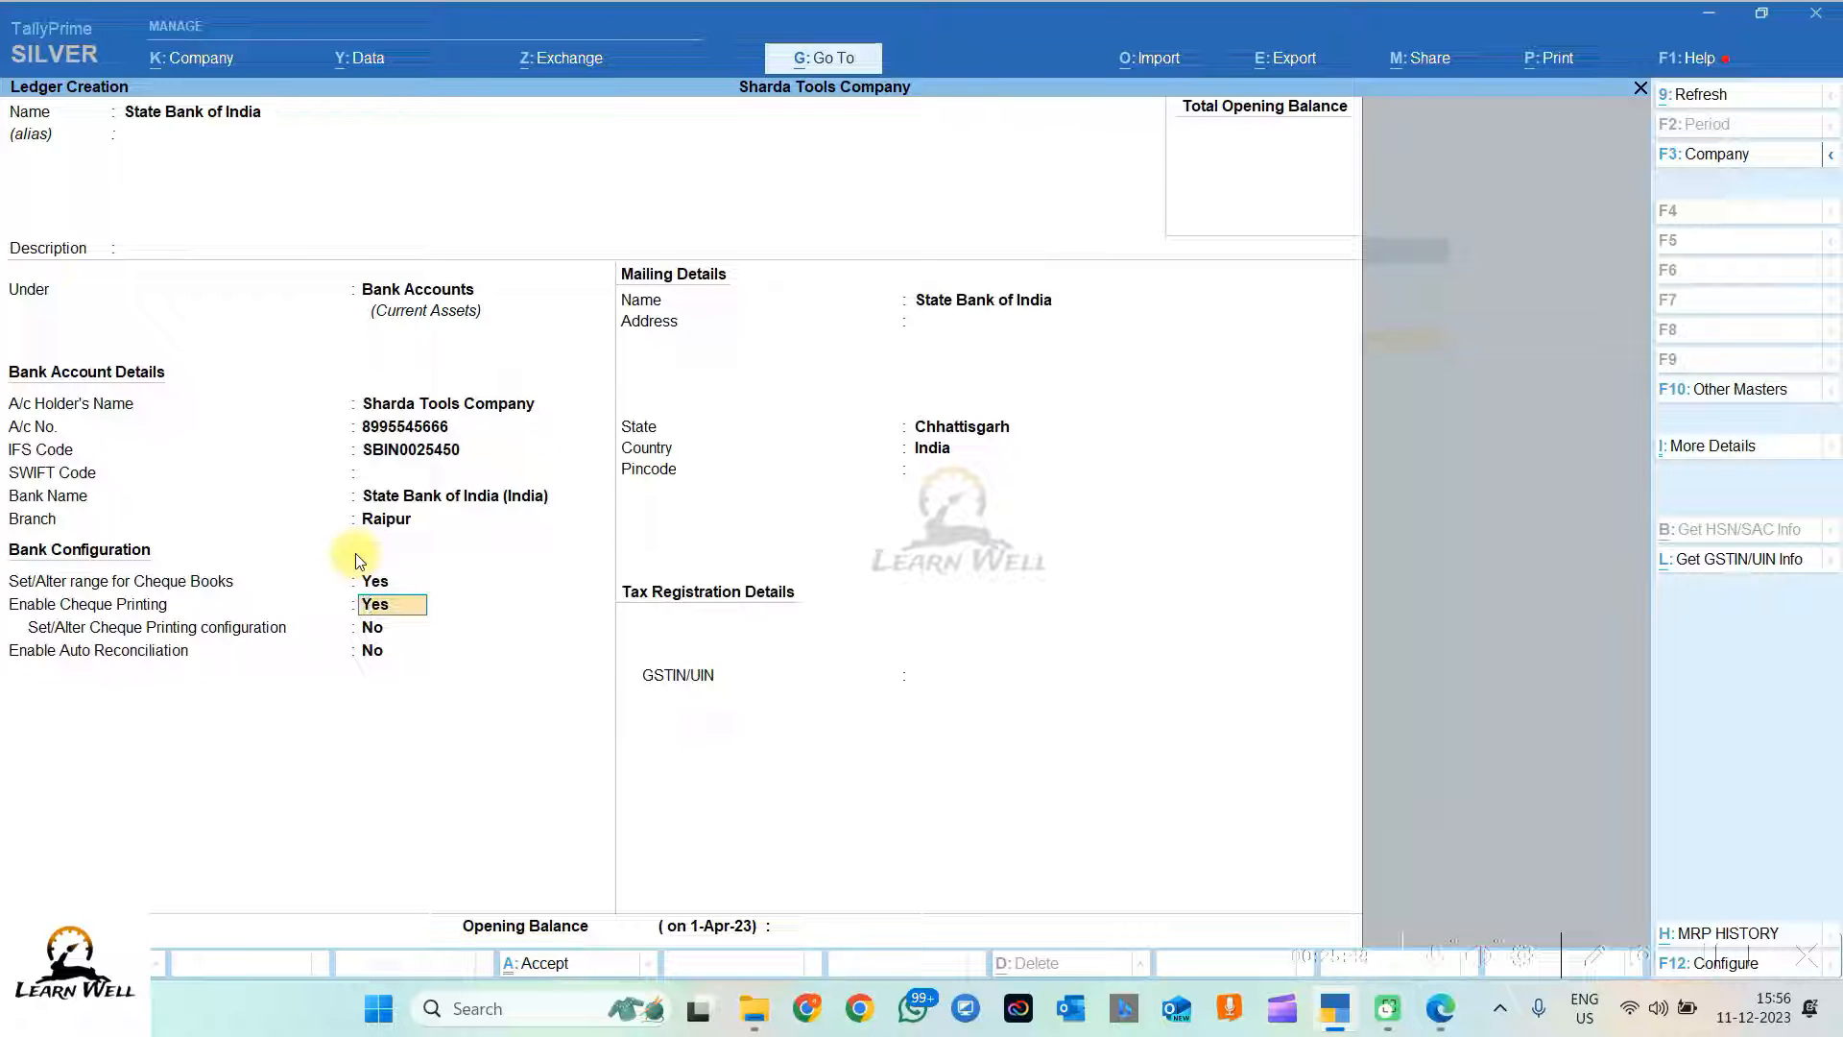
# Step: Turn cheque printing off, leave auto reconciliation off, and save the State Bank of India ledger
pyautogui.write('n')
pyautogui.press('Return')
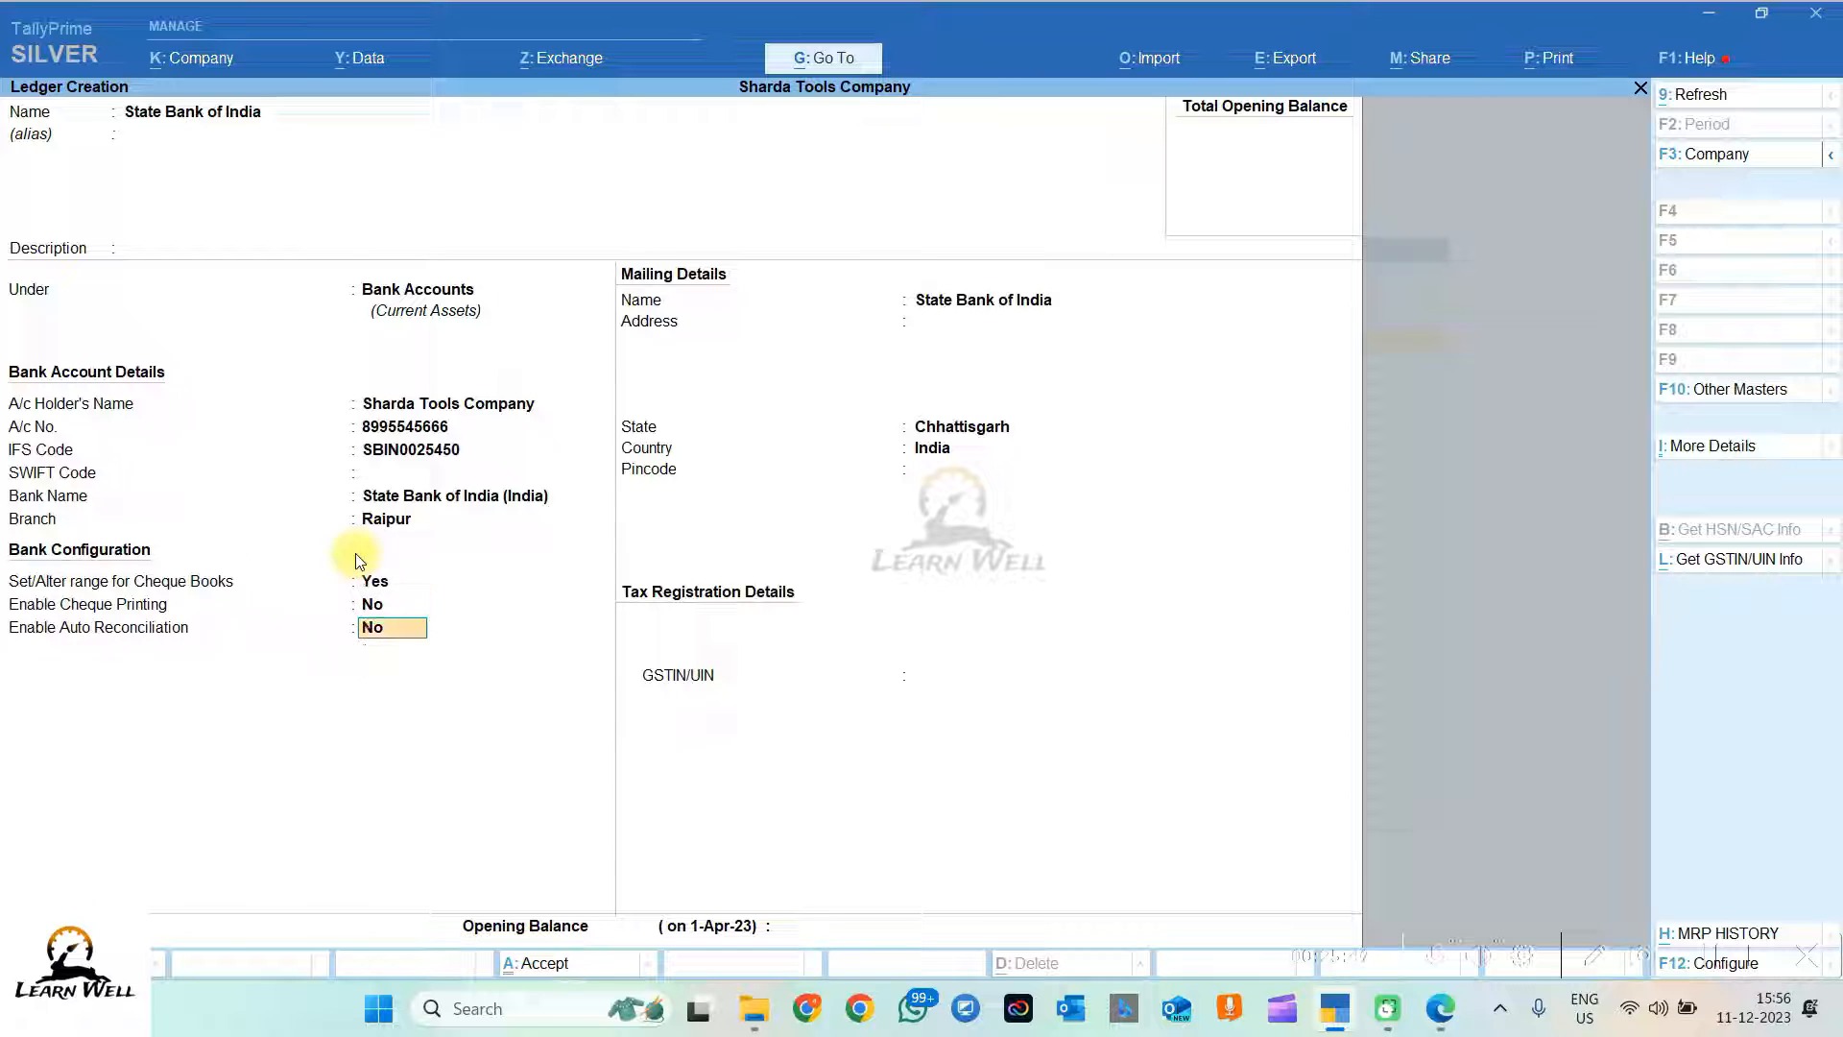
pyautogui.press('Return')
pyautogui.press('Return')
pyautogui.press('Return')
pyautogui.press('Return')
pyautogui.press('Return')
pyautogui.press('Return')
pyautogui.press('Return')
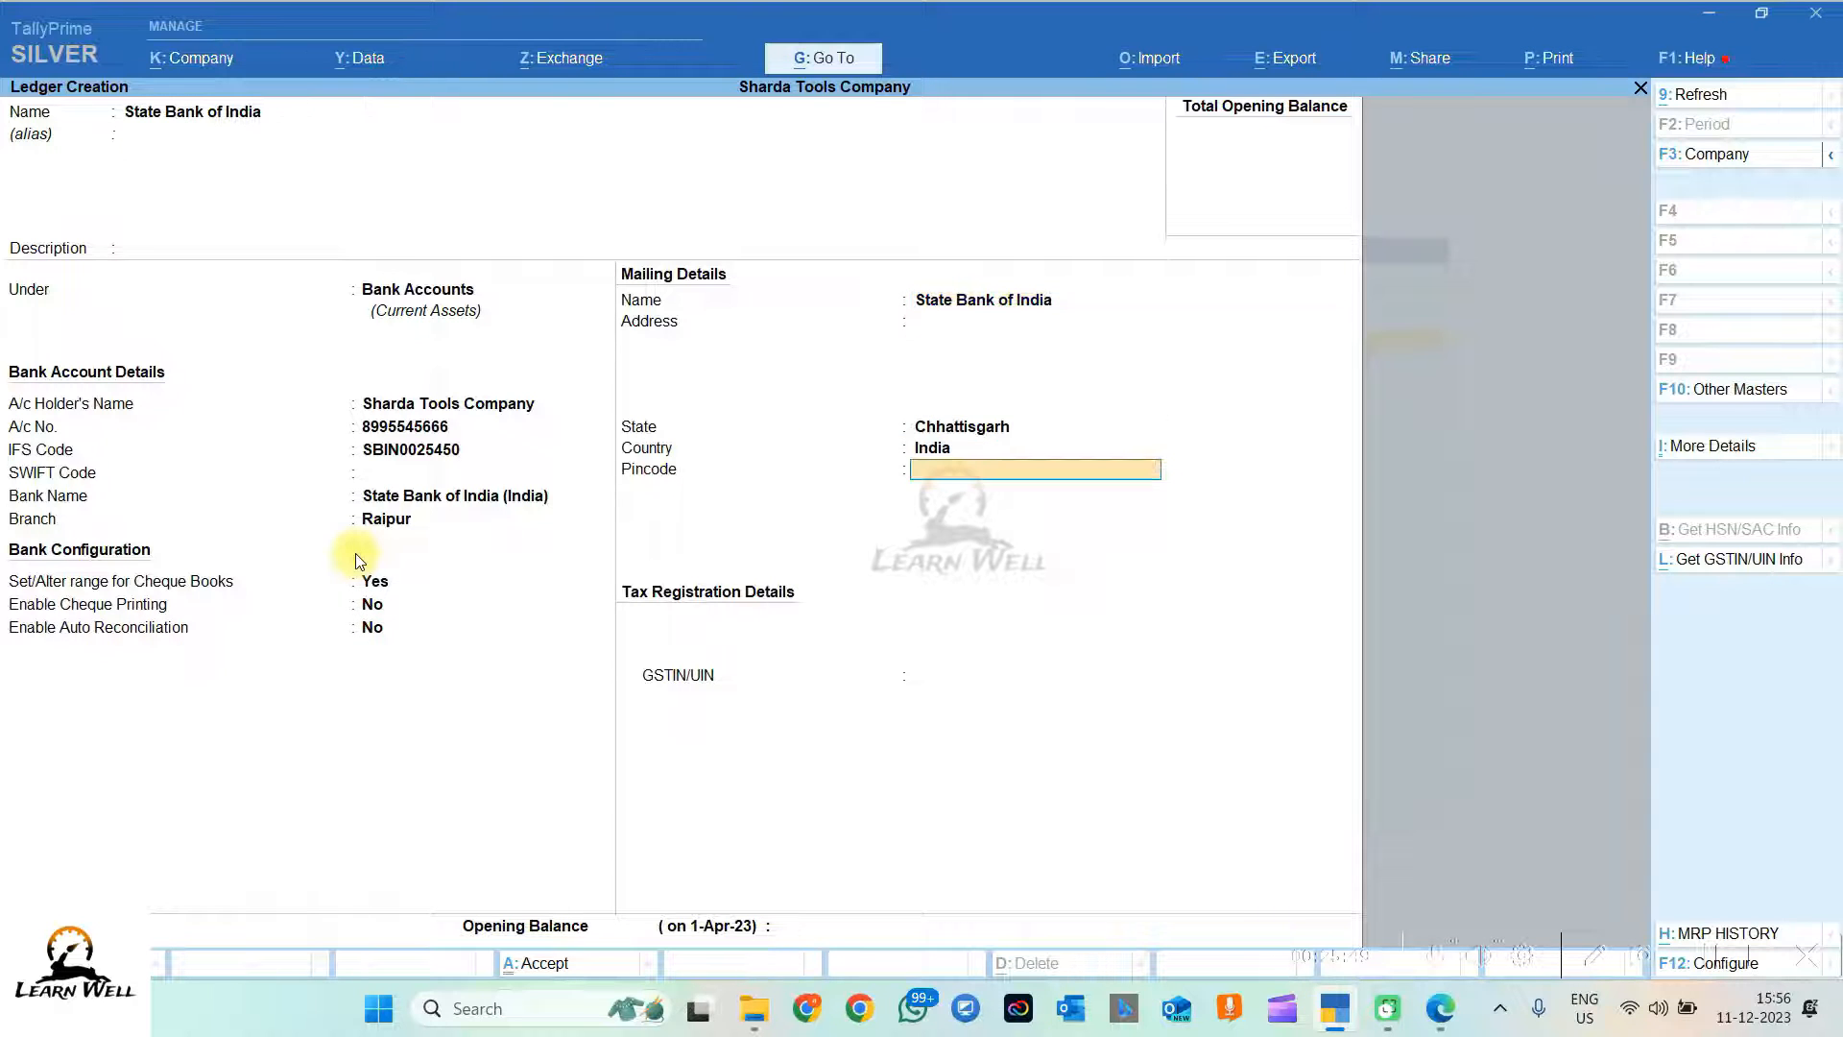
pyautogui.press('Return')
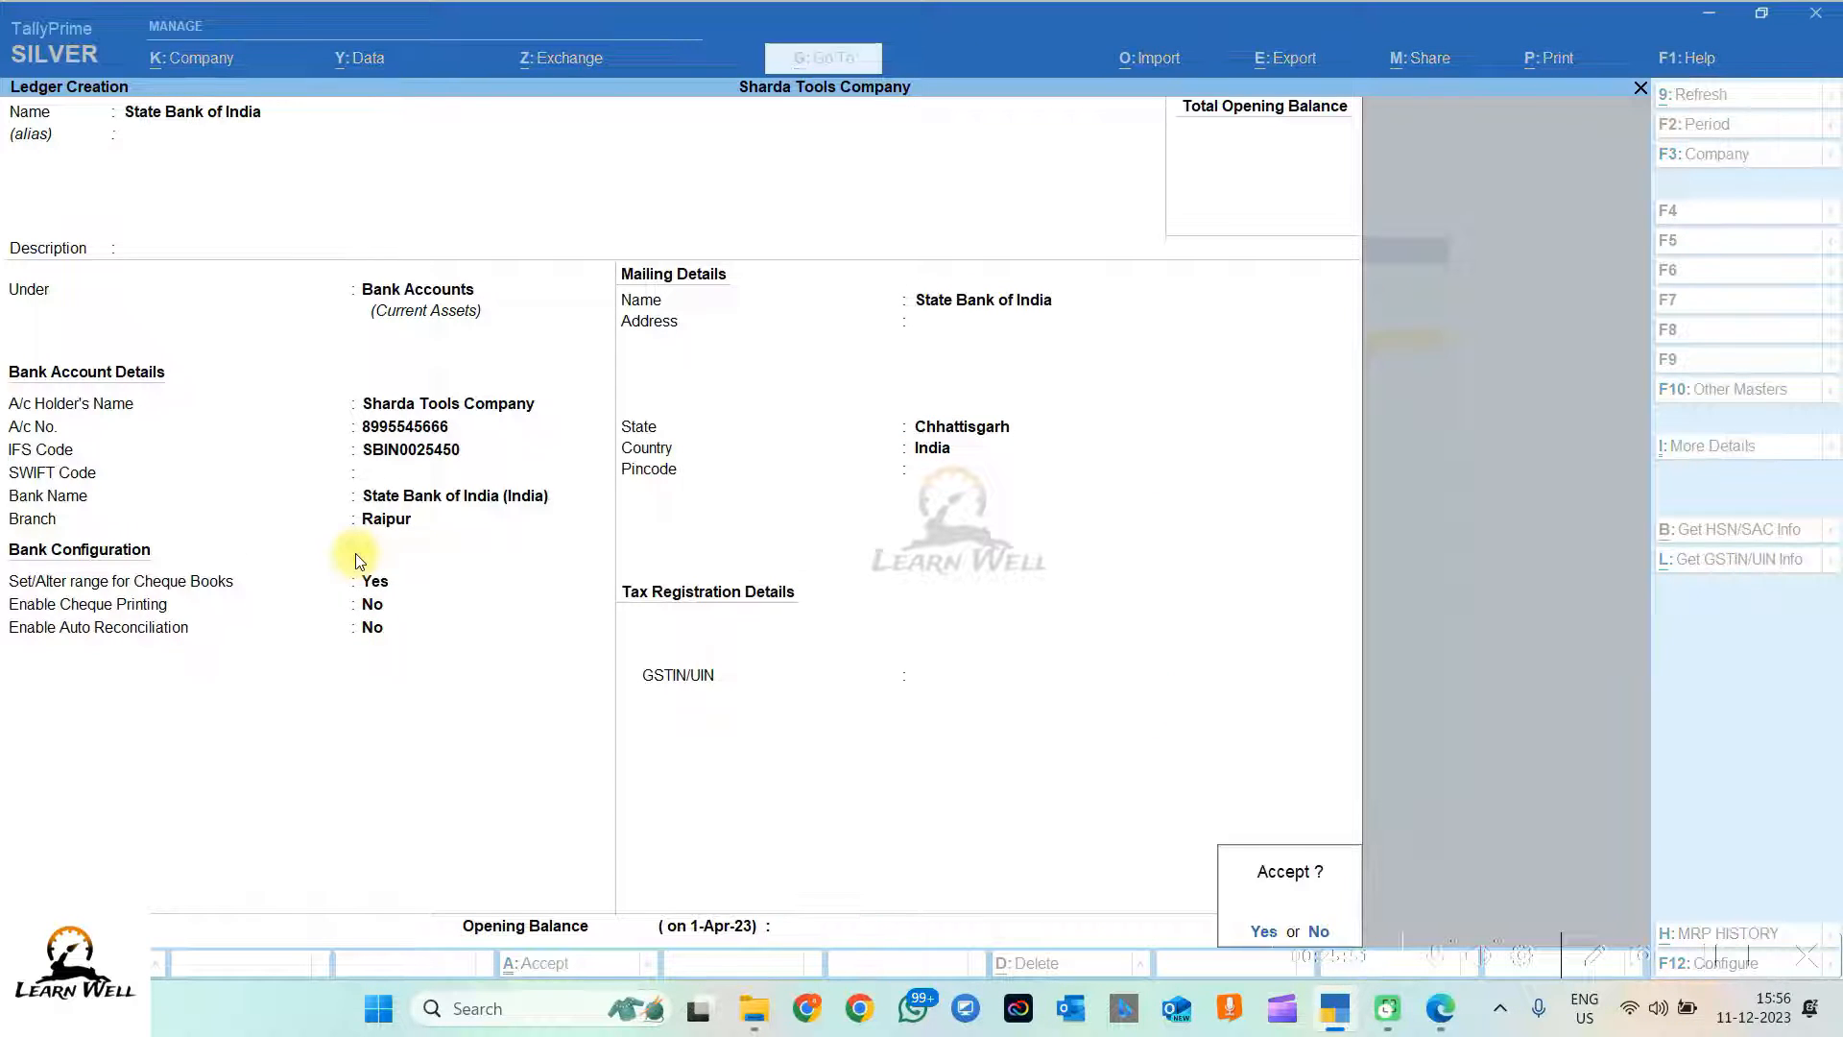
pyautogui.press('Return')
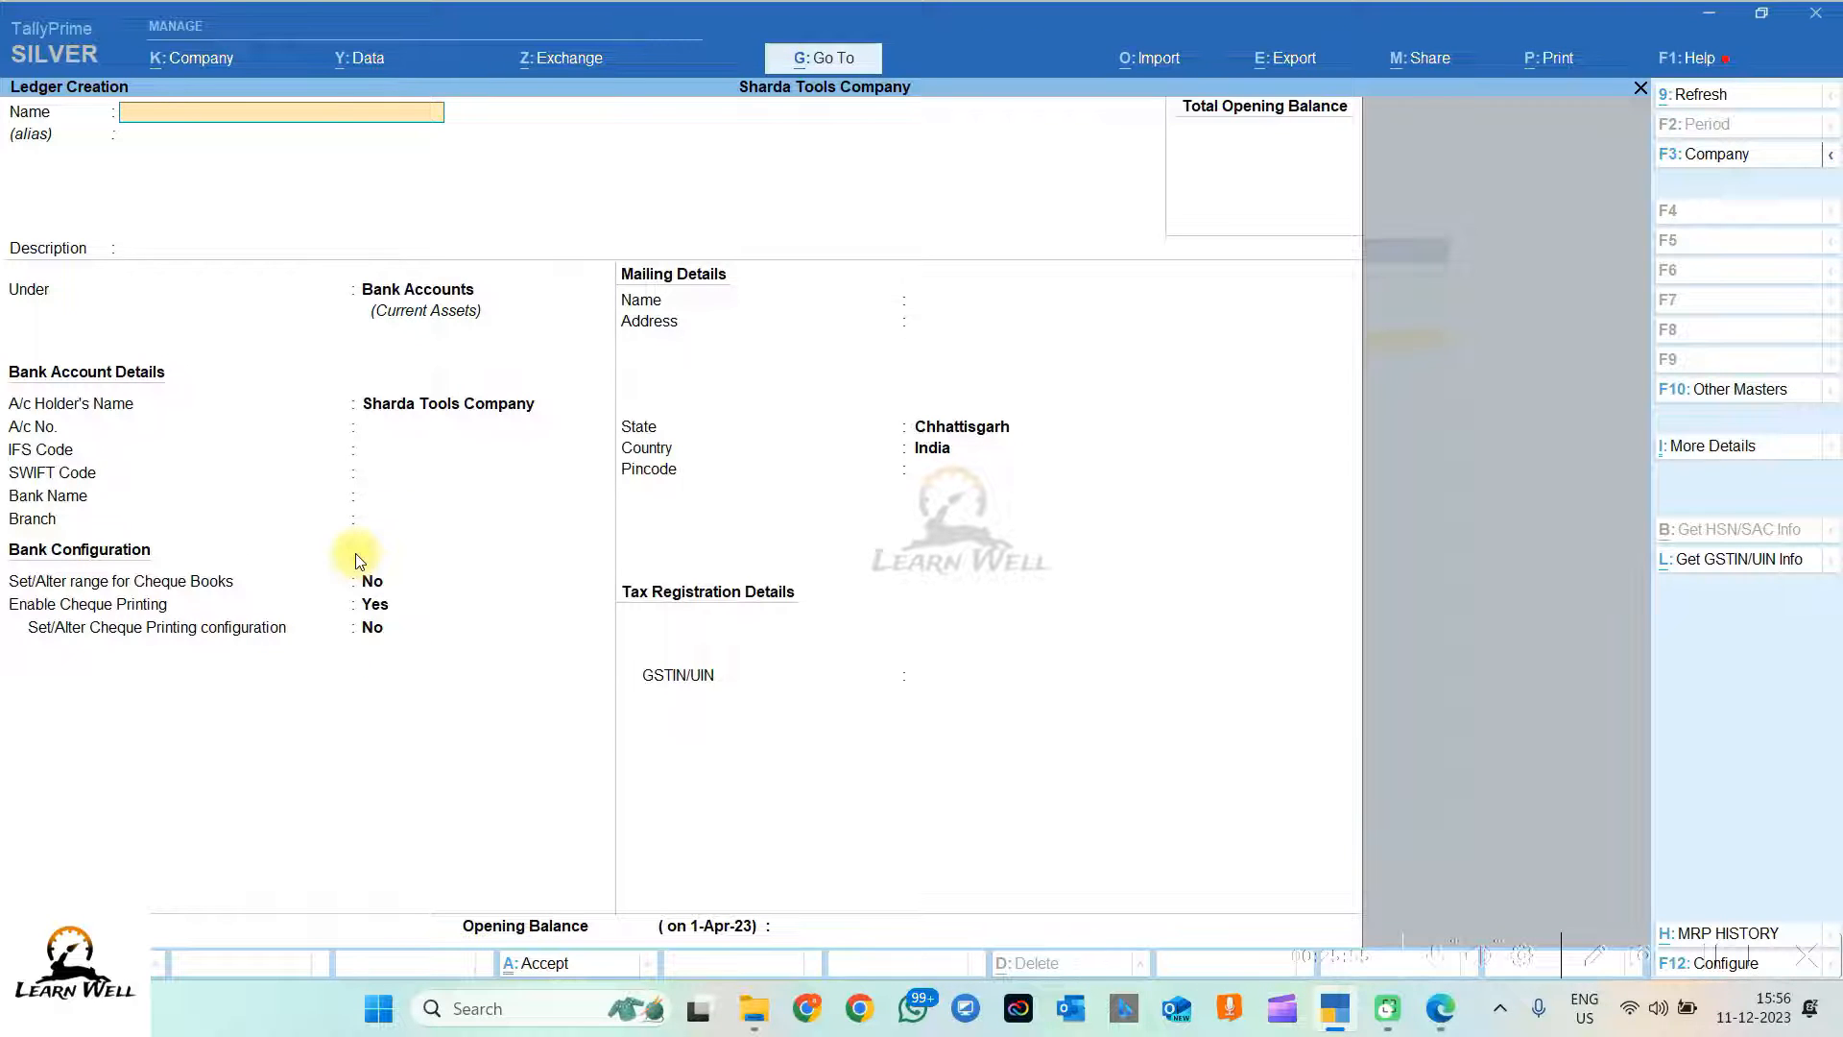
# Step: Abandon the unfinished ledger form and start a new Contra voucher
pyautogui.press('Escape')
pyautogui.press('y')
pyautogui.press('Escape')
pyautogui.press('Escape')
pyautogui.press('Escape')
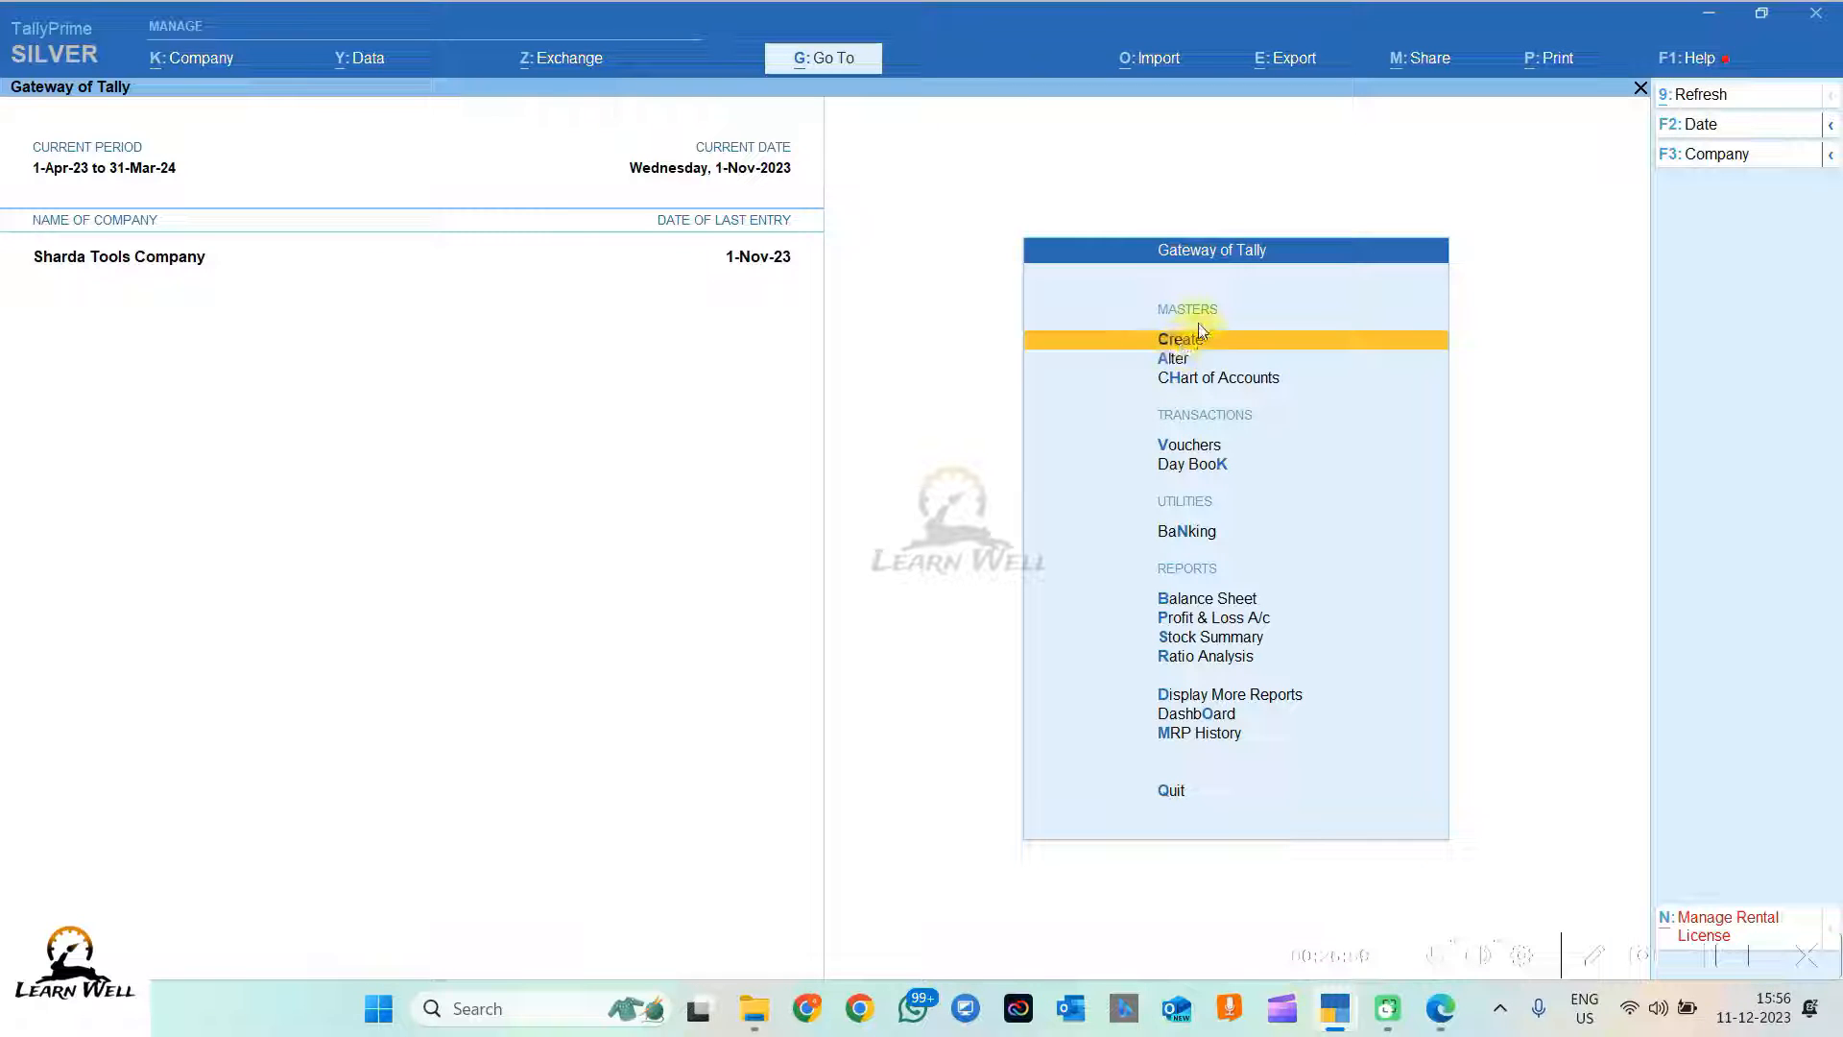
pyautogui.click(1188, 447)
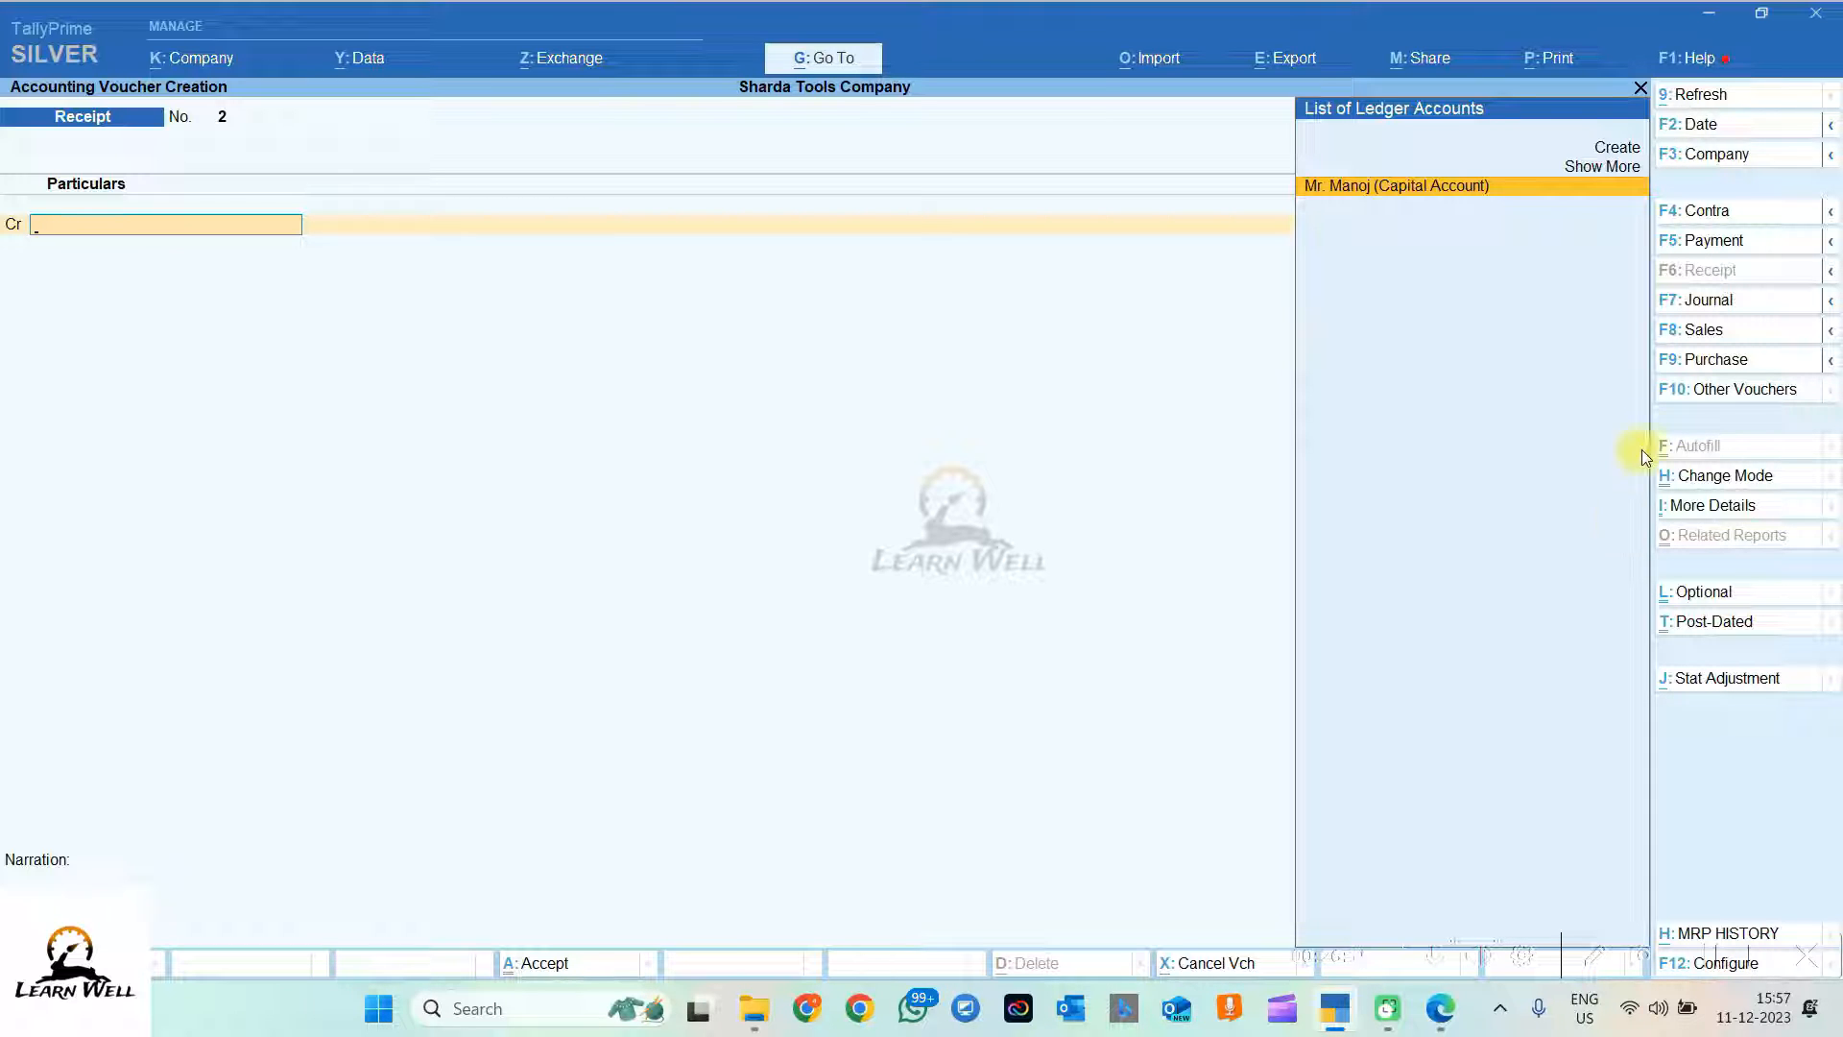
pyautogui.click(1679, 216)
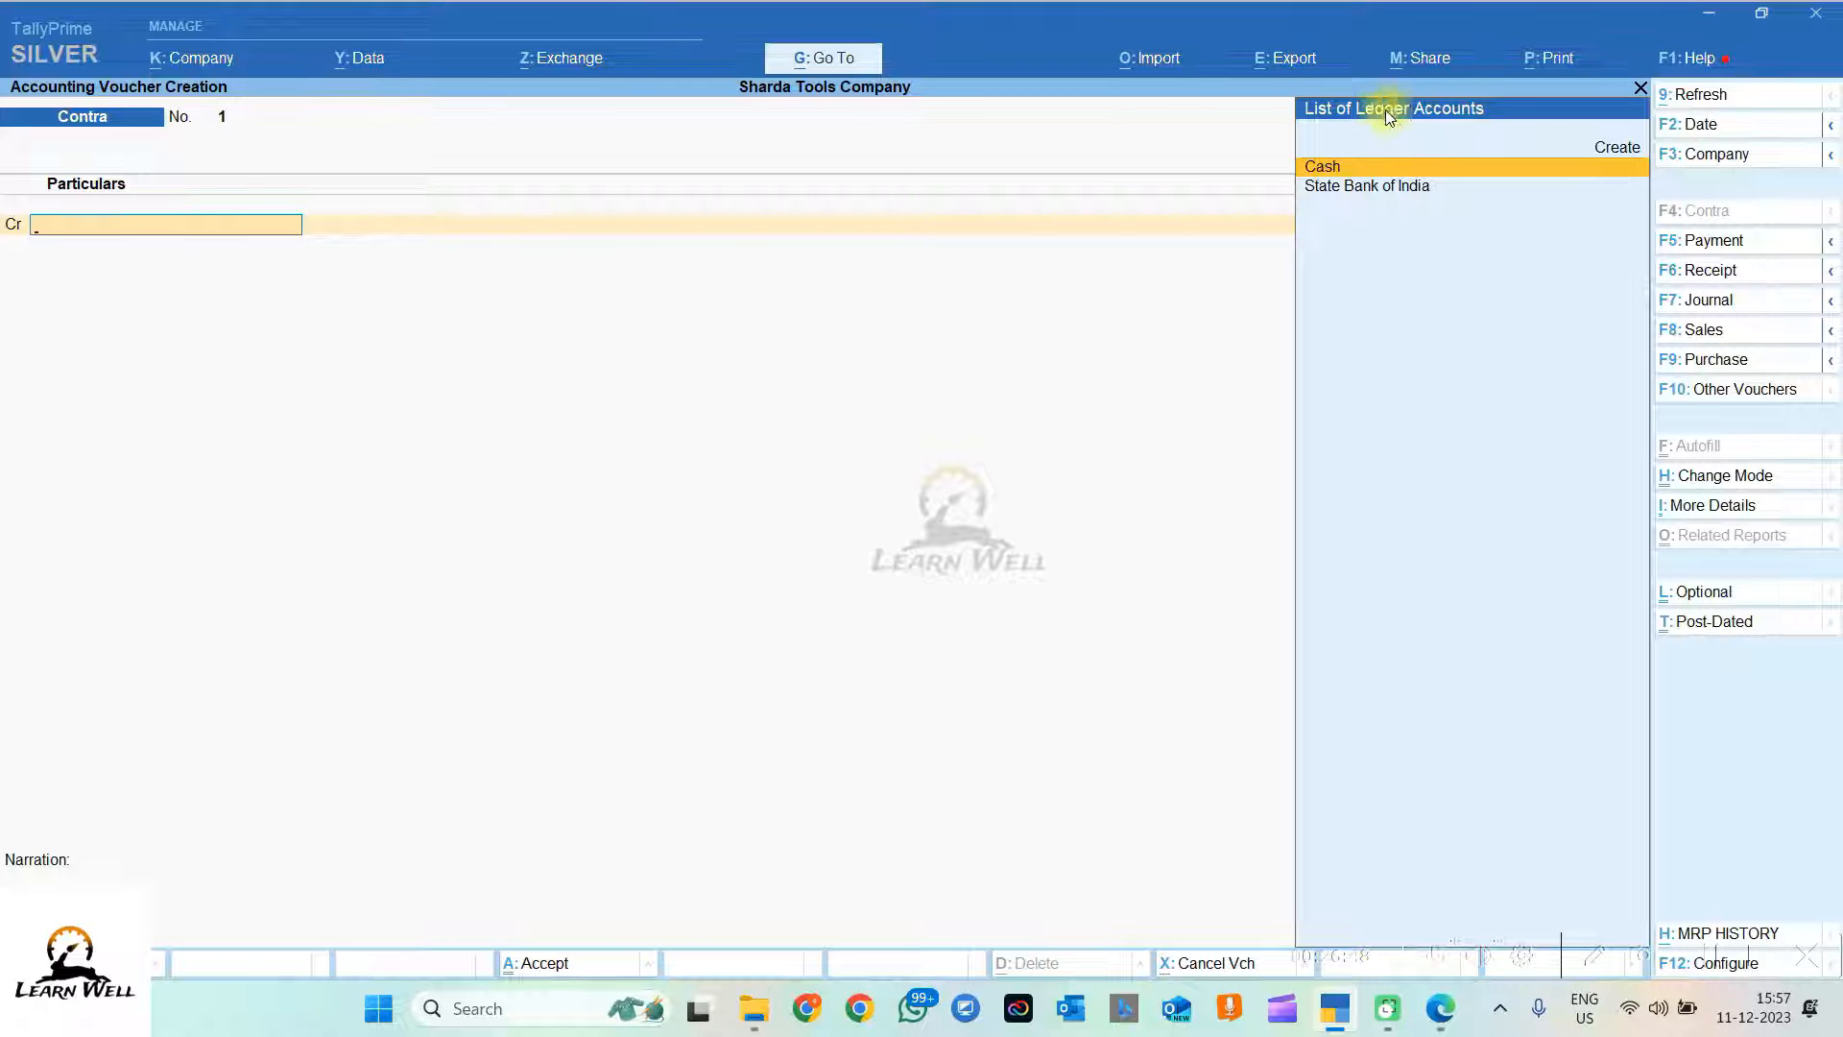
# Step: Credit Cash 90,000 and debit State Bank of India 90,000
pyautogui.click(1325, 168)
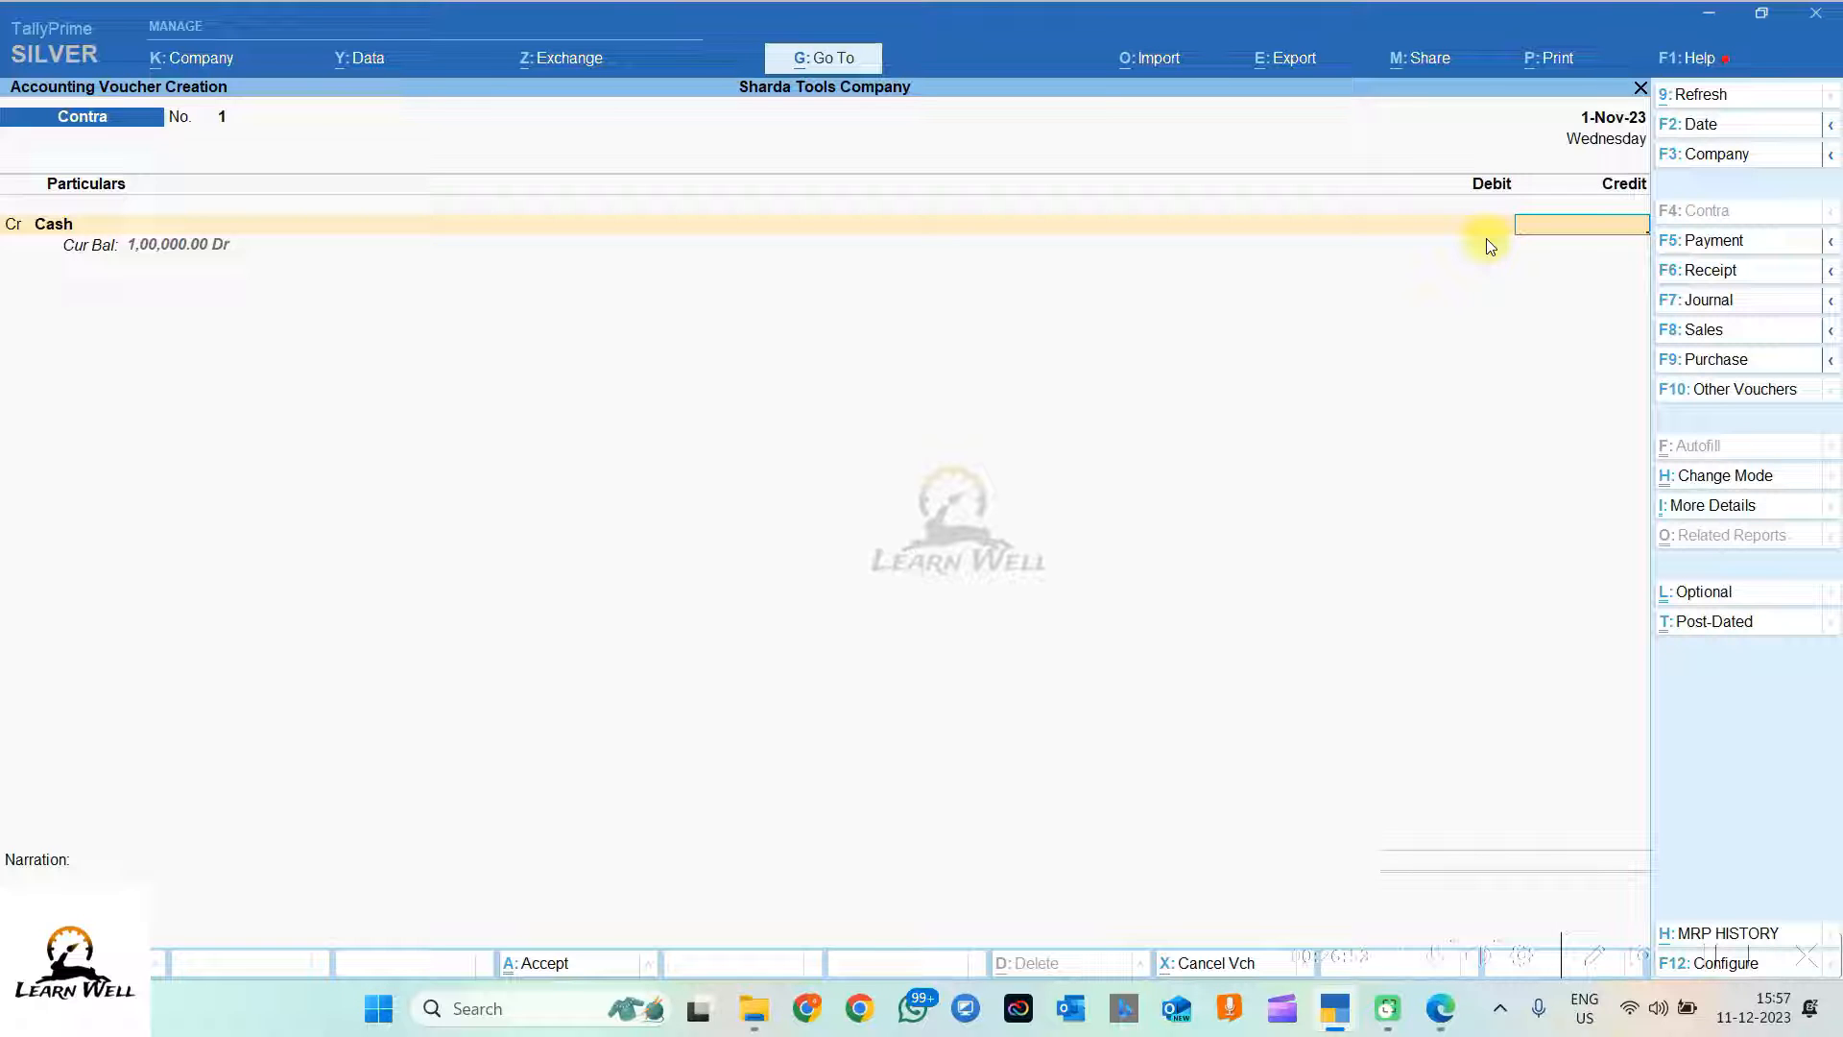
pyautogui.write('90000')
pyautogui.press('Return')
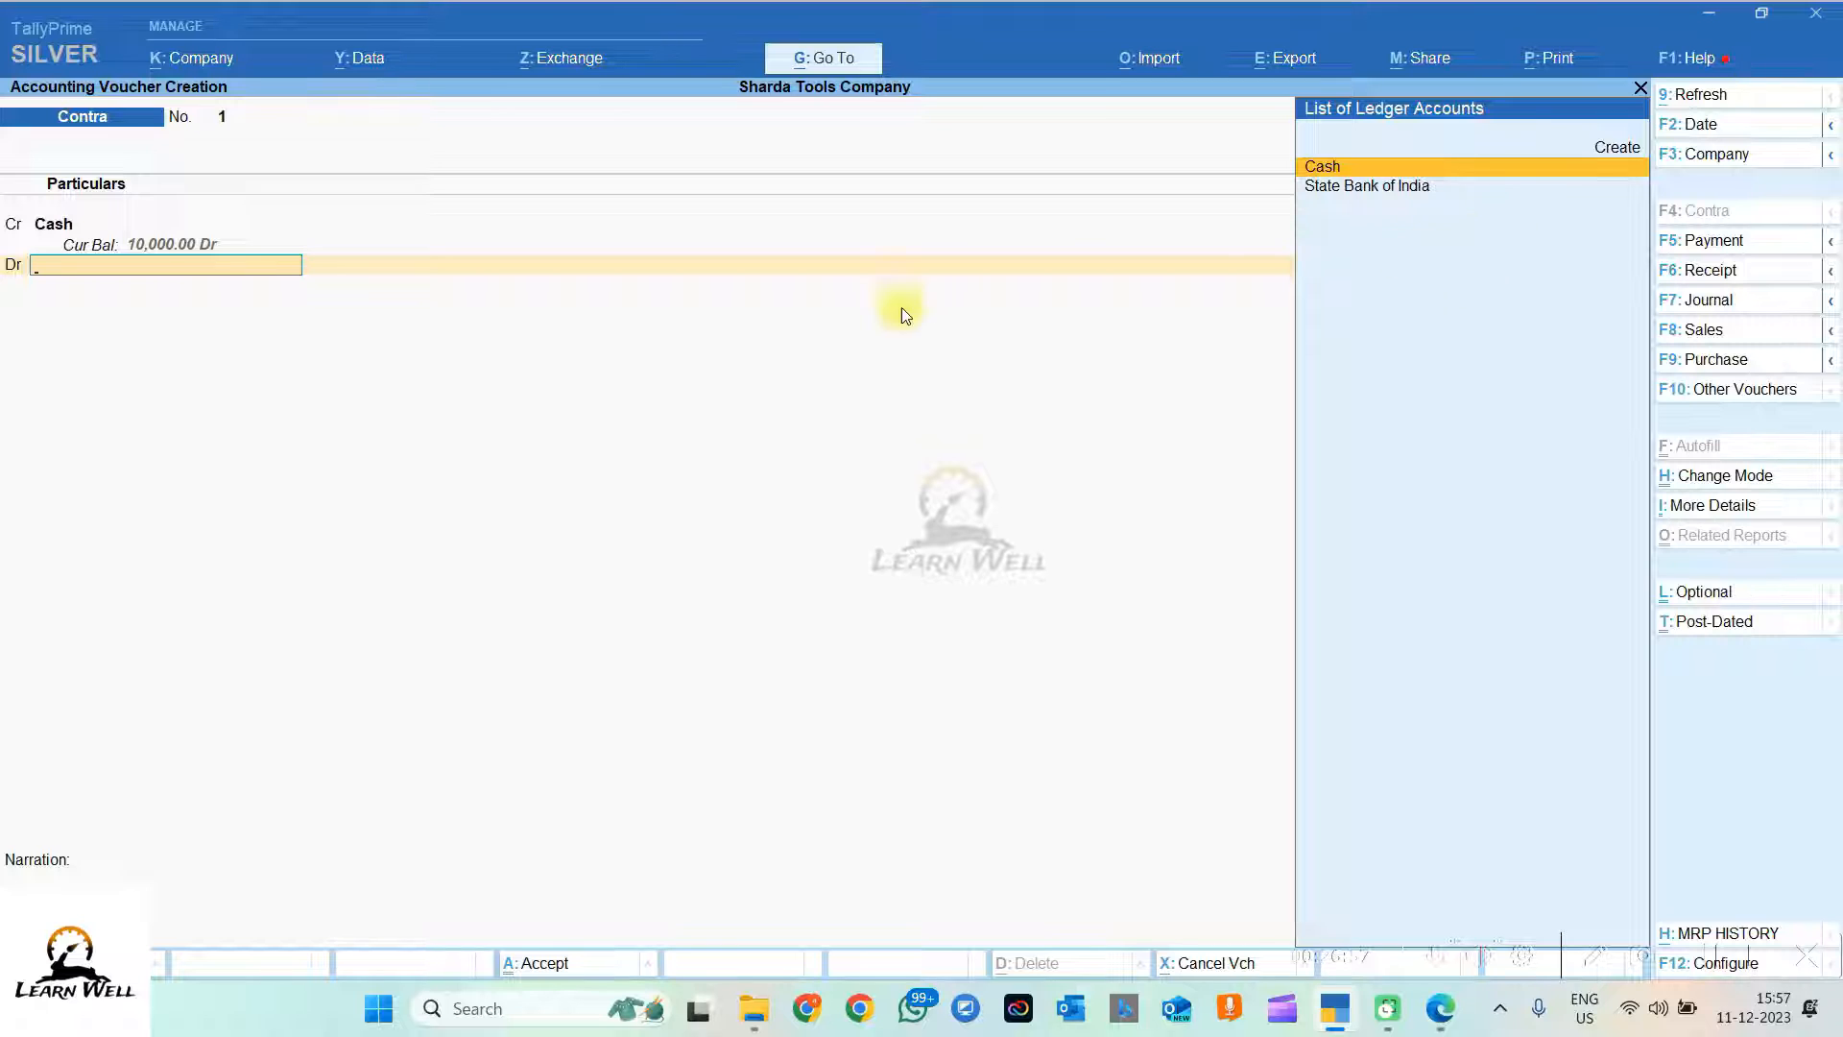
pyautogui.click(1353, 189)
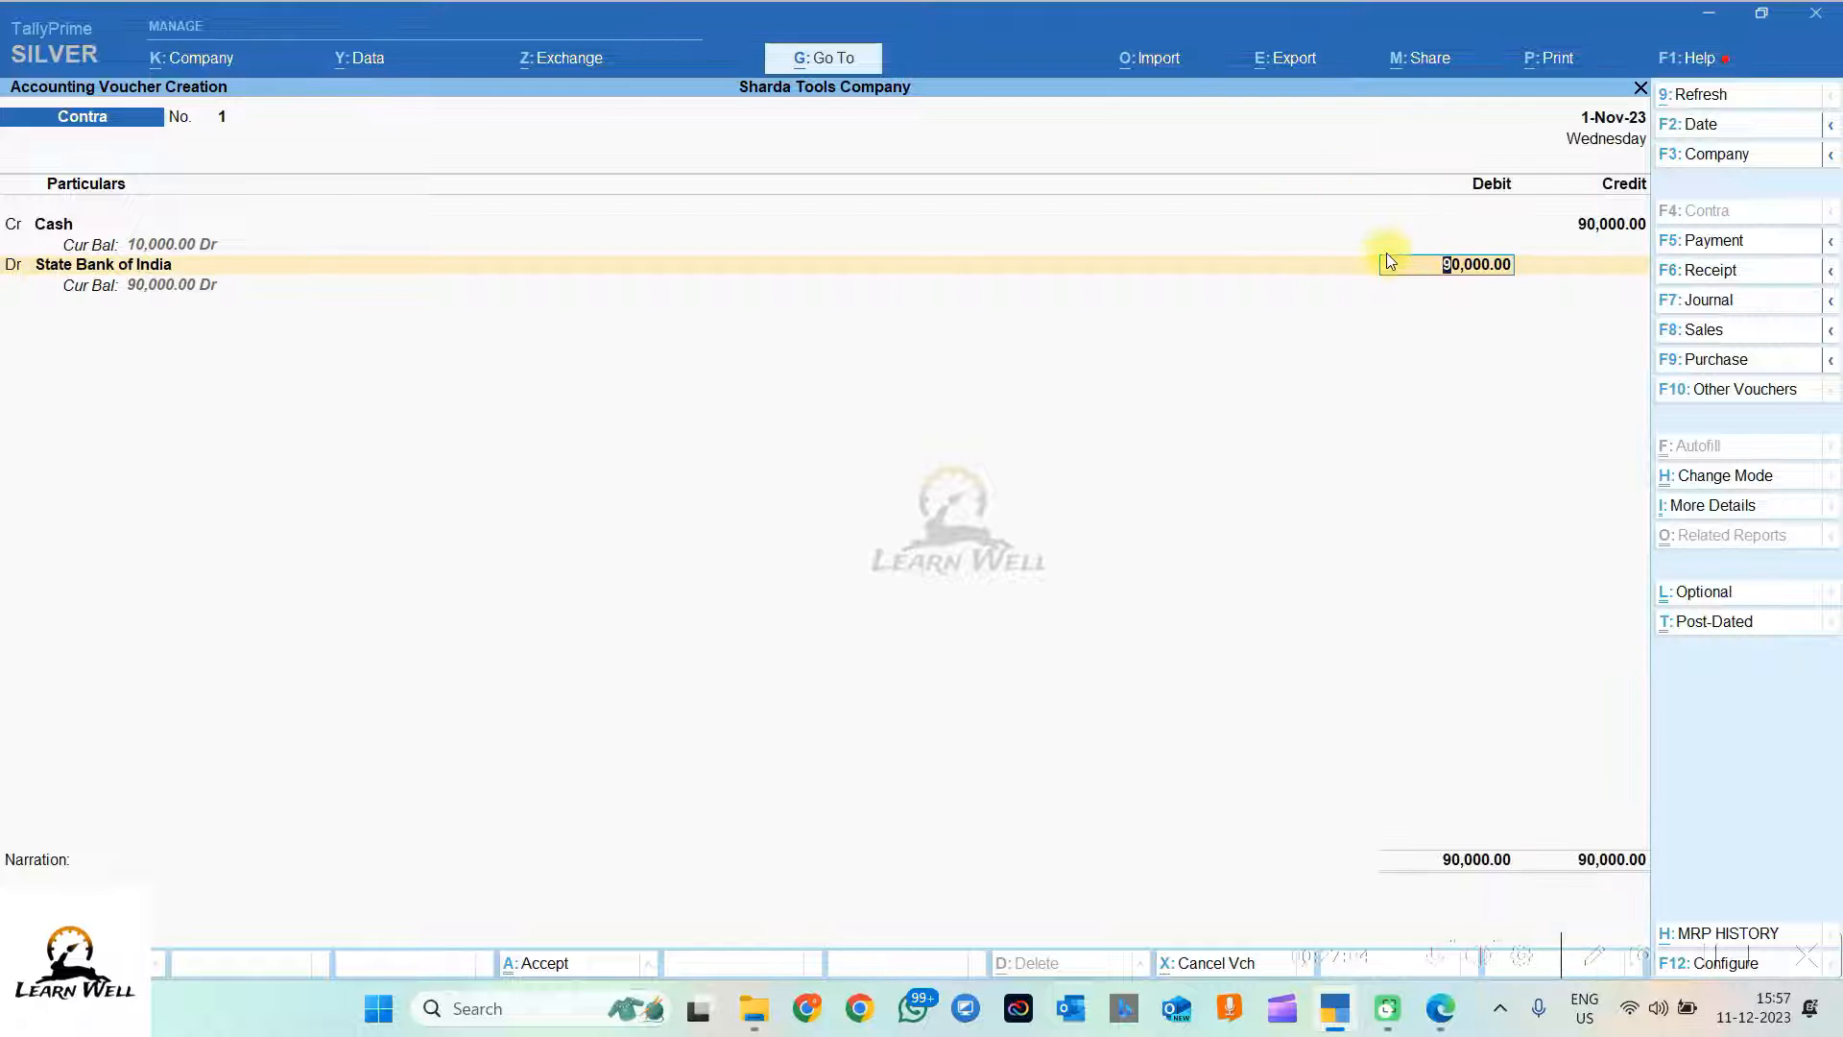
pyautogui.press('Return')
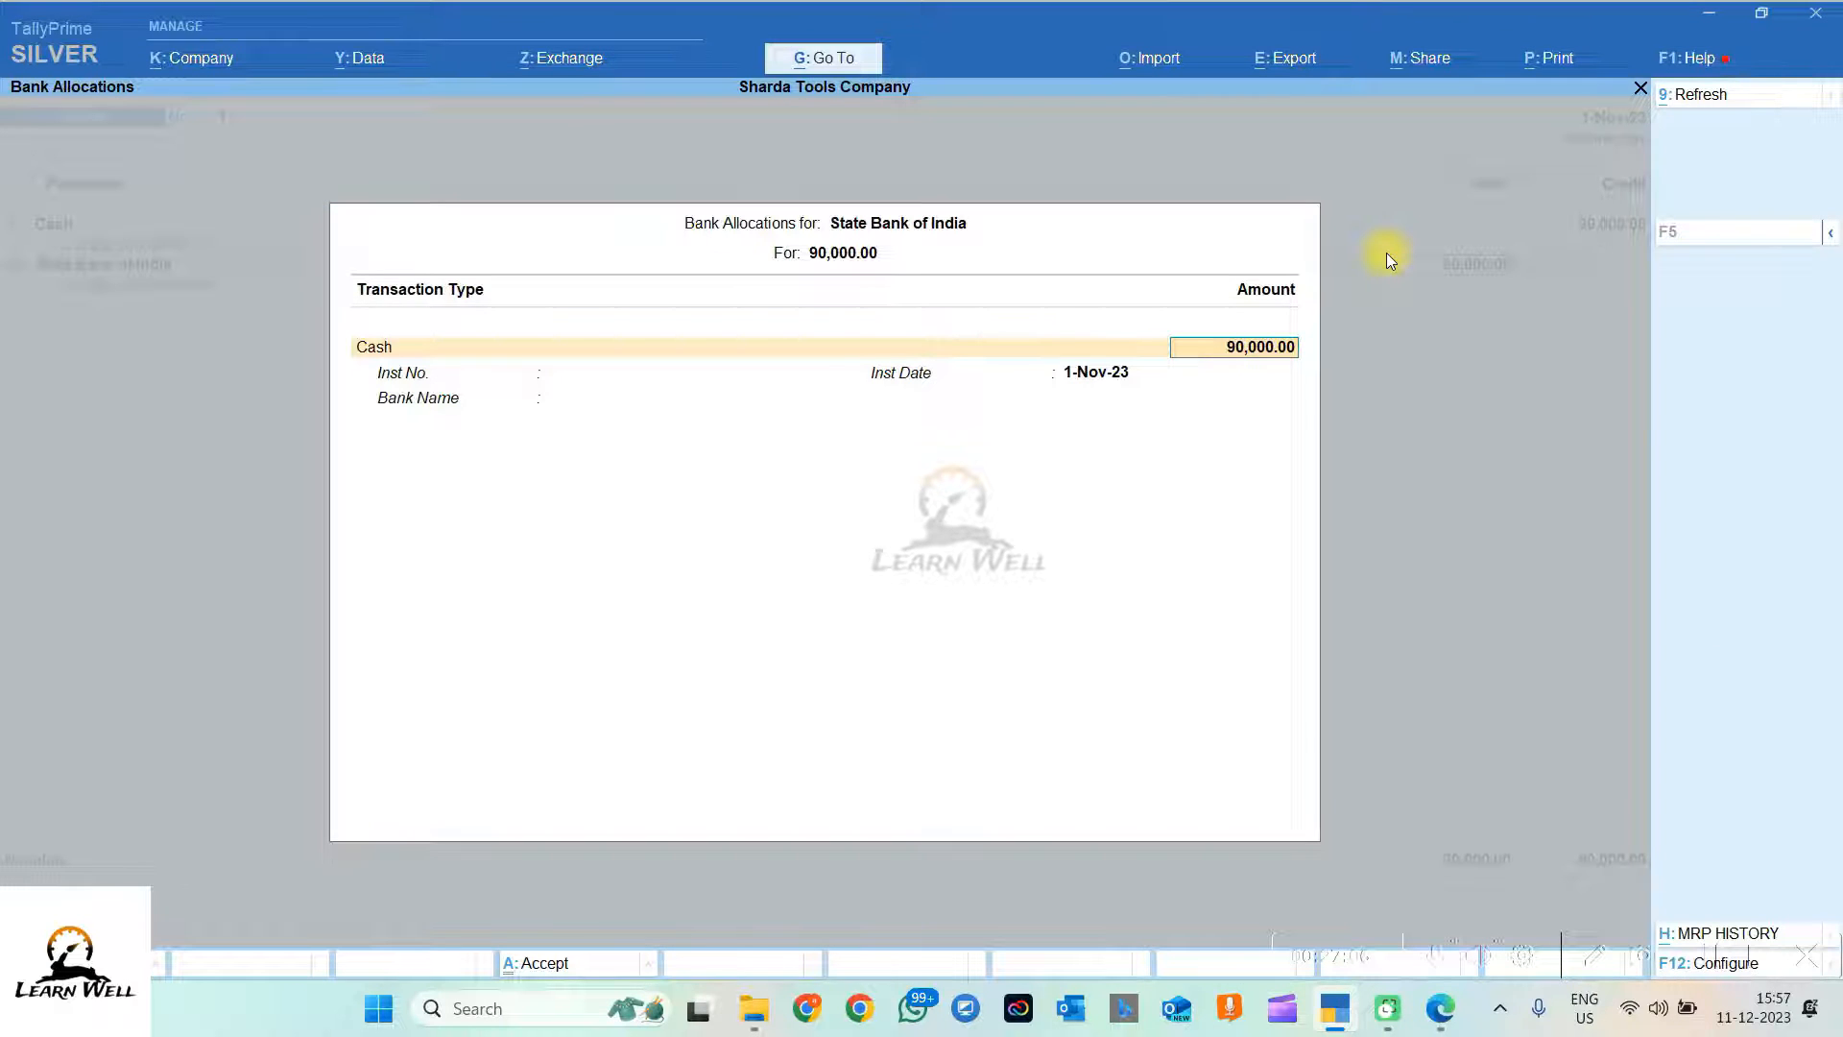
# Step: Record the cash as 180 notes of 500 and set the bank to State Bank of India (India)
pyautogui.press('Return')
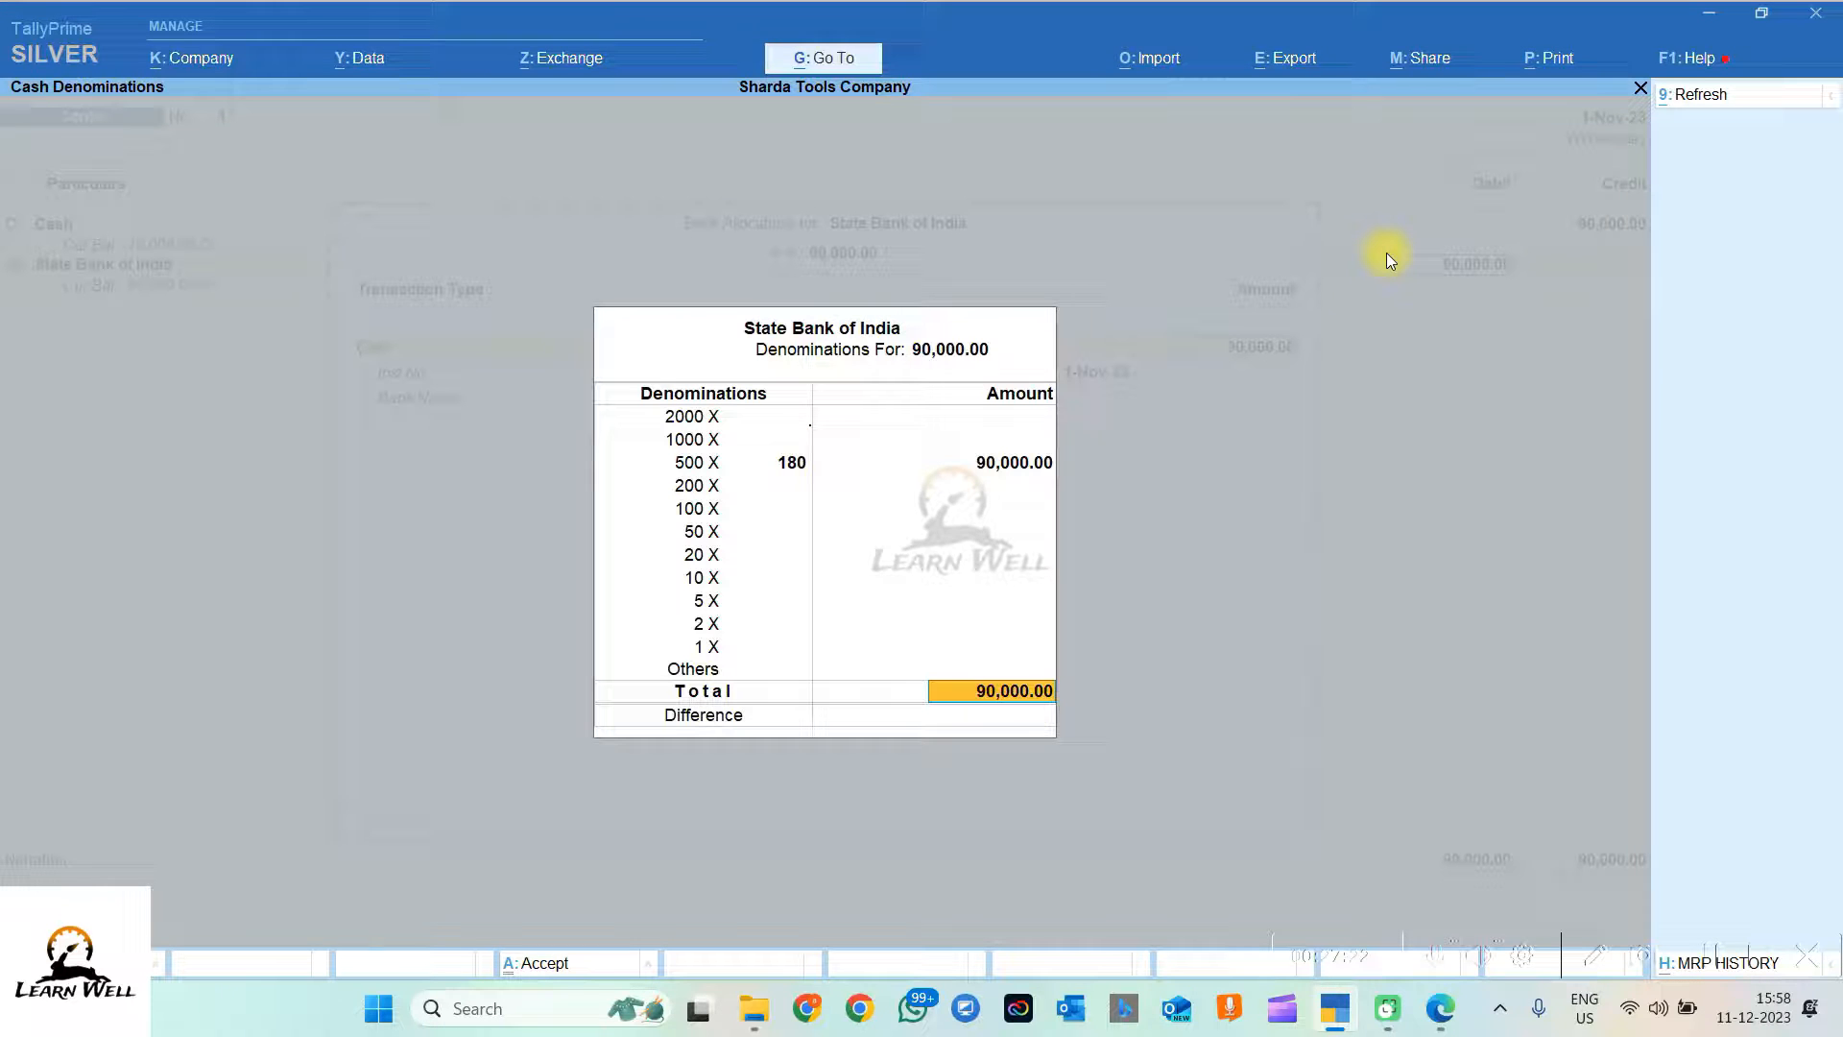
pyautogui.press('BackSpace')
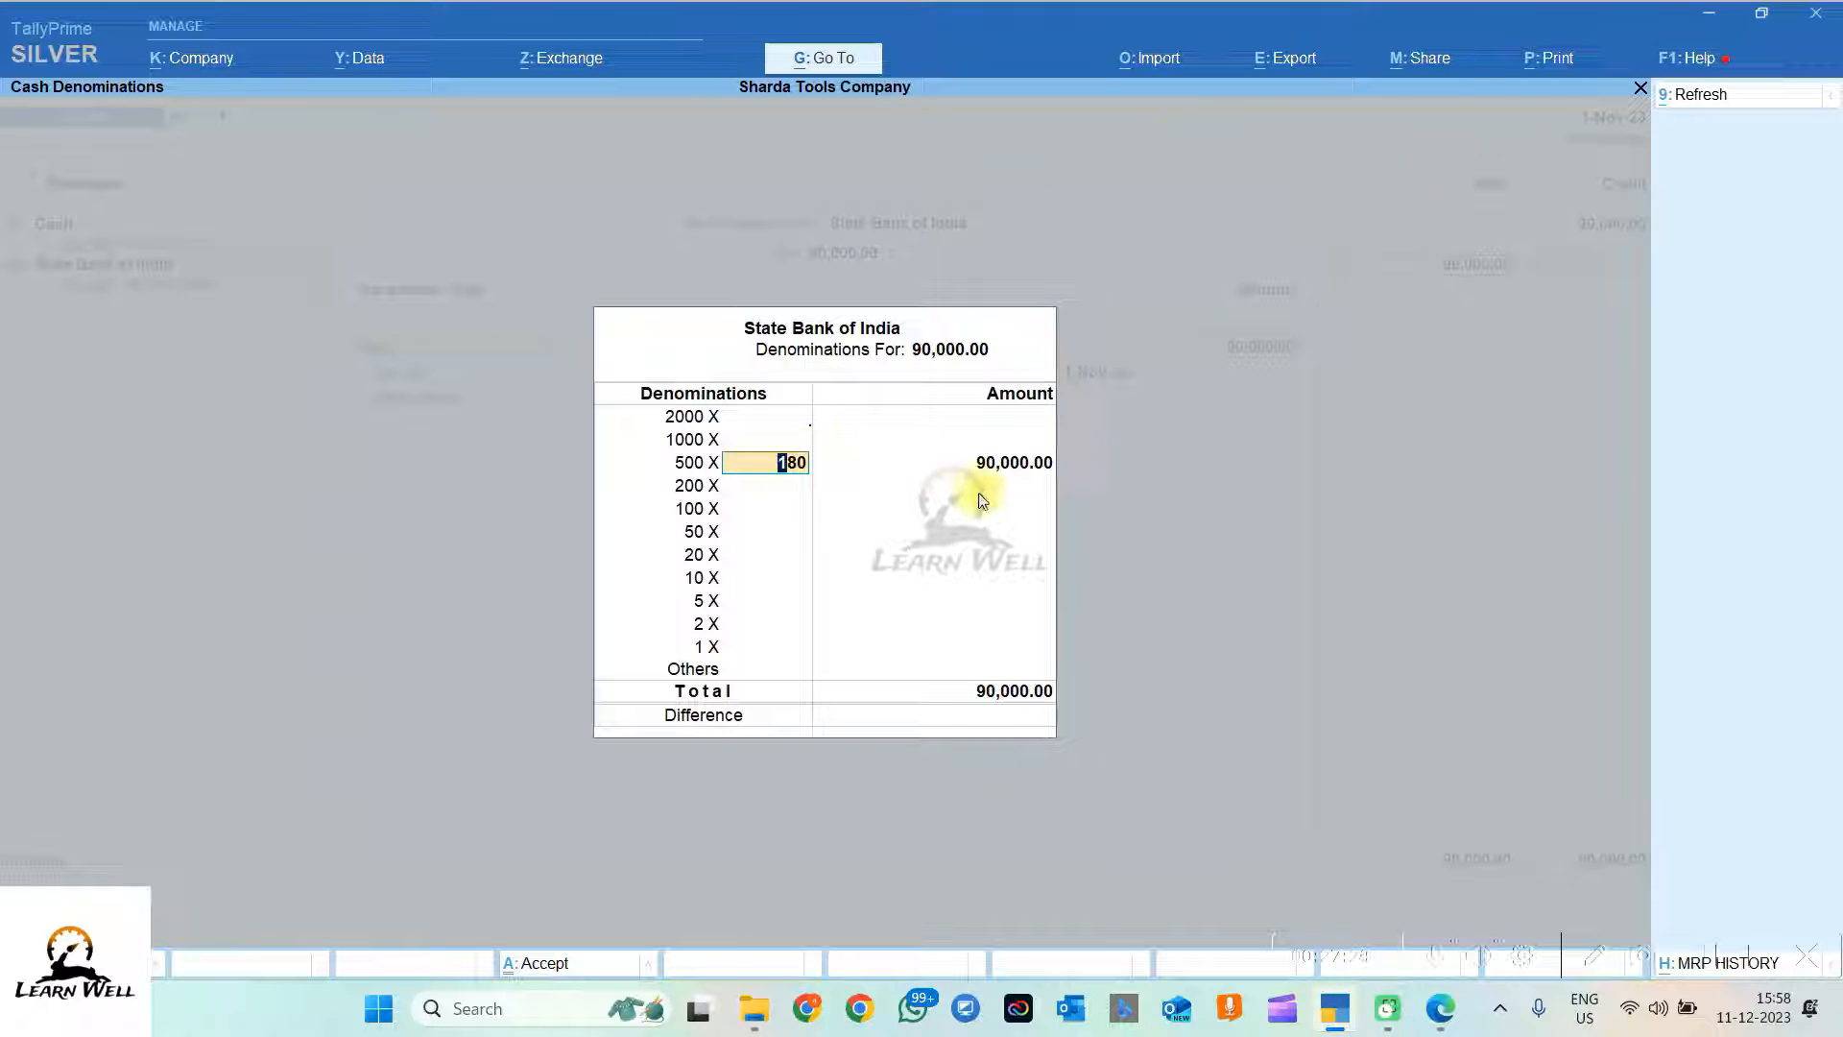
pyautogui.press('Return')
pyautogui.press('Return')
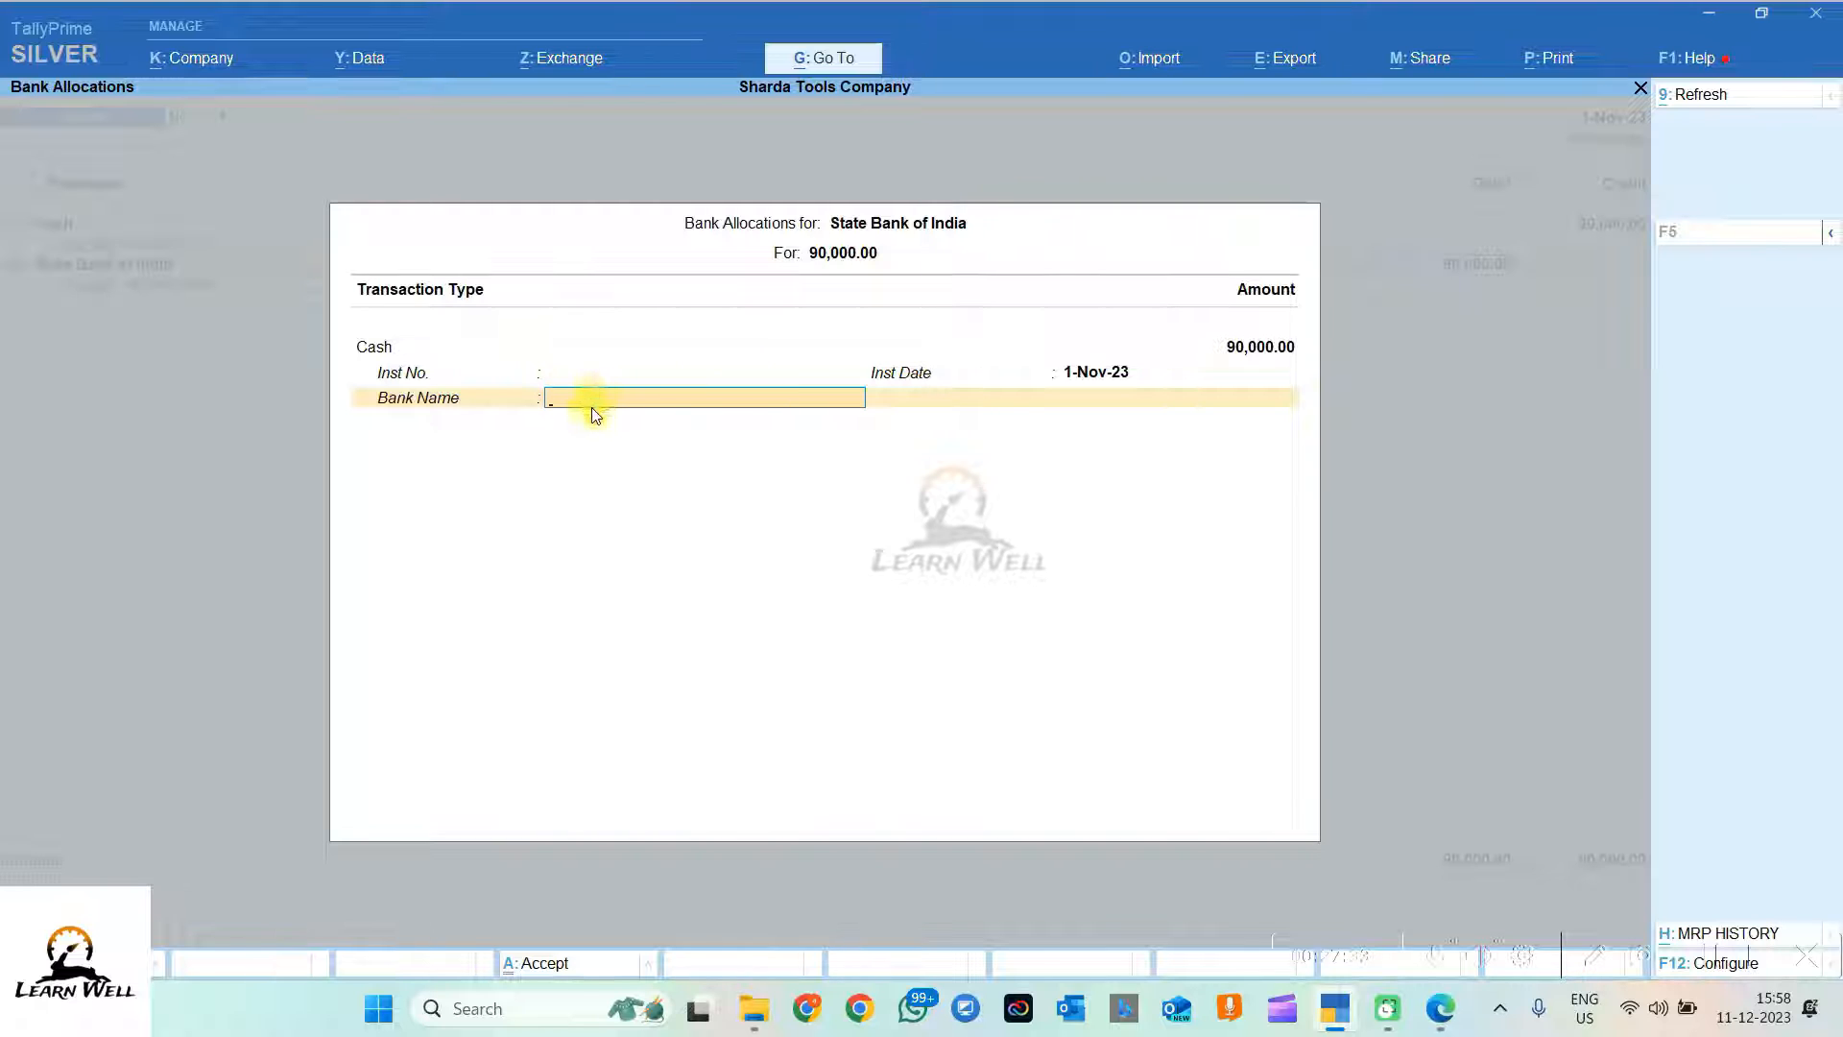
pyautogui.press('space')
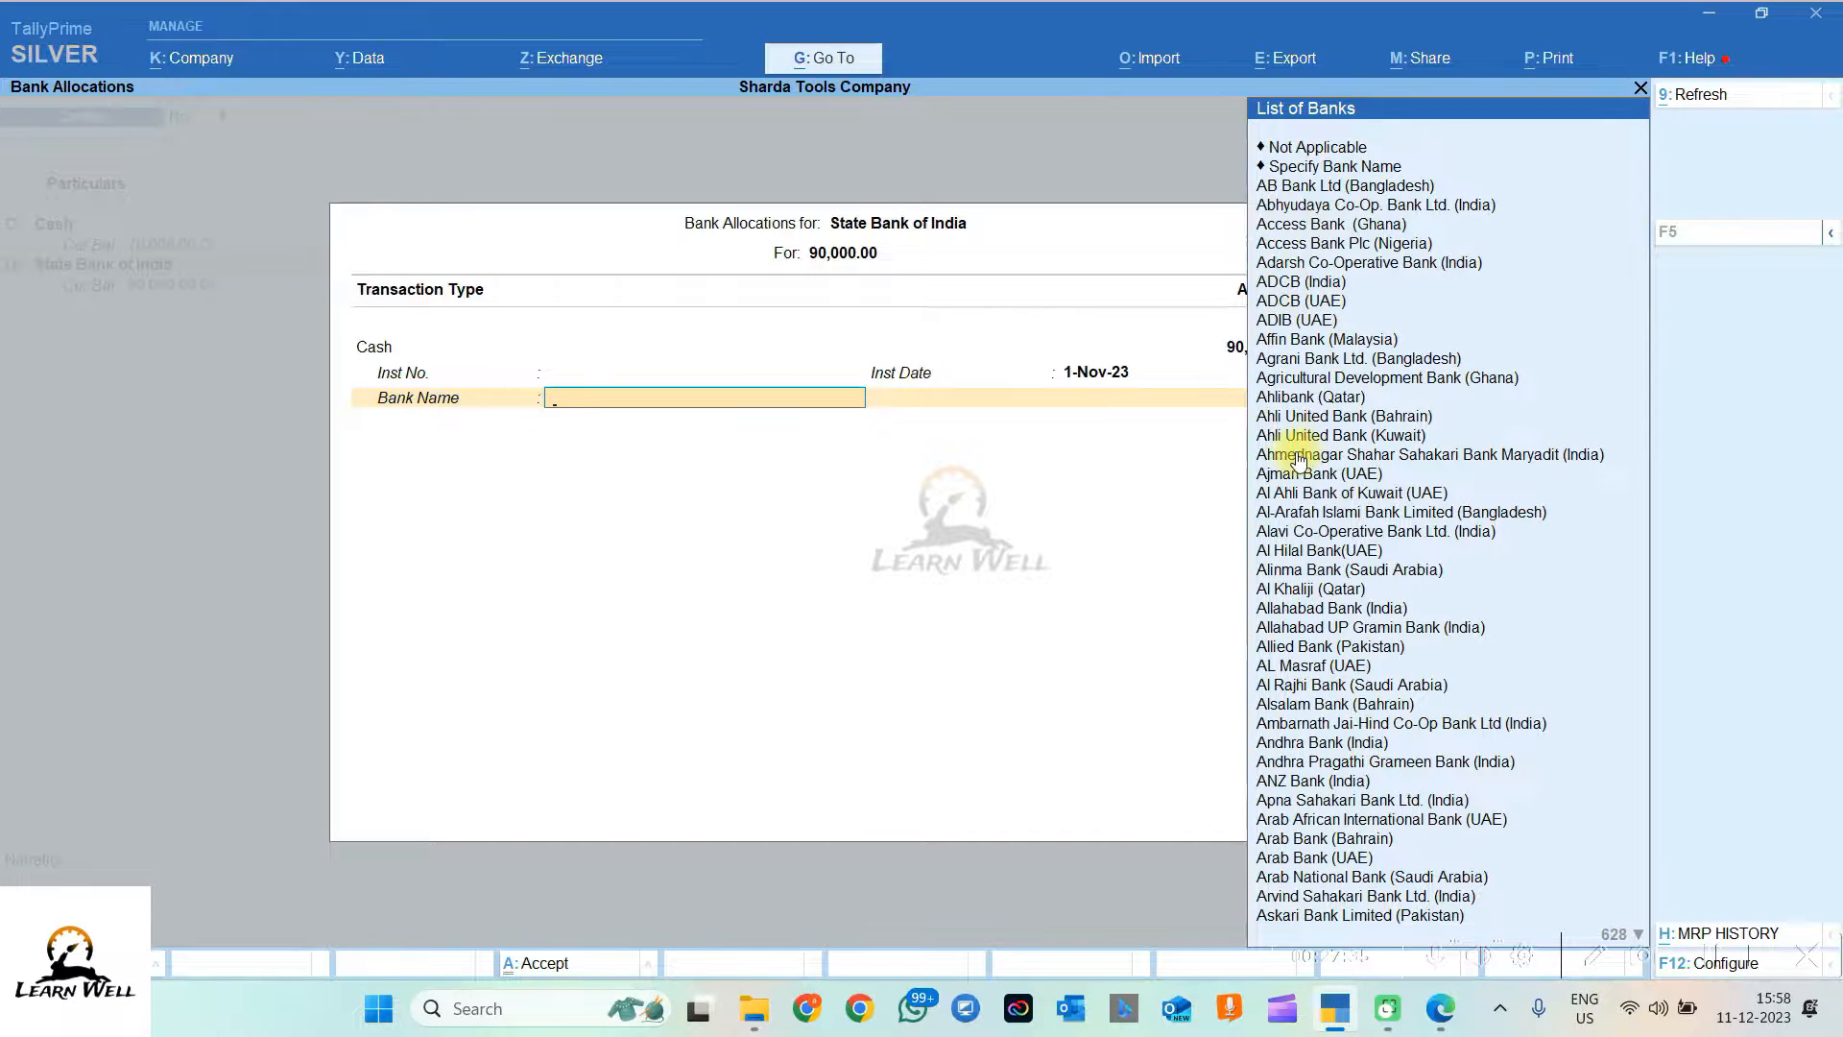
pyautogui.write('Statebank')
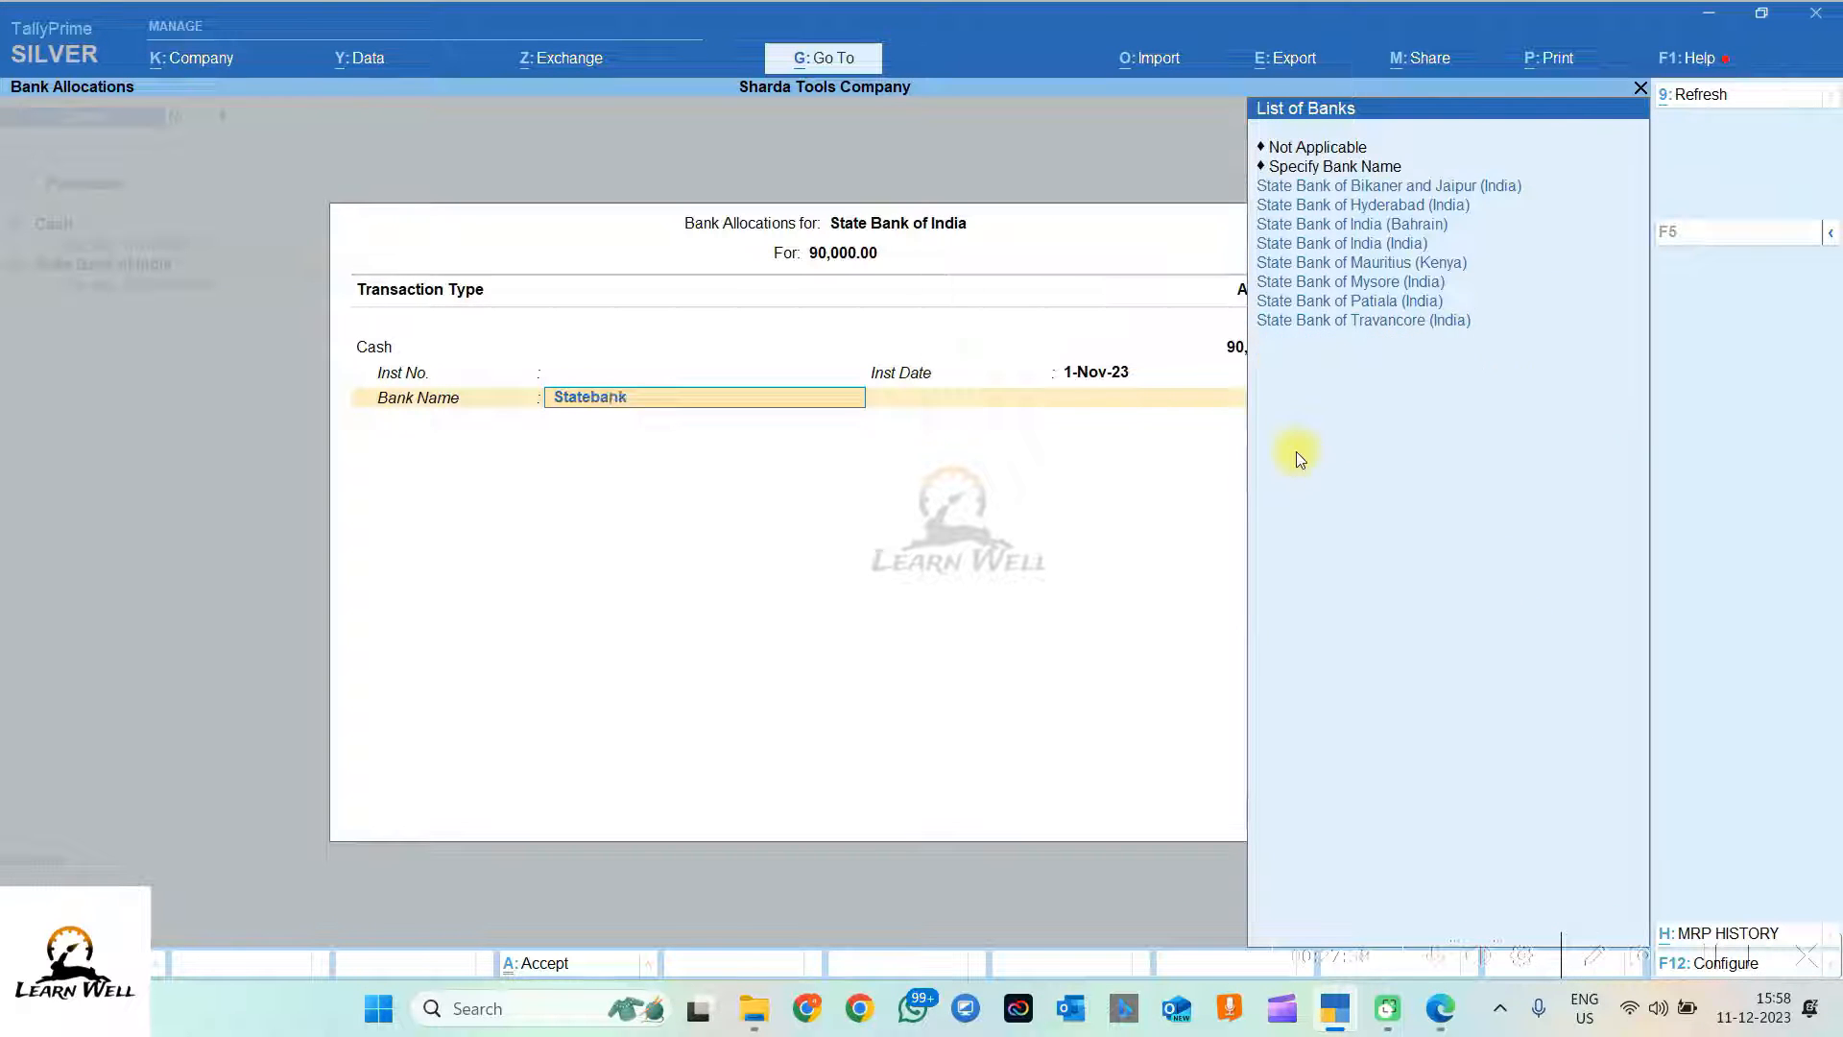
pyautogui.press('Down')
pyautogui.press('Down')
pyautogui.press('Down')
pyautogui.press('Down')
pyautogui.press('Return')
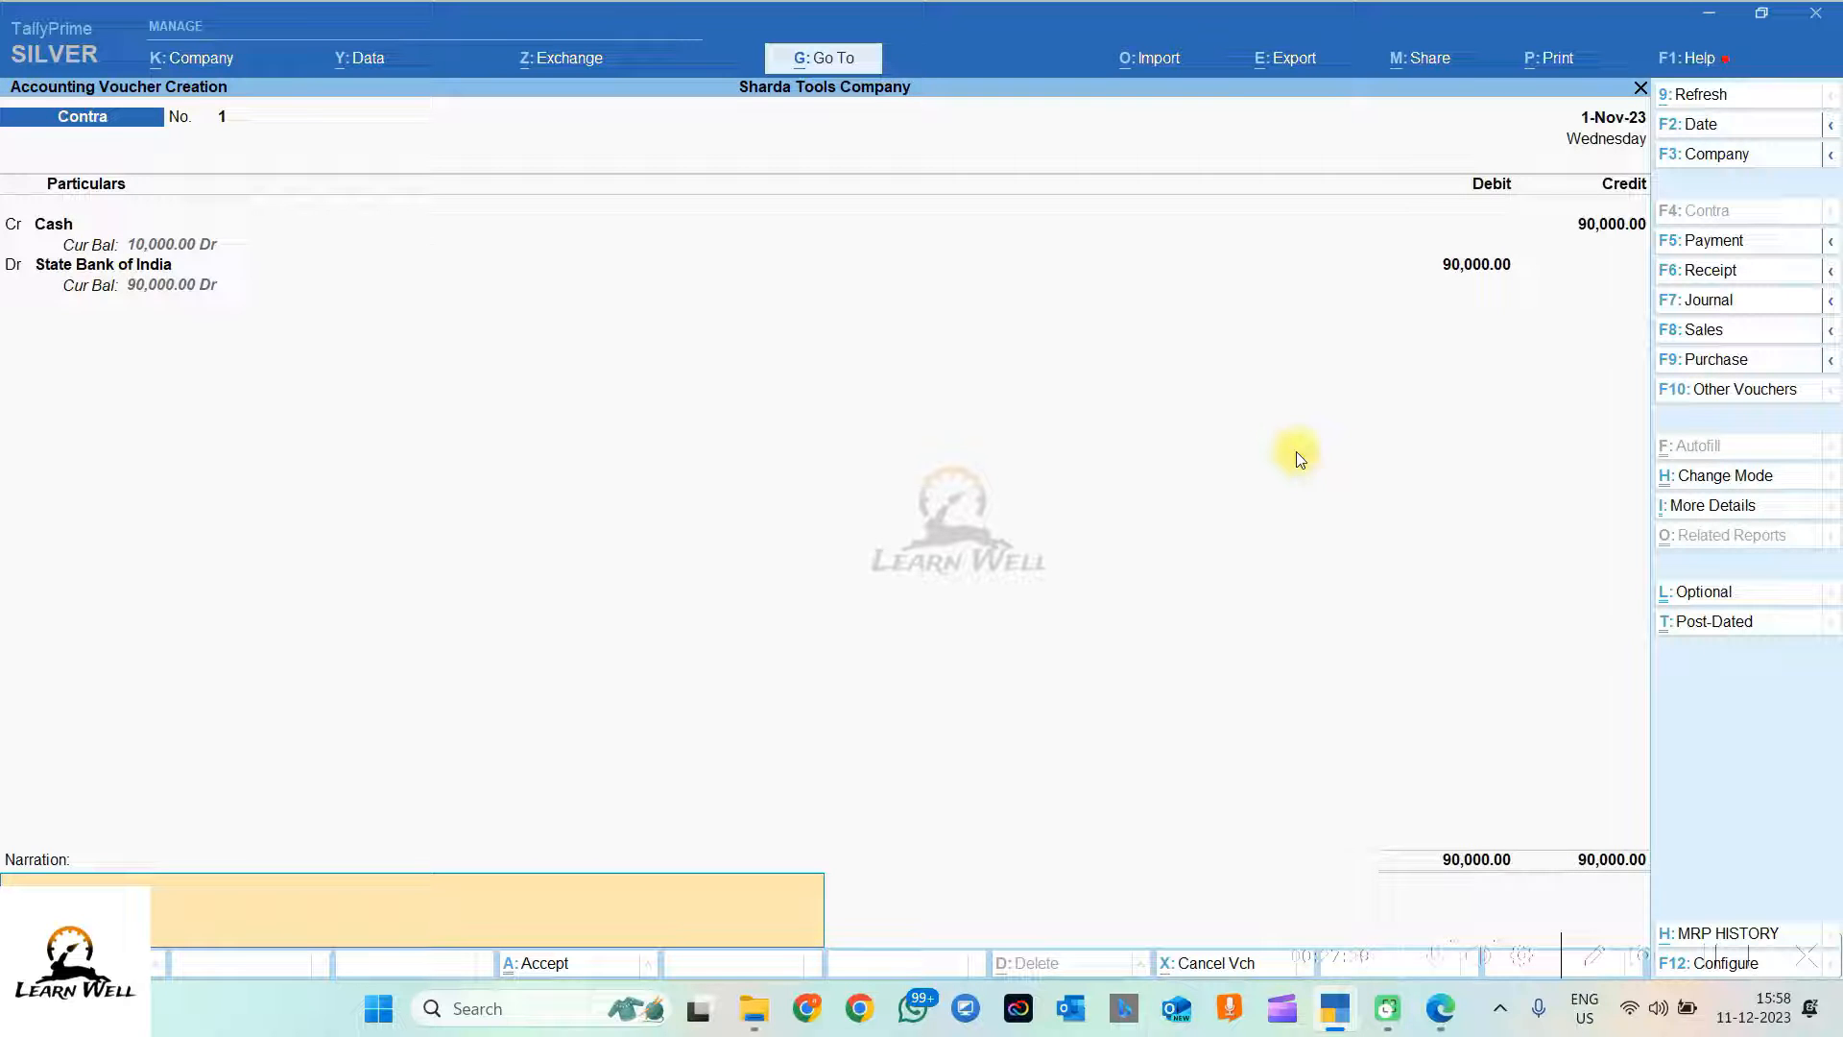
# Step: Add narration 'BEING CASH DEPOSIT INTO STATE BANK OF INDIA AGAINST NEW CURRENT ACCOUNT OPENING' and save voucher 1
pyautogui.press('capslock')
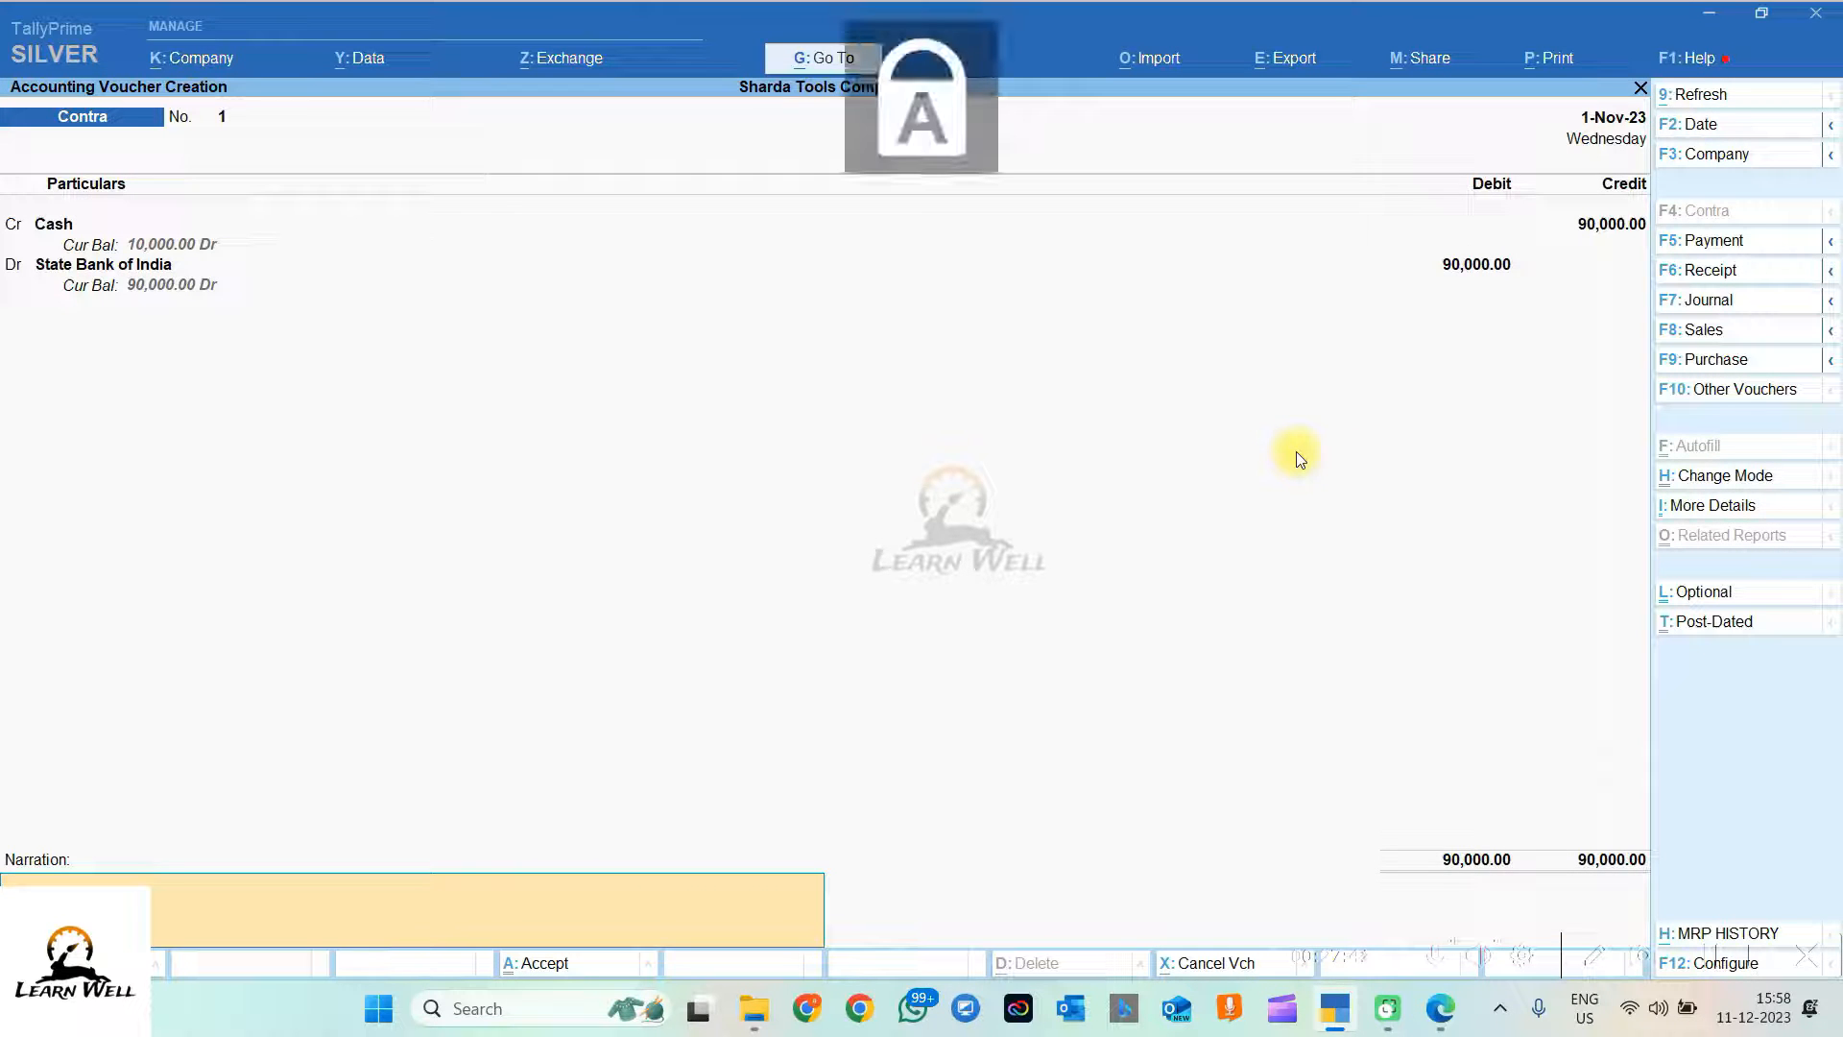
pyautogui.press('capslock')
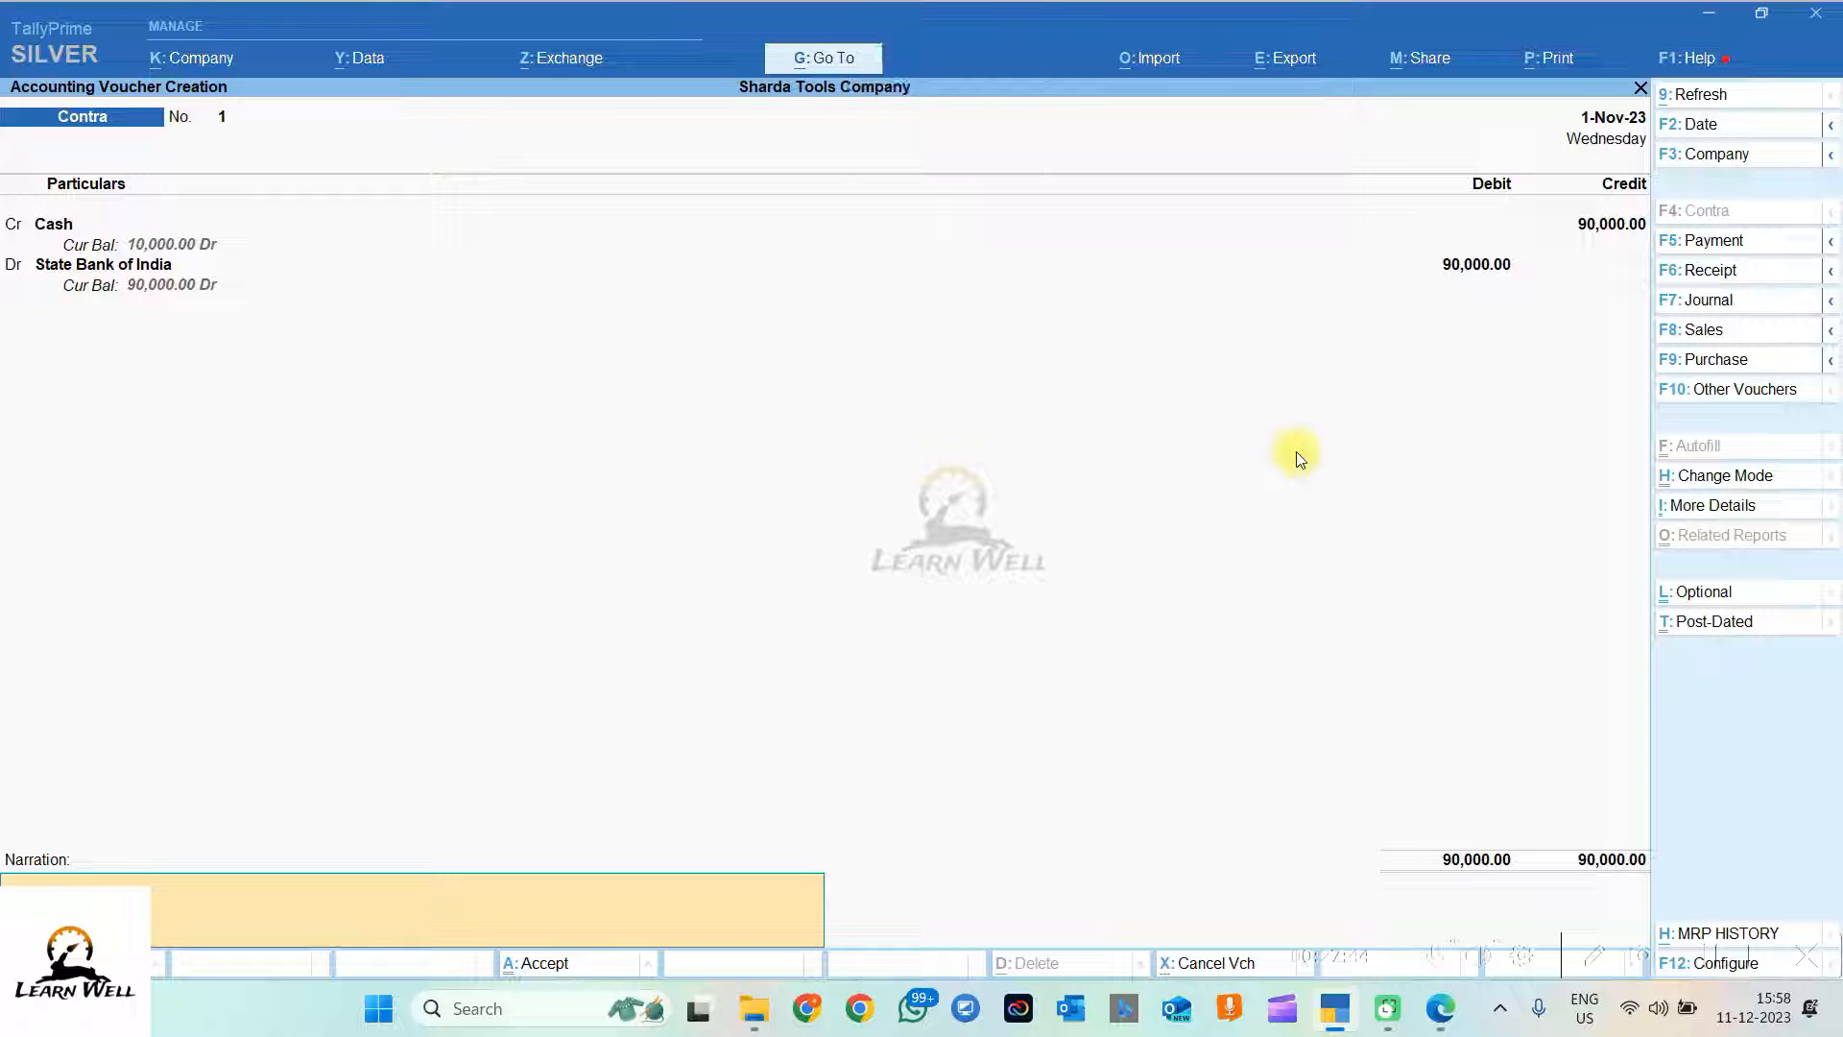
pyautogui.press('capslock')
pyautogui.write('BEING CASH DEPOSIT INTO STATE BANK OF I')
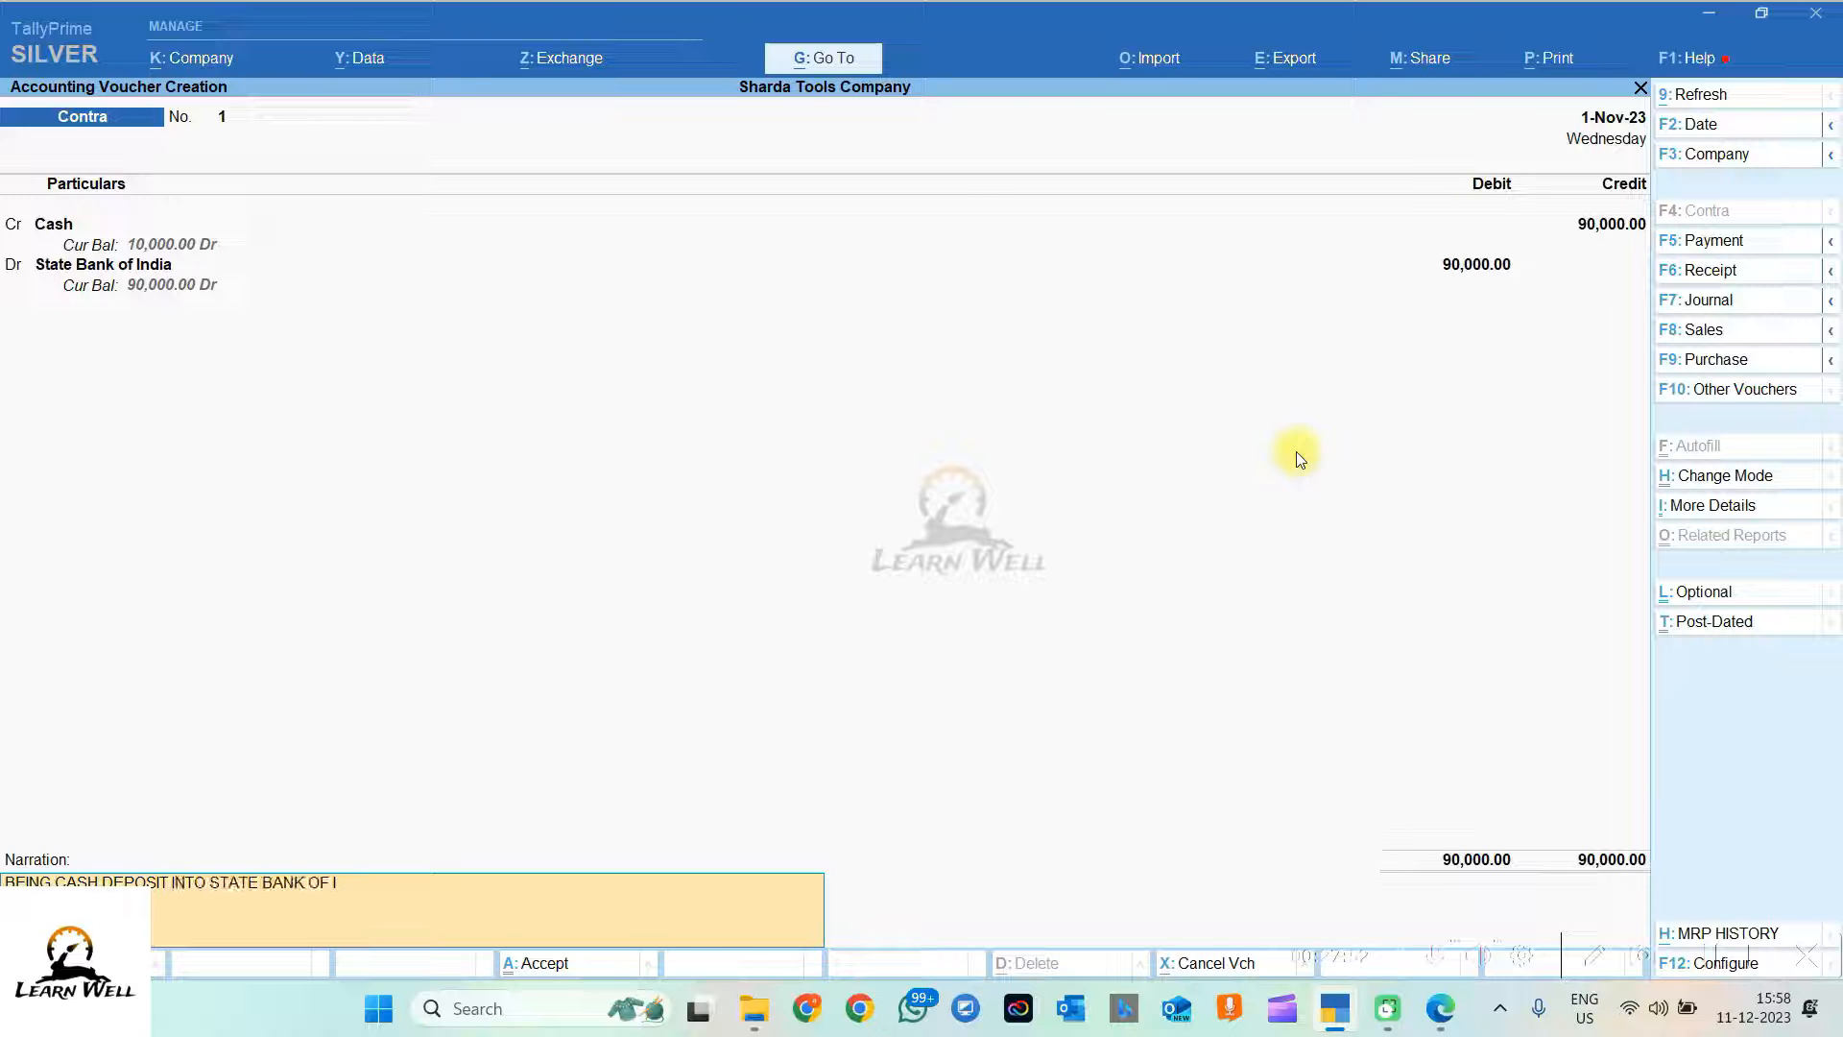
pyautogui.write('NDIA AGAINST NEW CURRENT ACCOUNT OPENI')
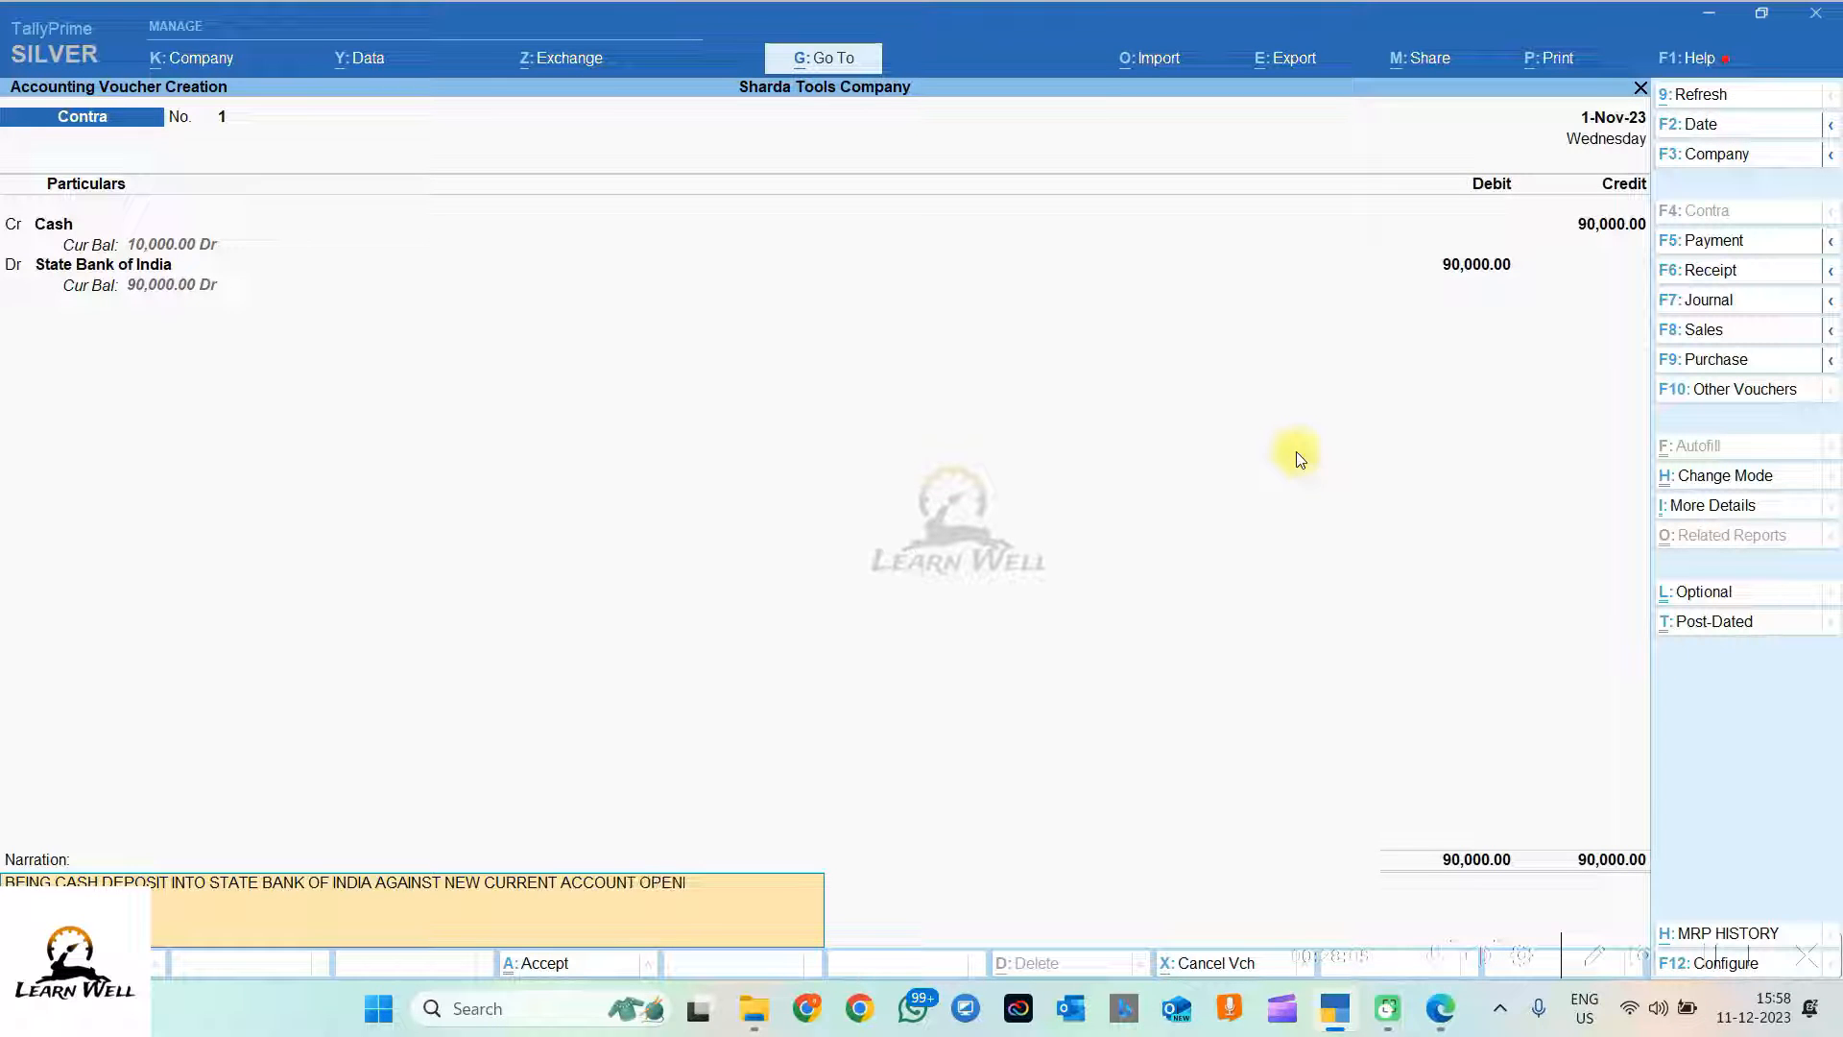
pyautogui.write('NG')
pyautogui.press('Return')
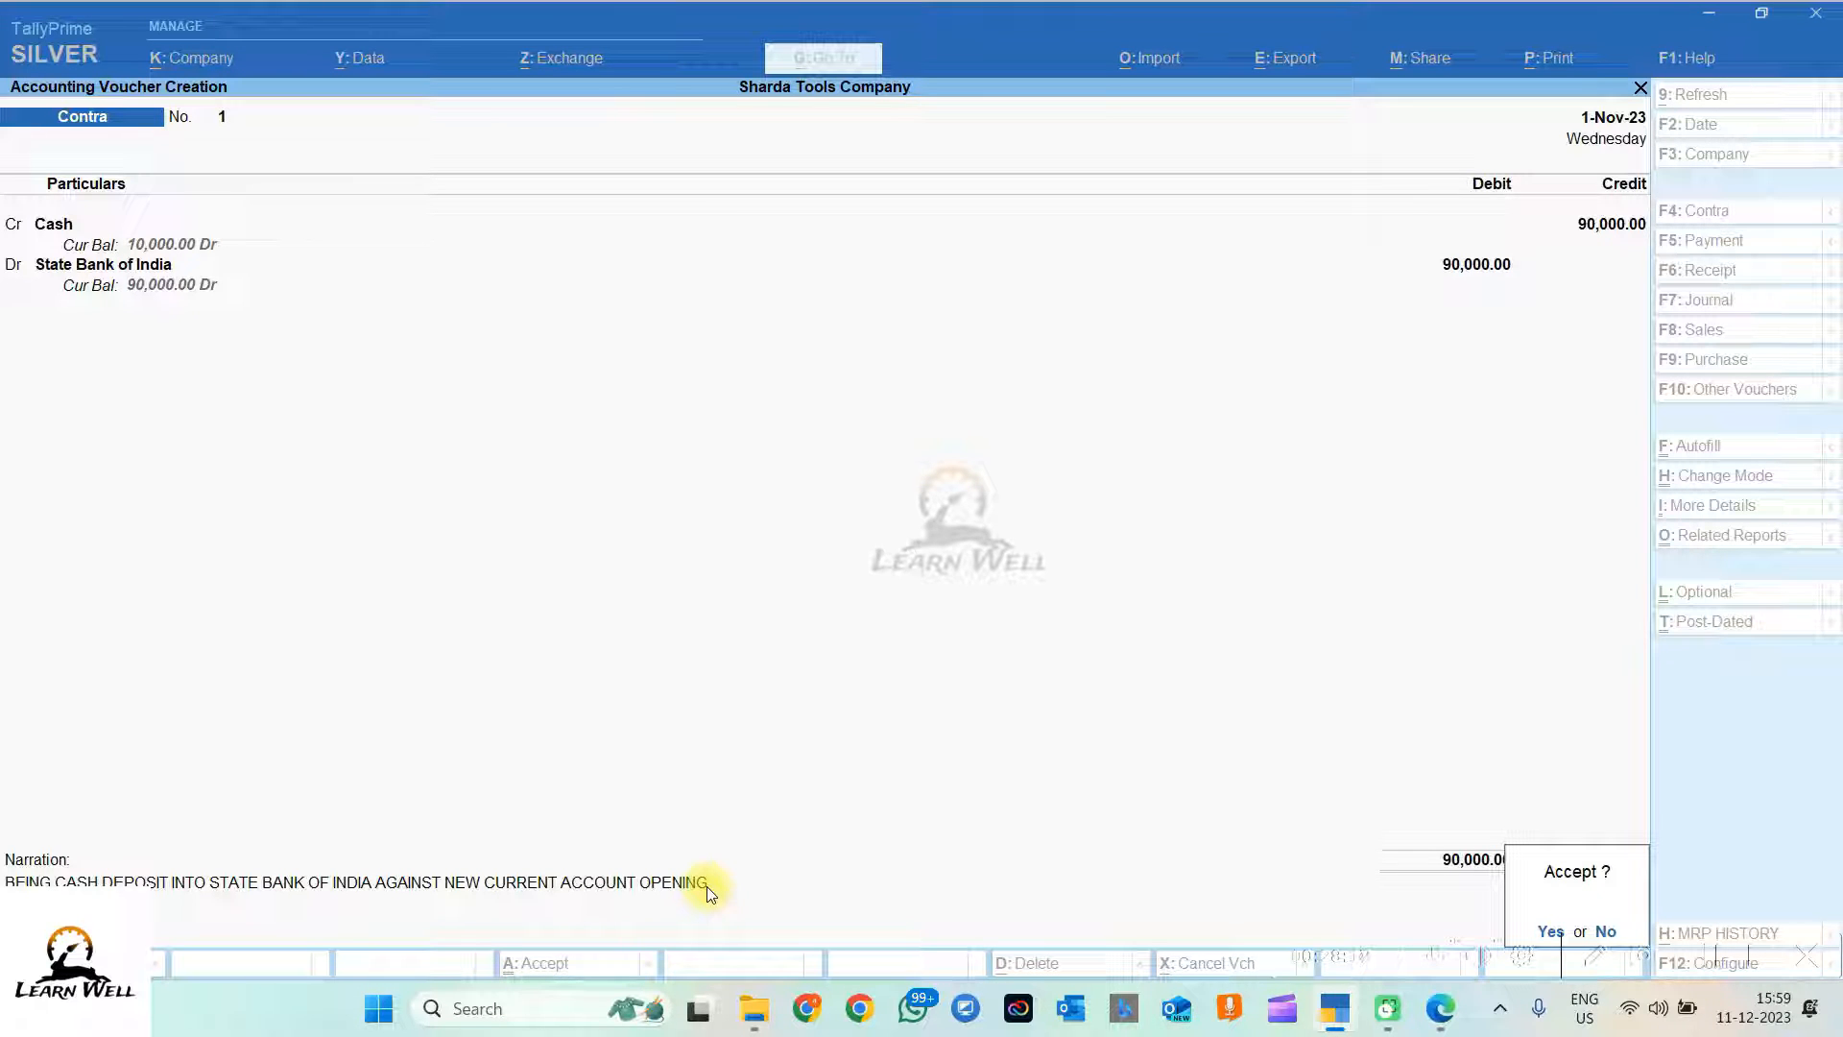
pyautogui.press('Return')
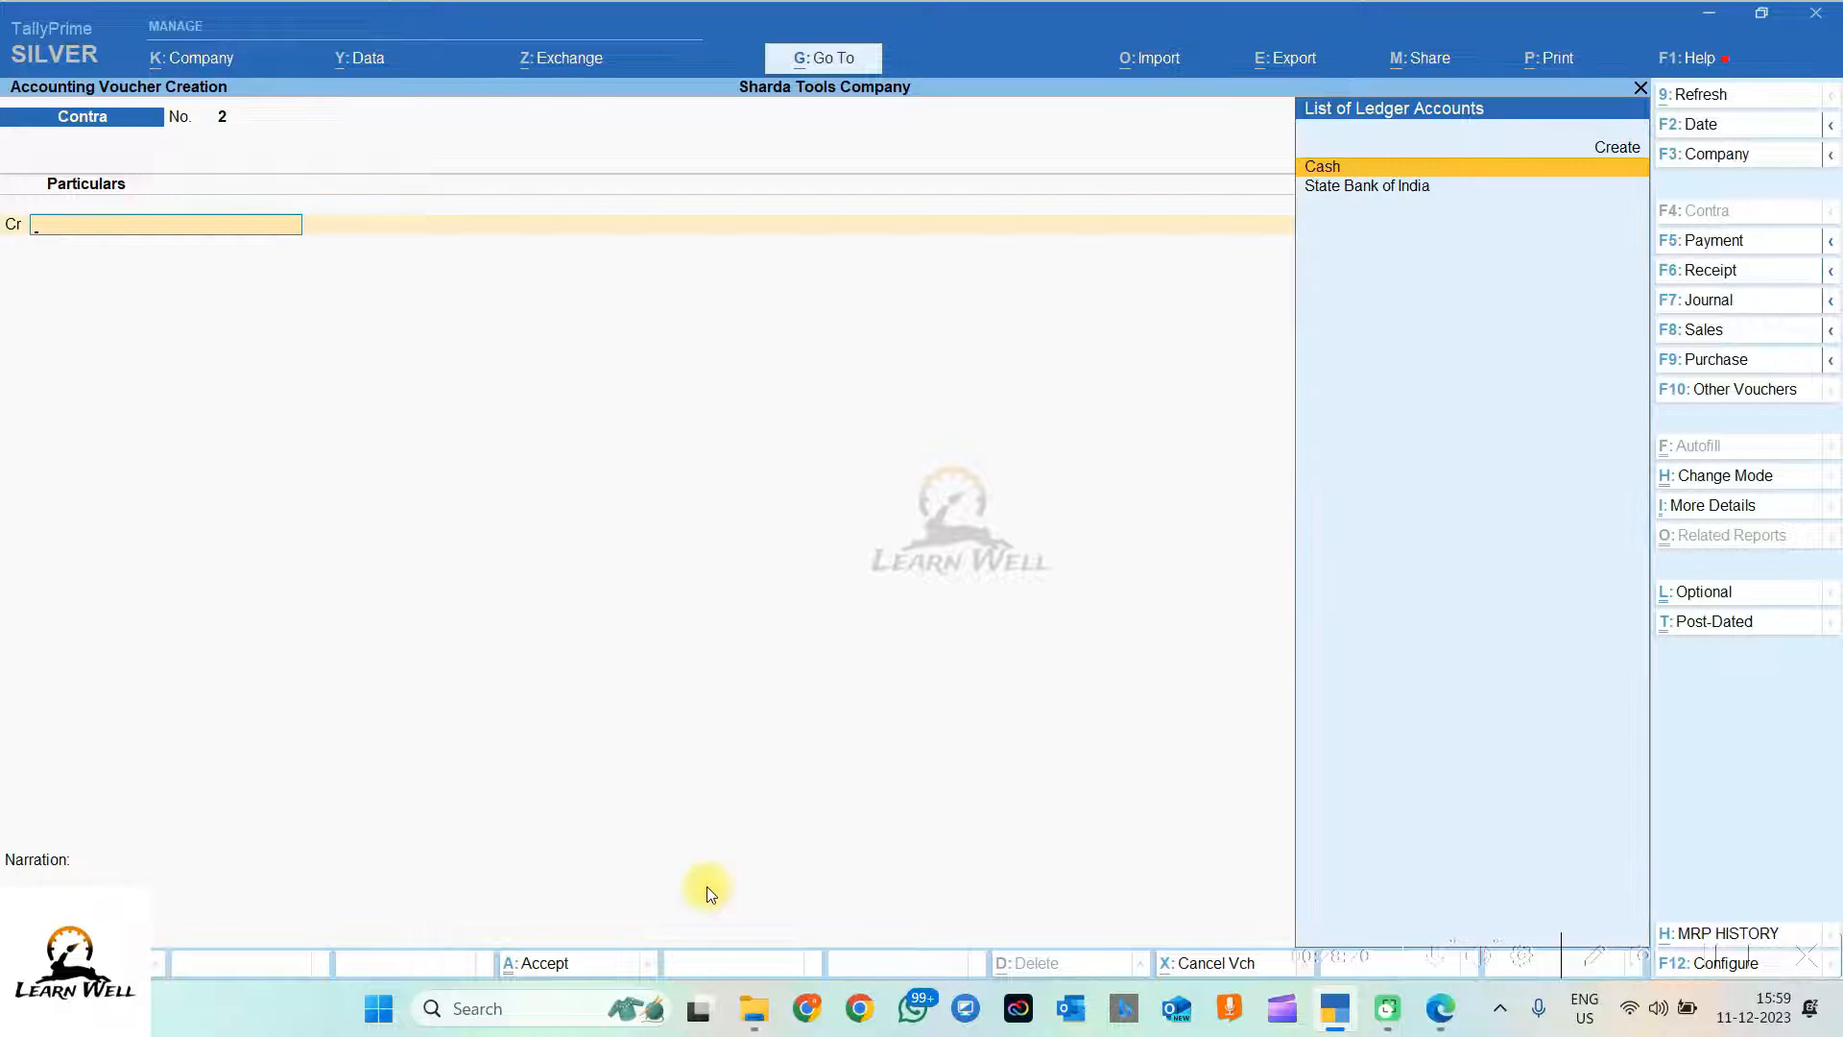
# Step: Open the Cash Contra entry from the Day Book and change its date to 3-Nov-23
pyautogui.press('Escape')
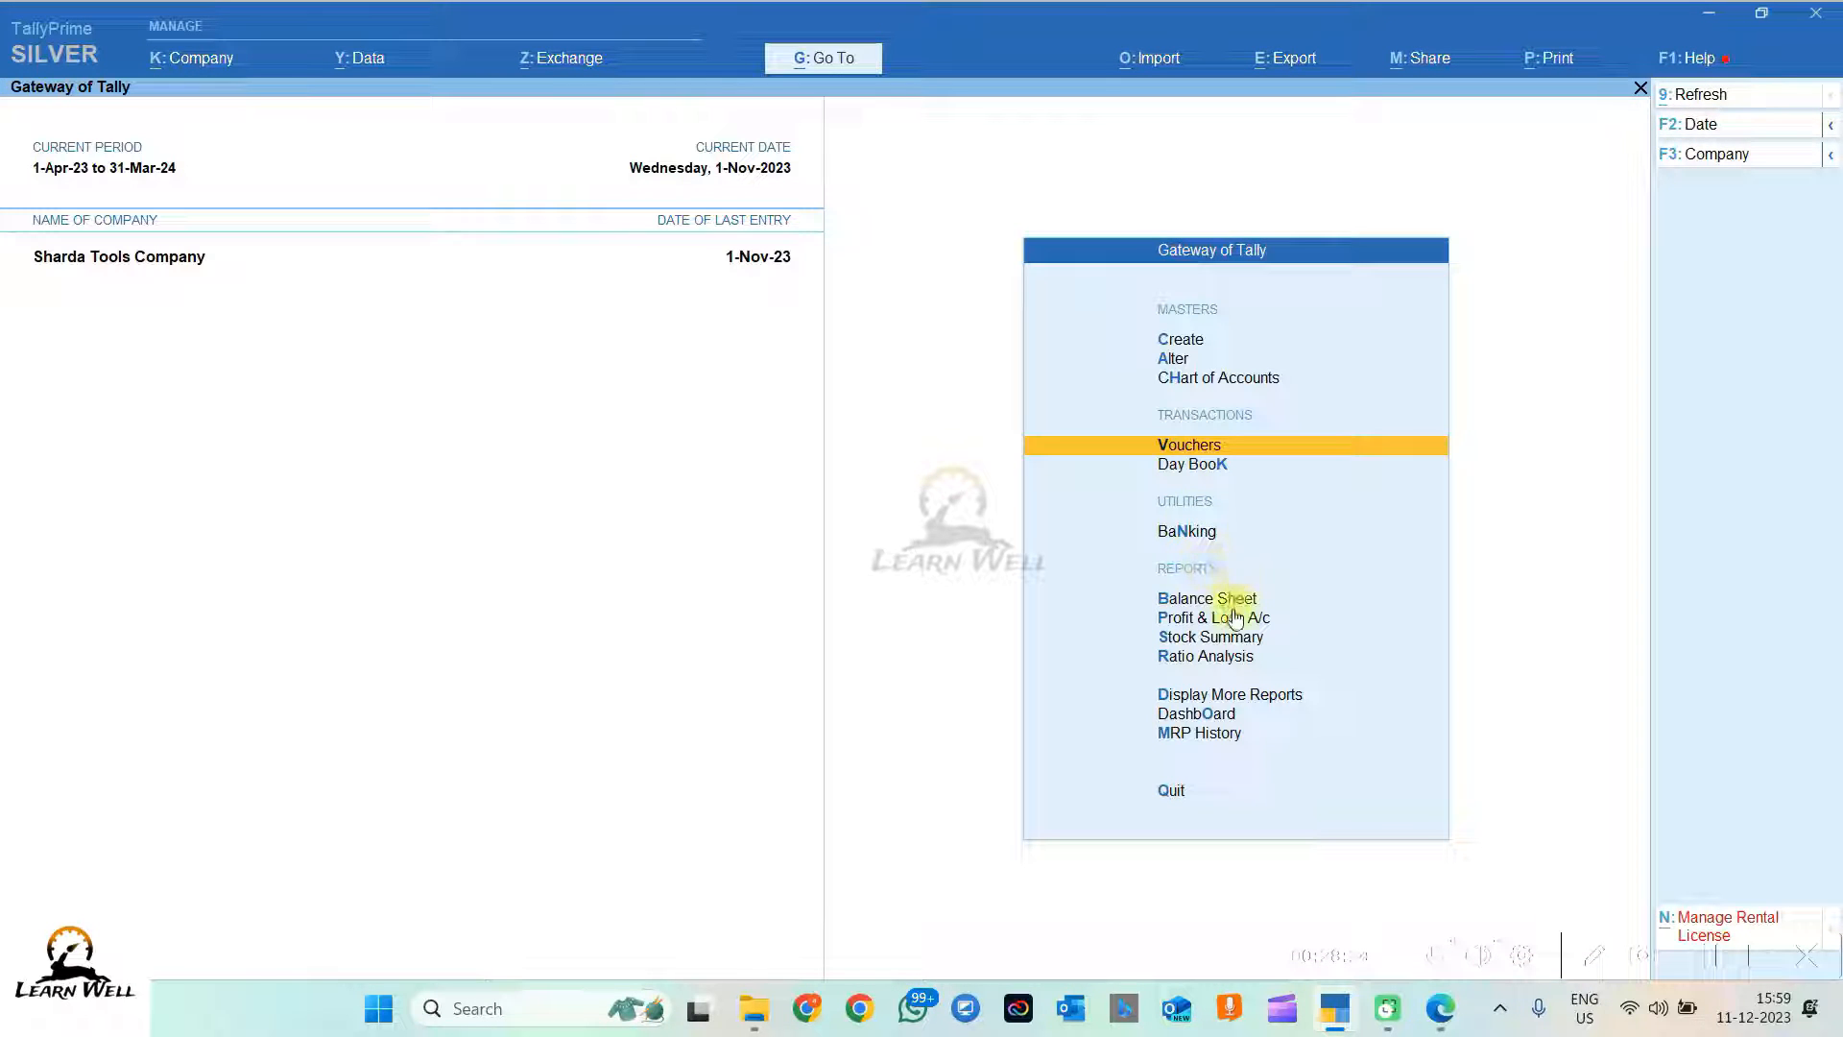
pyautogui.click(1204, 469)
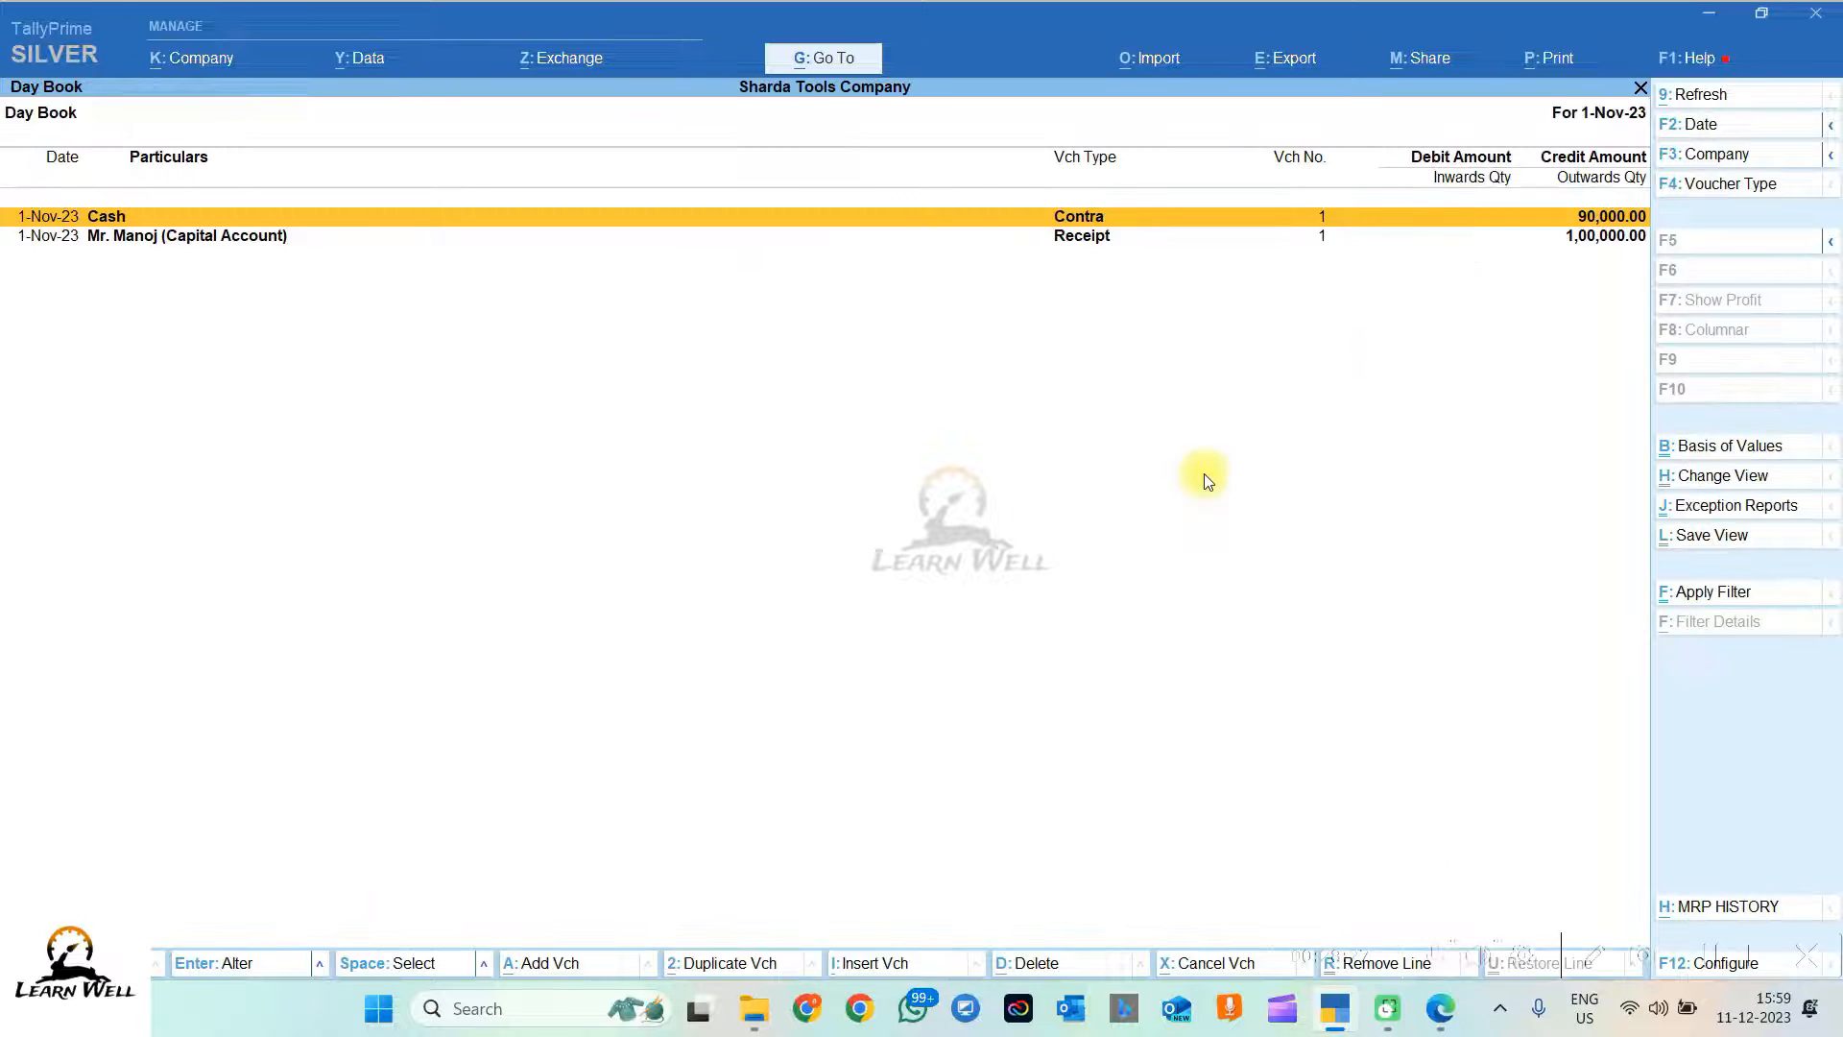
pyautogui.press('Down')
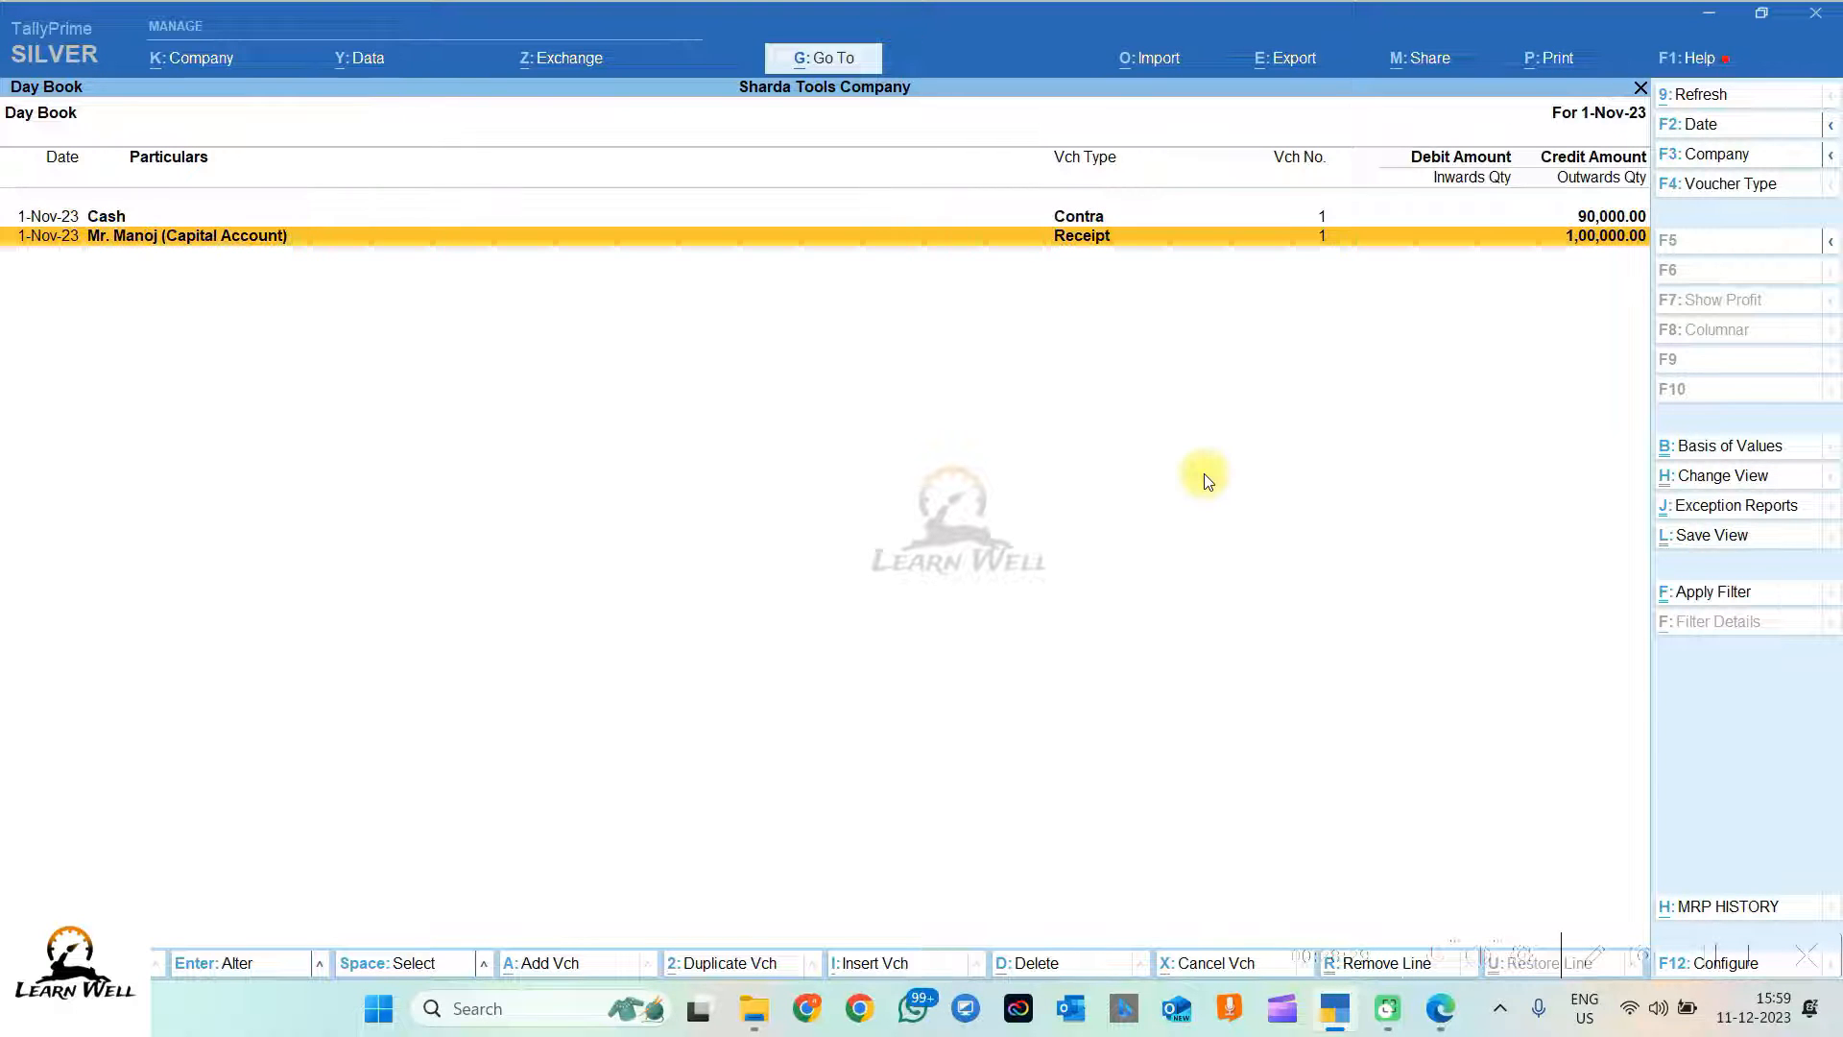
pyautogui.press('Up')
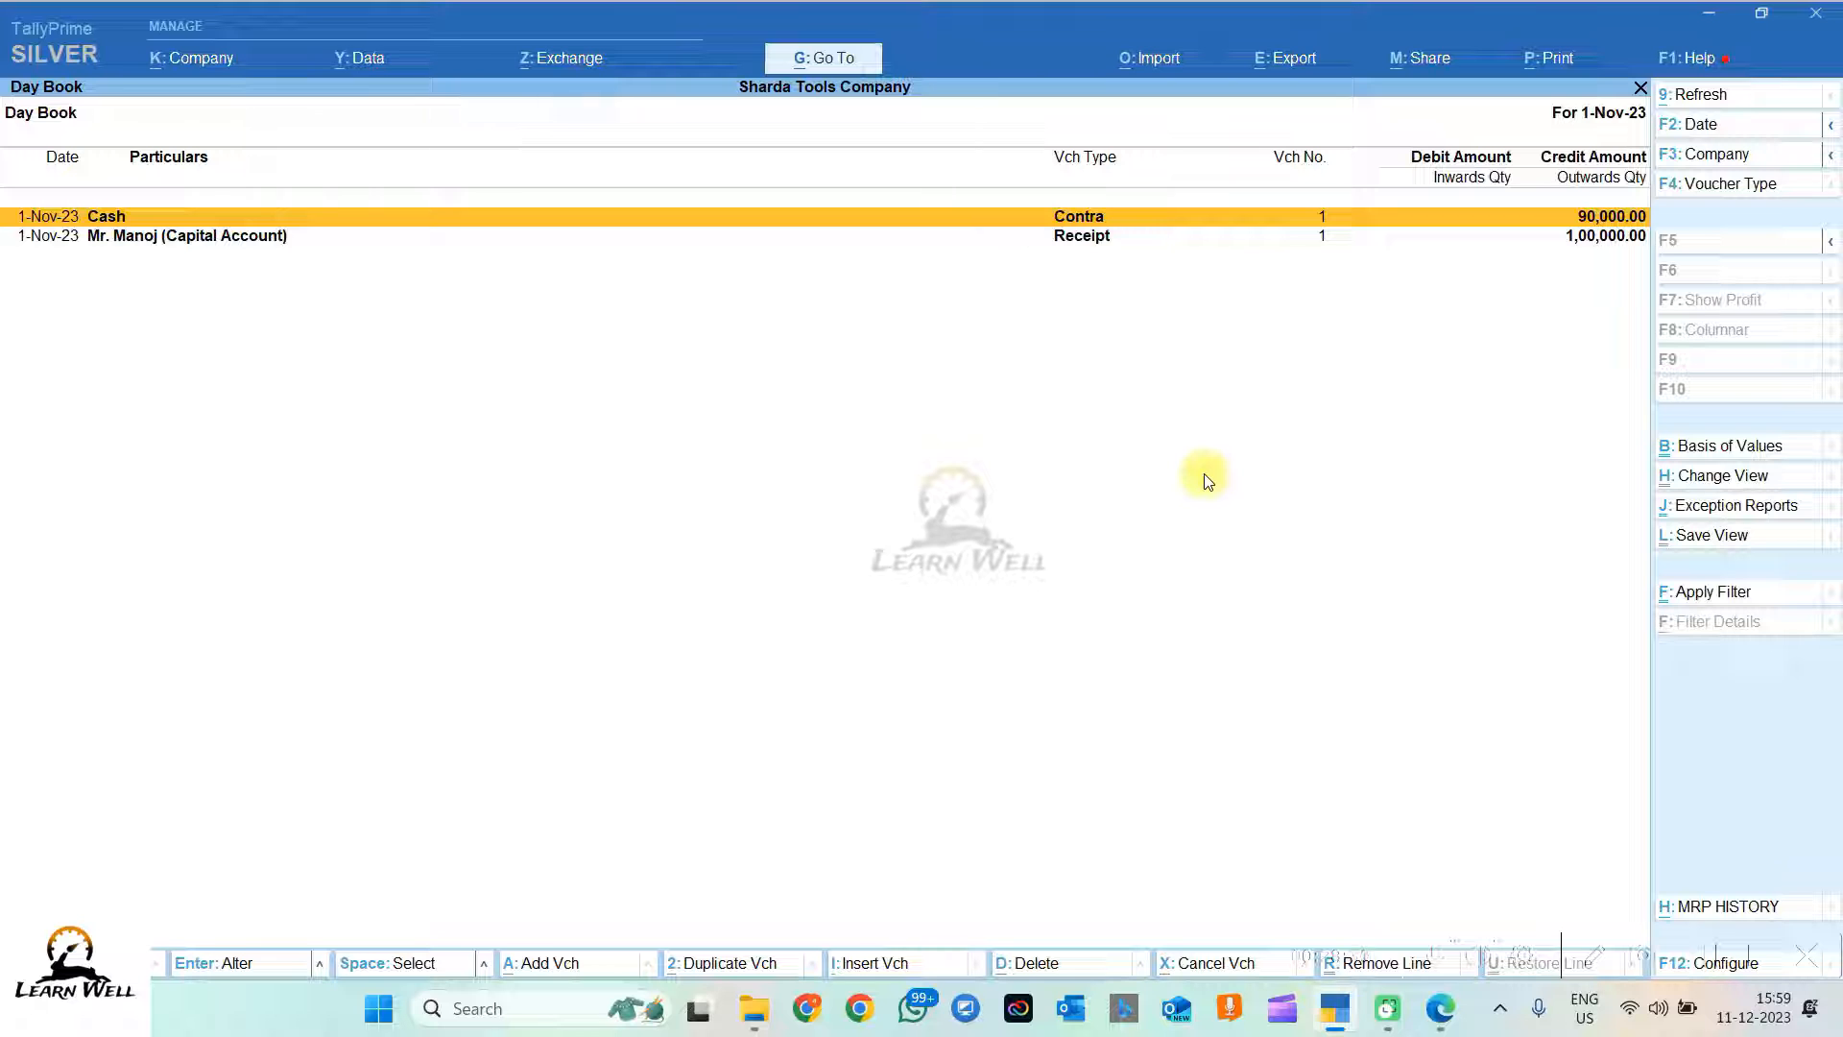
pyautogui.press('Return')
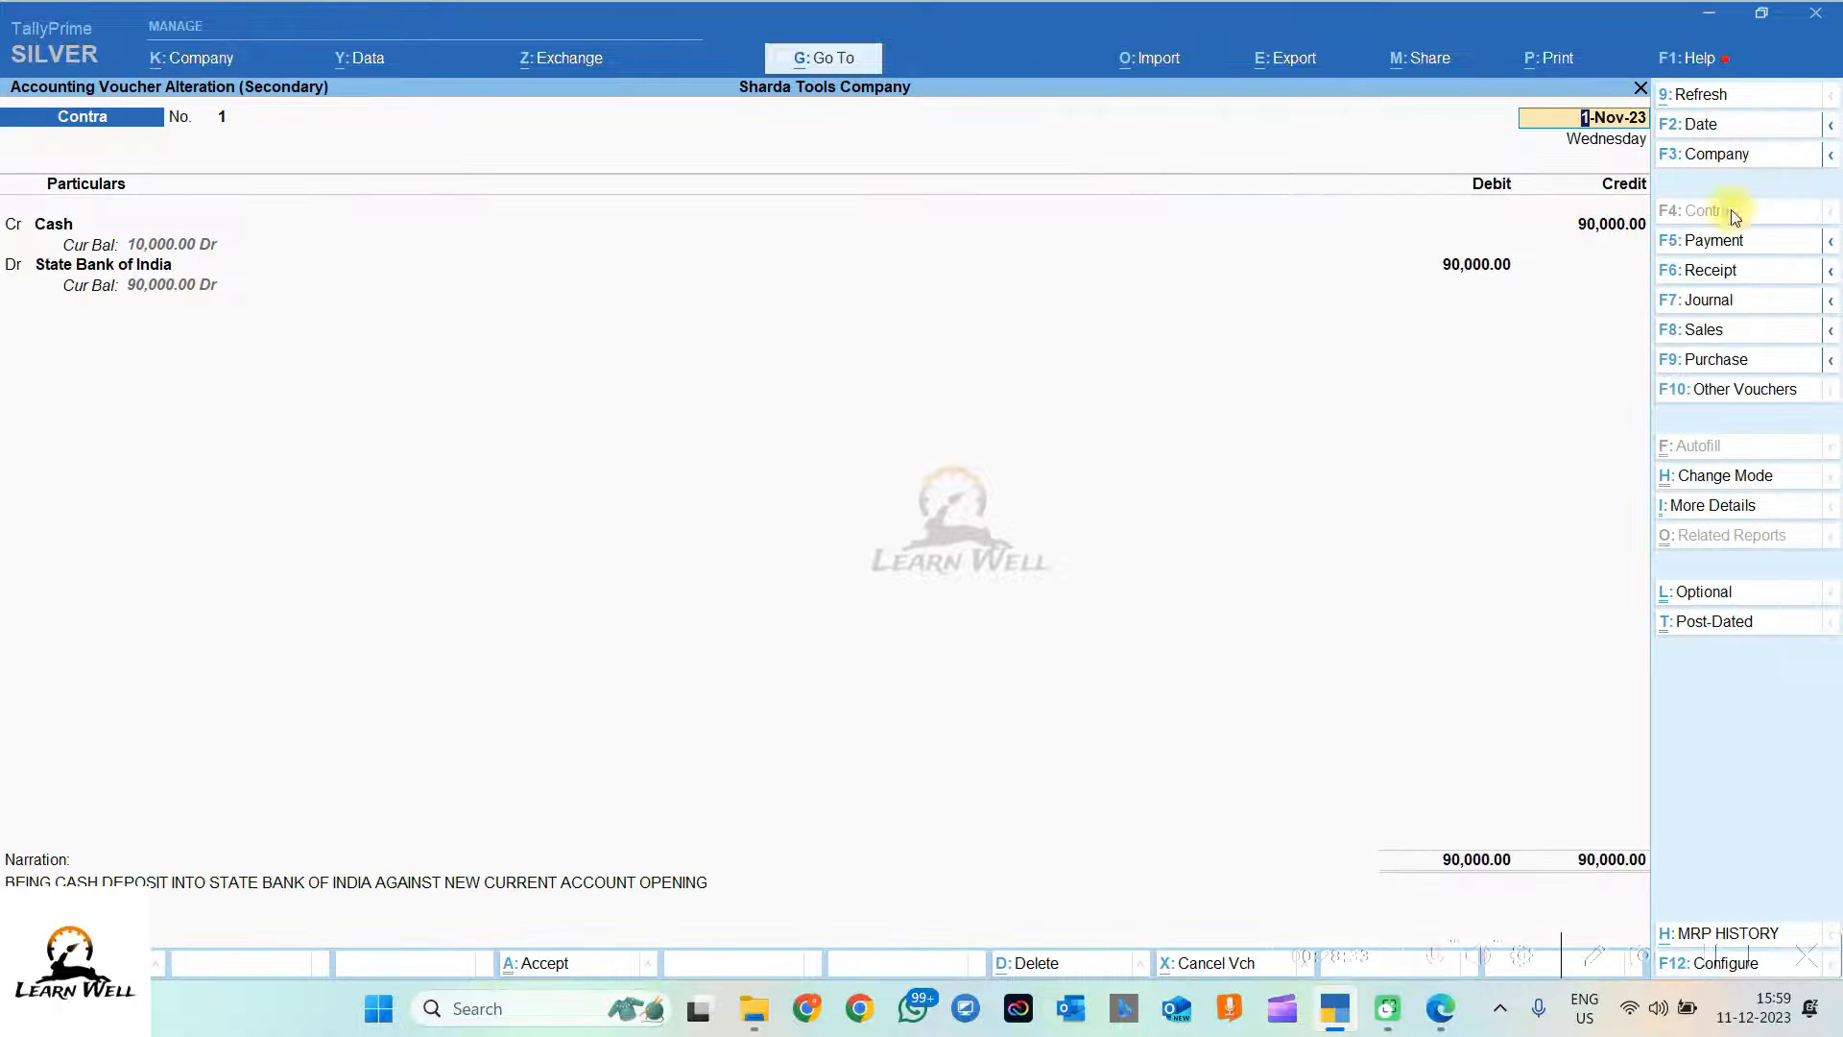
pyautogui.write('2.11')
pyautogui.press('Return')
pyautogui.click(1552, 169)
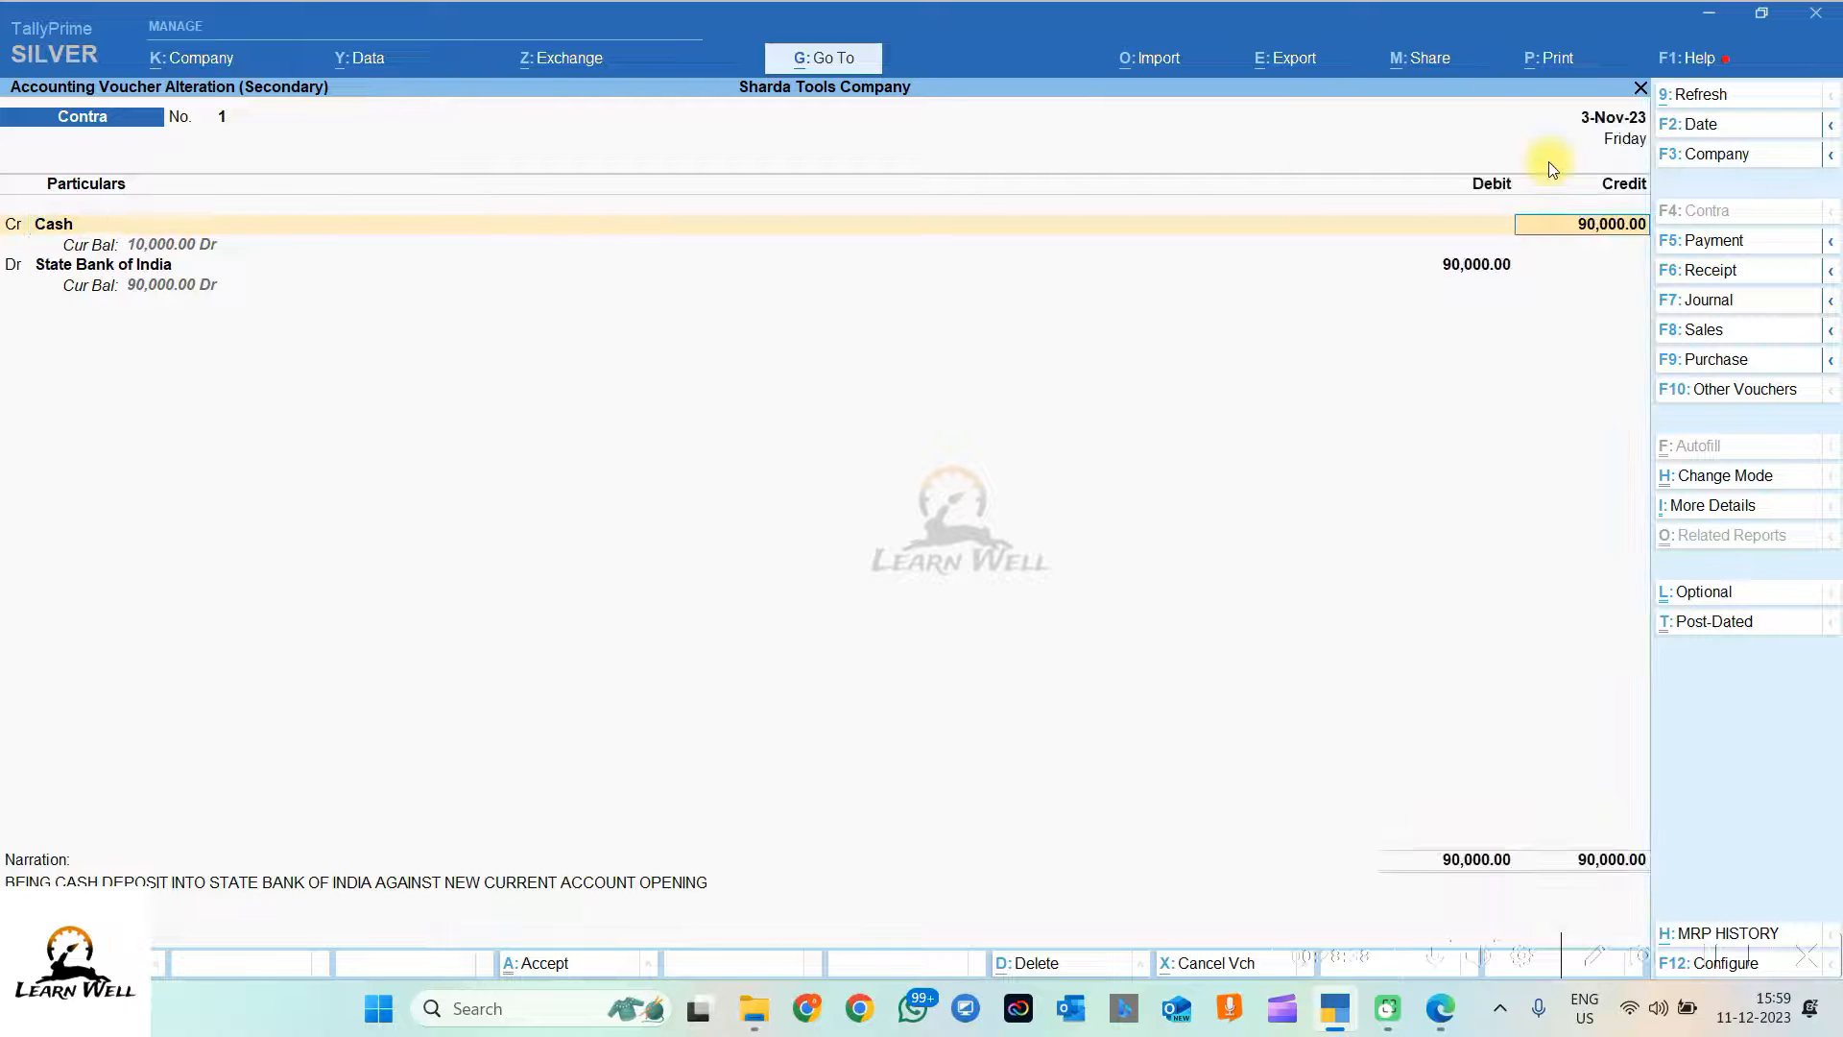
pyautogui.hotkey('ctrl', 'a')
pyautogui.press('Return')
pyautogui.press('Return')
pyautogui.press('Return')
pyautogui.press('Return')
pyautogui.press('Return')
pyautogui.press('Return')
pyautogui.press('Return')
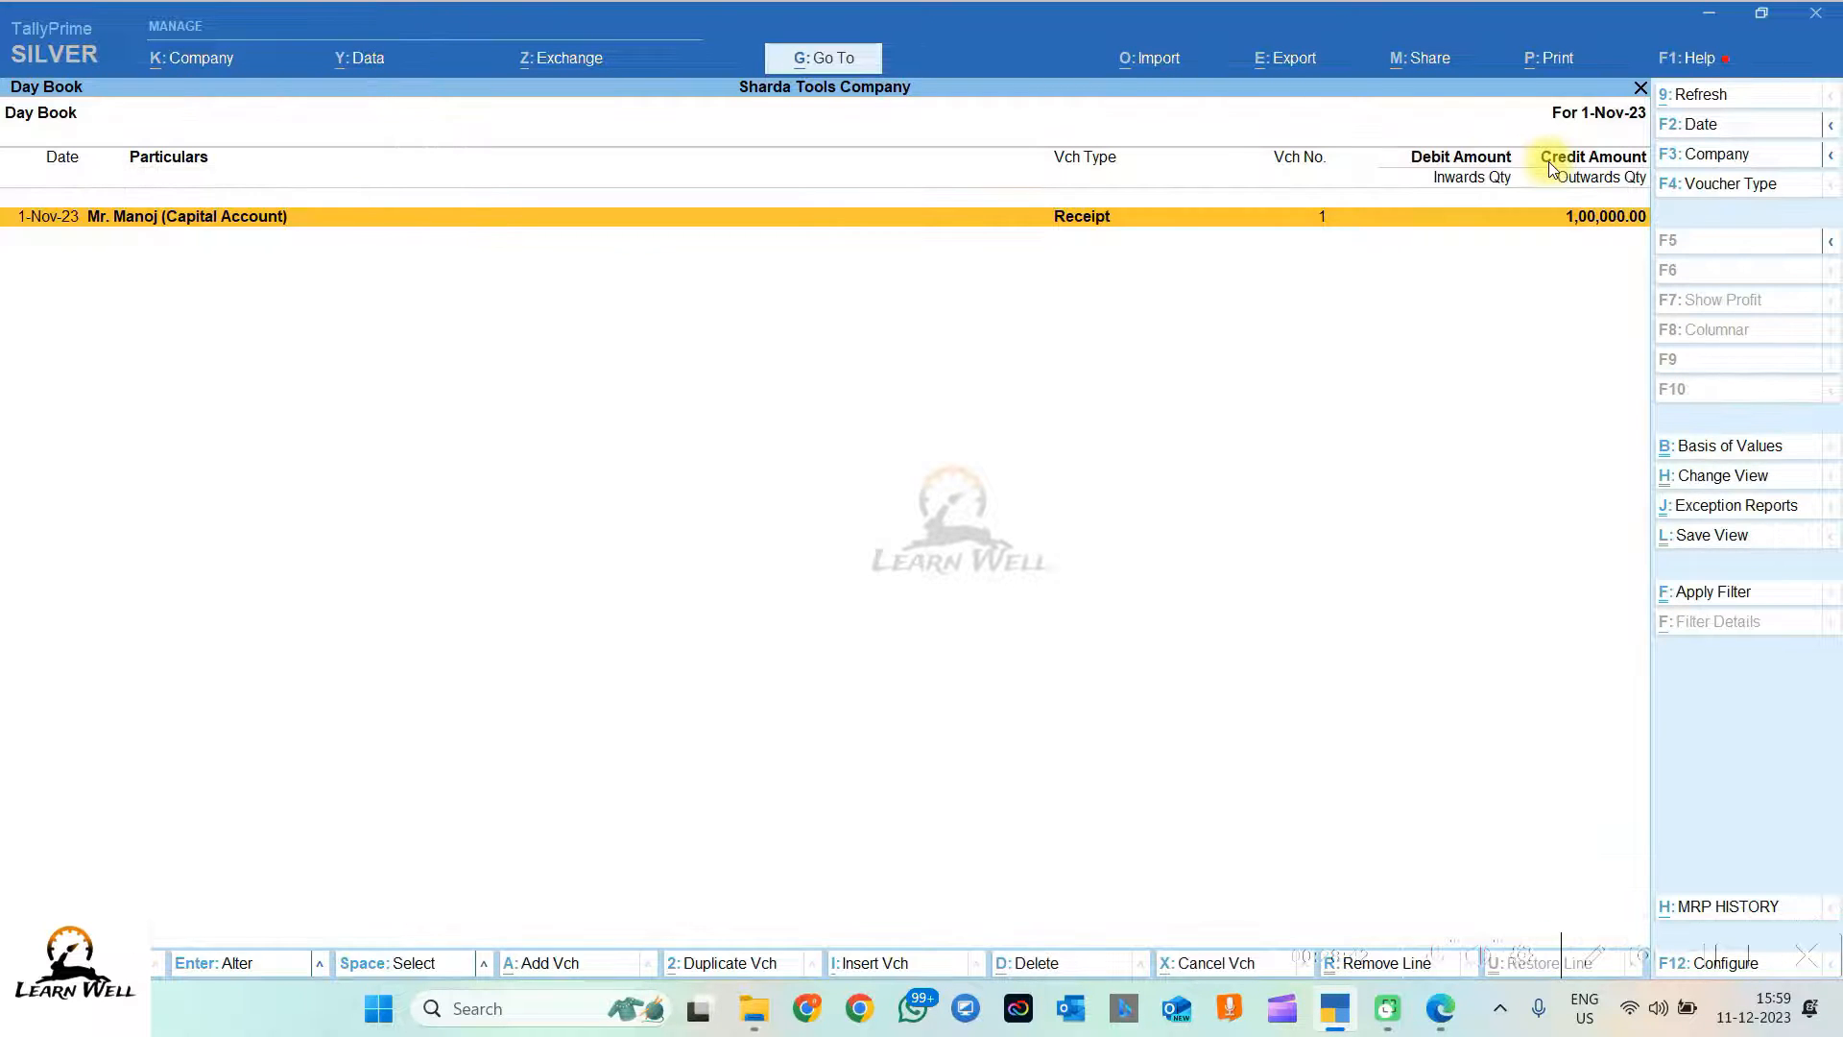
# Step: Widen the Day Book period through 3-Nov-23 to verify the entry, then close it
pyautogui.press('Escape')
pyautogui.press('Return')
pyautogui.click(1705, 126)
pyautogui.press('space')
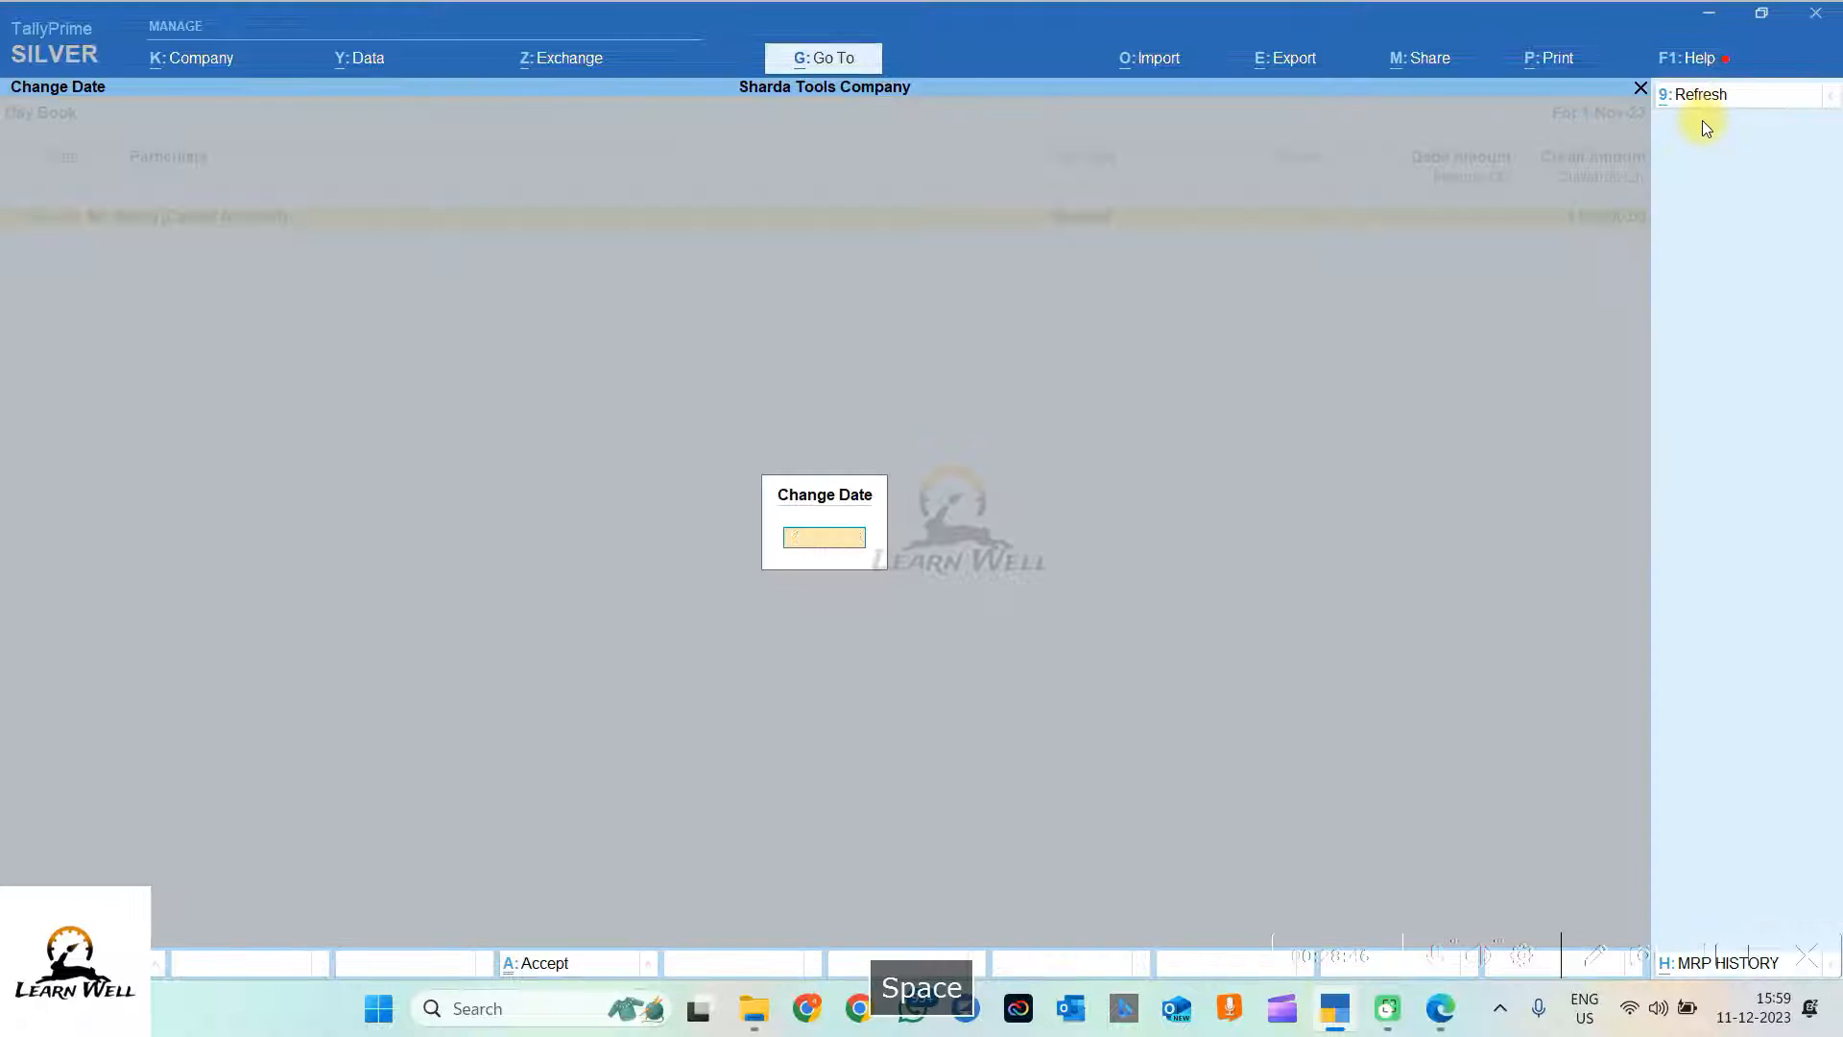
pyautogui.press('Return')
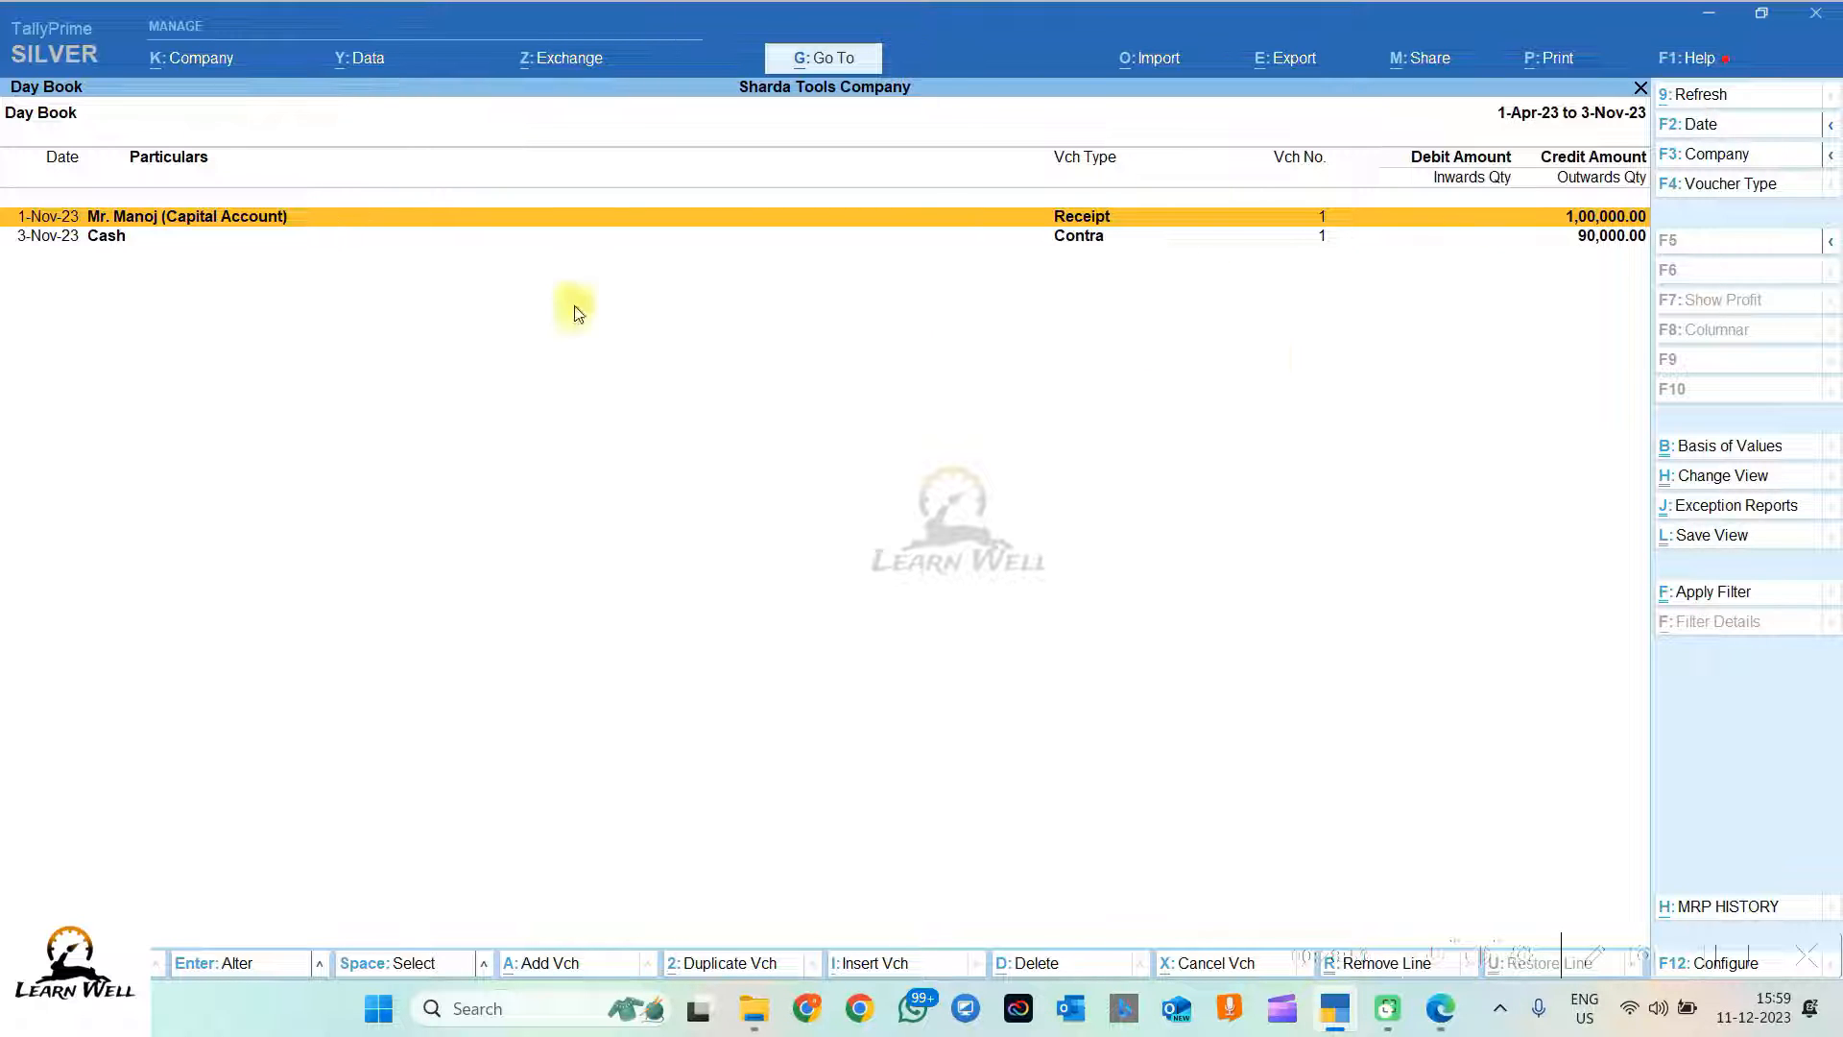
pyautogui.press('Escape')
pyautogui.press('Escape')
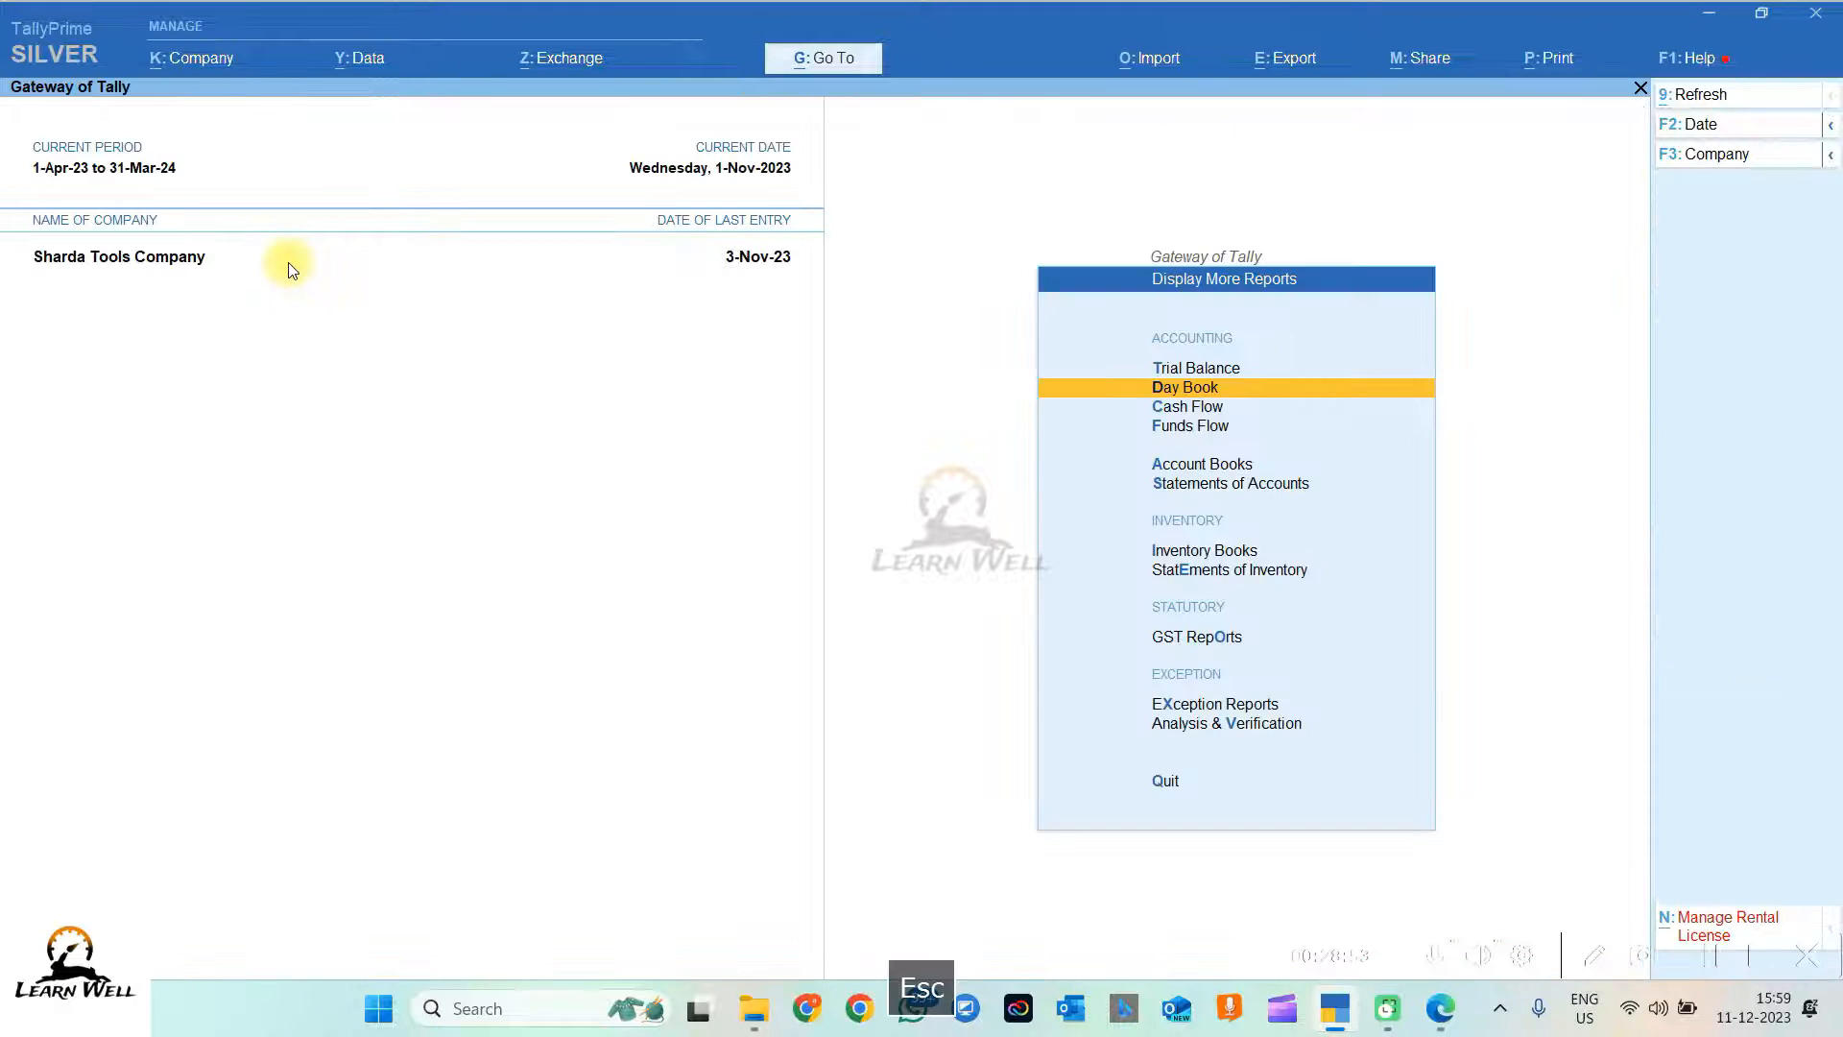
# Step: View the capital account ledger's vouchers under Account Books > Ledger
pyautogui.press('Escape')
pyautogui.press('Escape')
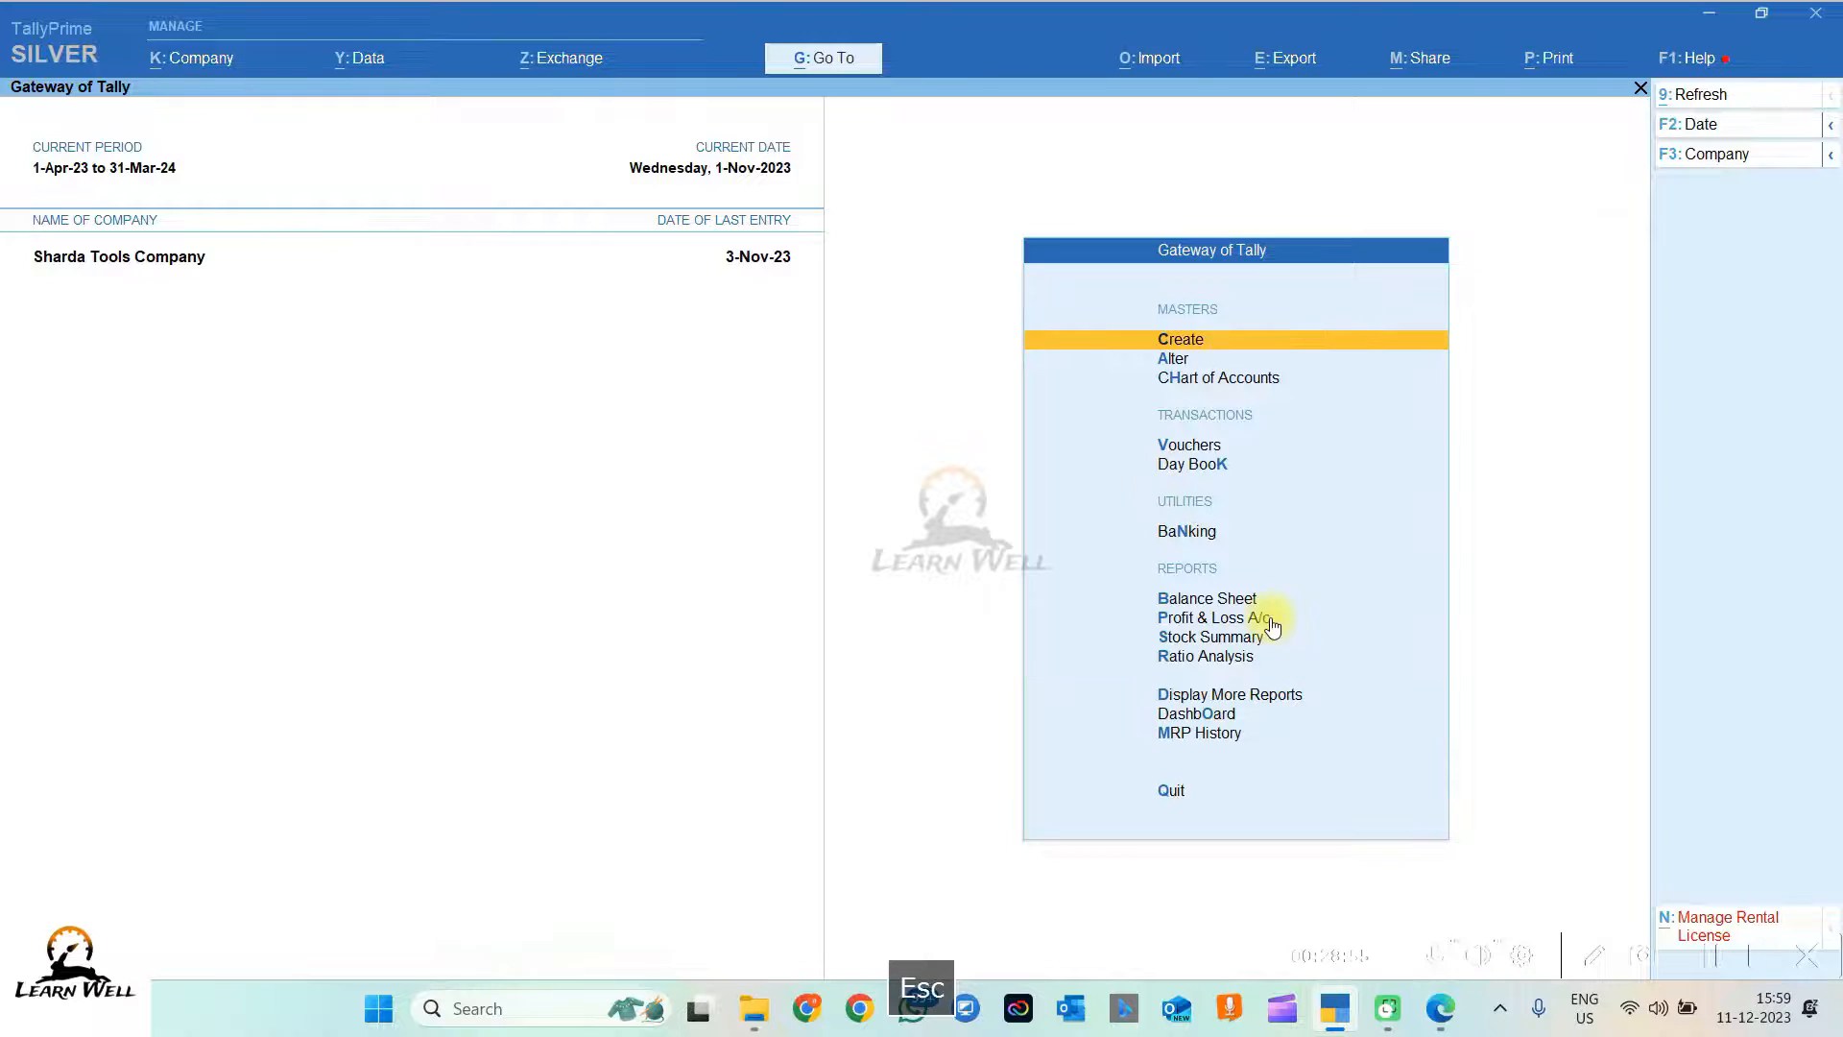
pyautogui.click(1205, 699)
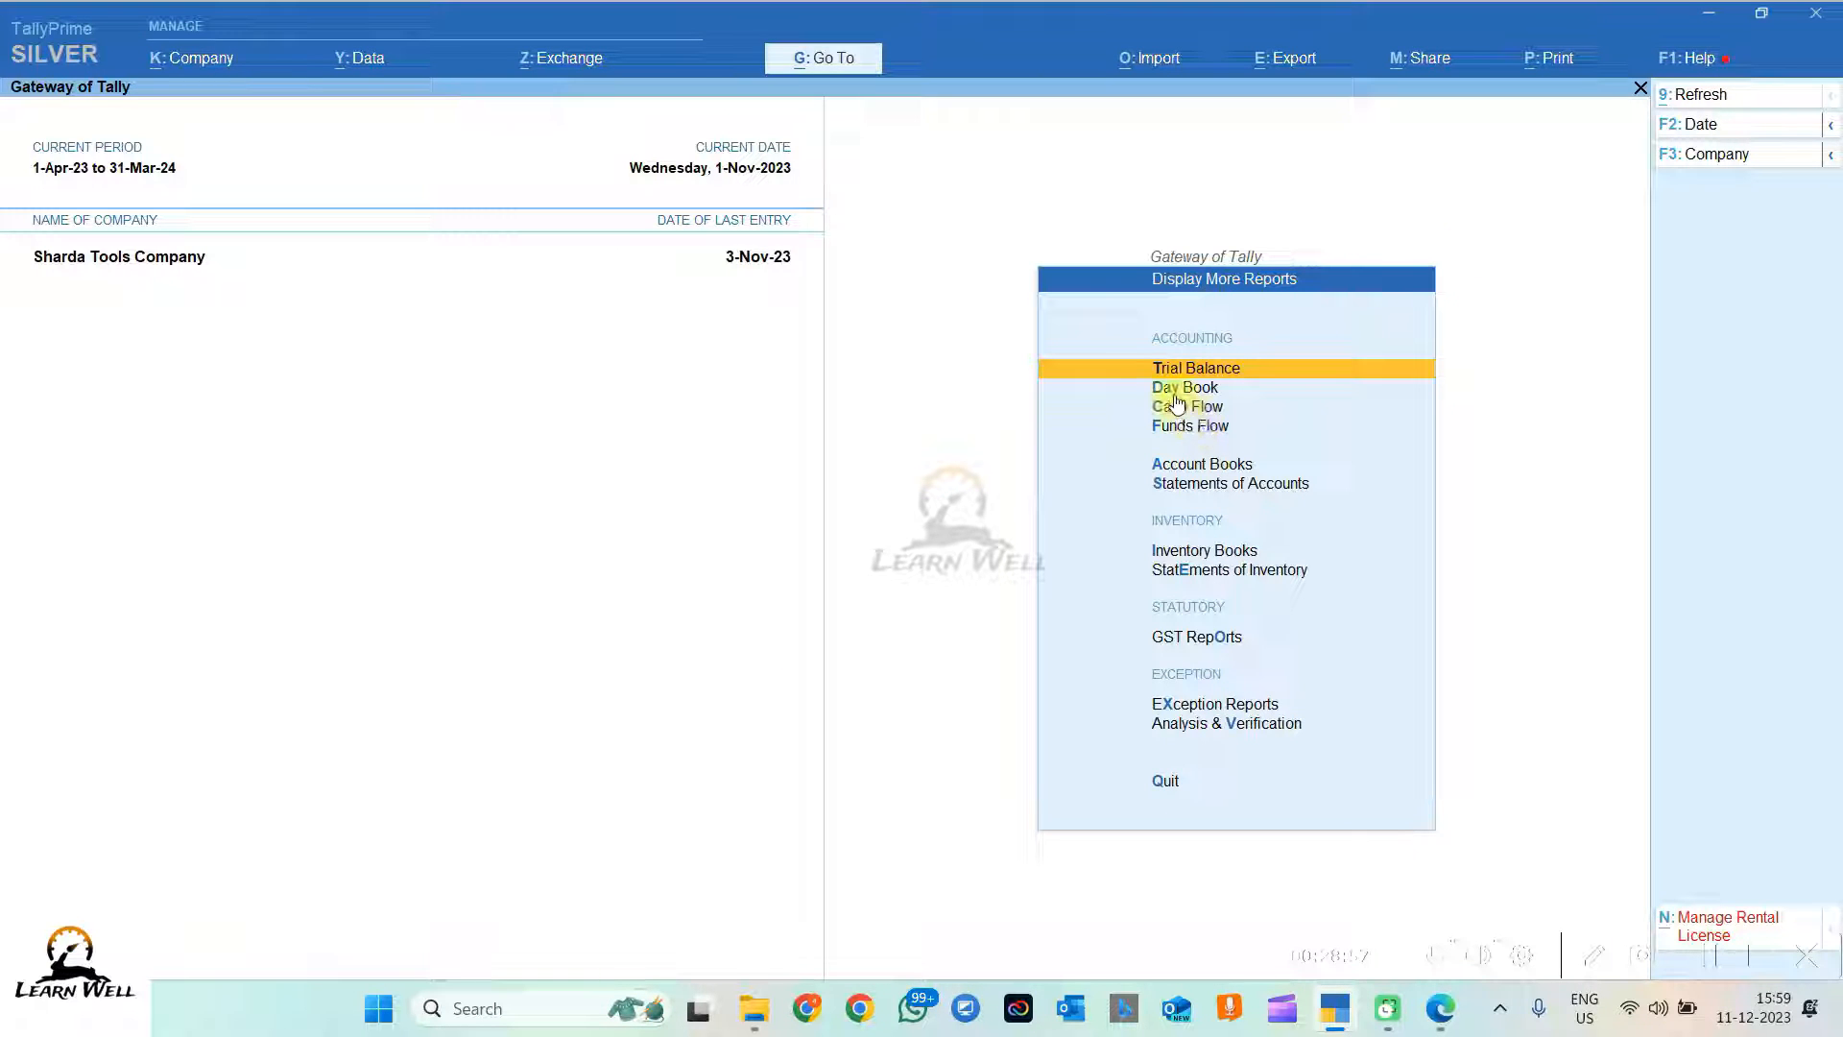
pyautogui.click(1180, 468)
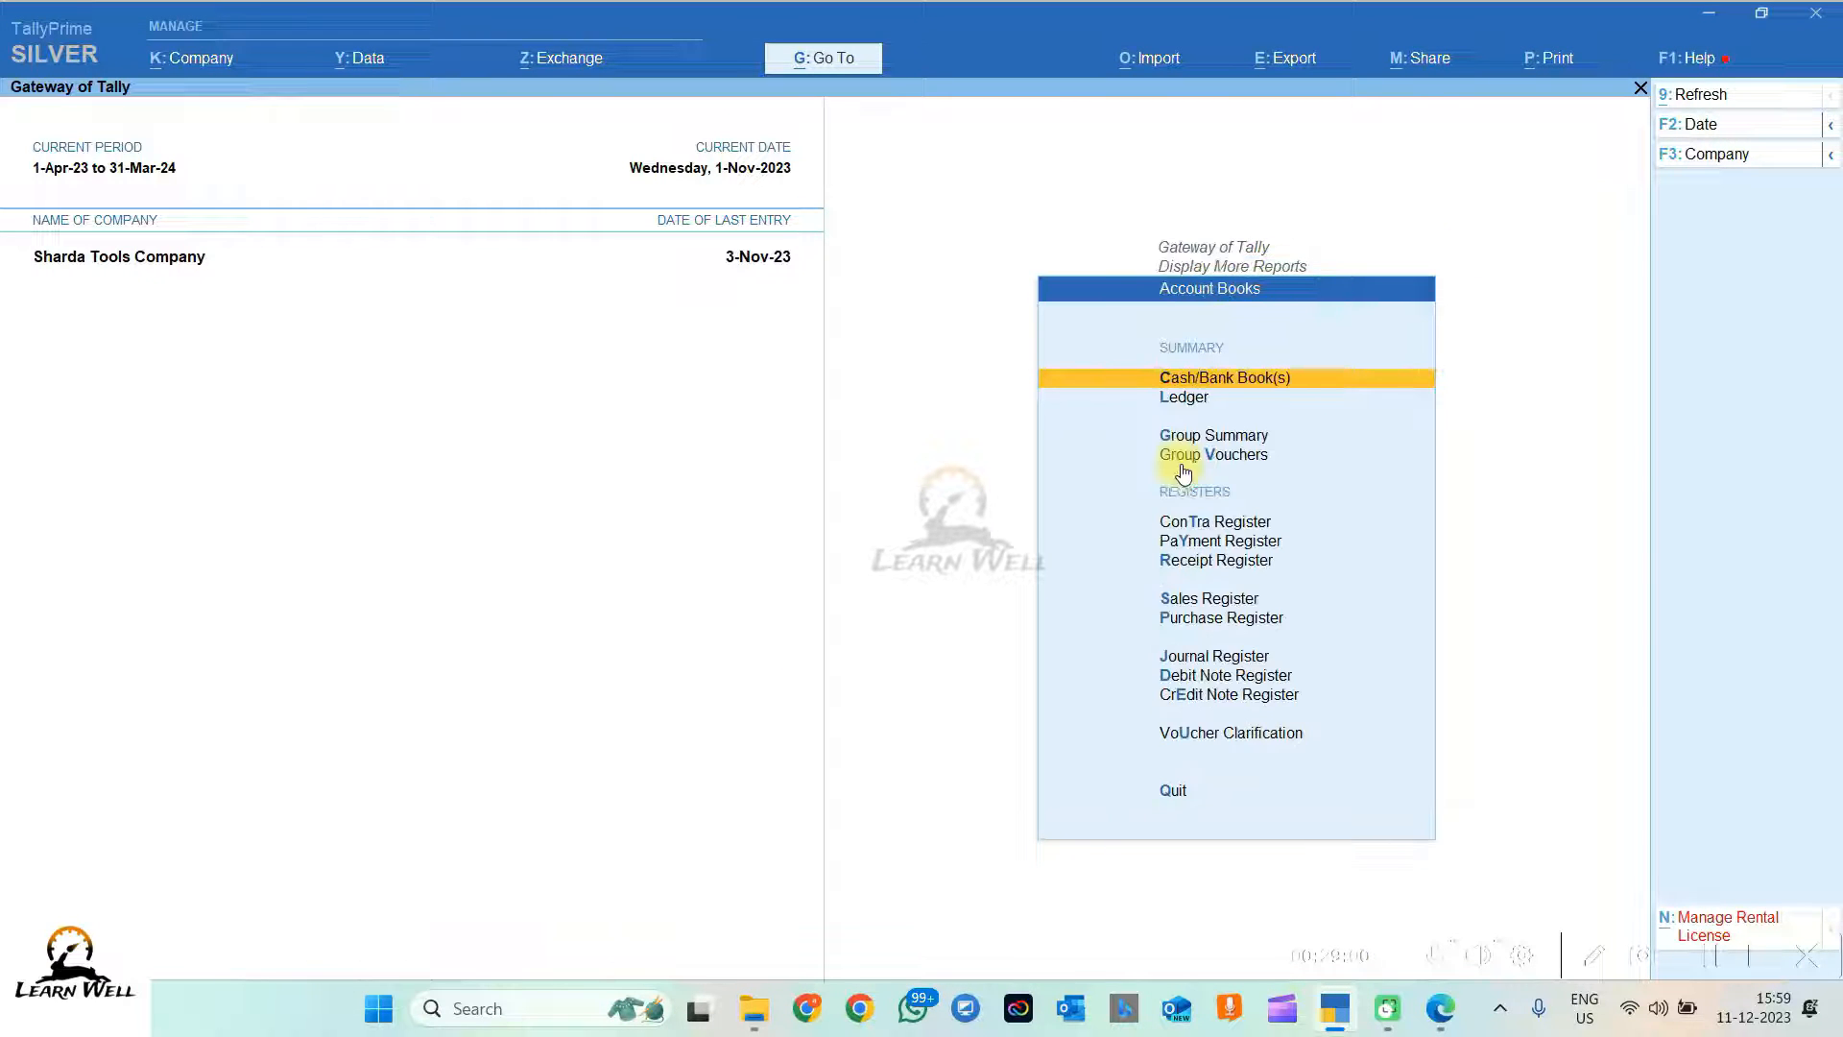
pyautogui.click(1187, 404)
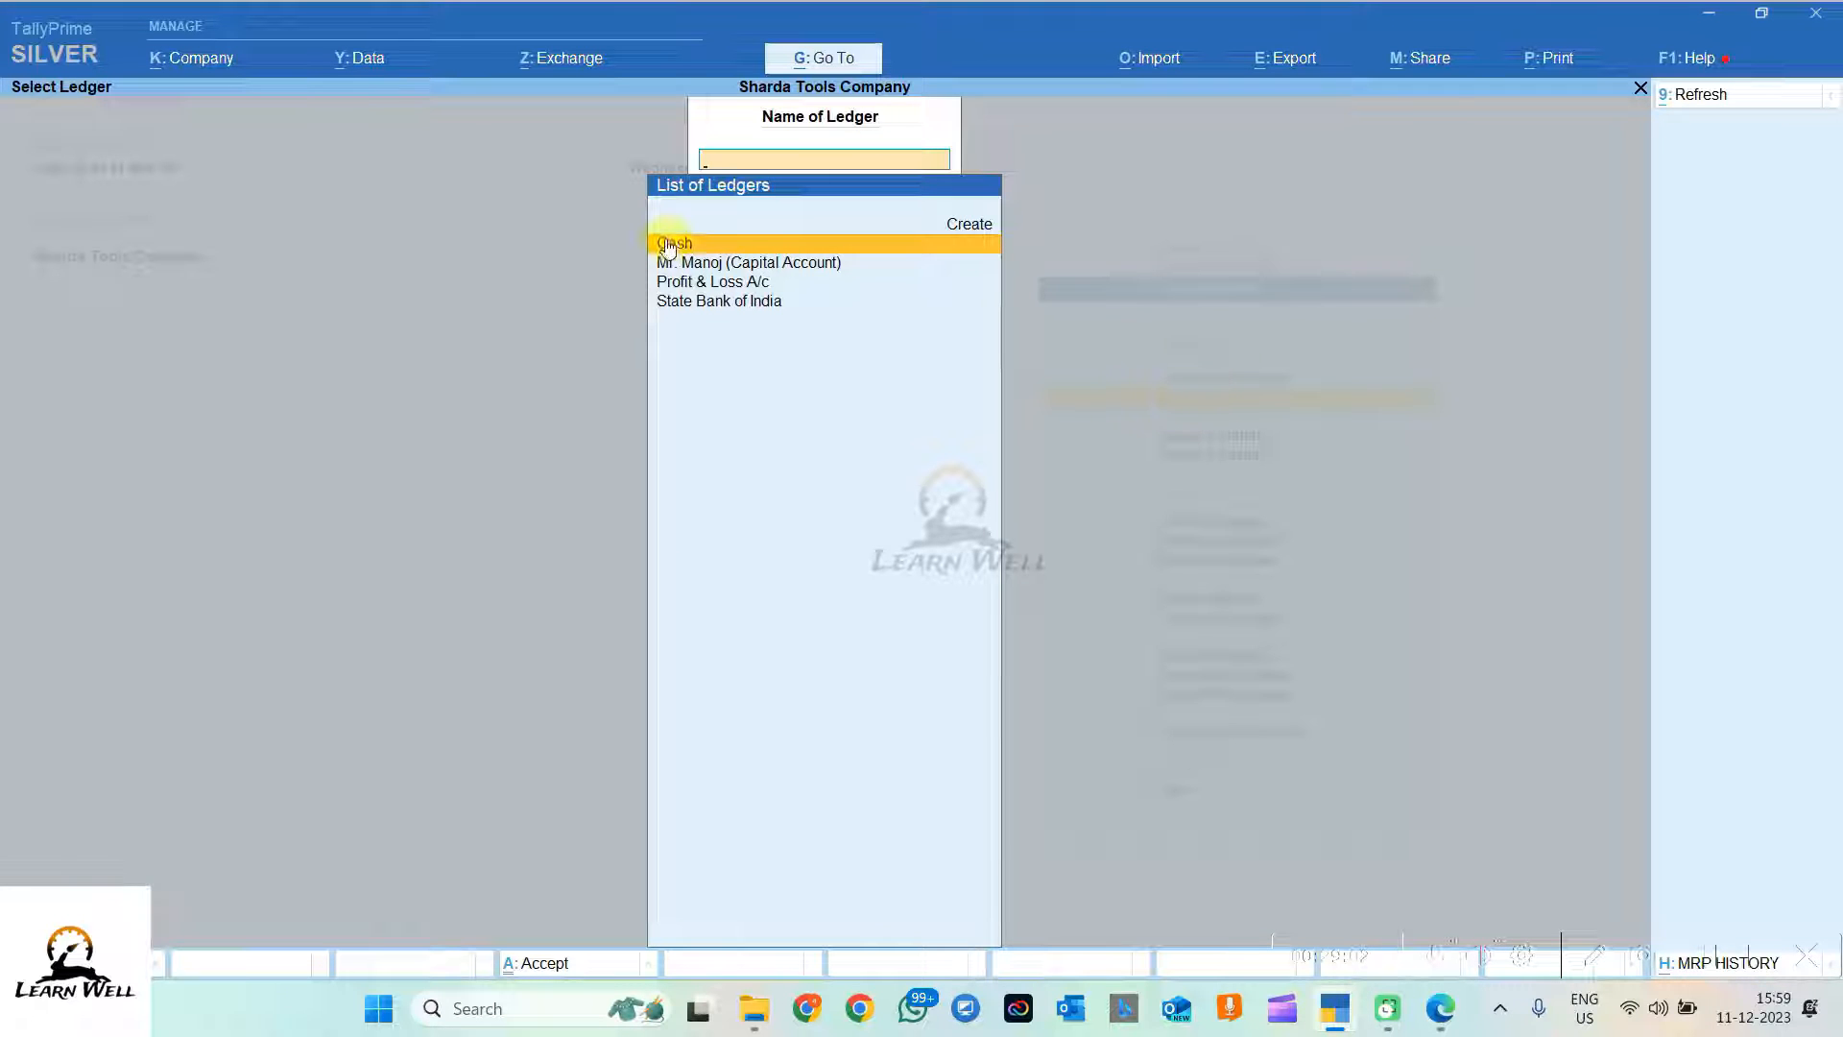
pyautogui.click(769, 261)
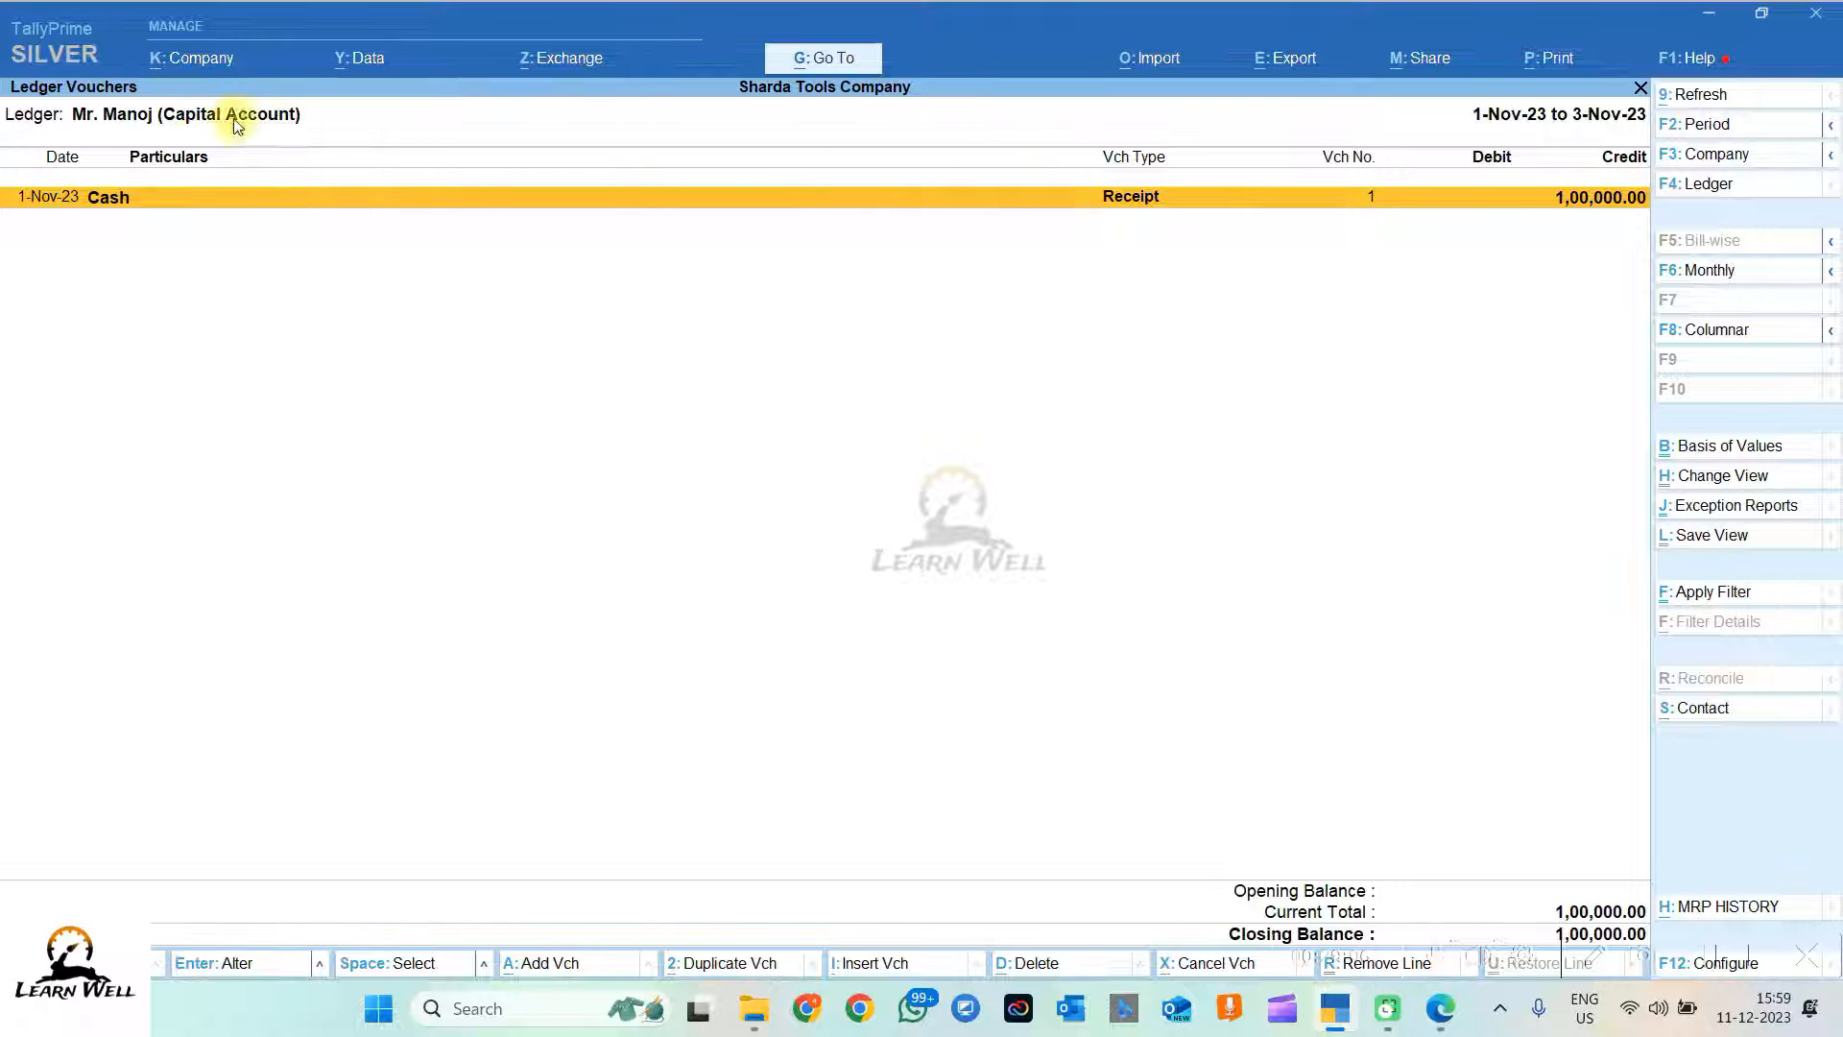
pyautogui.press('Escape')
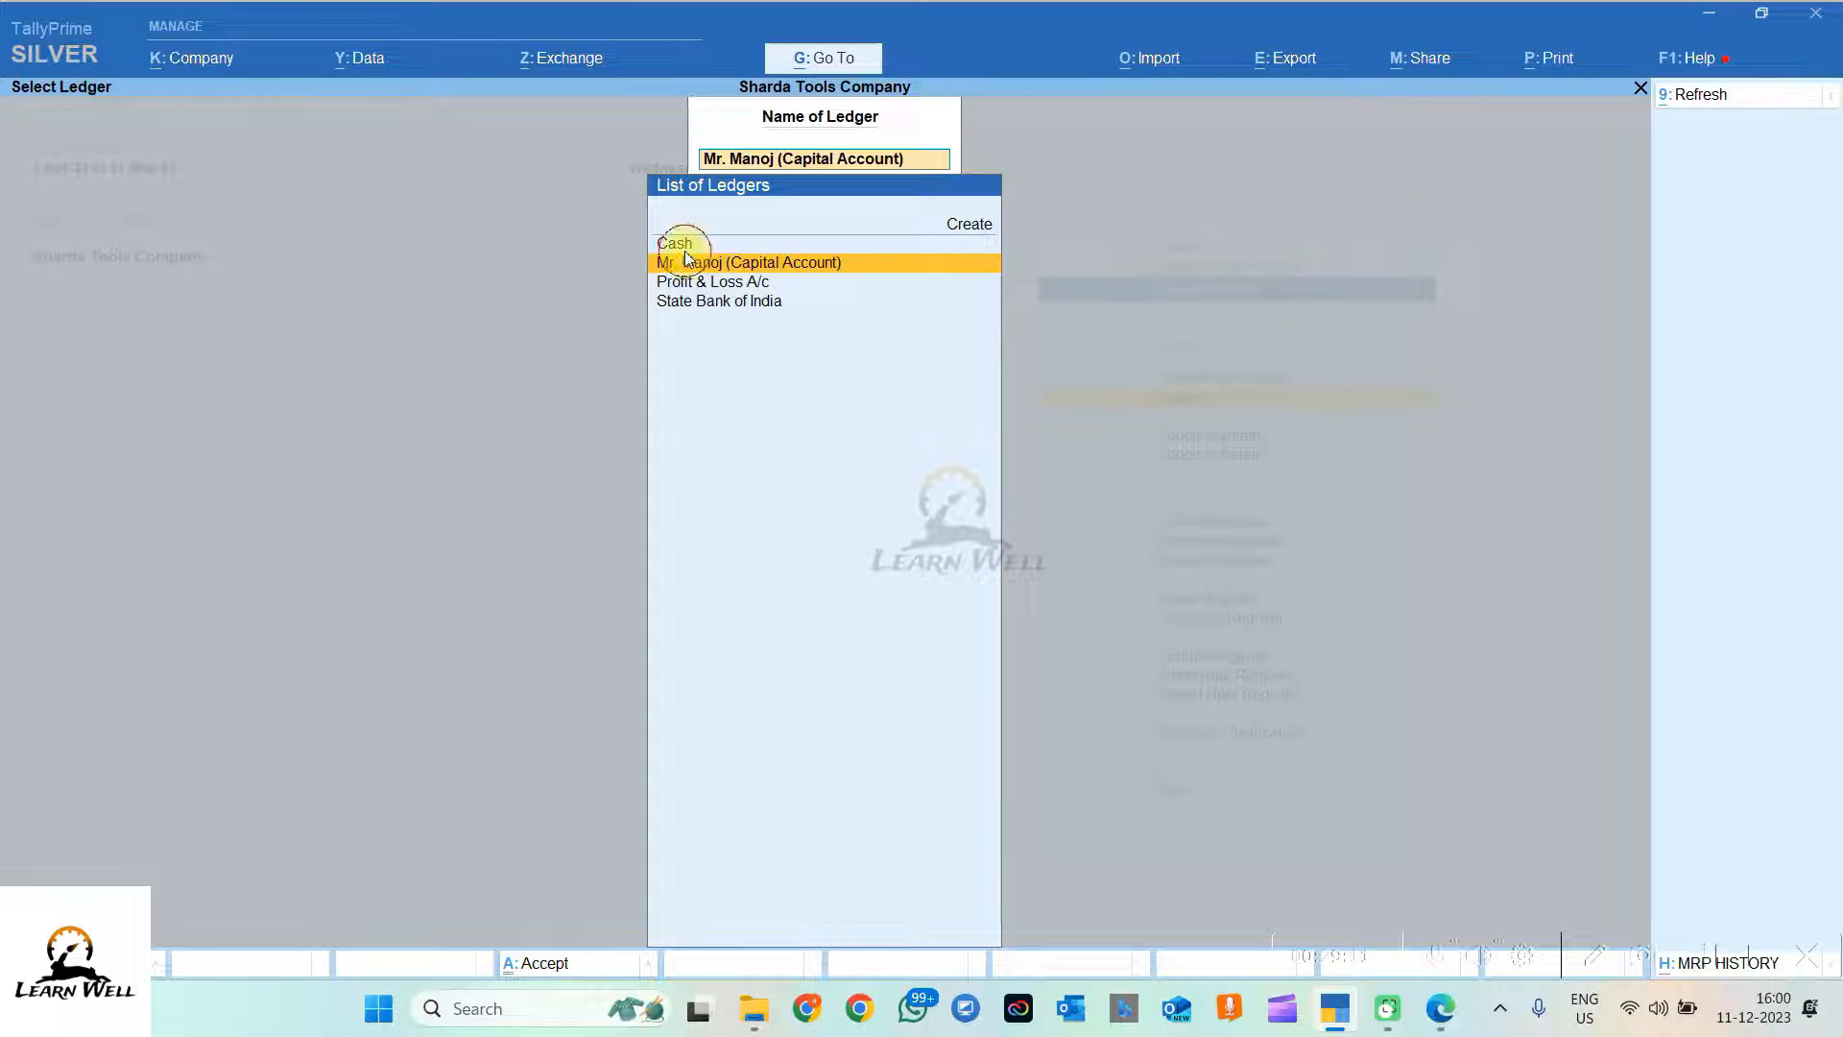
# Step: View the Cash ledger's vouchers, showing the State Bank of India entry and 10,000.00 closing balance
pyautogui.click(683, 246)
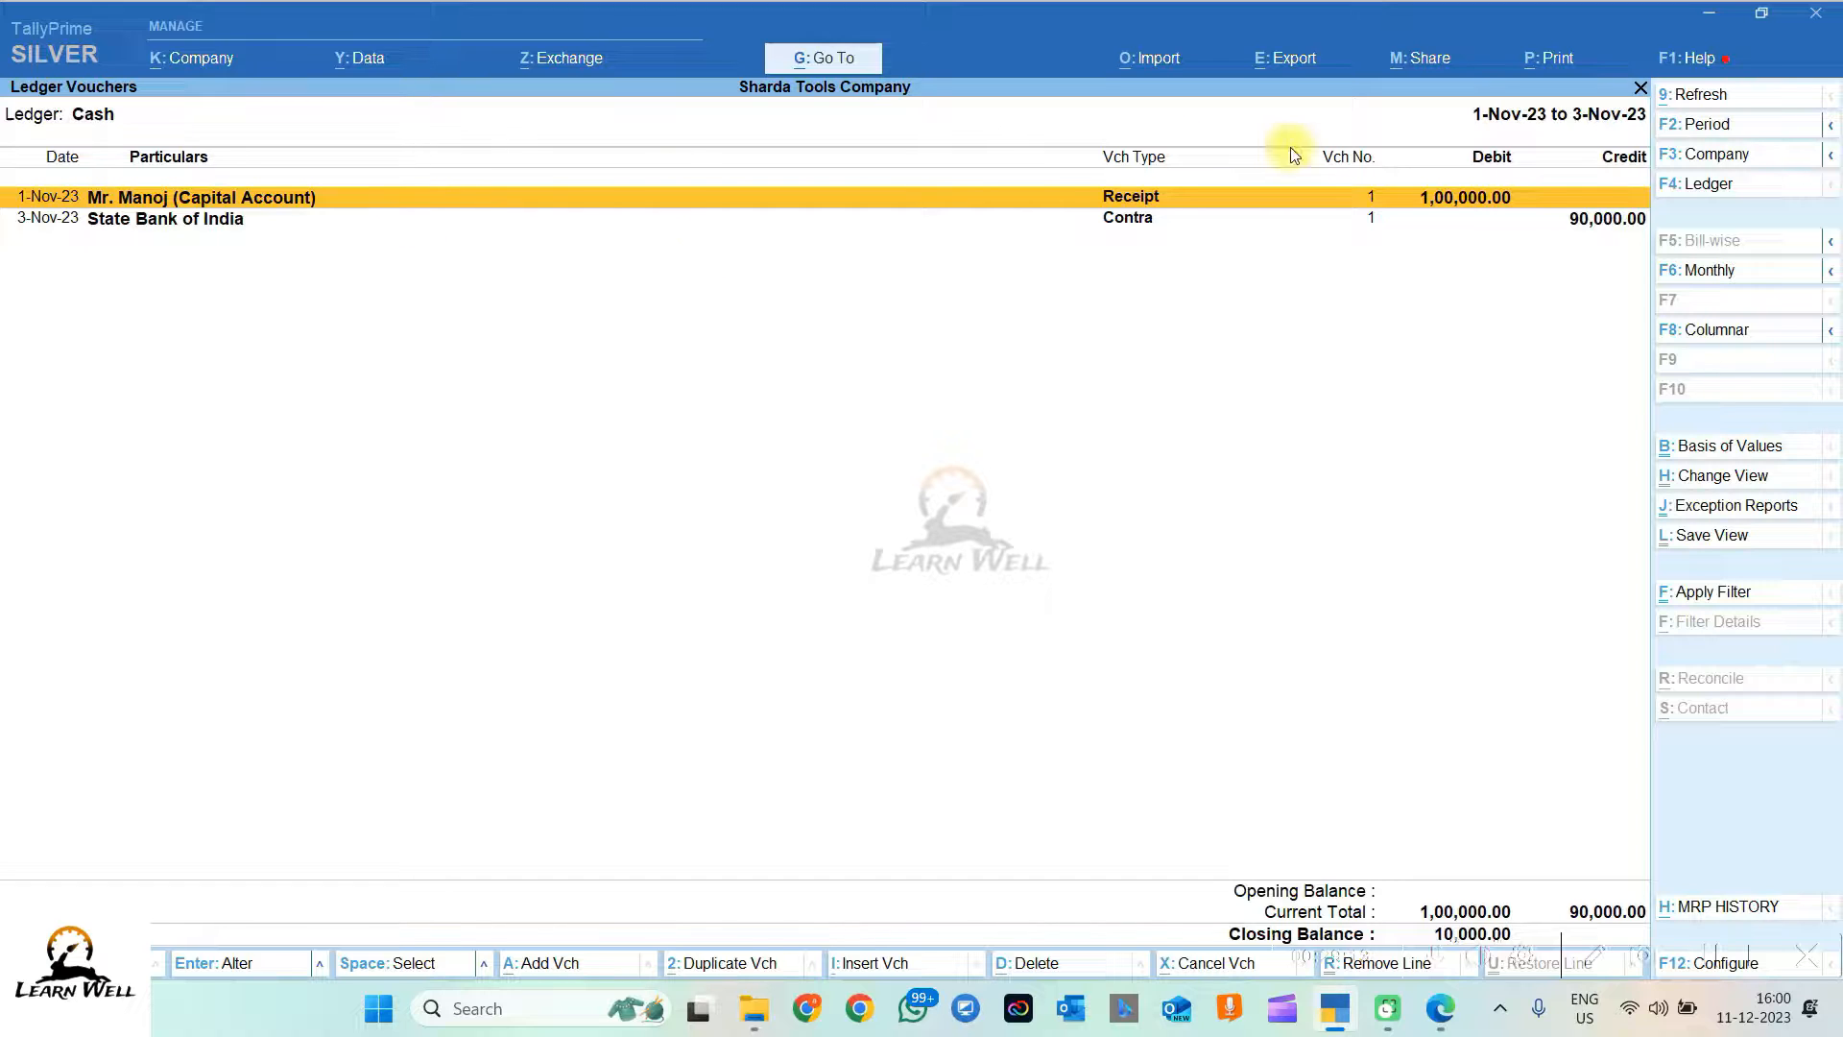
pyautogui.click(1587, 221)
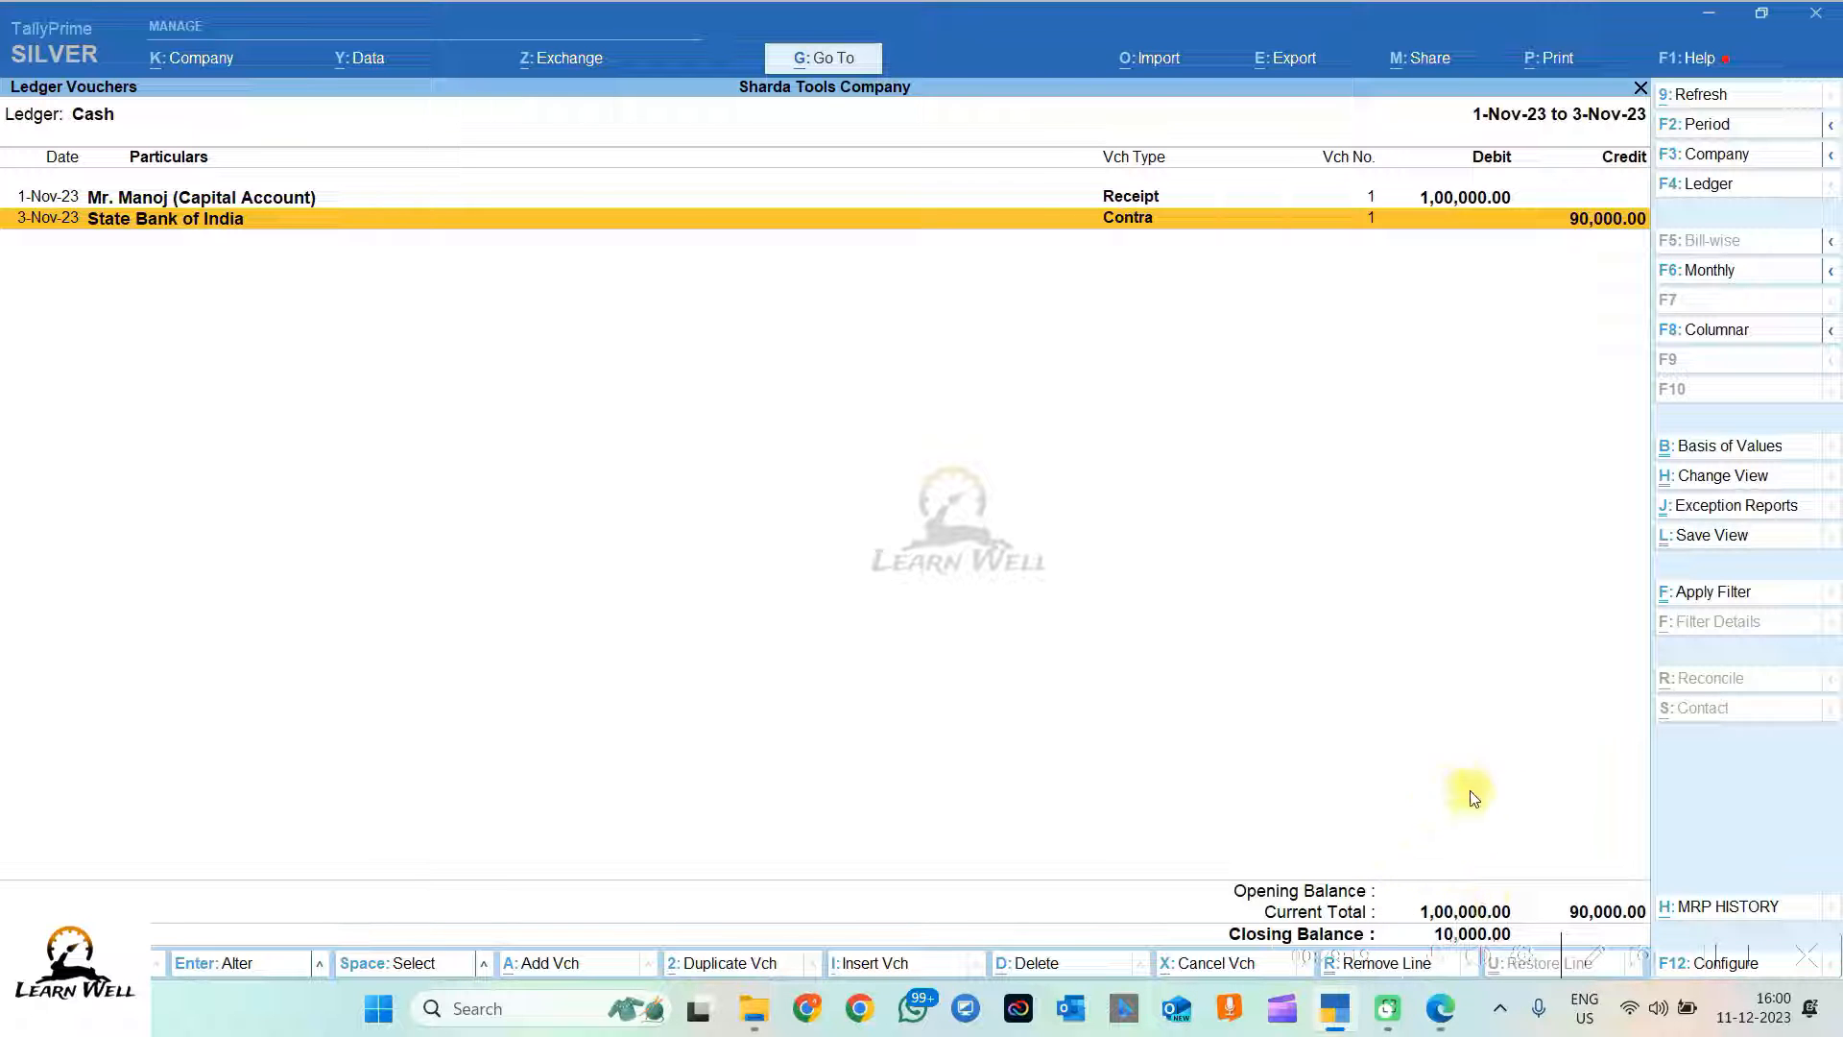
pyautogui.press('Escape')
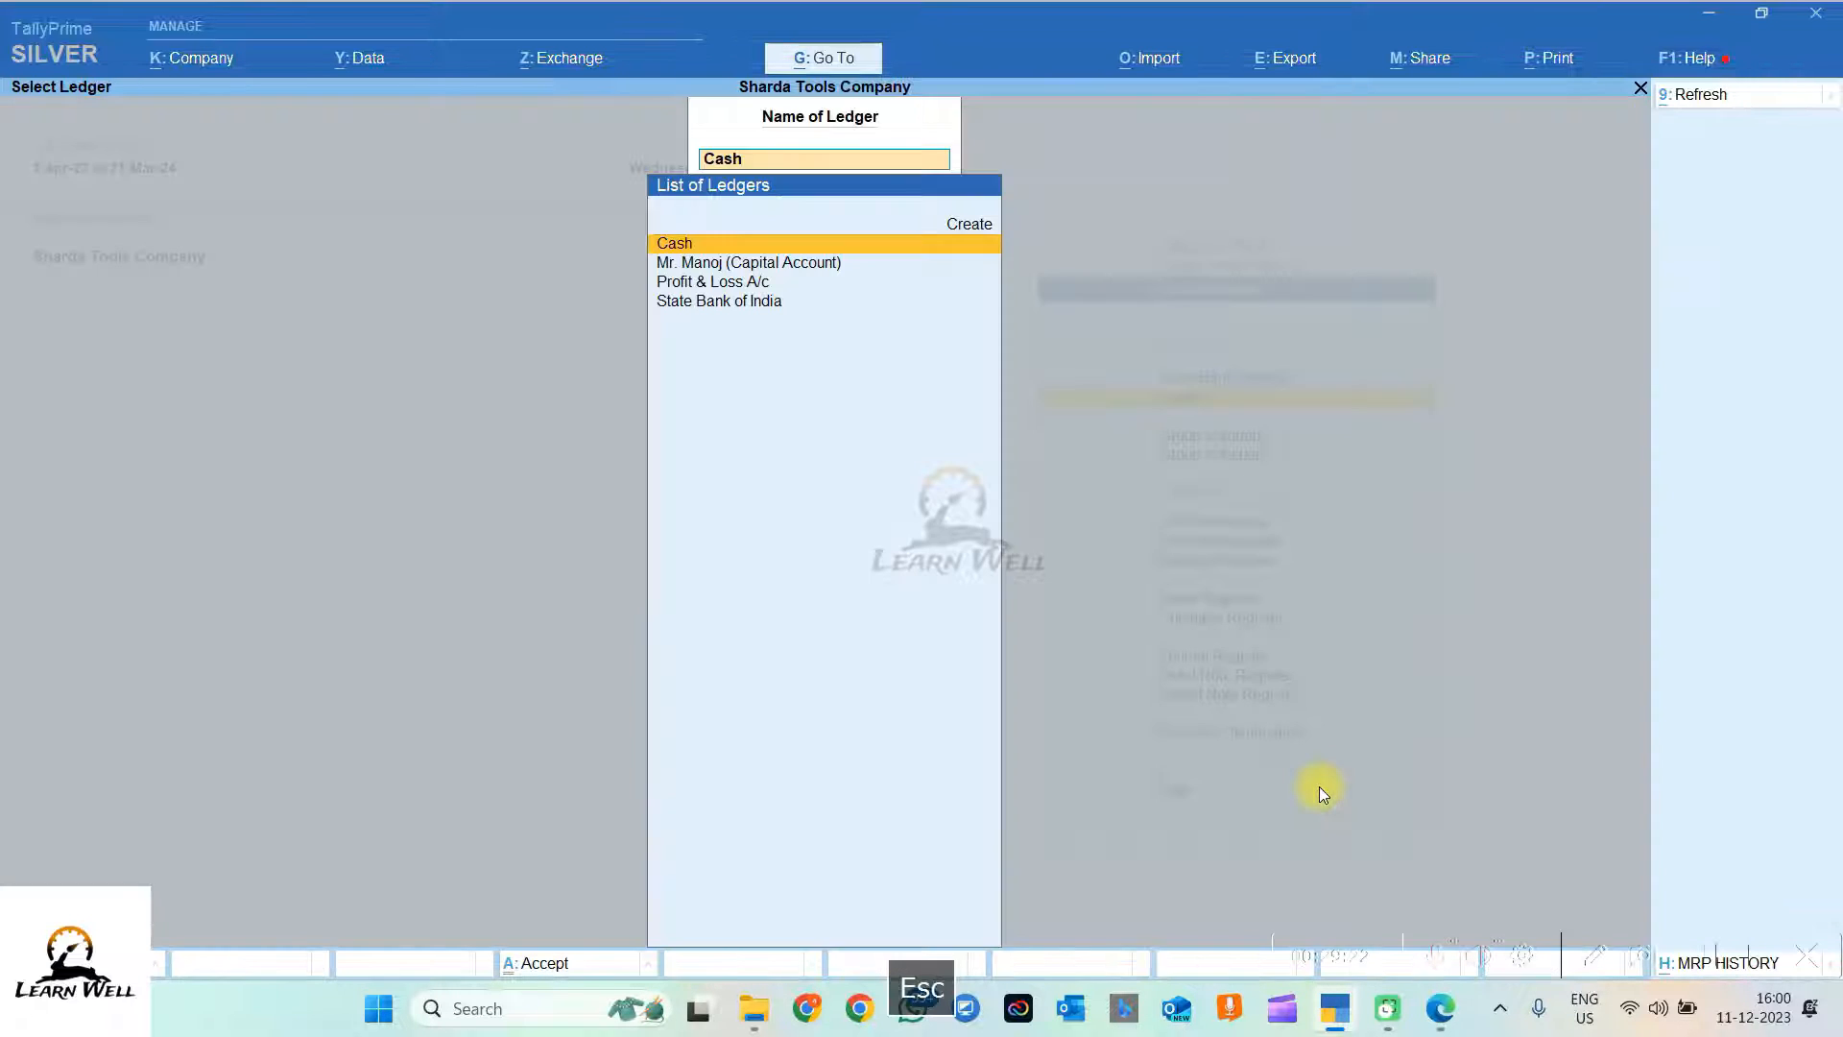
pyautogui.press('Escape')
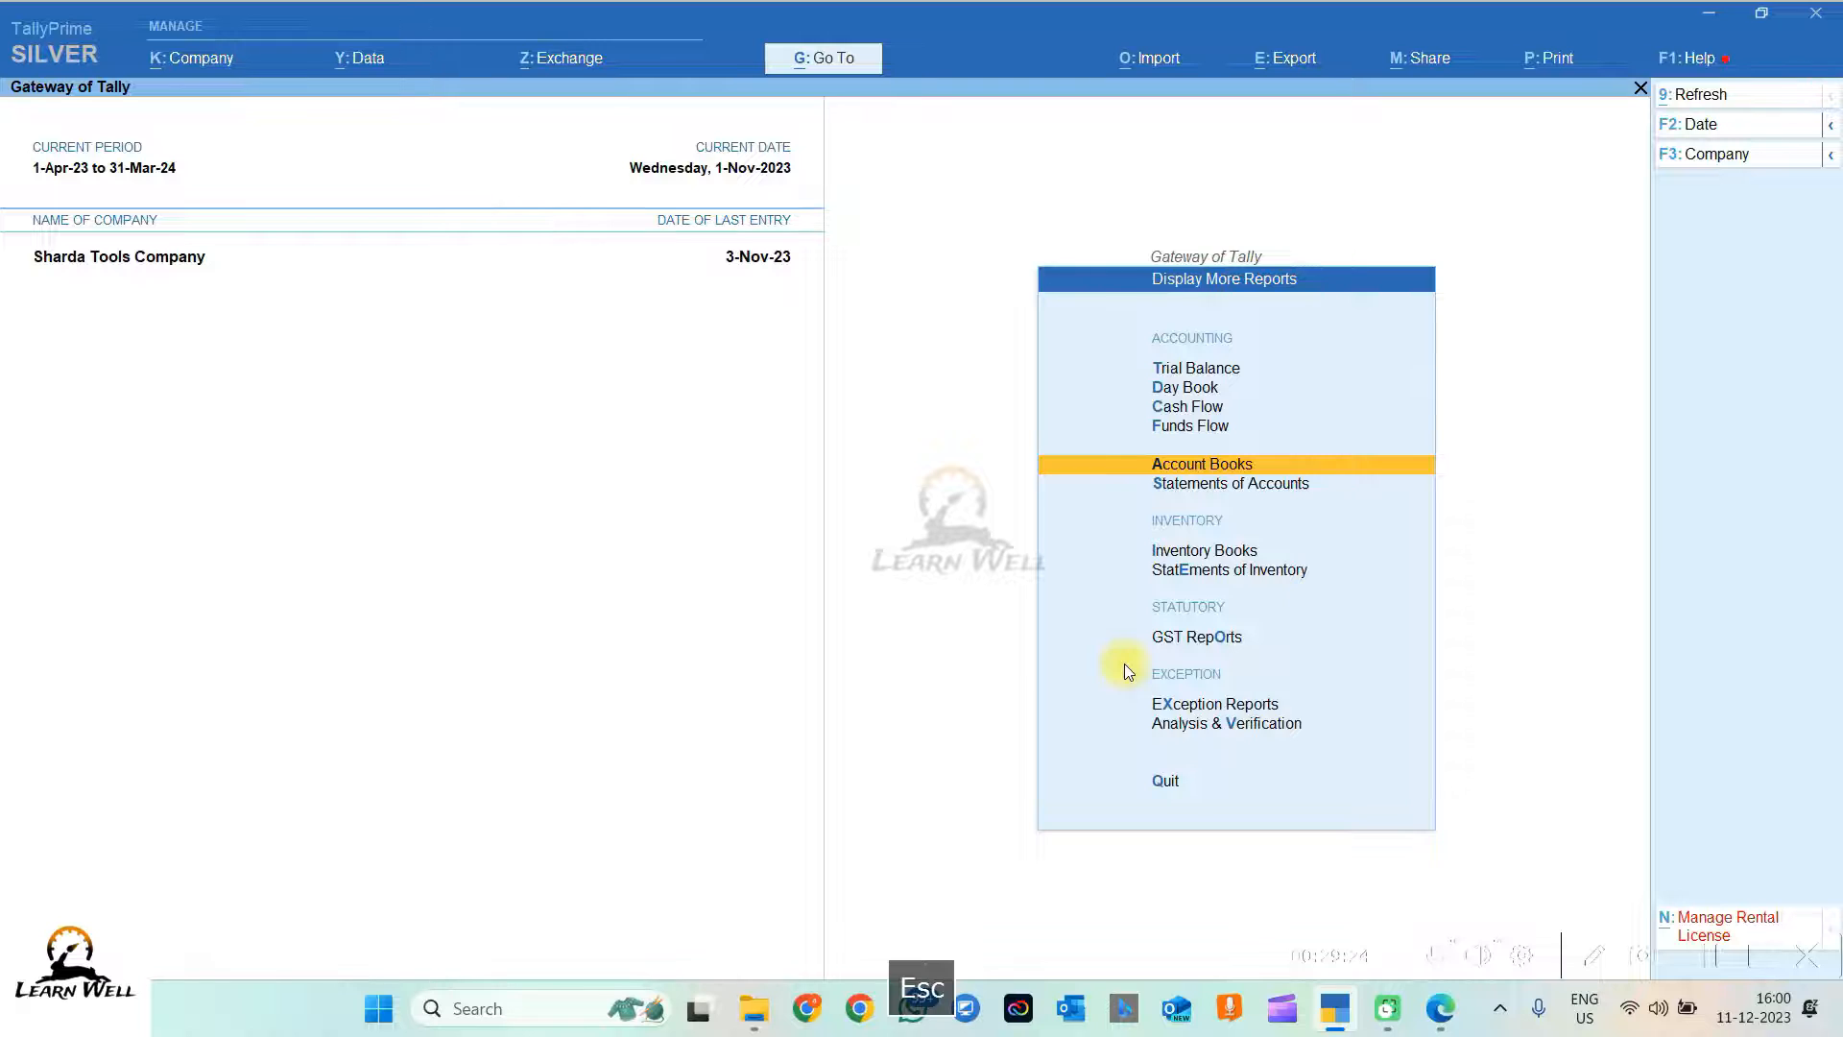
pyautogui.press('Escape')
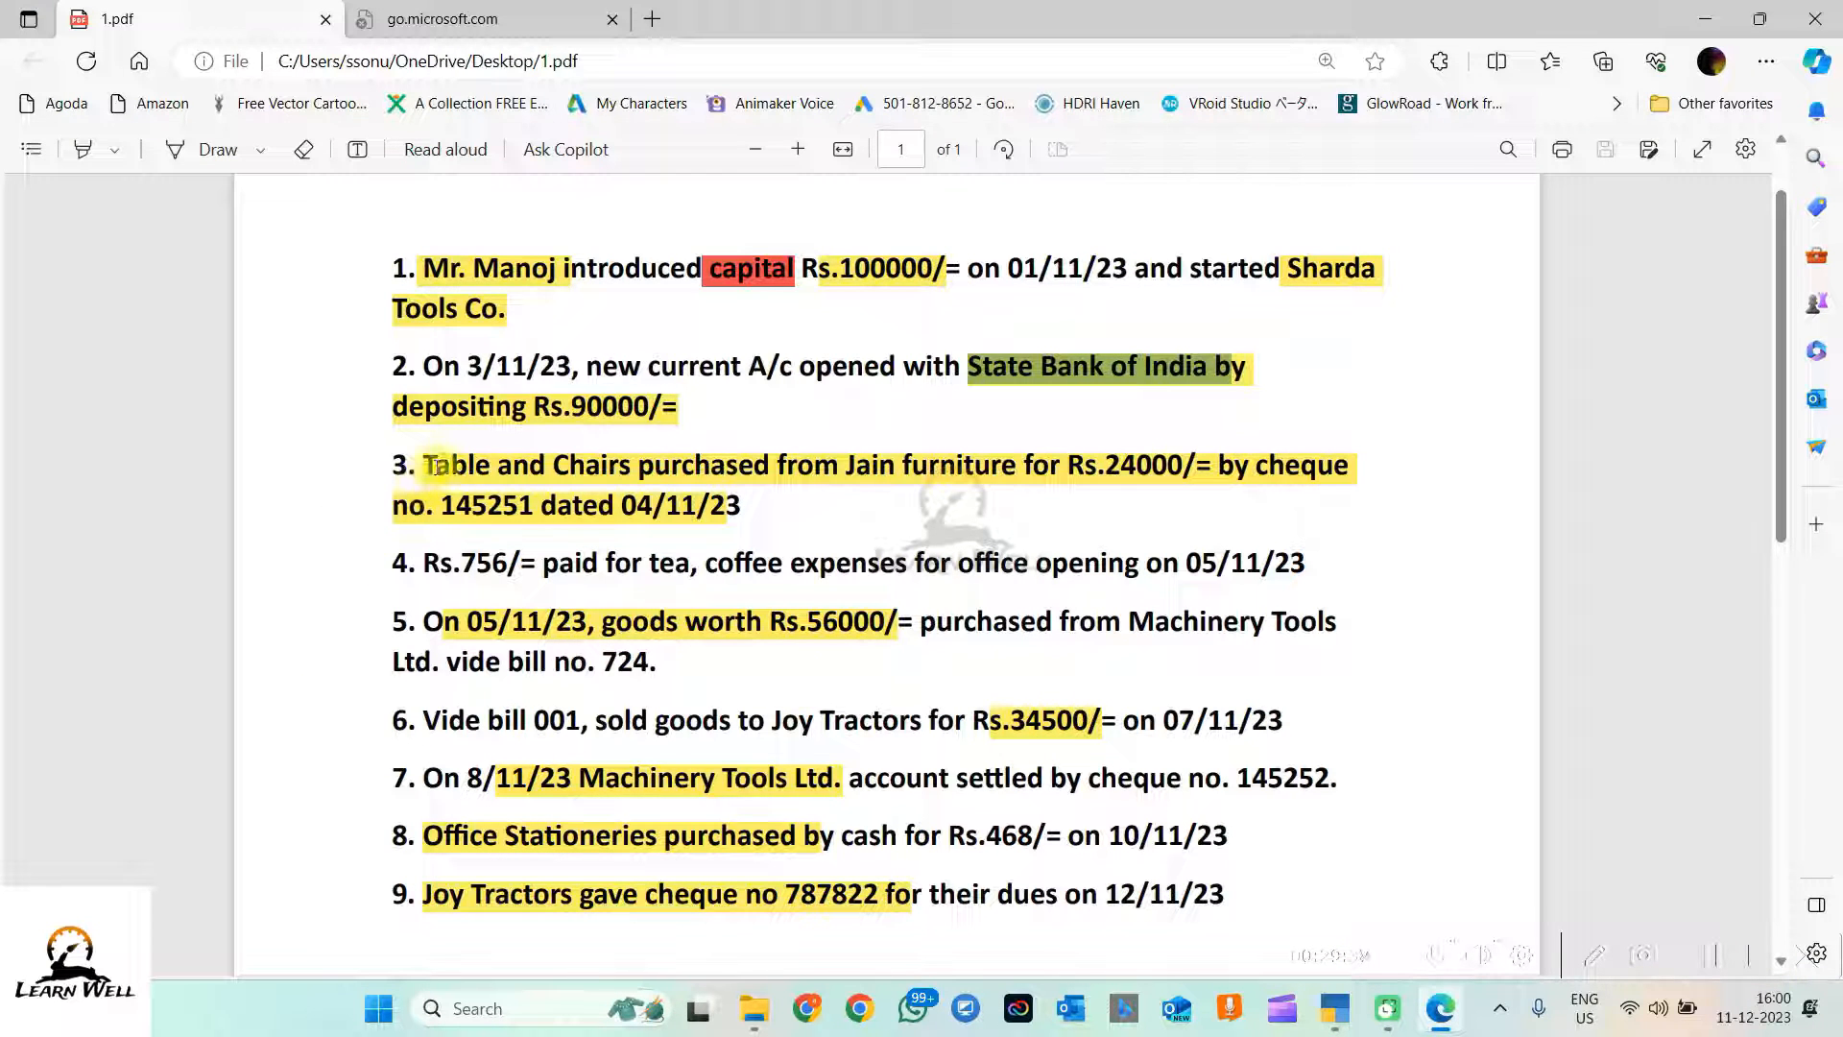
pyautogui.moveTo(437, 468); pyautogui.dragTo(699, 505)
pyautogui.click(895, 484)
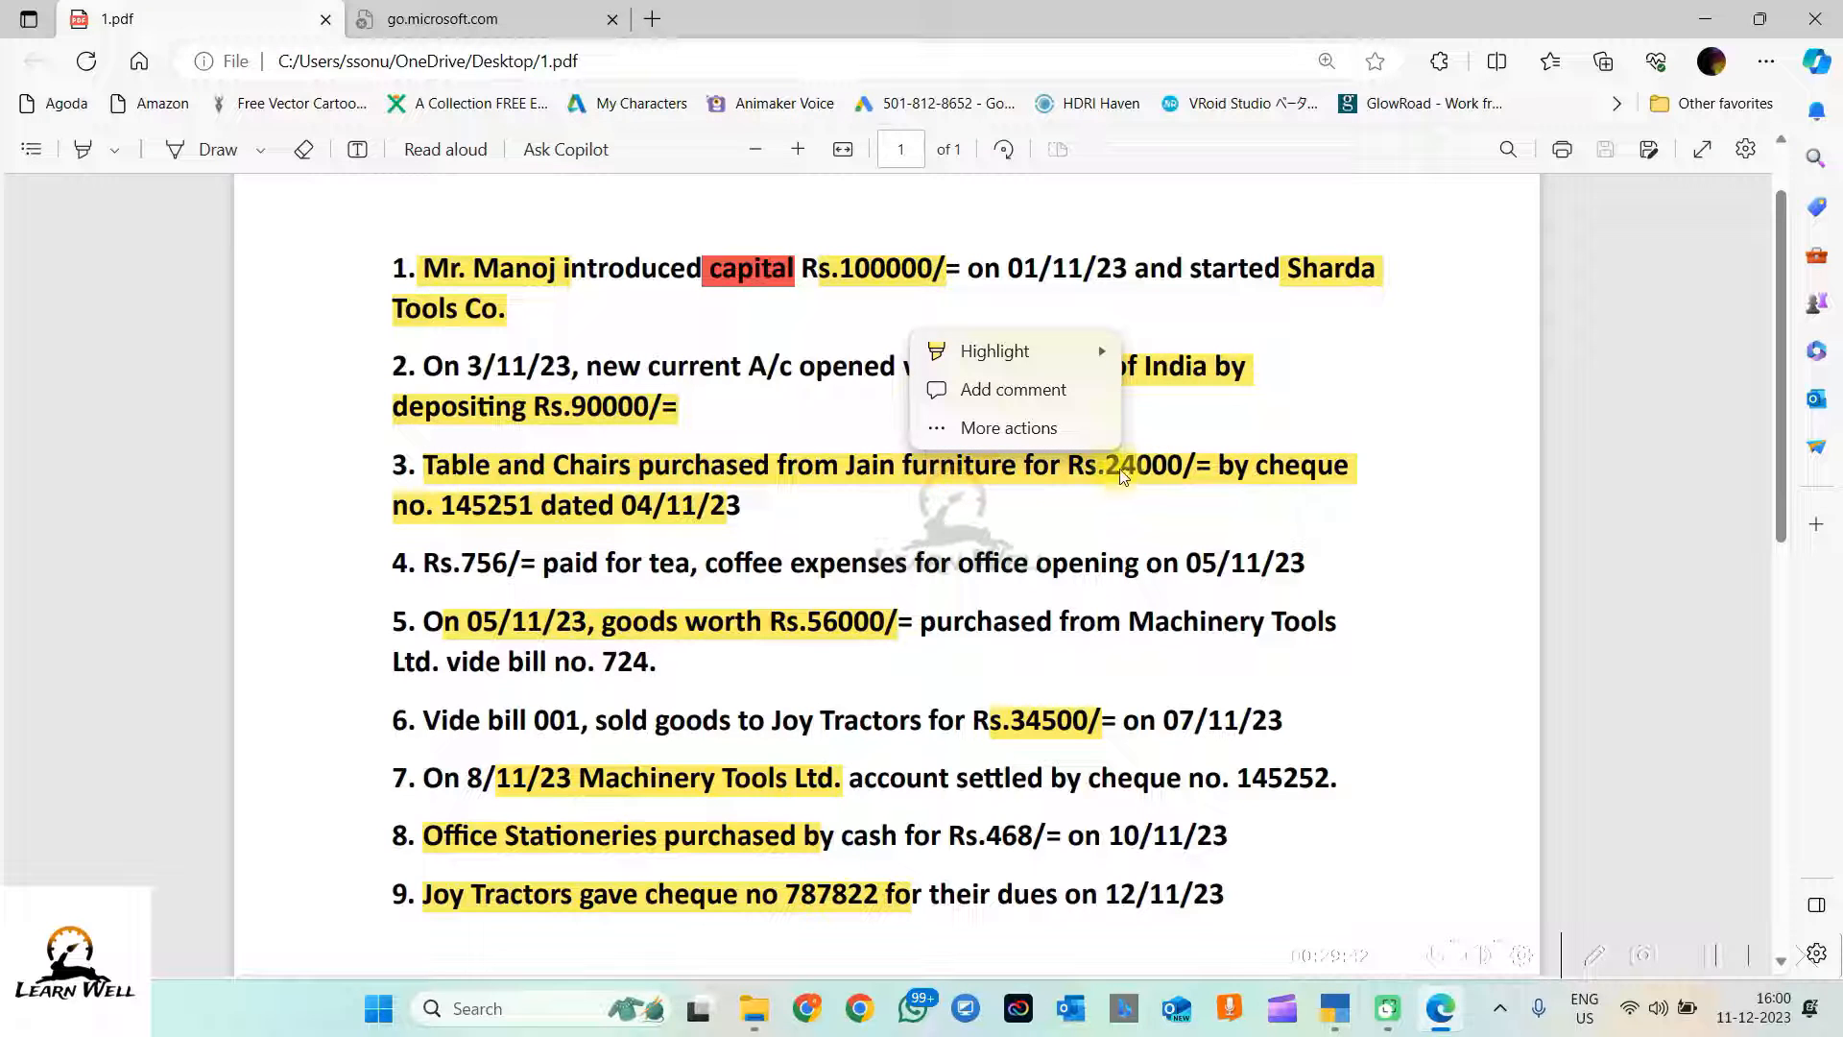
pyautogui.click(795, 511)
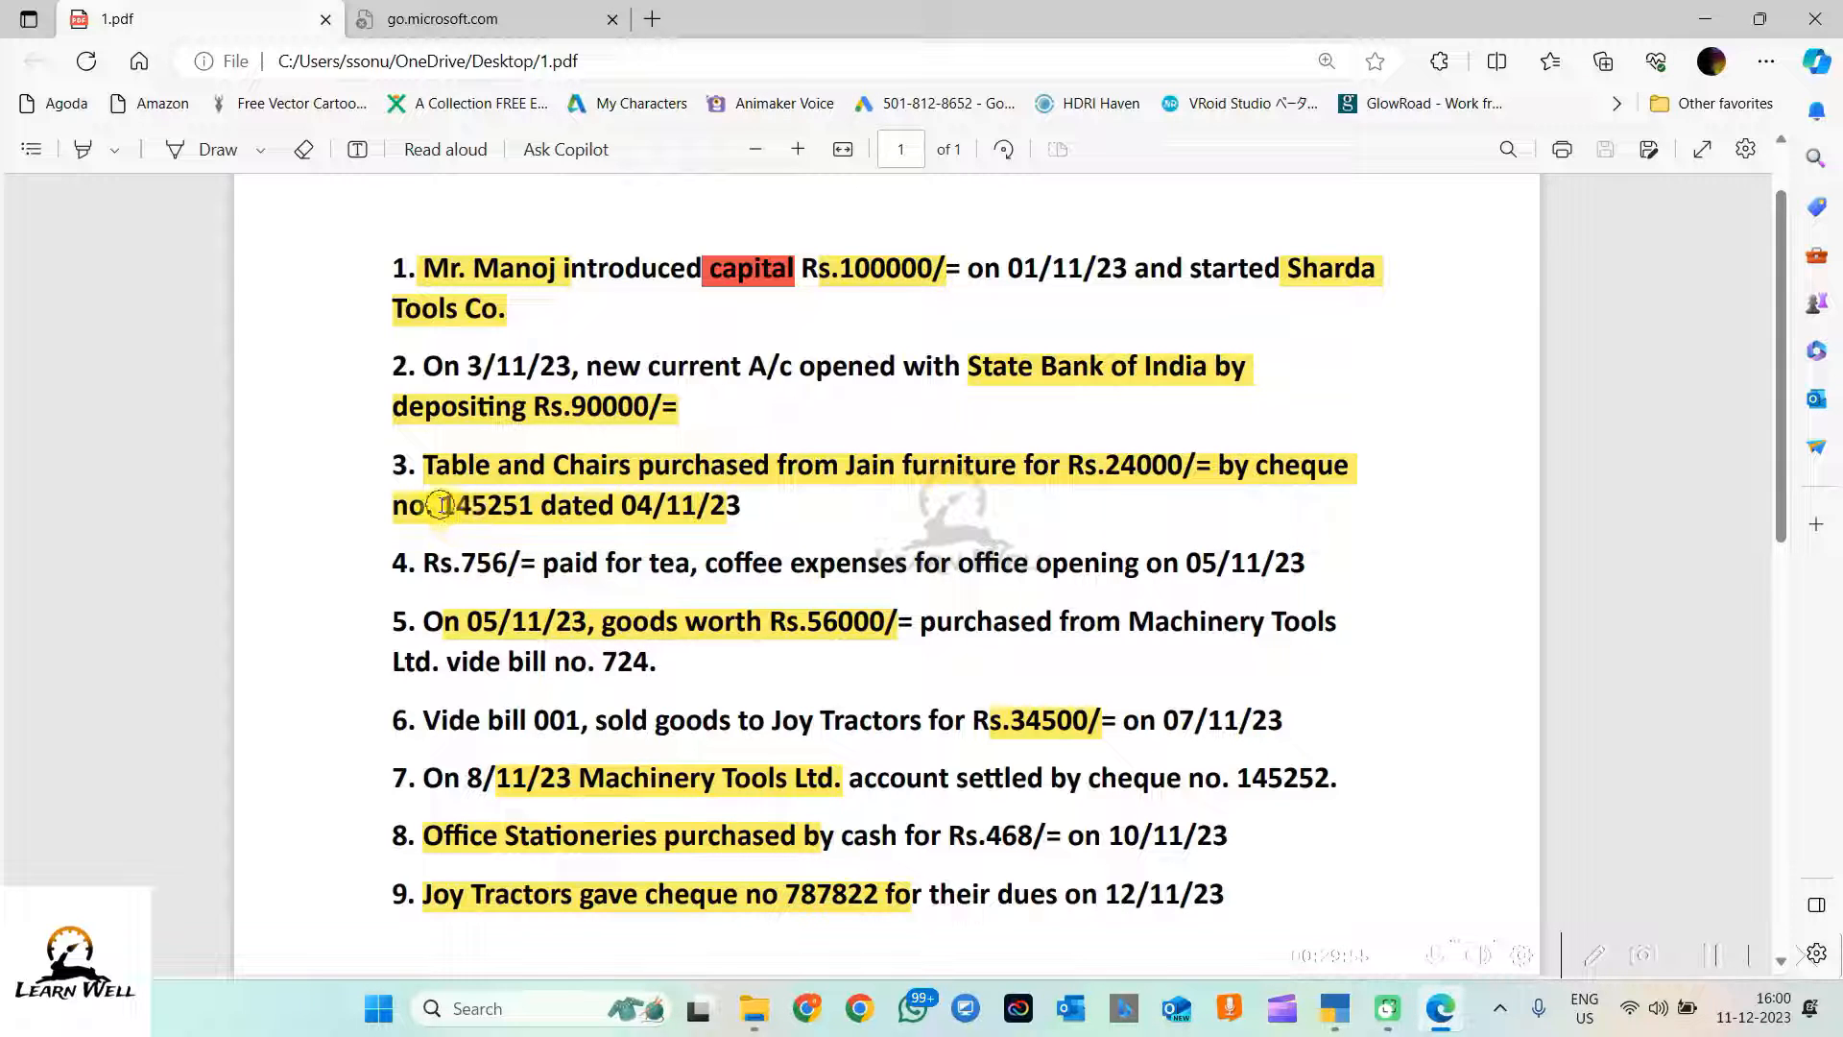
pyautogui.moveTo(425, 506); pyautogui.dragTo(541, 507)
pyautogui.click(782, 501)
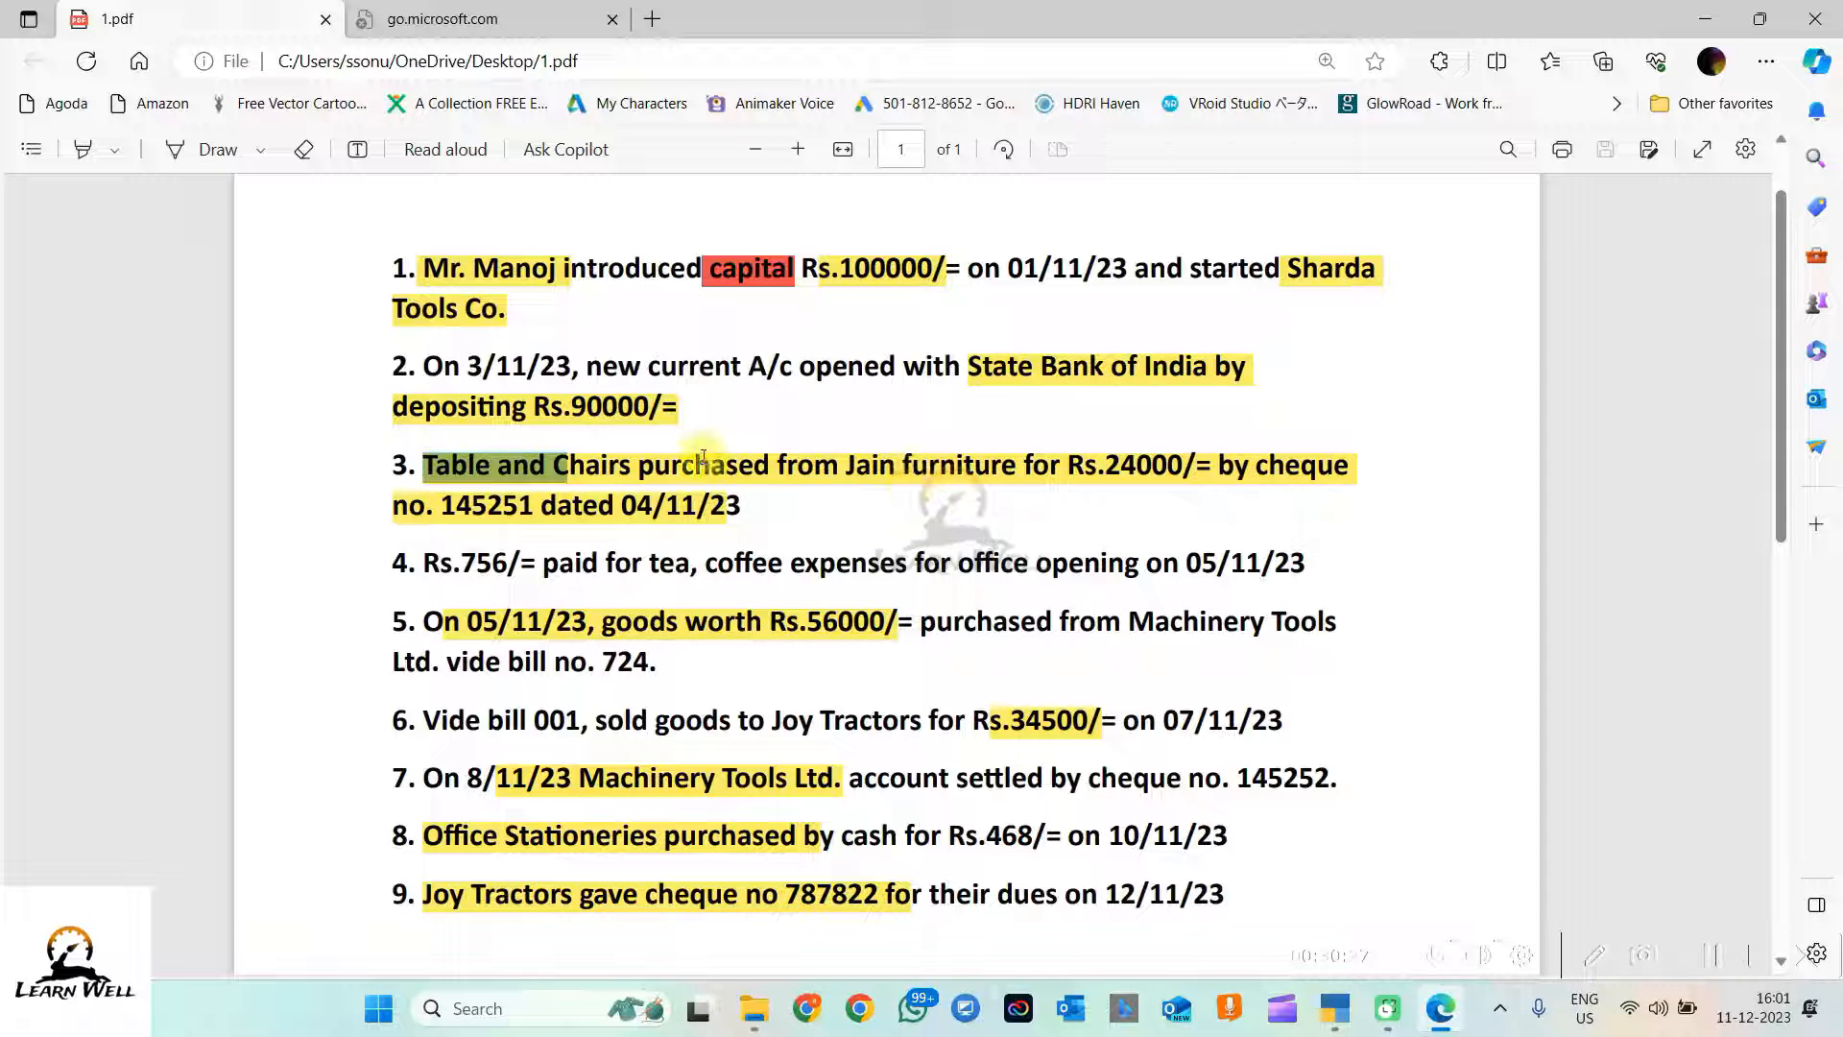
pyautogui.click(607, 467)
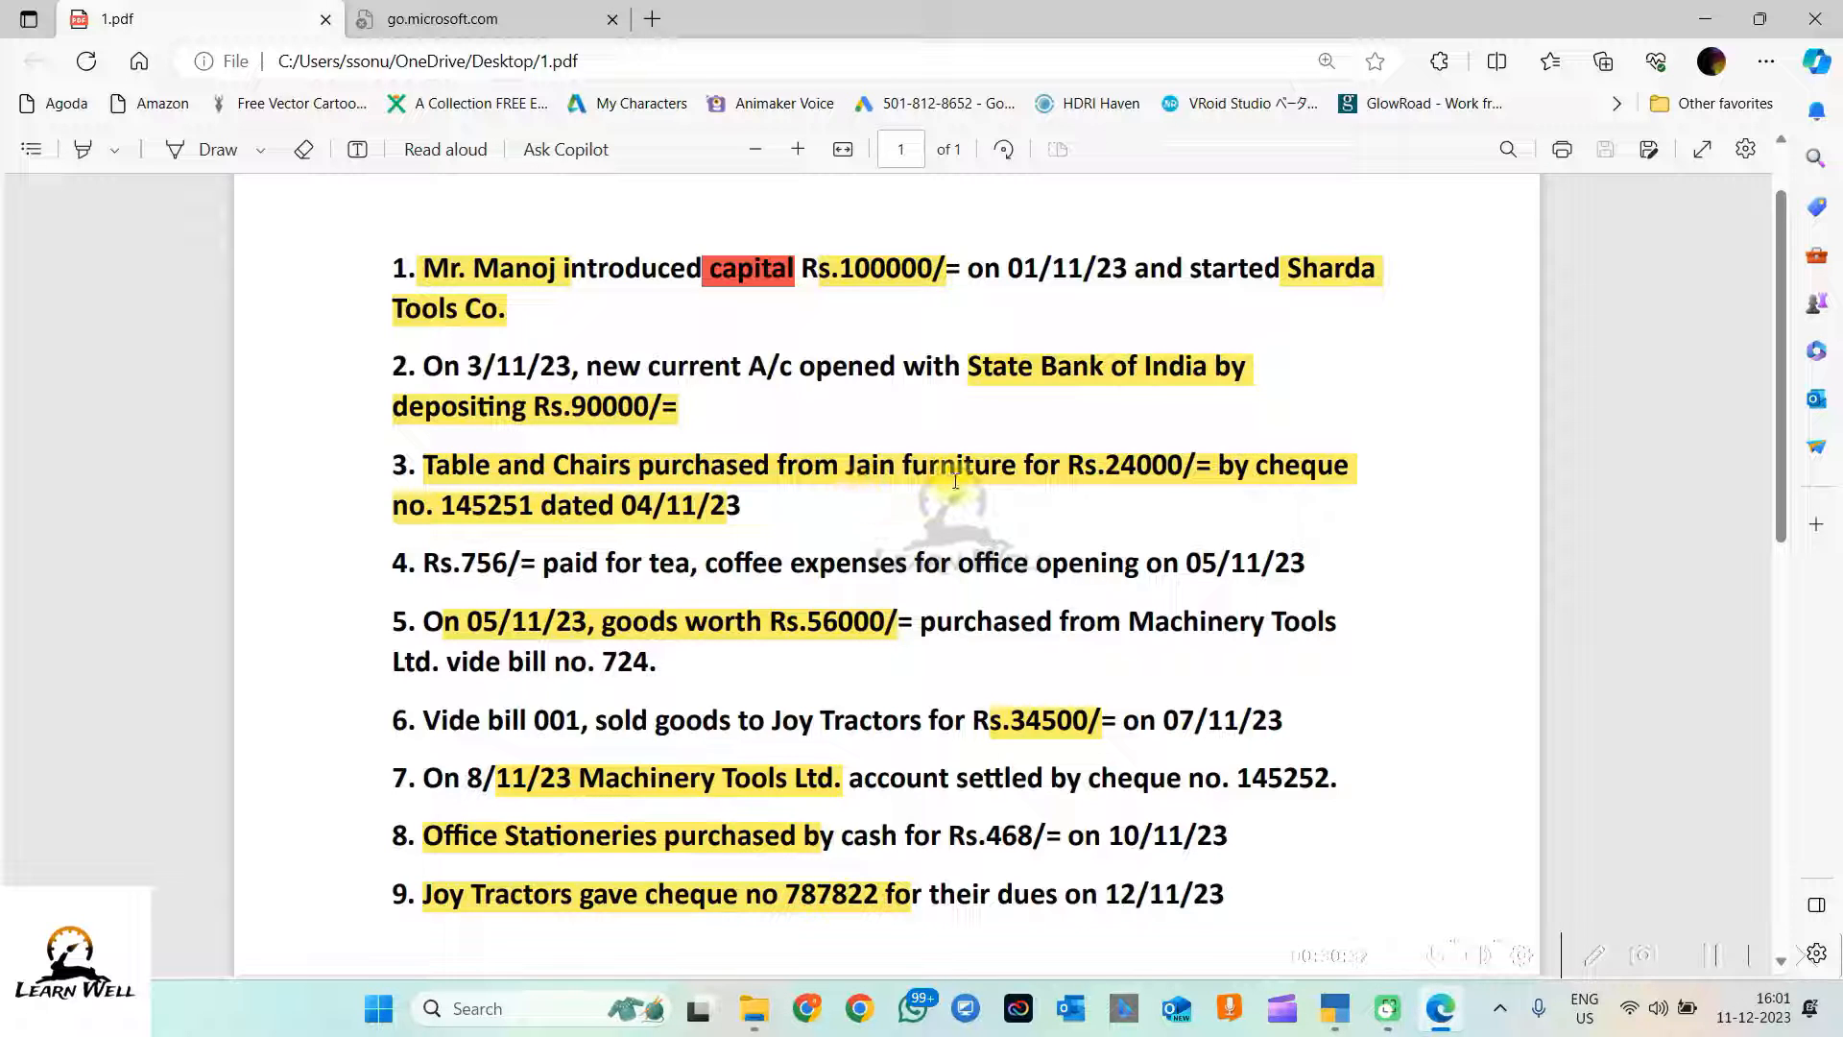
pyautogui.click(1336, 1008)
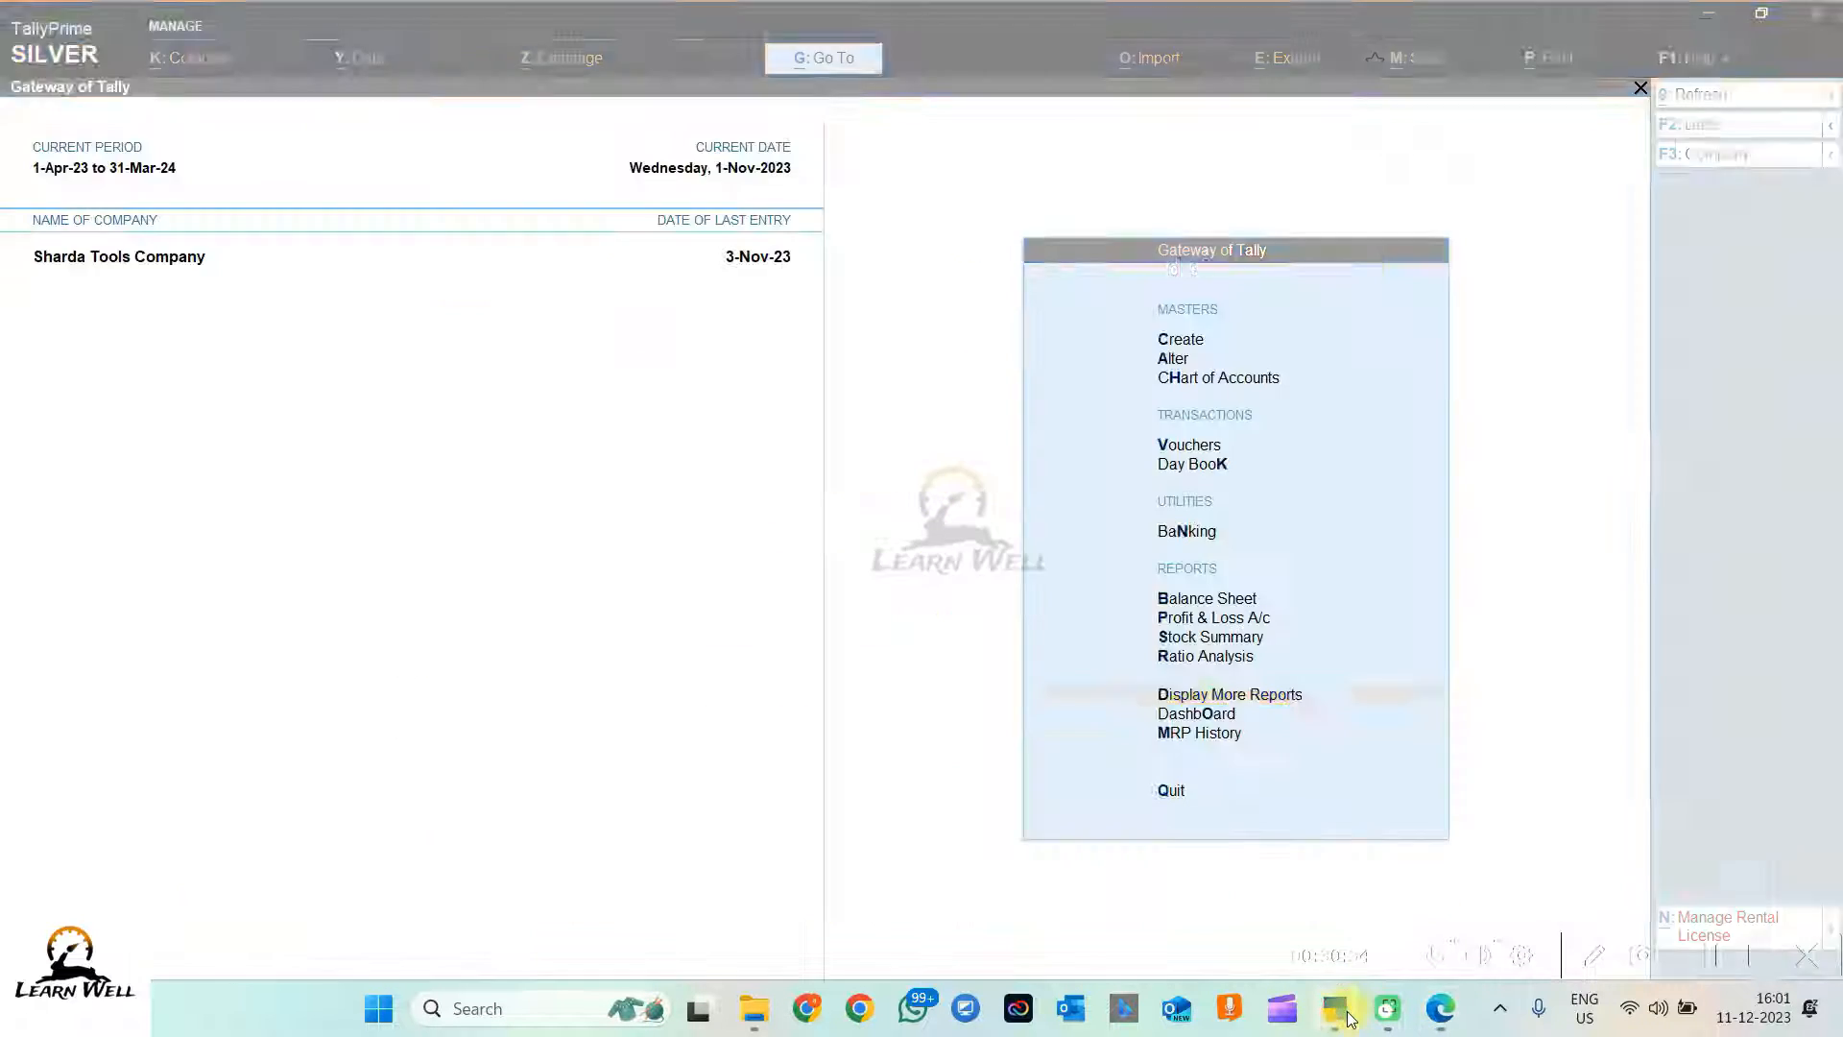
# Step: Start a new ledger named Table and Chair (Fixed Assets)
pyautogui.click(1176, 345)
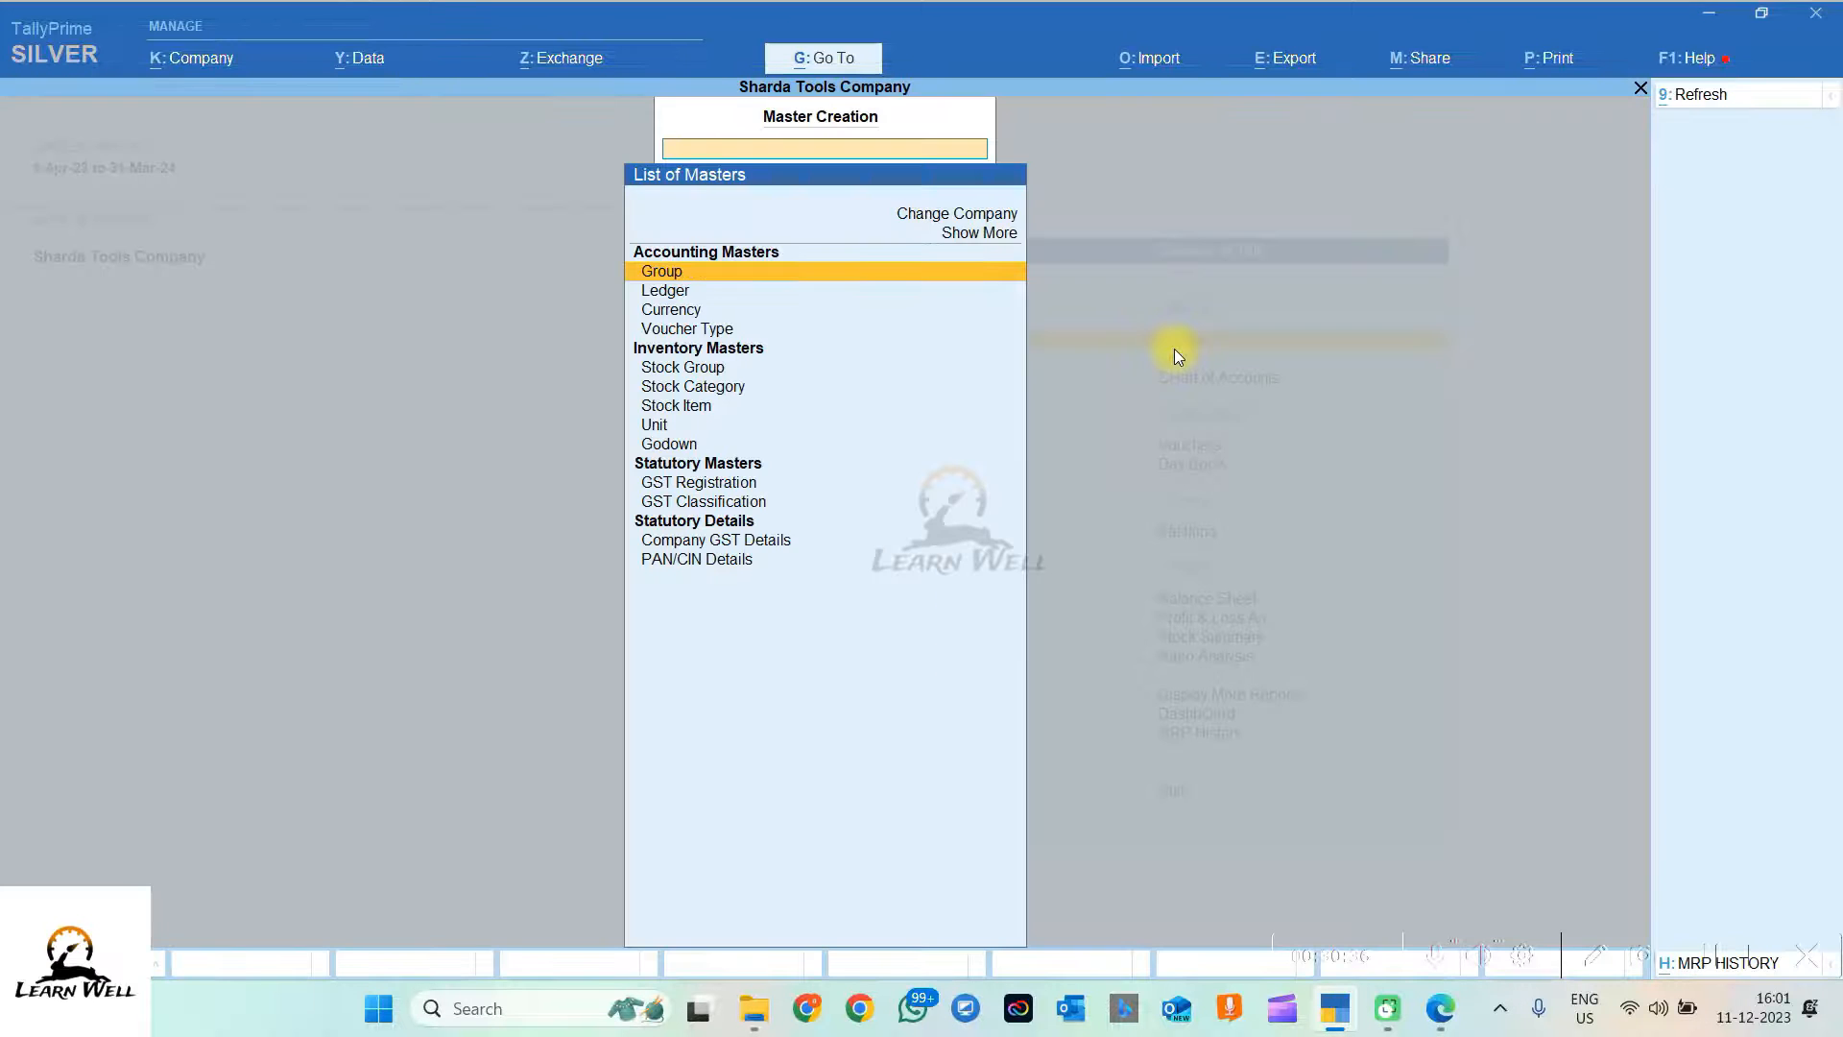
pyautogui.press('Down')
pyautogui.press('Return')
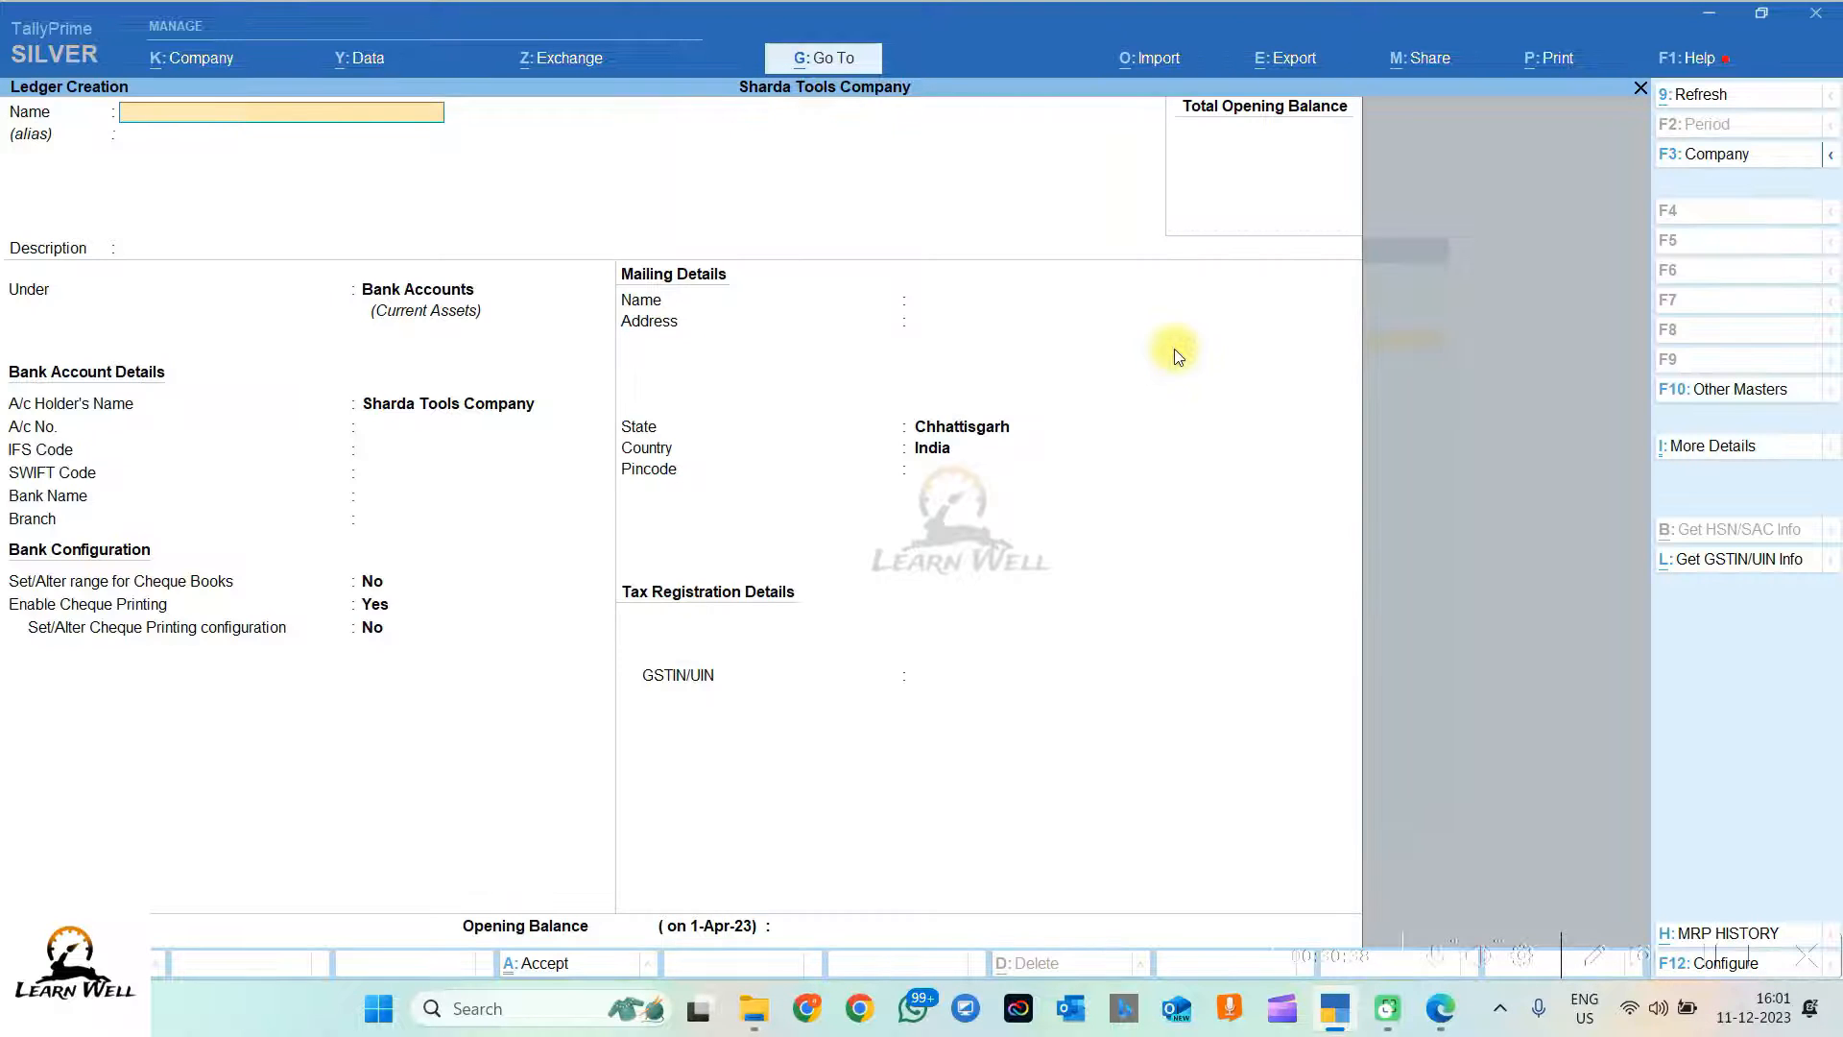
pyautogui.write('TABLE')
pyautogui.press('BackSpace')
pyautogui.press('BackSpace')
pyautogui.press('BackSpace')
pyautogui.press('BackSpace')
pyautogui.press('capslock')
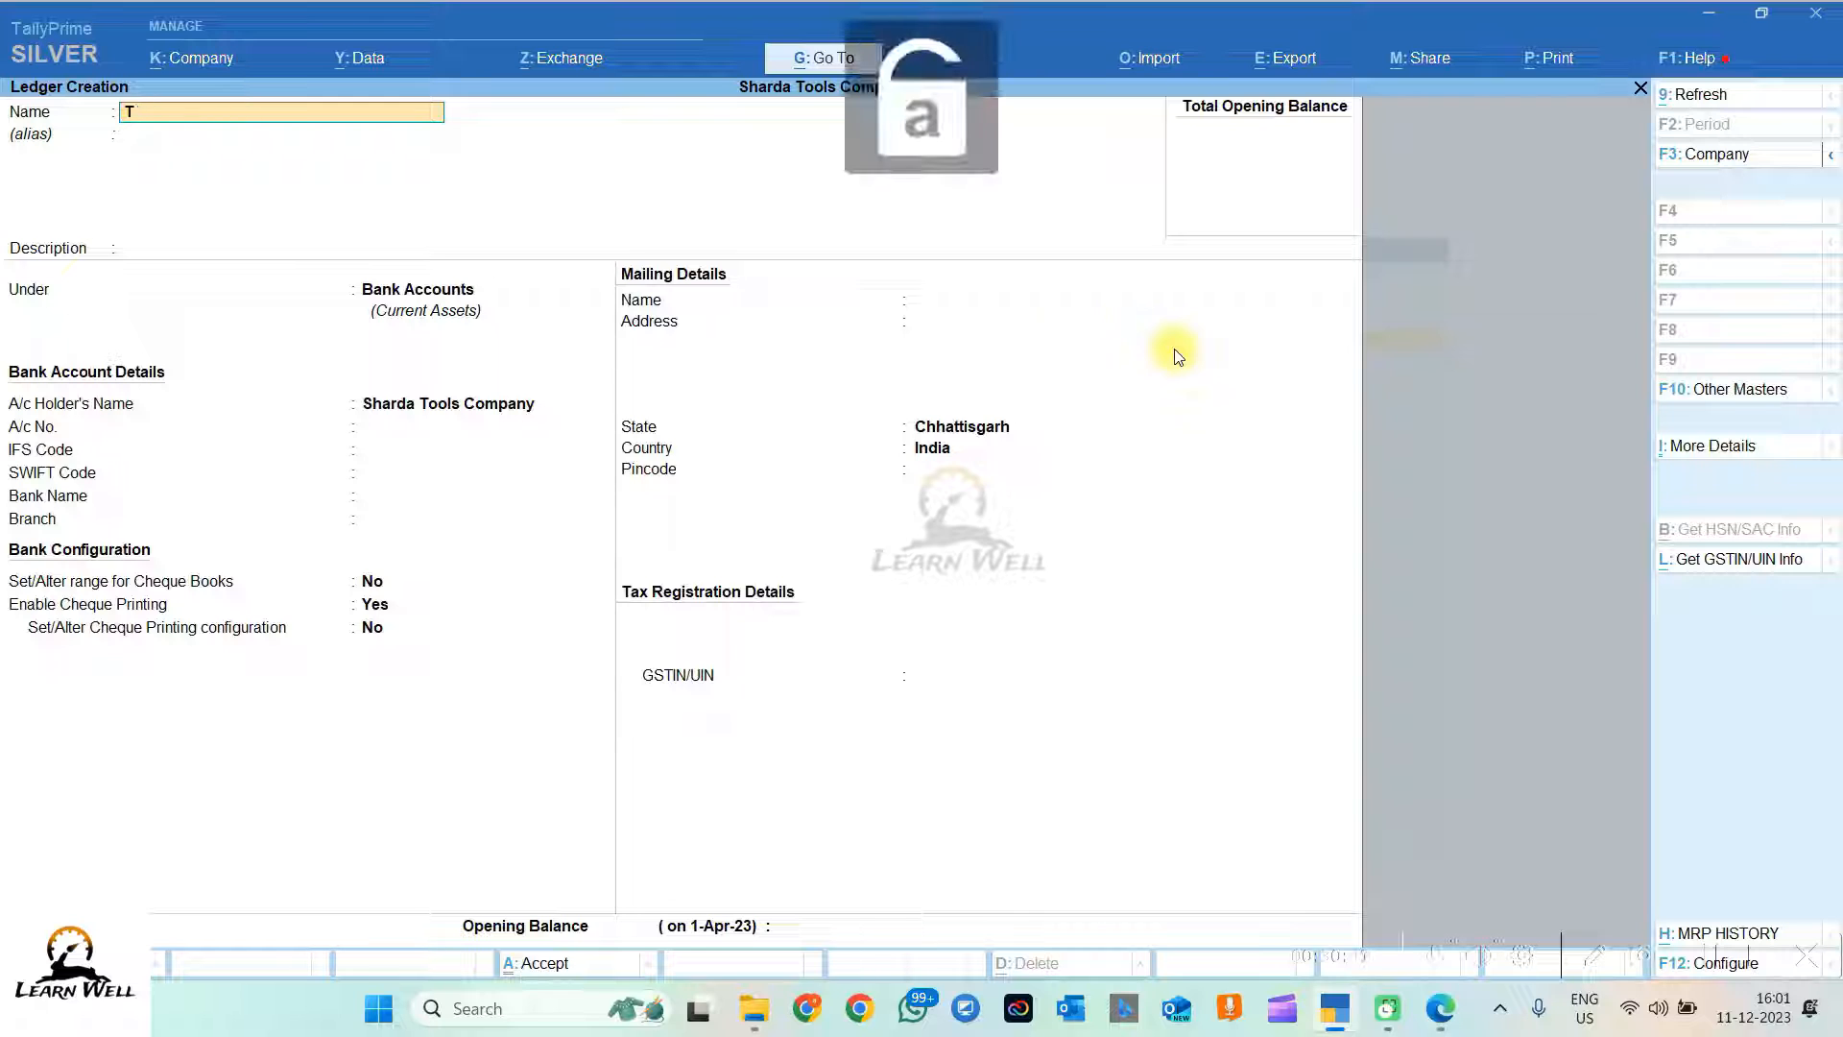
pyautogui.write('able and Cha')
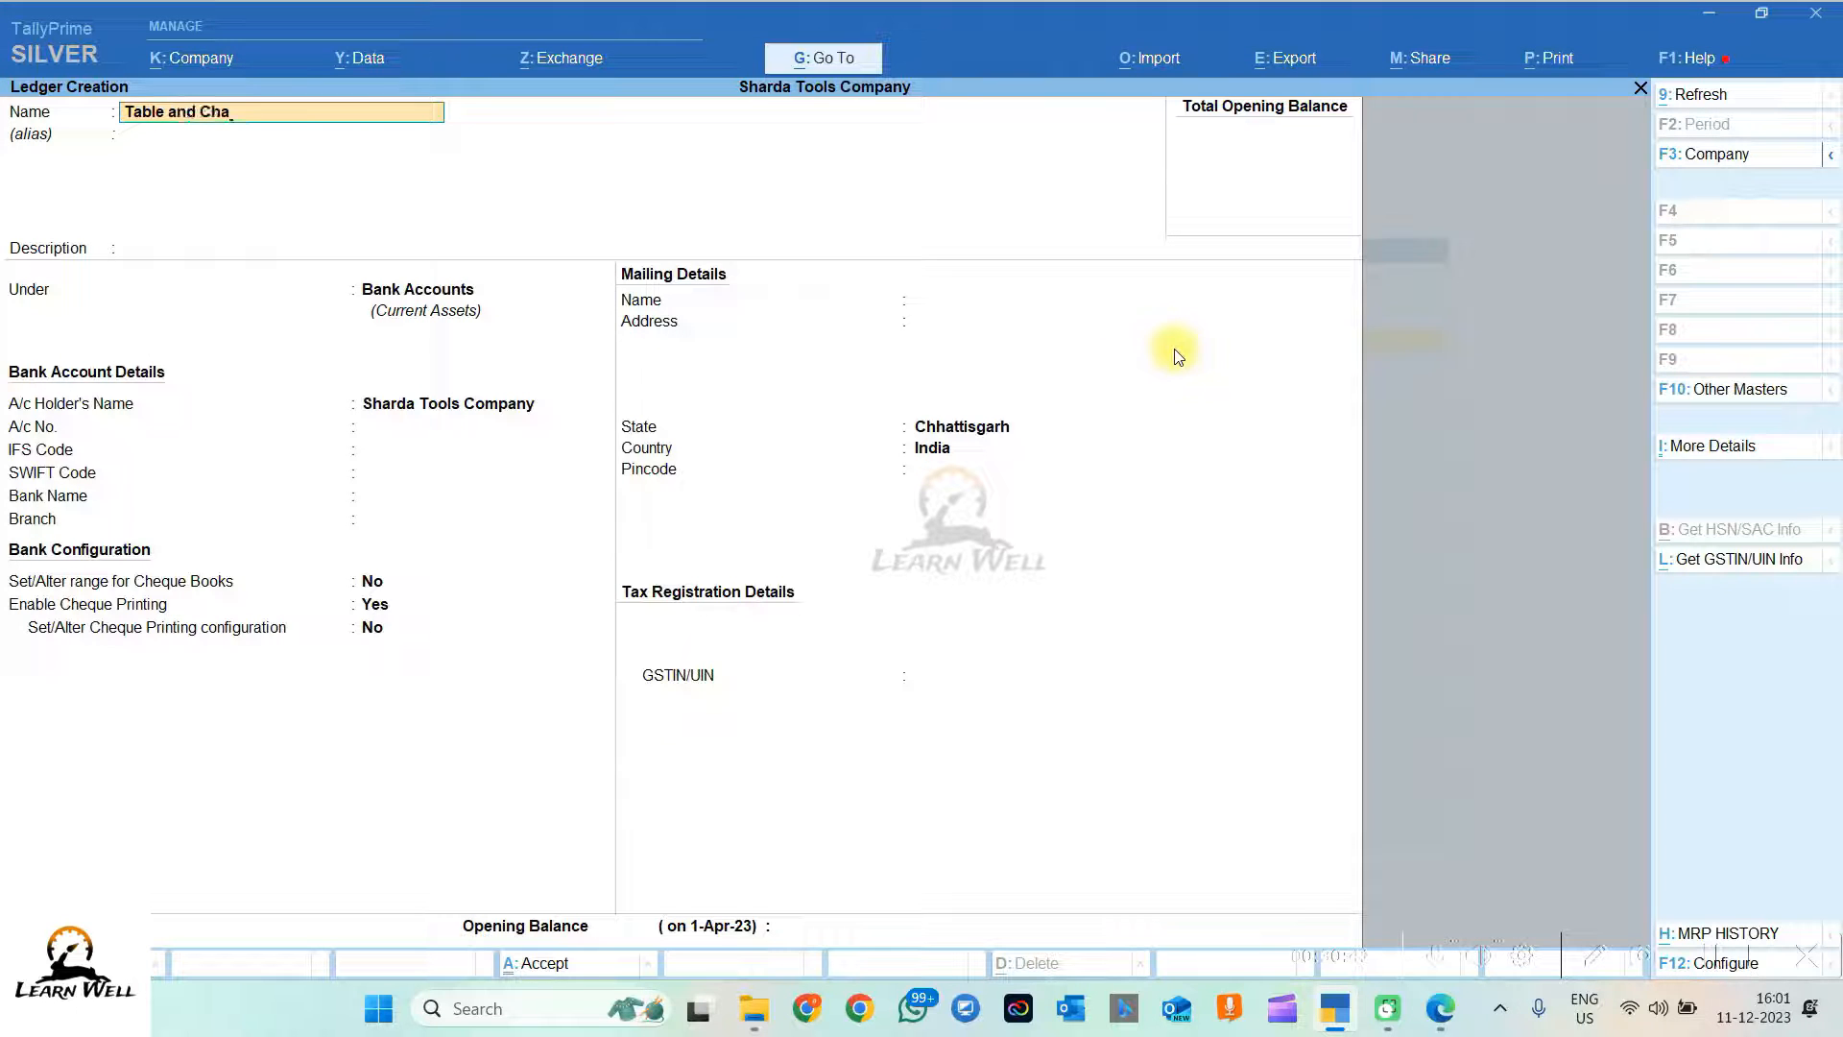
pyautogui.write('ir (Fixed ass')
pyautogui.press('Return')
pyautogui.press('Return')
pyautogui.press('Return')
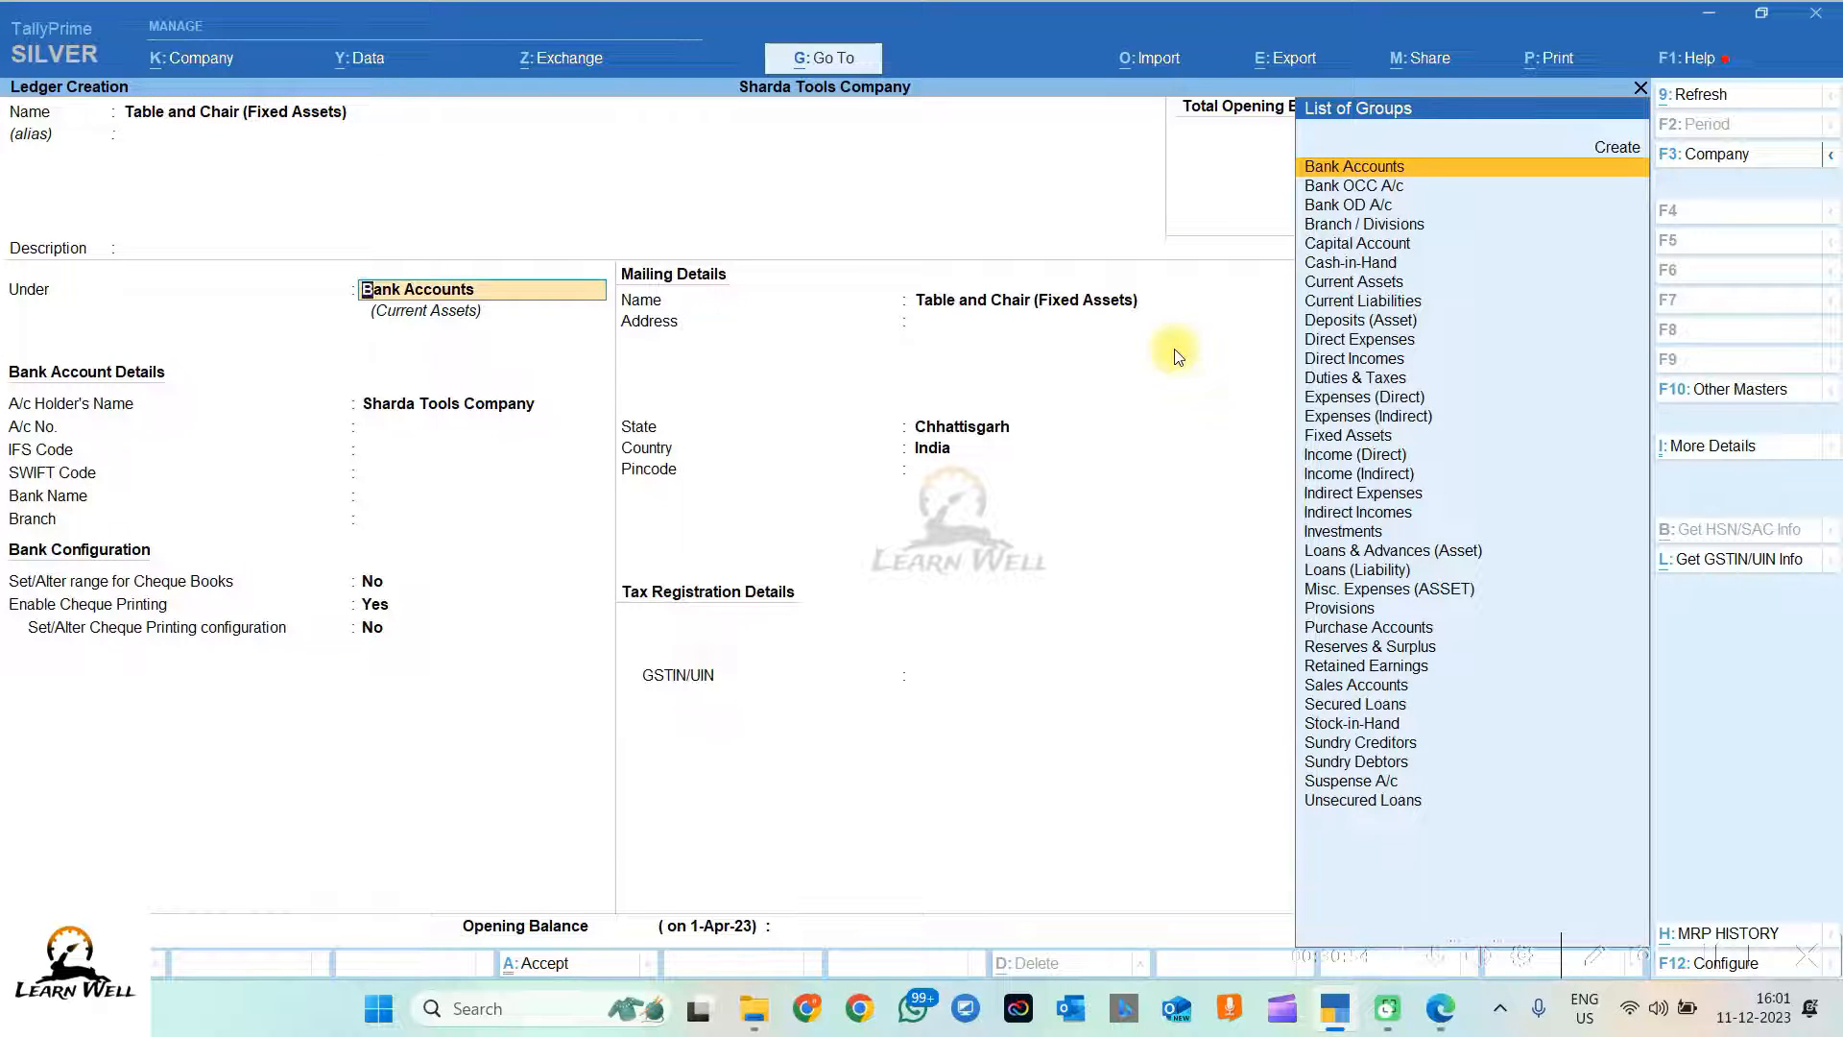
# Step: Place it under Fixed Assets, keeping default GST details and Chhattisgarh as the state
pyautogui.write('Fi')
pyautogui.press('Return')
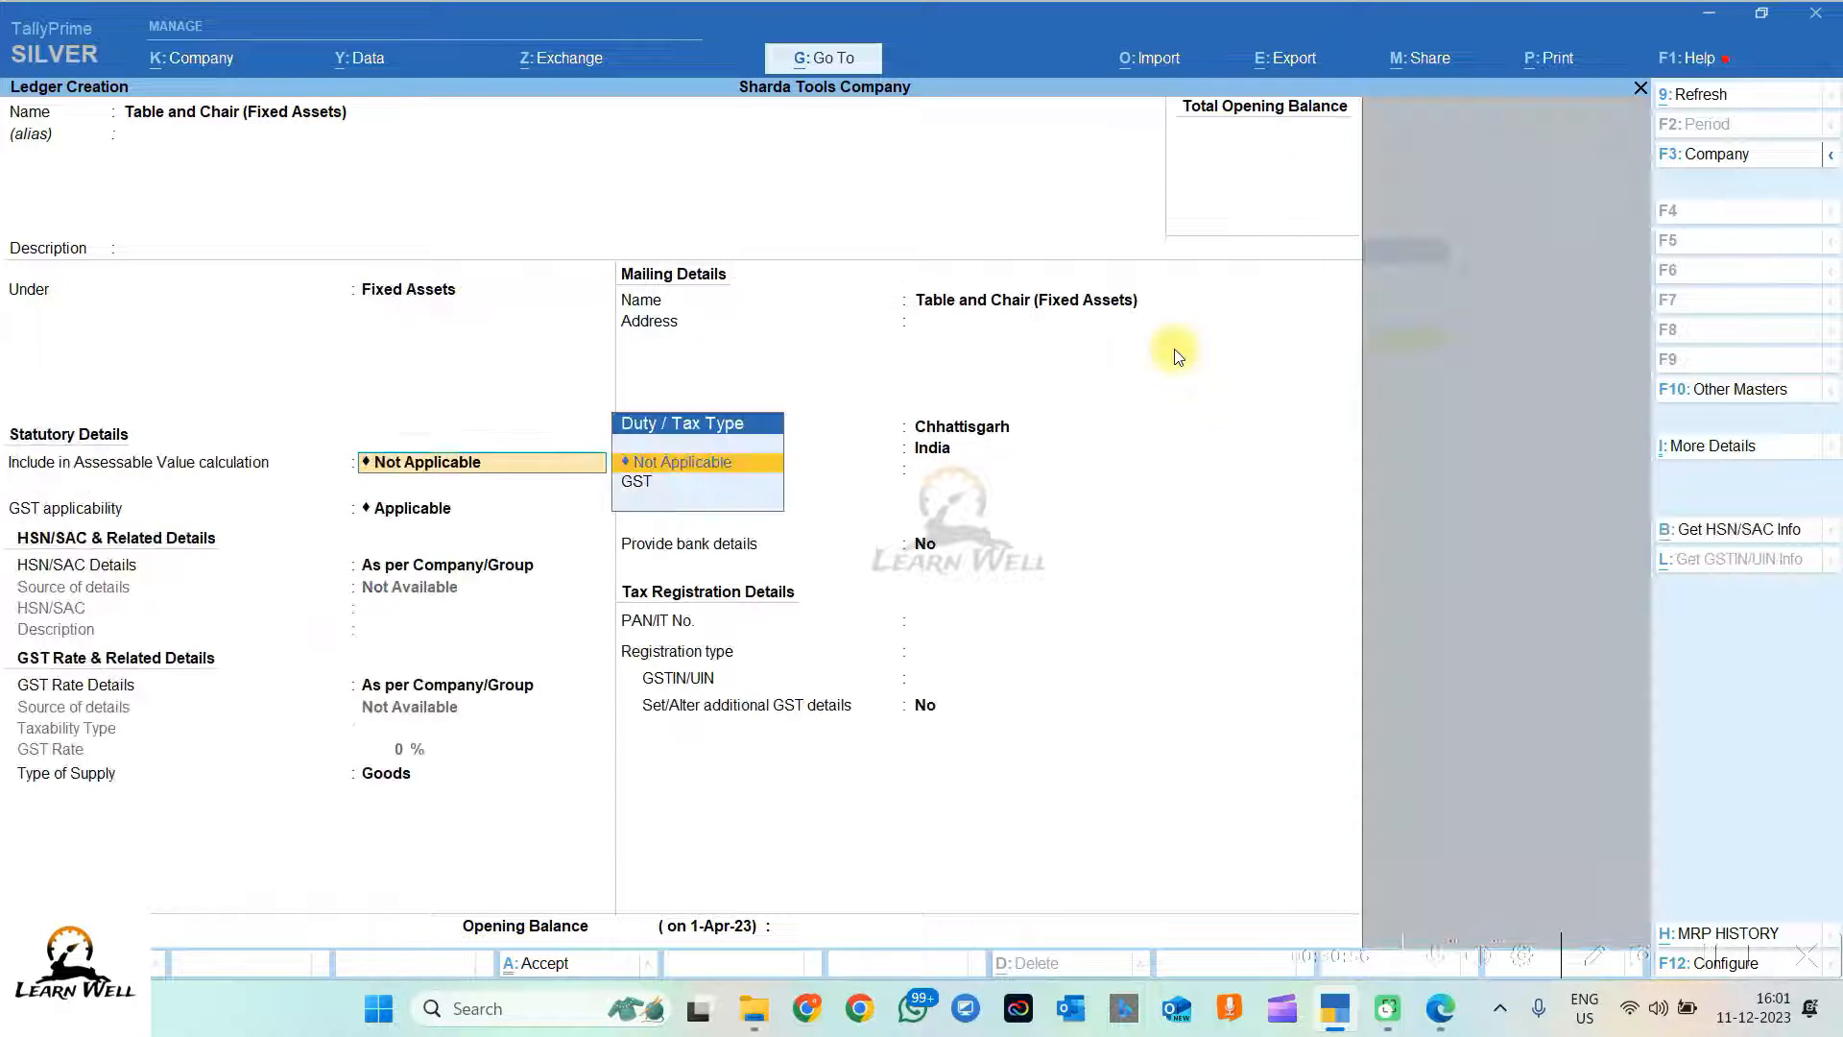
pyautogui.press('Return')
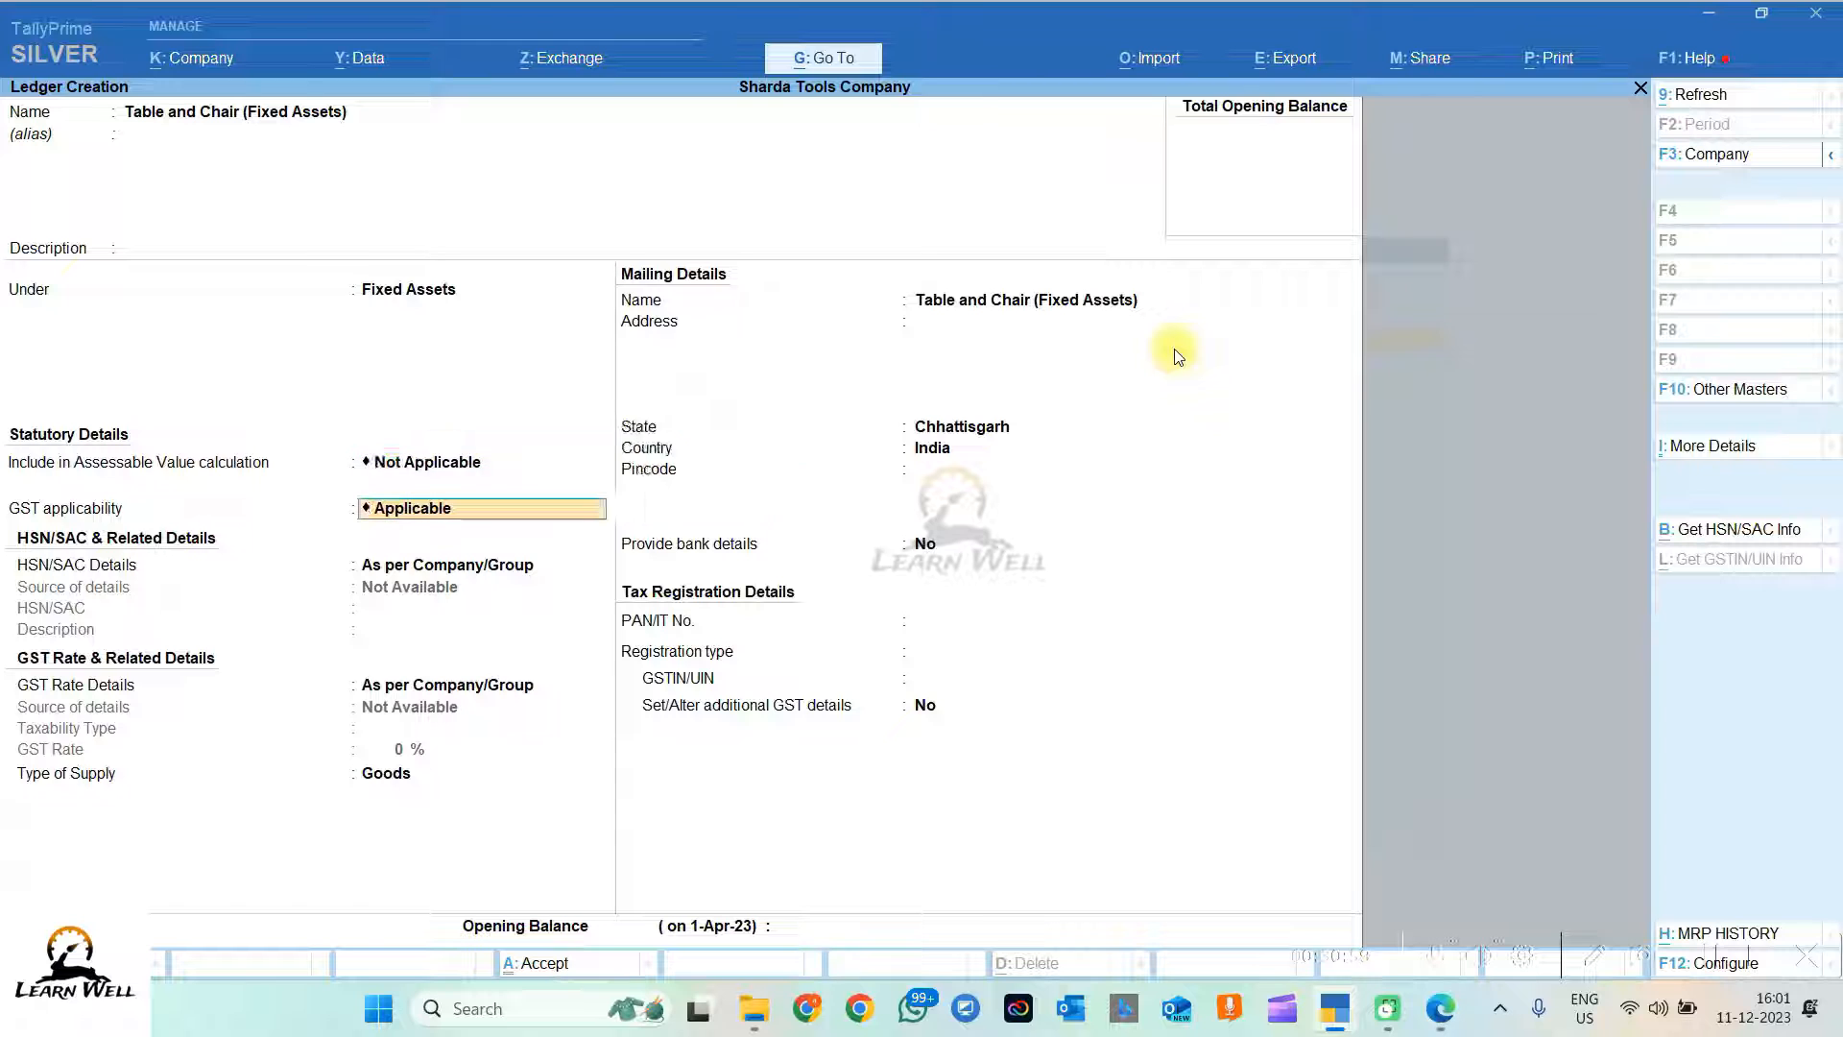
pyautogui.press('Return')
pyautogui.press('Return')
pyautogui.press('Return')
pyautogui.press('Return')
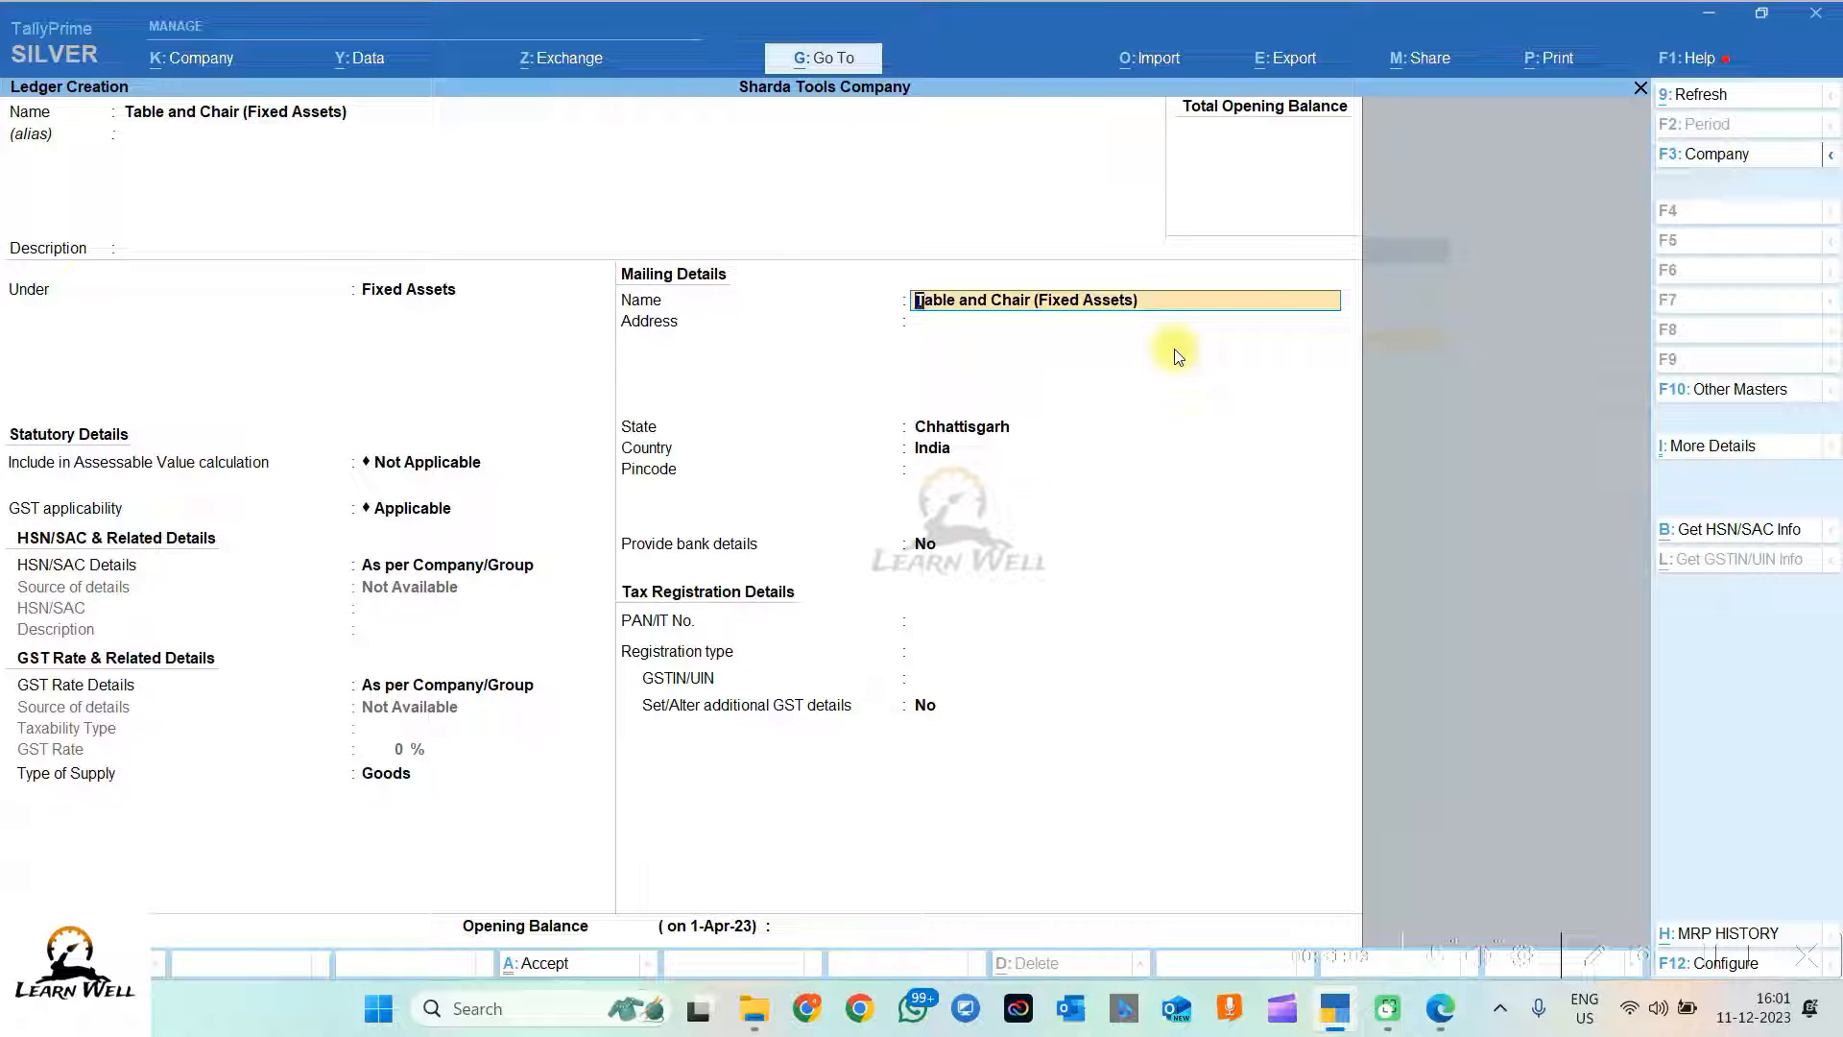
pyautogui.press('Return')
pyautogui.press('Return')
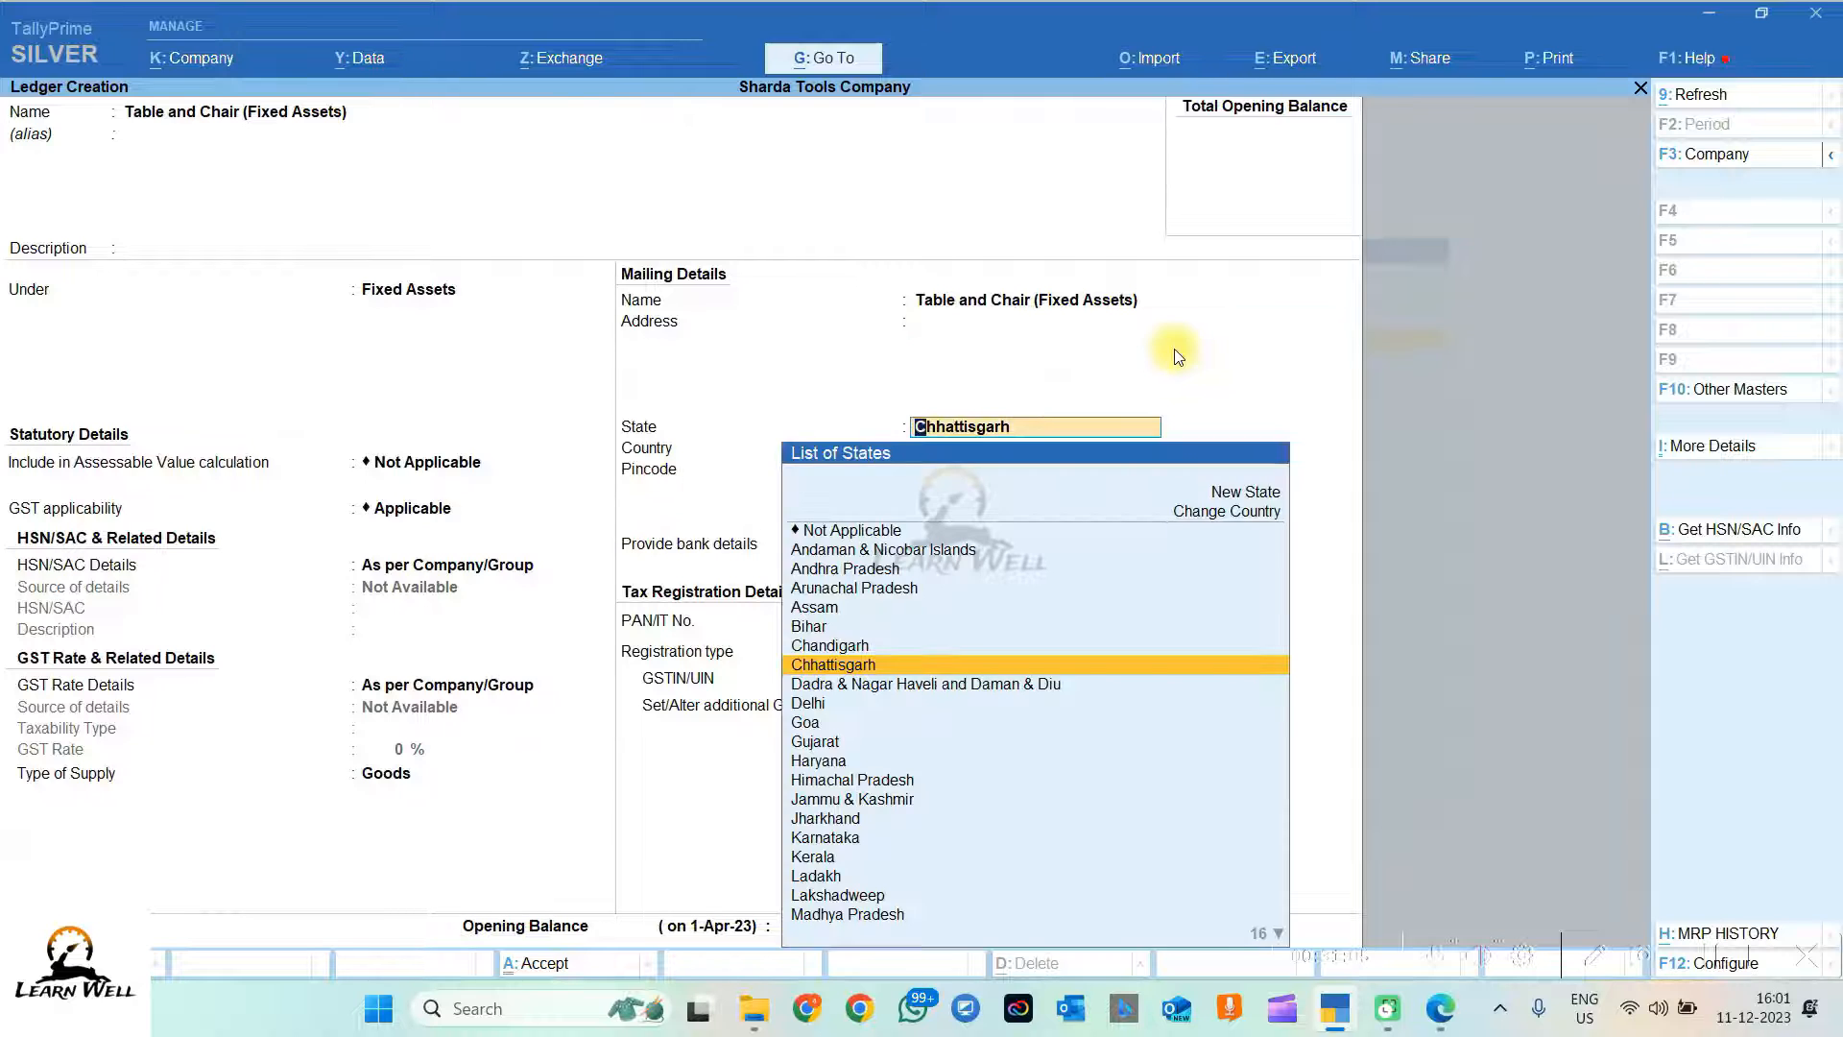
pyautogui.press('Return')
pyautogui.press('Return')
pyautogui.press('Return')
pyautogui.press('Return')
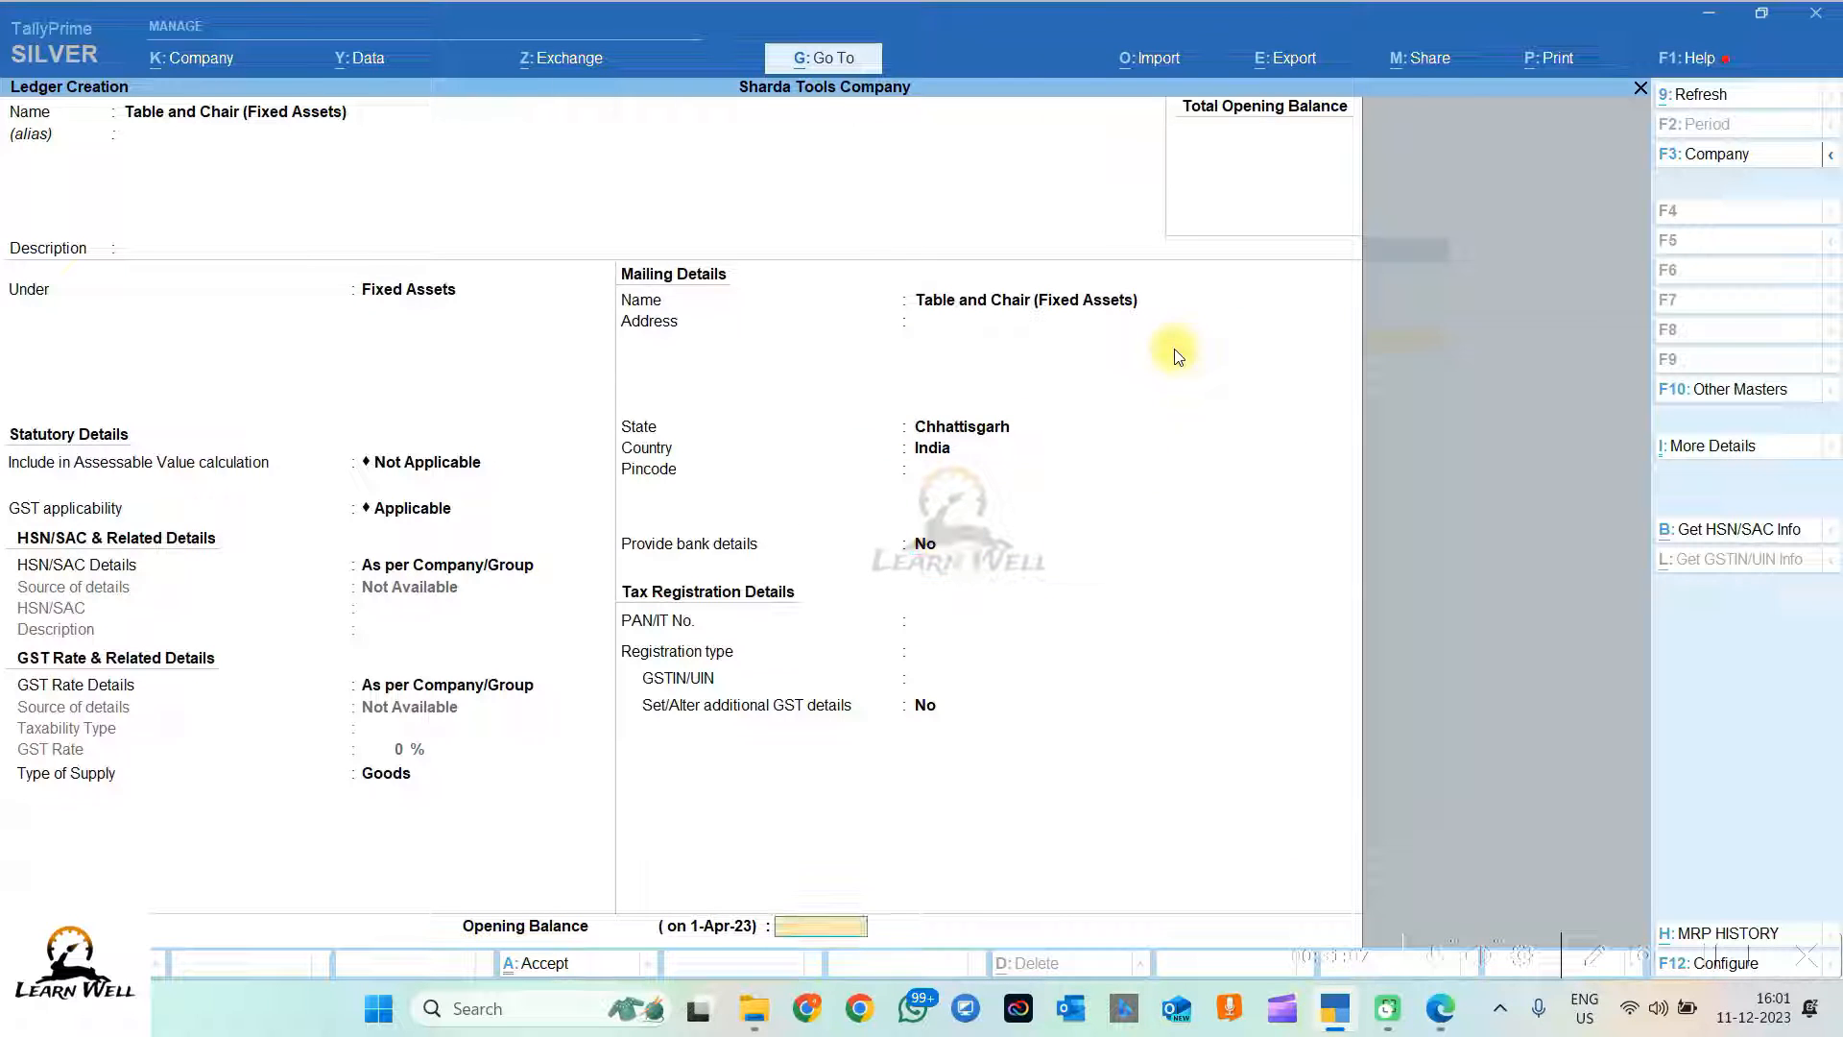
pyautogui.press('Return')
pyautogui.press('Return')
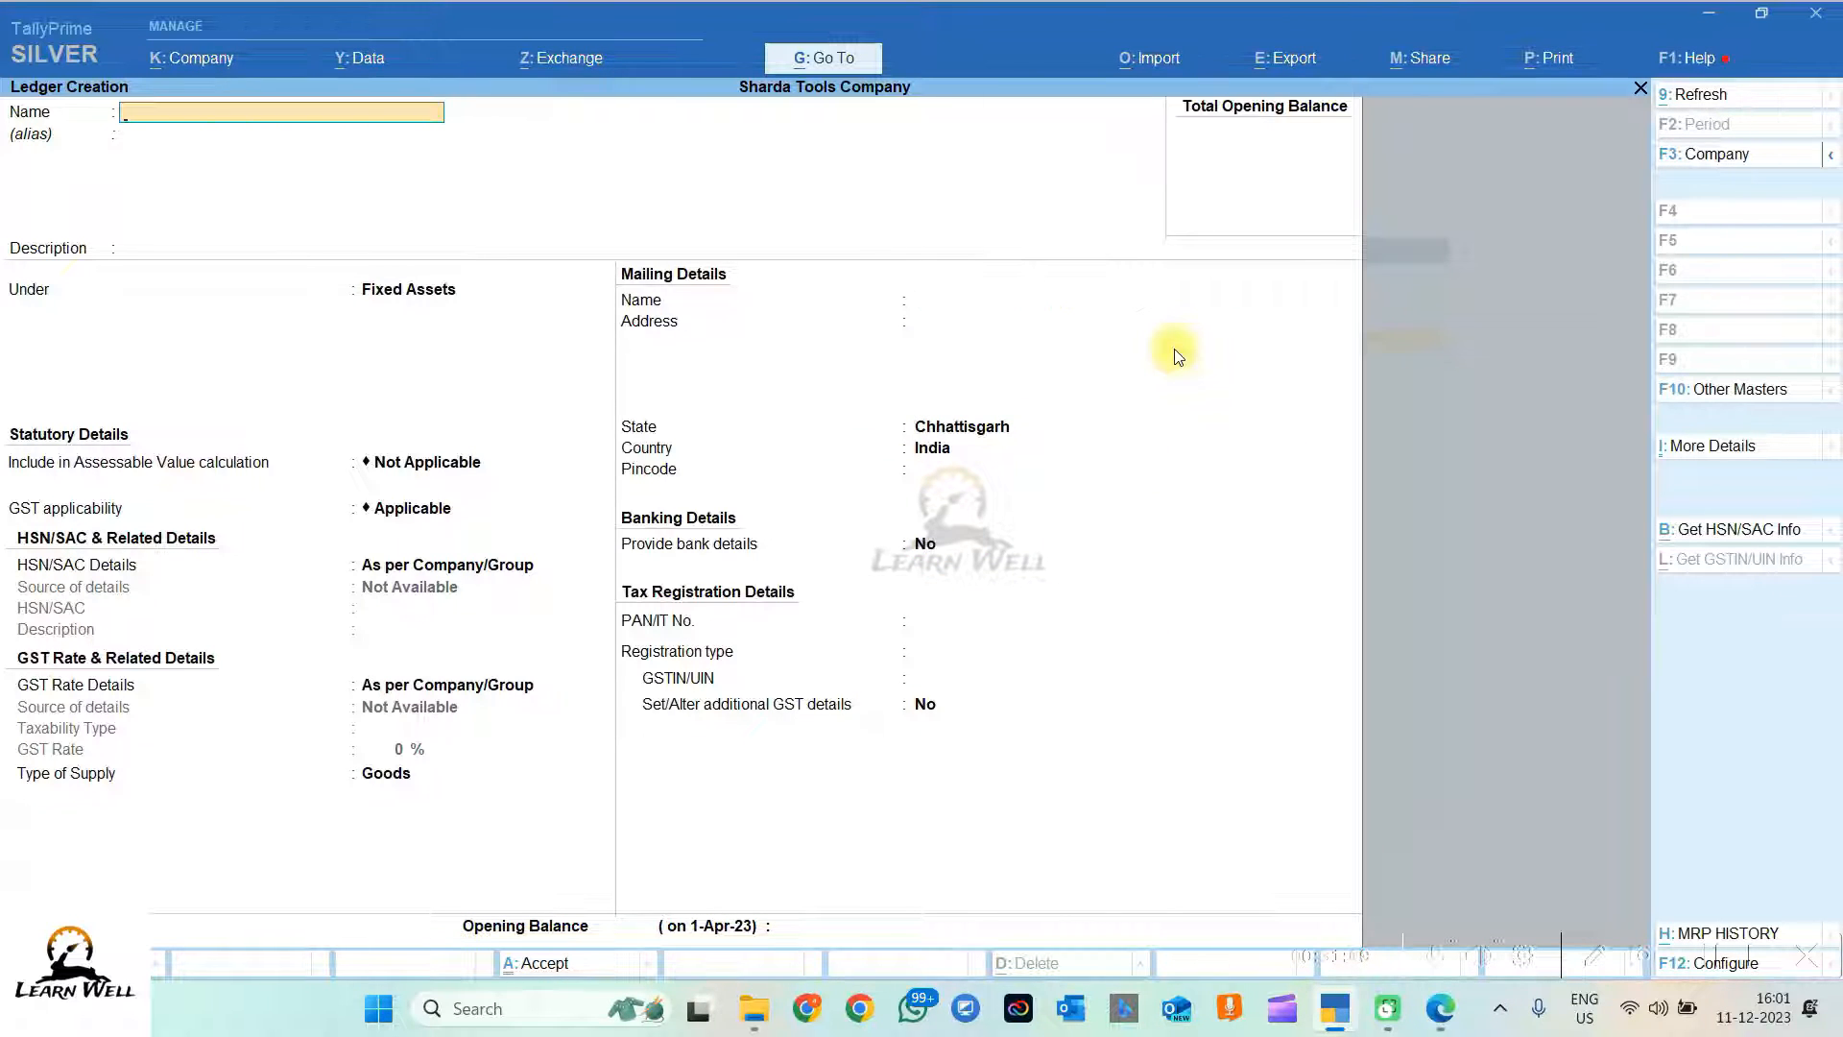
# Step: Start a fresh ledger named Jain Furniture
pyautogui.press('Escape')
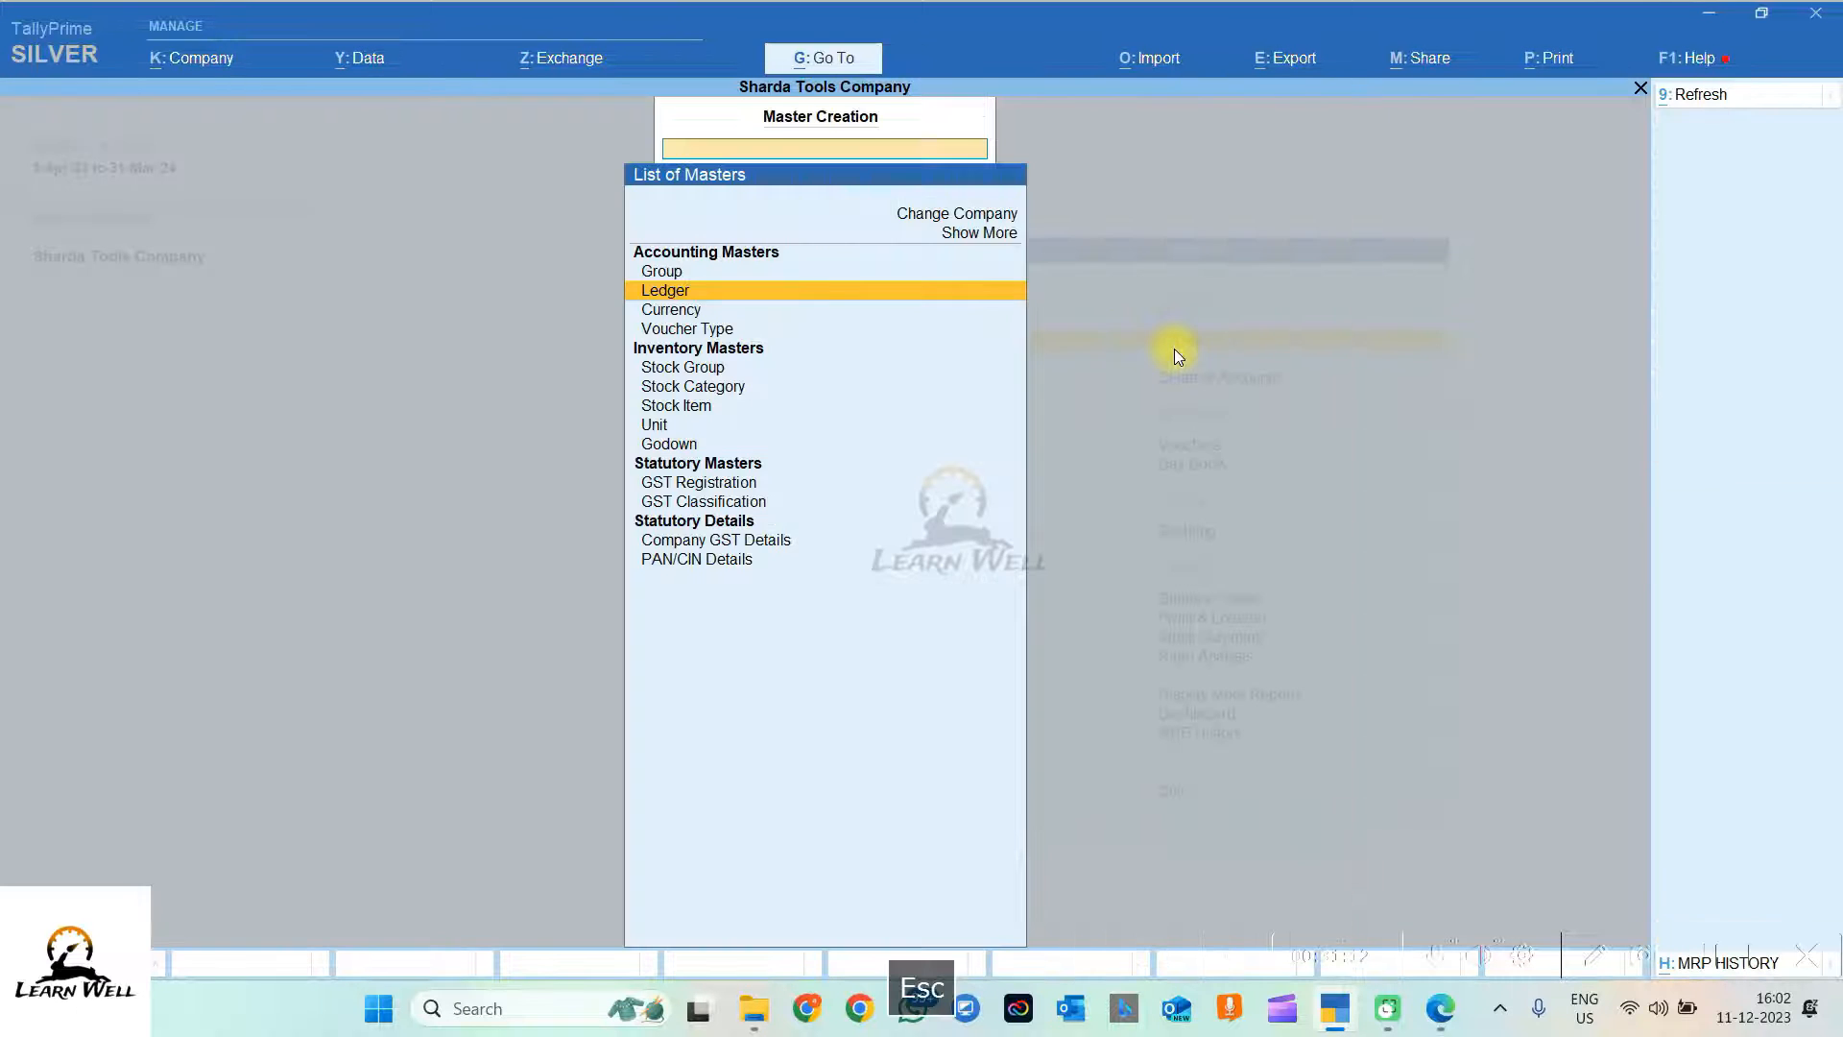
pyautogui.press('Return')
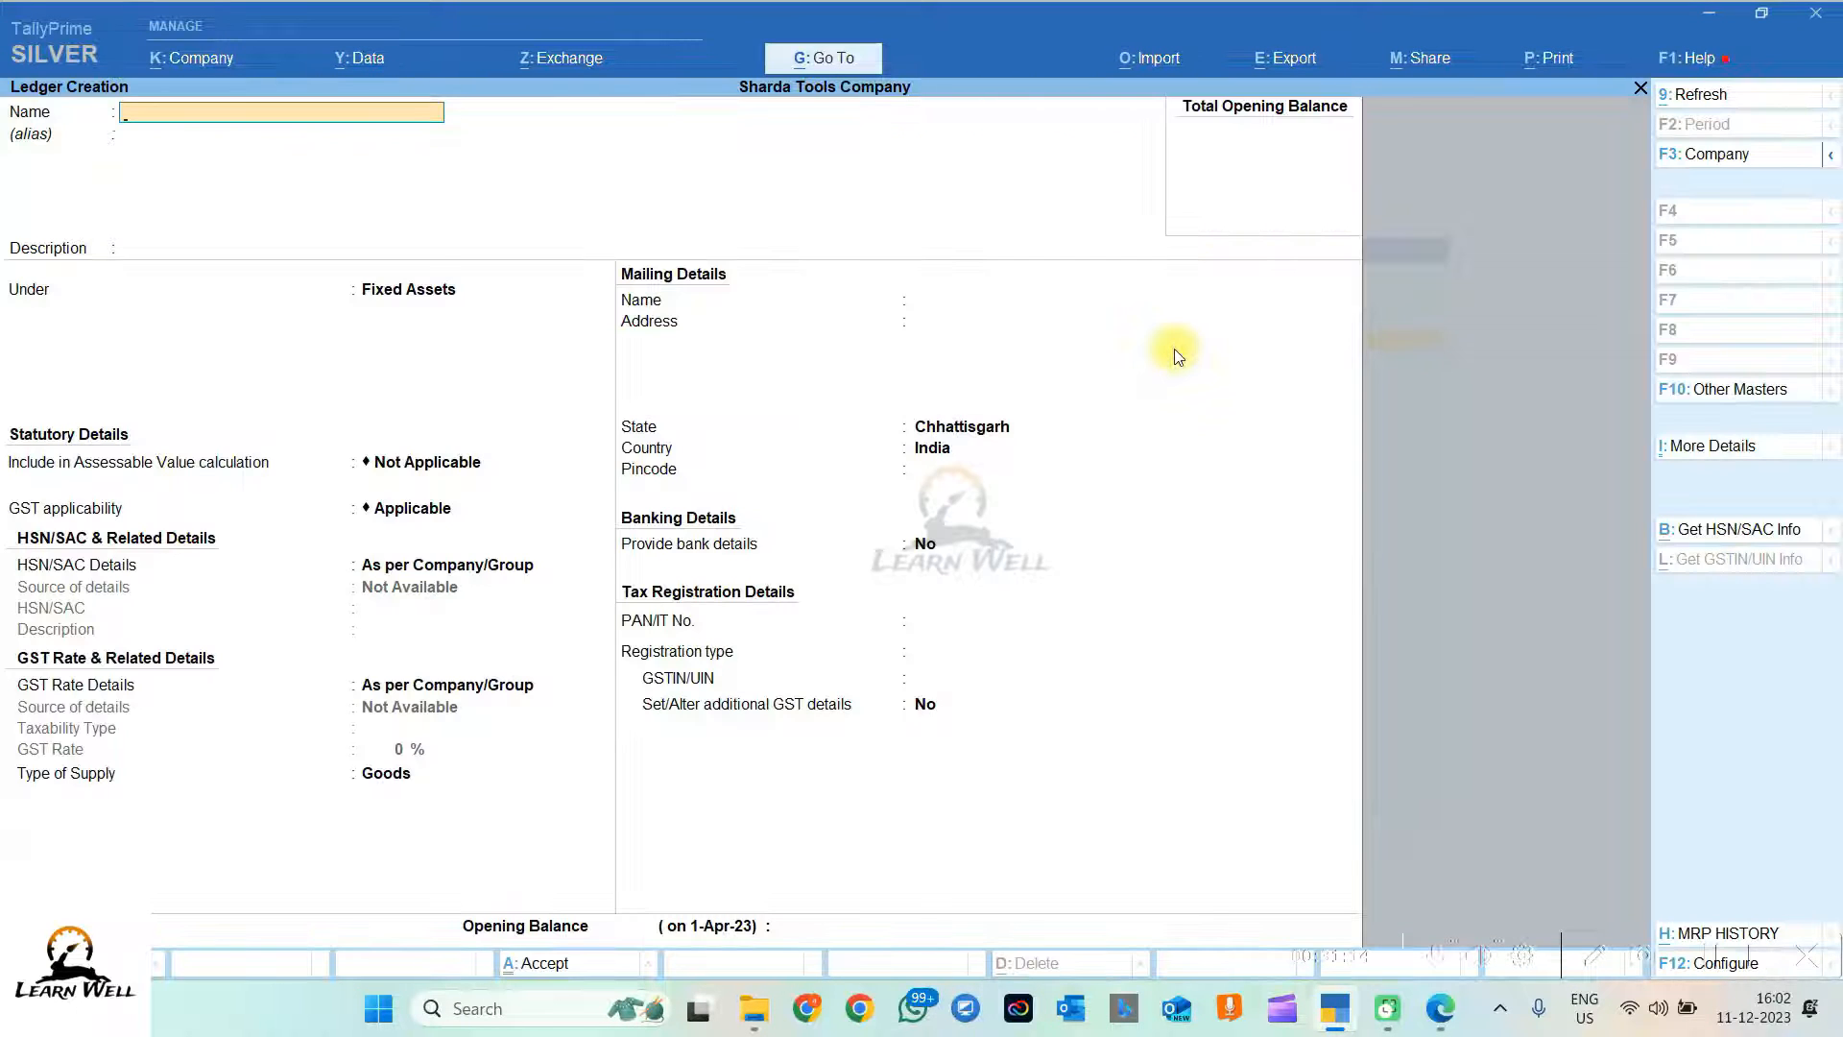
pyautogui.write('Jain Fun')
pyautogui.write('niture')
pyautogui.press('Return')
pyautogui.press('Return')
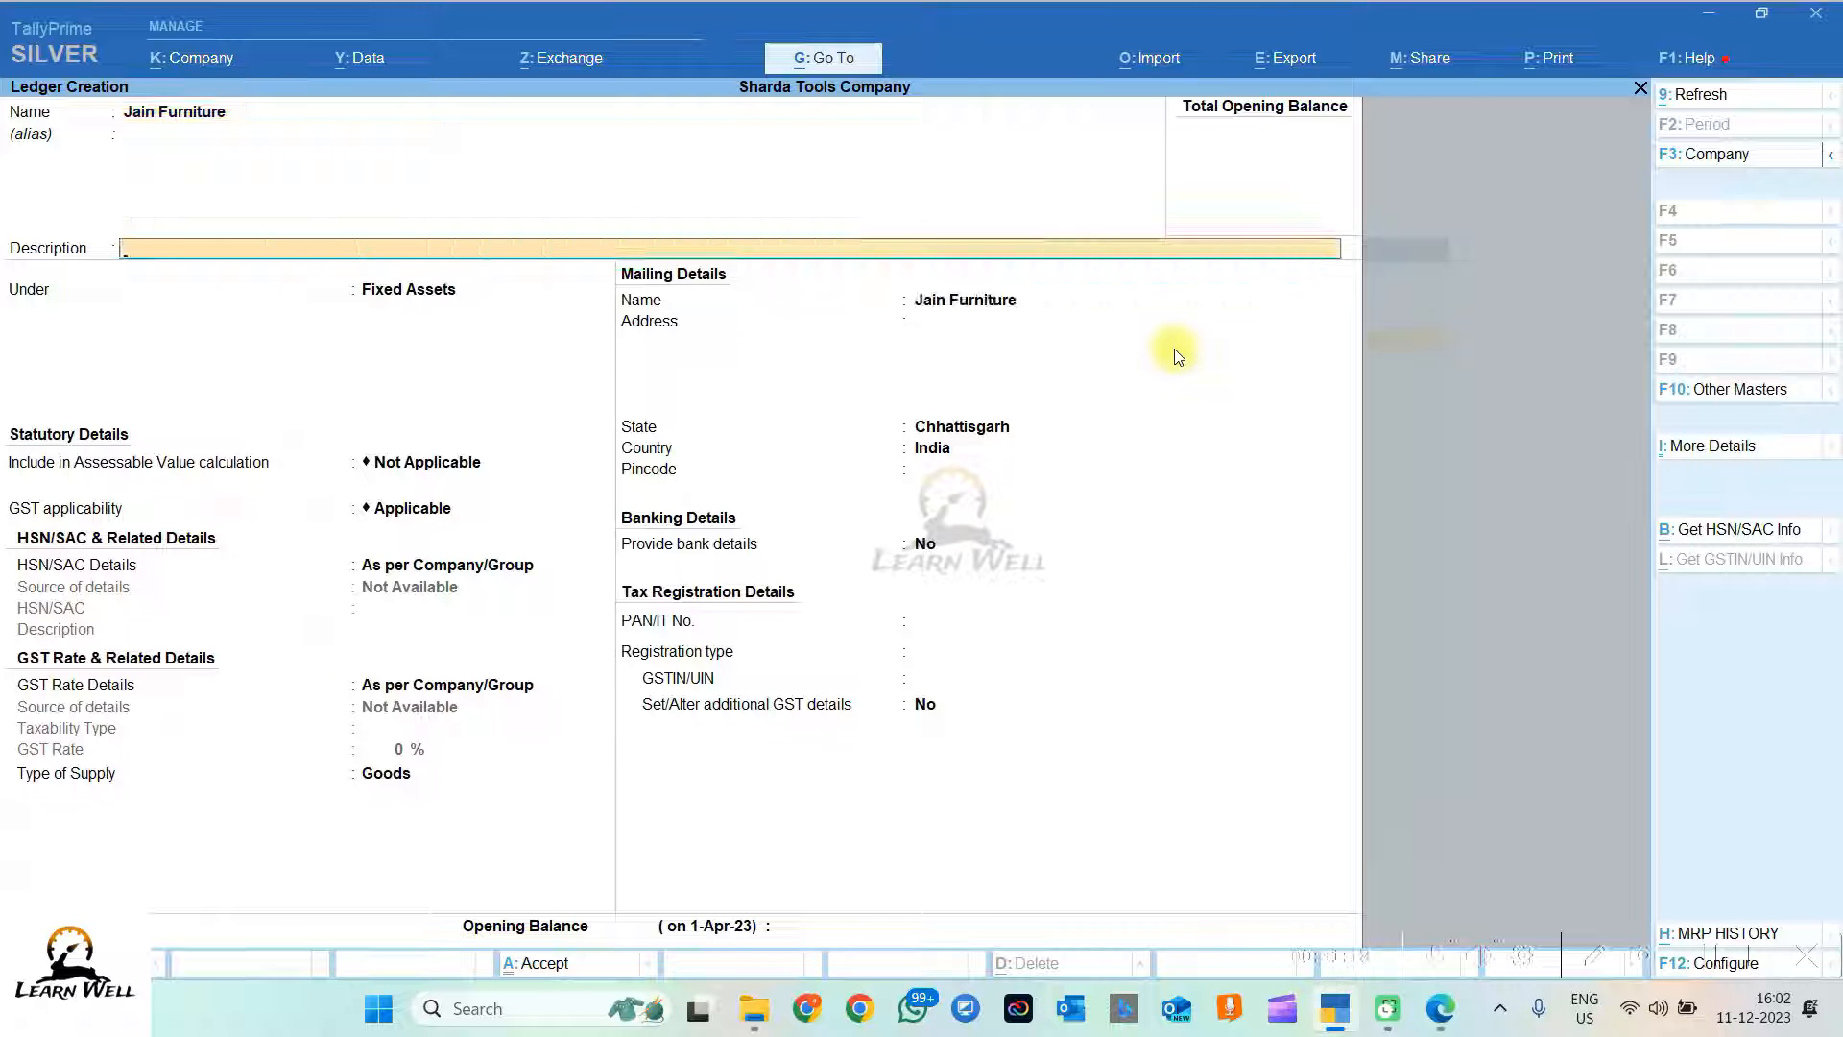
pyautogui.press('Return')
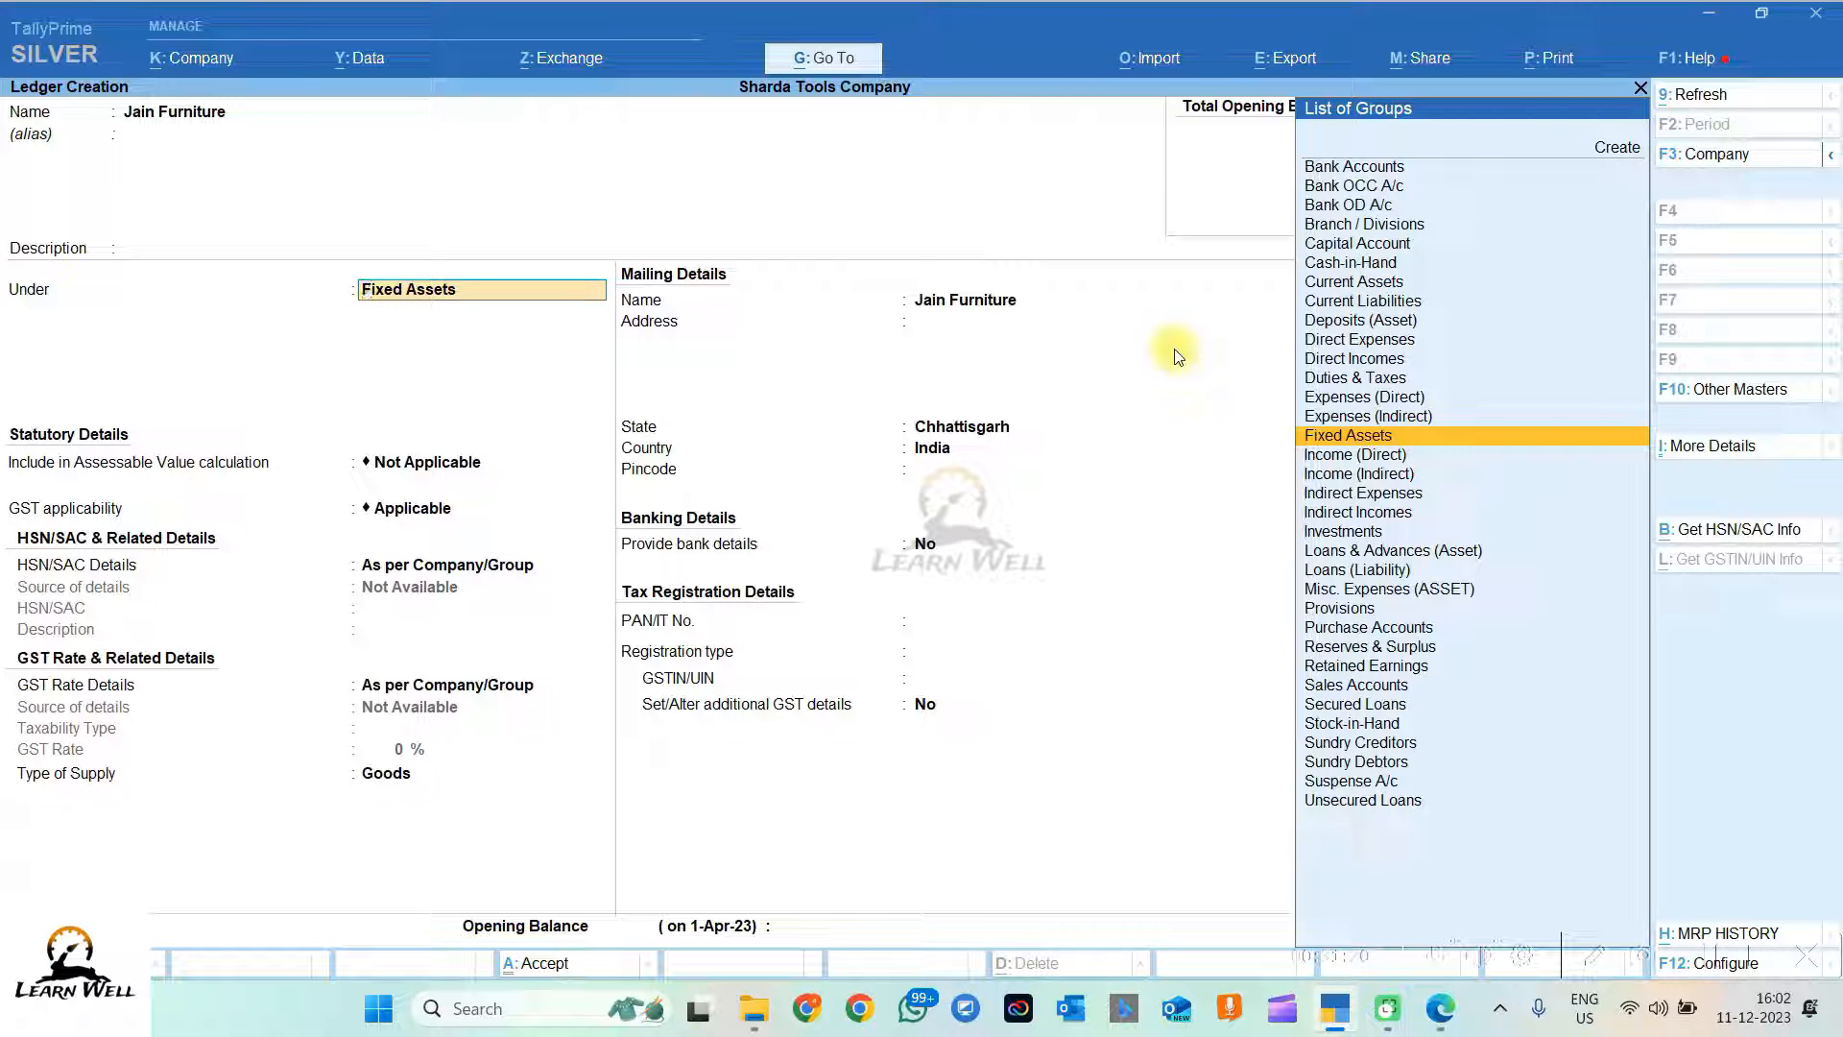
# Step: Place Jain Furniture under Sundry Creditors and save the ledger
pyautogui.write('Su')
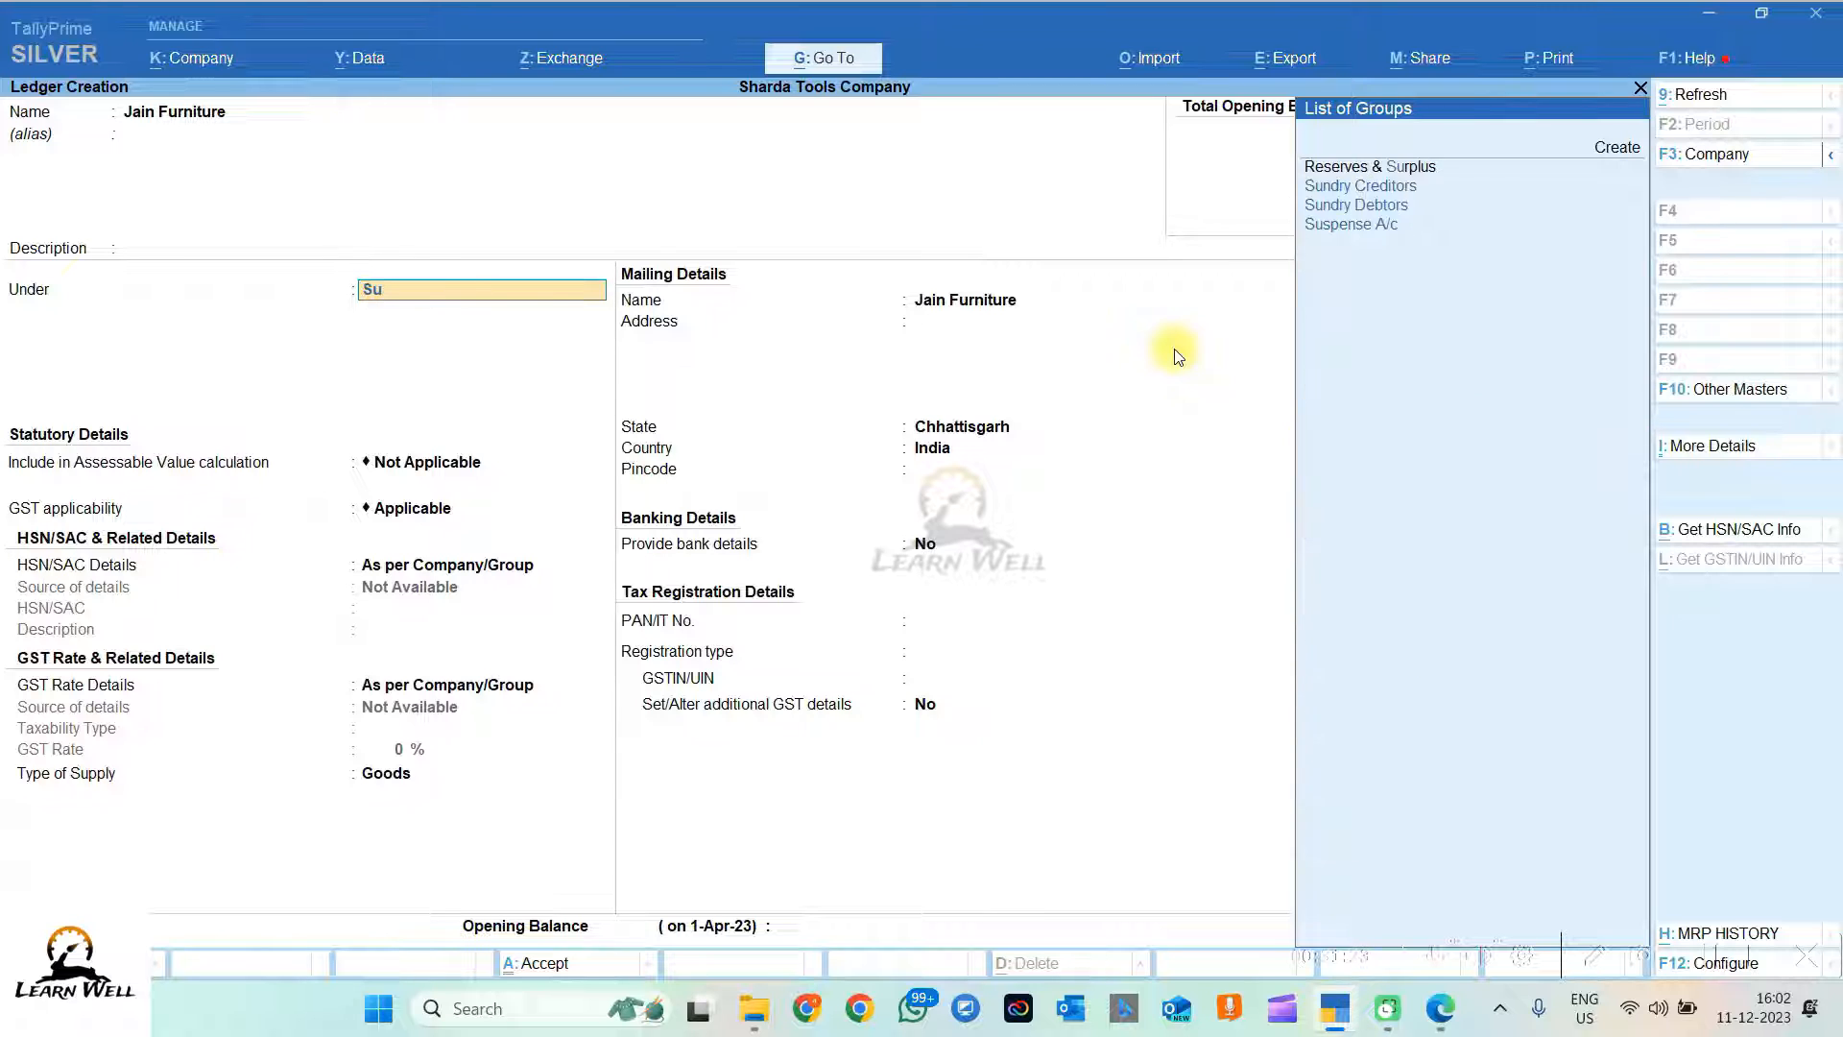
pyautogui.write('n')
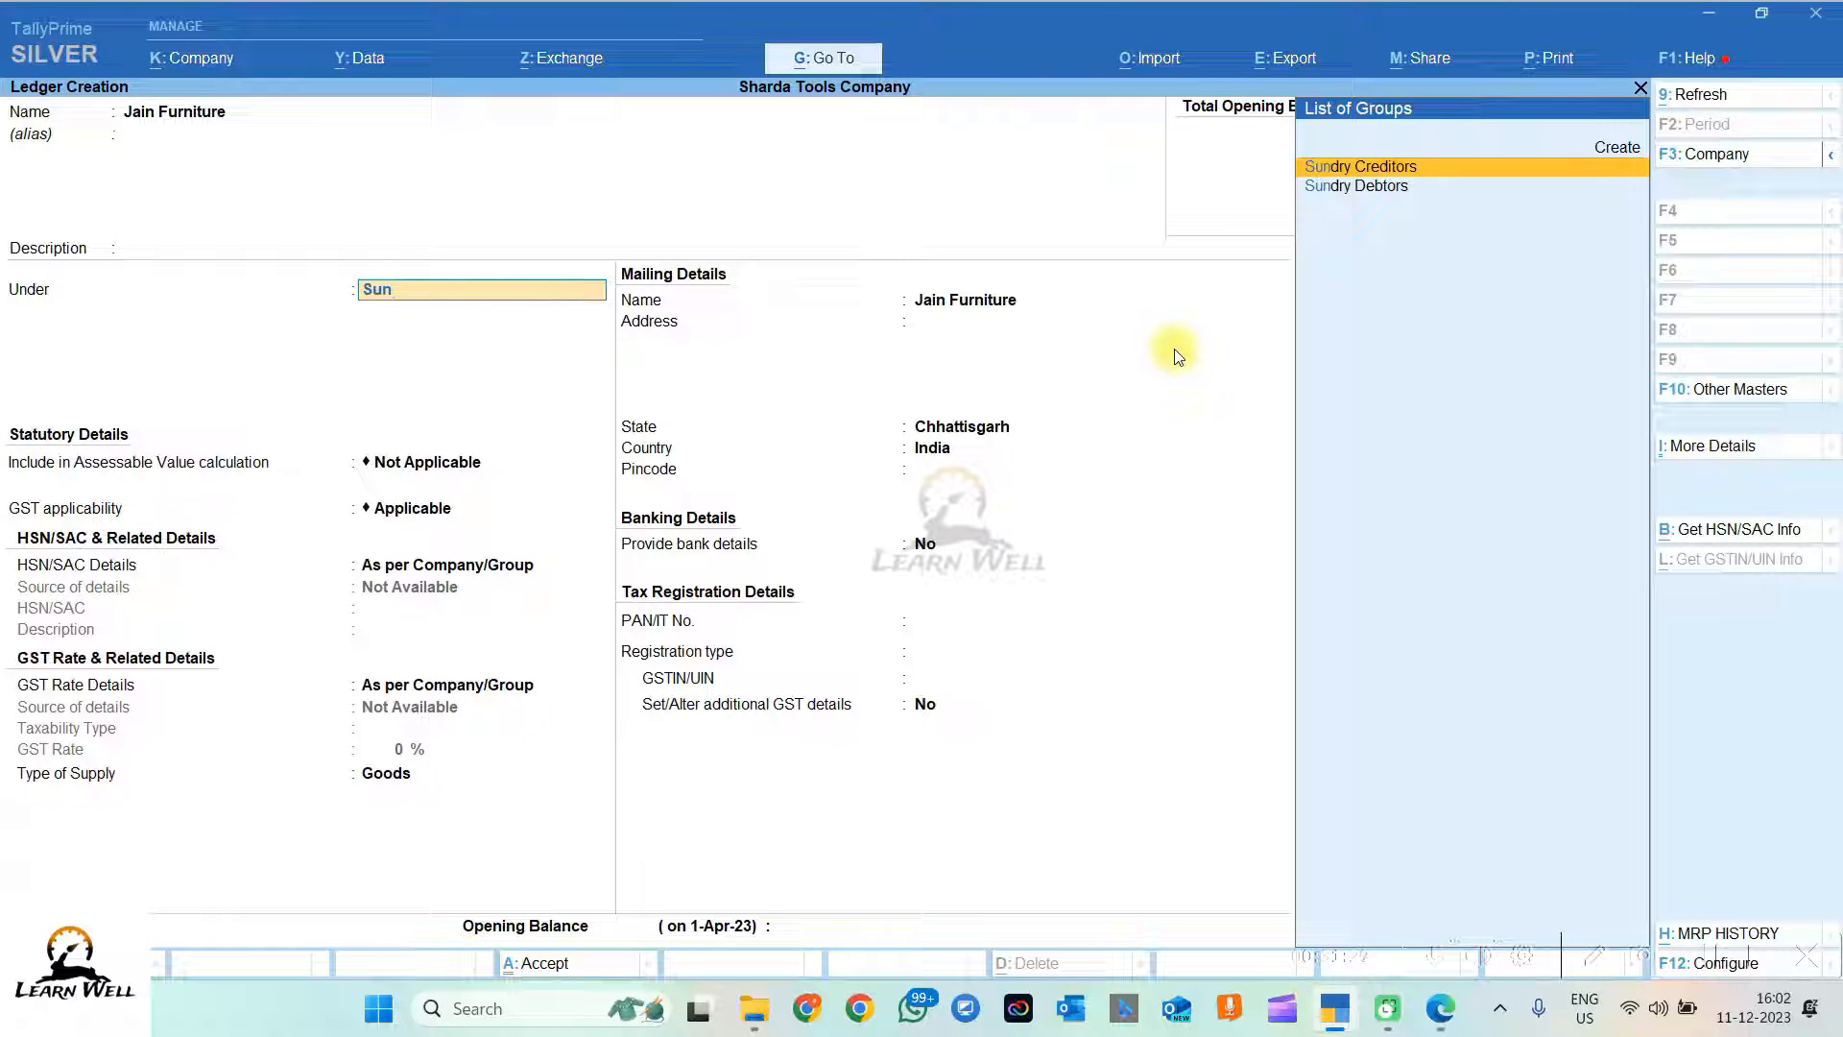
pyautogui.press('Down')
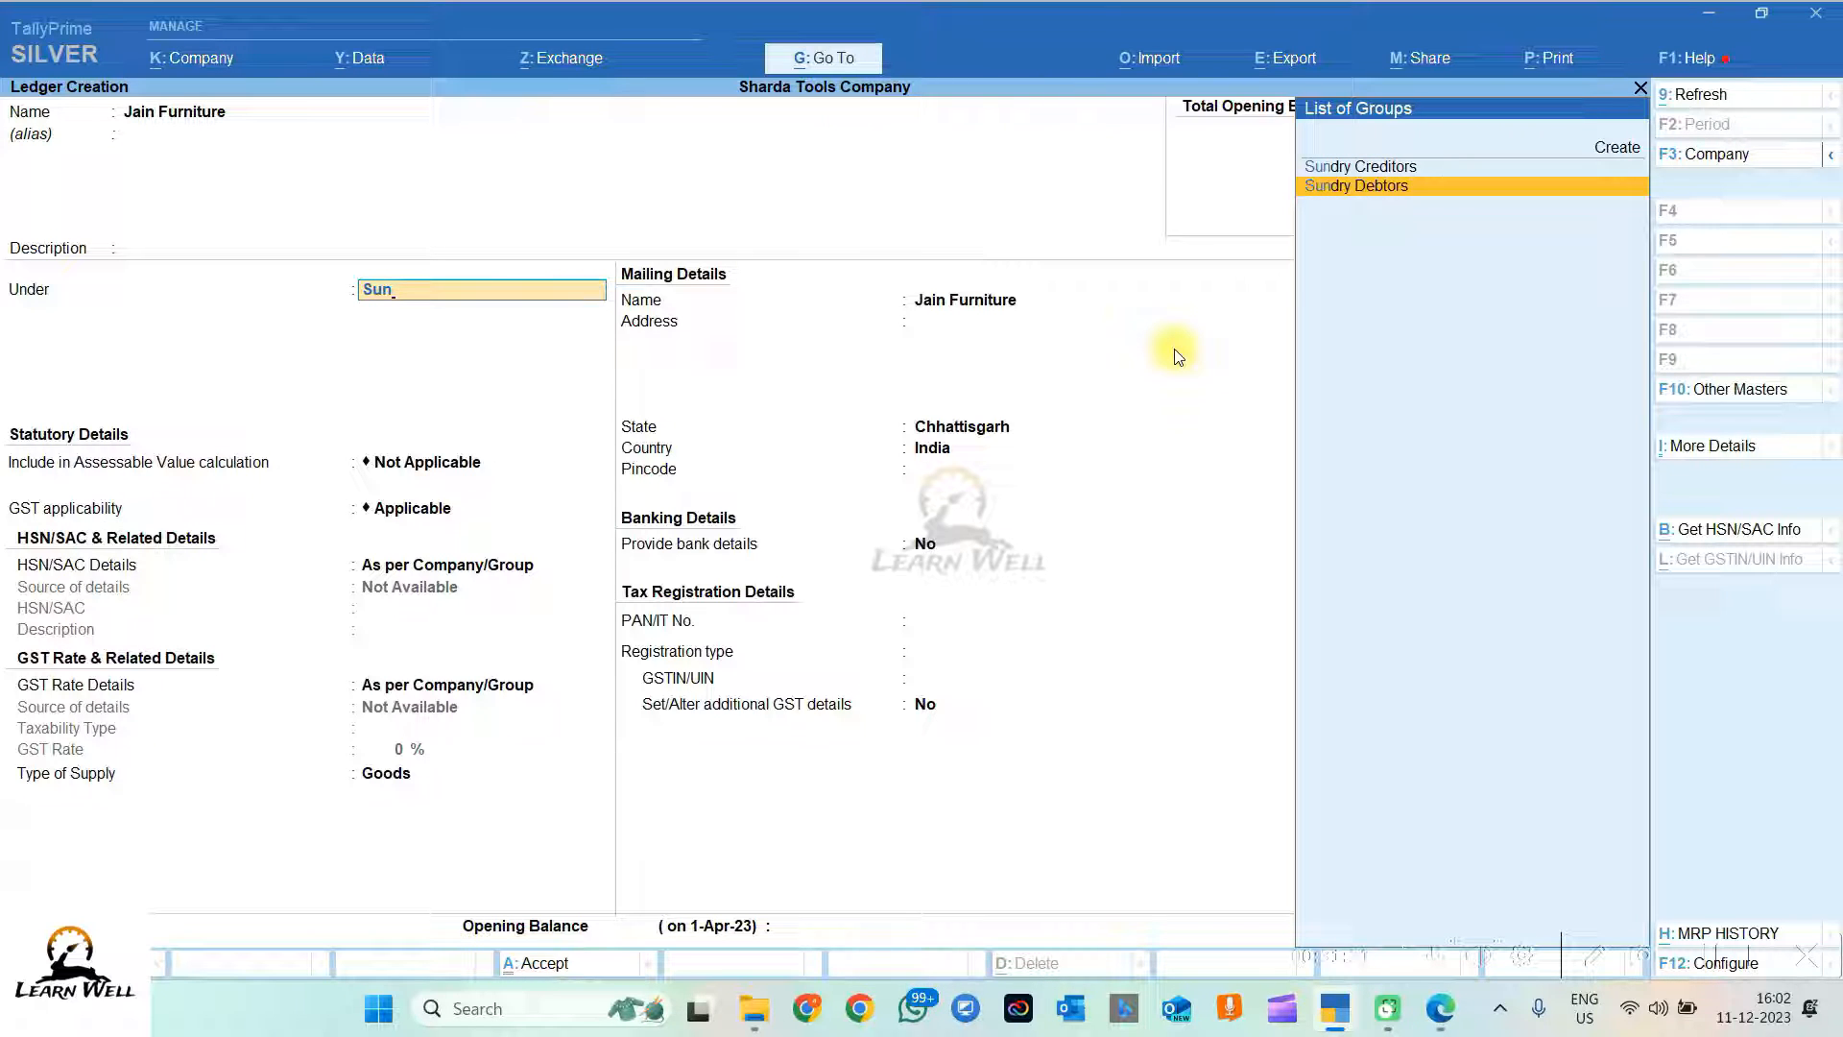
pyautogui.press('Up')
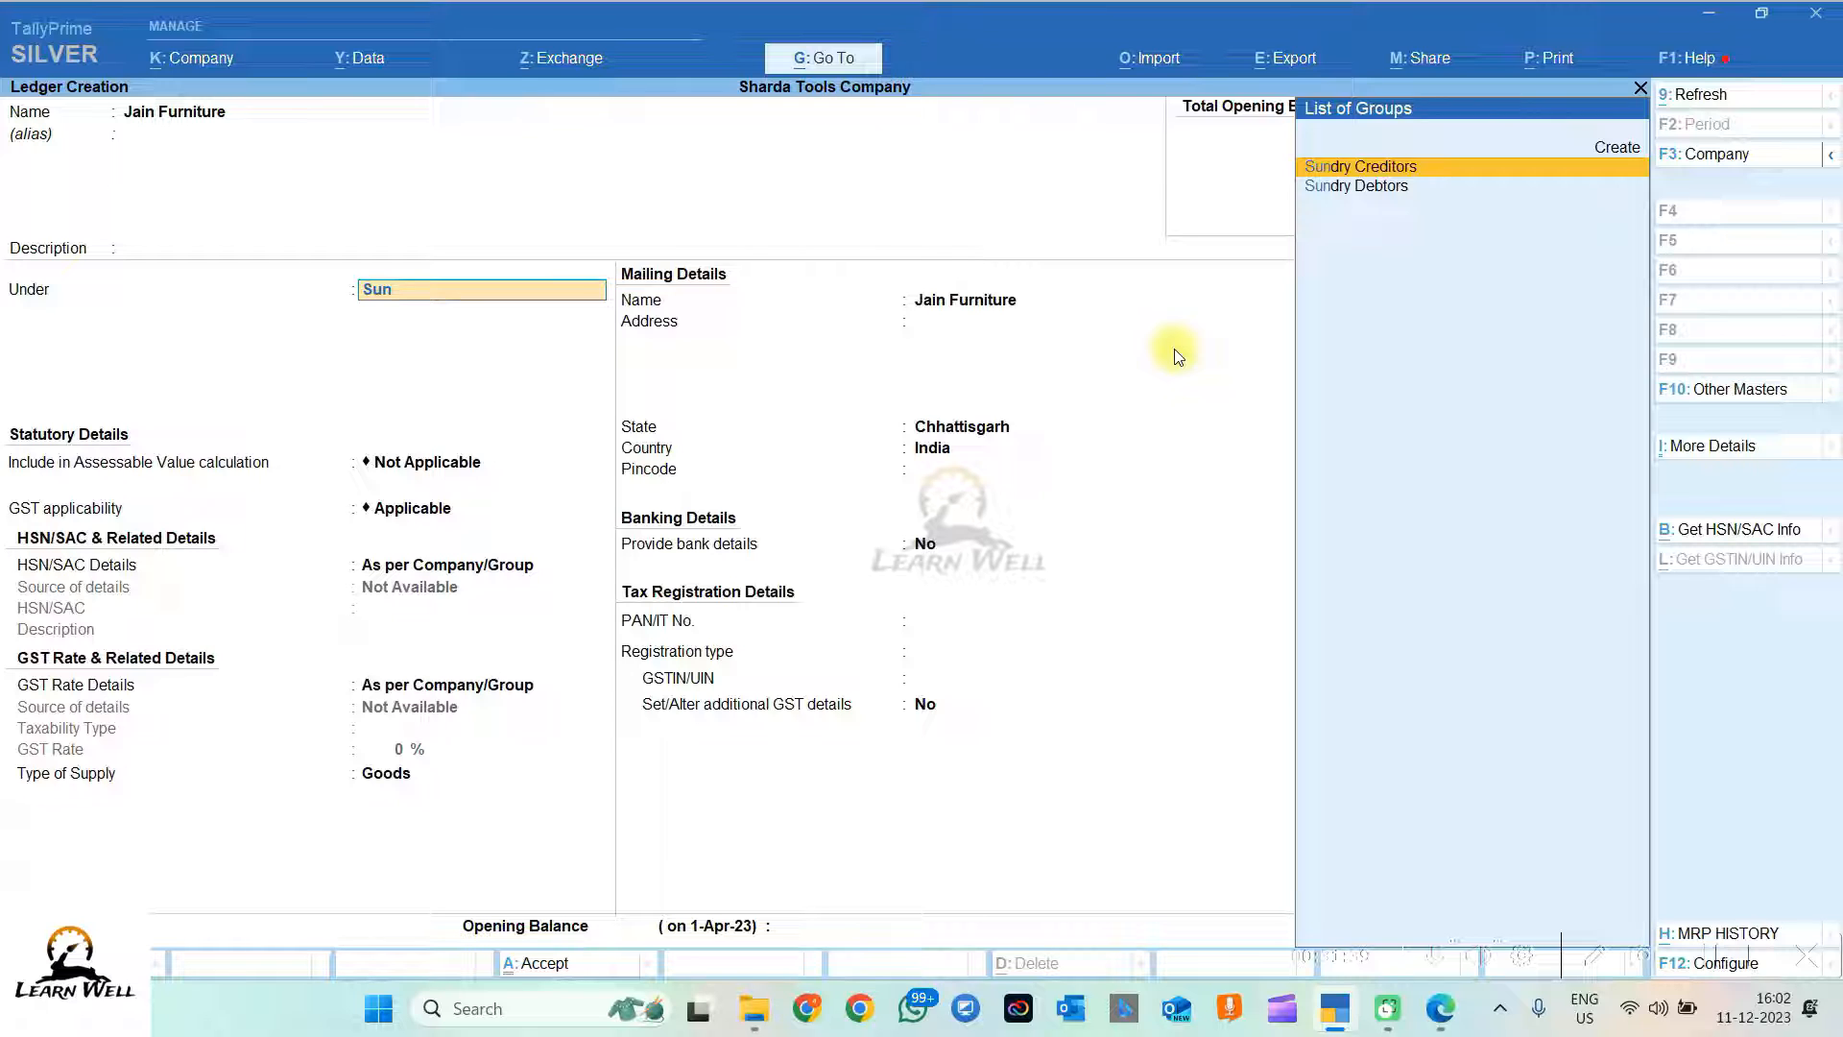
pyautogui.press('Return')
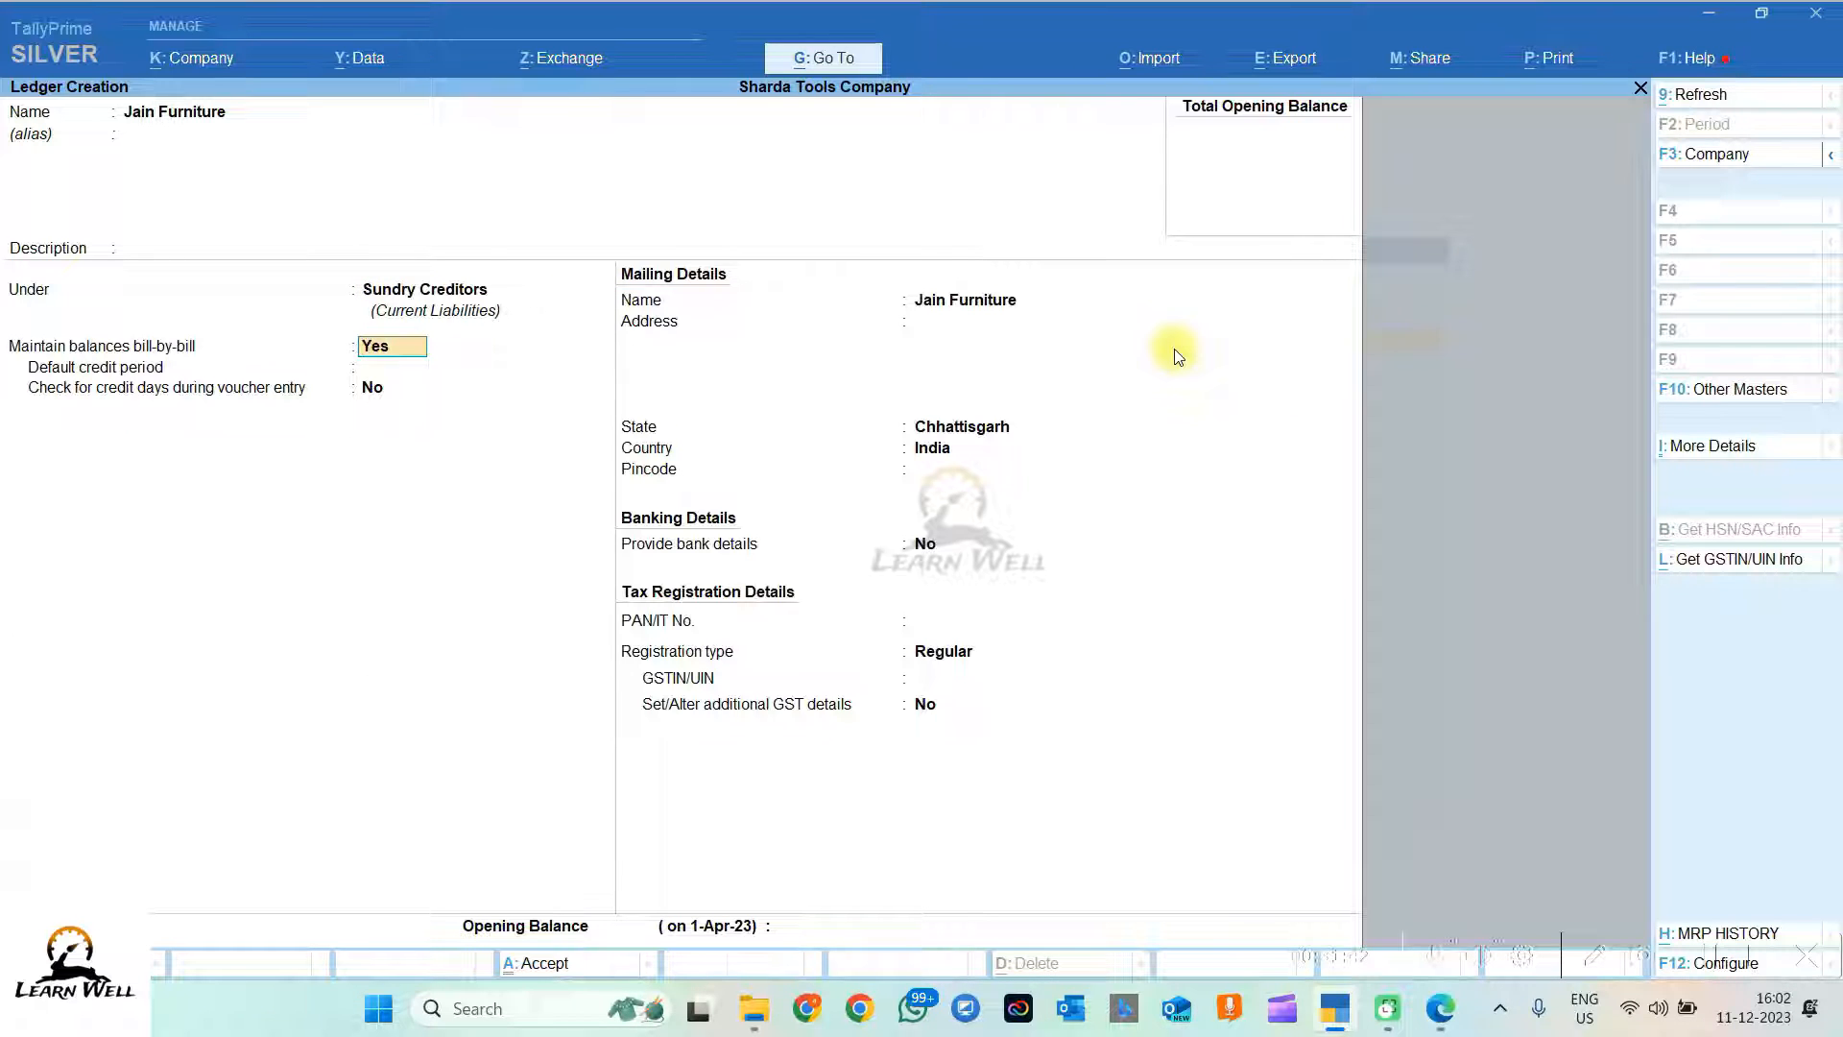
pyautogui.press('Return')
pyautogui.press('Return')
pyautogui.press('Return')
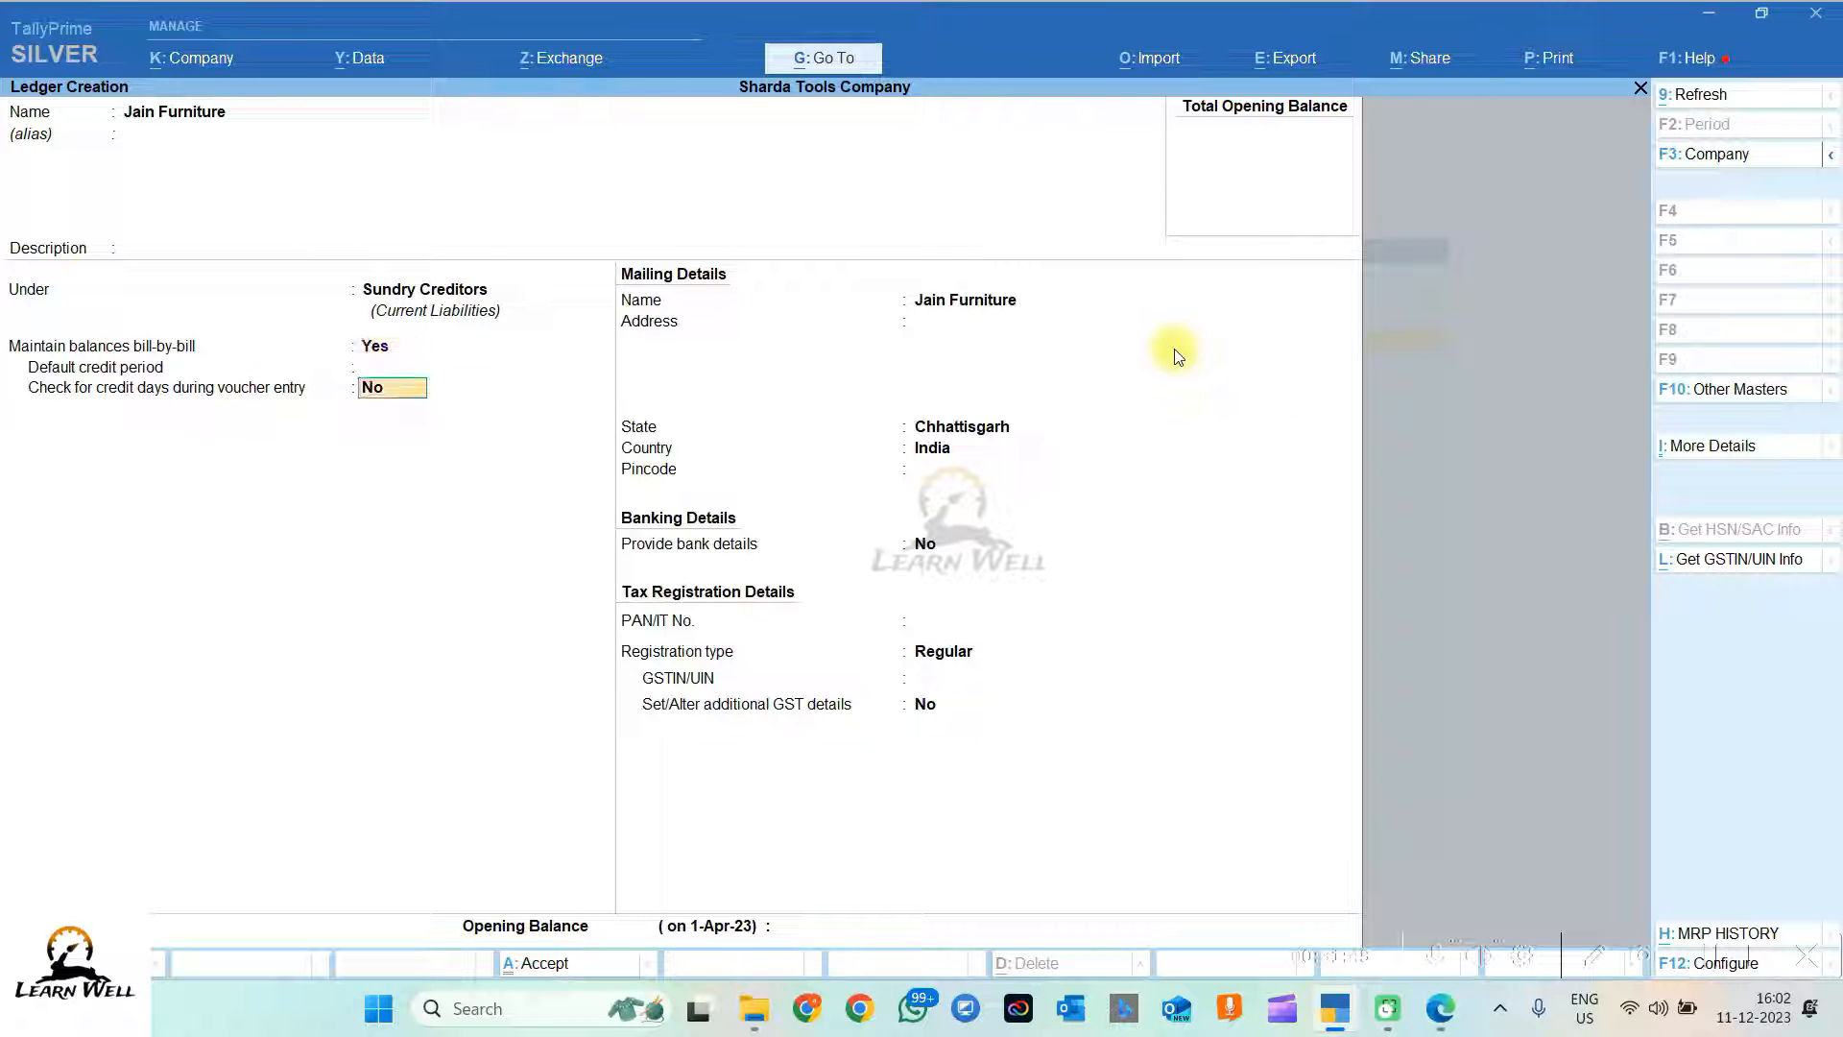
pyautogui.press('Return')
pyautogui.press('Return')
pyautogui.press('Return')
pyautogui.press('Return')
pyautogui.press('Return')
pyautogui.press('Return')
pyautogui.press('Return')
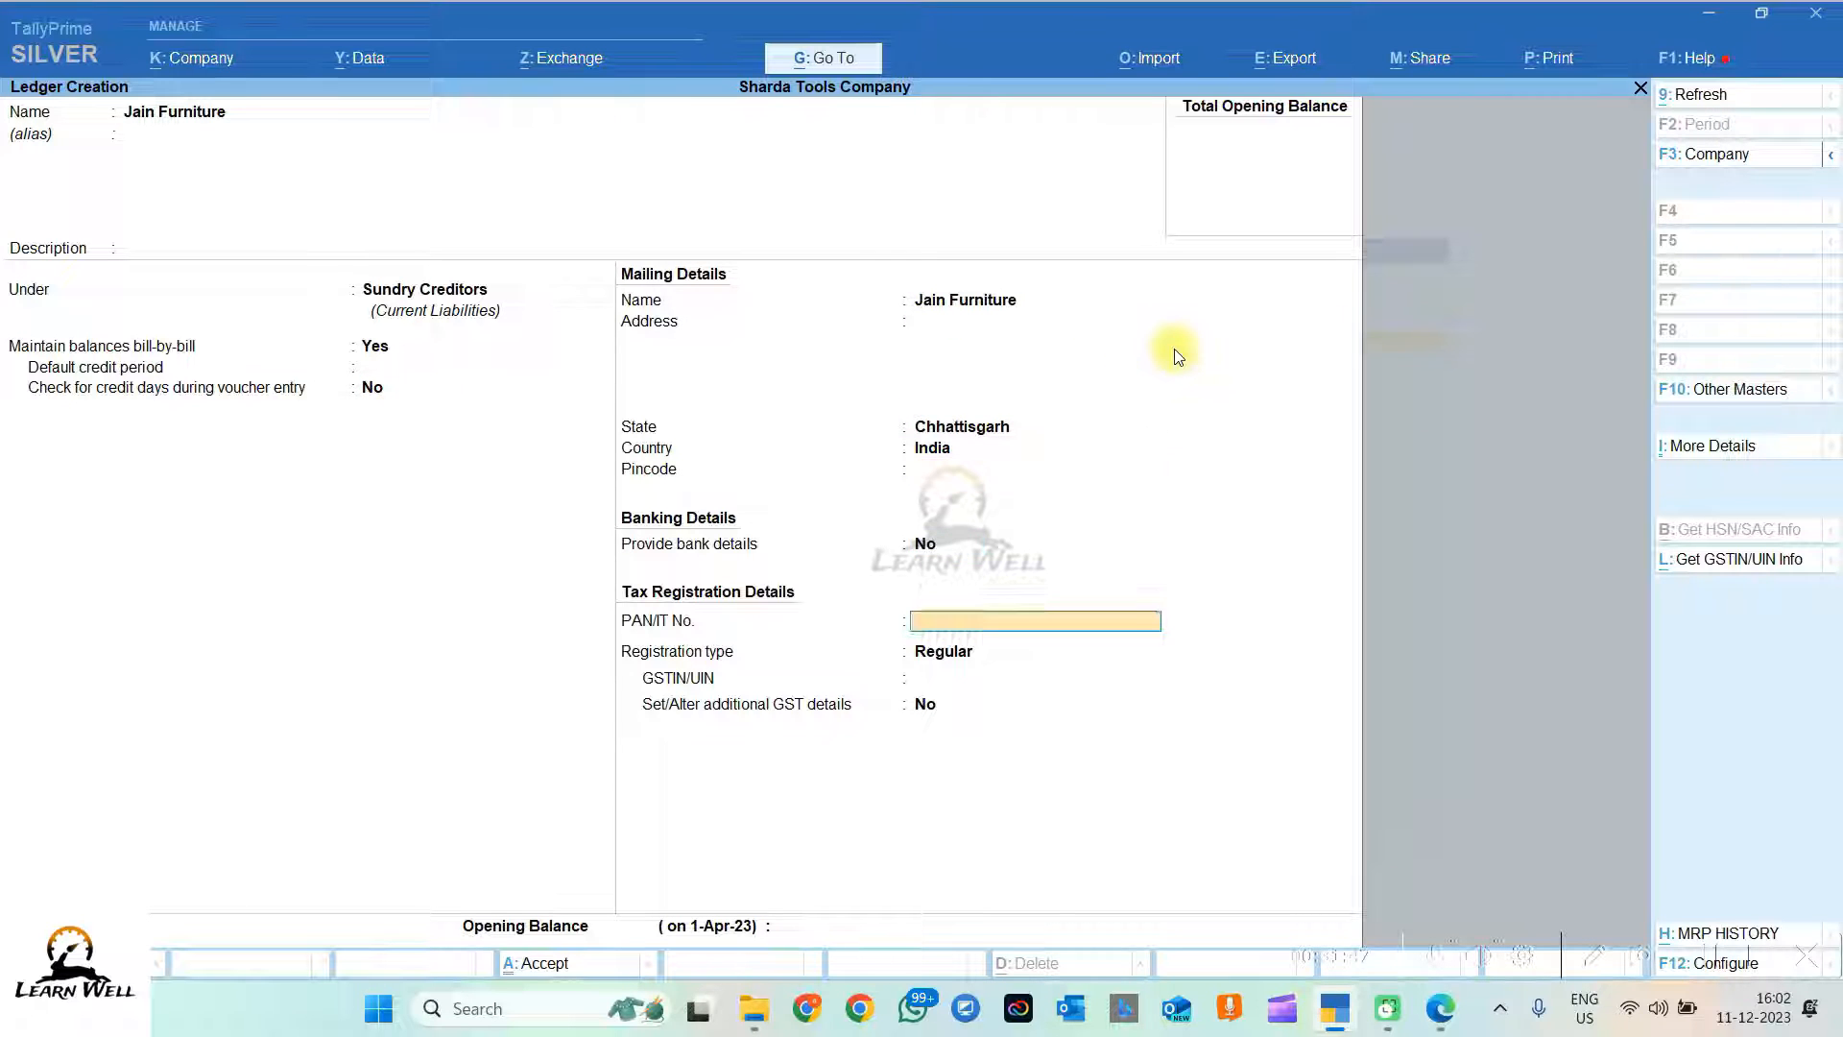
pyautogui.press('Return')
pyautogui.press('Return')
pyautogui.press('Return')
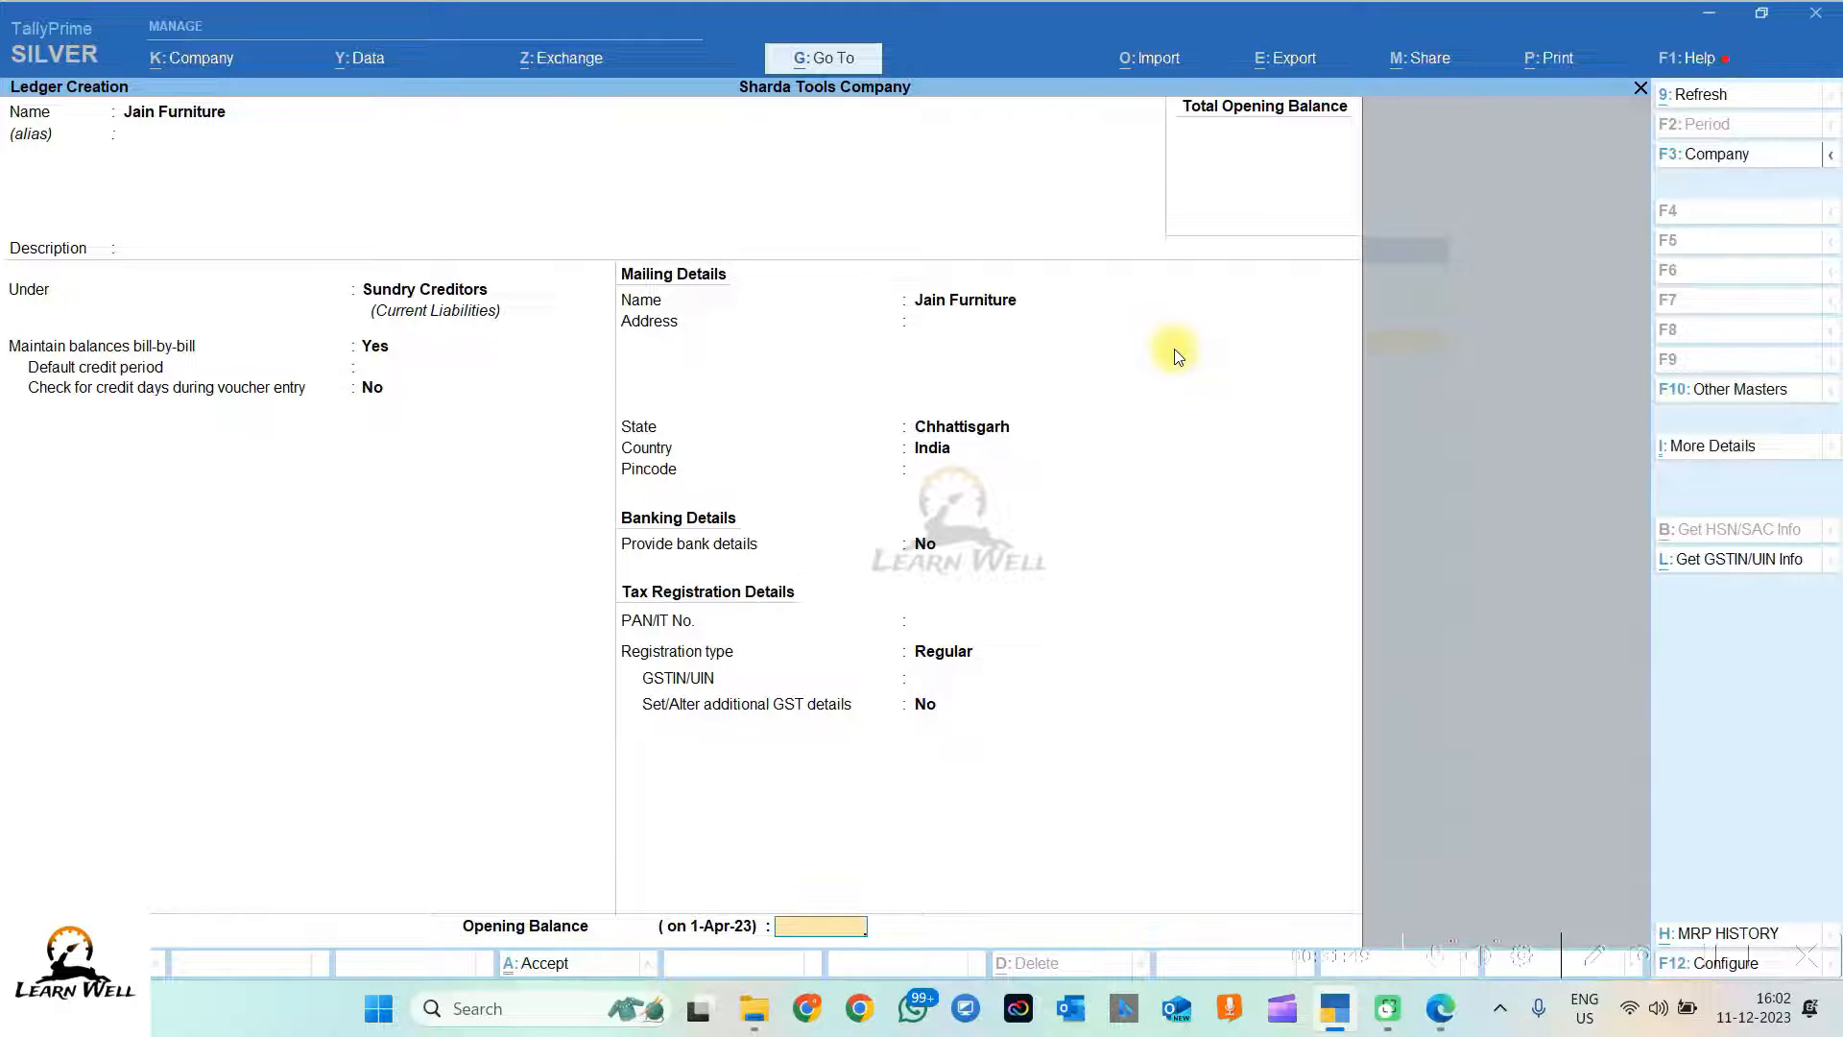
pyautogui.press('Return')
# Step: Check the 04/11/23 purchase date in the question PDF, then start a new voucher
pyautogui.press('Escape')
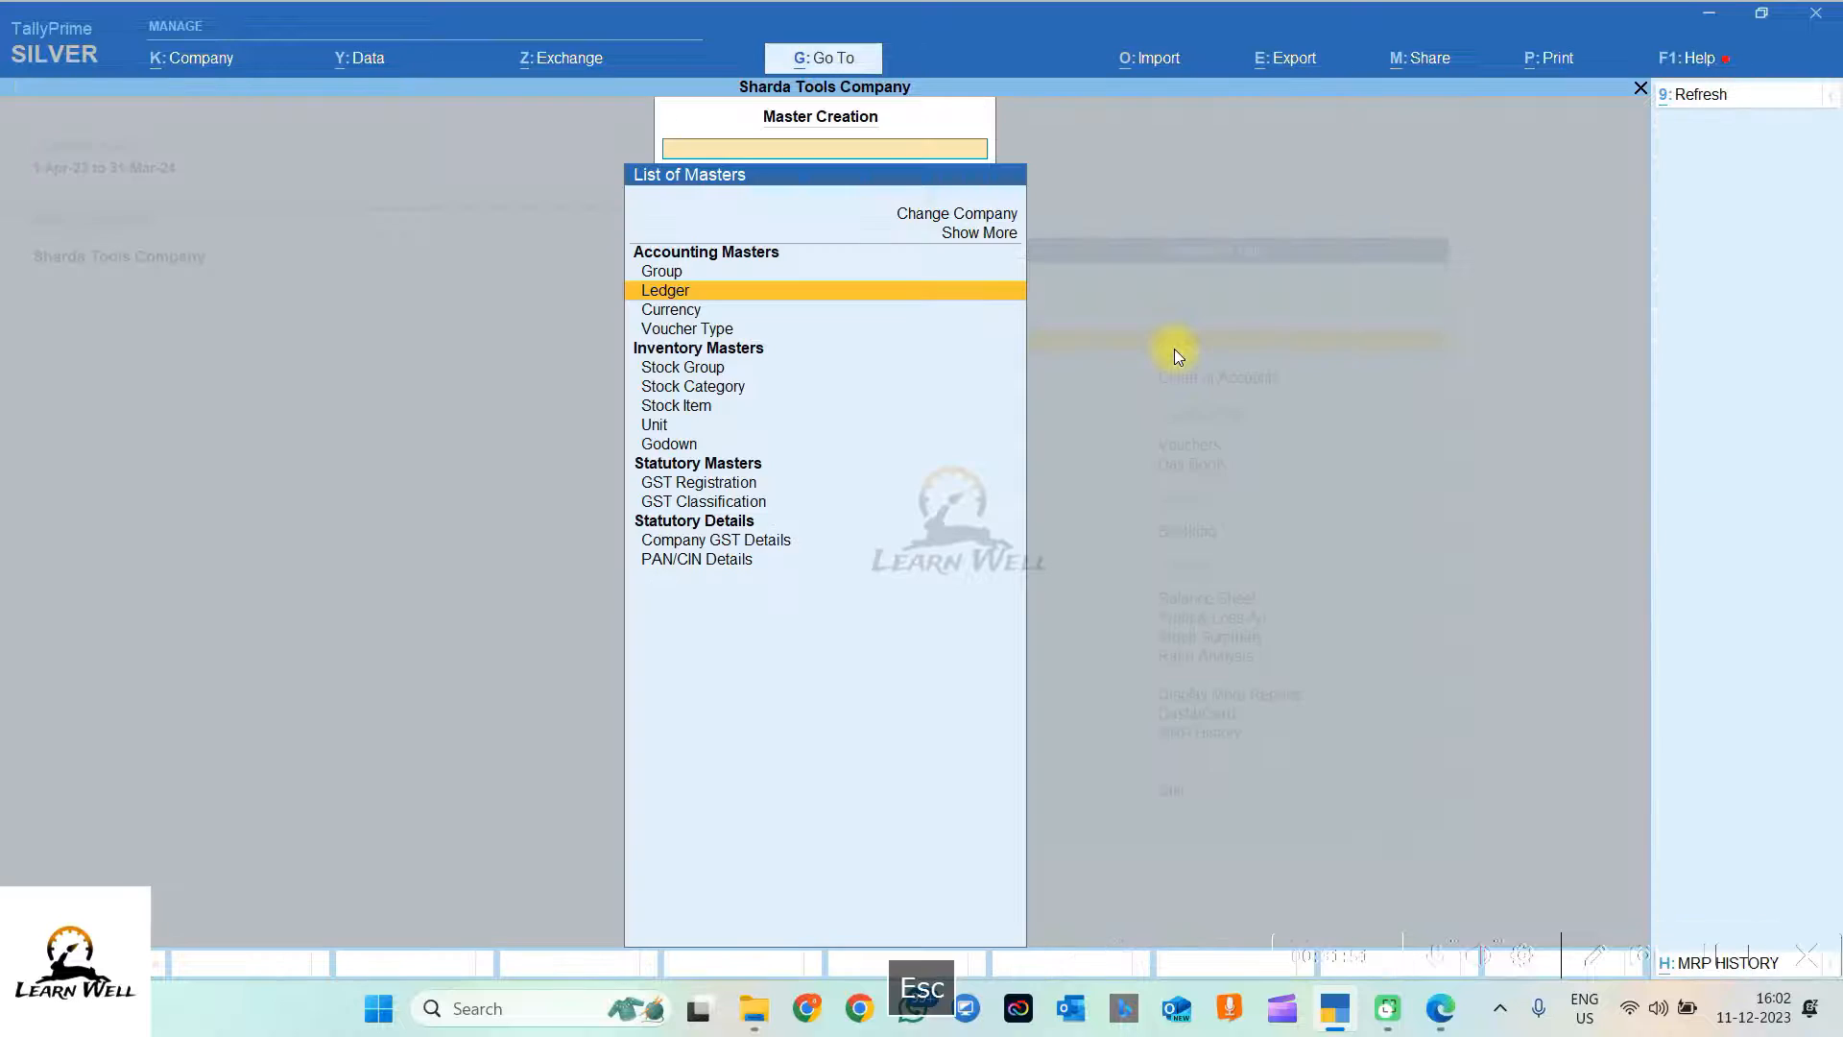
pyautogui.press('Escape')
pyautogui.click(1440, 1006)
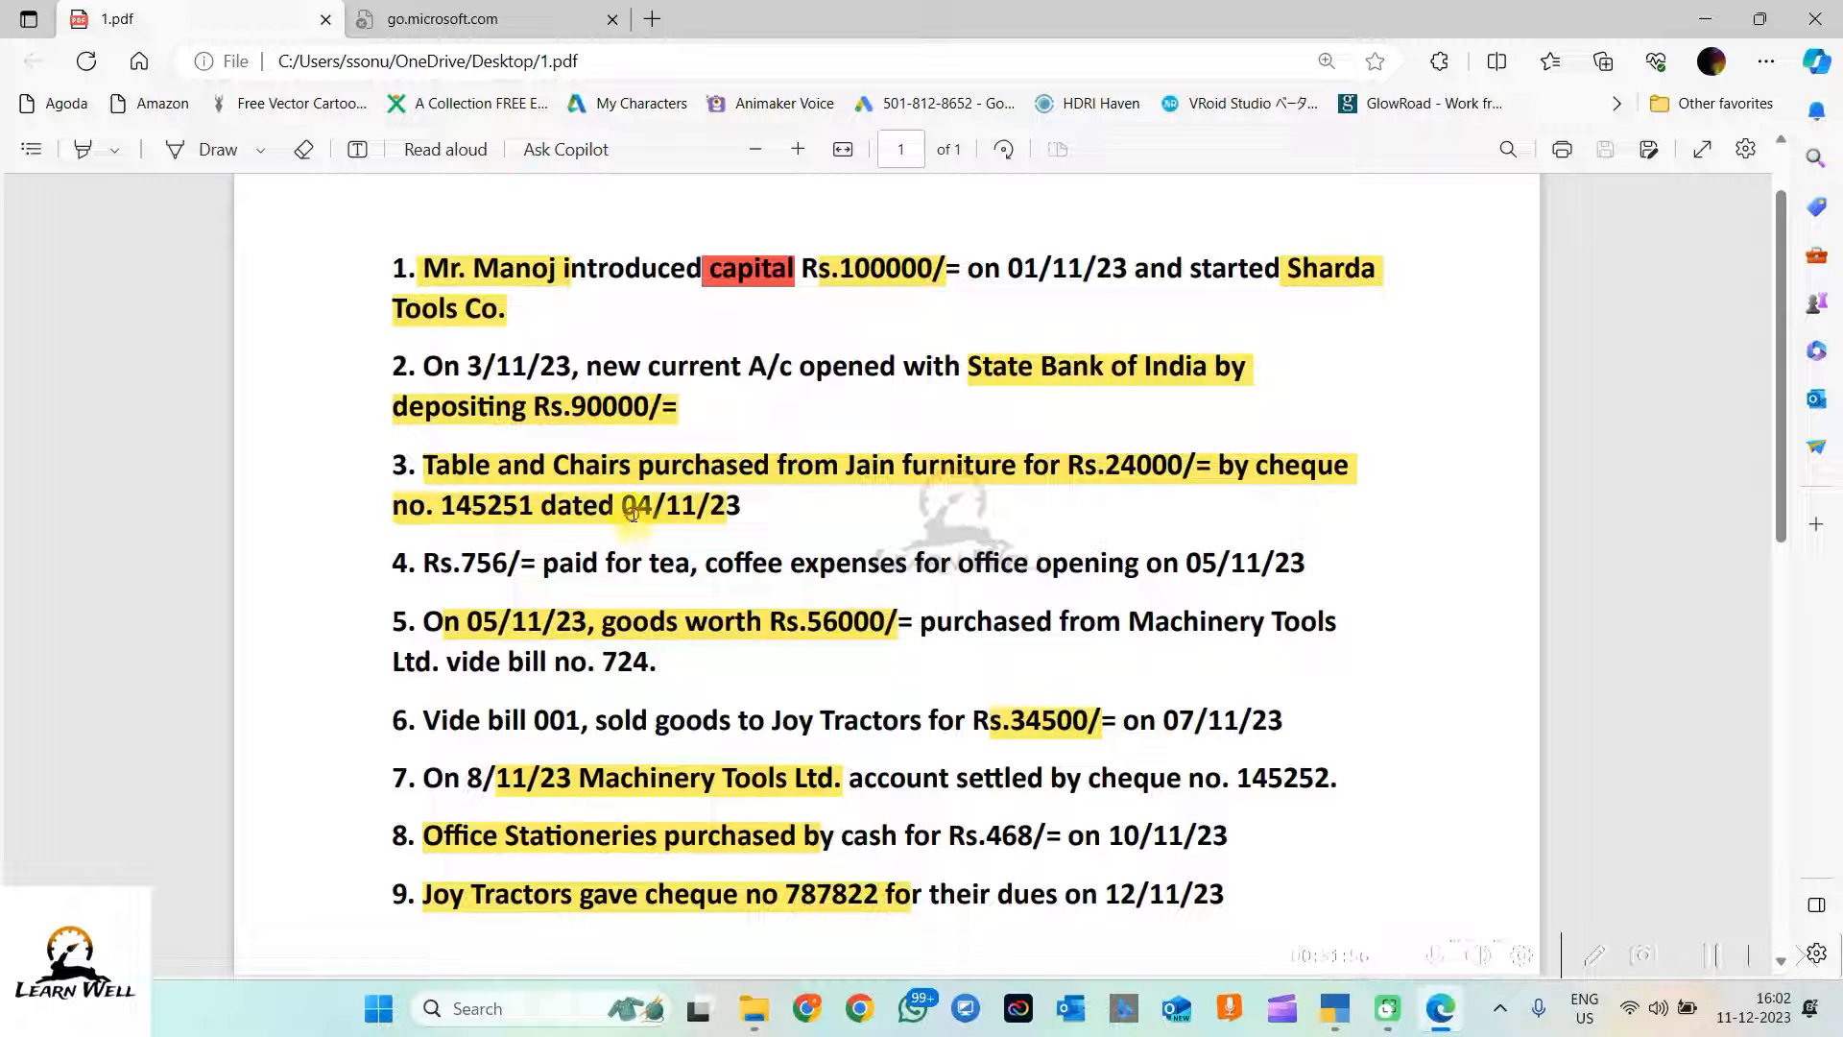
pyautogui.moveTo(626, 511); pyautogui.dragTo(782, 510)
pyautogui.click(1069, 473)
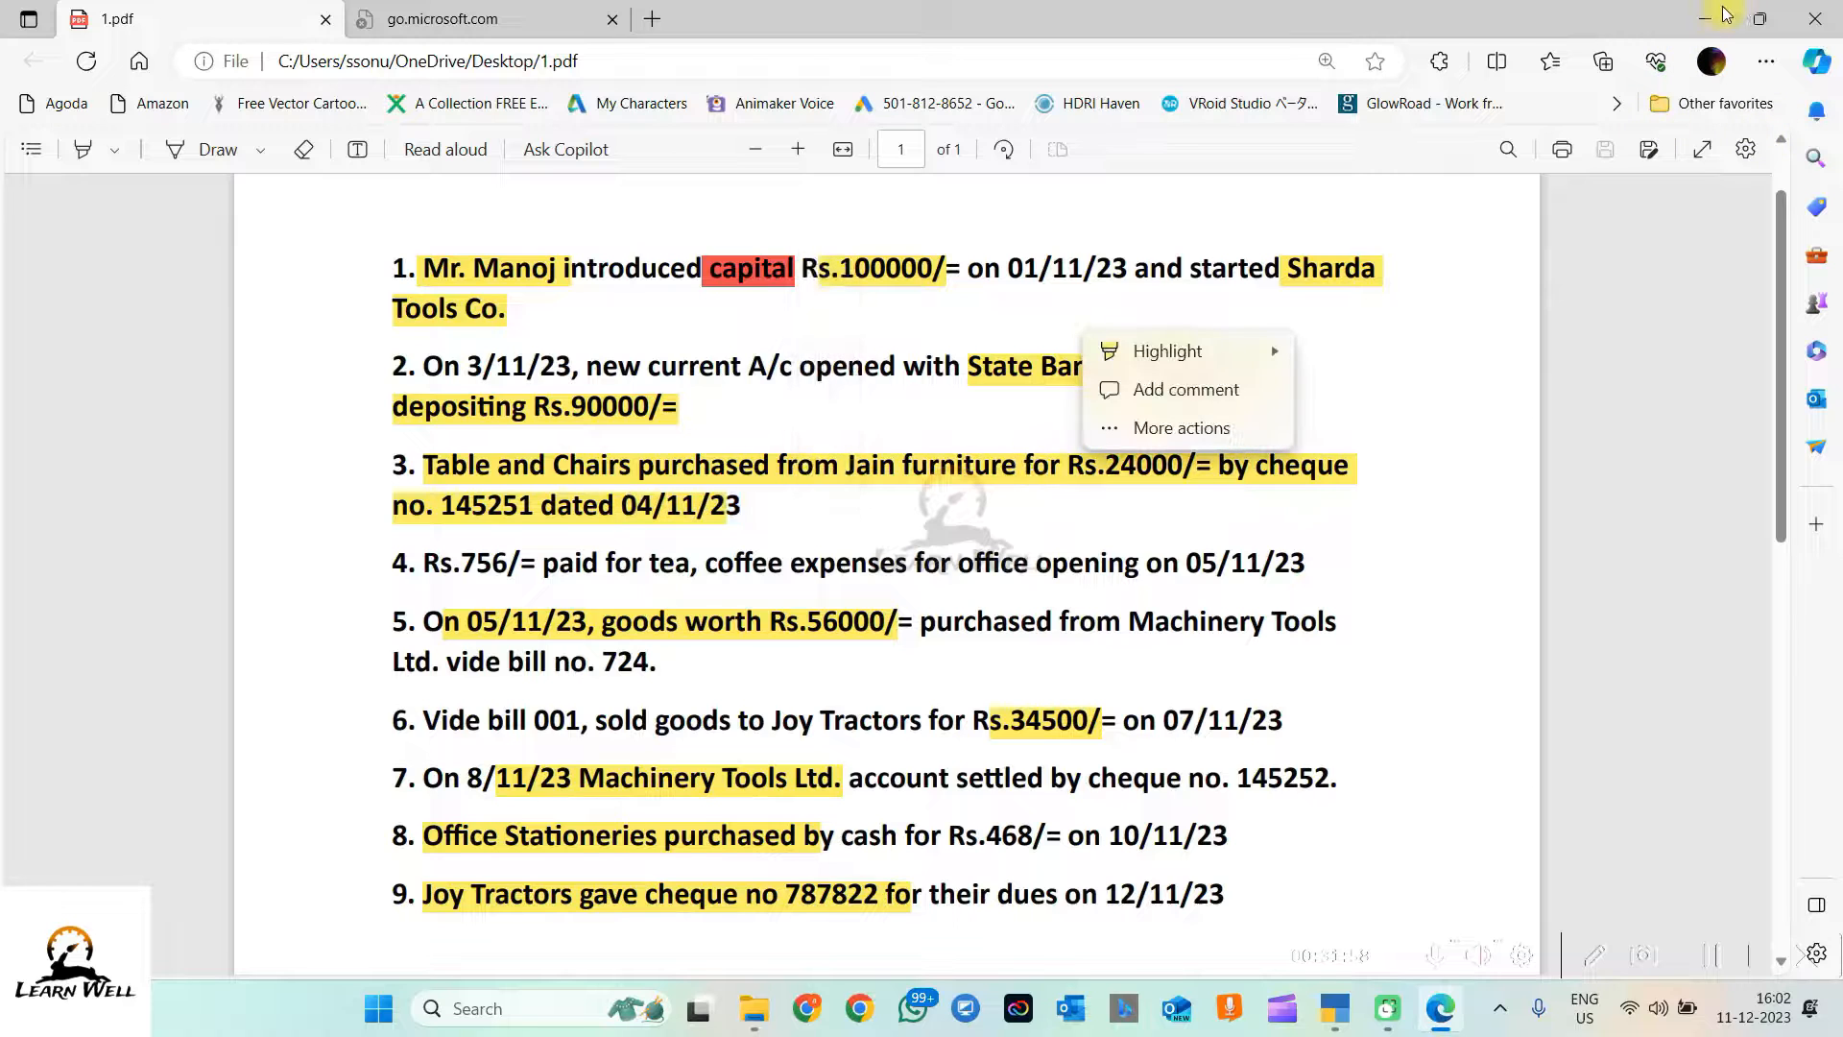
pyautogui.hotkey('alt', 'Tab')
pyautogui.press('v')
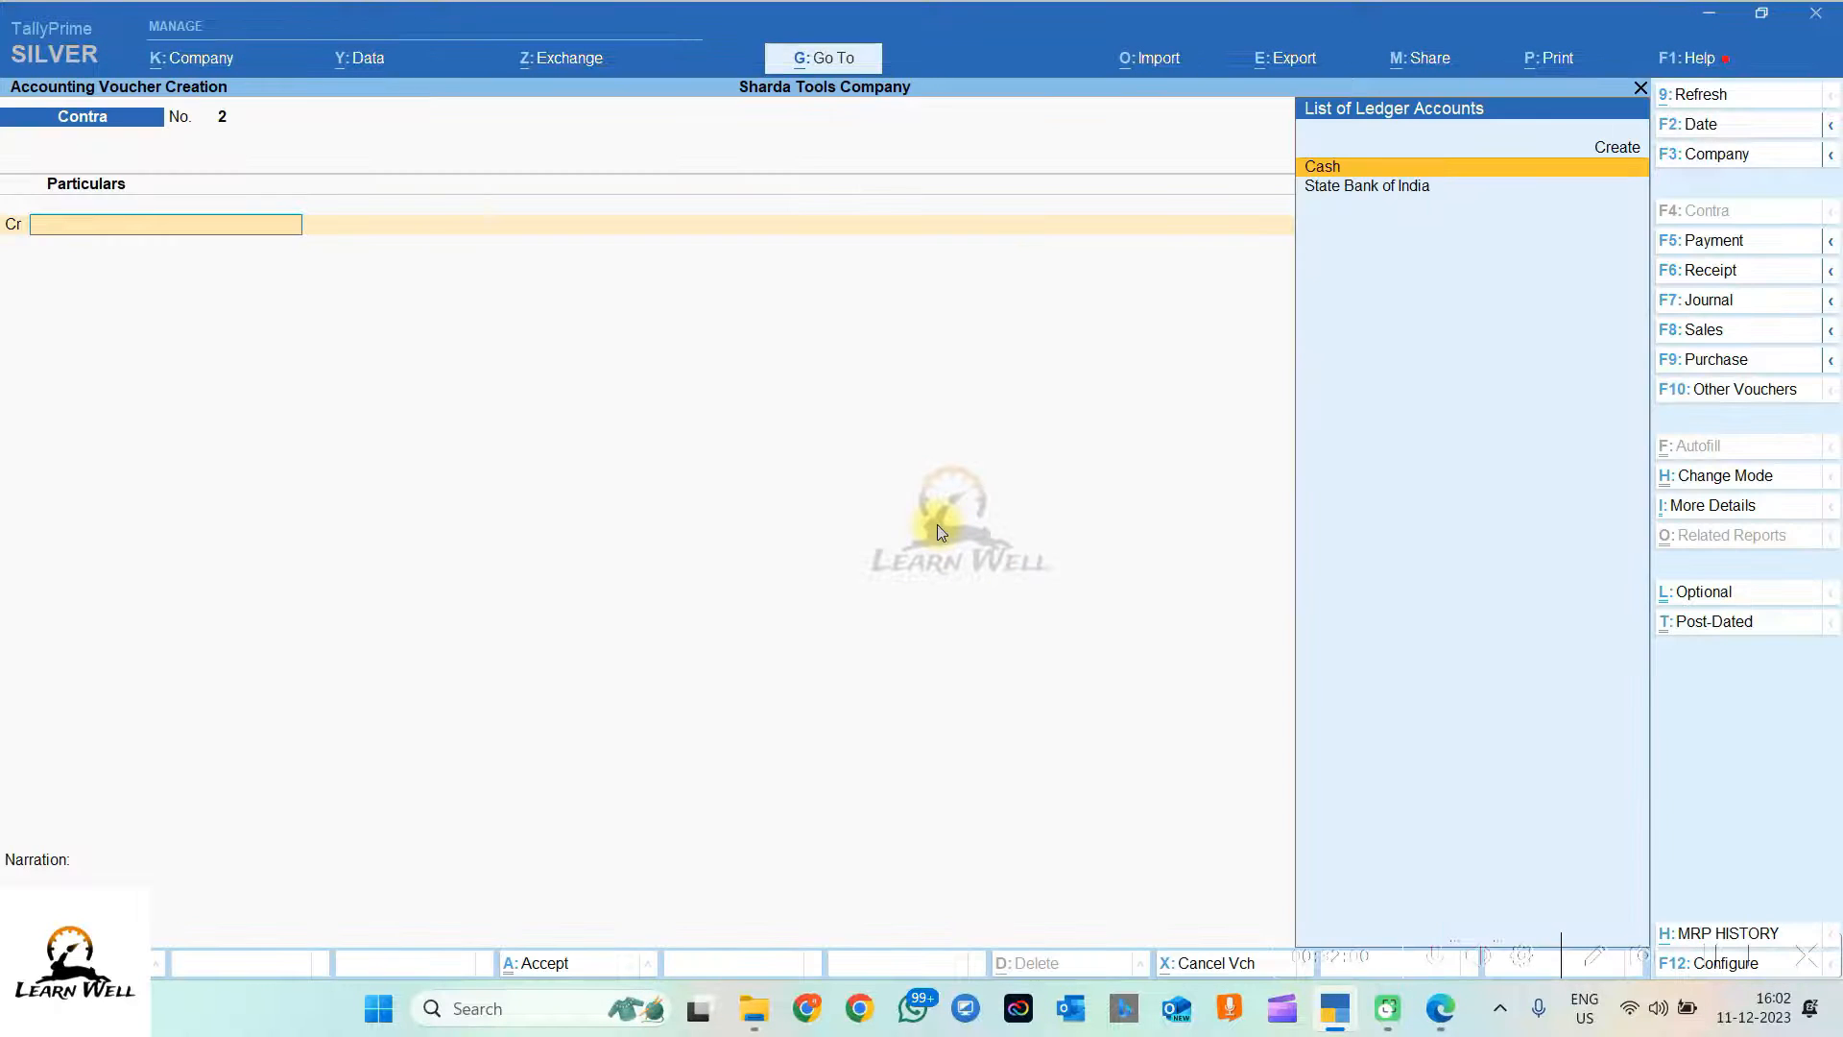
# Step: As a Journal, debit Table and Chair (Fixed Assets) 24,000 and credit Jain Furniture 24,000
pyautogui.click(1724, 302)
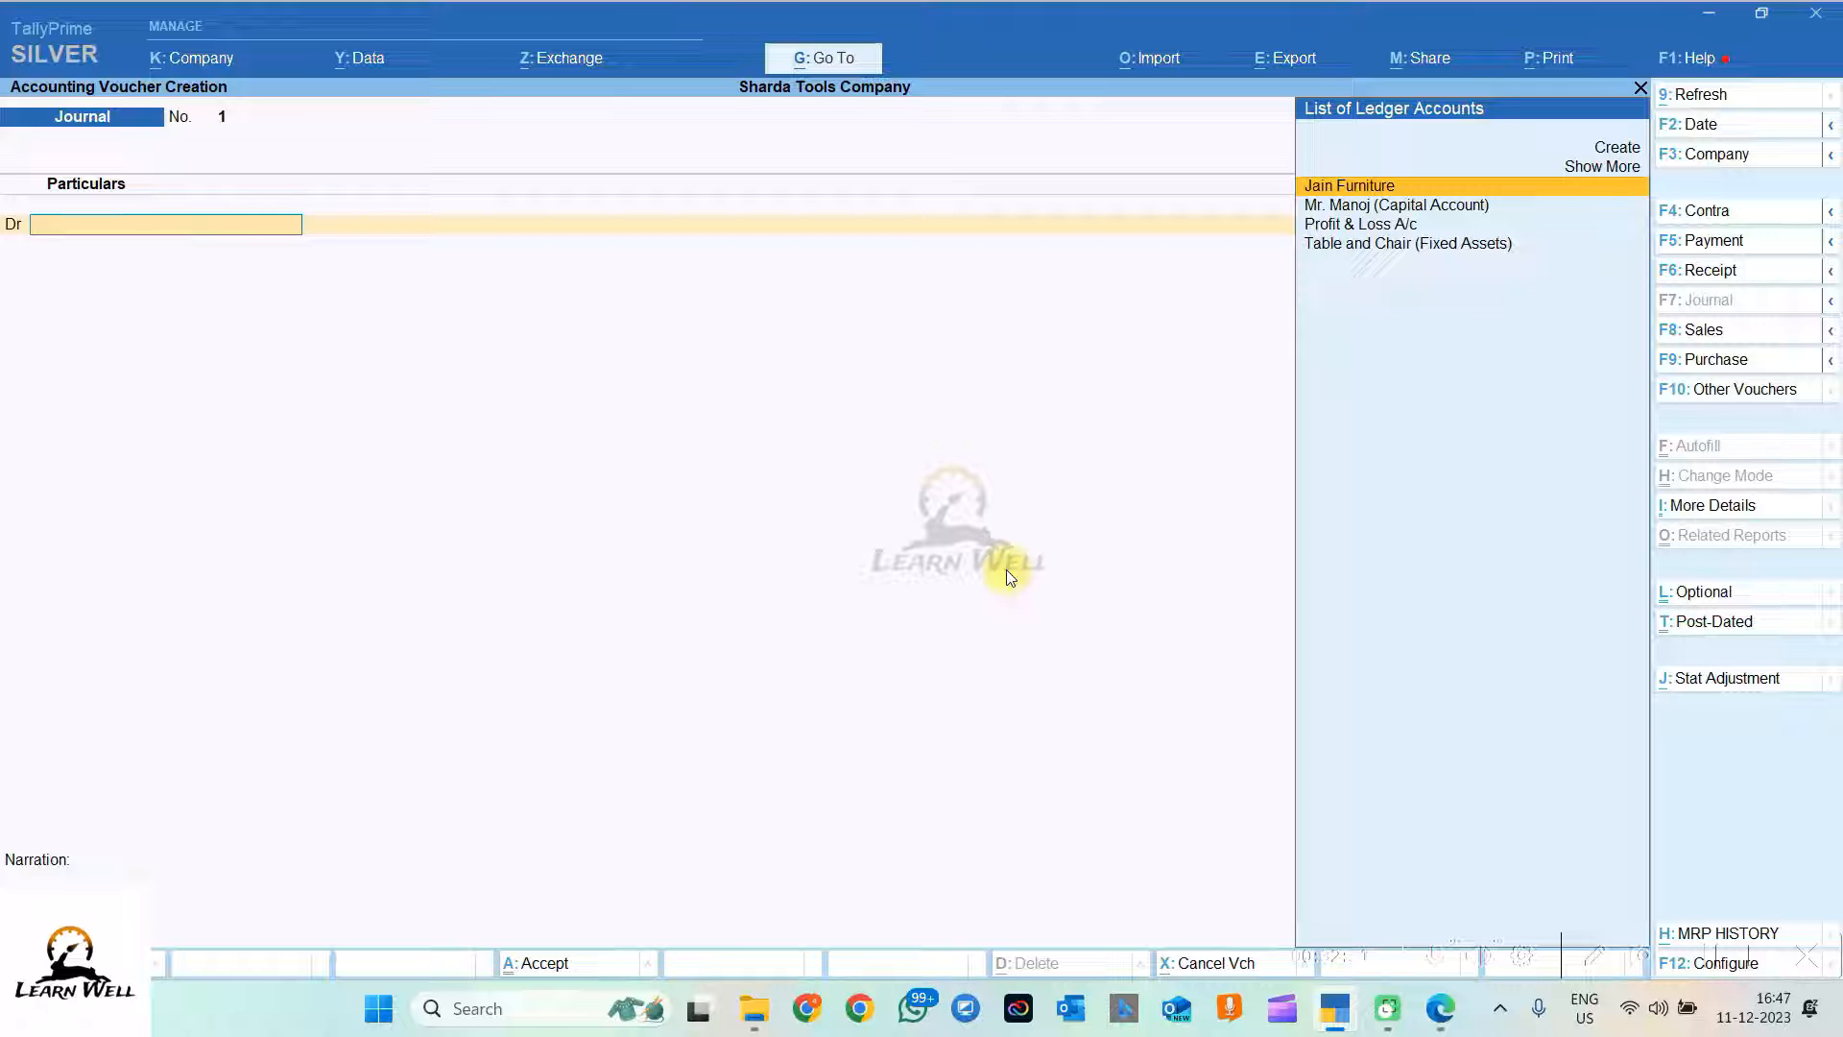
pyautogui.click(1404, 251)
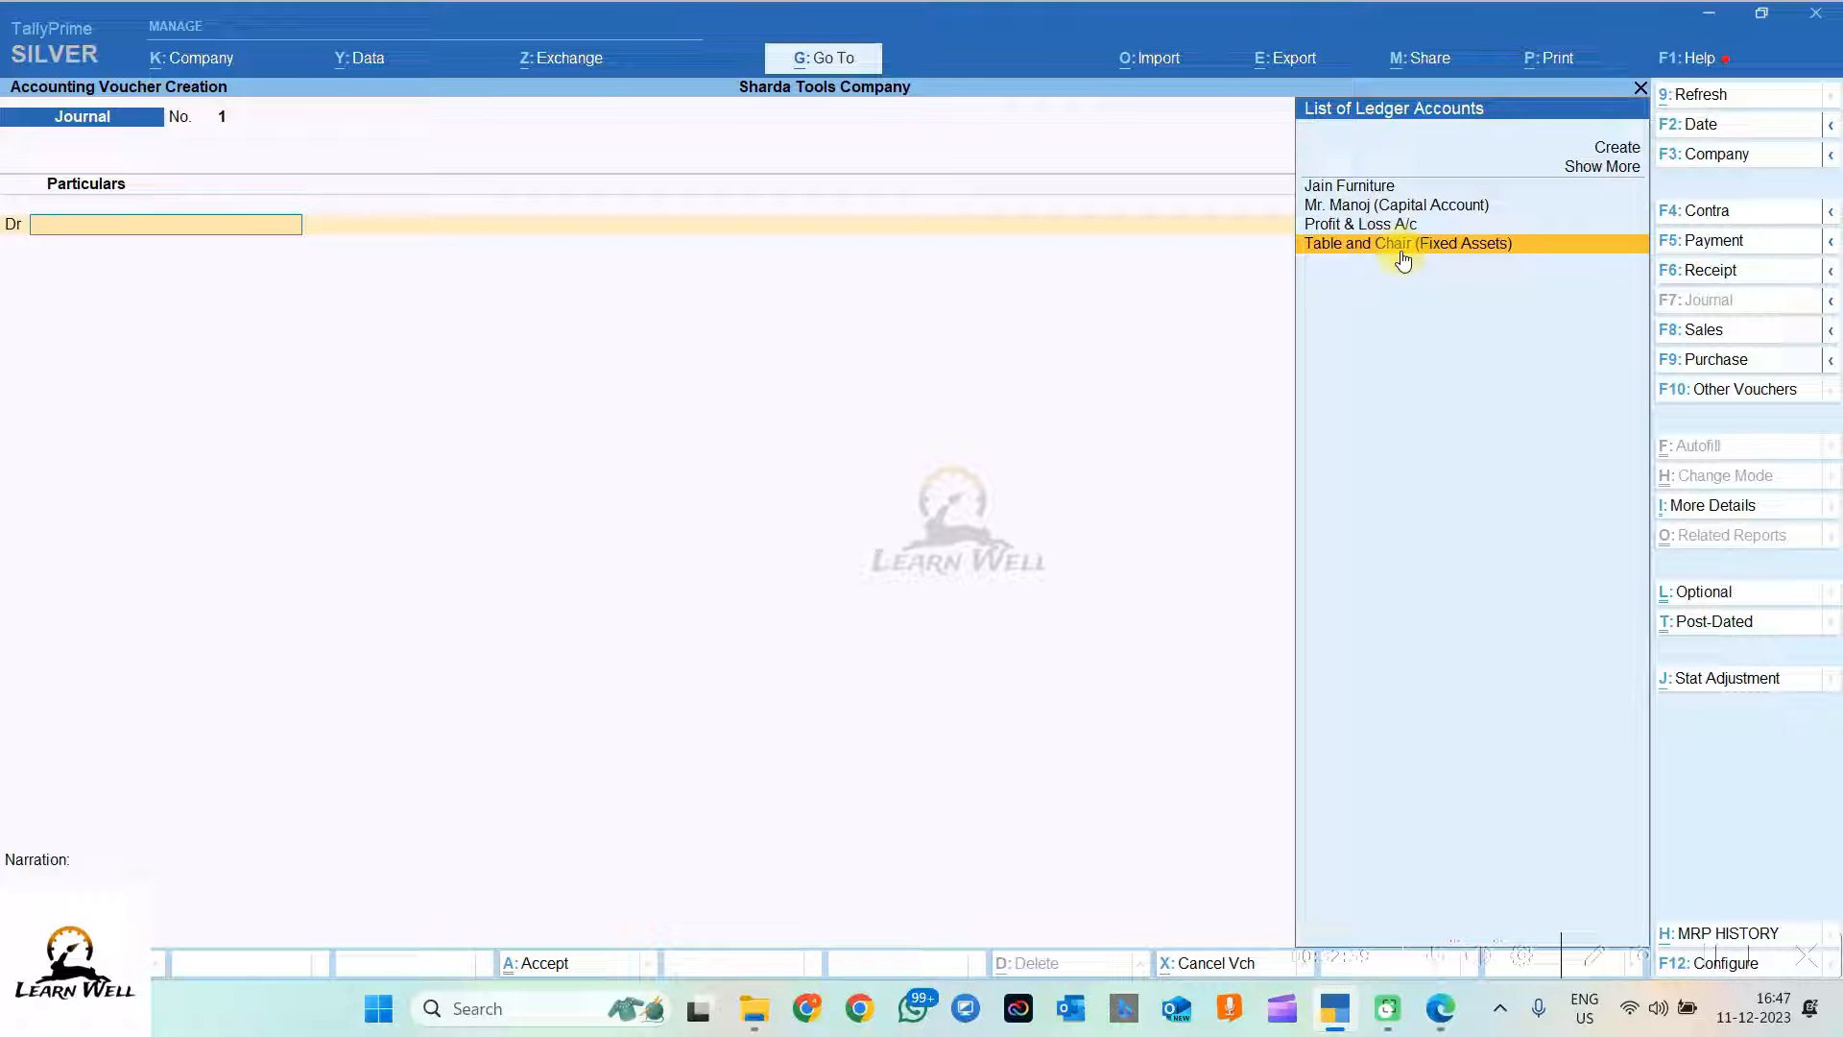
pyautogui.click(1402, 251)
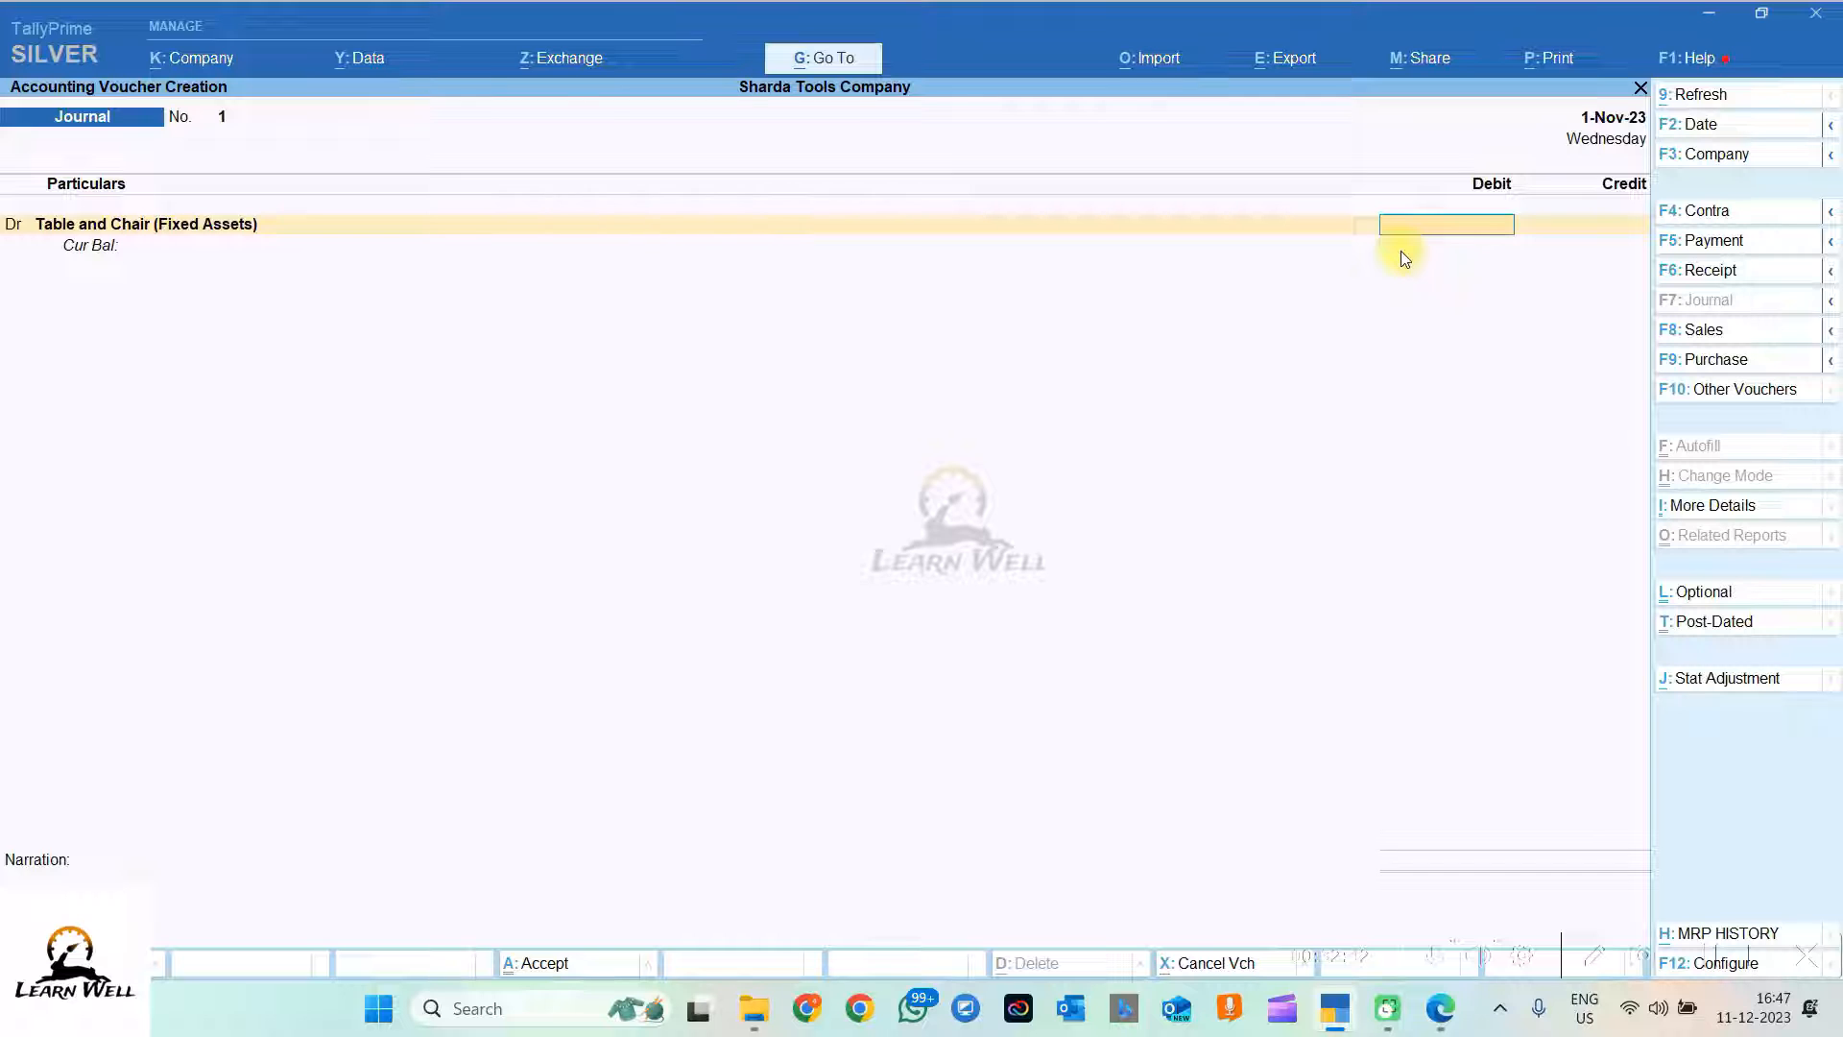
pyautogui.write('24000')
pyautogui.press('Return')
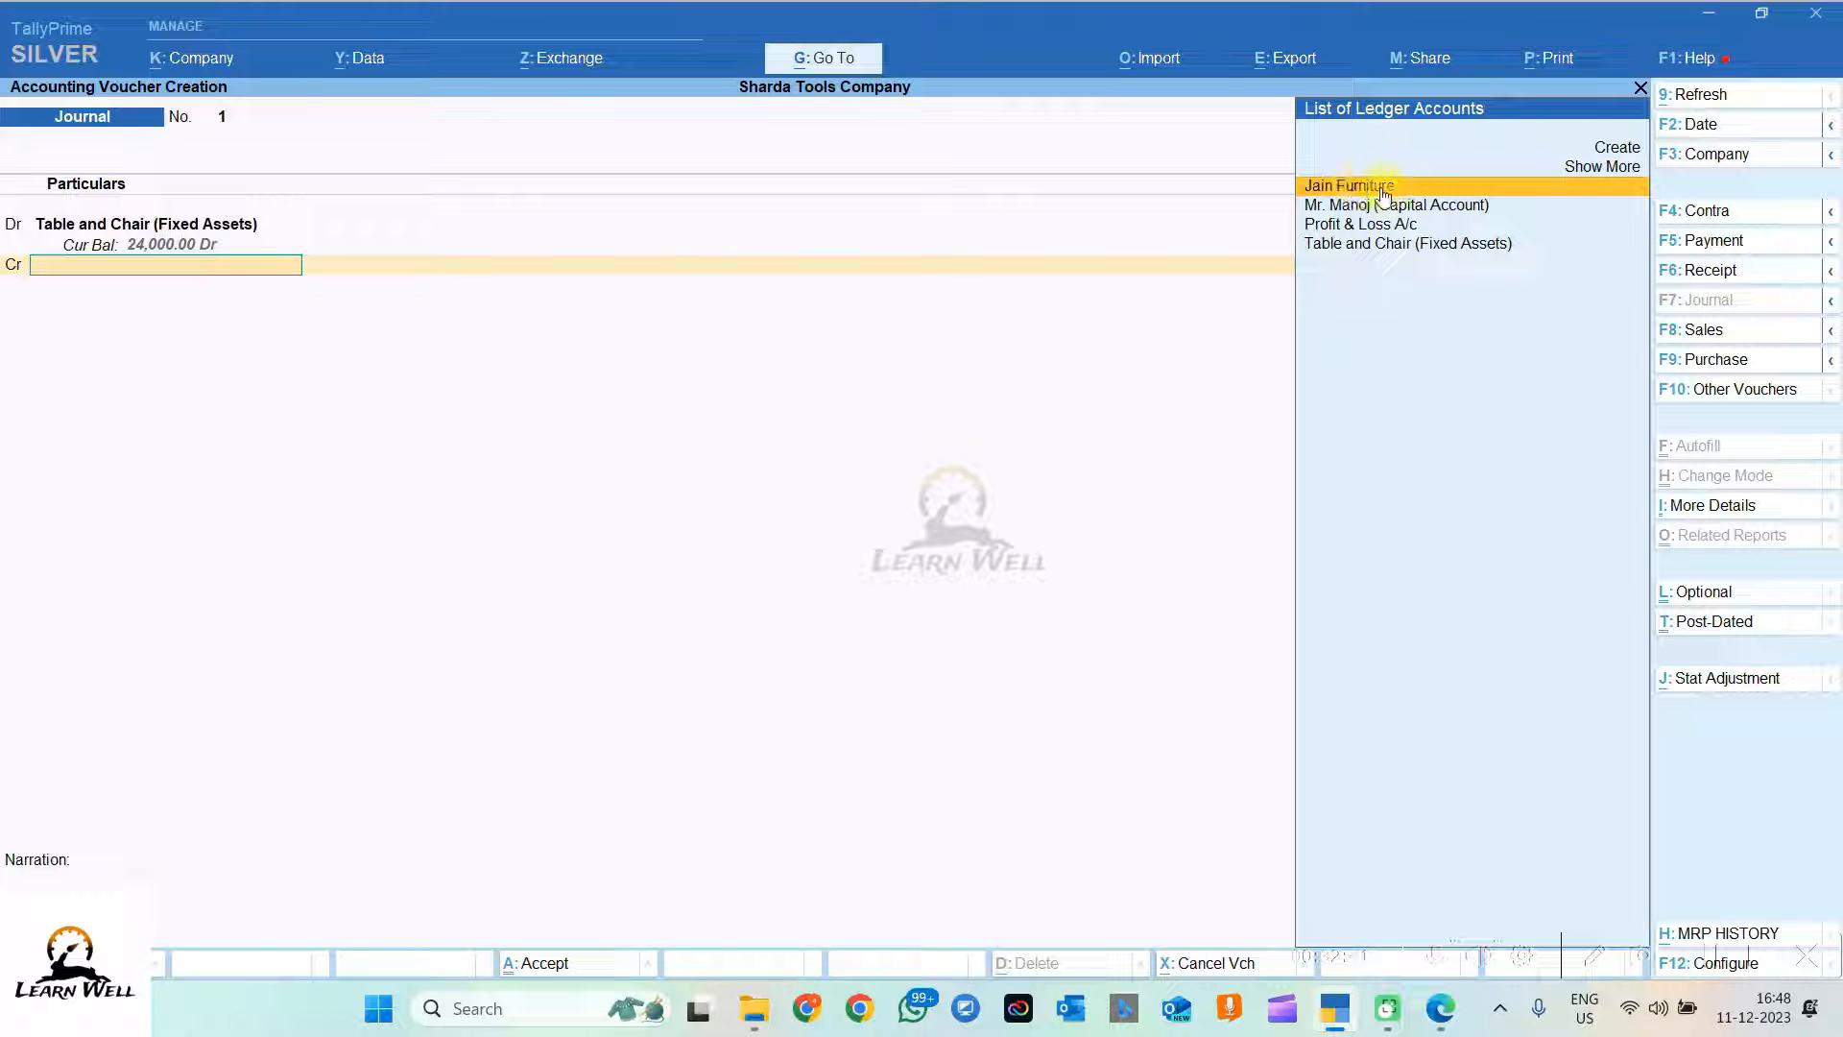
pyautogui.press('Return')
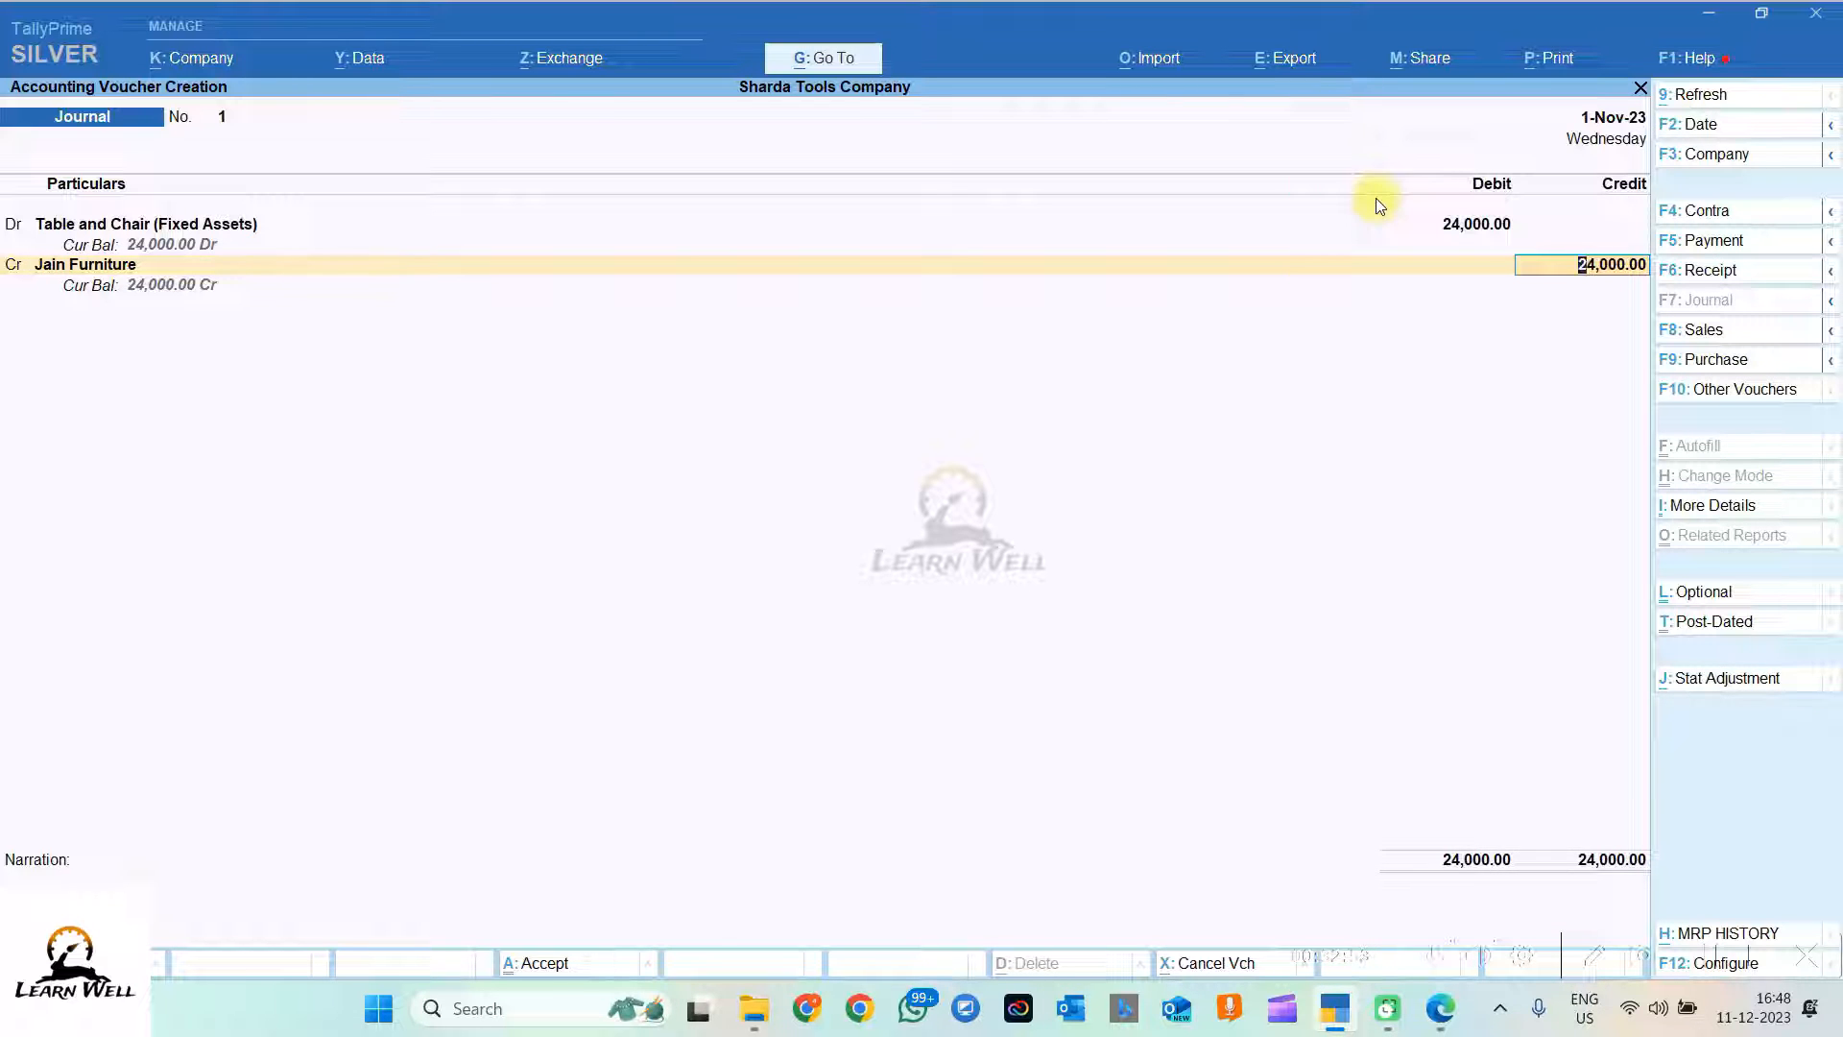
pyautogui.press('Return')
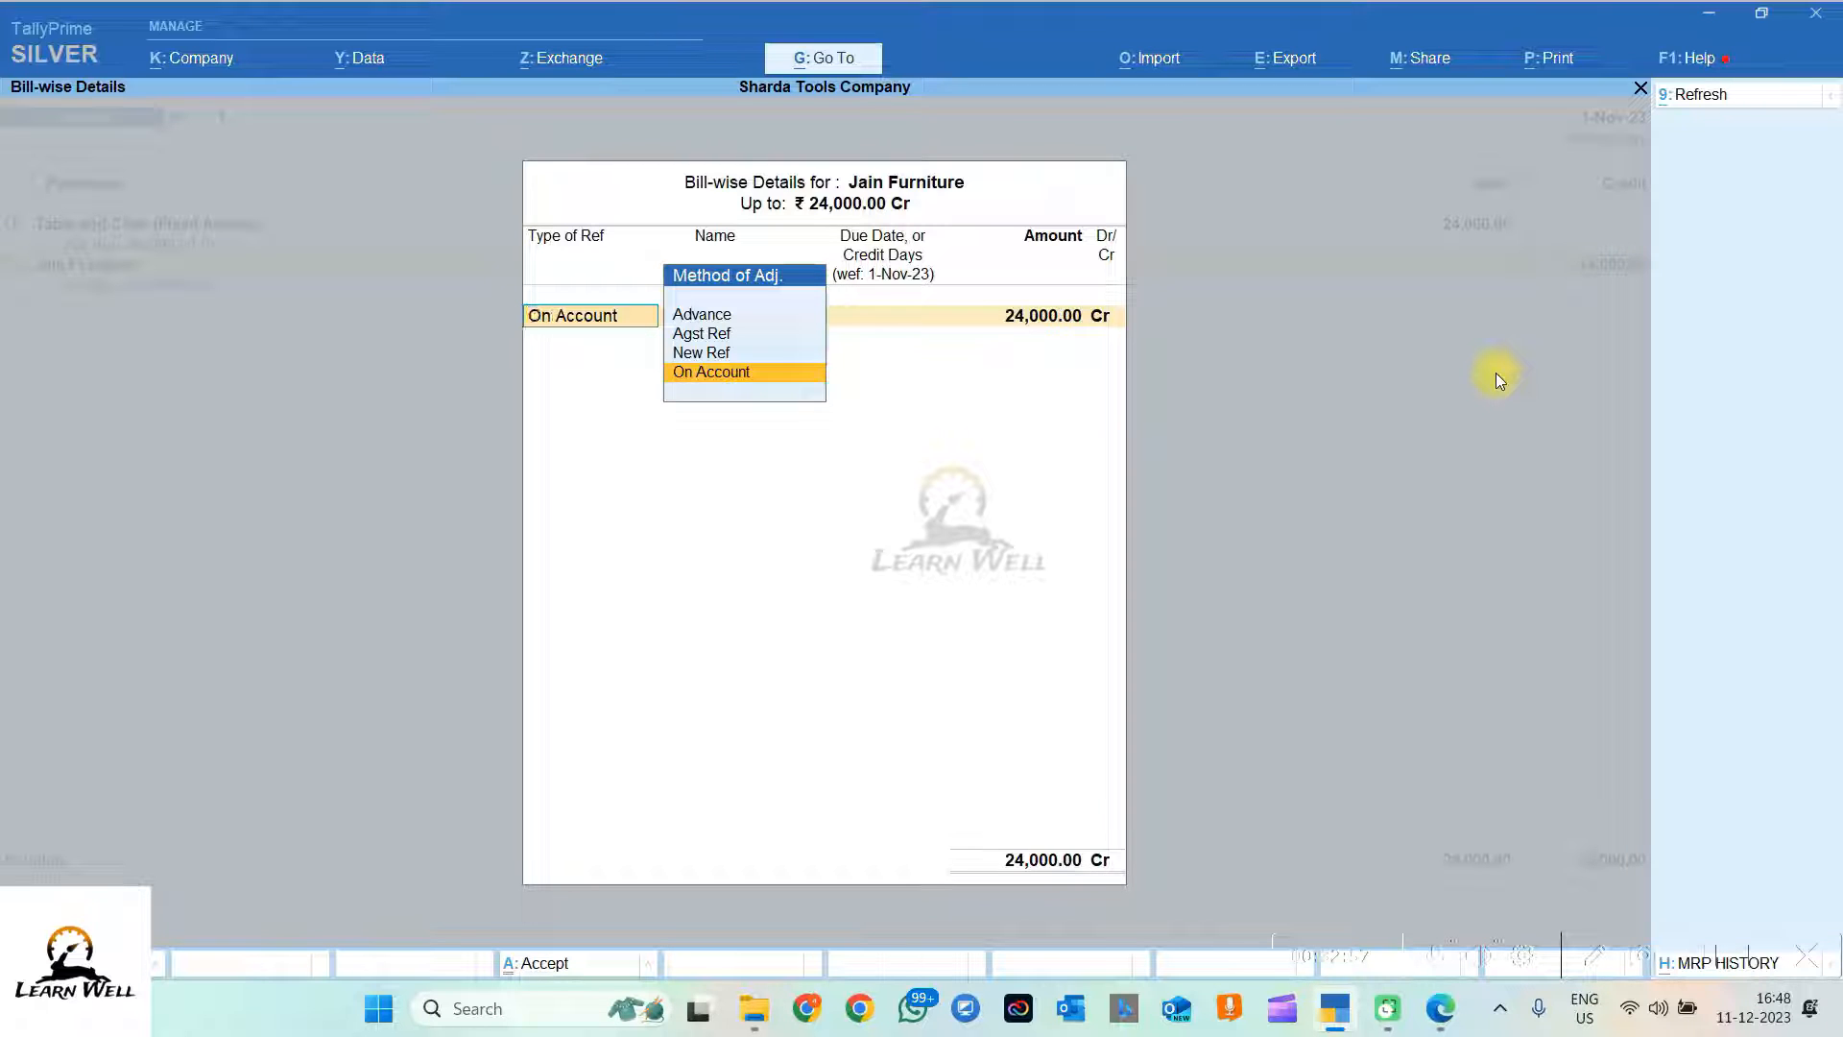
# Step: Add bill reference New Ref '1' for Jain Furniture's 24,000.00 Cr
pyautogui.press('Up')
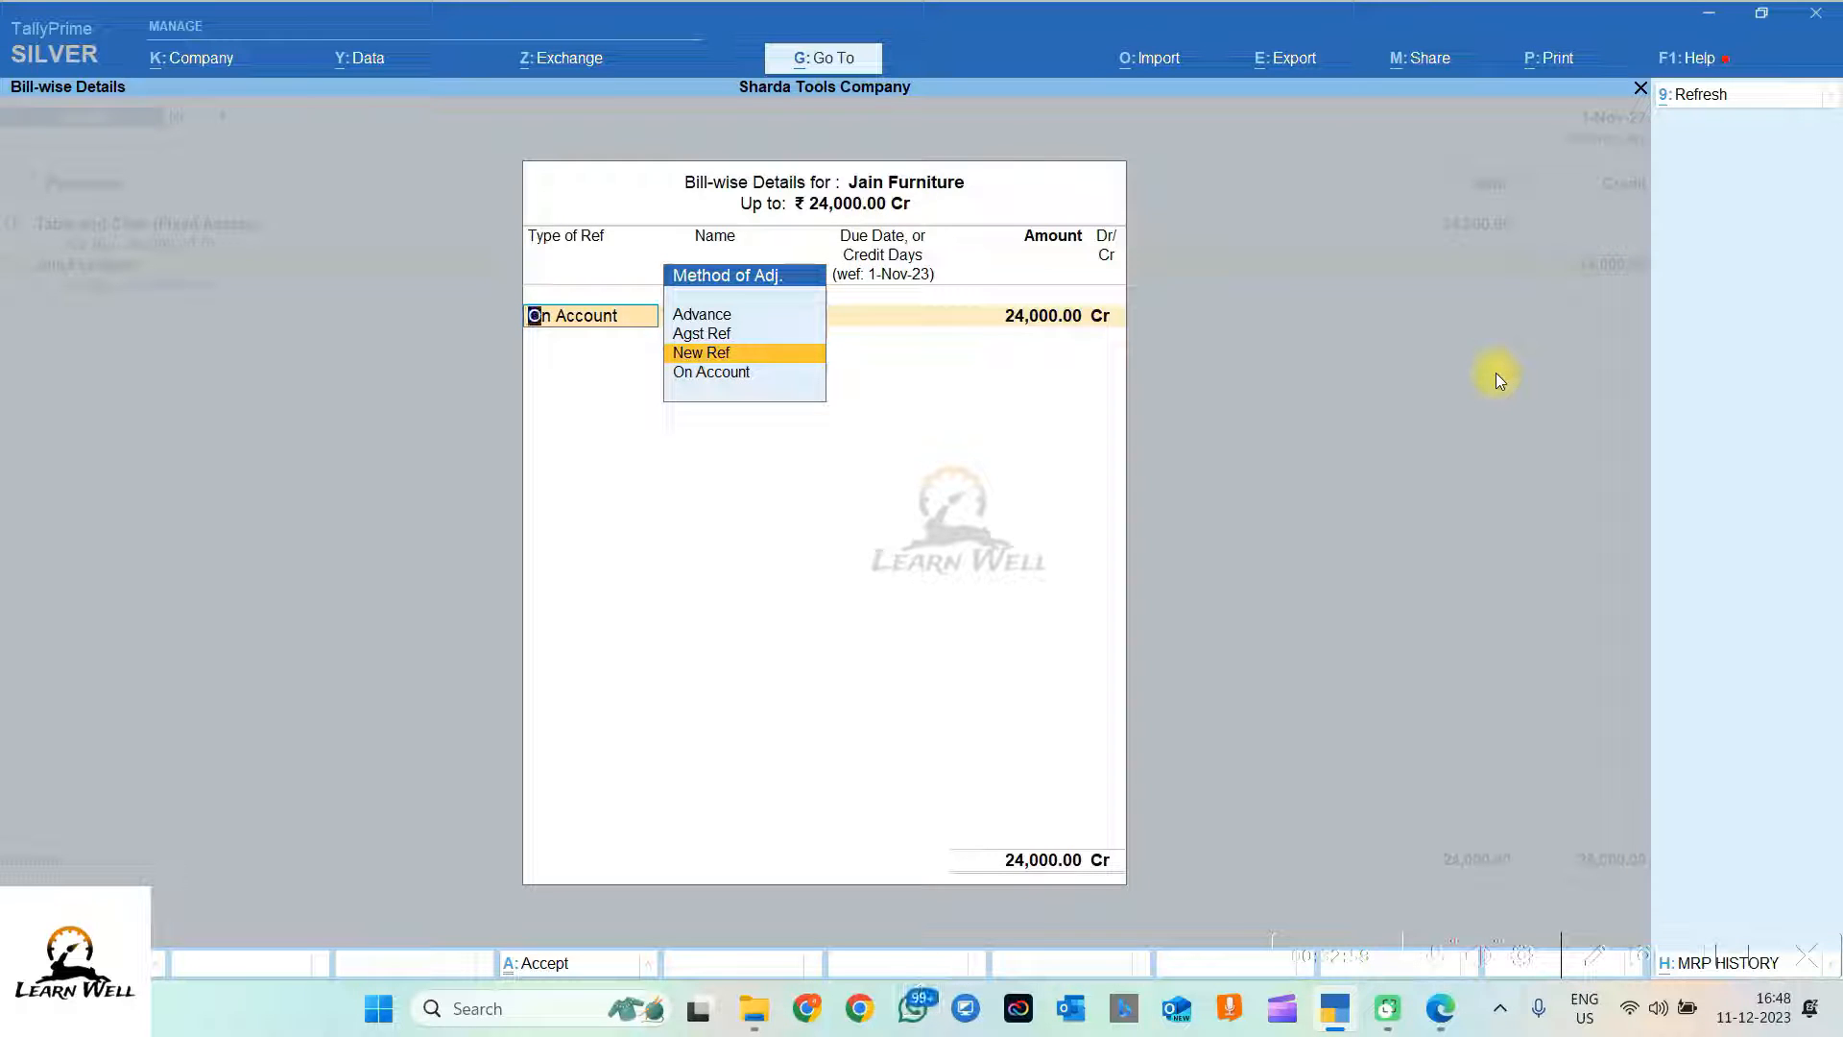
pyautogui.press('Return')
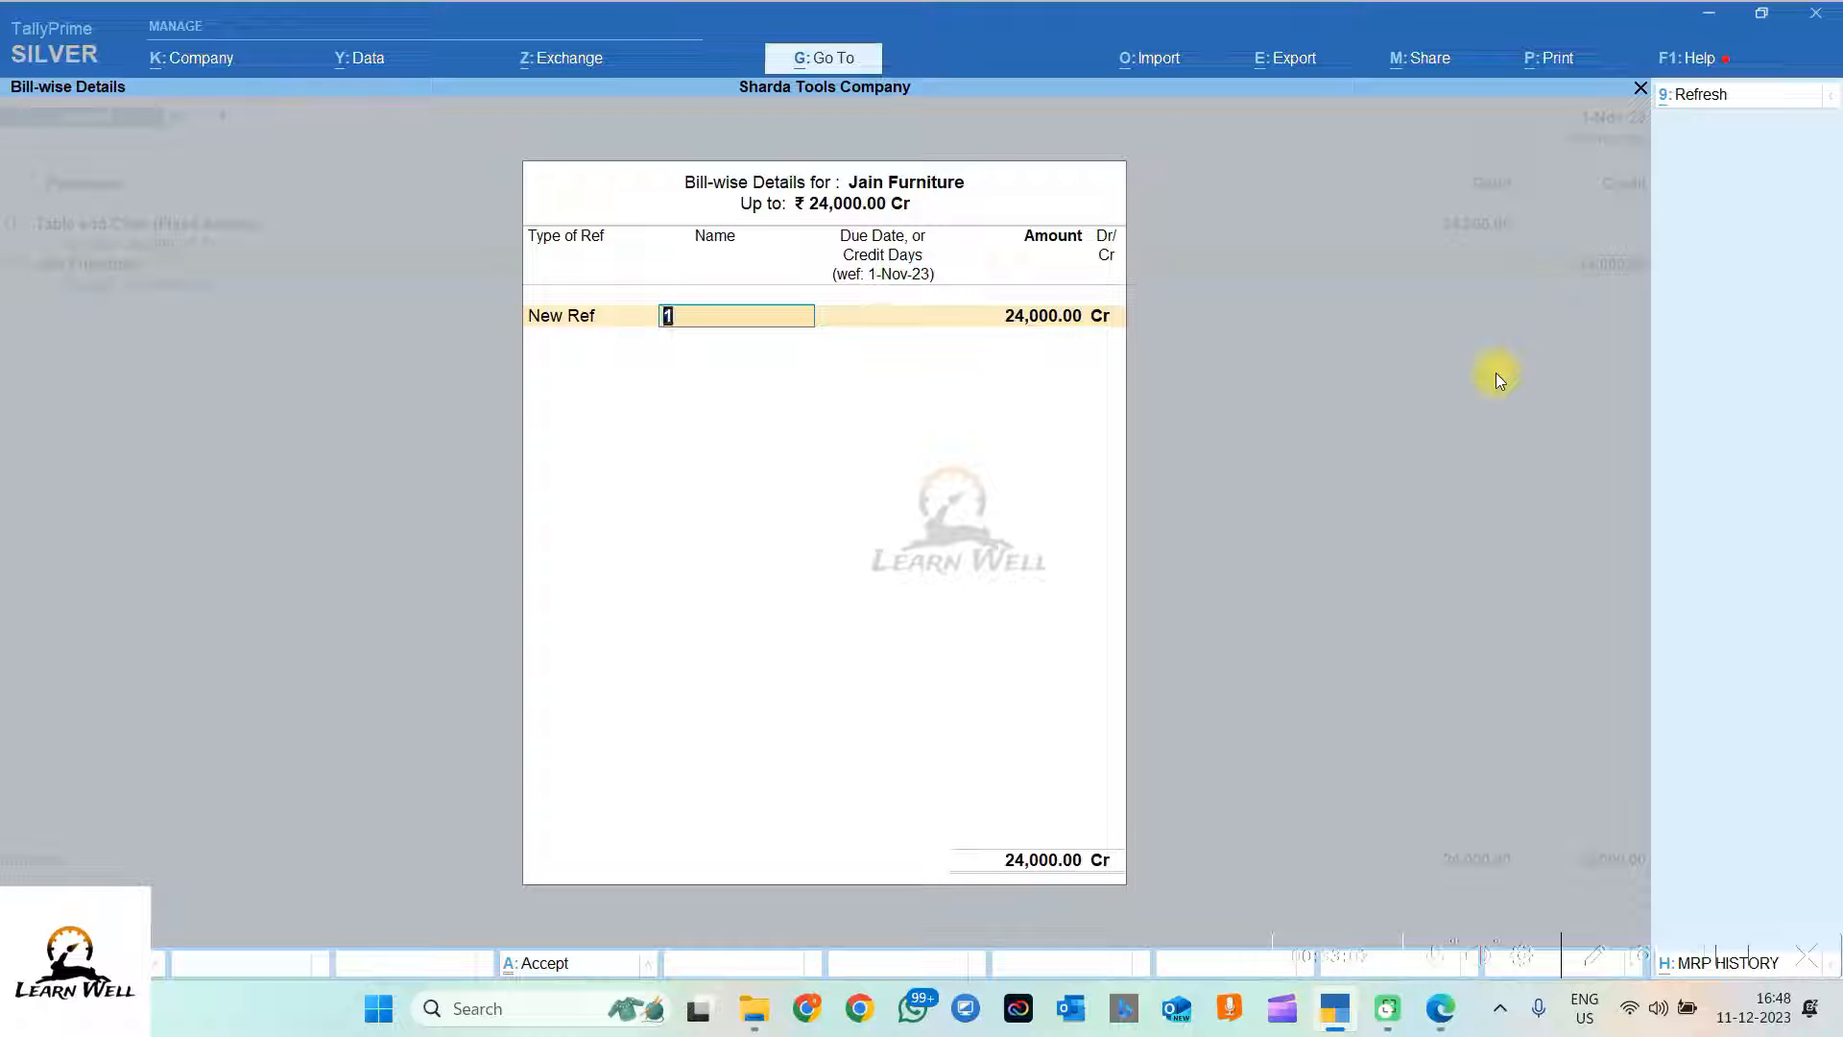
pyautogui.press('Return')
pyautogui.press('Return')
pyautogui.press('Return')
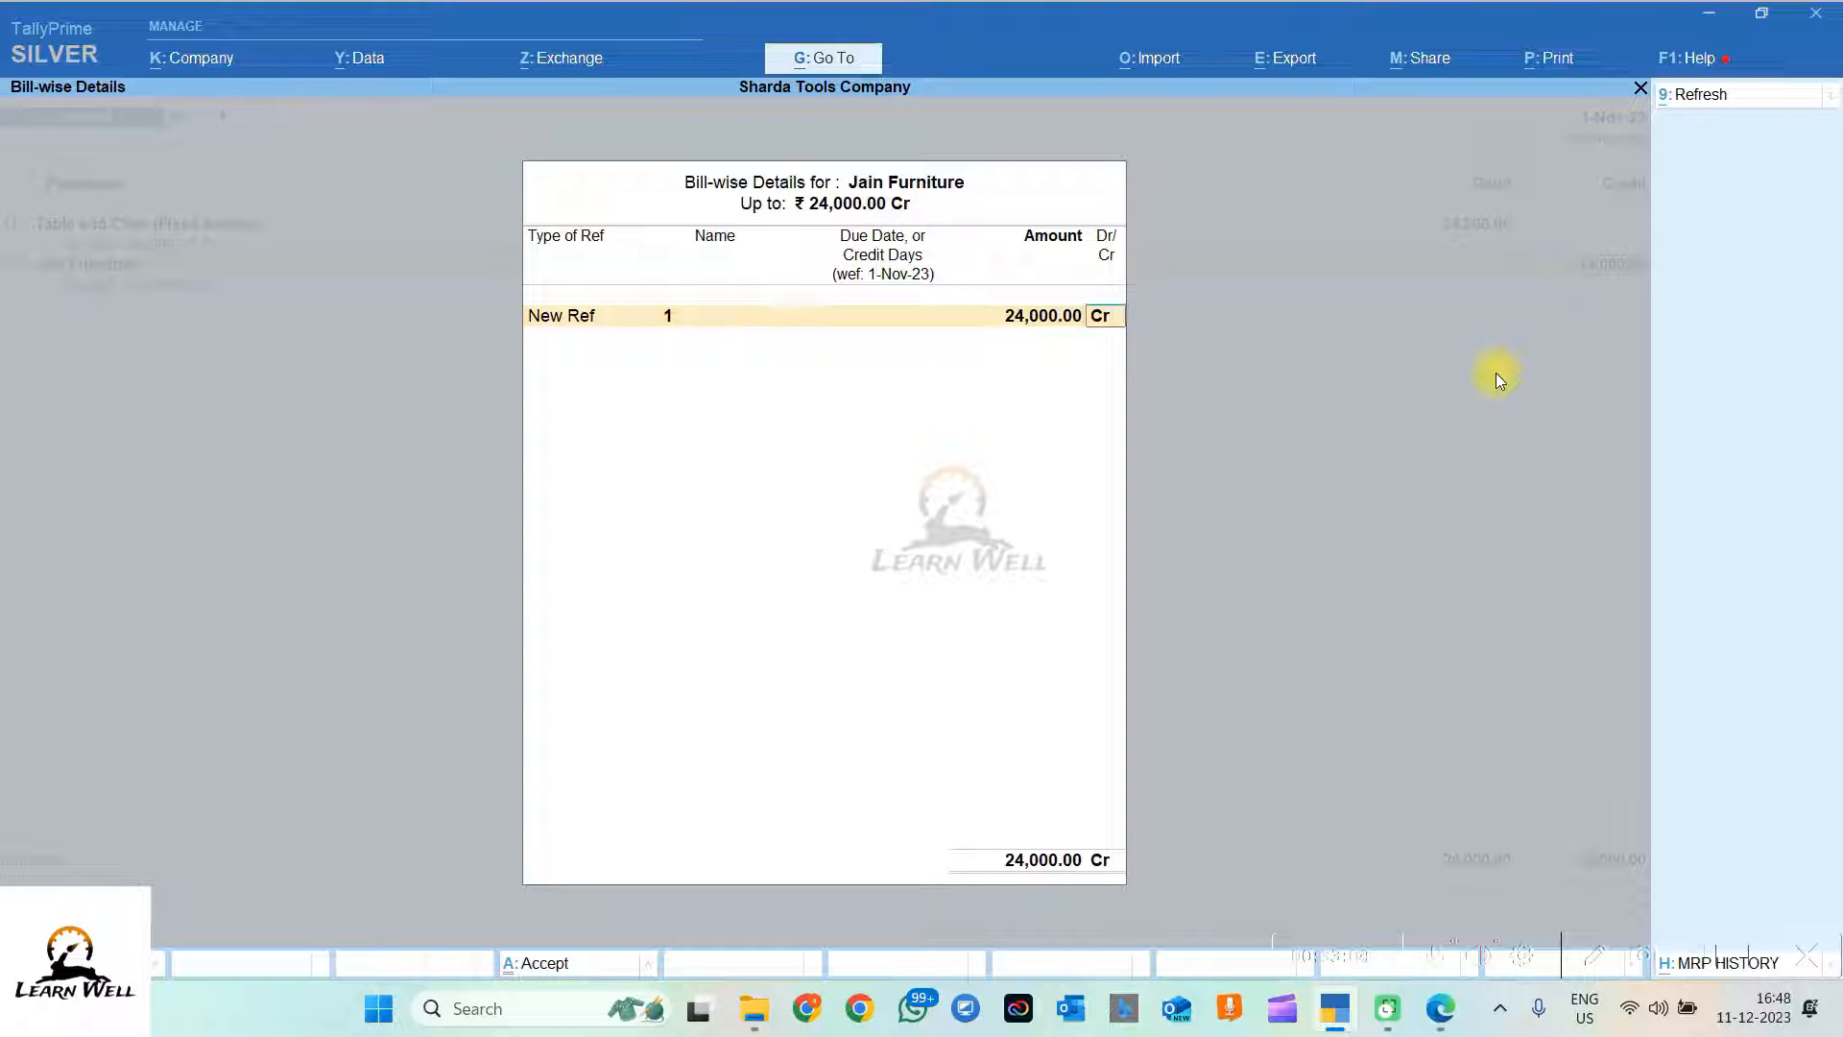
pyautogui.press('Return')
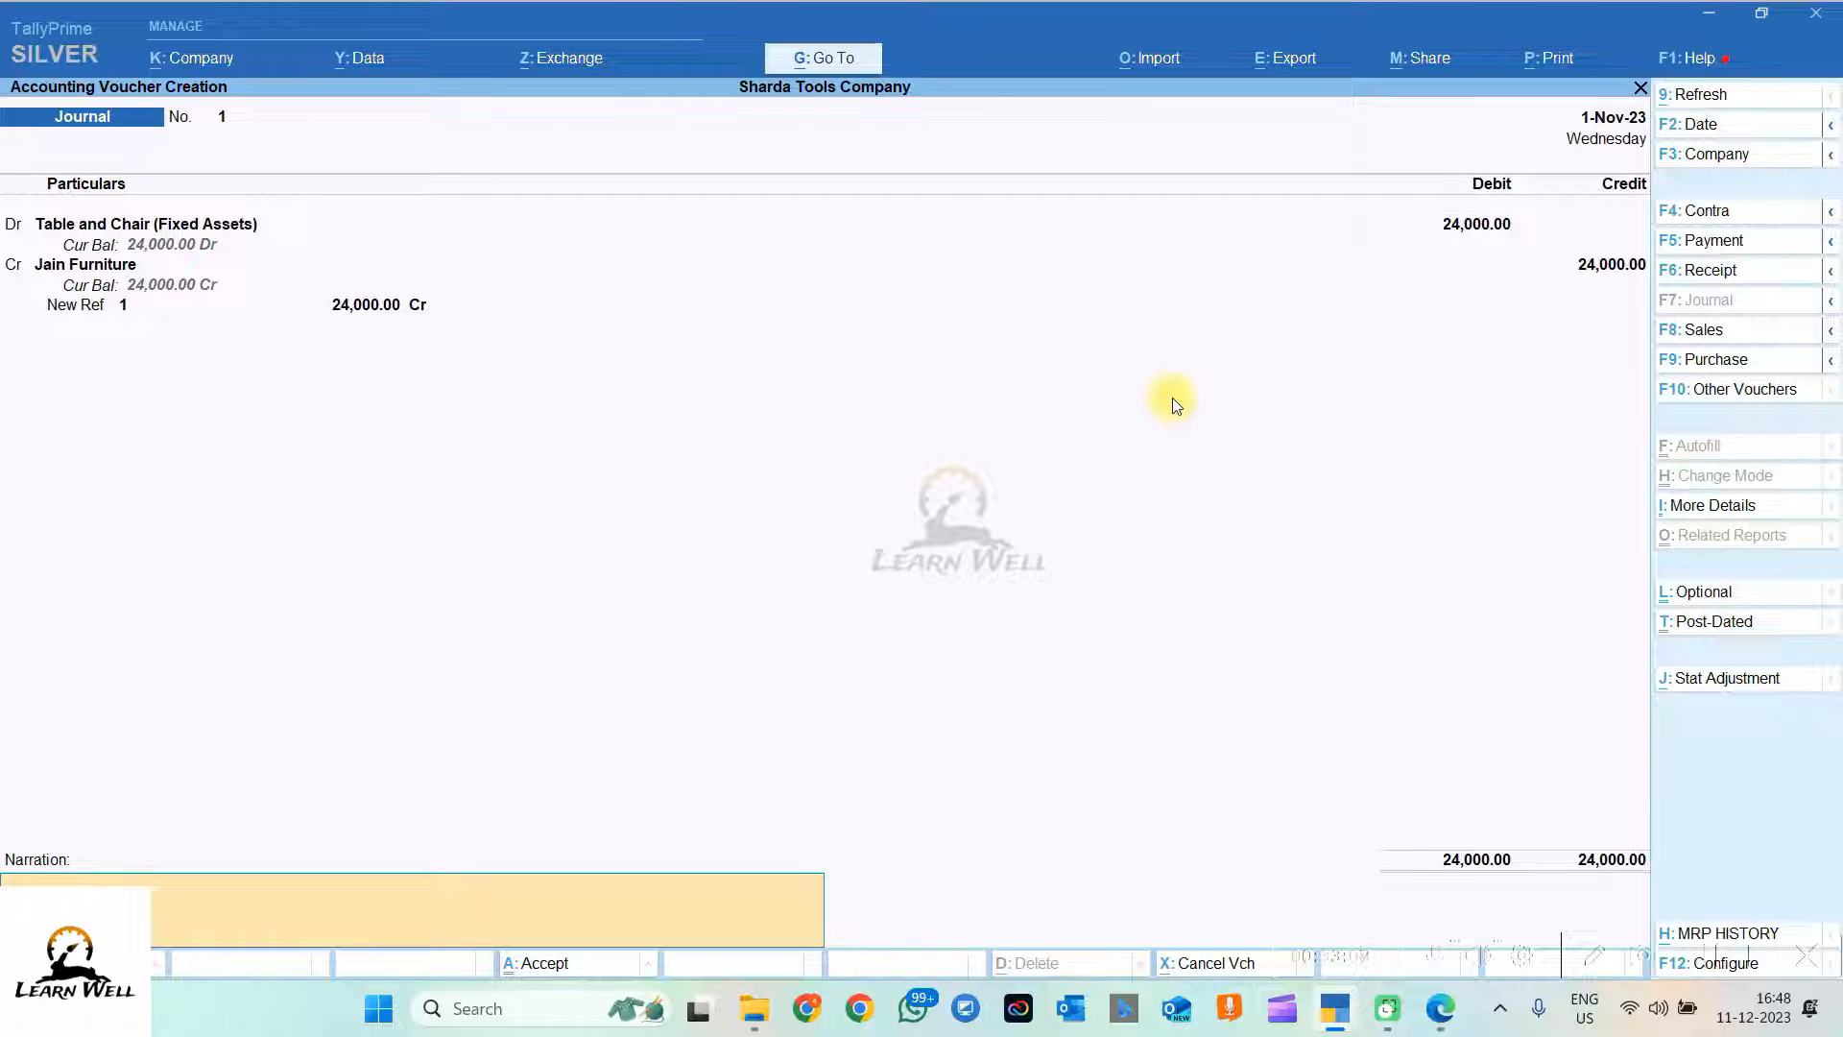
# Step: Enter the narration 'BEING PURCHASE OF TABE AND CHAIRS FOR OFFICE VIDE BILL NO. 1 FROM JAIN FURNITURE'
pyautogui.write('BEING PURCHASE OF TABE AND CHAIR')
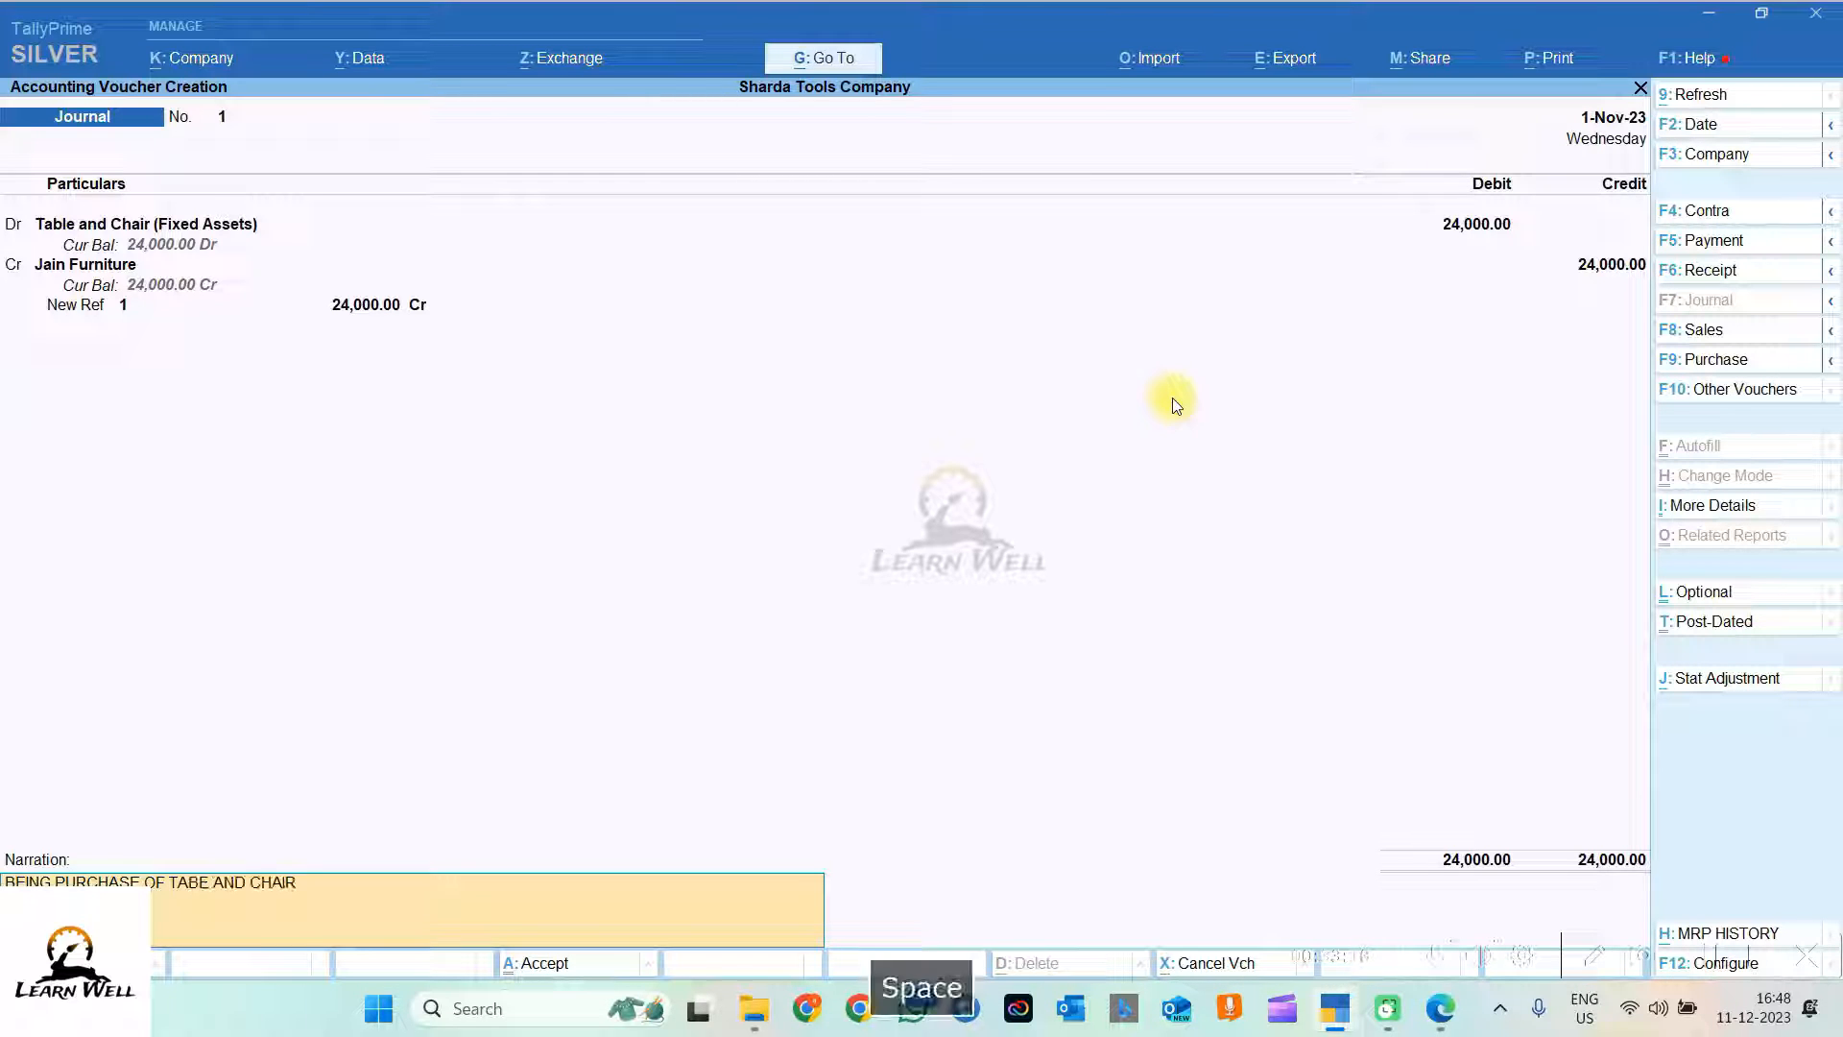
pyautogui.write('S FOR OFFICE VIDE BILL NO. 1 FROM JAI')
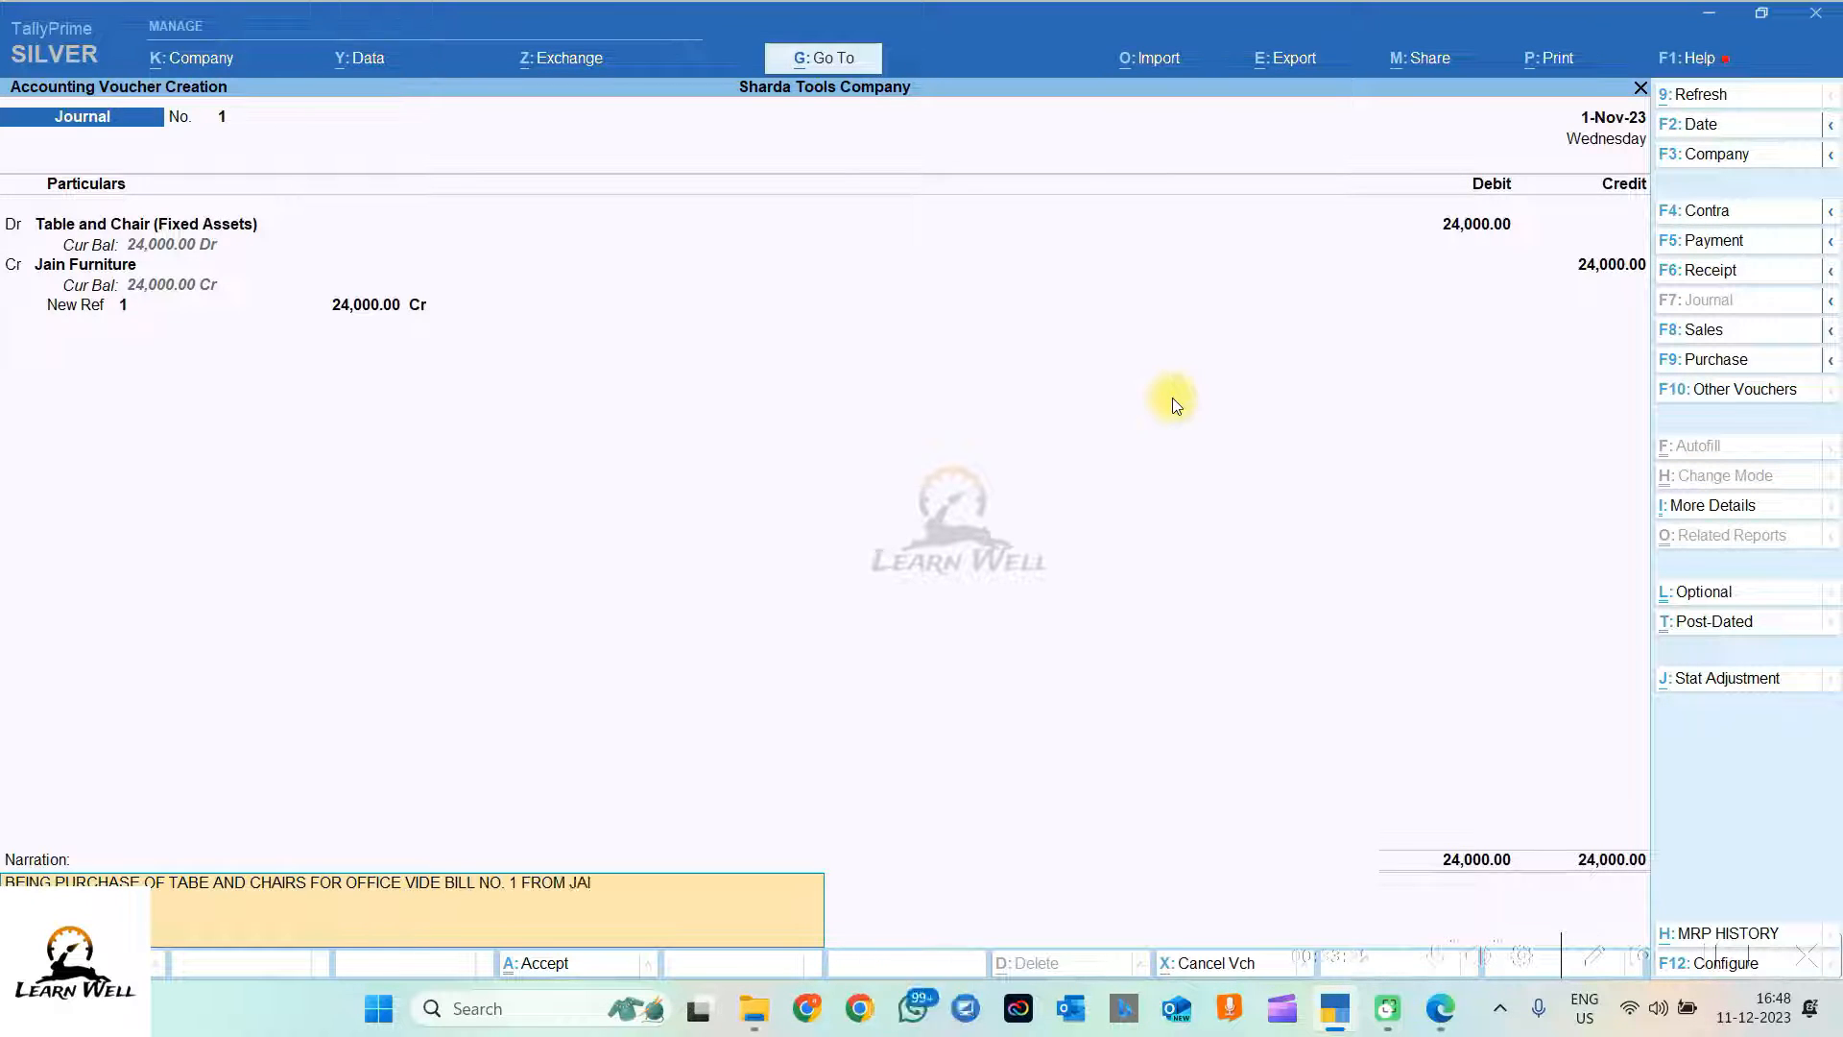
pyautogui.write('N FURNITURE')
pyautogui.write('DT')
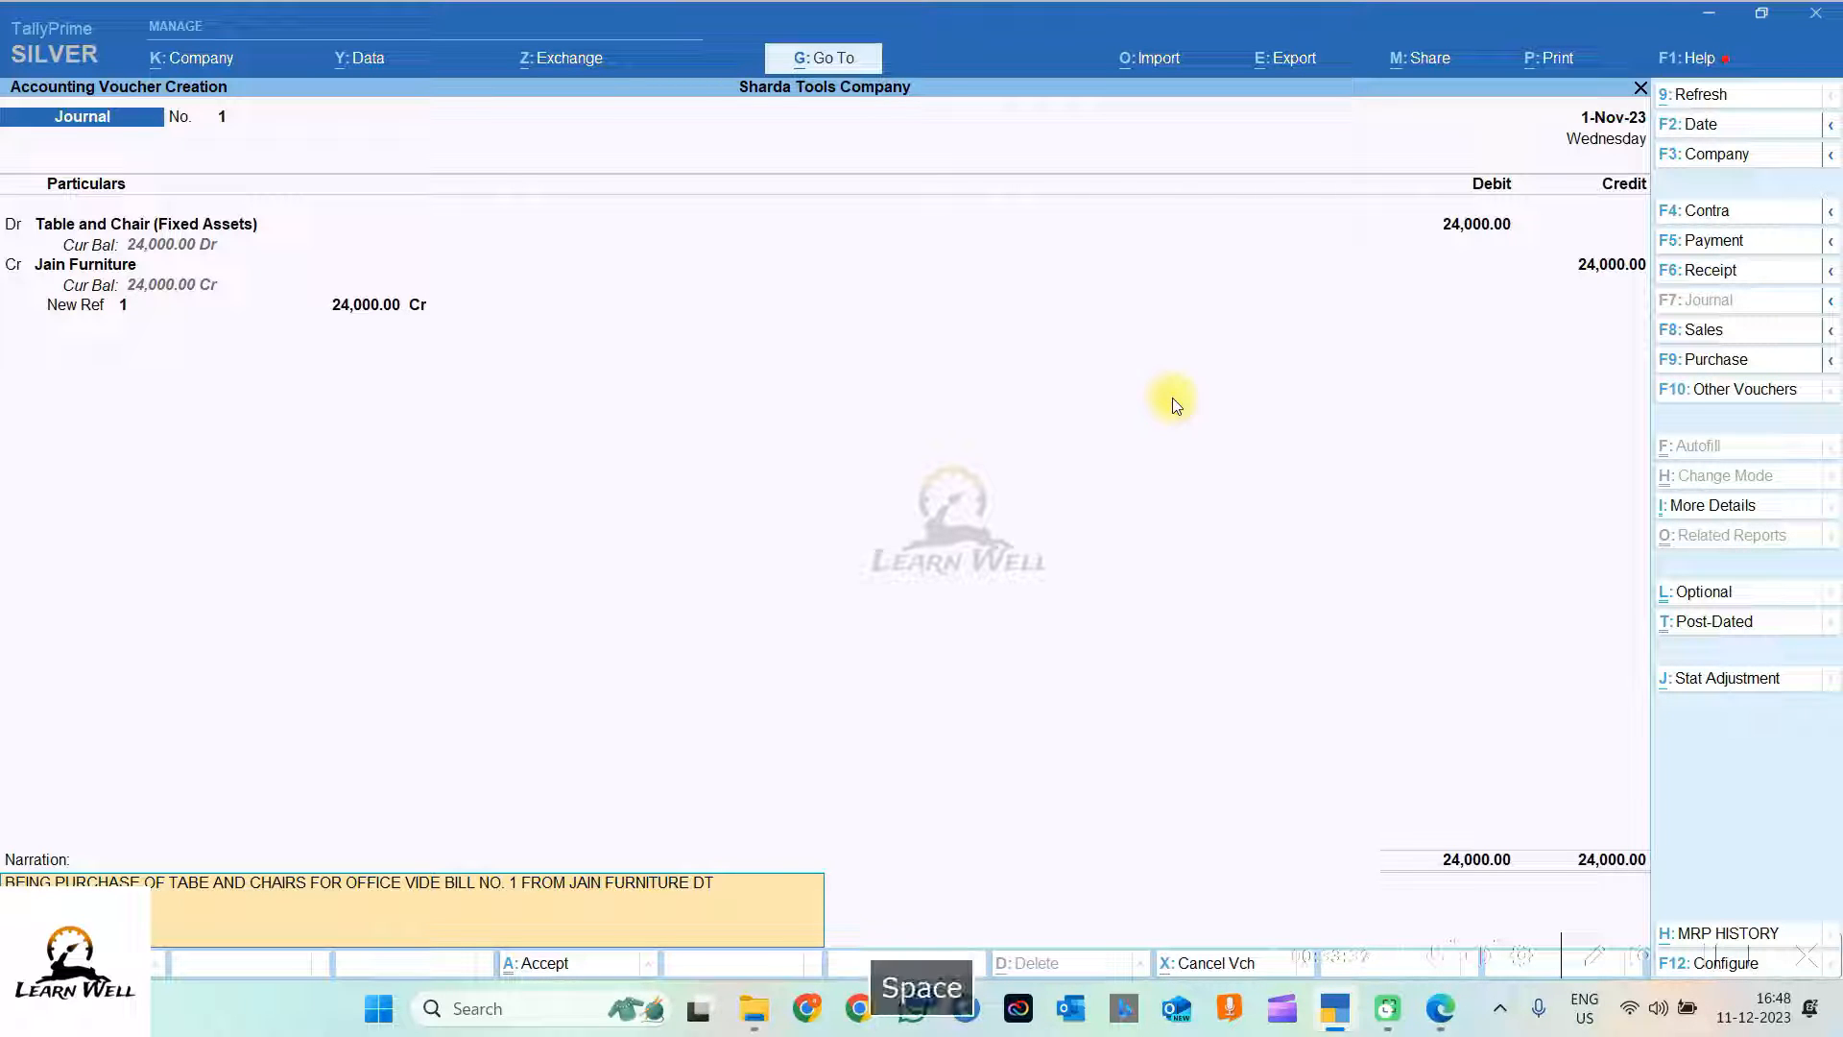
pyautogui.moveTo(1440, 1008)
pyautogui.moveTo(1417, 856)
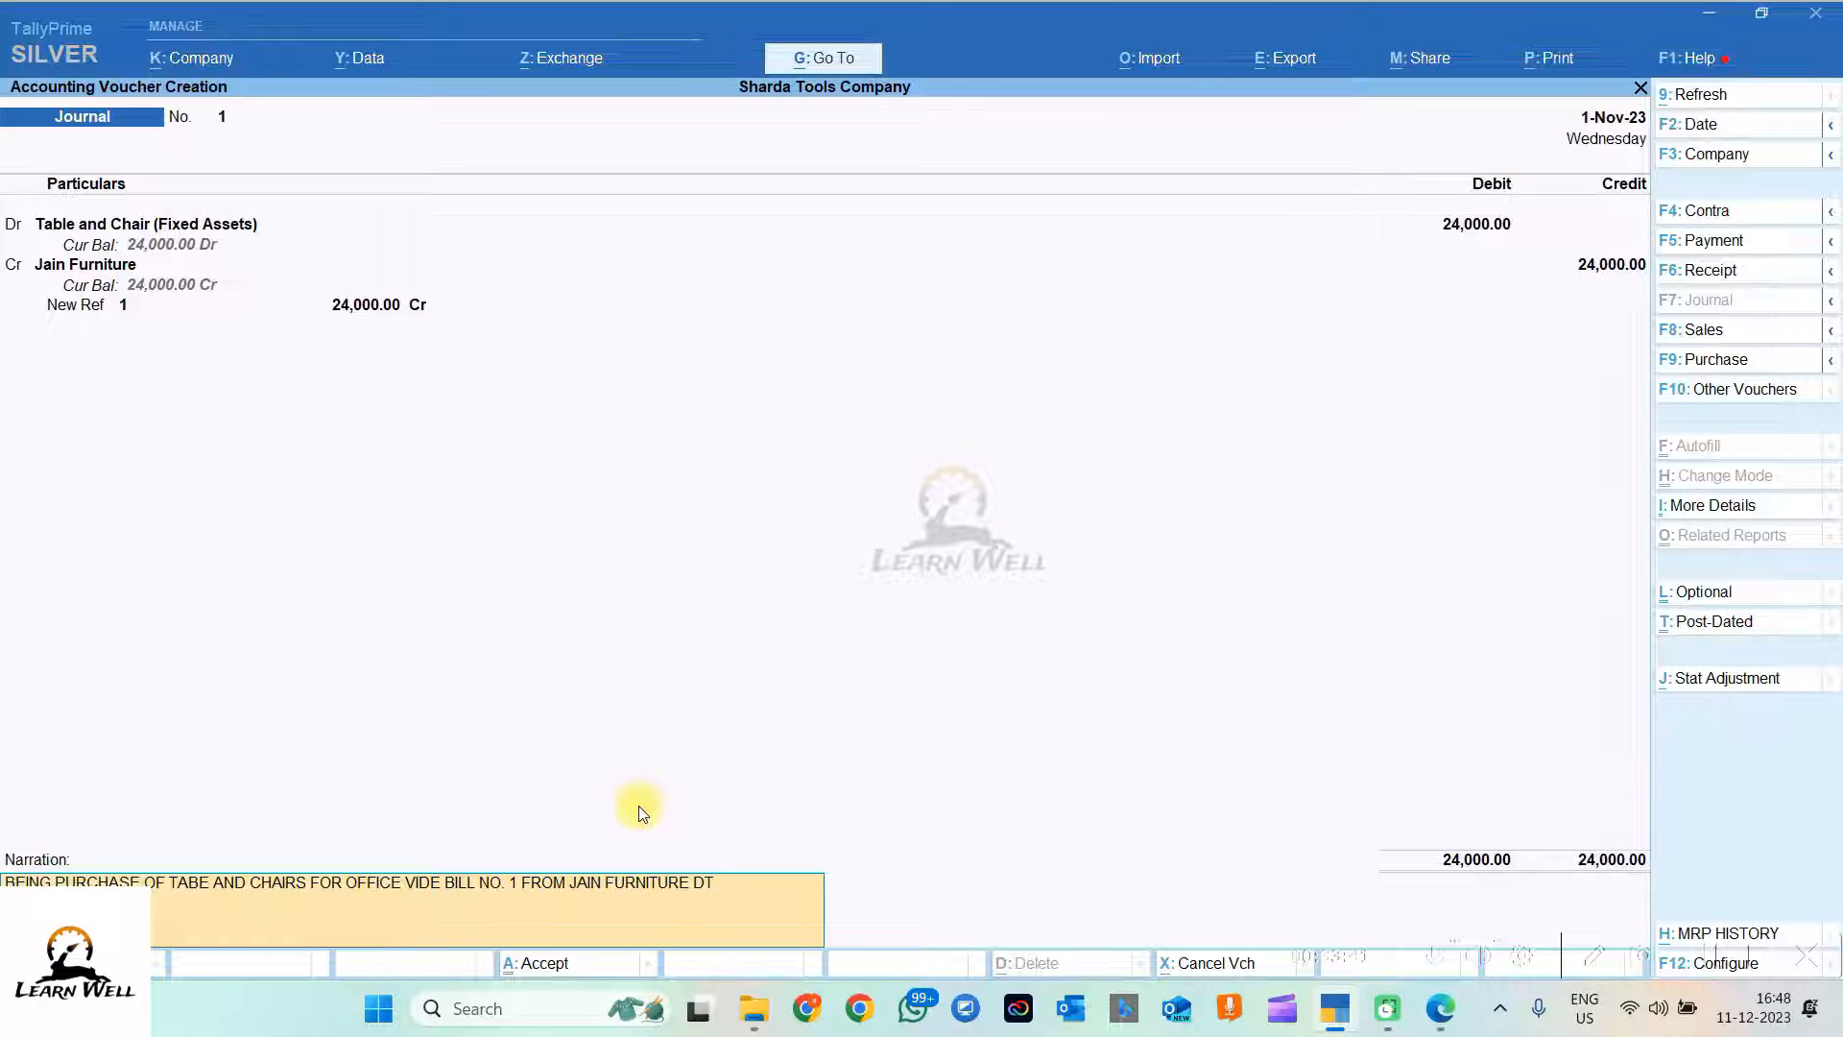
# Step: Date the journal 4-Nov-23 and save it as Journal voucher No. 1
pyautogui.write('04-11-2023')
pyautogui.click(1705, 124)
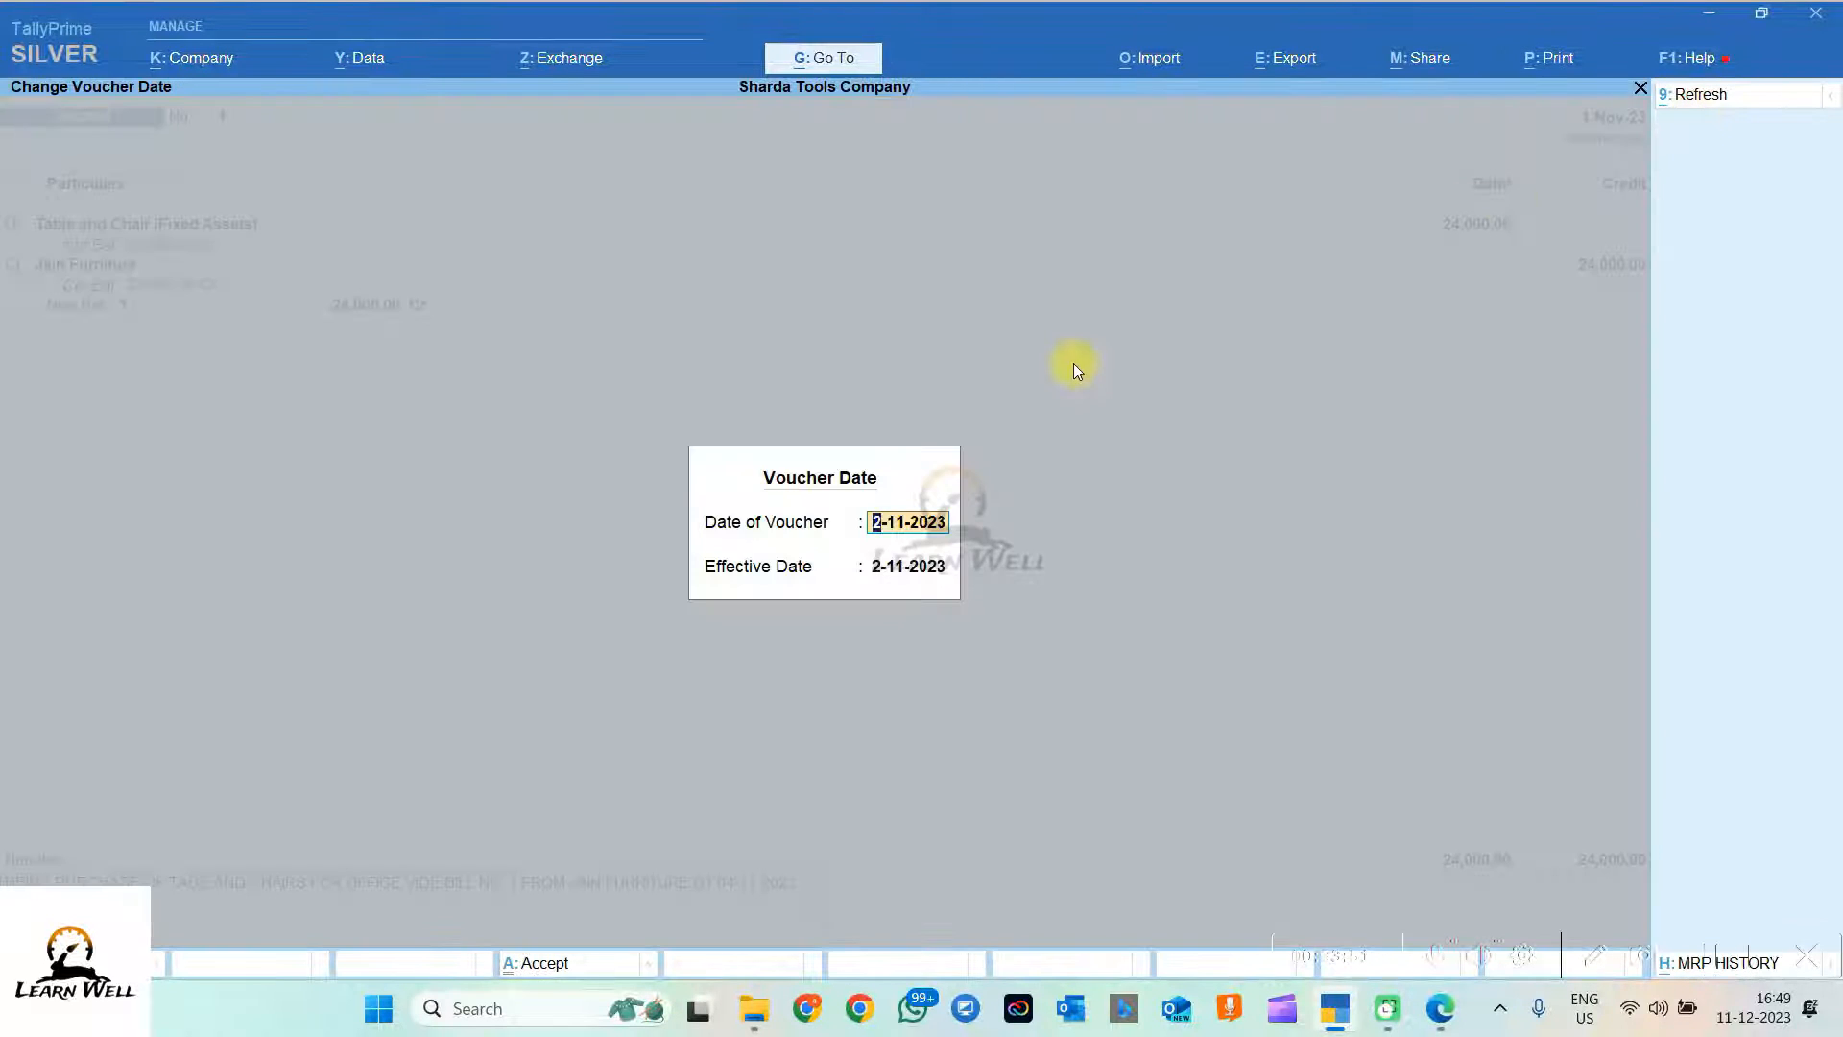
pyautogui.write('4.11')
pyautogui.press('Return')
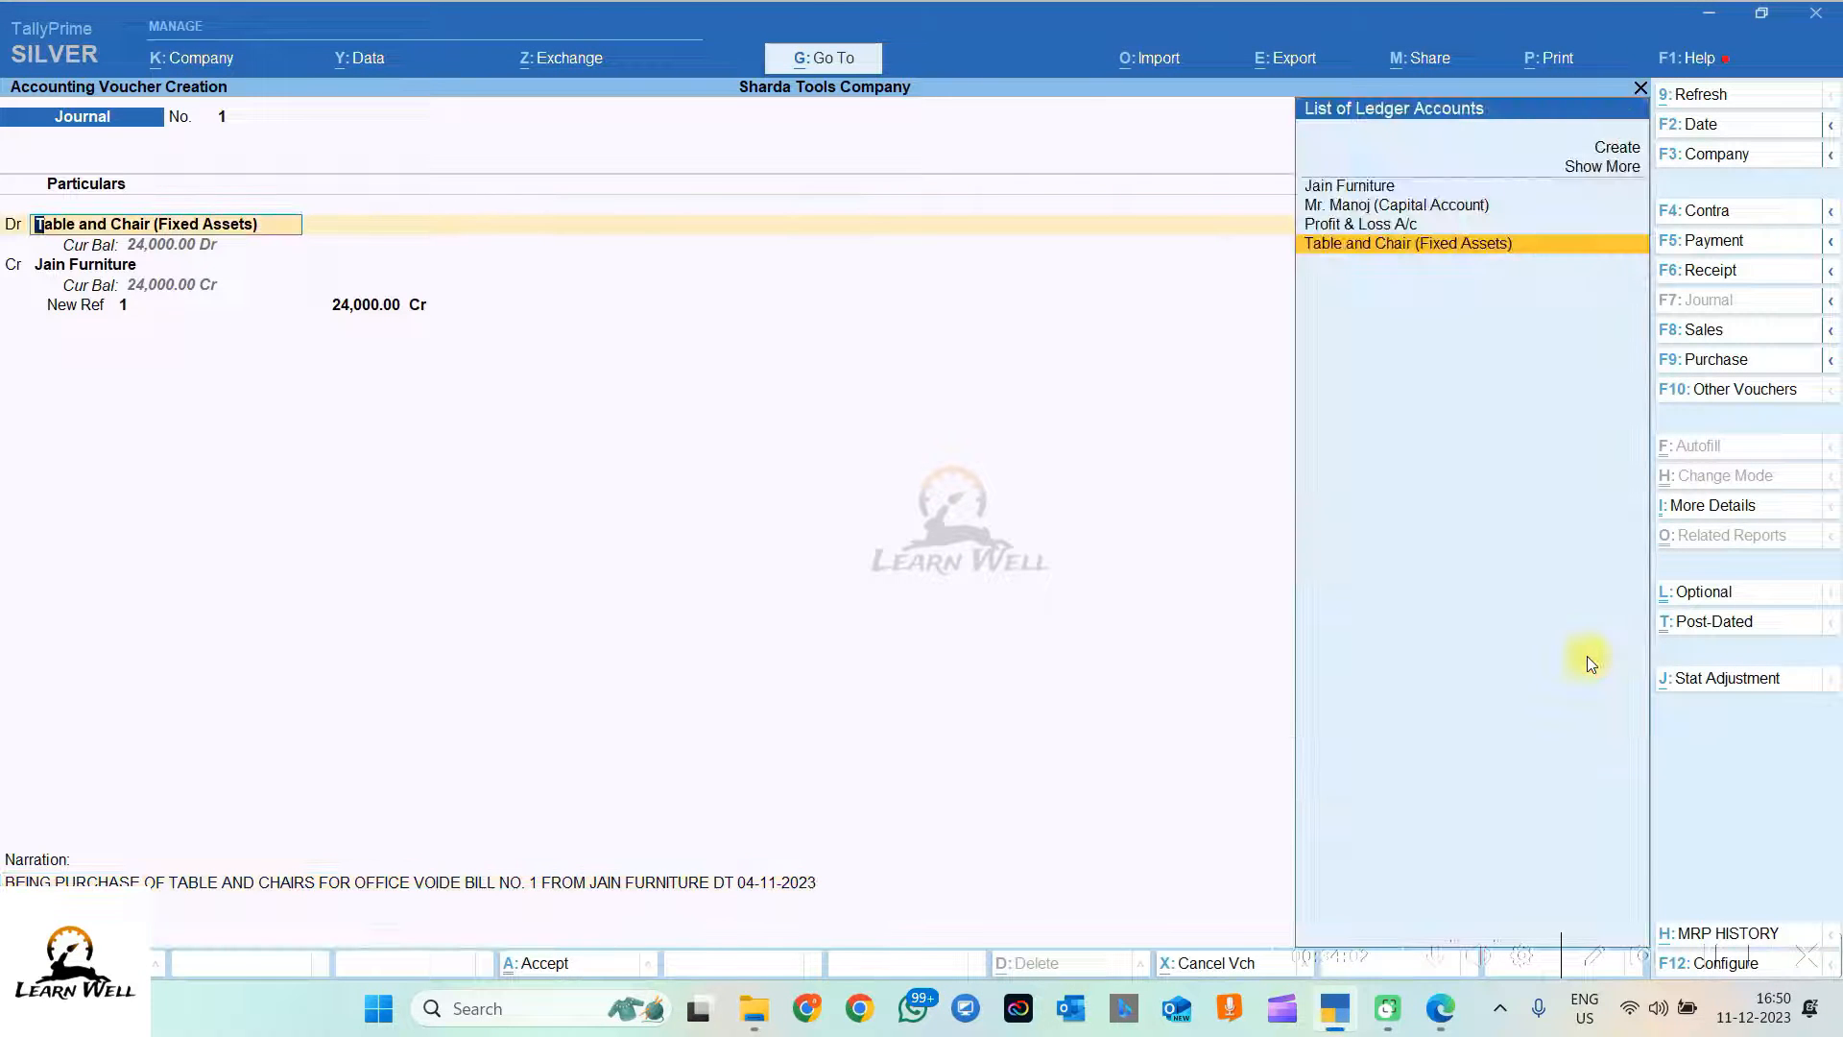
pyautogui.press('Return')
pyautogui.hotkey('ctrl', 'a')
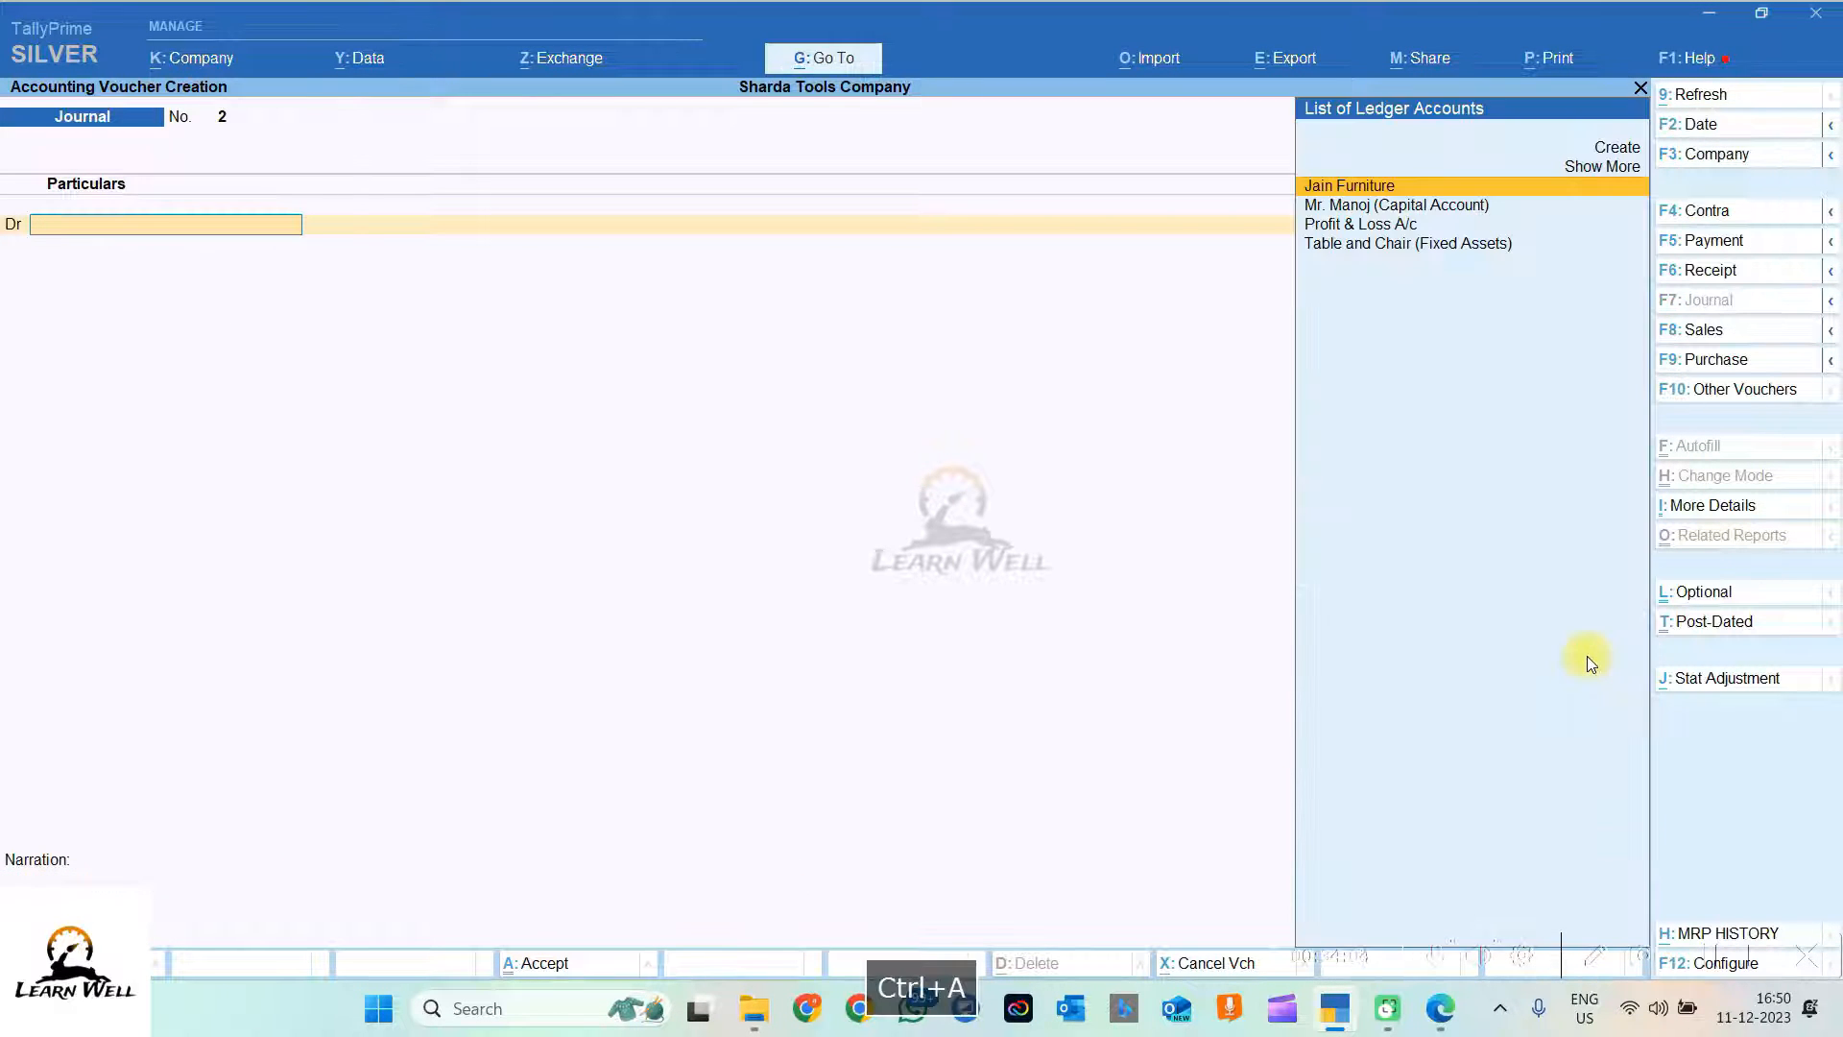
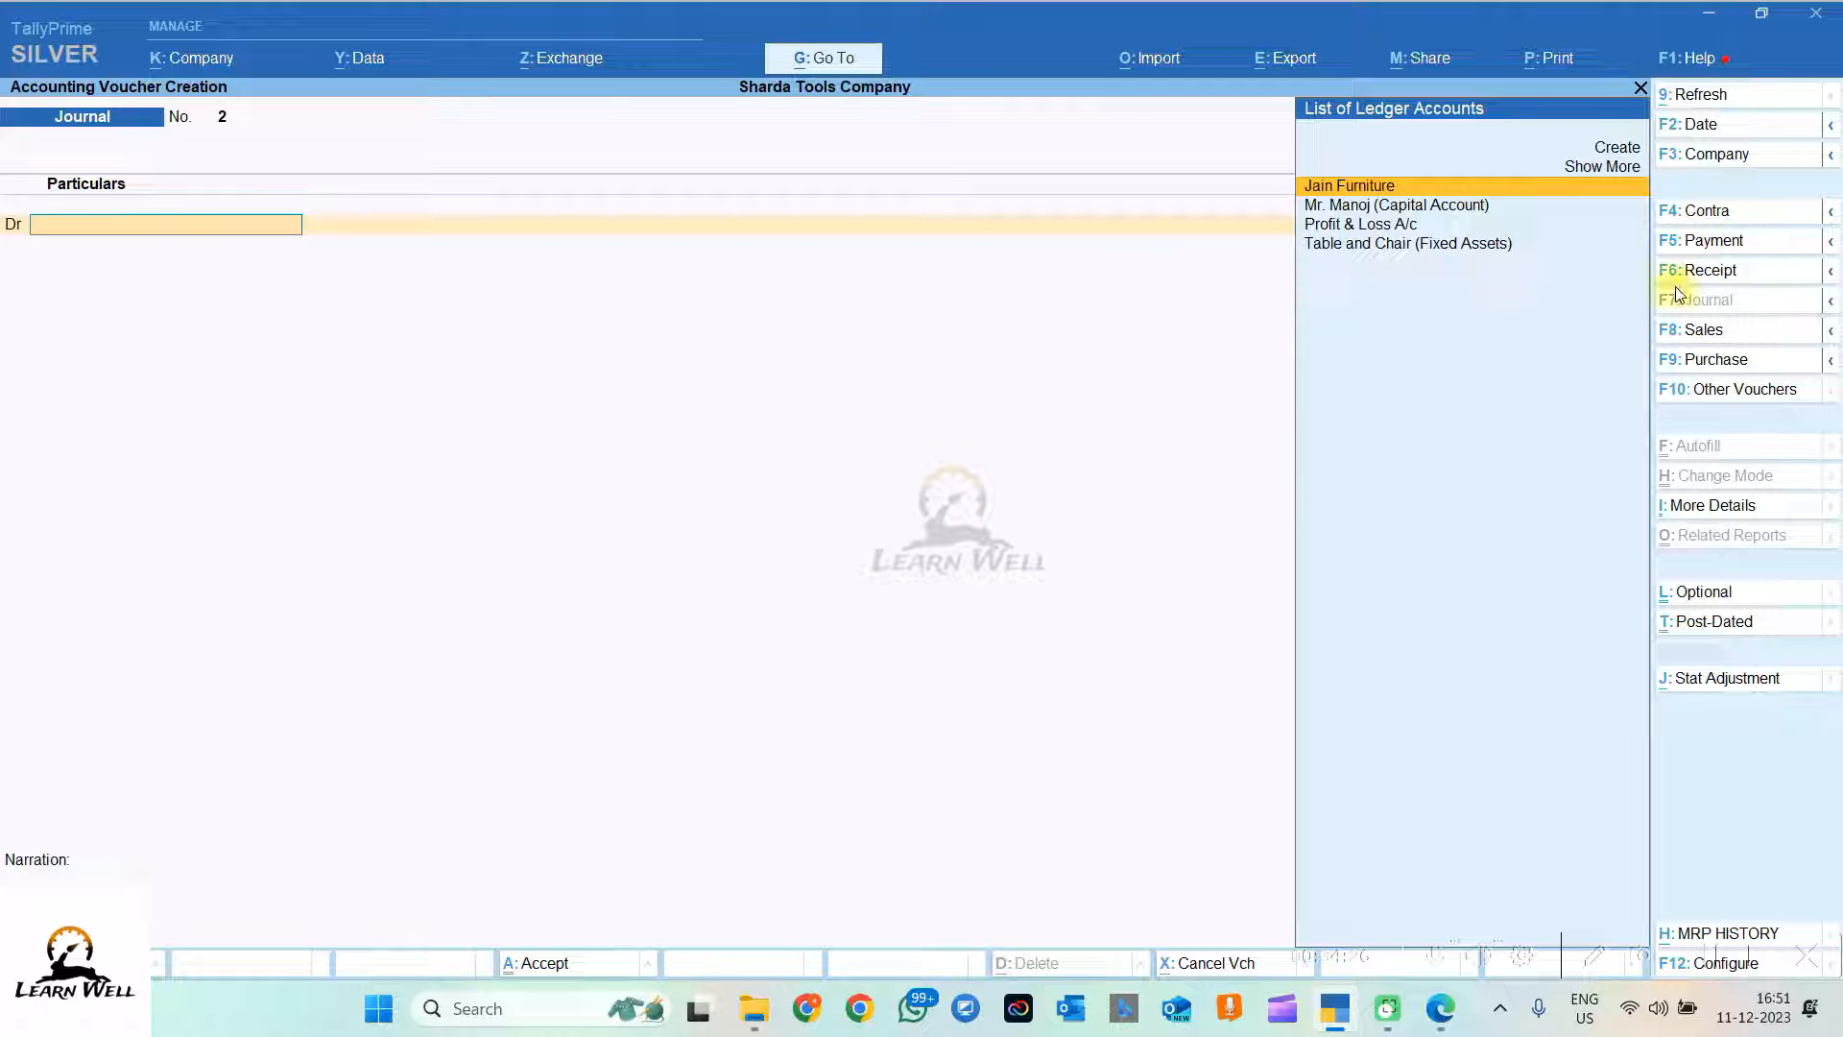
# Step: Debit Jain Furniture 24,000.00 on a payment voucher, settled Agst Ref against pending bill 1
pyautogui.click(1713, 245)
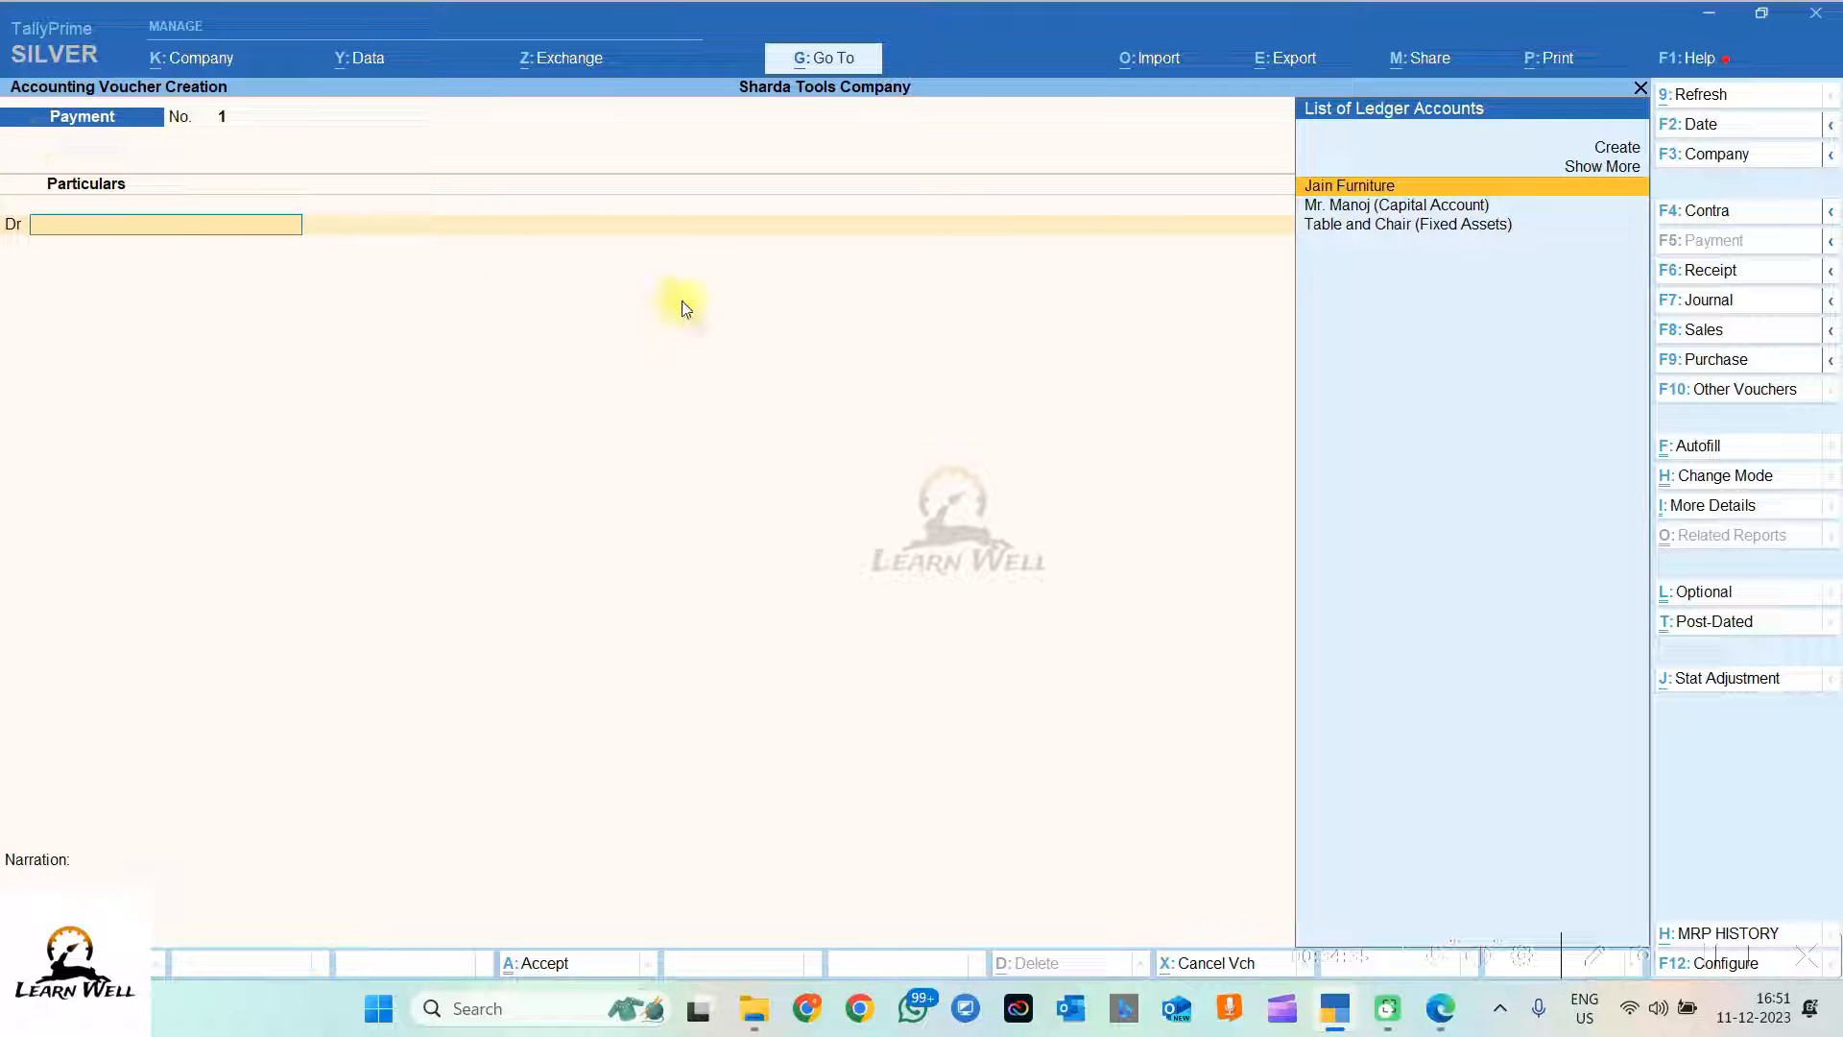
pyautogui.click(1338, 188)
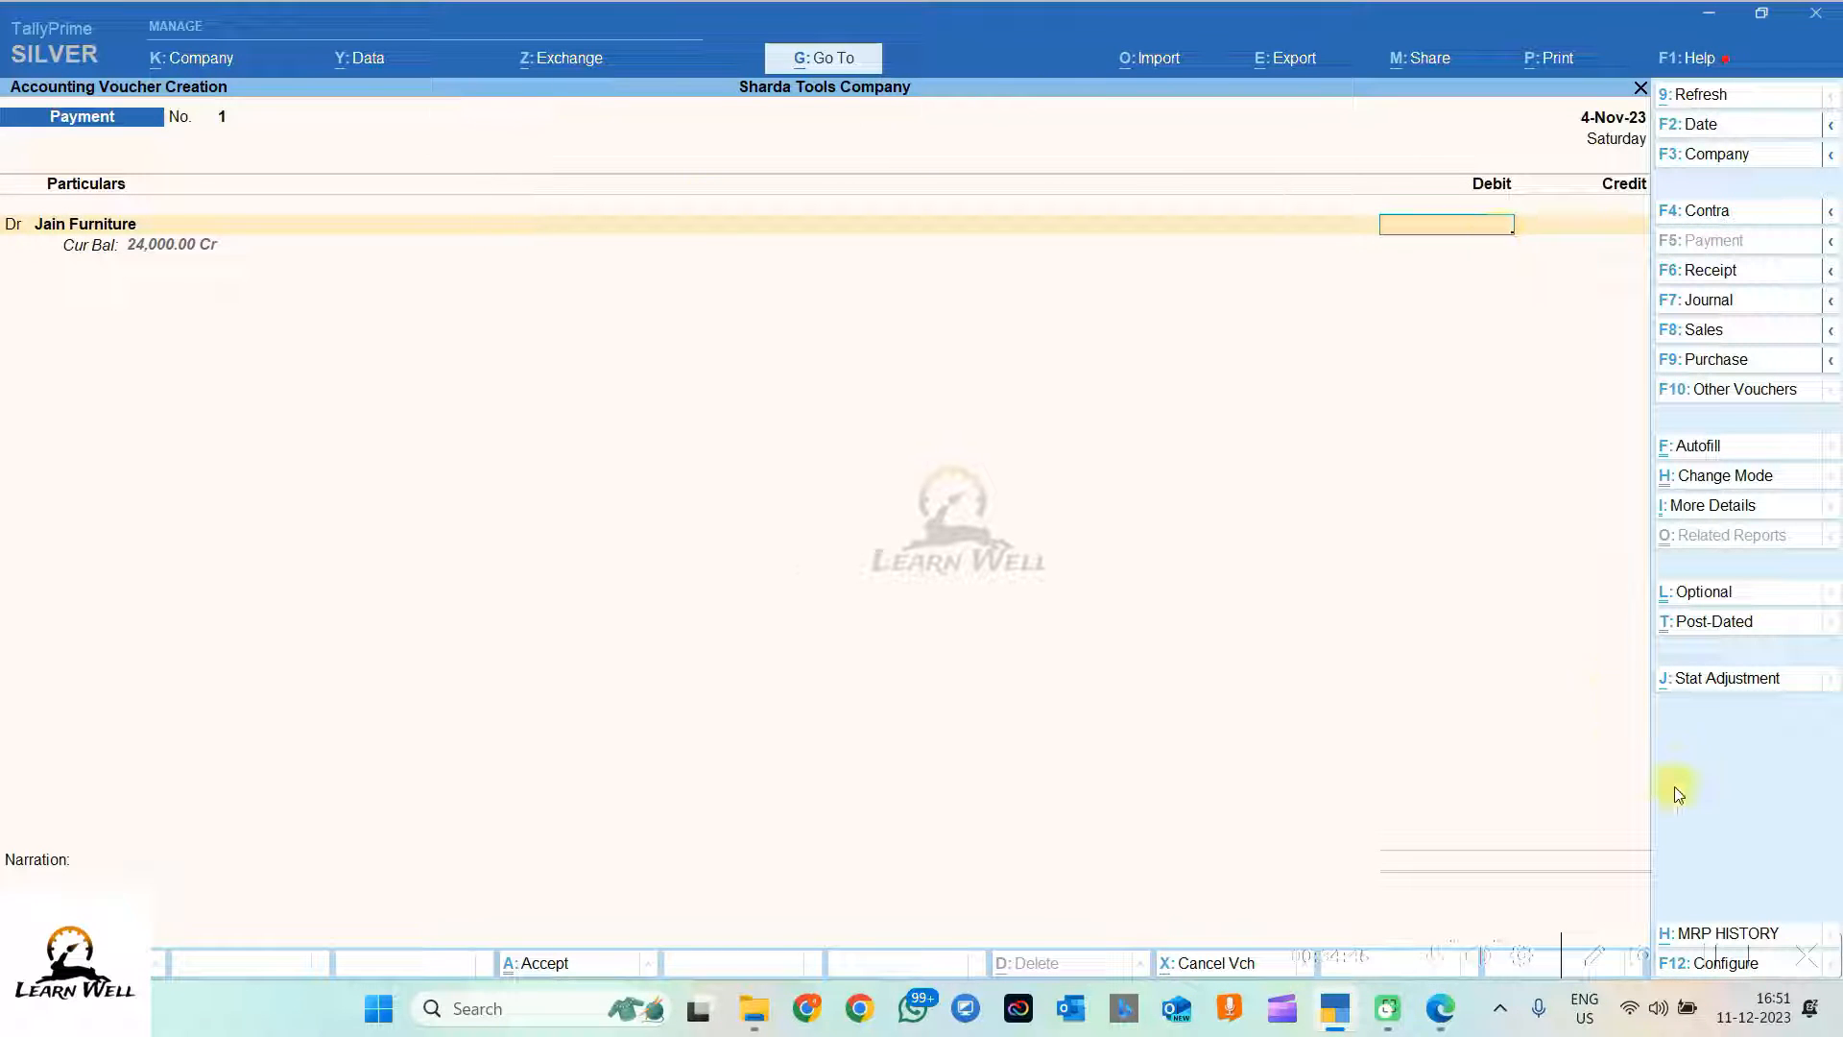
pyautogui.write('24,000')
pyautogui.press('Return')
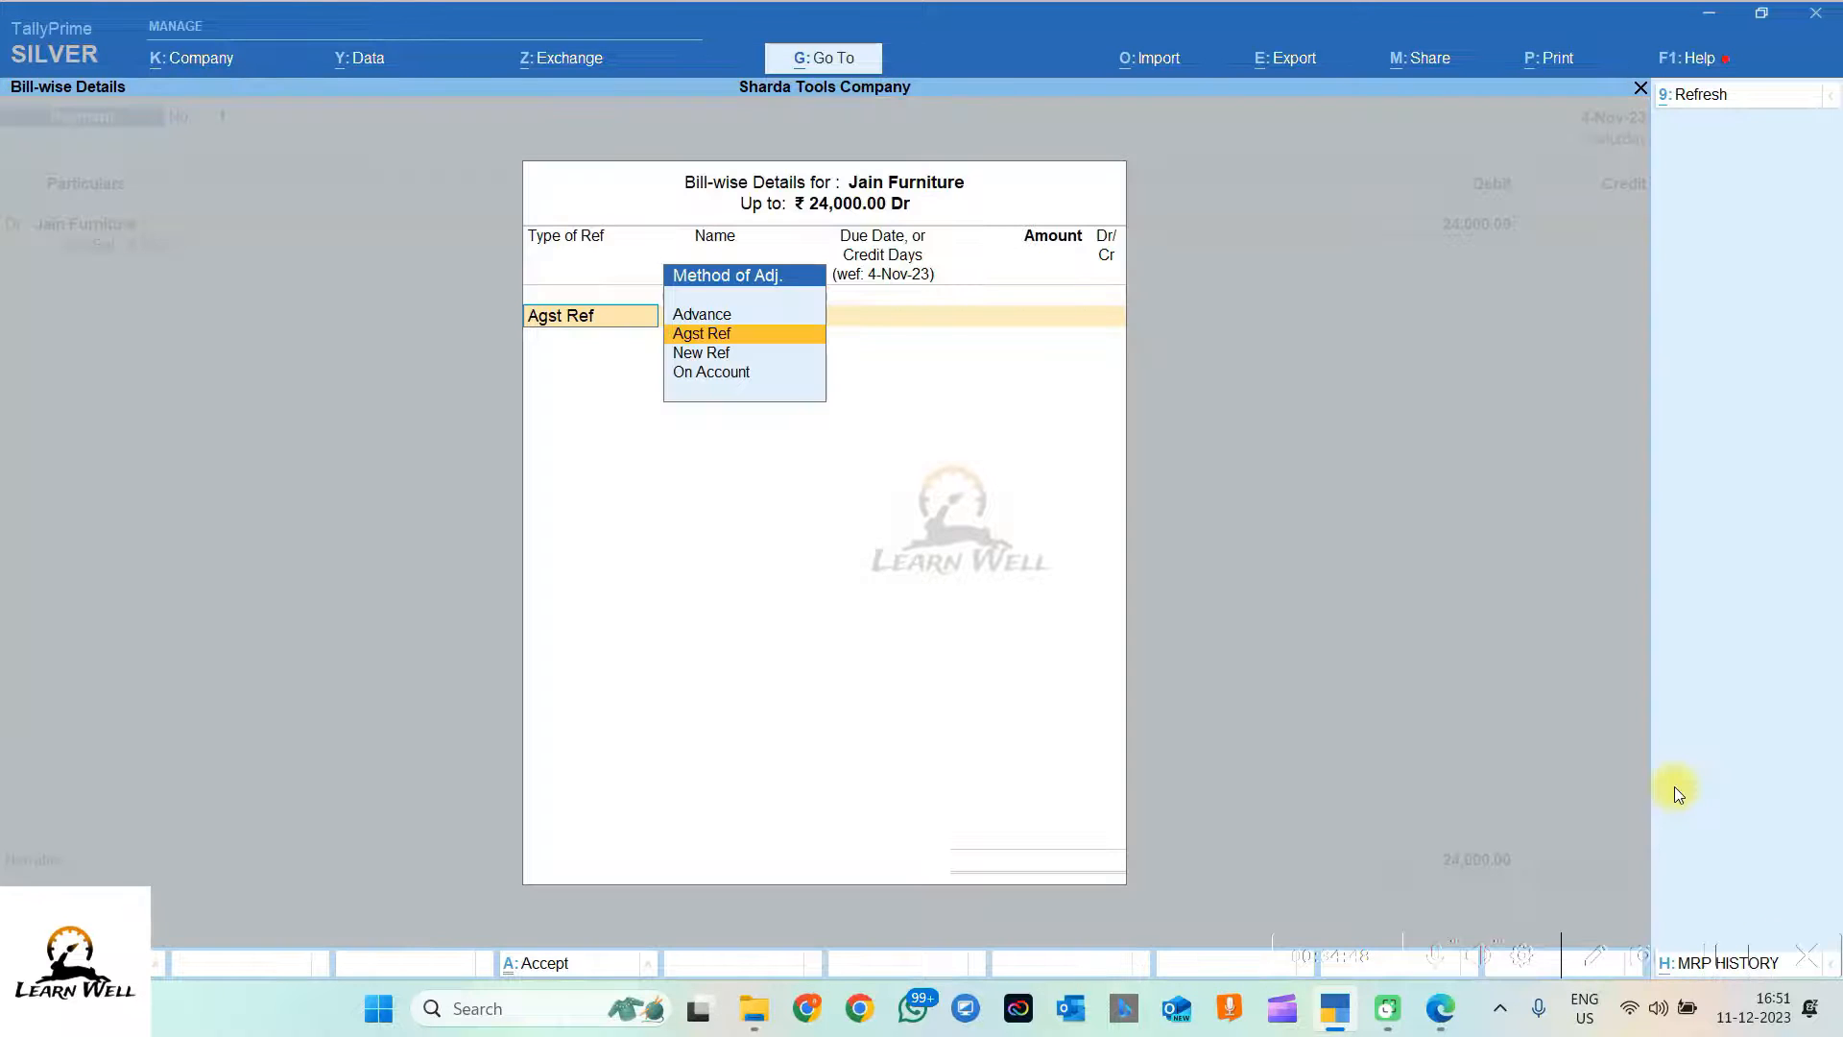
pyautogui.press('Return')
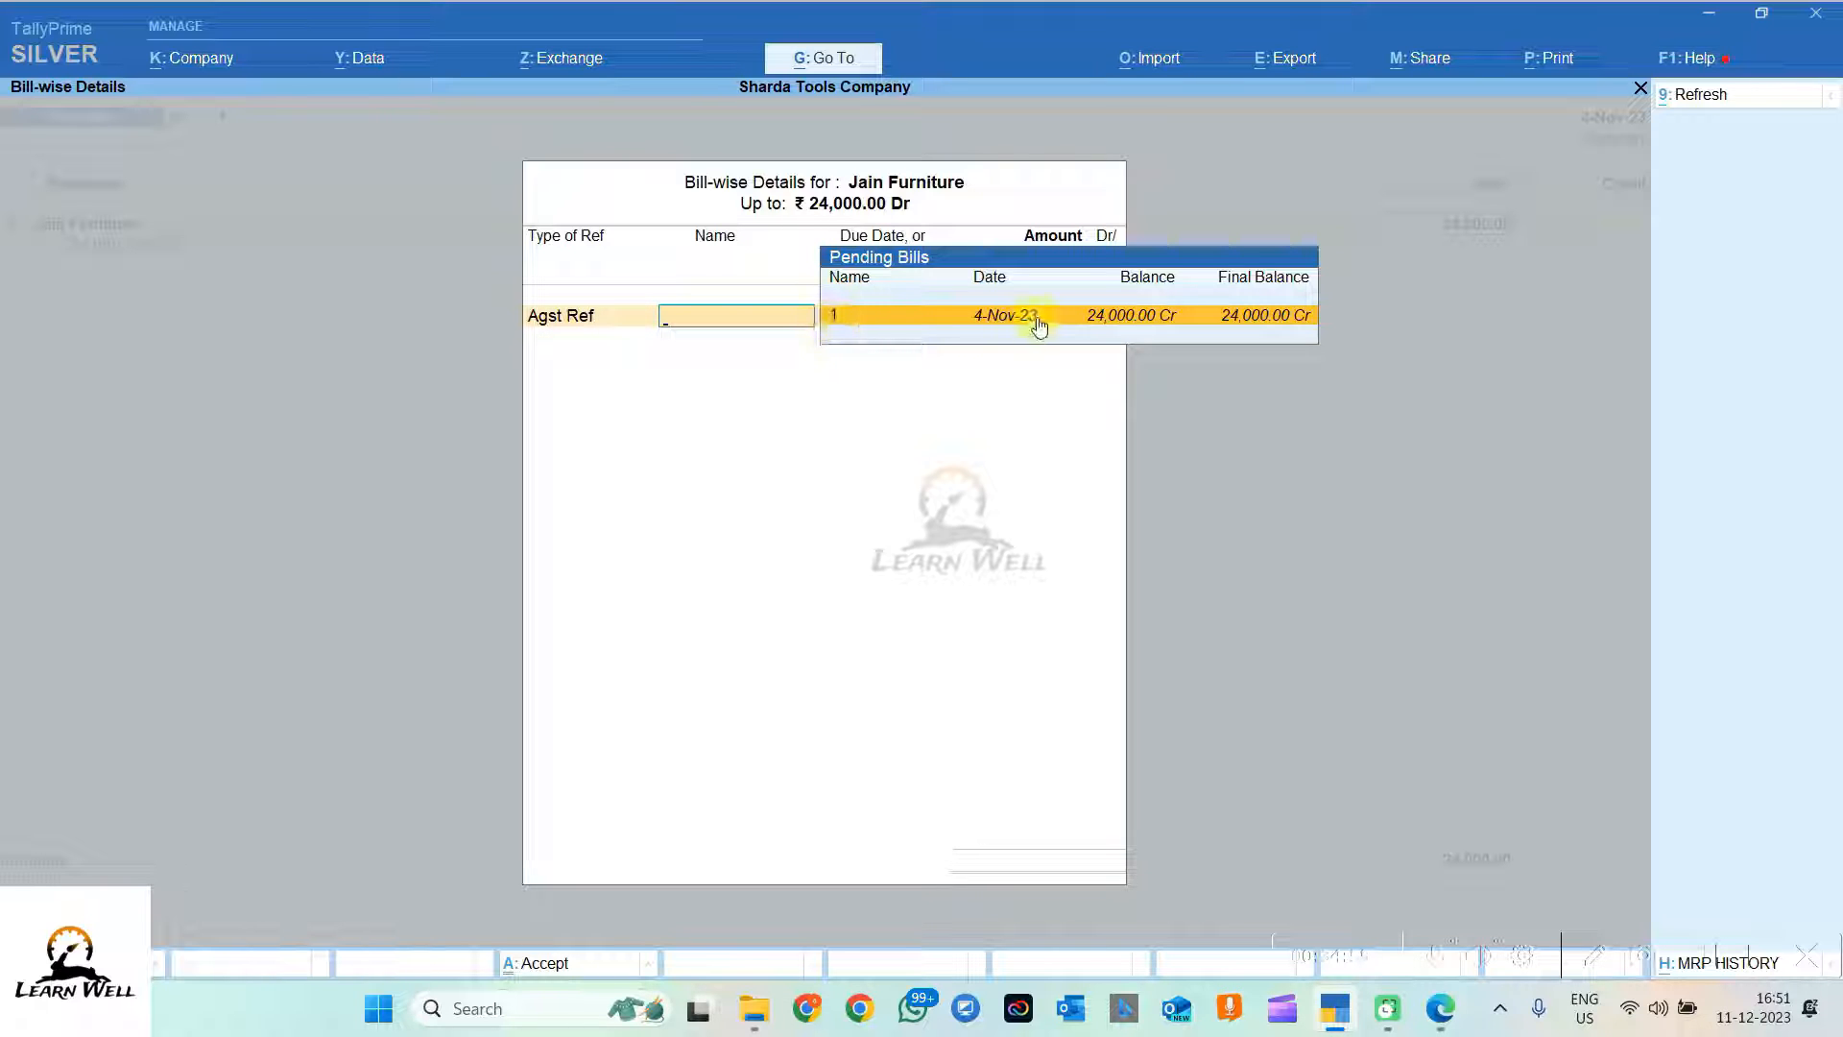
pyautogui.click(1104, 330)
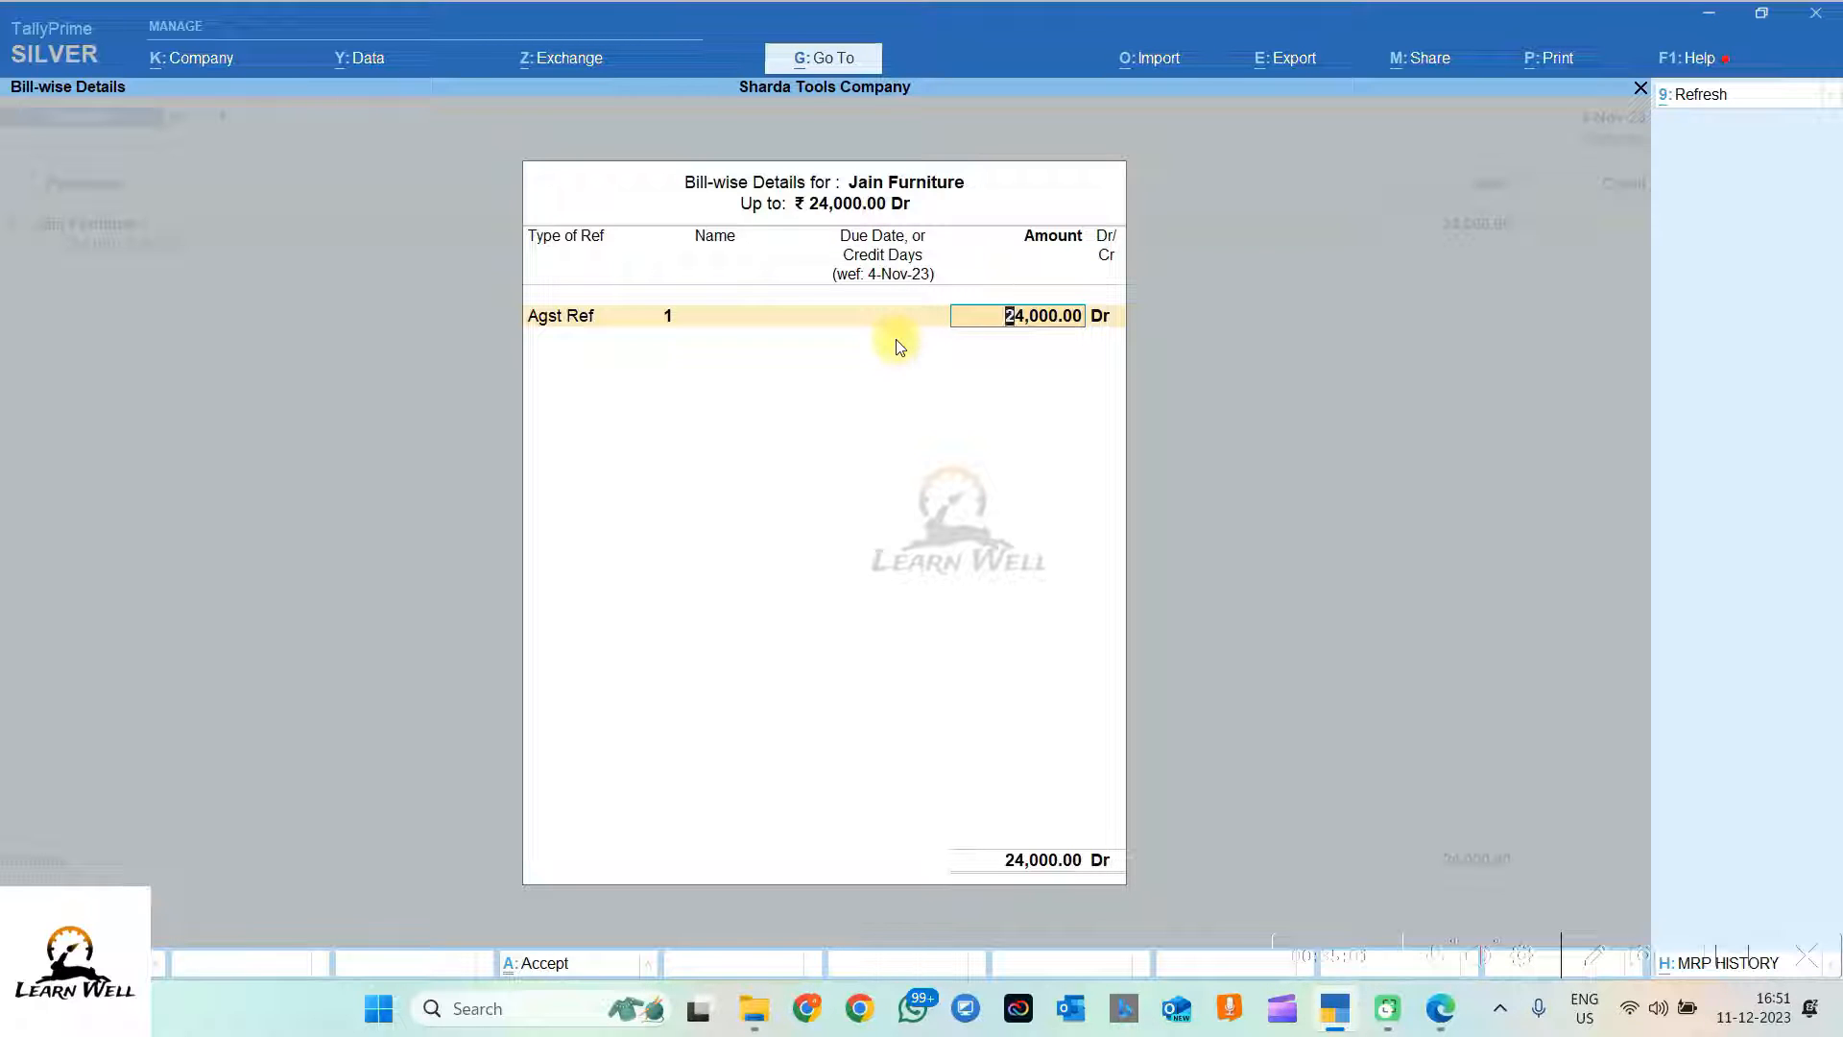
pyautogui.press('Return')
pyautogui.press('Return')
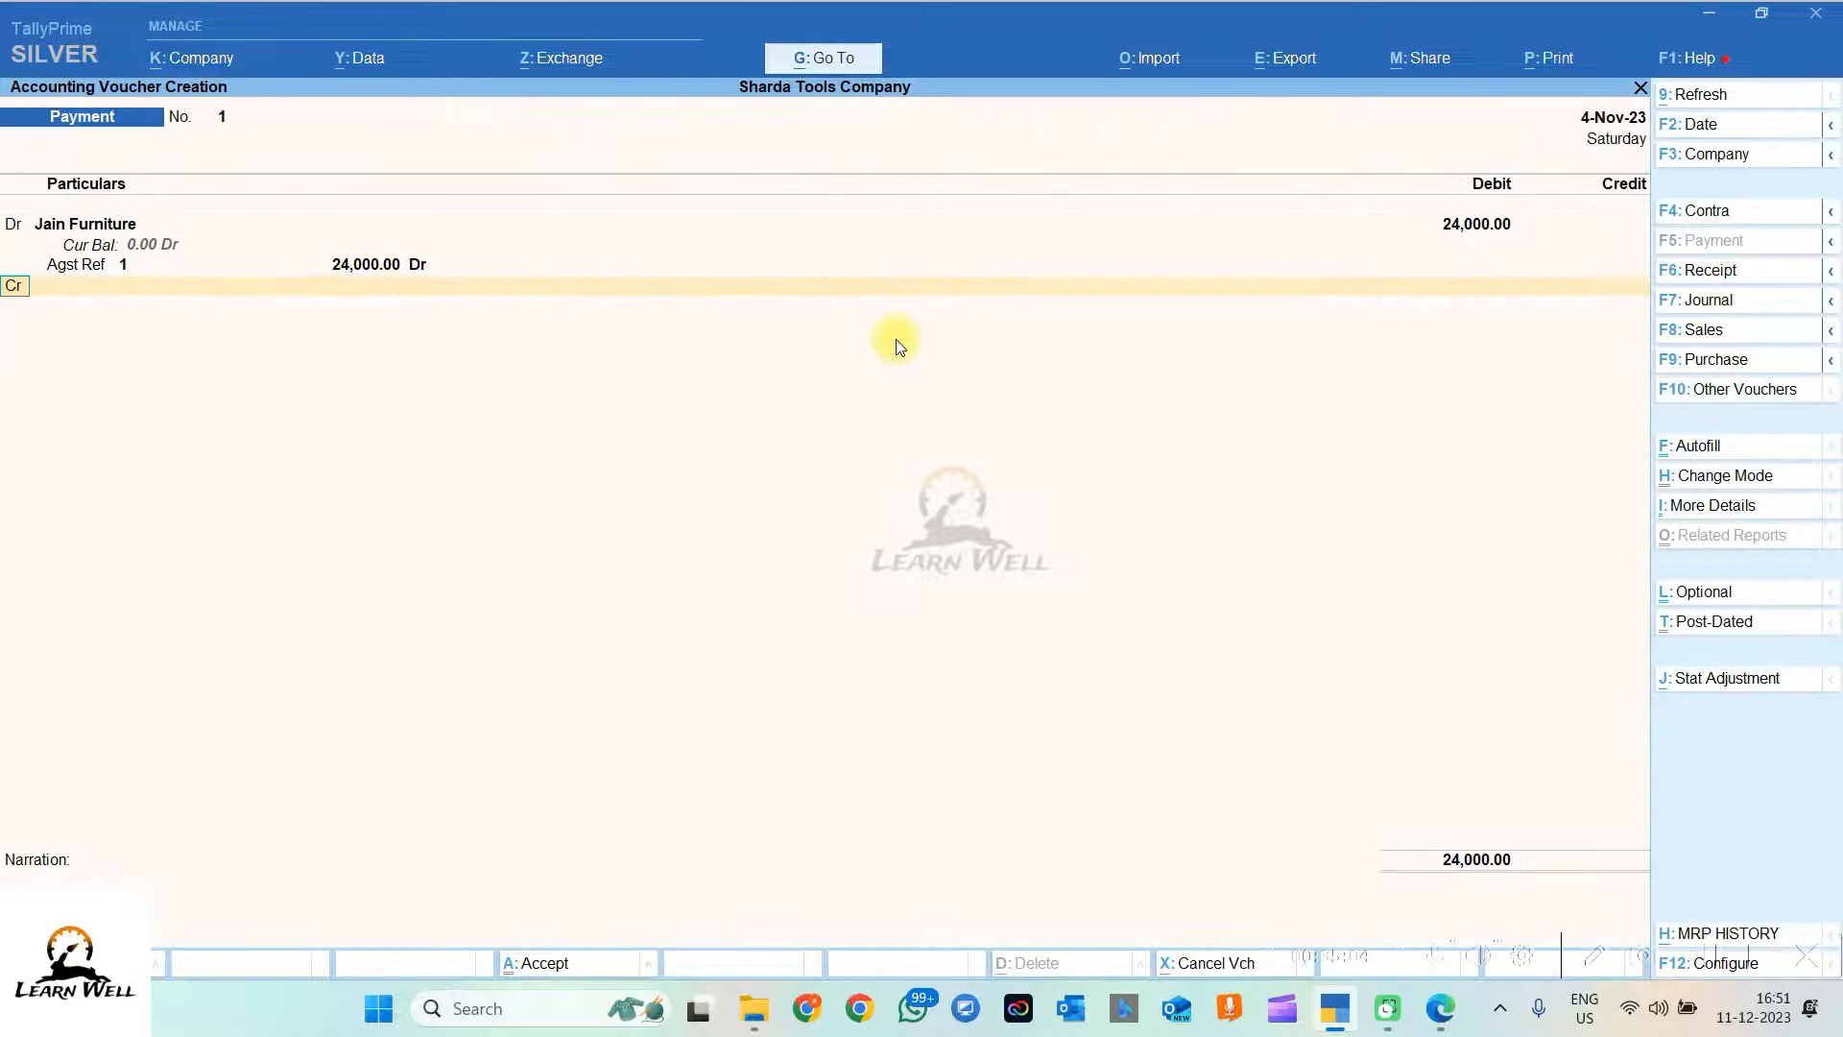
# Step: Credit State Bank of India with the 24,000.00 payment and open its bank allocation details
pyautogui.press('Return')
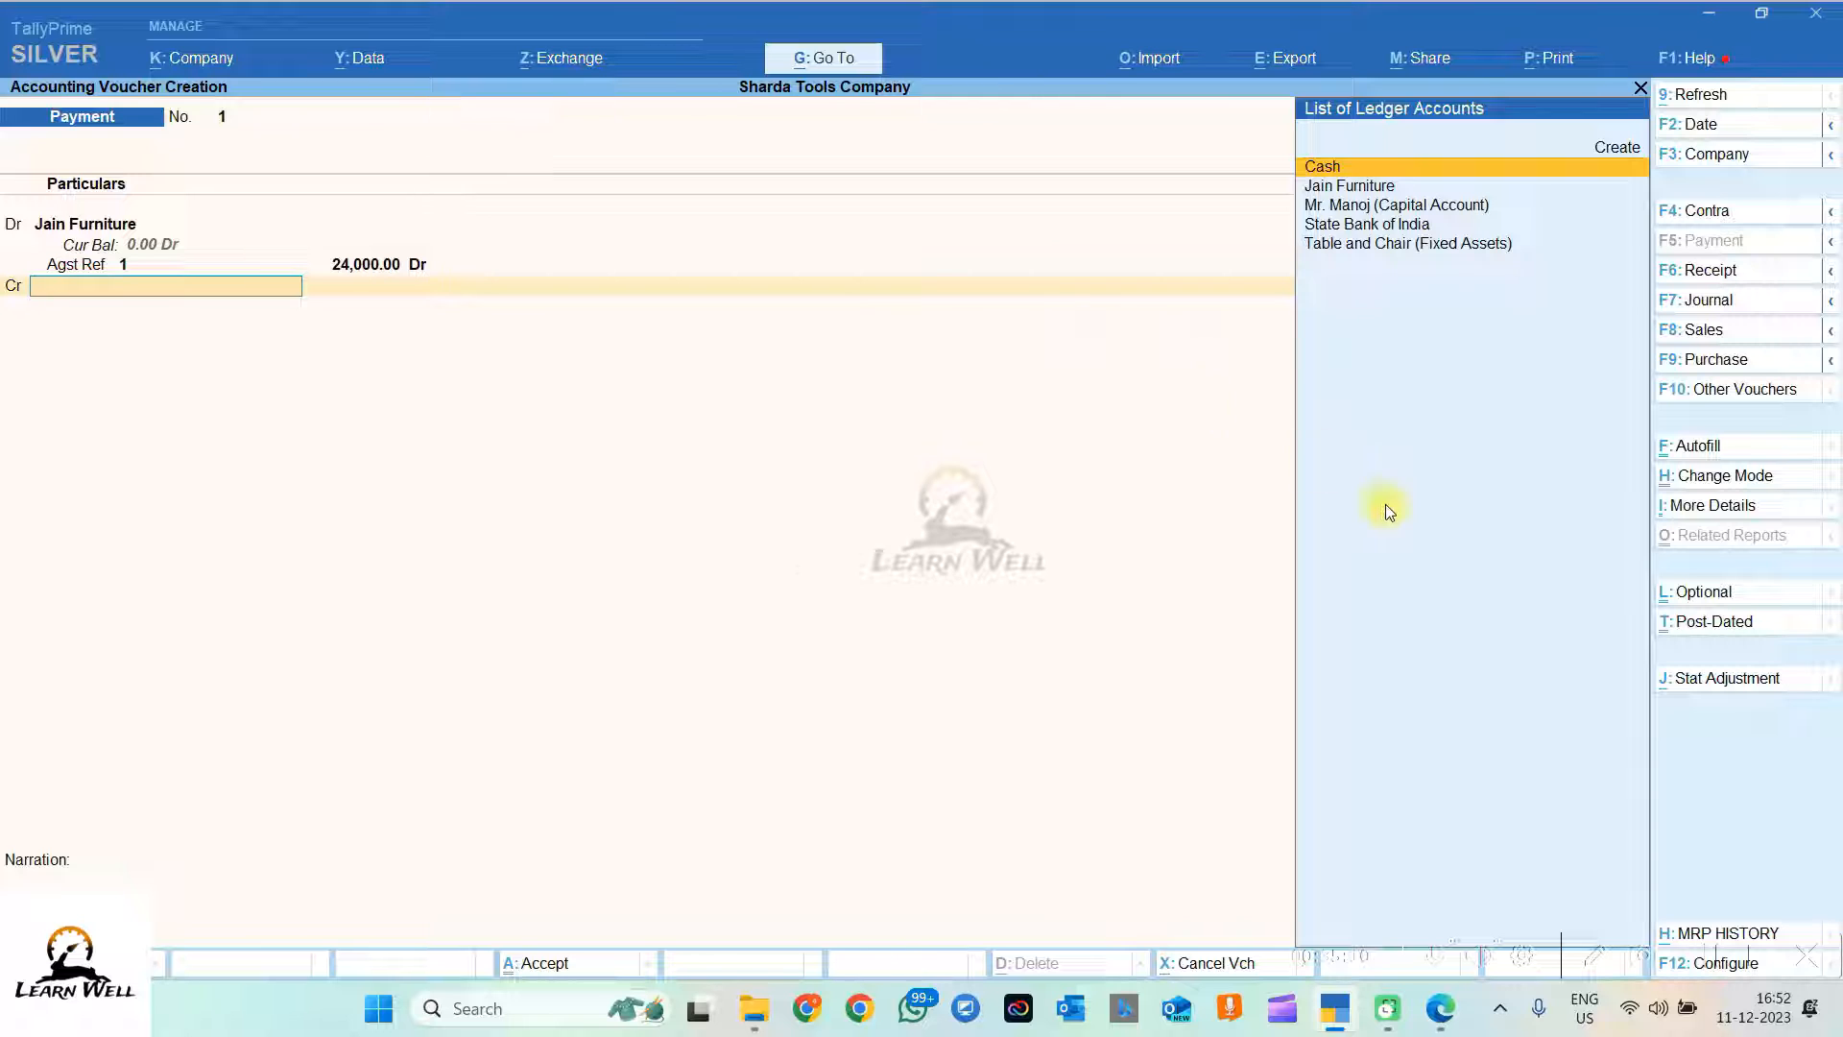
pyautogui.press('Down')
pyautogui.press('Down')
pyautogui.press('Down')
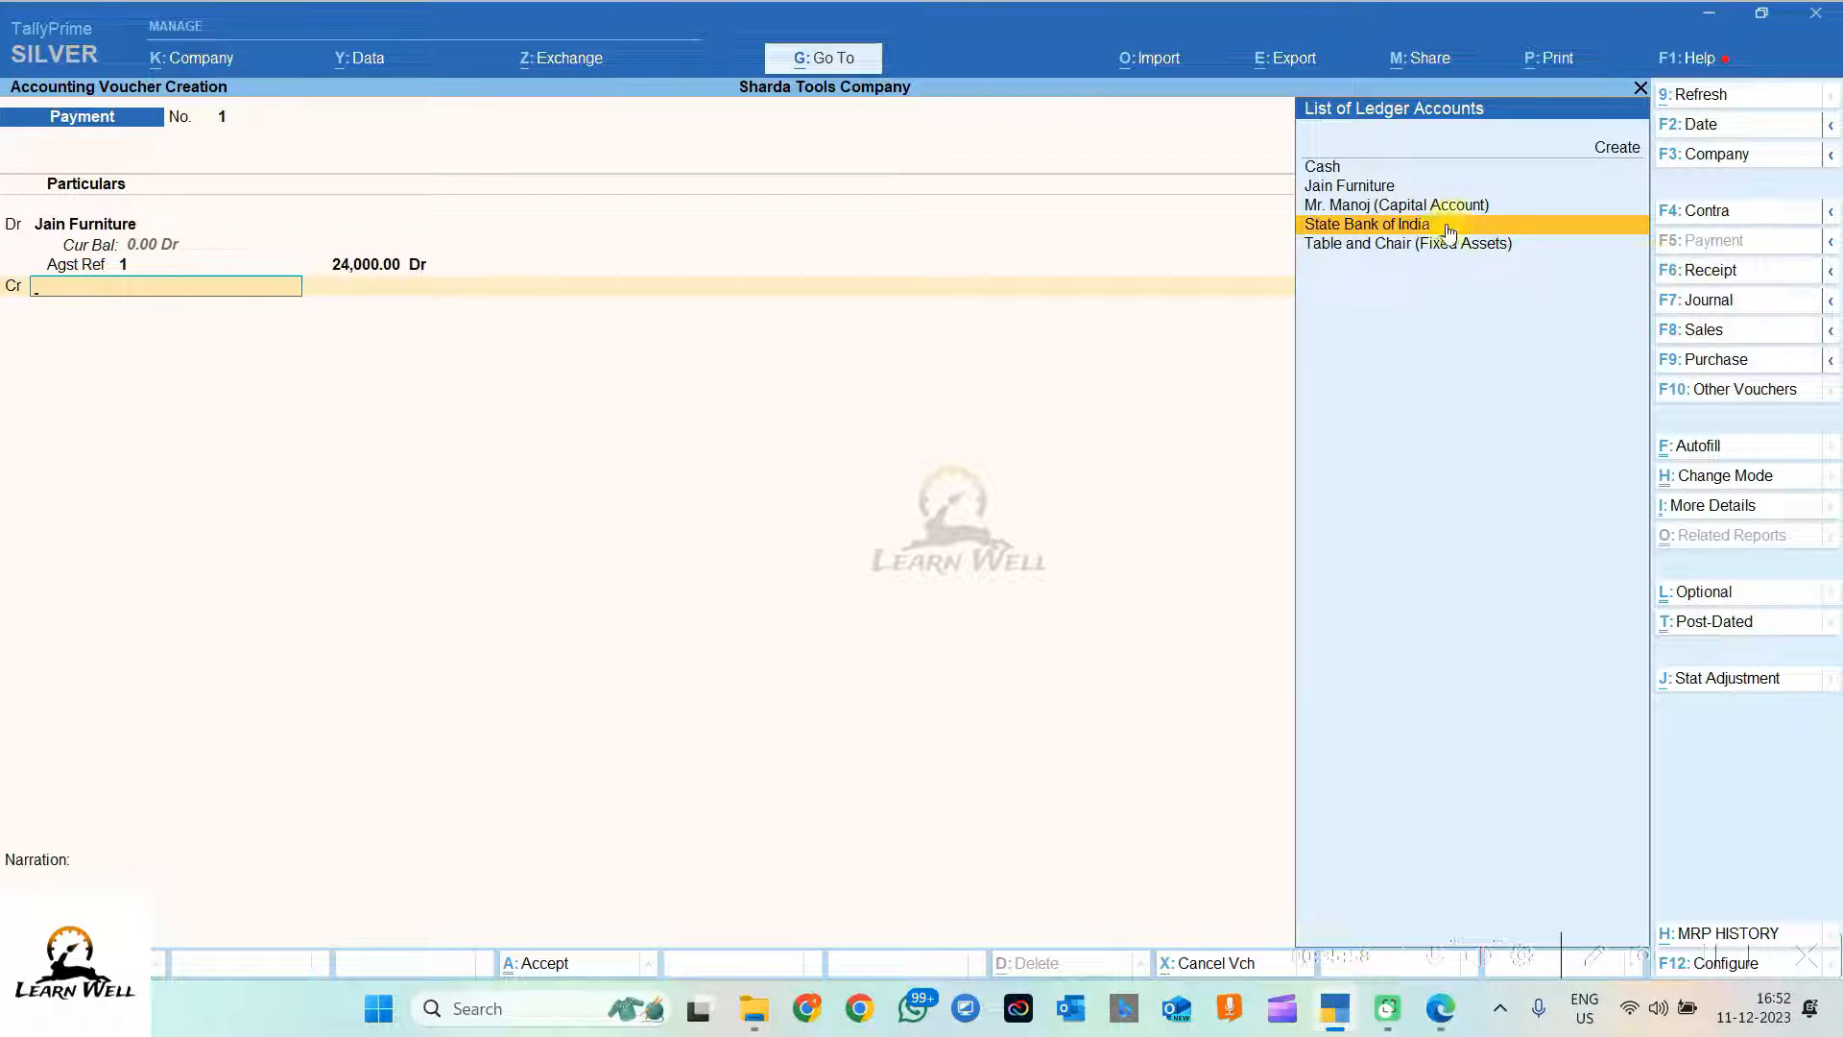
pyautogui.click(1418, 233)
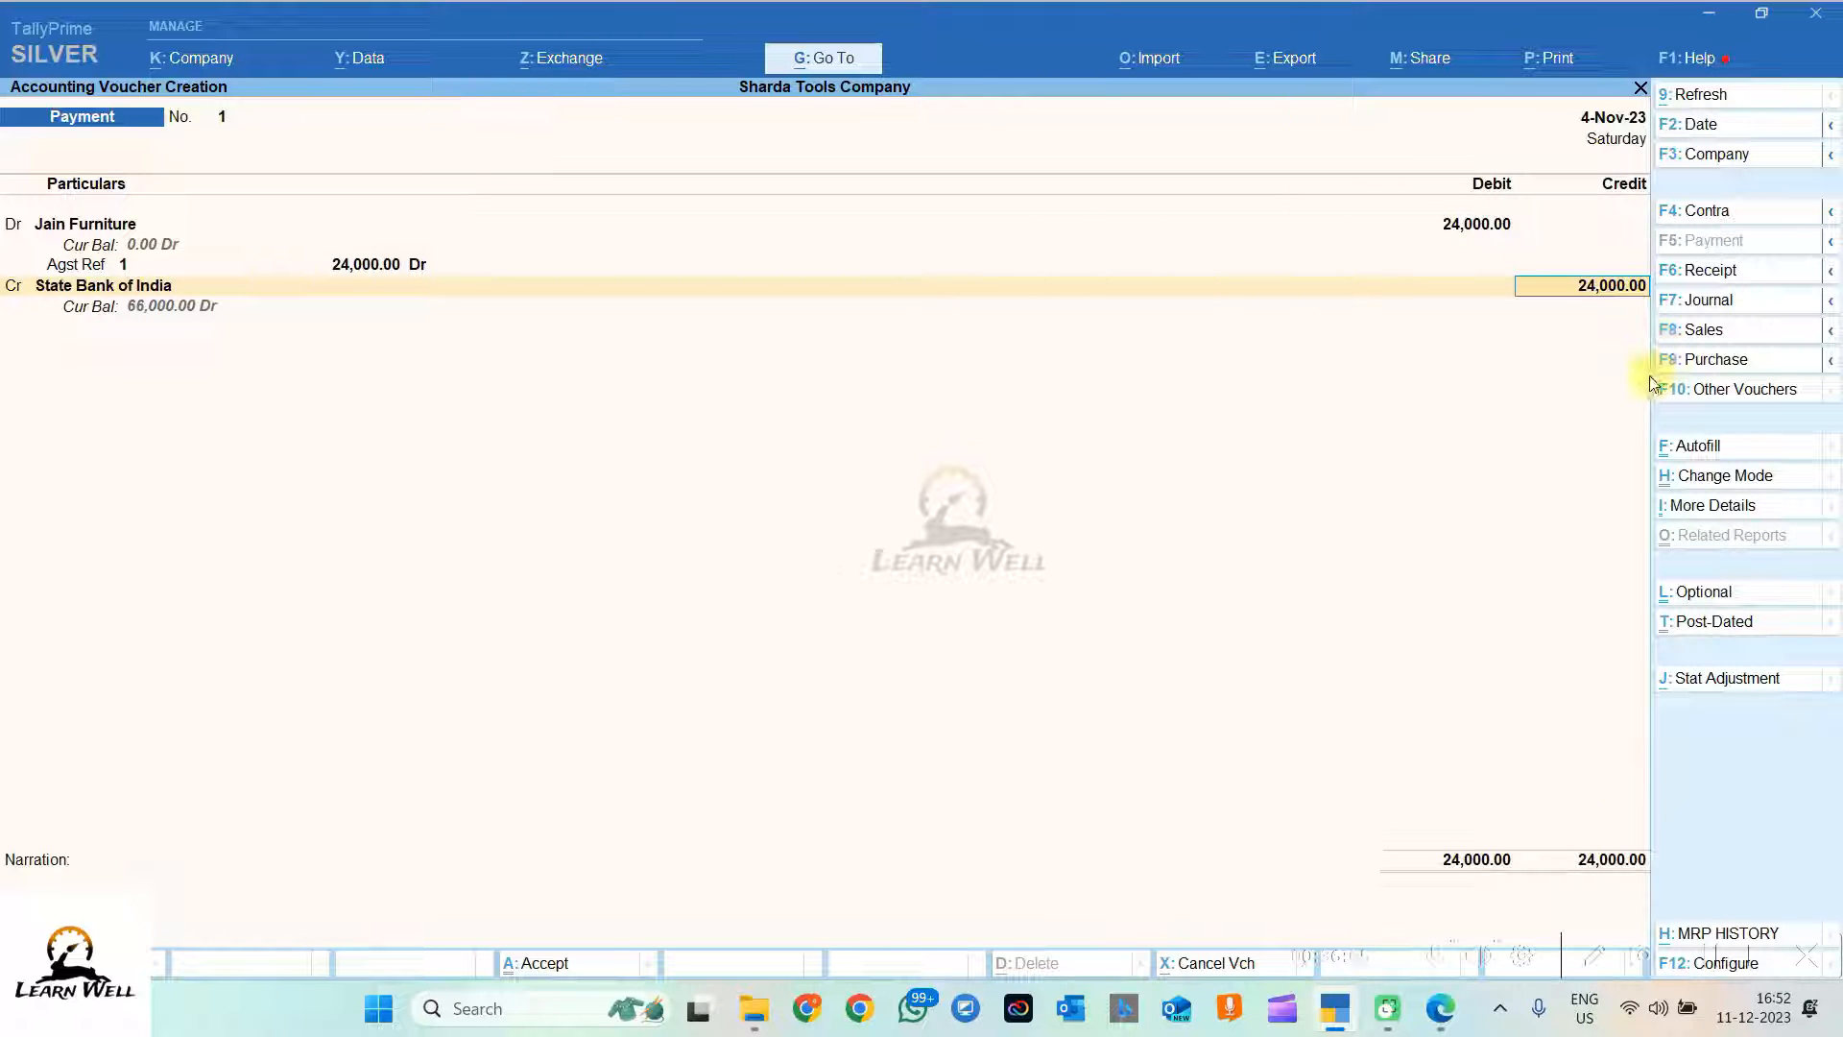
pyautogui.press('Return')
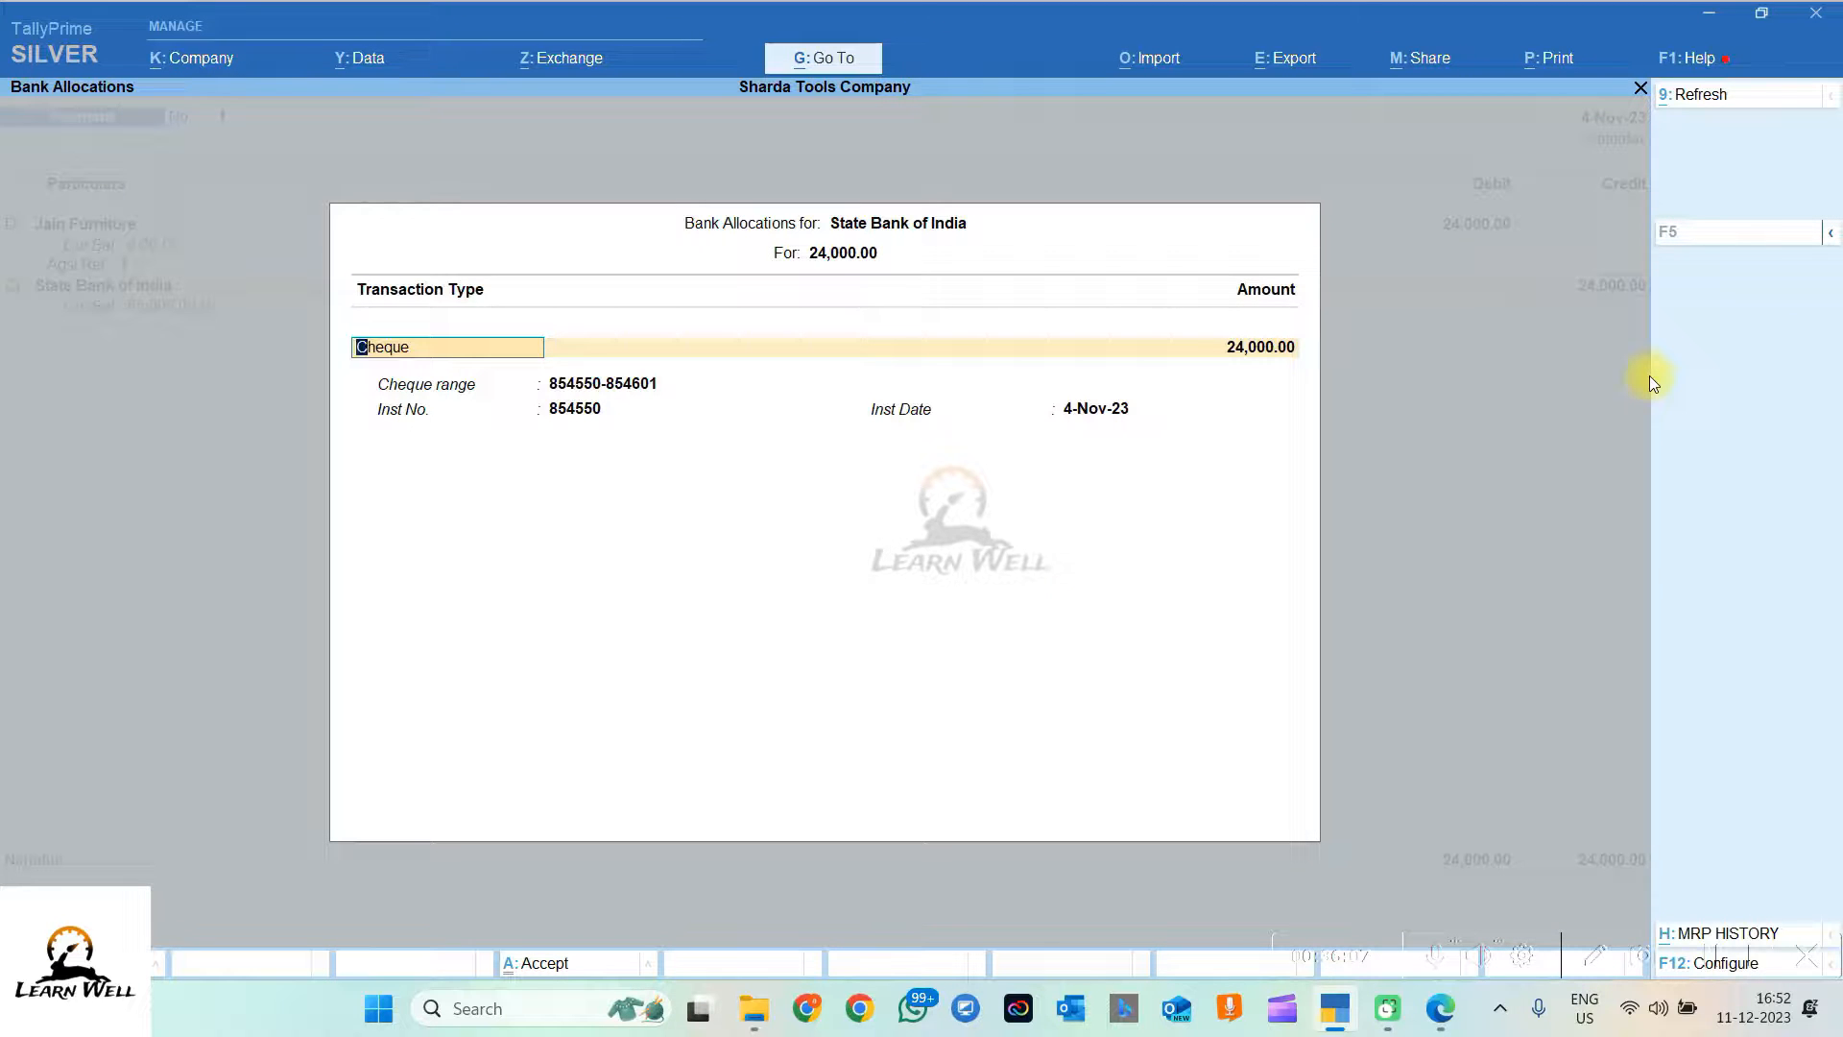
# Step: Look up cheque number 145251 in the transactions PDF, then open the State Bank of India ledger for alteration
pyautogui.click(614, 391)
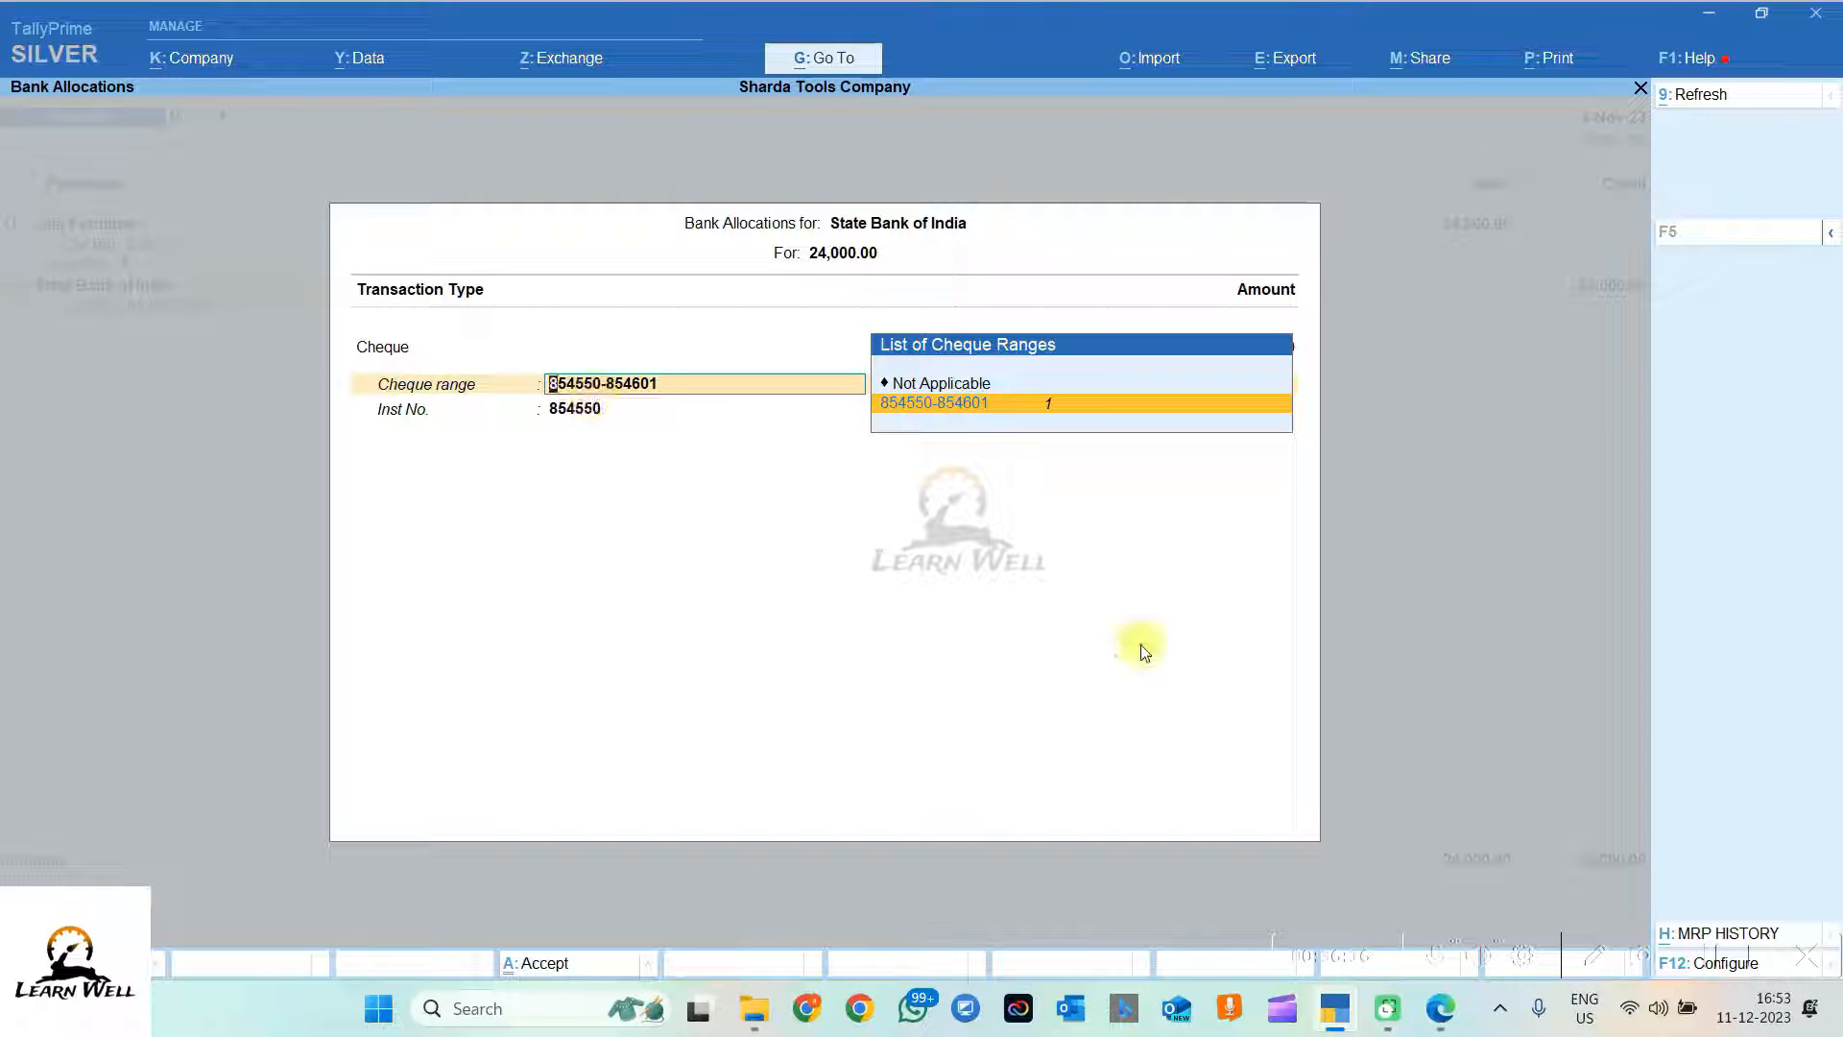
pyautogui.click(1440, 1006)
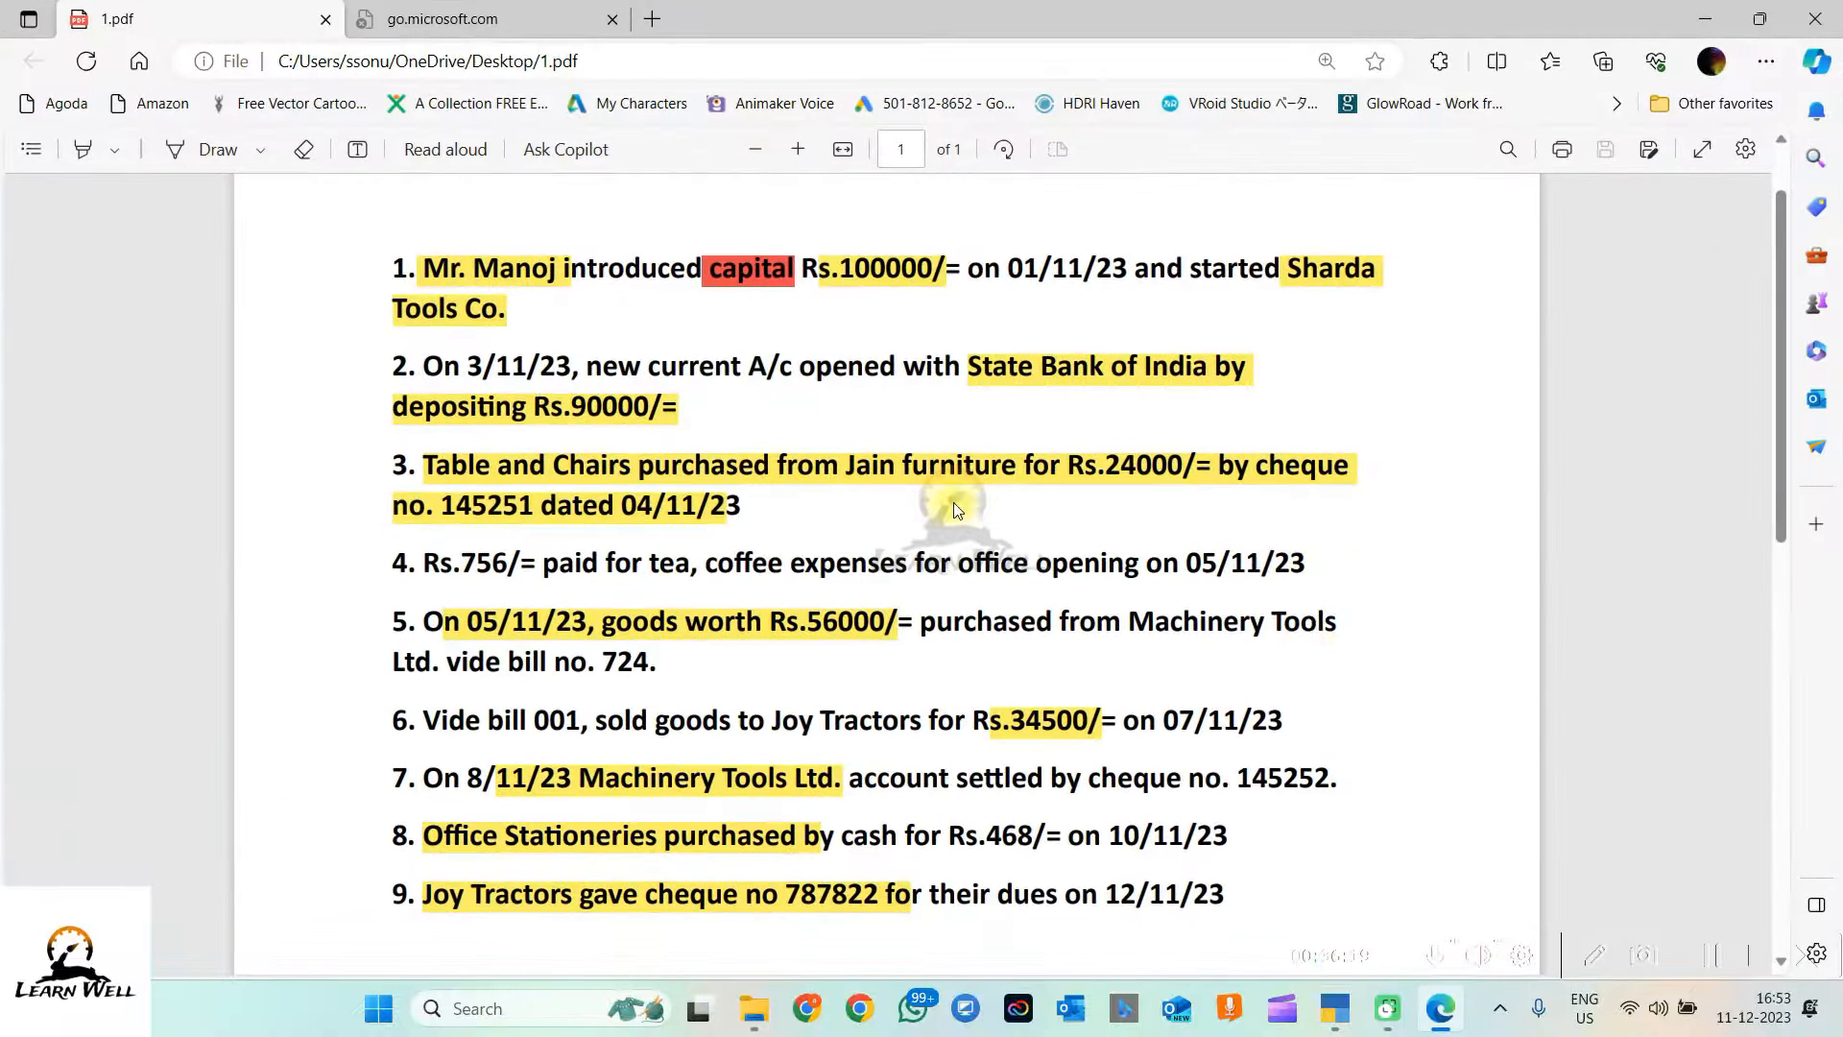
pyautogui.moveTo(533, 512); pyautogui.dragTo(447, 505)
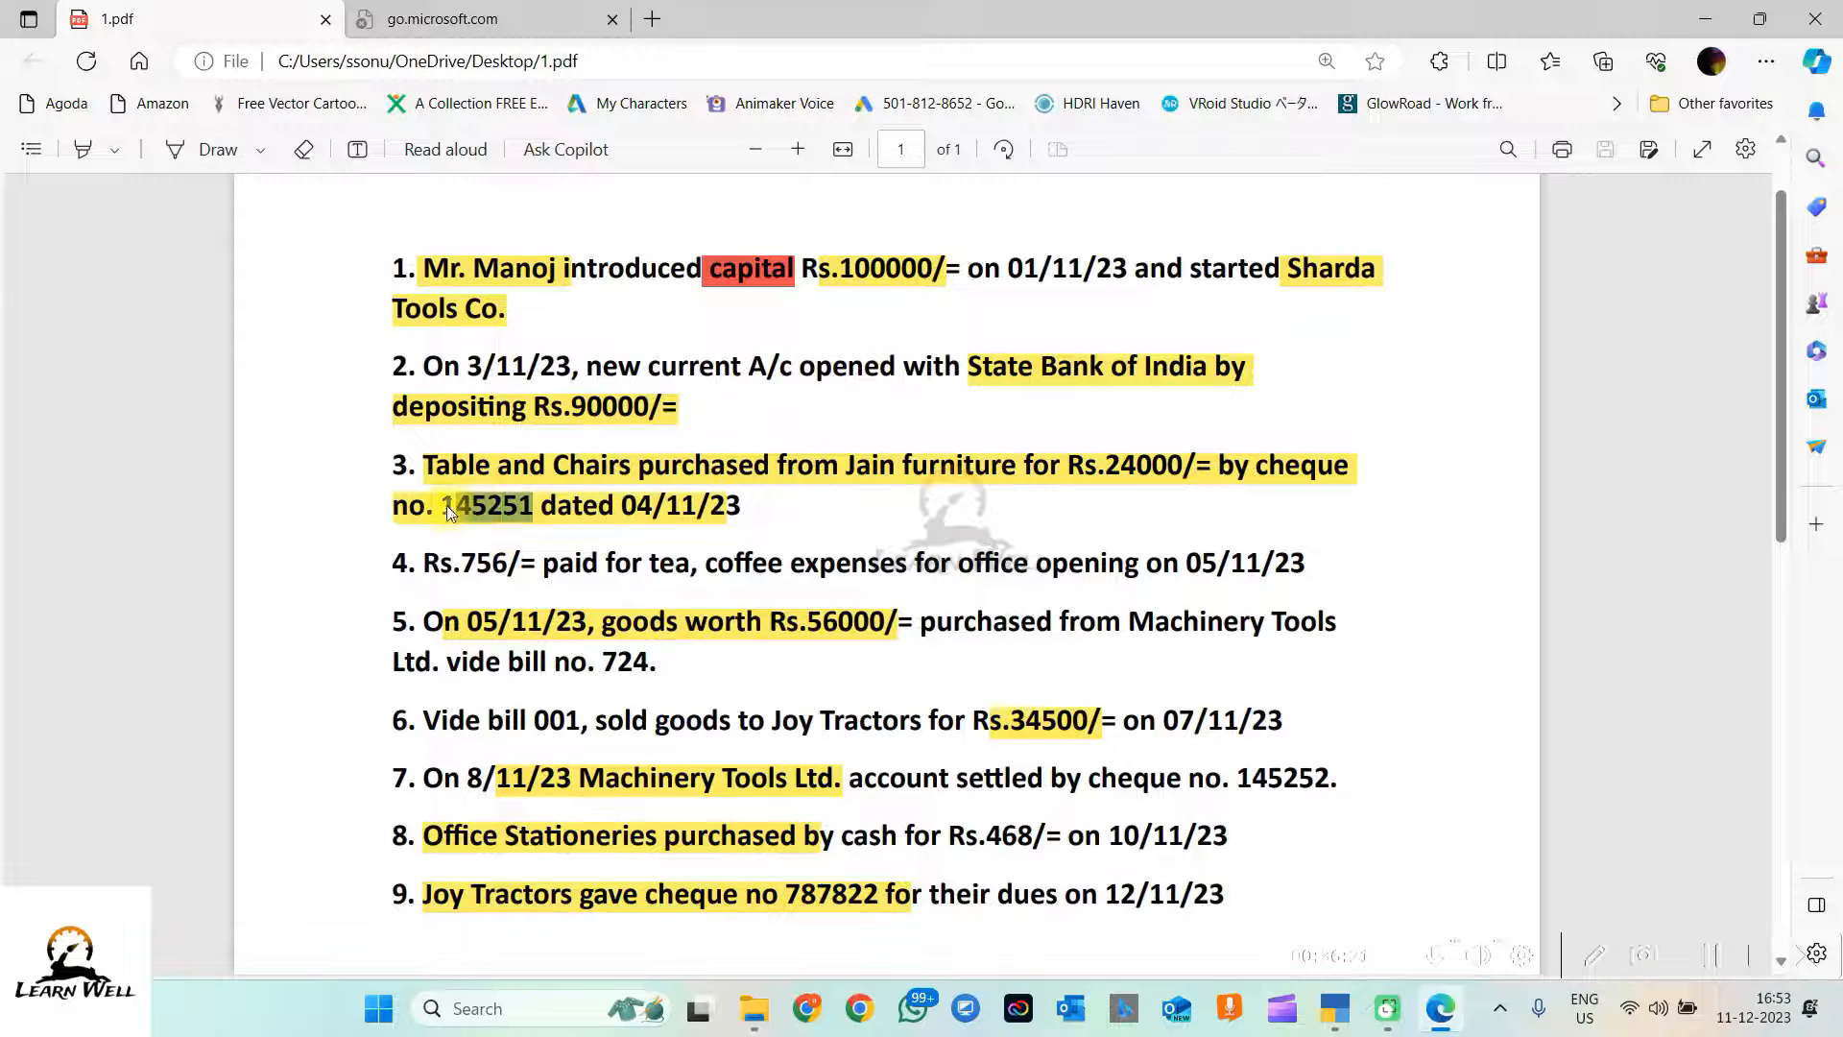
pyautogui.click(447, 505)
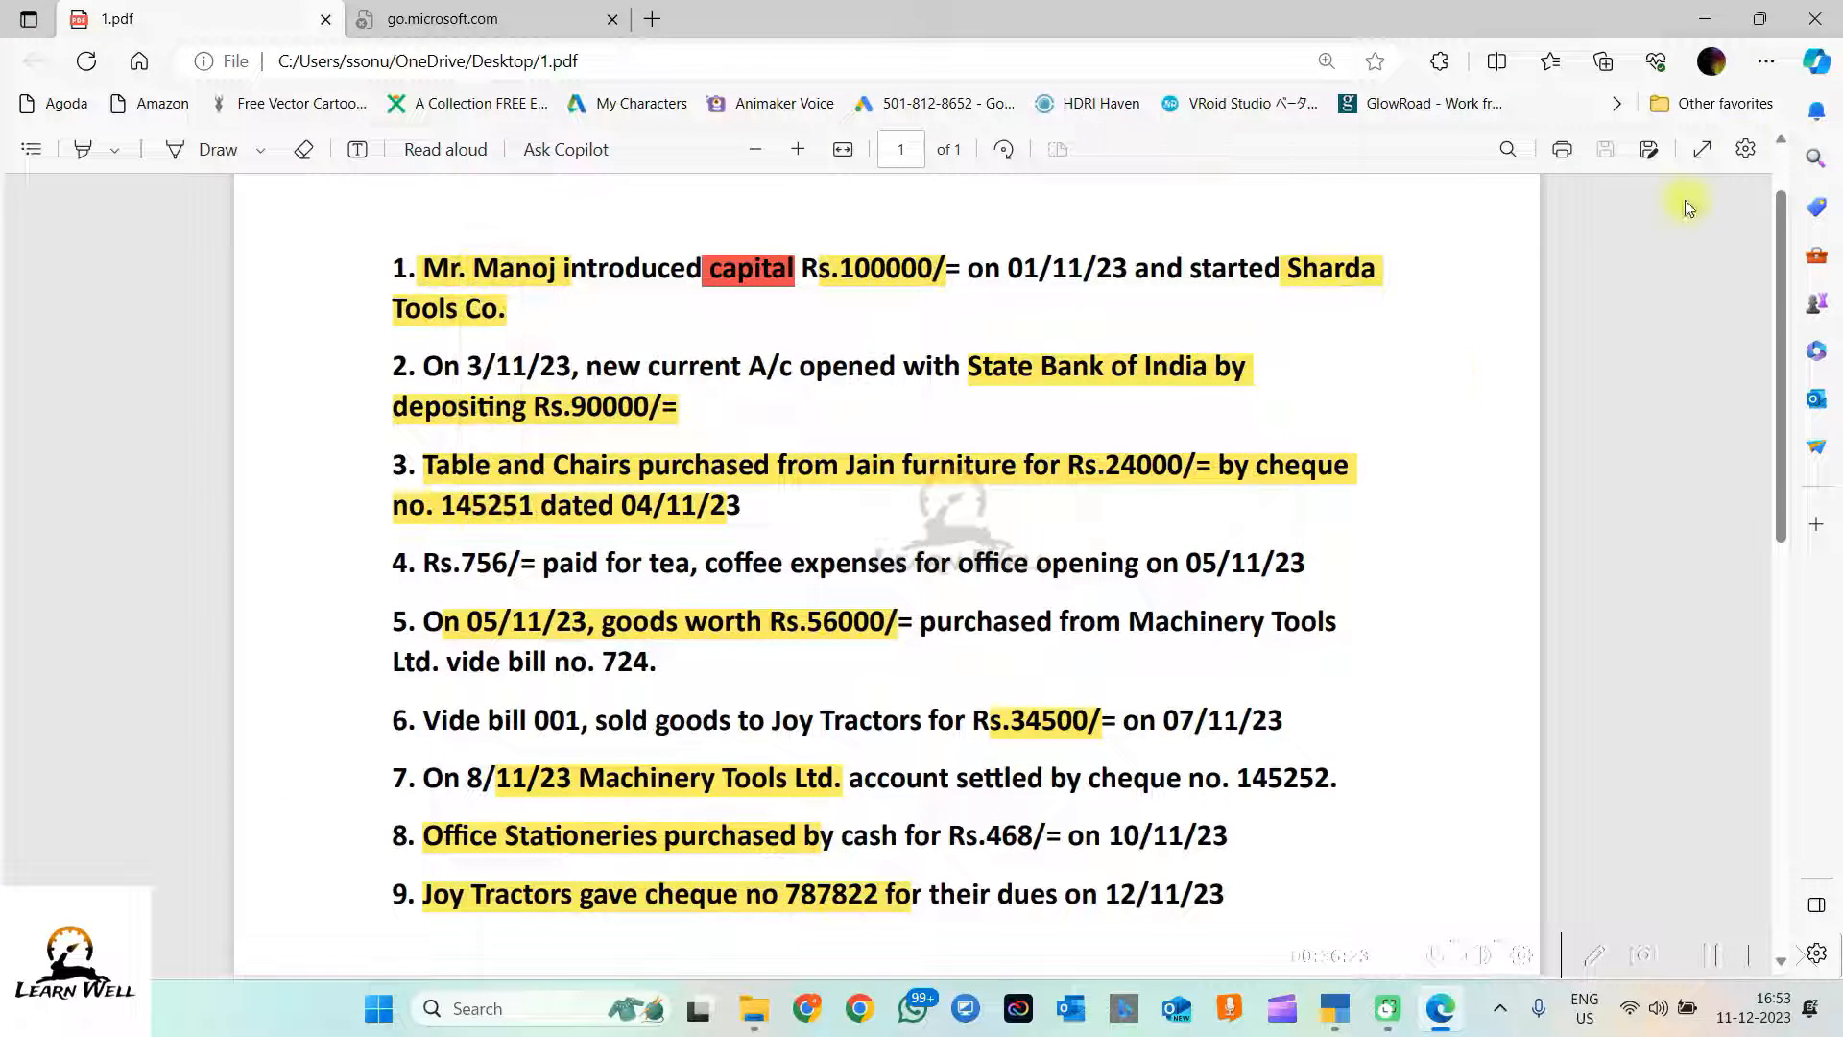
pyautogui.click(1716, 23)
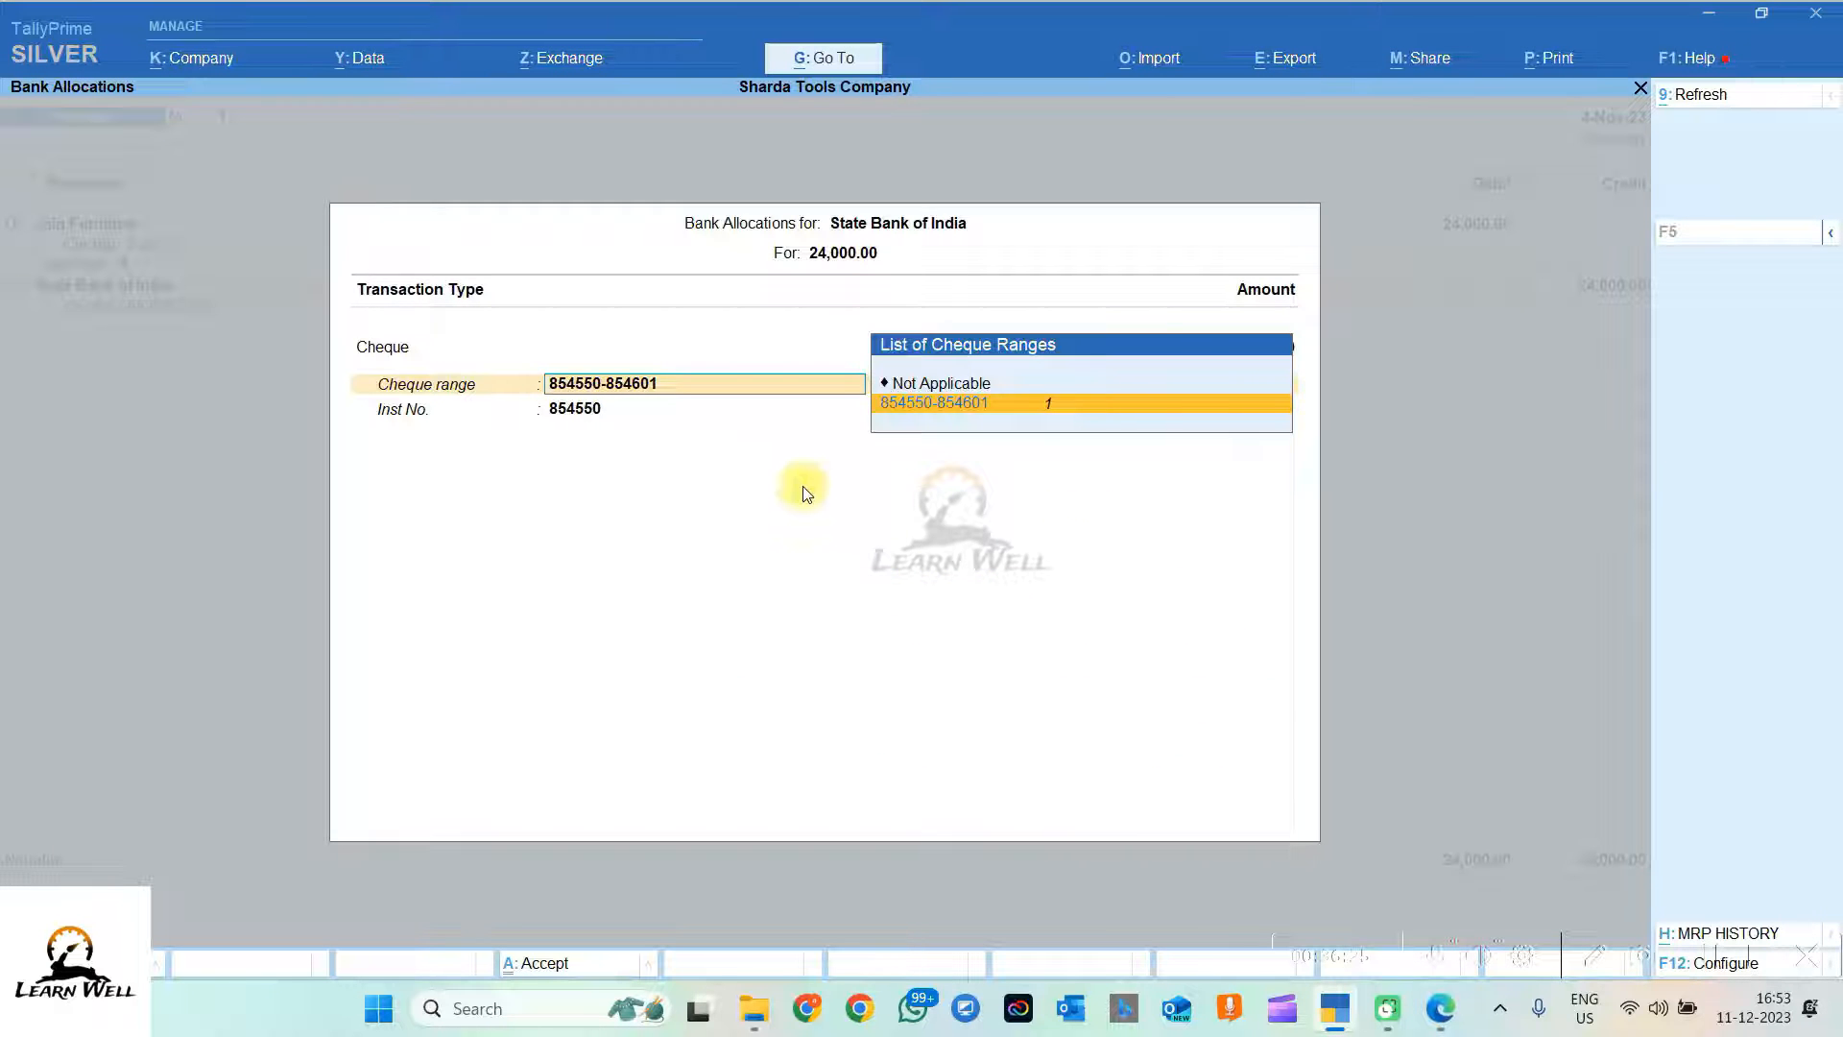
pyautogui.press('BackSpace')
pyautogui.press('BackSpace')
pyautogui.press('BackSpace')
pyautogui.press('BackSpace')
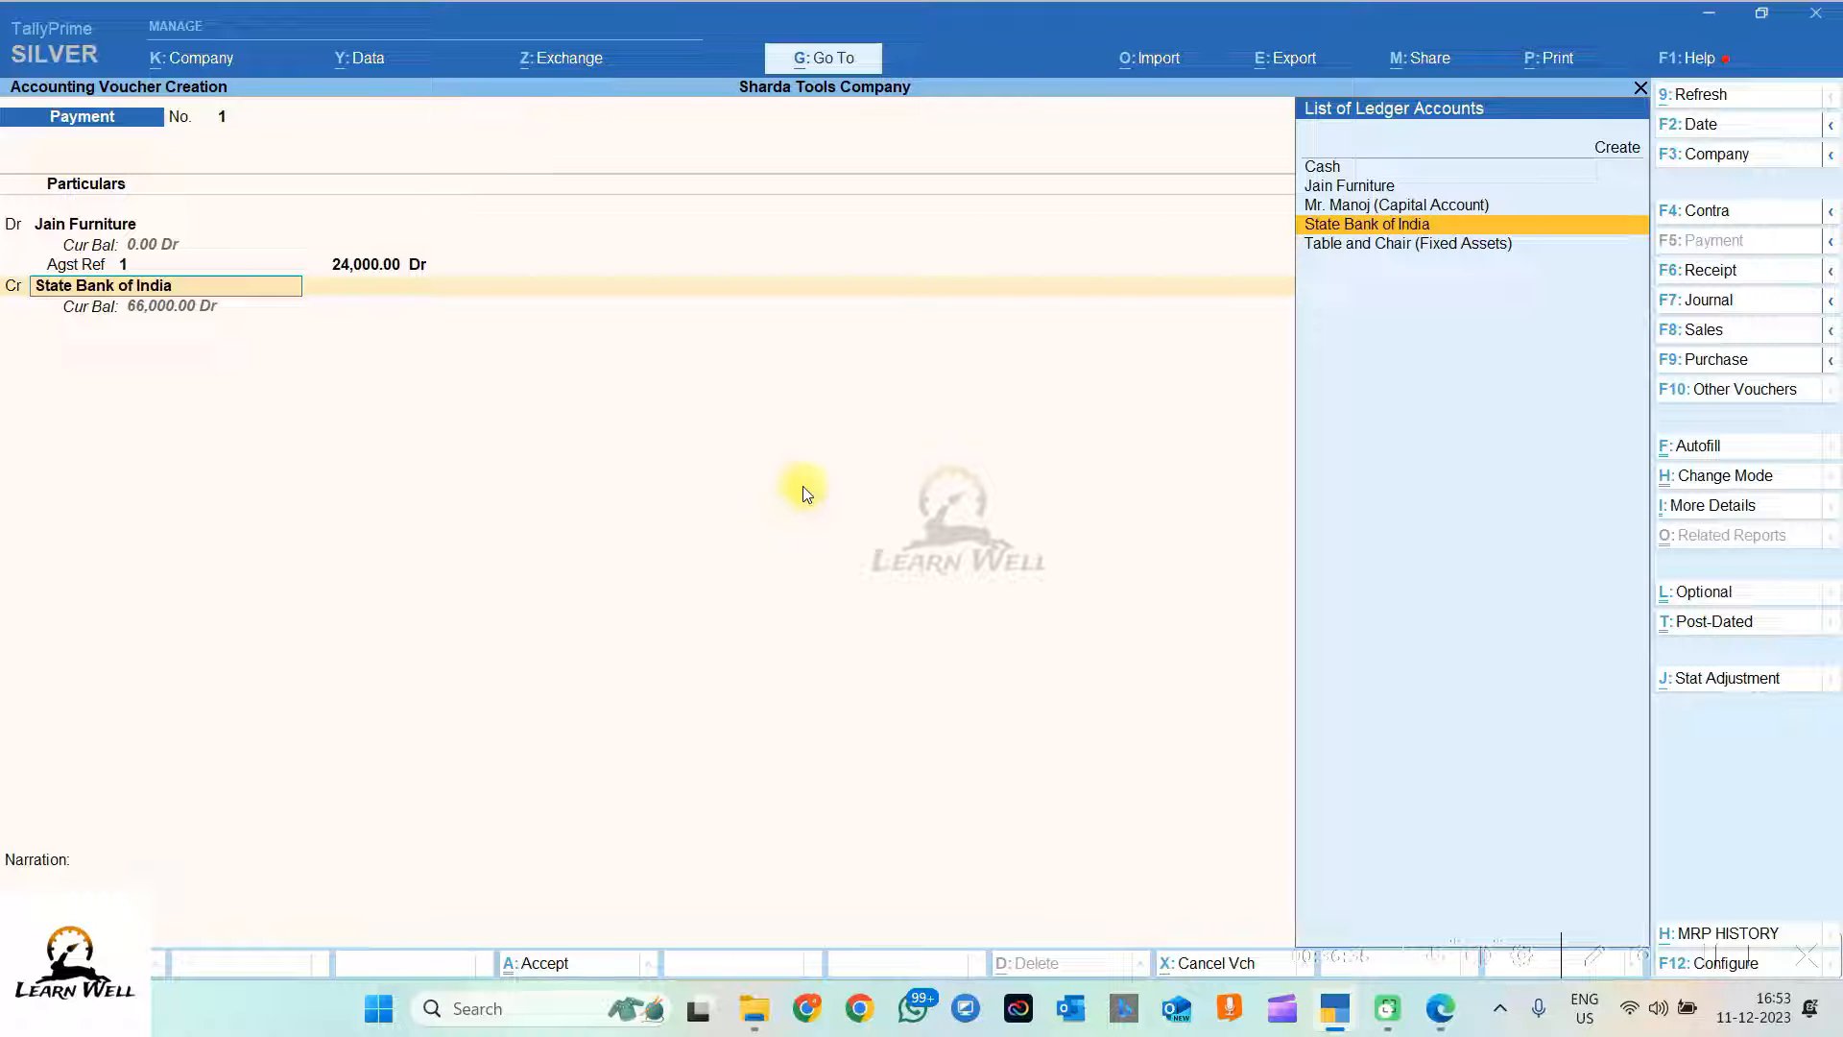
pyautogui.hotkey('ctrl', 'Return')
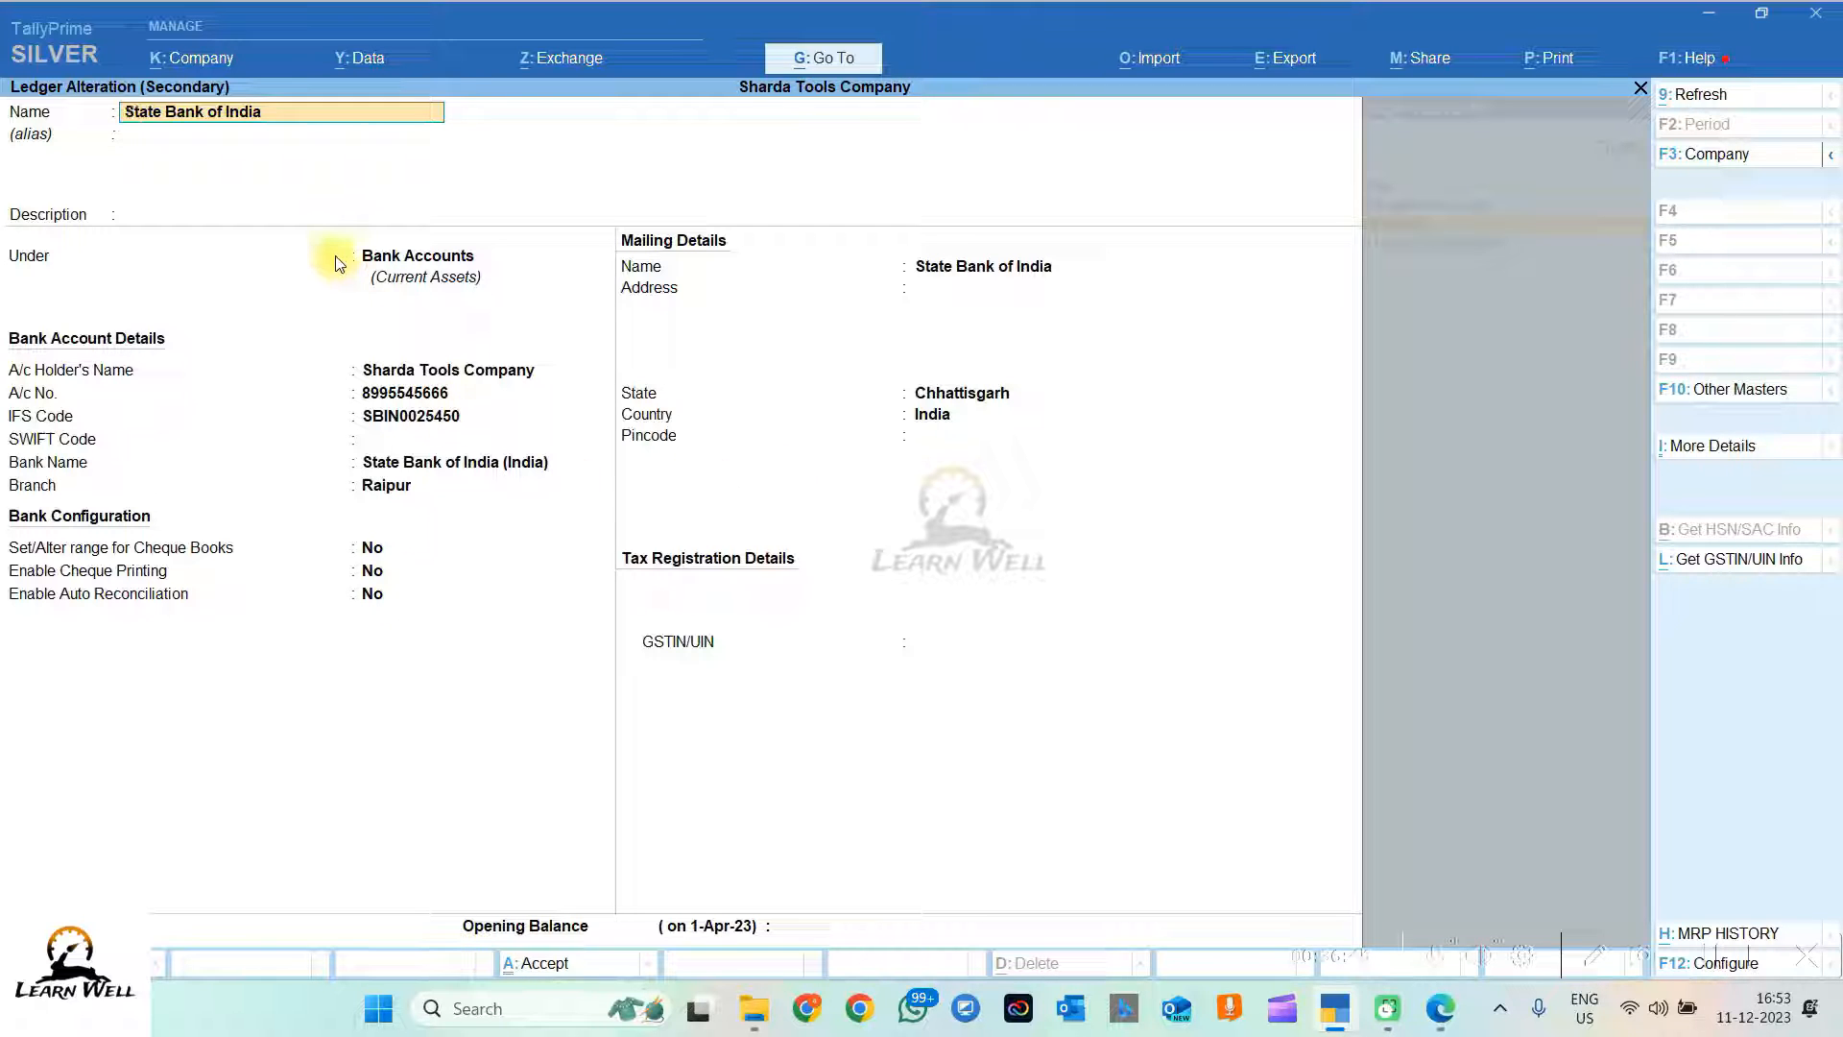
# Step: Enable cheque book ranges in the State Bank of India ledger
pyautogui.click(393, 566)
pyautogui.click(385, 551)
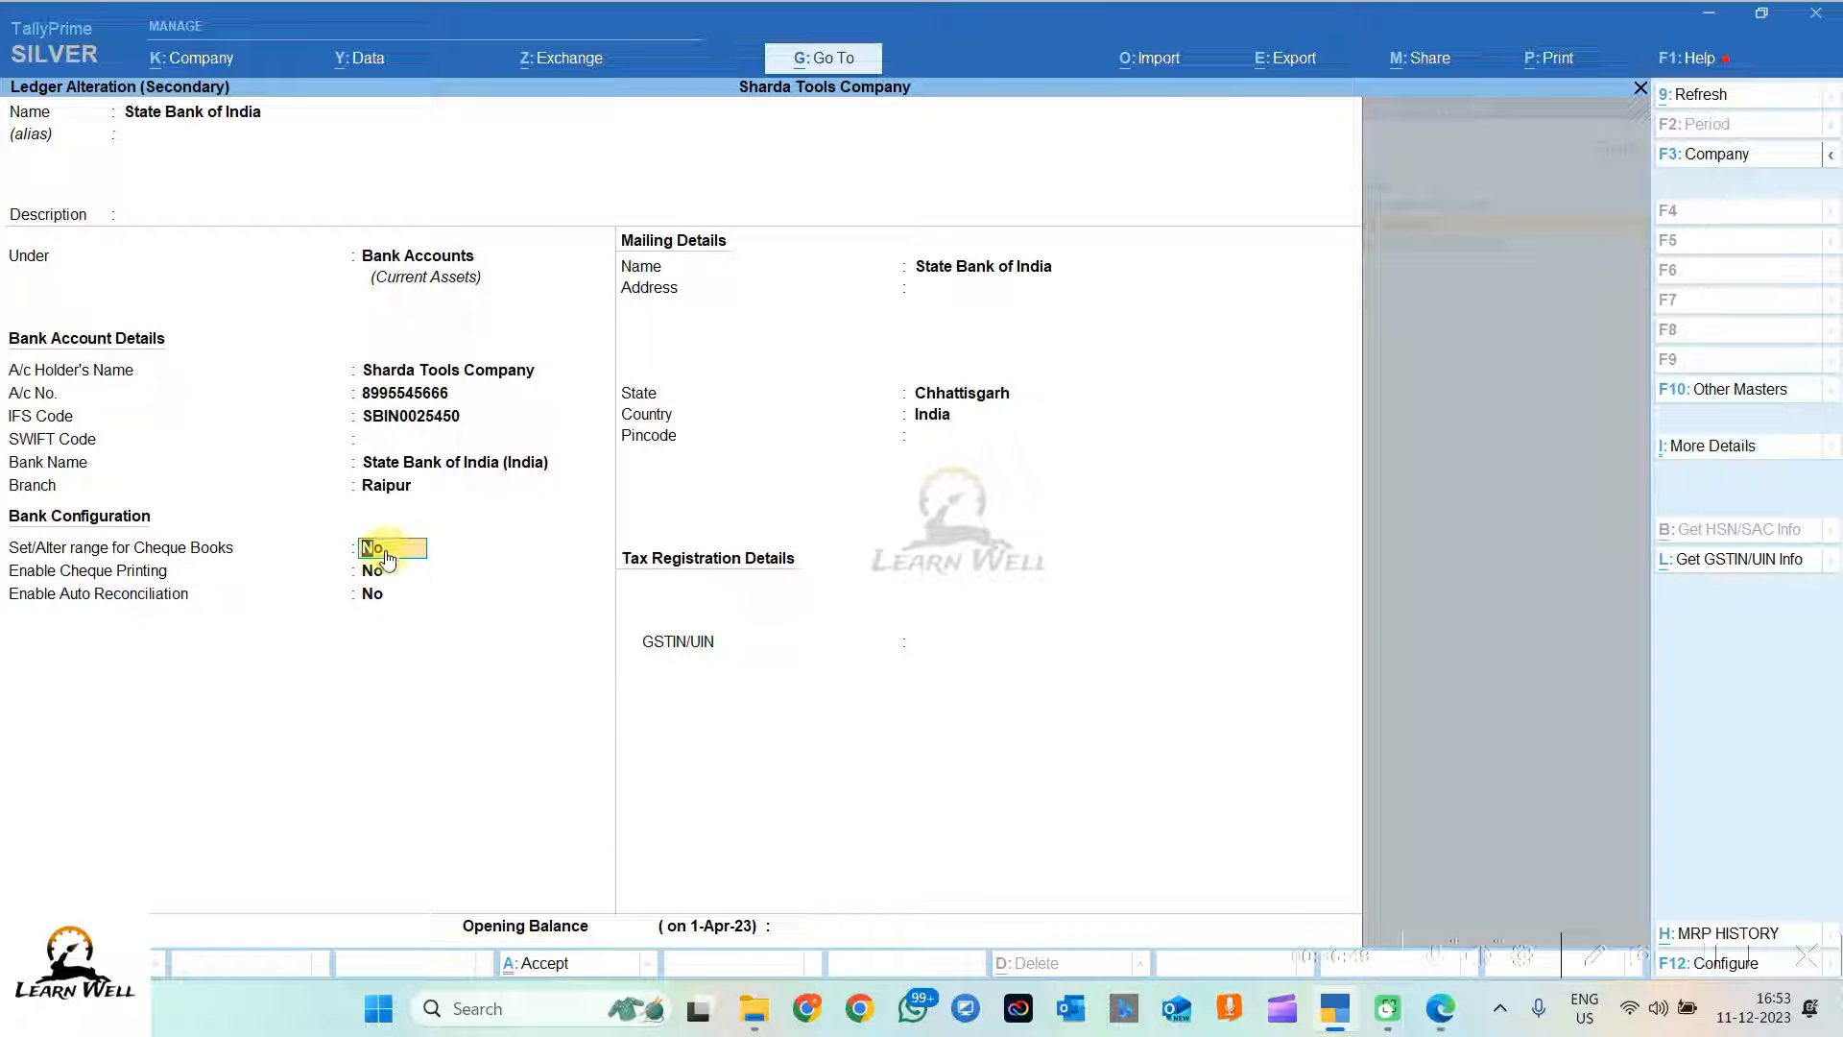
pyautogui.write('y')
pyautogui.press('Return')
pyautogui.hotkey('shift', 'Tab')
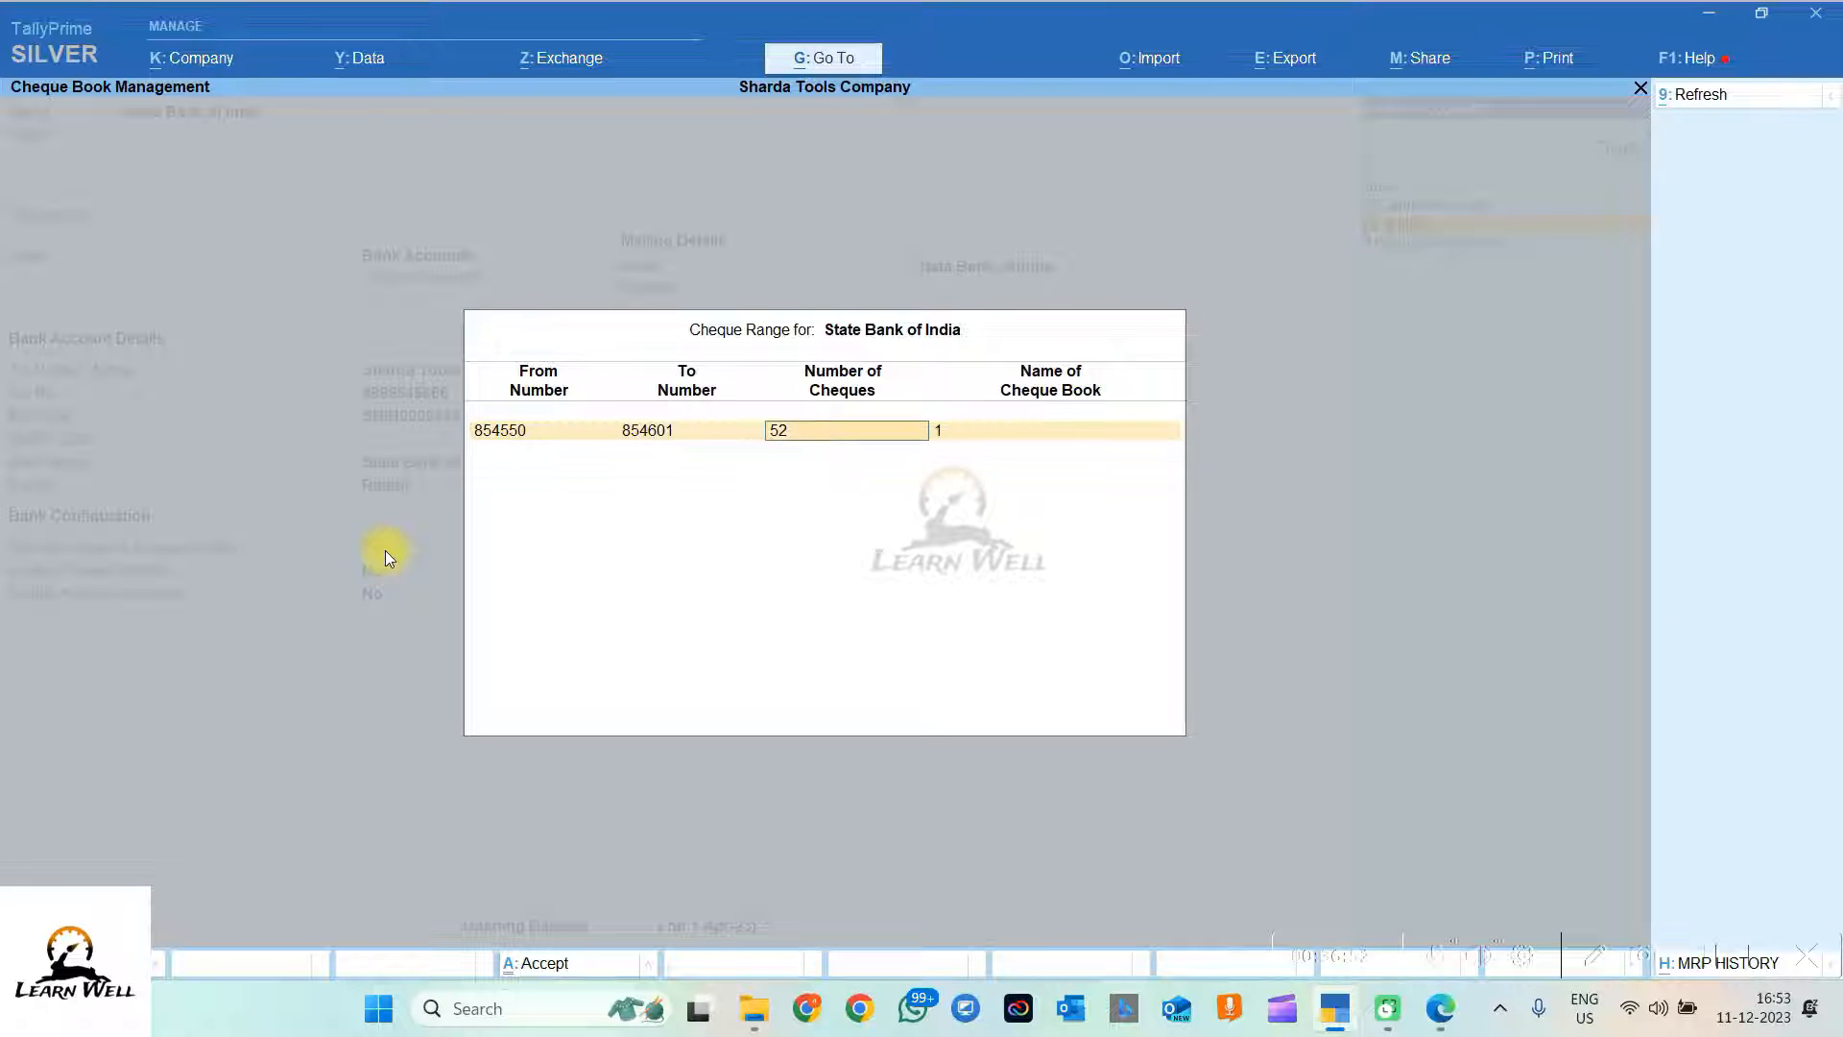
pyautogui.hotkey('shift', 'Tab')
pyautogui.hotkey('shift', 'Tab')
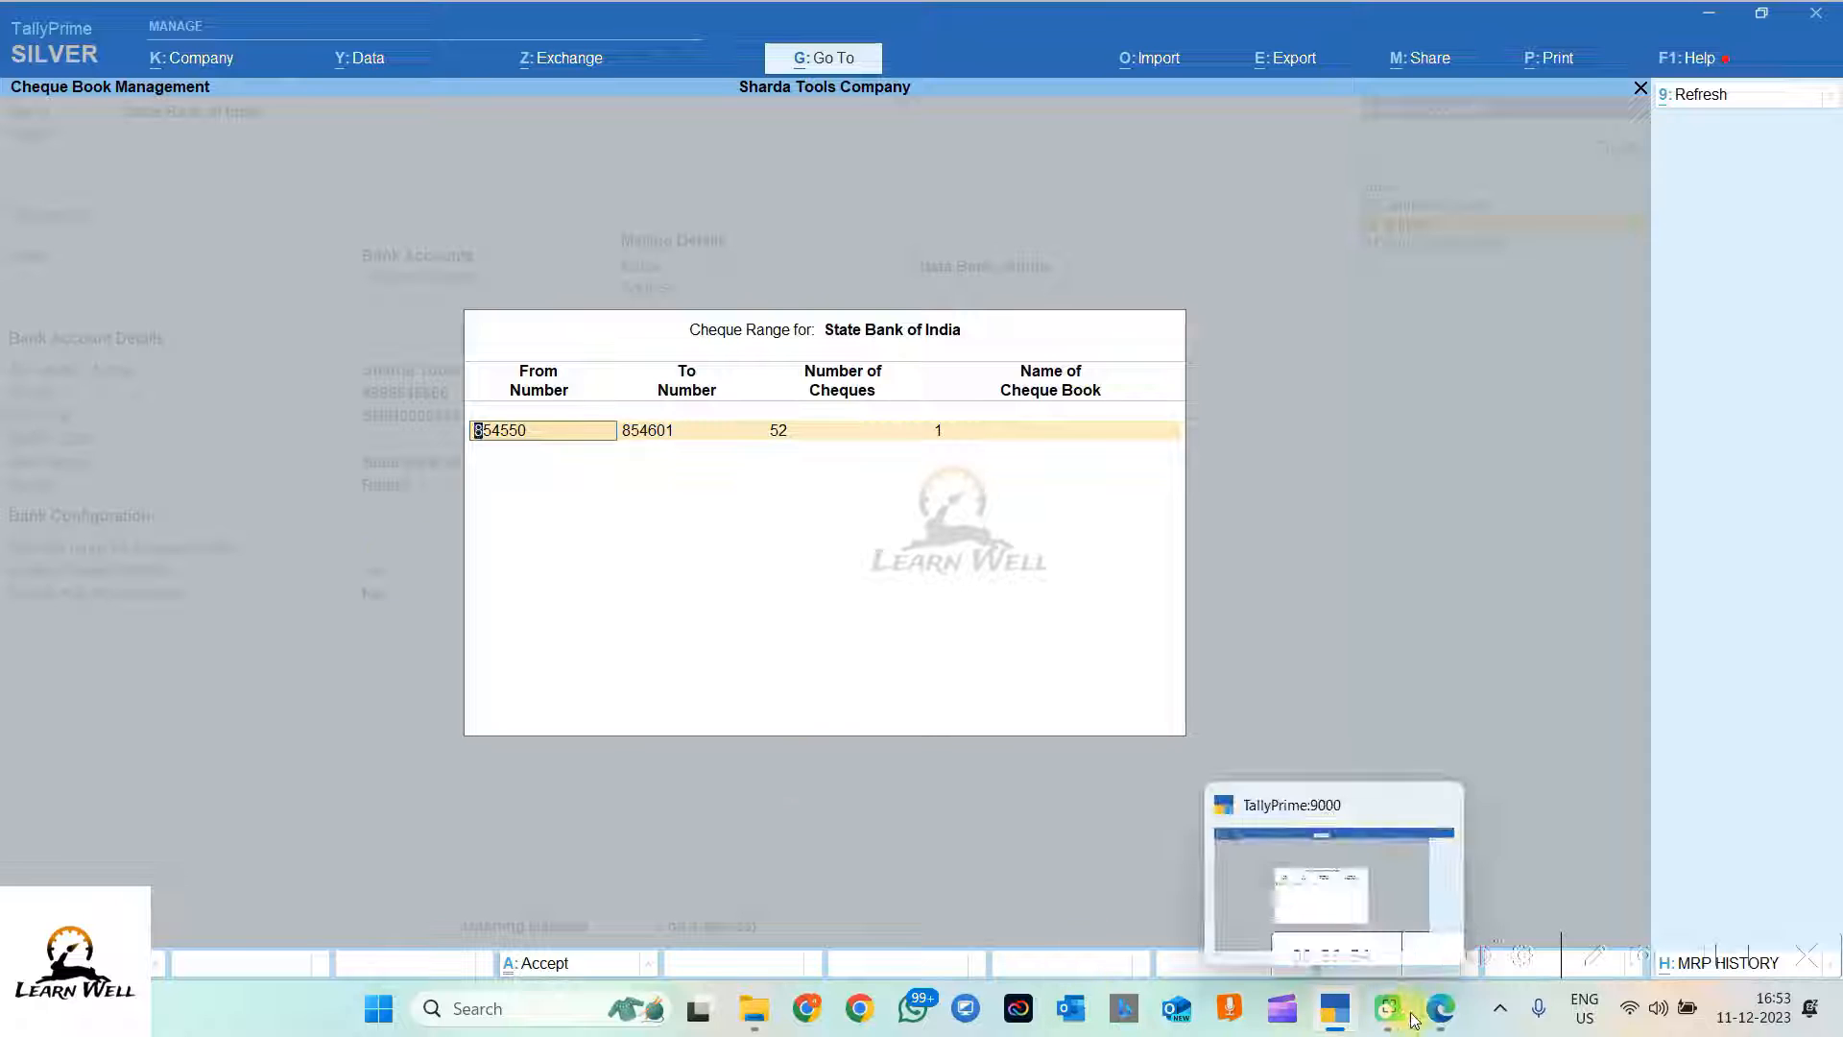
# Step: Set the cheque range 145251 to 145302, copying the start number from the PDF, and save the ledger
pyautogui.click(1440, 1008)
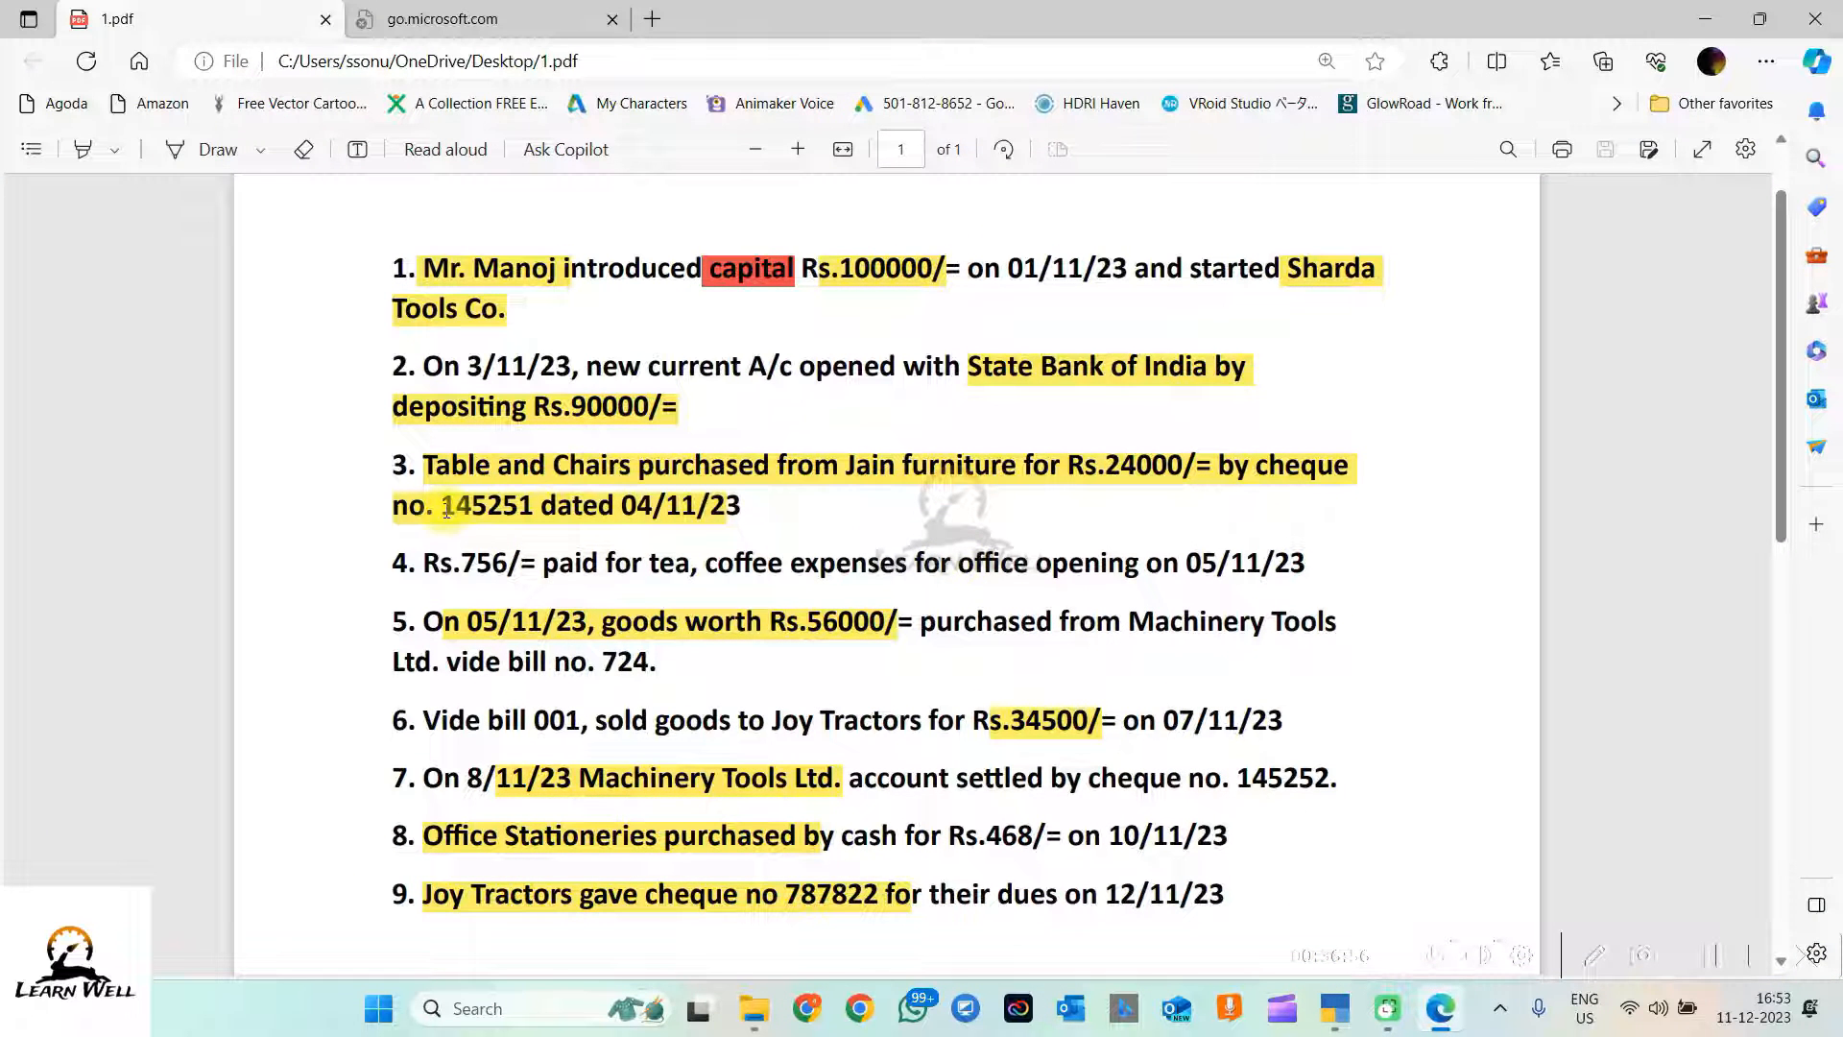
pyautogui.moveTo(443, 508); pyautogui.dragTo(542, 509)
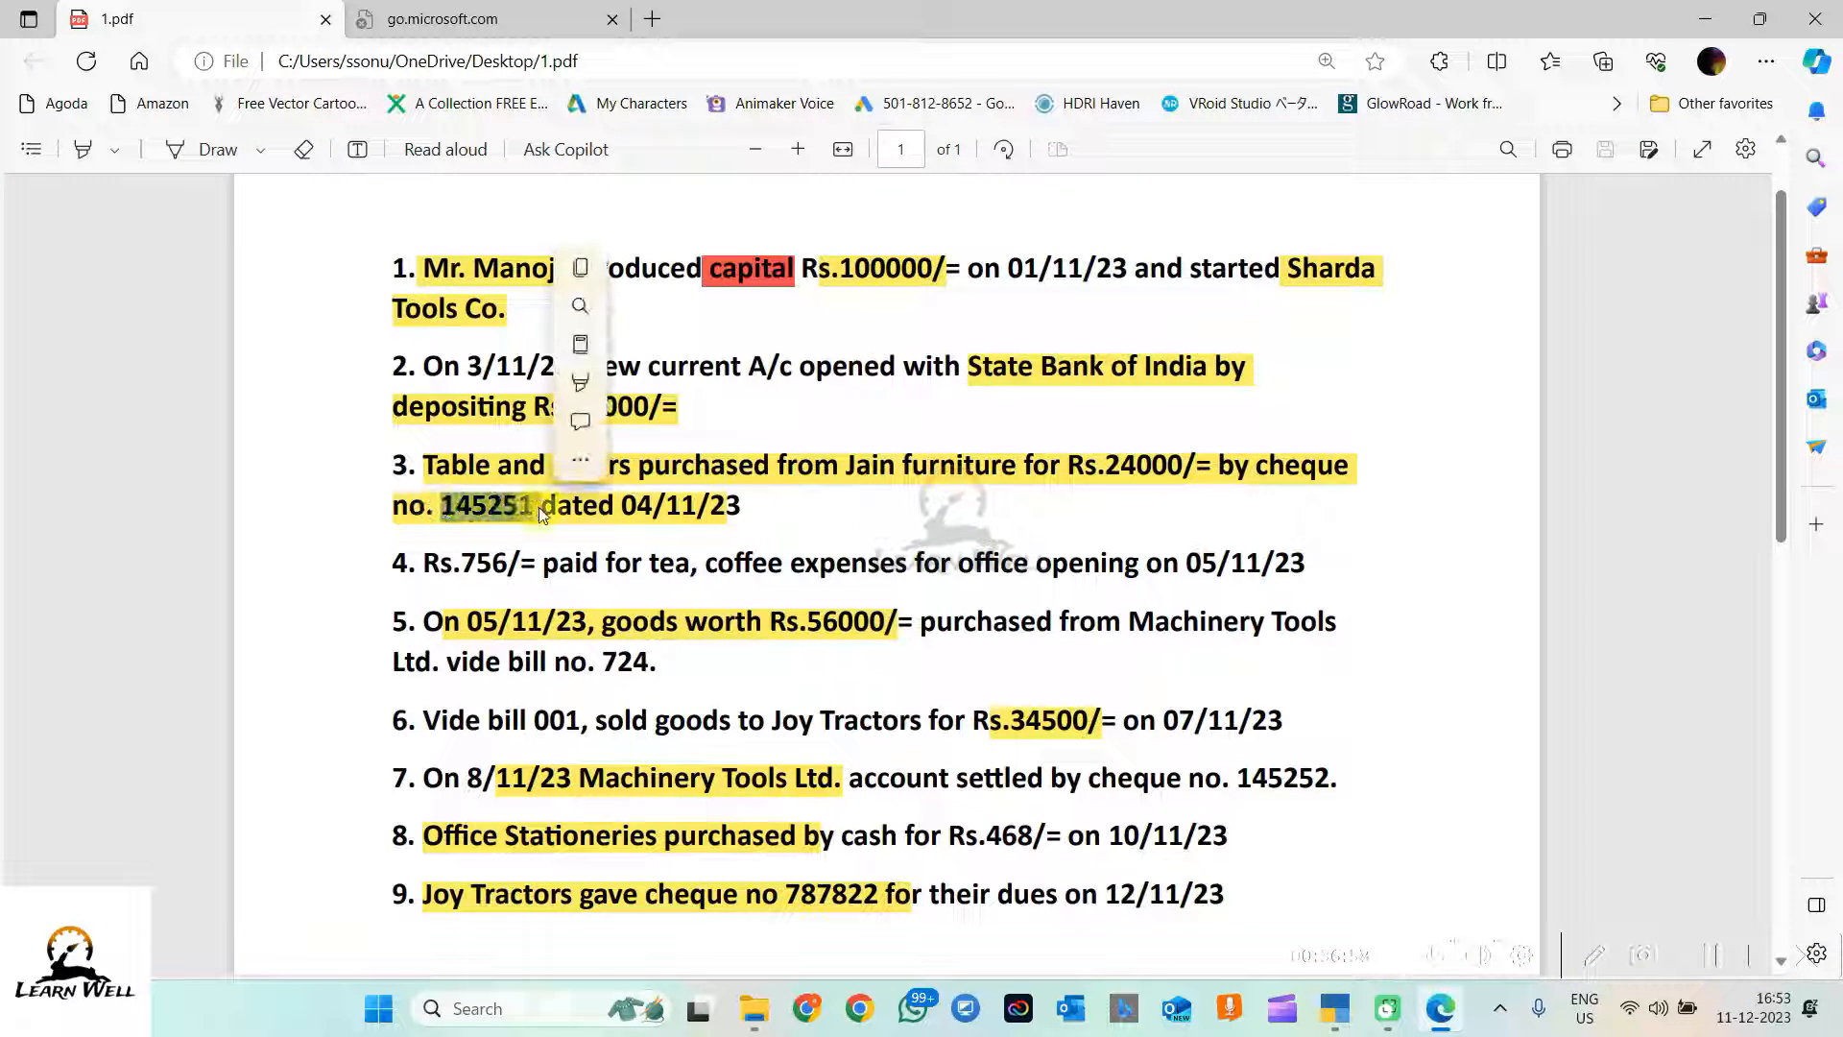
pyautogui.click(532, 509)
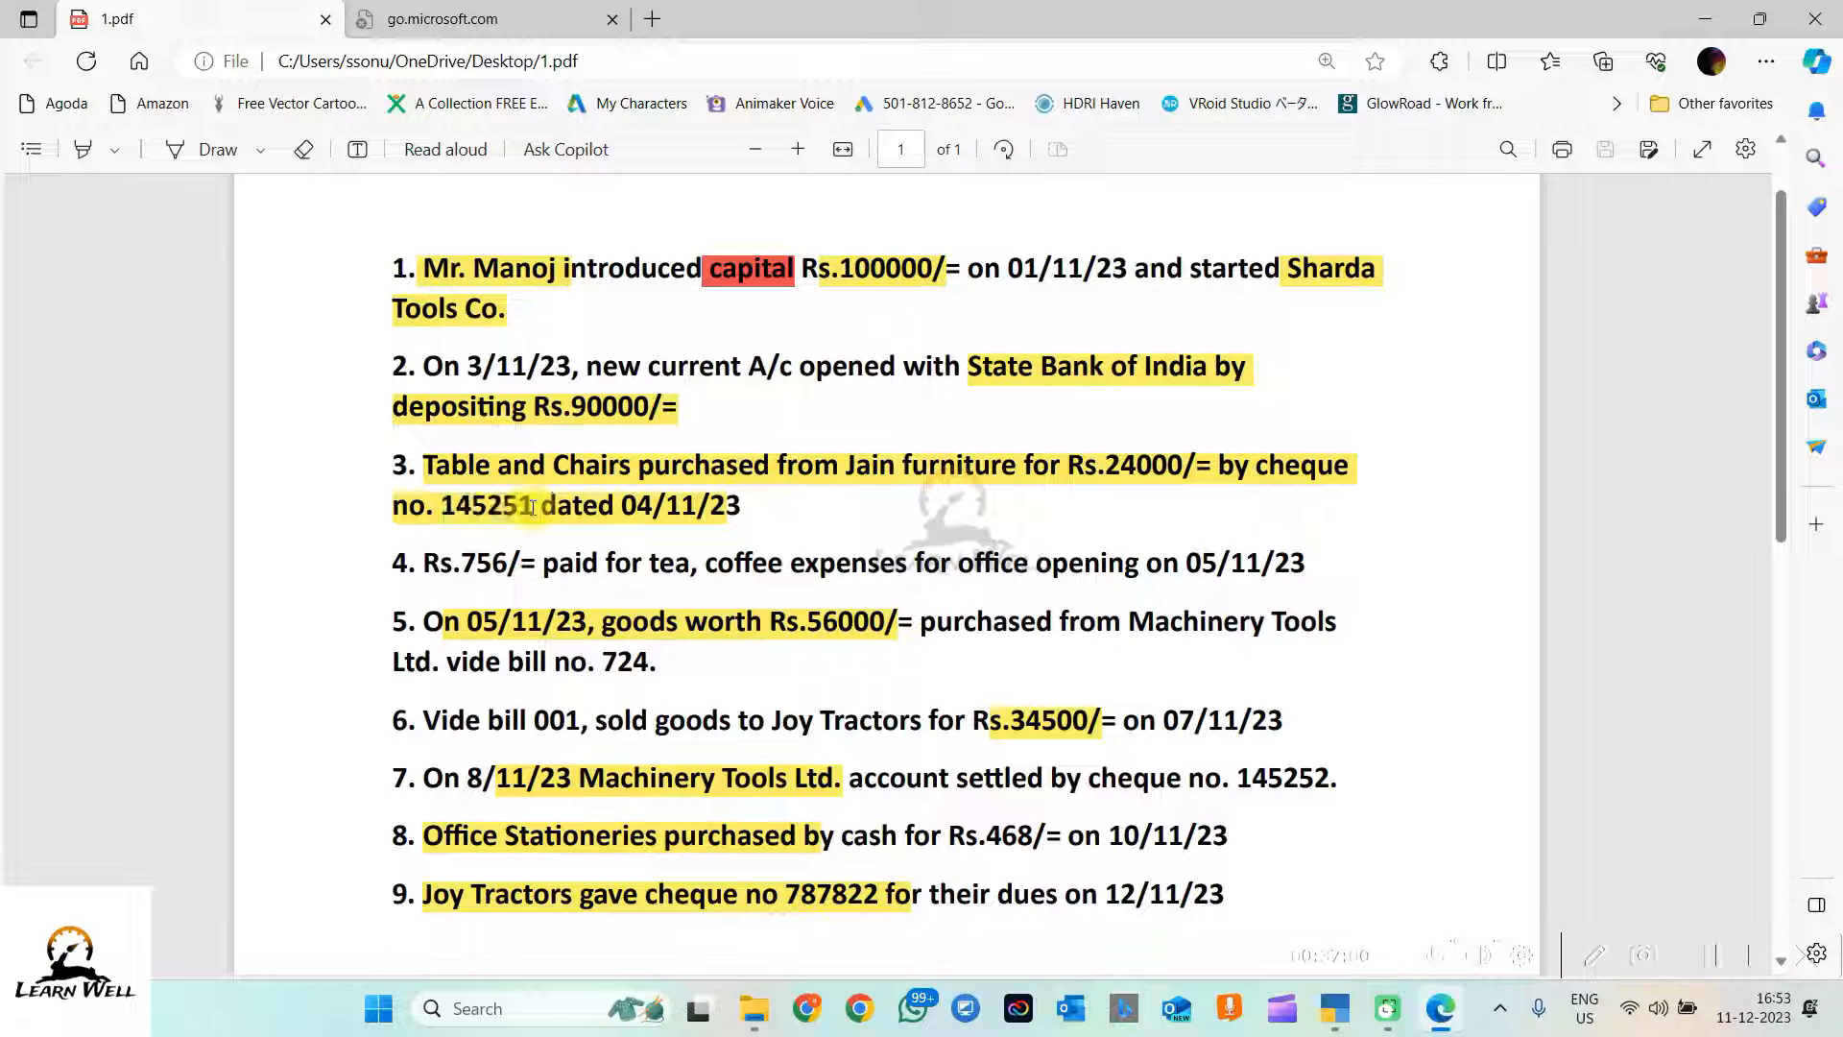
pyautogui.moveTo(532, 508); pyautogui.dragTo(457, 509)
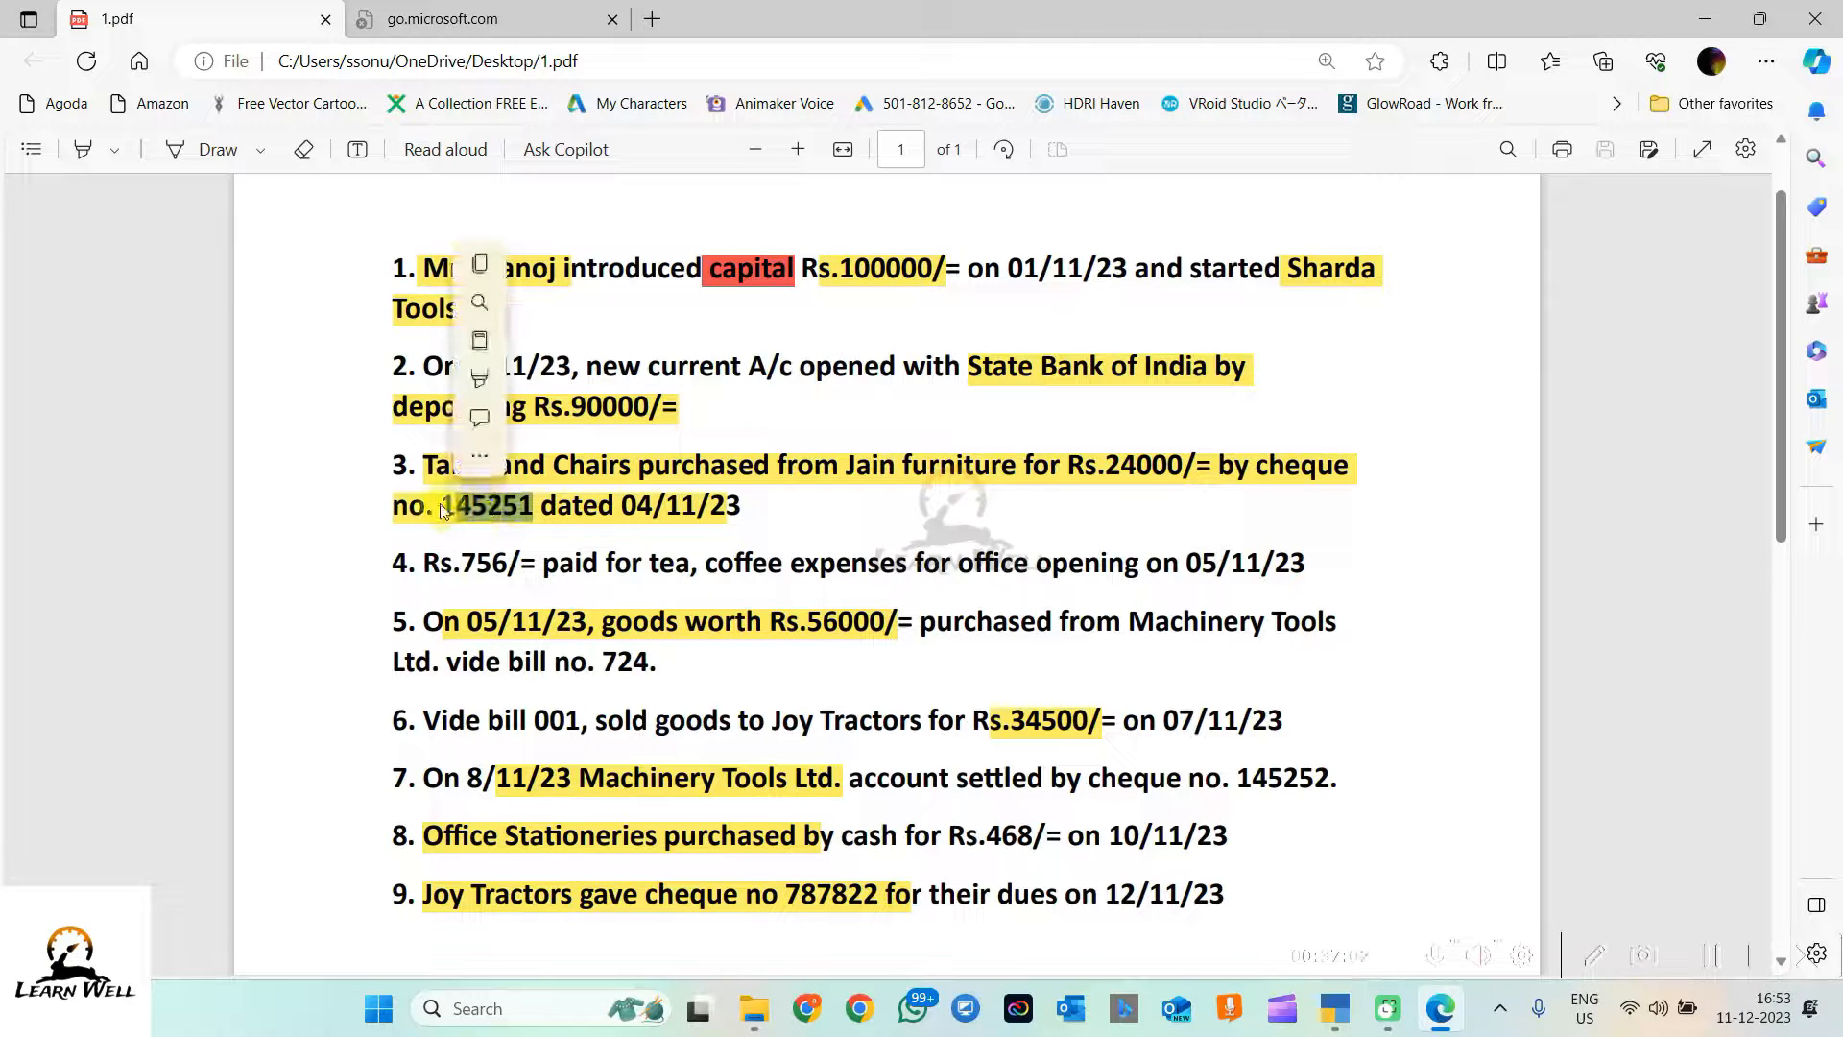
pyautogui.hotkey('ctrl', 'c')
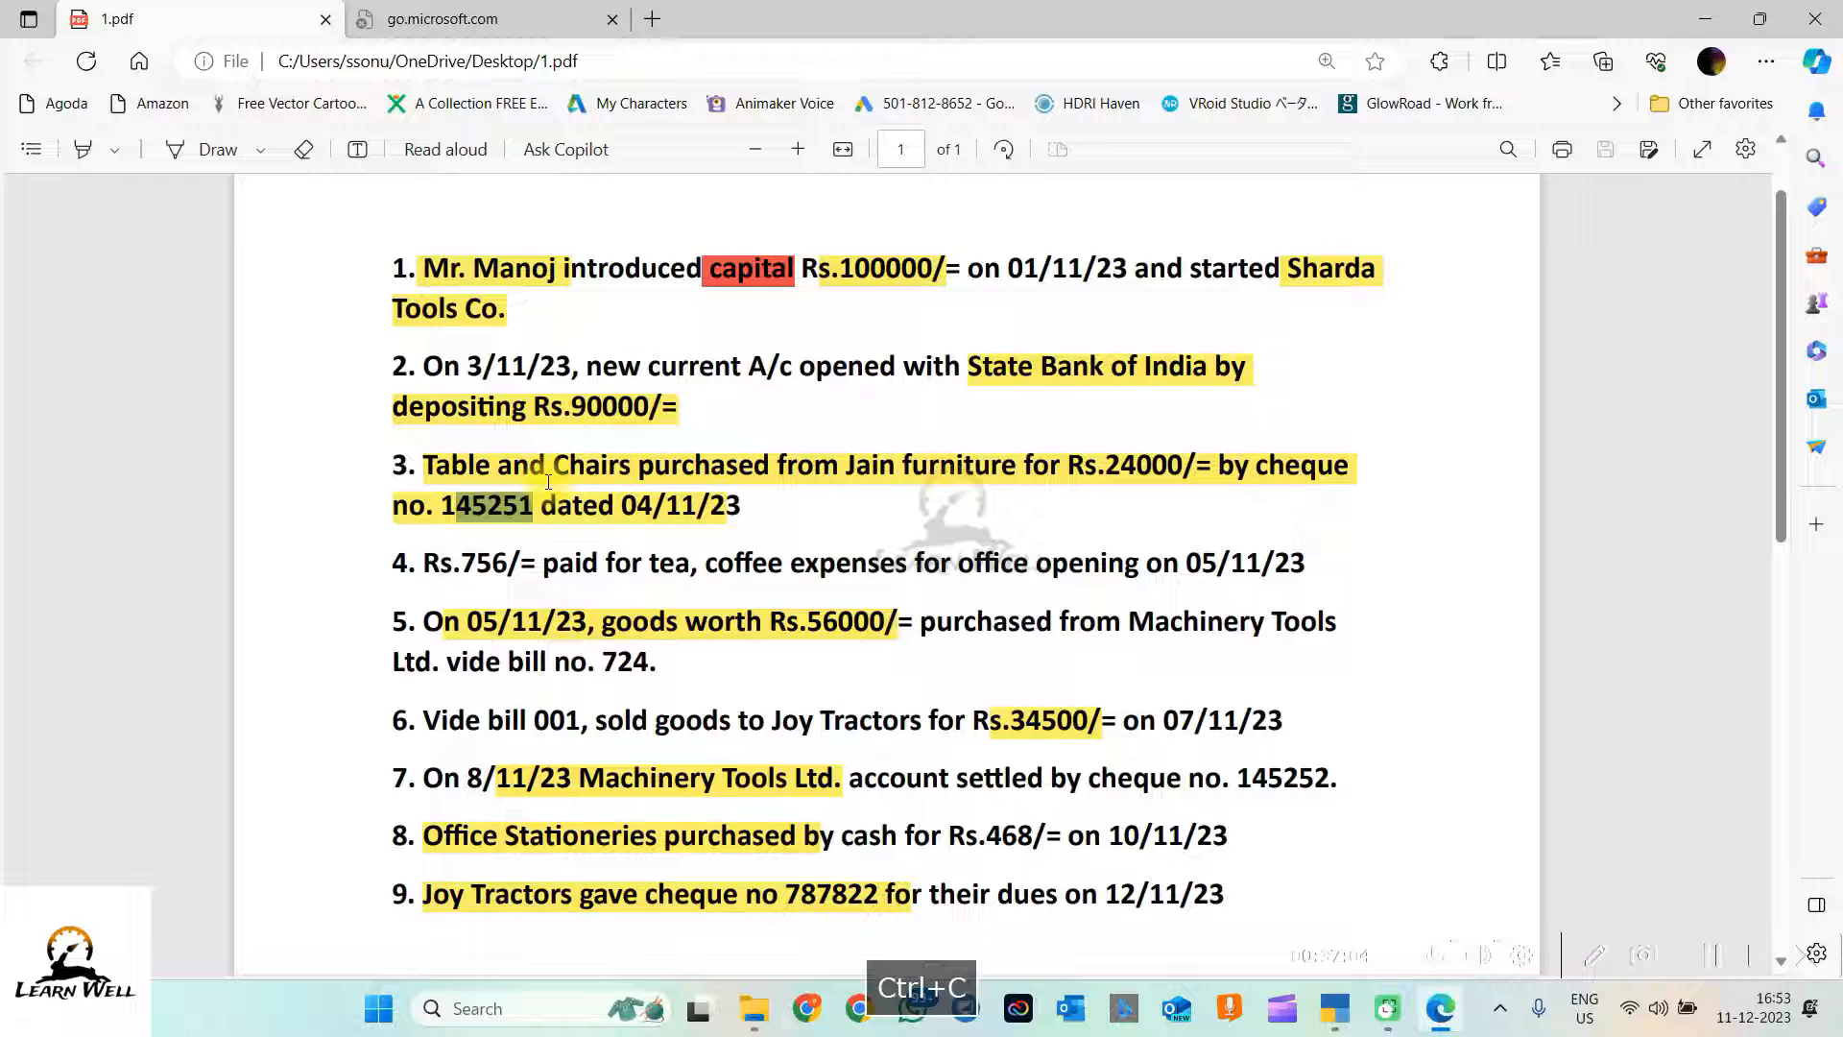
pyautogui.click(1705, 19)
pyautogui.hotkey('ctrl', 'v')
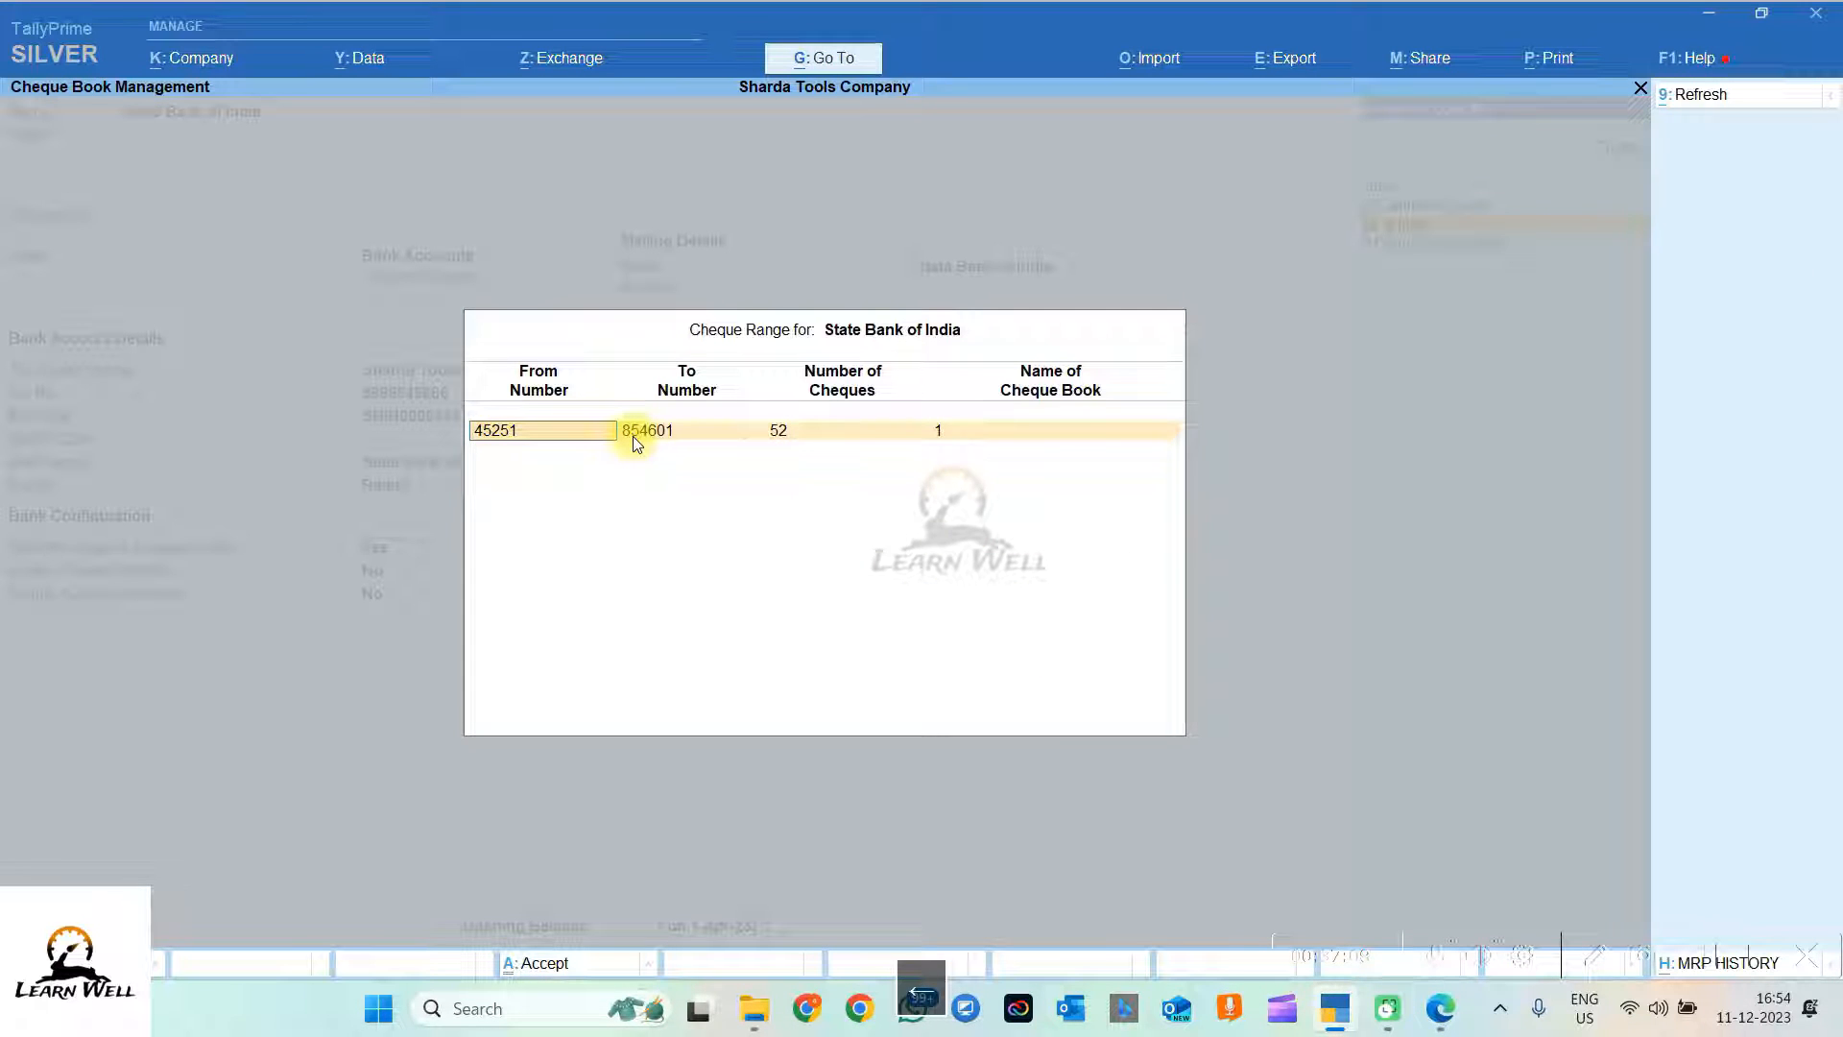
pyautogui.write('1')
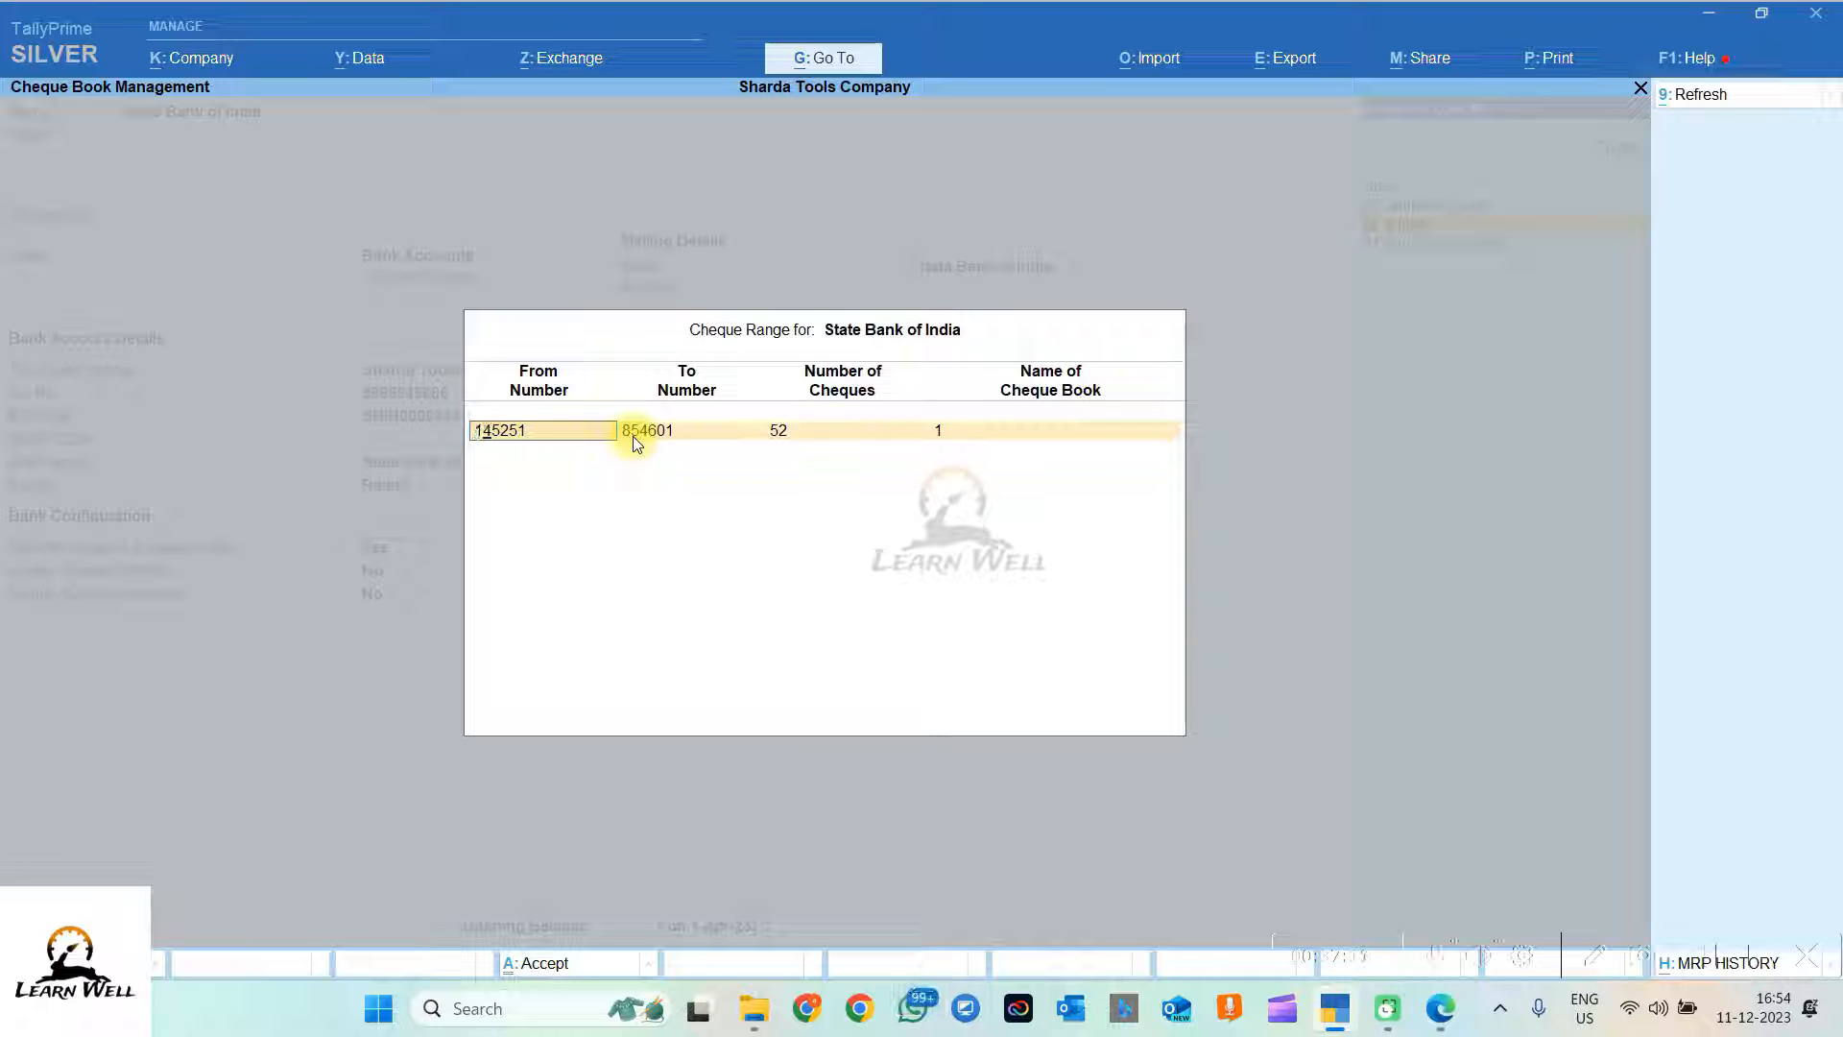
pyautogui.press('Return')
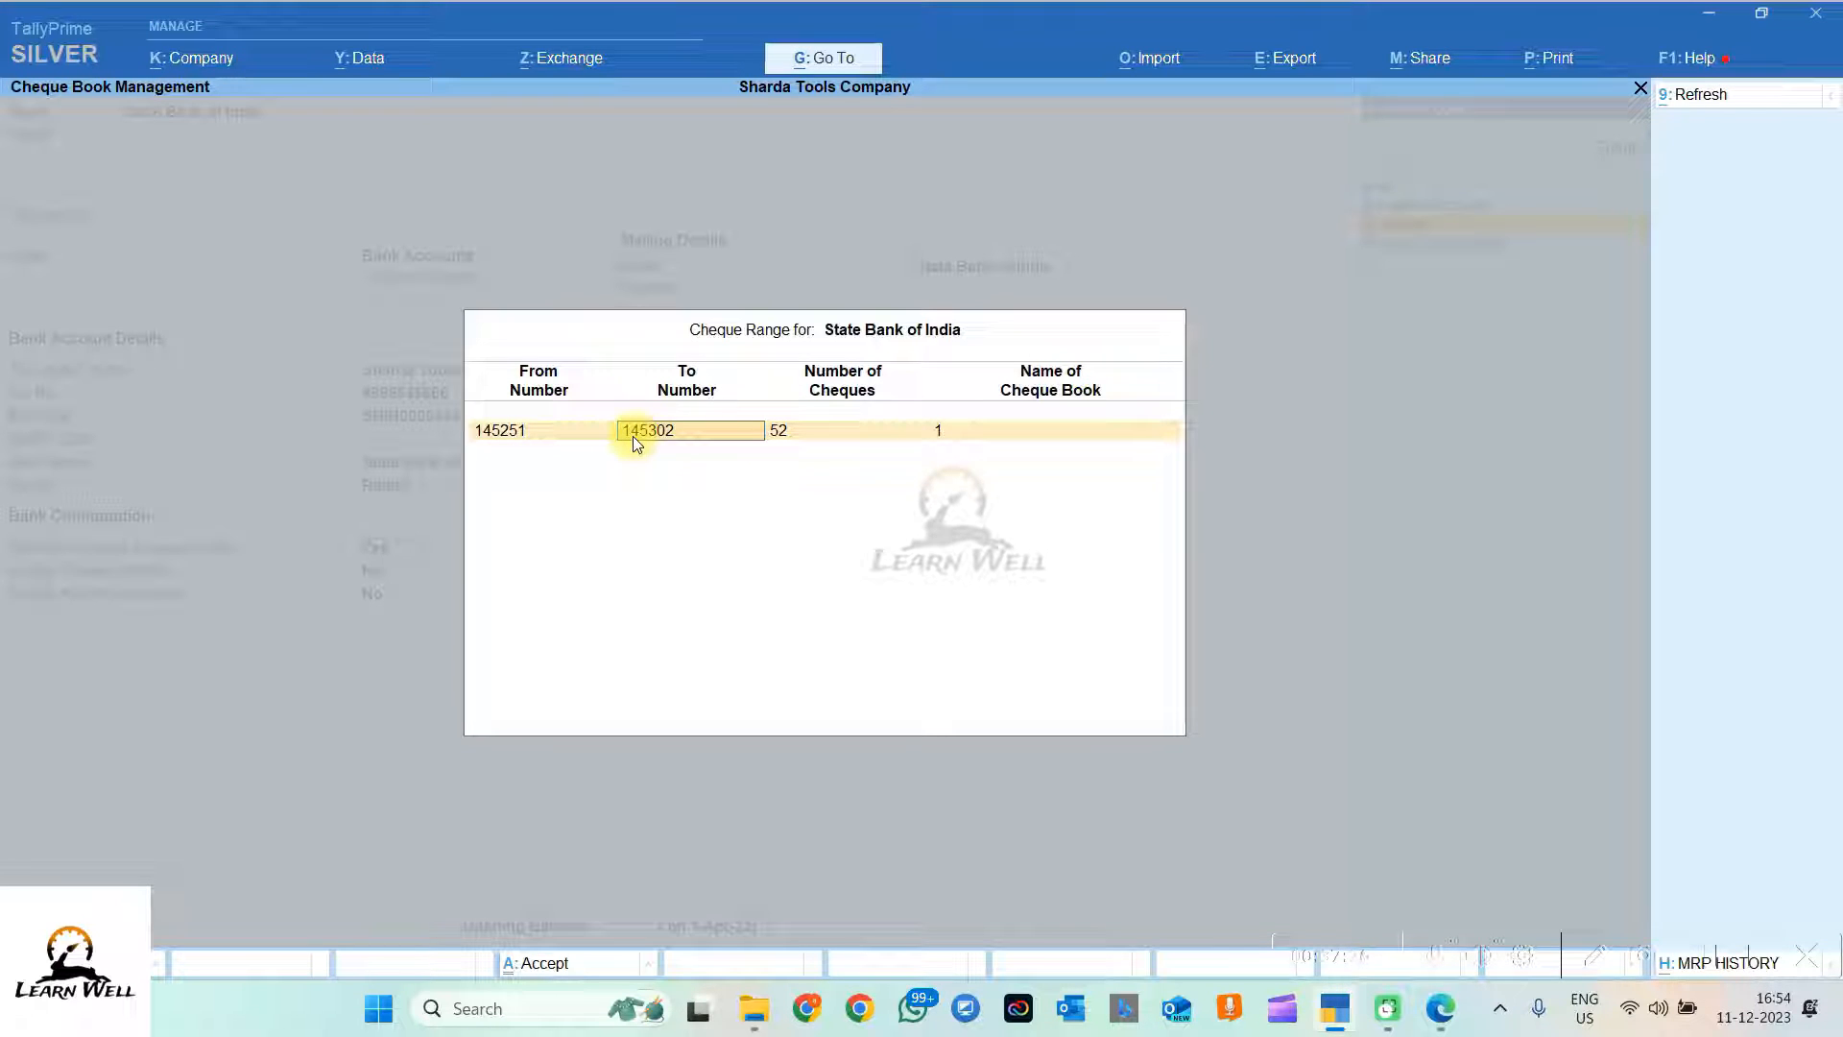
pyautogui.press('Return')
pyautogui.press('Return')
pyautogui.press('Return')
pyautogui.press('Return')
pyautogui.press('Return')
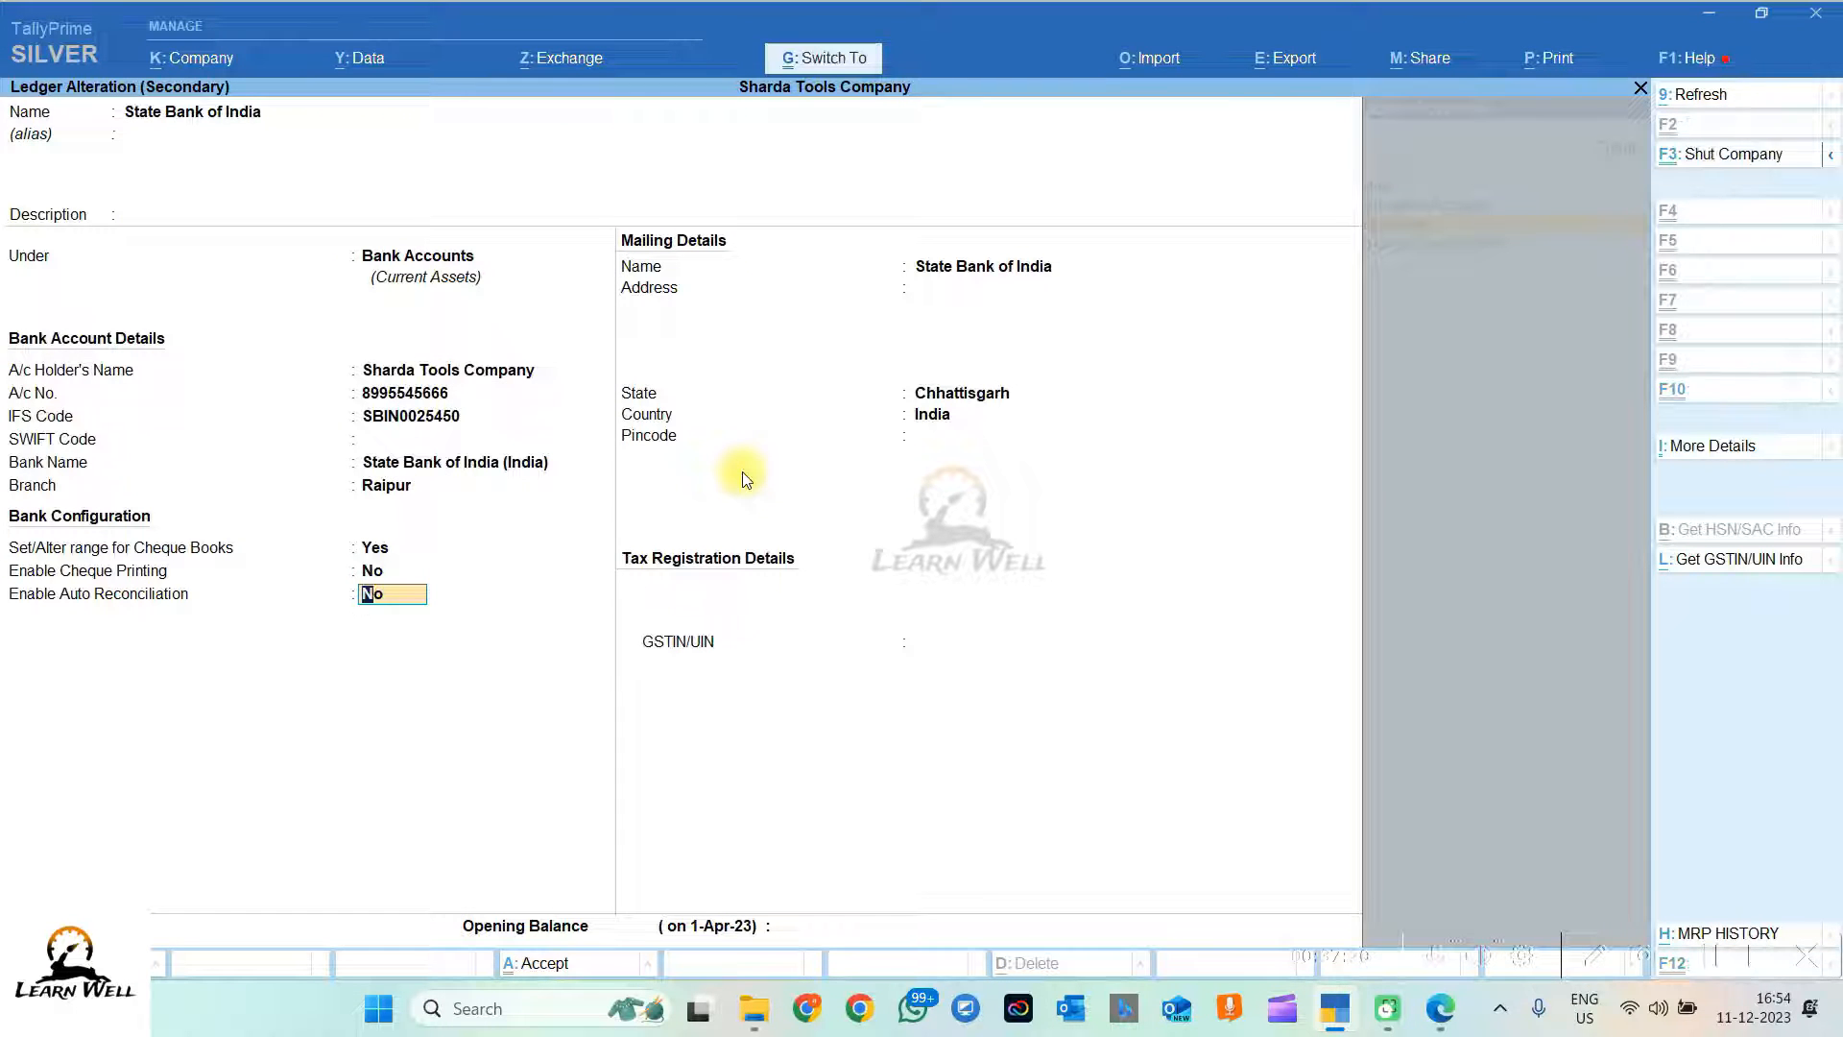
pyautogui.hotkey('ctrl', 'a')
pyautogui.press('Return')
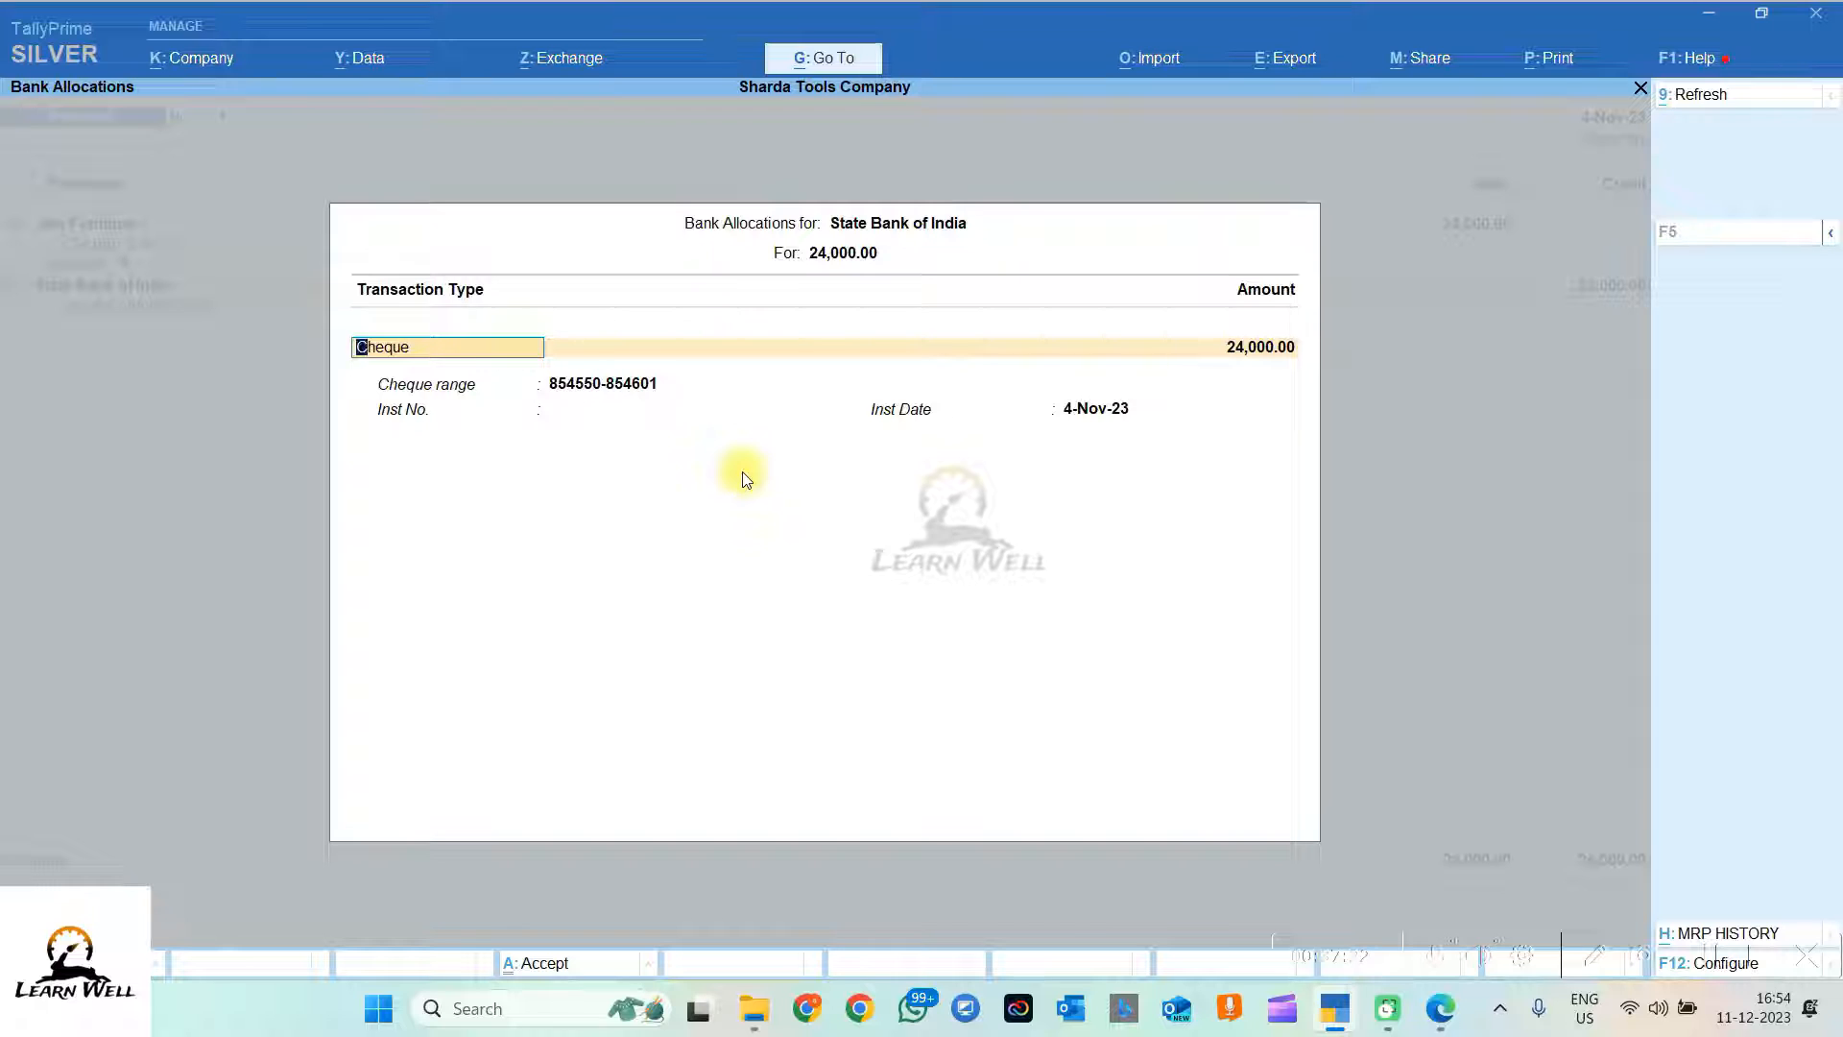
pyautogui.press('Return')
pyautogui.press('Down')
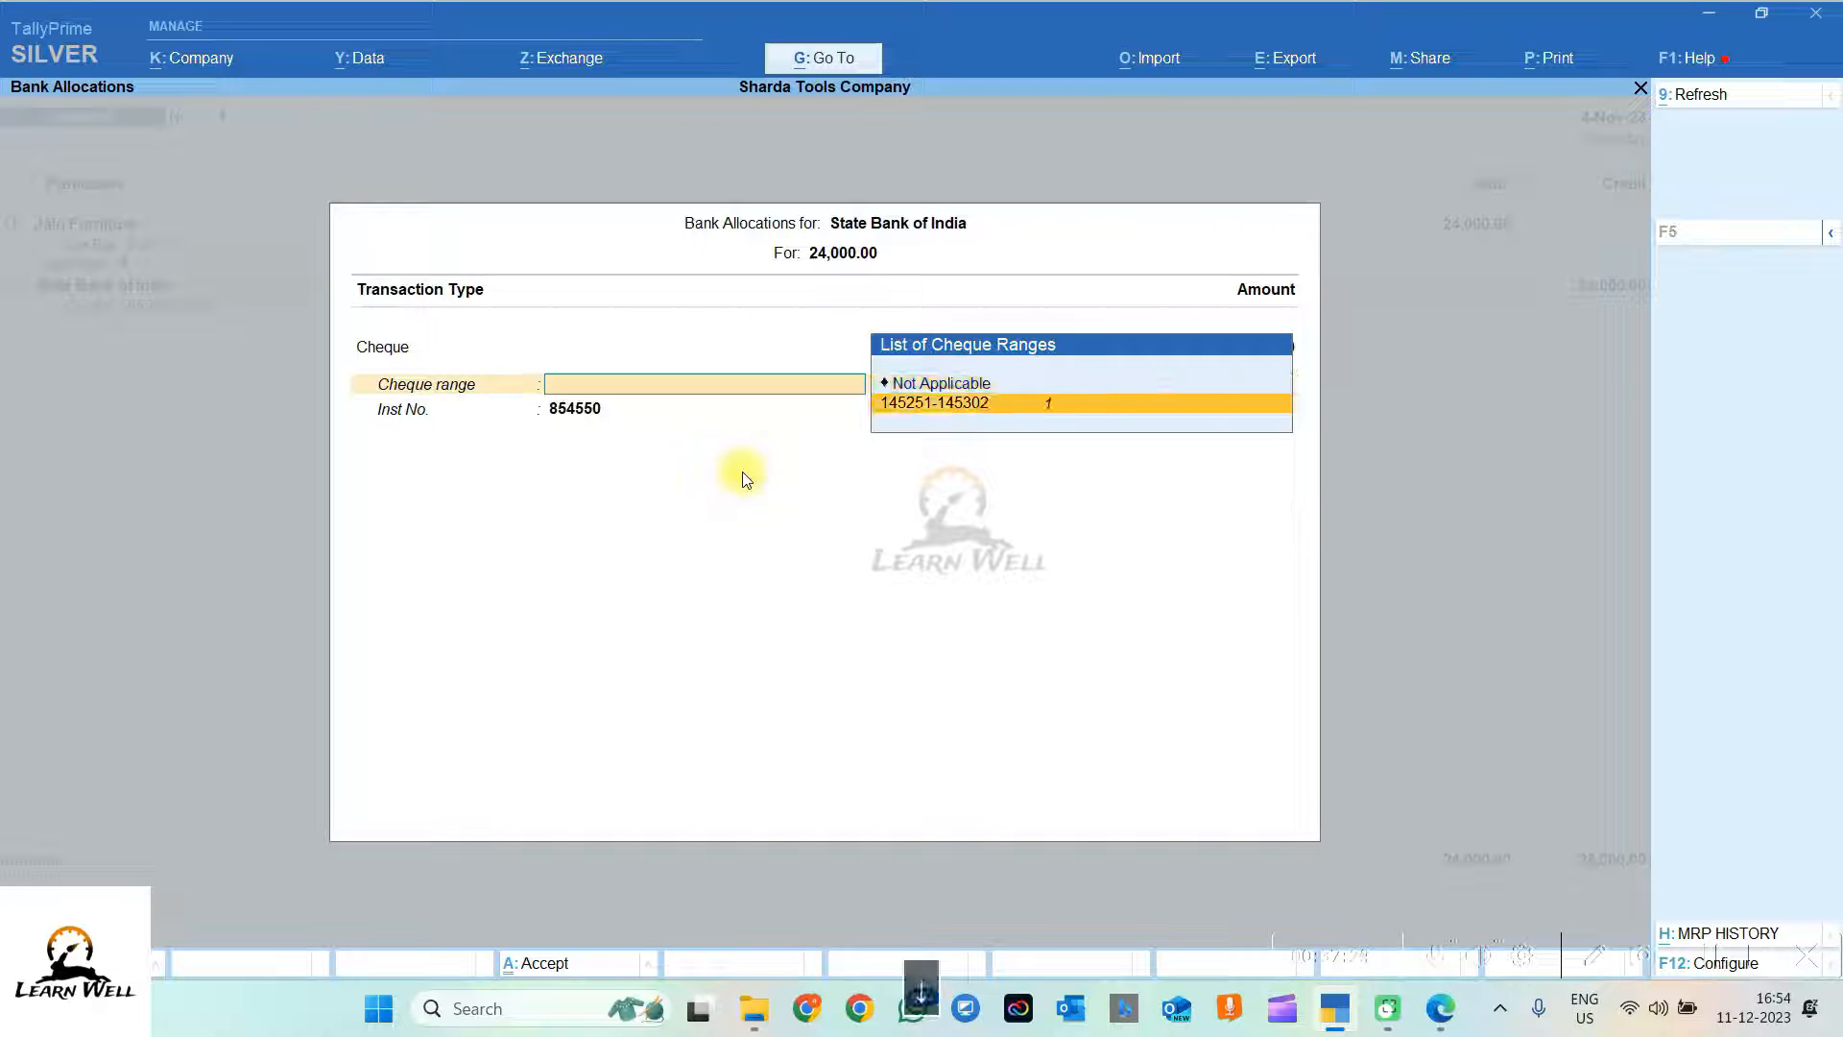
pyautogui.press('Return')
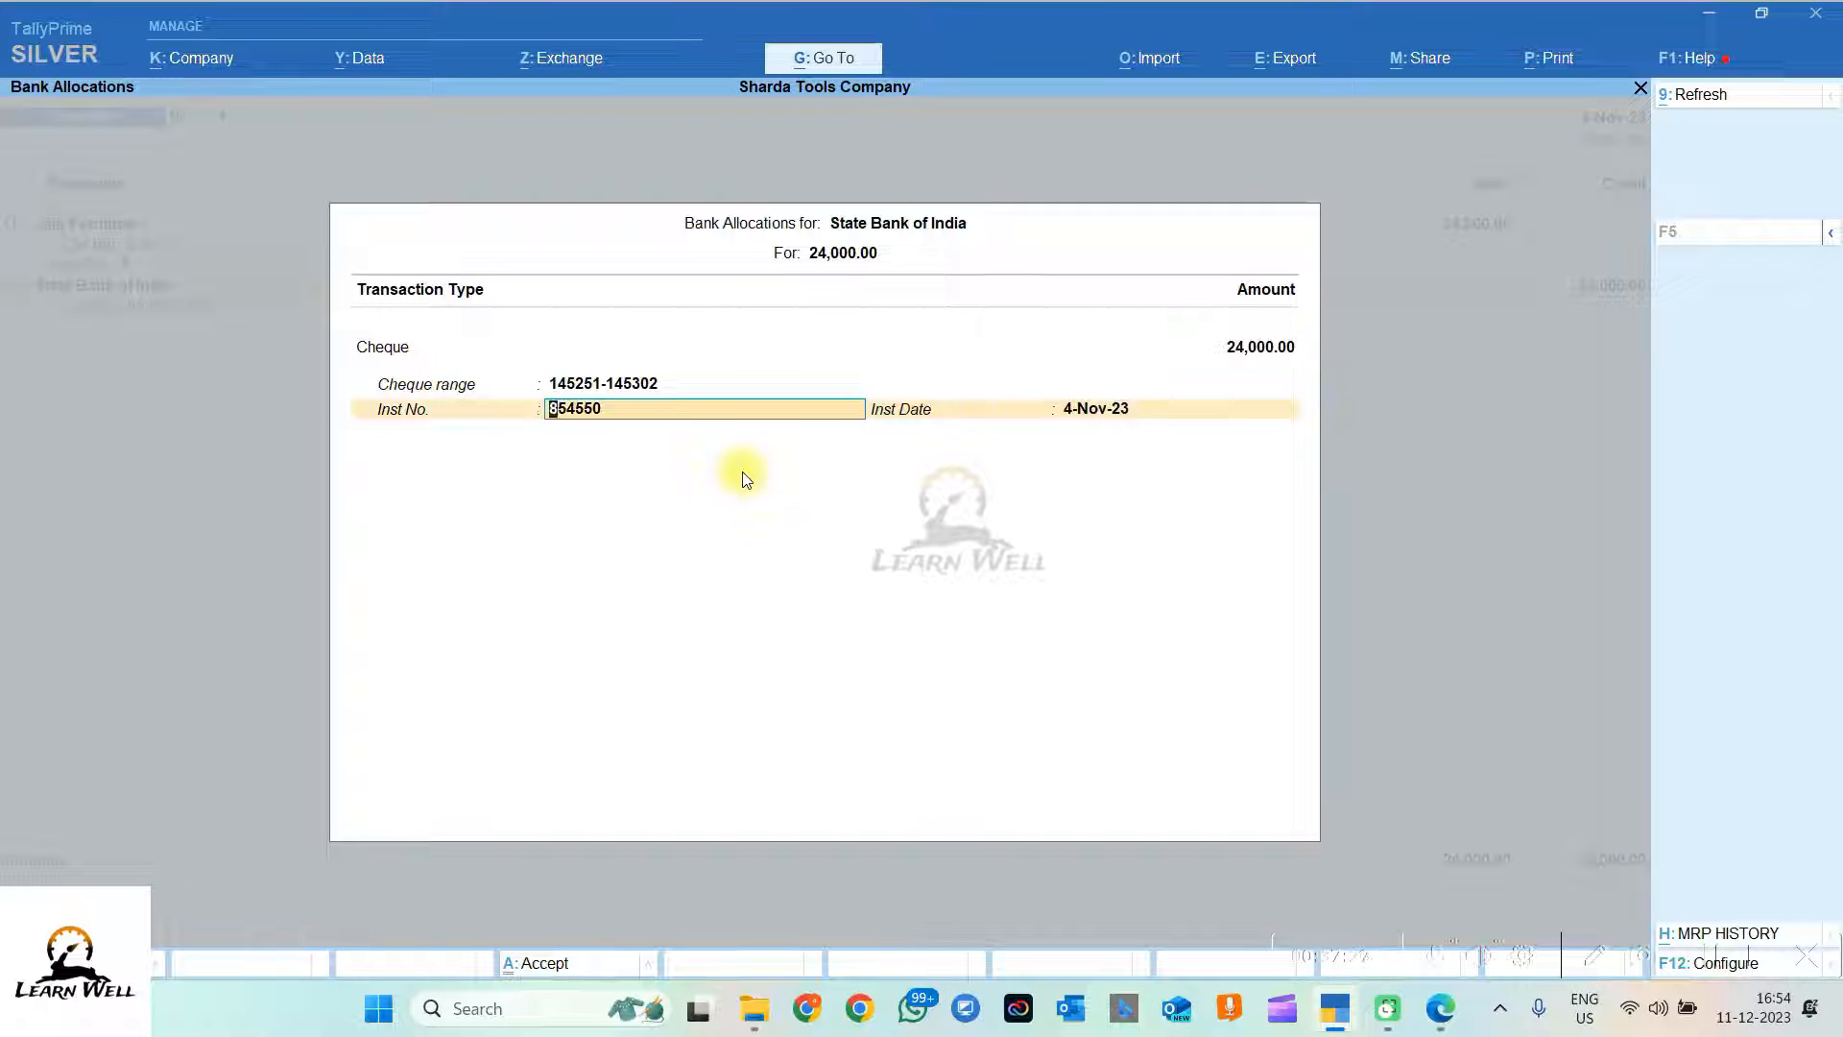
pyautogui.write('145251')
pyautogui.press('Return')
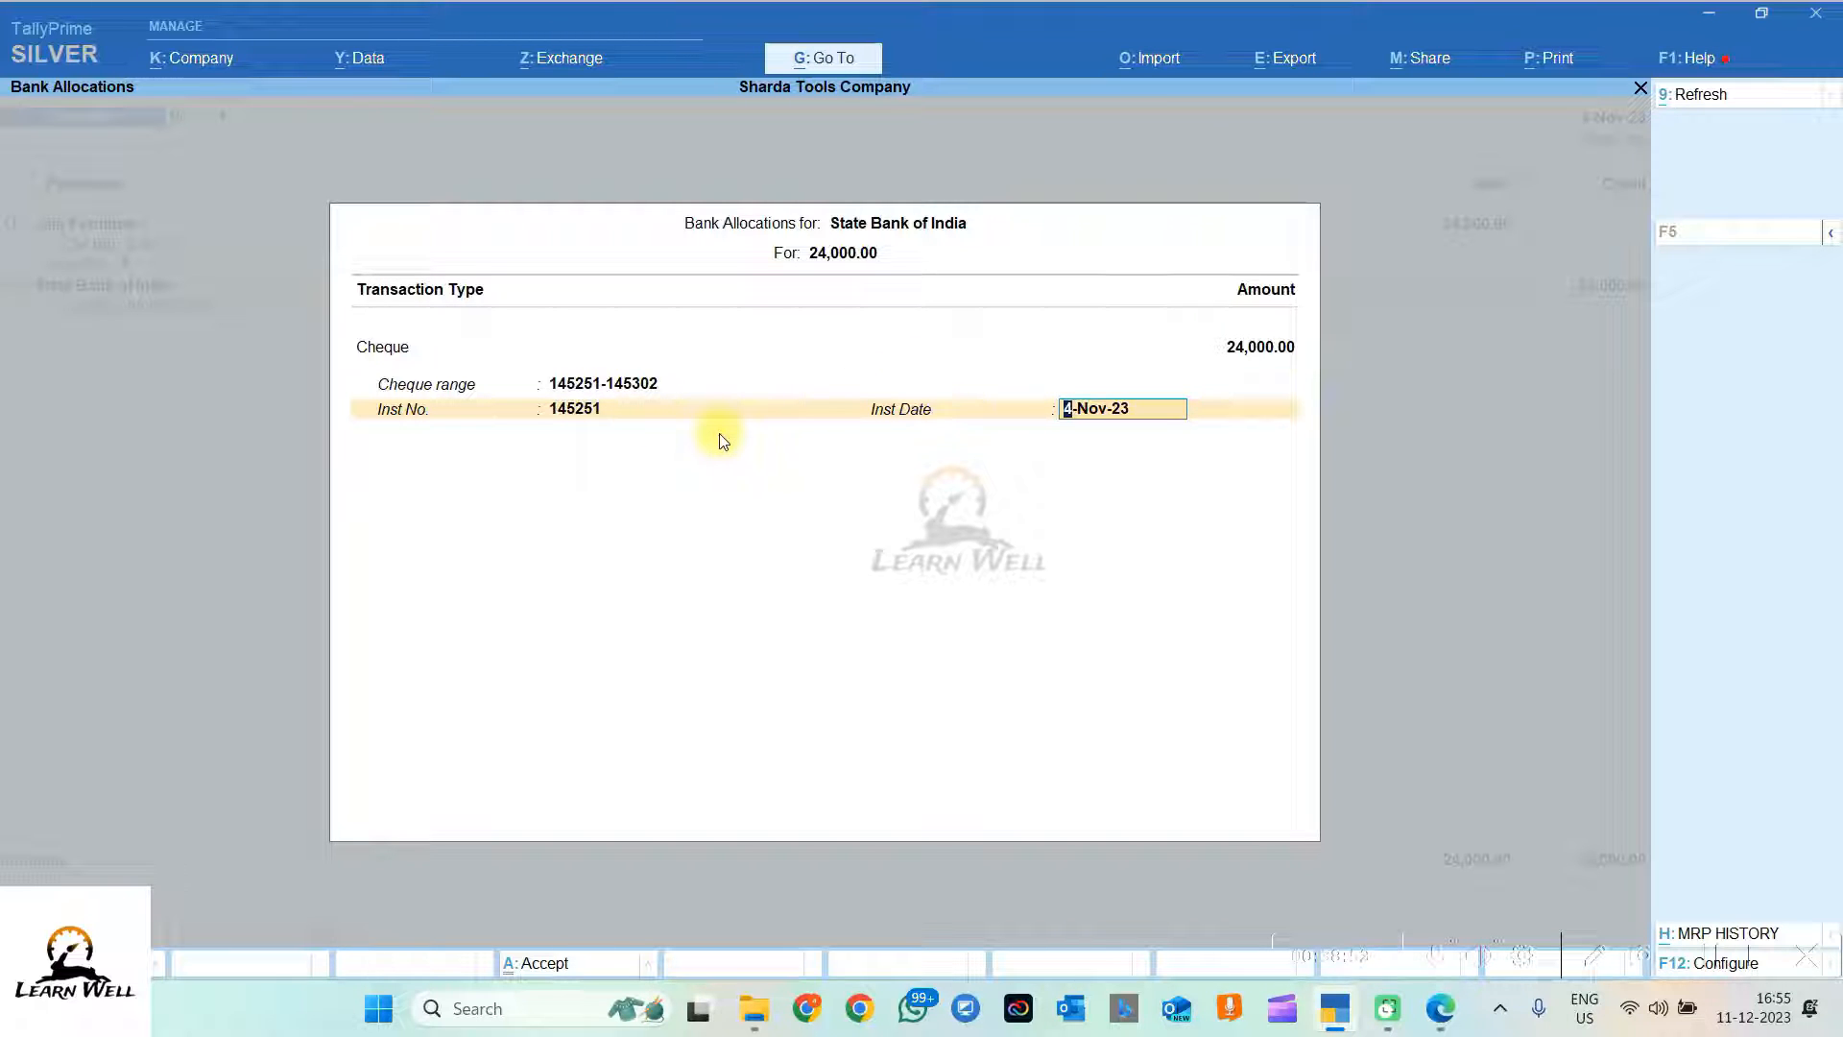
pyautogui.press('Return')
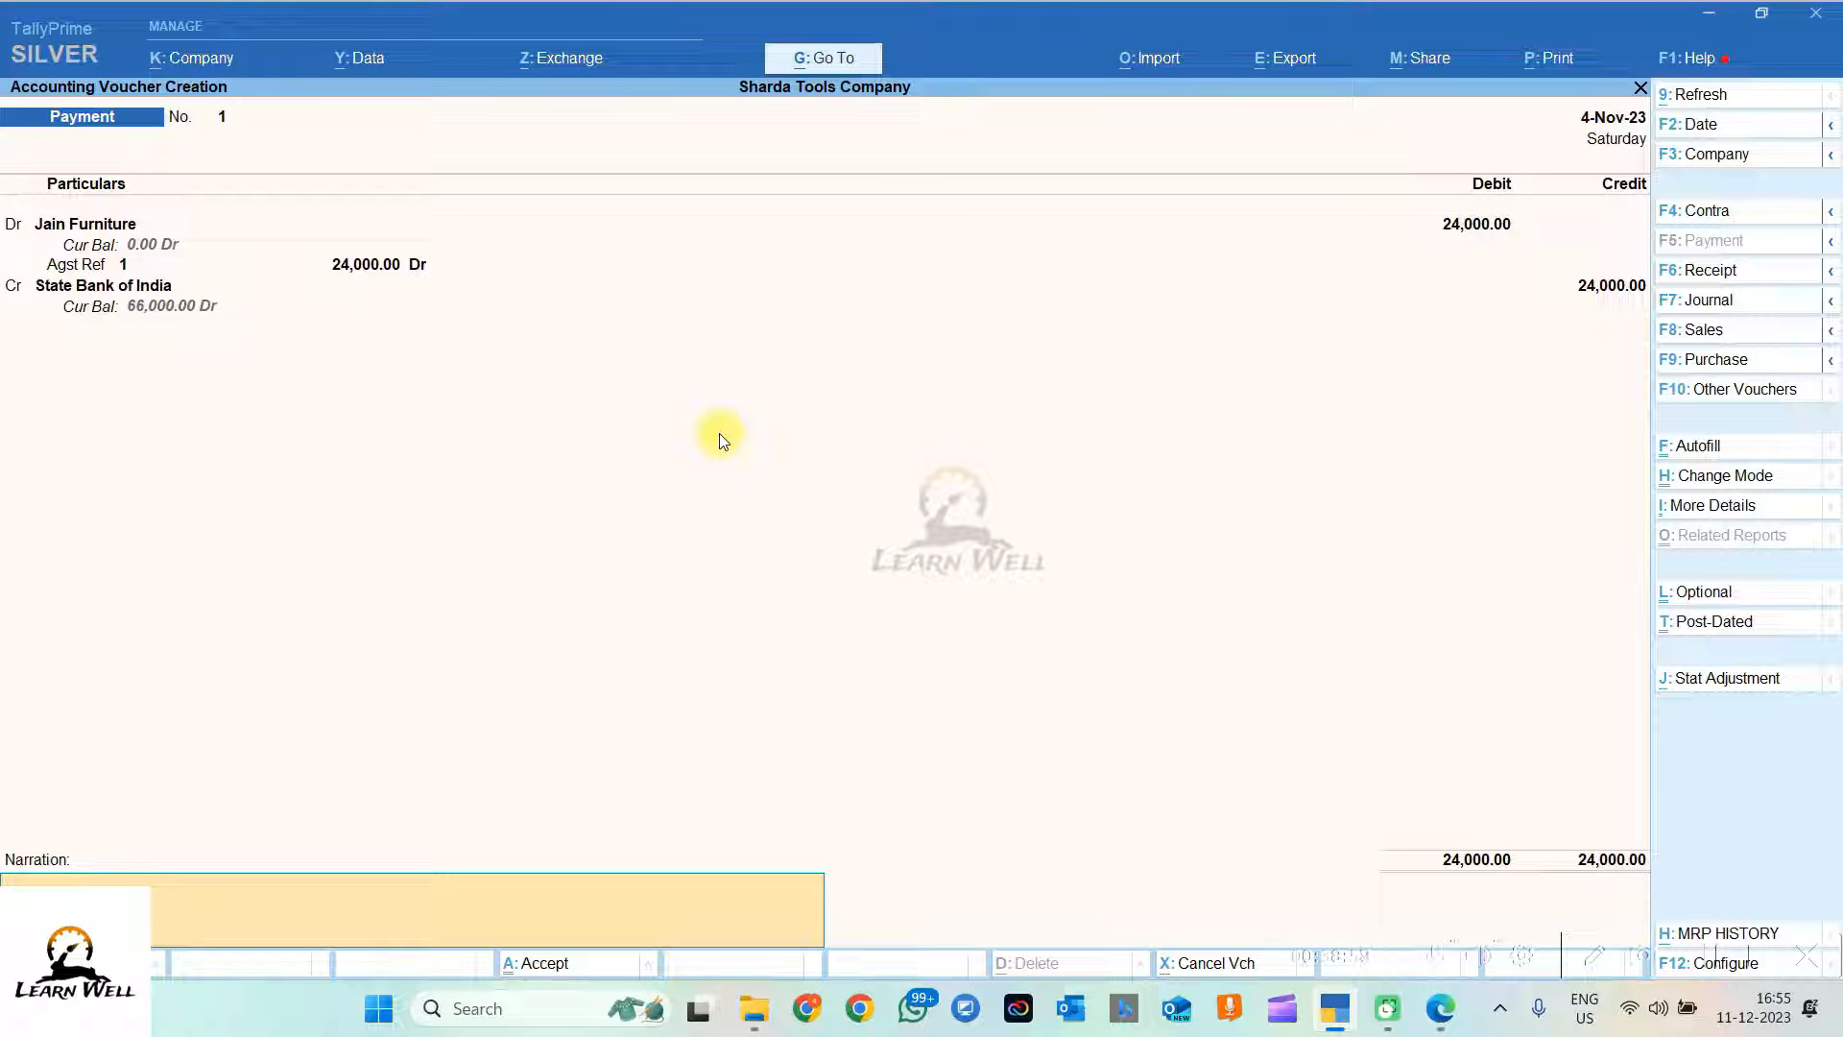
# Step: Paste item 3's transaction text from the PDF as narration and save payment voucher 1
pyautogui.hotkey('alt', 'Tab')
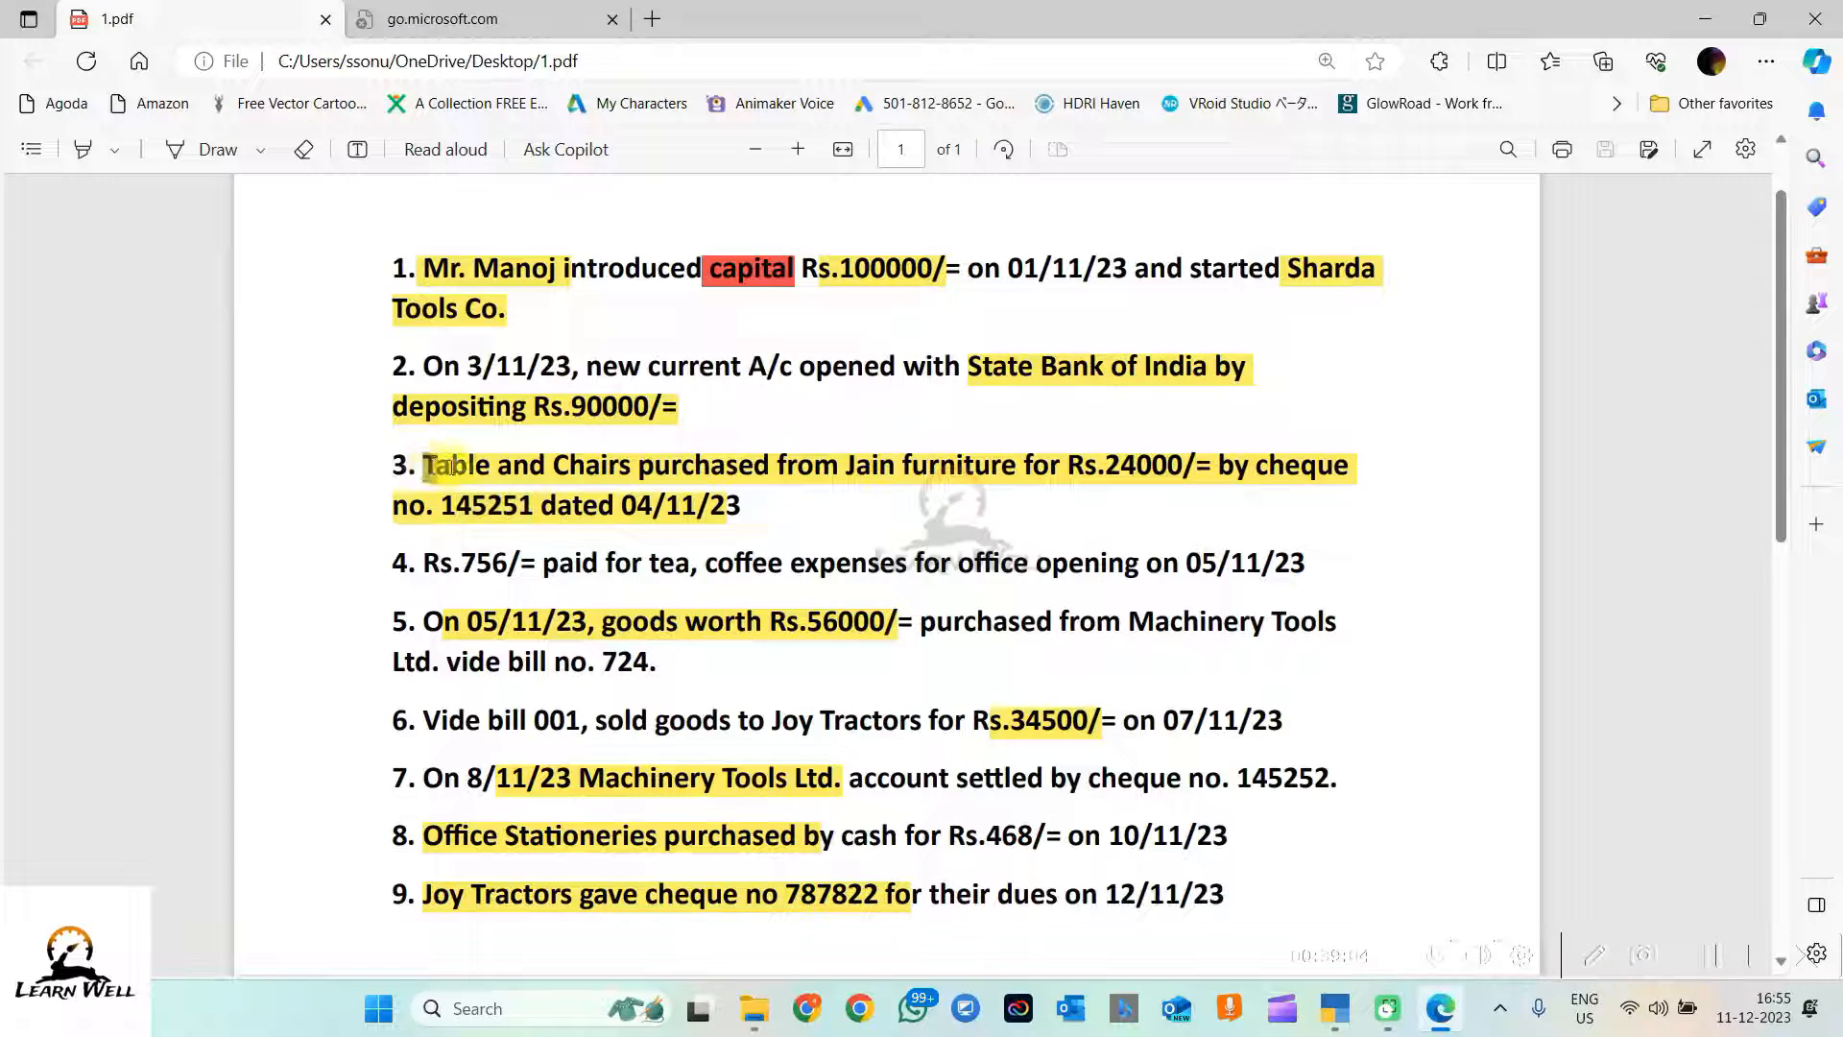
pyautogui.moveTo(451, 467); pyautogui.dragTo(773, 516)
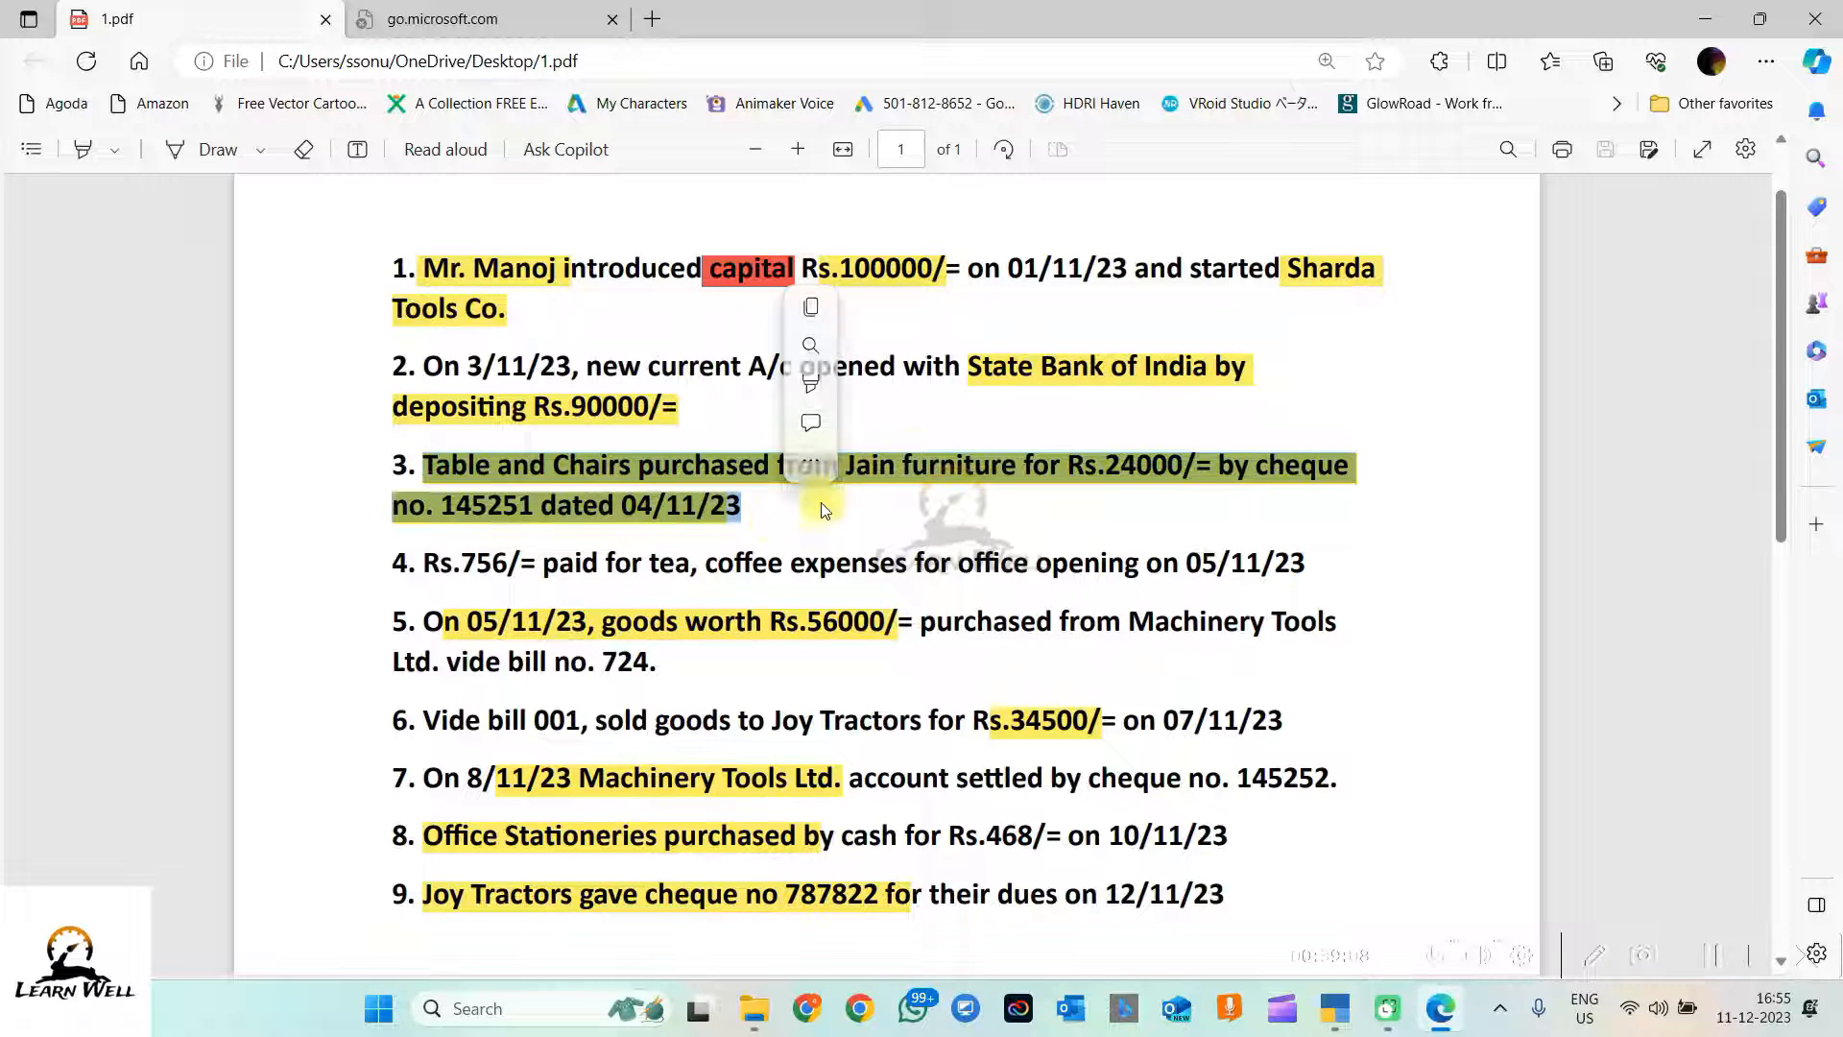
pyautogui.hotkey('ctrl', 'c')
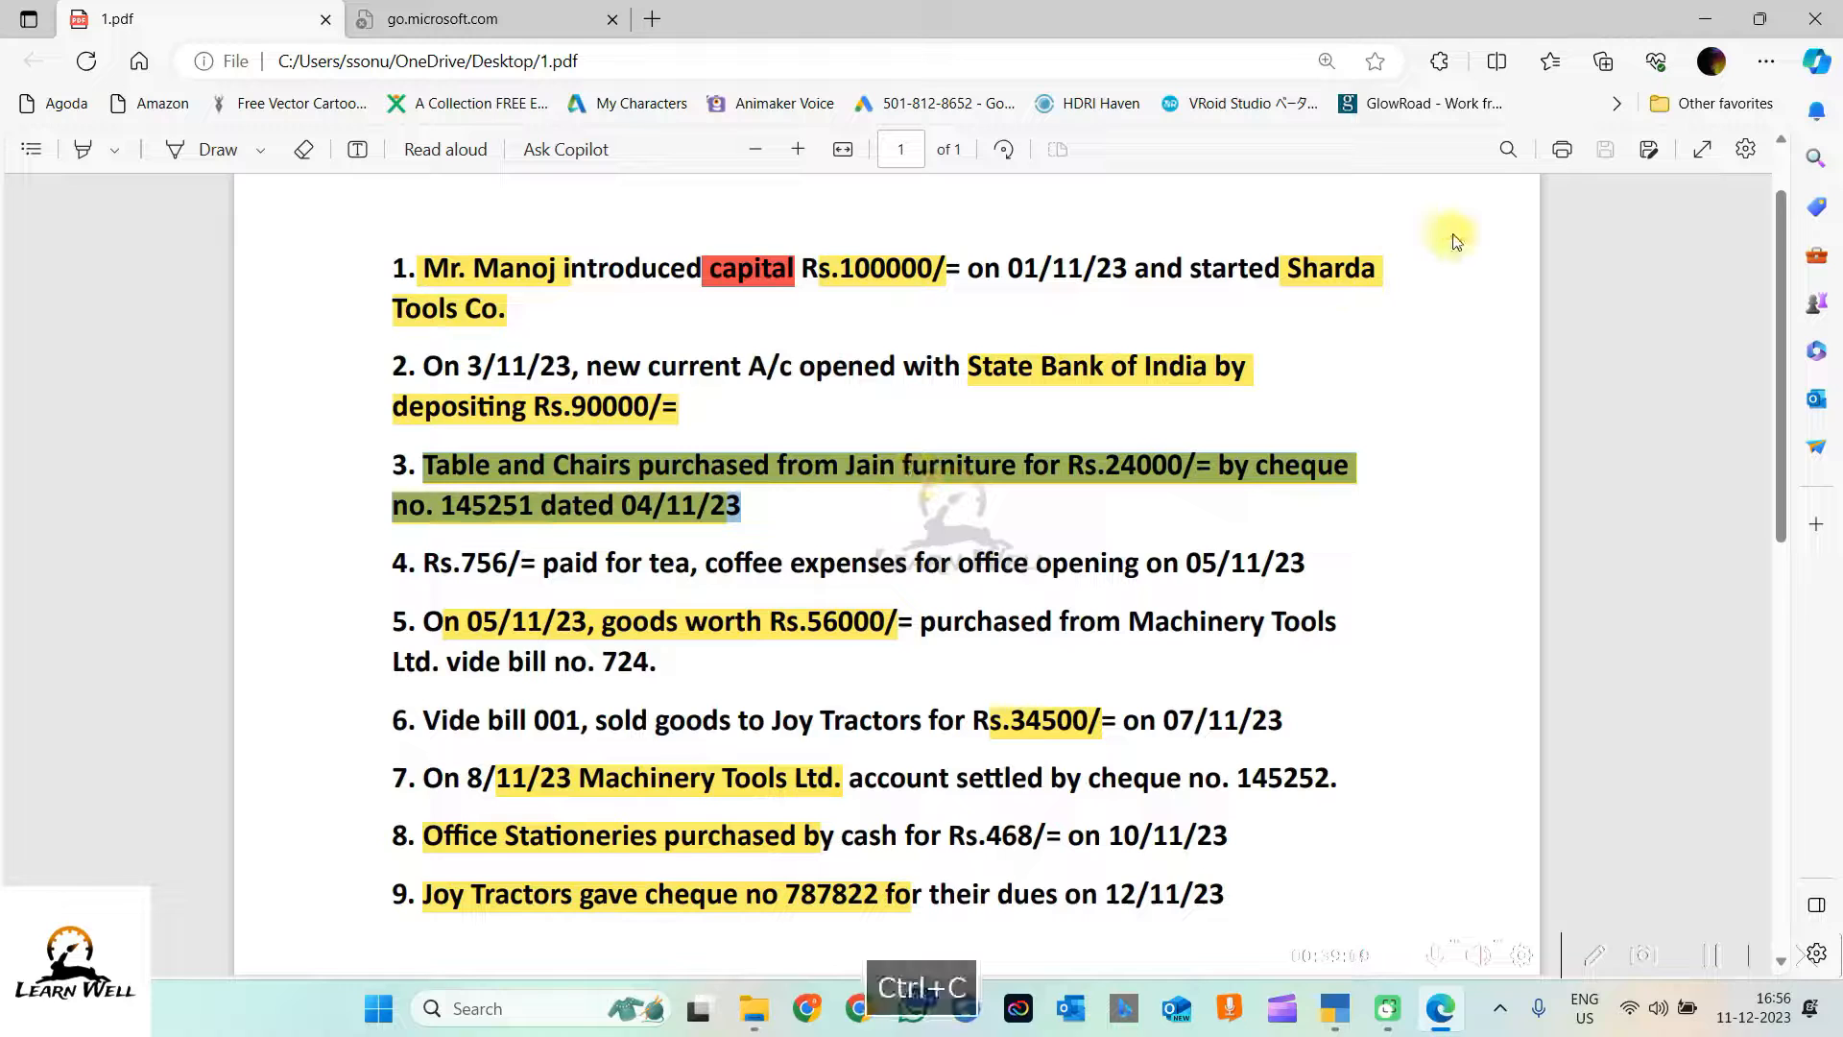
pyautogui.click(1705, 18)
pyautogui.hotkey('ctrl', 'v')
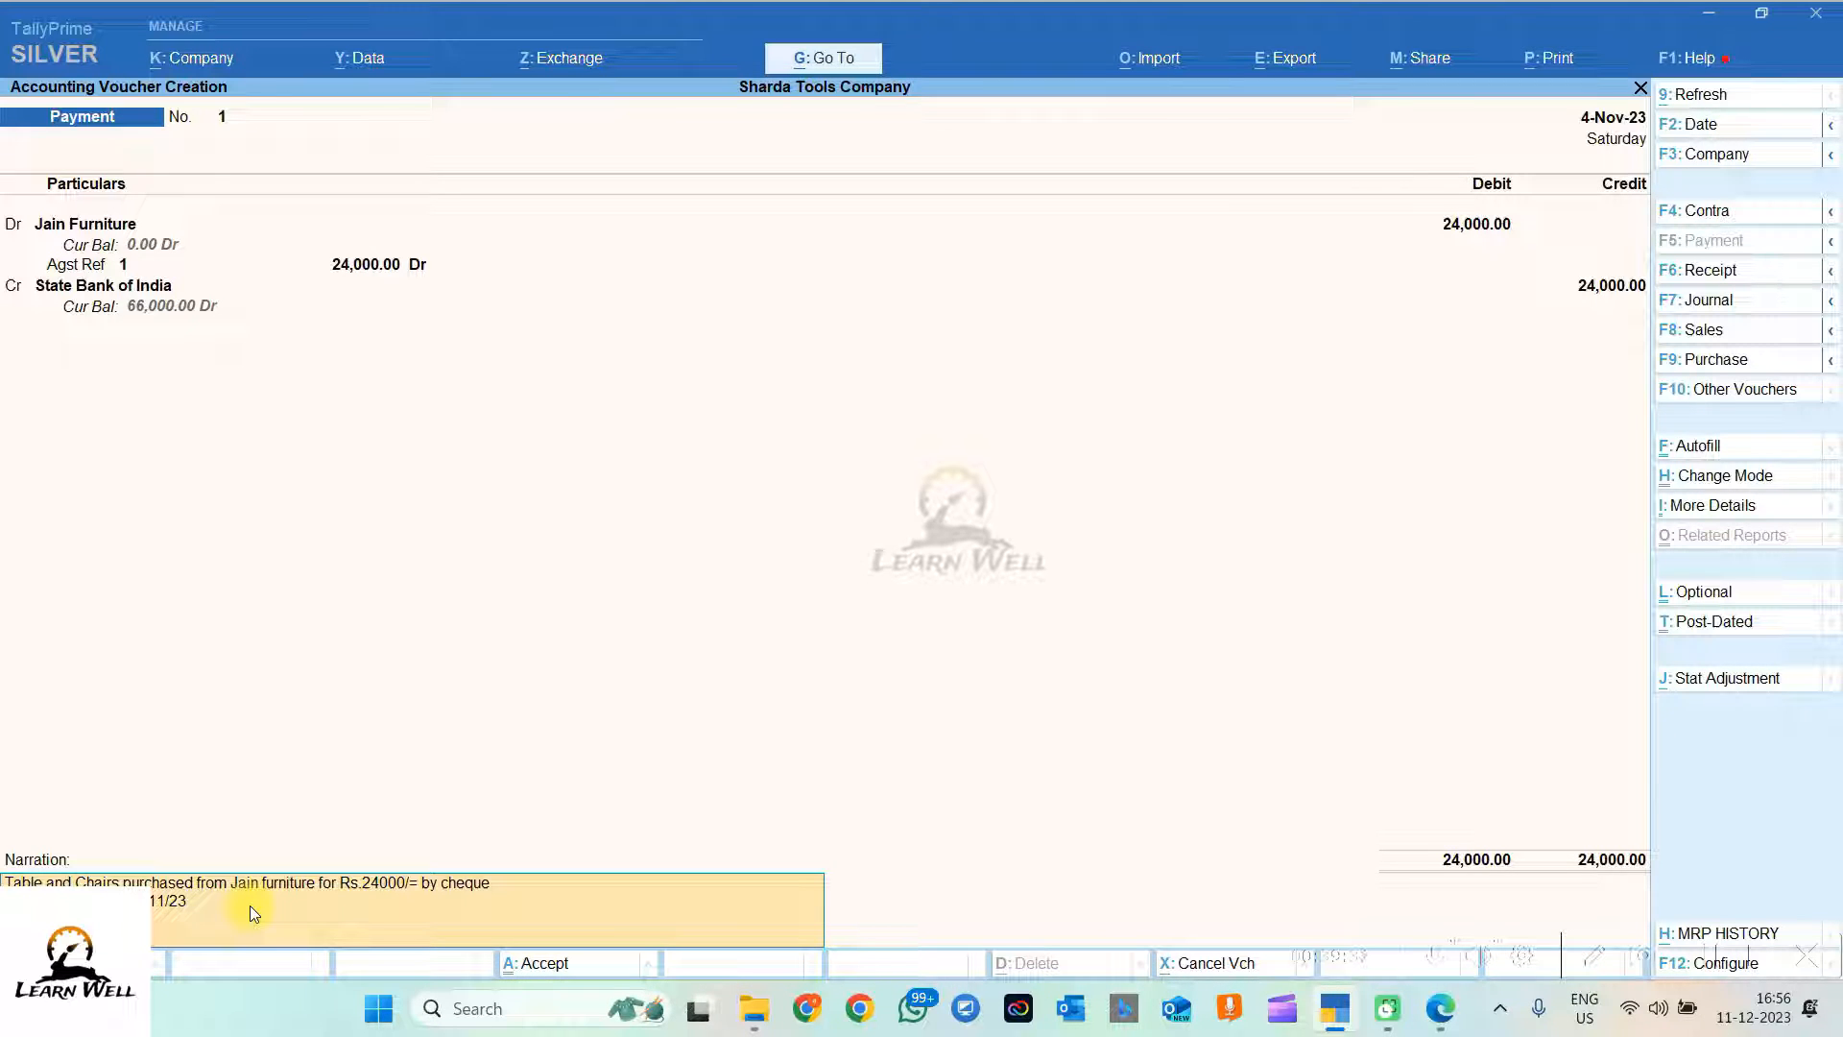
pyautogui.press('Return')
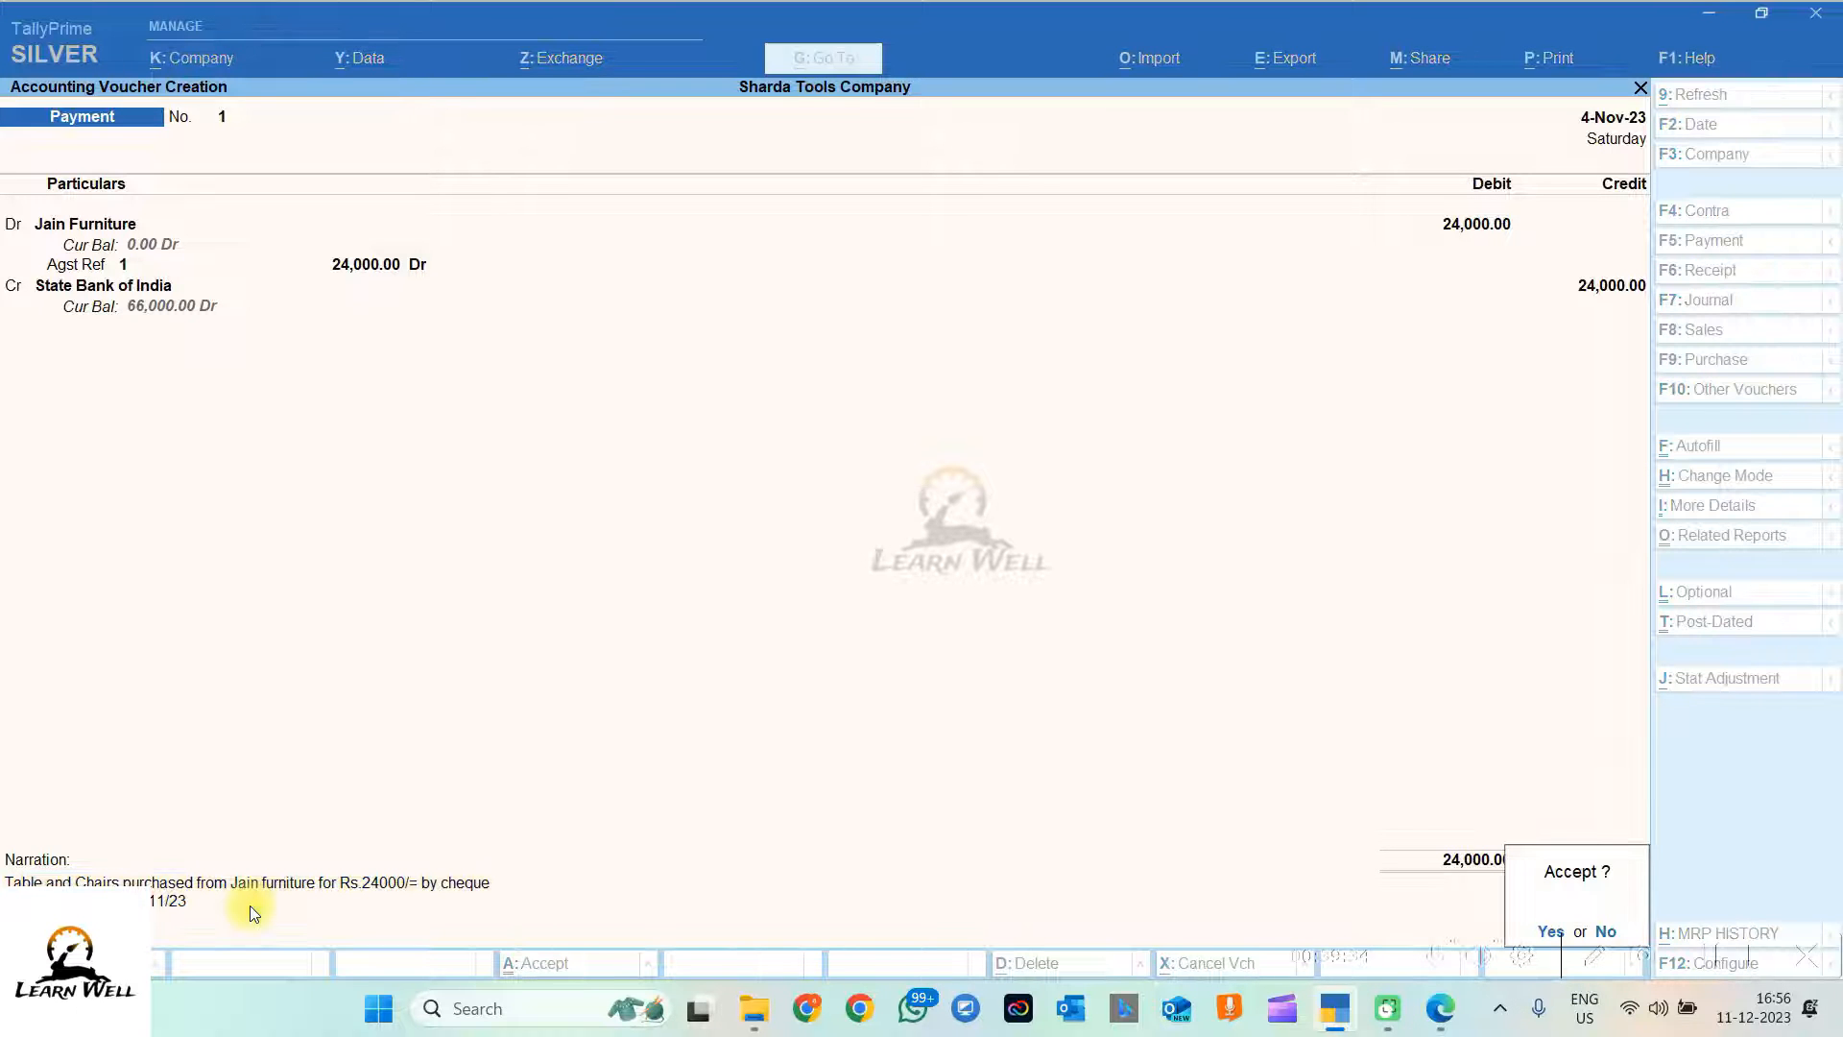
pyautogui.press('Return')
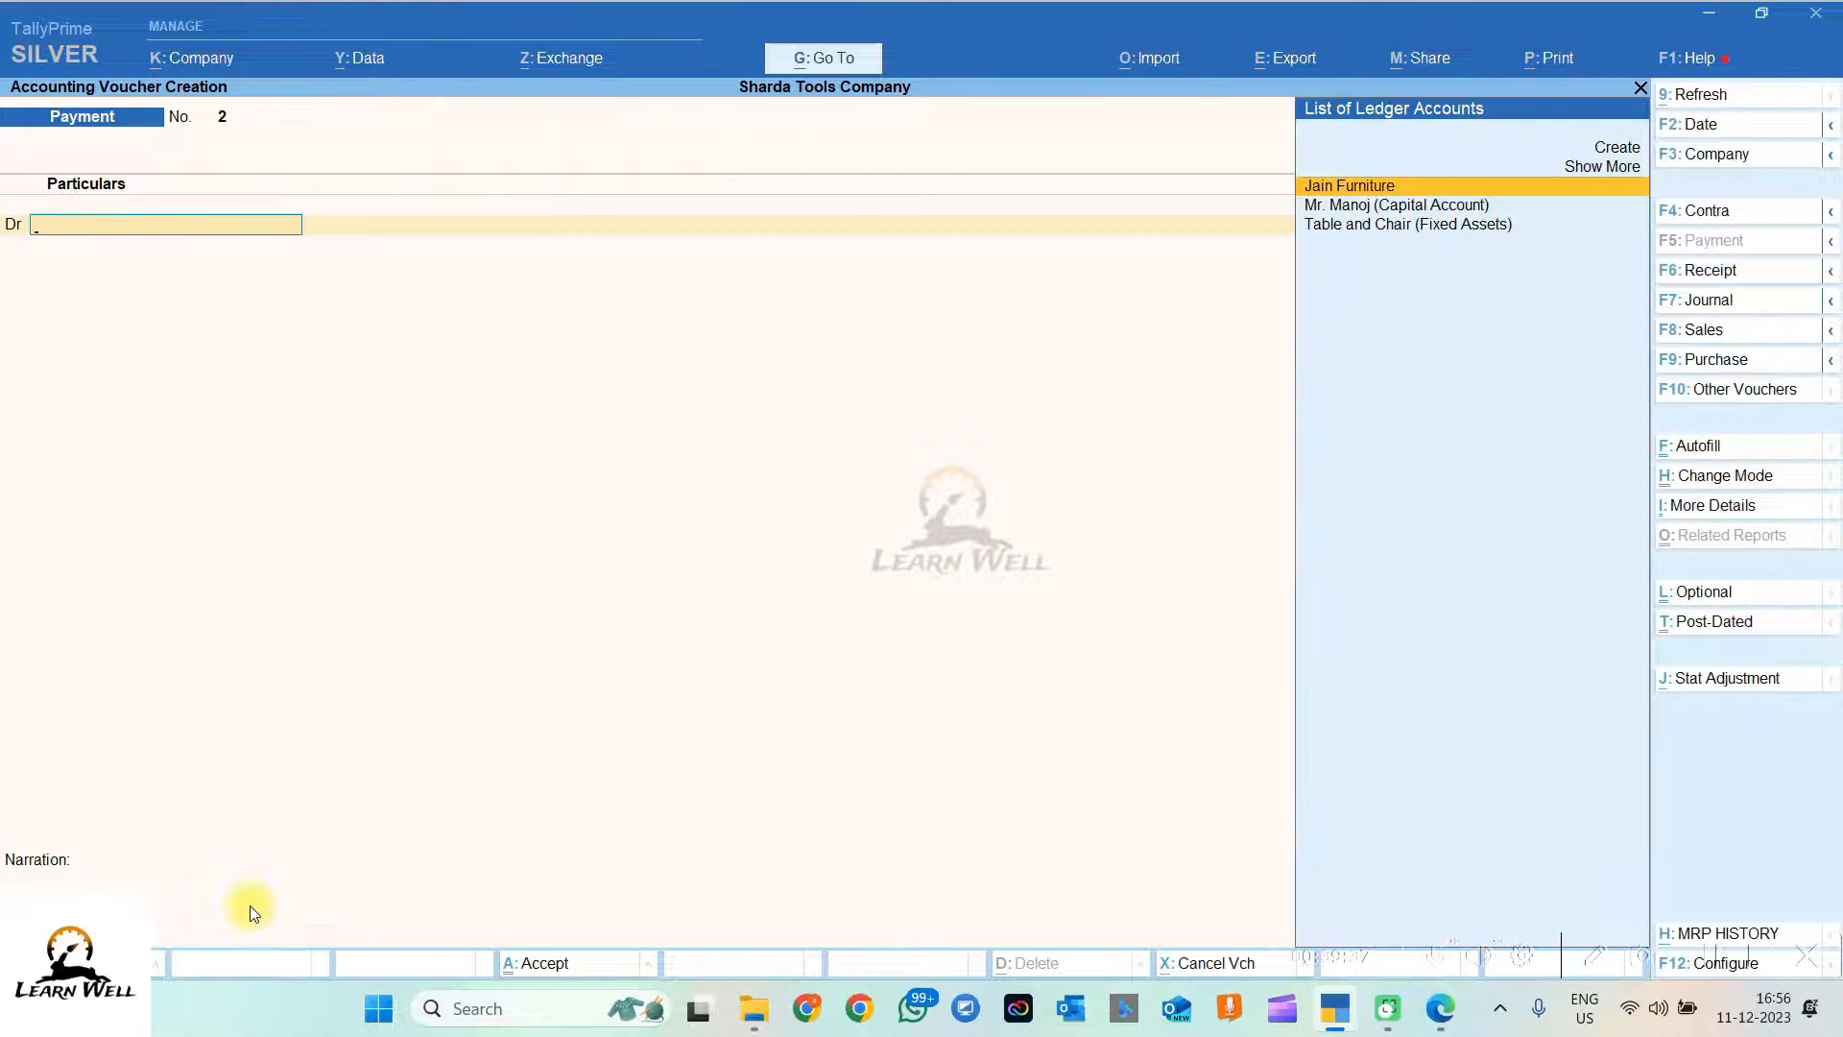
# Step: Review the Day Book for 1-Apr-23 to 4-Nov-23, then return to the Gateway of Tally
pyautogui.press('Escape')
pyautogui.press('Escape')
pyautogui.press('Escape')
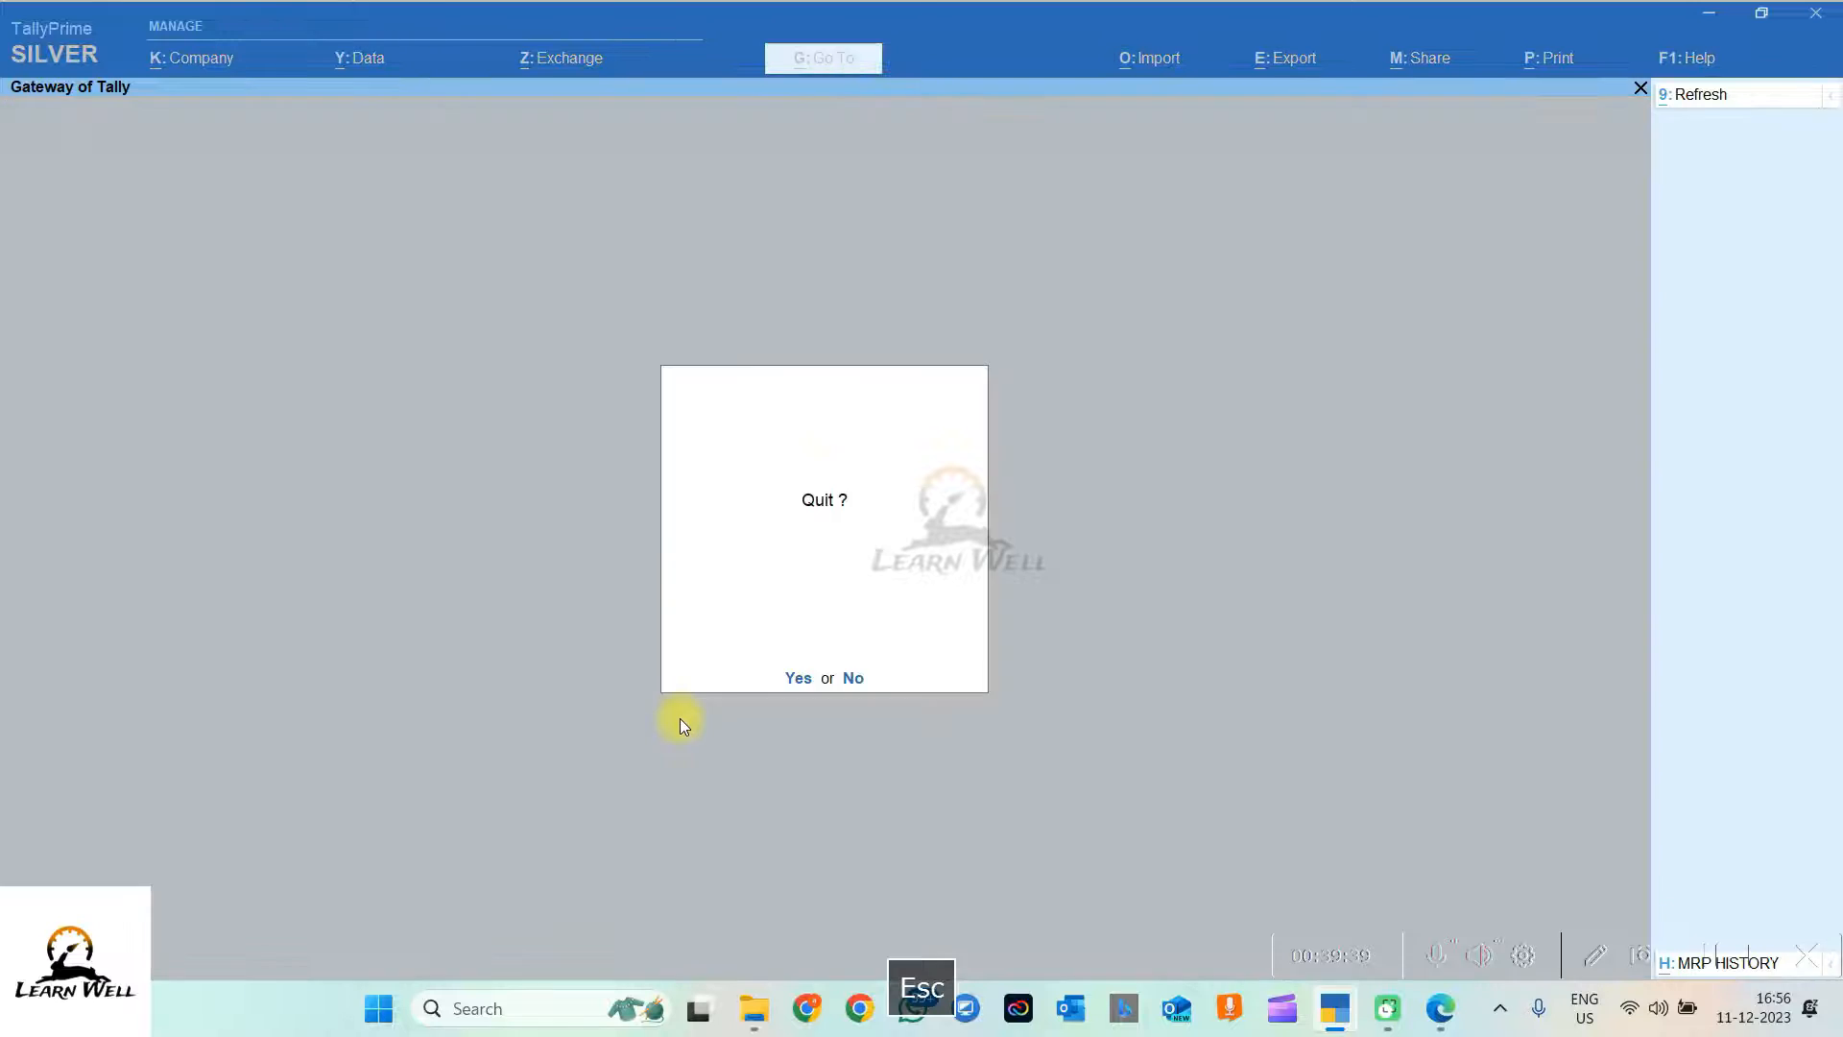
pyautogui.press('Escape')
pyautogui.press('k')
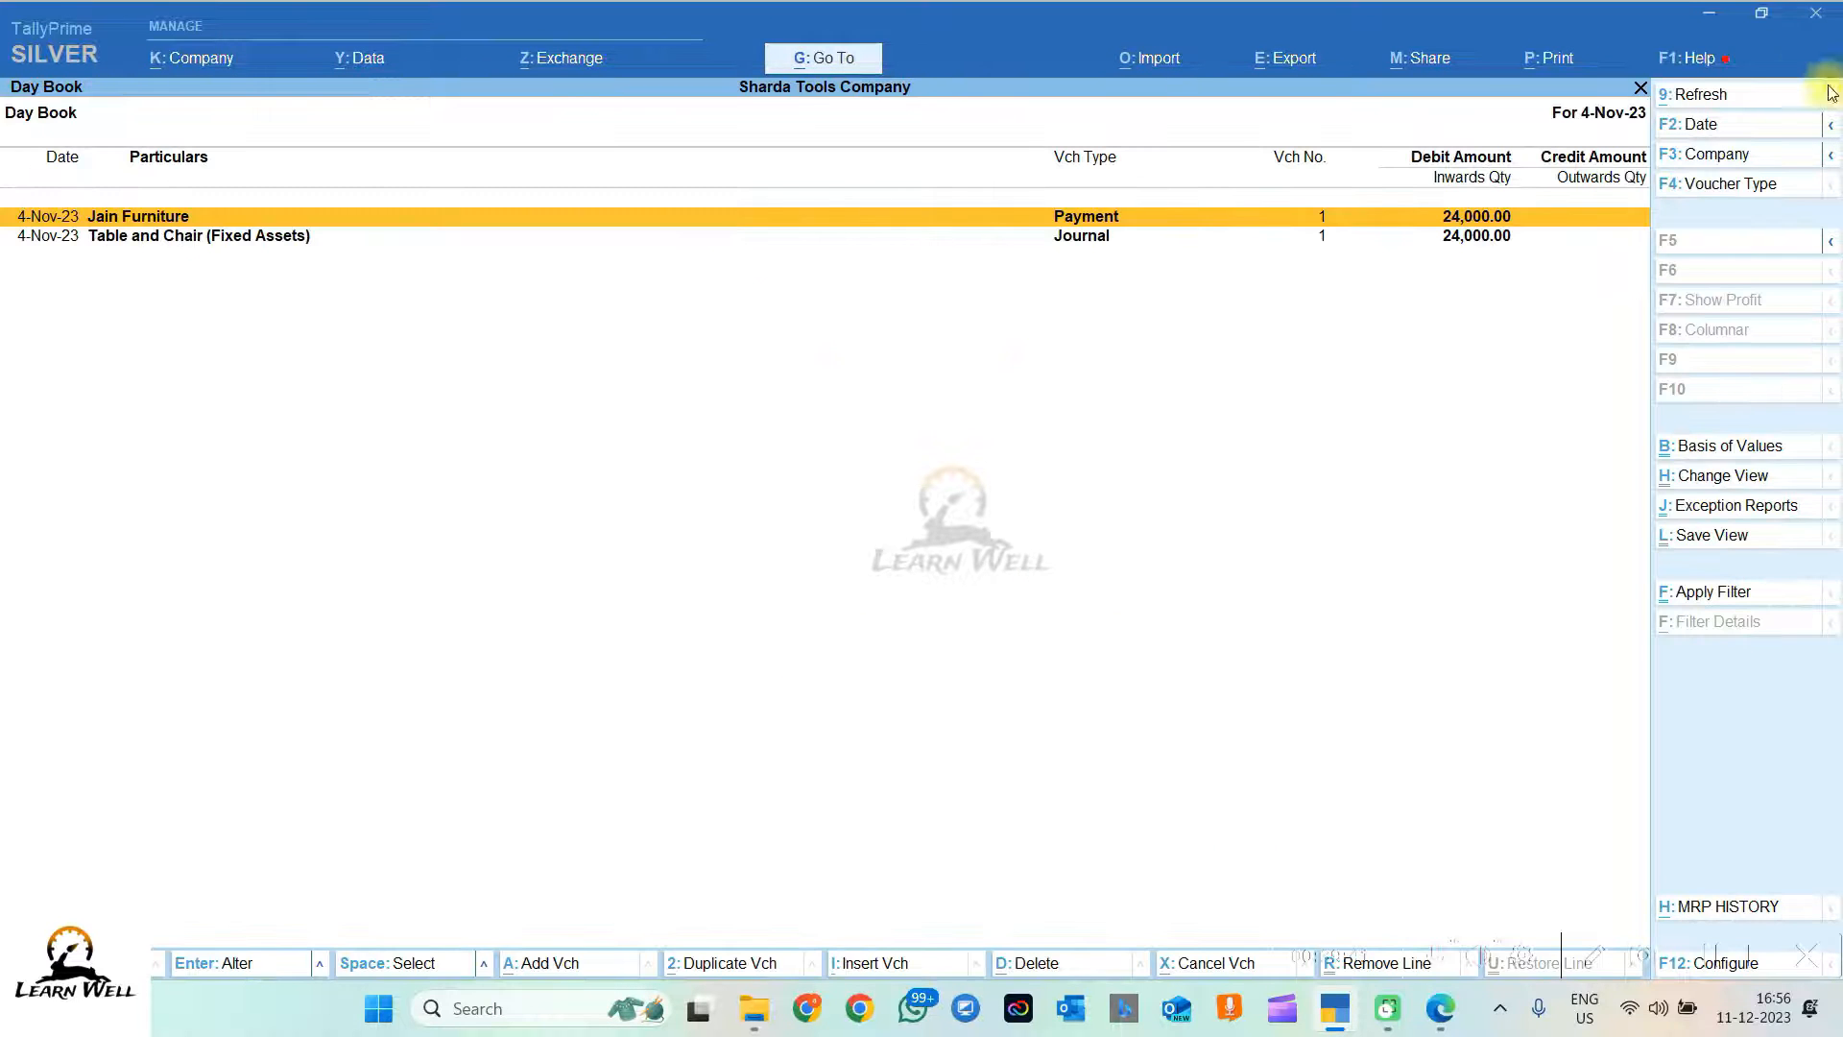
pyautogui.click(1701, 134)
pyautogui.press('Return')
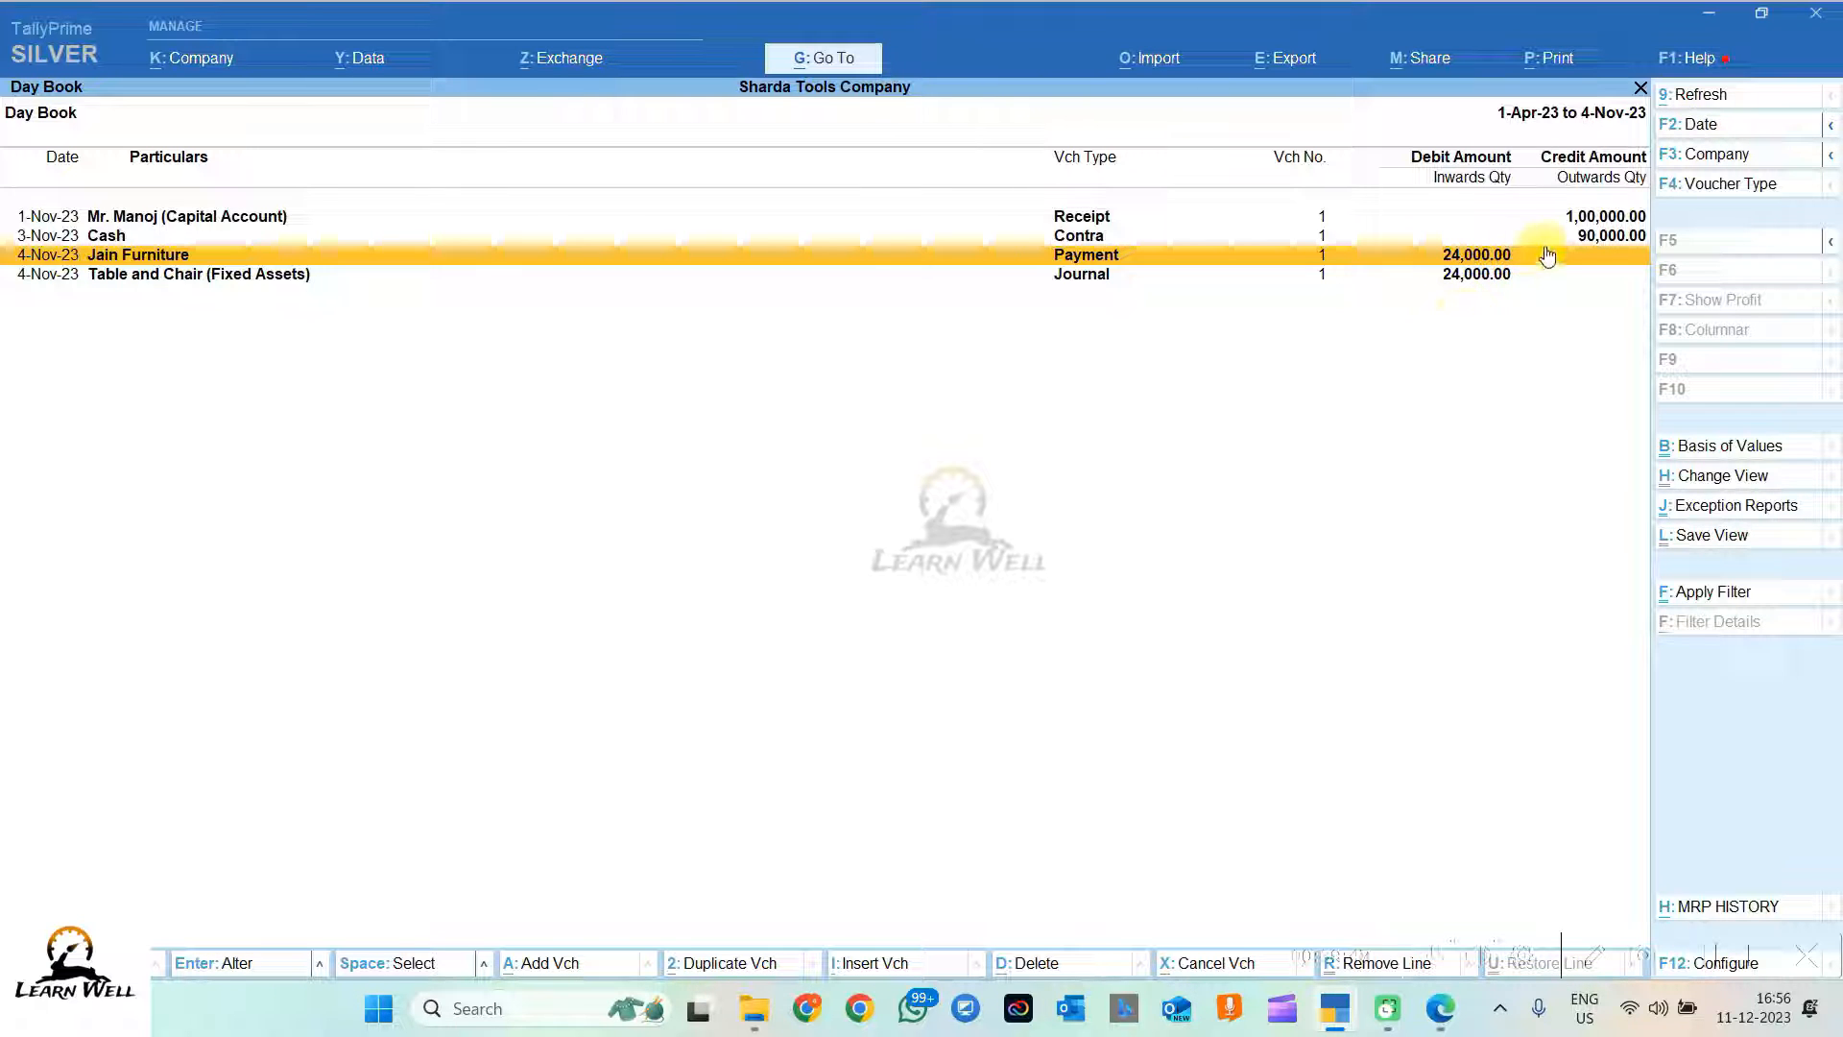
pyautogui.press('Escape')
pyautogui.press('Escape')
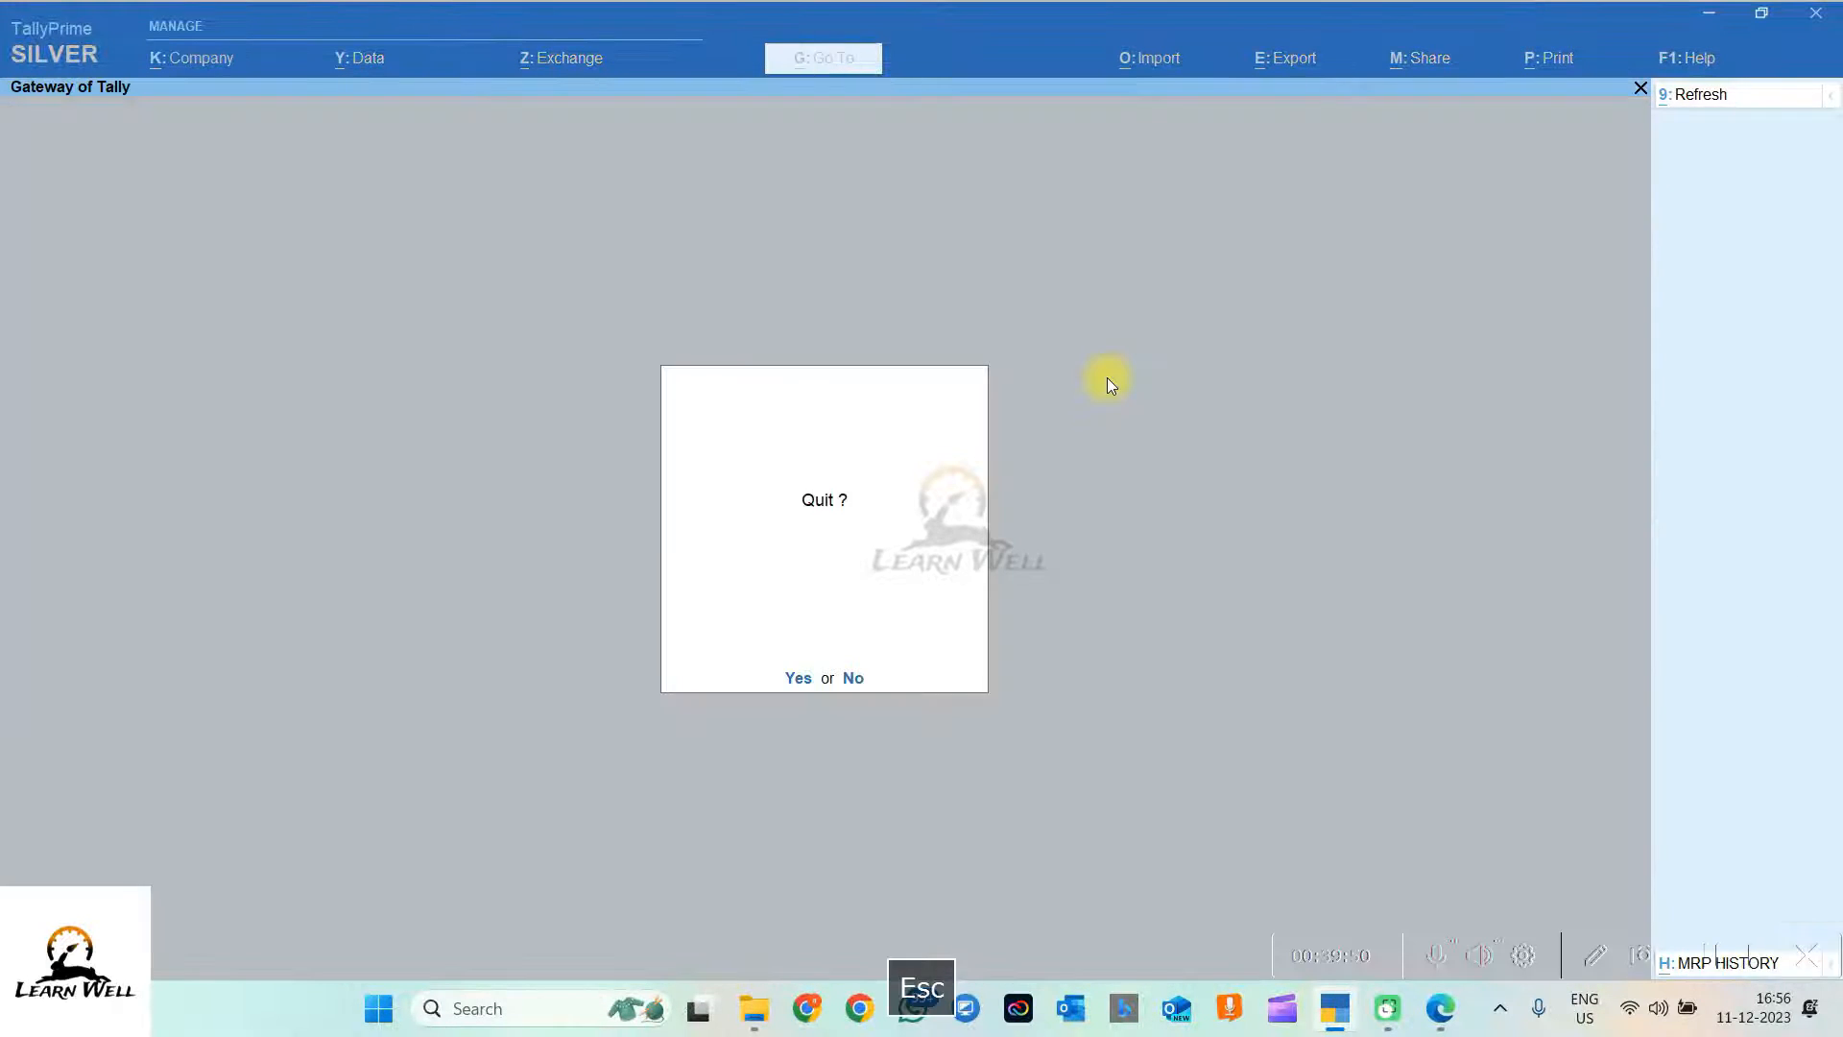
pyautogui.press('Escape')
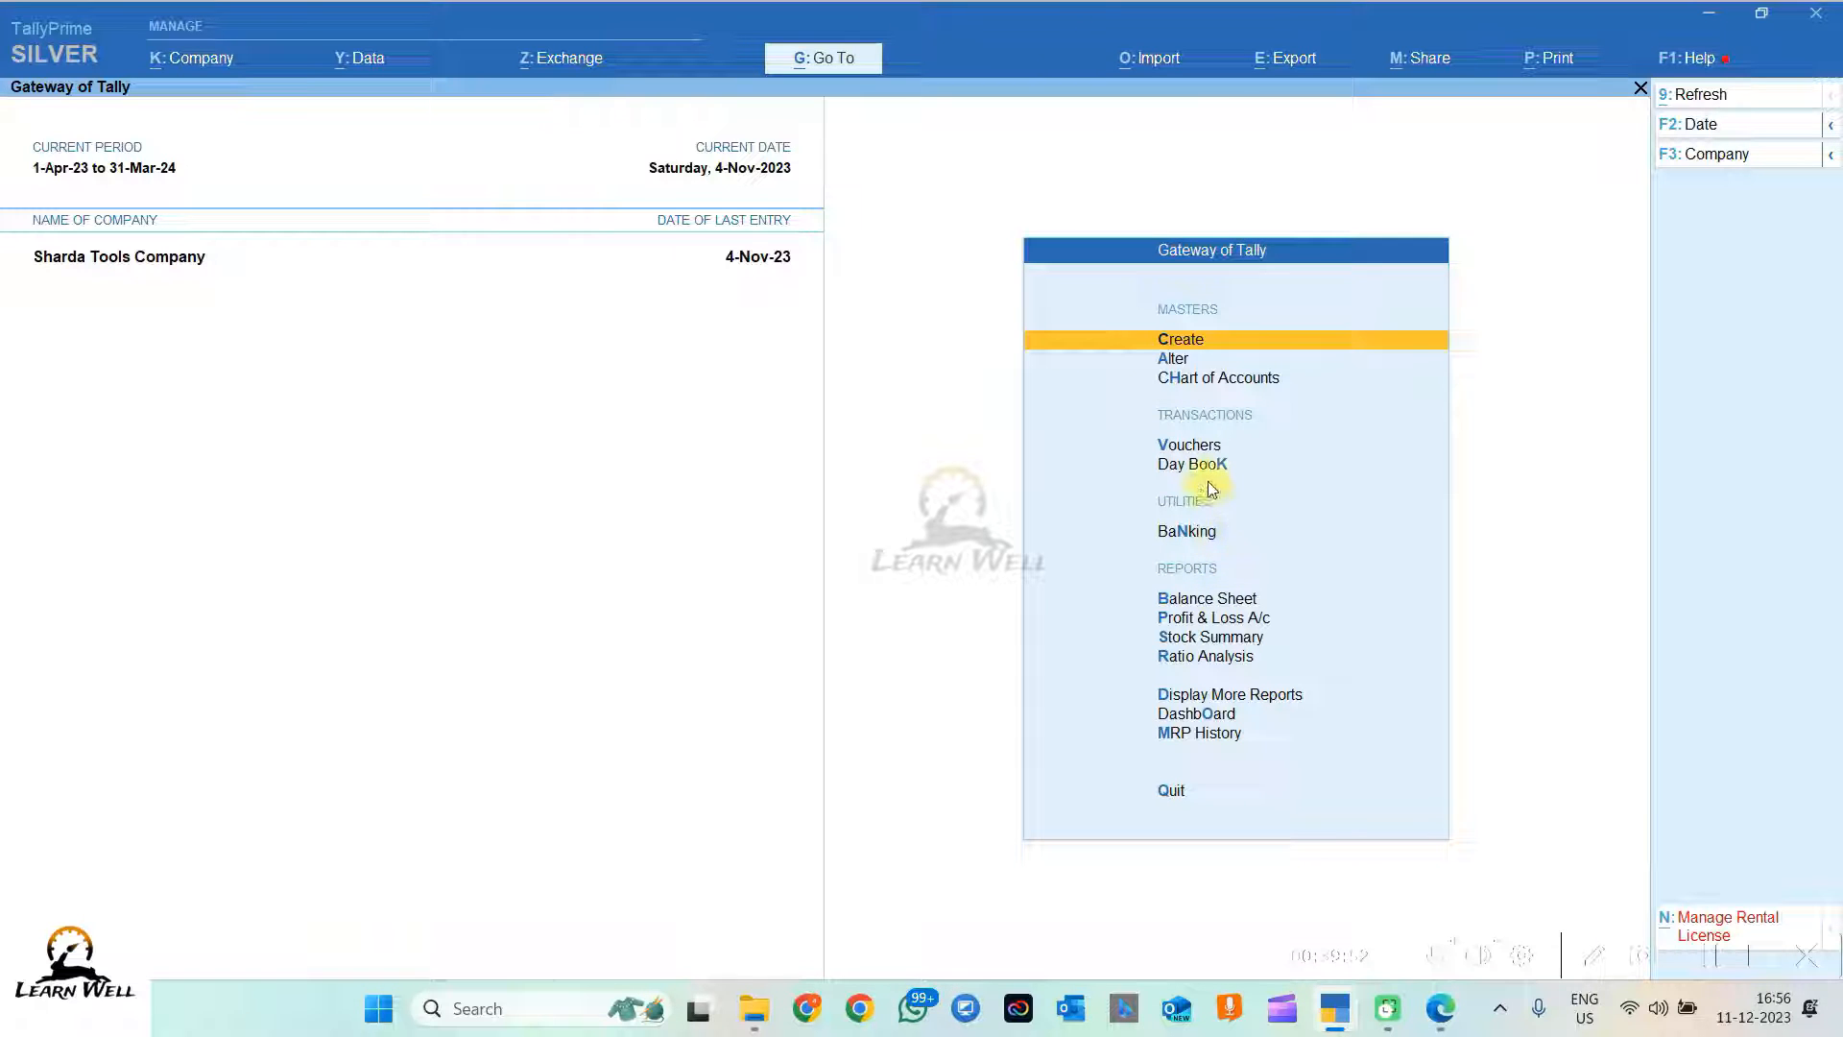
# Step: Open Jain Furniture's ledger from Account Books, showing its 24,000.00 credit and debit
pyautogui.click(1178, 697)
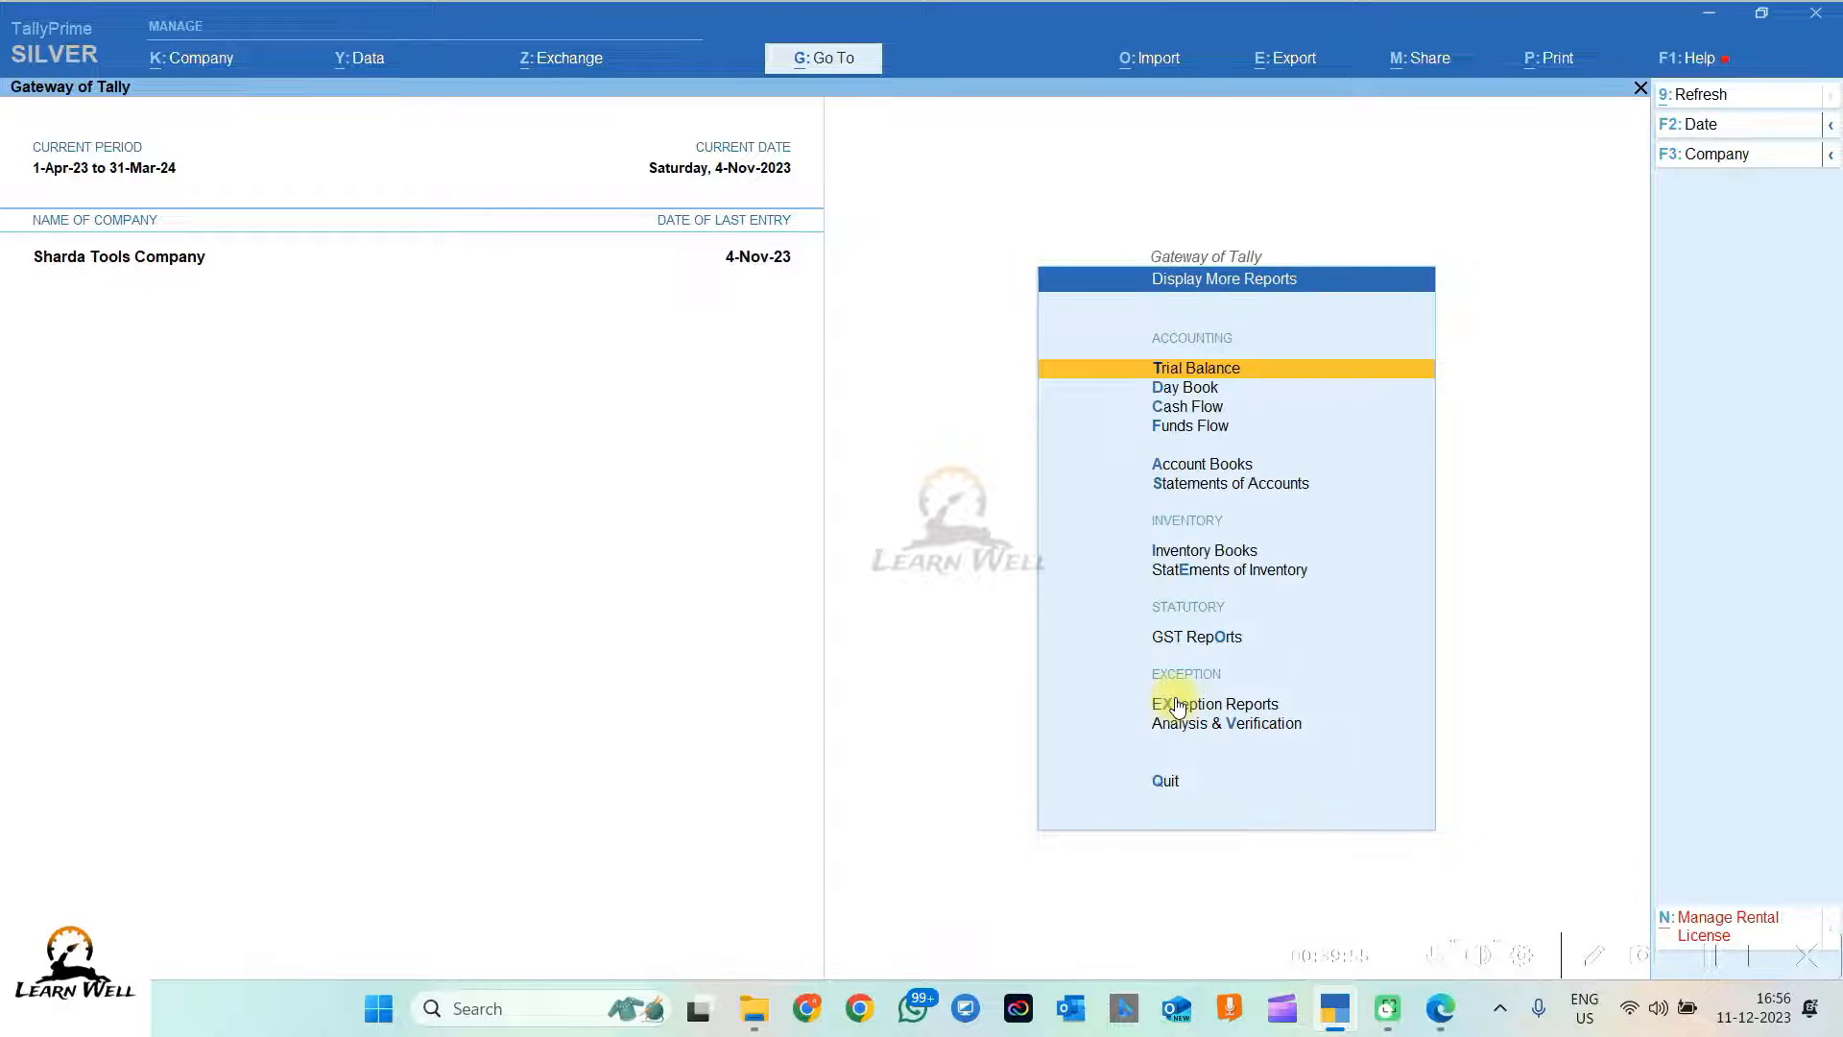
pyautogui.click(1197, 469)
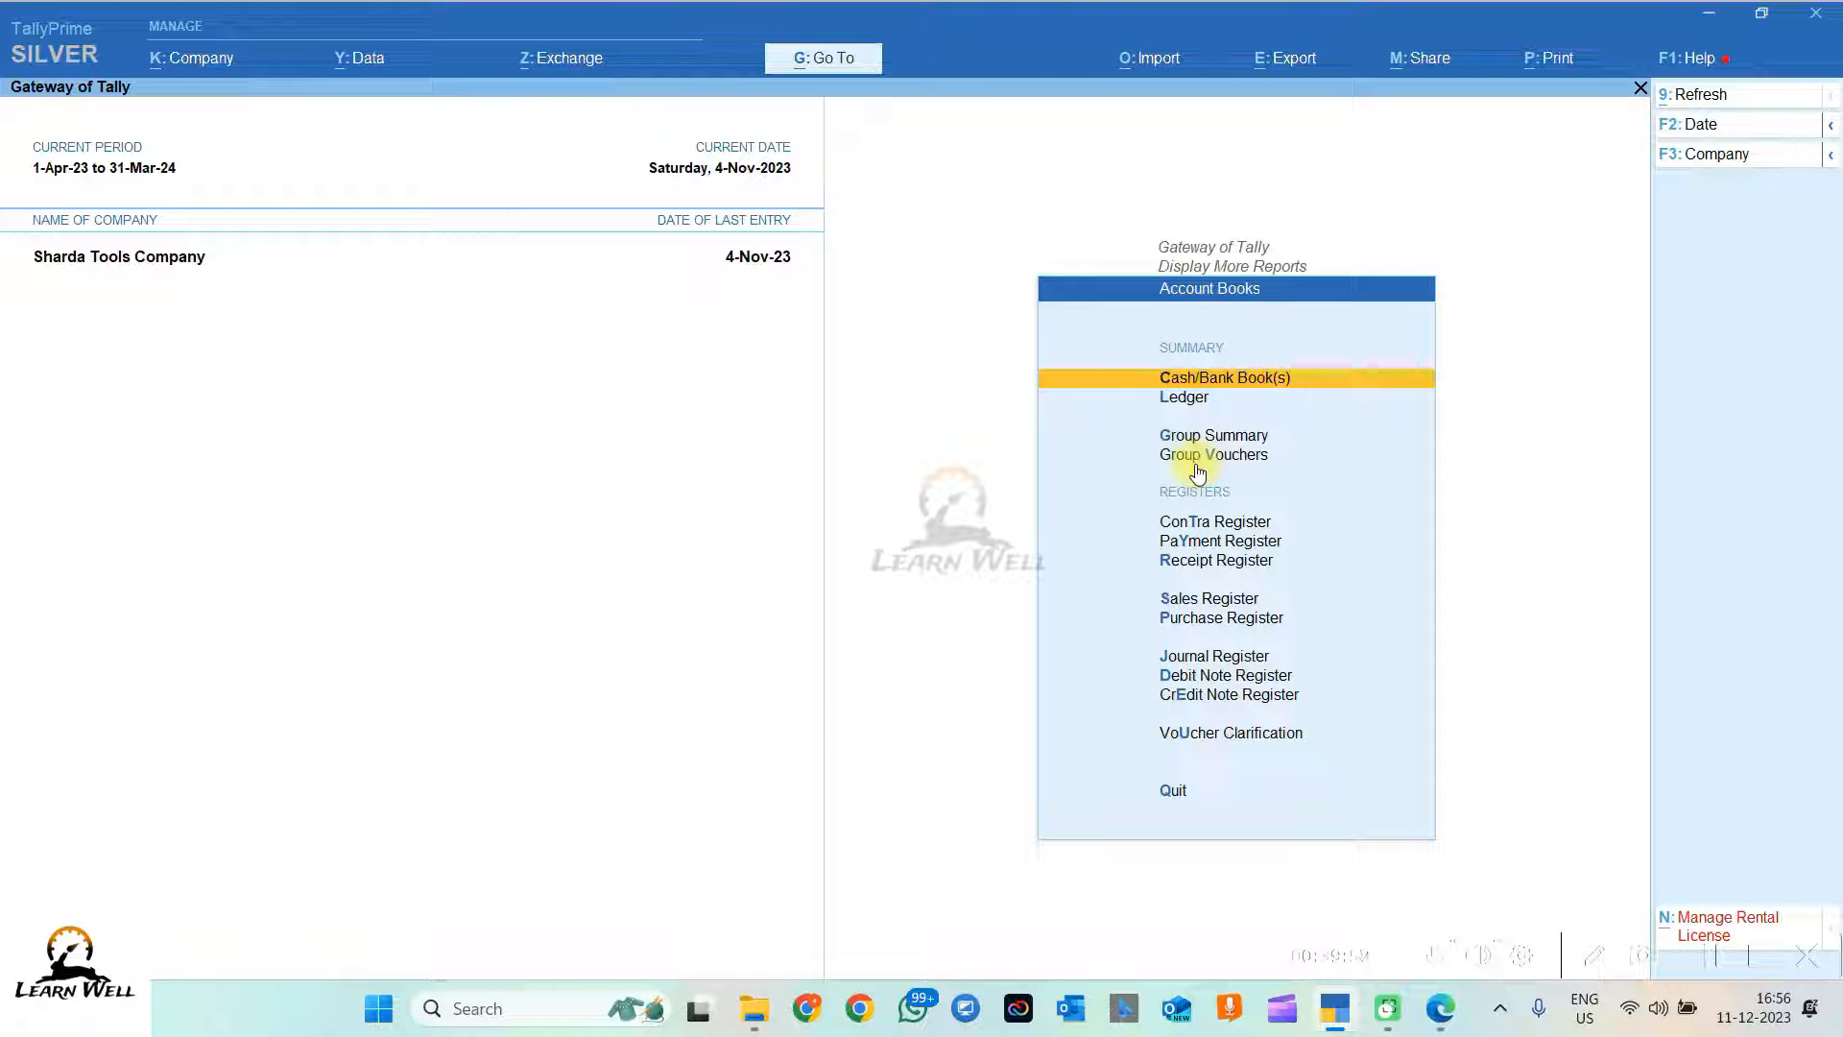
pyautogui.click(1179, 400)
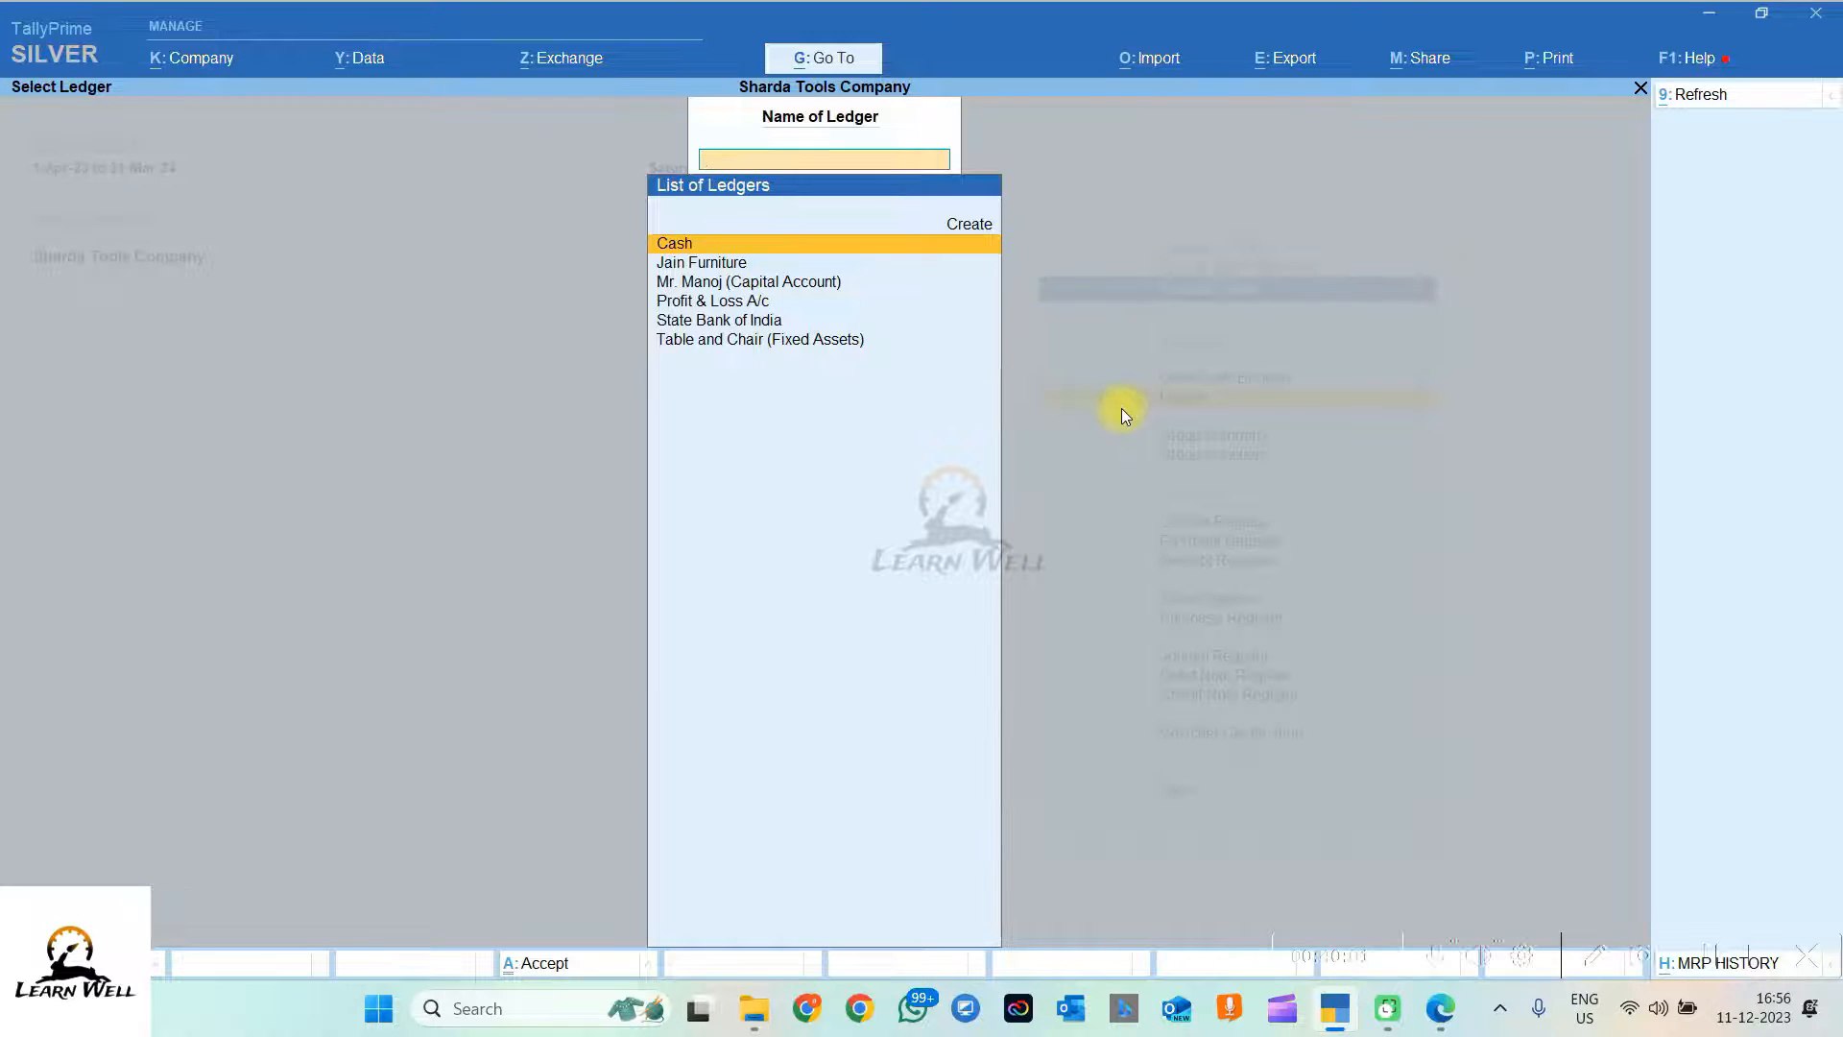
pyautogui.press('Escape')
pyautogui.press('Escape')
pyautogui.press('Escape')
pyautogui.press('Escape')
pyautogui.press('Escape')
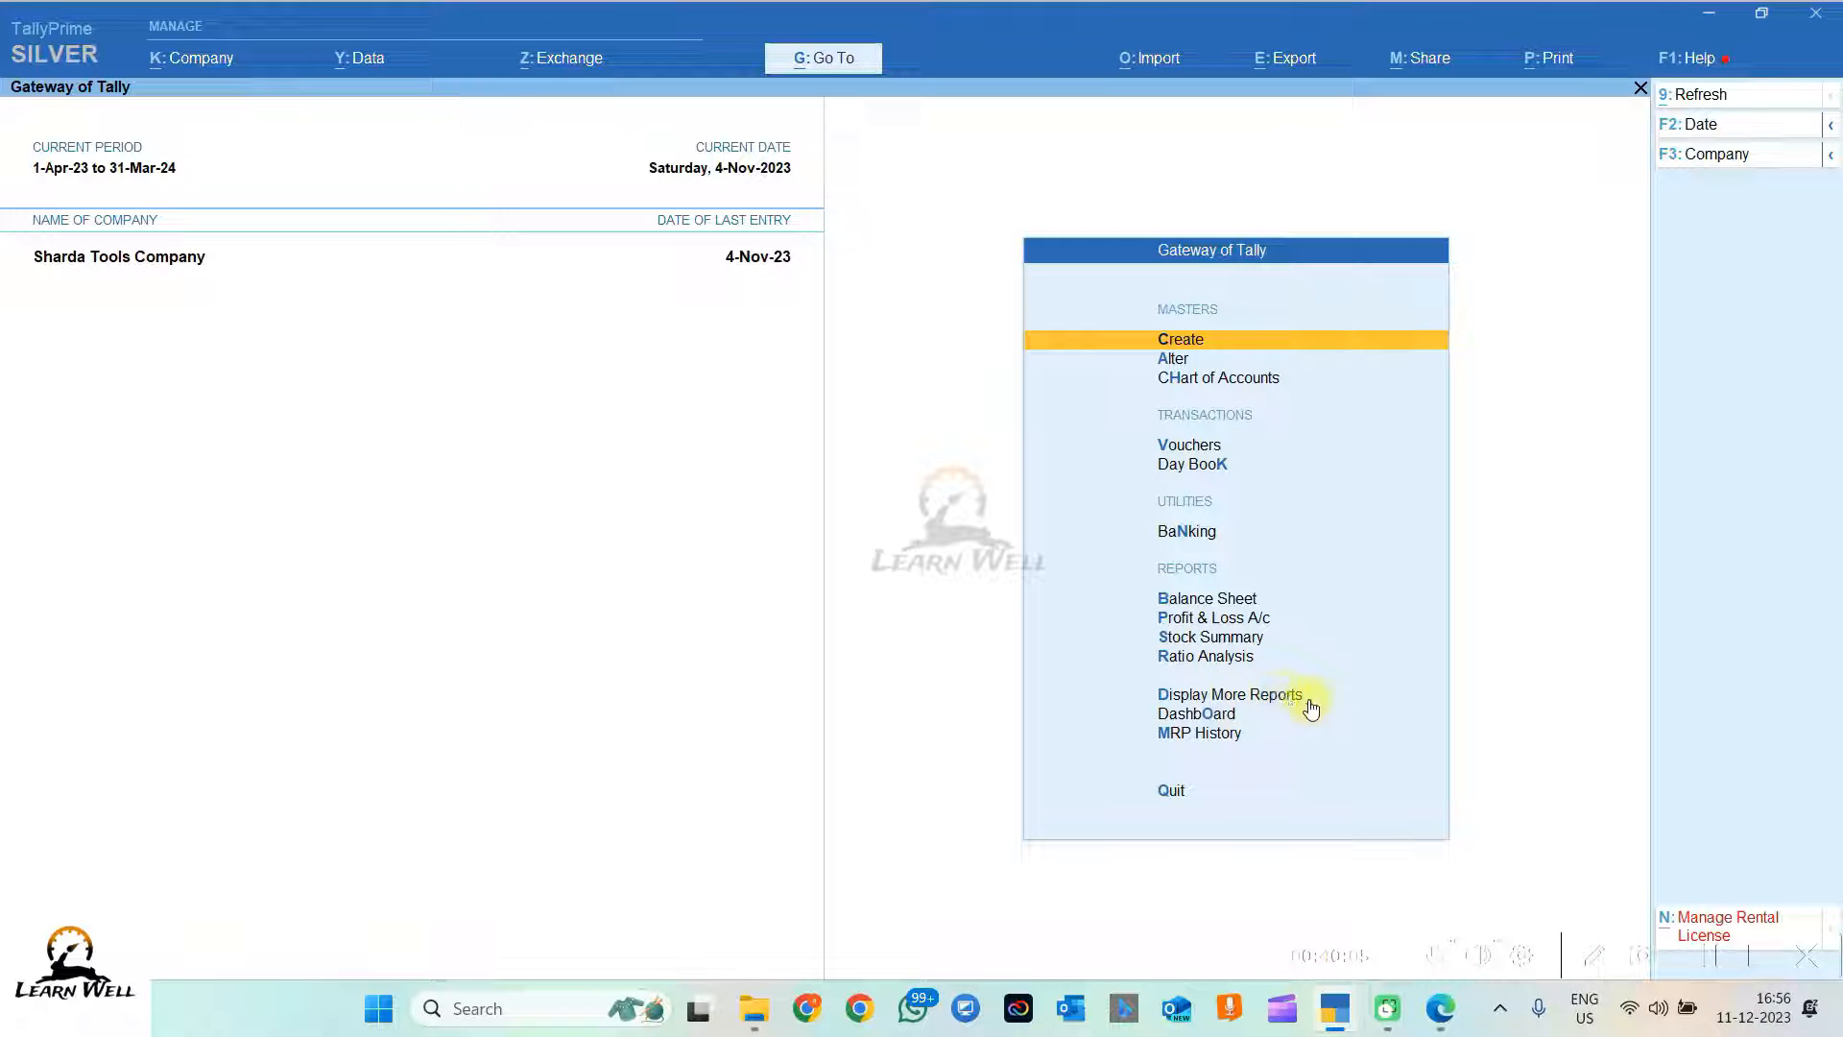
pyautogui.click(1312, 708)
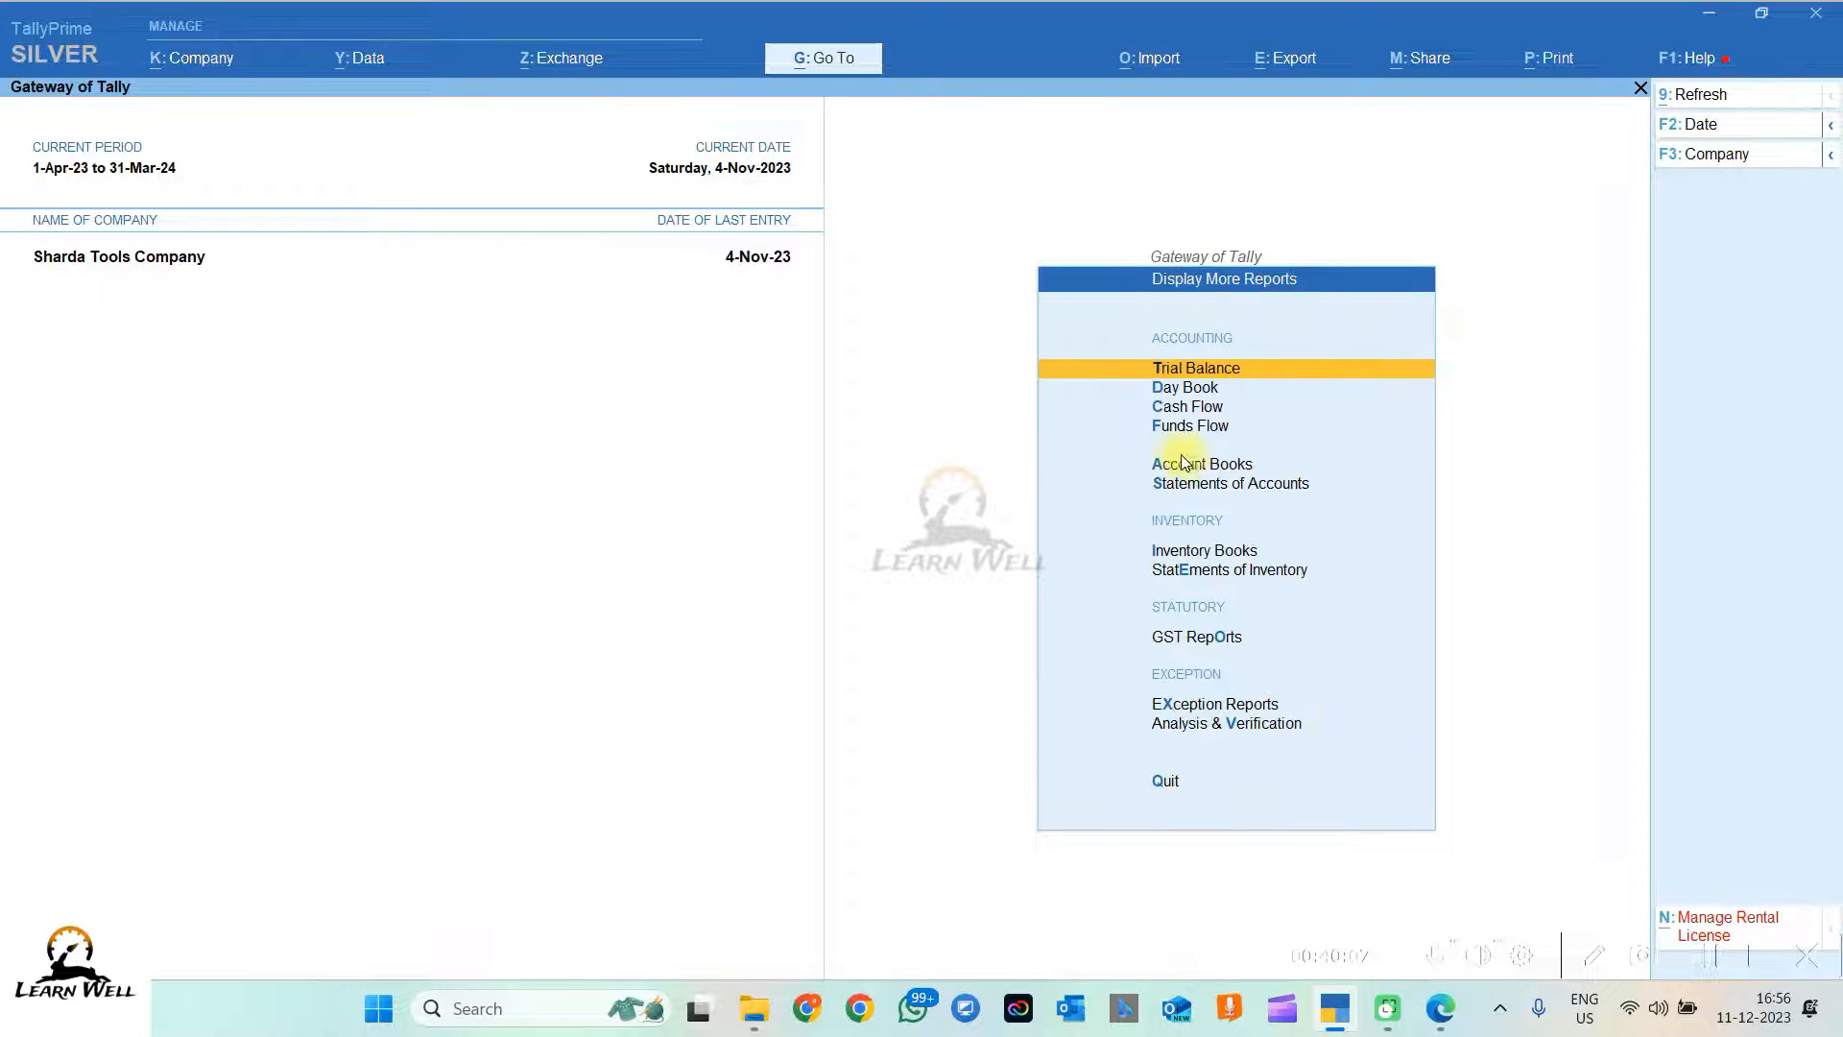
pyautogui.click(1254, 470)
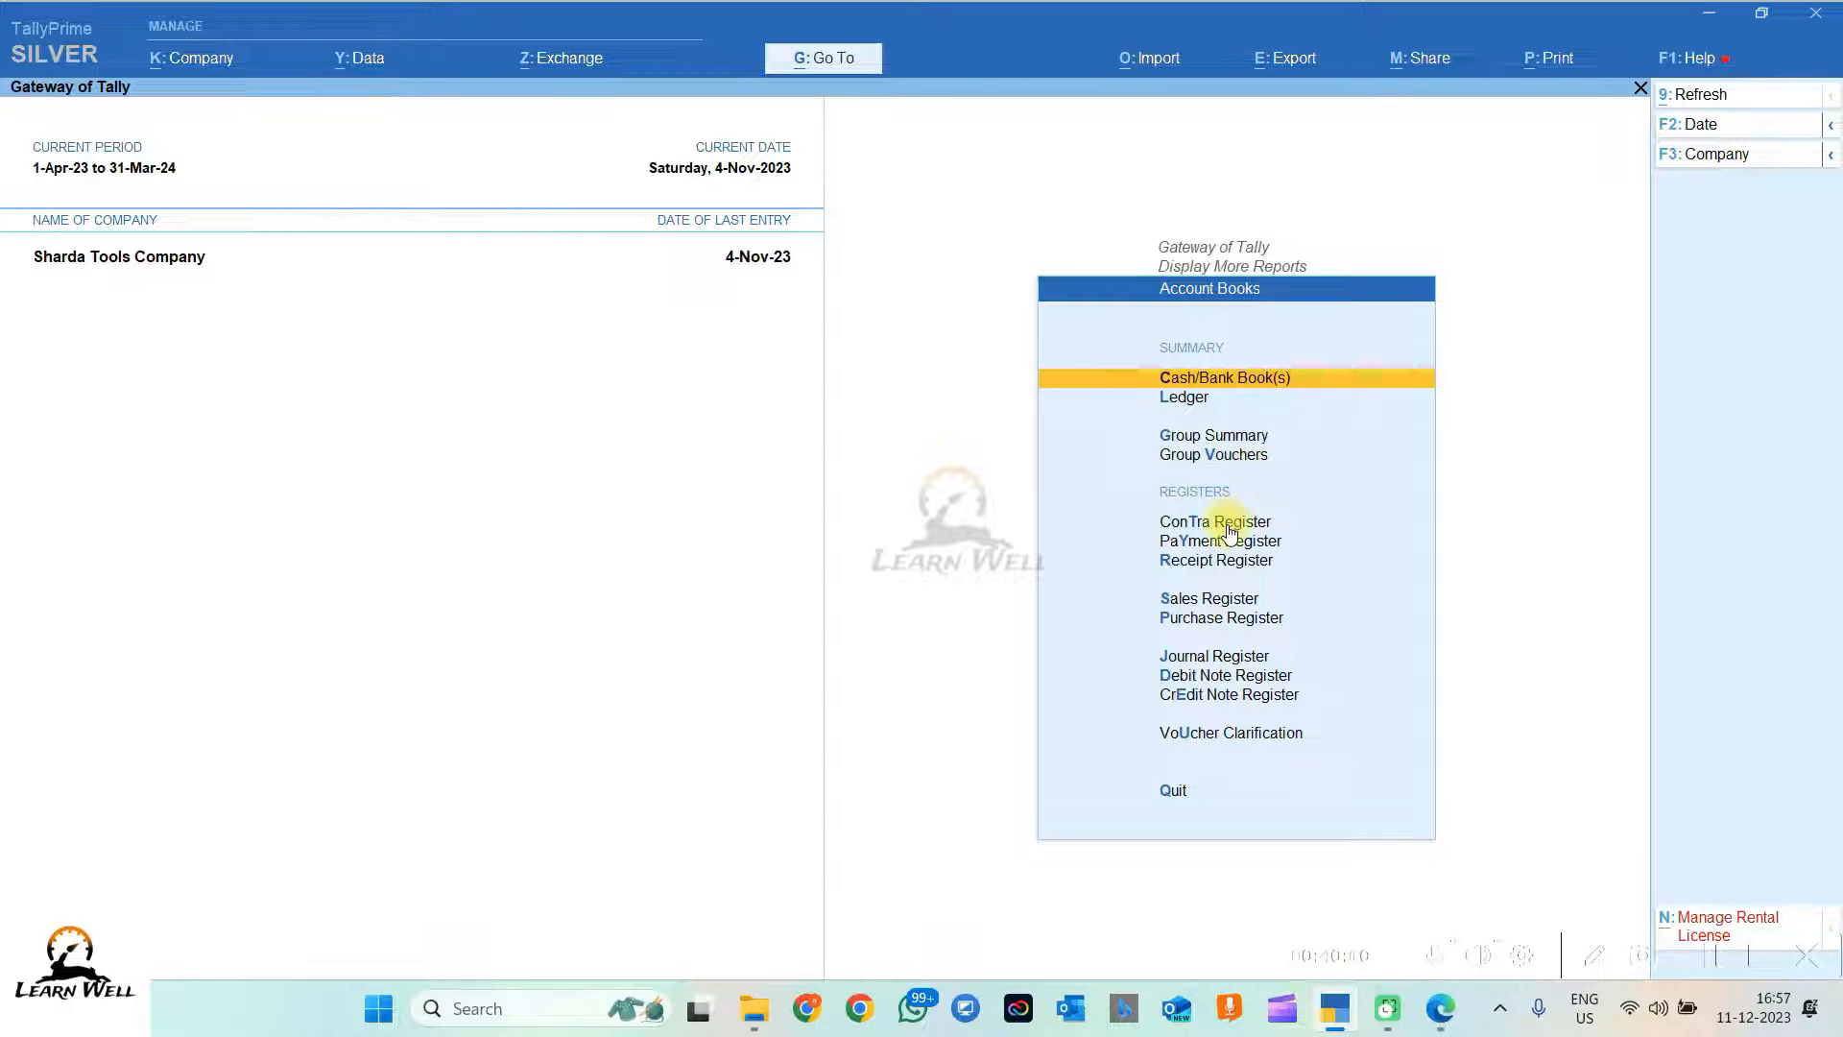
pyautogui.press('l')
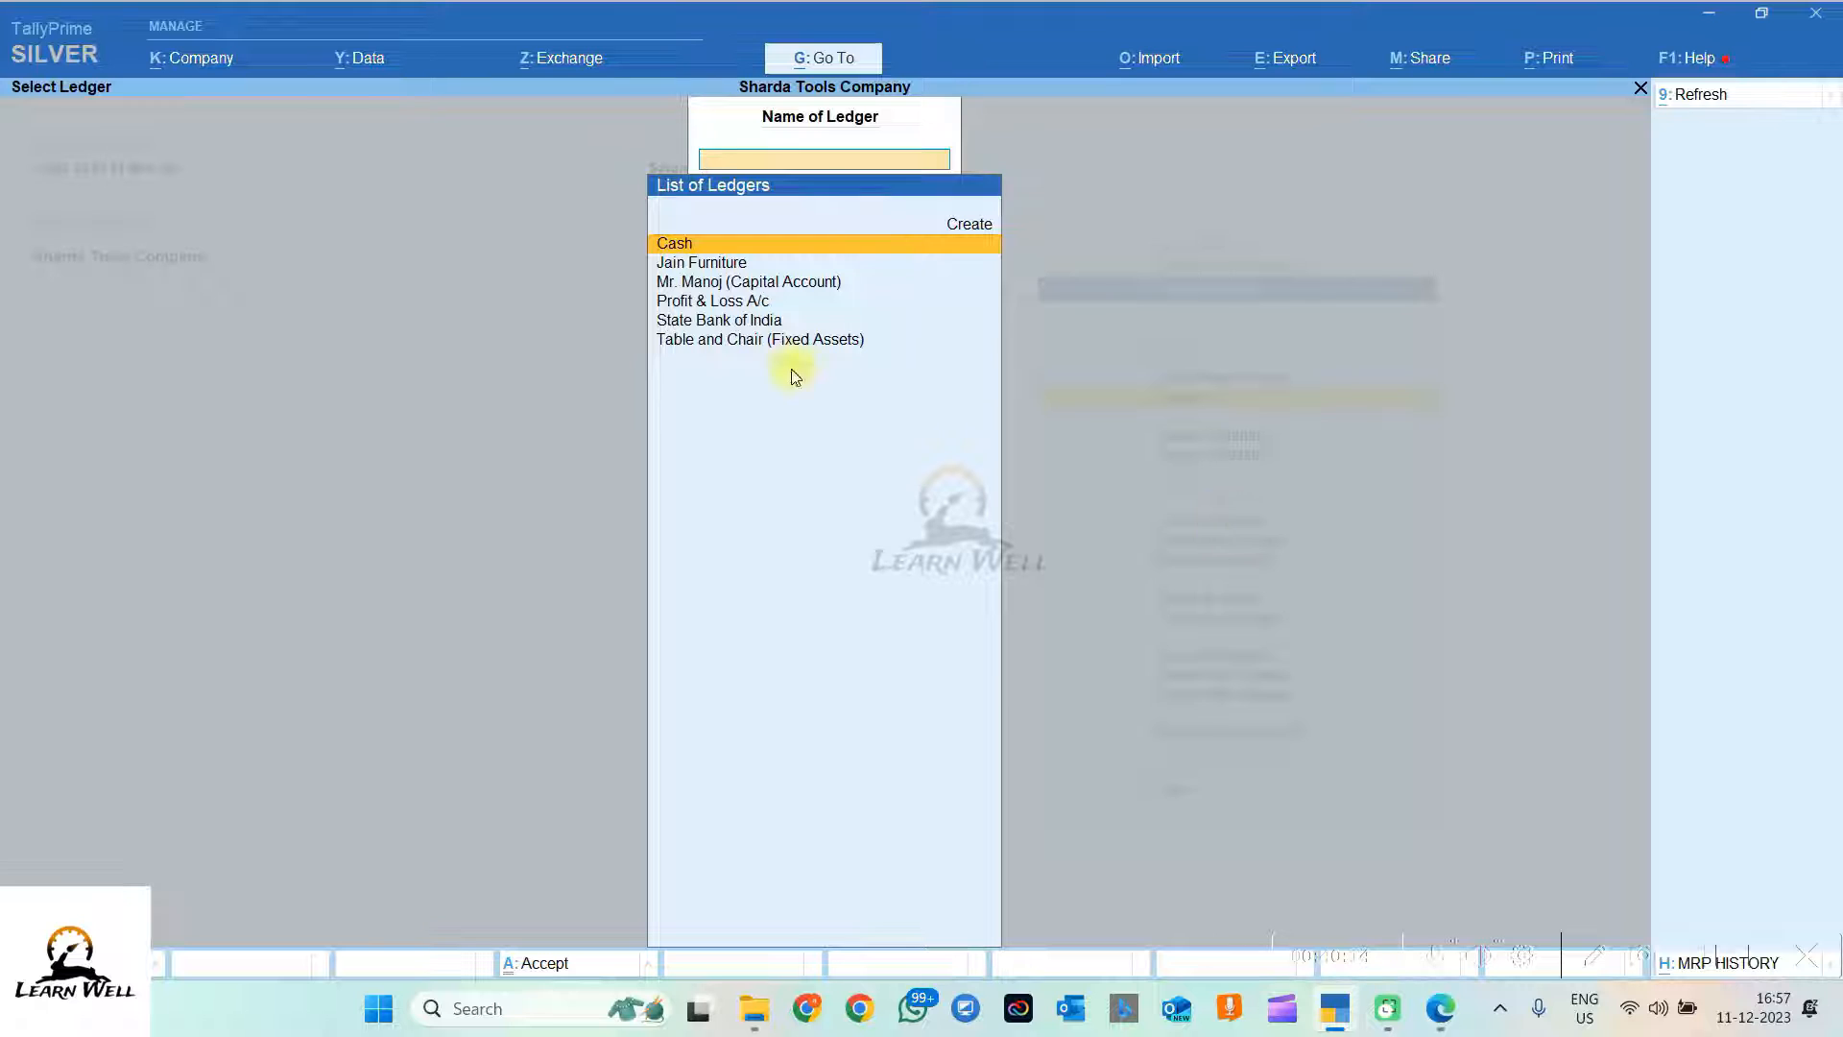
pyautogui.click(707, 262)
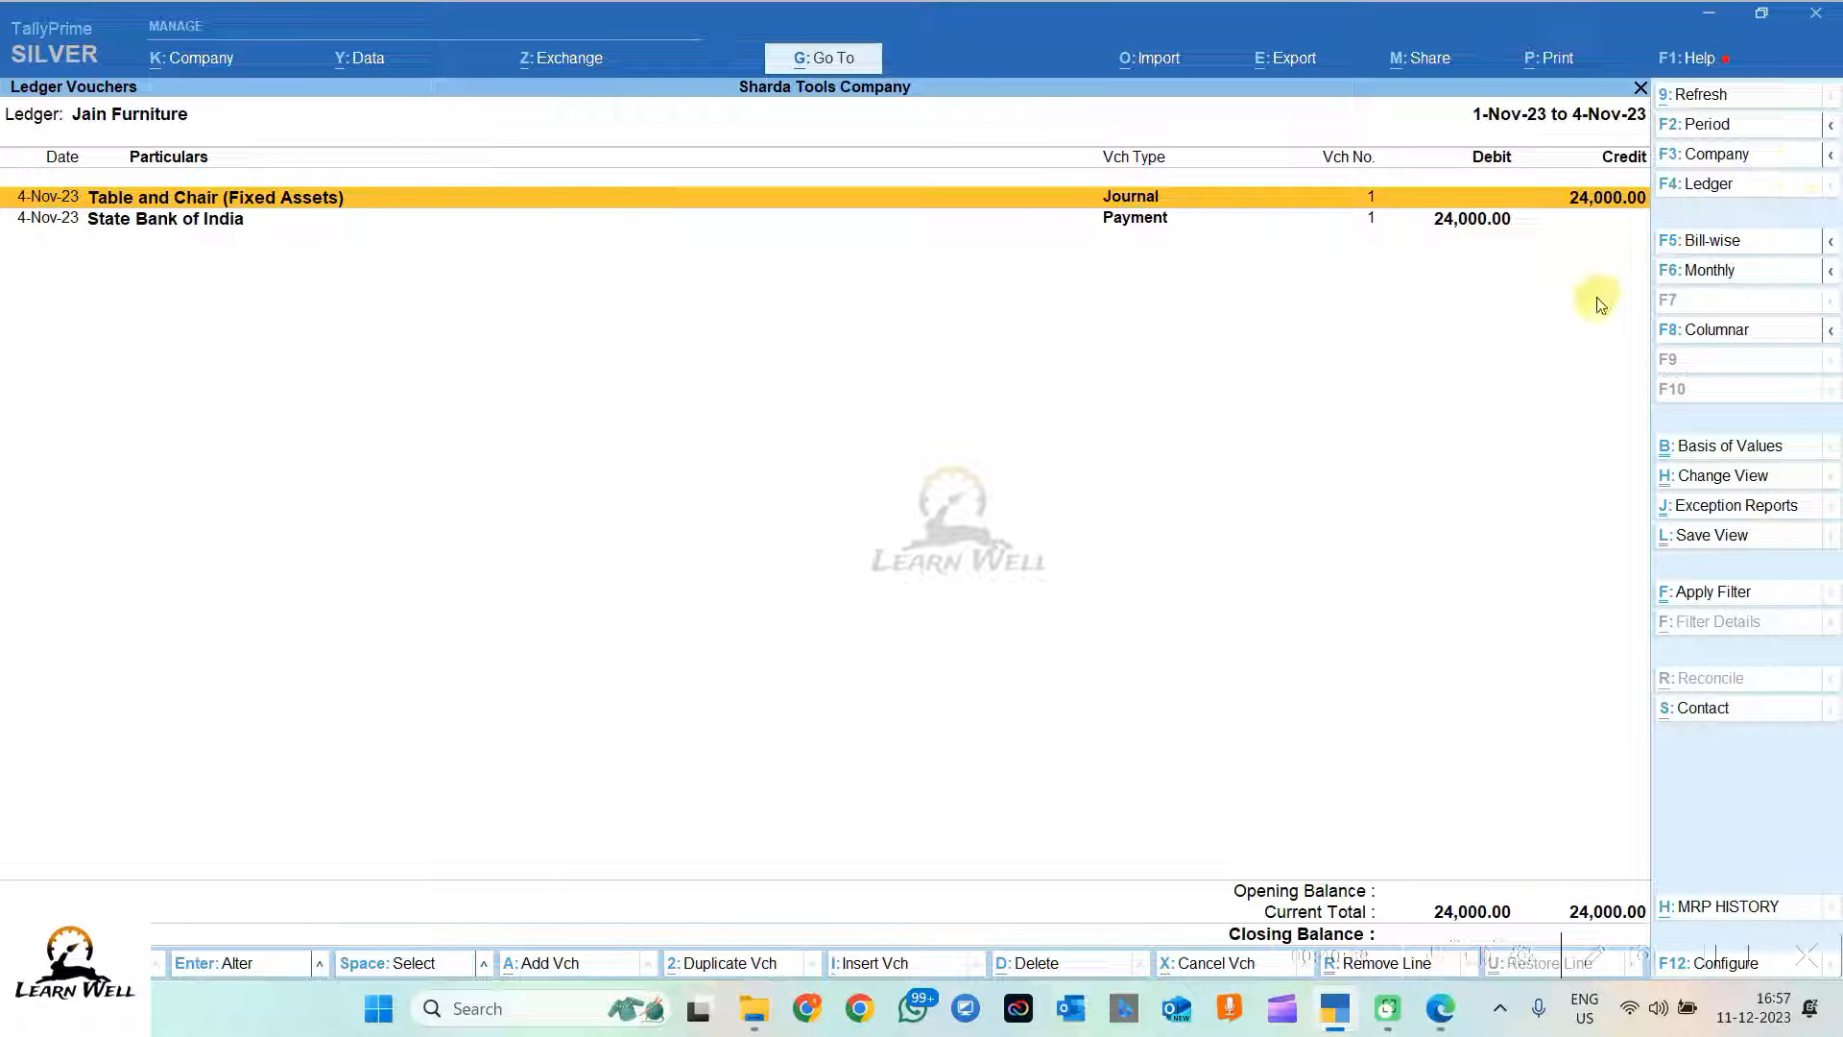
# Step: Show Jain Furniture's bill-wise outstanding, confirming no pending bills, then switch to the PDF
pyautogui.click(1698, 246)
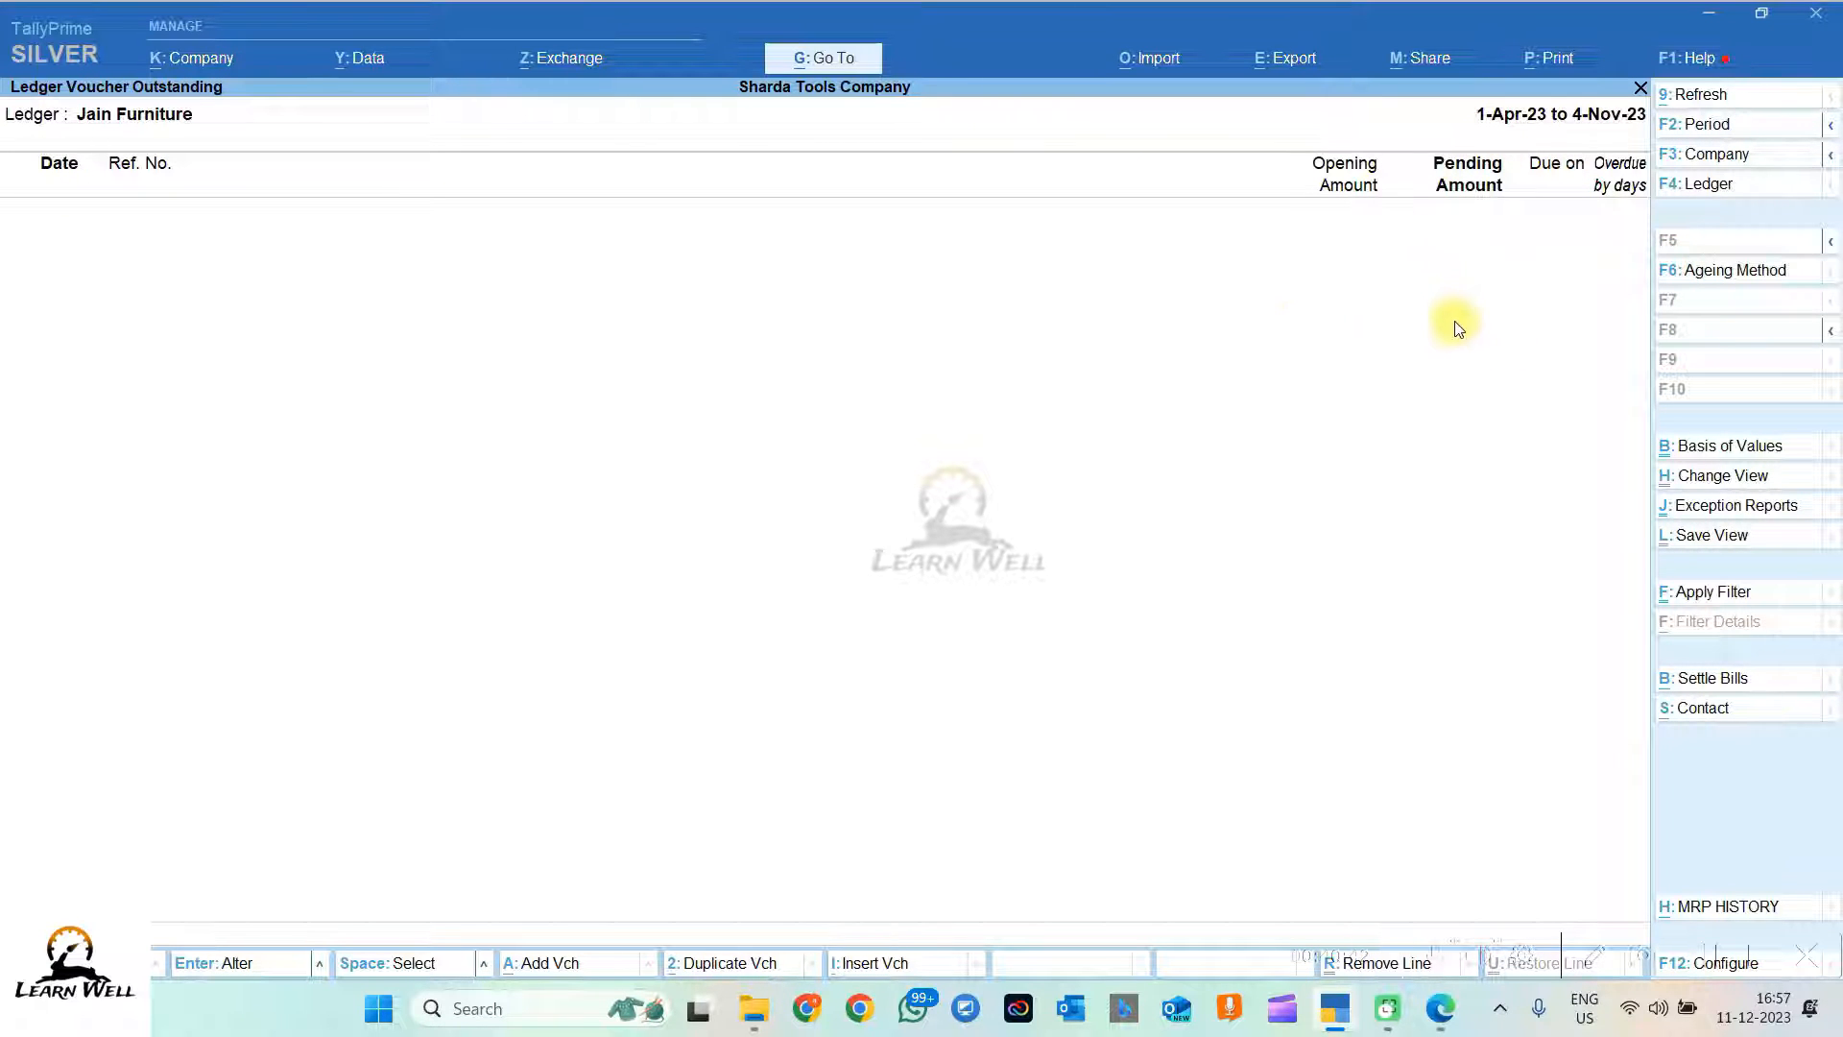
pyautogui.hotkey('alt', 'Tab')
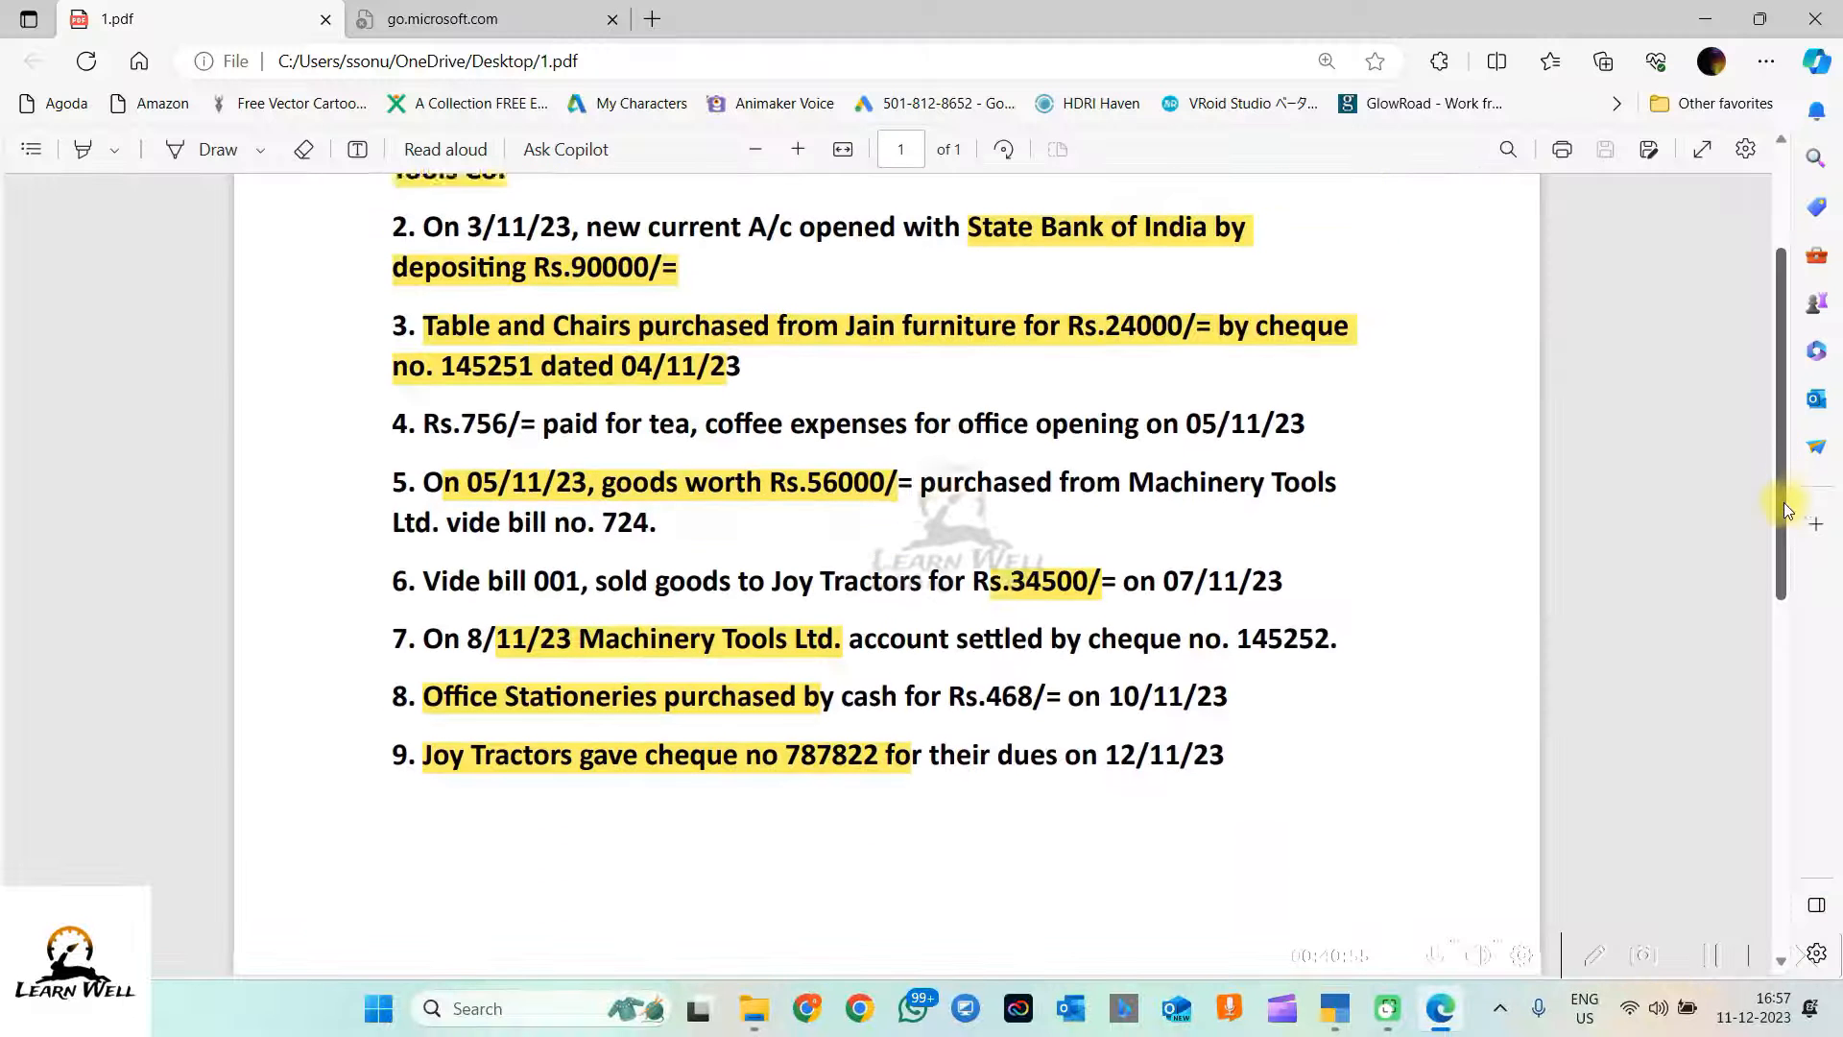
# Step: Highlight item 4 in the PDF, the Rs.756 tea and coffee office-opening expense
pyautogui.scroll(-1, 1784, 503)
pyautogui.moveTo(424, 388); pyautogui.dragTo(1212, 388)
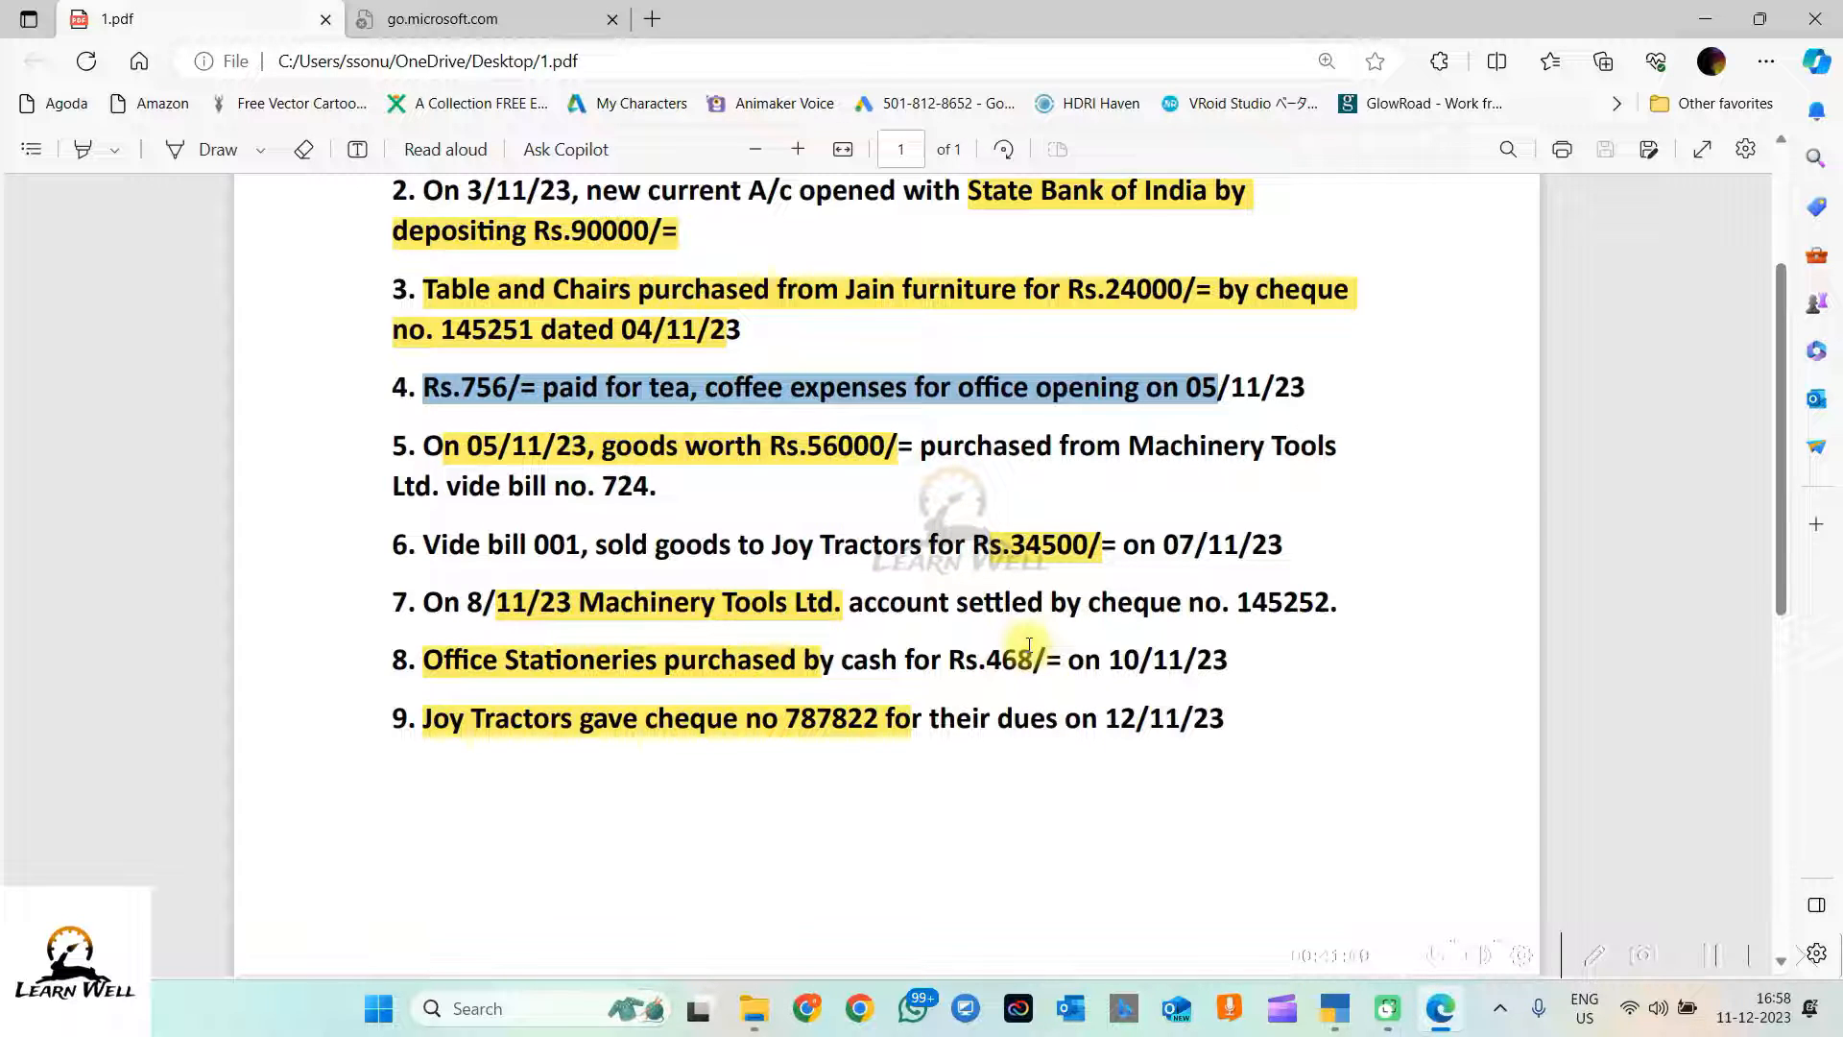
pyautogui.click(1347, 1025)
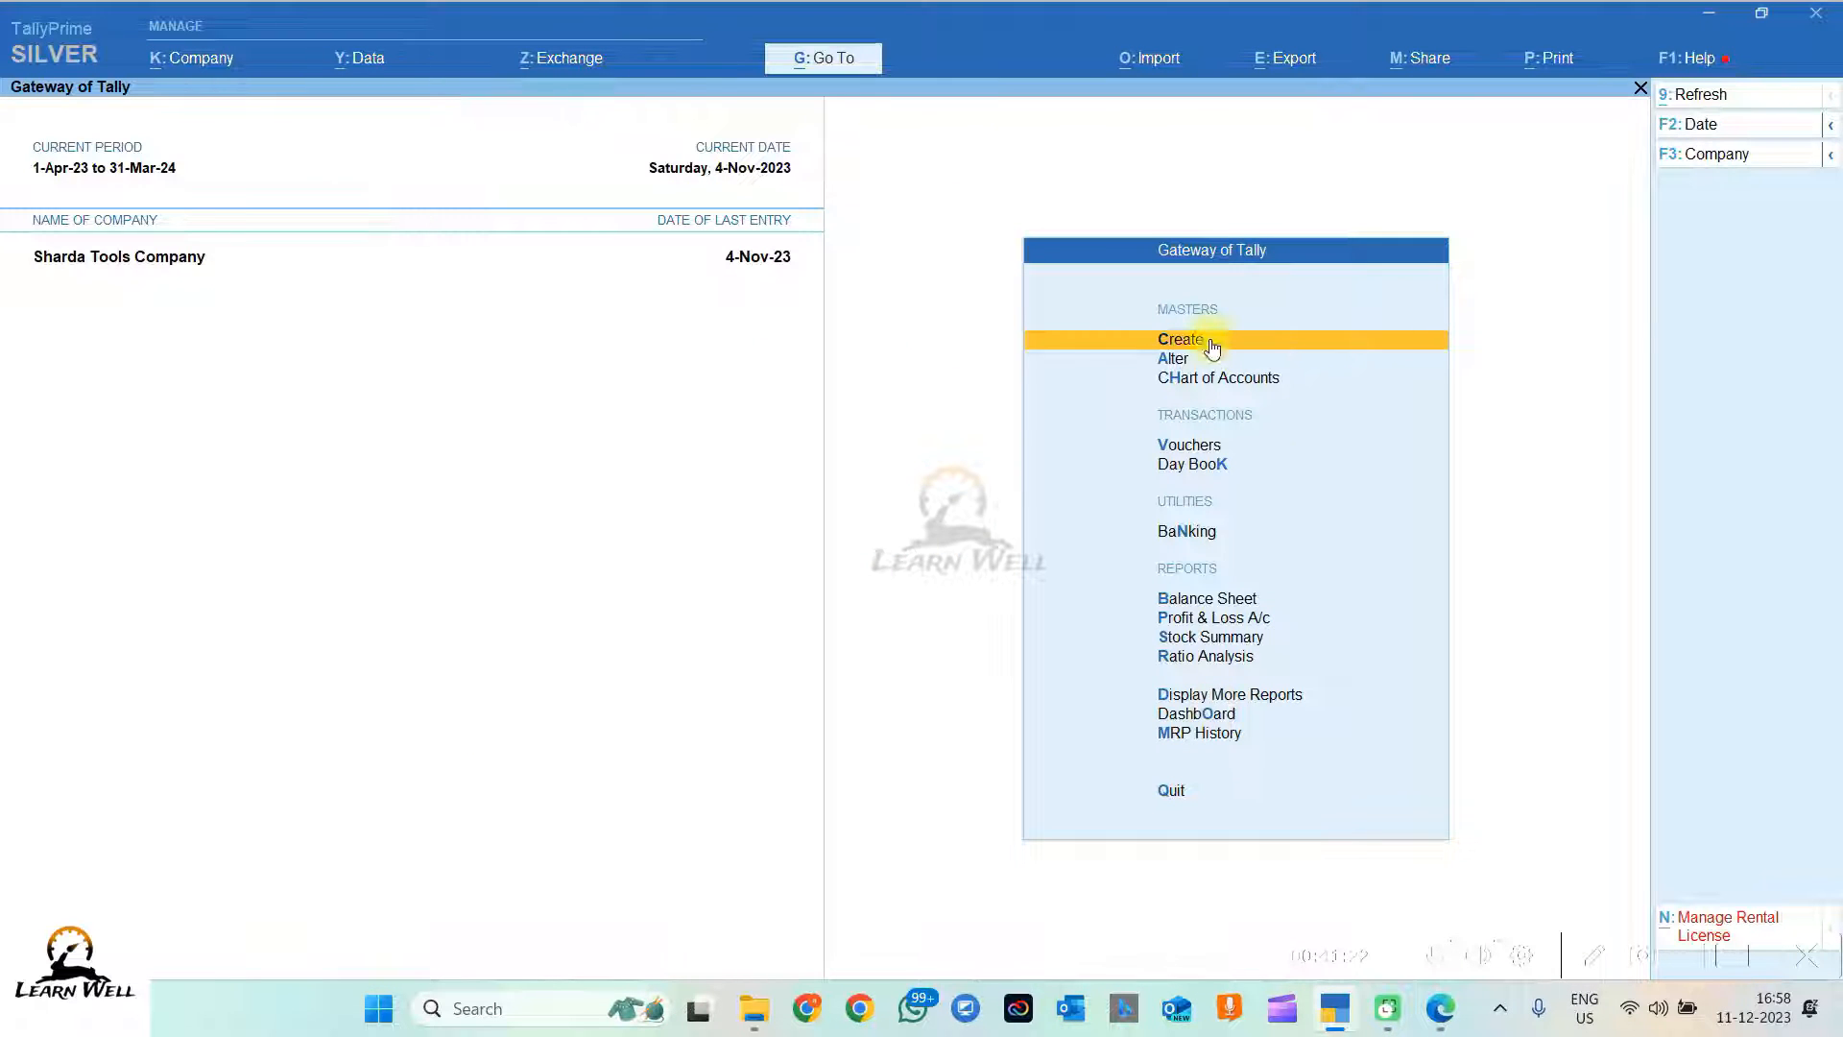
# Step: Open voucher entry for Payment voucher No. 2 dated 4-Nov-23
pyautogui.click(1177, 342)
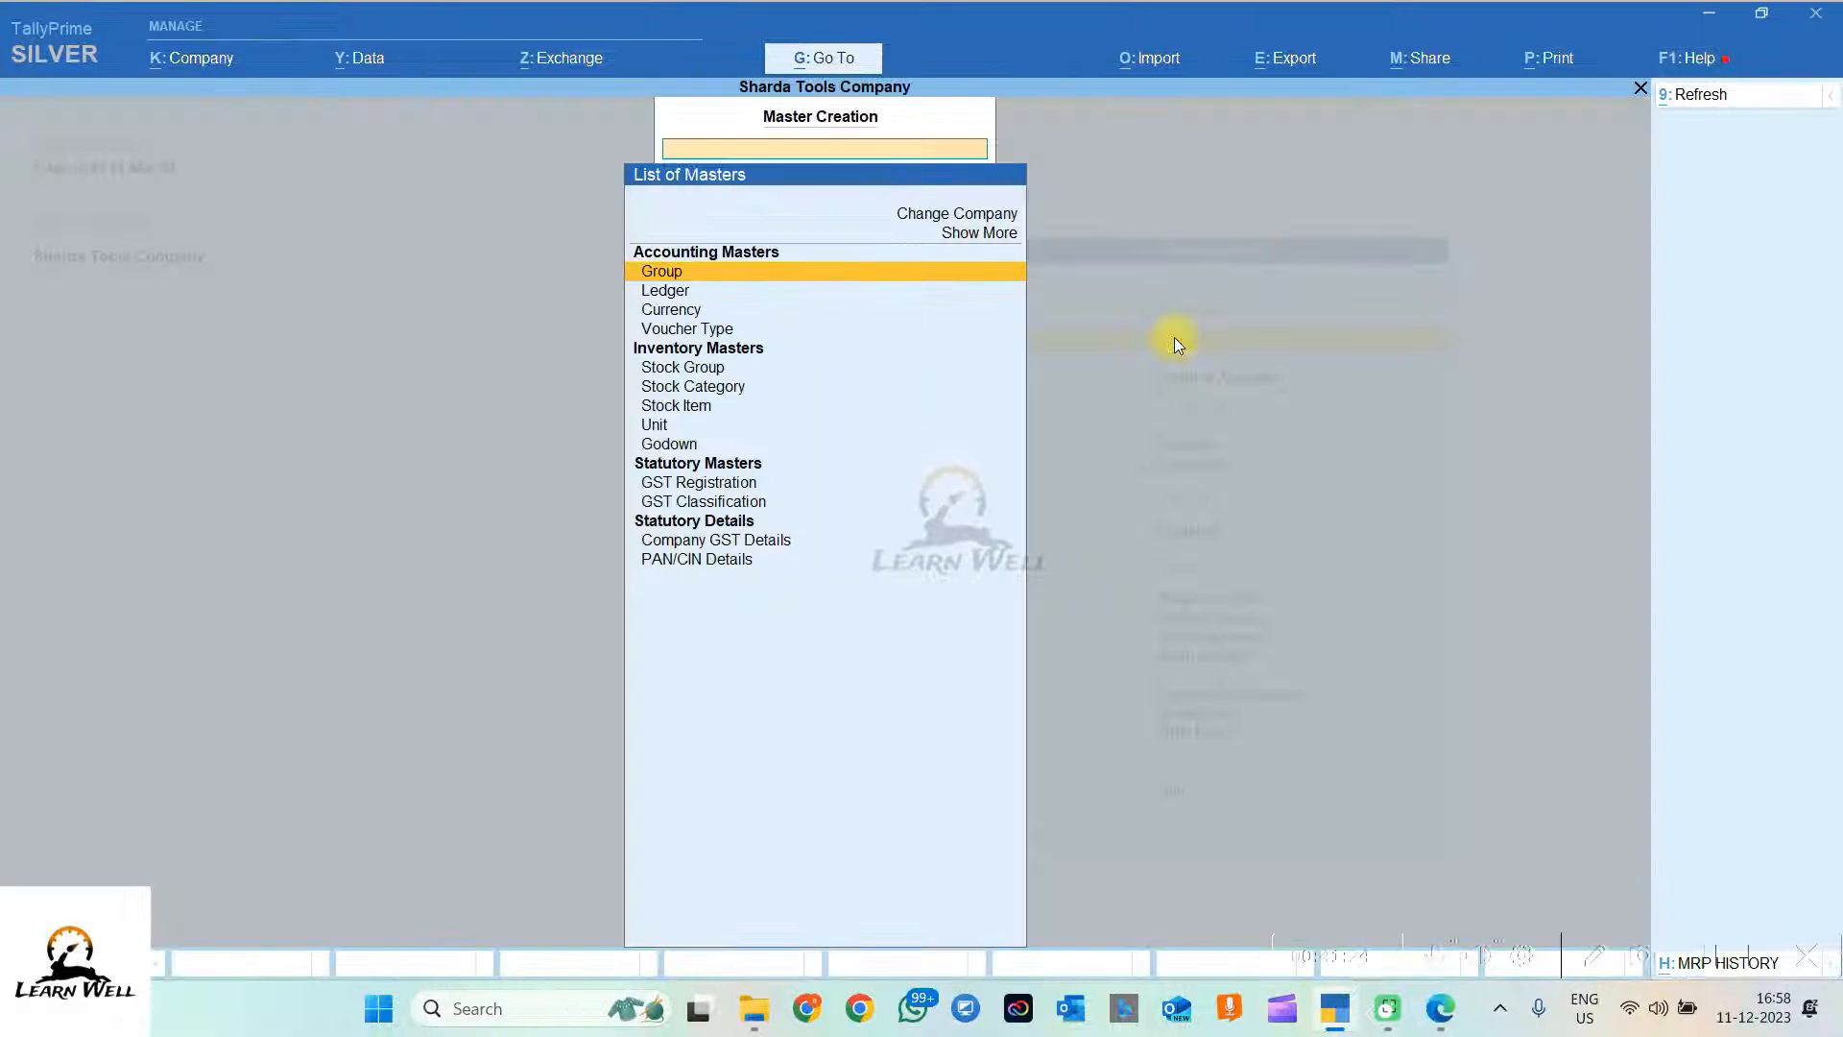
pyautogui.press('Escape')
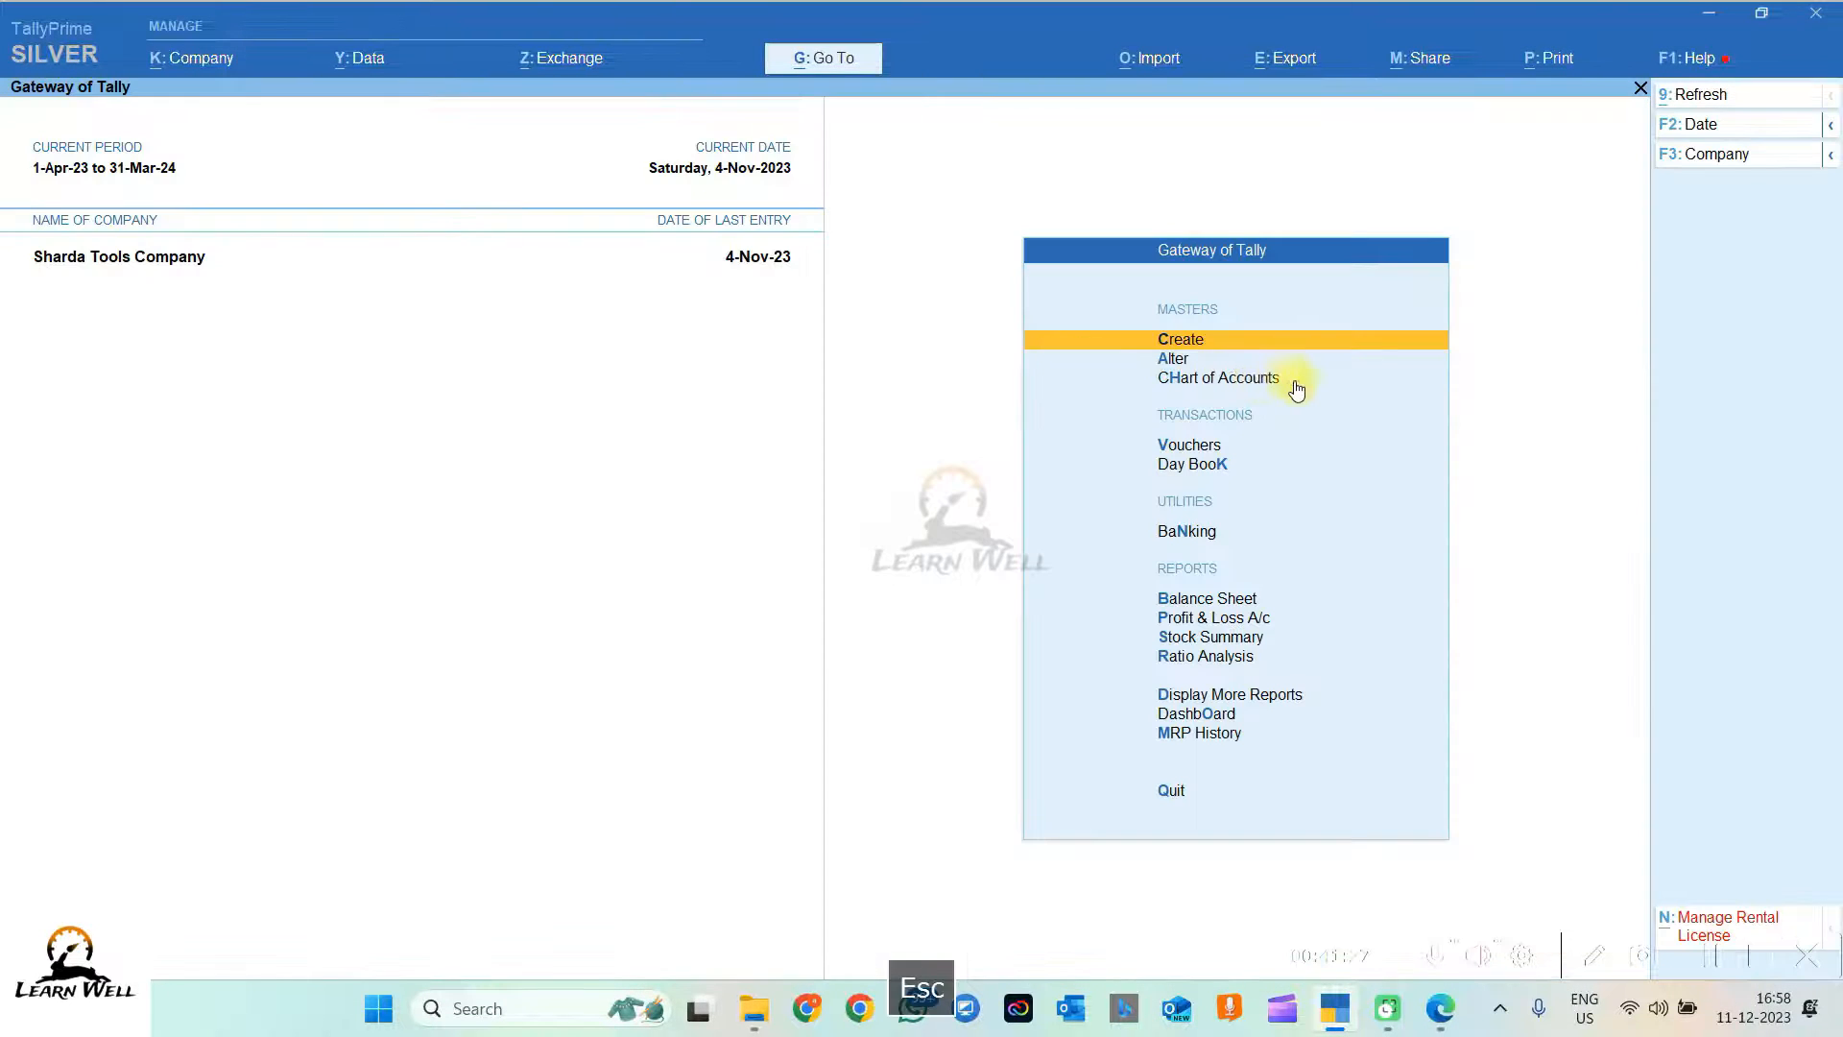
pyautogui.click(1190, 448)
pyautogui.press('Escape')
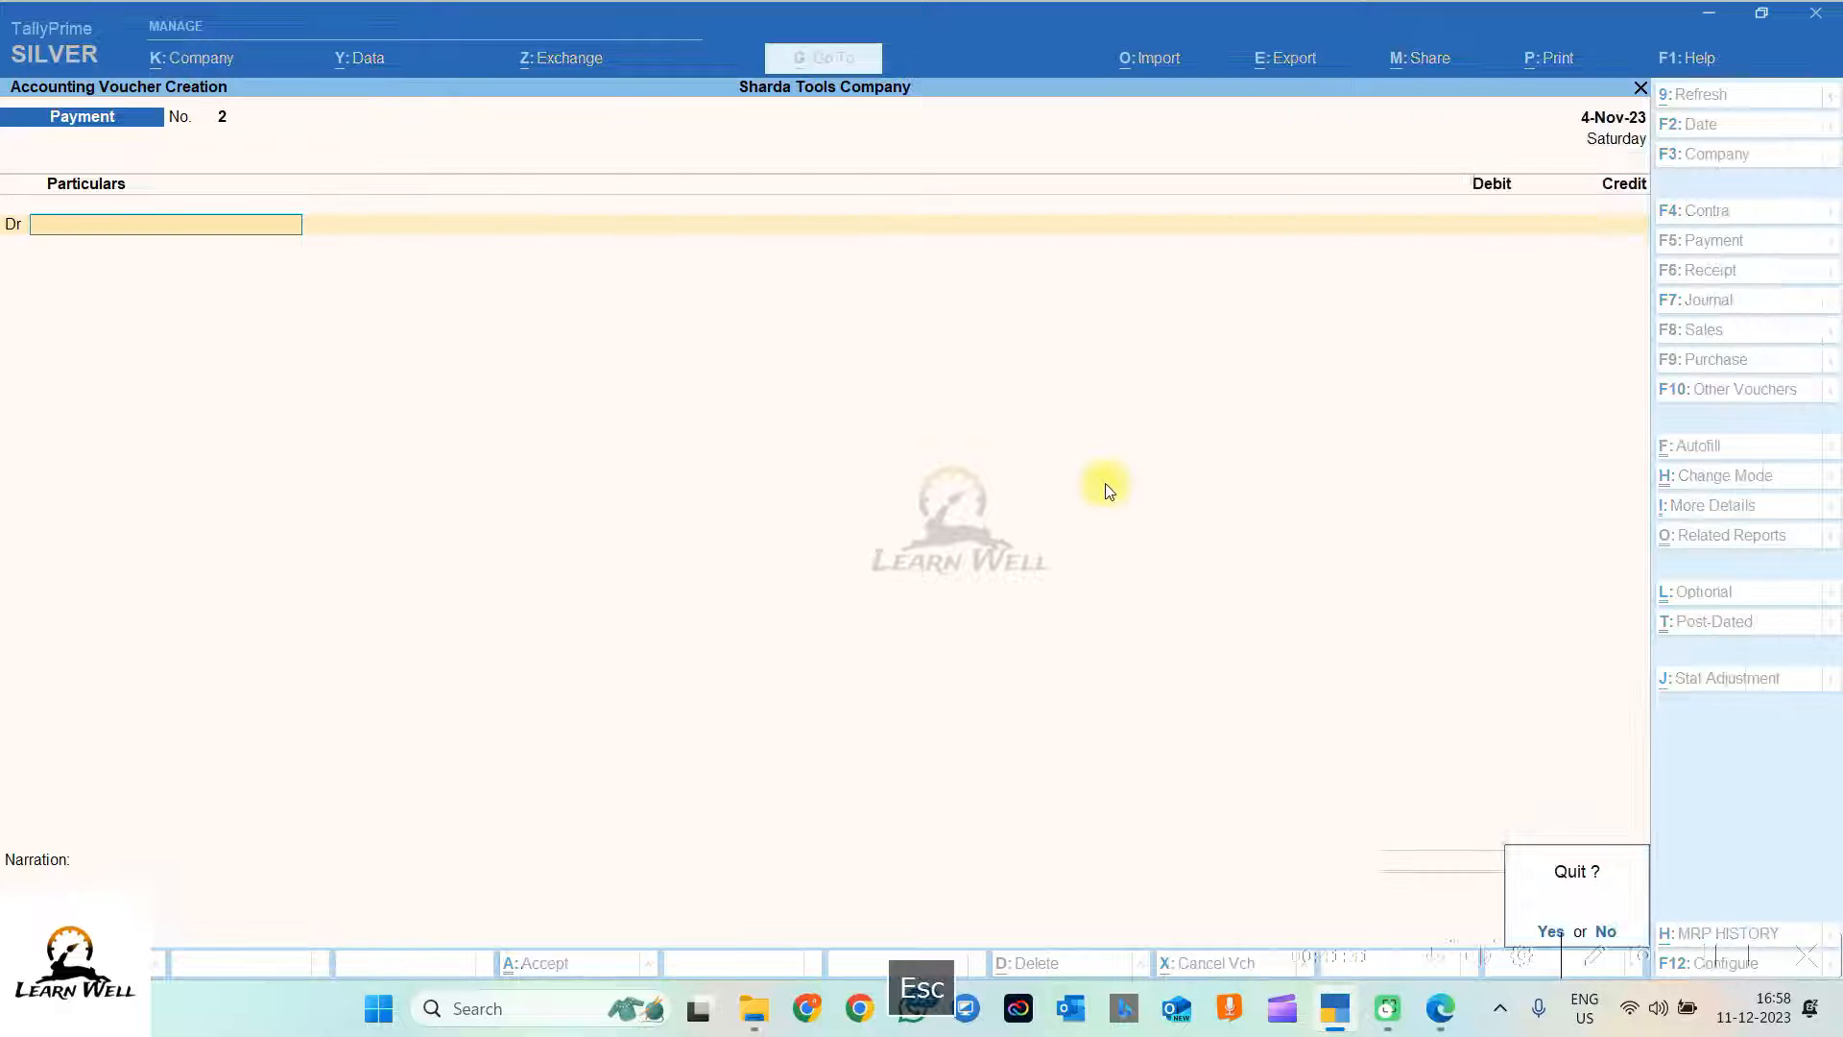
pyautogui.press('Escape')
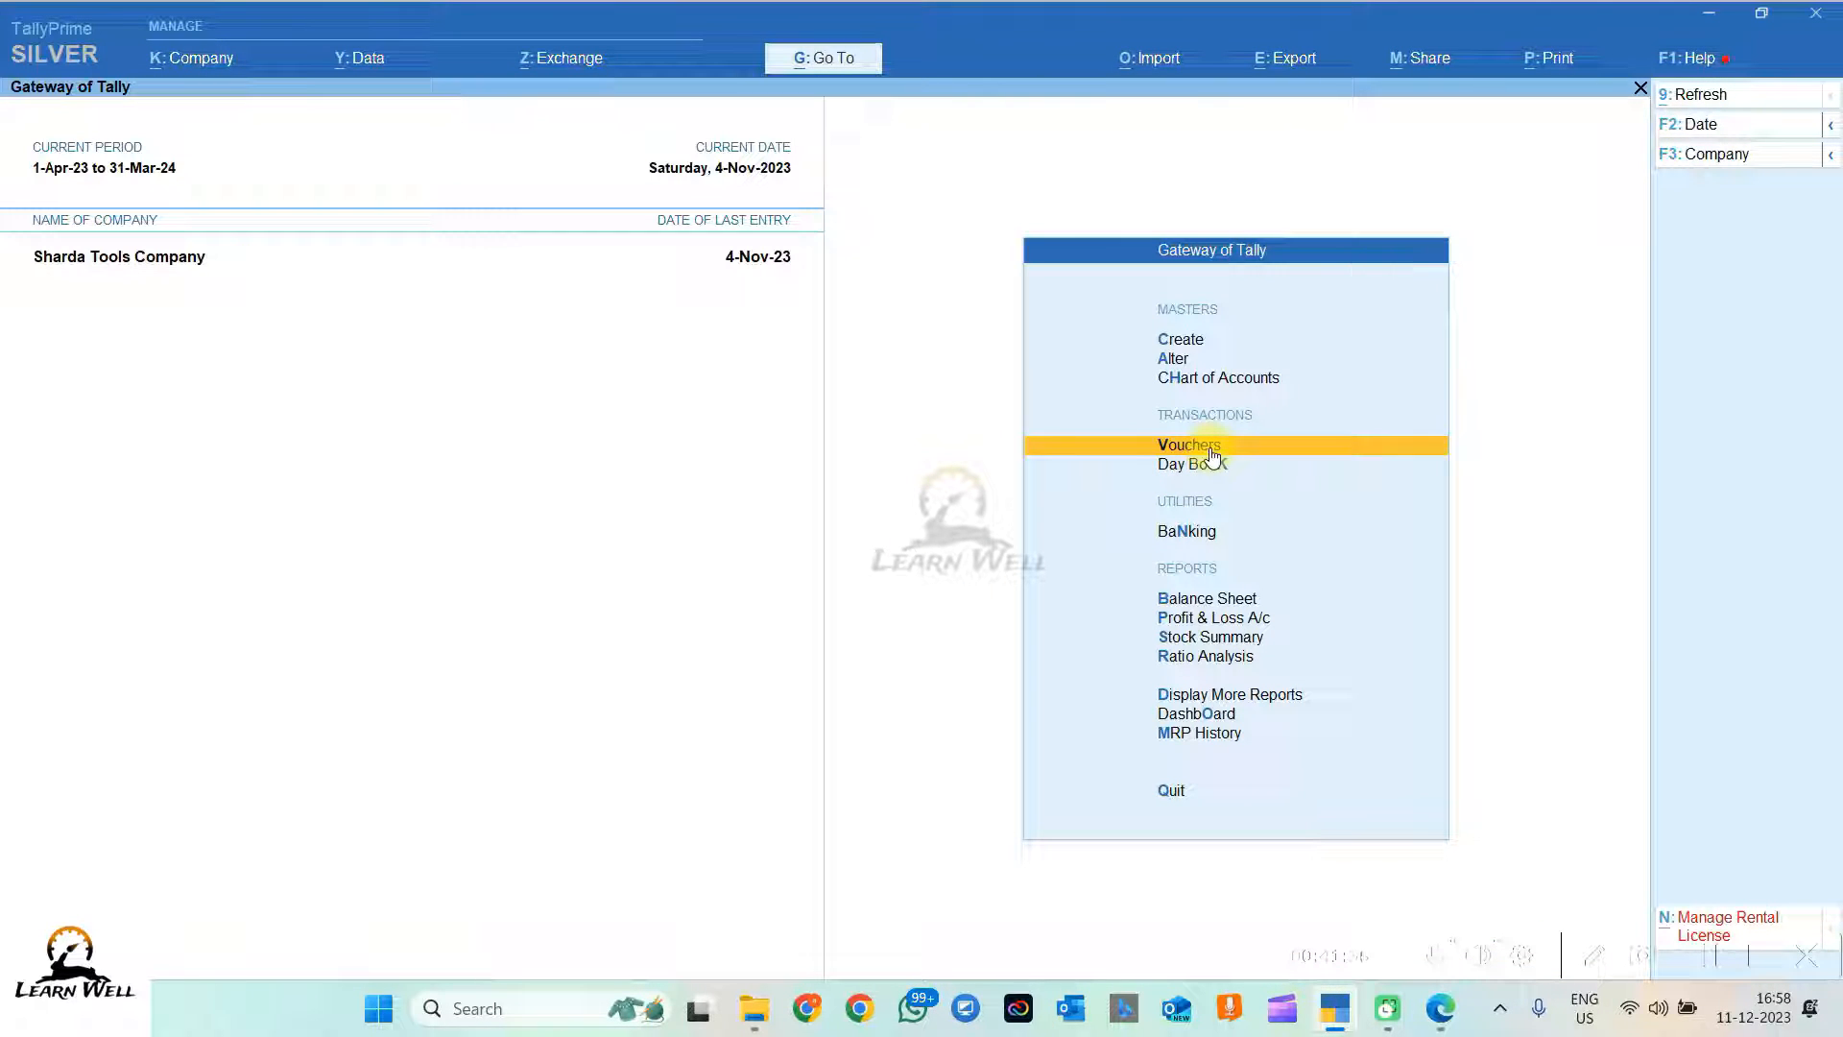
pyautogui.click(1212, 454)
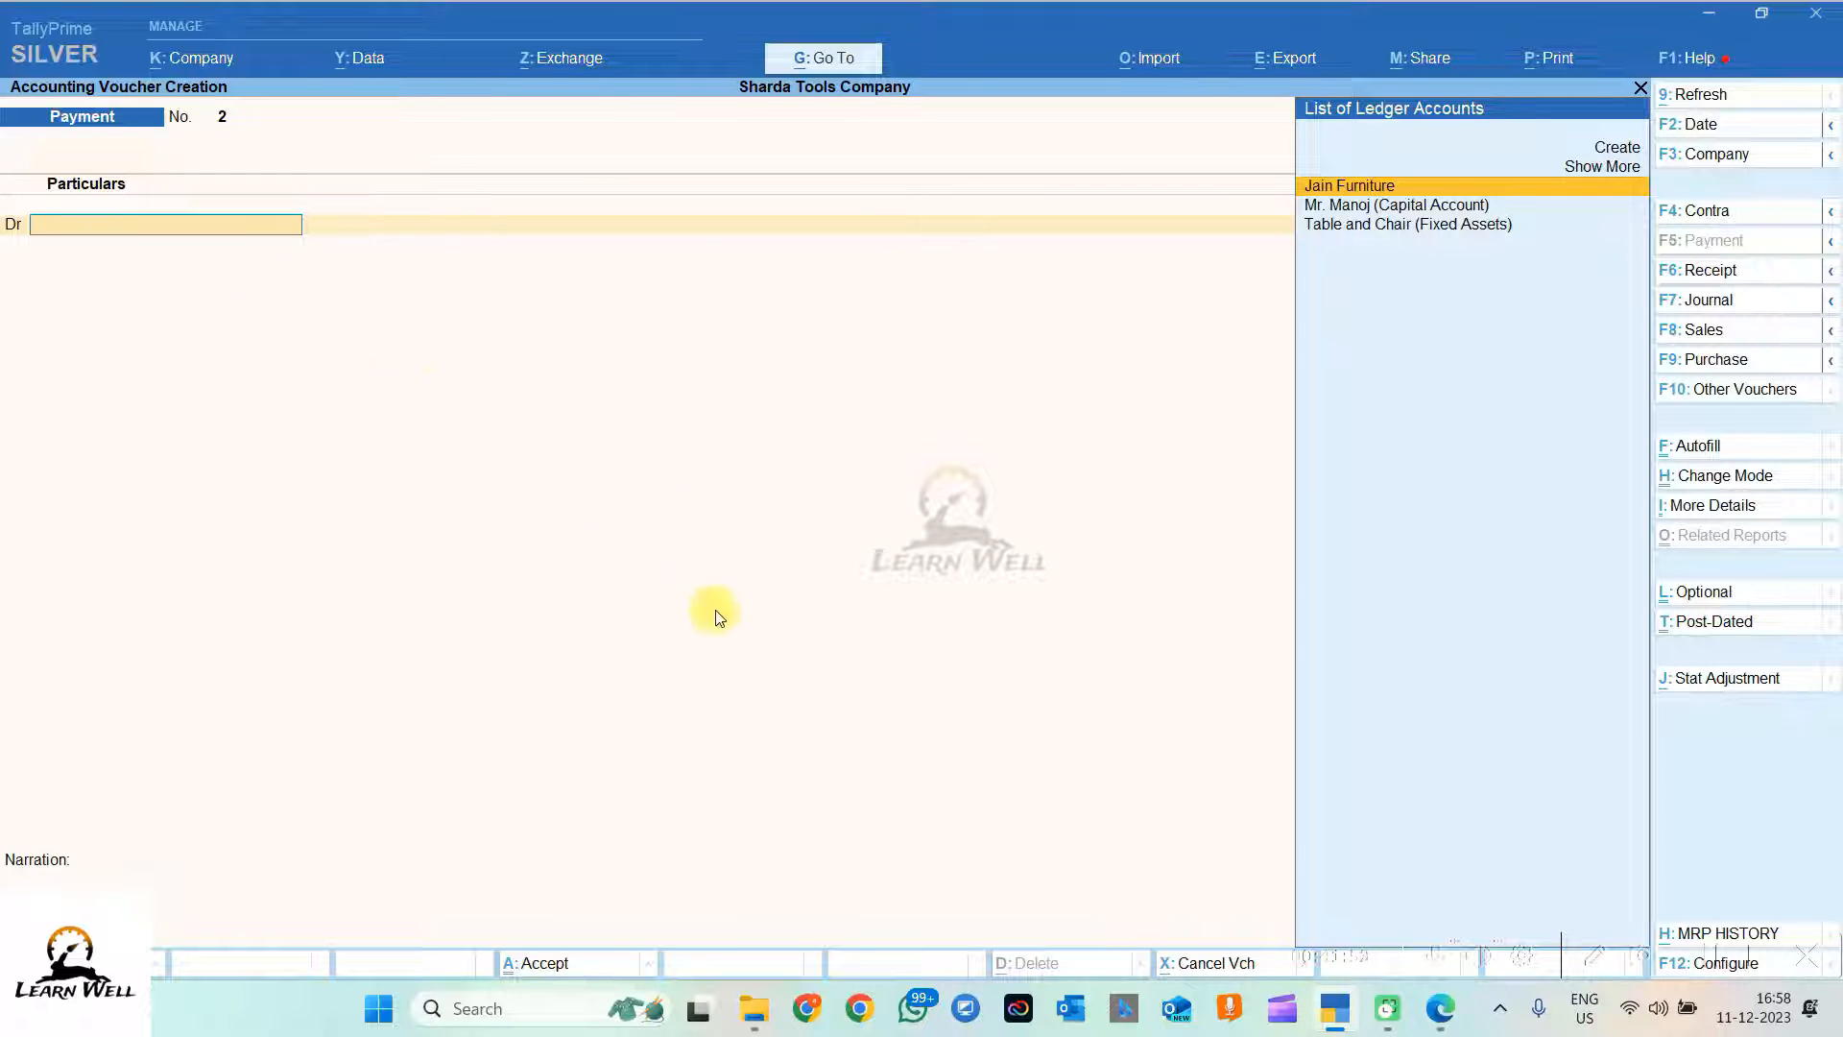
pyautogui.press('alt')
# Step: Start a new ledger named 'Tea Coffee Expenses' from the payment's debit line
pyautogui.hotkey('alt', 'c')
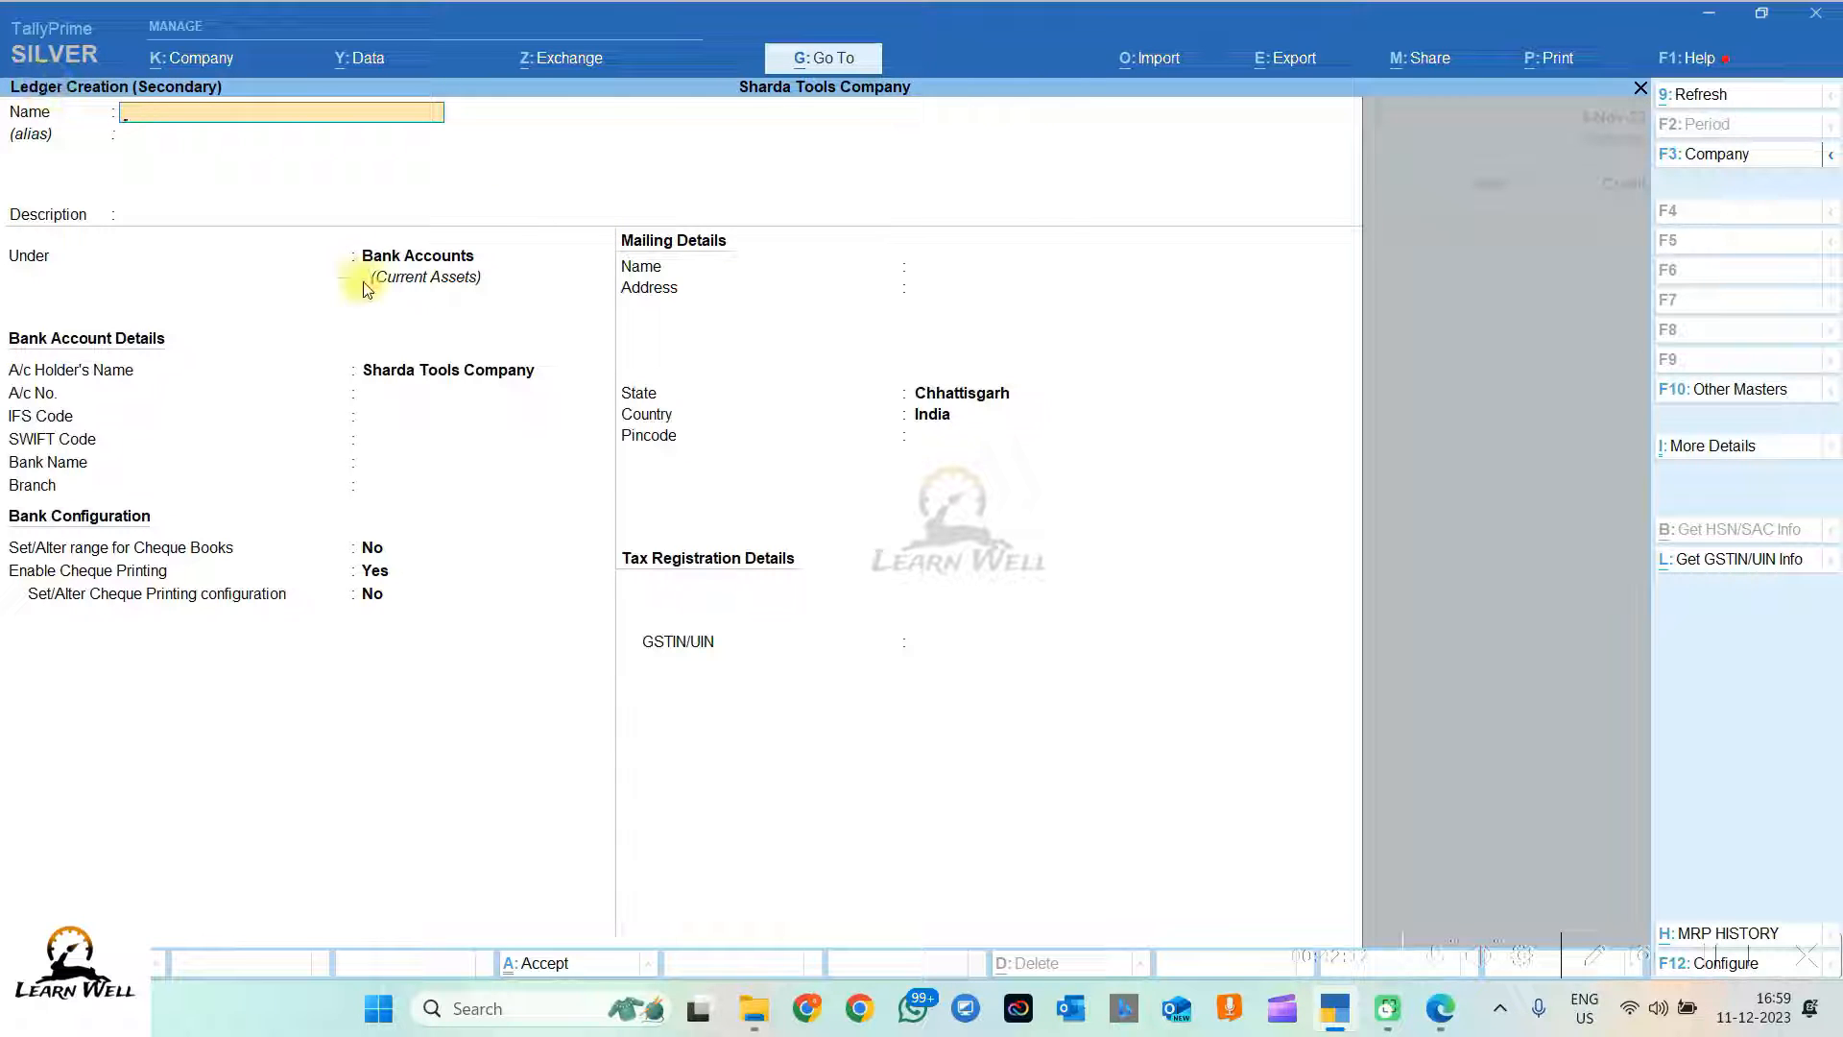
pyautogui.press('capslock')
pyautogui.write('ea Coffee Exp')
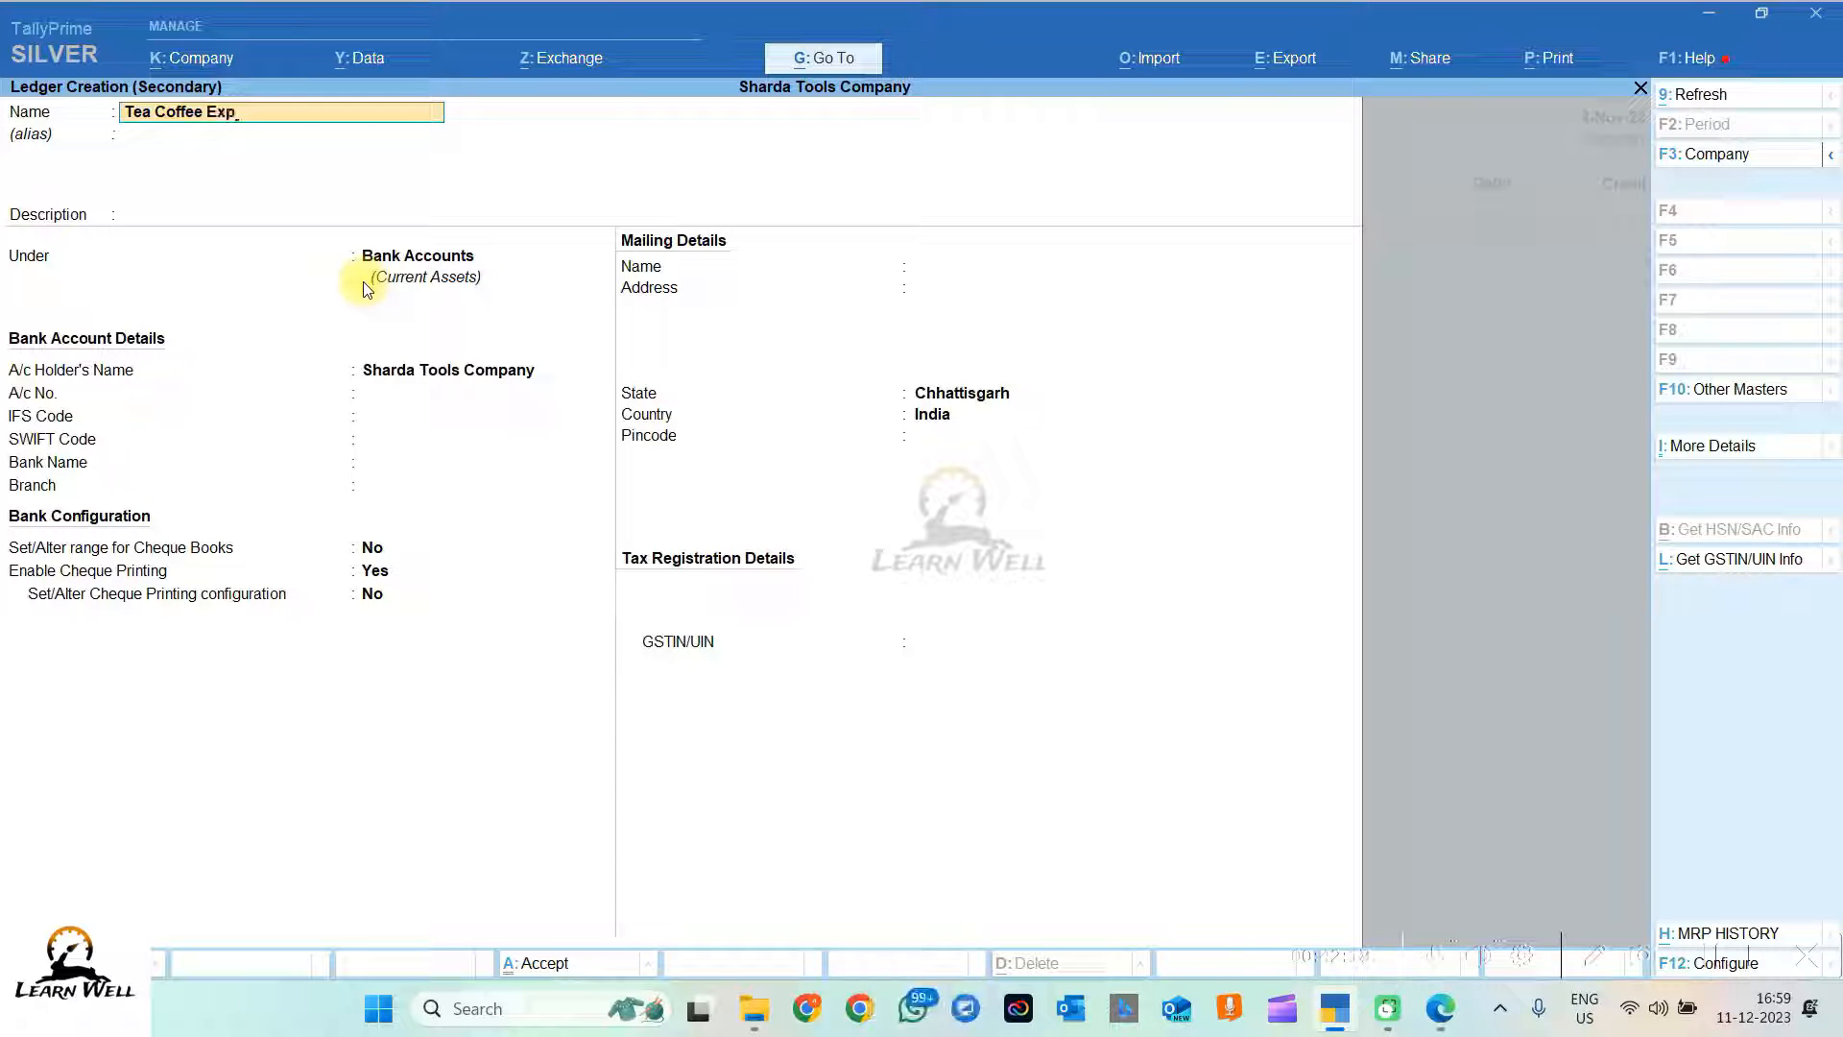
pyautogui.write('ense')
pyautogui.press('Return')
pyautogui.press('Return')
pyautogui.press('Return')
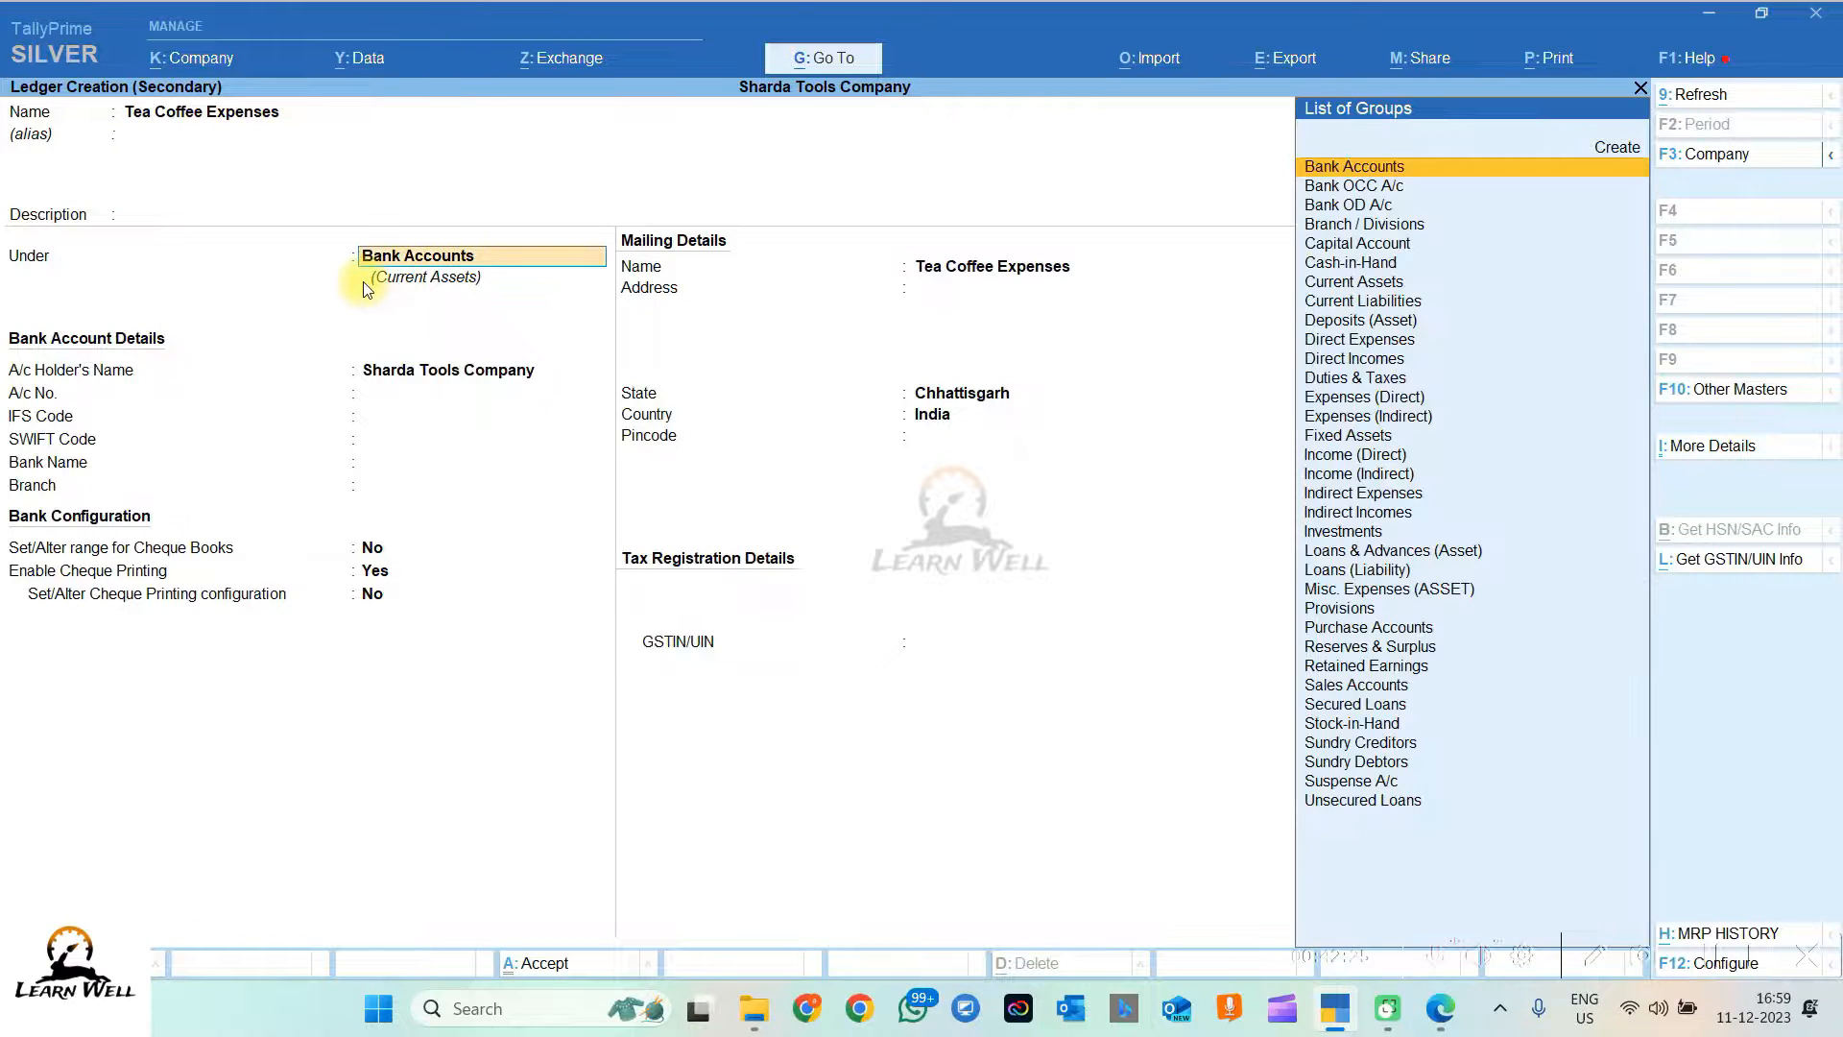
# Step: Put it under Indirect Expenses with Not Applicable and Services, save it, and enter 765
pyautogui.write('Indi')
pyautogui.press('Down')
pyautogui.press('Down')
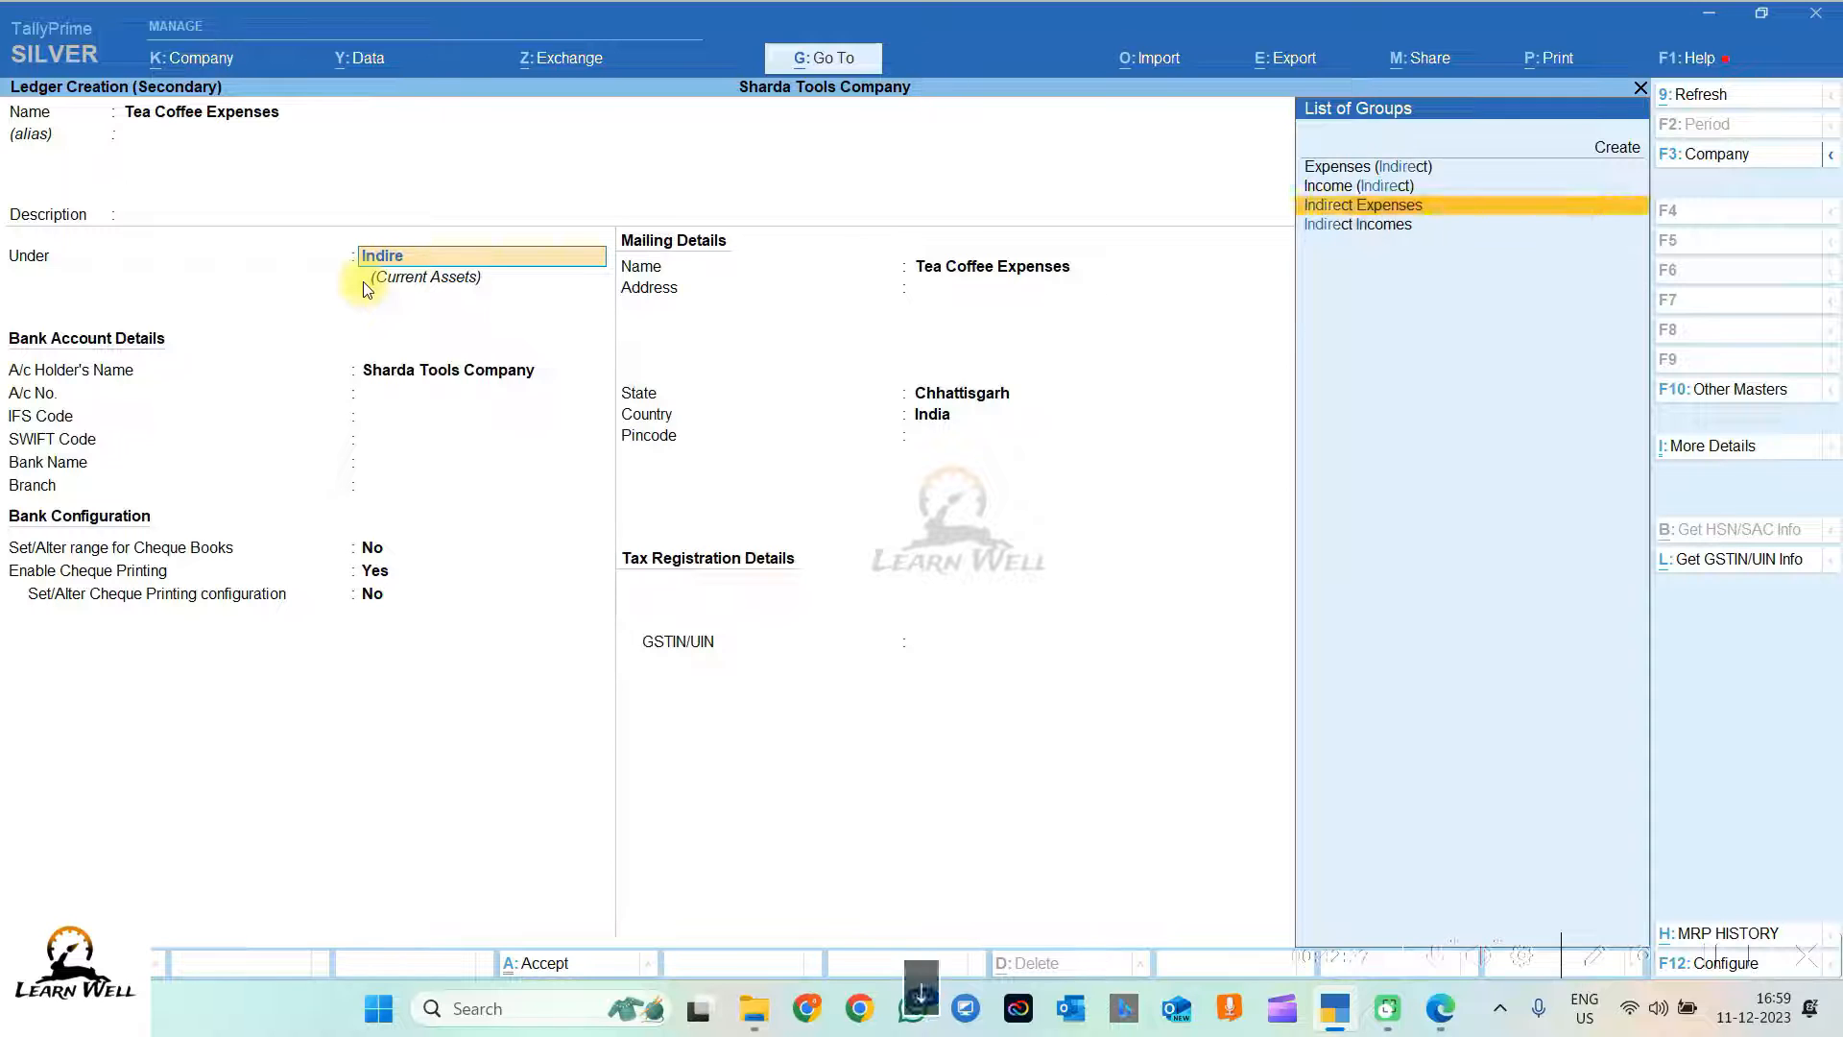
pyautogui.press('Return')
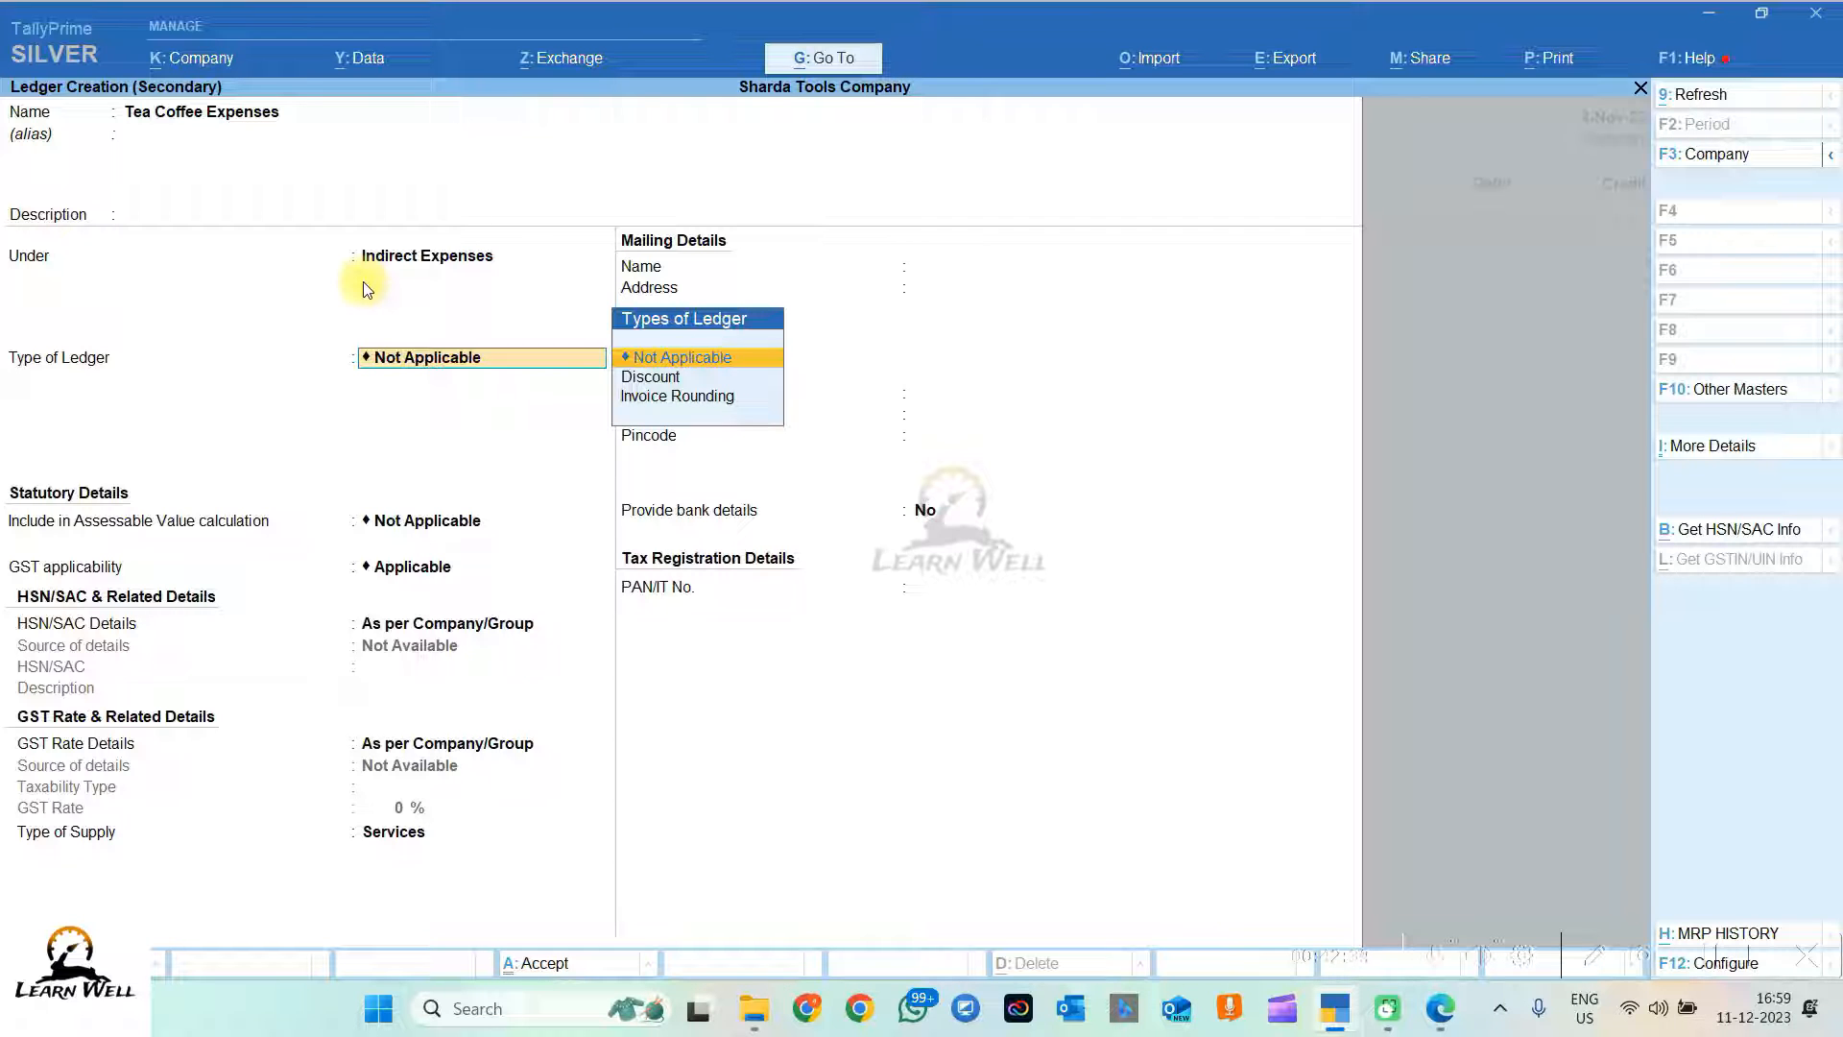
pyautogui.press('Return')
pyautogui.press('Return')
pyautogui.press('Return')
pyautogui.press('Return')
pyautogui.press('Return')
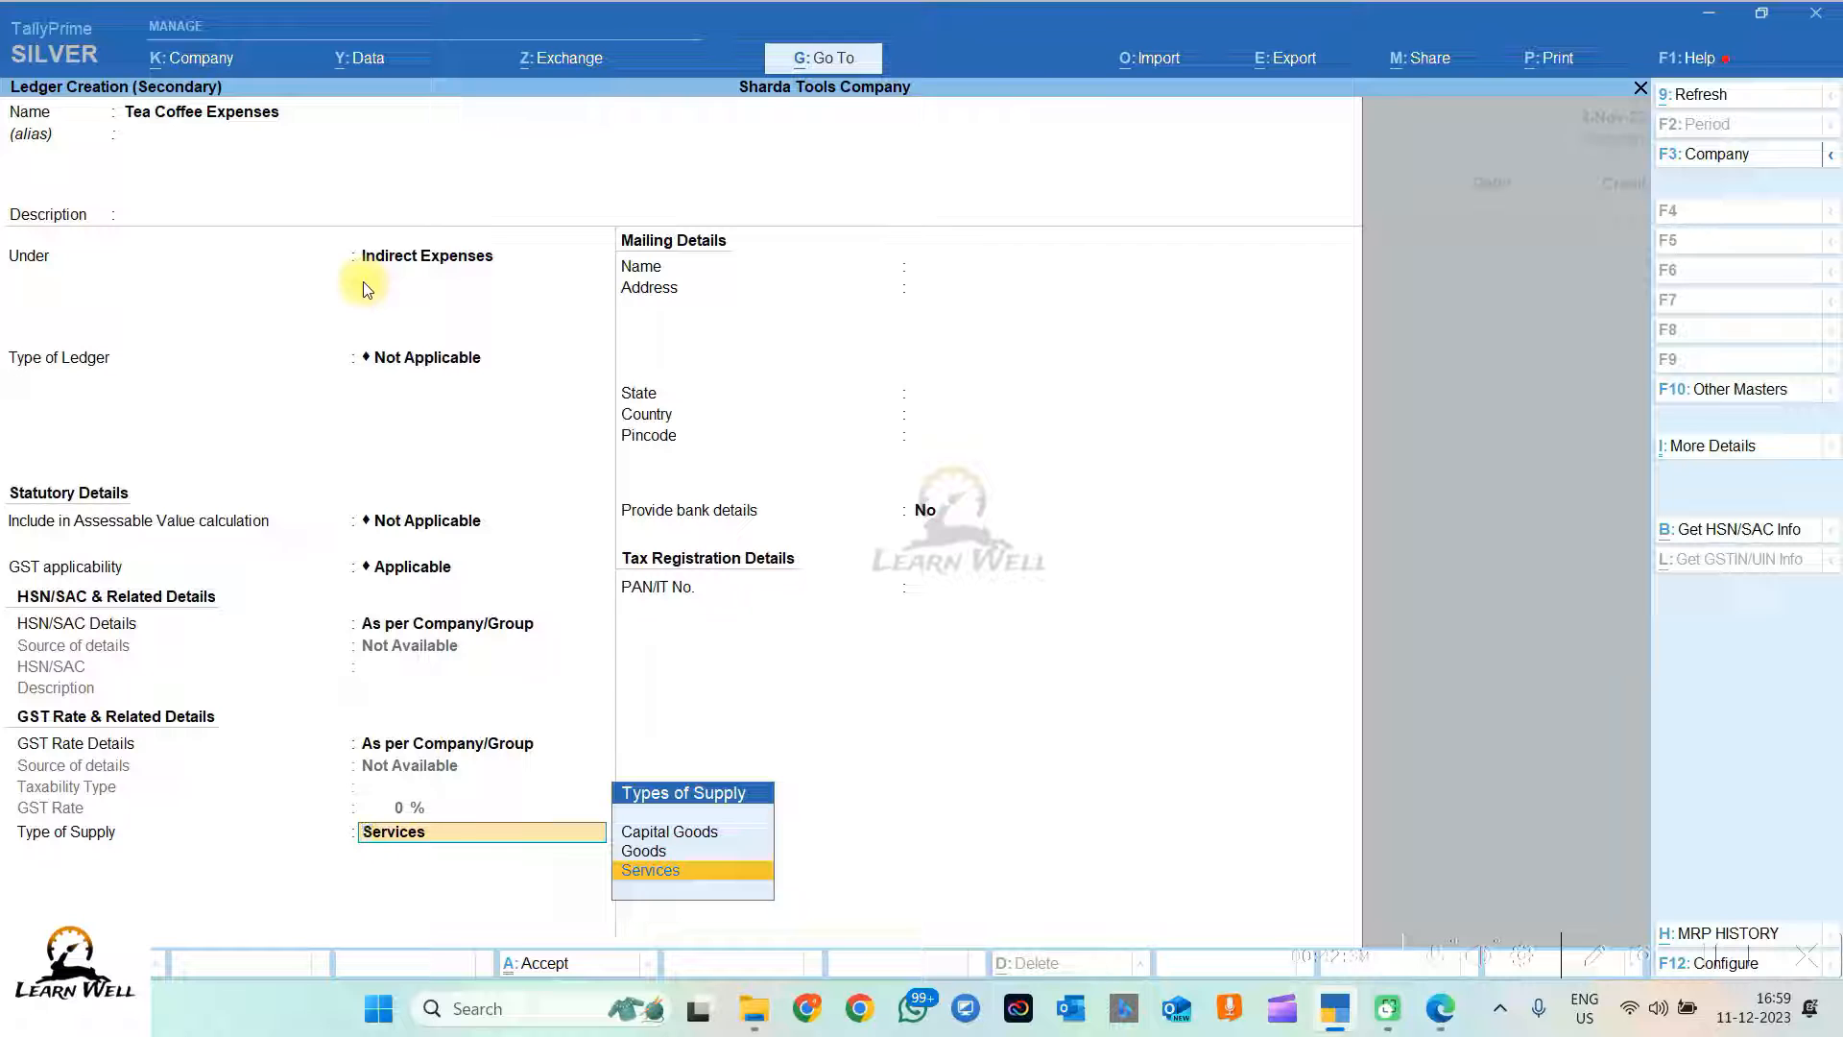
pyautogui.press('Return')
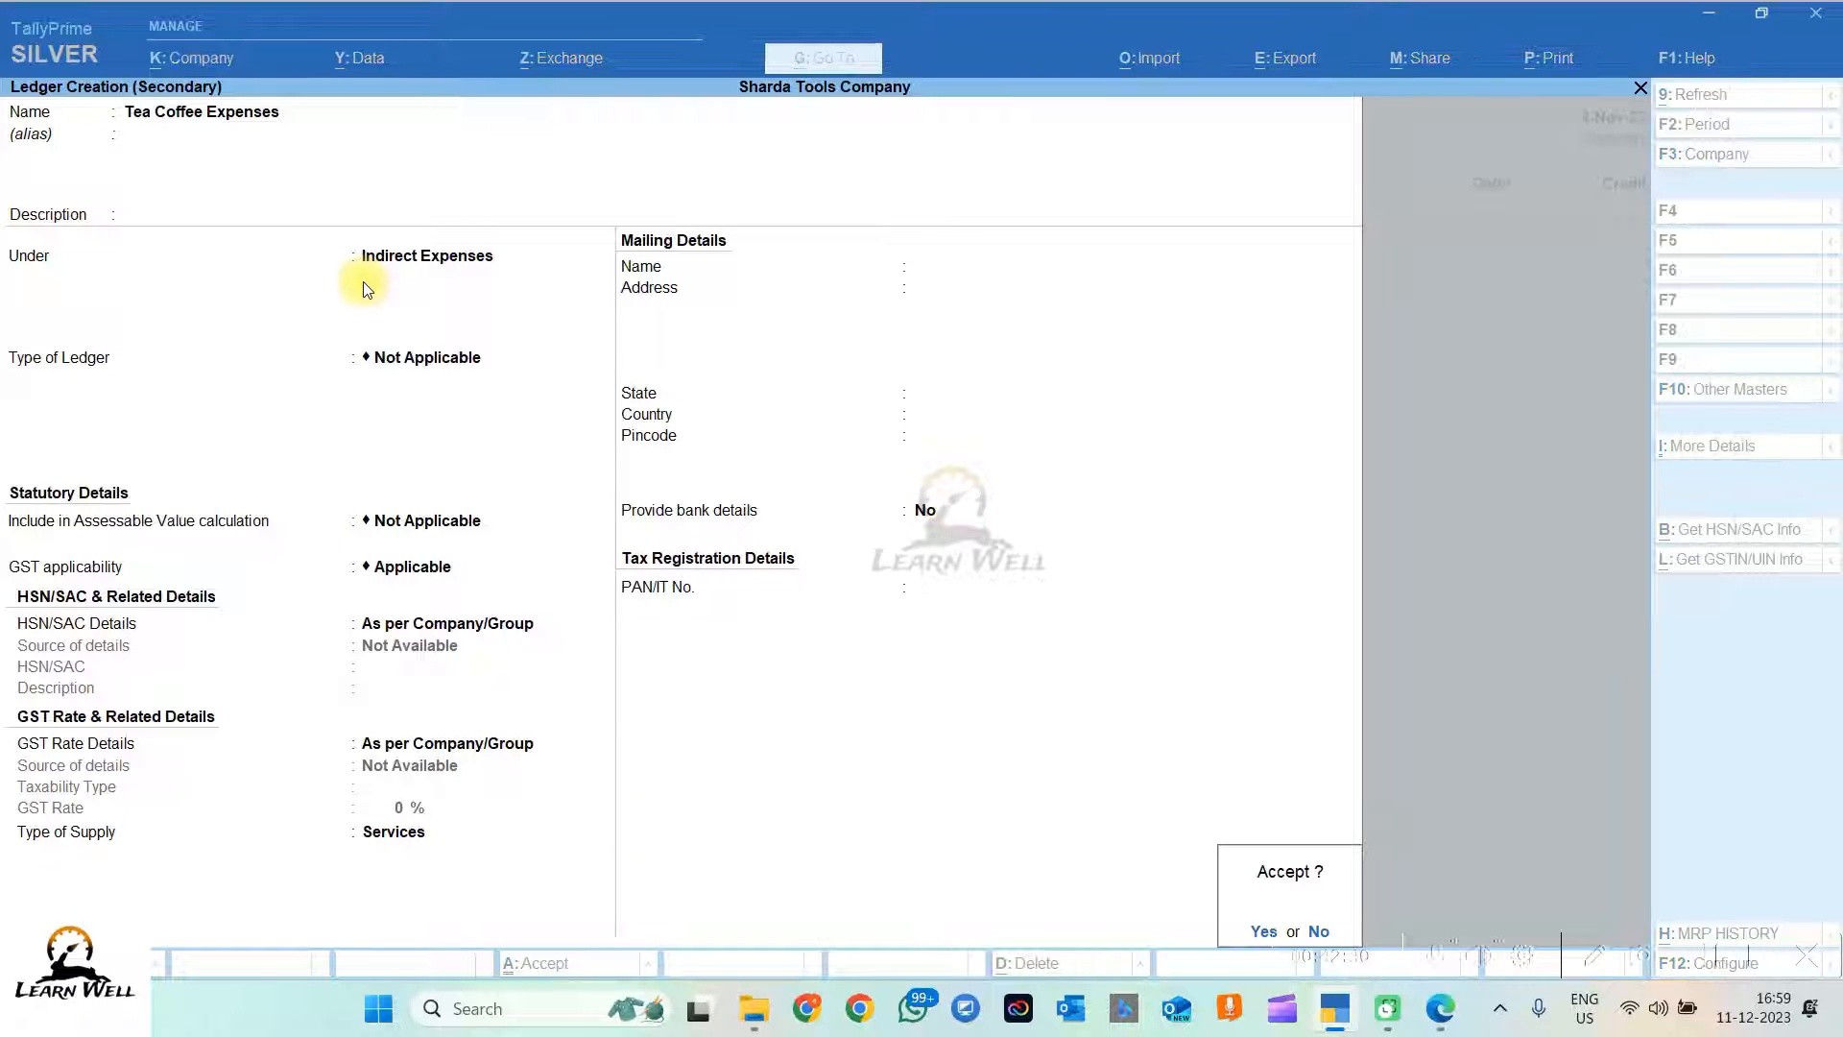
pyautogui.press('Return')
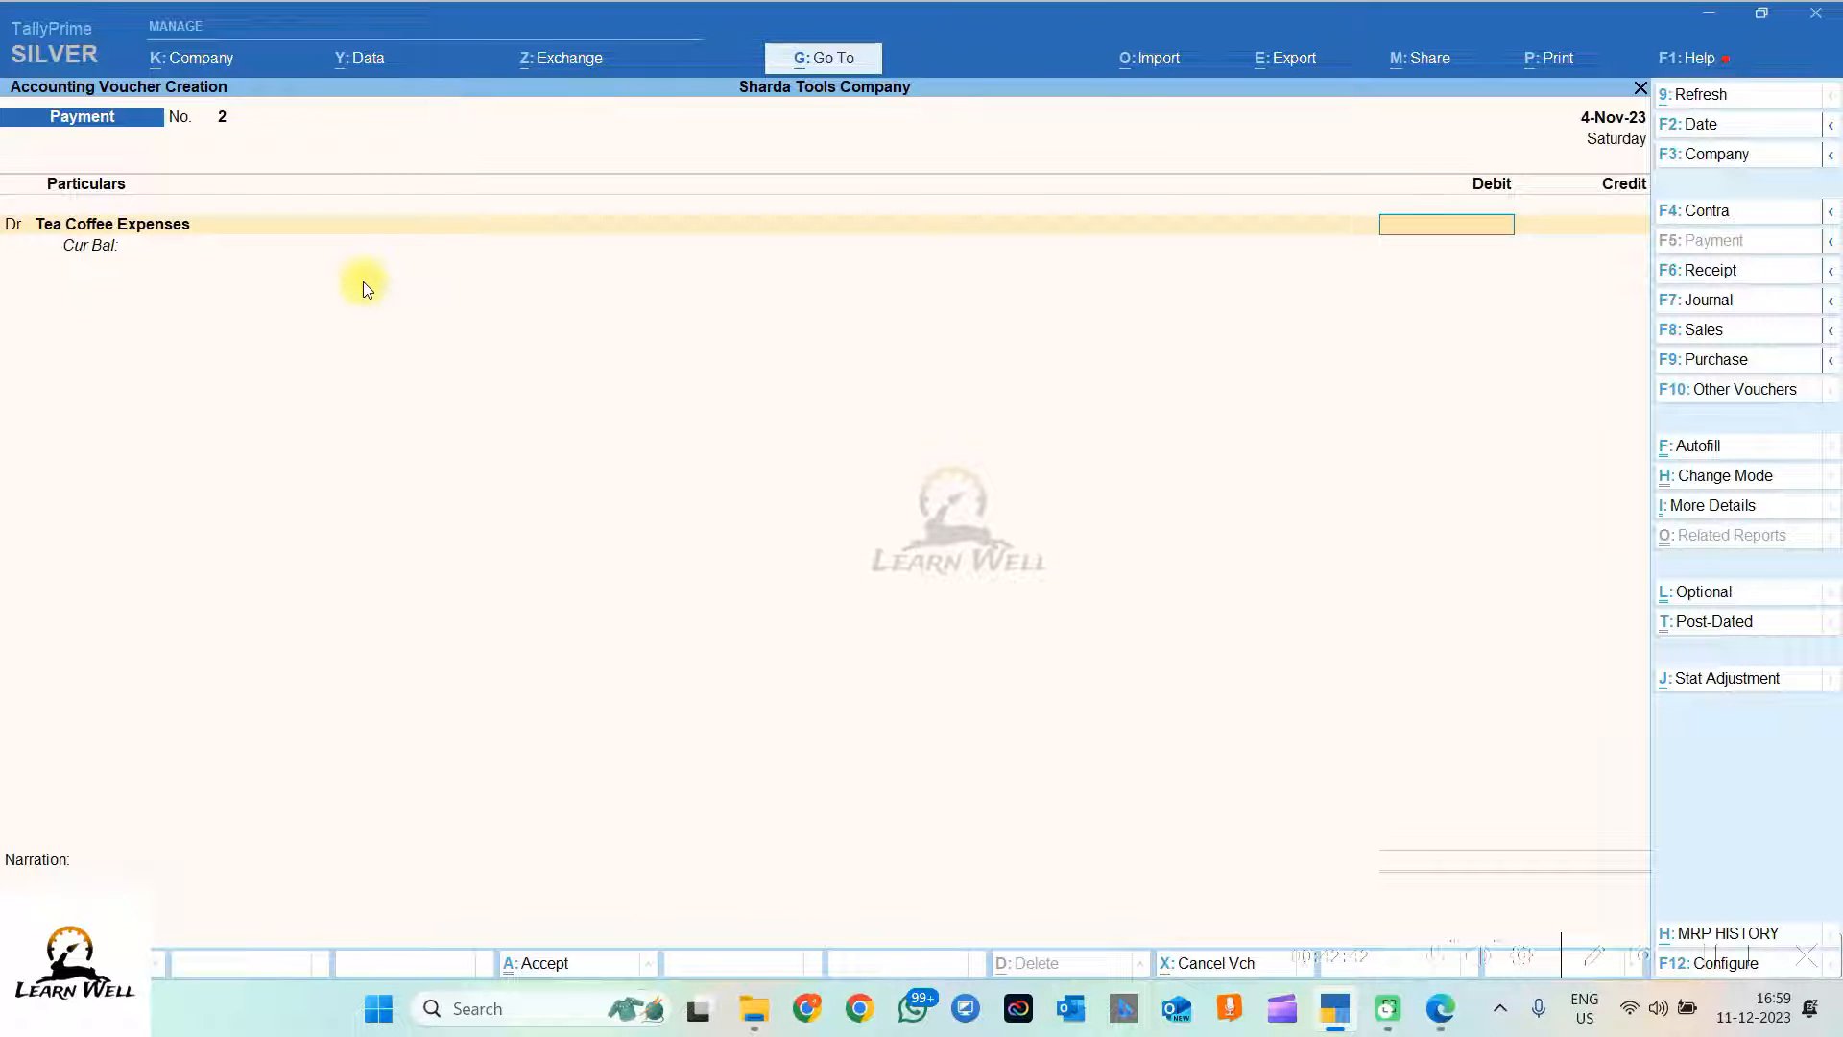
pyautogui.write('765')
pyautogui.click(1439, 1009)
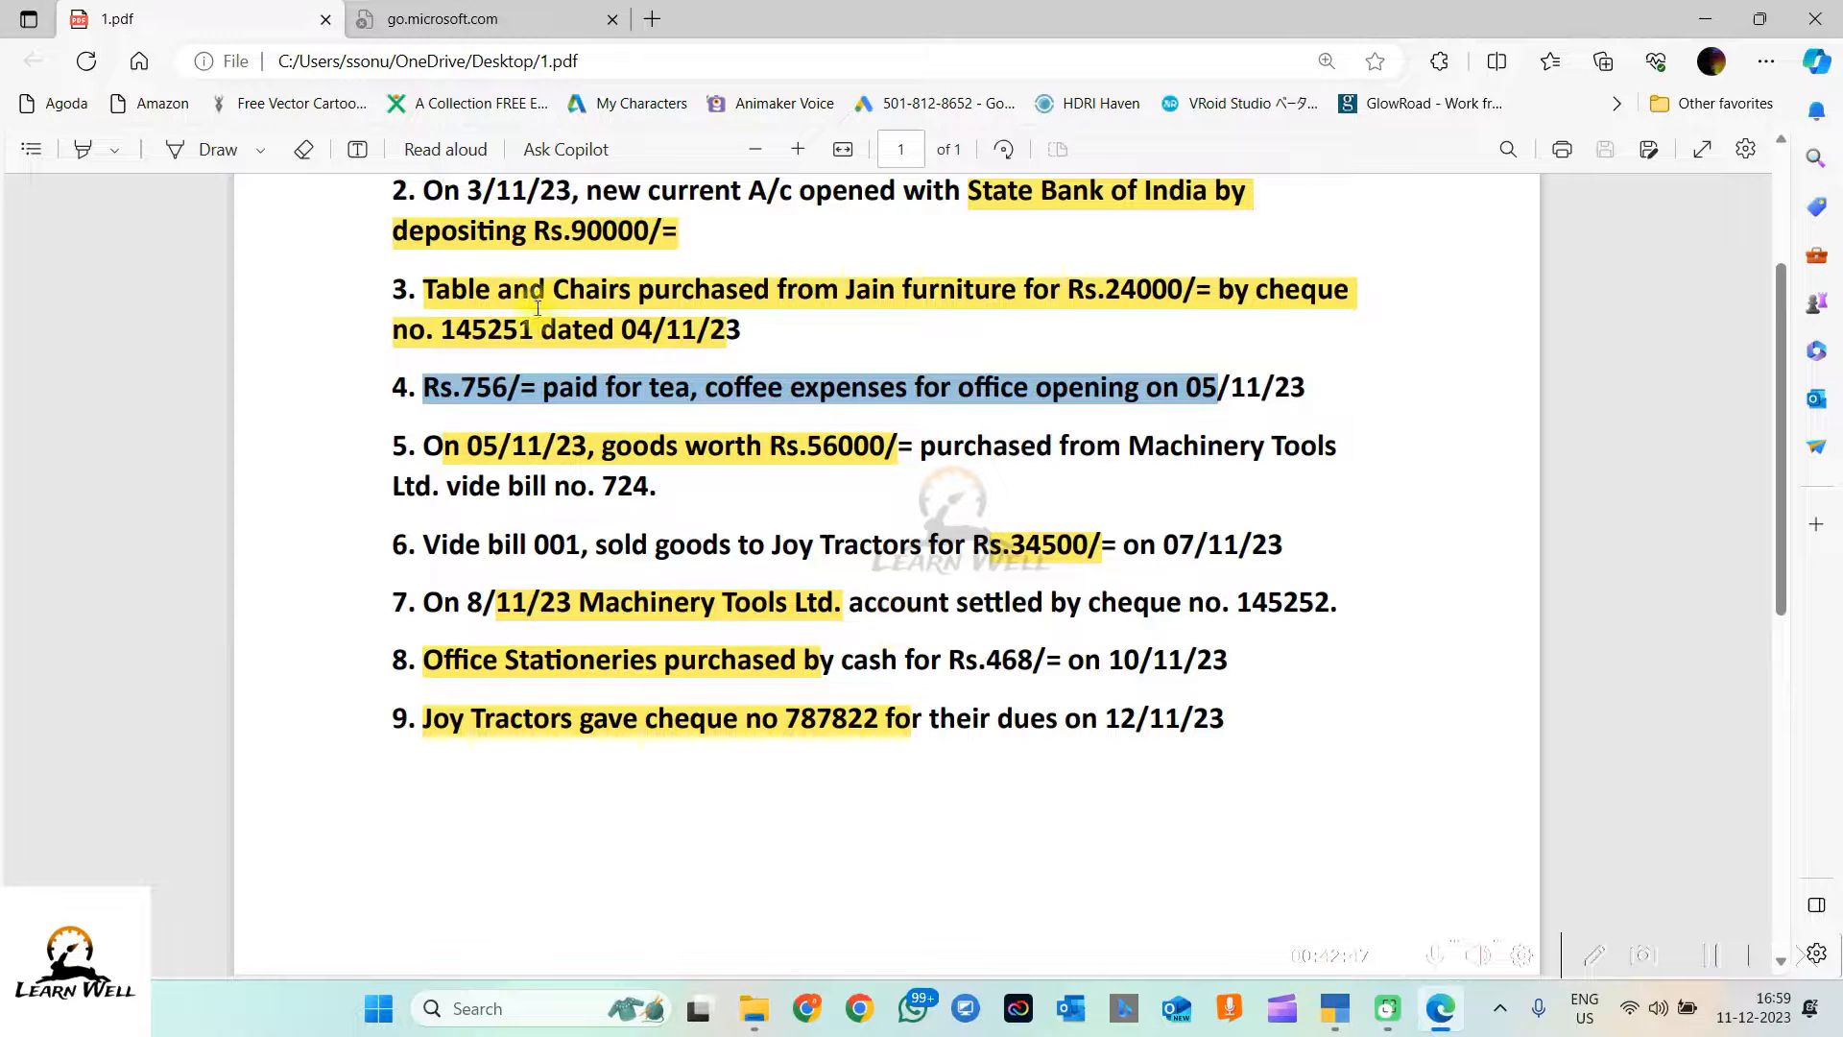
pyautogui.moveTo(461, 389); pyautogui.dragTo(519, 389)
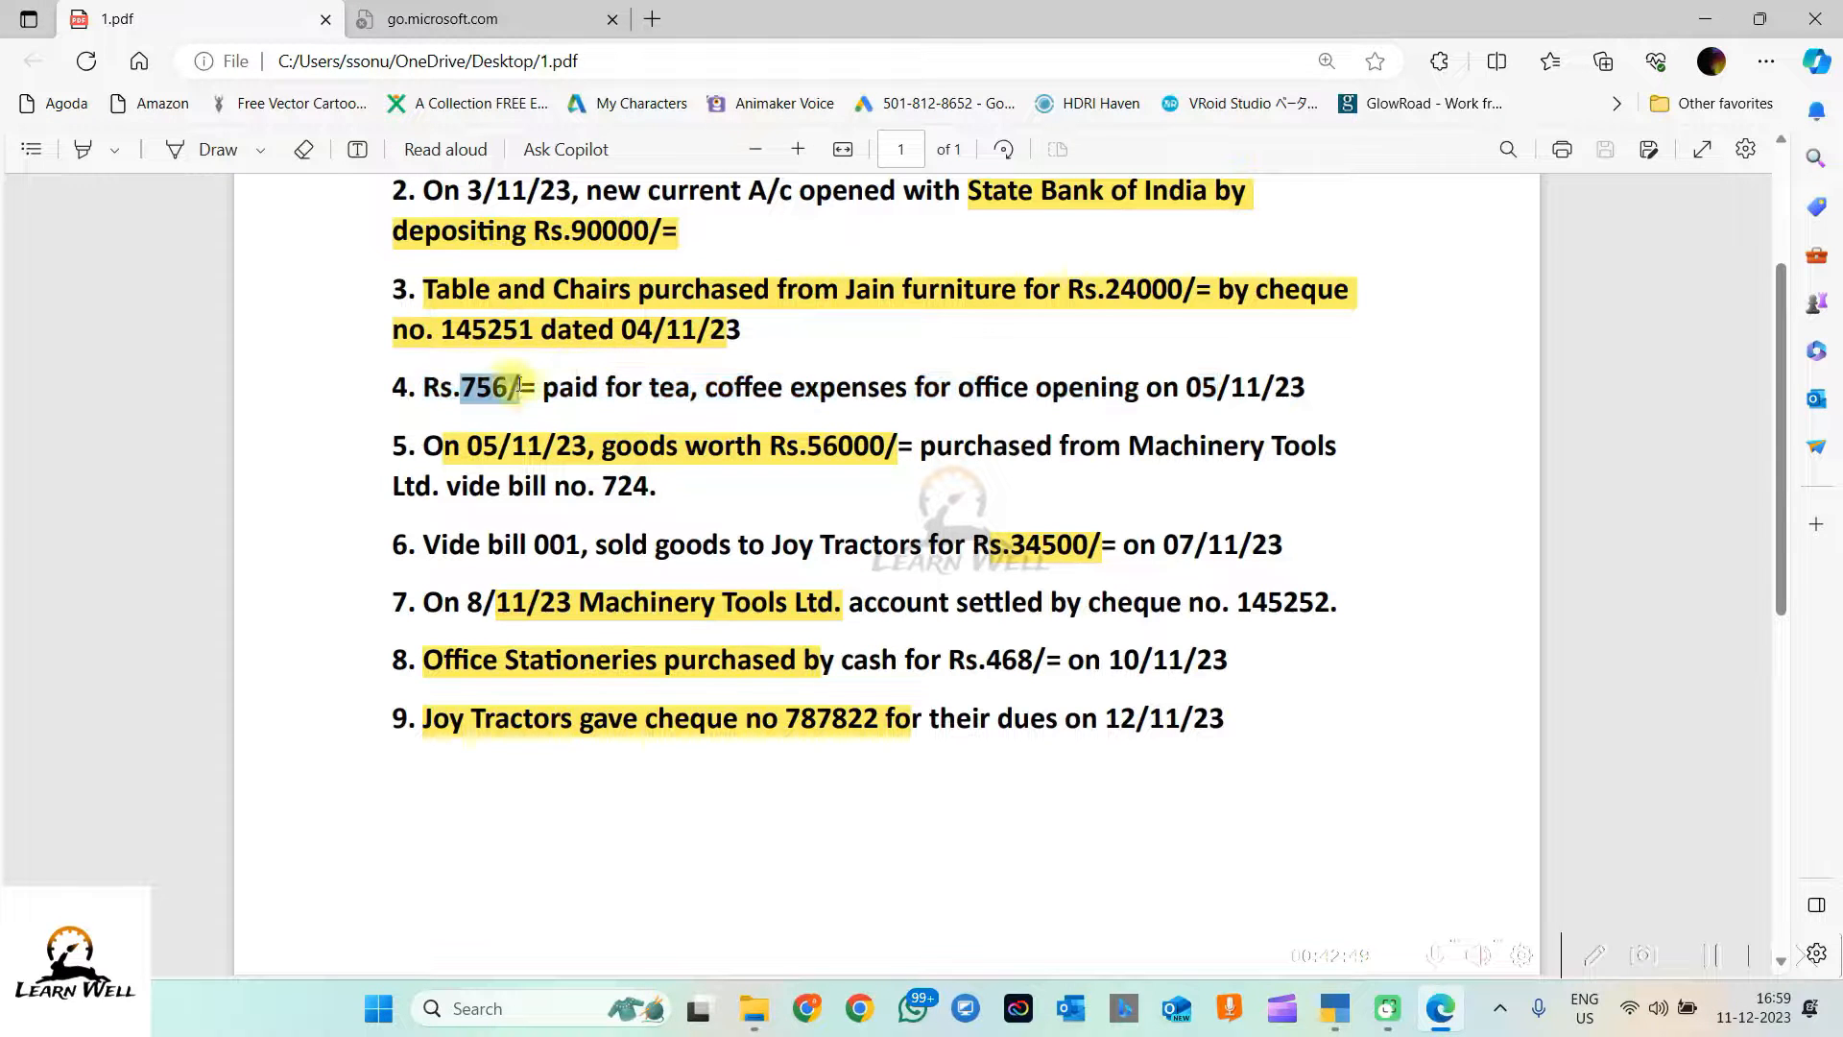
pyautogui.moveTo(1188, 389); pyautogui.dragTo(1317, 391)
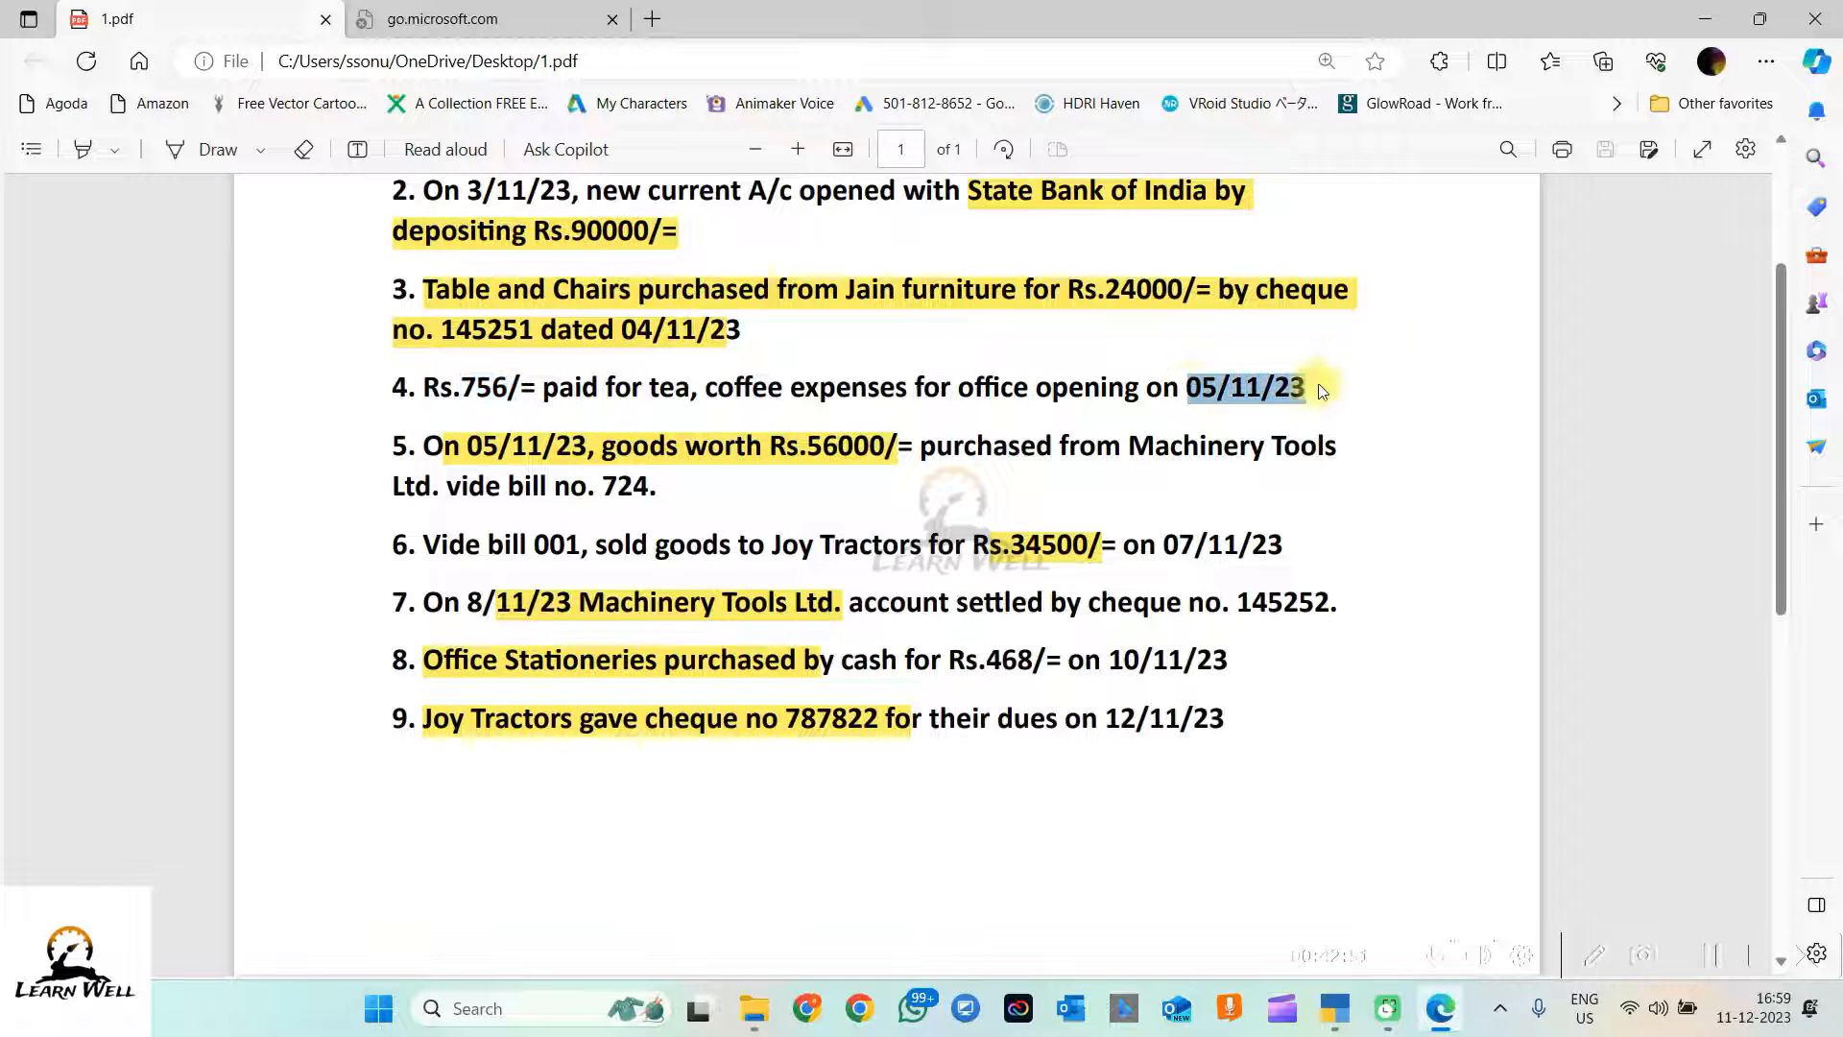
pyautogui.hotkey('alt', 'Tab')
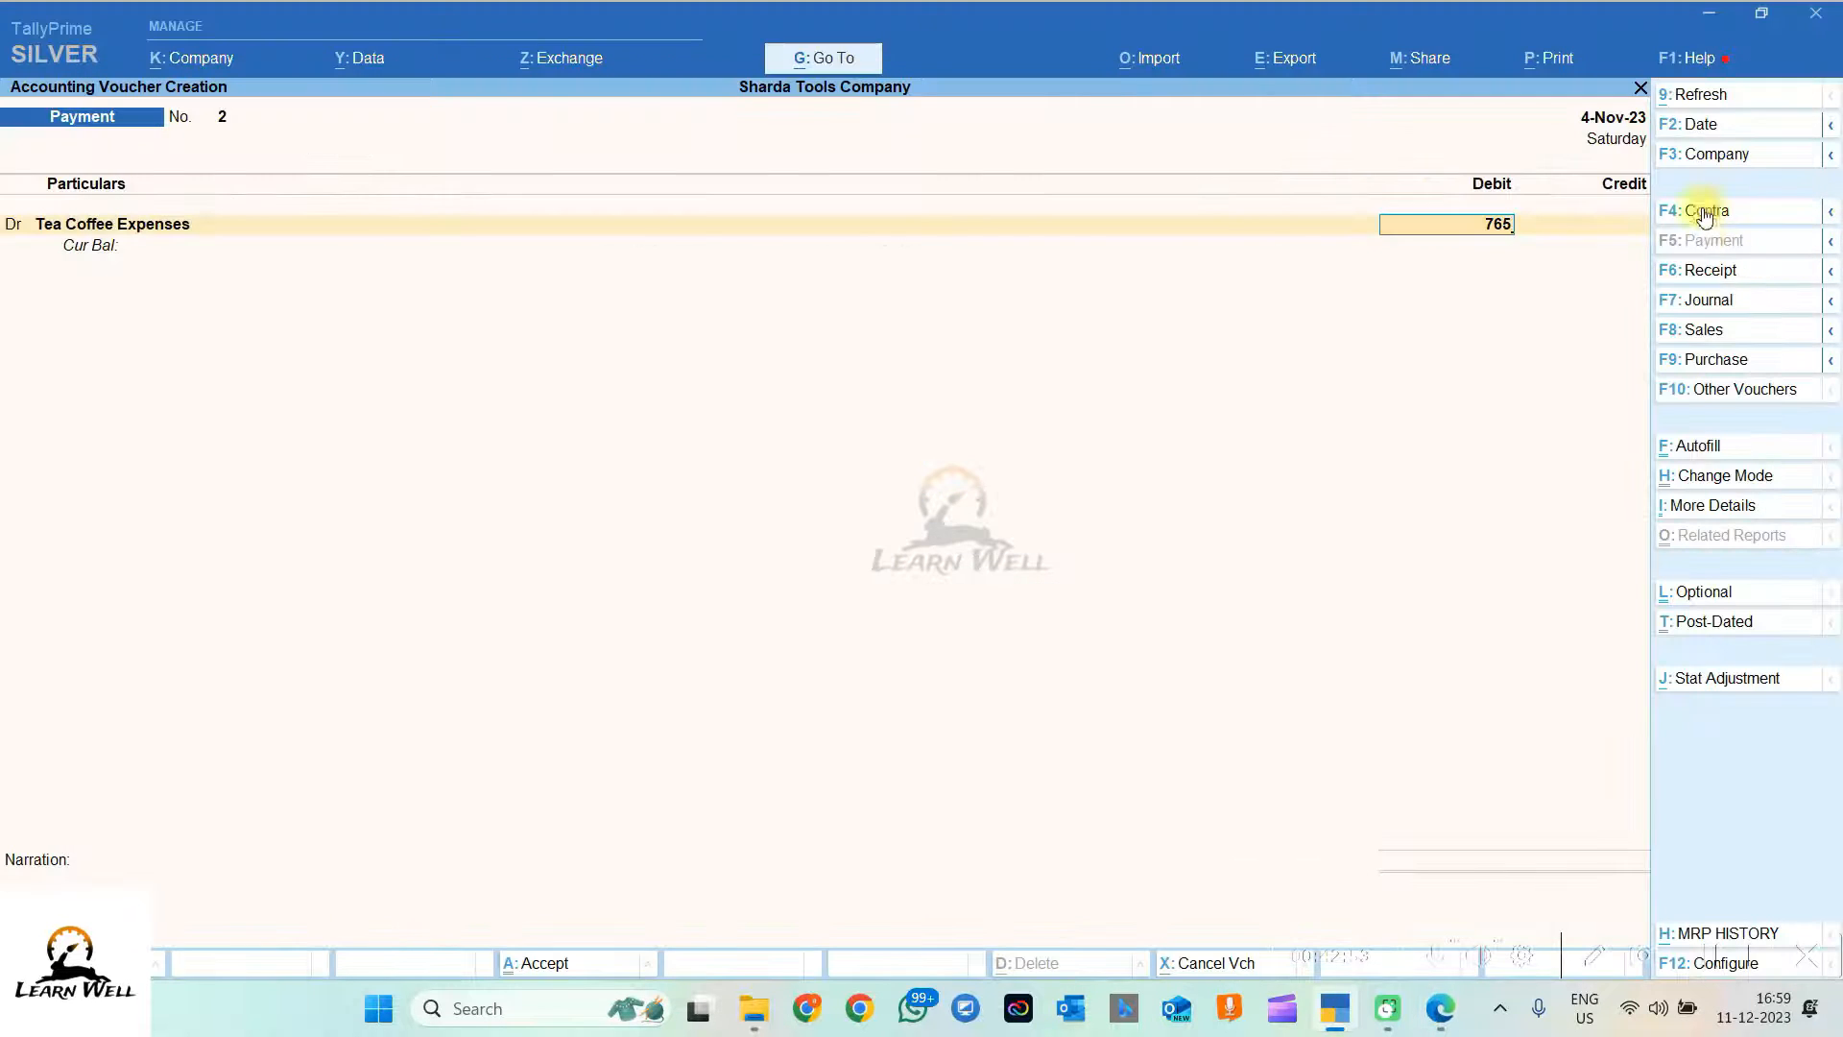
# Step: Date the payment voucher 5-11-2023 and pay 756 for Tea Coffee Expenses from Cash
pyautogui.click(1706, 124)
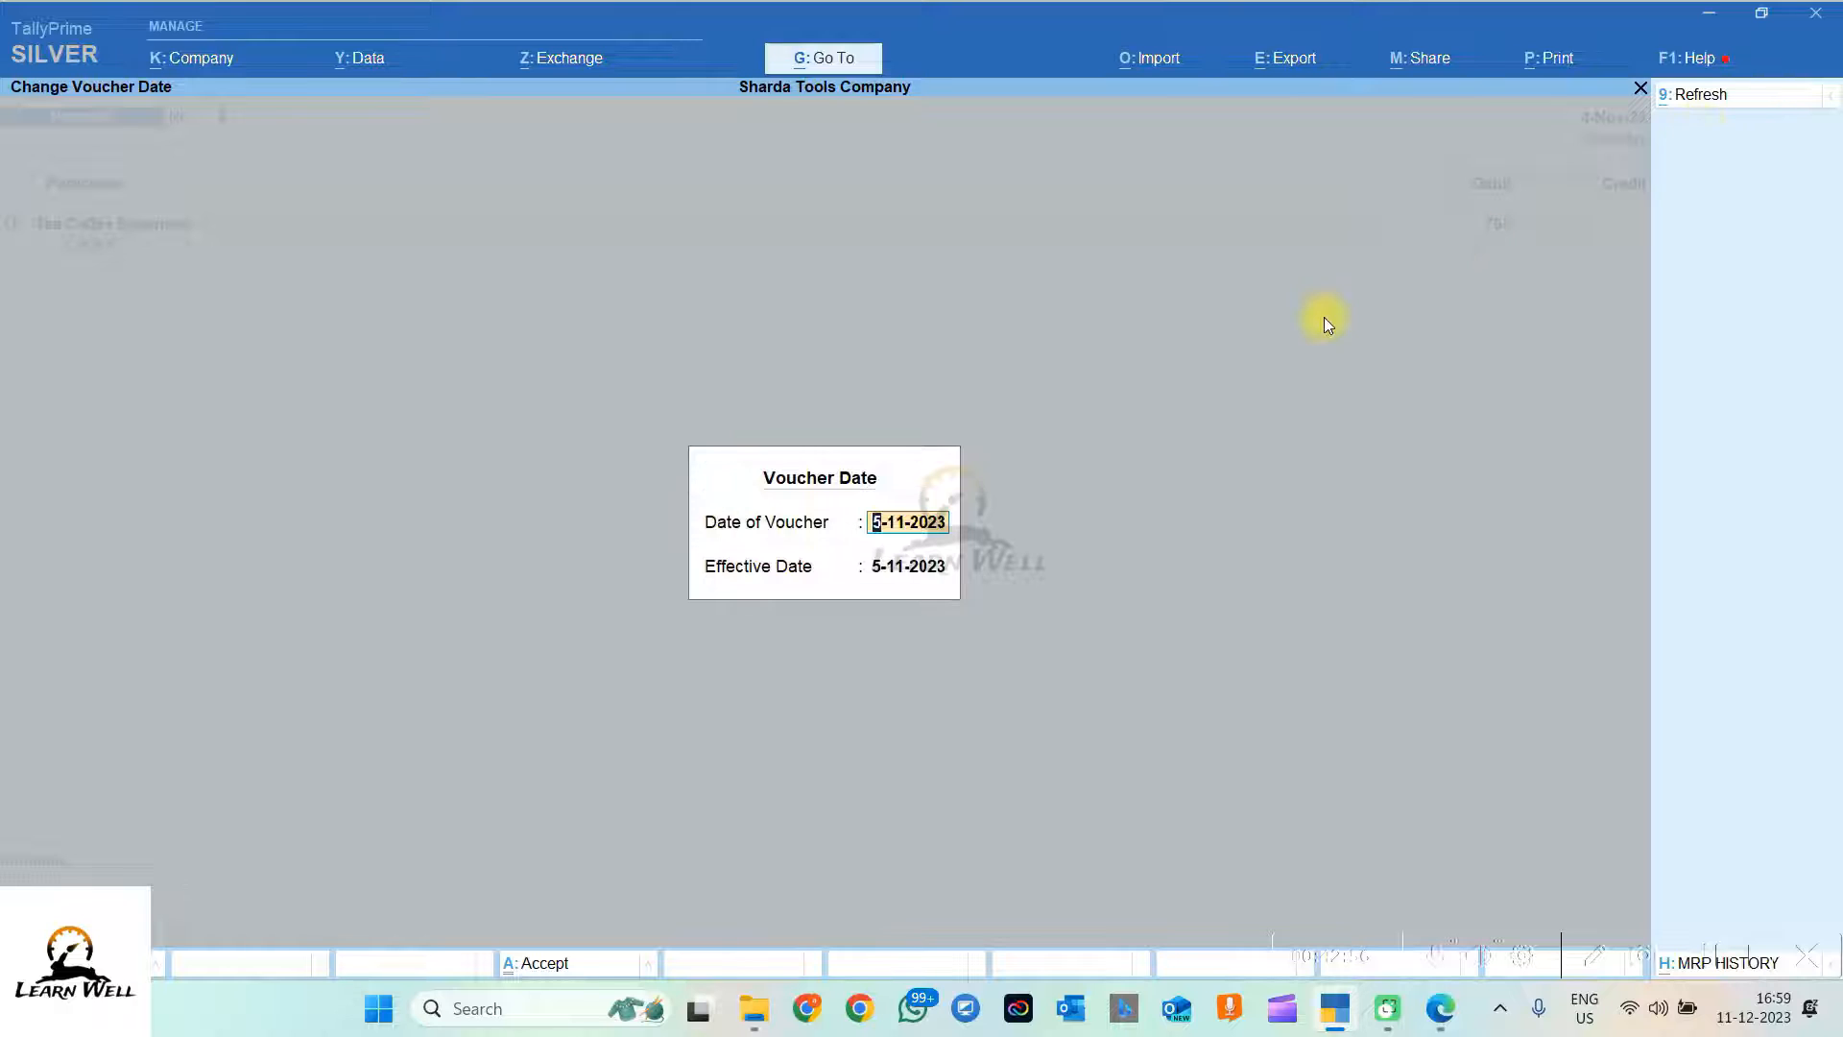
pyautogui.press('Return')
pyautogui.press('Return')
pyautogui.write('765756')
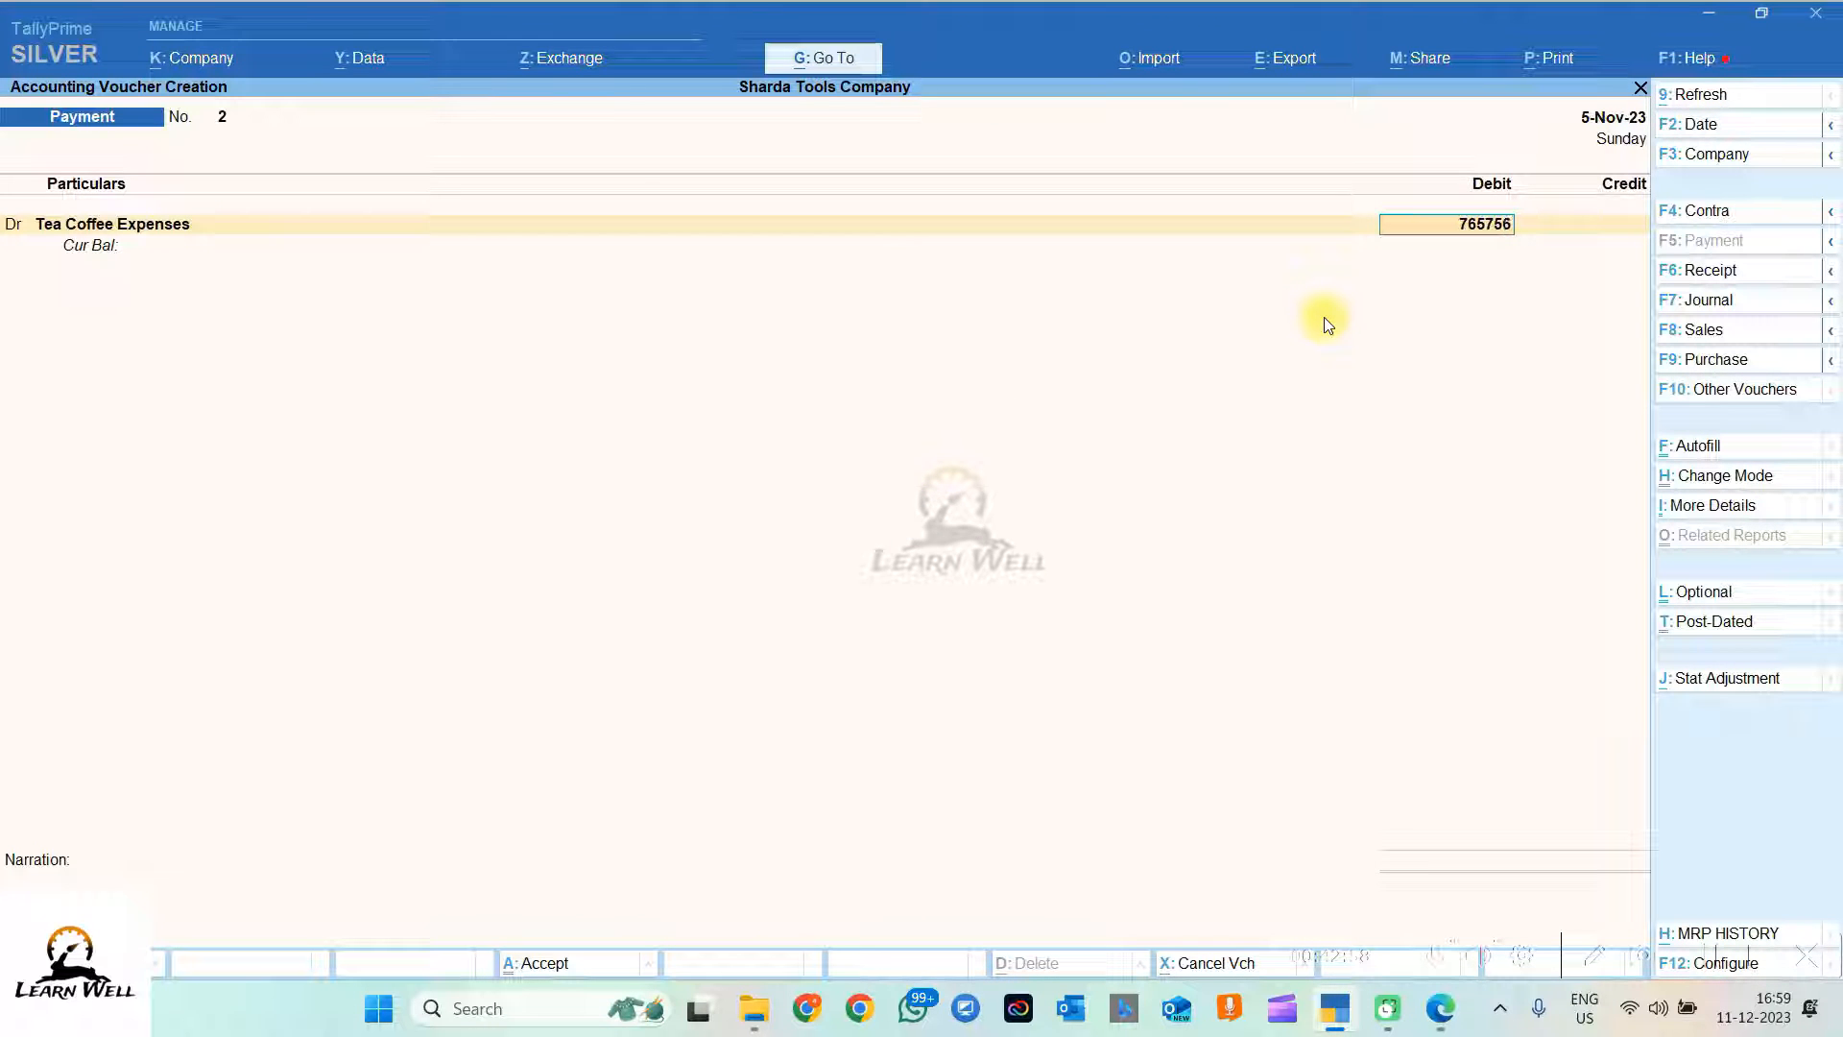
pyautogui.press('Escape')
pyautogui.write('7')
pyautogui.press('Return')
pyautogui.write('cash')
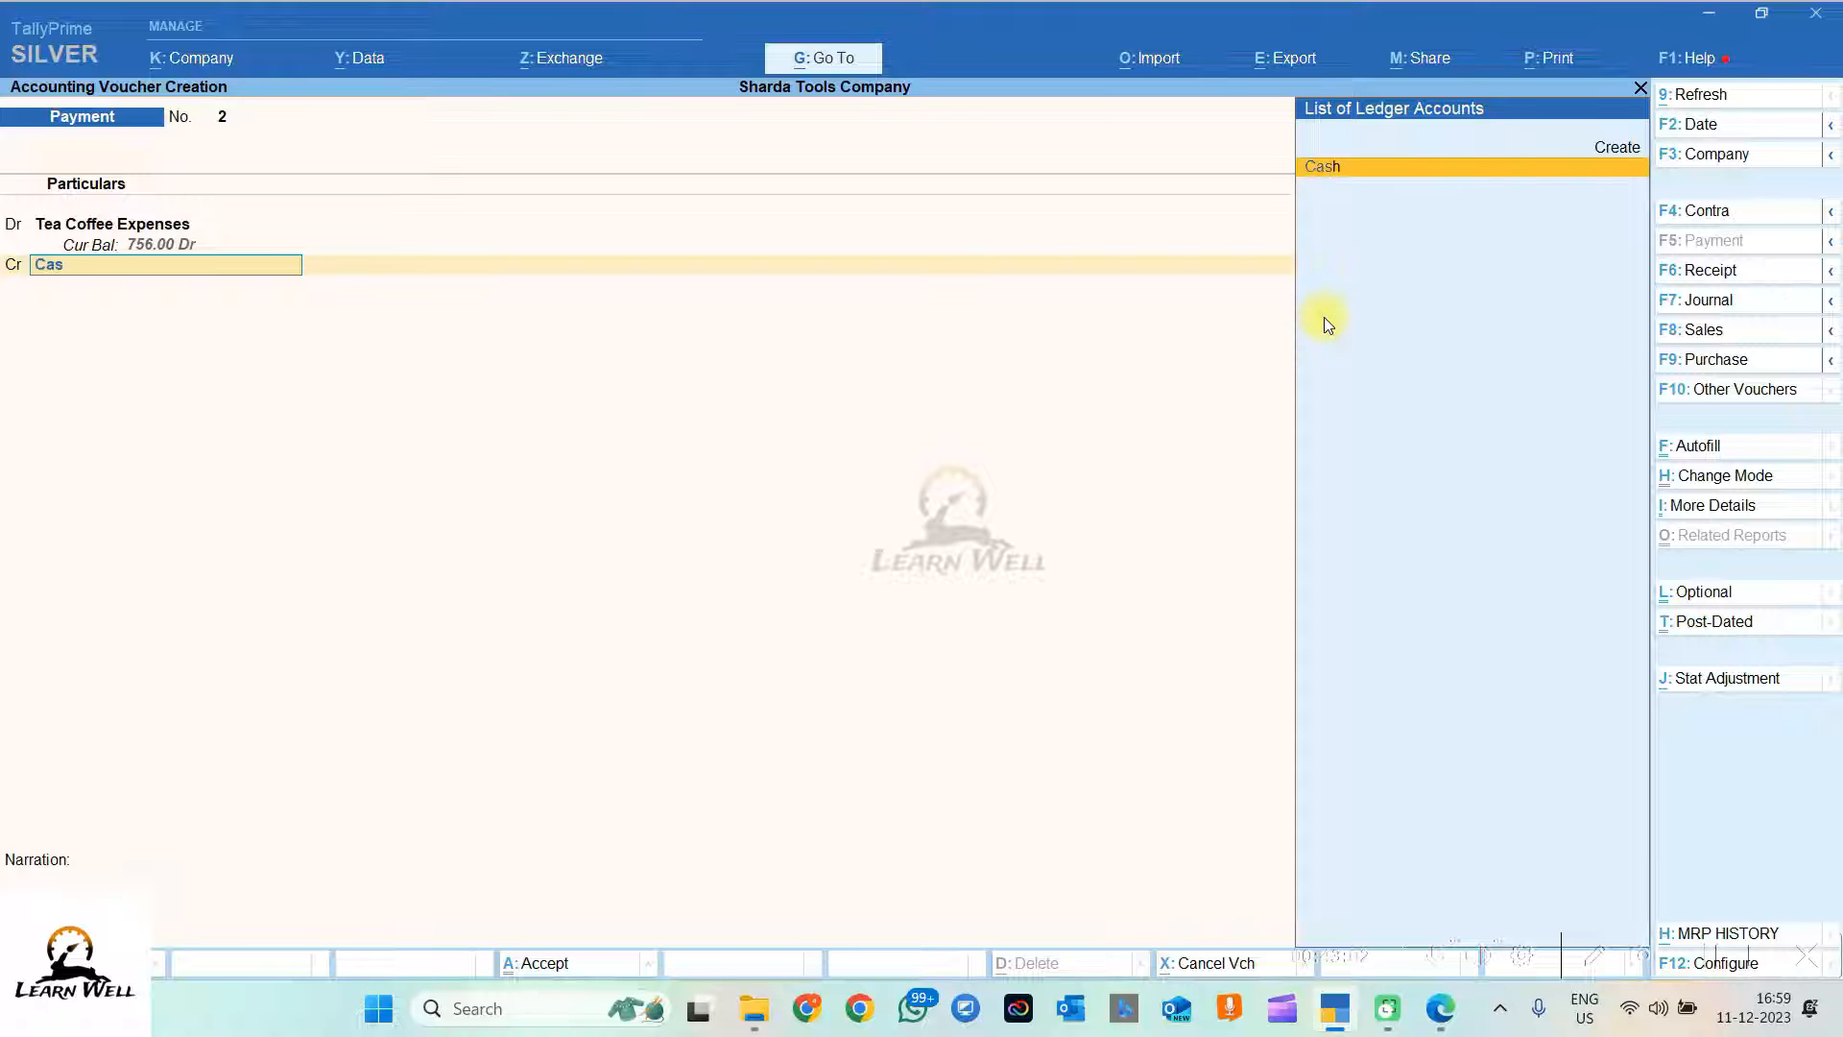
pyautogui.press('Return')
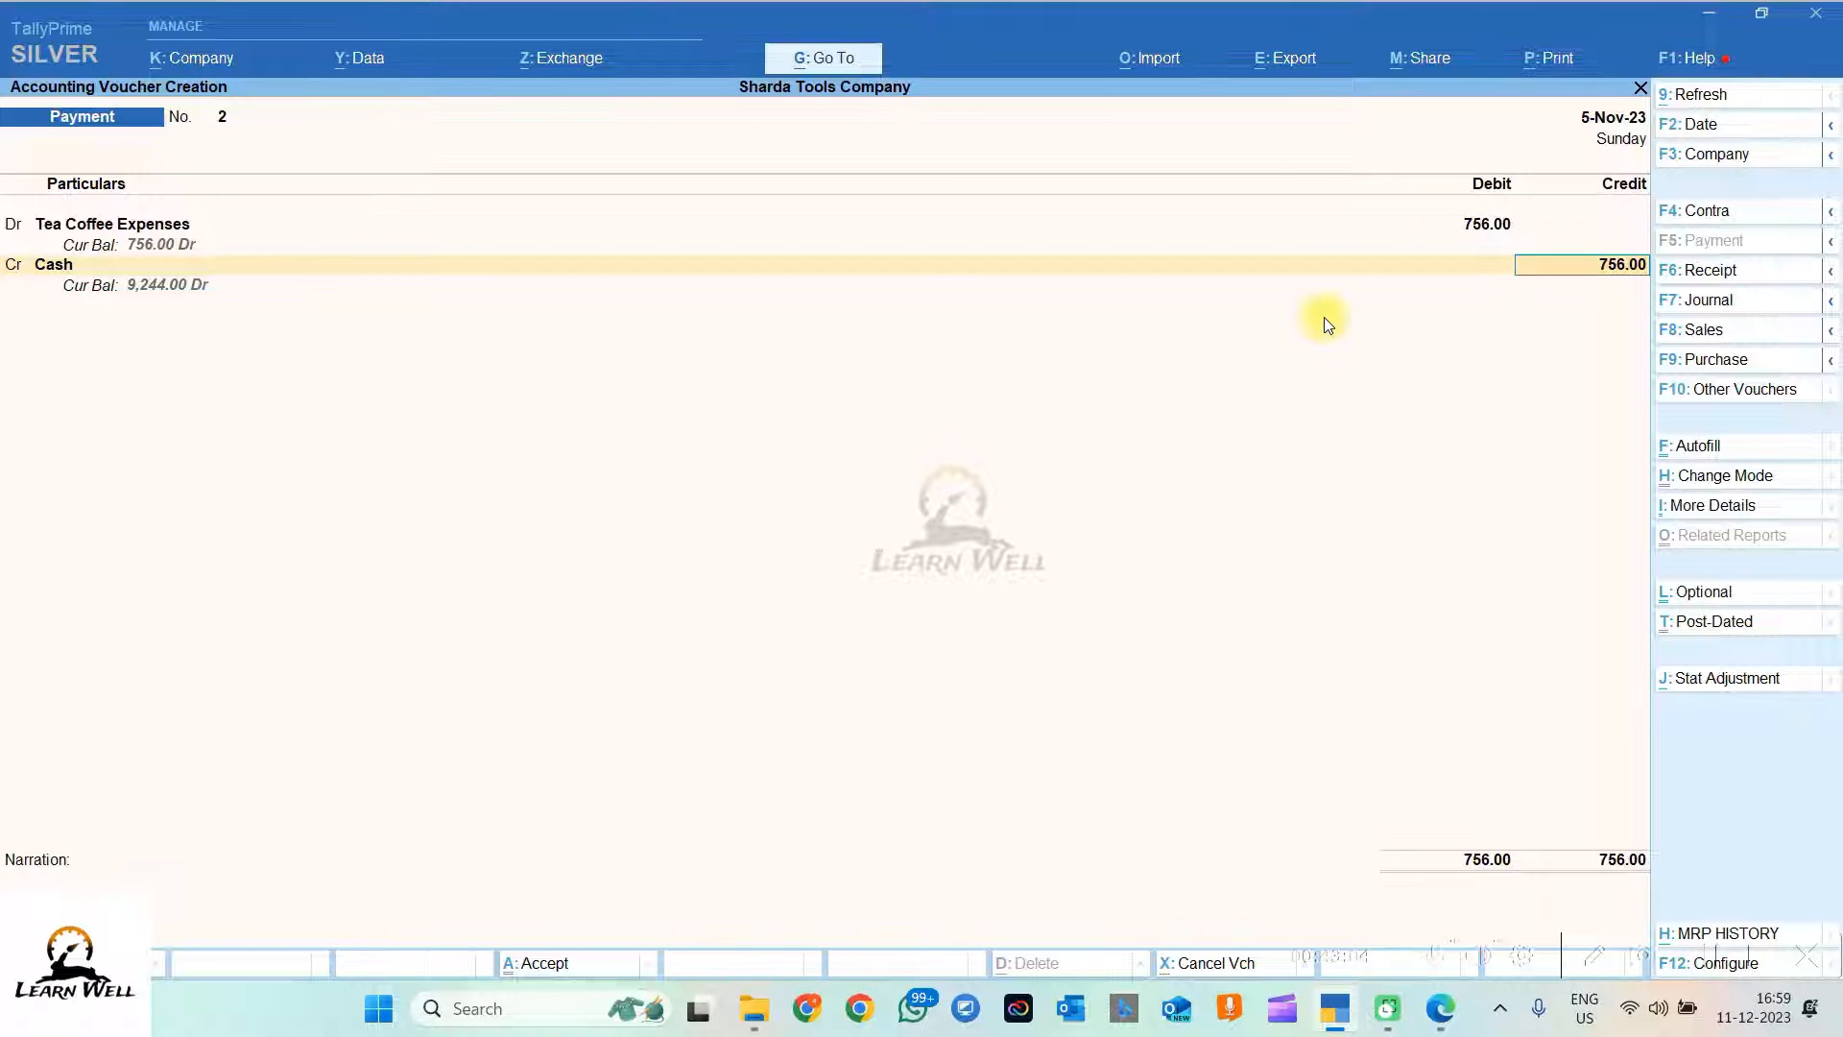
pyautogui.press('Return')
# Step: Enter the 'BEING CASH PAID FOR TEA COFEE EXPENSES…OFFICE OPENING DT 05-11' narration and save voucher No. 2
pyautogui.write('BEING CASH PAID FOR TEA COFEE EXPENSES ON')
pyautogui.moveTo(1456, 1013)
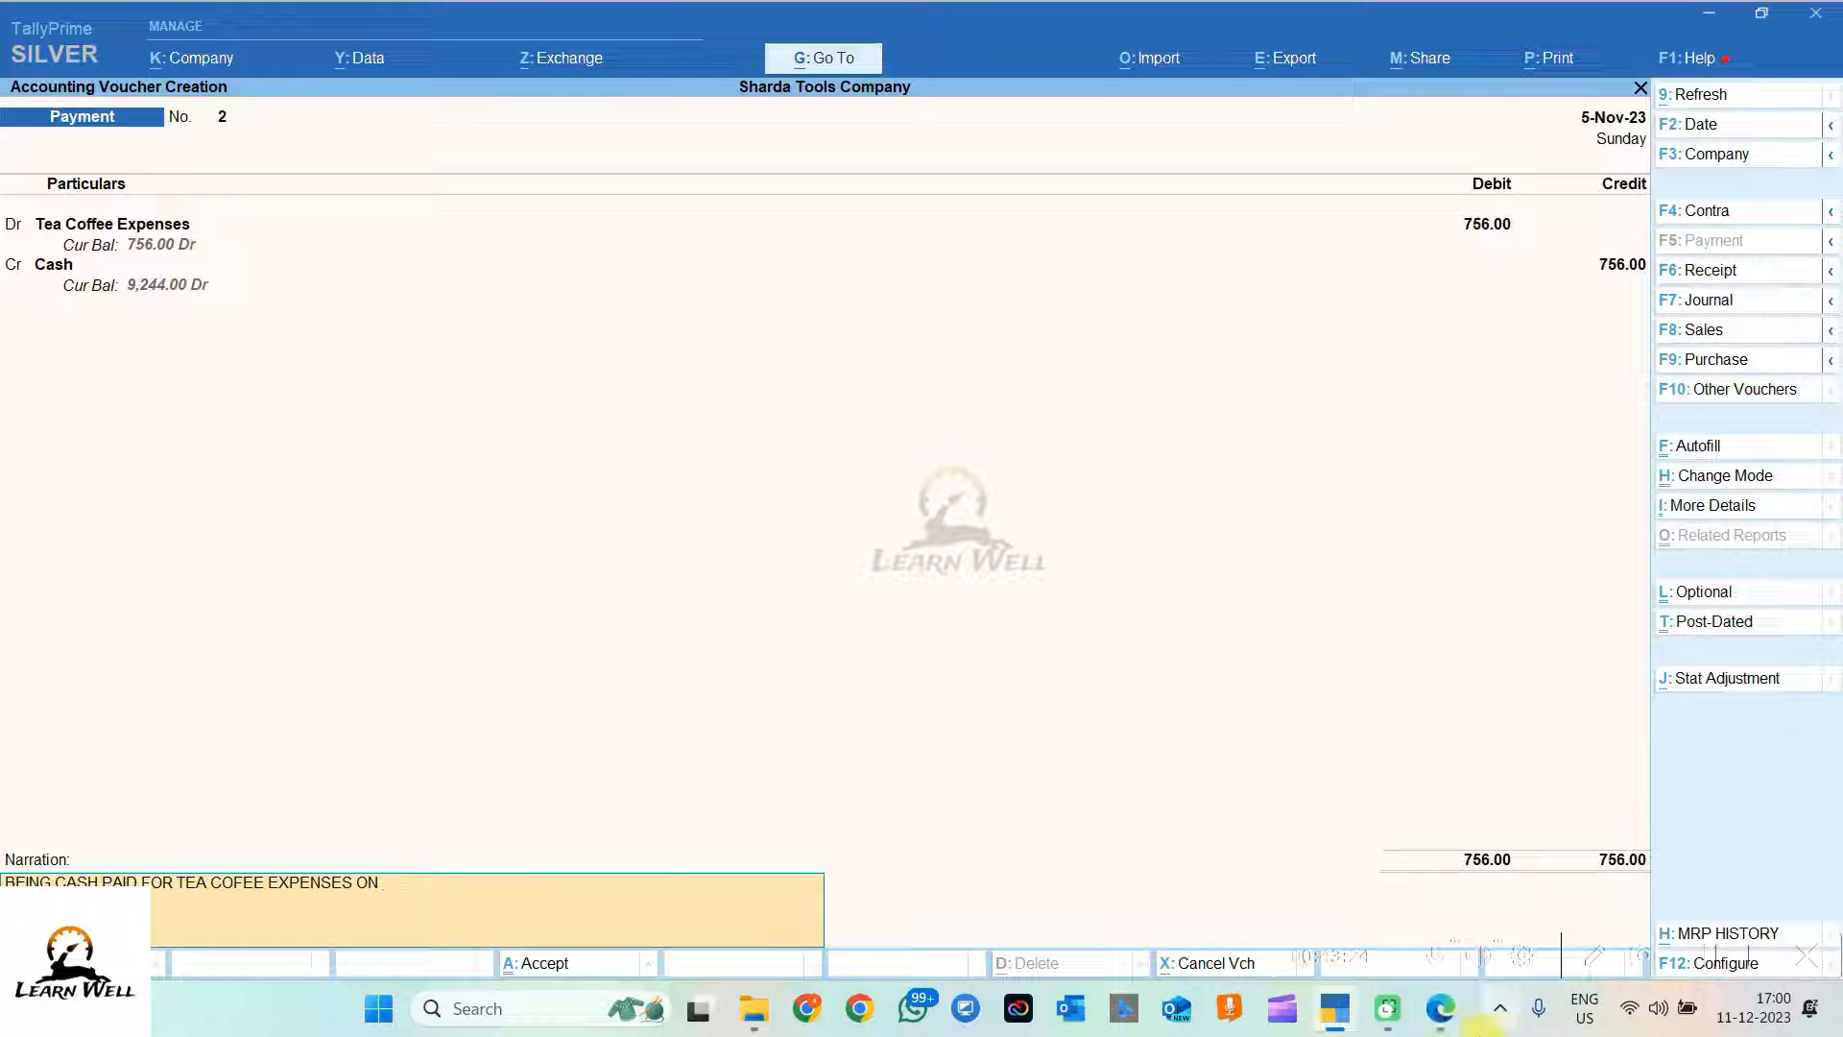
pyautogui.moveTo(1447, 866)
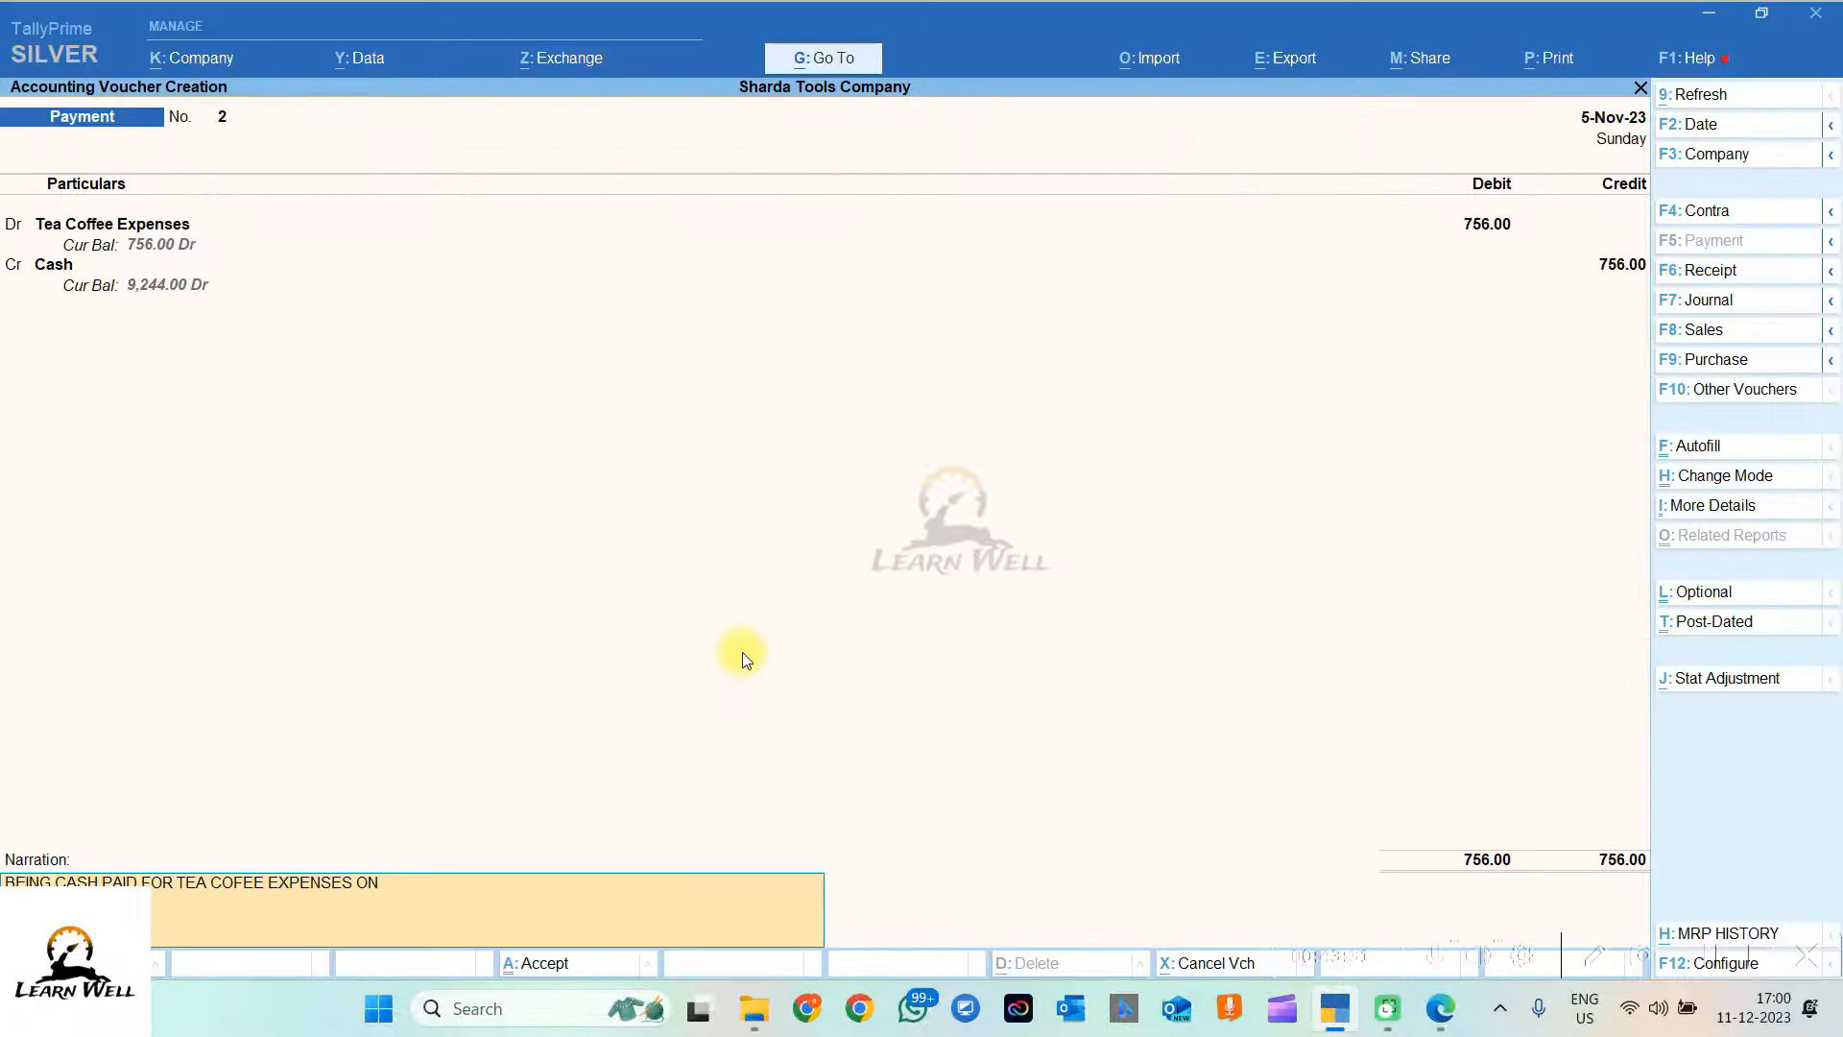
pyautogui.write('FICE OPENING DT')
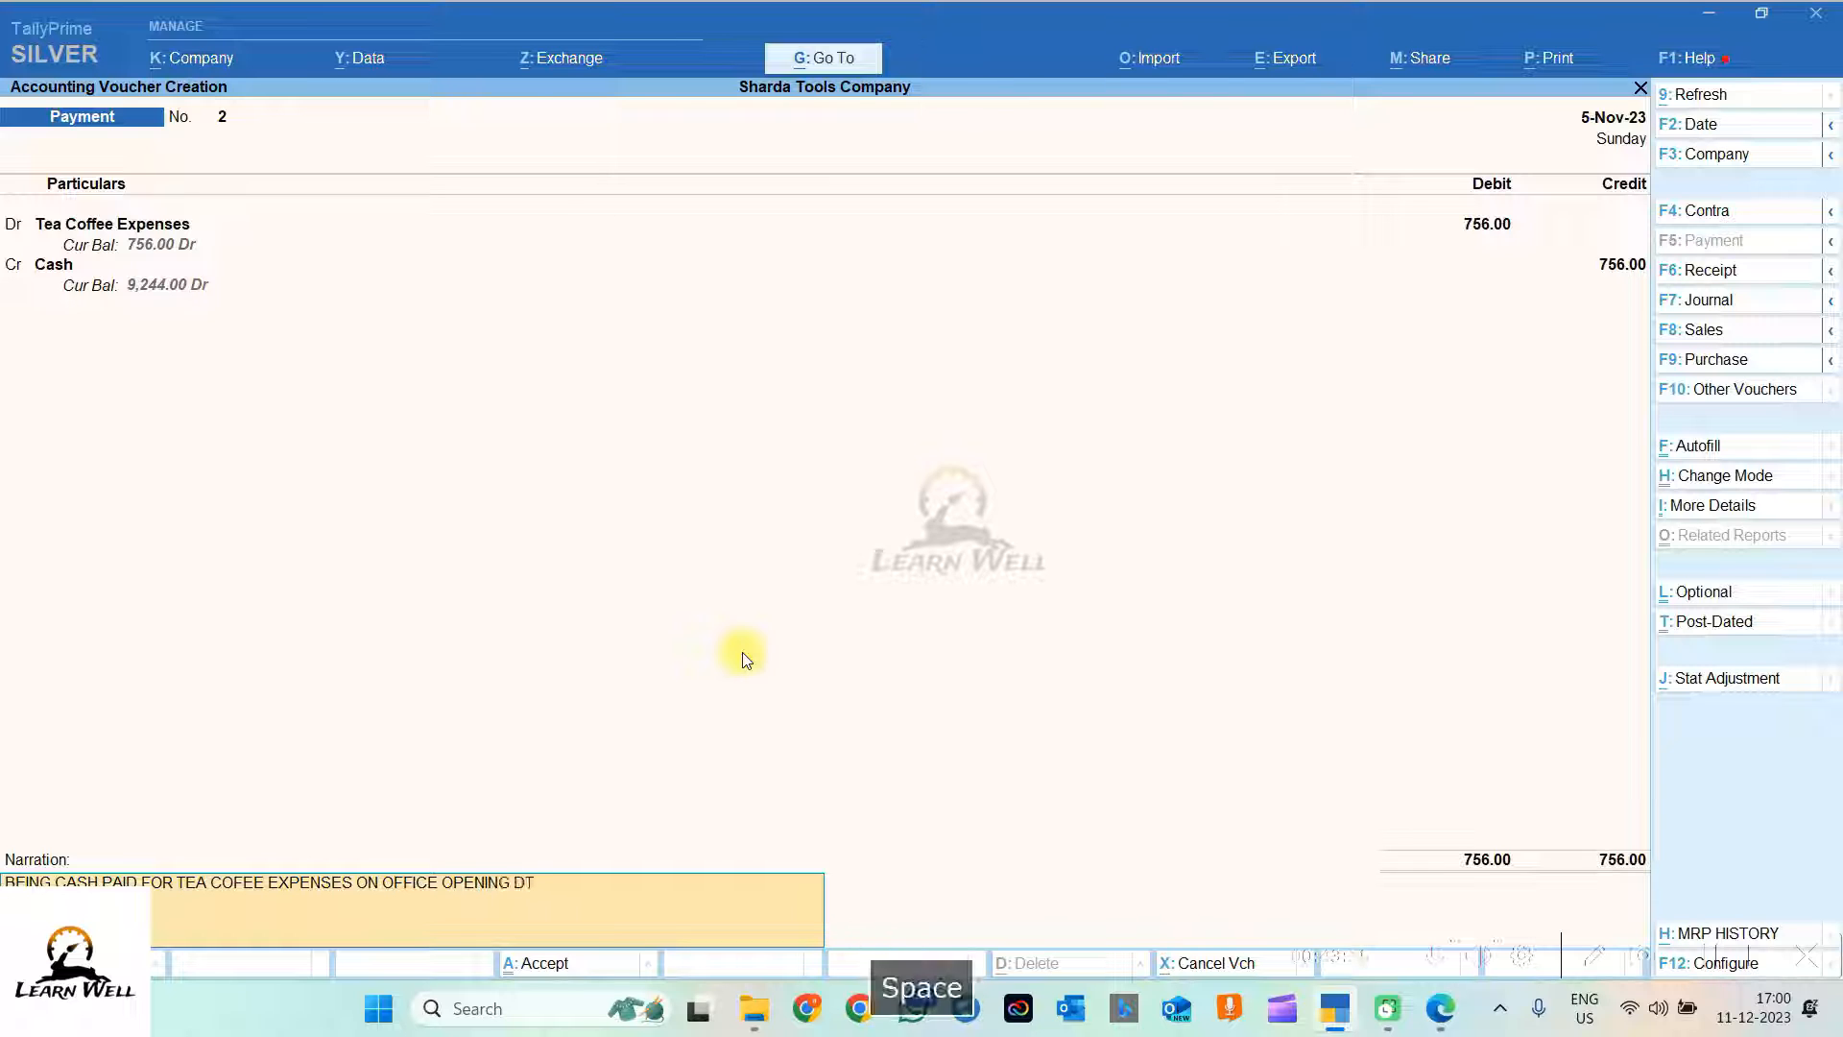
pyautogui.write(' 05-11-2023')
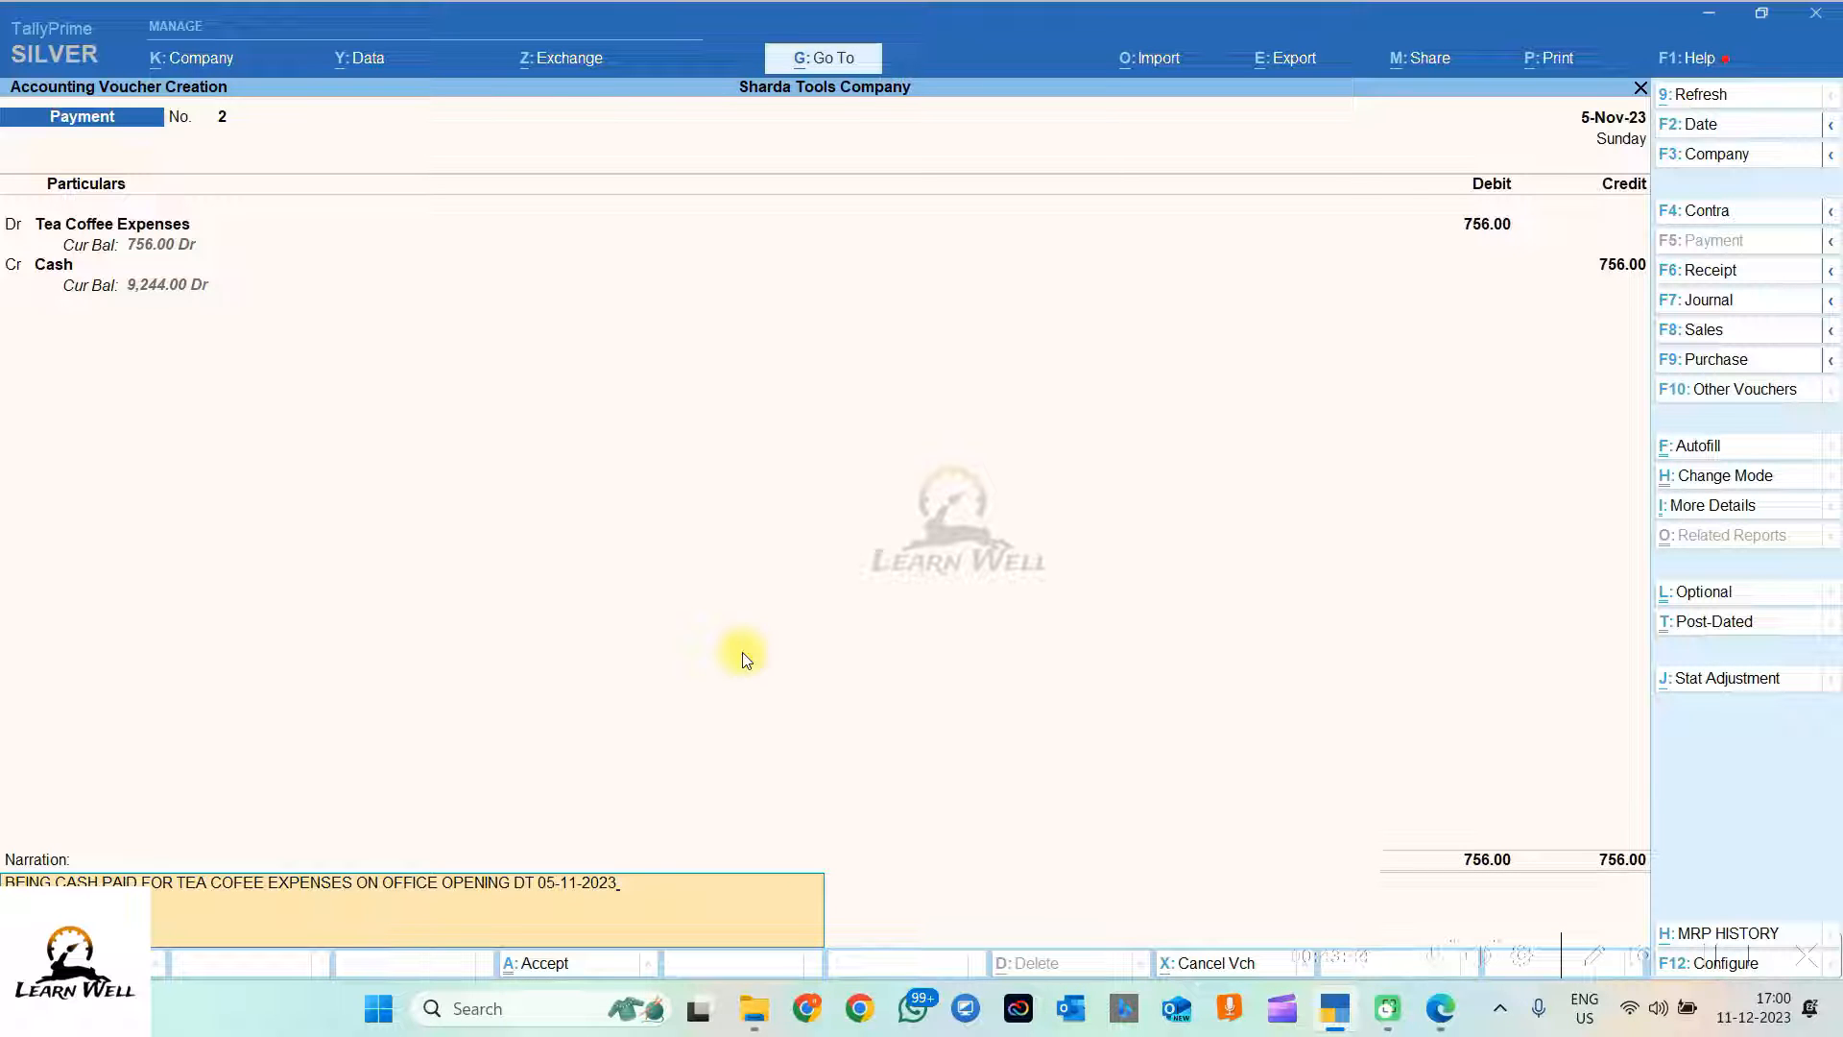
pyautogui.press('Return')
pyautogui.press('Return')
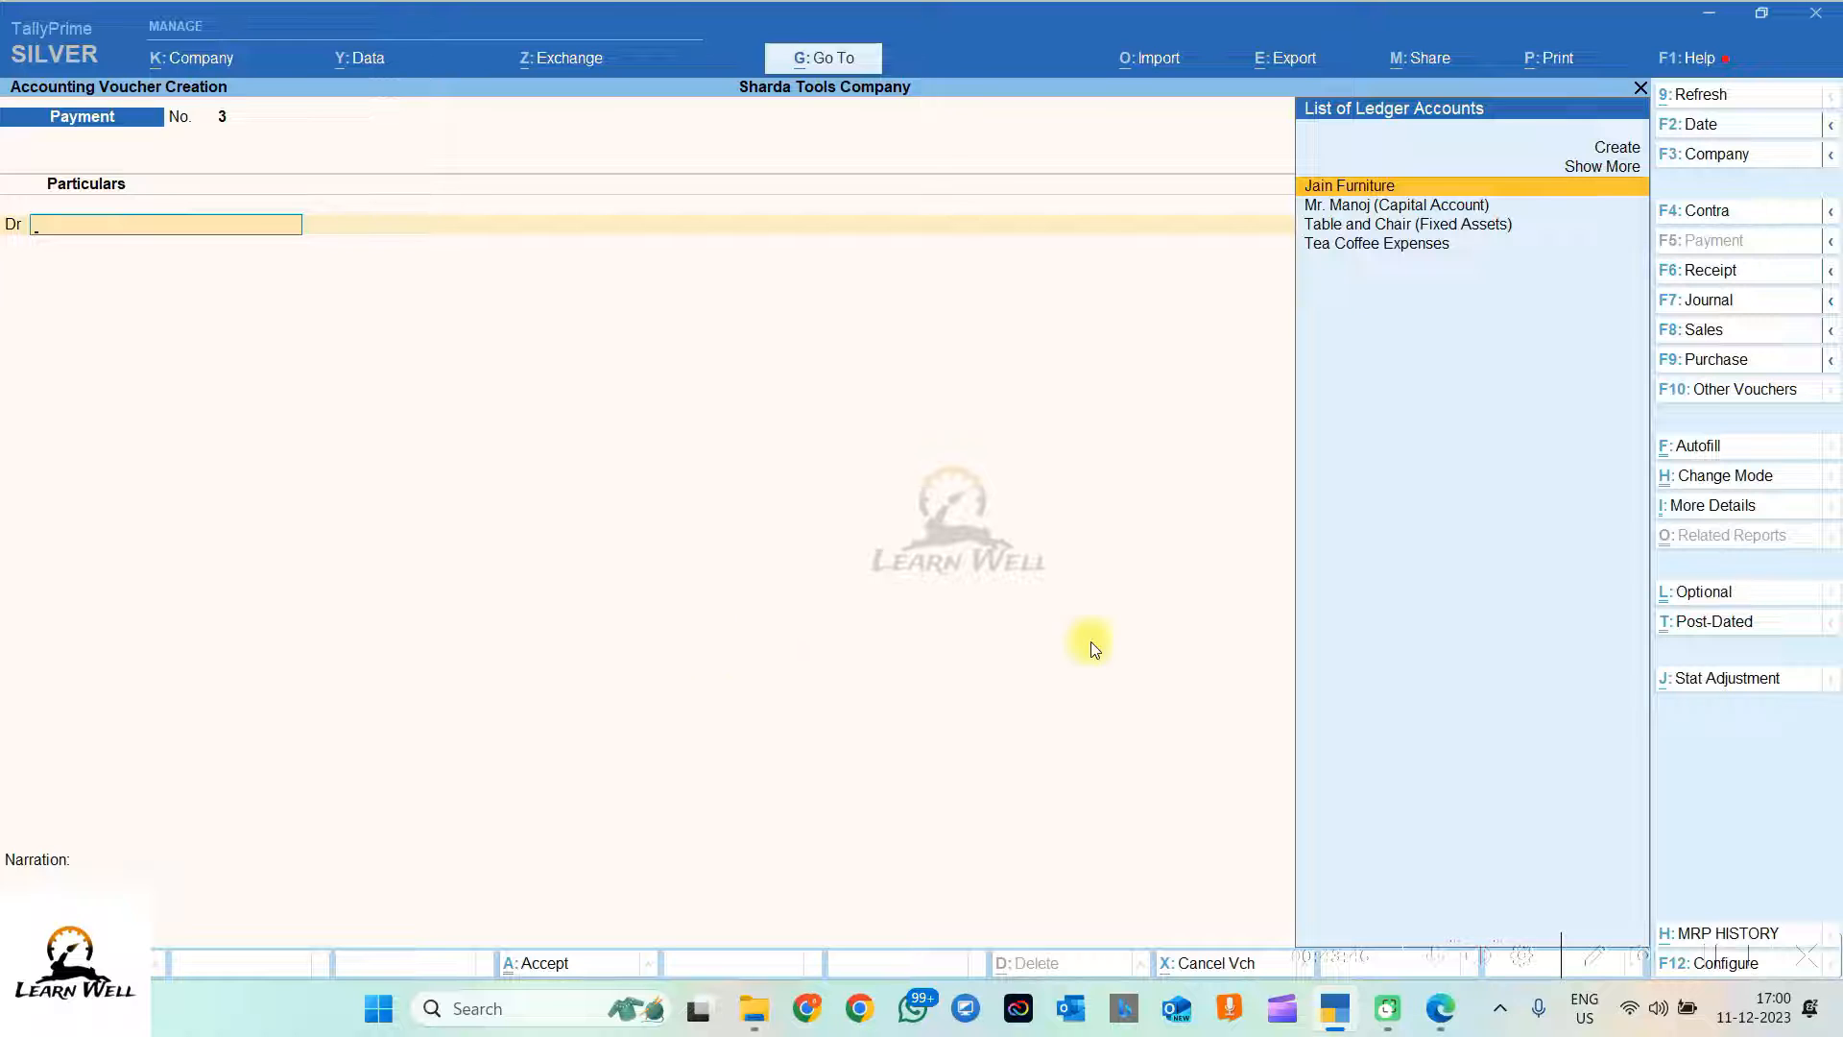
pyautogui.click(1449, 1023)
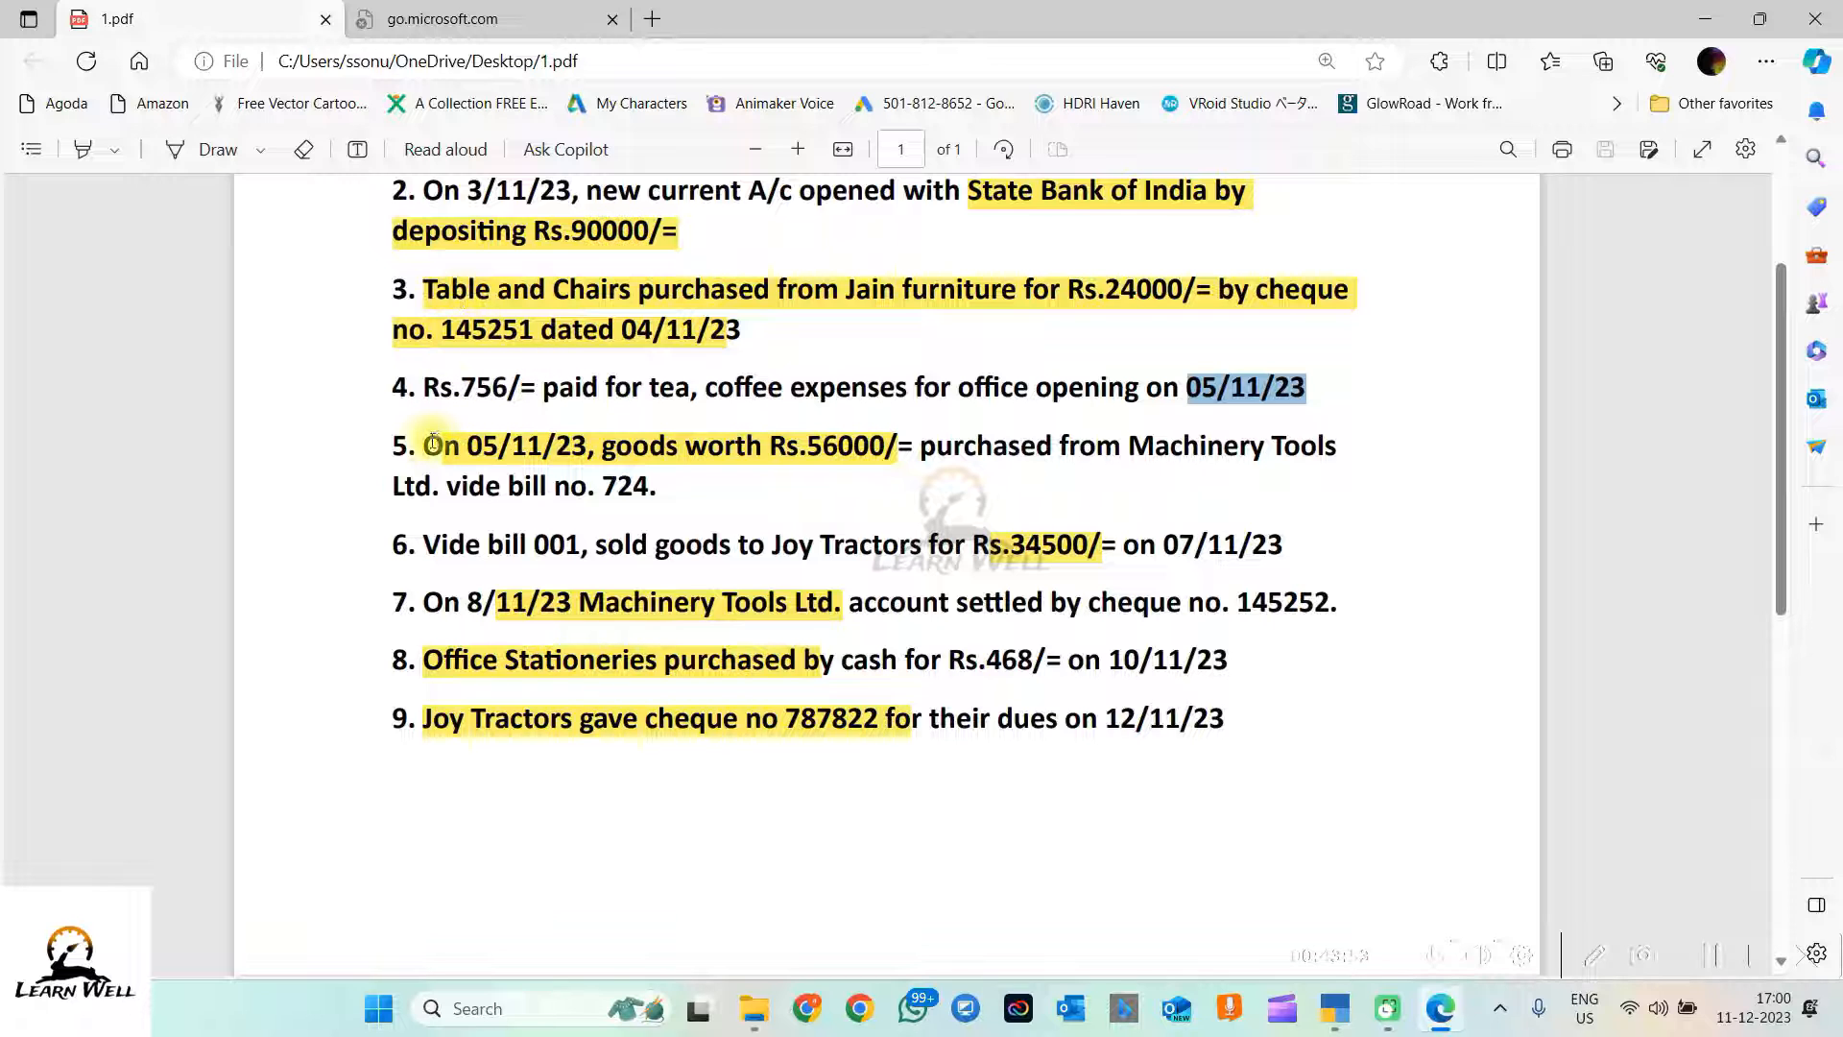
pyautogui.moveTo(408, 445); pyautogui.dragTo(700, 486)
pyautogui.click(807, 488)
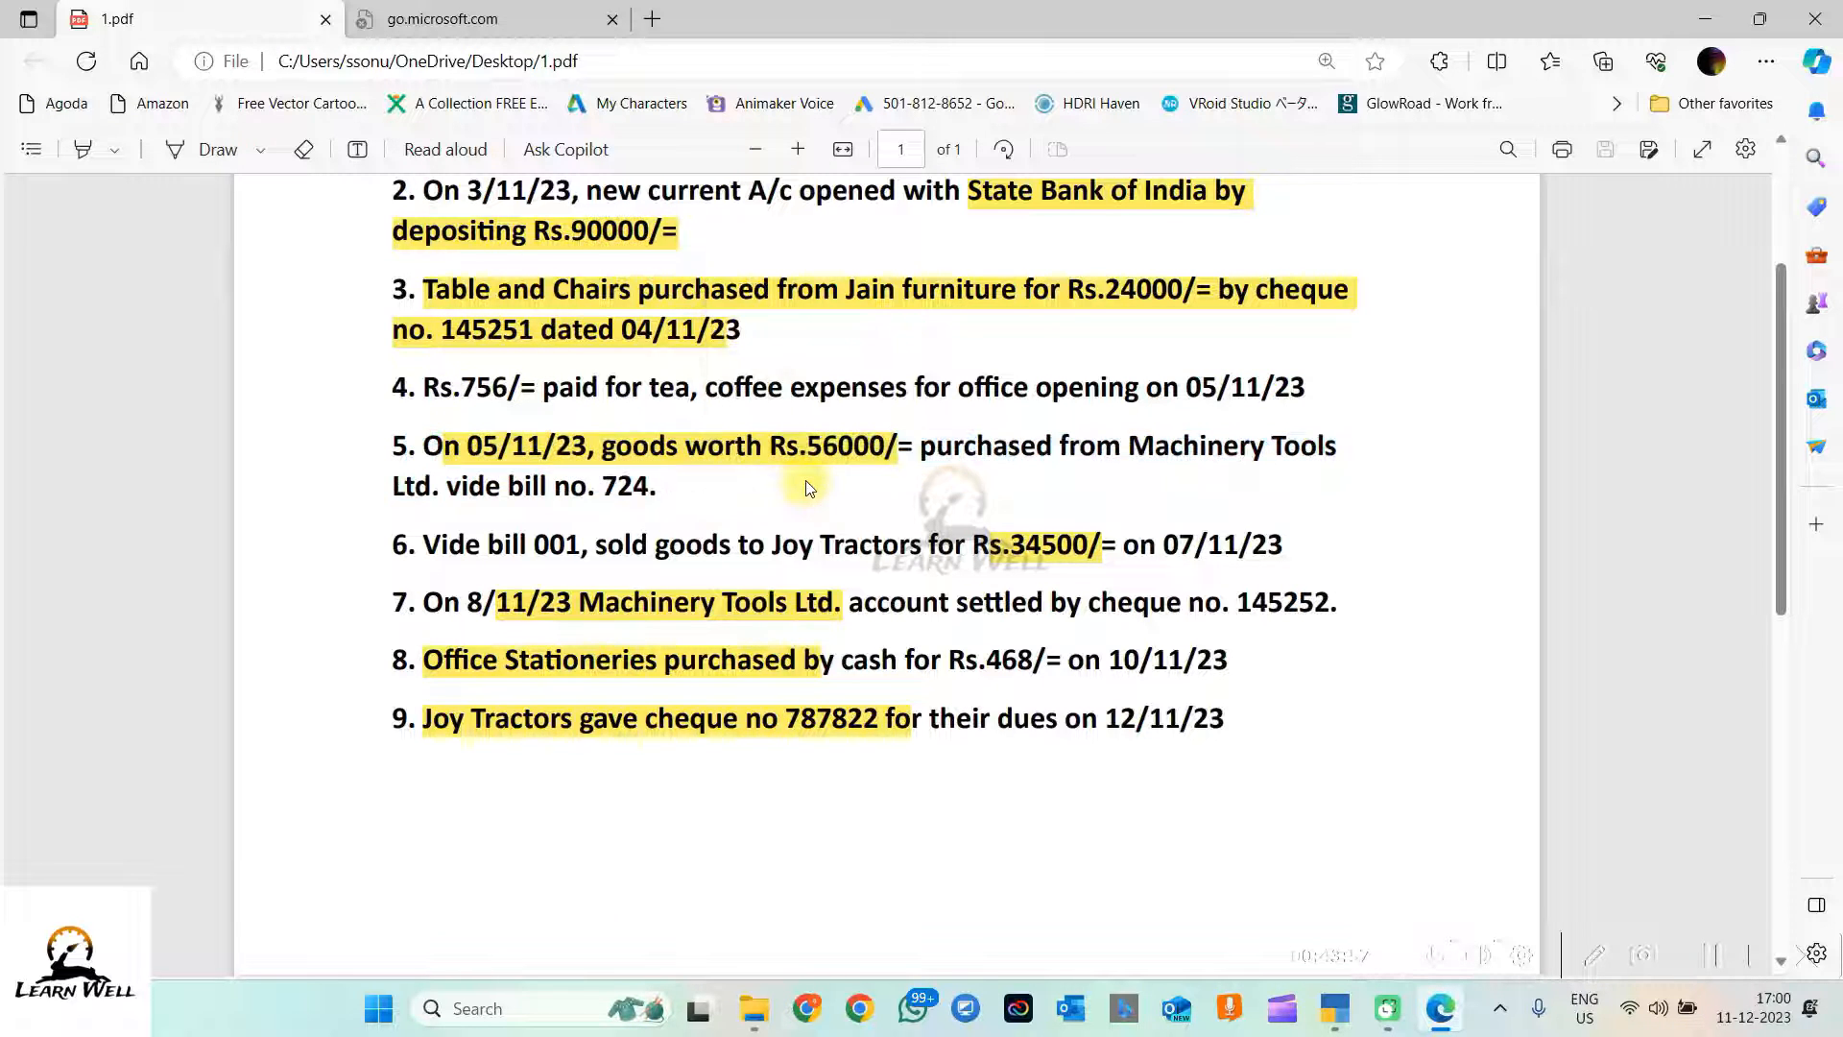
pyautogui.moveTo(807, 447); pyautogui.dragTo(891, 451)
pyautogui.moveTo(1131, 445); pyautogui.dragTo(1317, 450)
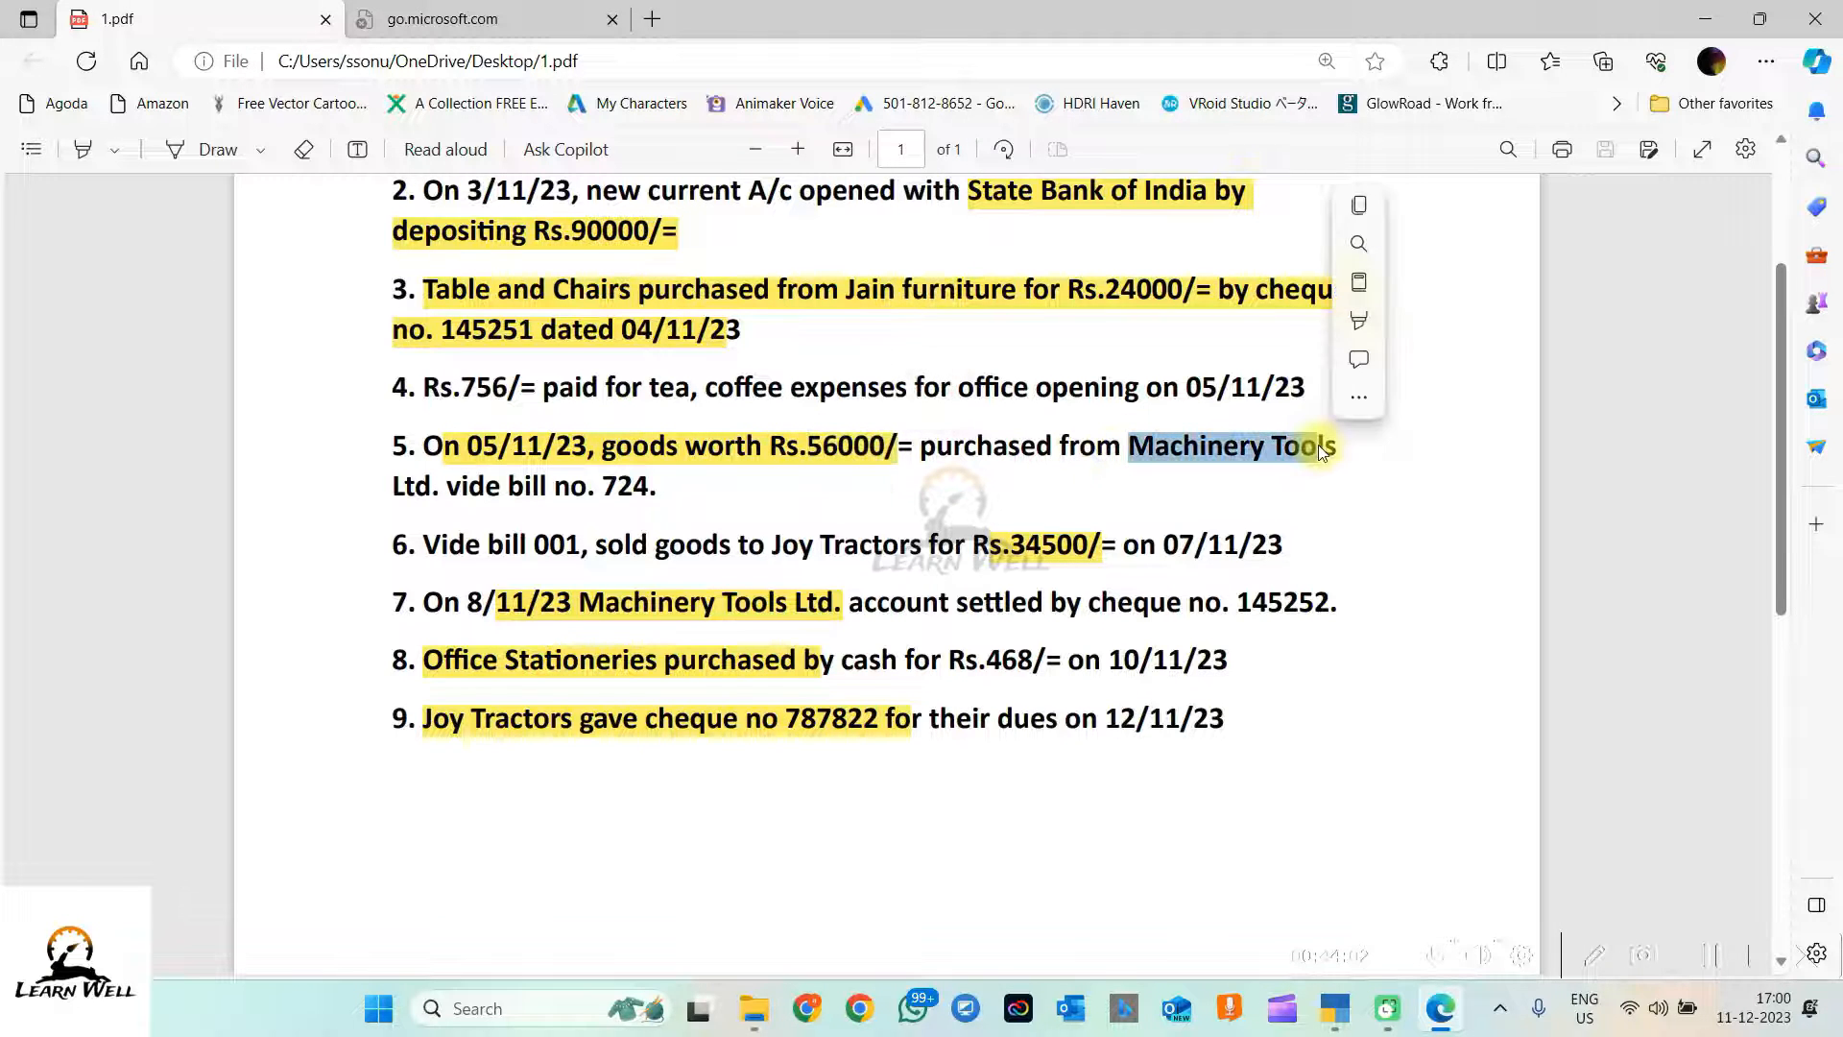
pyautogui.click(955, 486)
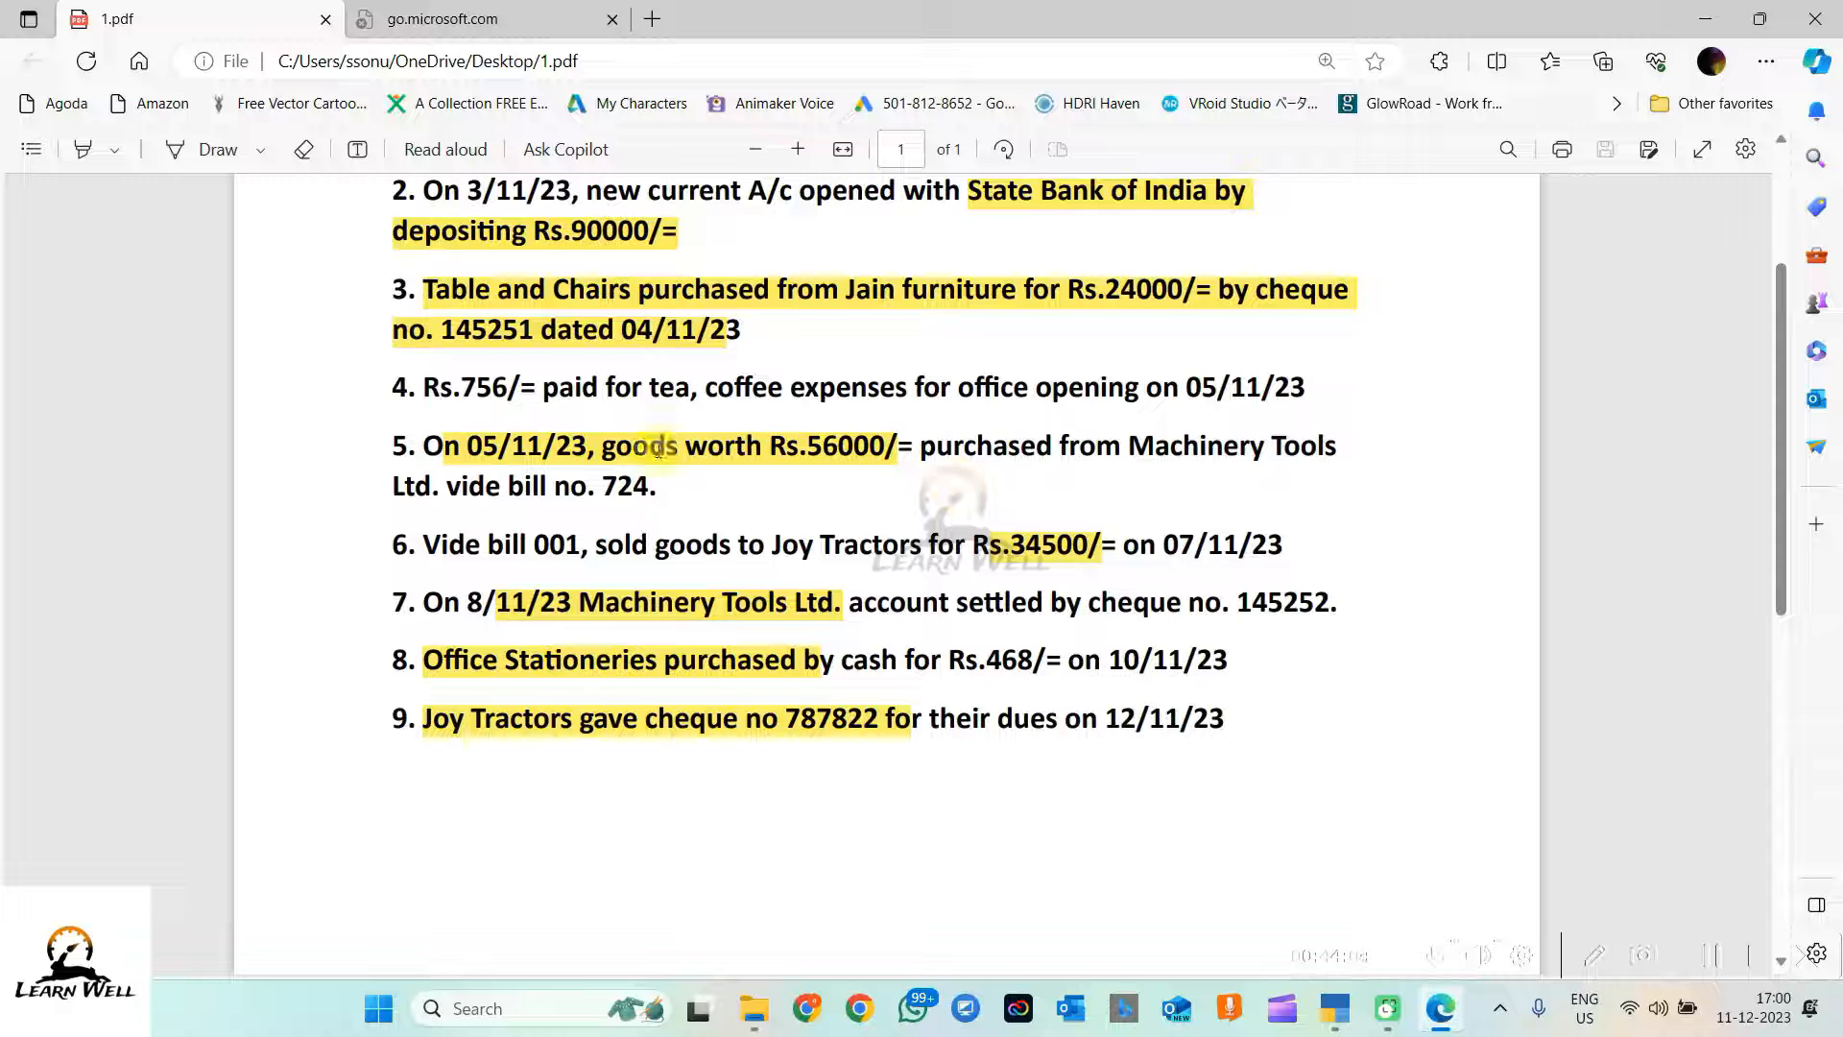
pyautogui.moveTo(409, 447); pyautogui.dragTo(440, 488)
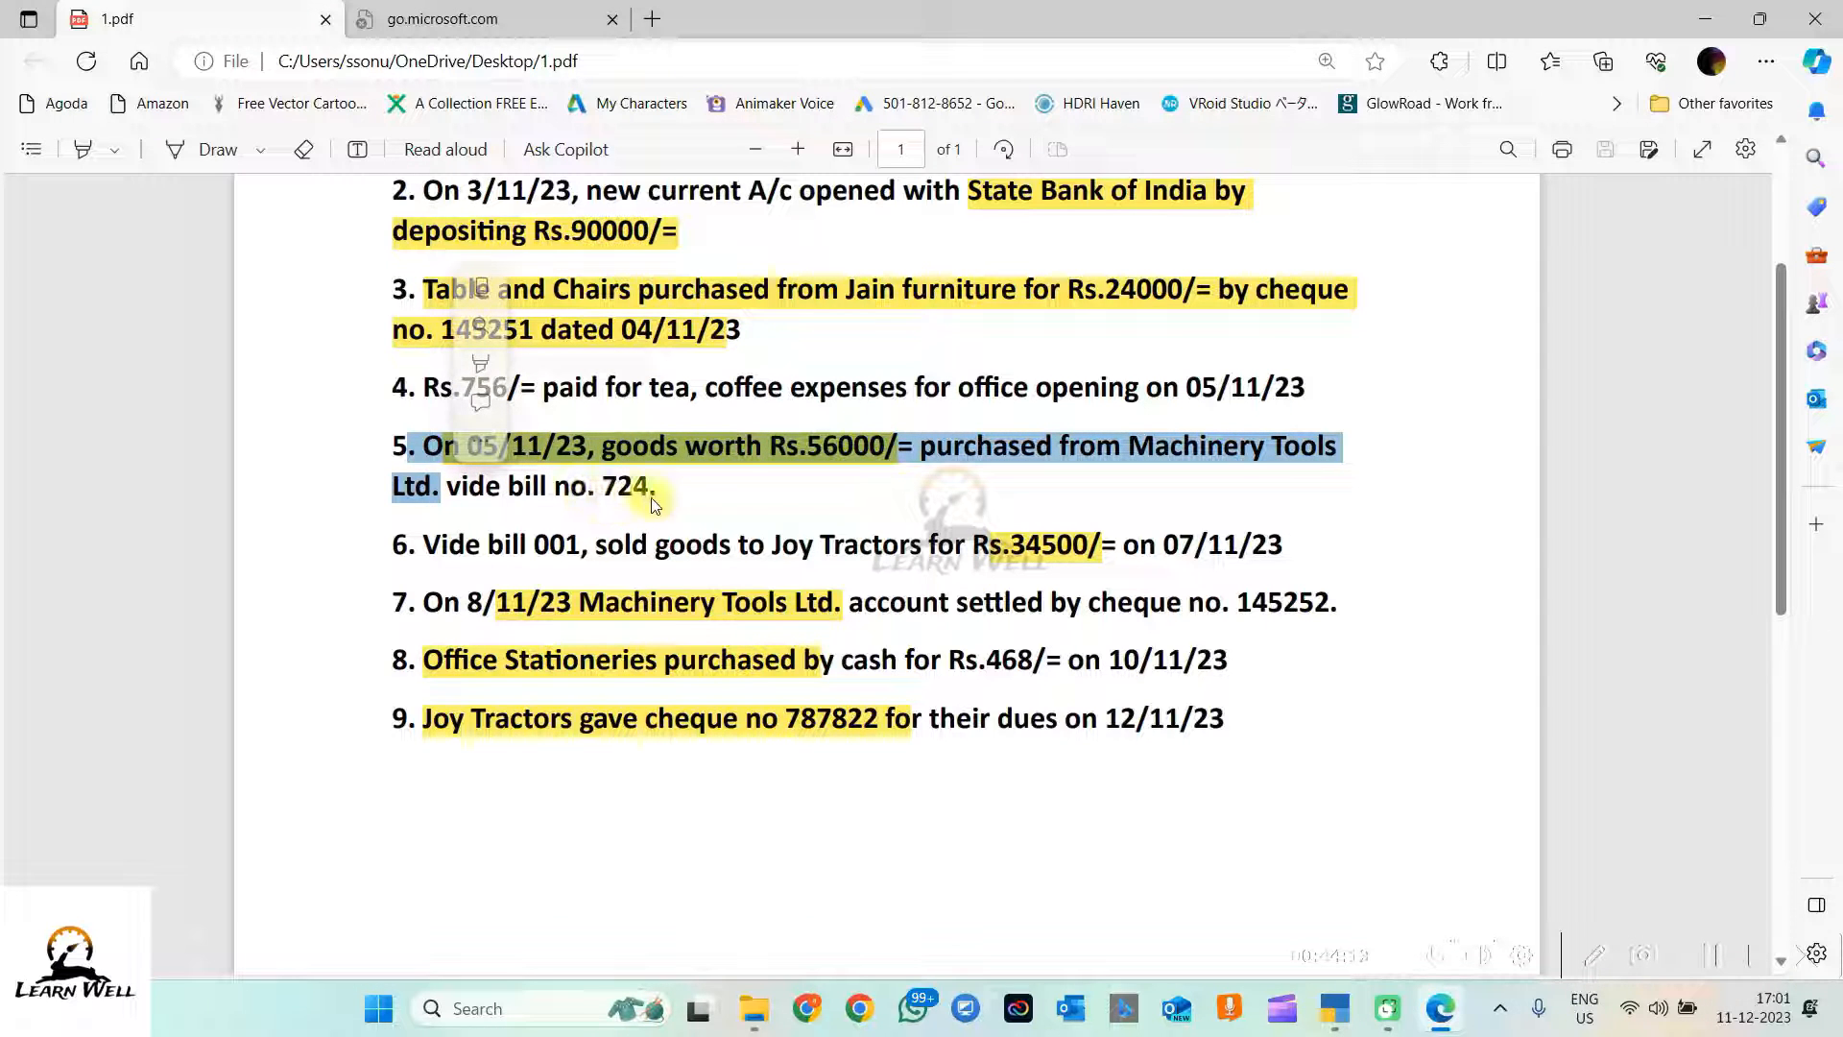
pyautogui.moveTo(679, 484); pyautogui.dragTo(603, 485)
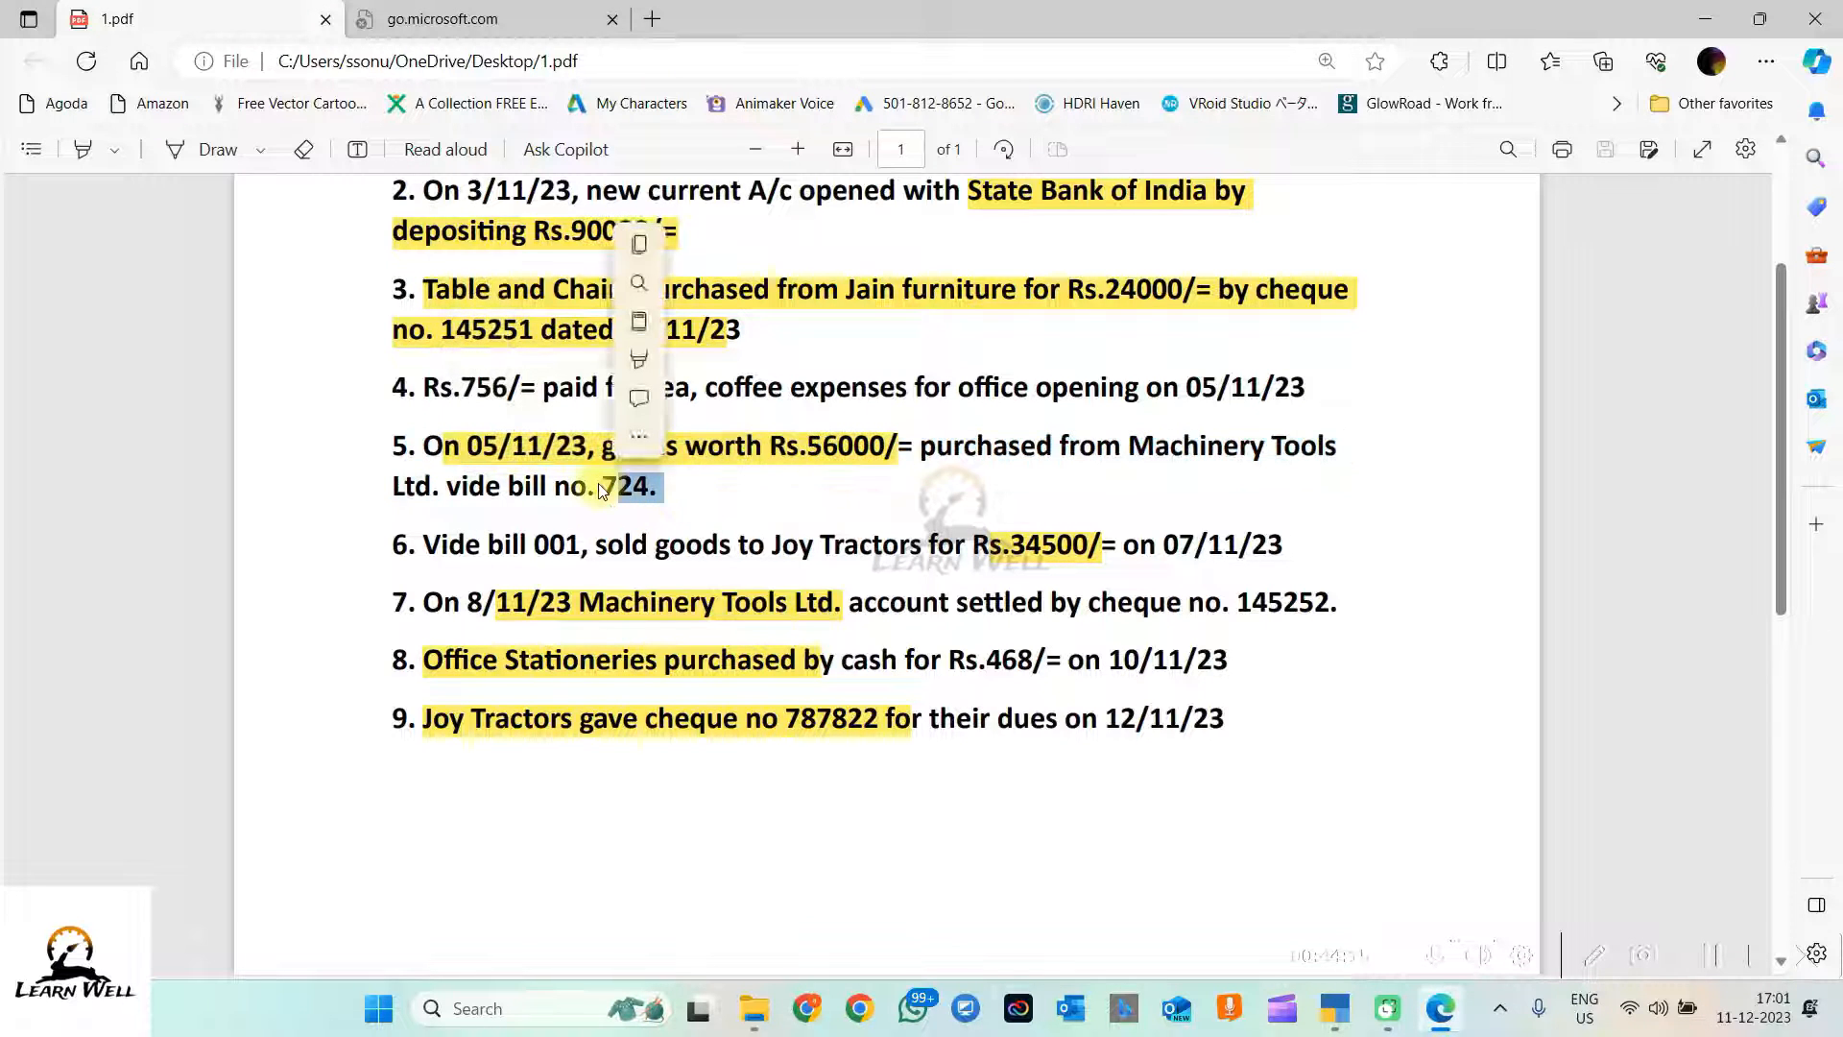
pyautogui.click(756, 497)
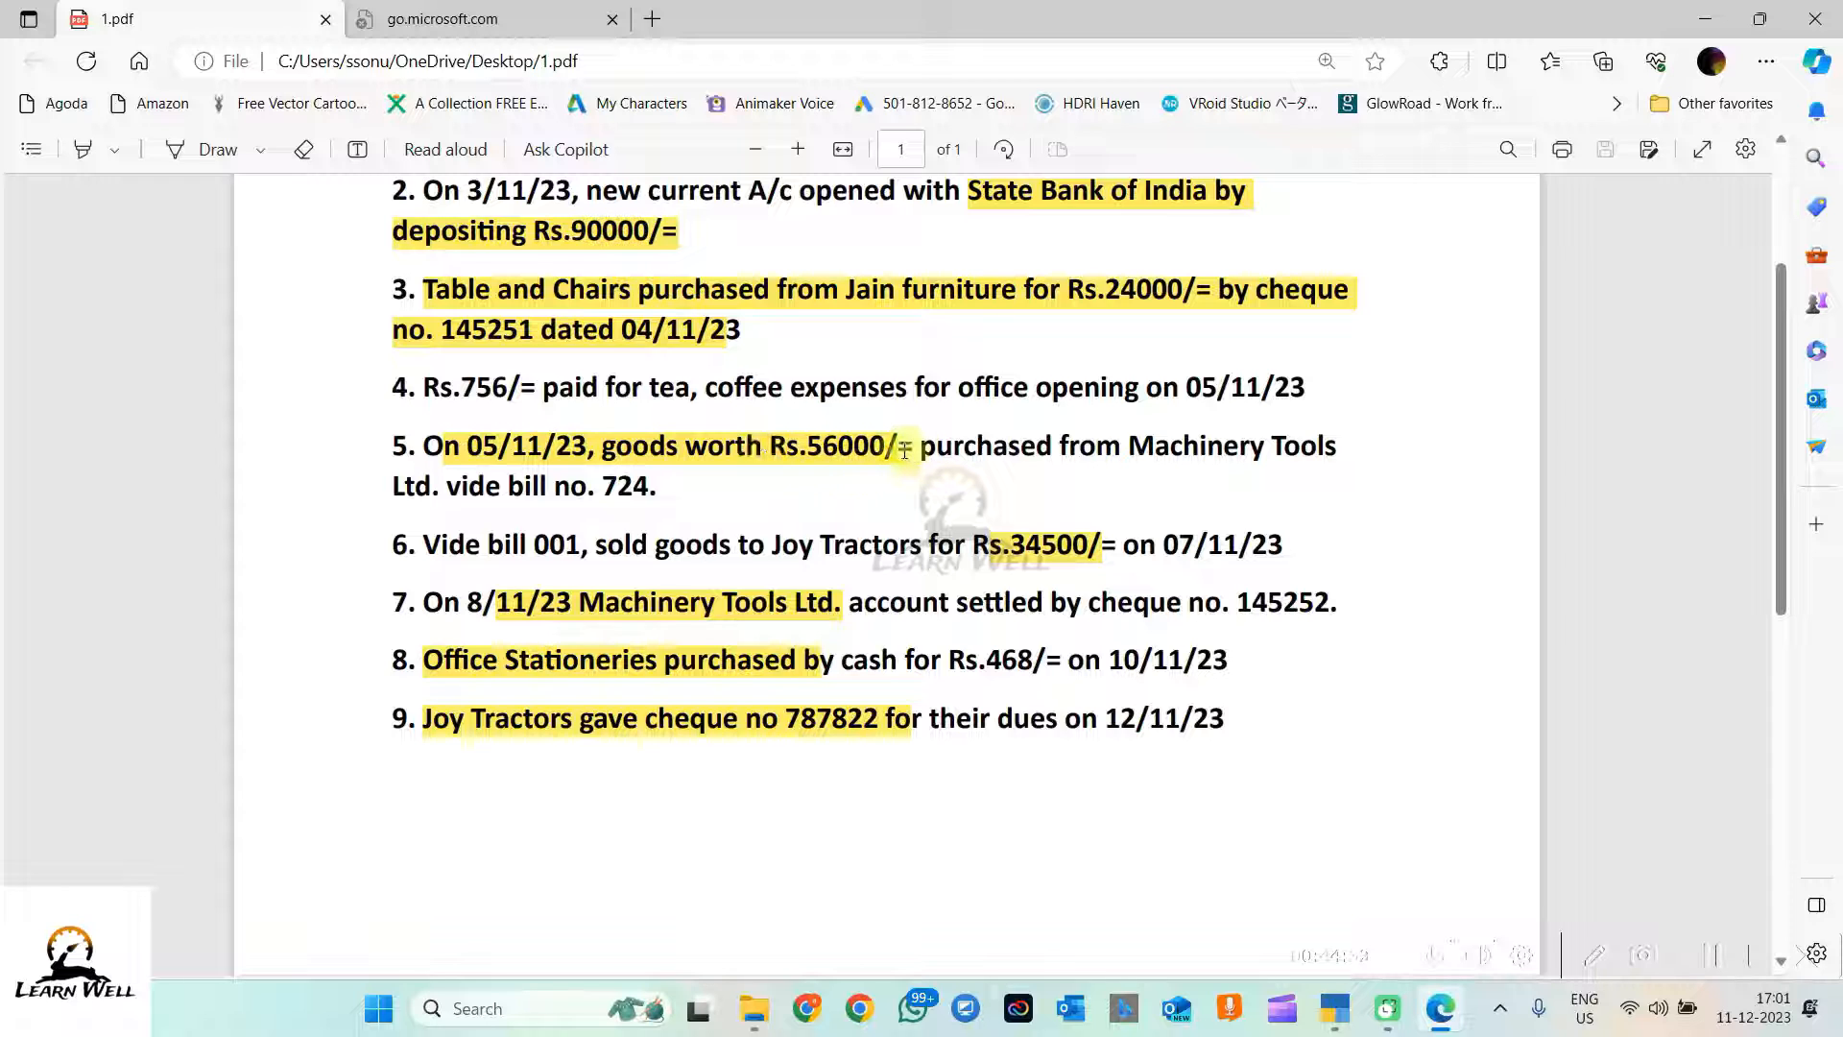
pyautogui.moveTo(899, 449); pyautogui.dragTo(951, 459)
pyautogui.click(874, 471)
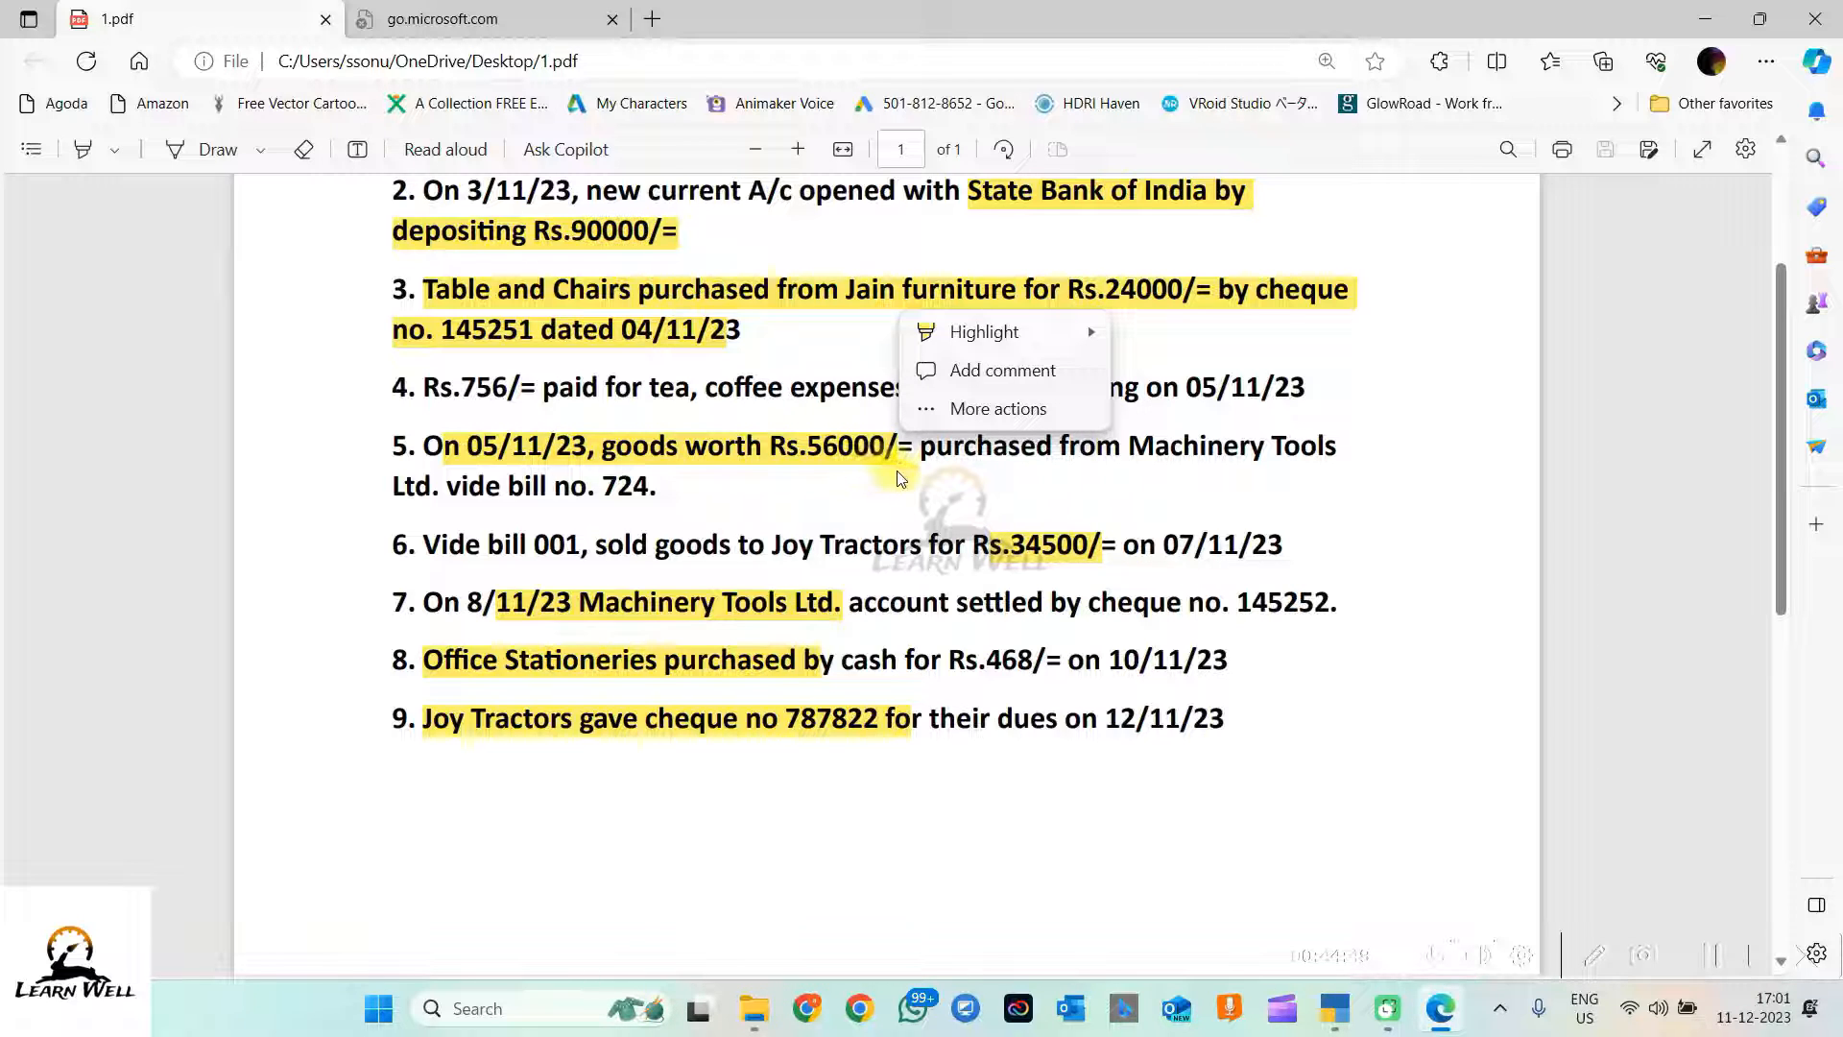
pyautogui.click(960, 470)
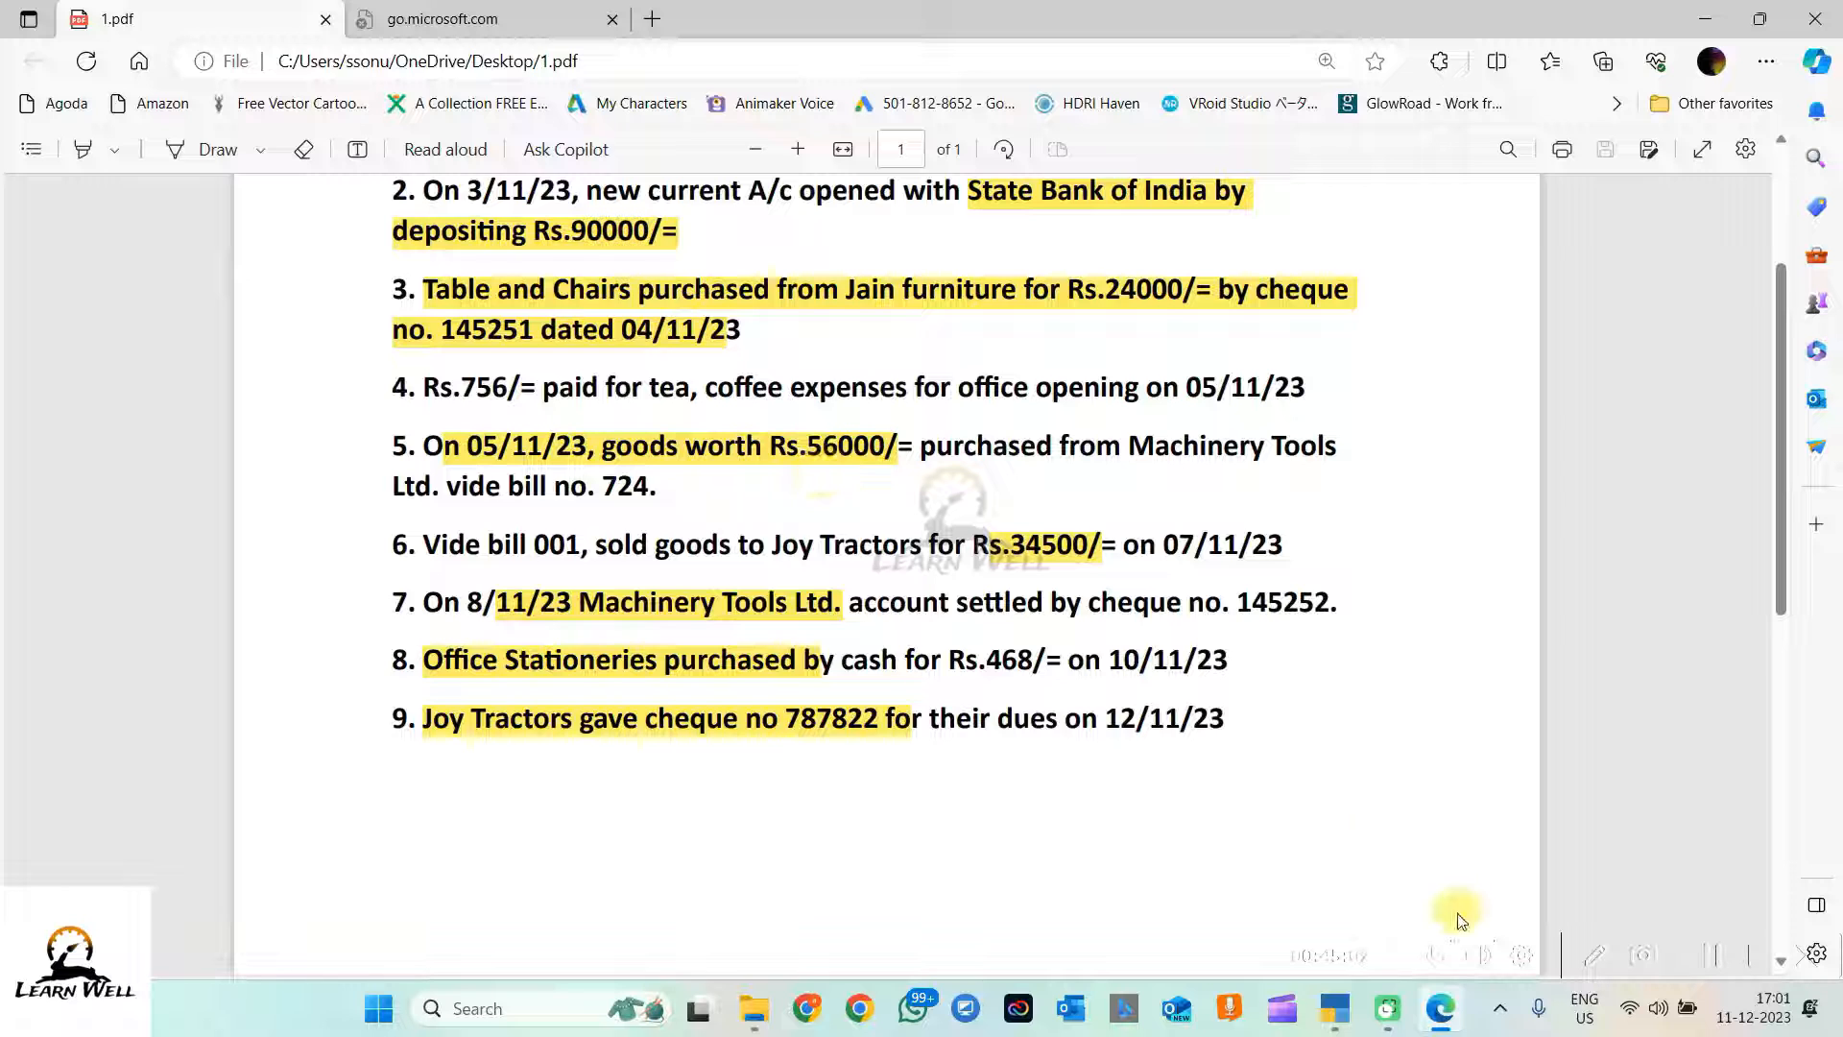
pyautogui.click(1335, 1008)
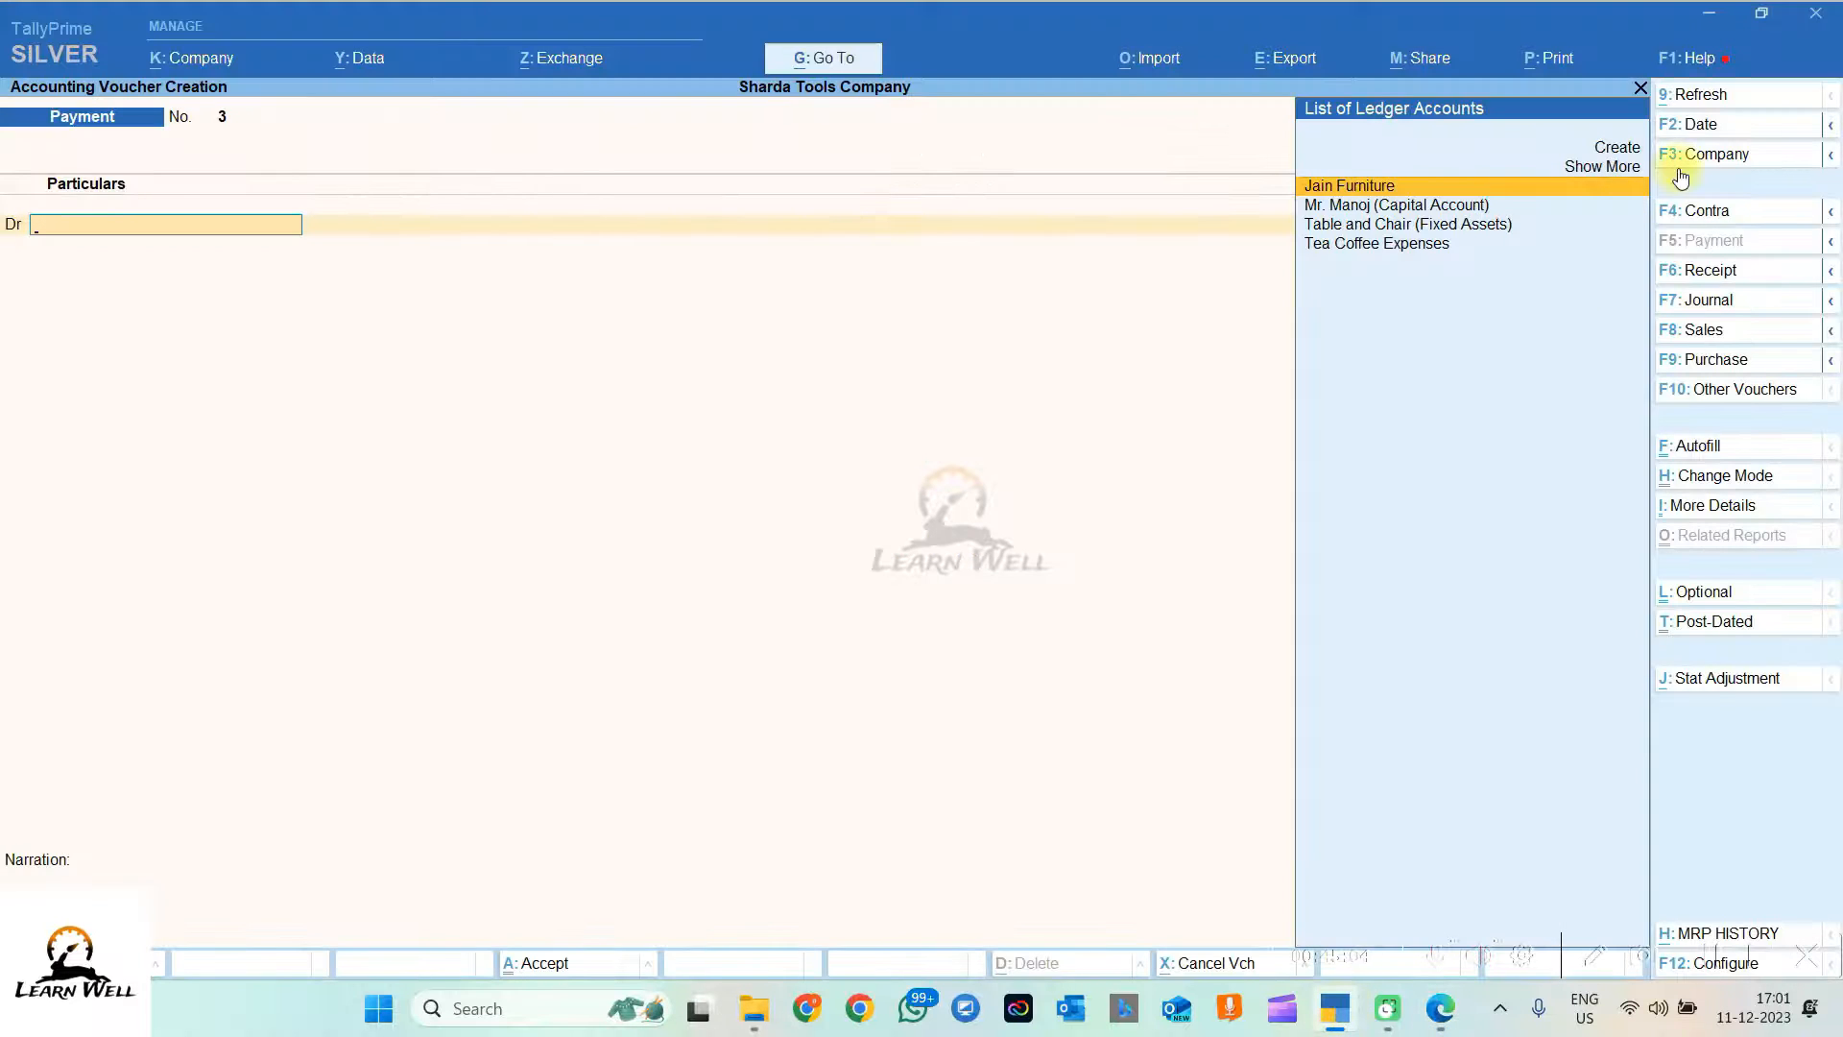
# Step: Start a new purchase voucher and switch it to Accounting Invoice mode
pyautogui.click(1719, 363)
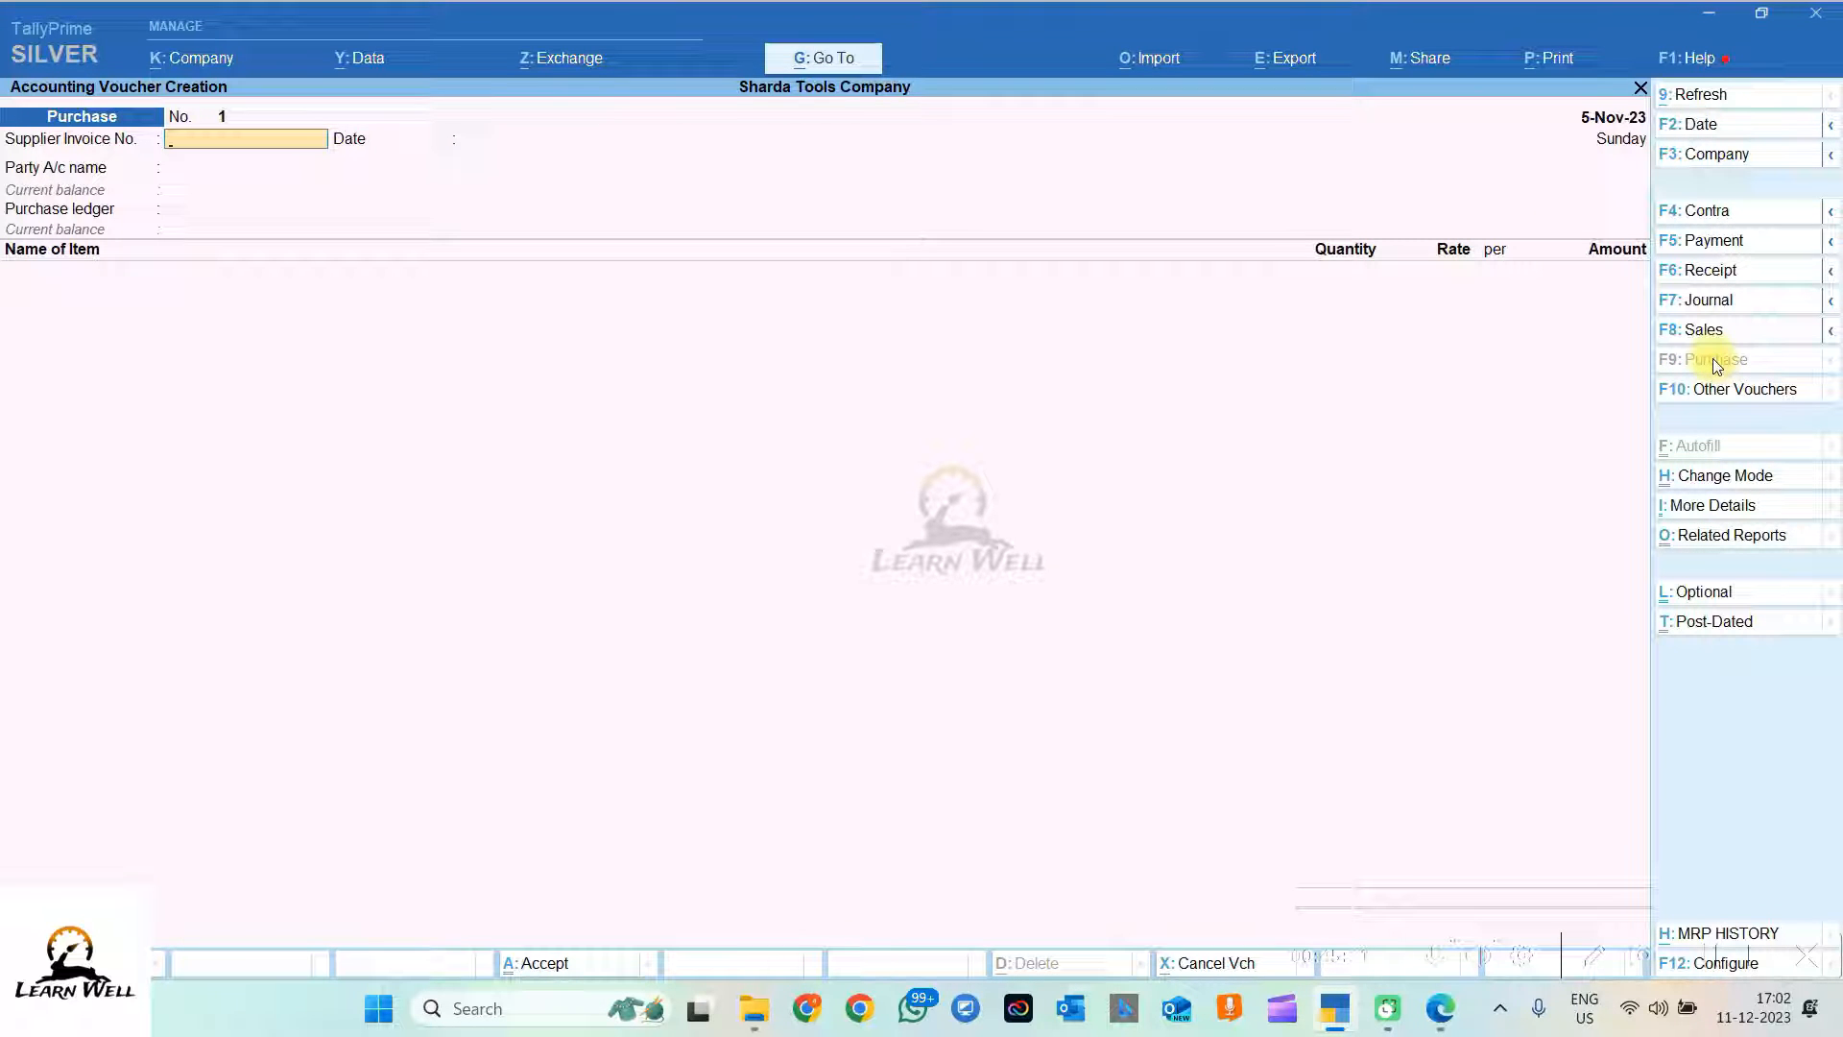
pyautogui.click(1710, 485)
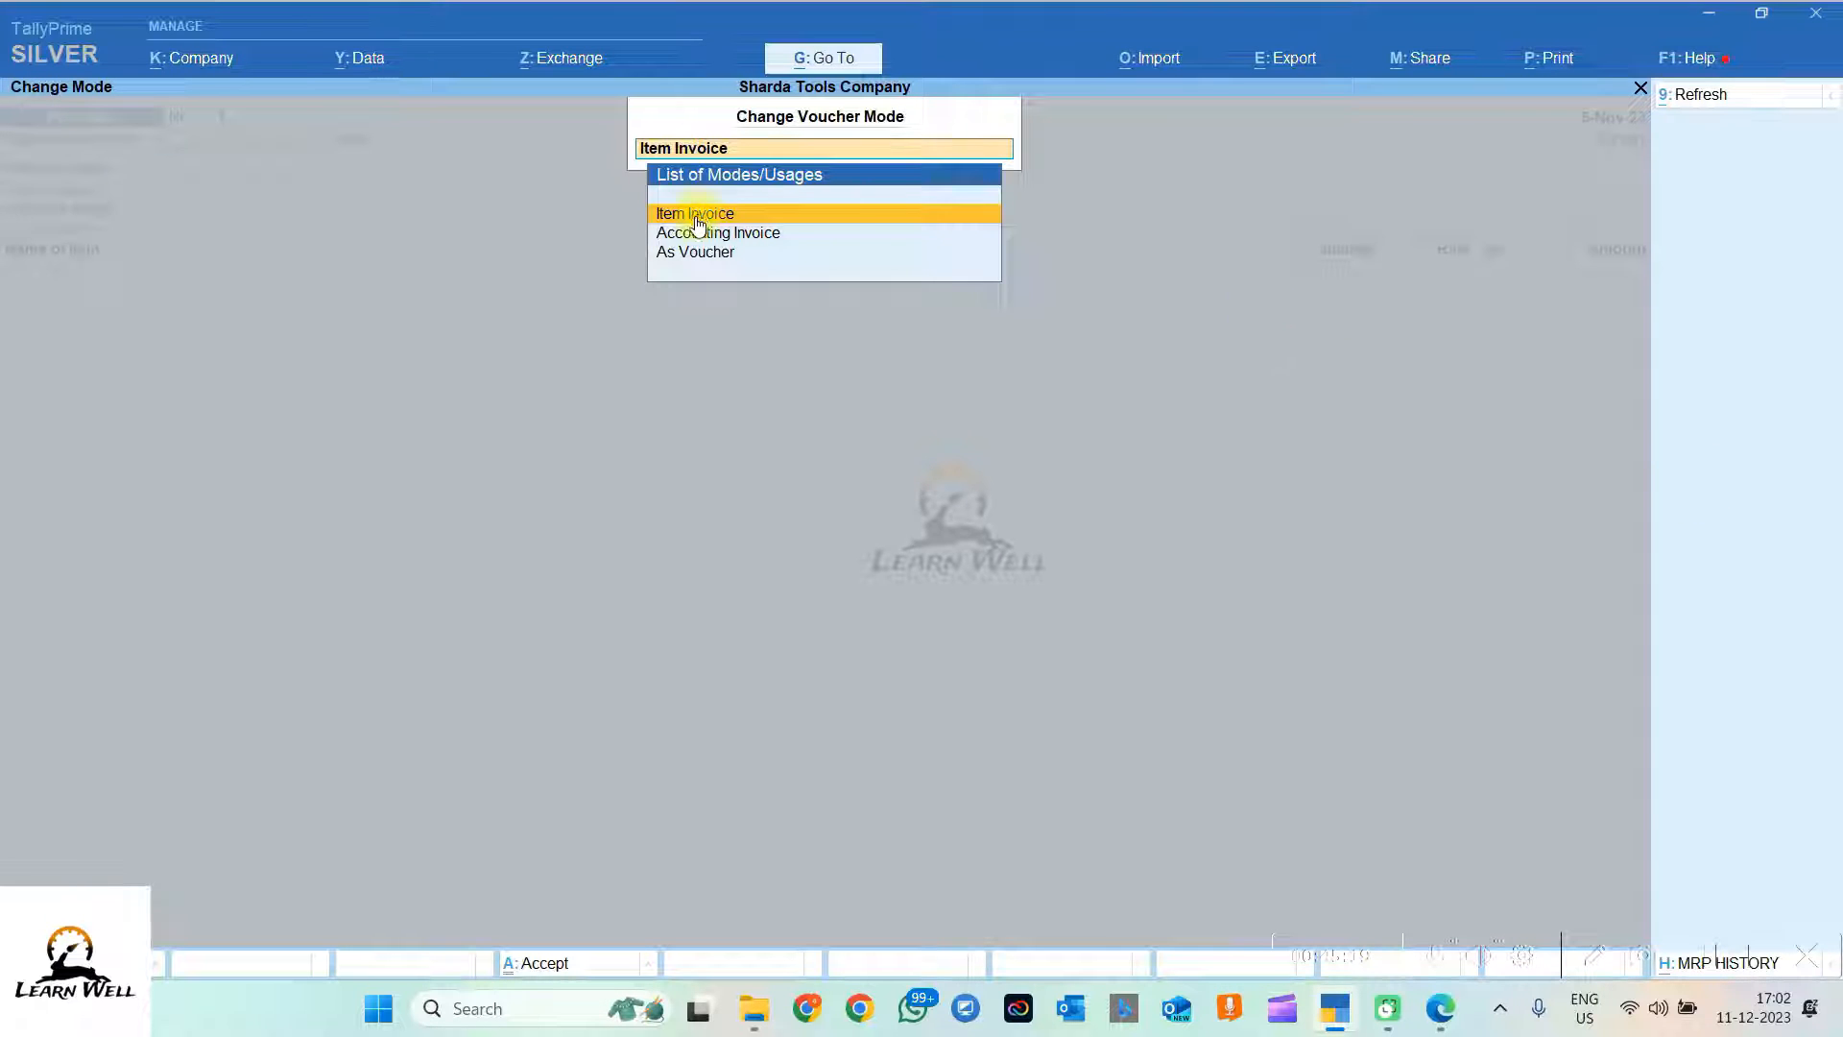
pyautogui.press('Down')
pyautogui.press('Down')
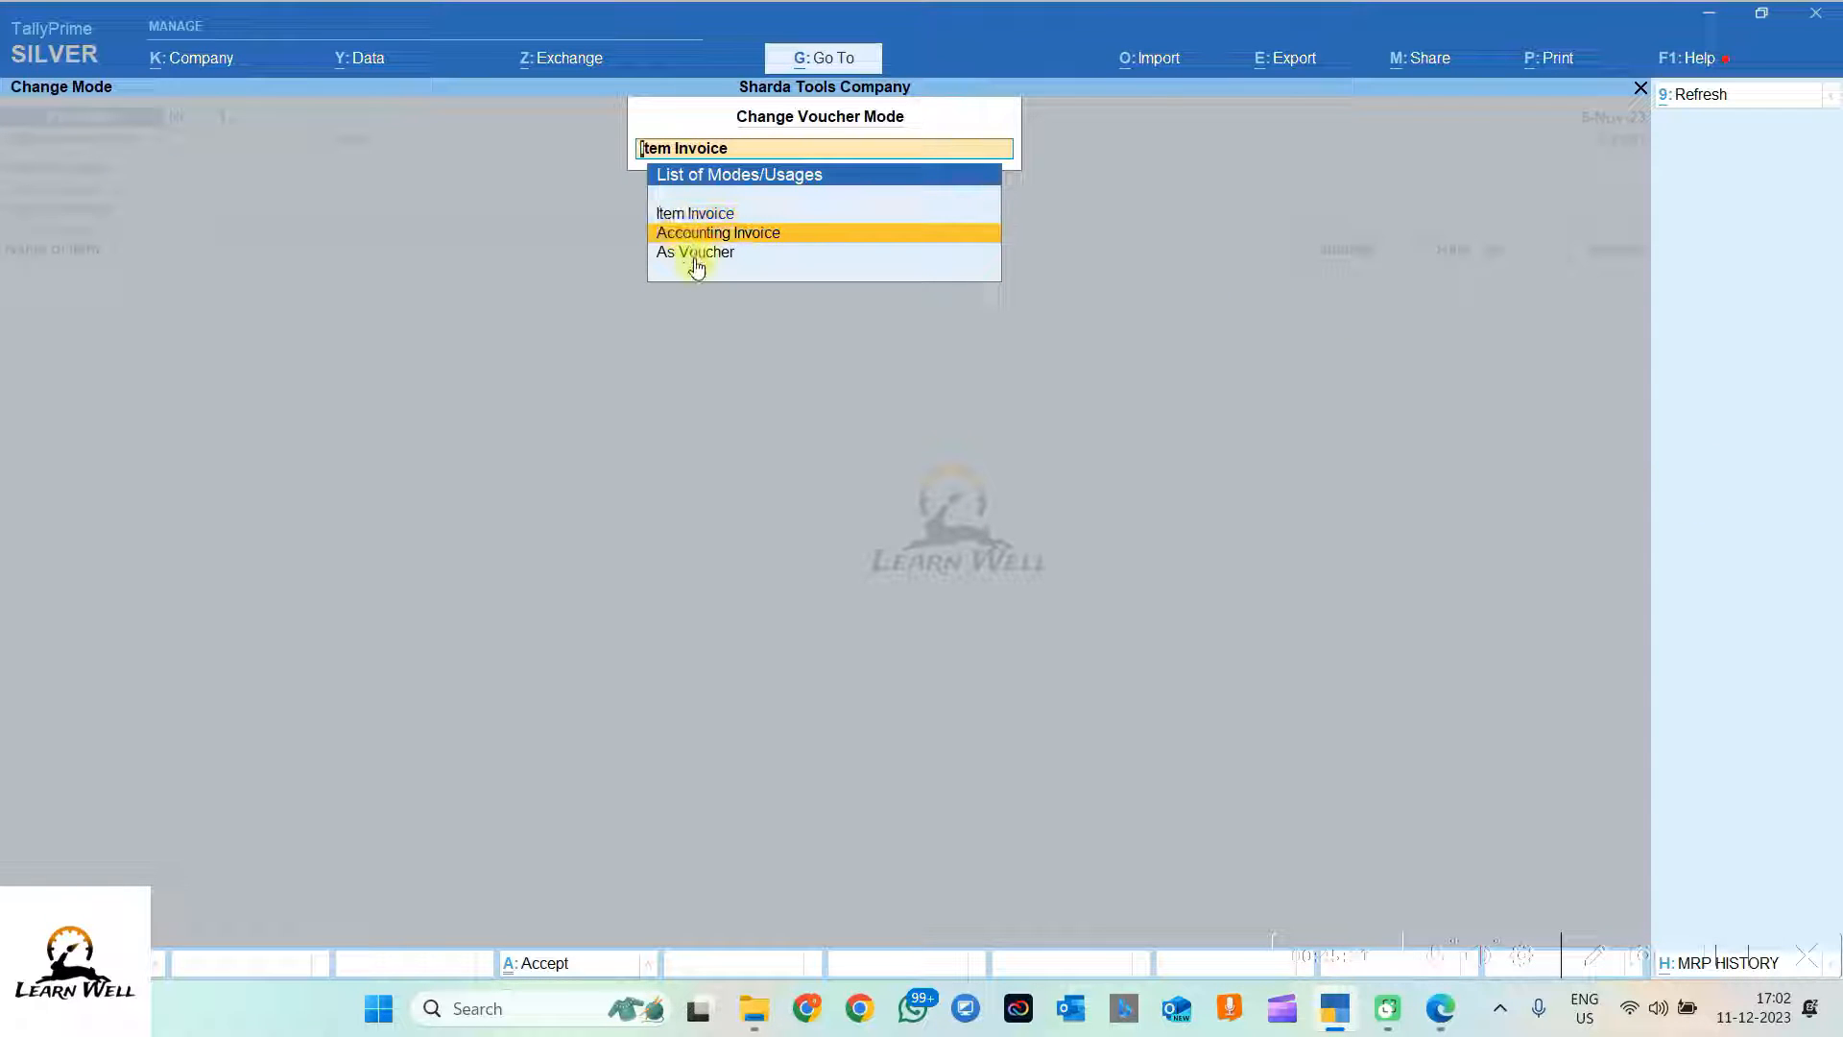
pyautogui.click(719, 216)
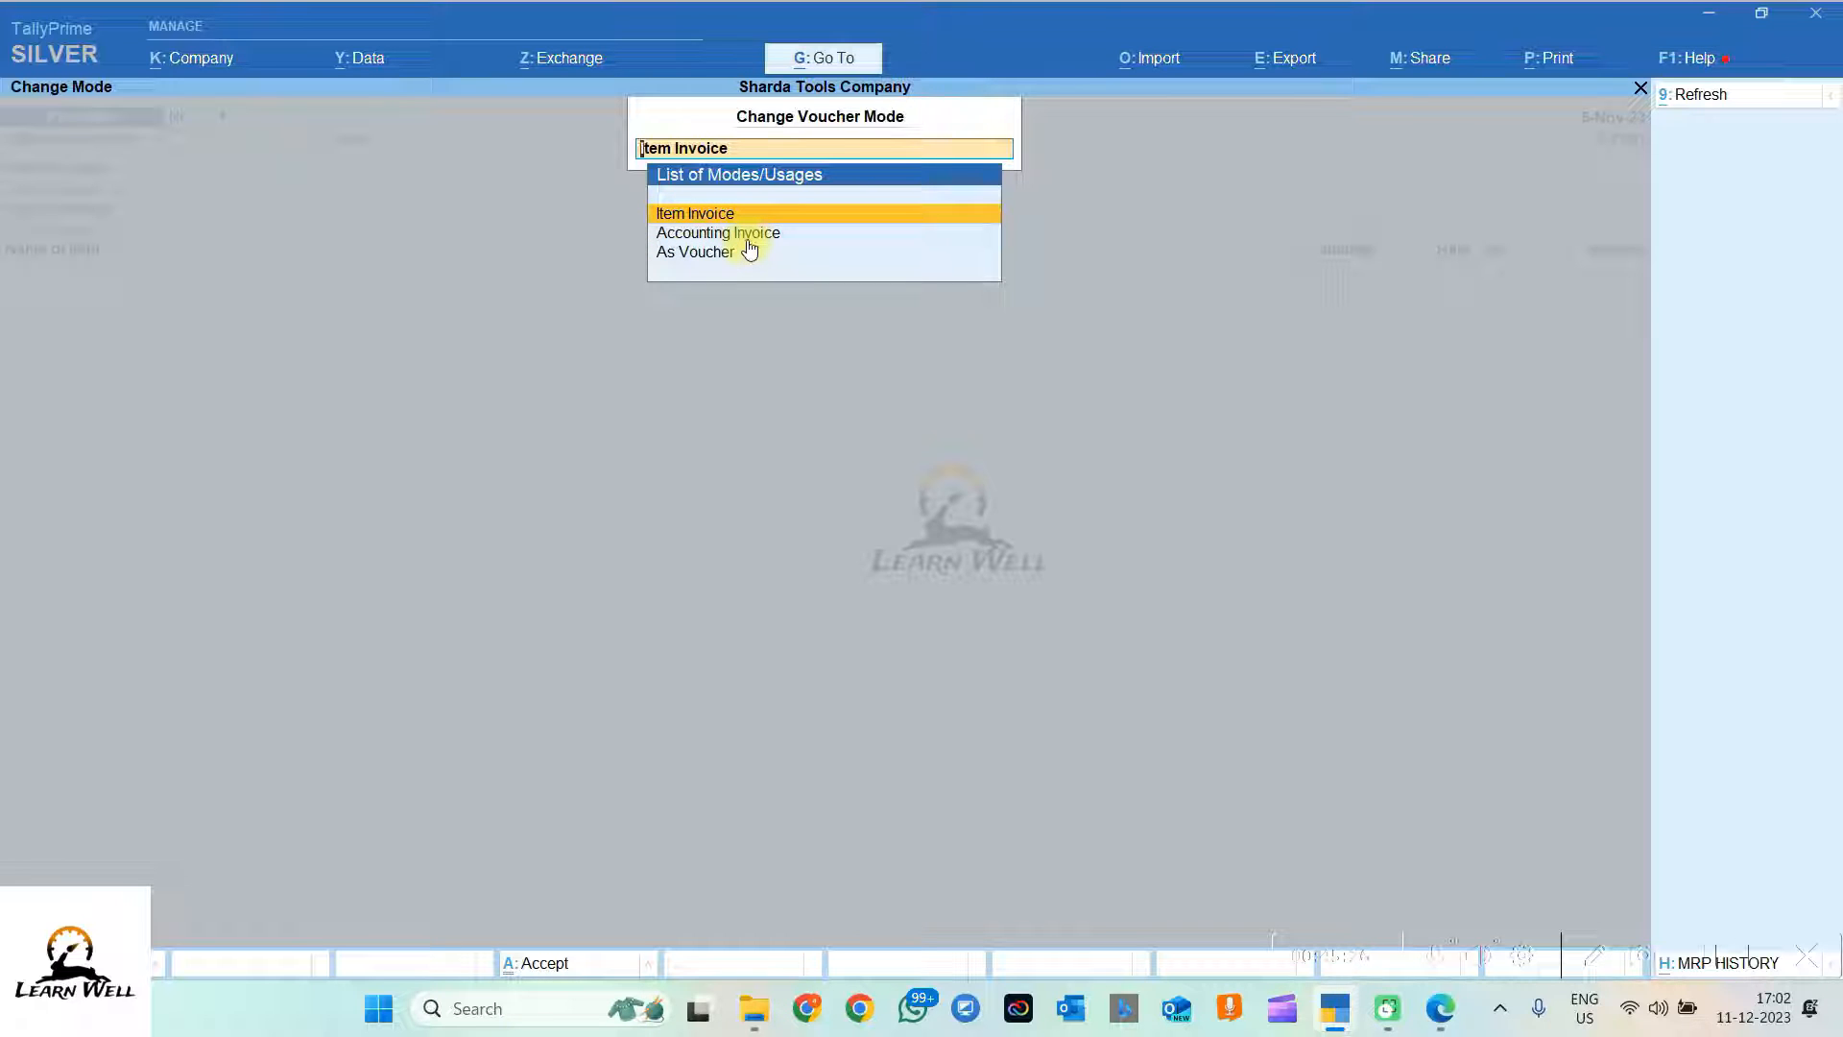
pyautogui.click(747, 237)
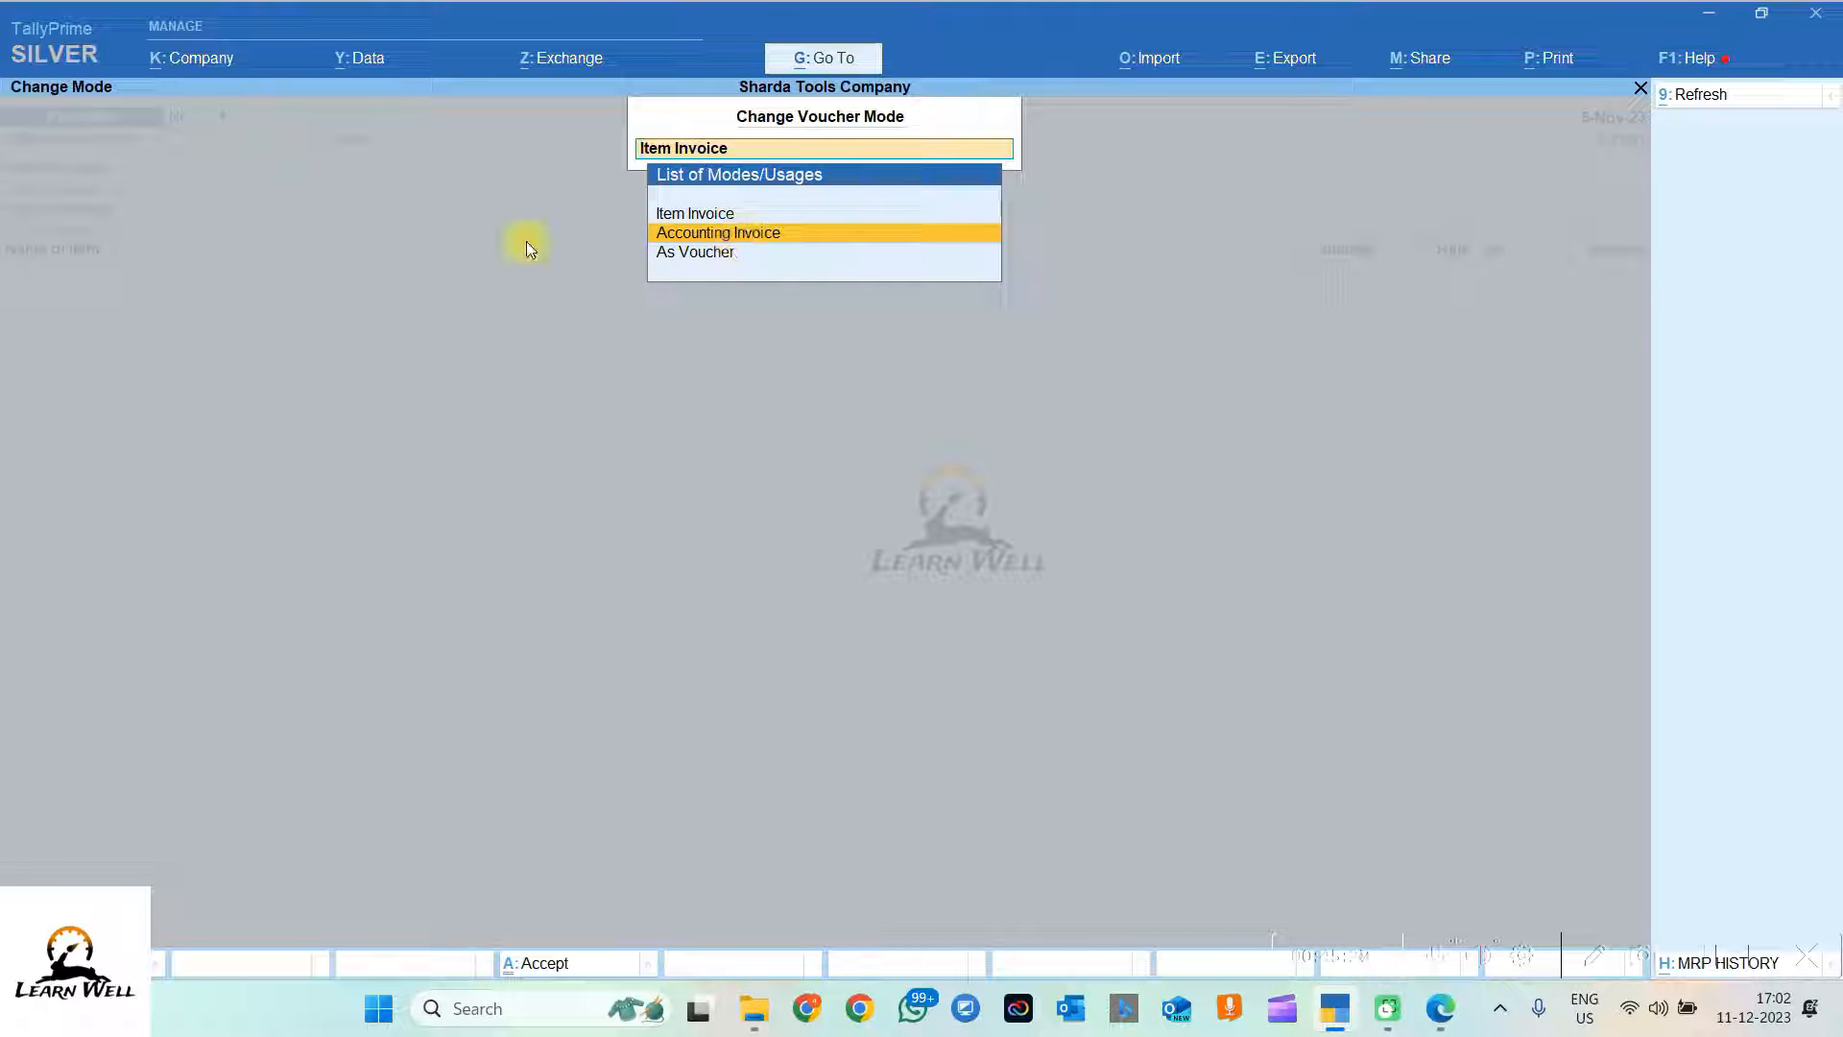
pyautogui.write('.')
pyautogui.press('Down')
pyautogui.press('Down')
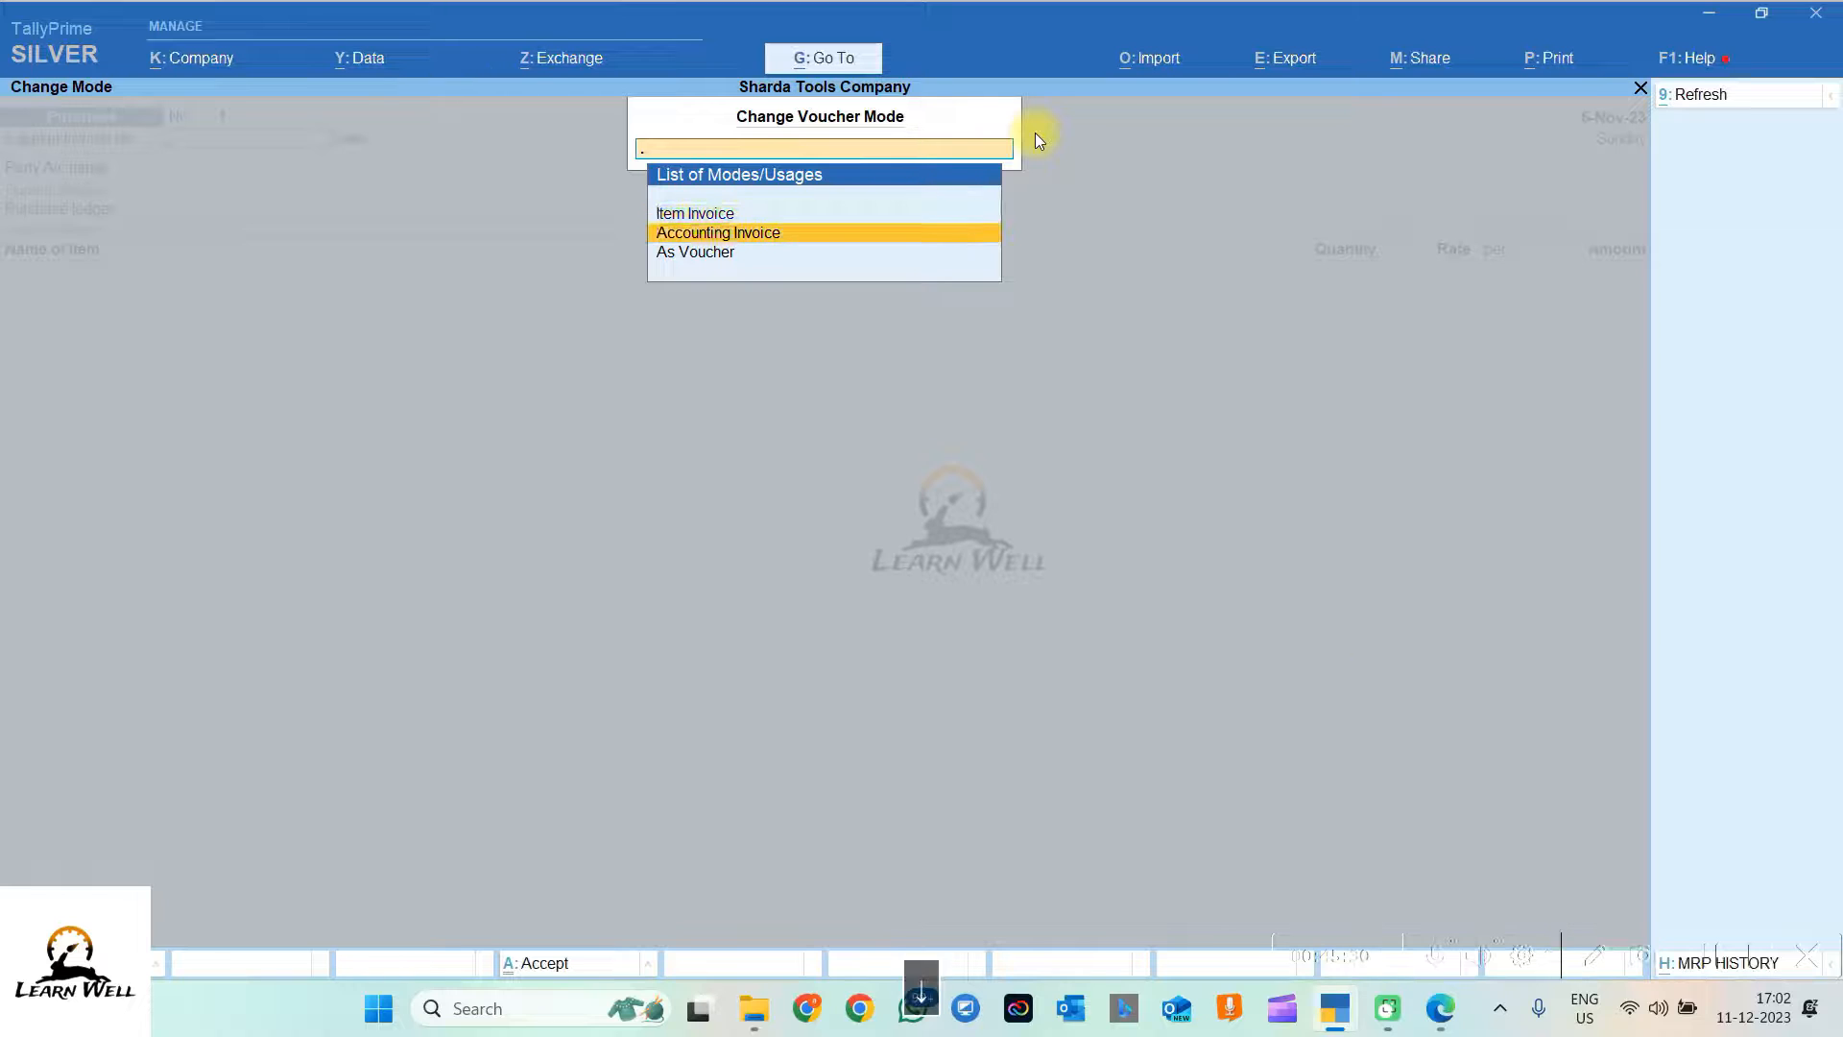
pyautogui.press('Return')
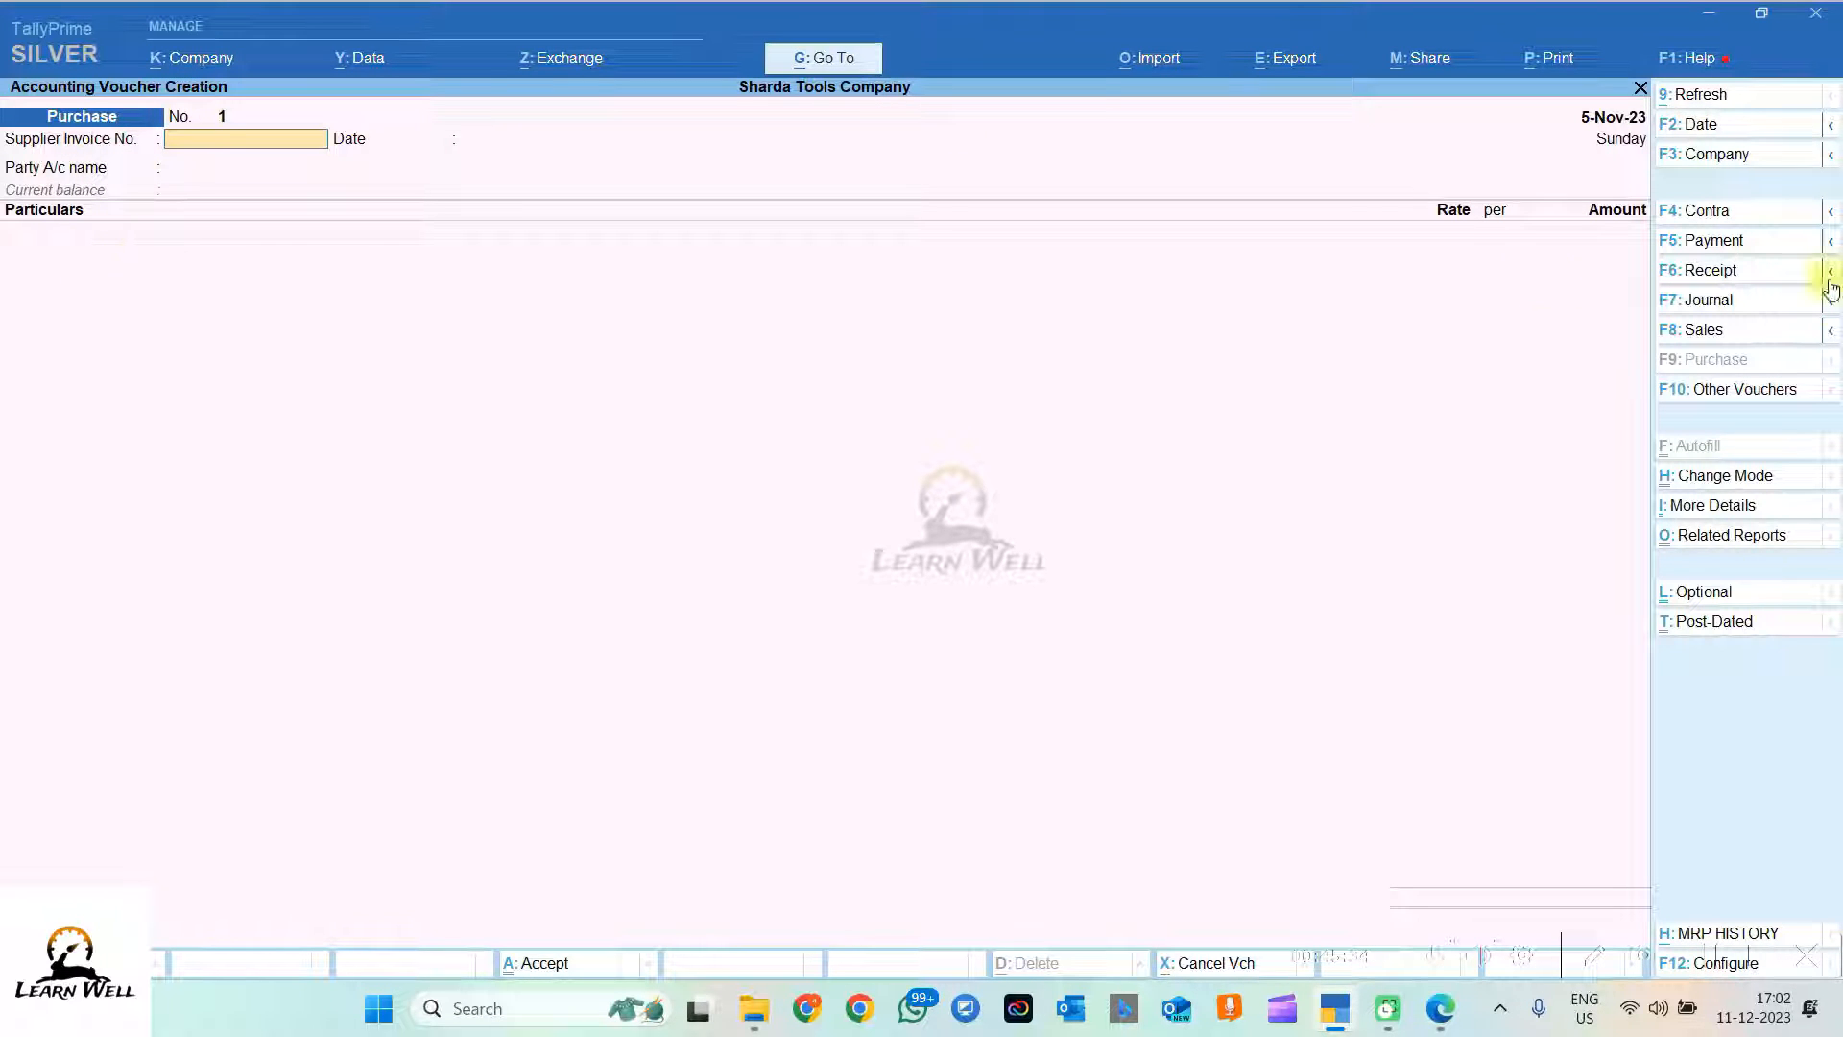
# Step: Try As Voucher mode, then return the purchase voucher to Accounting Invoice mode
pyautogui.click(1699, 474)
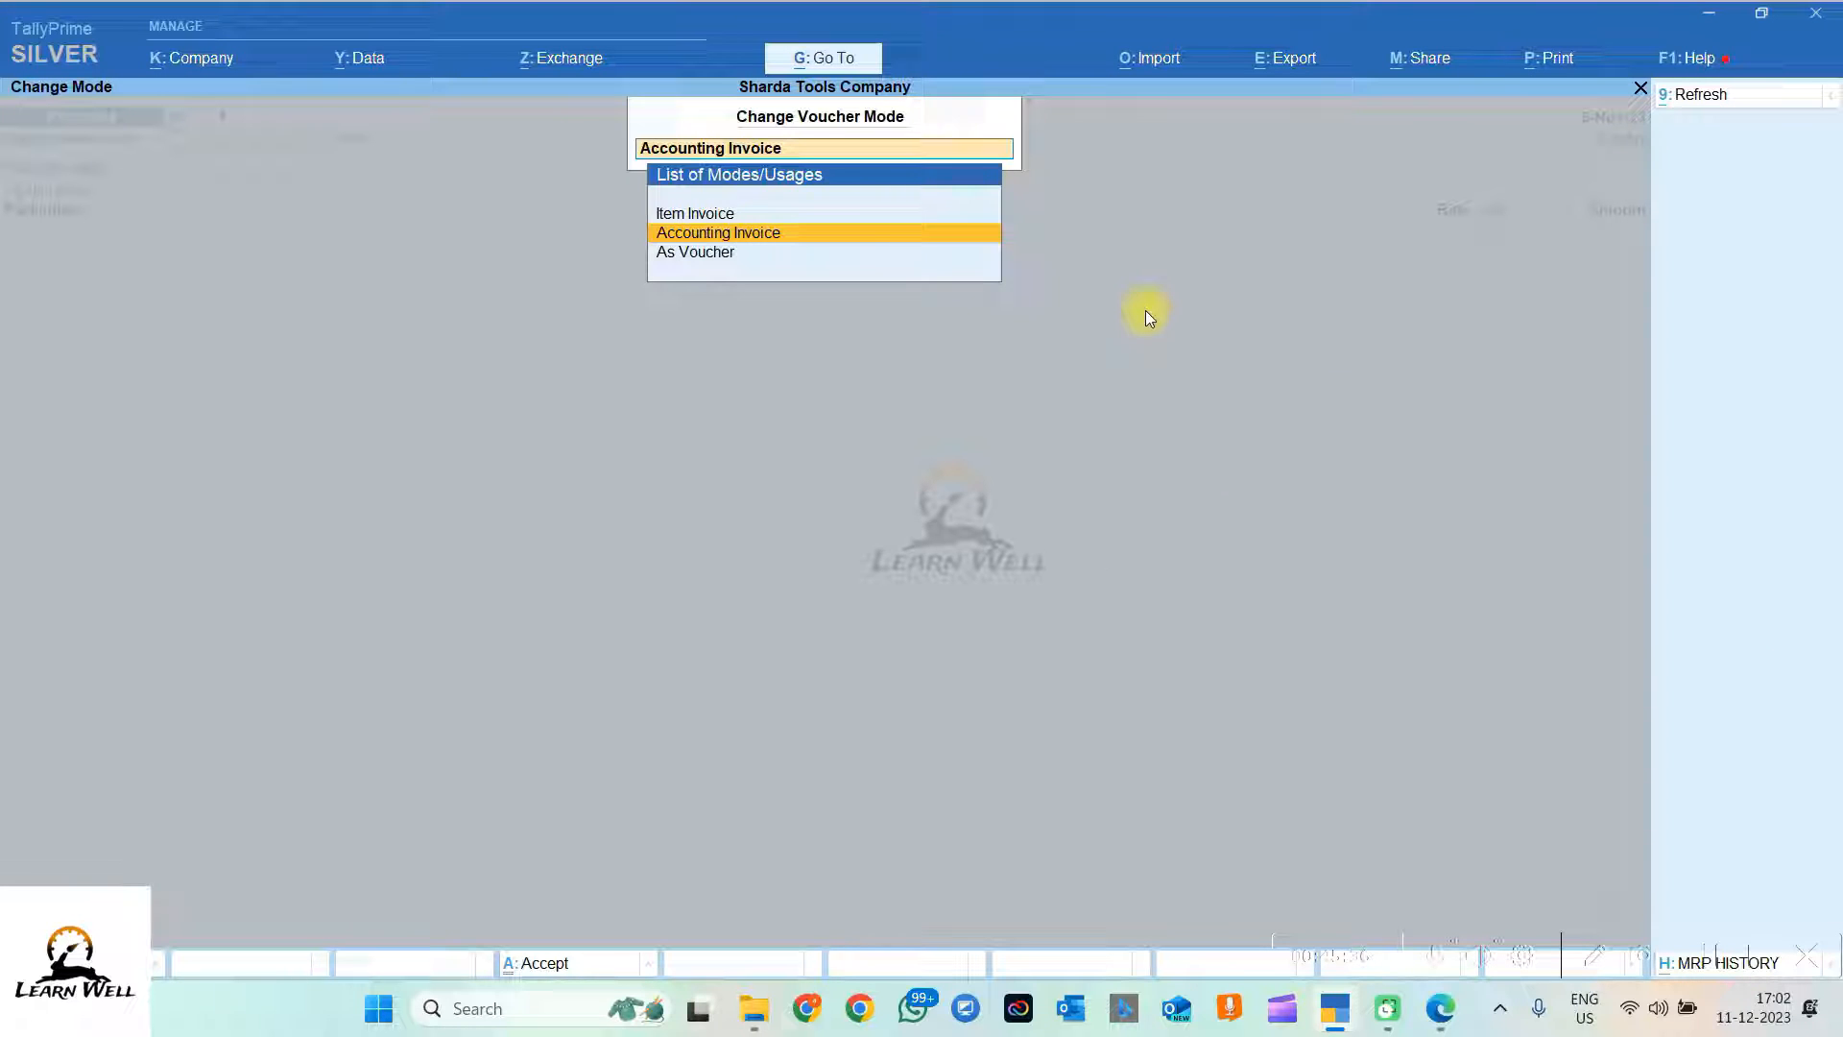
pyautogui.click(697, 252)
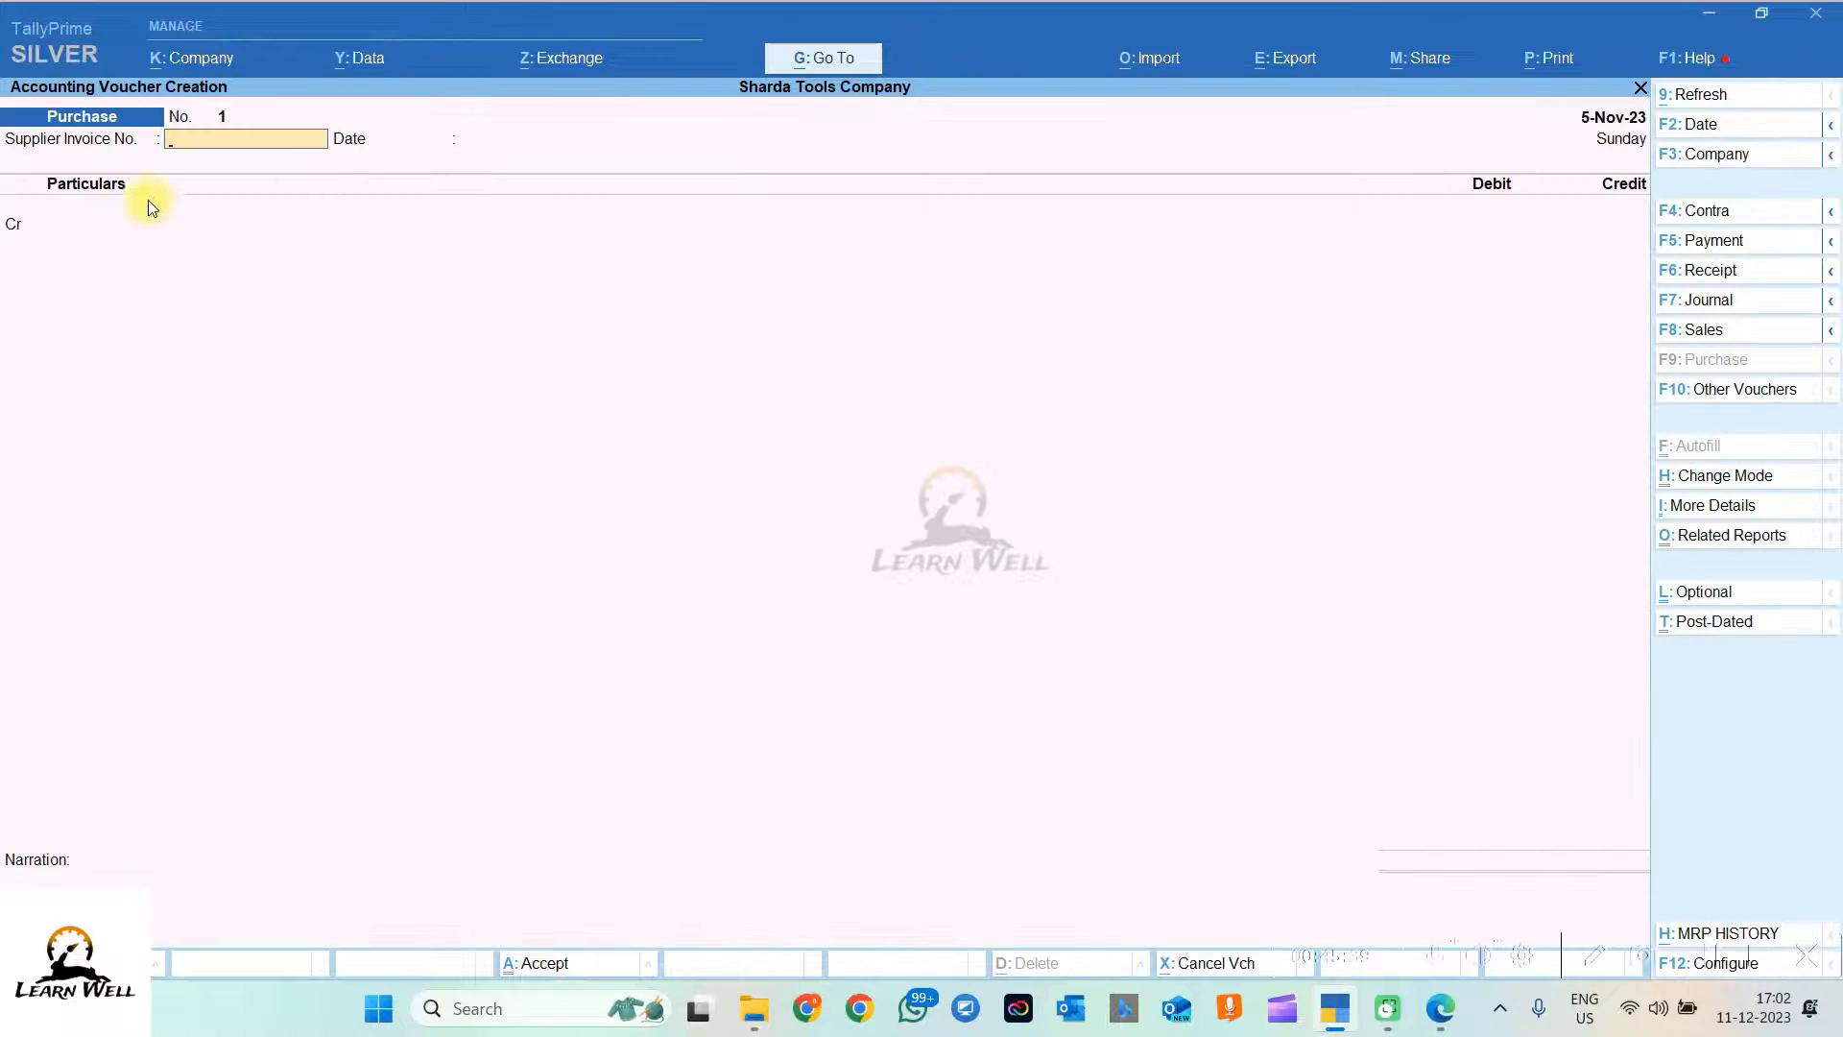
pyautogui.click(27, 233)
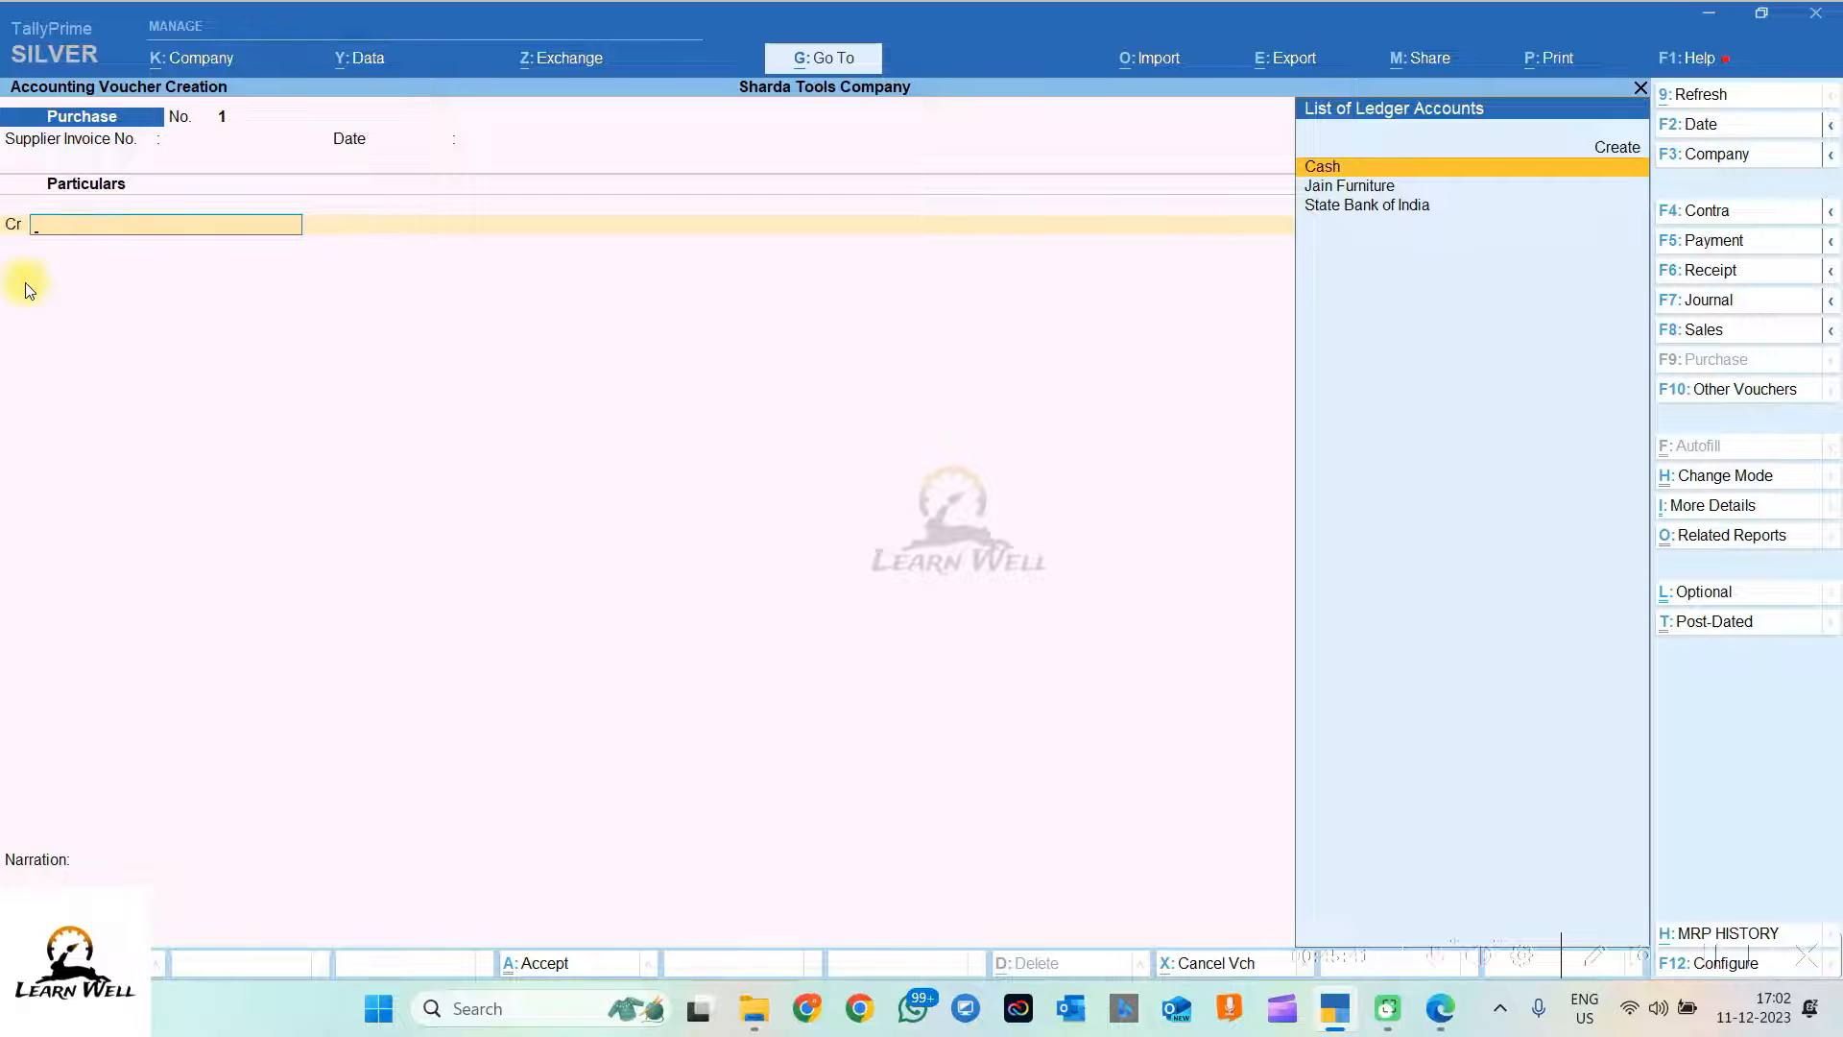
pyautogui.click(1723, 480)
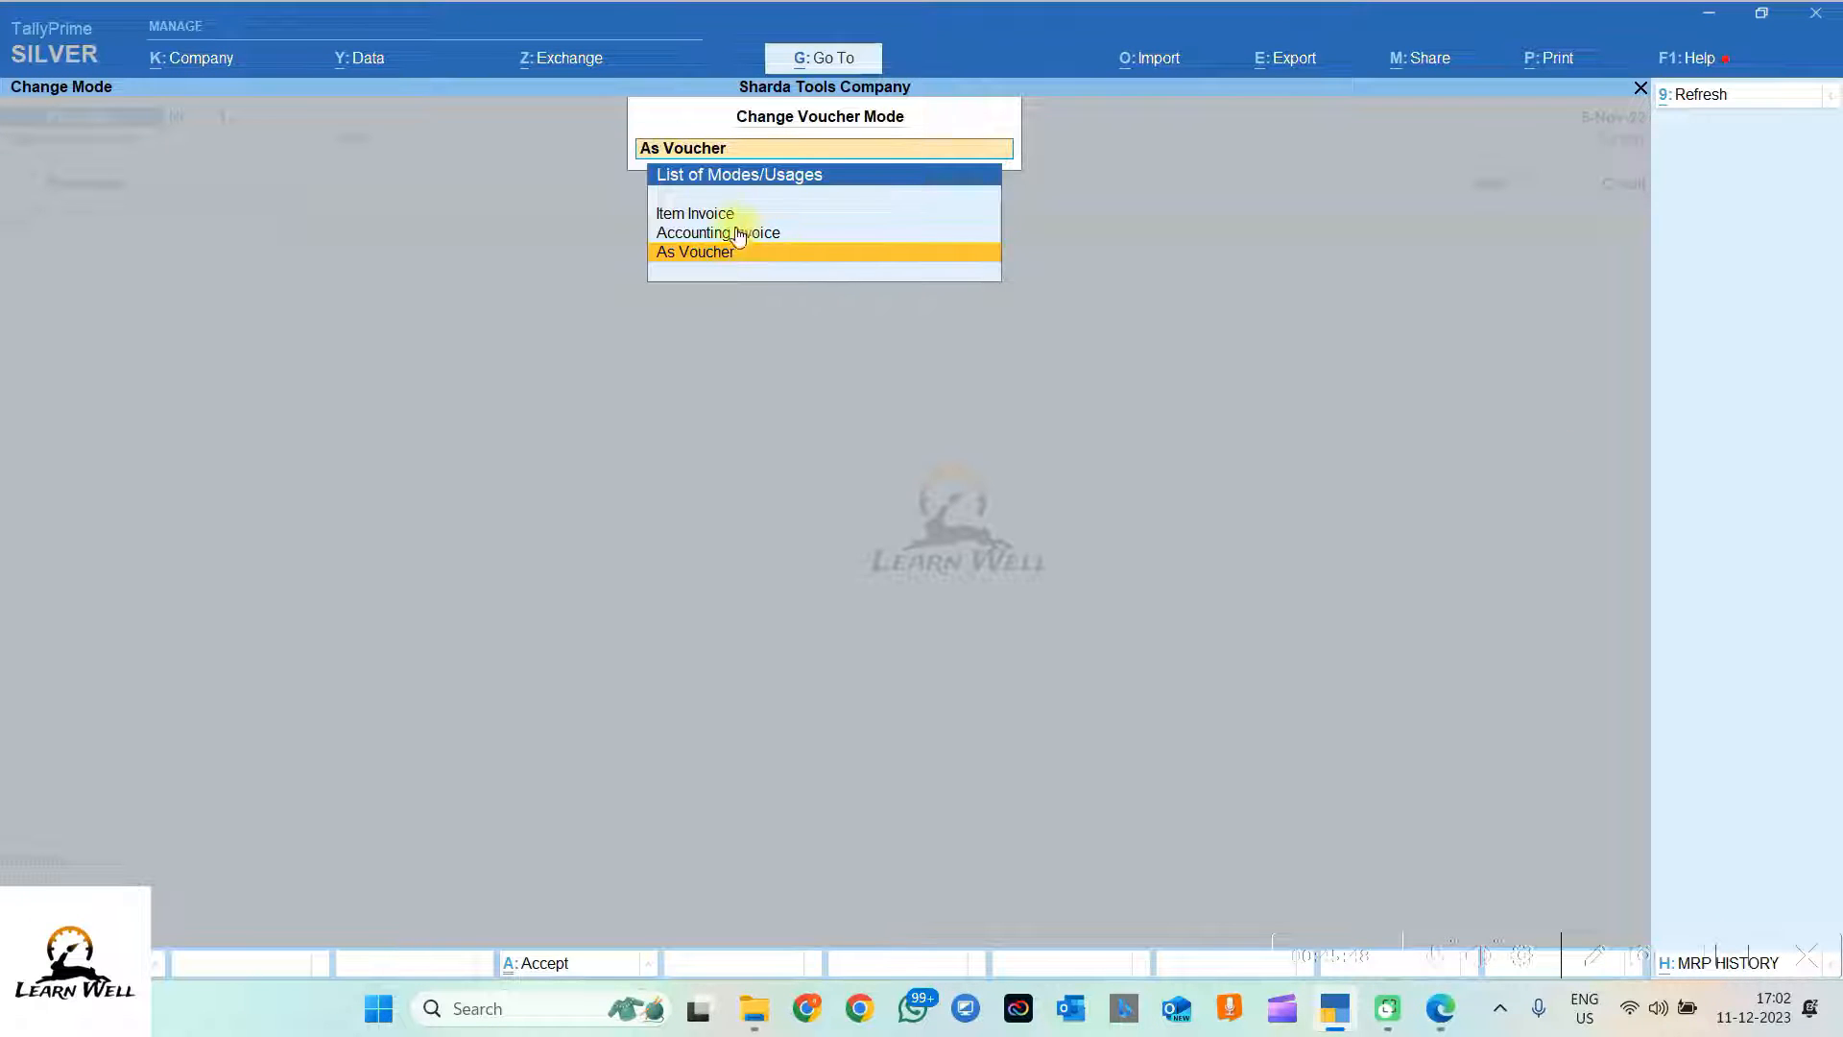
pyautogui.click(707, 234)
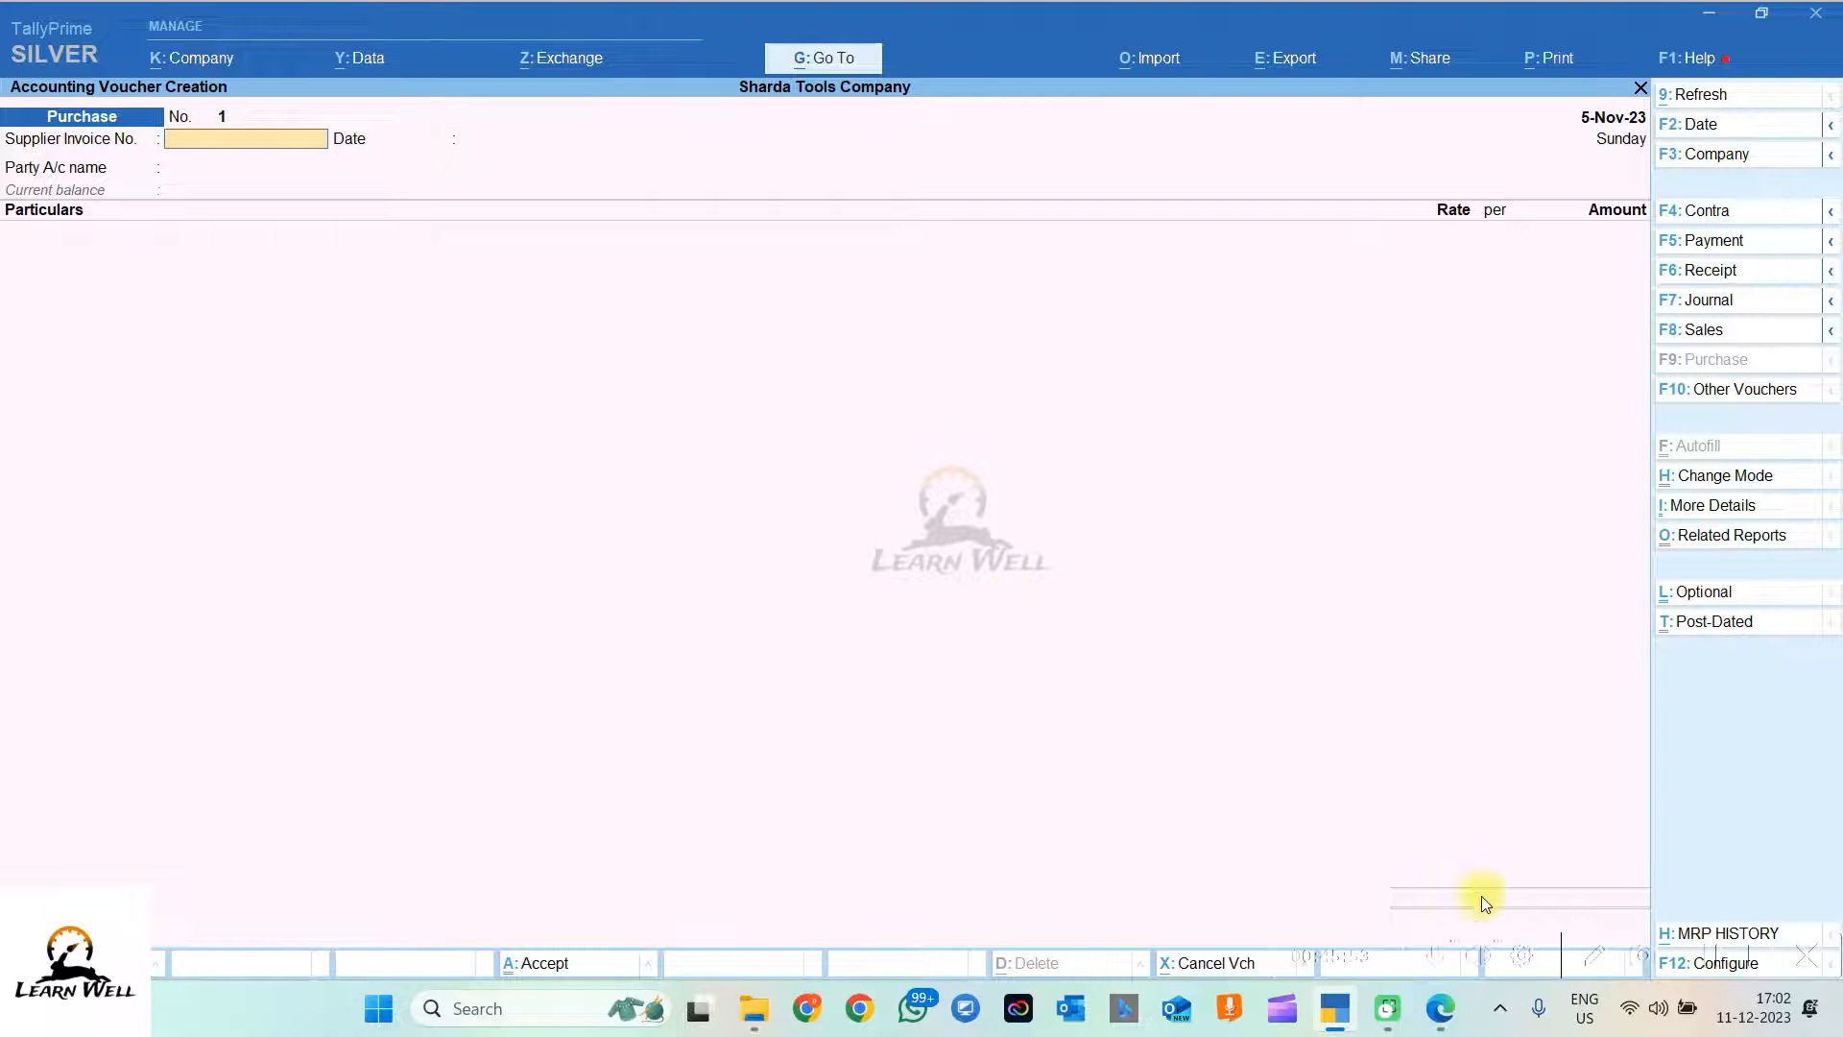
pyautogui.click(1440, 1010)
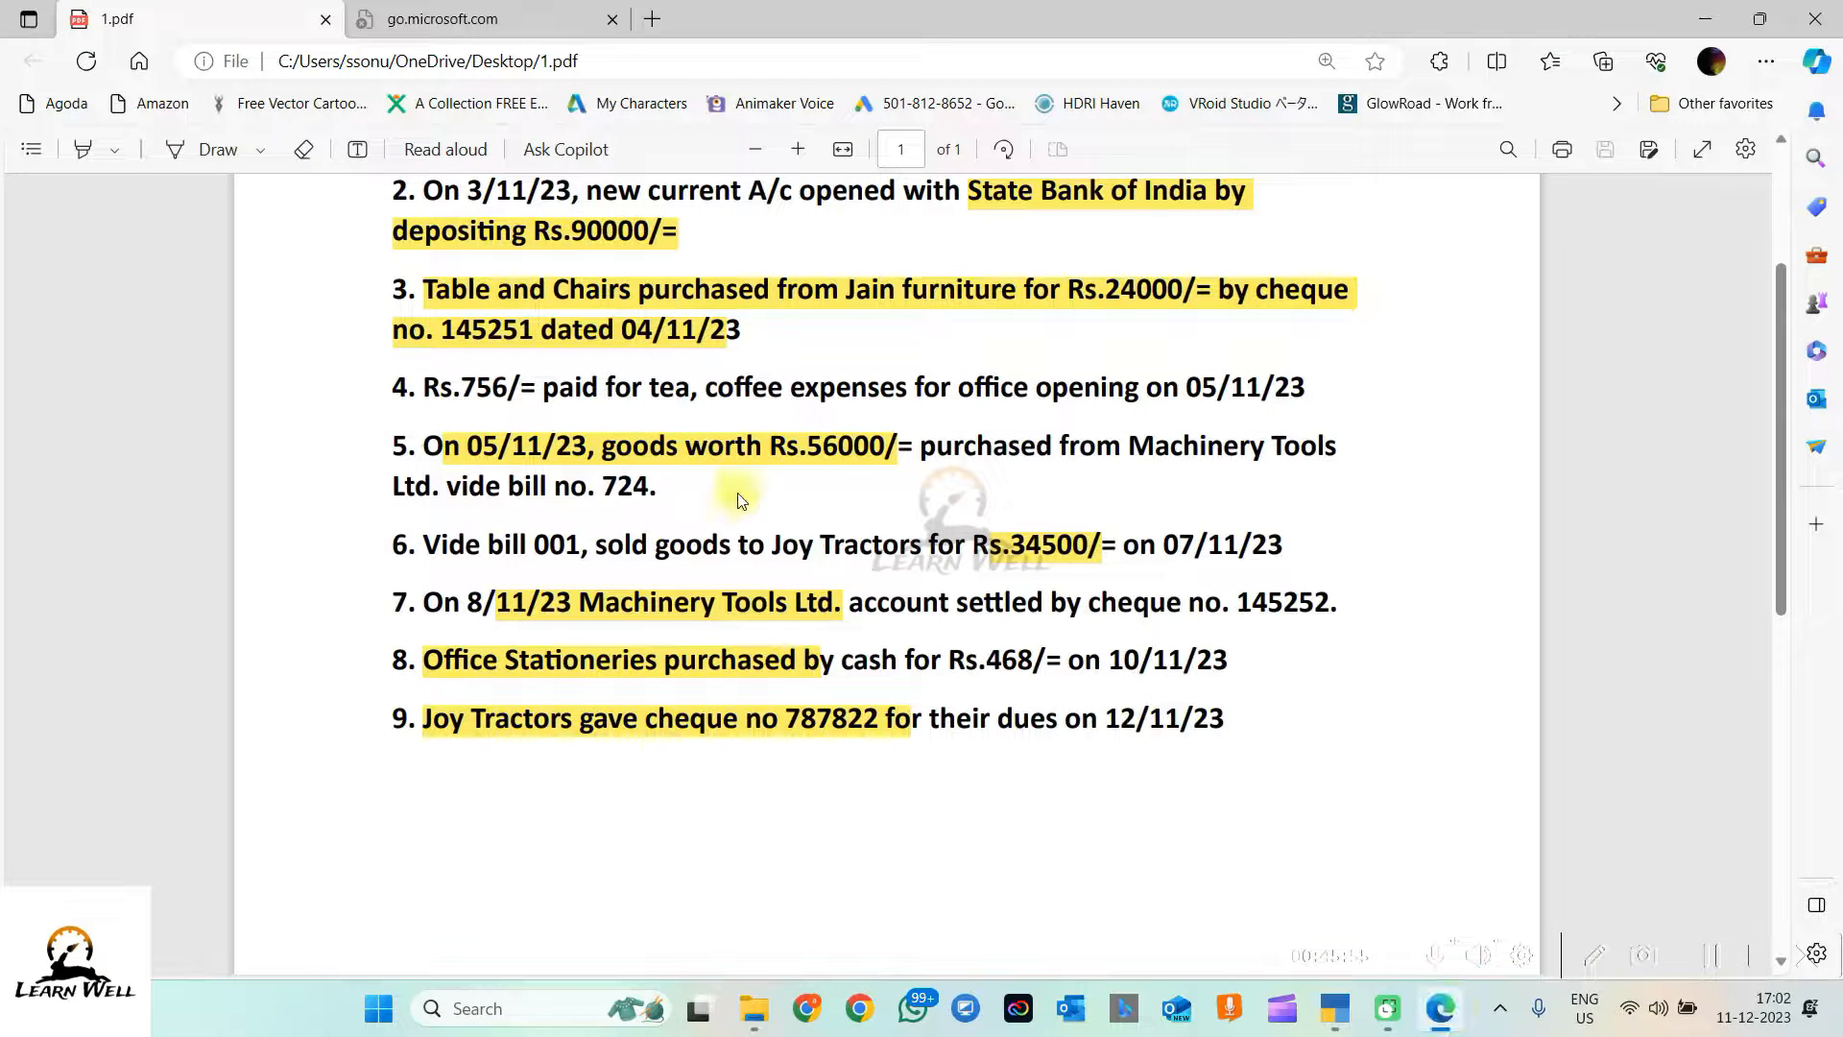
# Step: Enter supplier invoice number 724 from the PDF and accept the date 5-Nov-23
pyautogui.moveTo(587, 487); pyautogui.dragTo(657, 487)
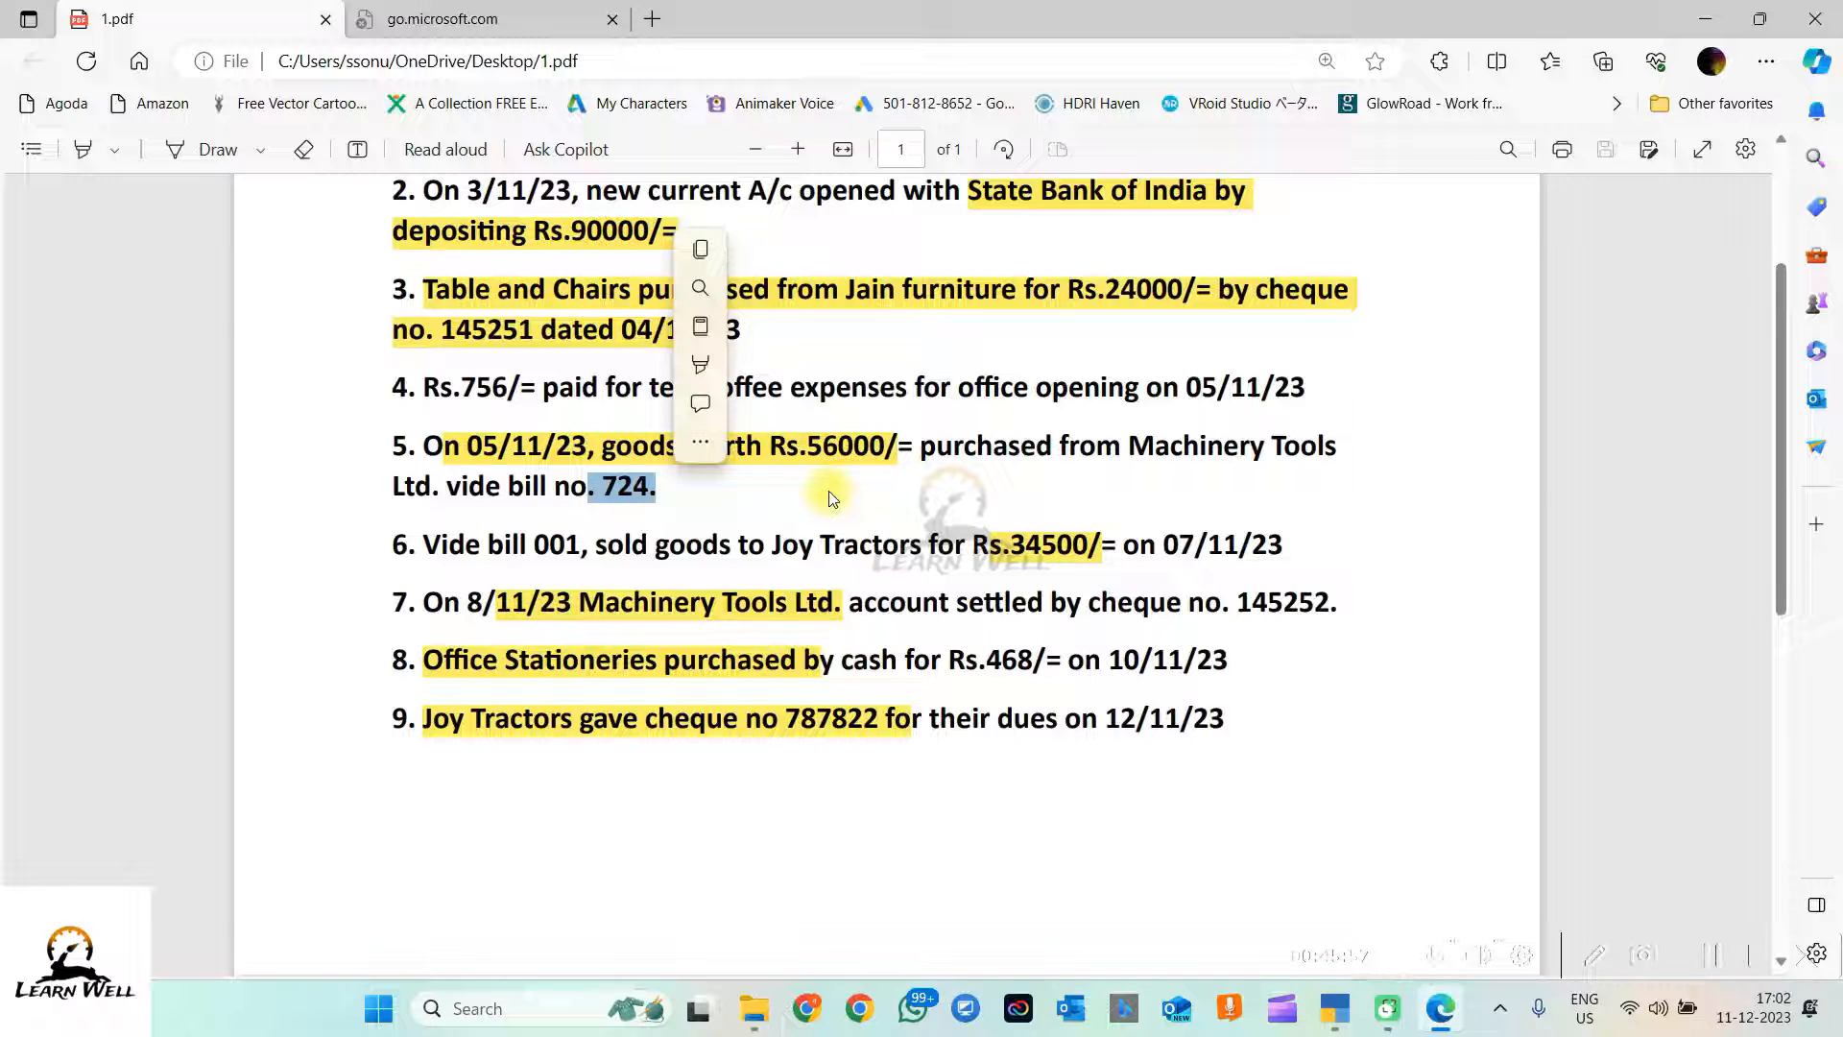
pyautogui.click(1708, 19)
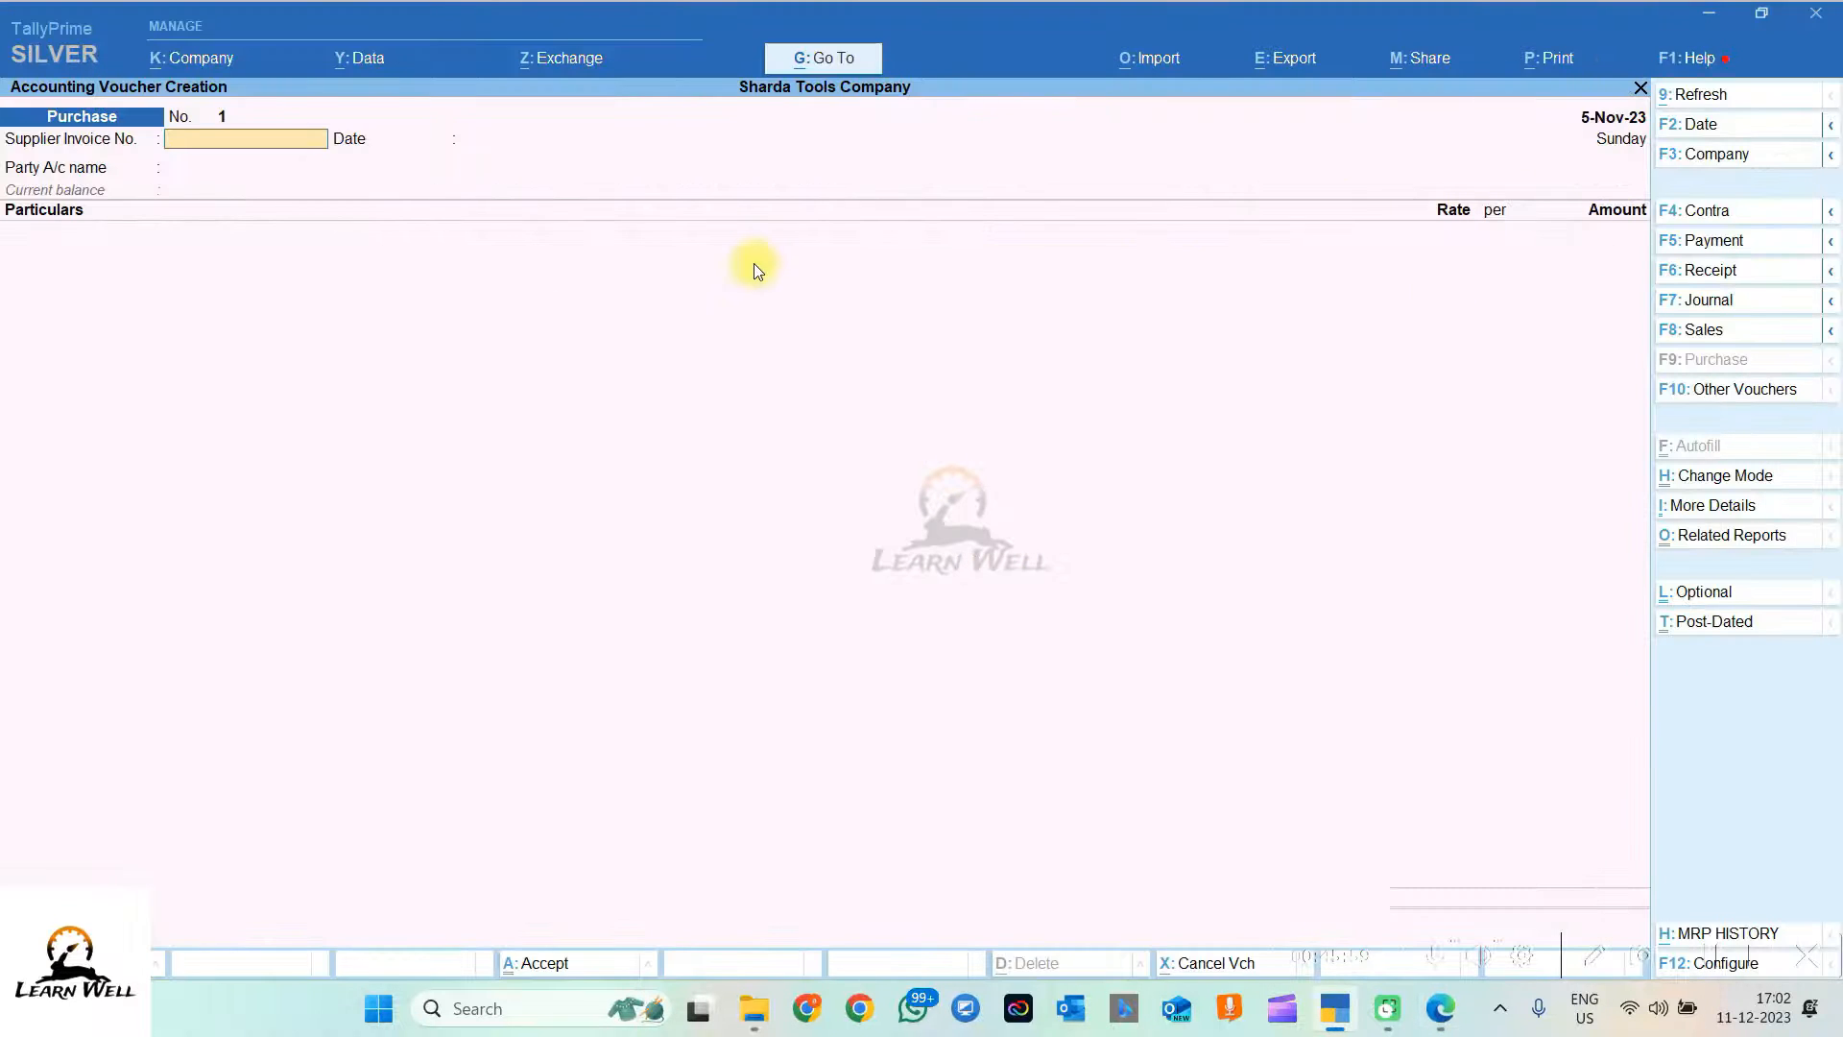
pyautogui.write('724')
pyautogui.press('Return')
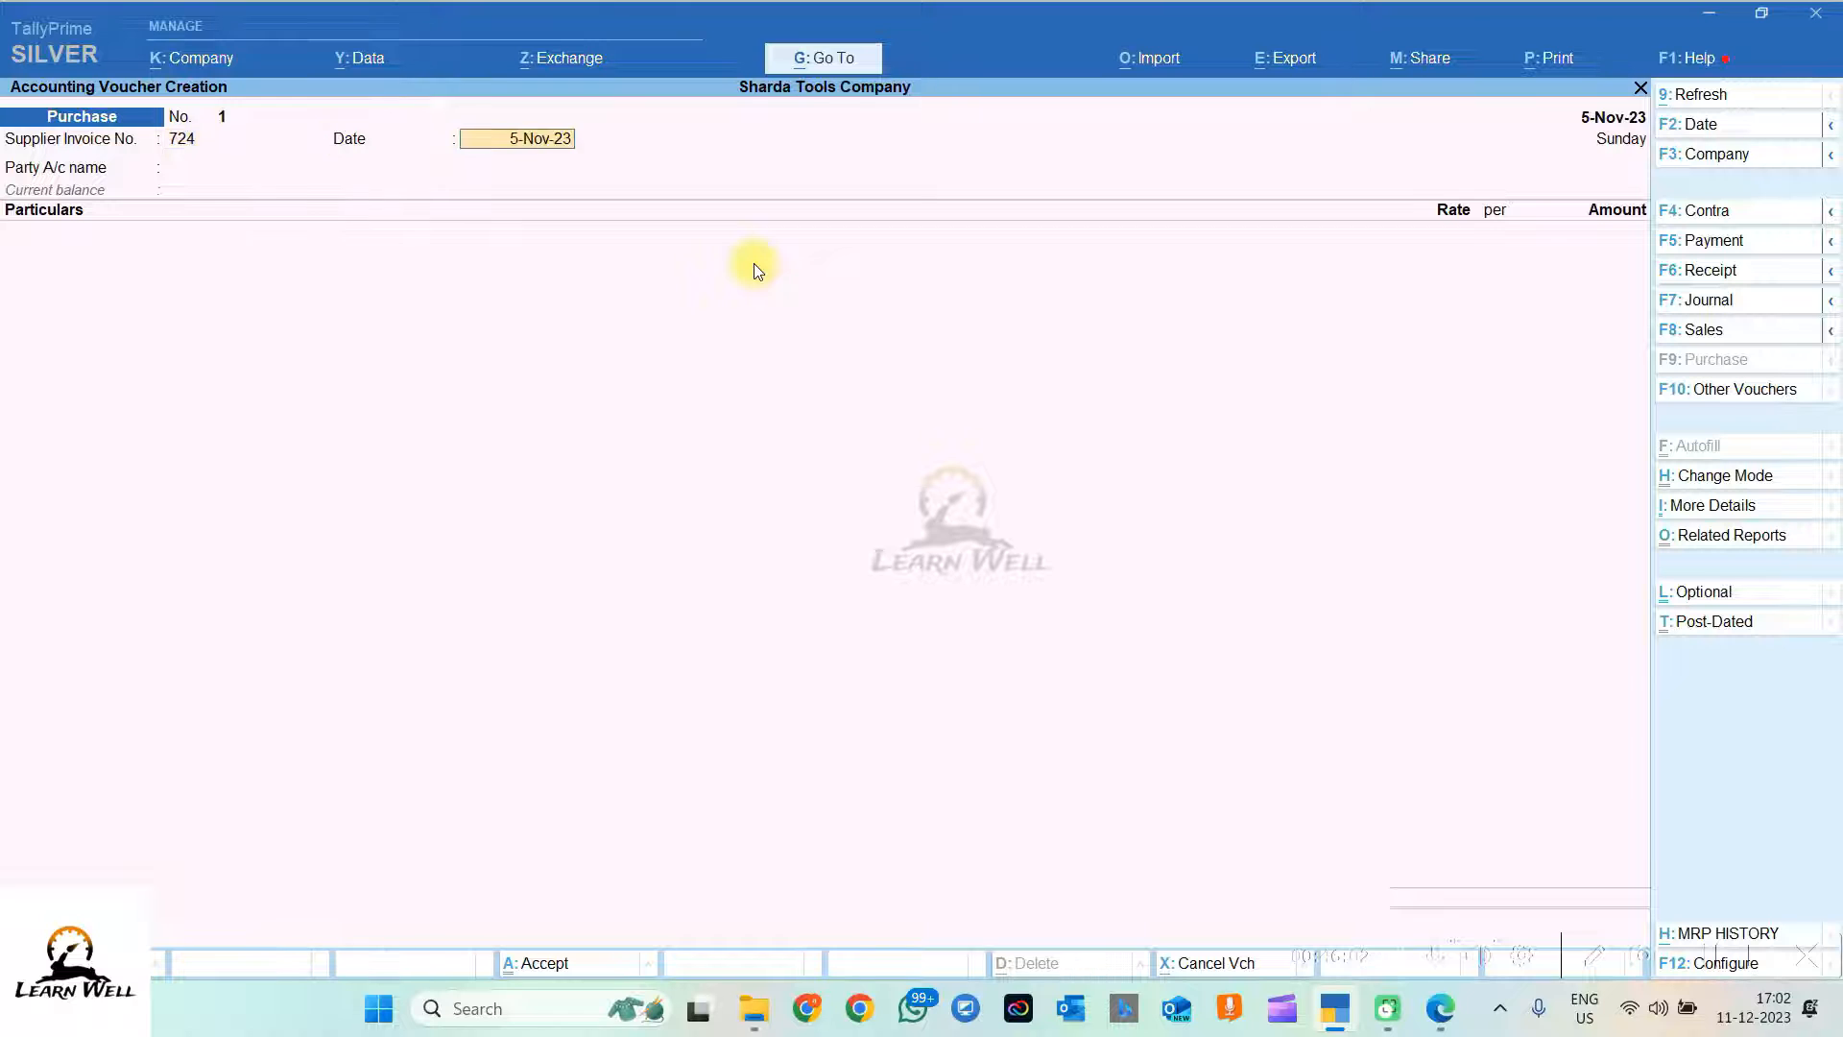
pyautogui.press('Return')
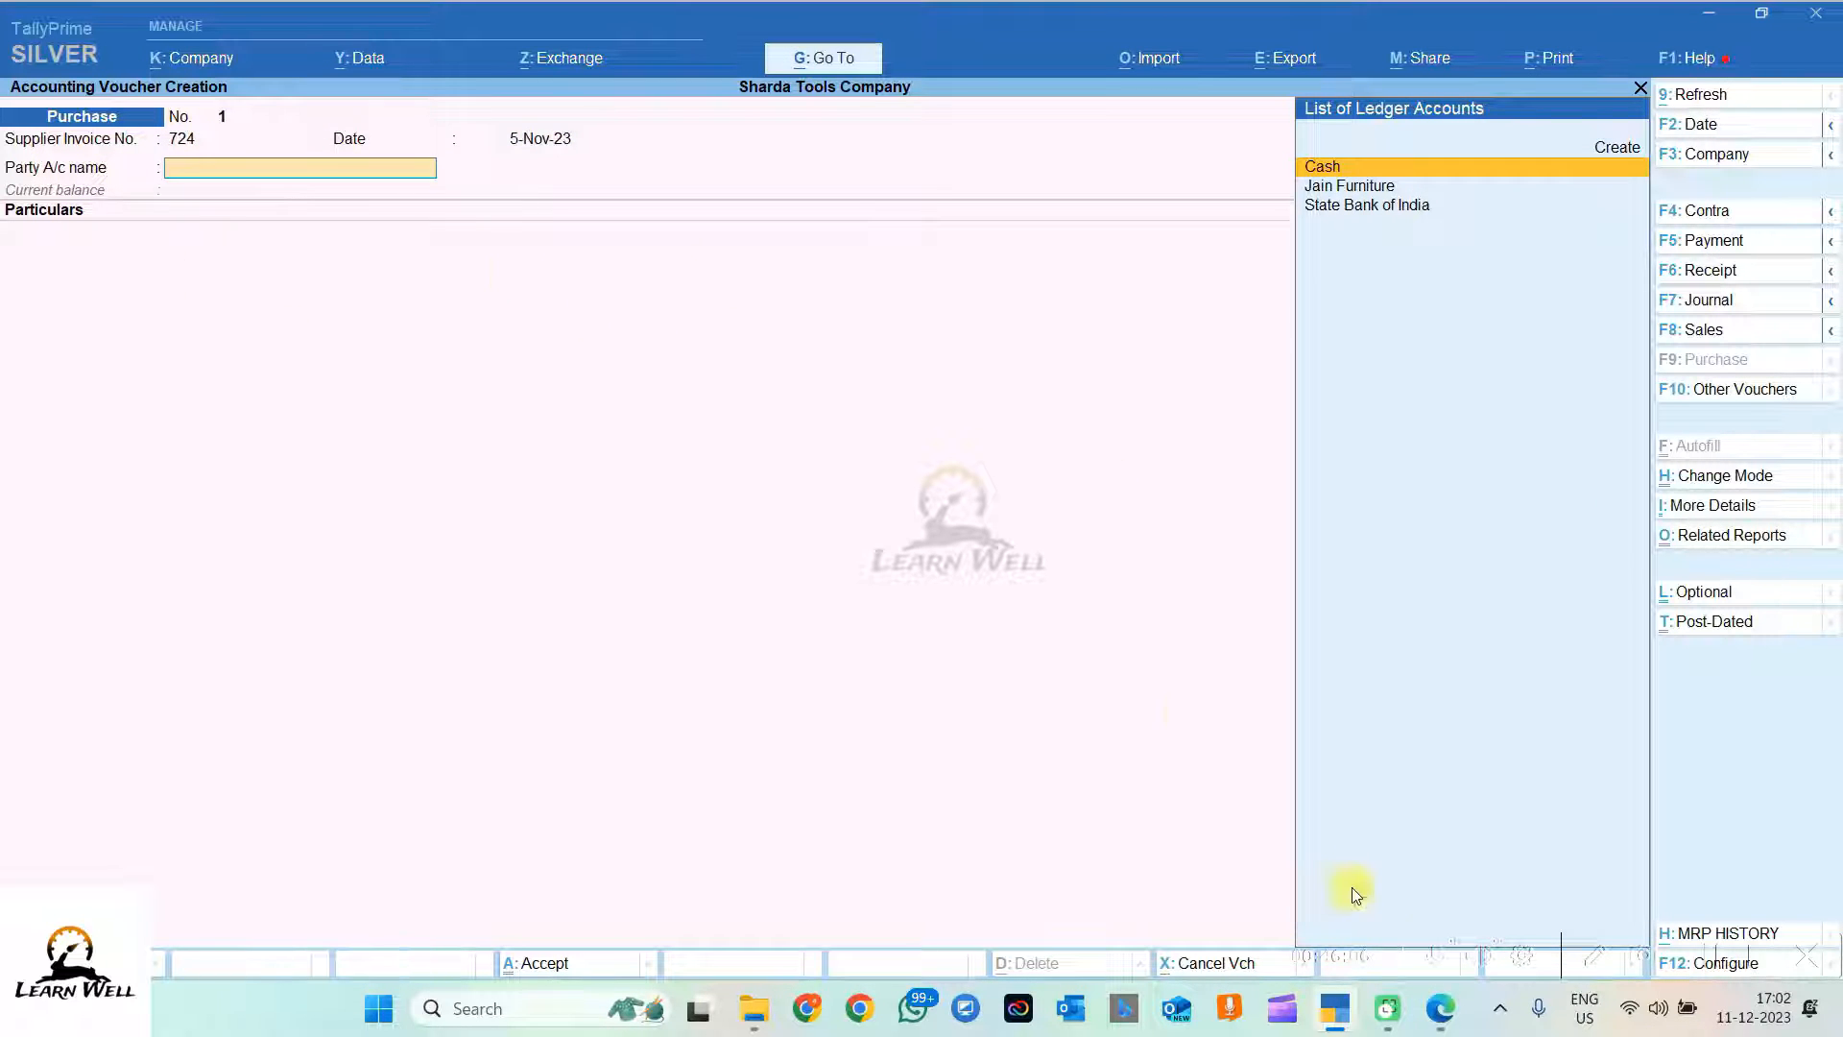
# Step: Copy the supplier name Machinery Tools Ltd. from the transactions PDF
pyautogui.click(1440, 1008)
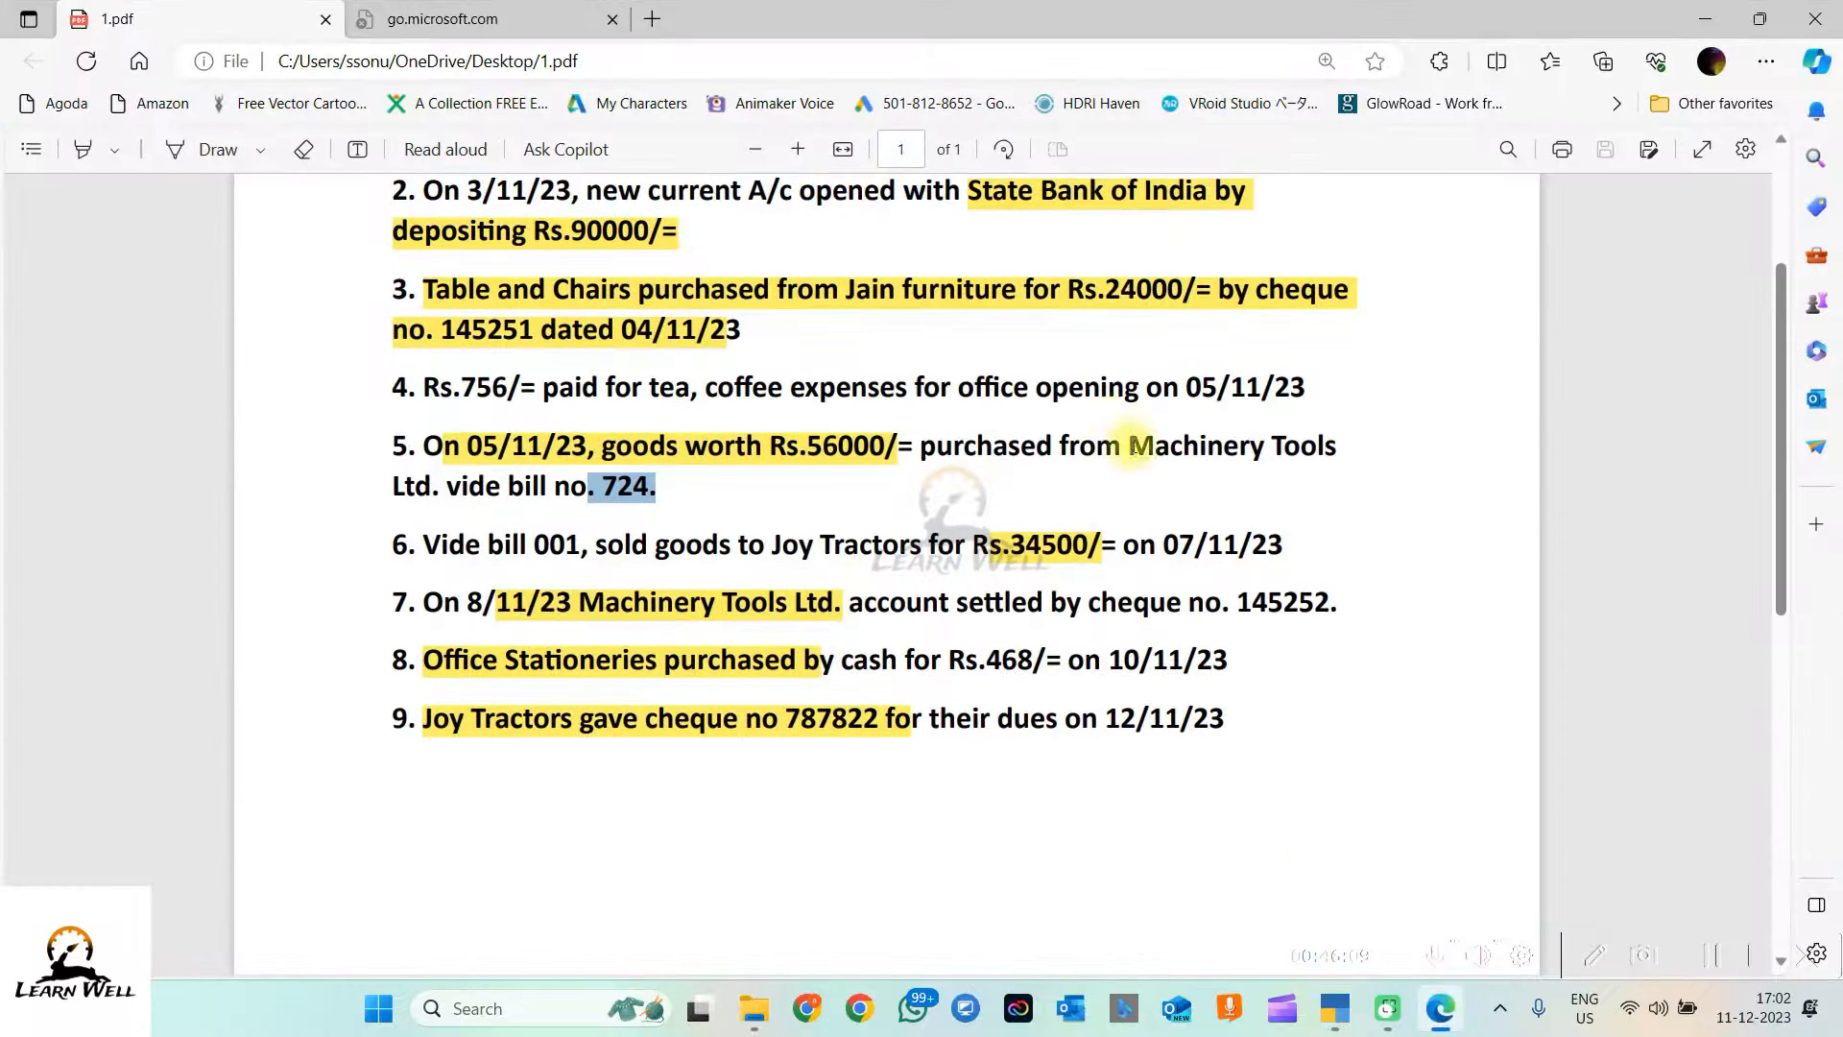
pyautogui.moveTo(1131, 450); pyautogui.dragTo(441, 485)
pyautogui.hotkey('ctrl', 'c')
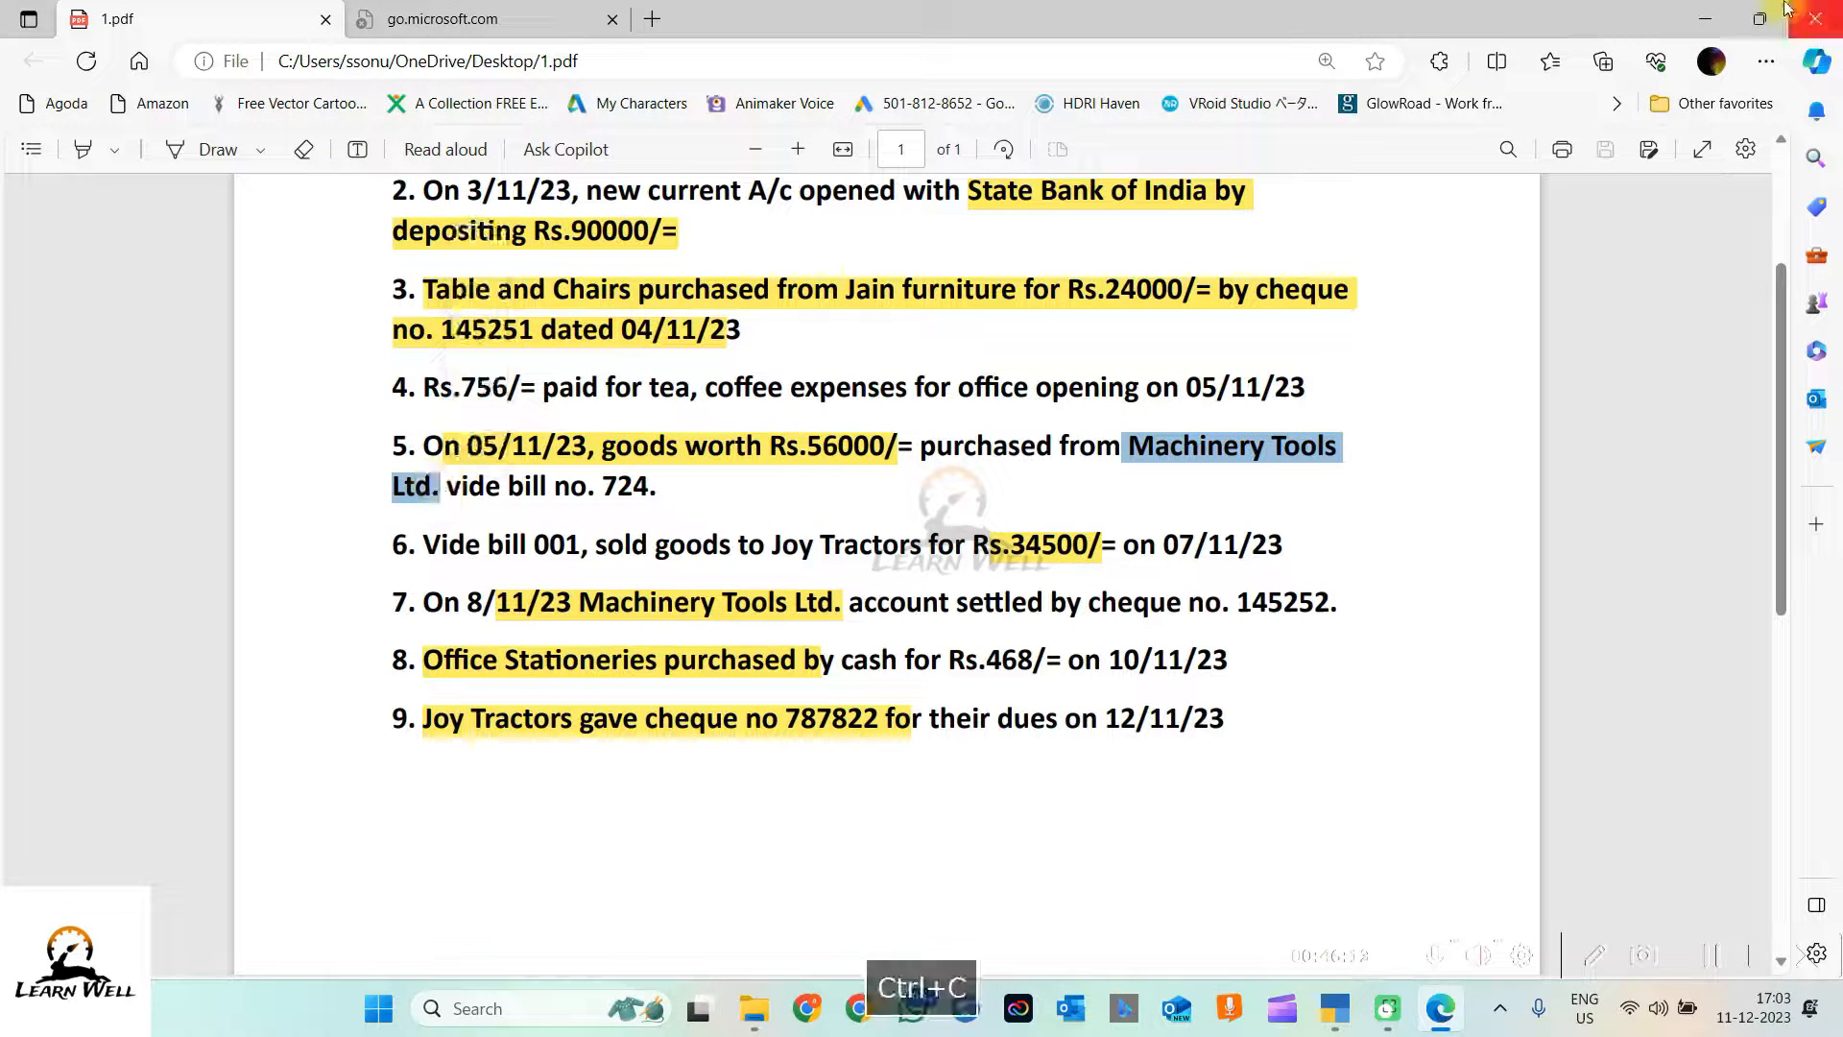
pyautogui.click(1714, 21)
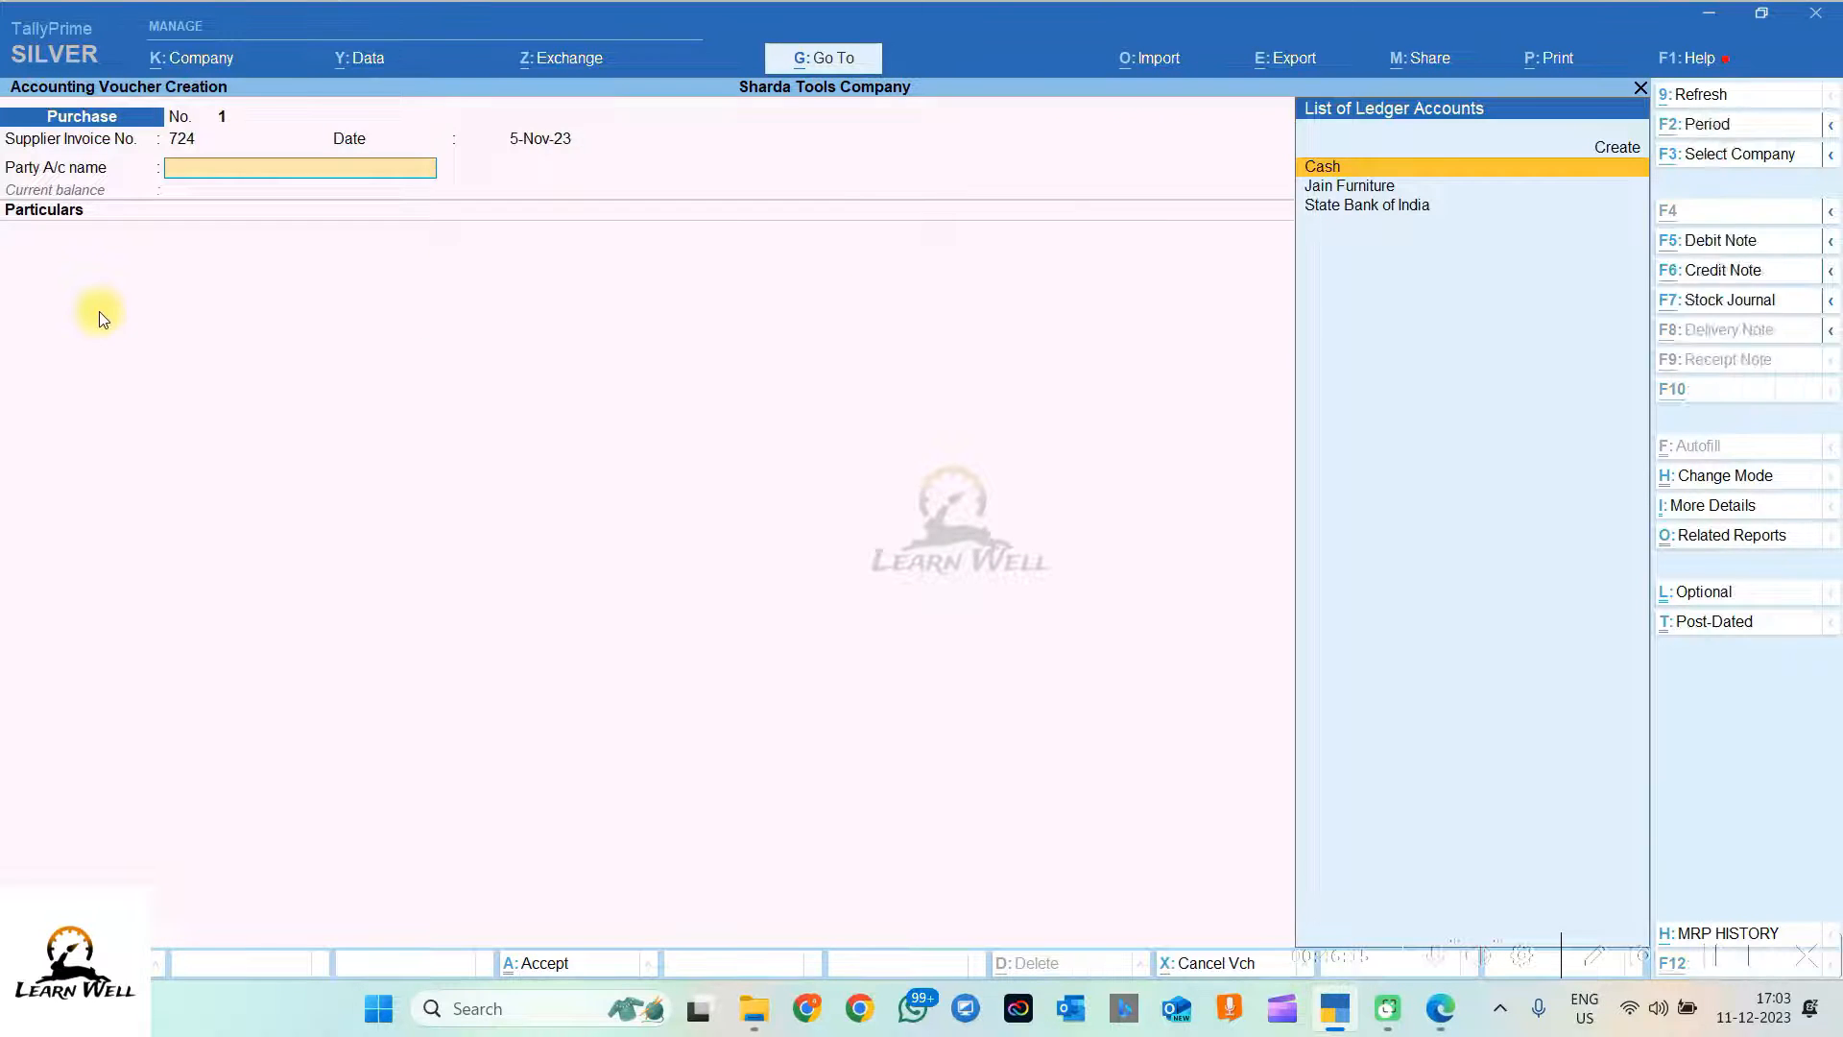
# Step: Create a new party ledger named 'Machinery Tools Ltd.' from the pasted supplier name
pyautogui.hotkey('alt', 'c')
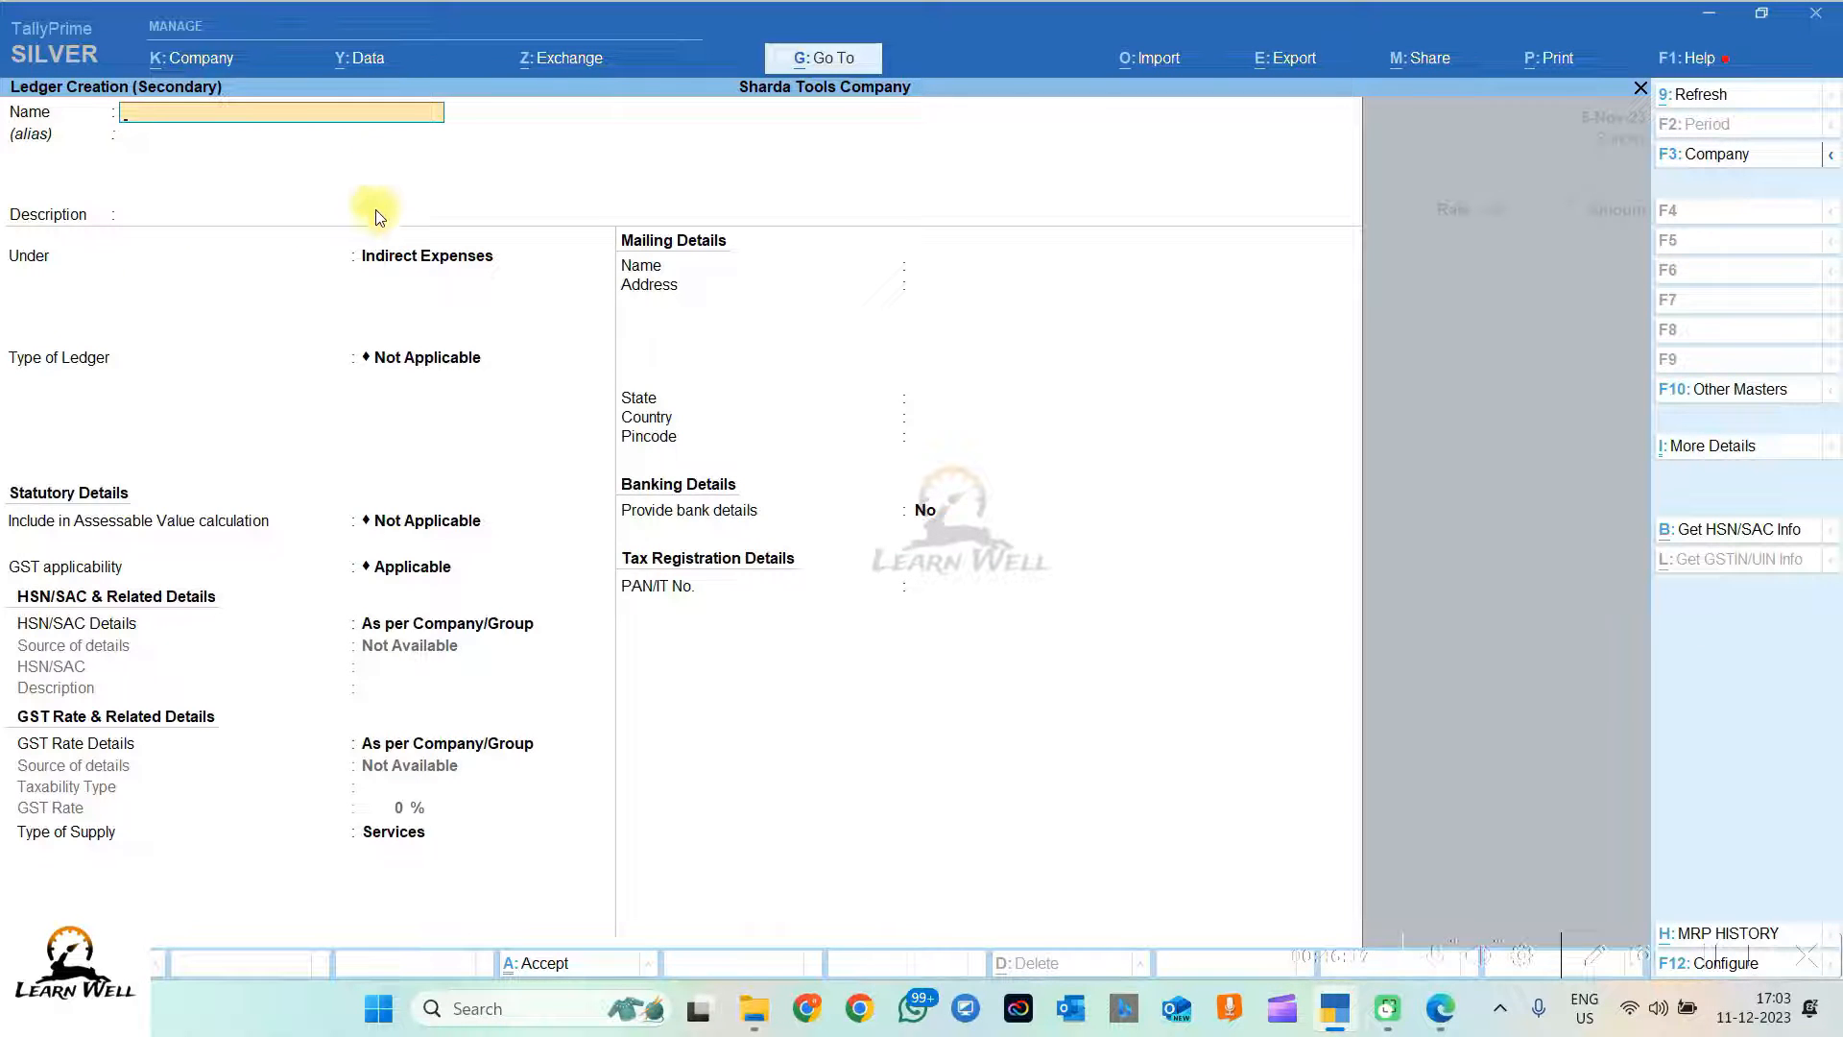
pyautogui.hotkey('ctrl', 'v')
pyautogui.press('BackSpace')
pyautogui.press('BackSpace')
pyautogui.press('BackSpace')
pyautogui.press('BackSpace')
pyautogui.press('BackSpace')
pyautogui.press('BackSpace')
pyautogui.write('LS')
pyautogui.press('BackSpace')
pyautogui.press('BackSpace')
pyautogui.press('capslock')
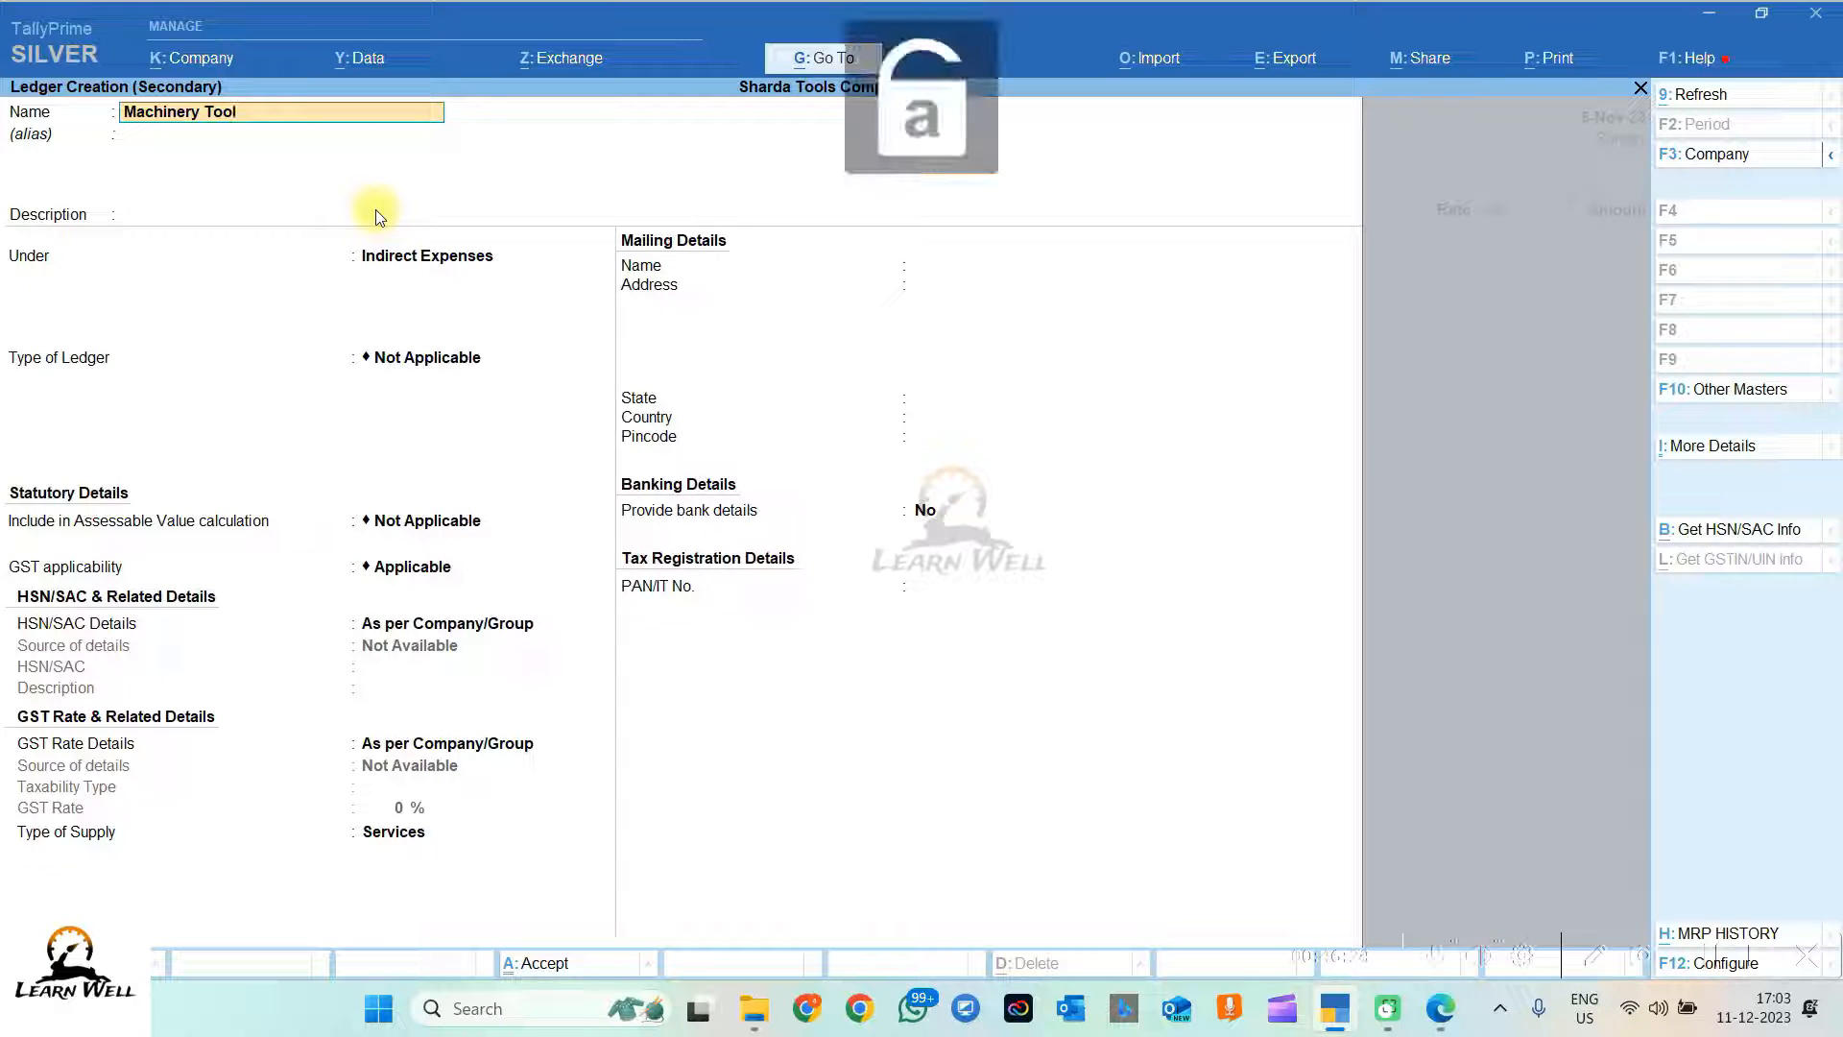
pyautogui.write('ls Ltd.')
pyautogui.press('Return')
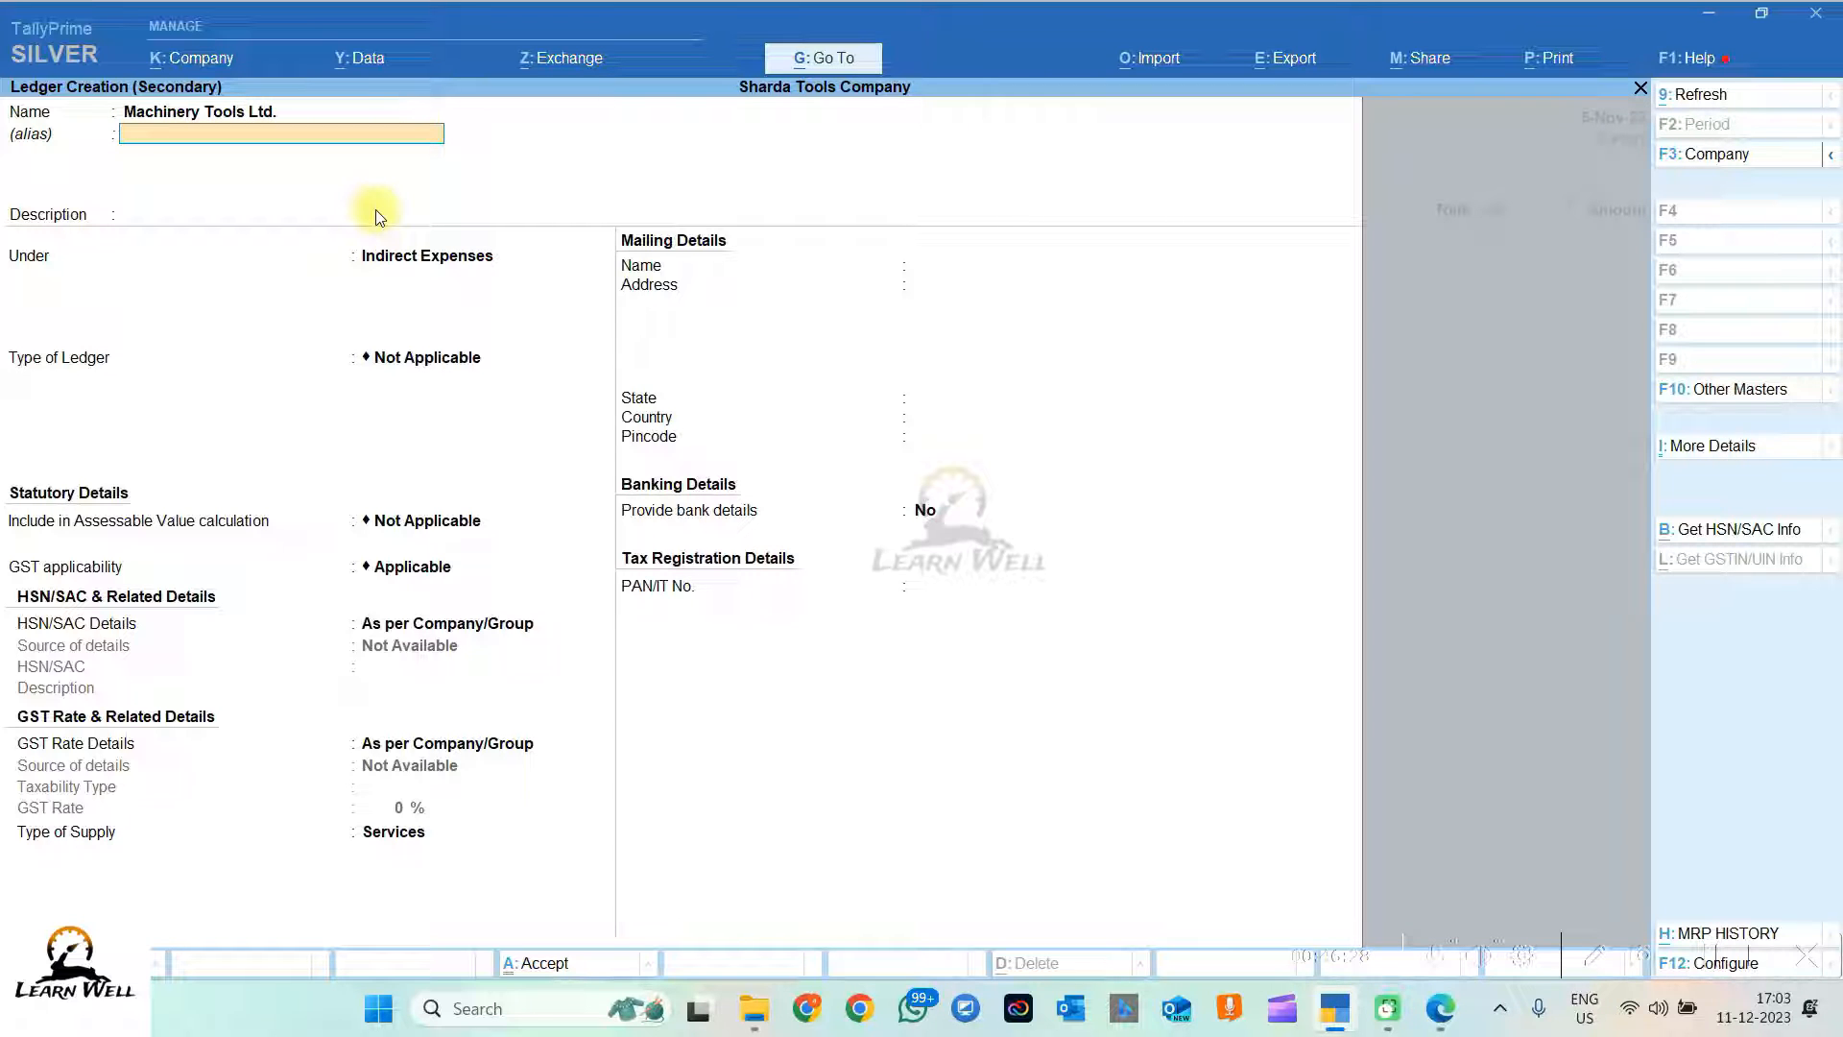
# Step: Place the ledger under Sundry Creditors, keeping bill-by-bill balances and default mailing details
pyautogui.press('Return')
pyautogui.press('Return')
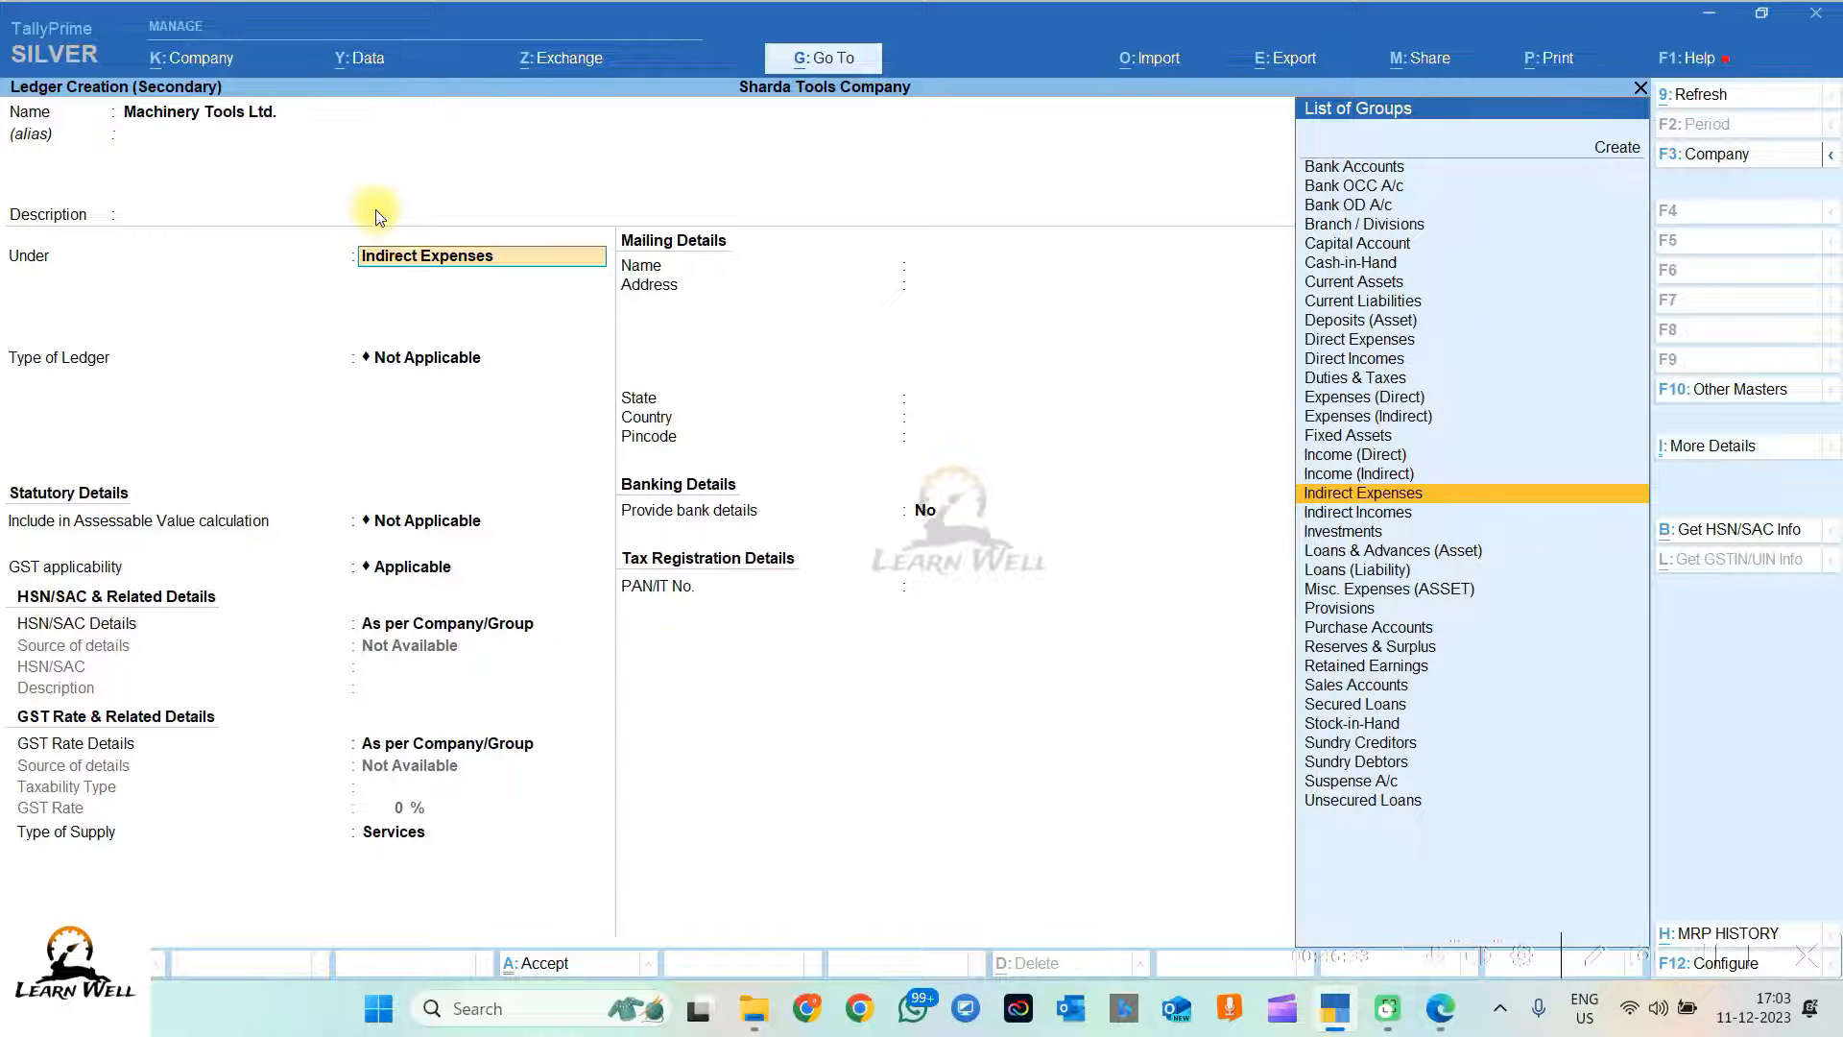
pyautogui.write('Sund')
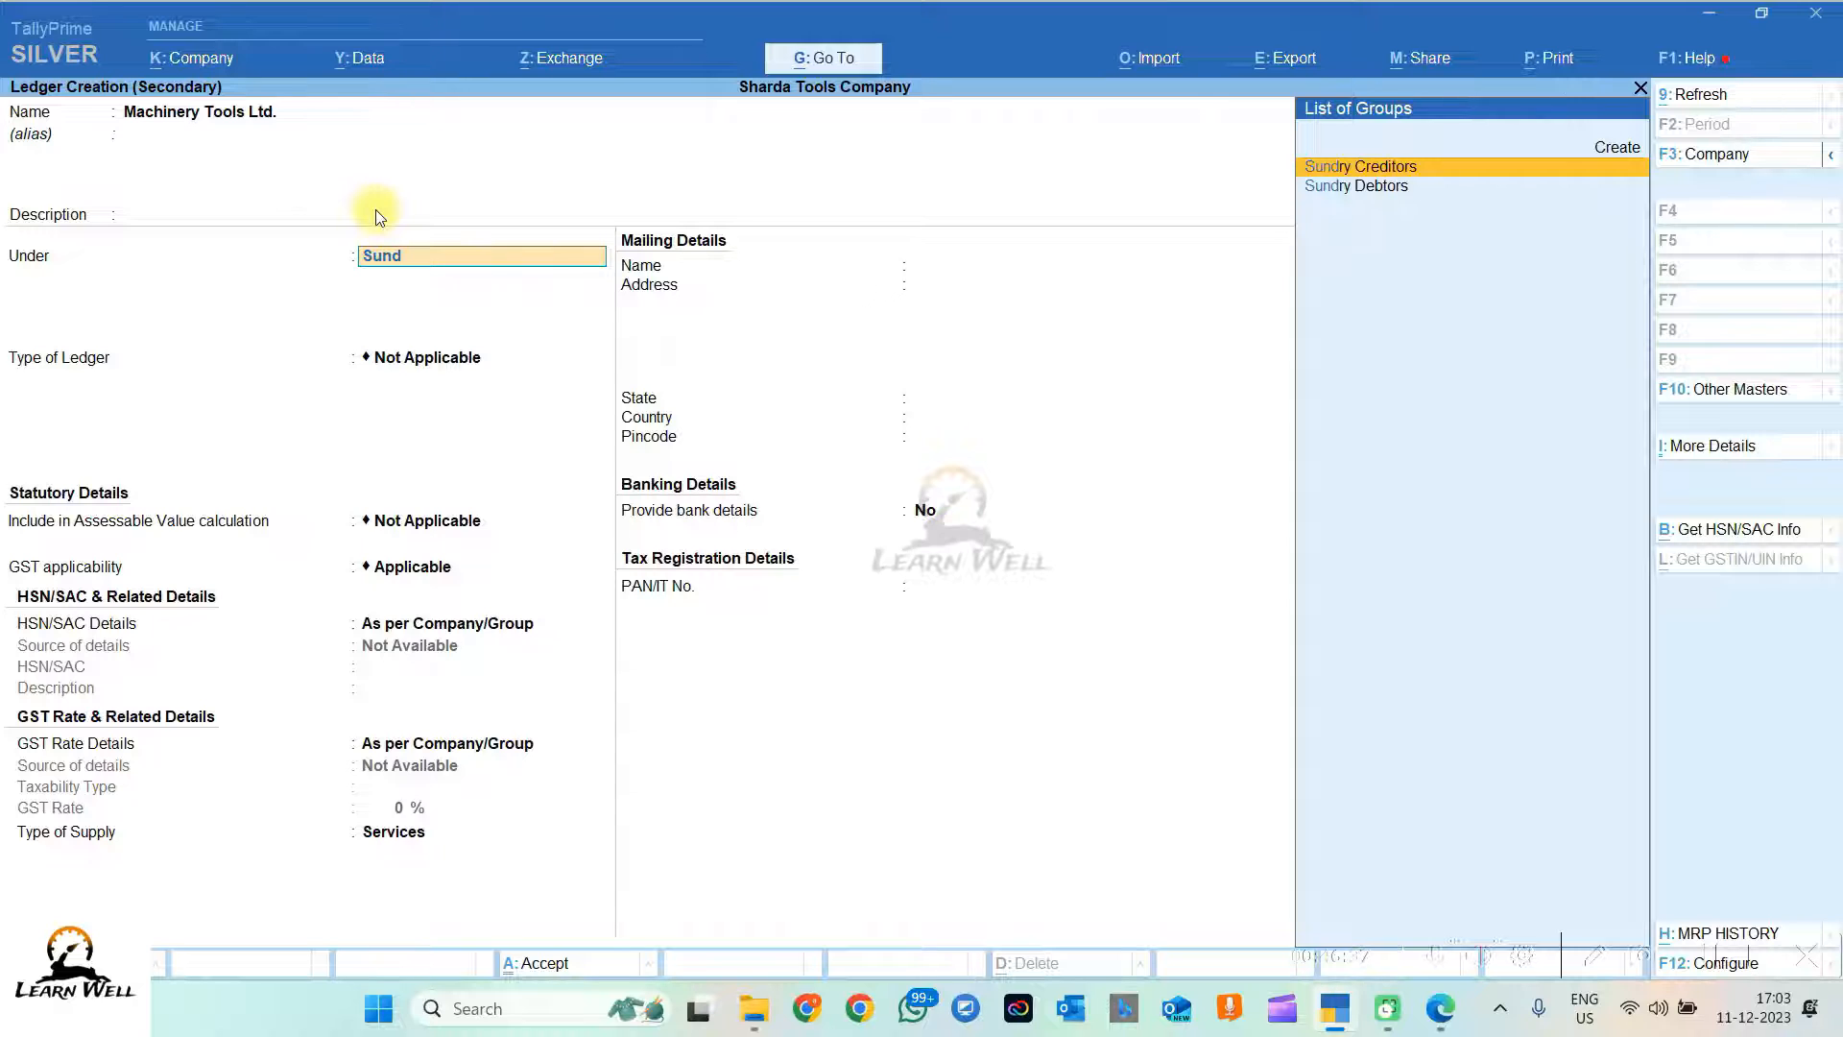
pyautogui.press('Return')
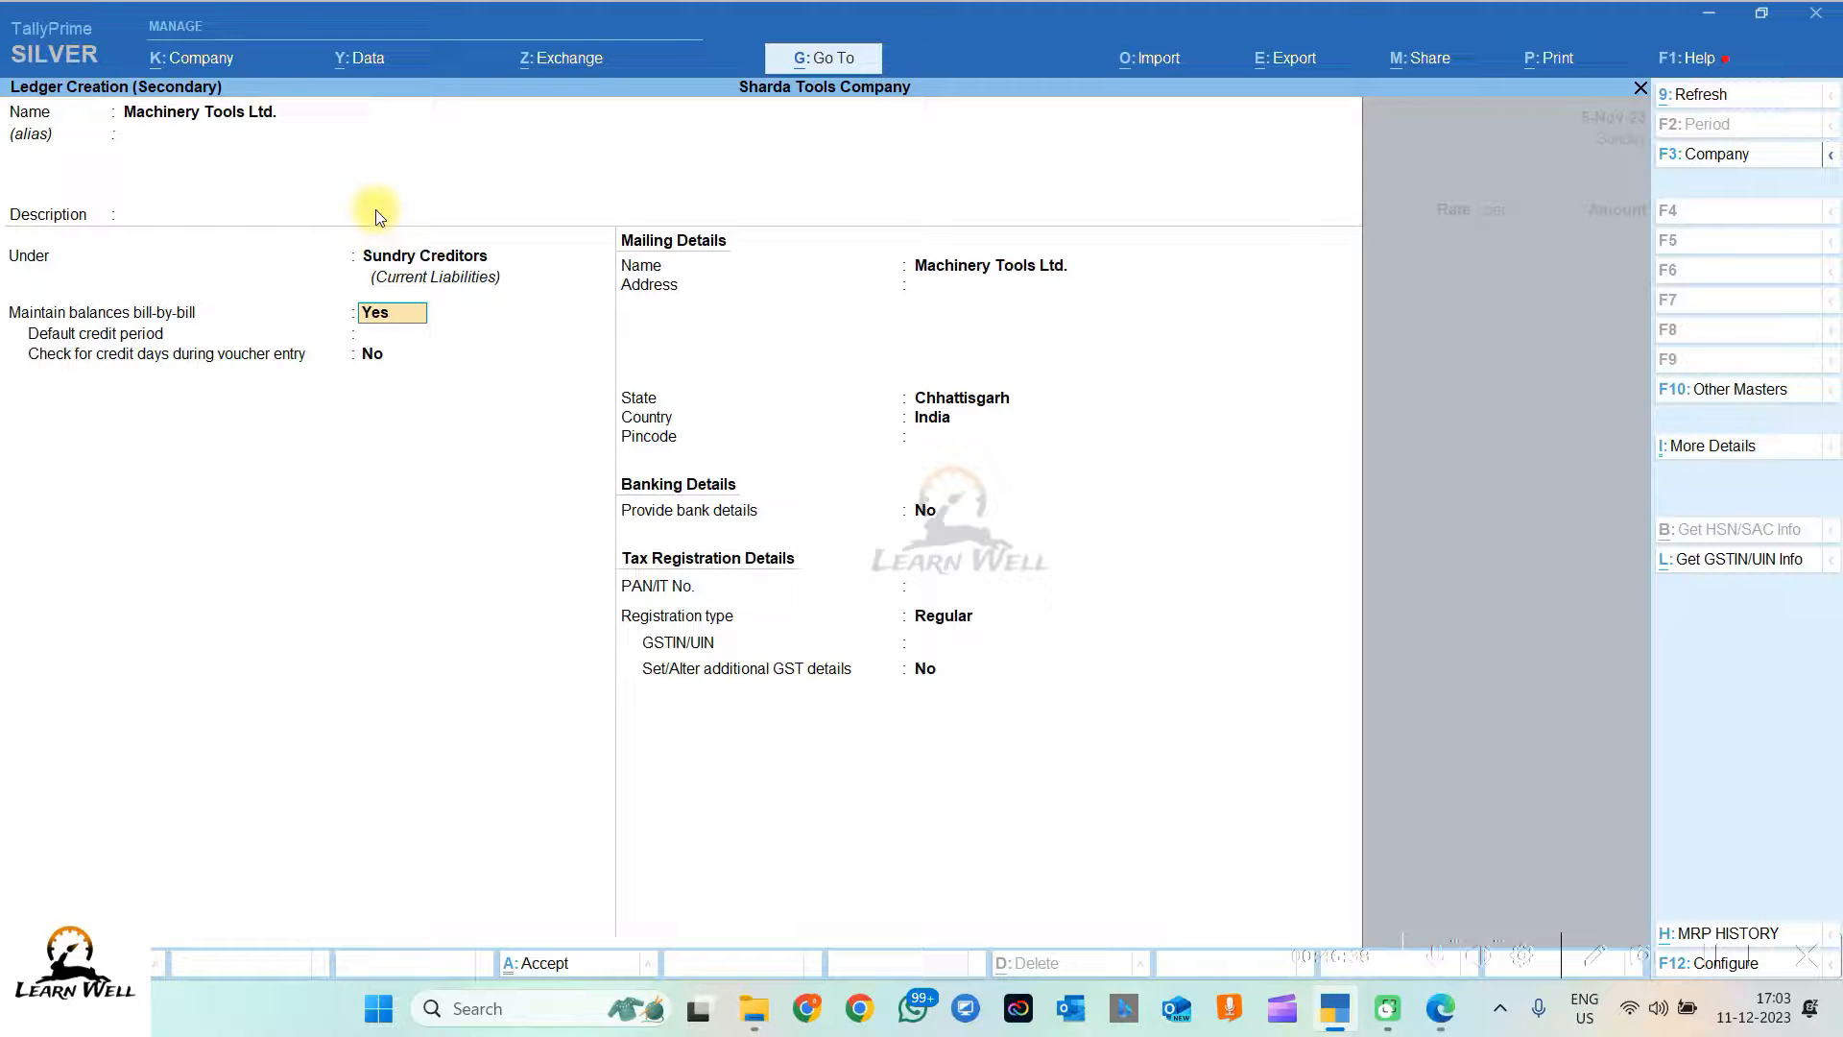
pyautogui.press('Return')
pyautogui.press('Return')
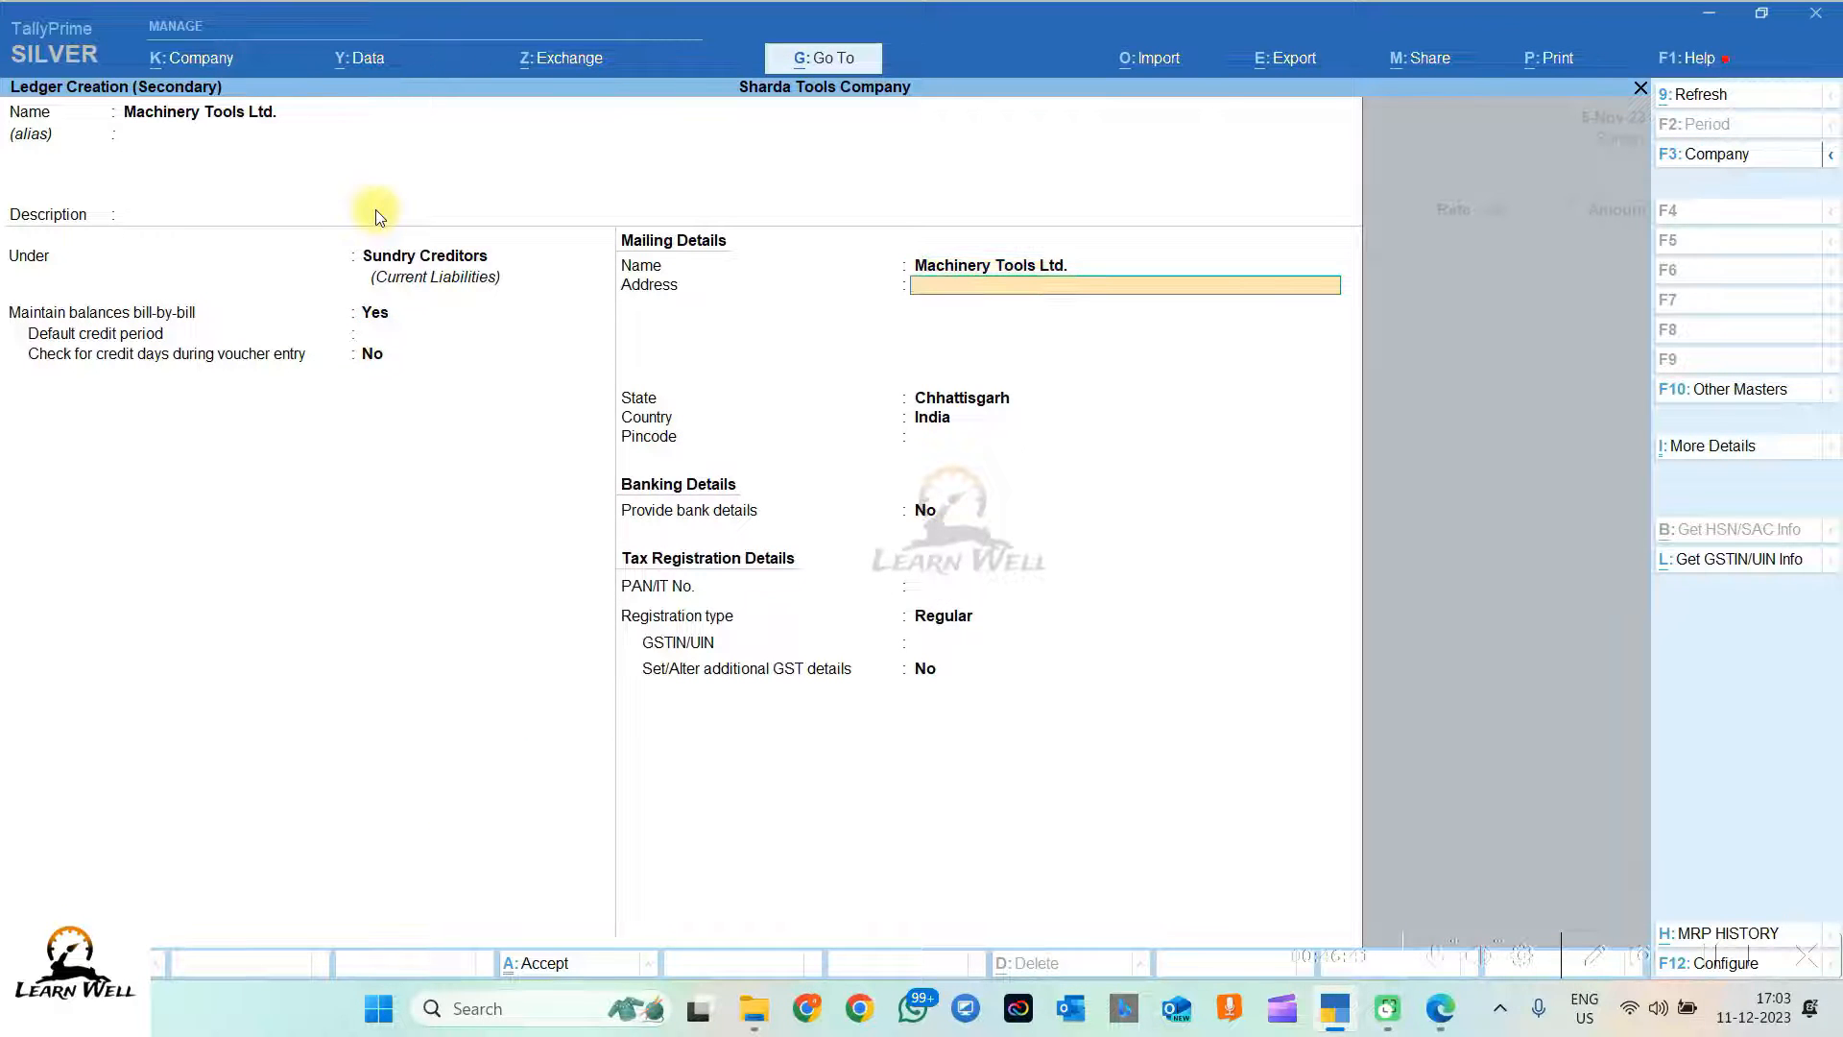
pyautogui.press('Return')
pyautogui.press('Return')
pyautogui.press('Return')
pyautogui.press('Return')
pyautogui.press('Return')
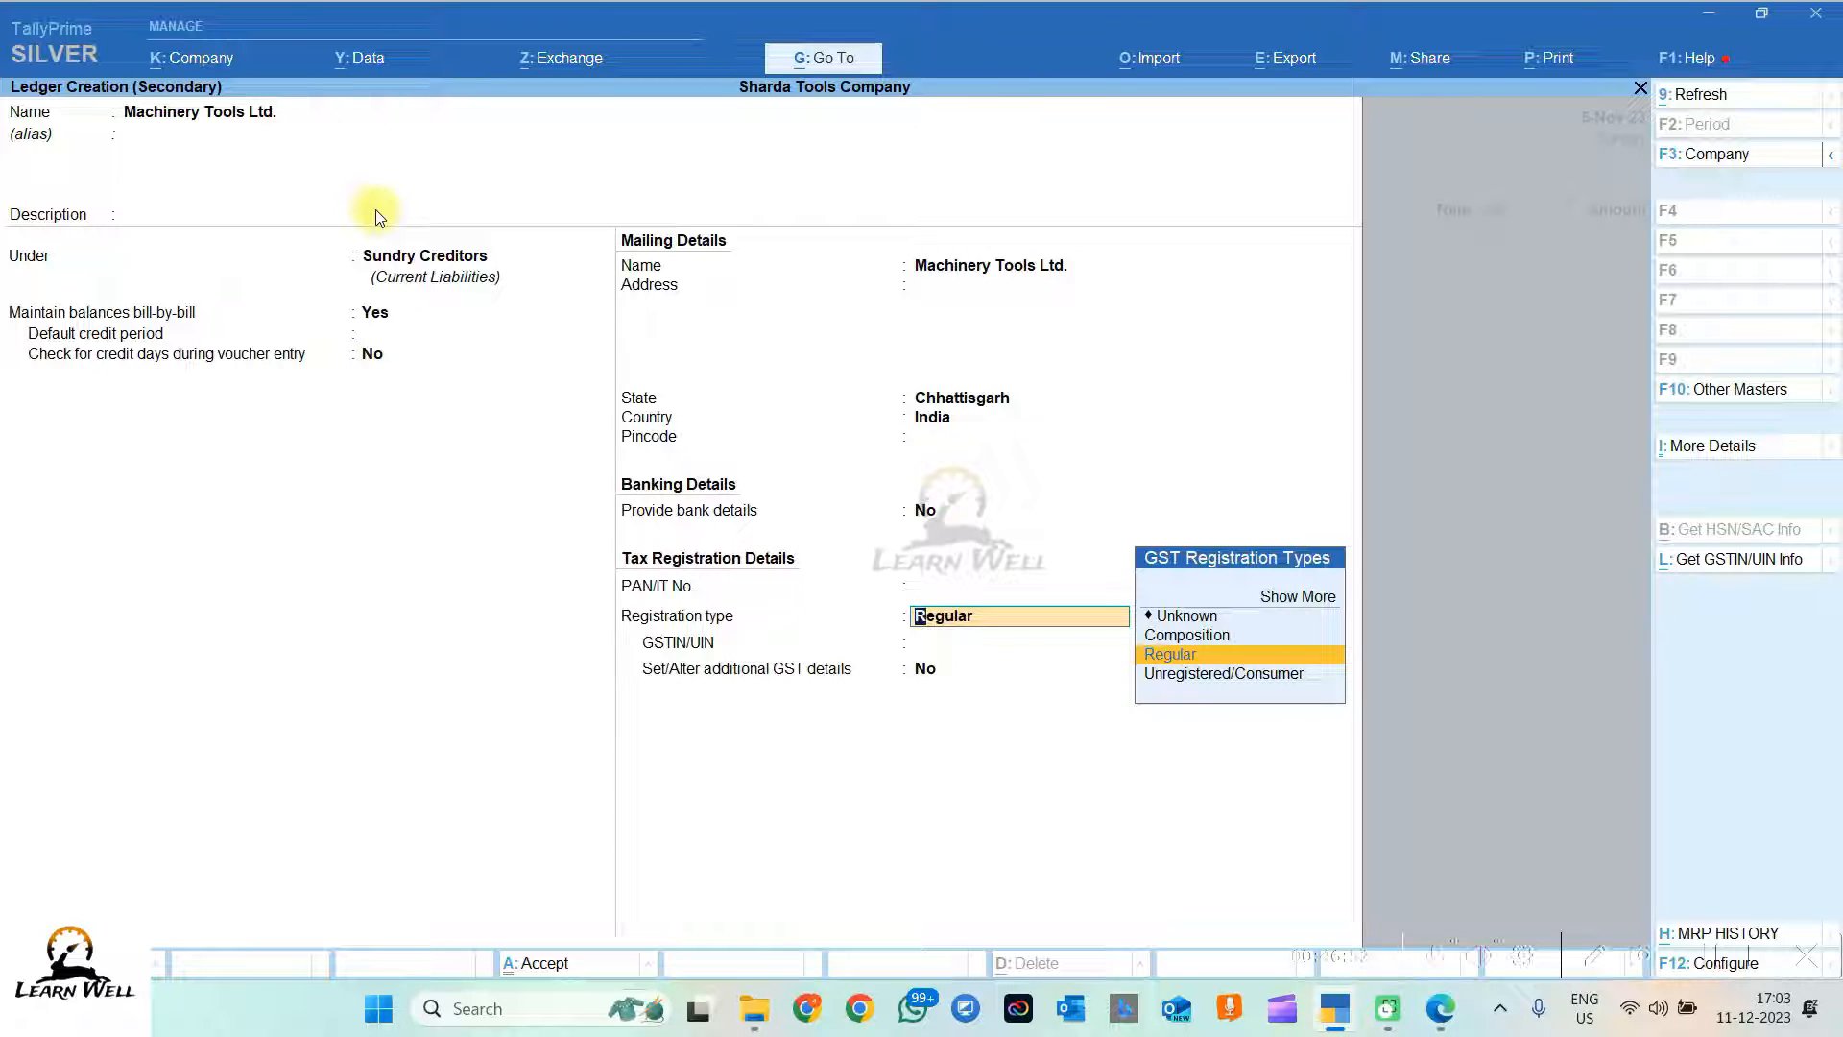
# Step: Review the ledger's contact details, then accept Regular GST registration with a blank GSTIN
pyautogui.click(1729, 457)
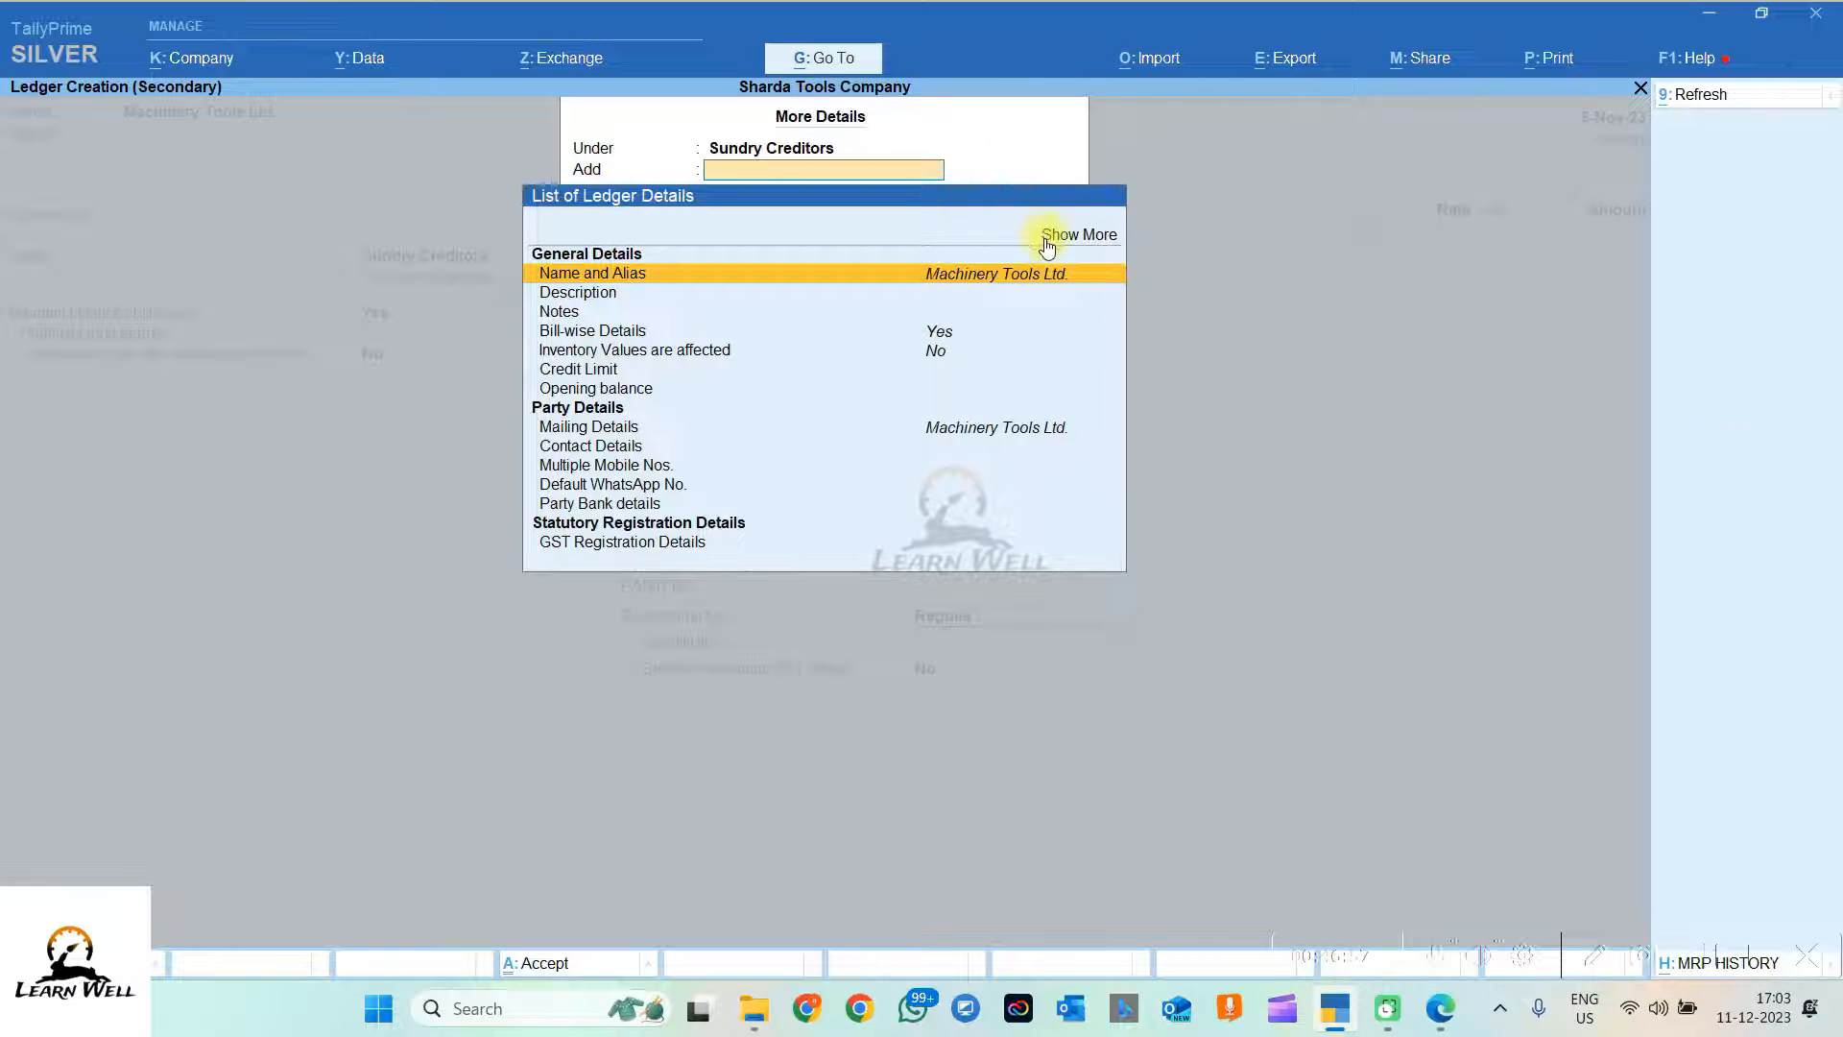
pyautogui.click(1047, 240)
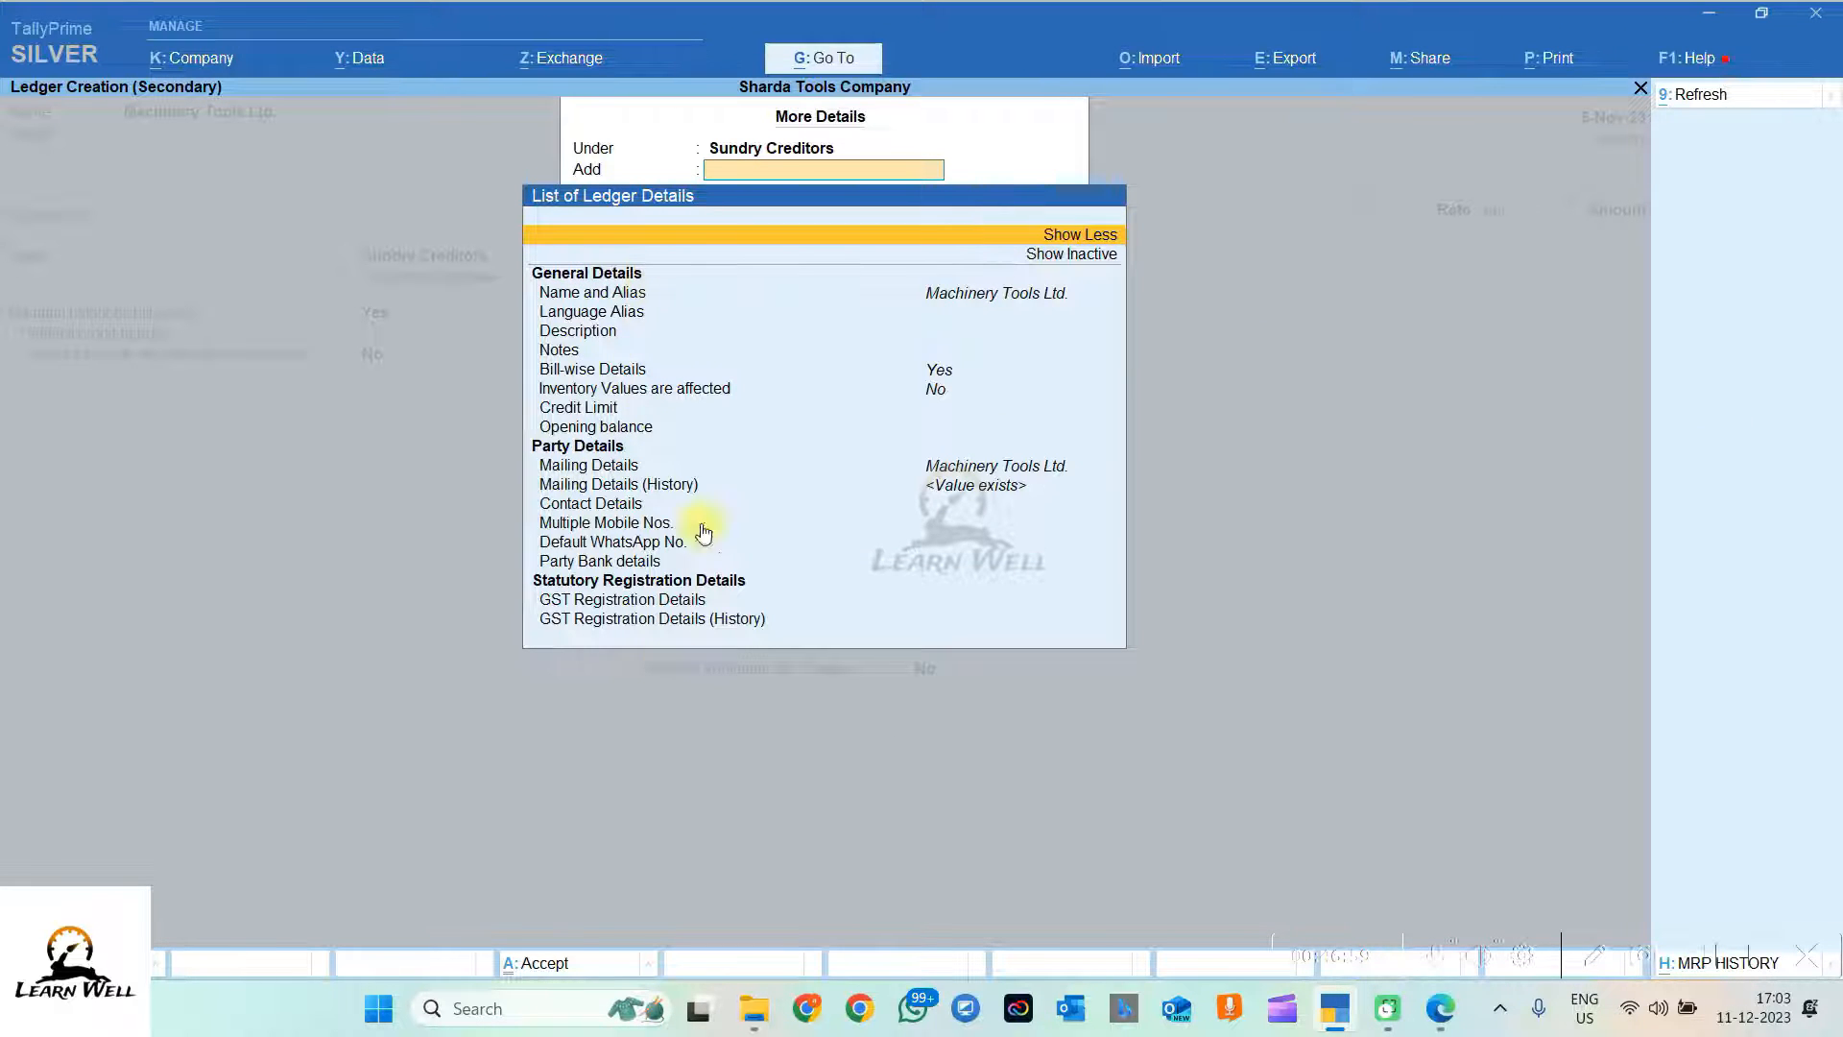
pyautogui.click(605, 522)
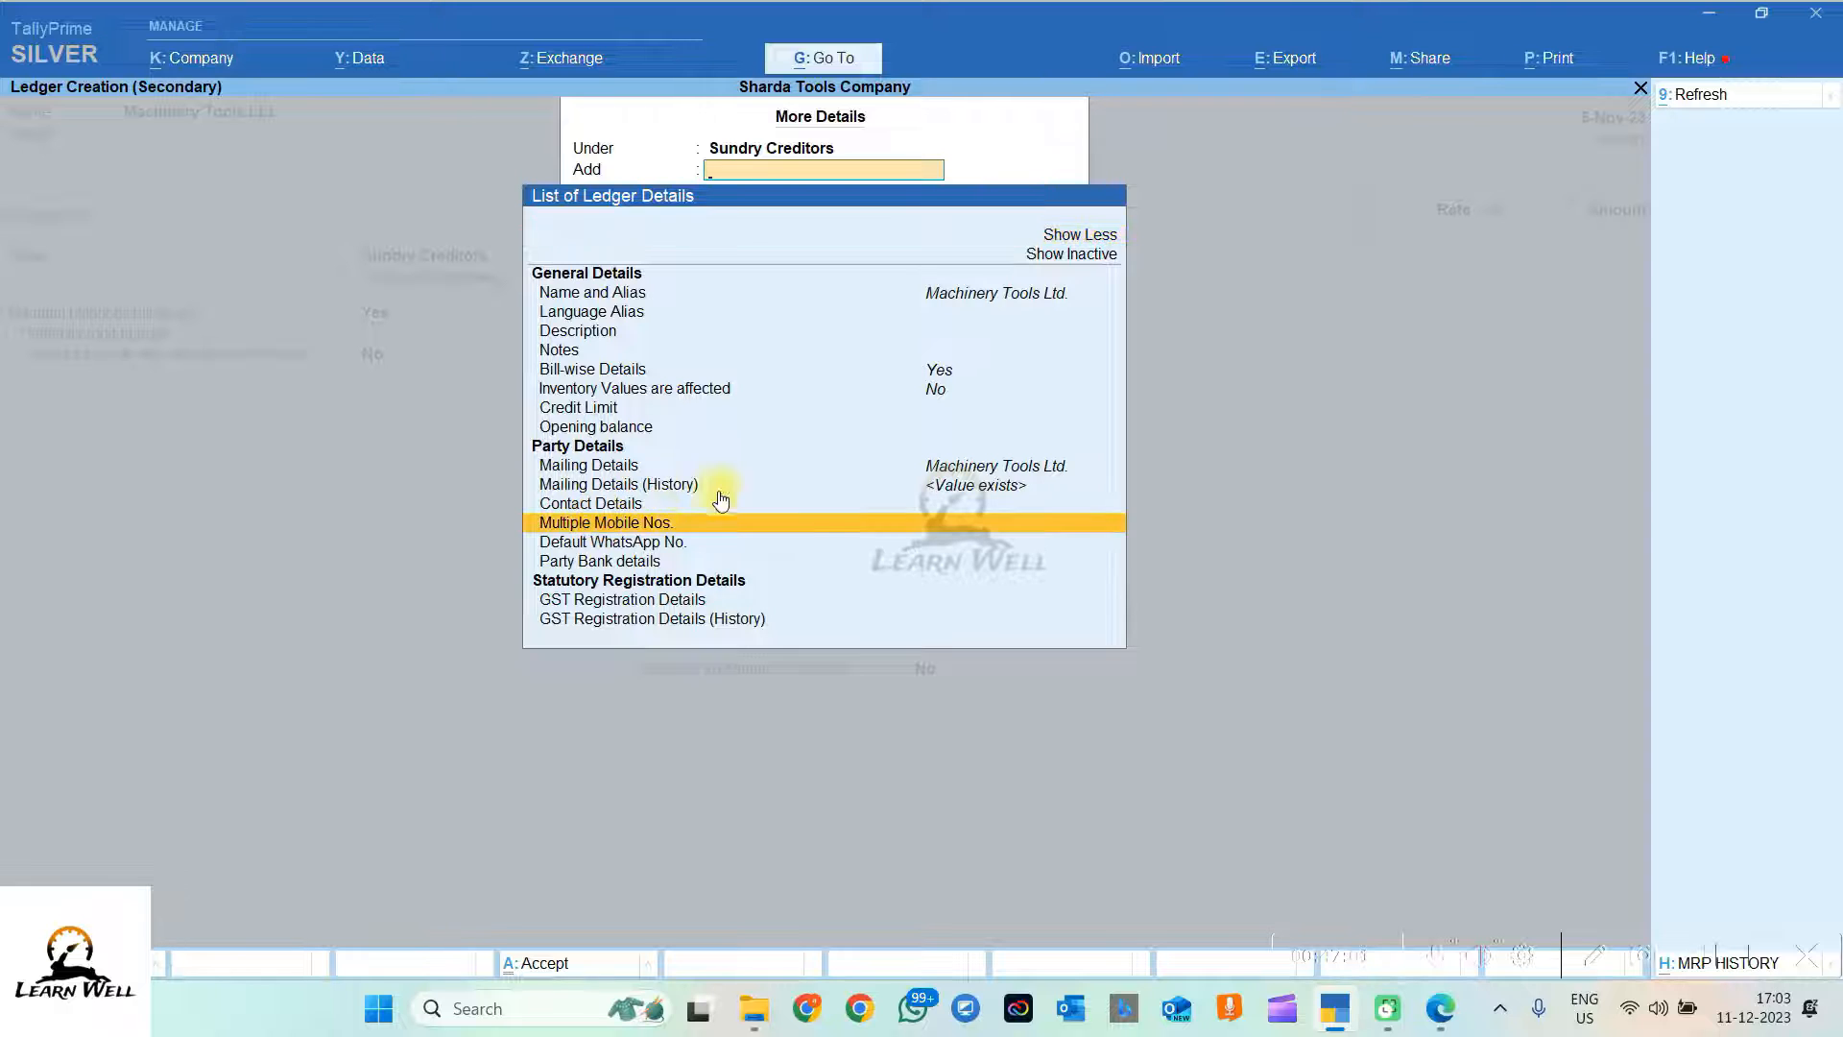
pyautogui.click(639, 506)
pyautogui.click(638, 504)
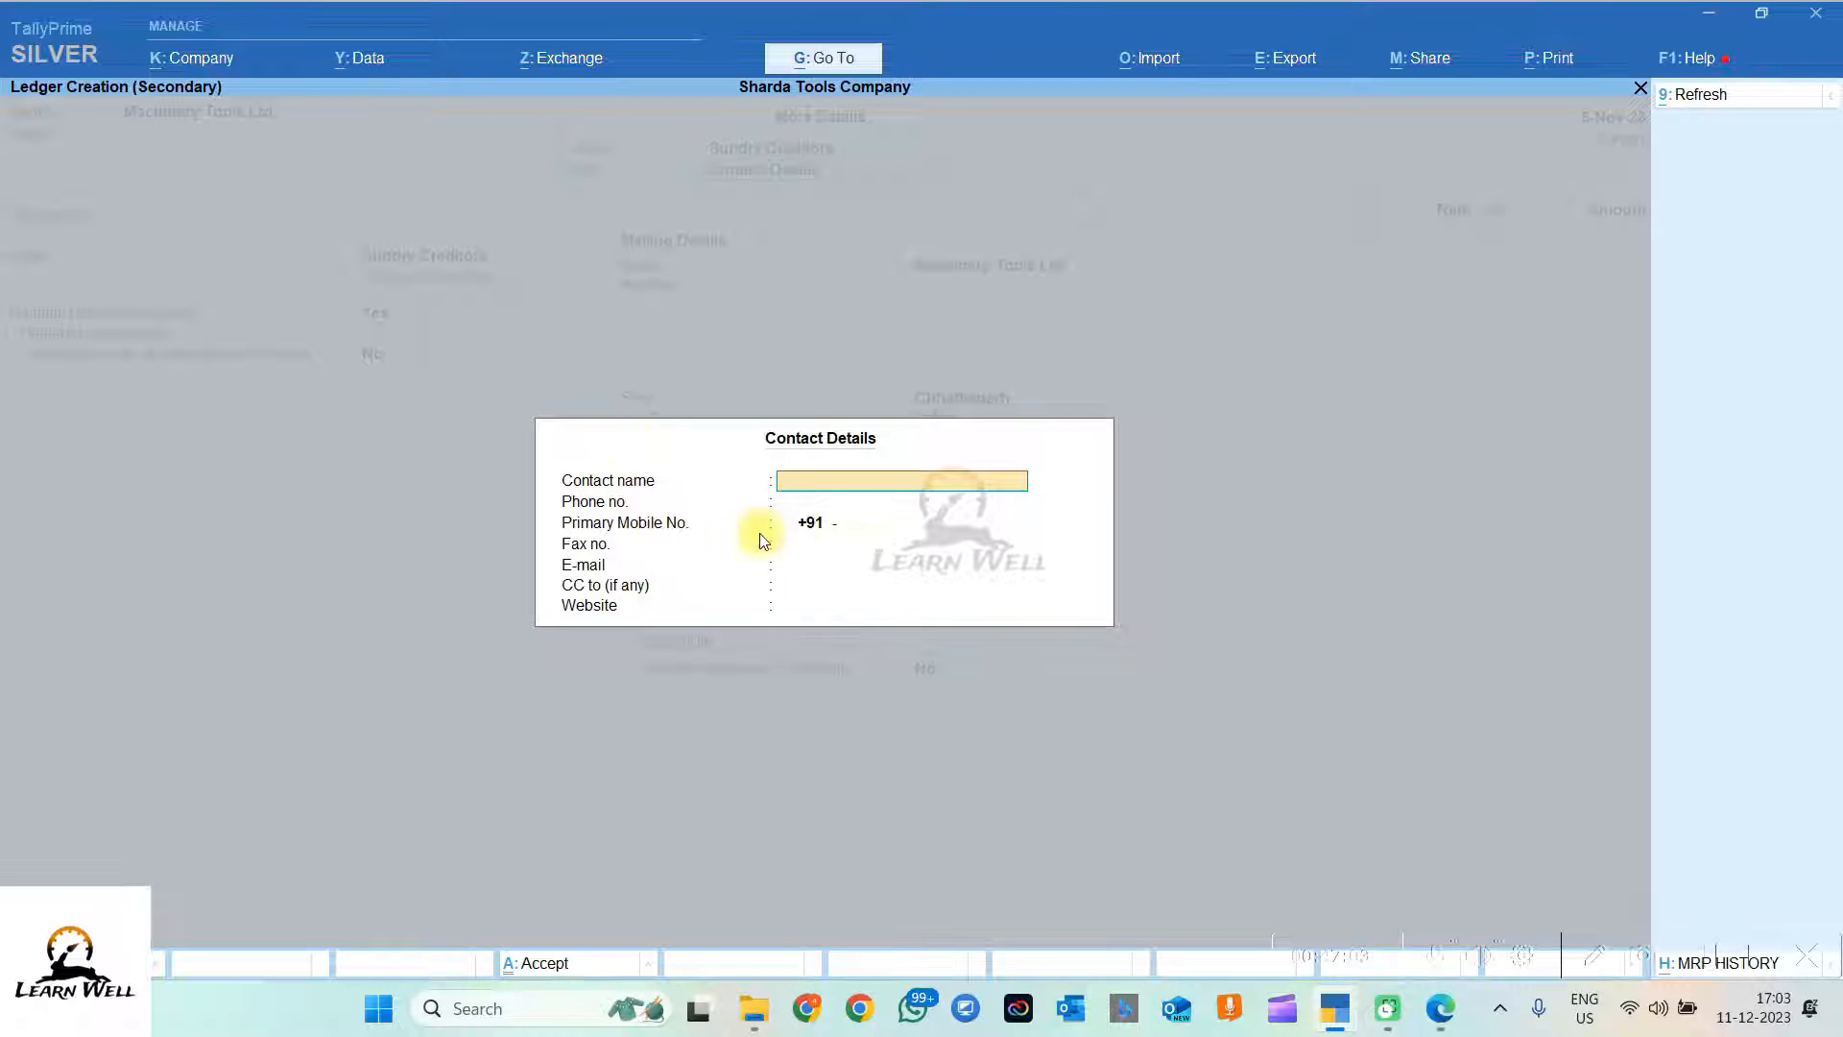
pyautogui.press('Escape')
pyautogui.press('Escape')
pyautogui.press('Escape')
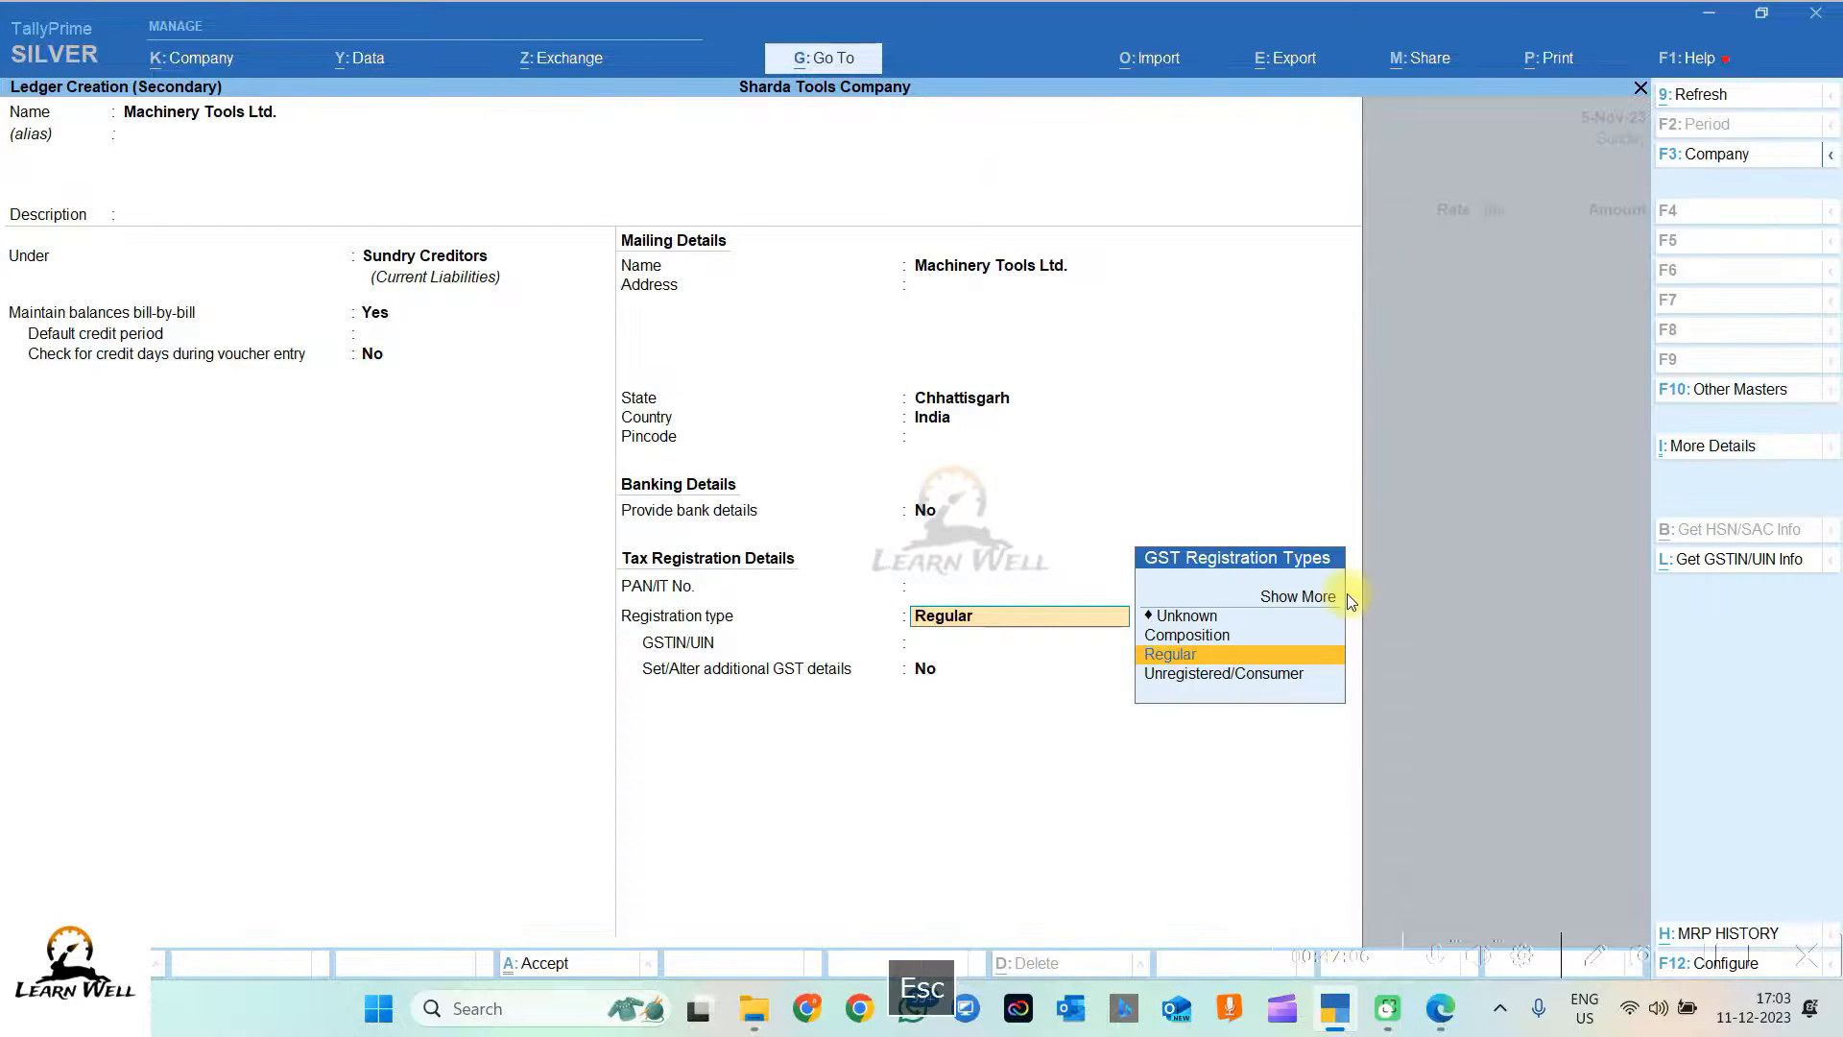
pyautogui.press('Return')
pyautogui.press('Return')
pyautogui.press('Return')
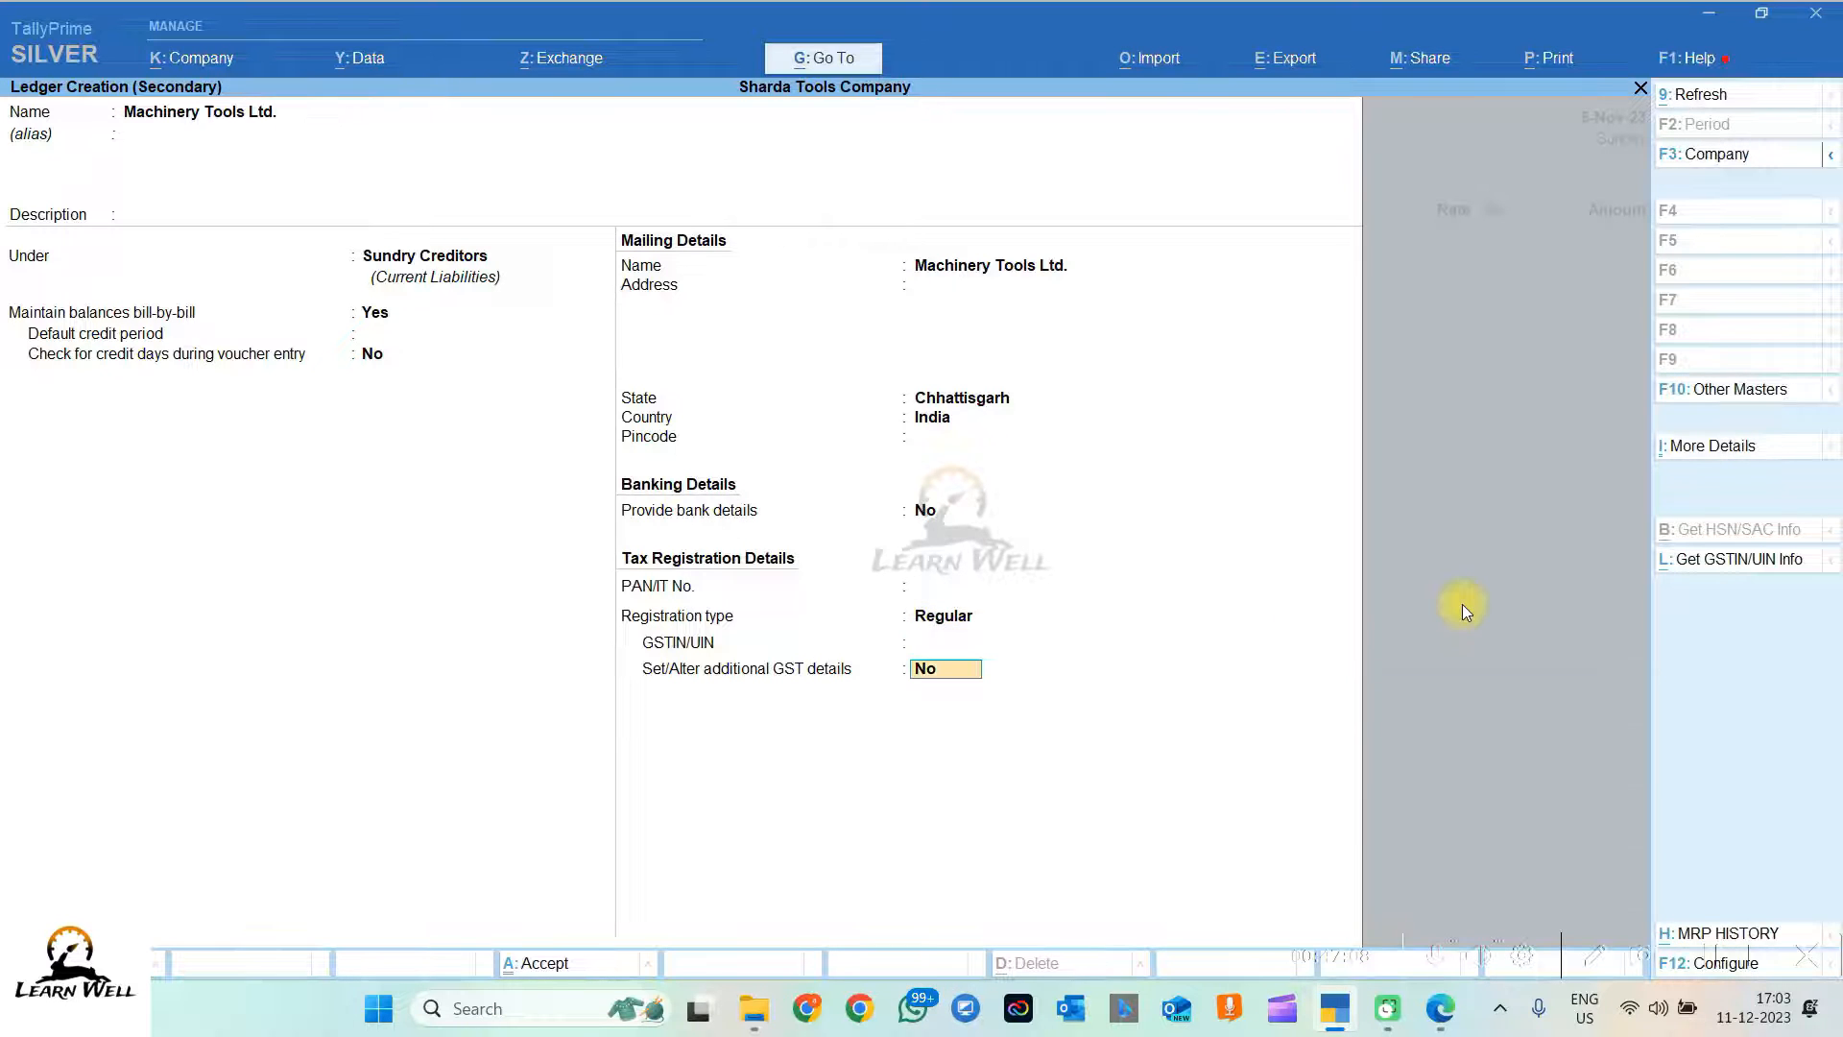
pyautogui.press('Return')
pyautogui.press('Return')
pyautogui.press('Return')
pyautogui.press('Return')
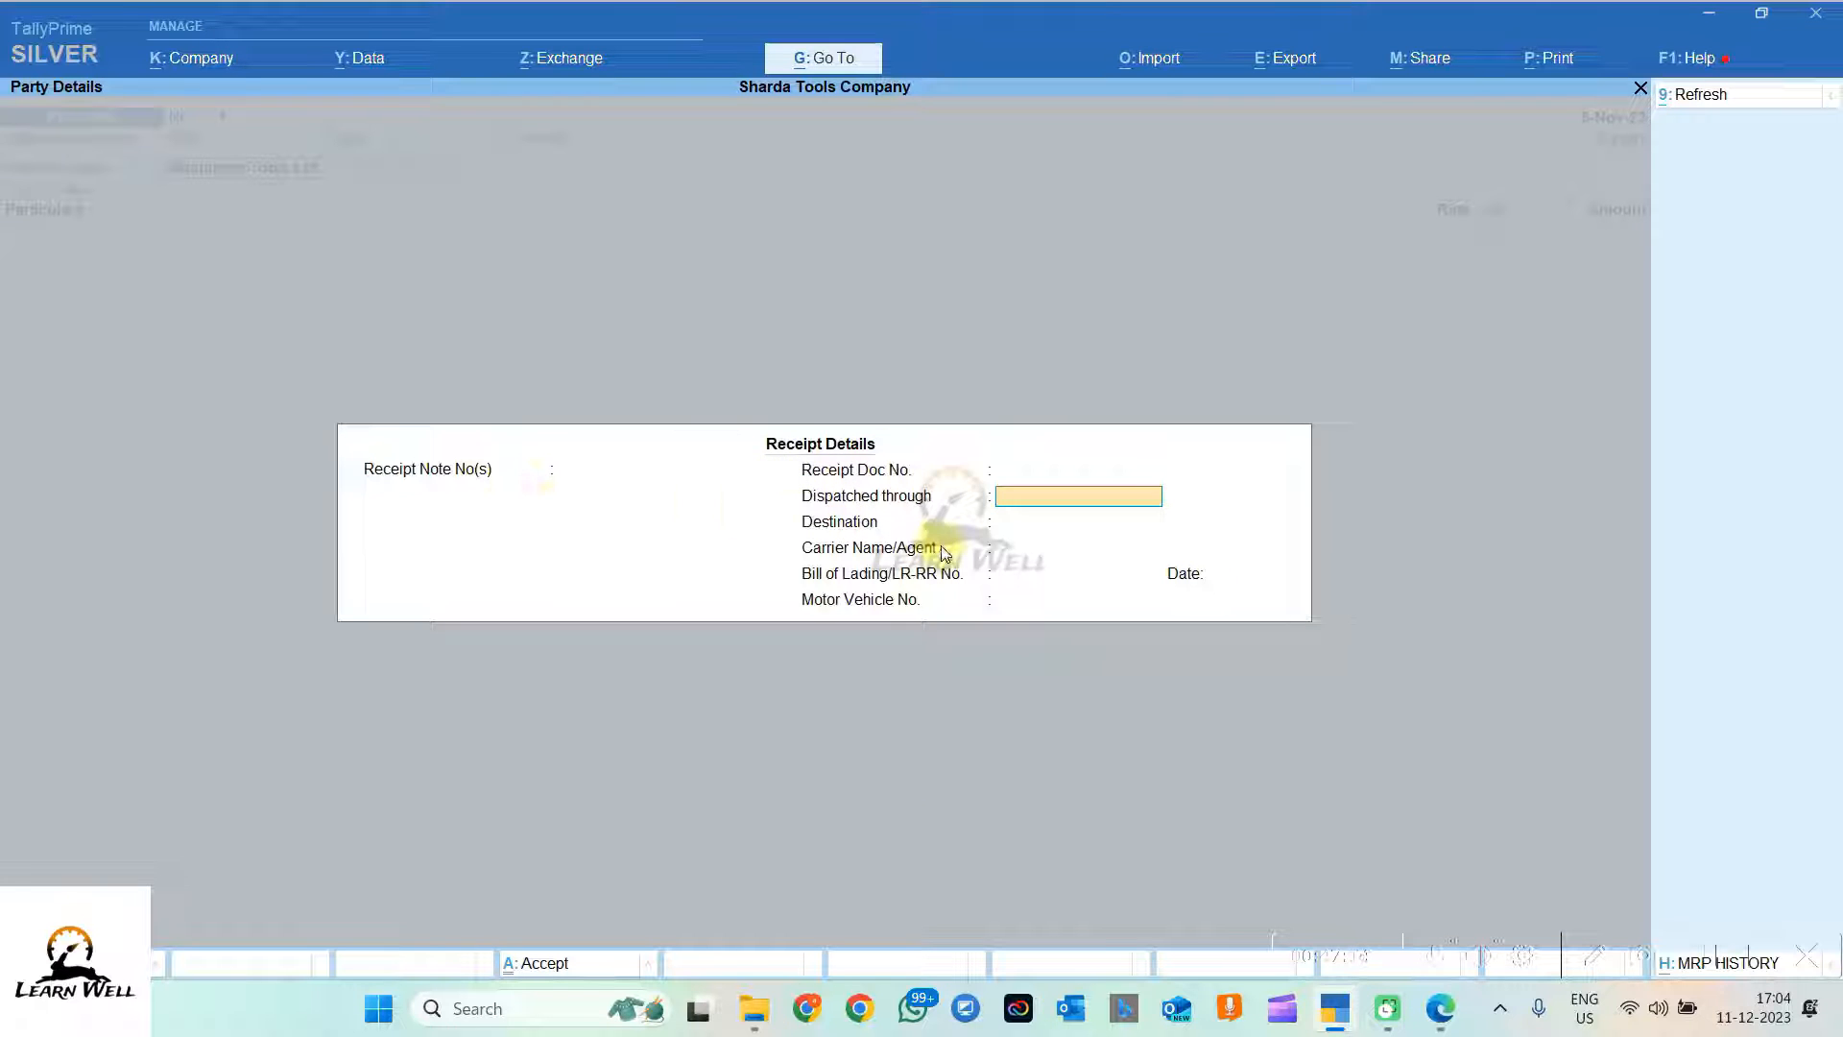
# Step: Accept the receipt details and party details with Machinery Tools Ltd. as supplier
pyautogui.press('Return')
pyautogui.press('Return')
pyautogui.press('Return')
pyautogui.press('Return')
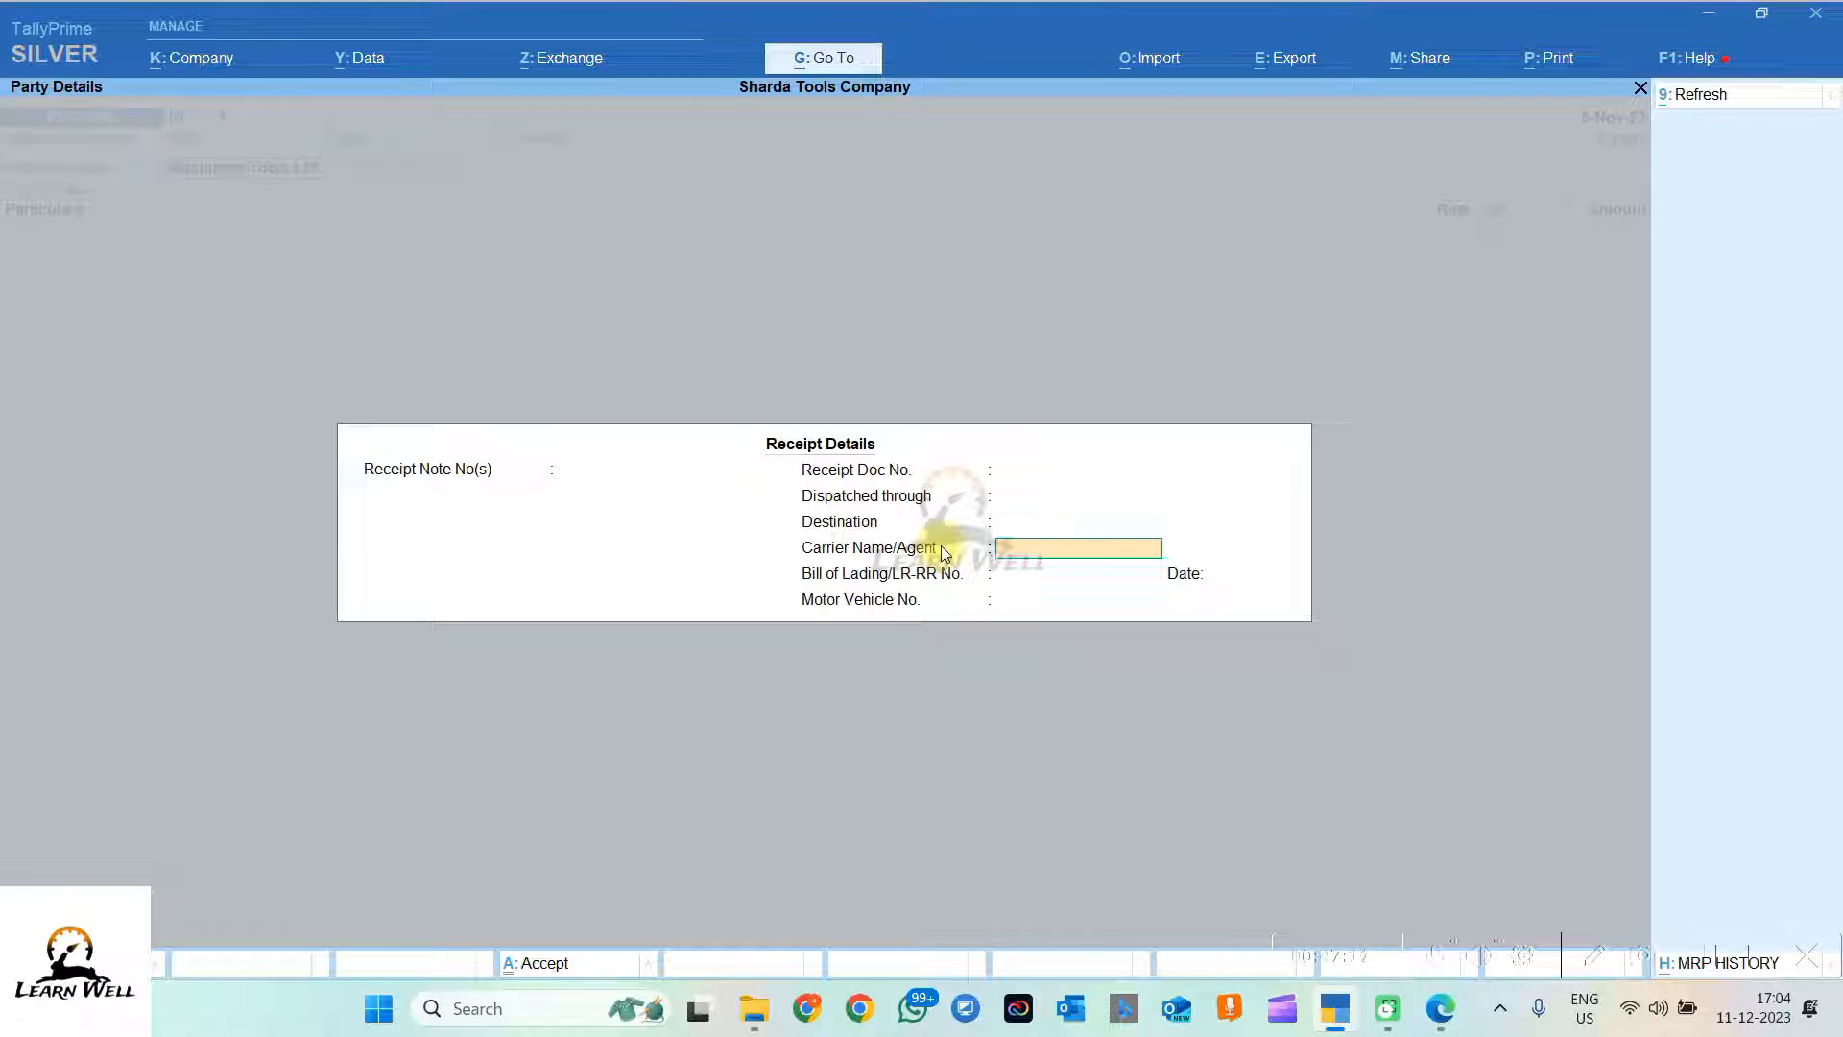
pyautogui.press('Return')
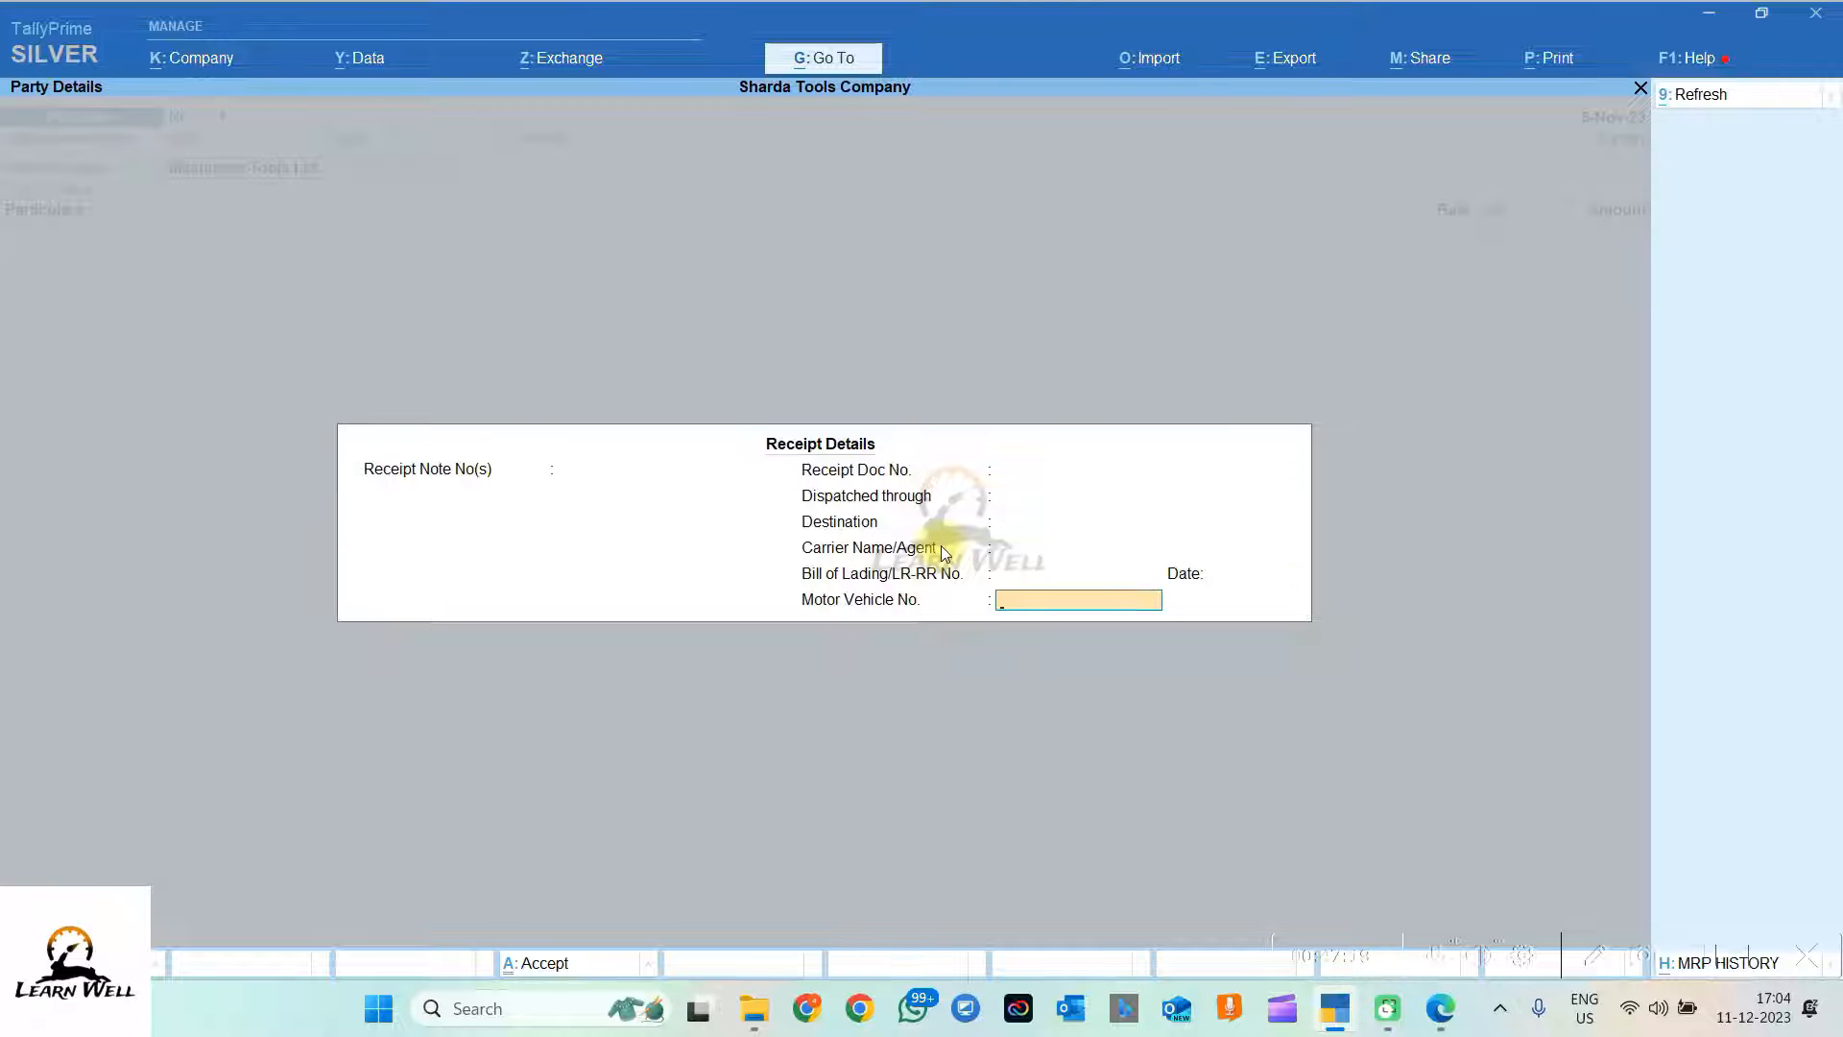
pyautogui.press('Return')
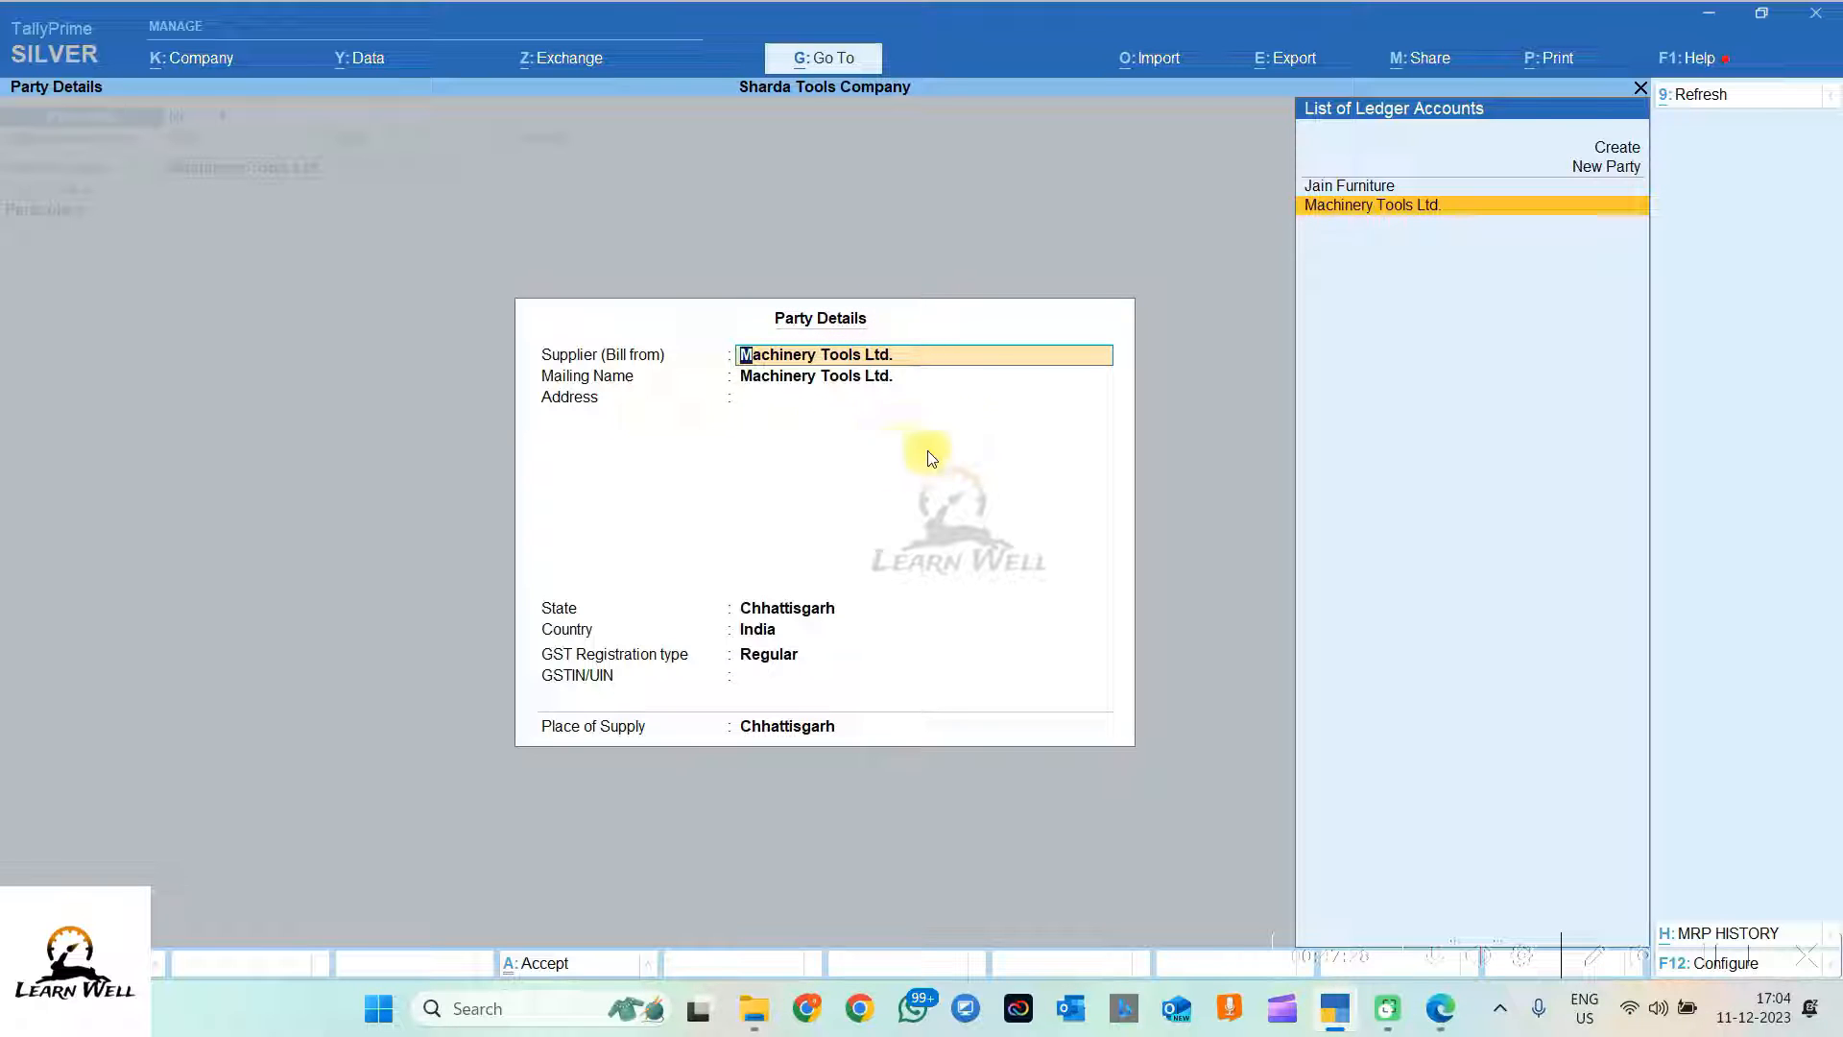
pyautogui.press('Return')
pyautogui.press('Return')
pyautogui.press('Return')
pyautogui.press('Return')
pyautogui.press('Return')
pyautogui.press('Return')
pyautogui.press('Return')
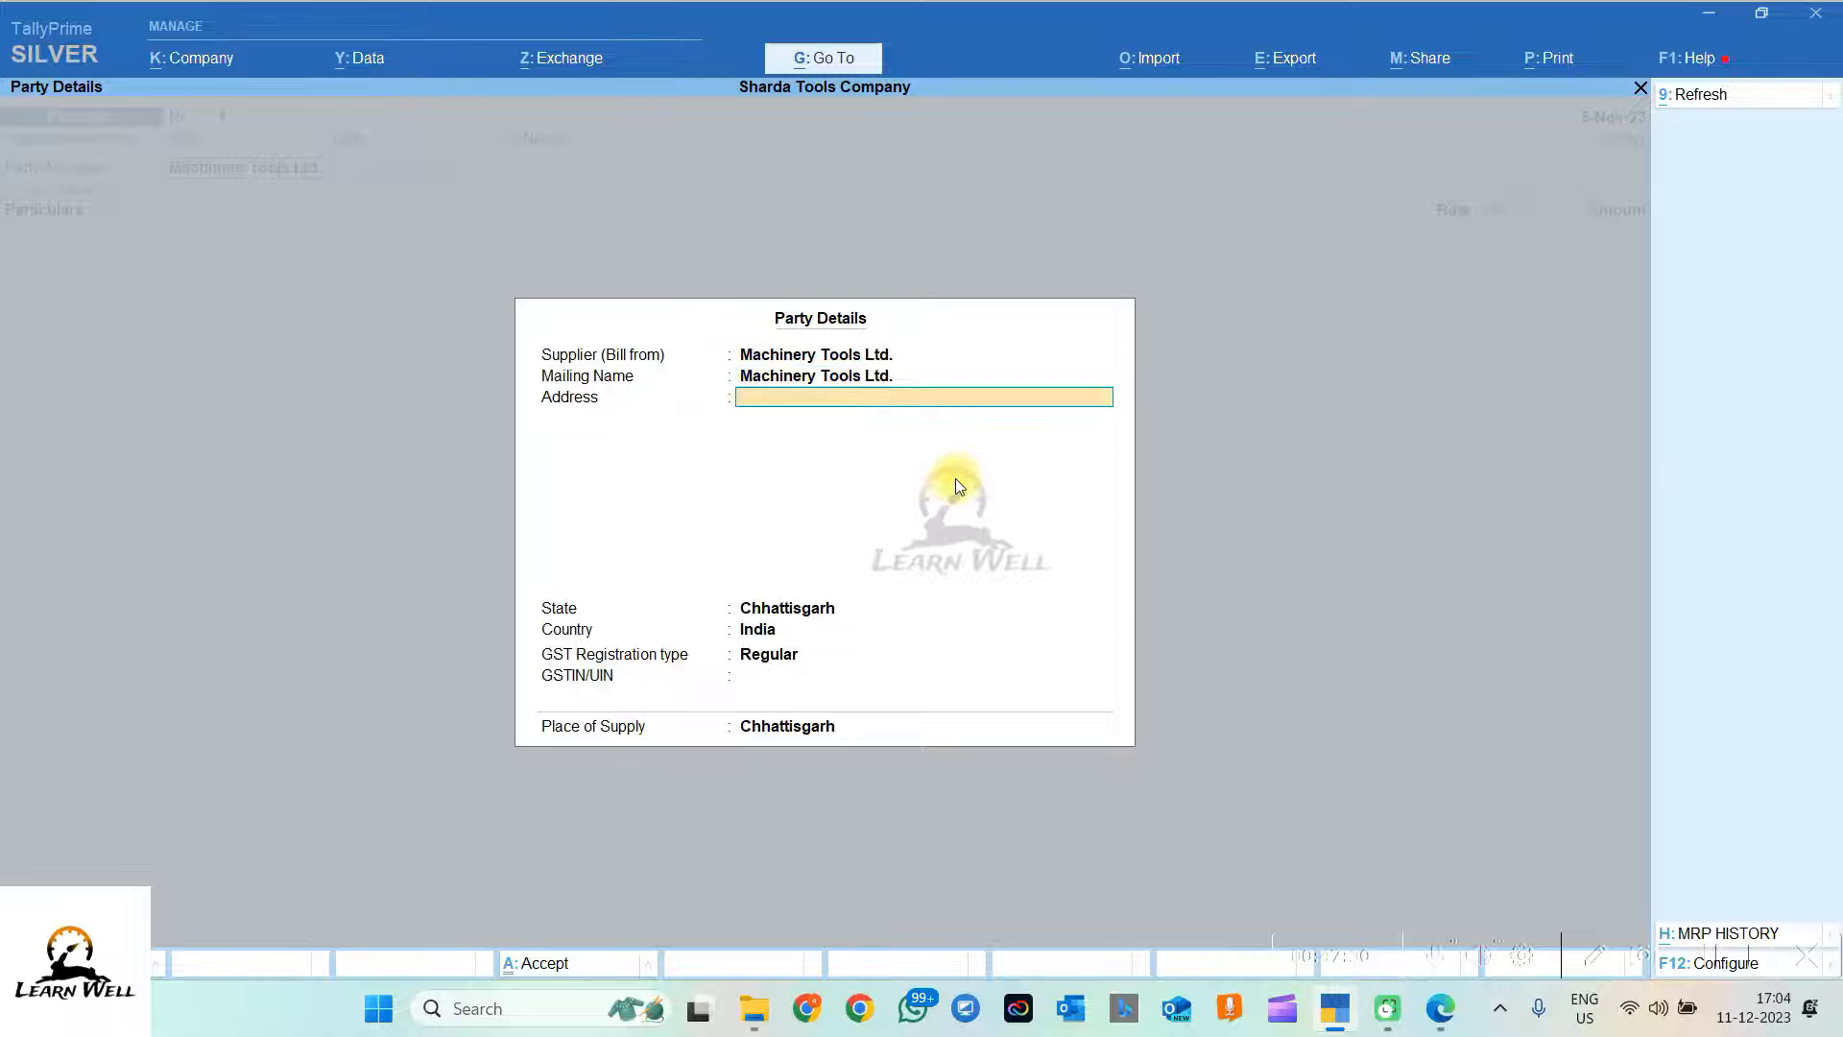
pyautogui.press('Return')
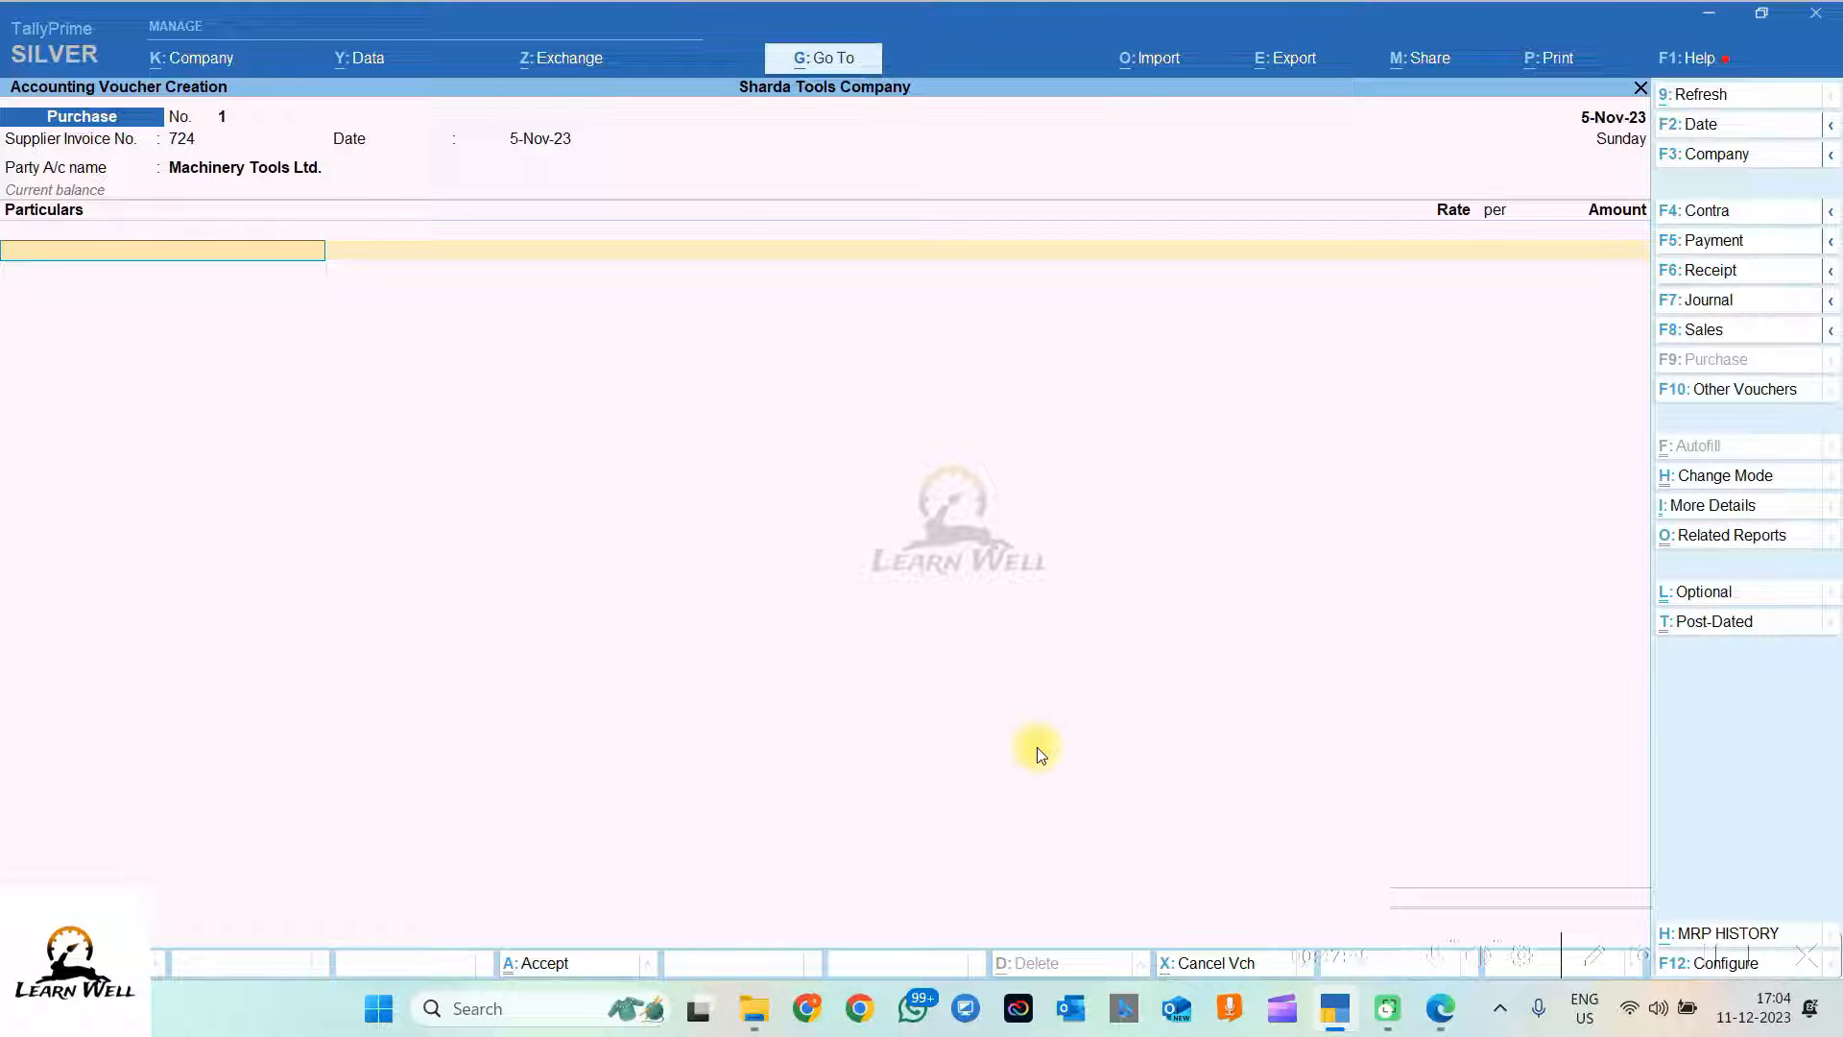
# Step: Create a 'Purchase Accounts' ledger under the Purchase Accounts group and select it as particulars
pyautogui.hotkey('alt', 'c')
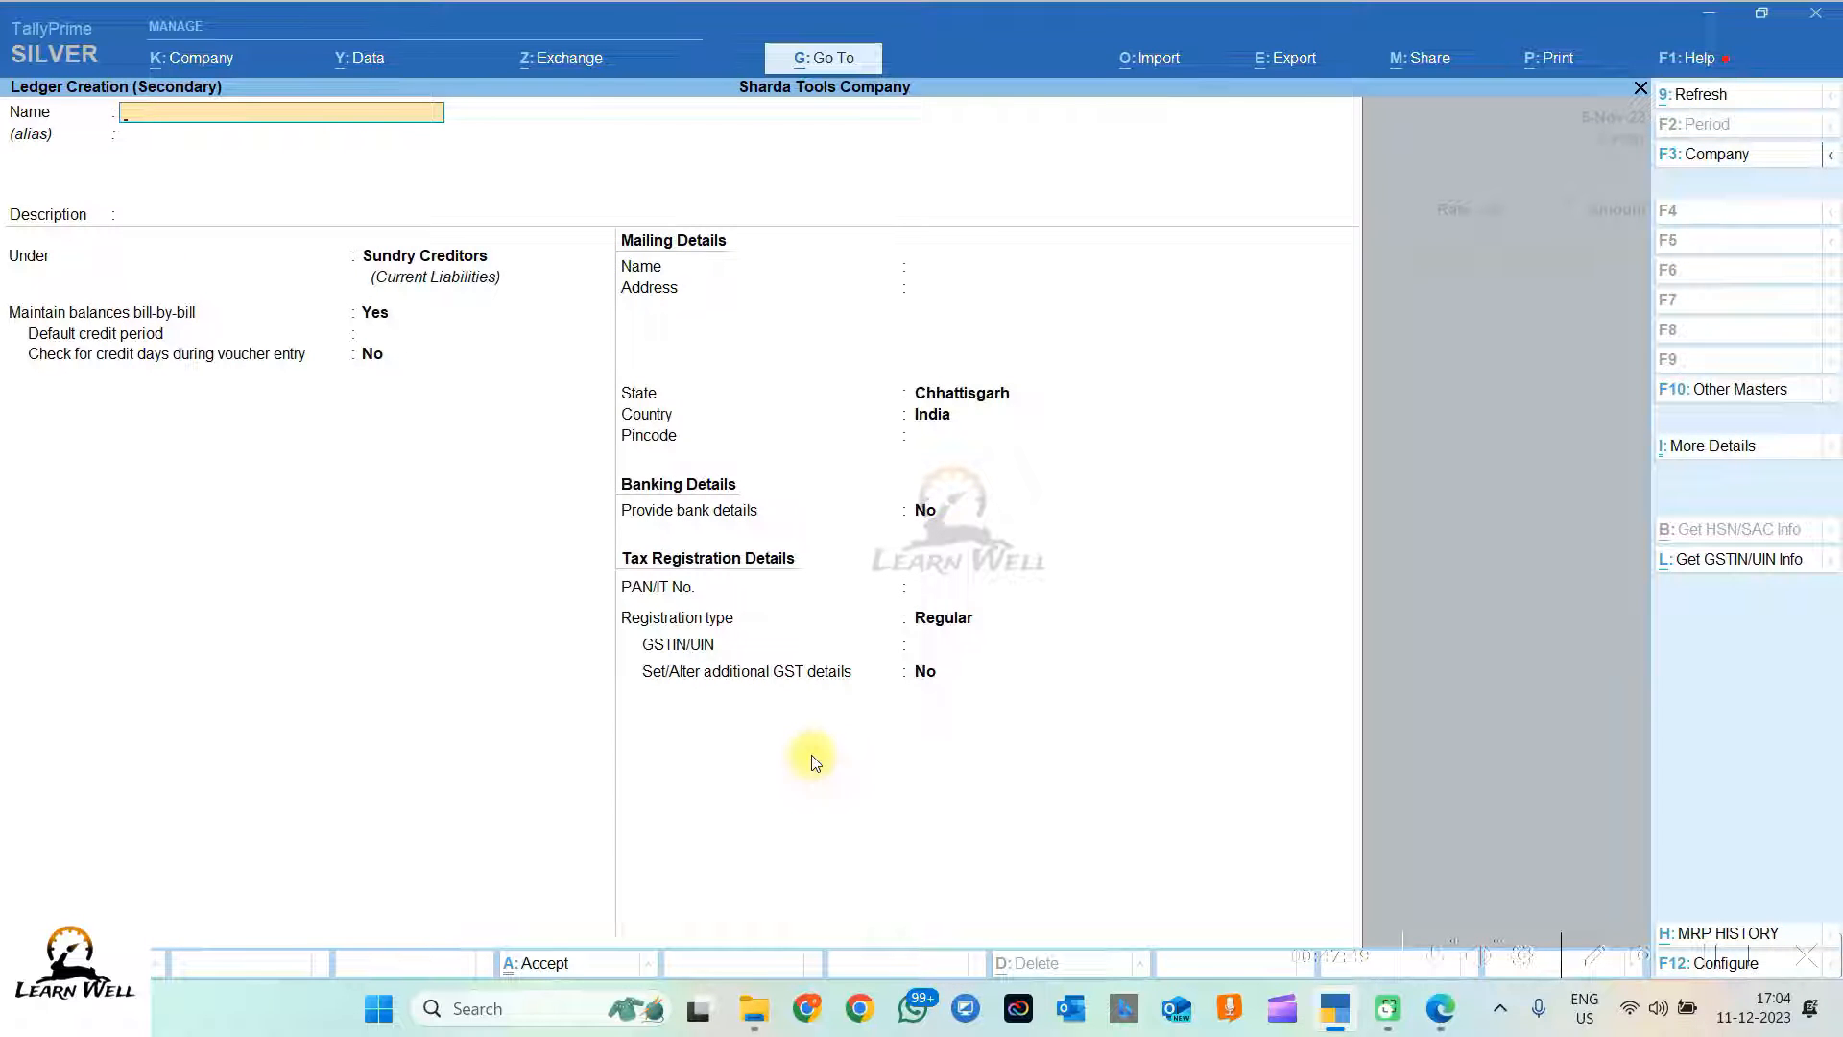
pyautogui.write('Purchase Accounts')
pyautogui.press('Return')
pyautogui.press('Return')
pyautogui.press('Return')
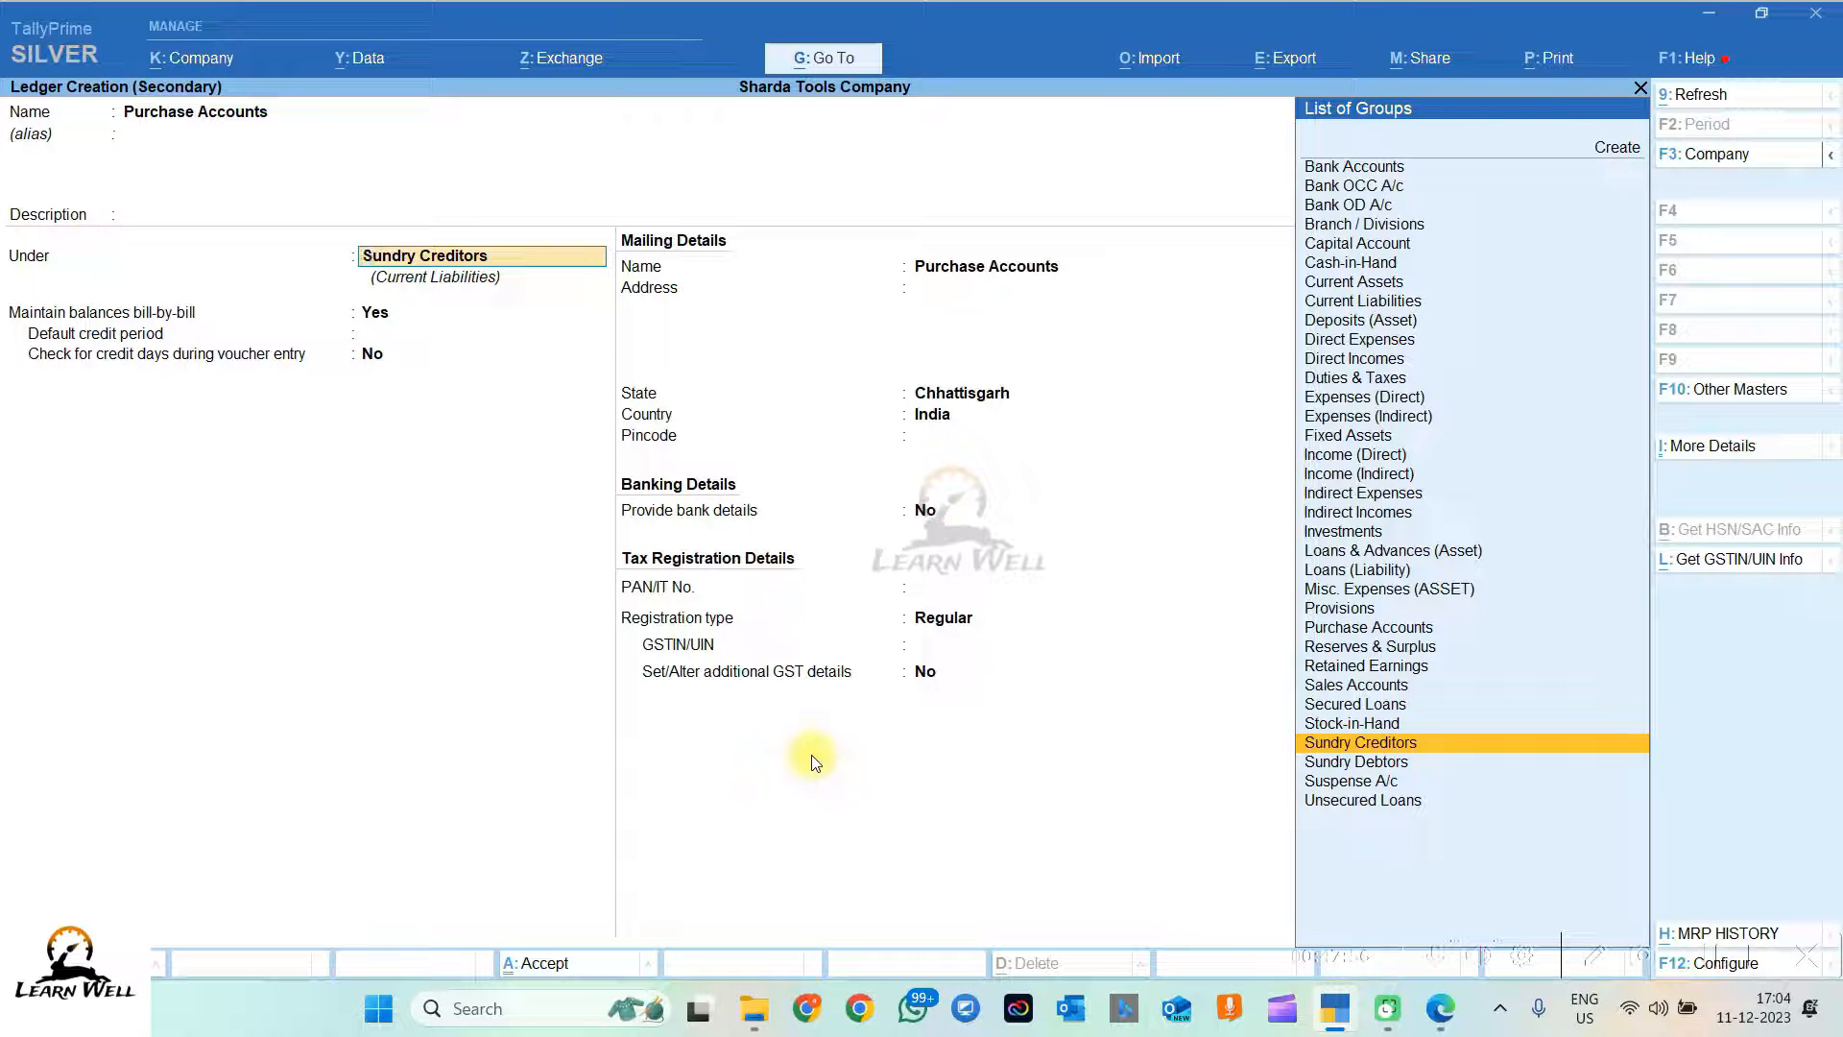
pyautogui.write('Purch')
pyautogui.press('Return')
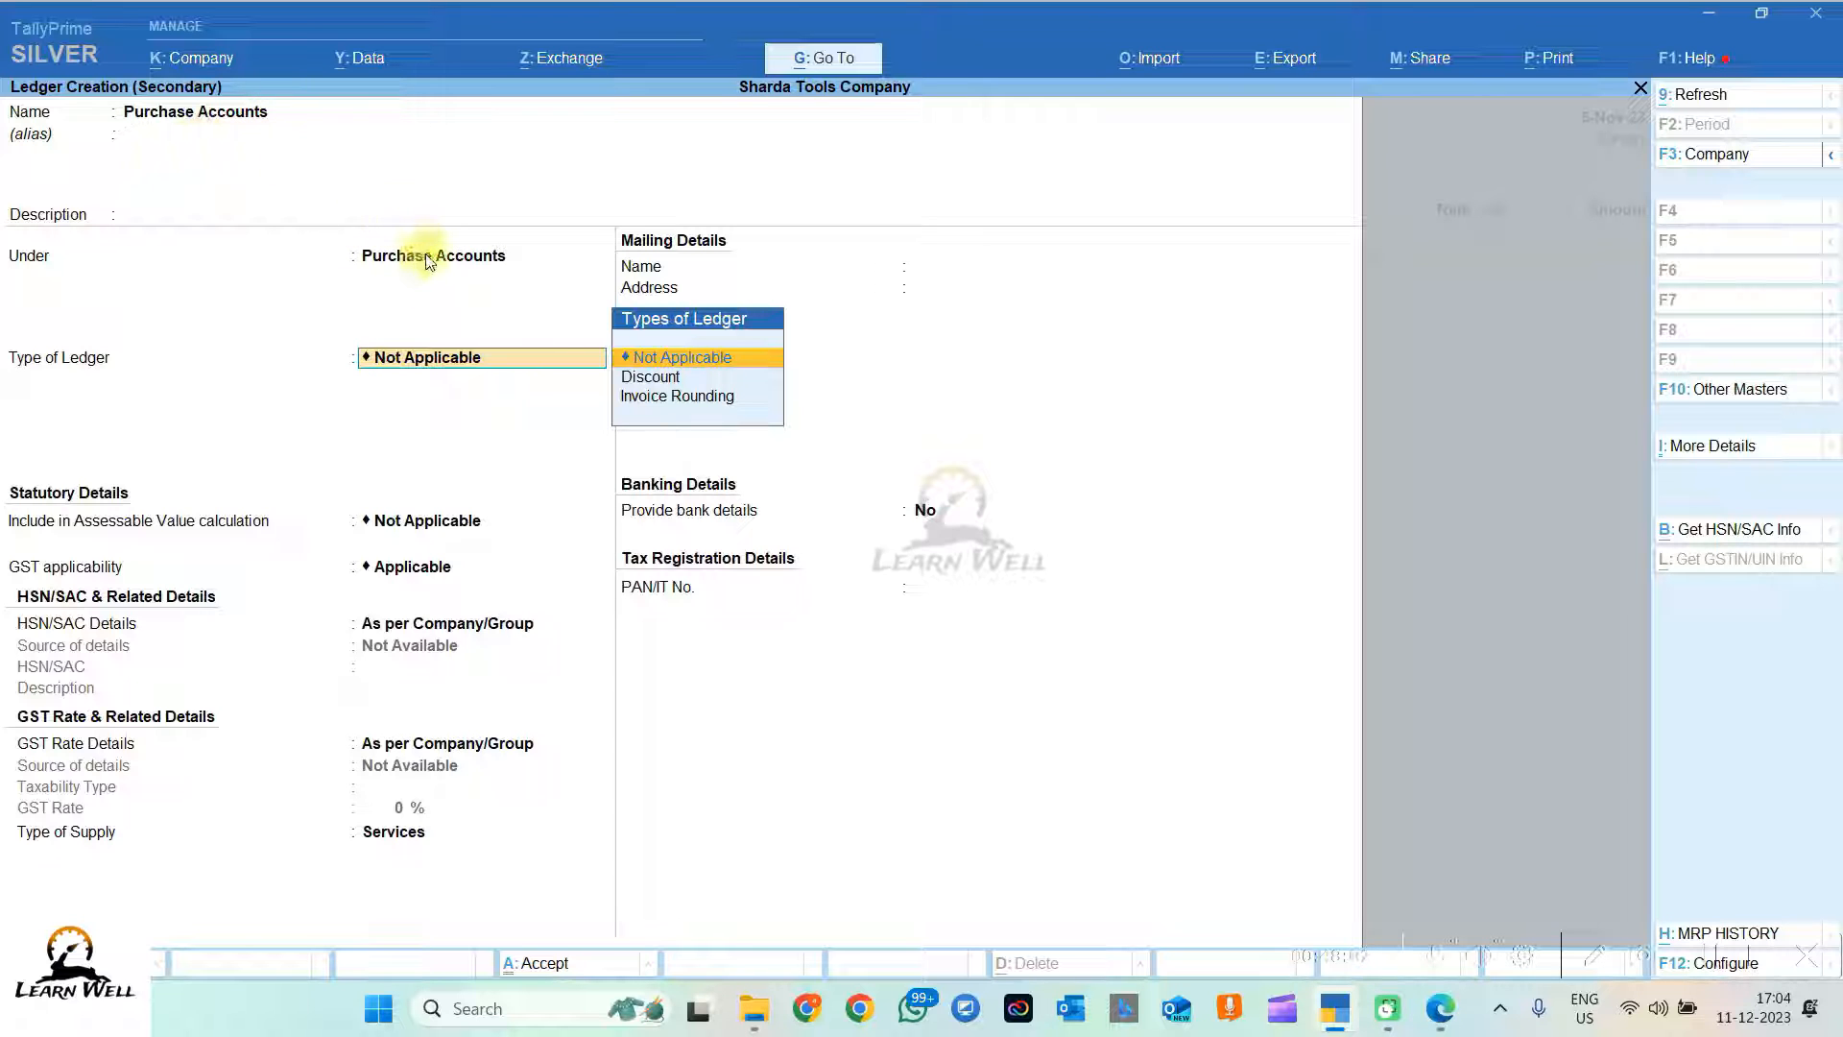
pyautogui.press('Return')
pyautogui.press('Return')
pyautogui.press('Return')
pyautogui.press('Return')
pyautogui.press('Return')
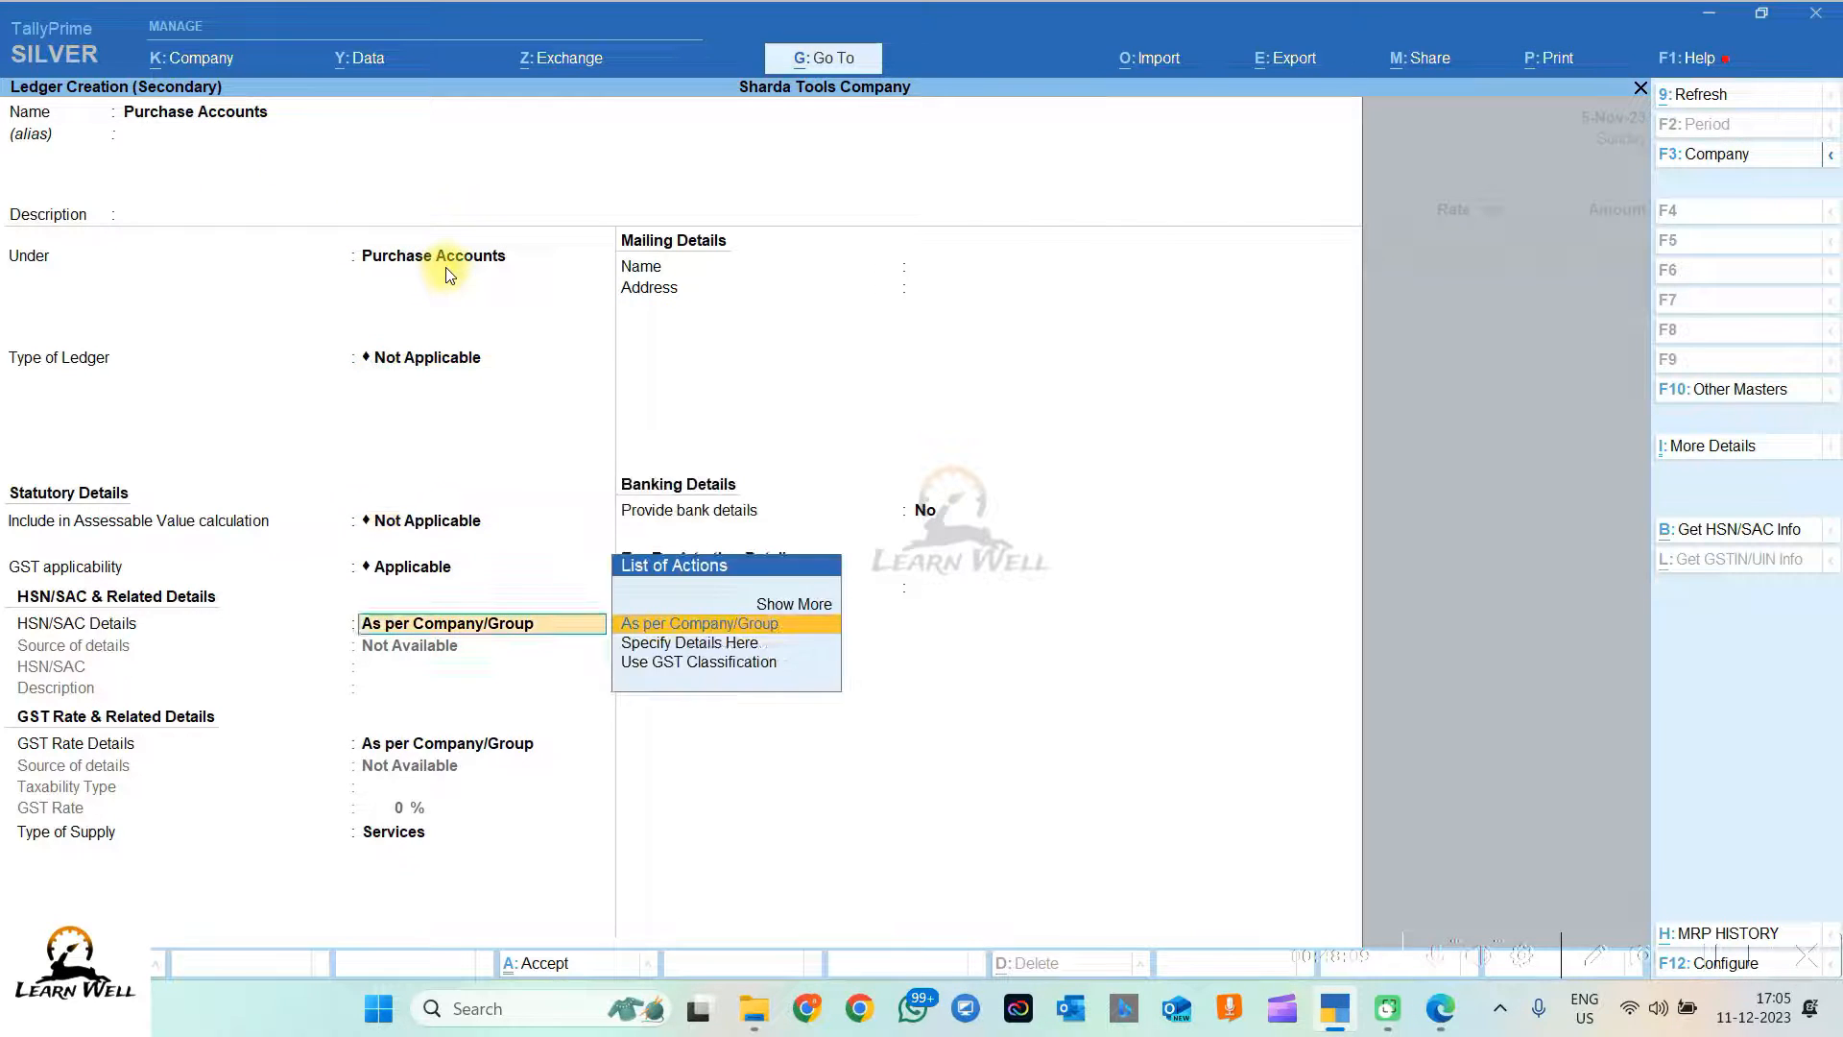
pyautogui.press('Return')
pyautogui.press('Return')
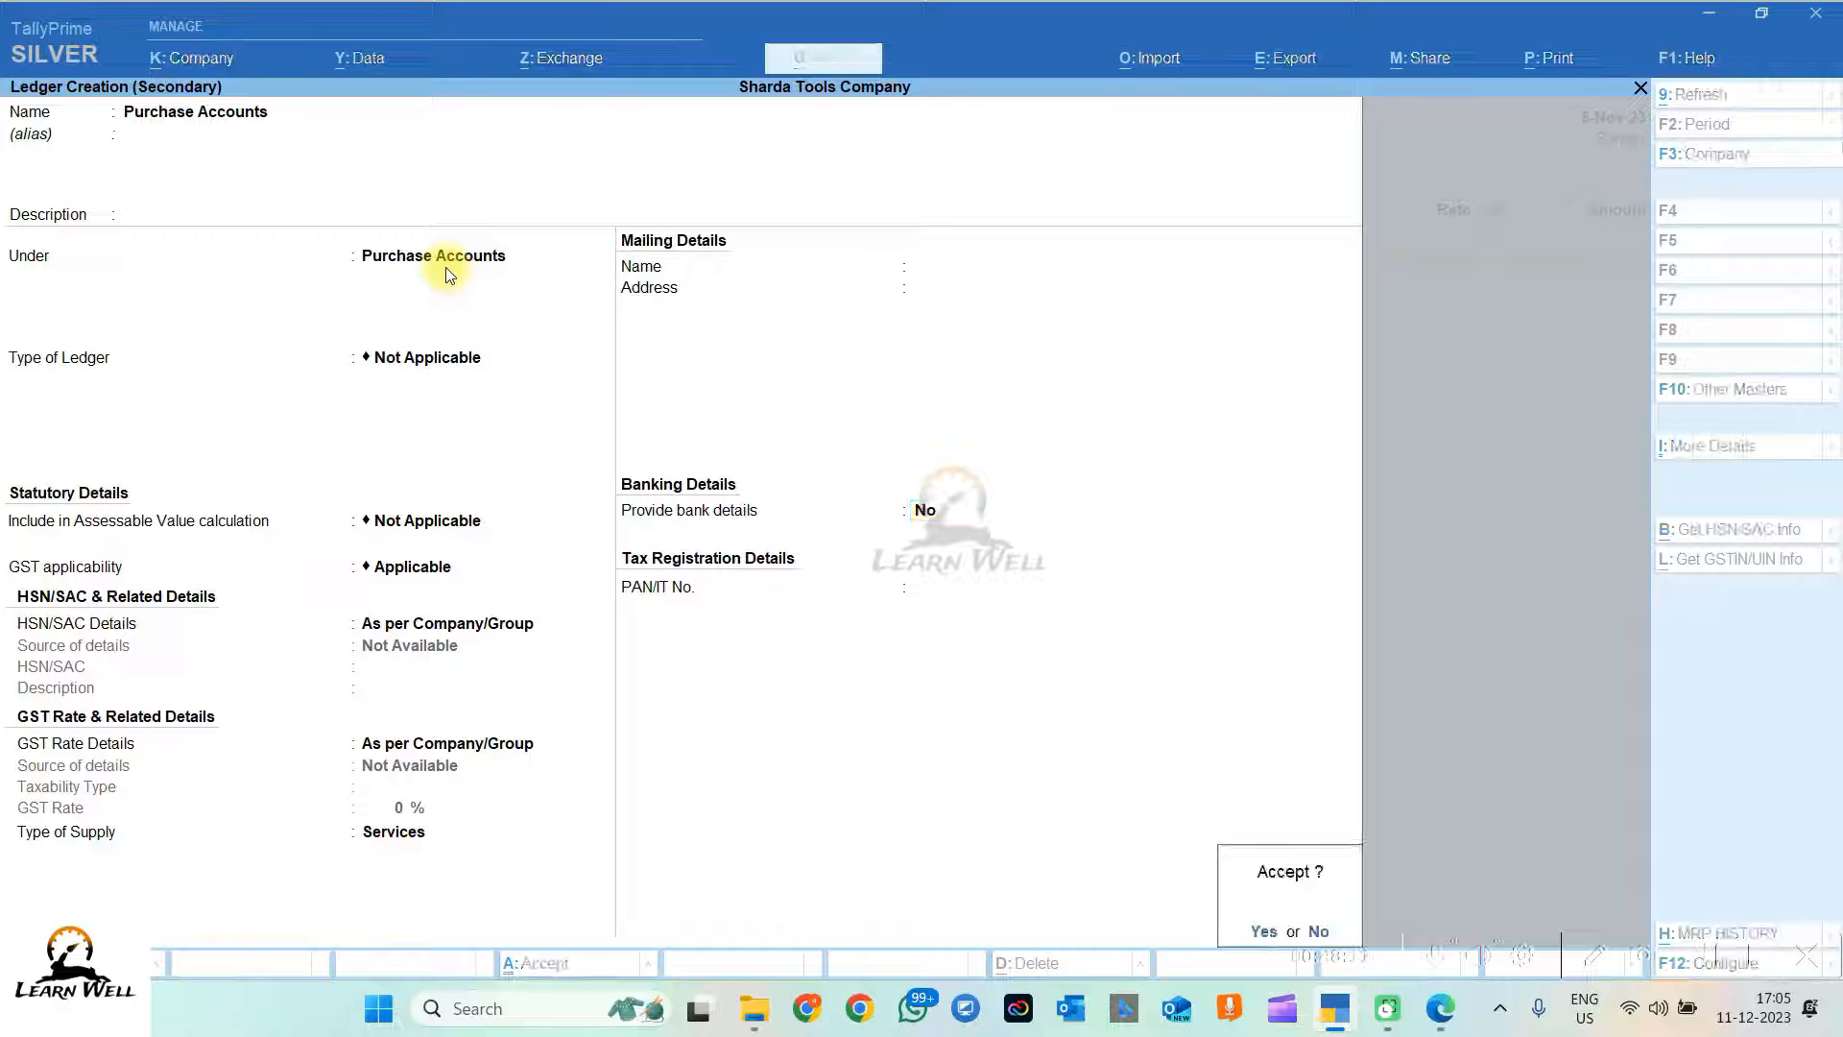
pyautogui.press('Return')
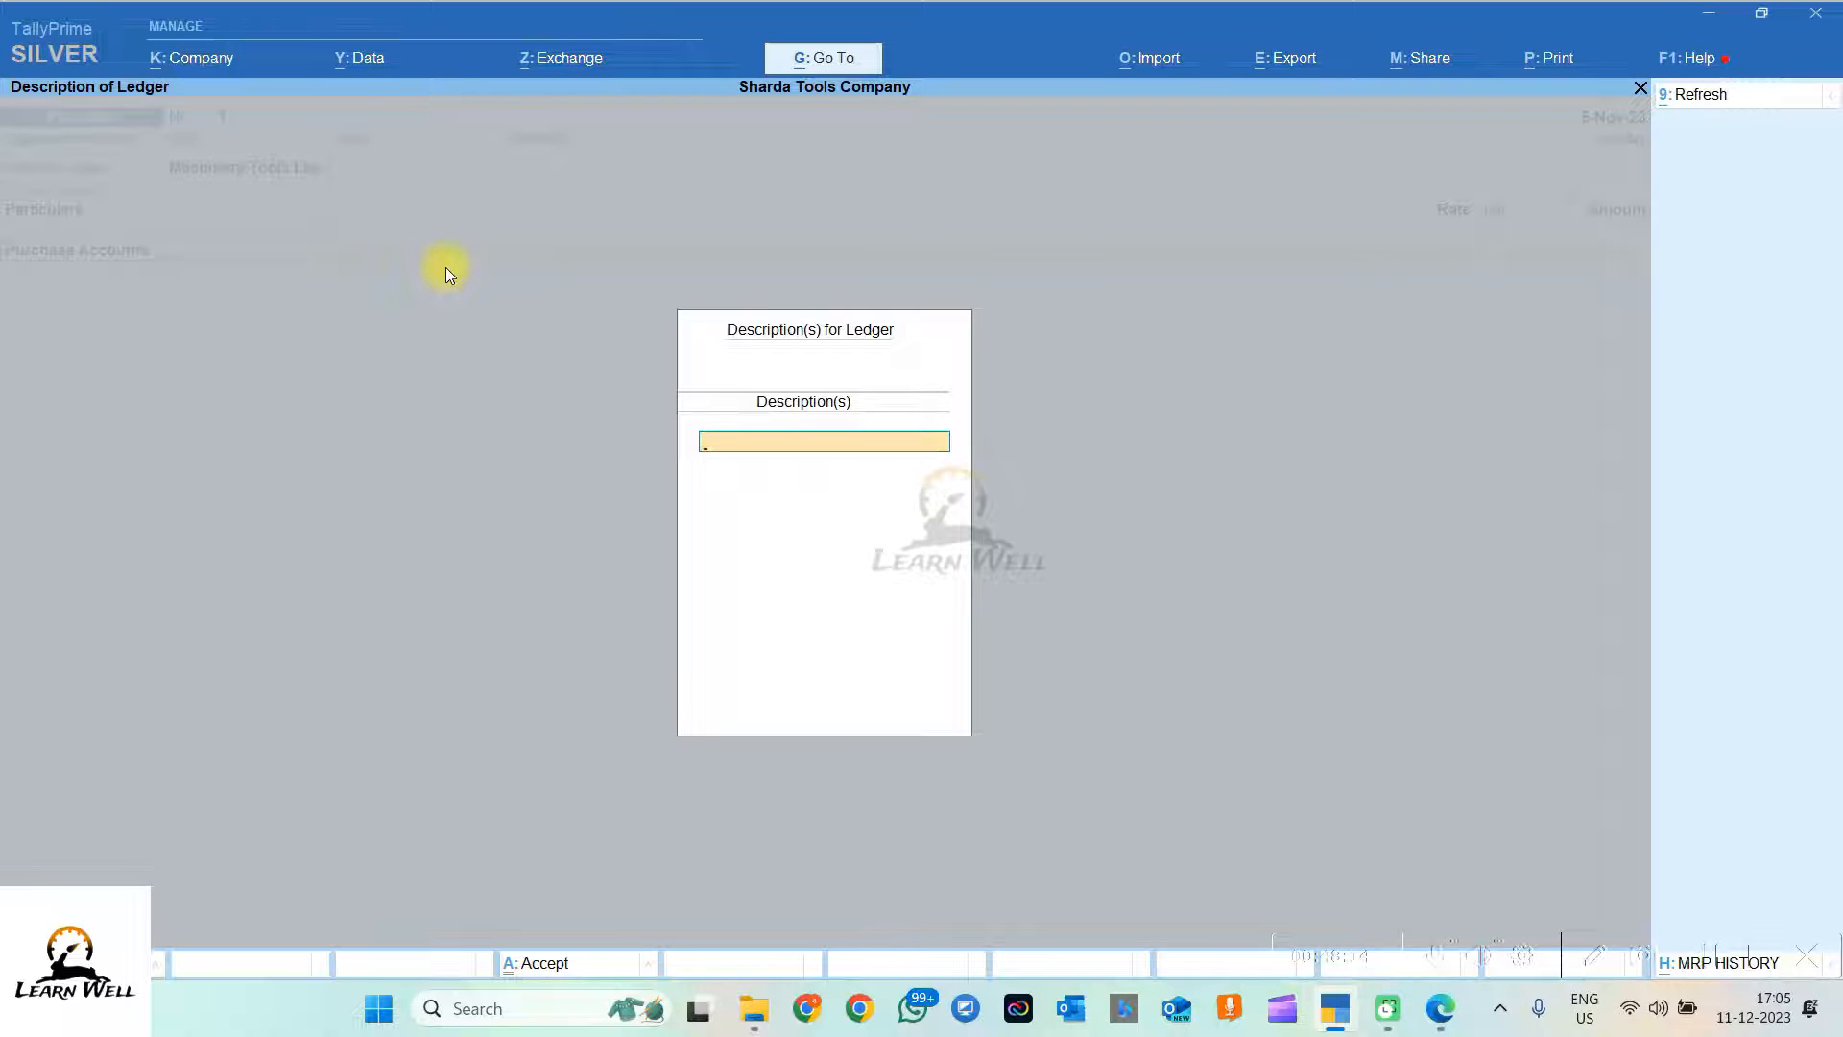
pyautogui.press('Return')
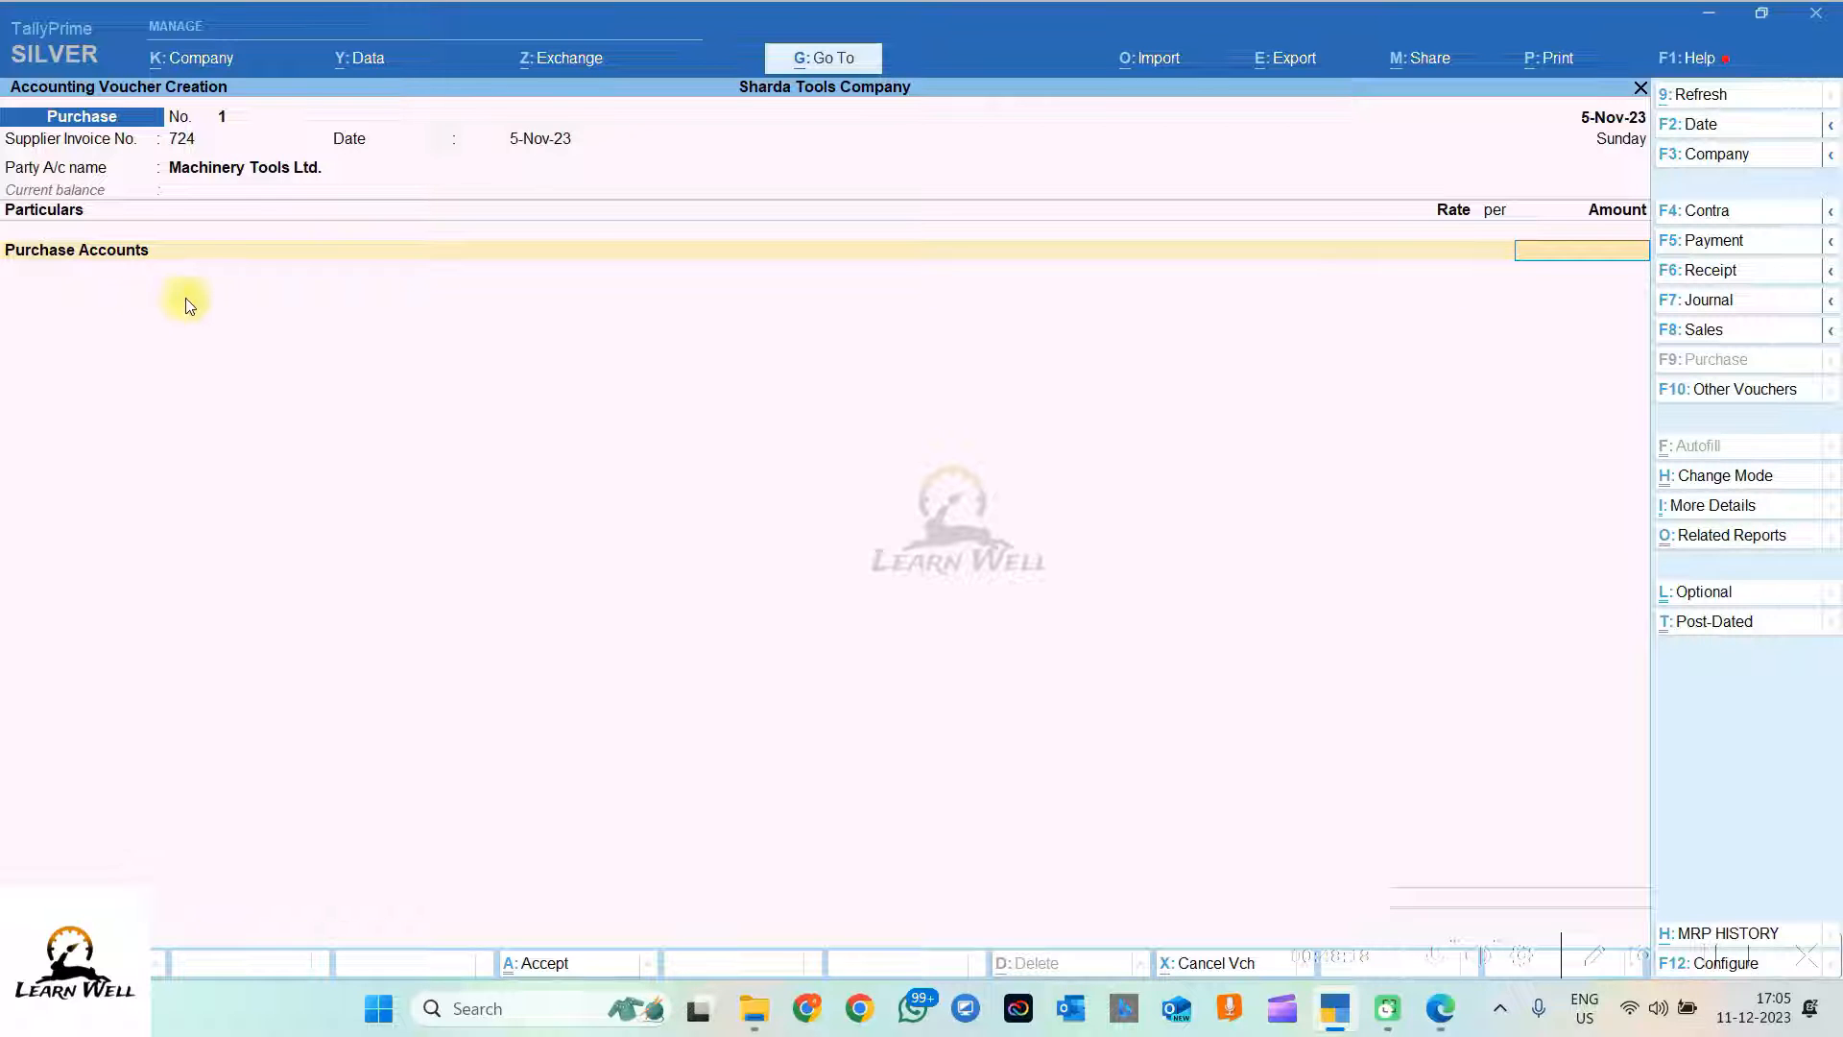
pyautogui.click(576, 260)
pyautogui.press('Return')
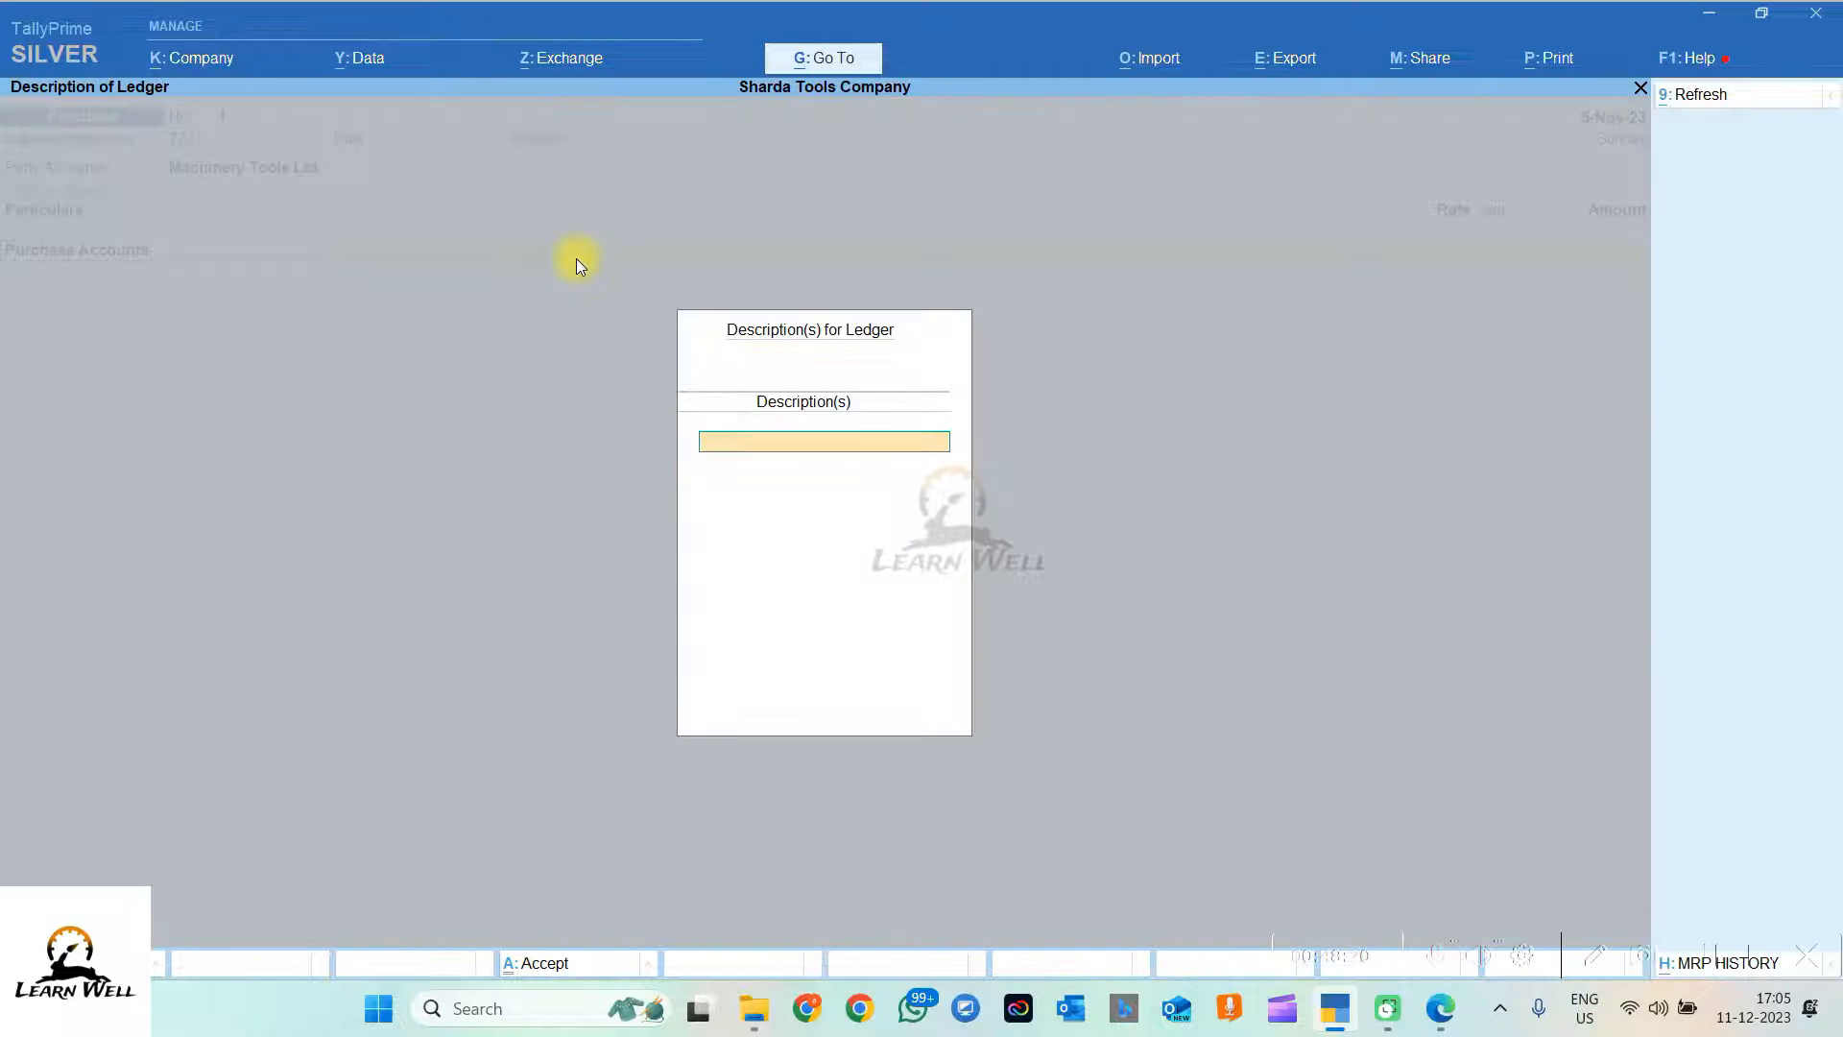
pyautogui.press('Return')
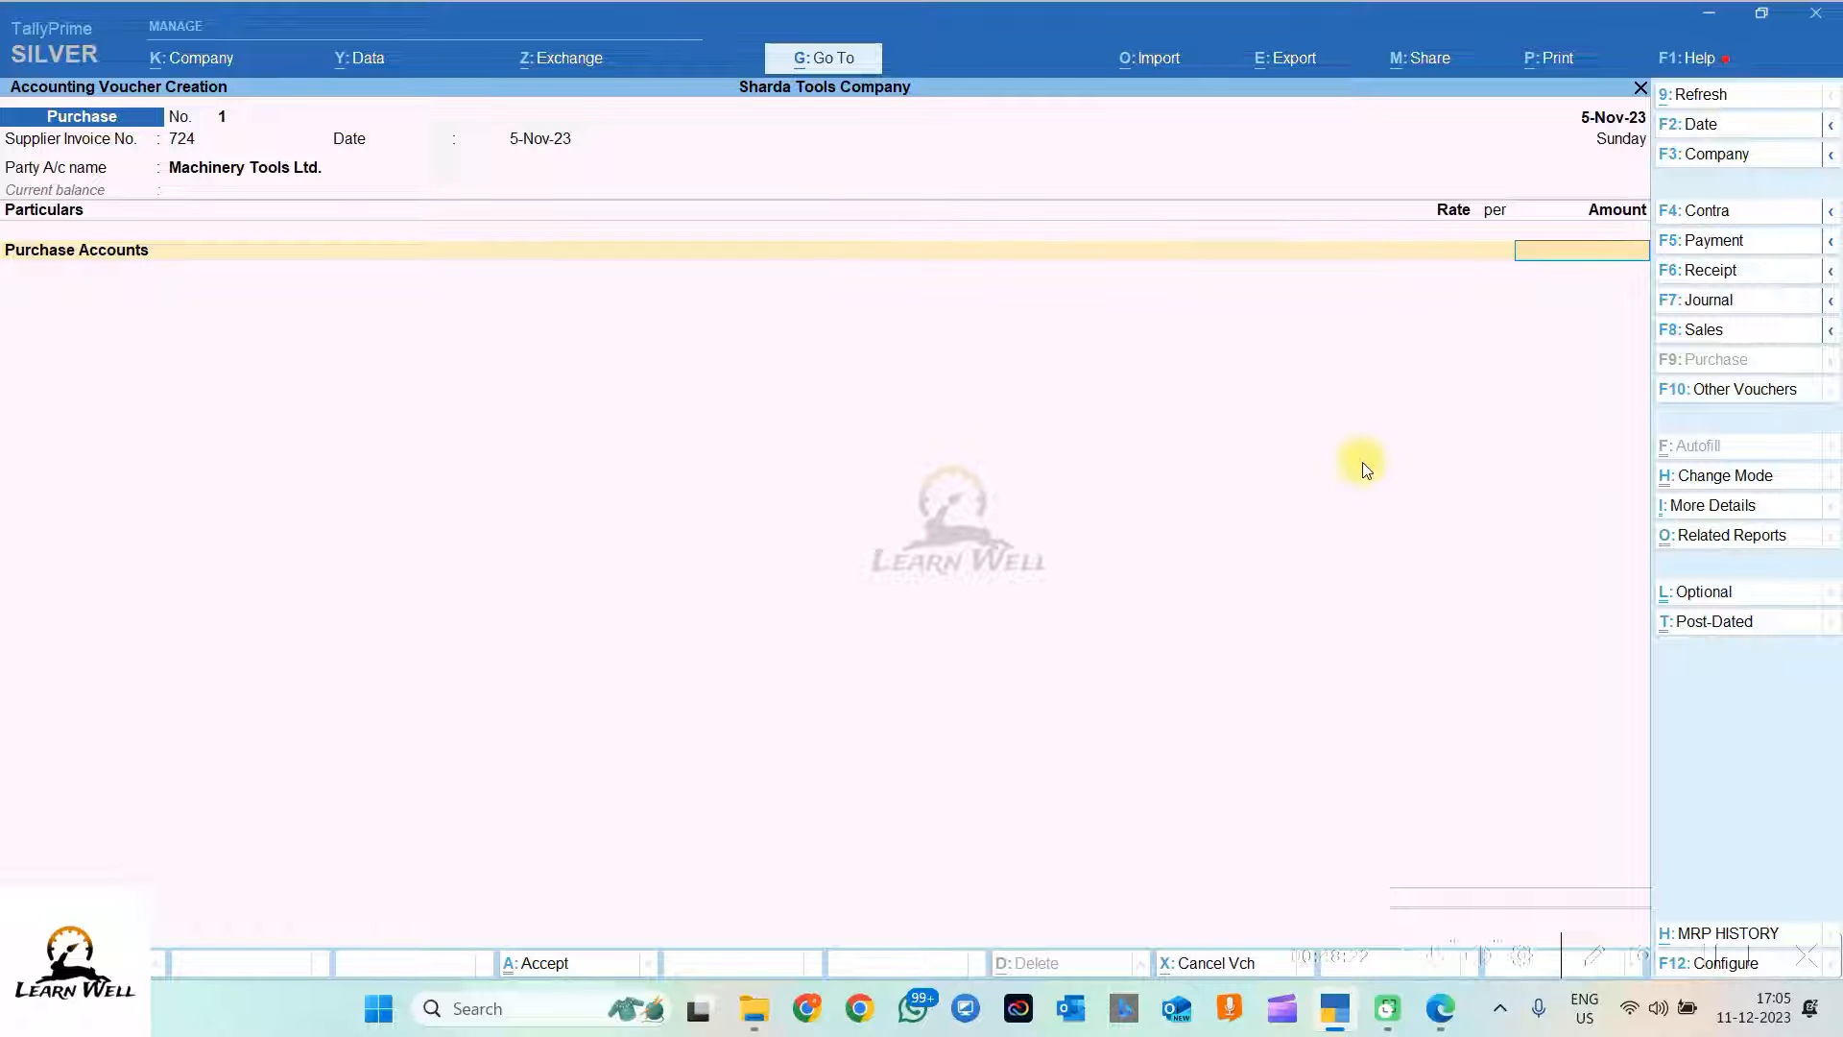
# Step: Enter the 56000 purchase amount and record it against new bill reference 724
pyautogui.click(1442, 1016)
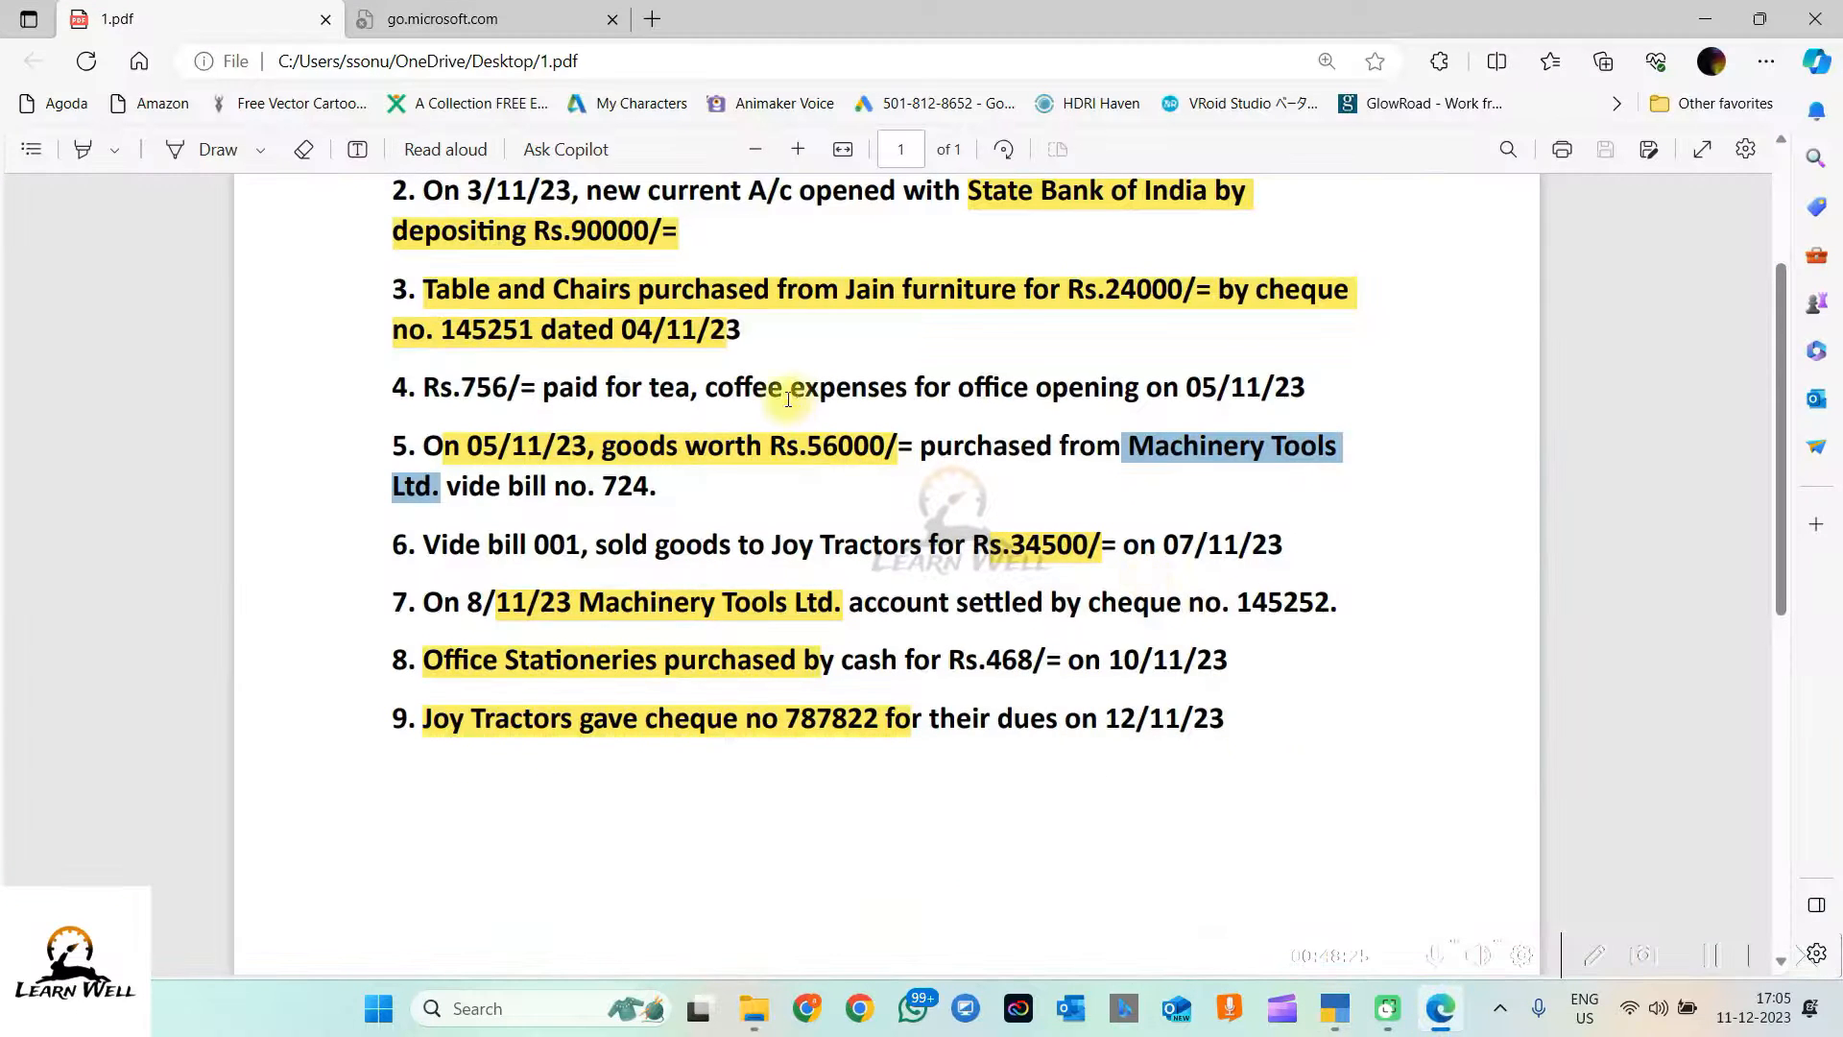
pyautogui.moveTo(806, 444); pyautogui.dragTo(882, 451)
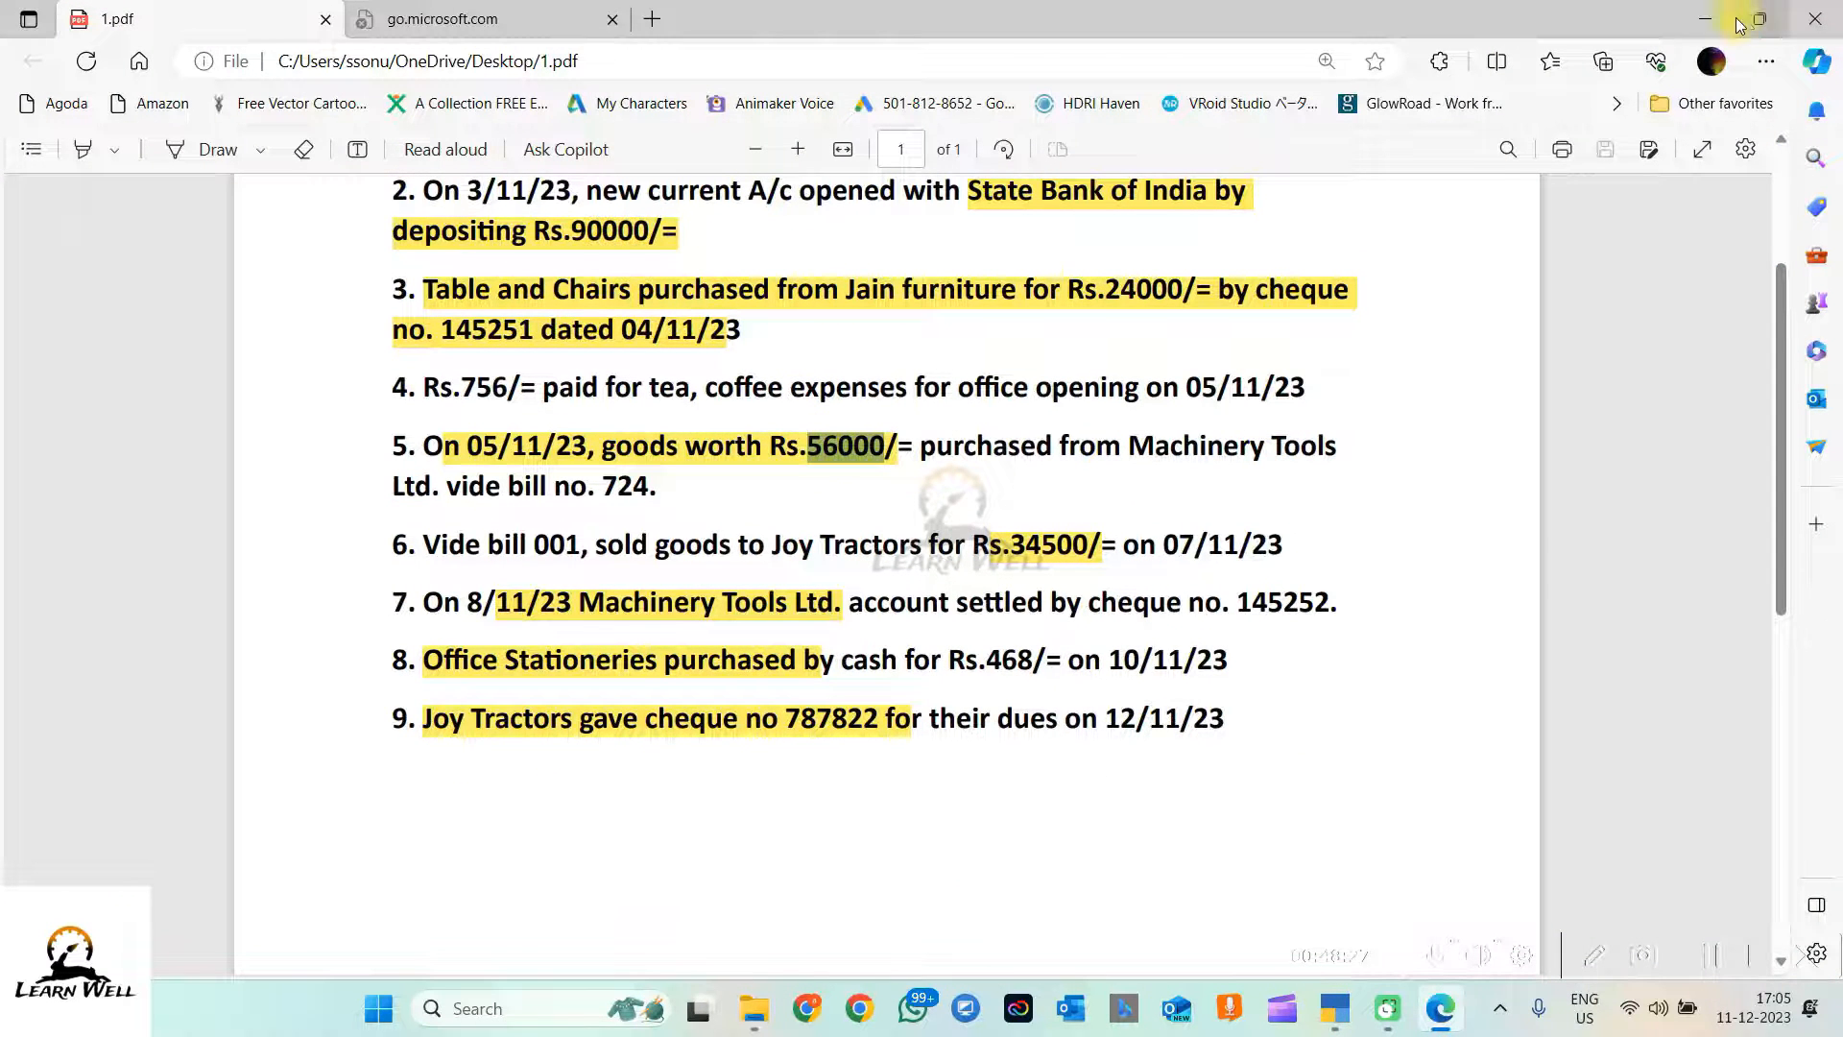
pyautogui.click(1705, 19)
pyautogui.write('56000')
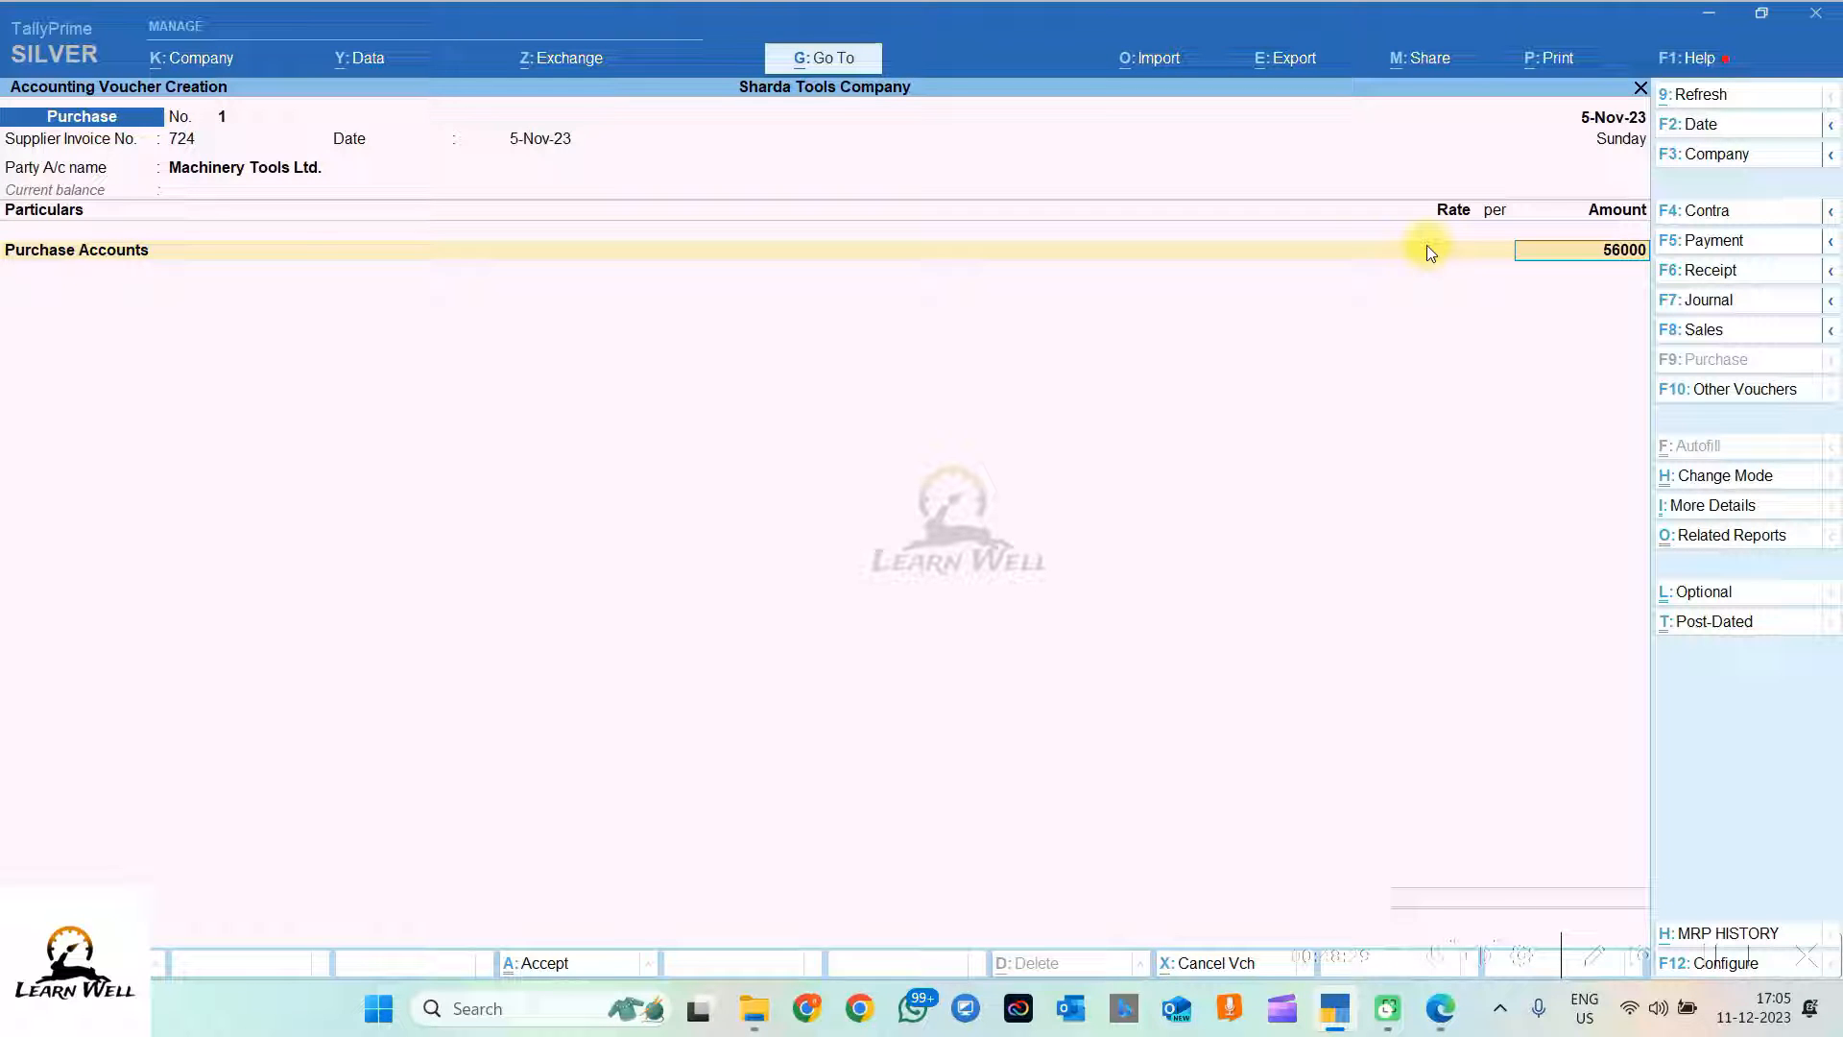
pyautogui.press('Return')
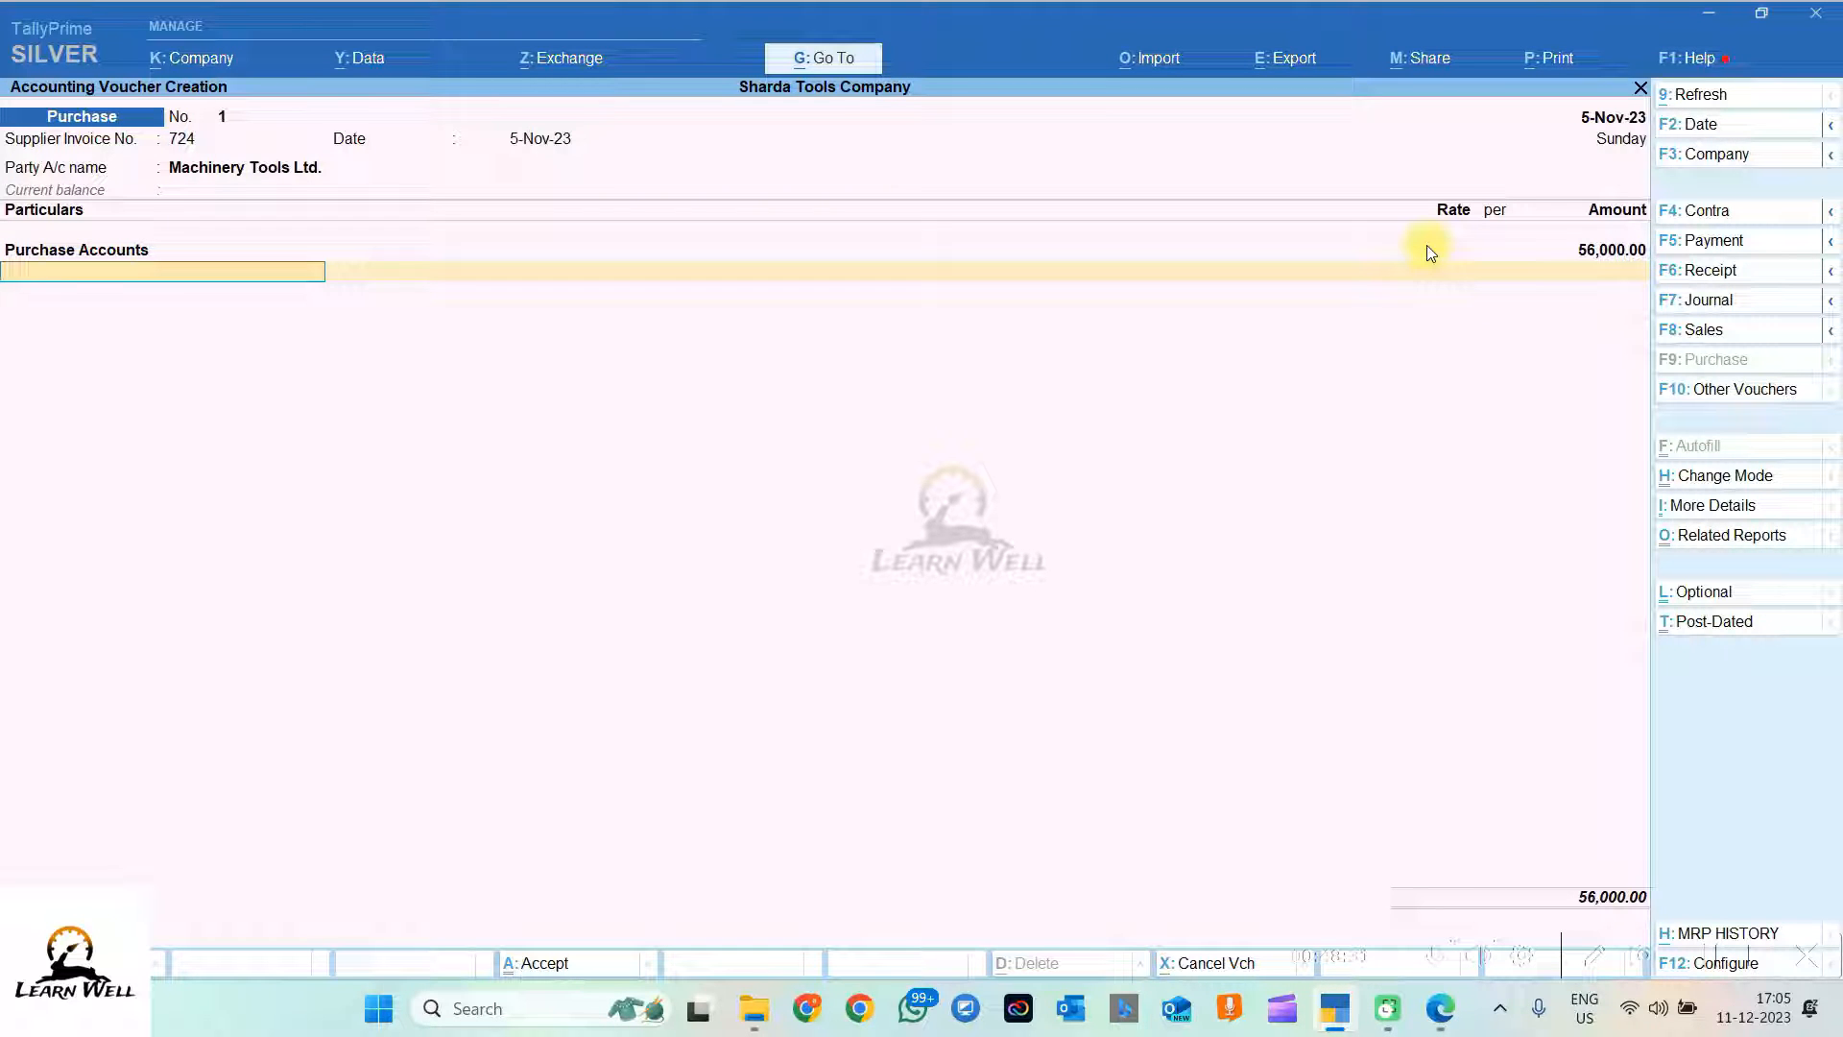
pyautogui.press('Return')
pyautogui.press('Return')
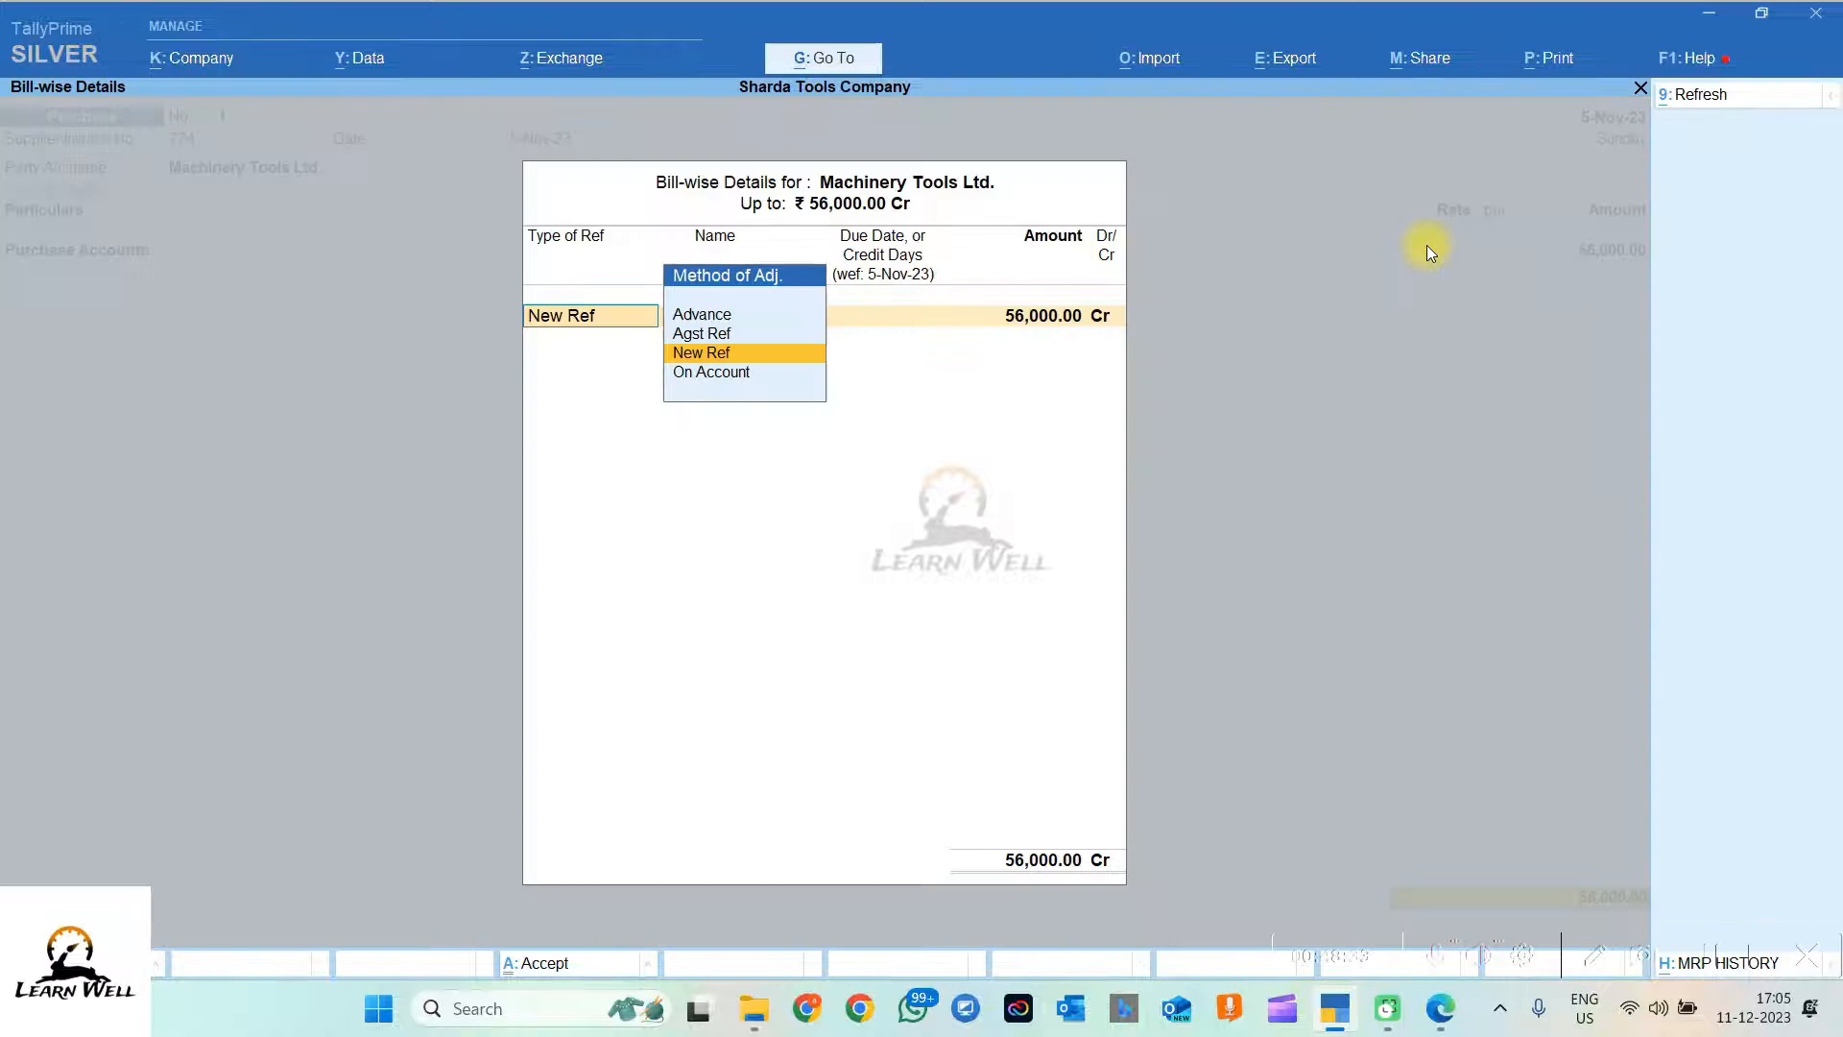
pyautogui.press('Return')
pyautogui.press('Return')
pyautogui.press('Return')
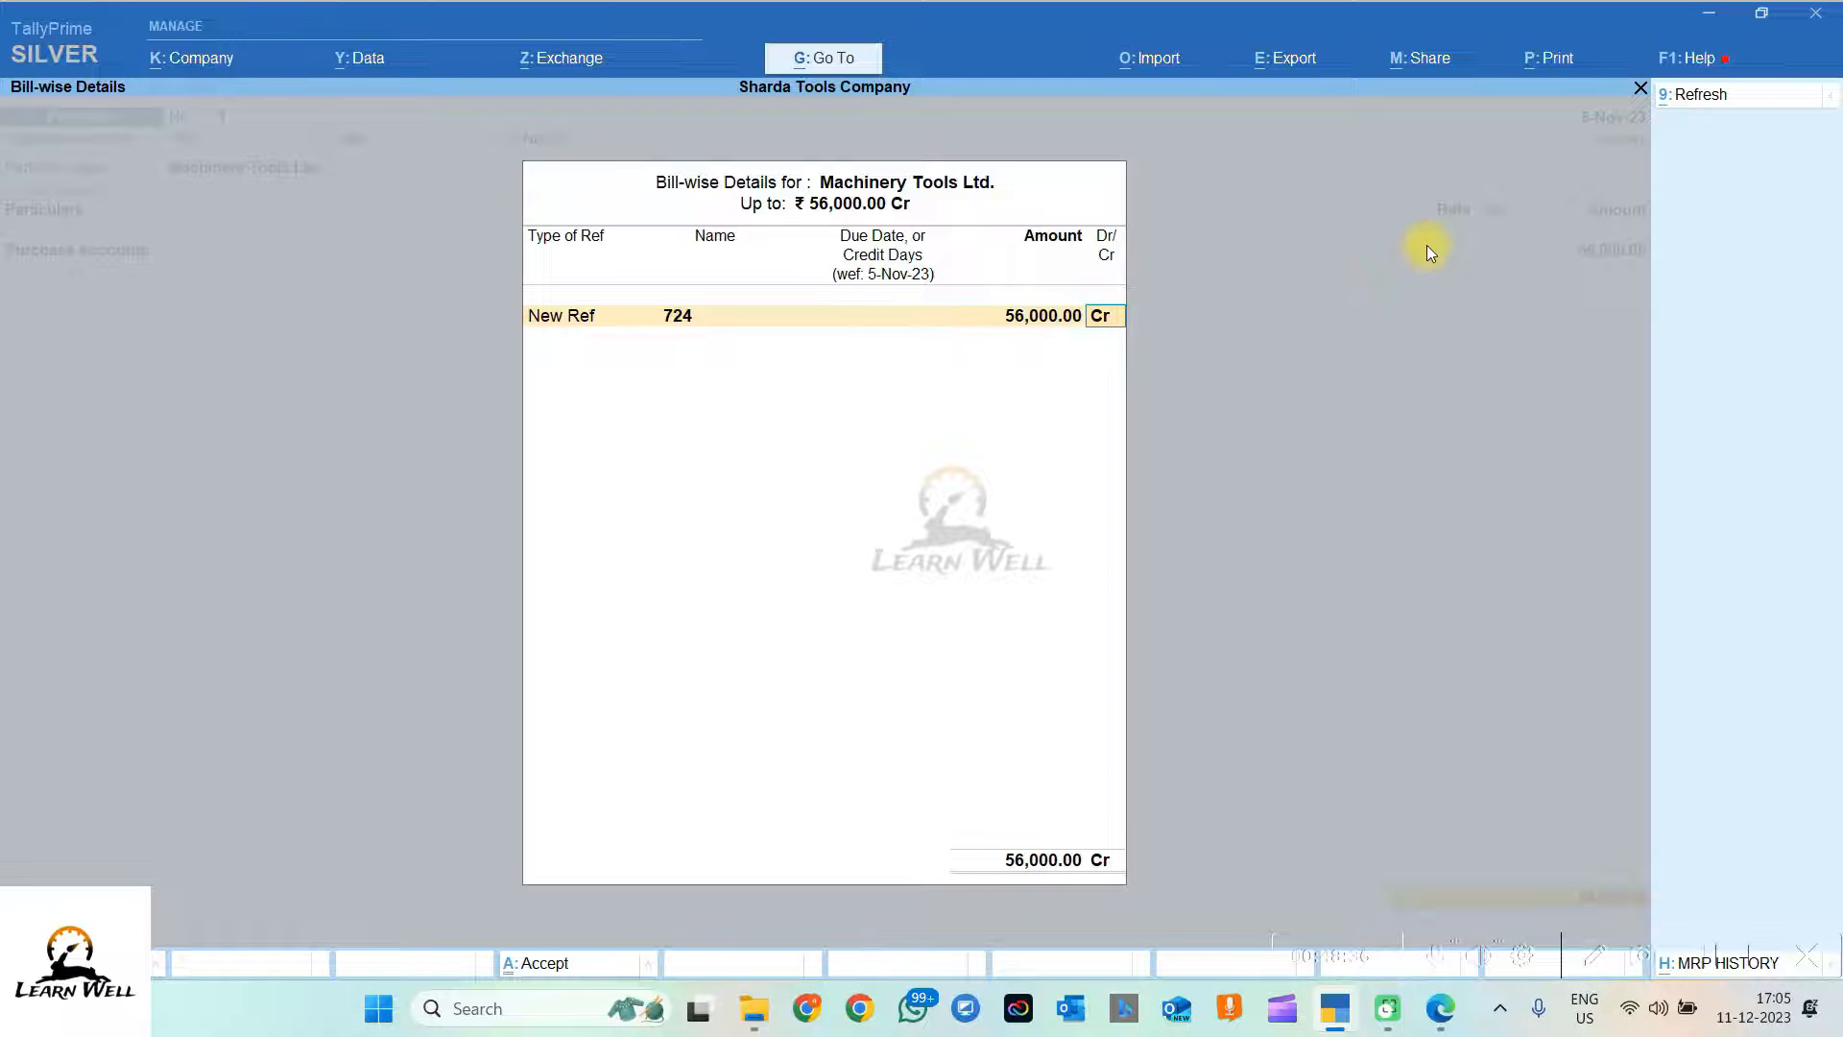
pyautogui.press('Return')
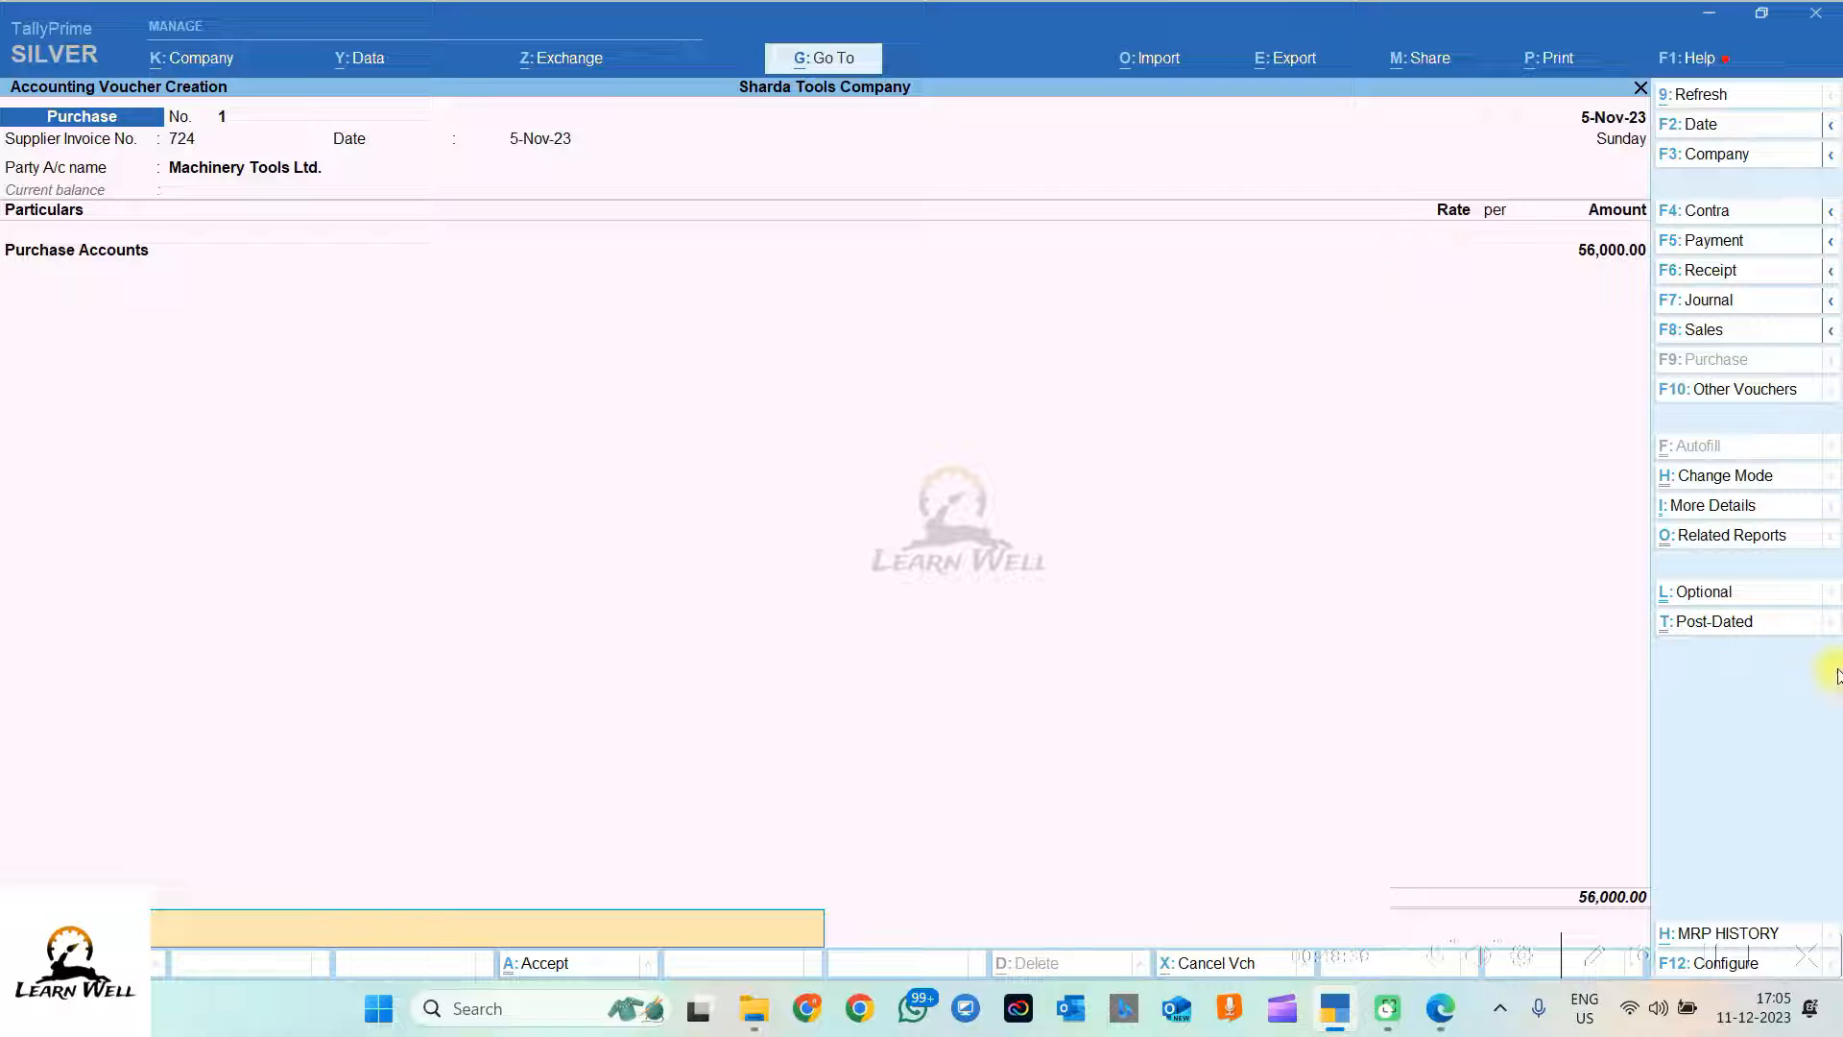
# Step: Paste the line 5 purchase entry from the PDF as narration and save the voucher
pyautogui.click(1441, 1008)
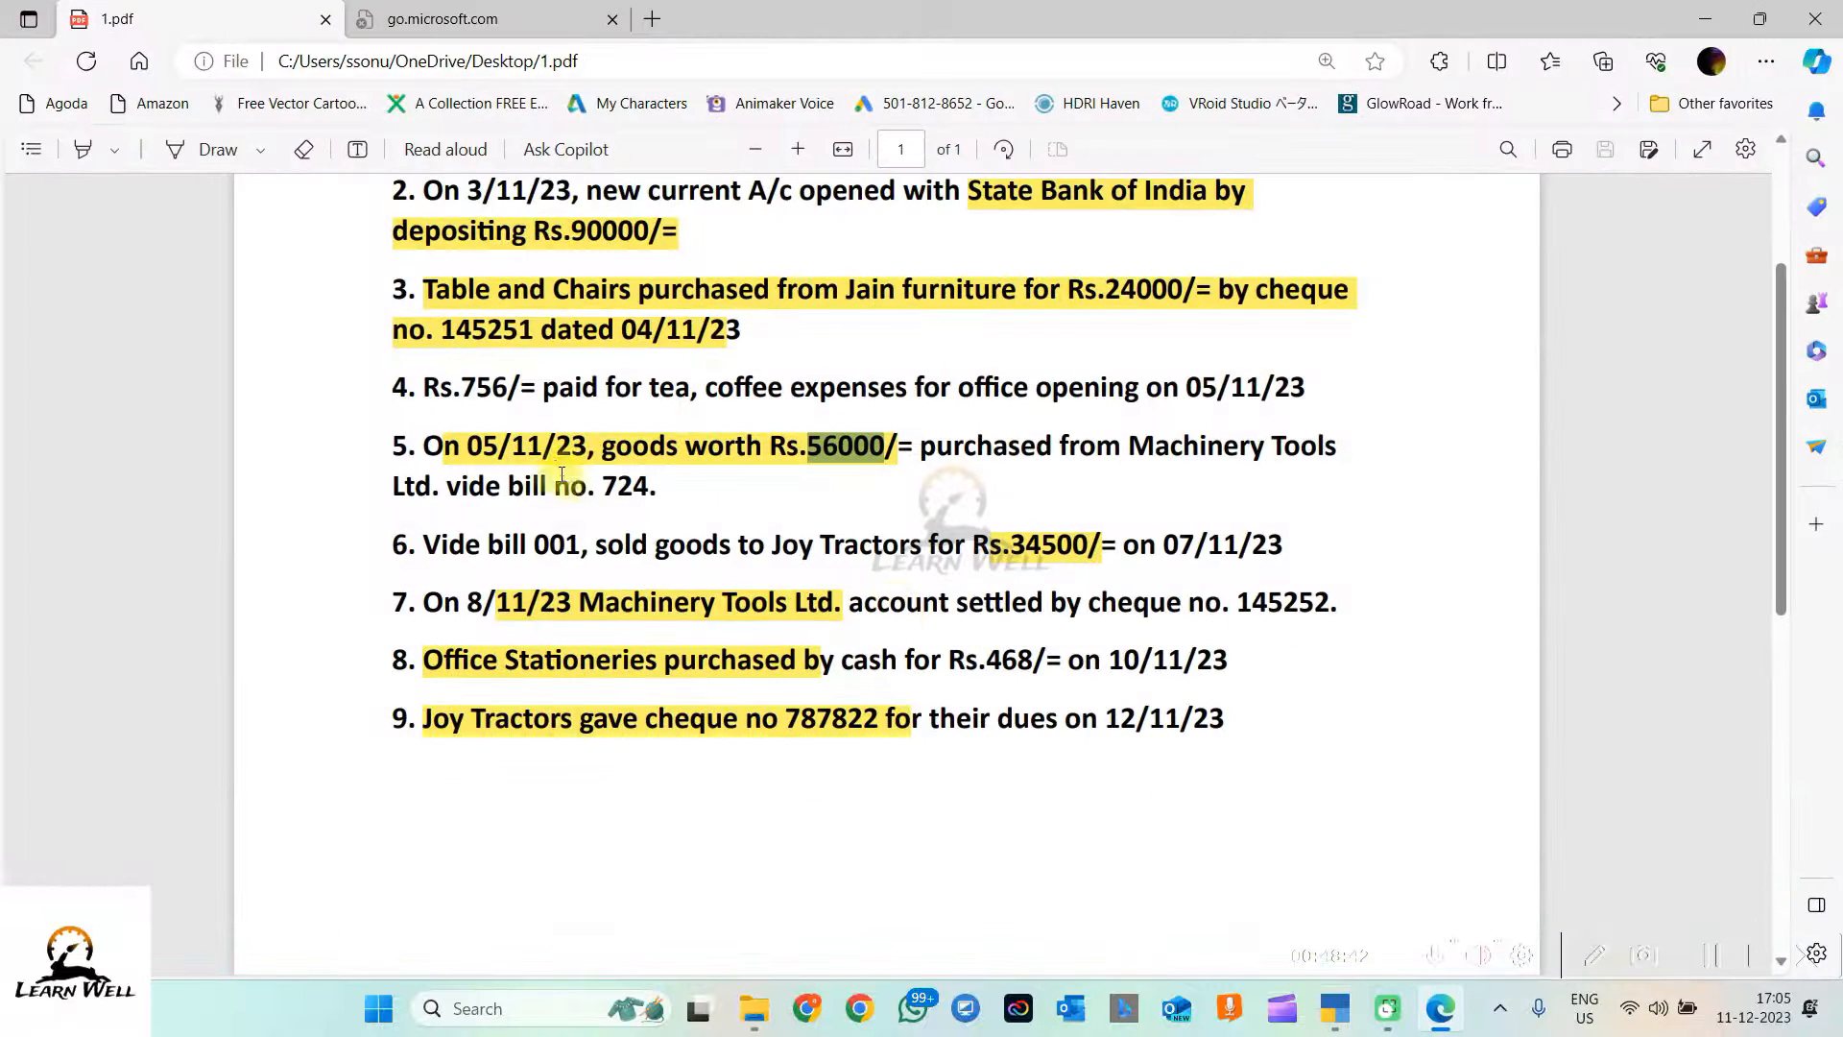
pyautogui.moveTo(437, 451); pyautogui.dragTo(680, 511)
pyautogui.hotkey('ctrl', 'c')
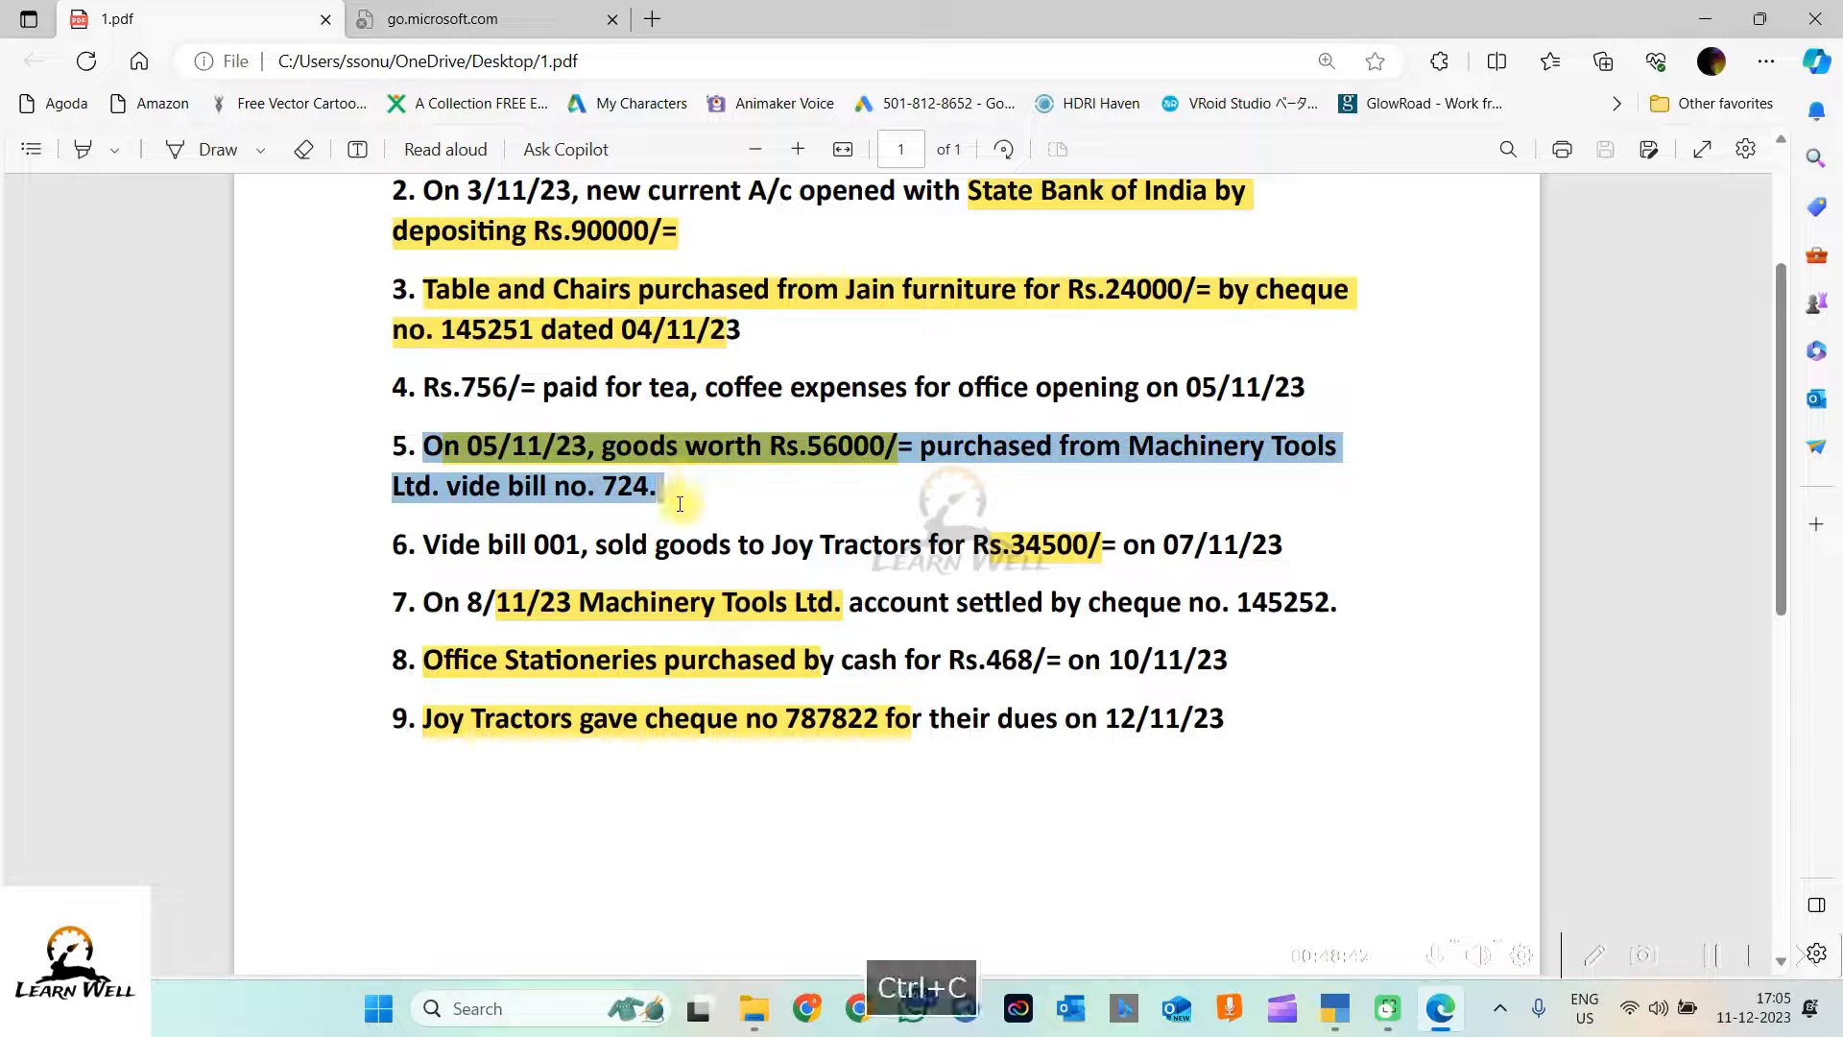
pyautogui.click(1701, 17)
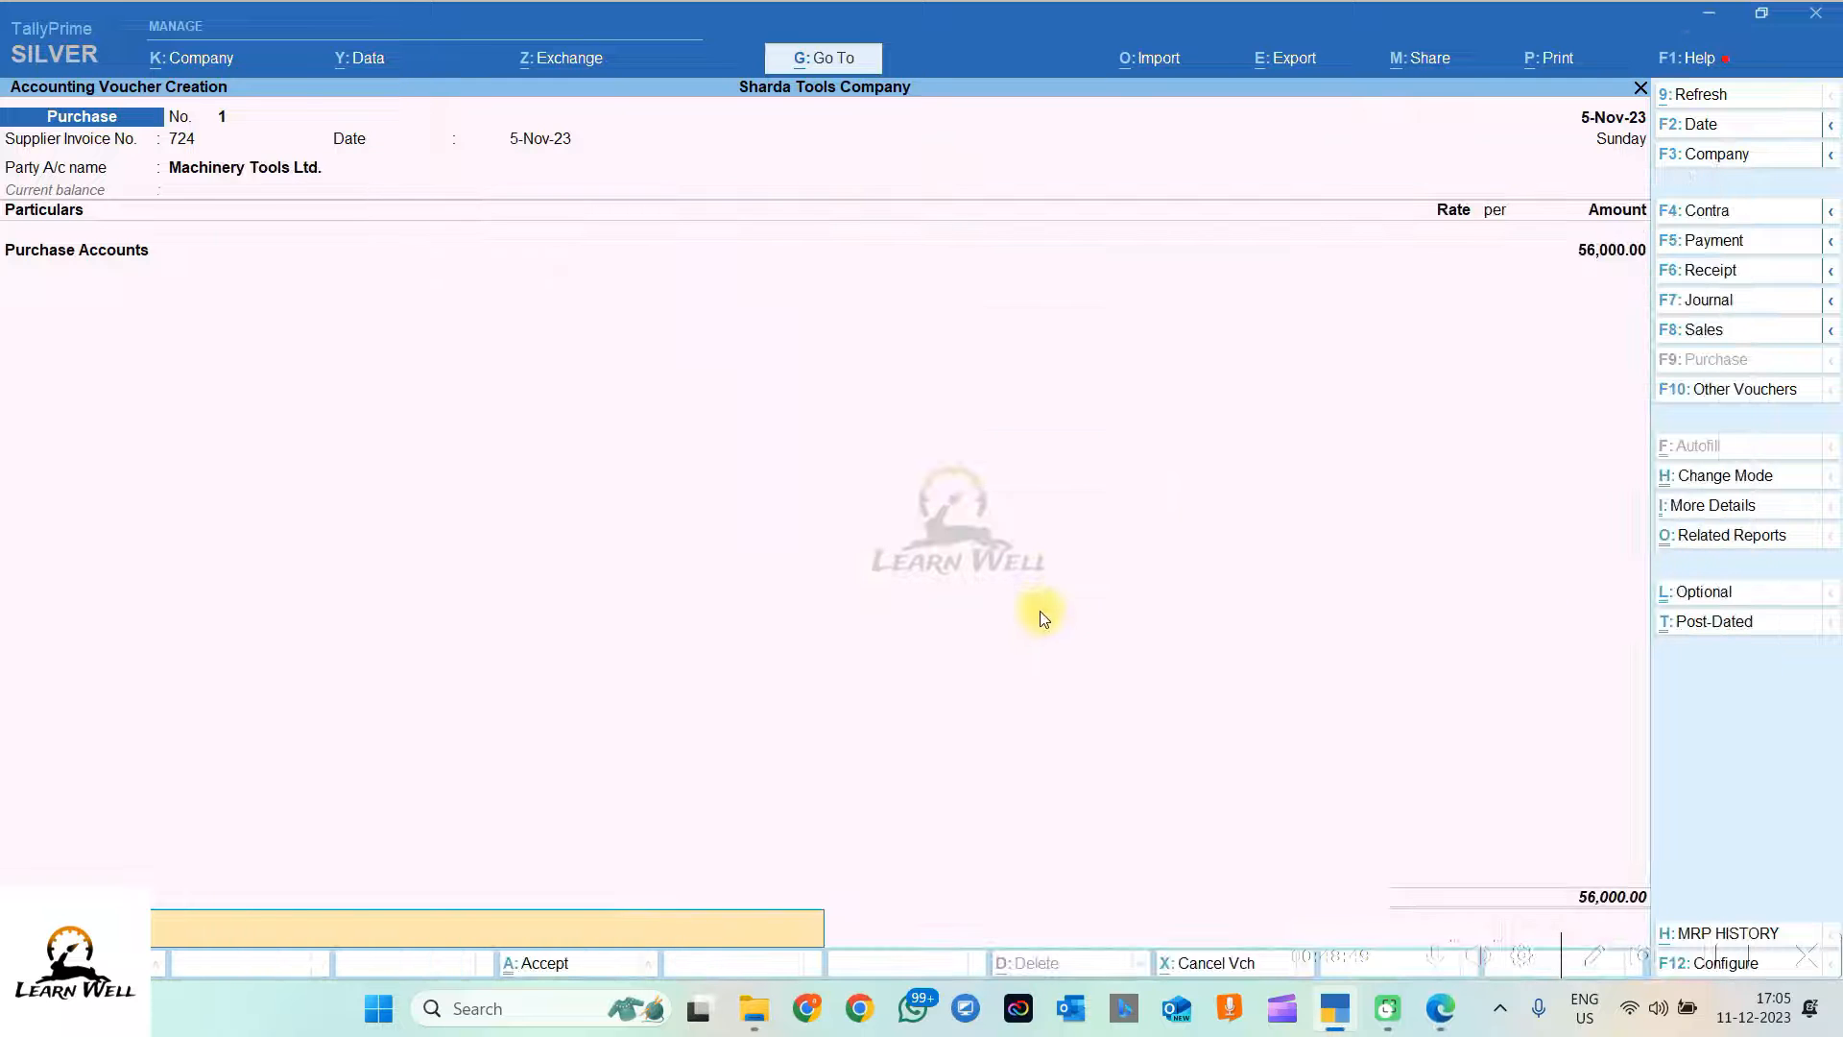
pyautogui.hotkey('ctrl', 'v')
pyautogui.press('Return')
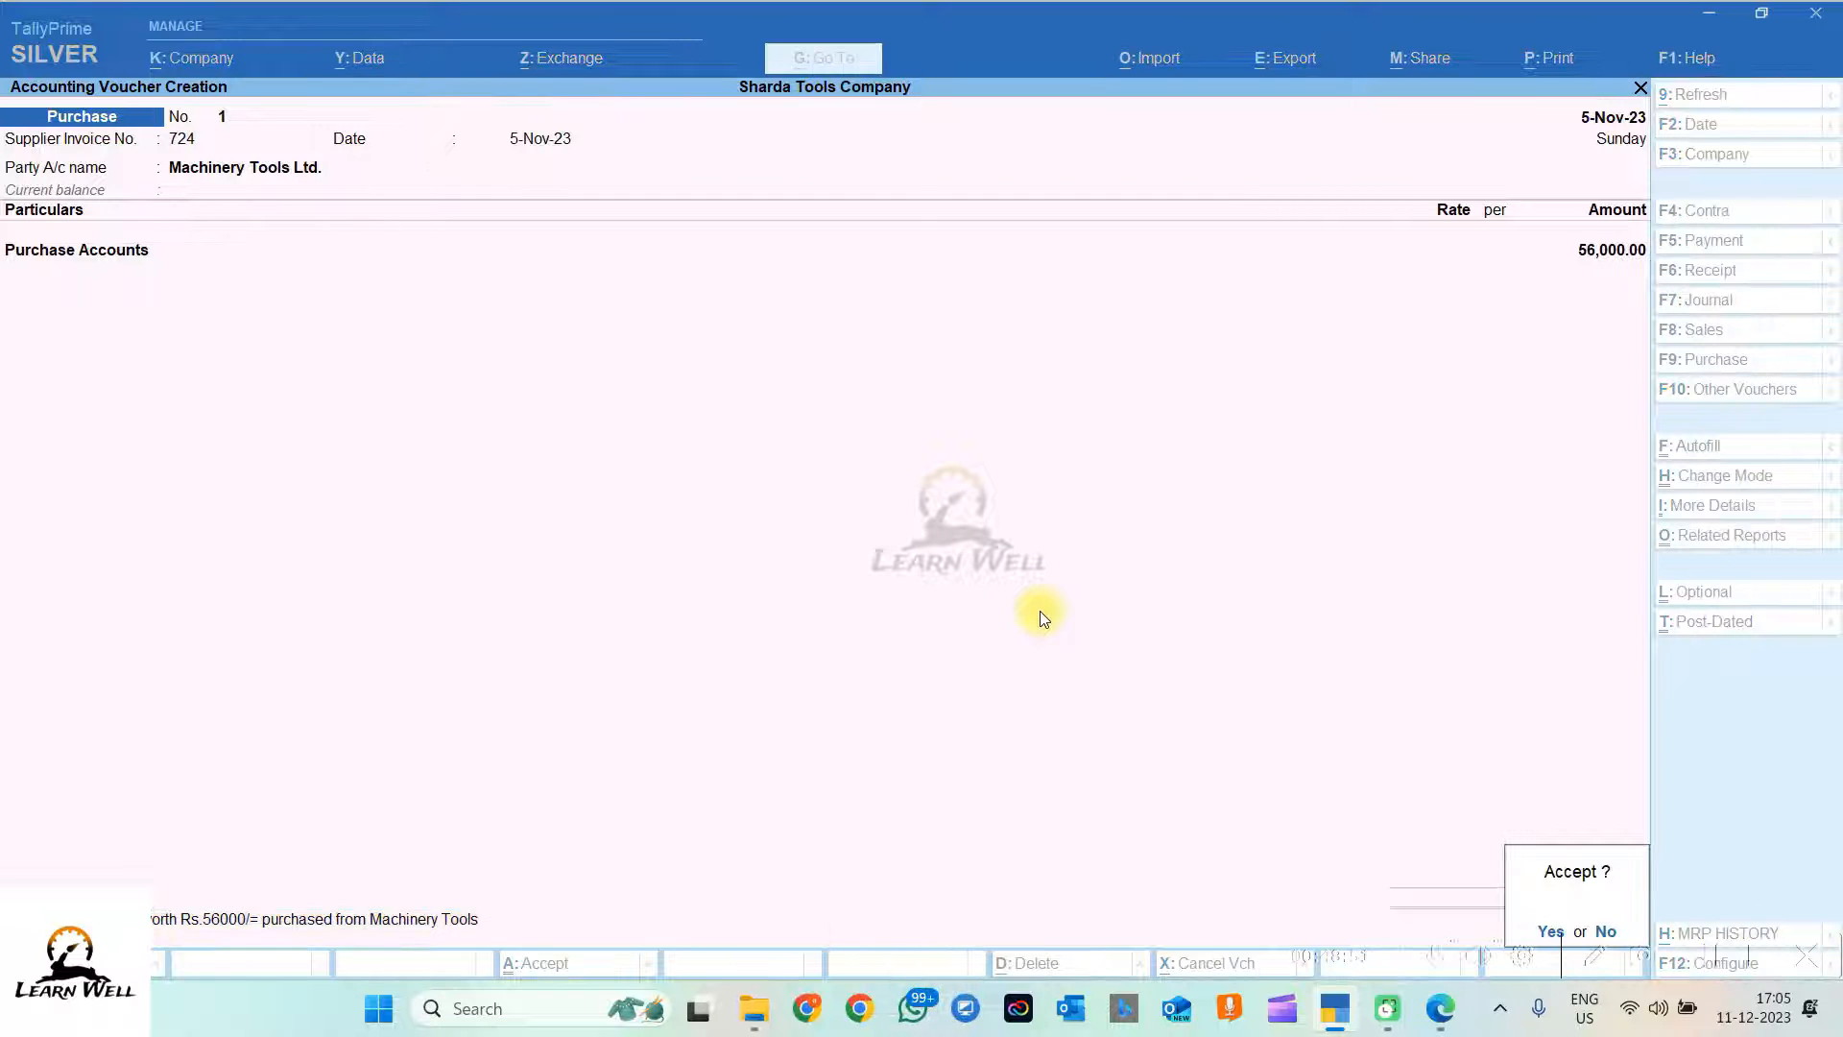
pyautogui.press('Return')
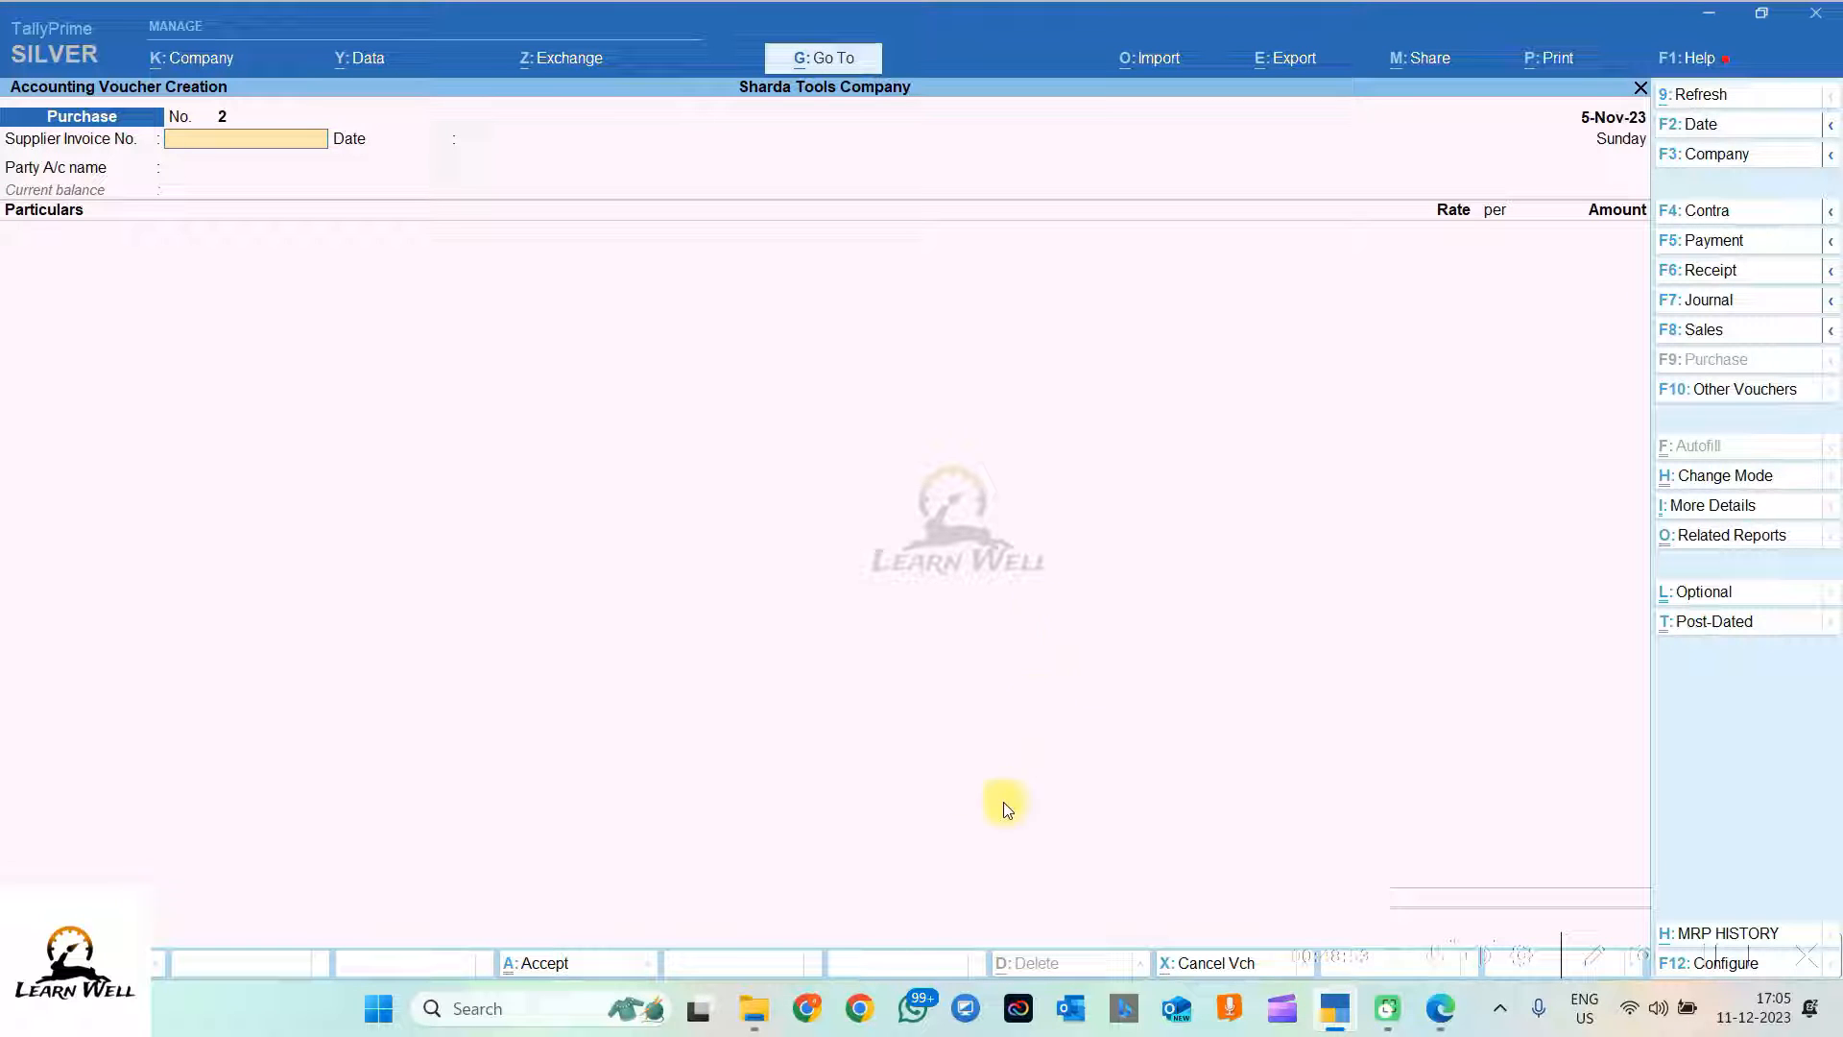
pyautogui.click(1437, 1025)
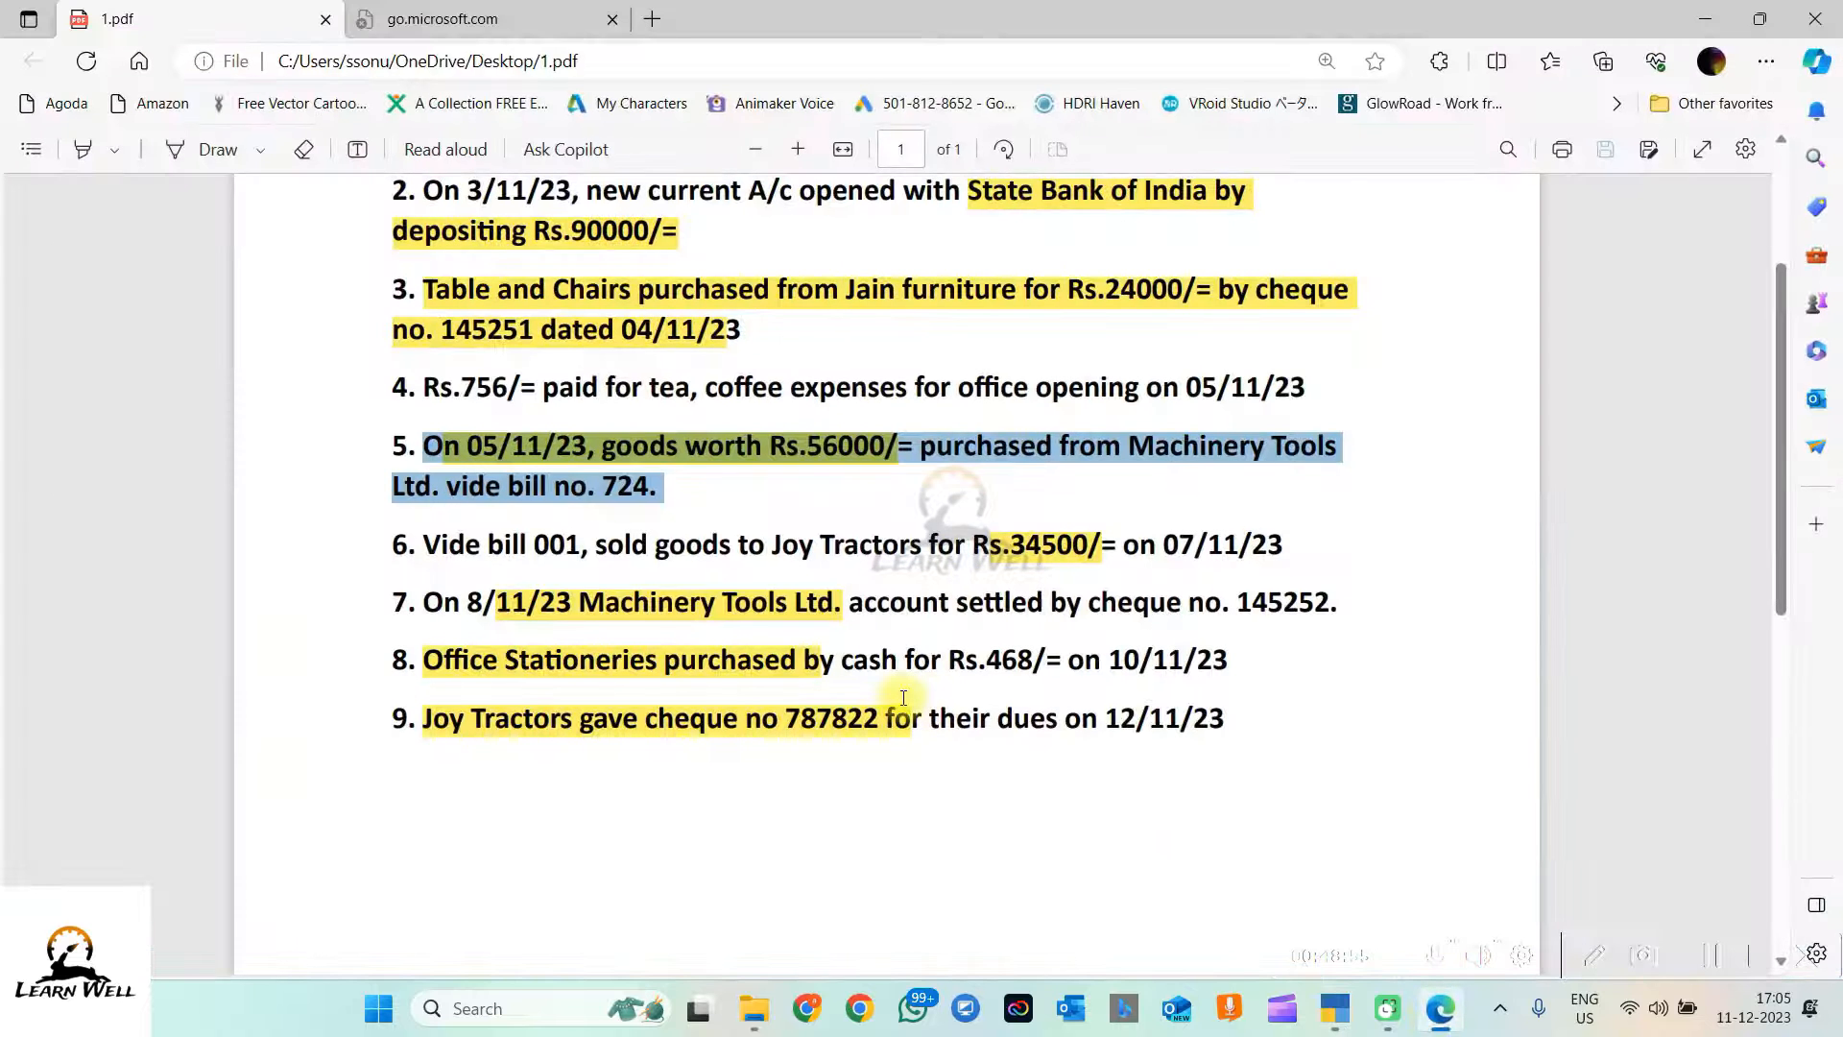
pyautogui.click(426, 544)
pyautogui.moveTo(427, 544); pyautogui.dragTo(1308, 550)
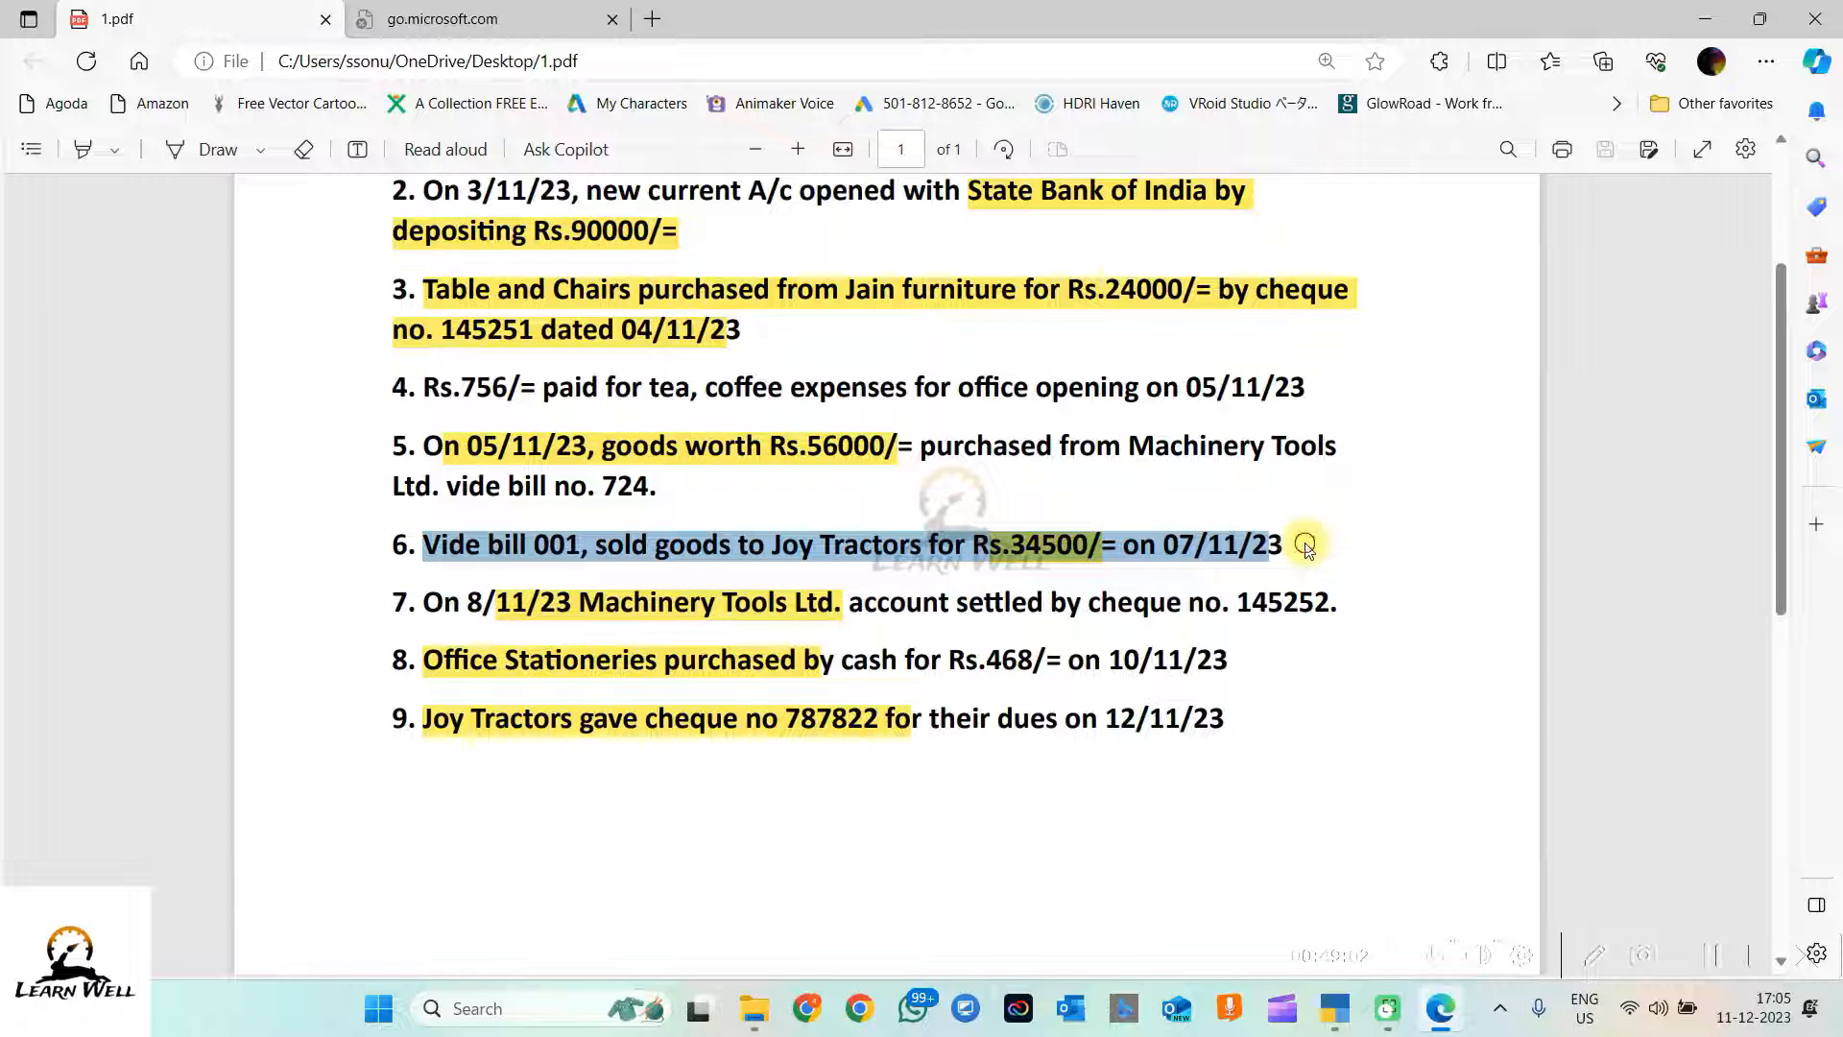
pyautogui.click(1307, 550)
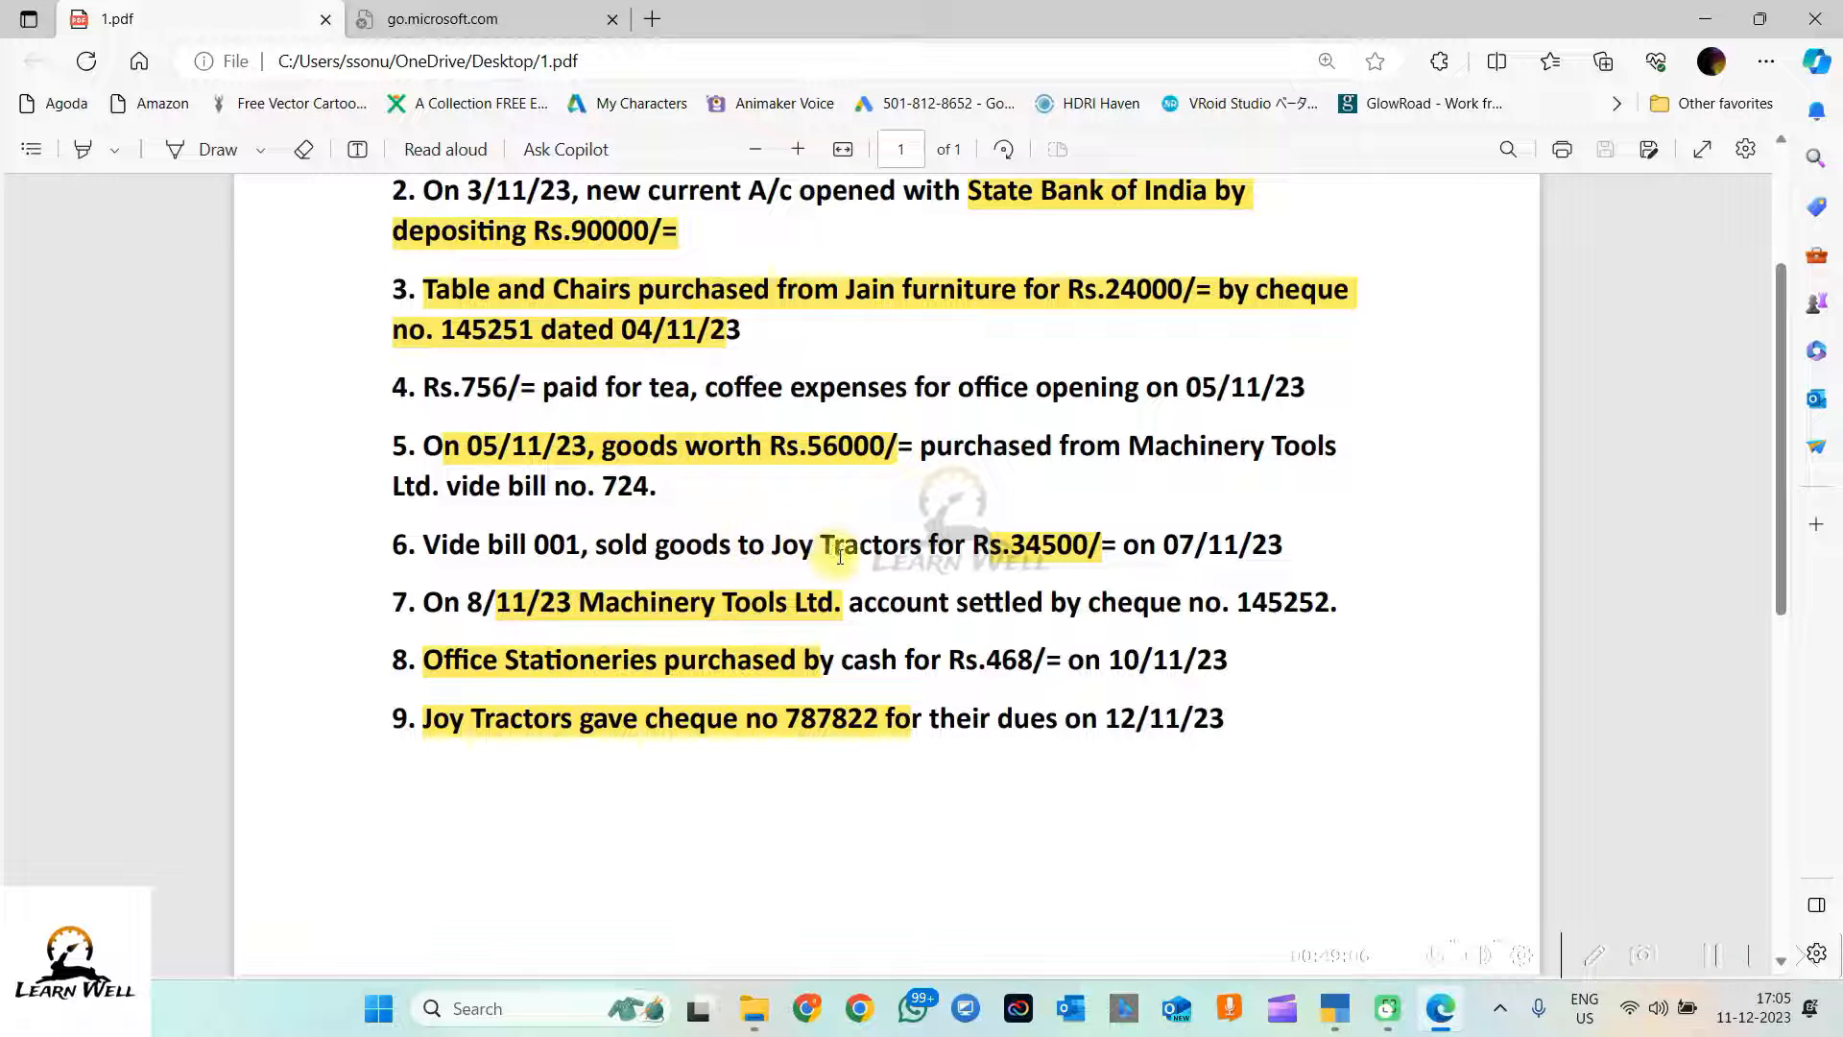
pyautogui.moveTo(751, 546); pyautogui.dragTo(921, 545)
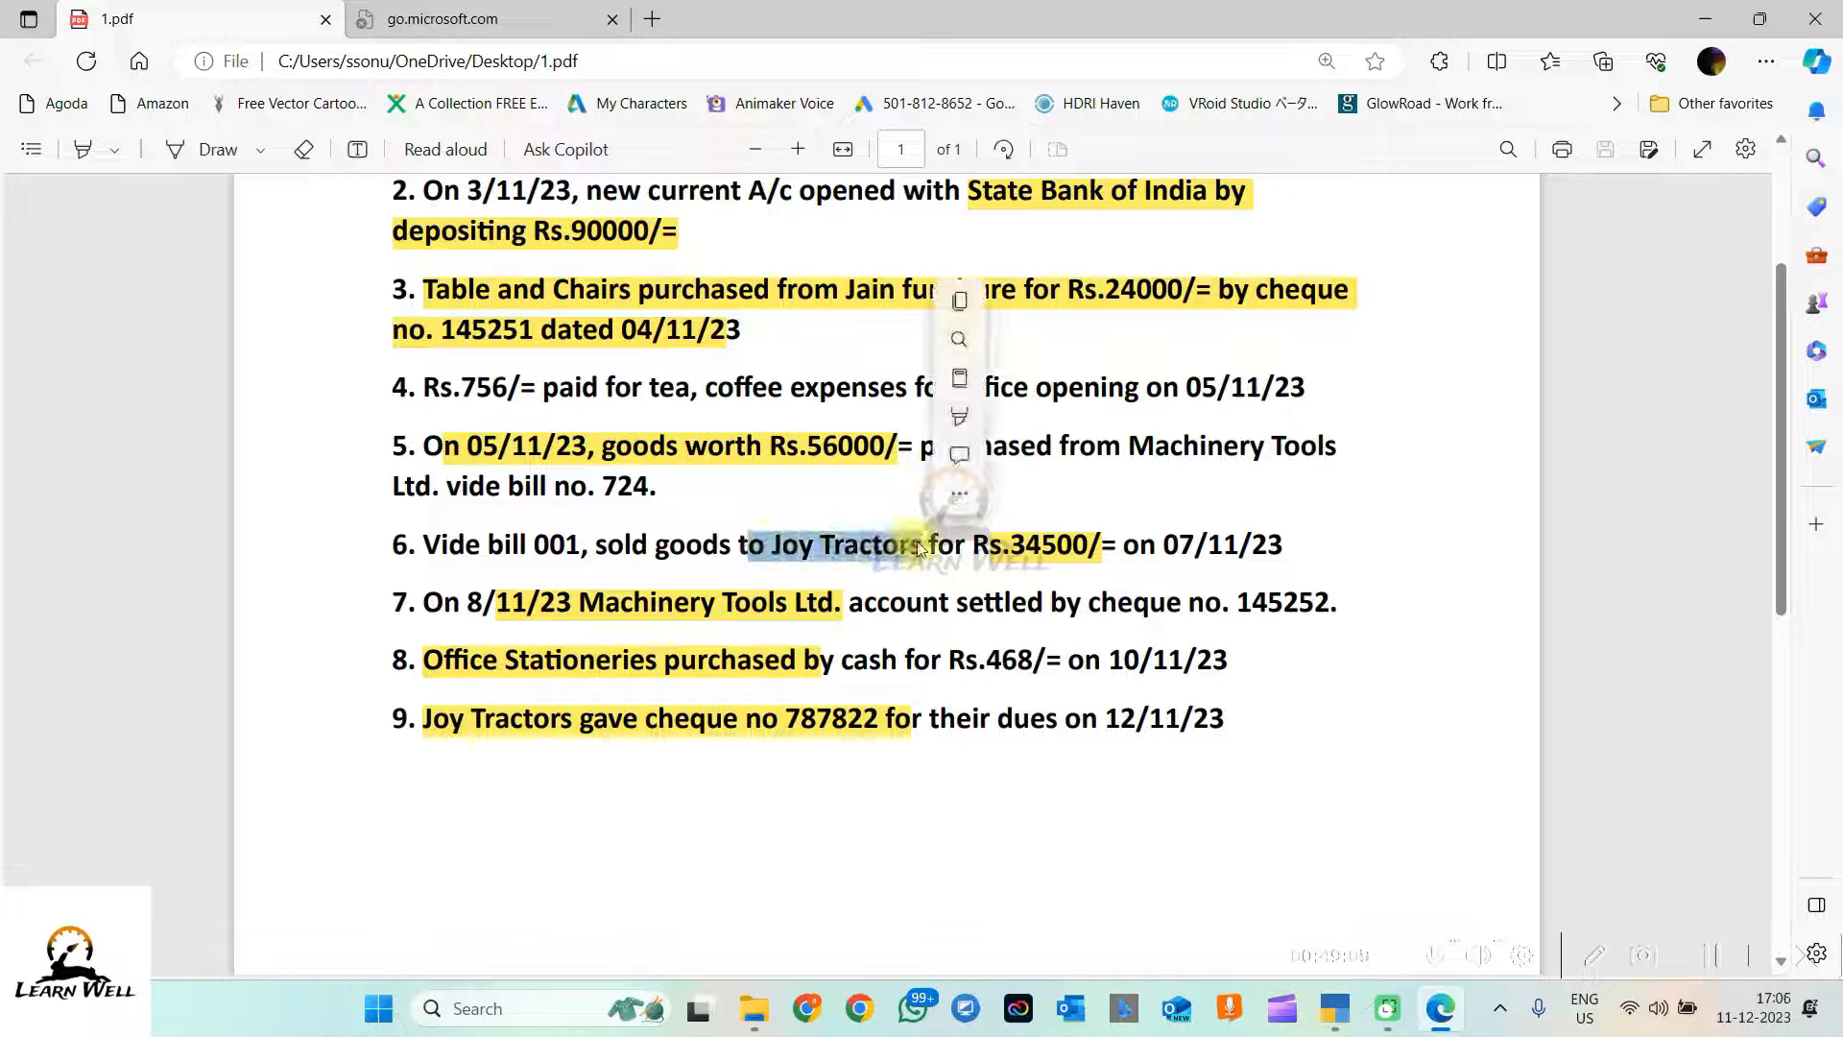
pyautogui.click(980, 562)
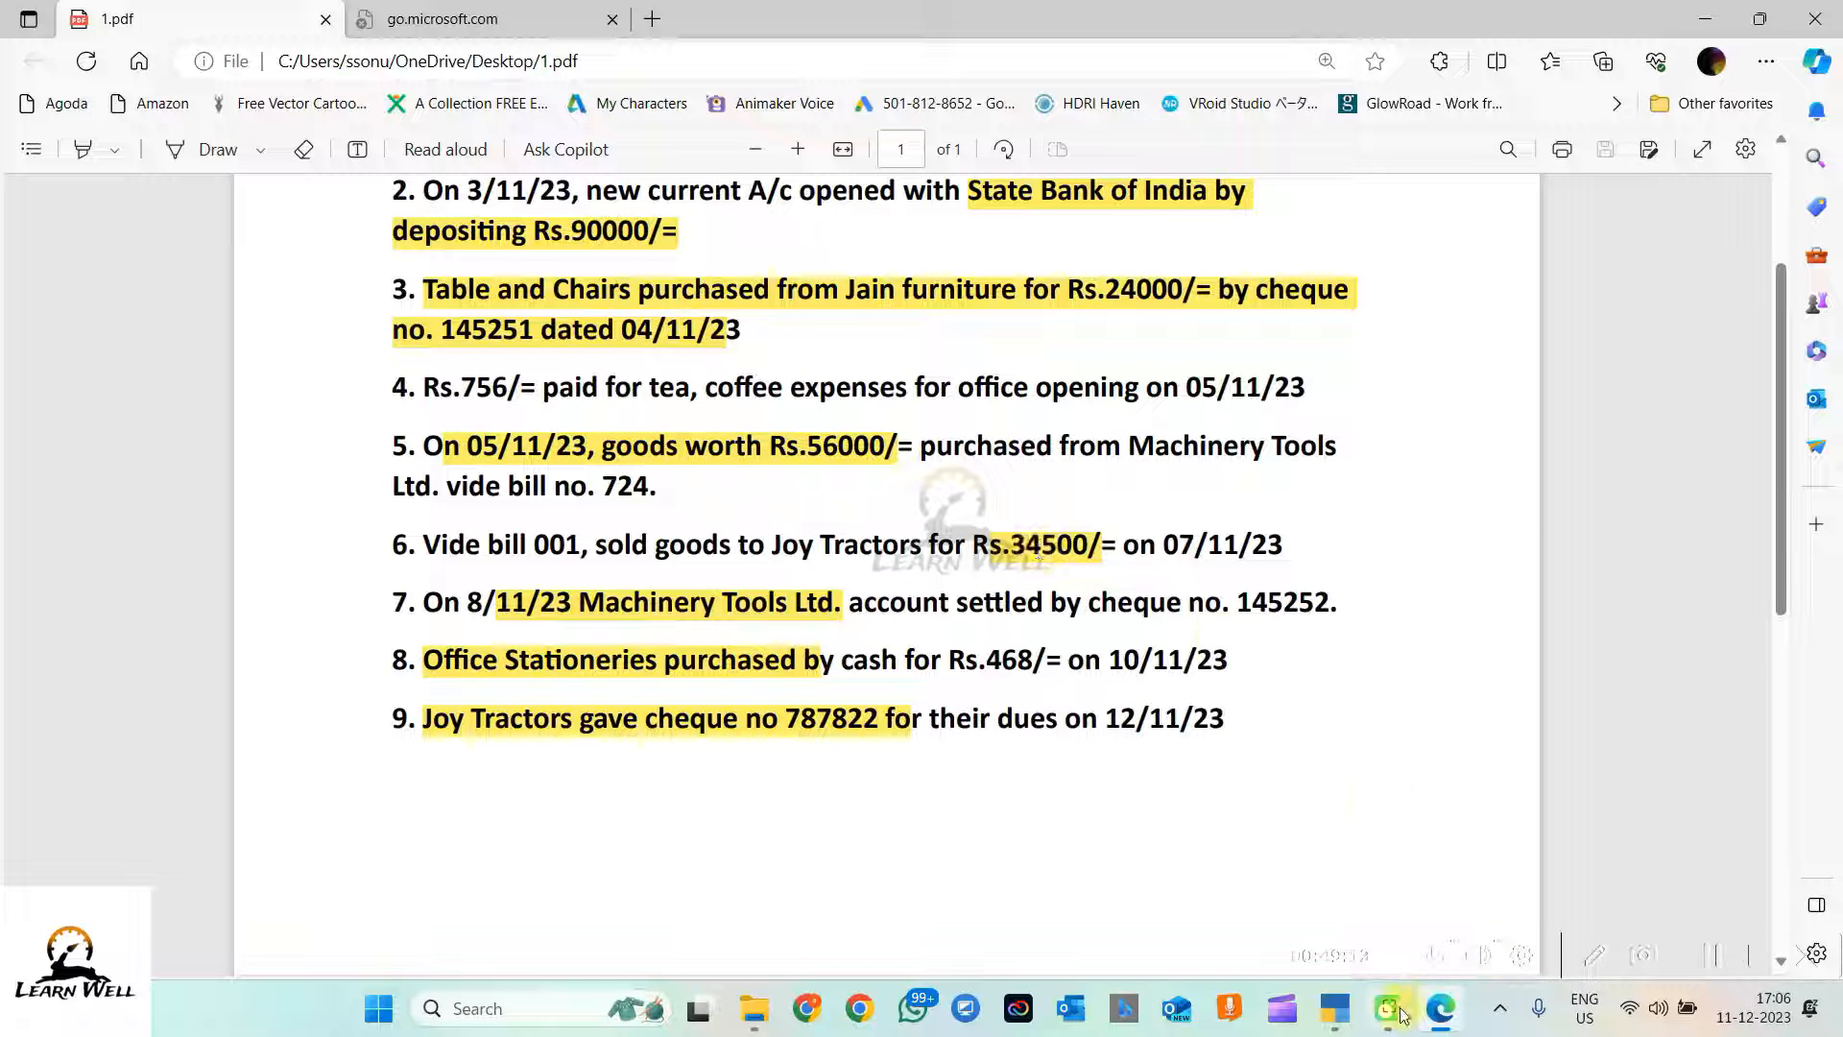
pyautogui.click(1335, 1008)
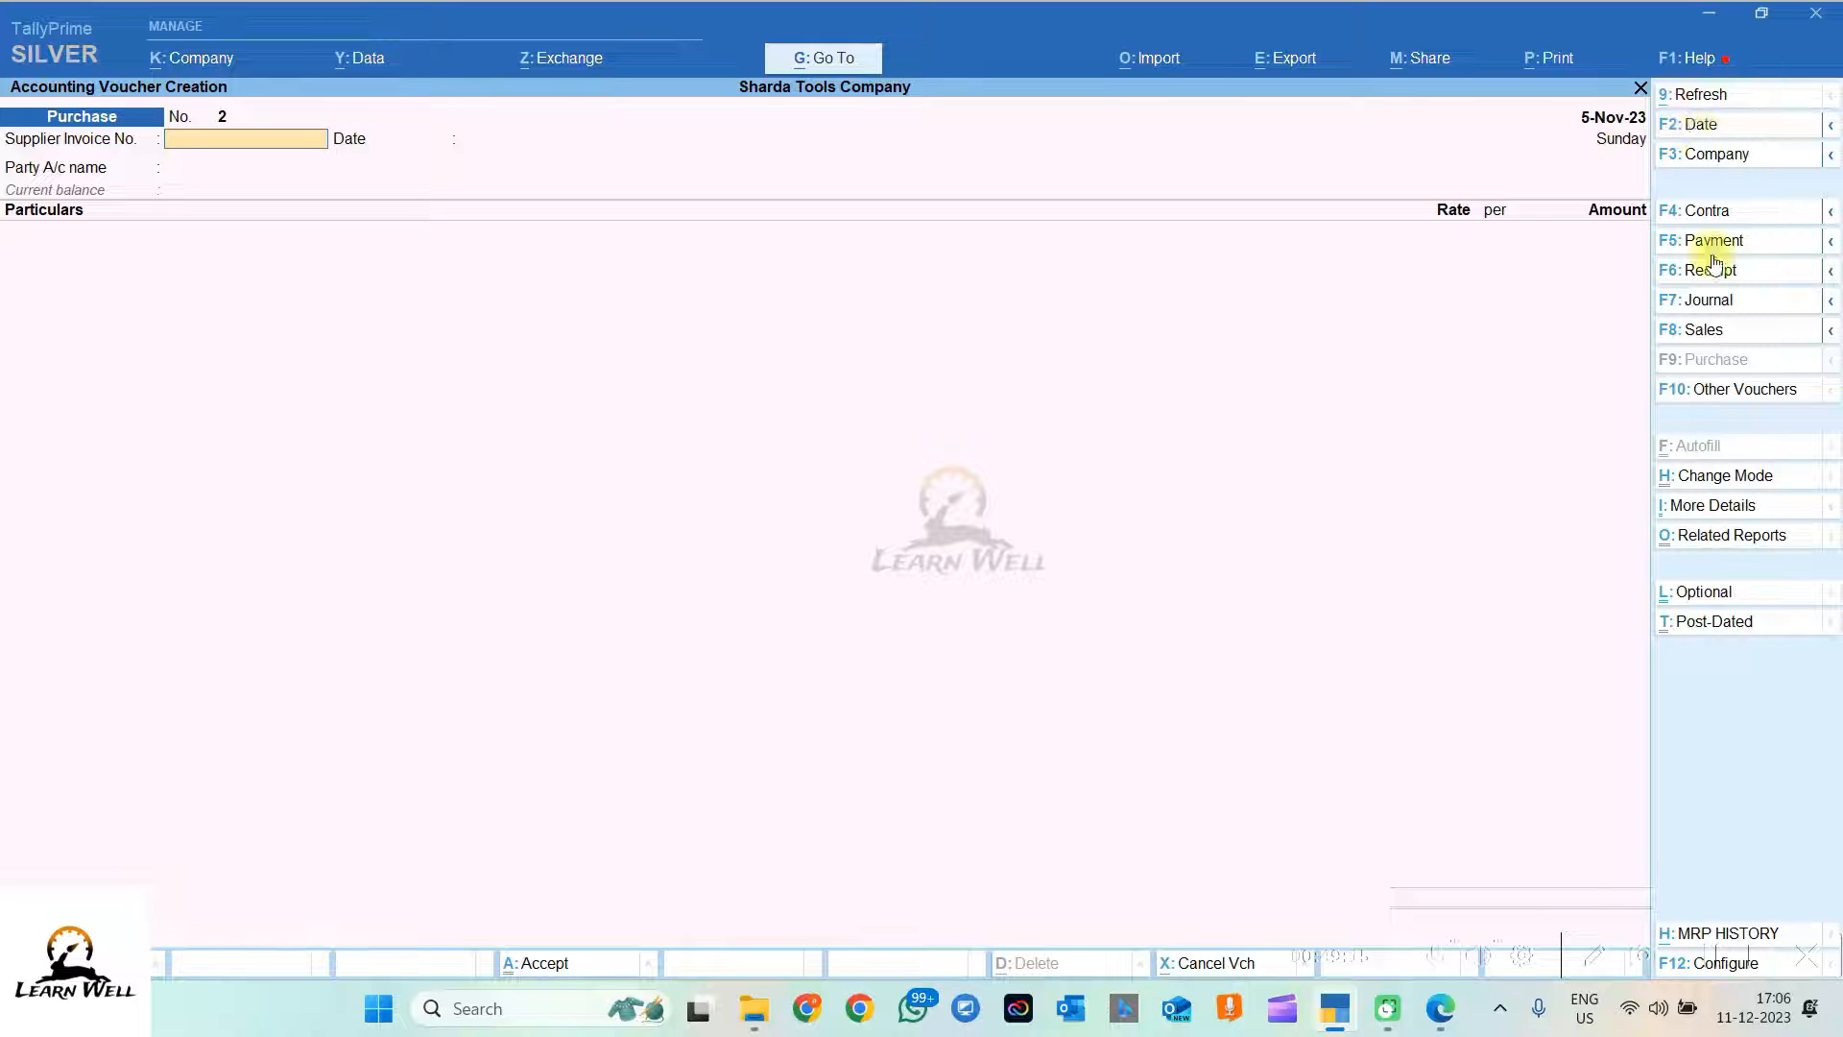
# Step: Switch to a Sales voucher dated 7-11, checking the sale date in the PDF
pyautogui.click(1700, 343)
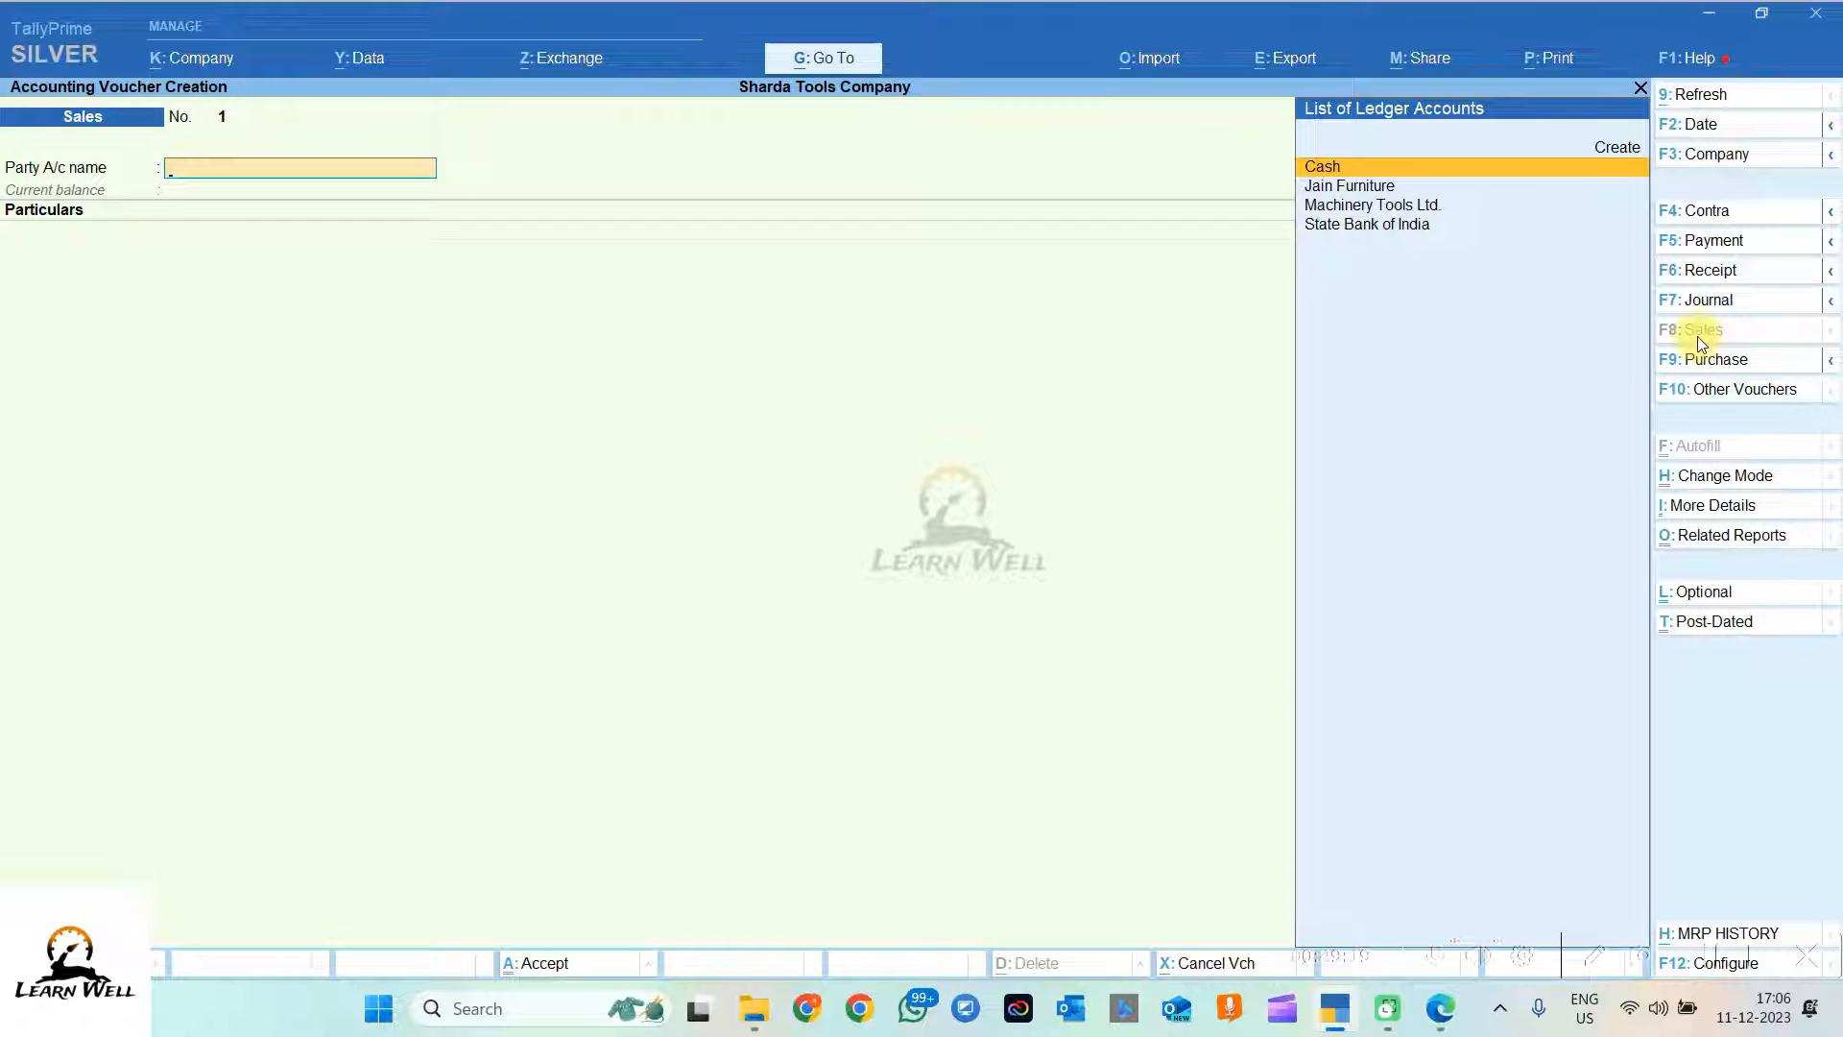
pyautogui.click(1716, 127)
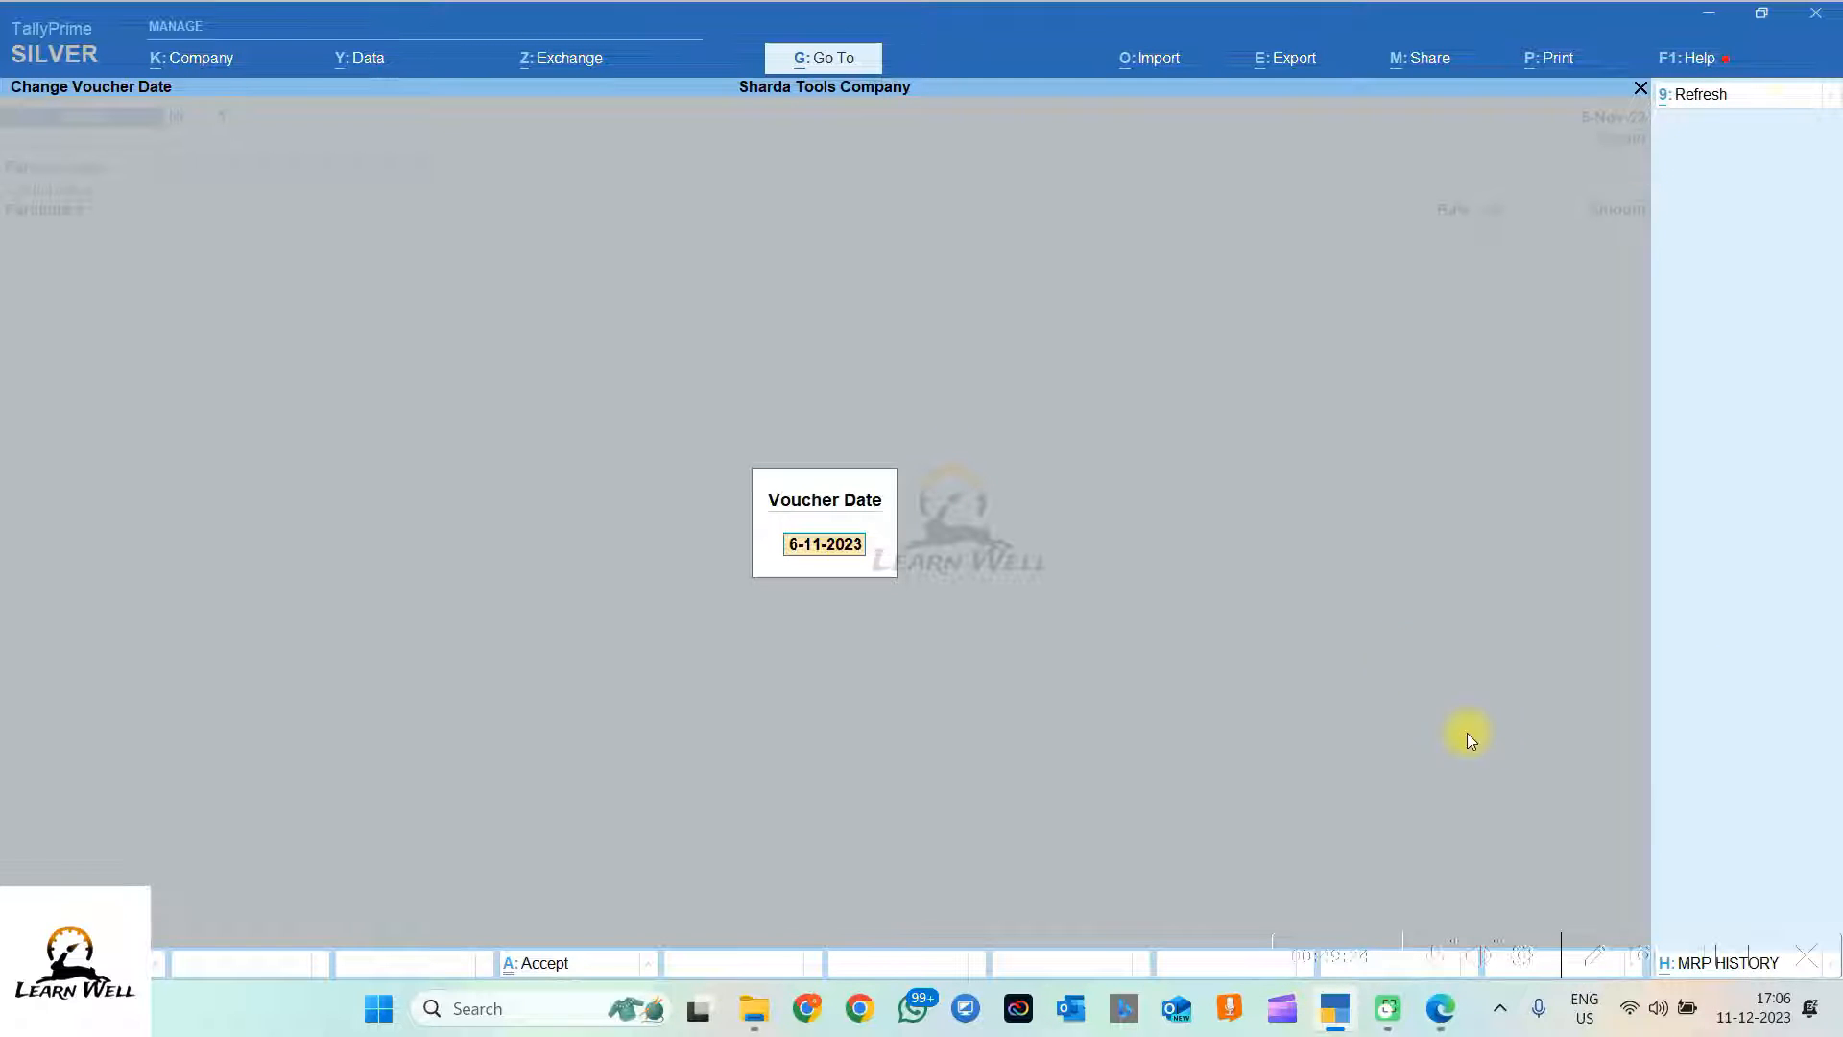
pyautogui.click(1438, 1003)
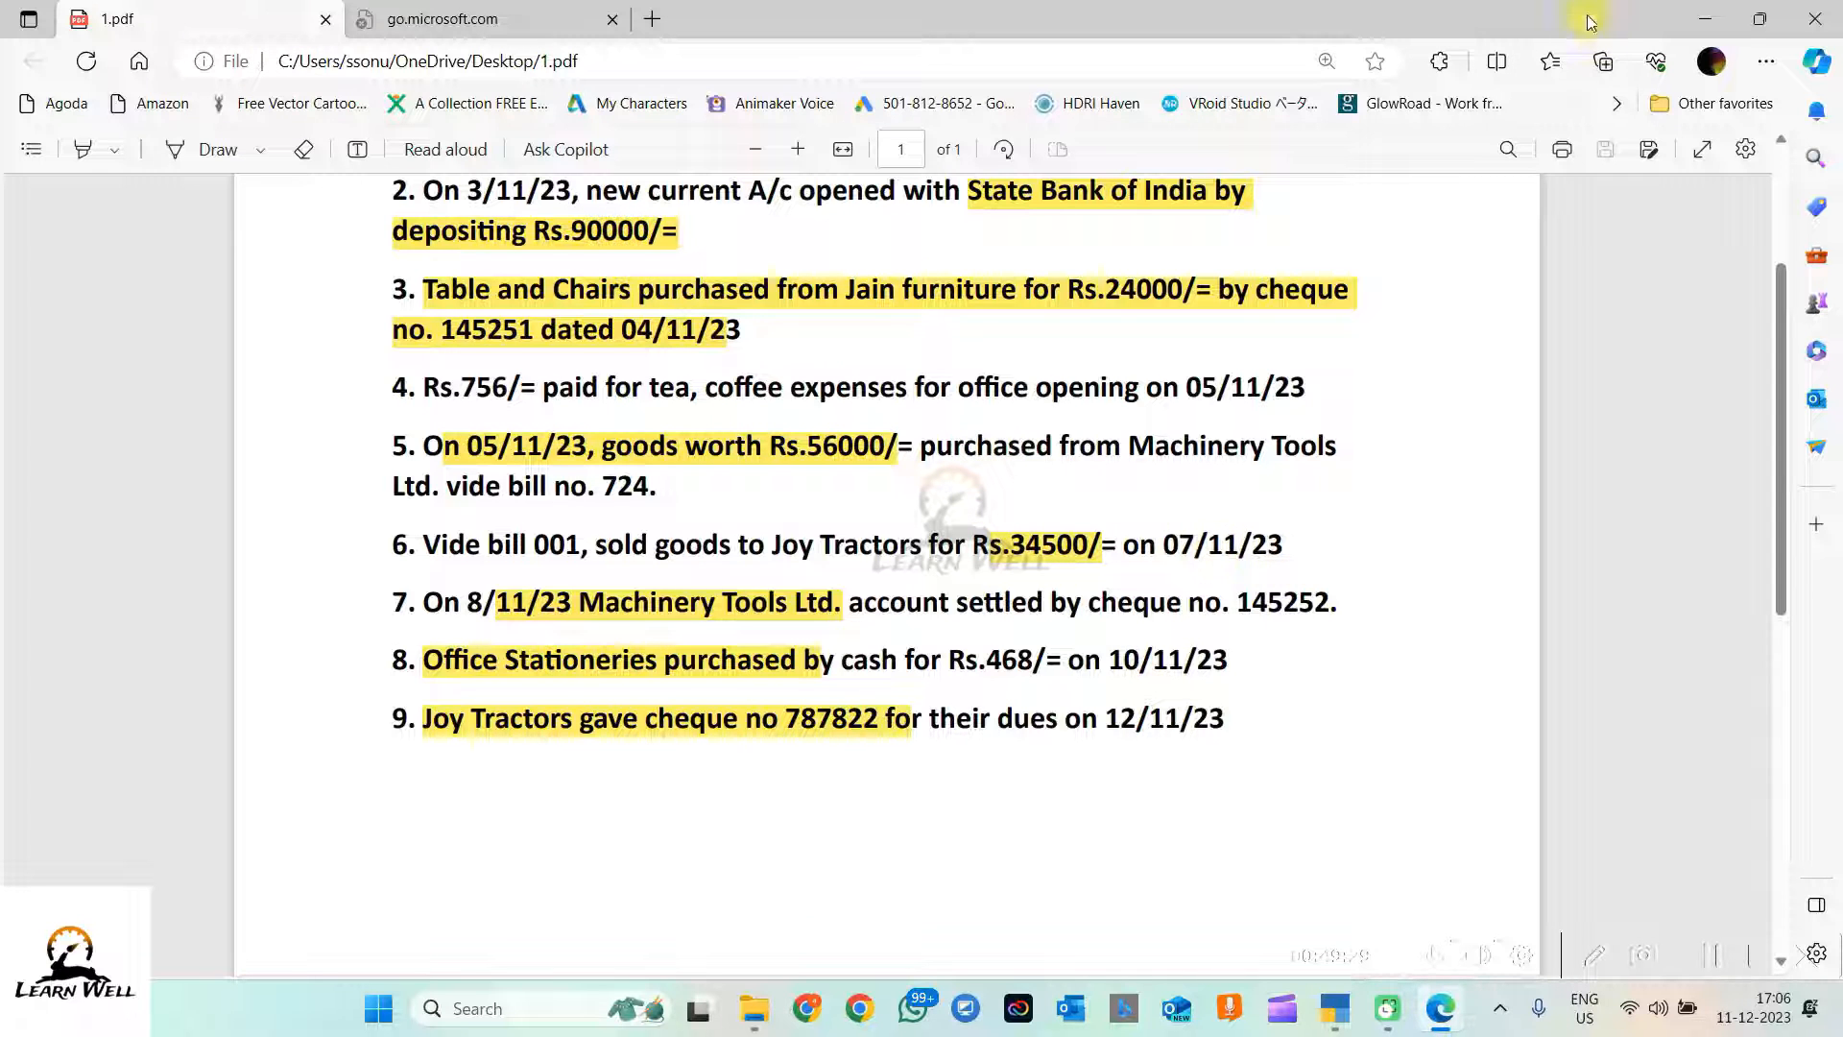
pyautogui.click(1705, 19)
pyautogui.write('7-11')
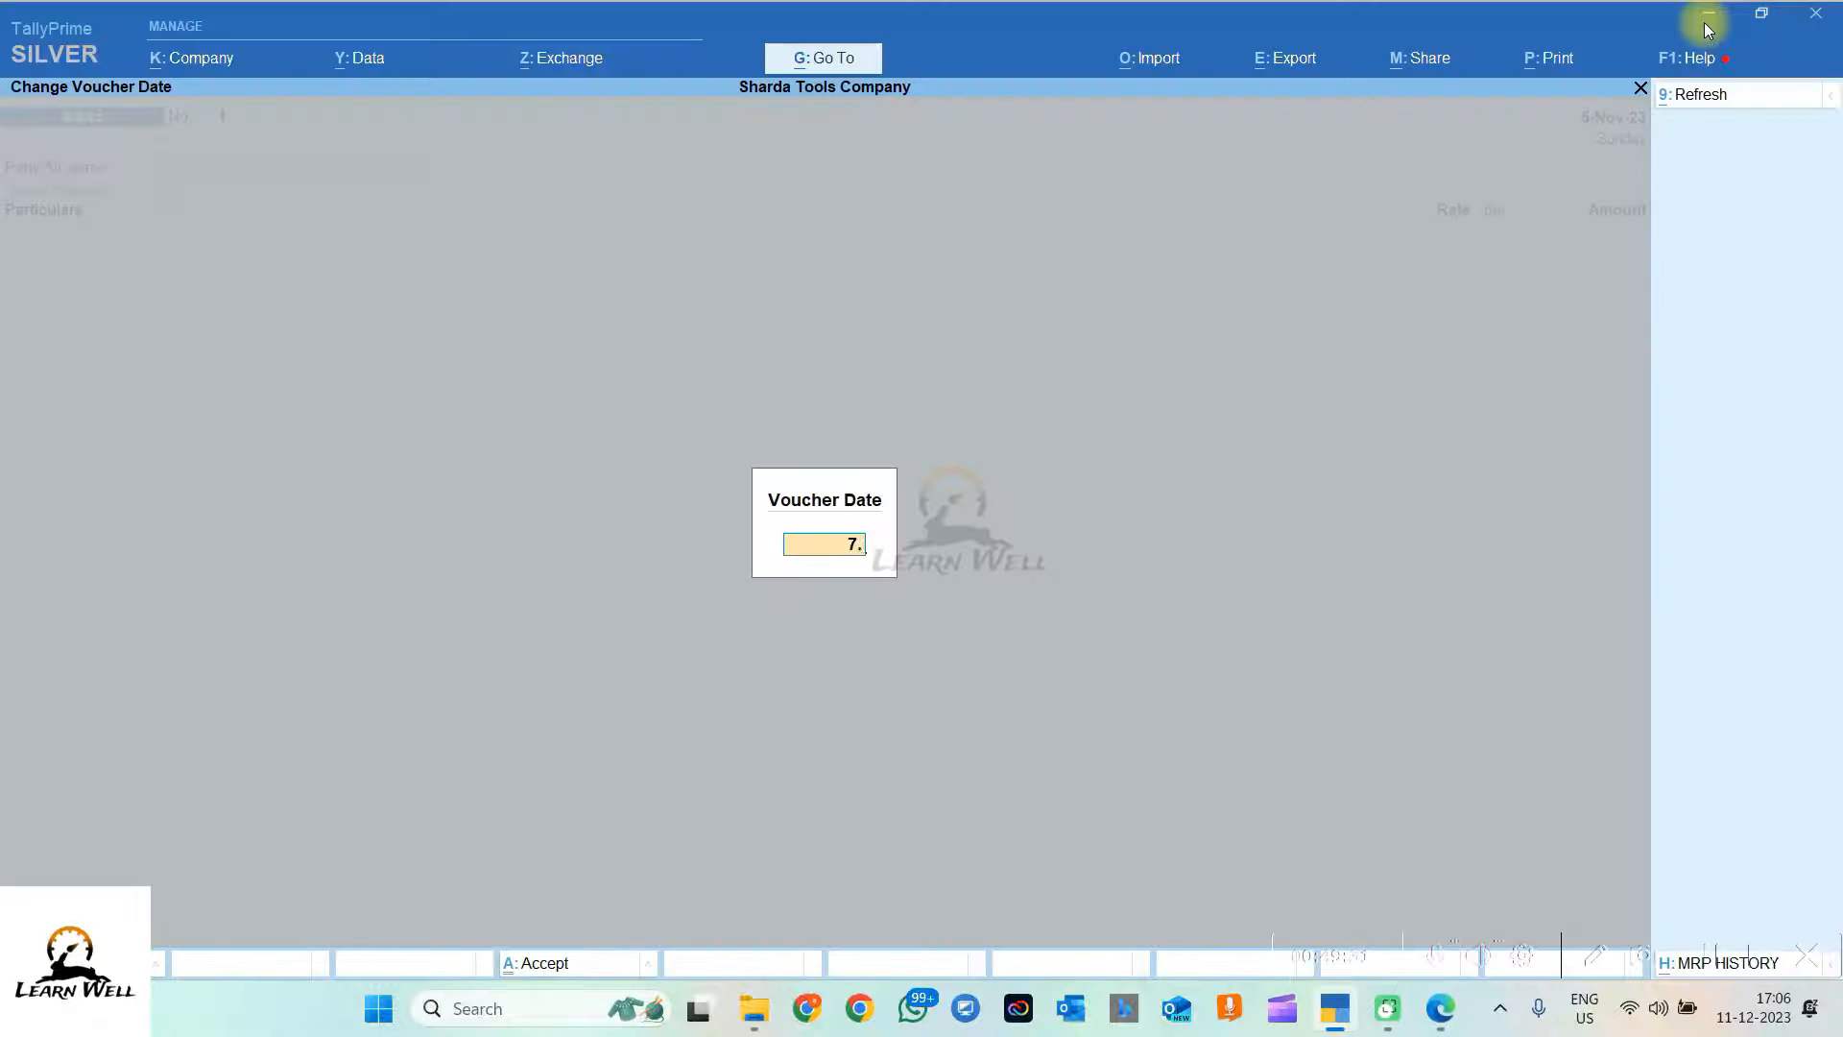
pyautogui.press('Return')
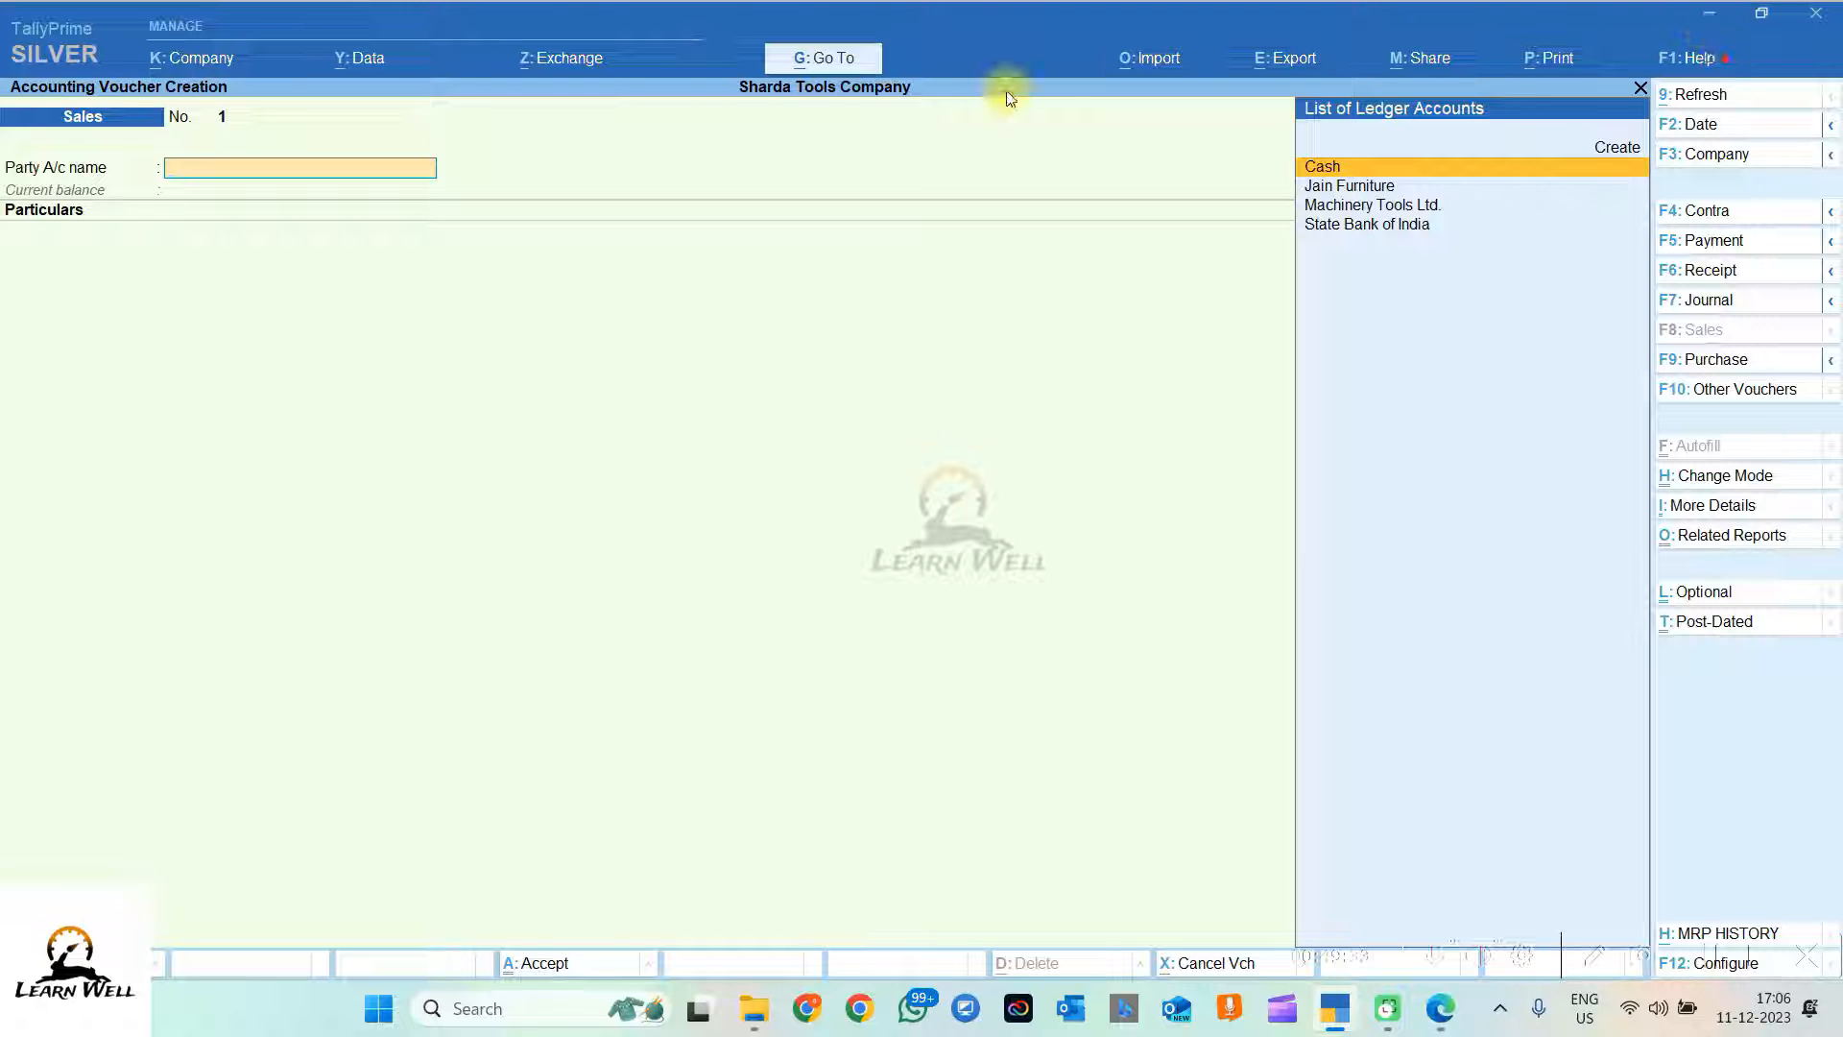
# Step: Select the customer name Joy Tractors in item 6 of the transaction list
pyautogui.click(1434, 998)
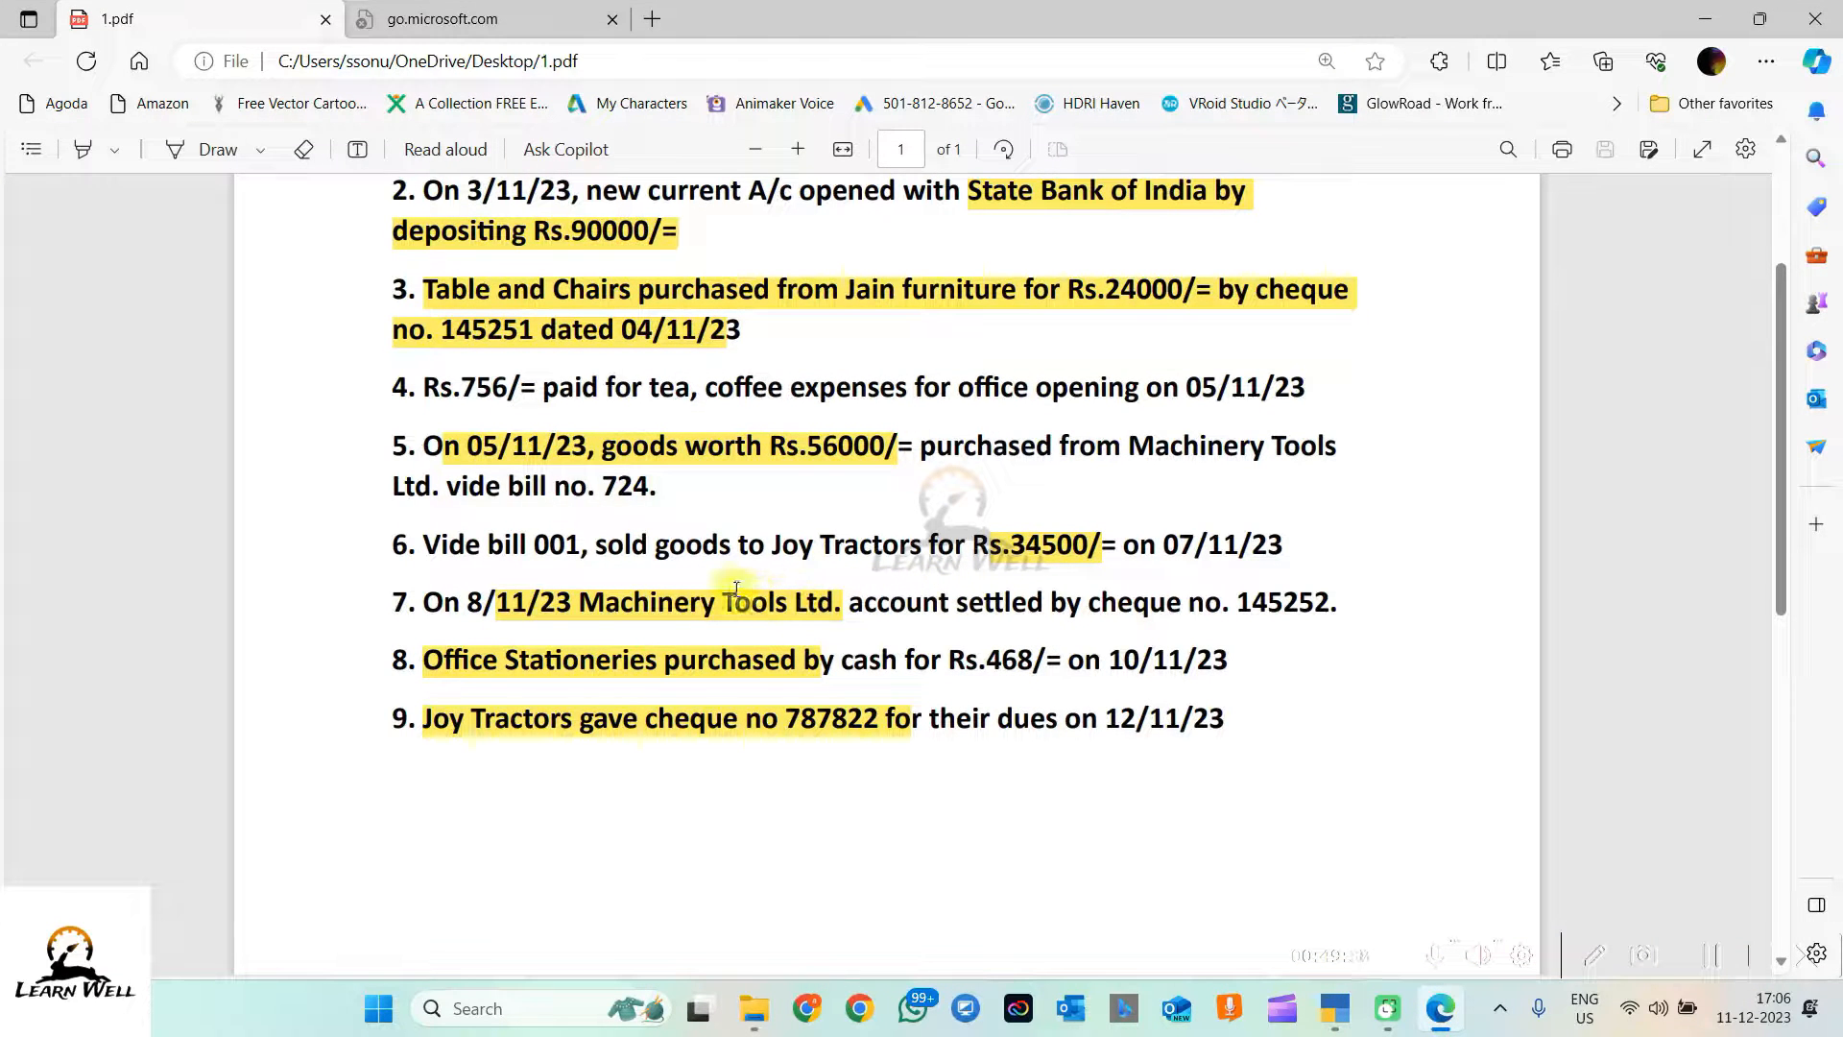
pyautogui.moveTo(748, 544); pyautogui.dragTo(921, 540)
pyautogui.hotkey('ctrl', 'c')
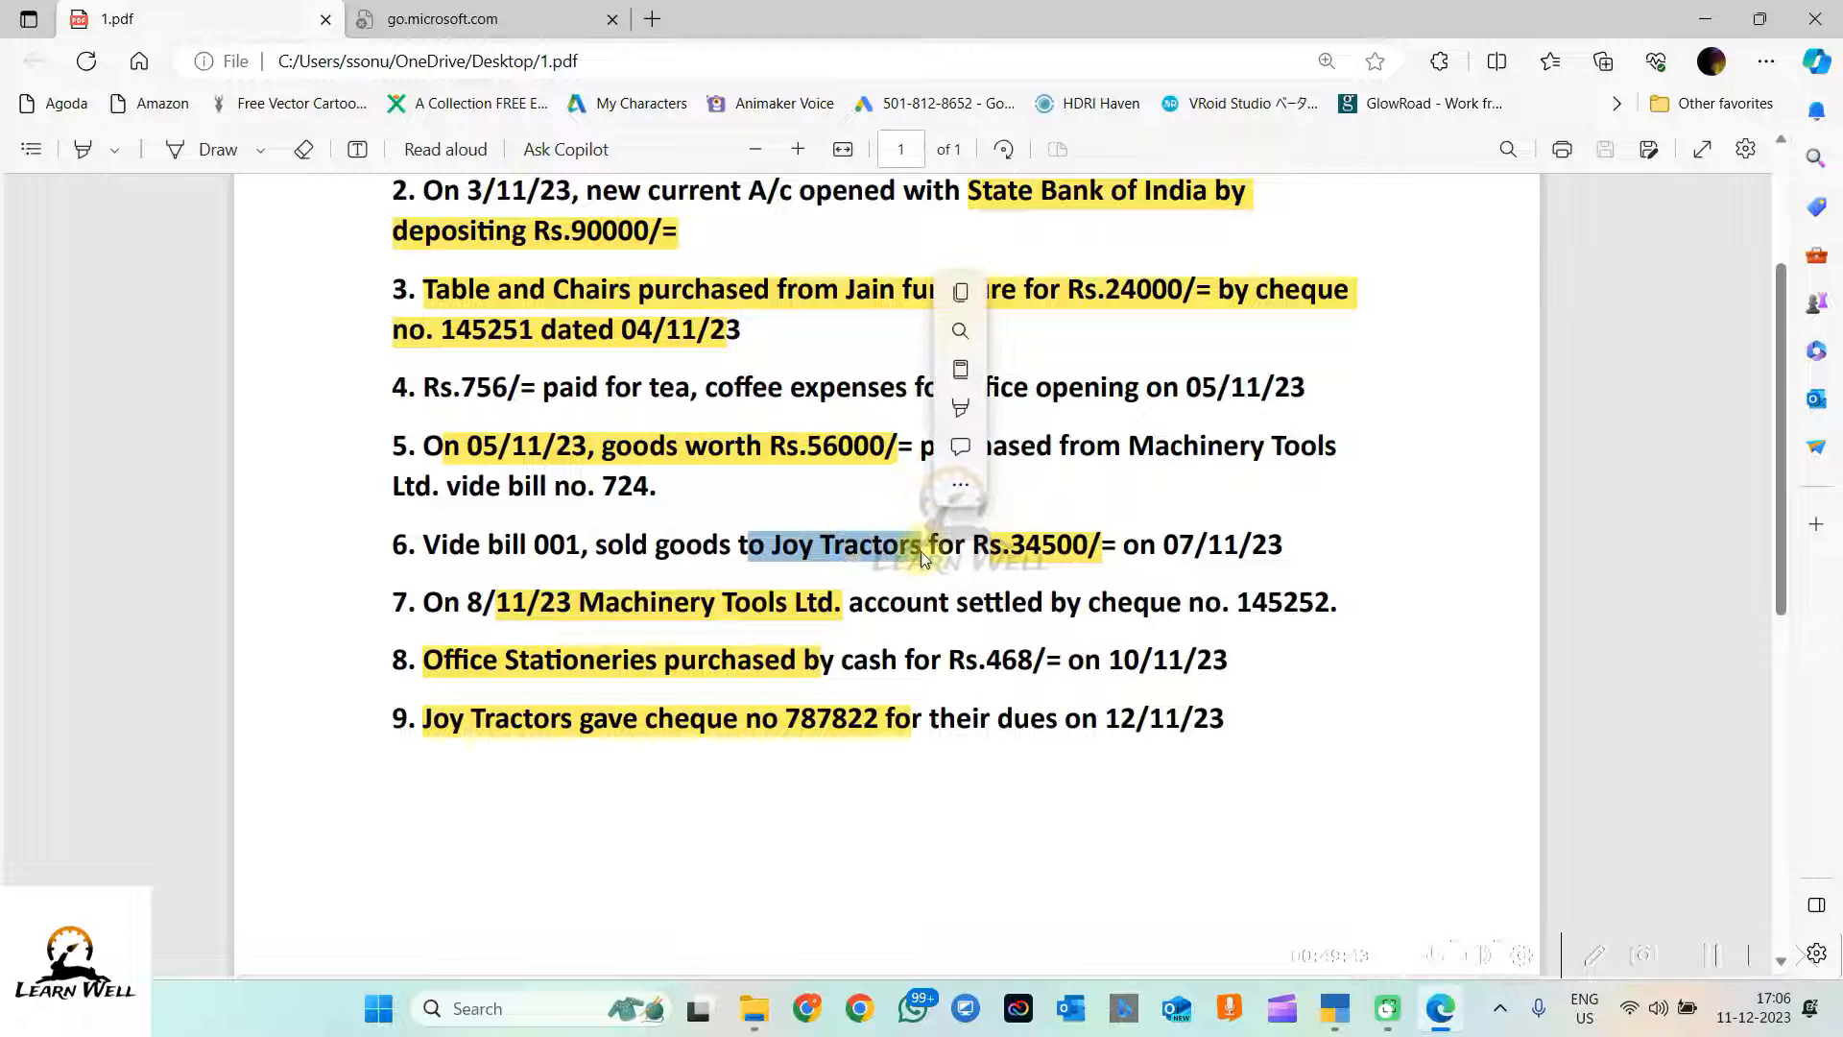
pyautogui.click(921, 544)
pyautogui.doubleClick(920, 543)
pyautogui.hotkey('alt', 'Tab')
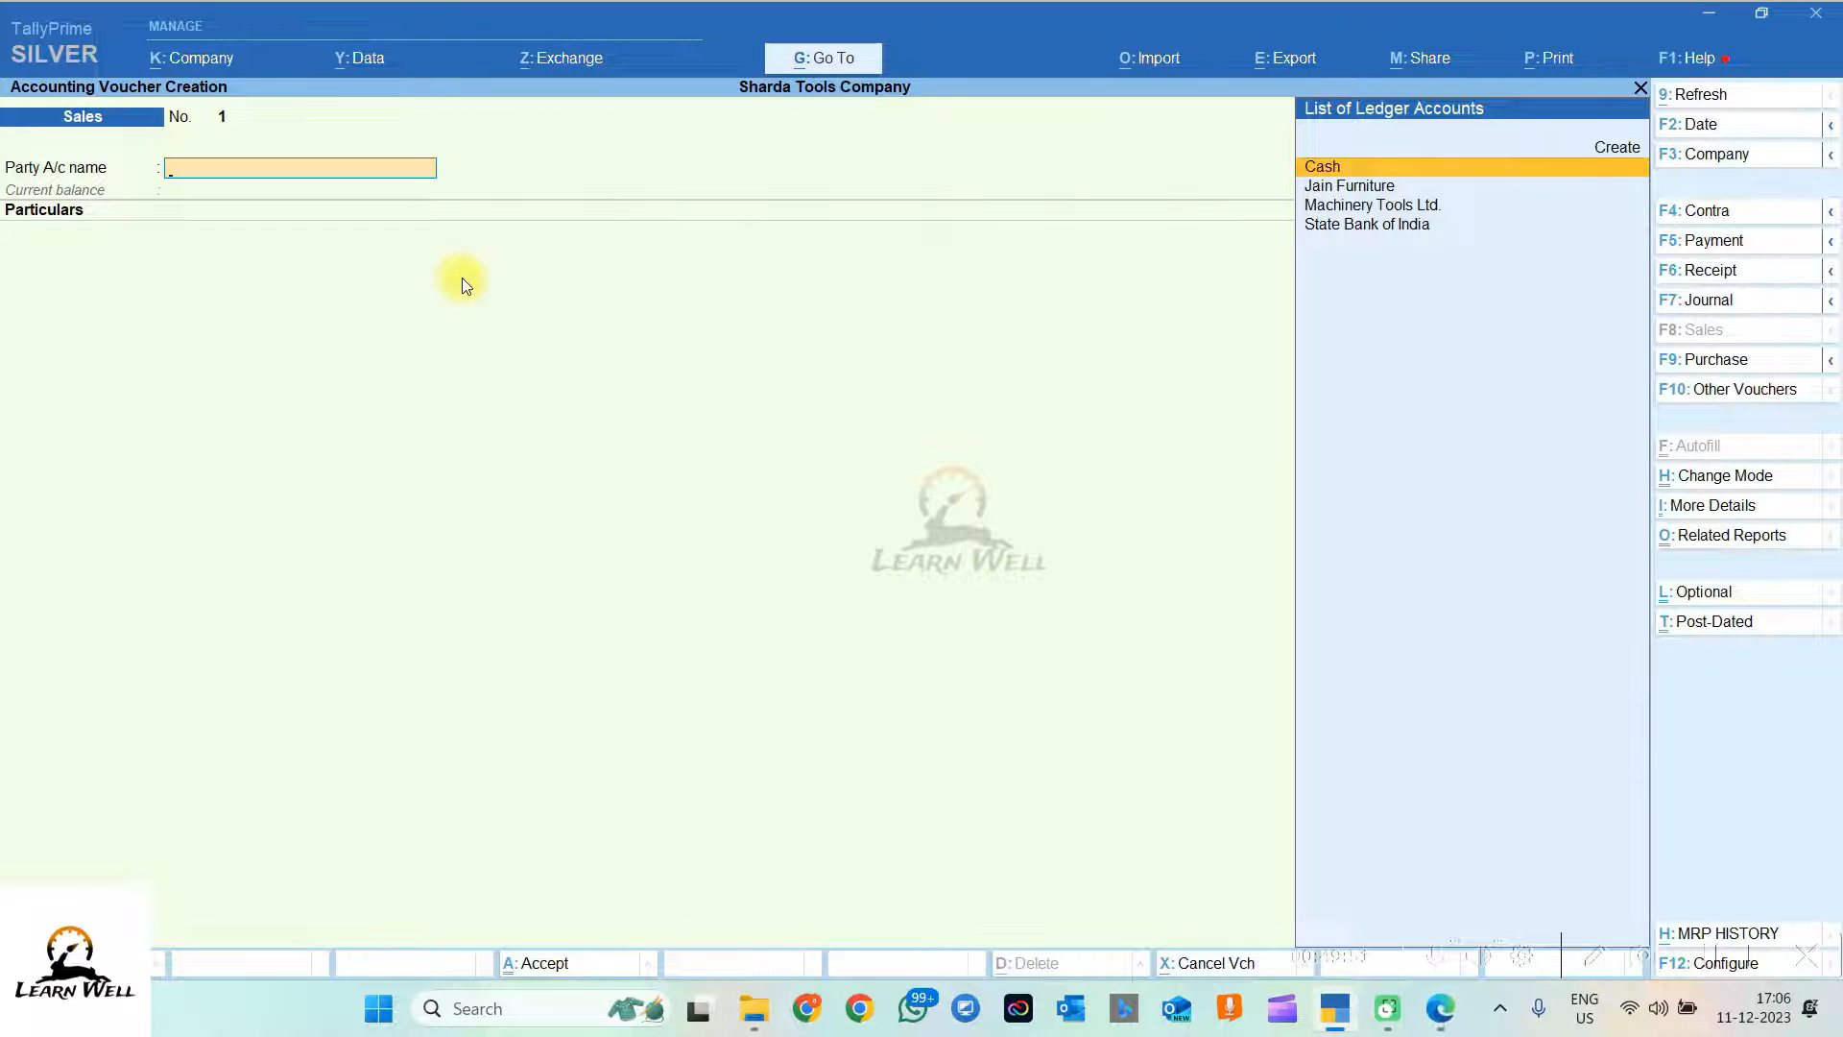
# Step: Create and save a 'Joy Tractors' ledger under Sundry Debtors with bill-by-bill and Regular registration
pyautogui.hotkey('alt', 'c')
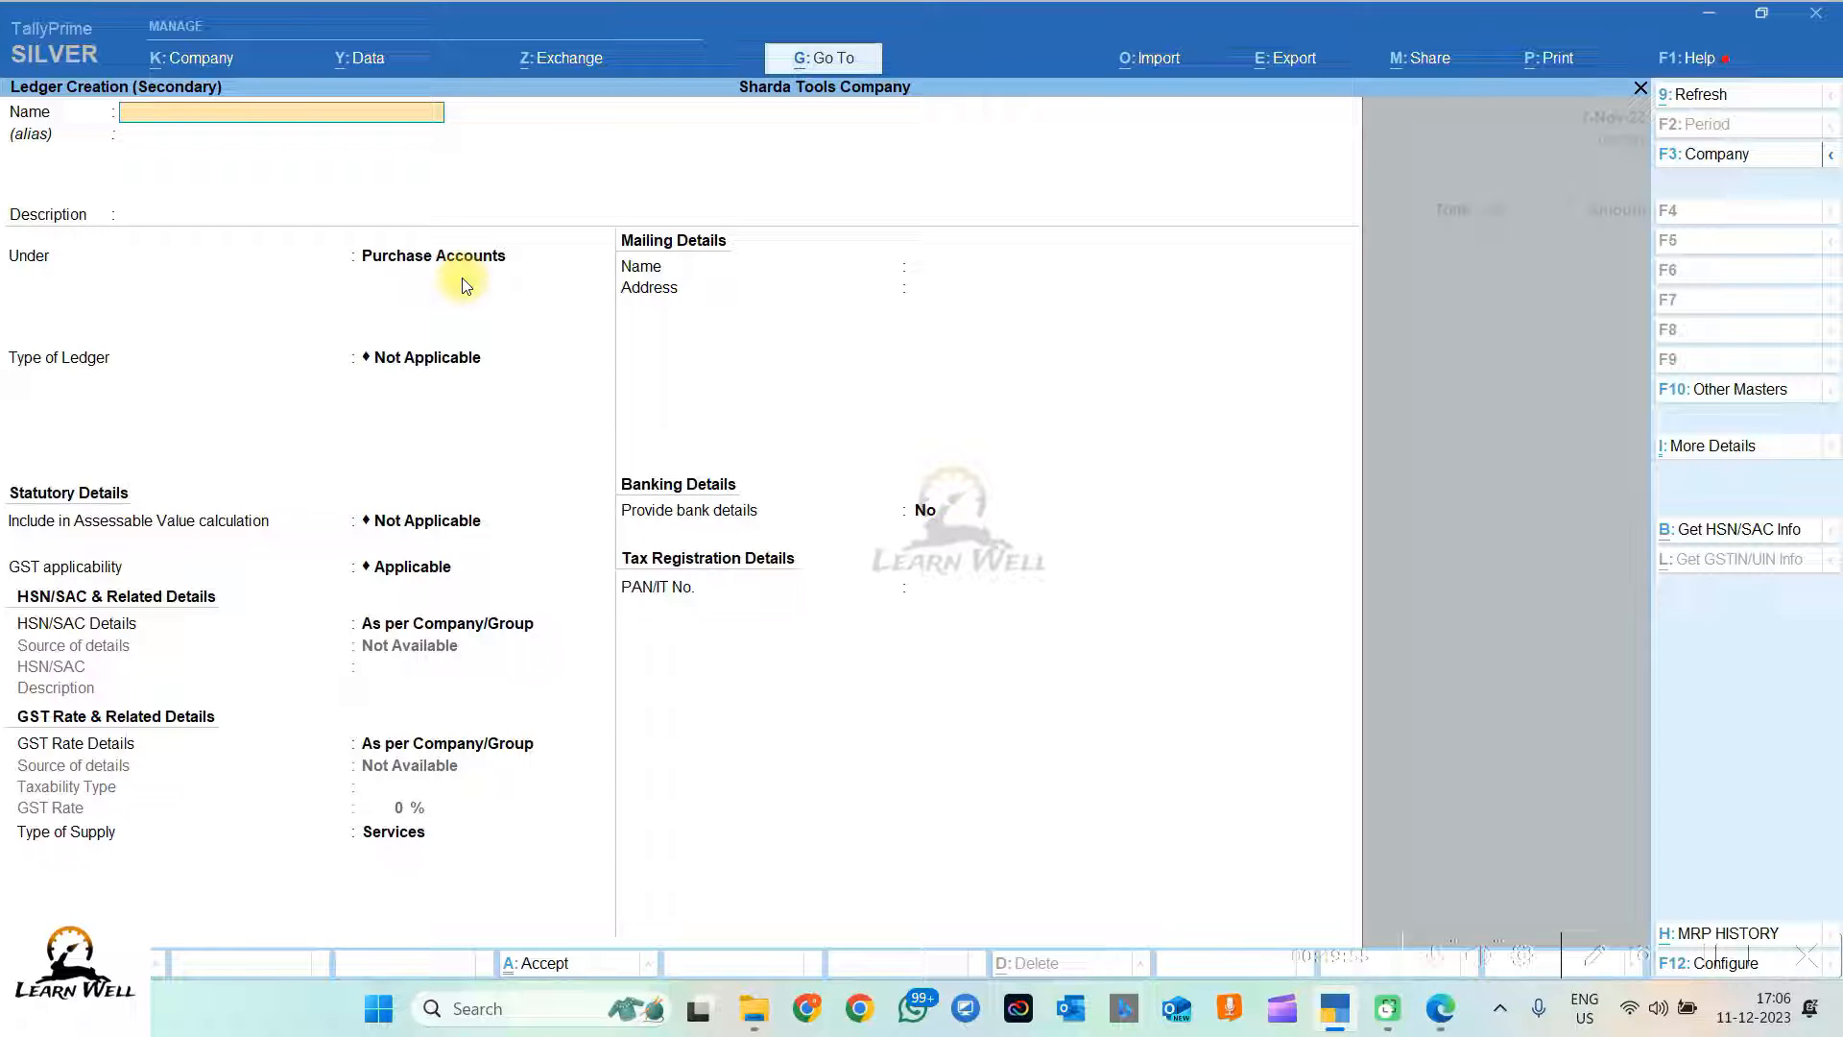
pyautogui.press('ctrl')
pyautogui.hotkey('ctrl', 'v')
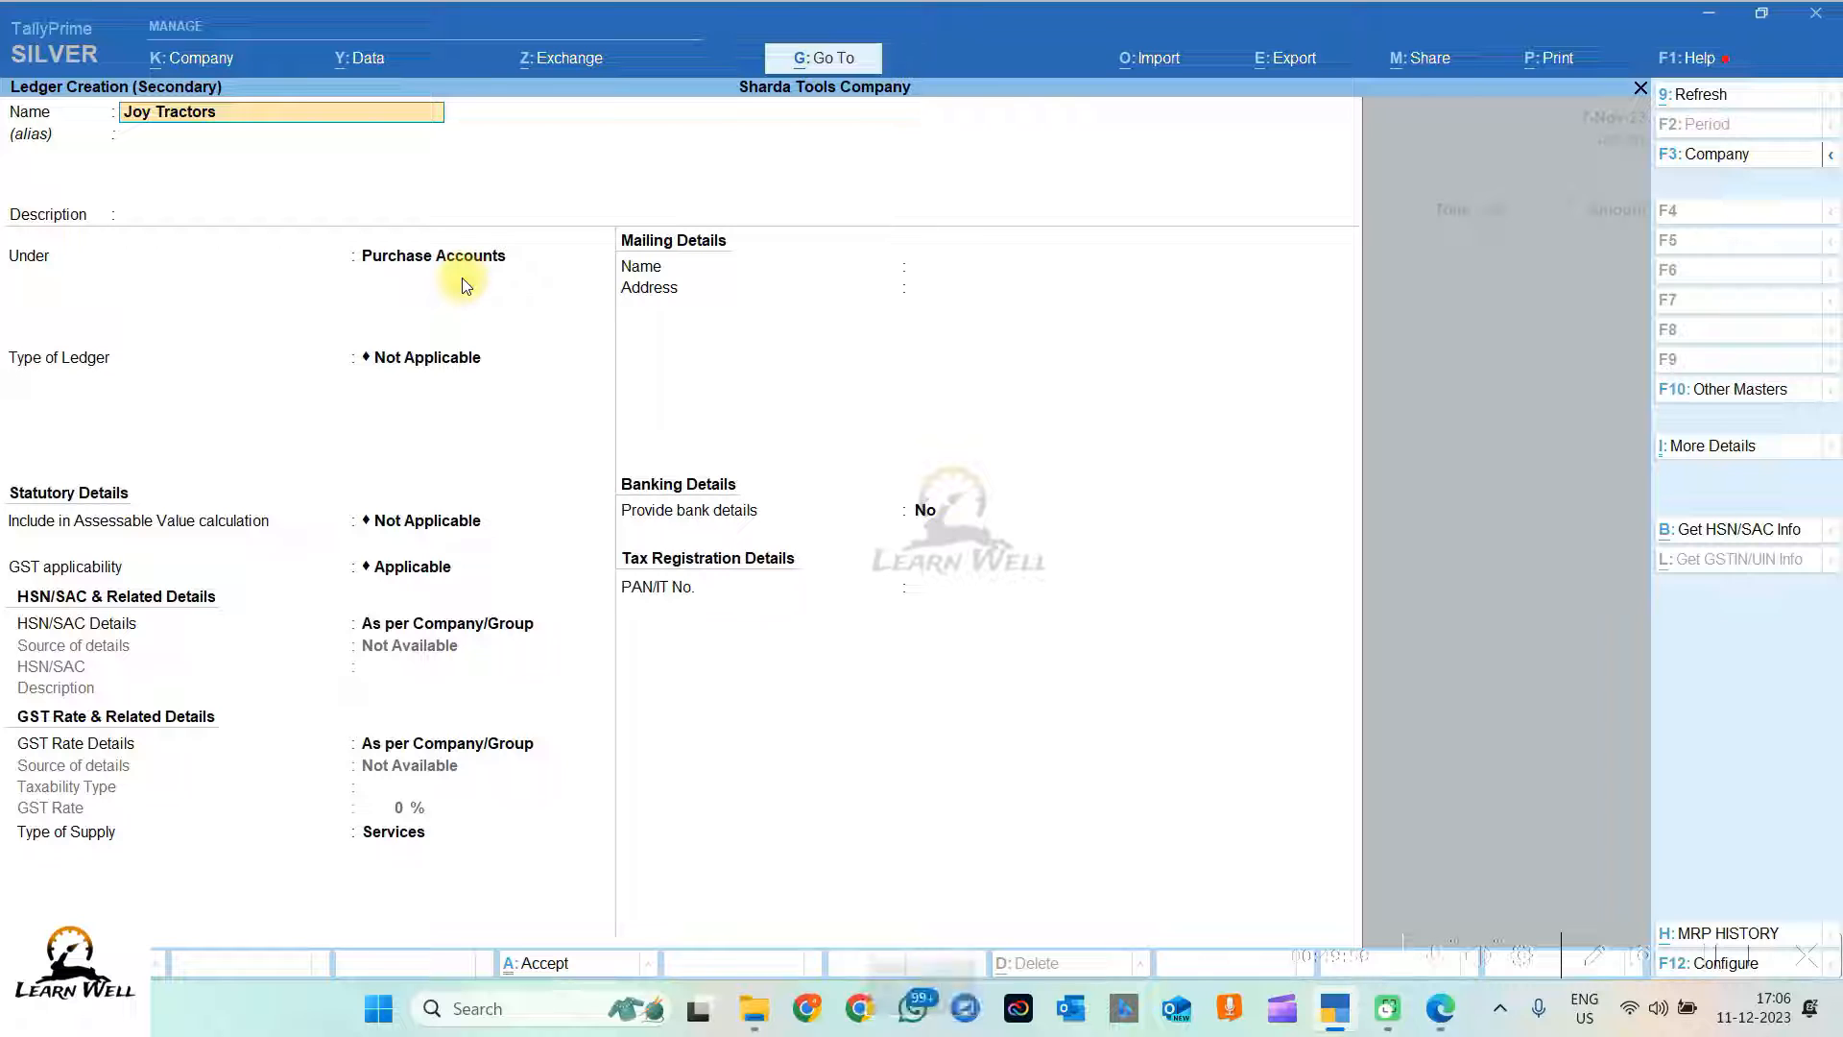
pyautogui.press('Return')
pyautogui.press('Return')
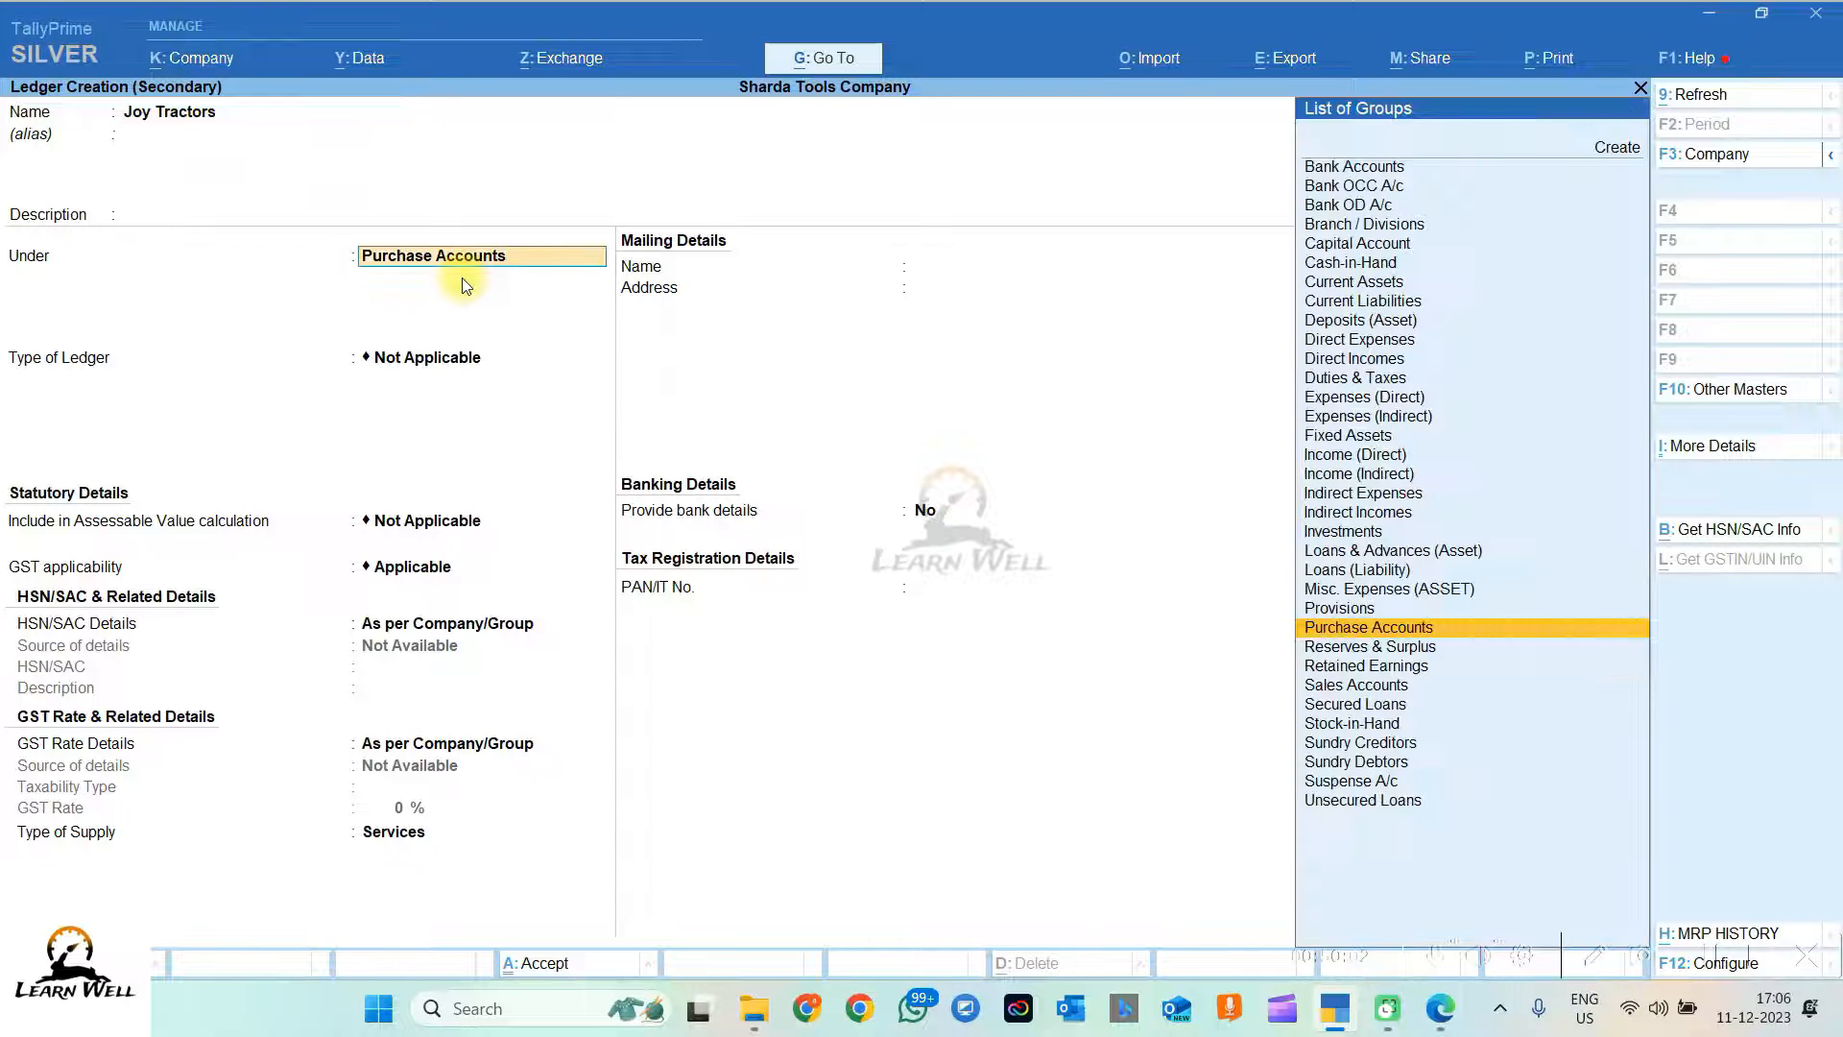
pyautogui.write('Sund')
pyautogui.press('Down')
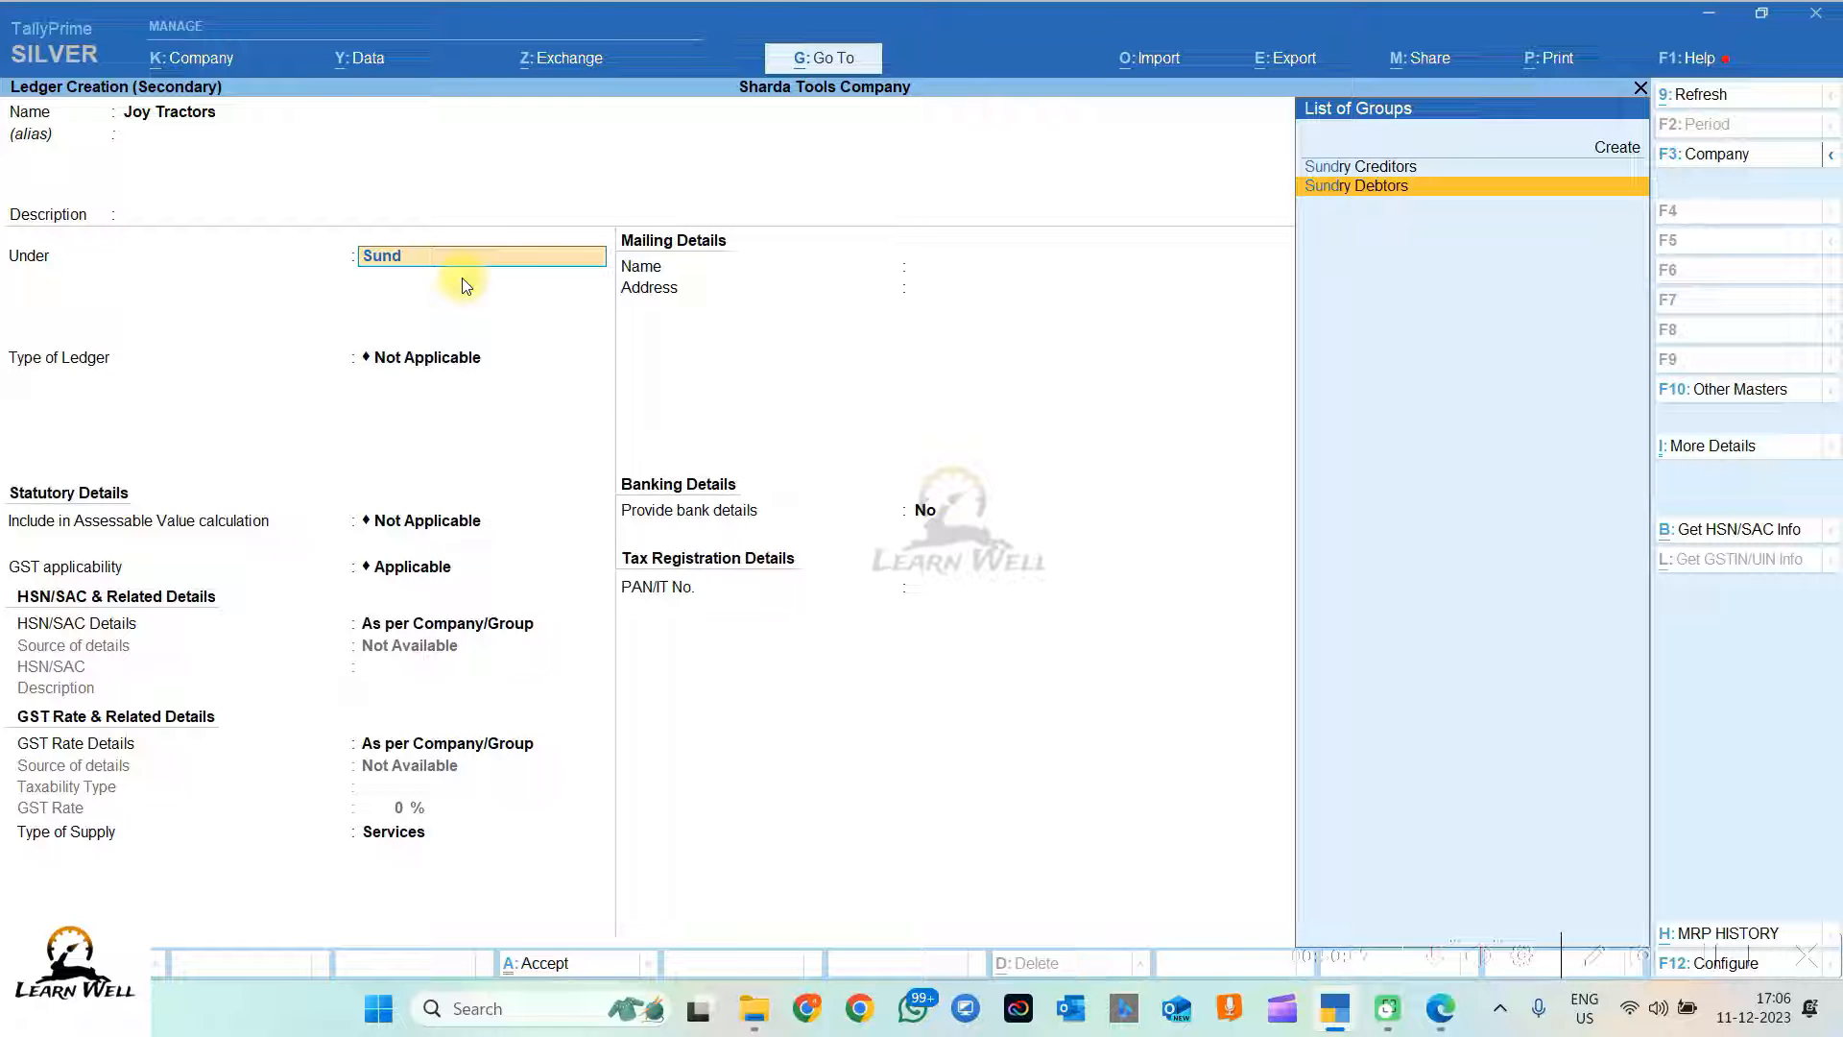
pyautogui.press('Return')
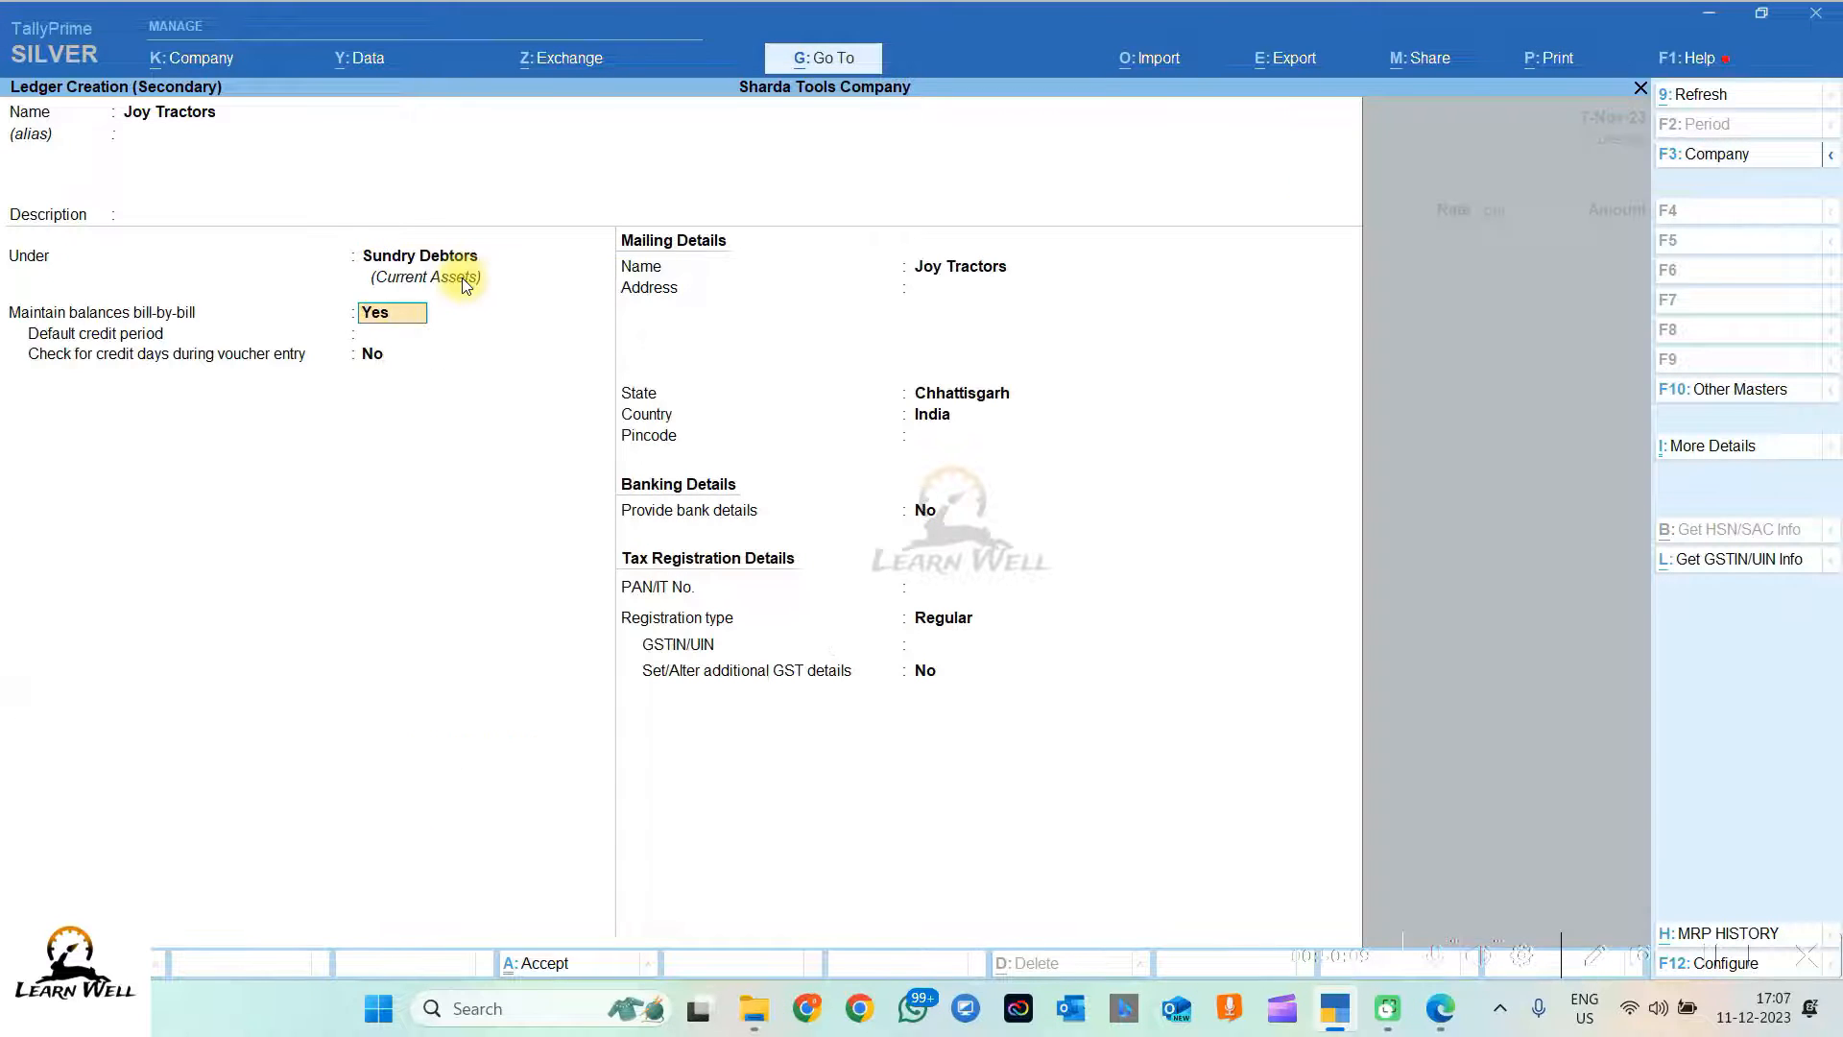
pyautogui.press('Return')
pyautogui.press('Return')
pyautogui.press('Return')
pyautogui.press('Return')
pyautogui.press('Return')
pyautogui.press('Return')
pyautogui.press('Return')
pyautogui.press('Return')
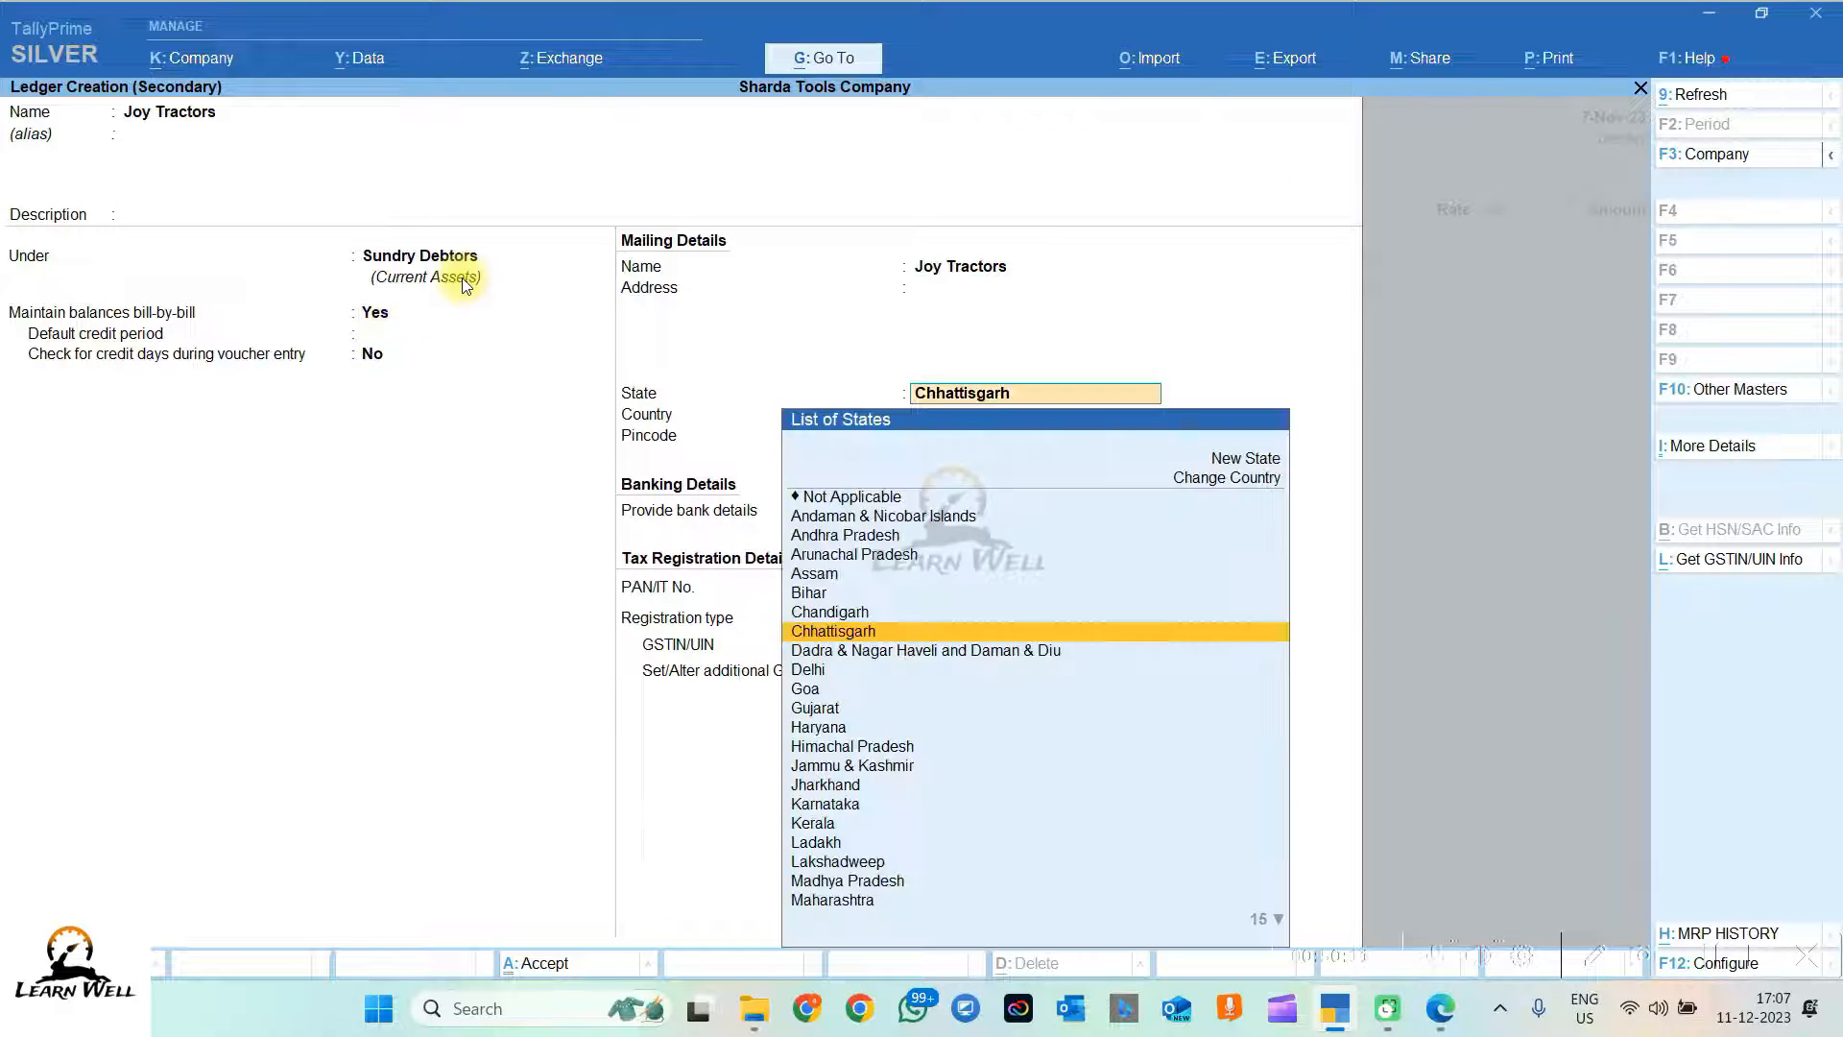
pyautogui.press('Return')
pyautogui.press('Return')
pyautogui.press('Return')
pyautogui.press('Return')
pyautogui.press('Return')
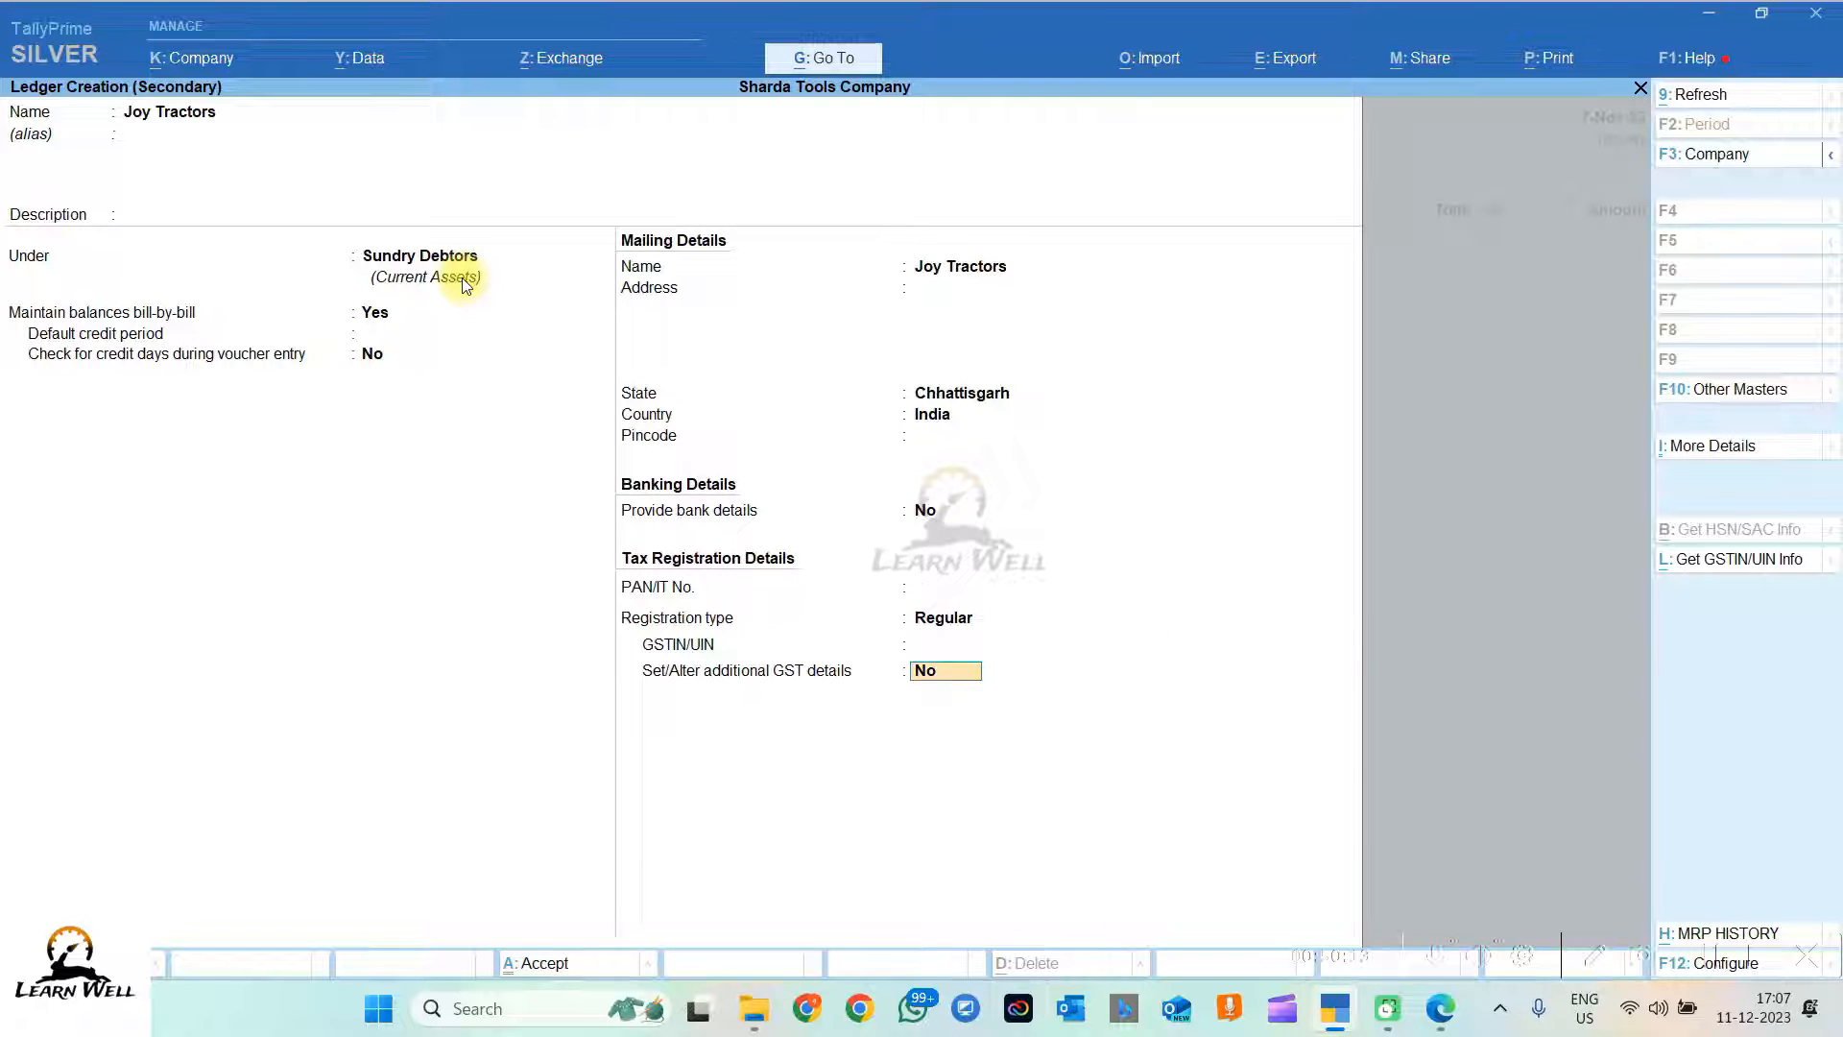
# Step: Accept the dispatch and party details for Joy Tractors and return to the voucher
pyautogui.press('Return')
pyautogui.press('Return')
pyautogui.press('Return')
pyautogui.press('Return')
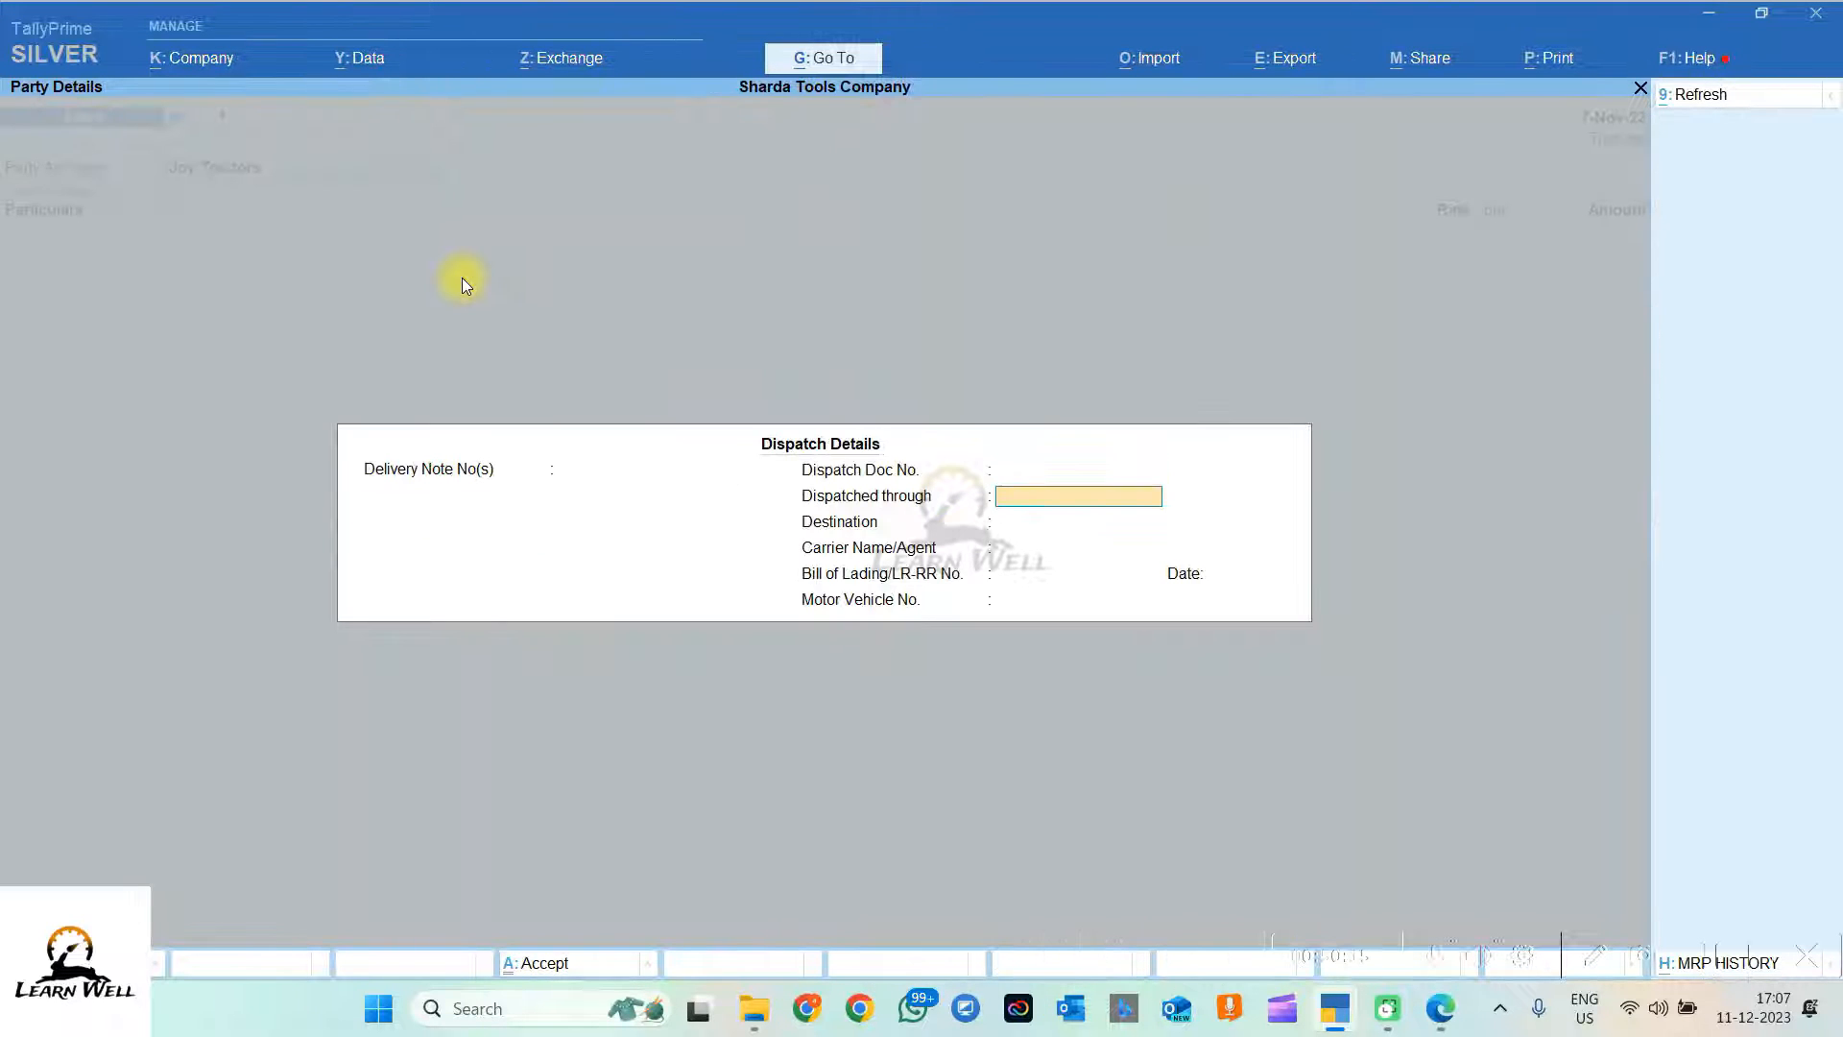
pyautogui.press('Return')
pyautogui.press('Return')
pyautogui.press('Return')
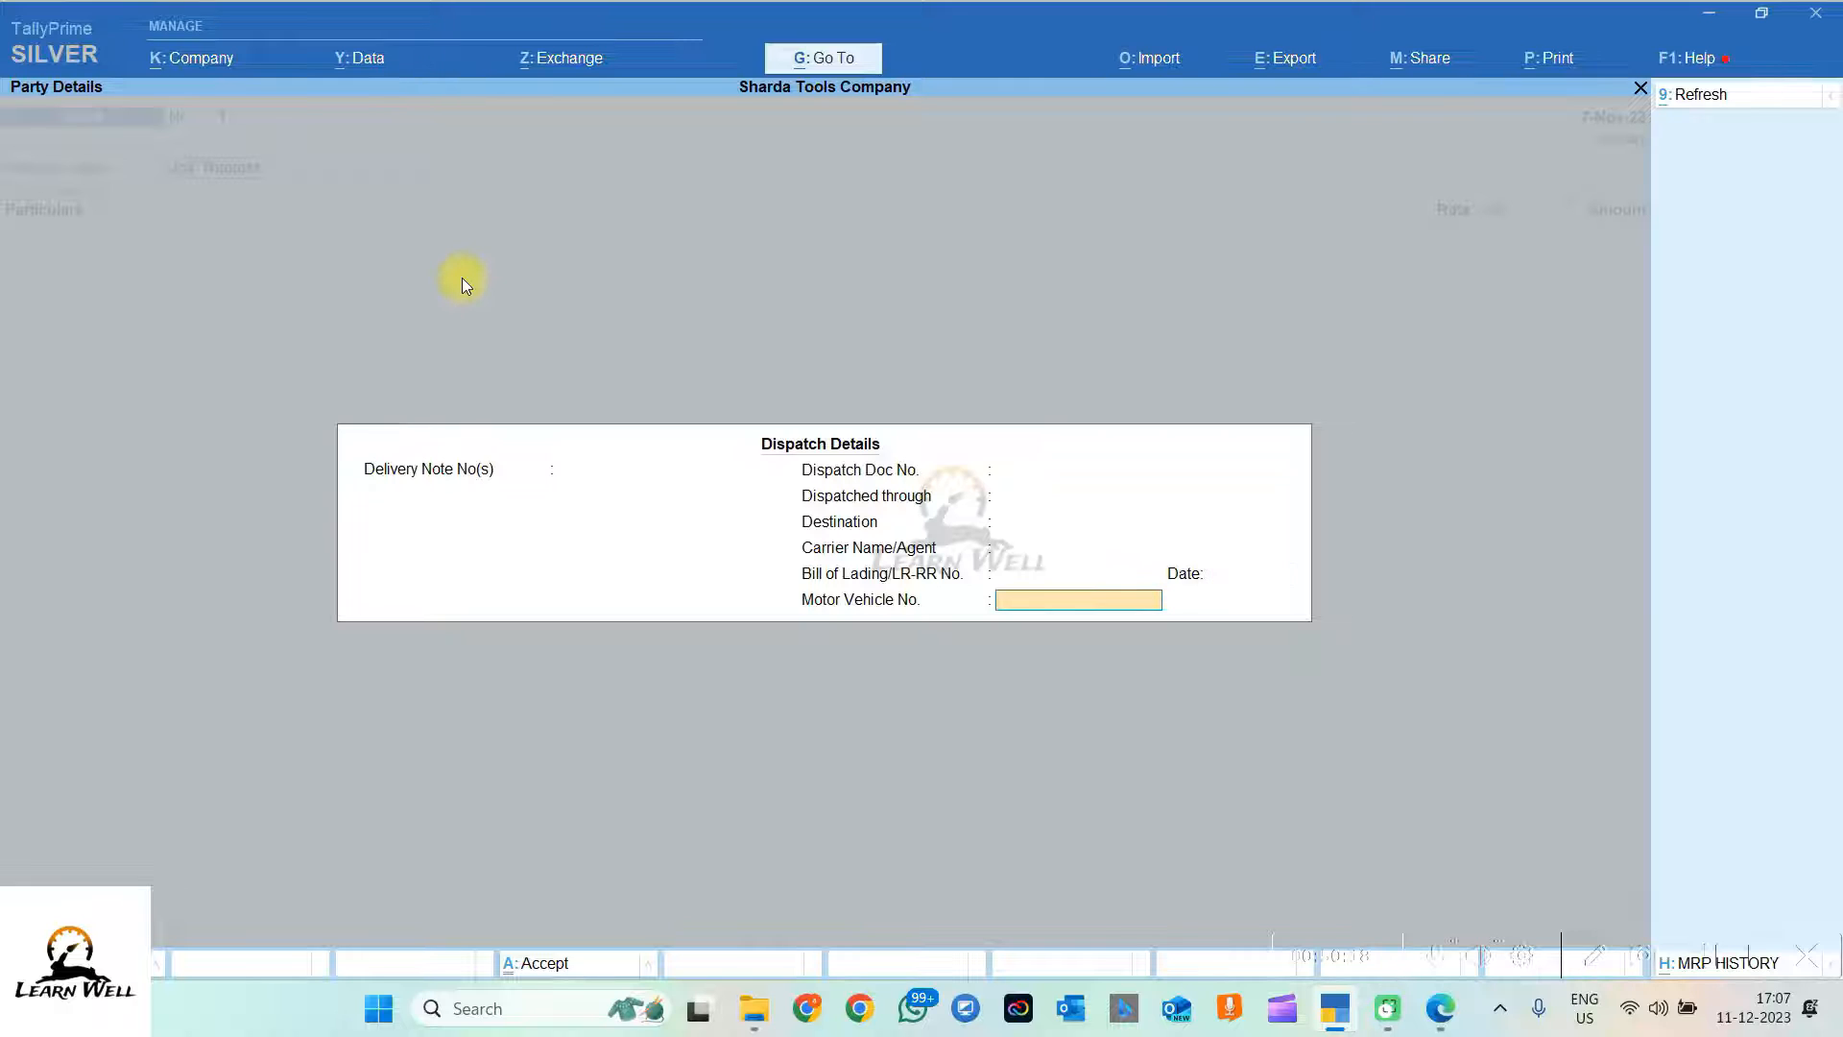
pyautogui.press('Return')
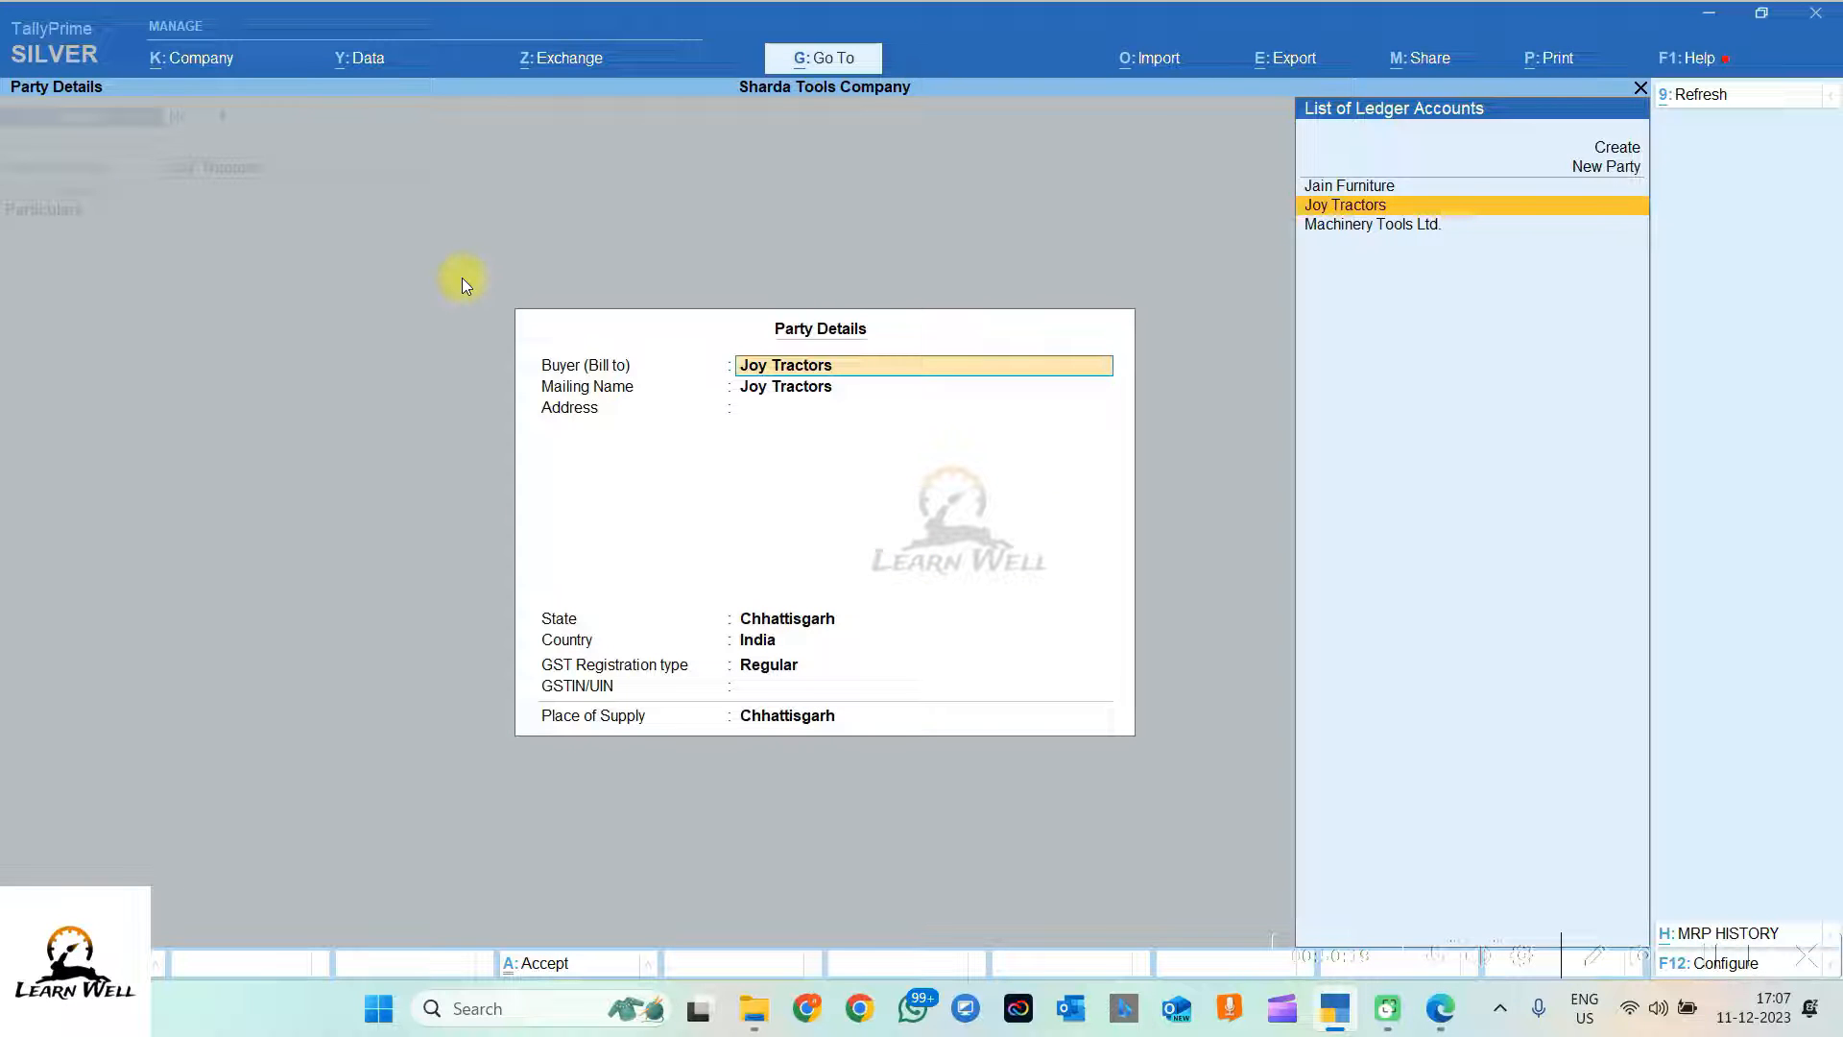
pyautogui.press('Return')
pyautogui.press('Return')
pyautogui.press('Return')
pyautogui.press('Return')
pyautogui.press('Return')
pyautogui.press('Return')
pyautogui.press('Return')
pyautogui.press('Return')
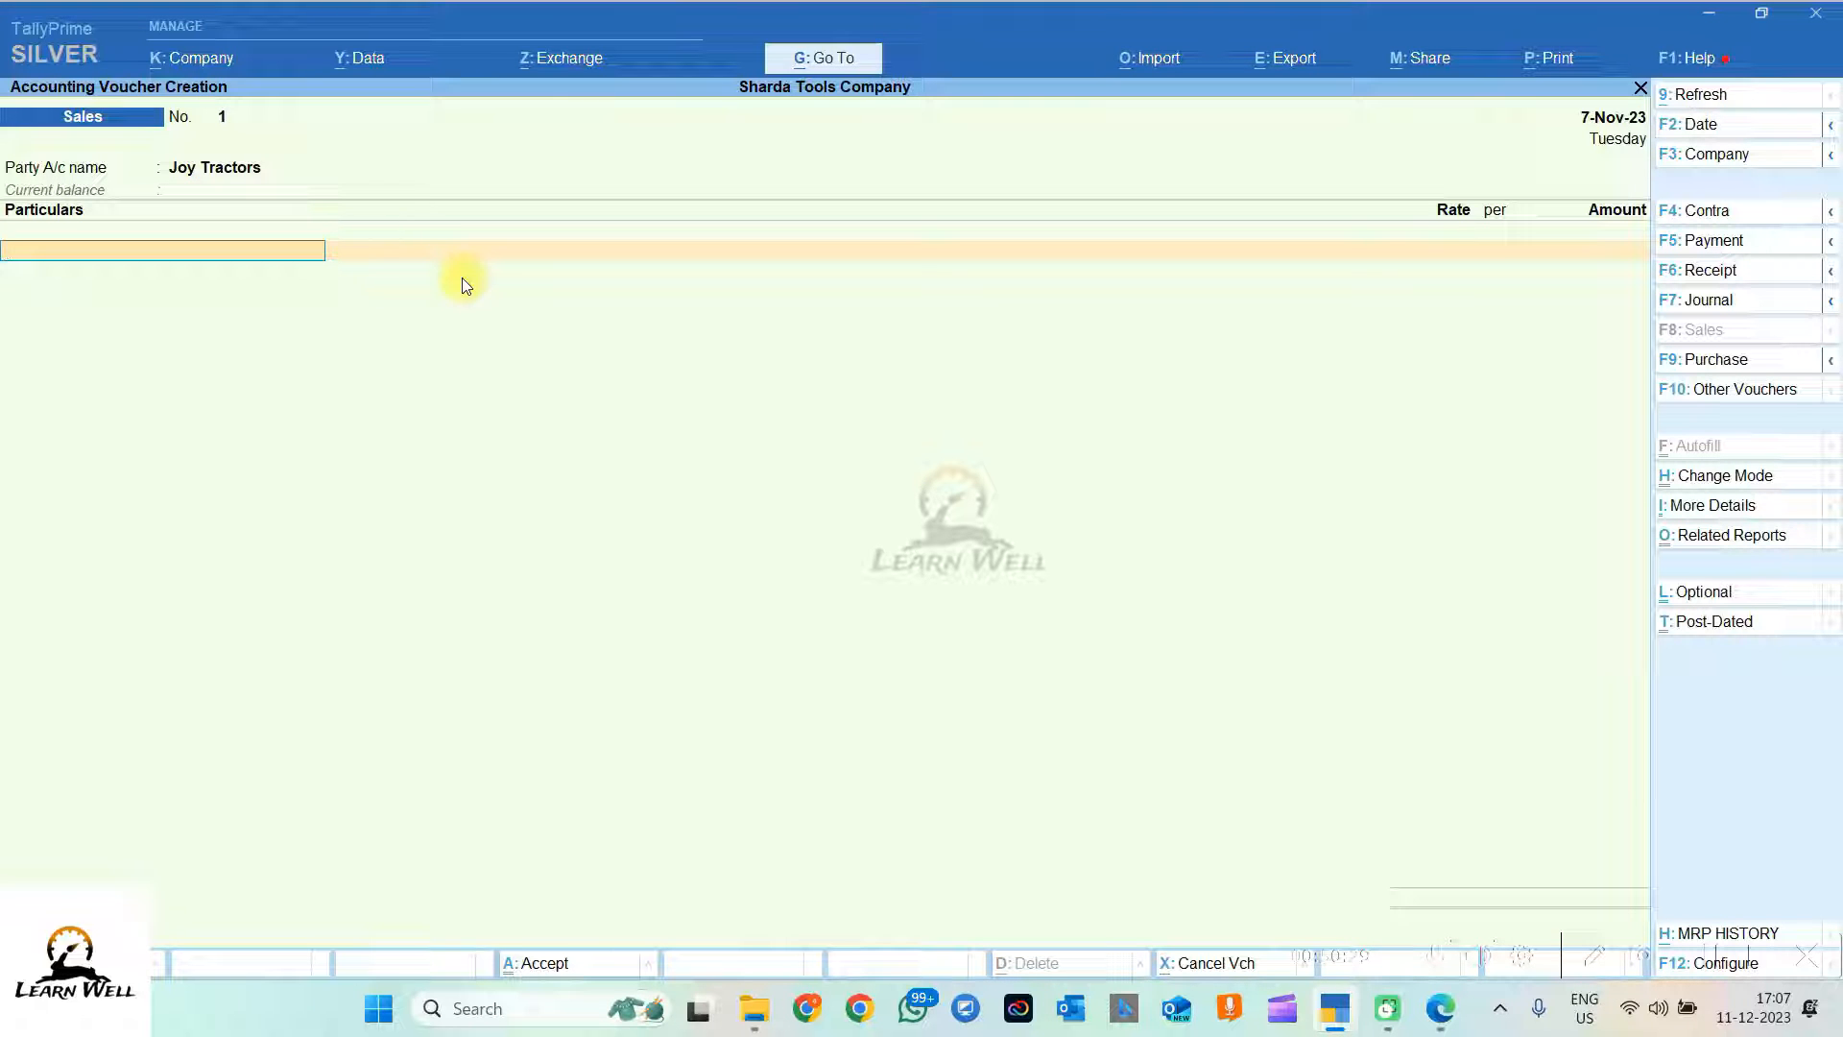
# Step: Add a new 'Sales Accounts' ledger grouped under Sales Accounts as the first sales line, skipping its description
pyautogui.hotkey('alt', 'c')
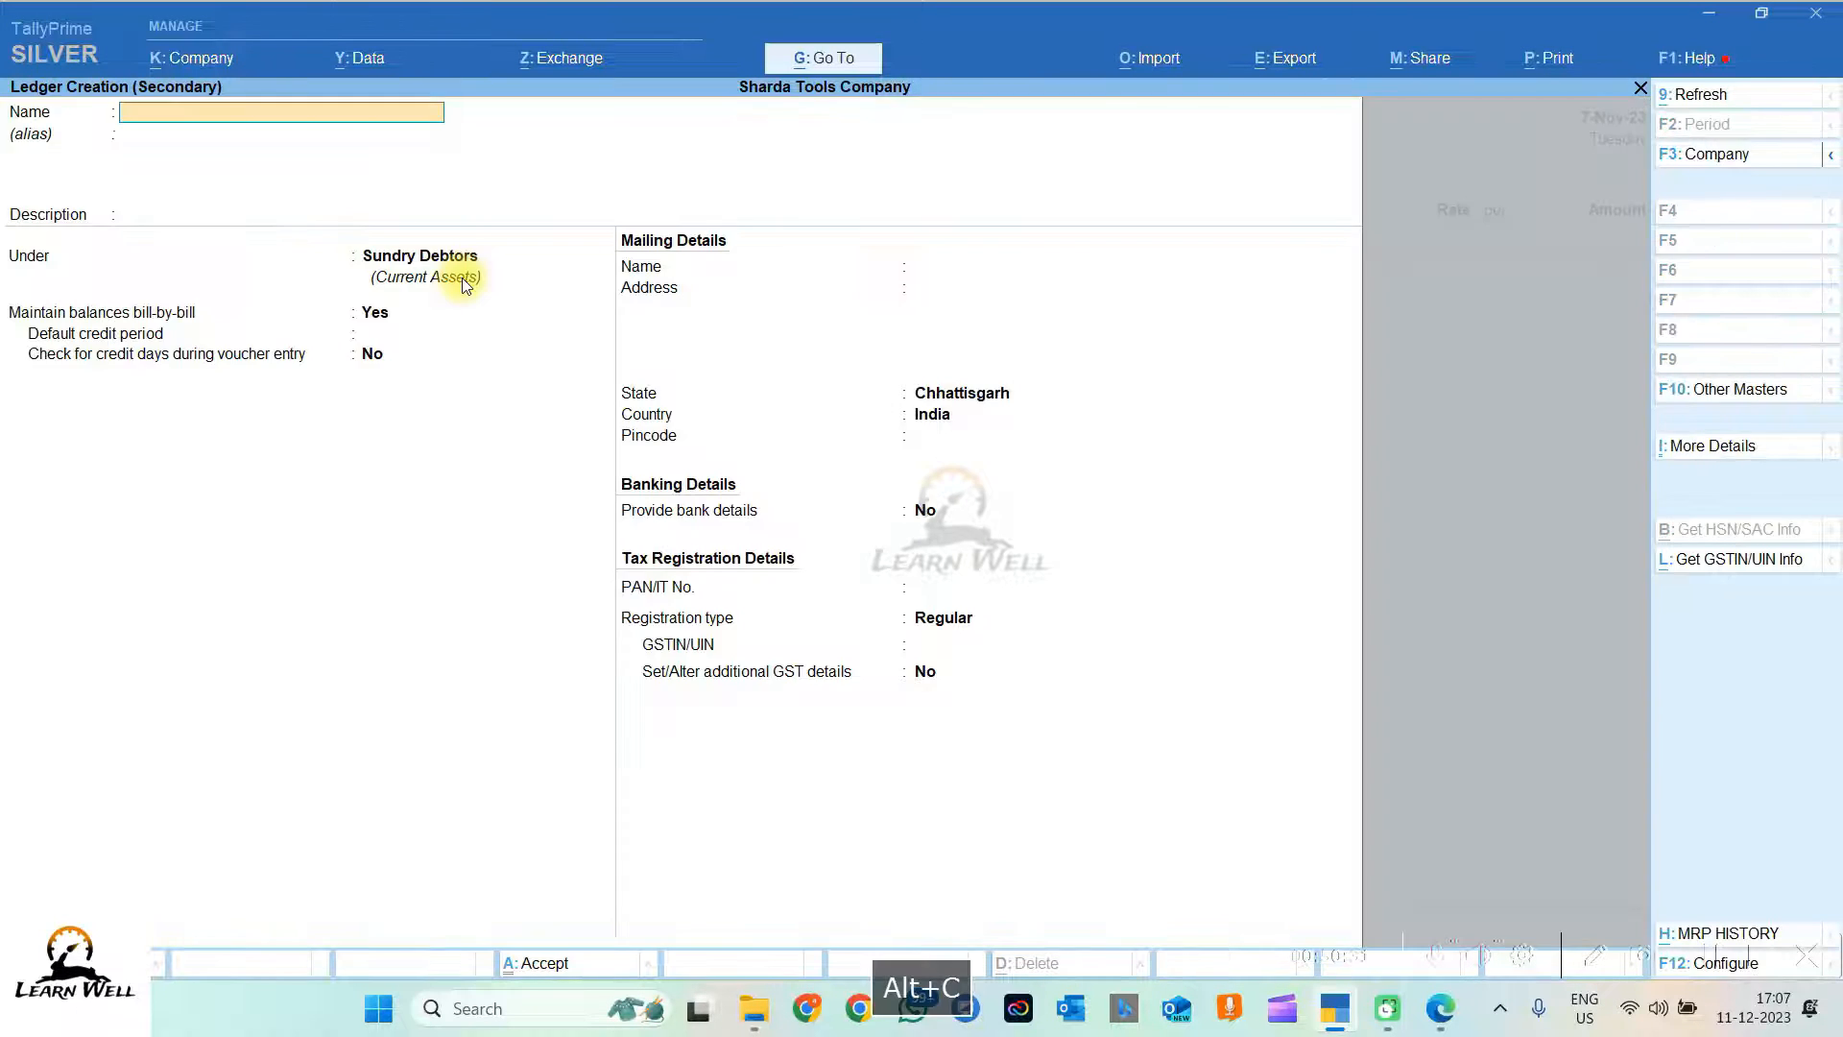
pyautogui.write('Sales Accounts')
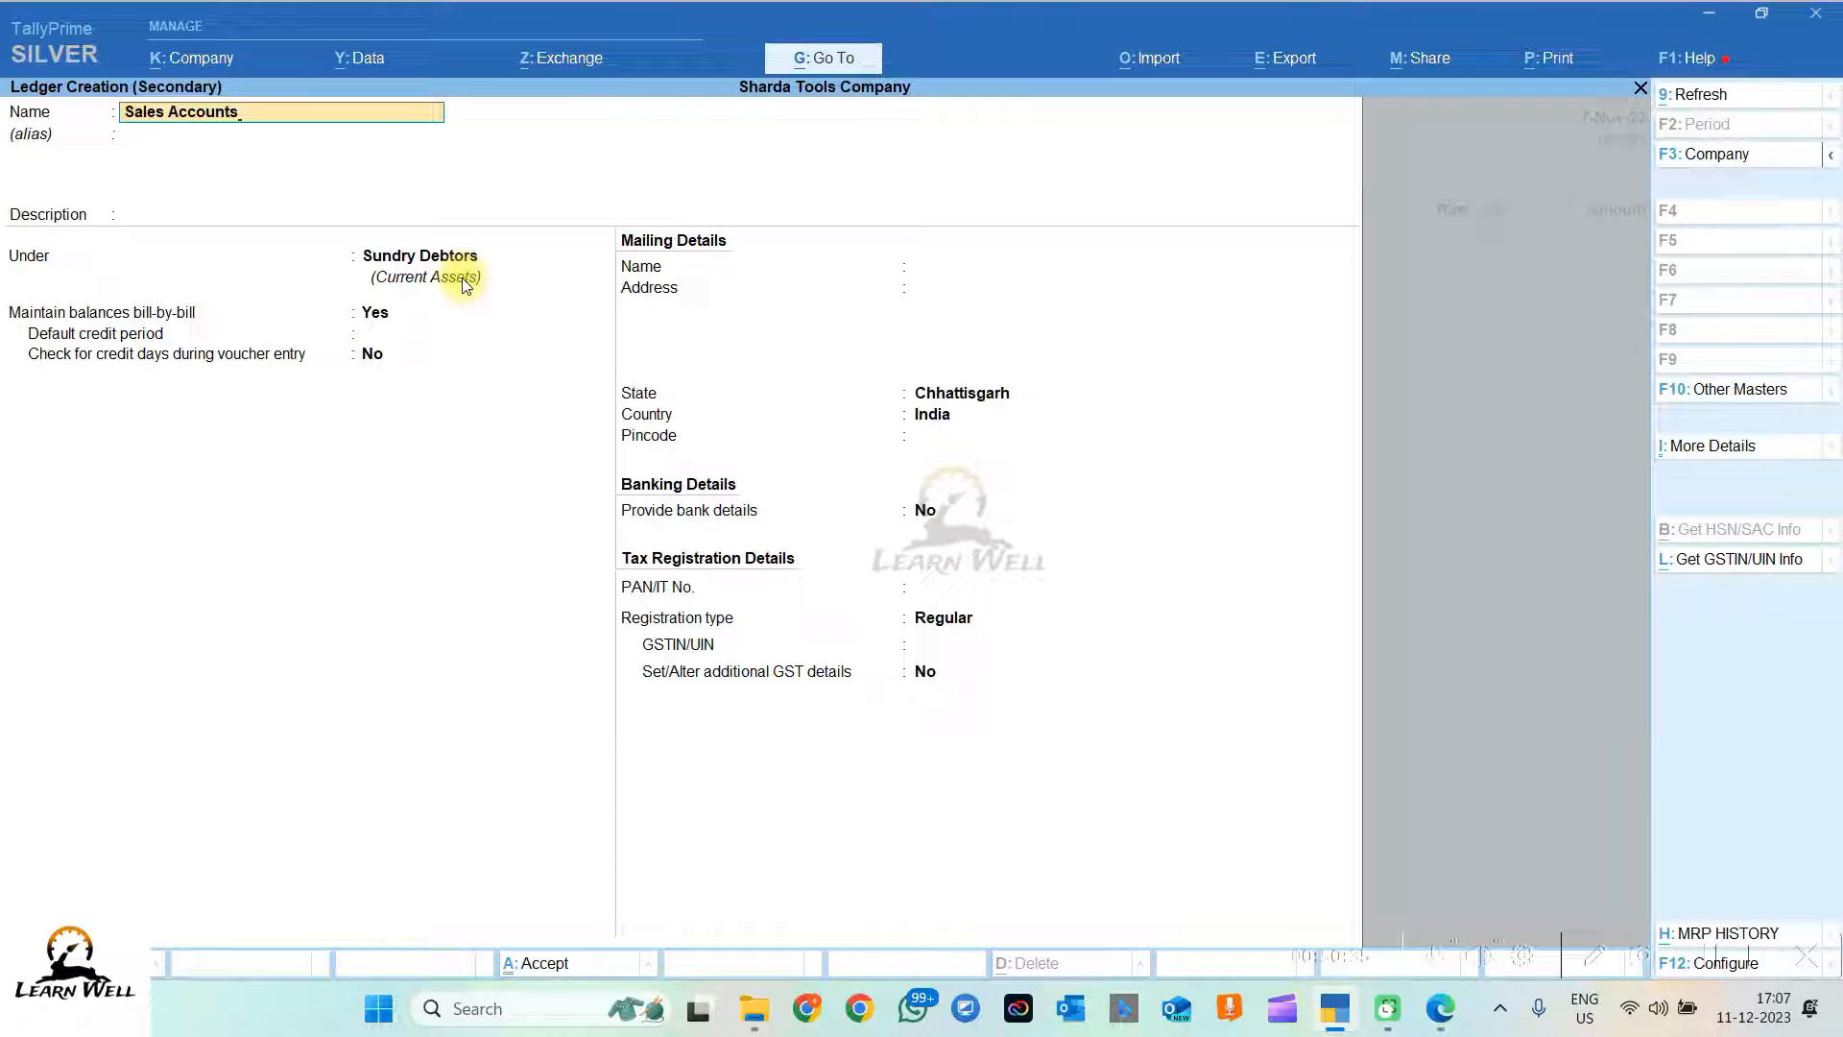
pyautogui.press('Return')
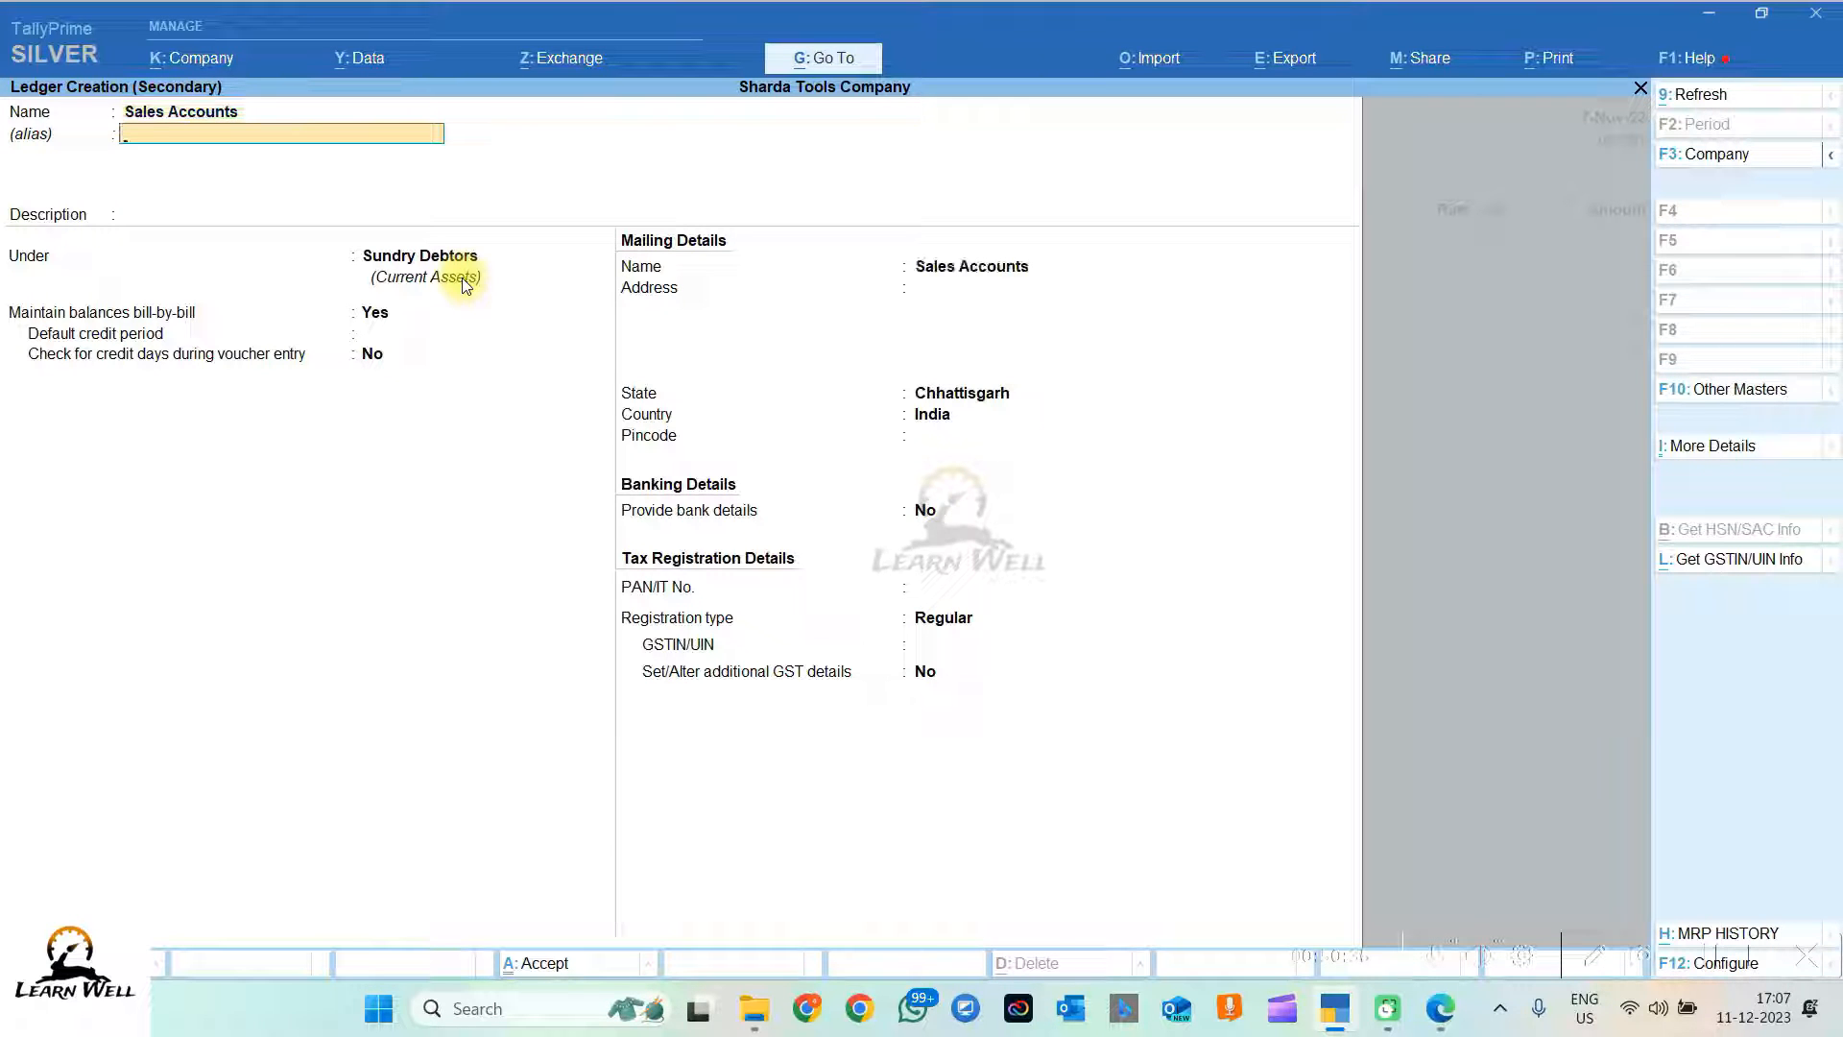
pyautogui.press('Return')
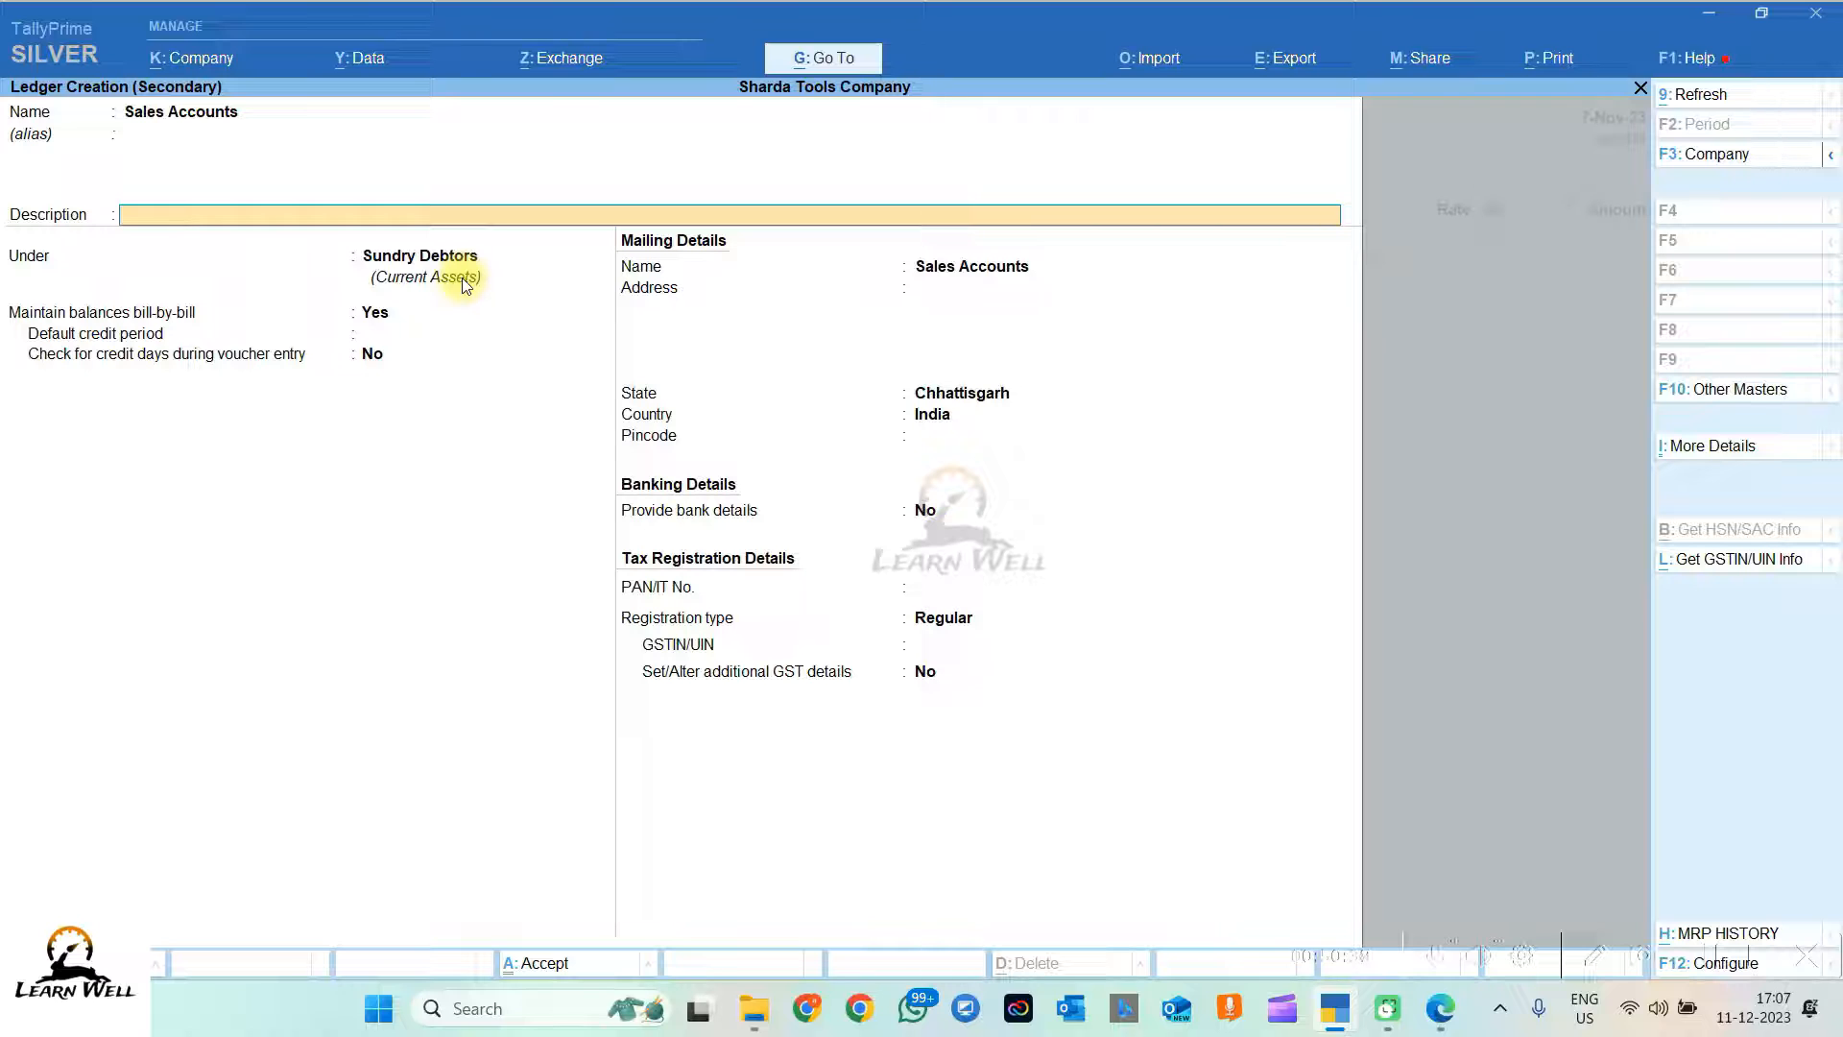
pyautogui.press('Return')
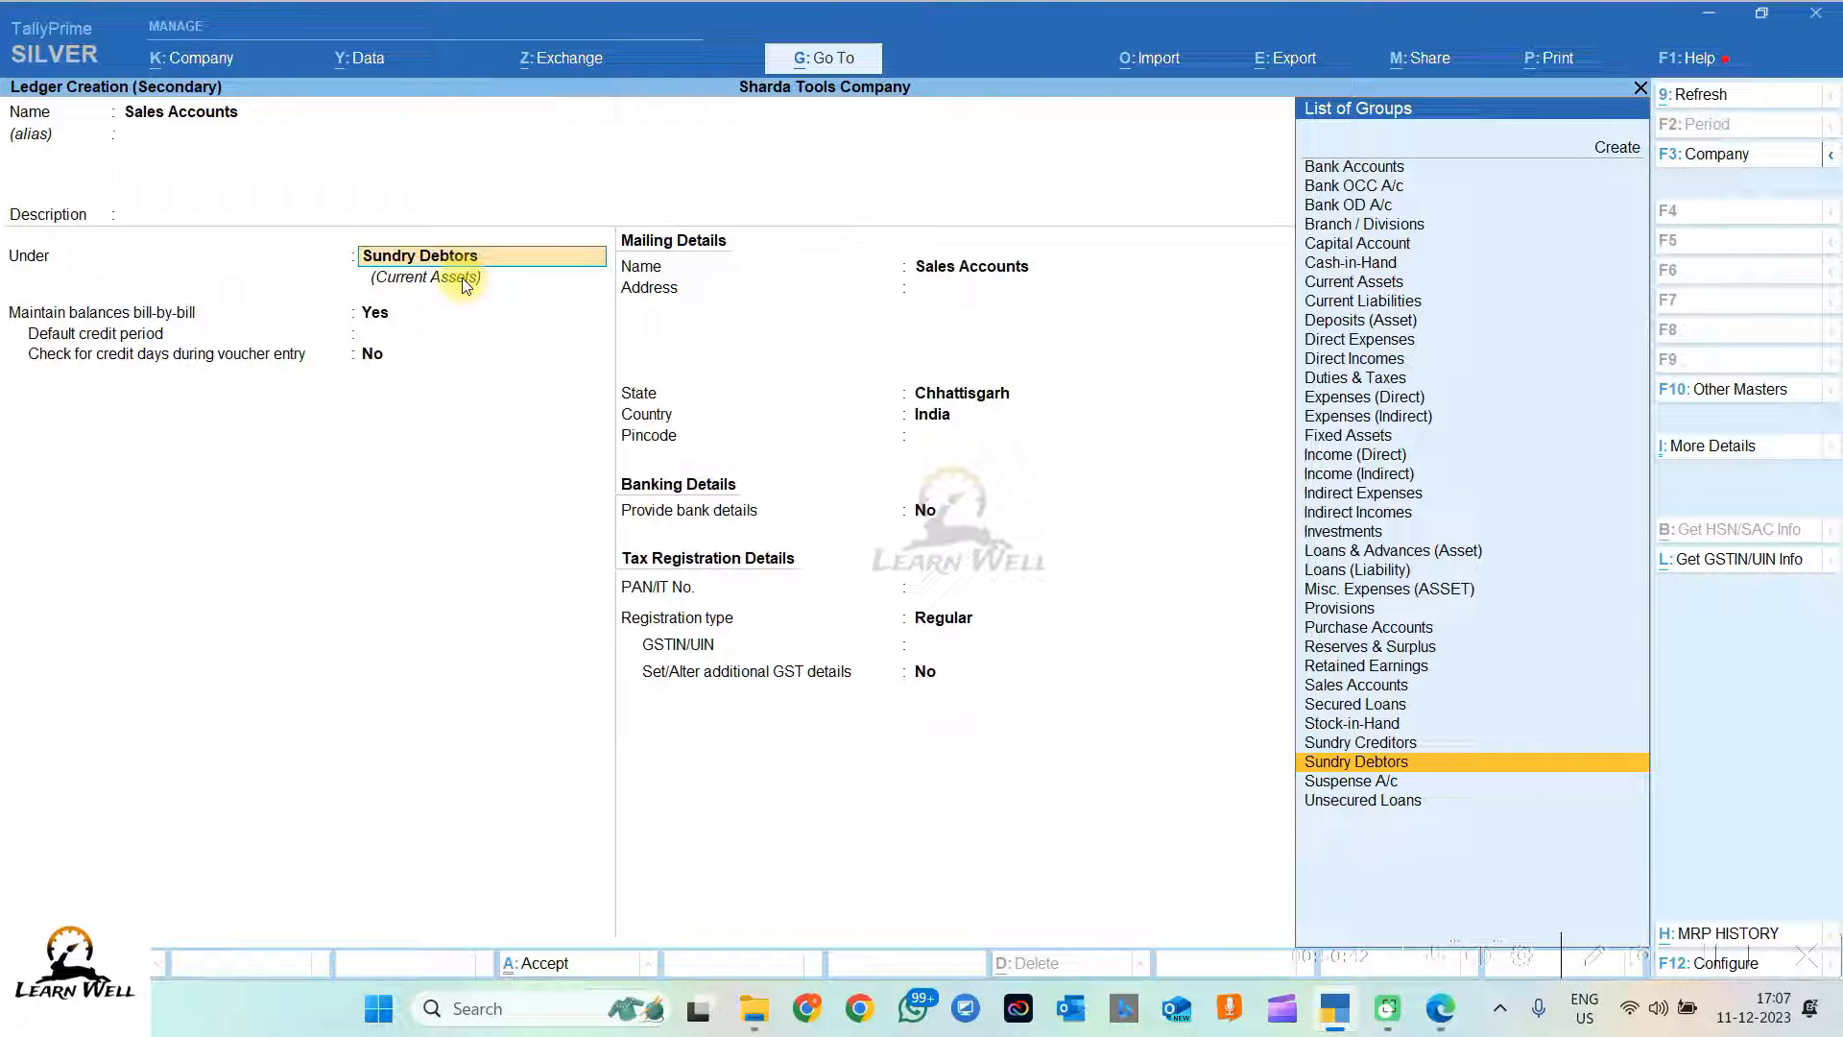
pyautogui.write('Sal')
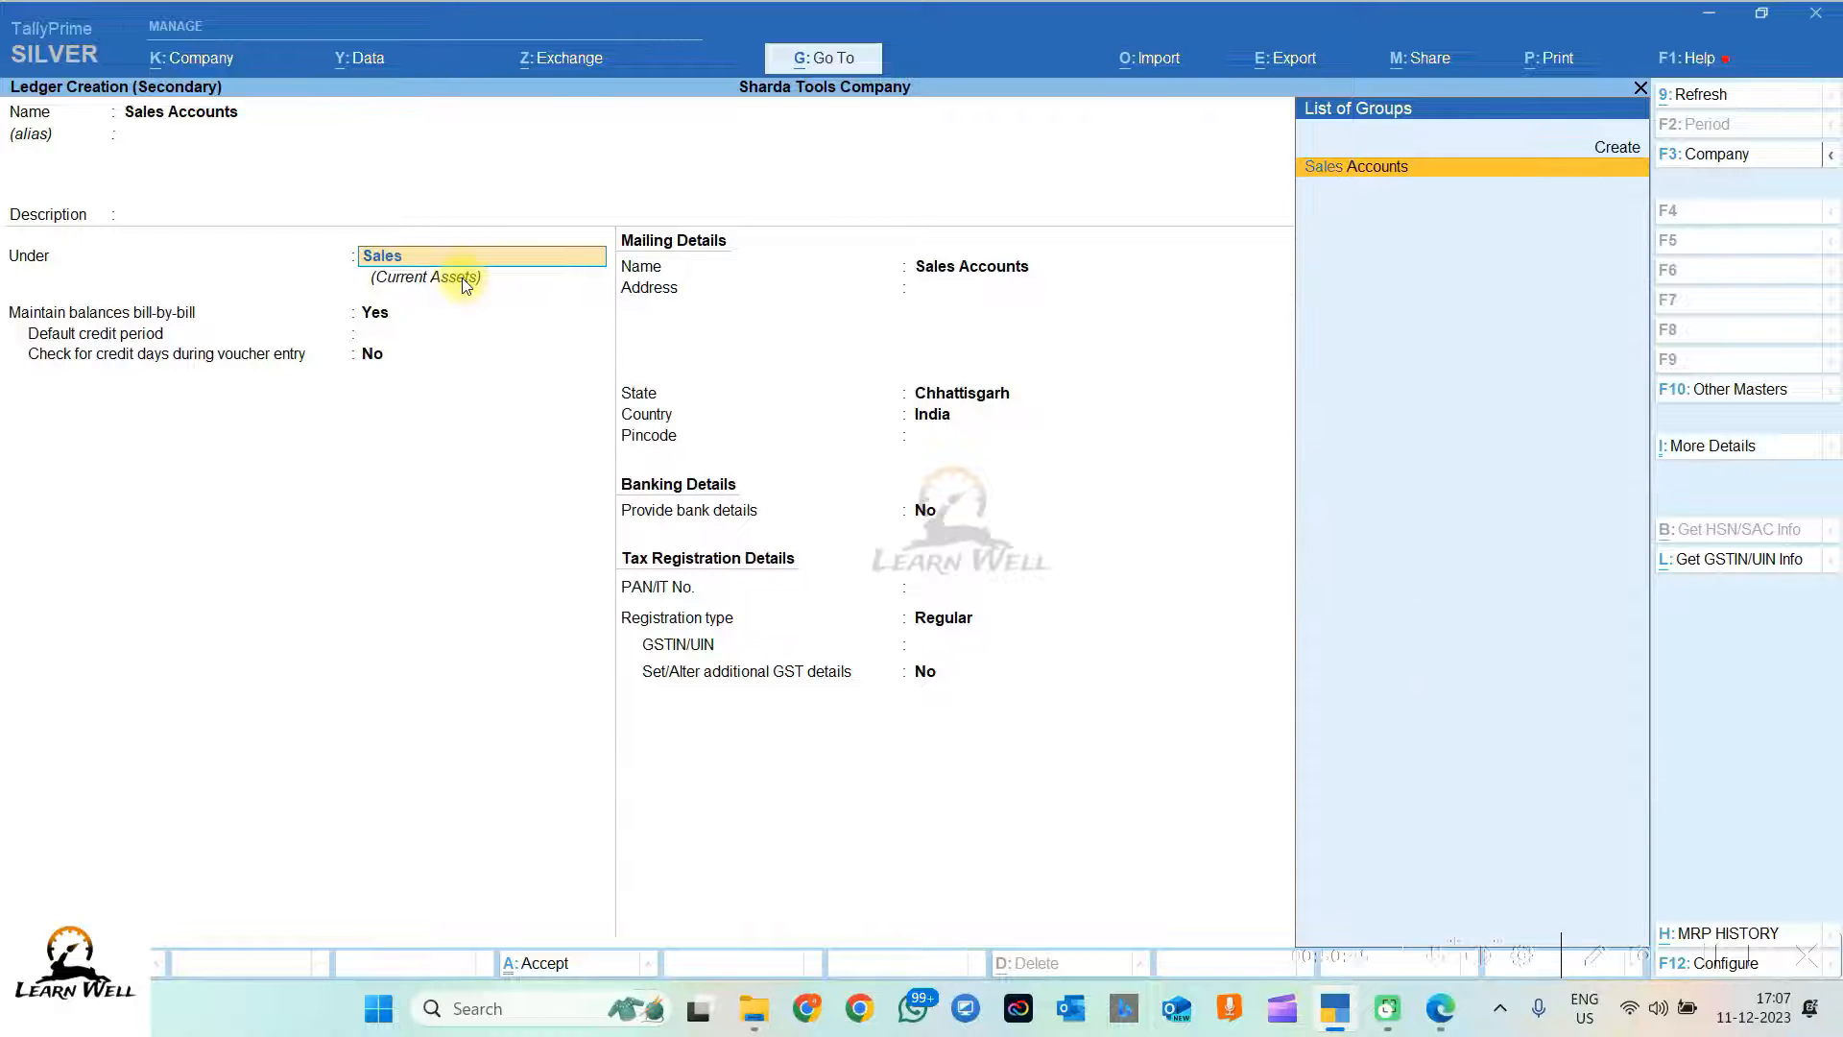
pyautogui.write('es')
pyautogui.press('Return')
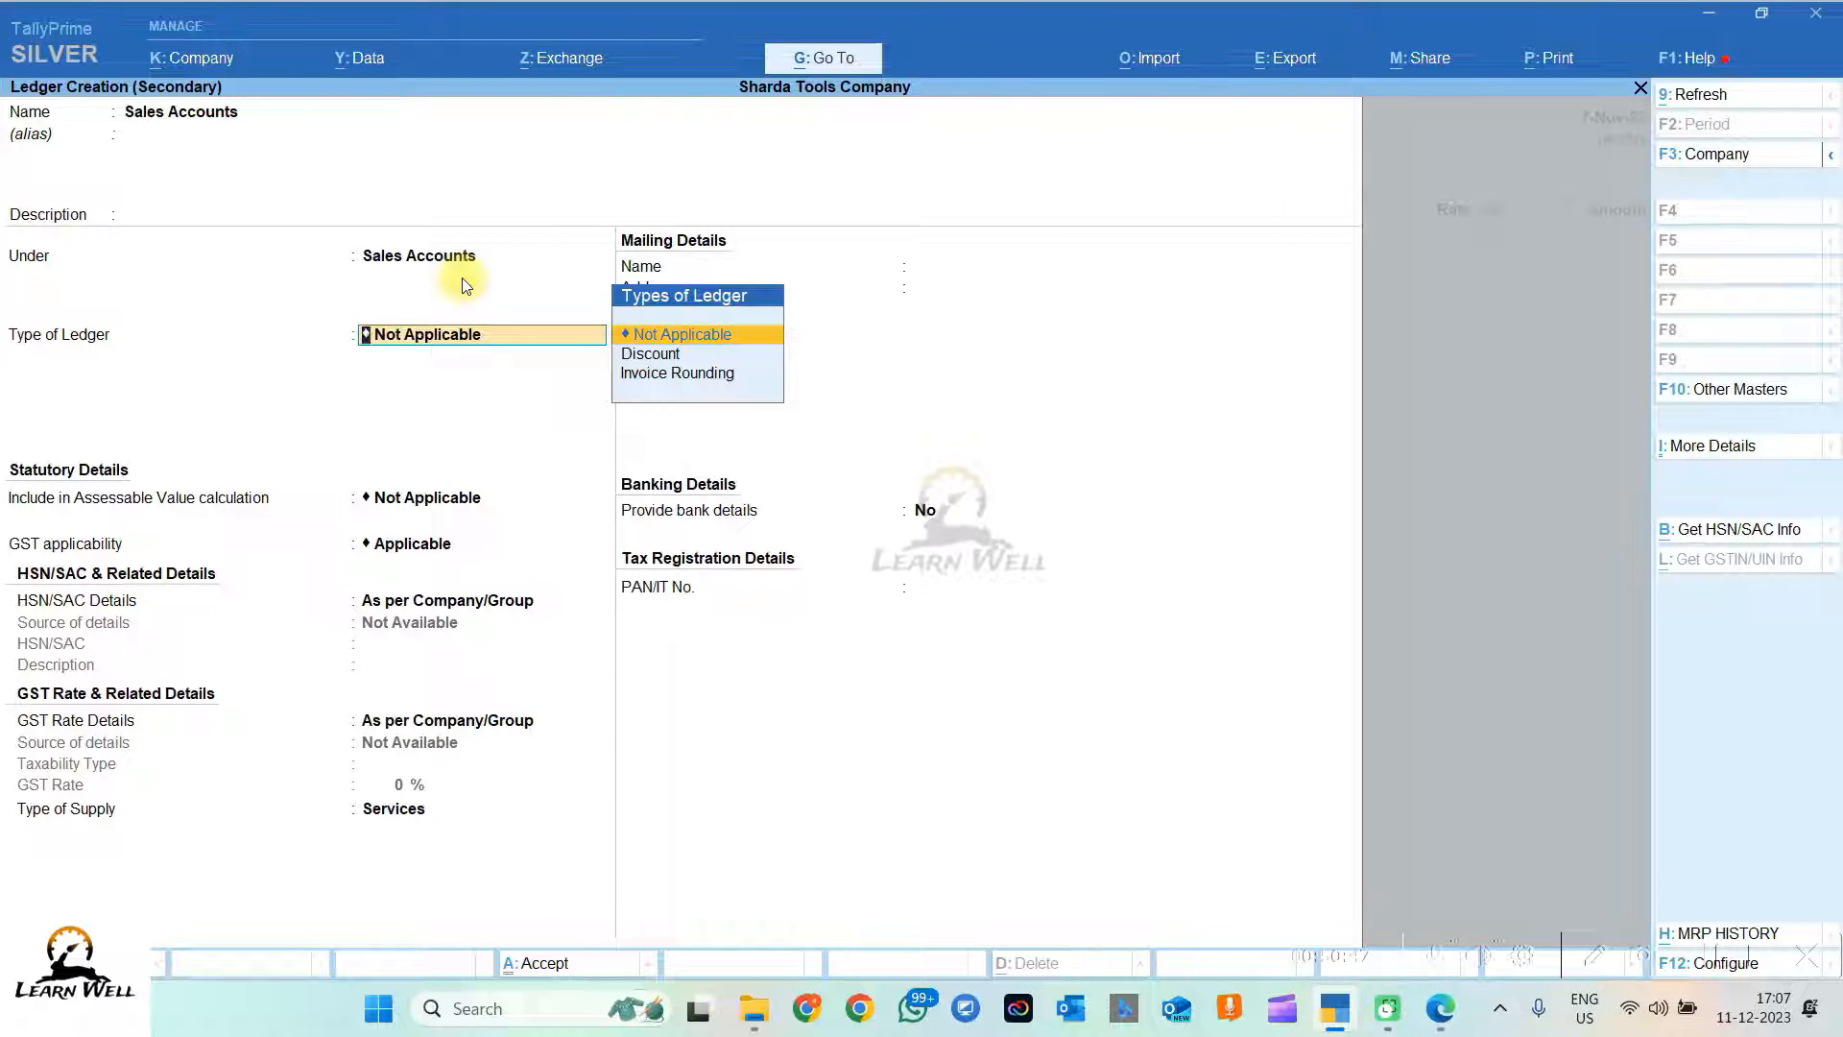
pyautogui.press('Return')
pyautogui.press('Return')
pyautogui.press('Return')
pyautogui.press('Return')
pyautogui.press('Return')
pyautogui.press('Return')
pyautogui.press('Return')
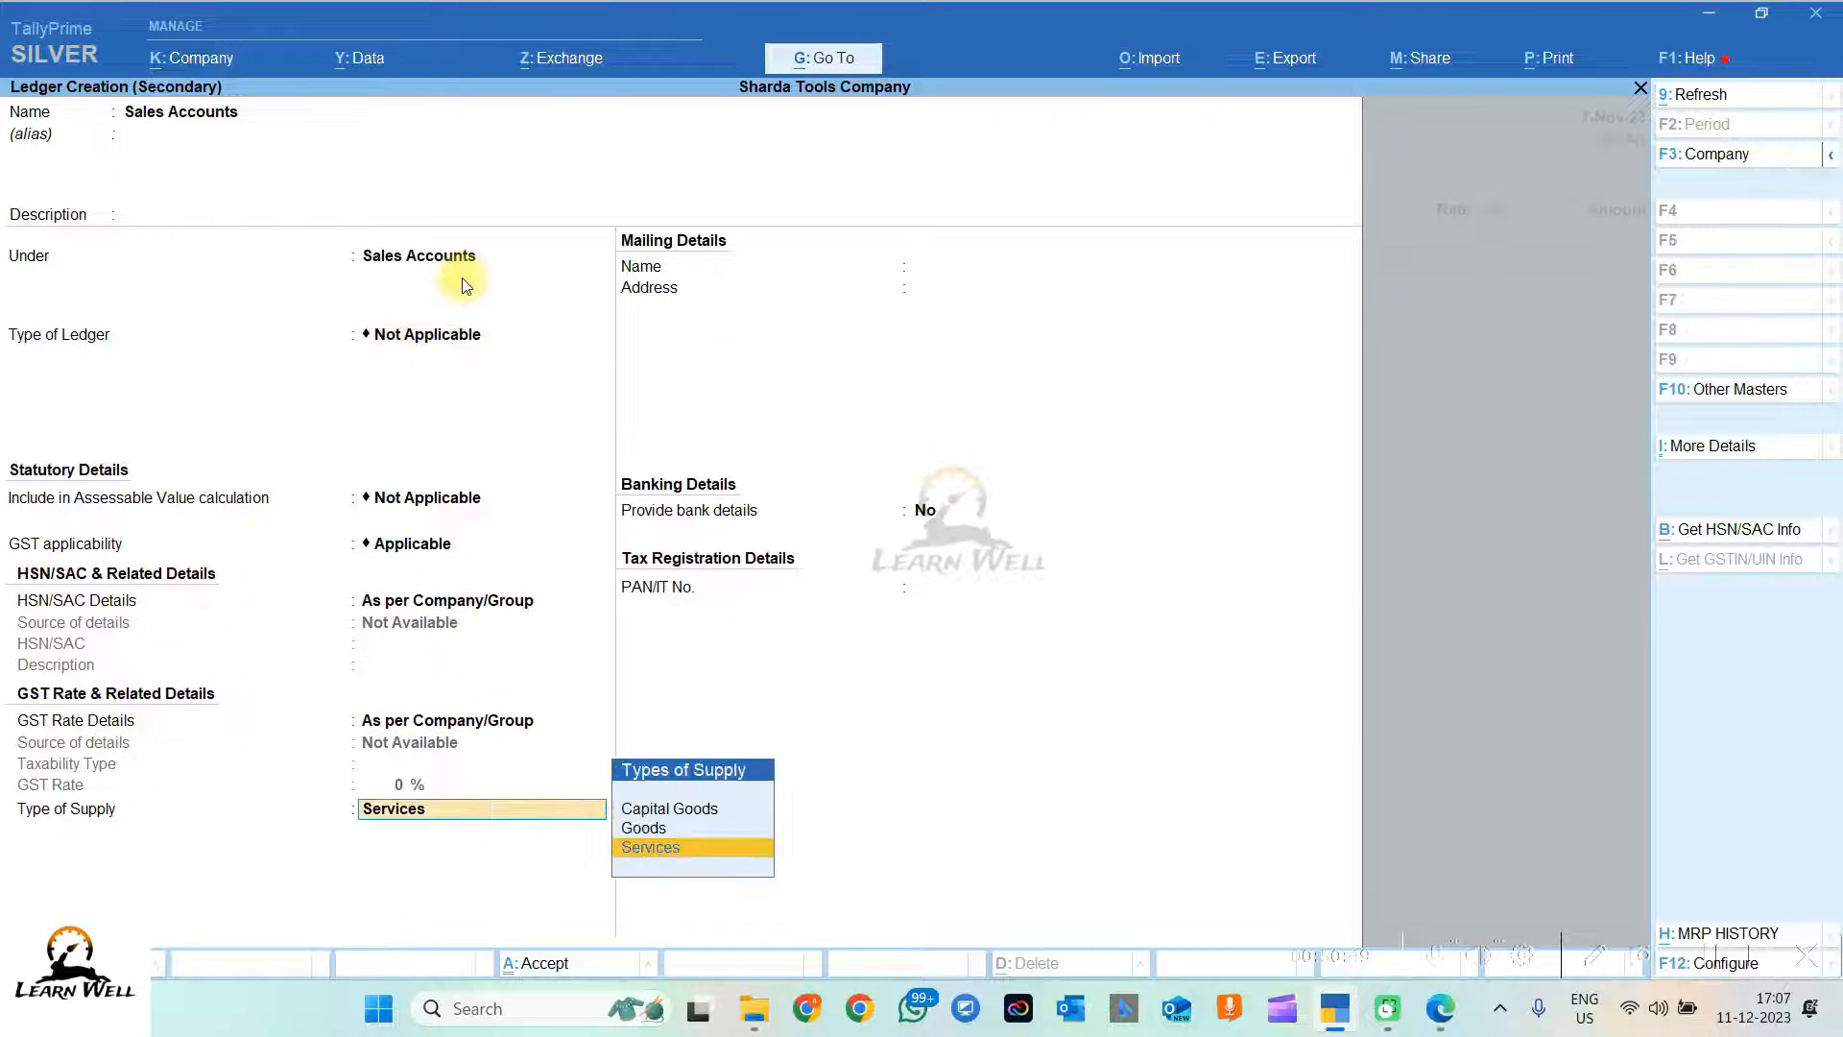
pyautogui.press('Return')
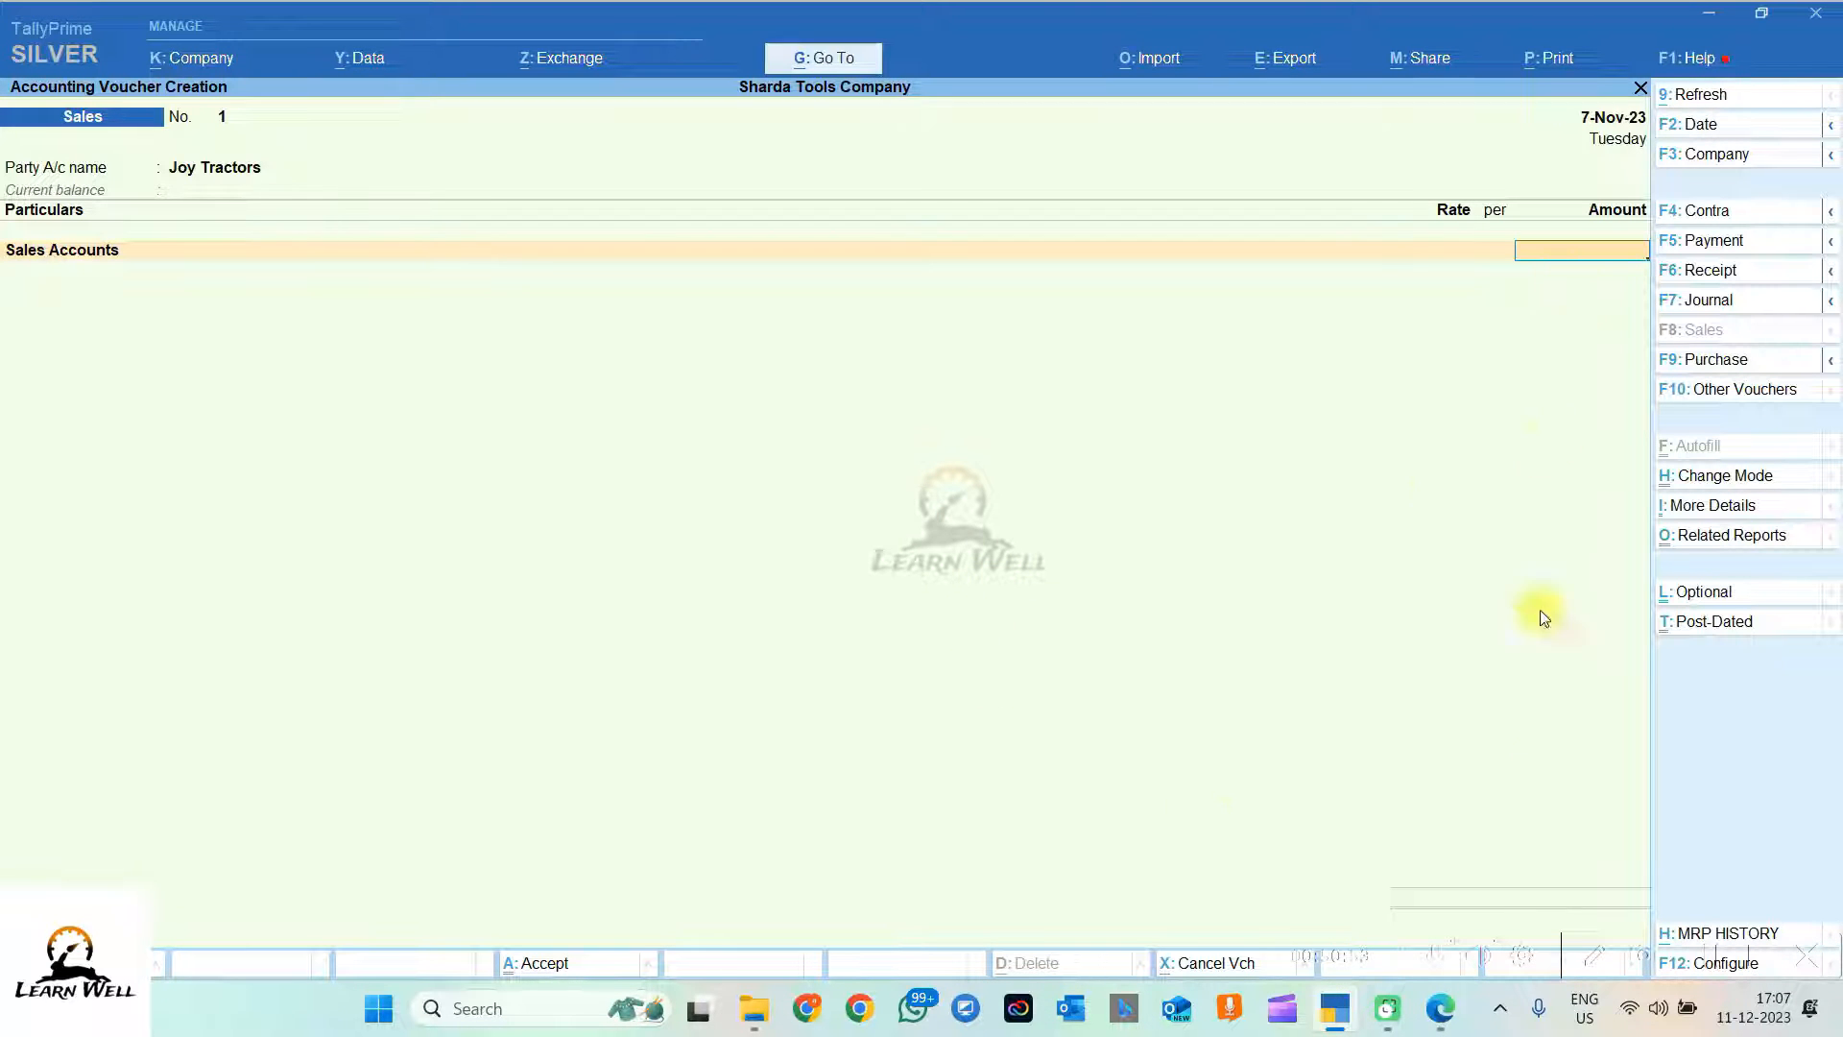
# Step: Enter 34,500 from the PDF's item 6 as the Sales Accounts line amount
pyautogui.click(1440, 1008)
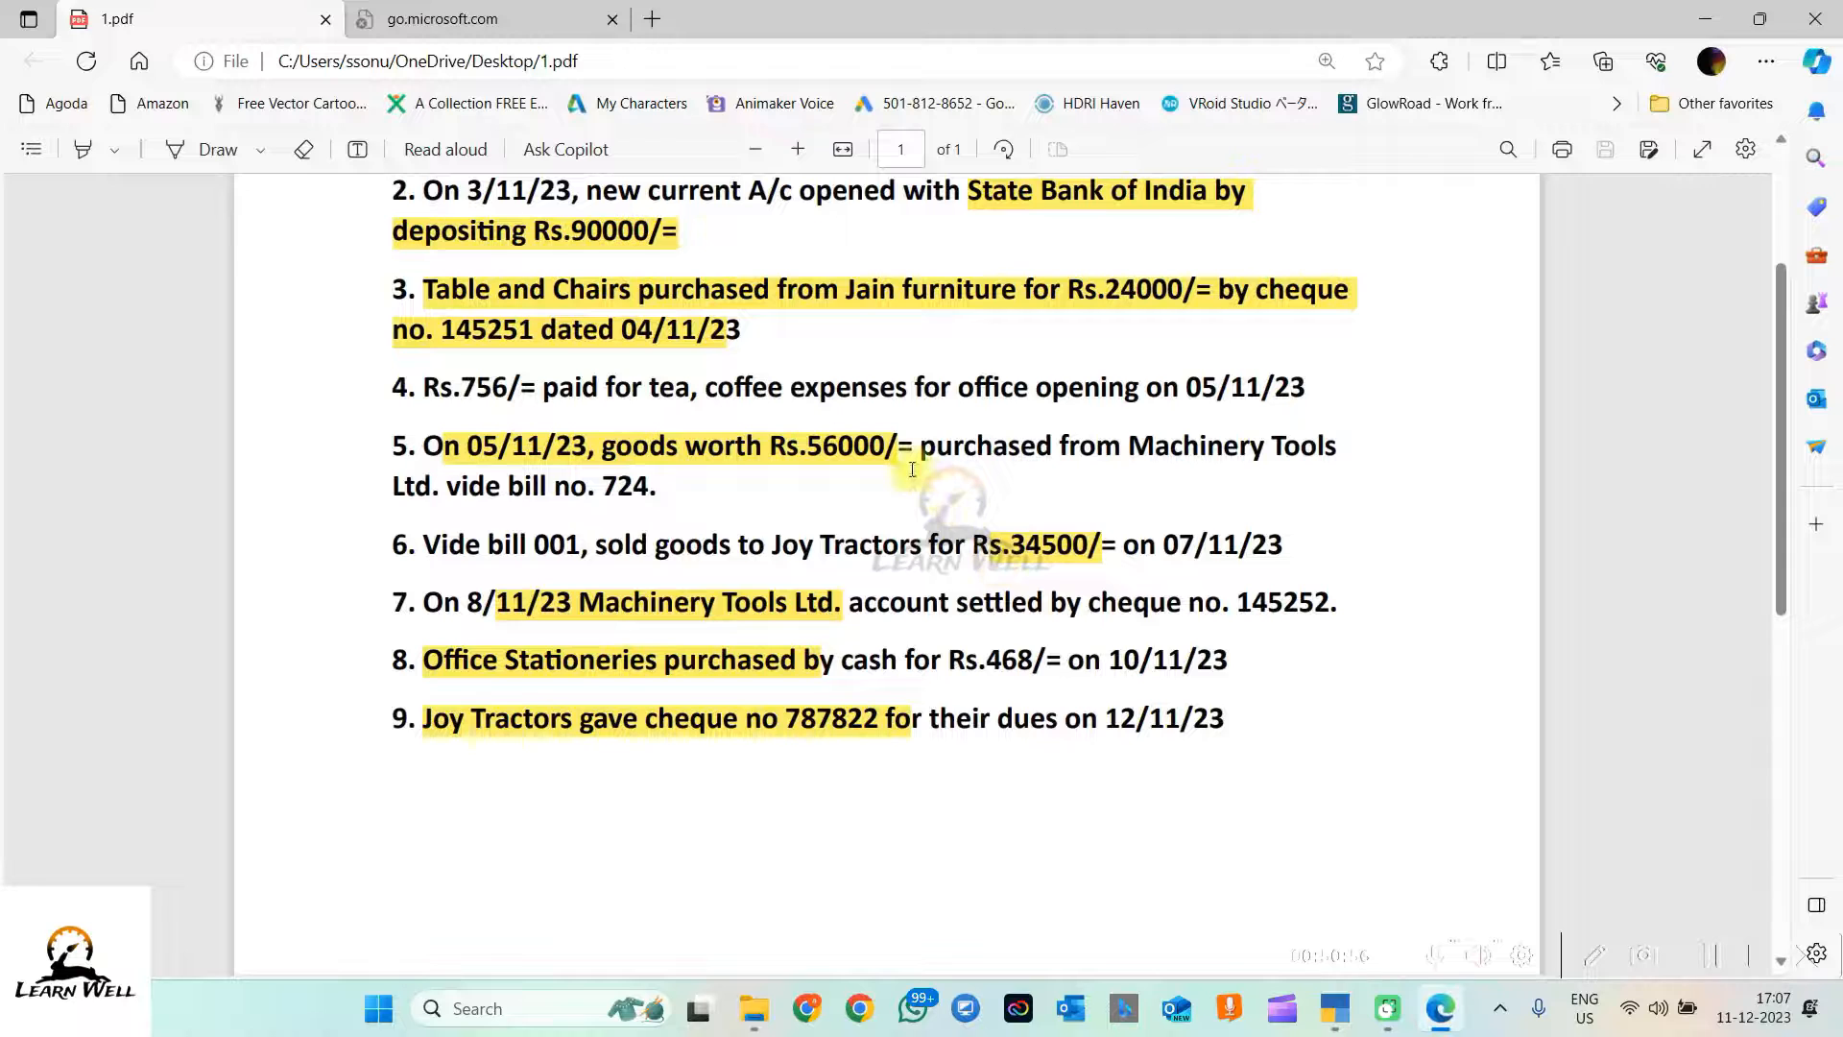
pyautogui.moveTo(1008, 543); pyautogui.dragTo(1116, 544)
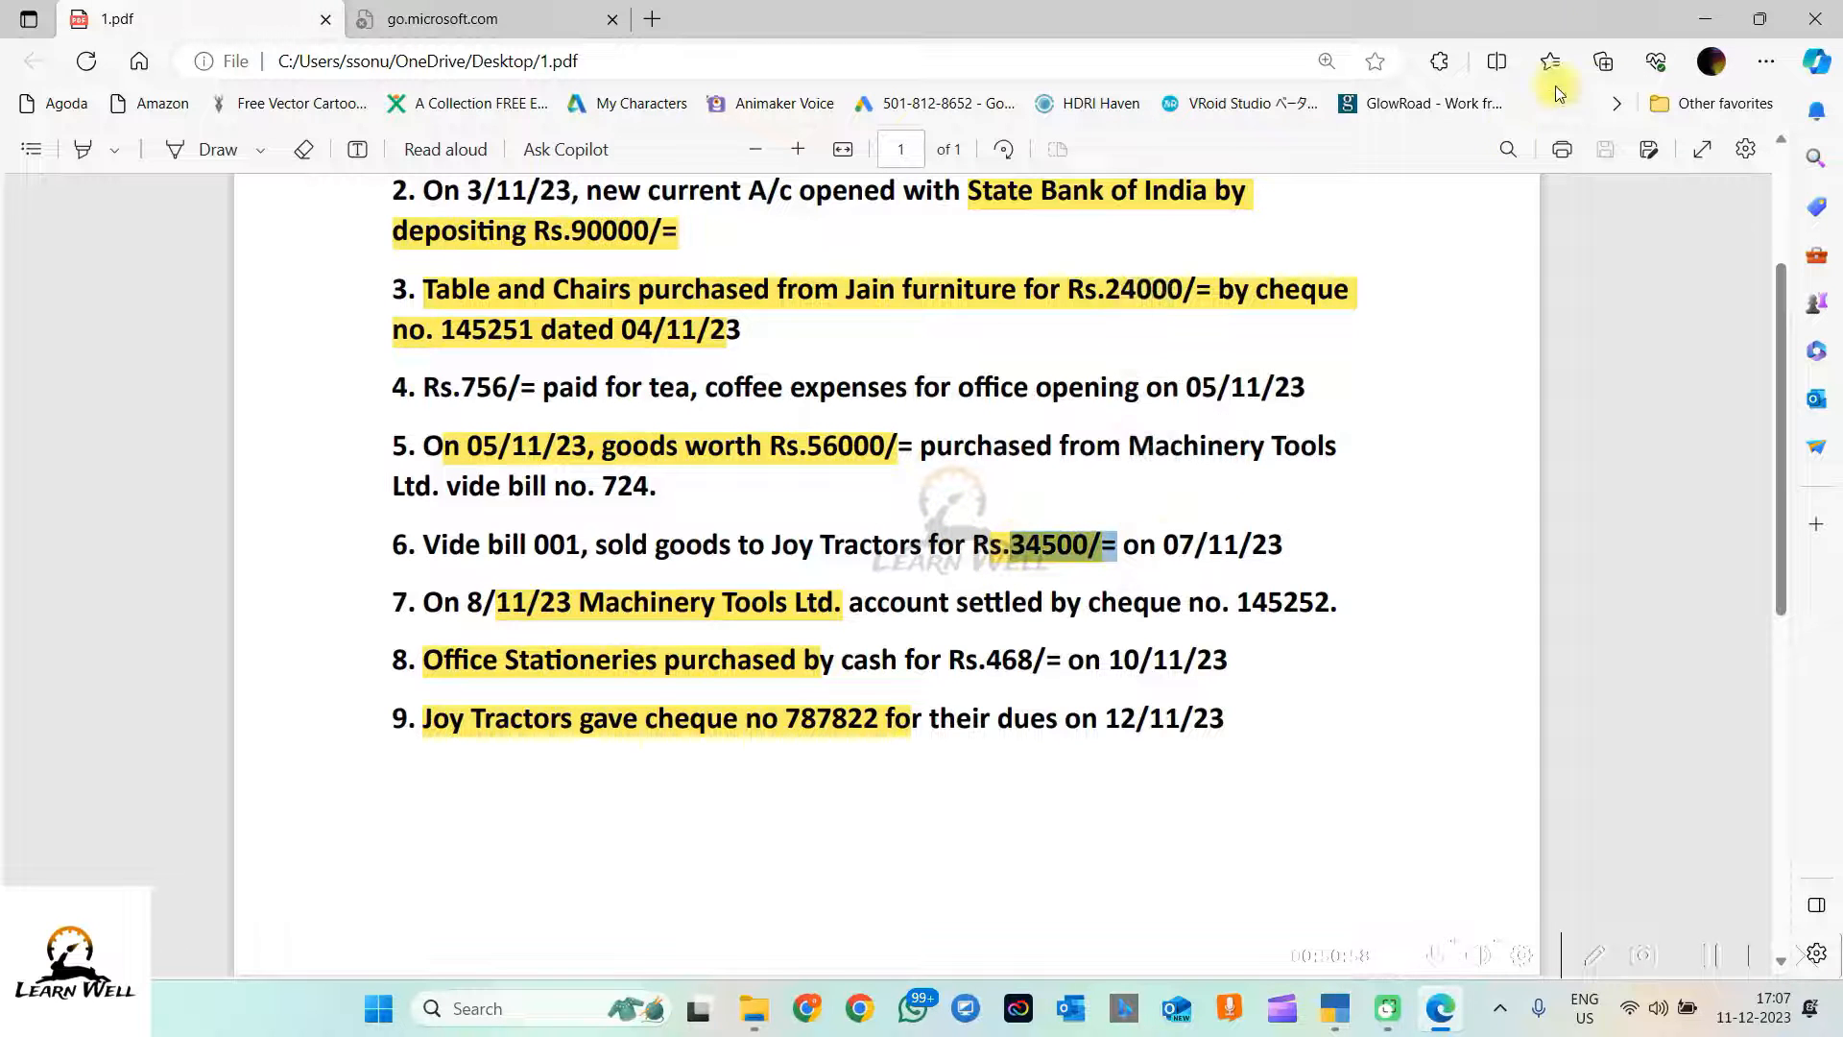
pyautogui.click(1712, 19)
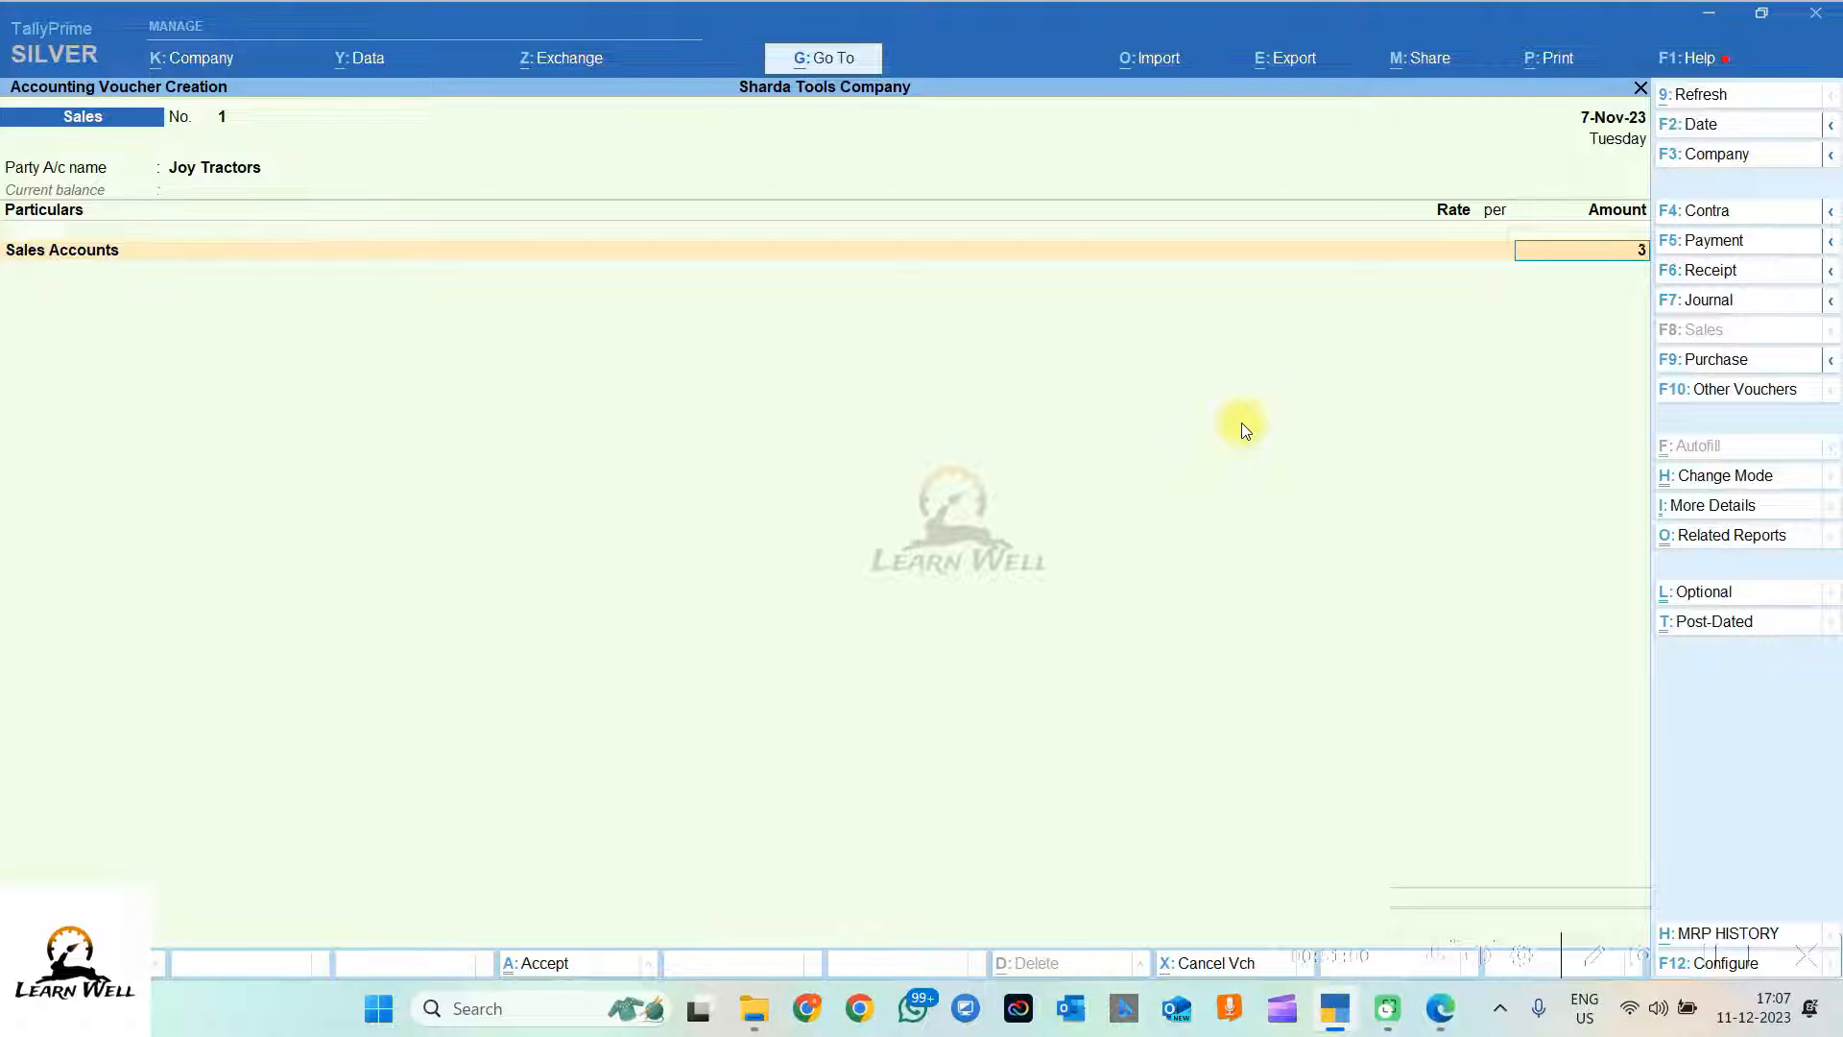
pyautogui.write('34,500')
pyautogui.press('Return')
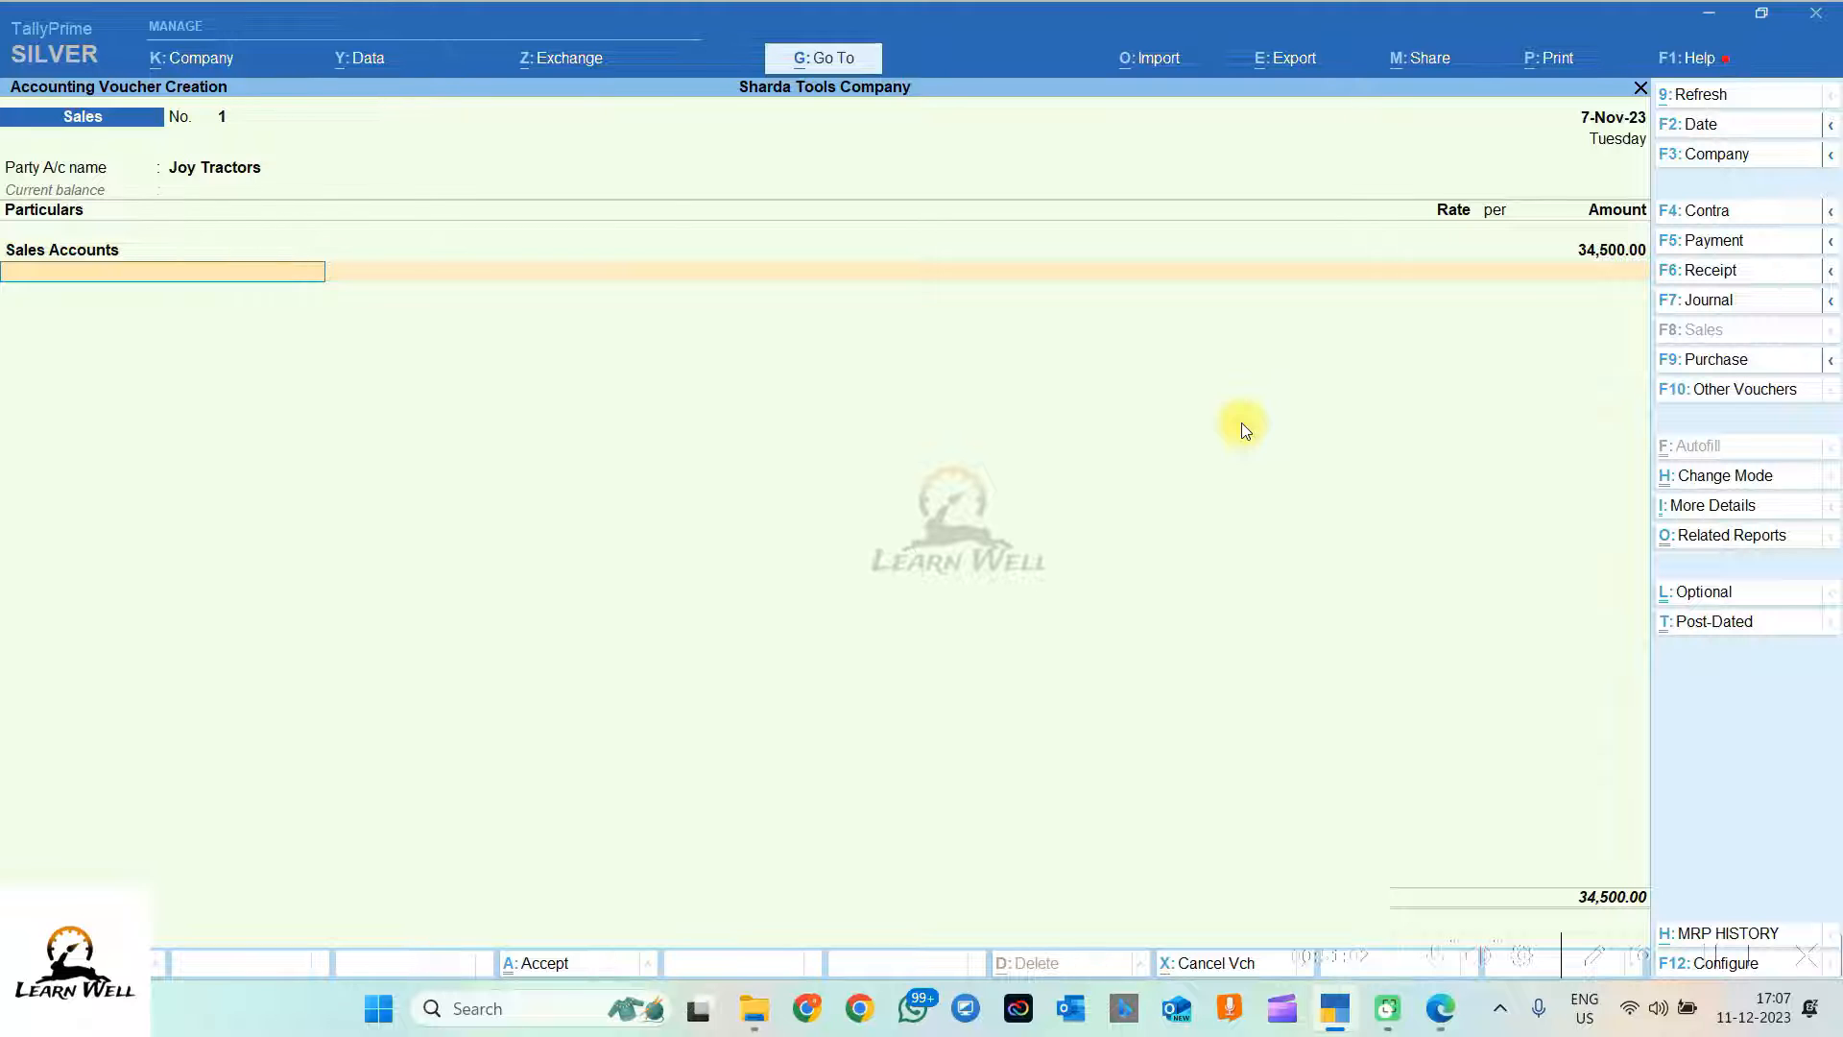
pyautogui.press('Return')
pyautogui.press('Return')
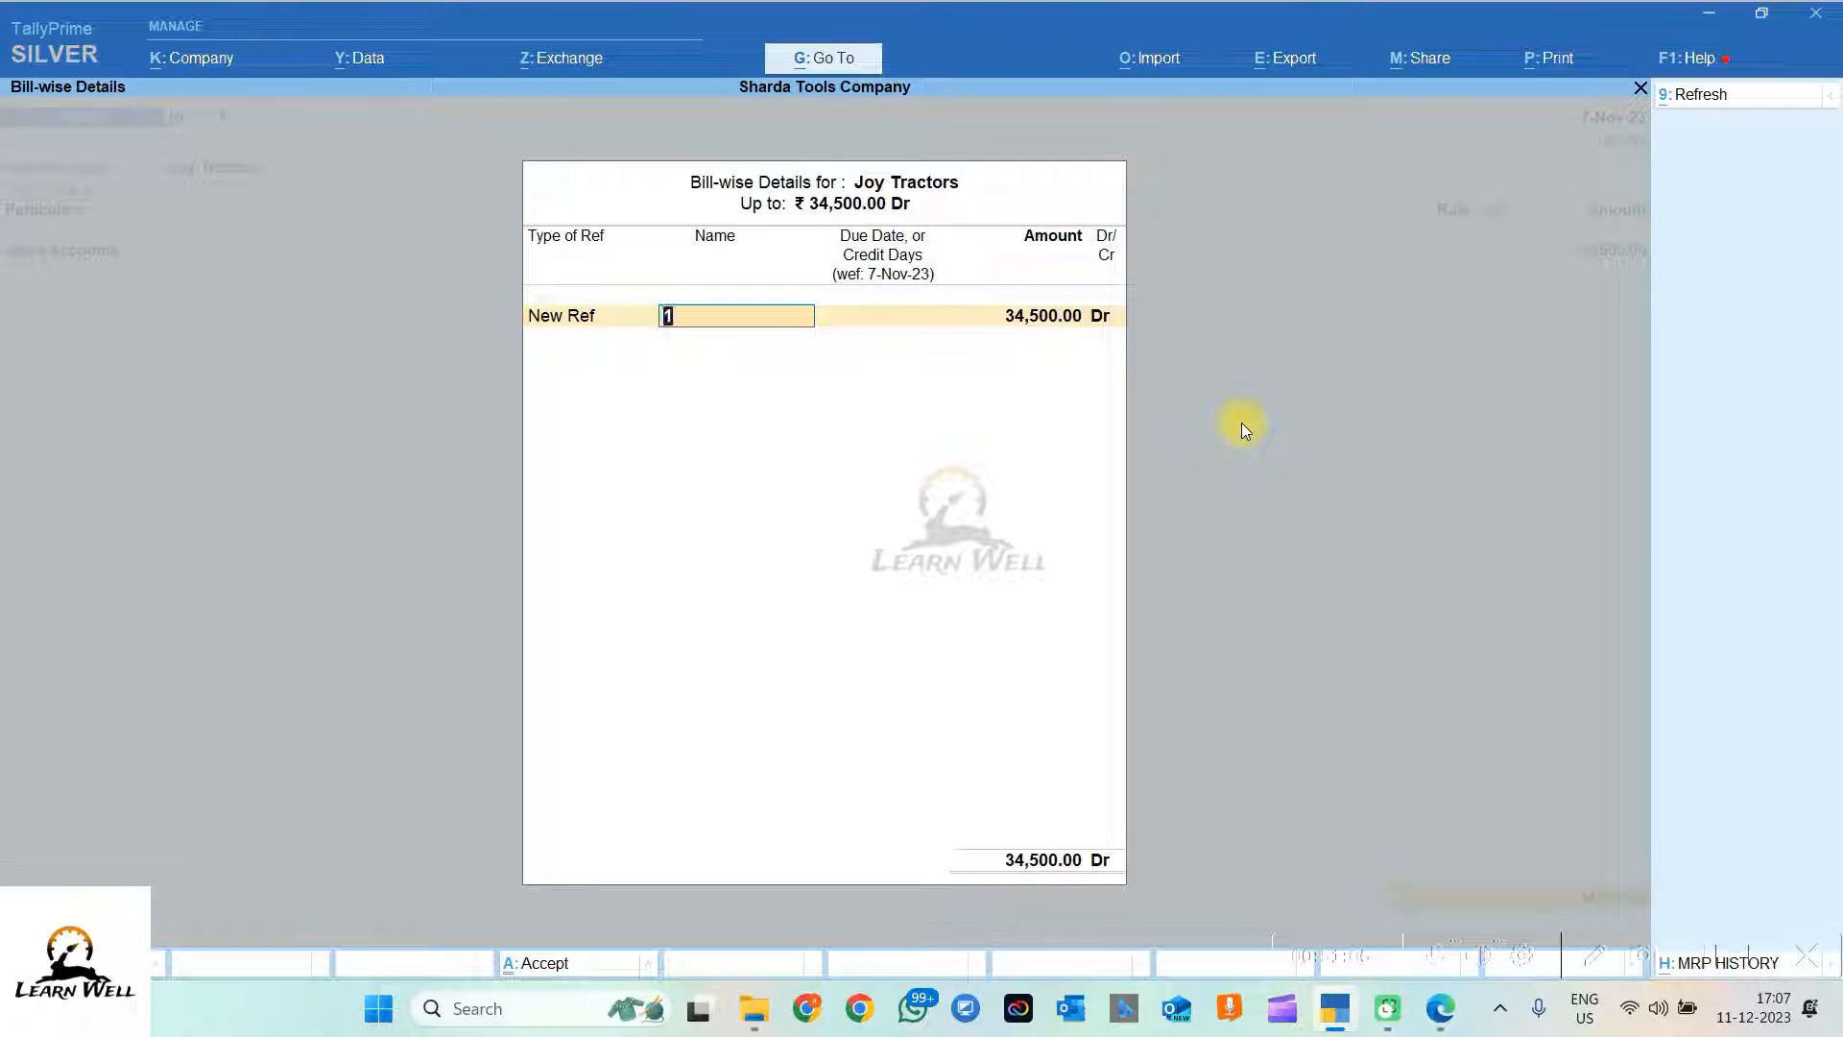
# Step: Allocate the amount to new bill reference 001, leaving the due date empty
pyautogui.moveTo(1441, 1007)
pyautogui.moveTo(1372, 861)
pyautogui.press('Return')
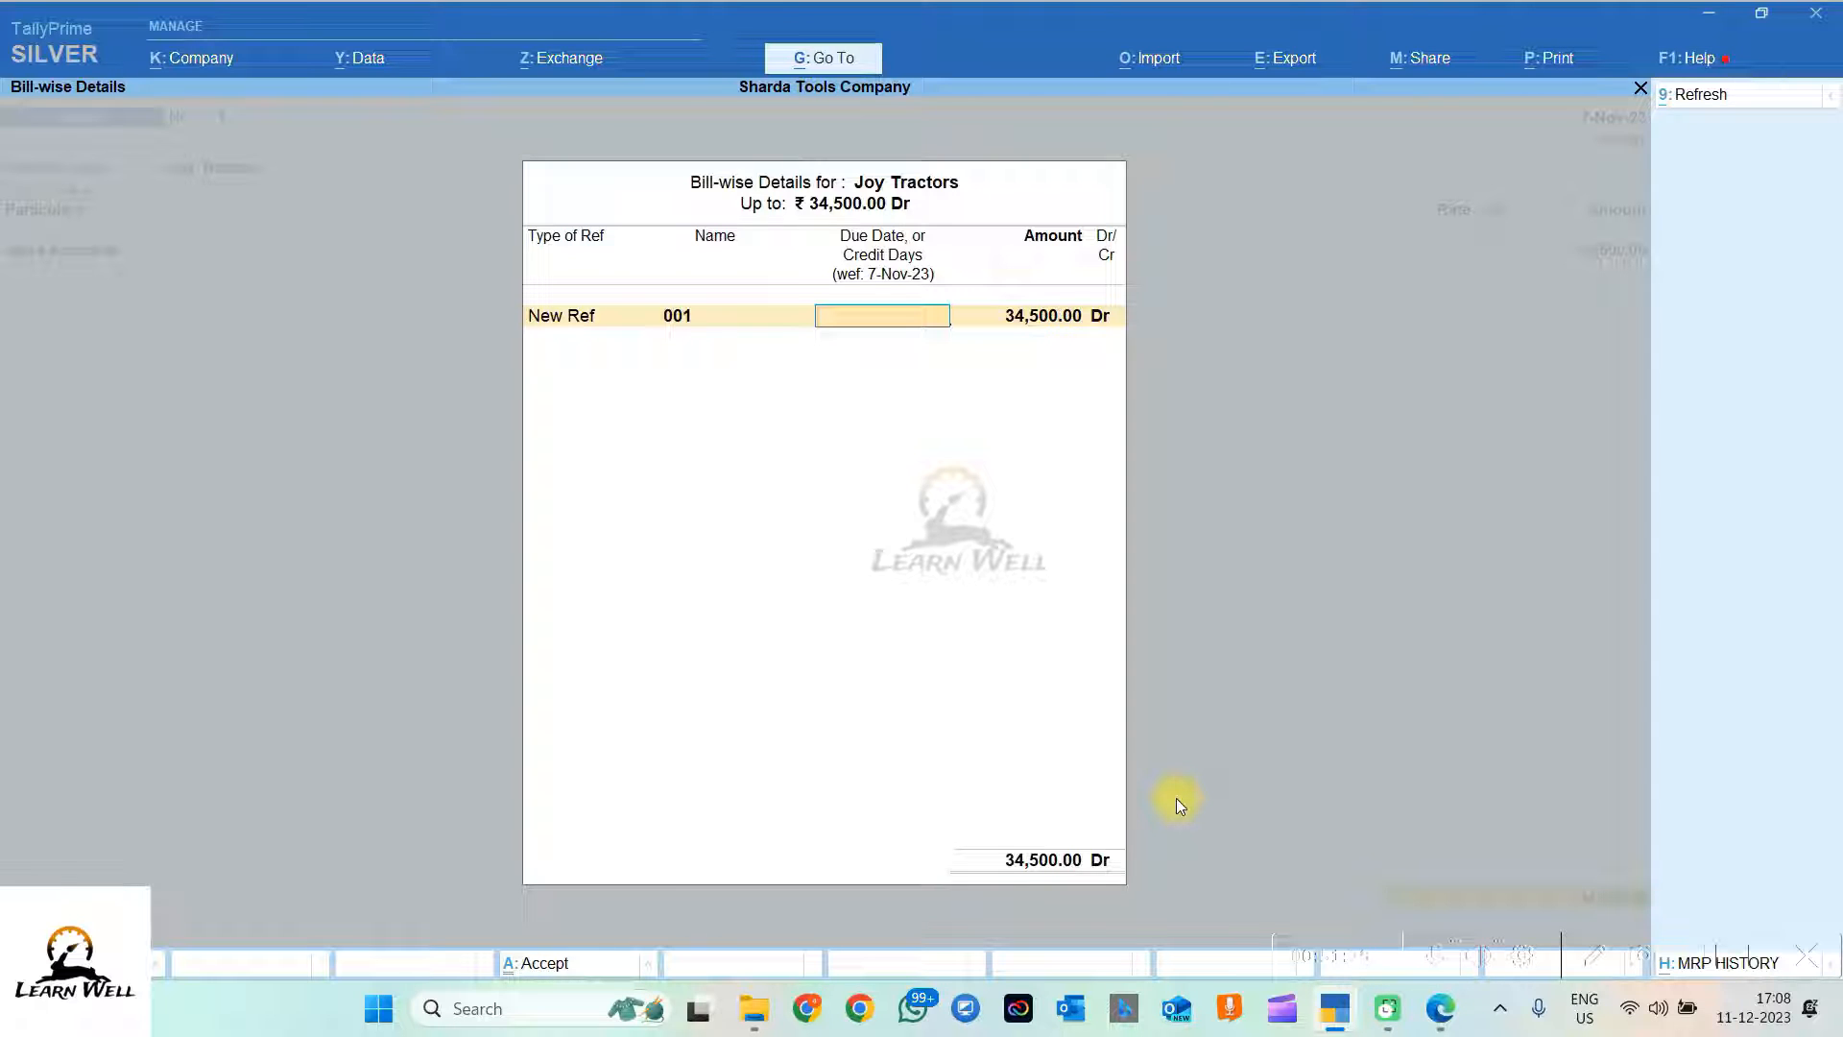
pyautogui.press('Return')
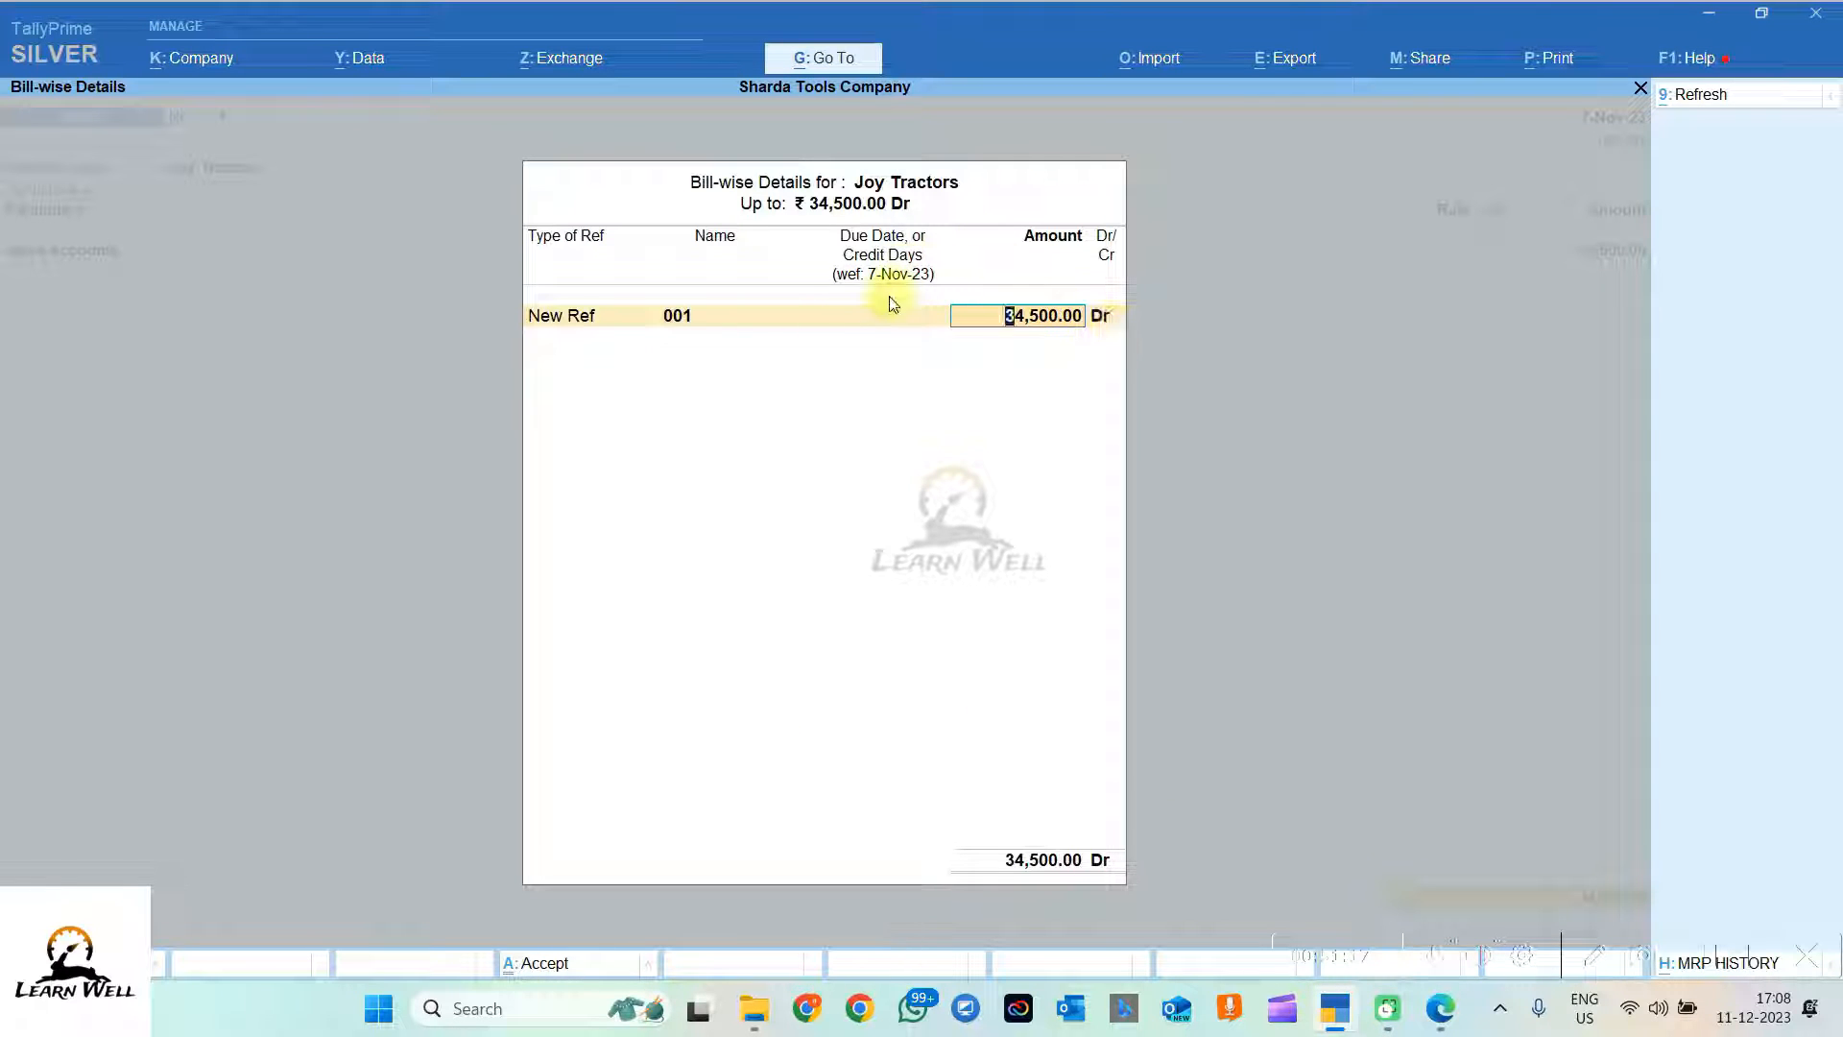
pyautogui.click(872, 315)
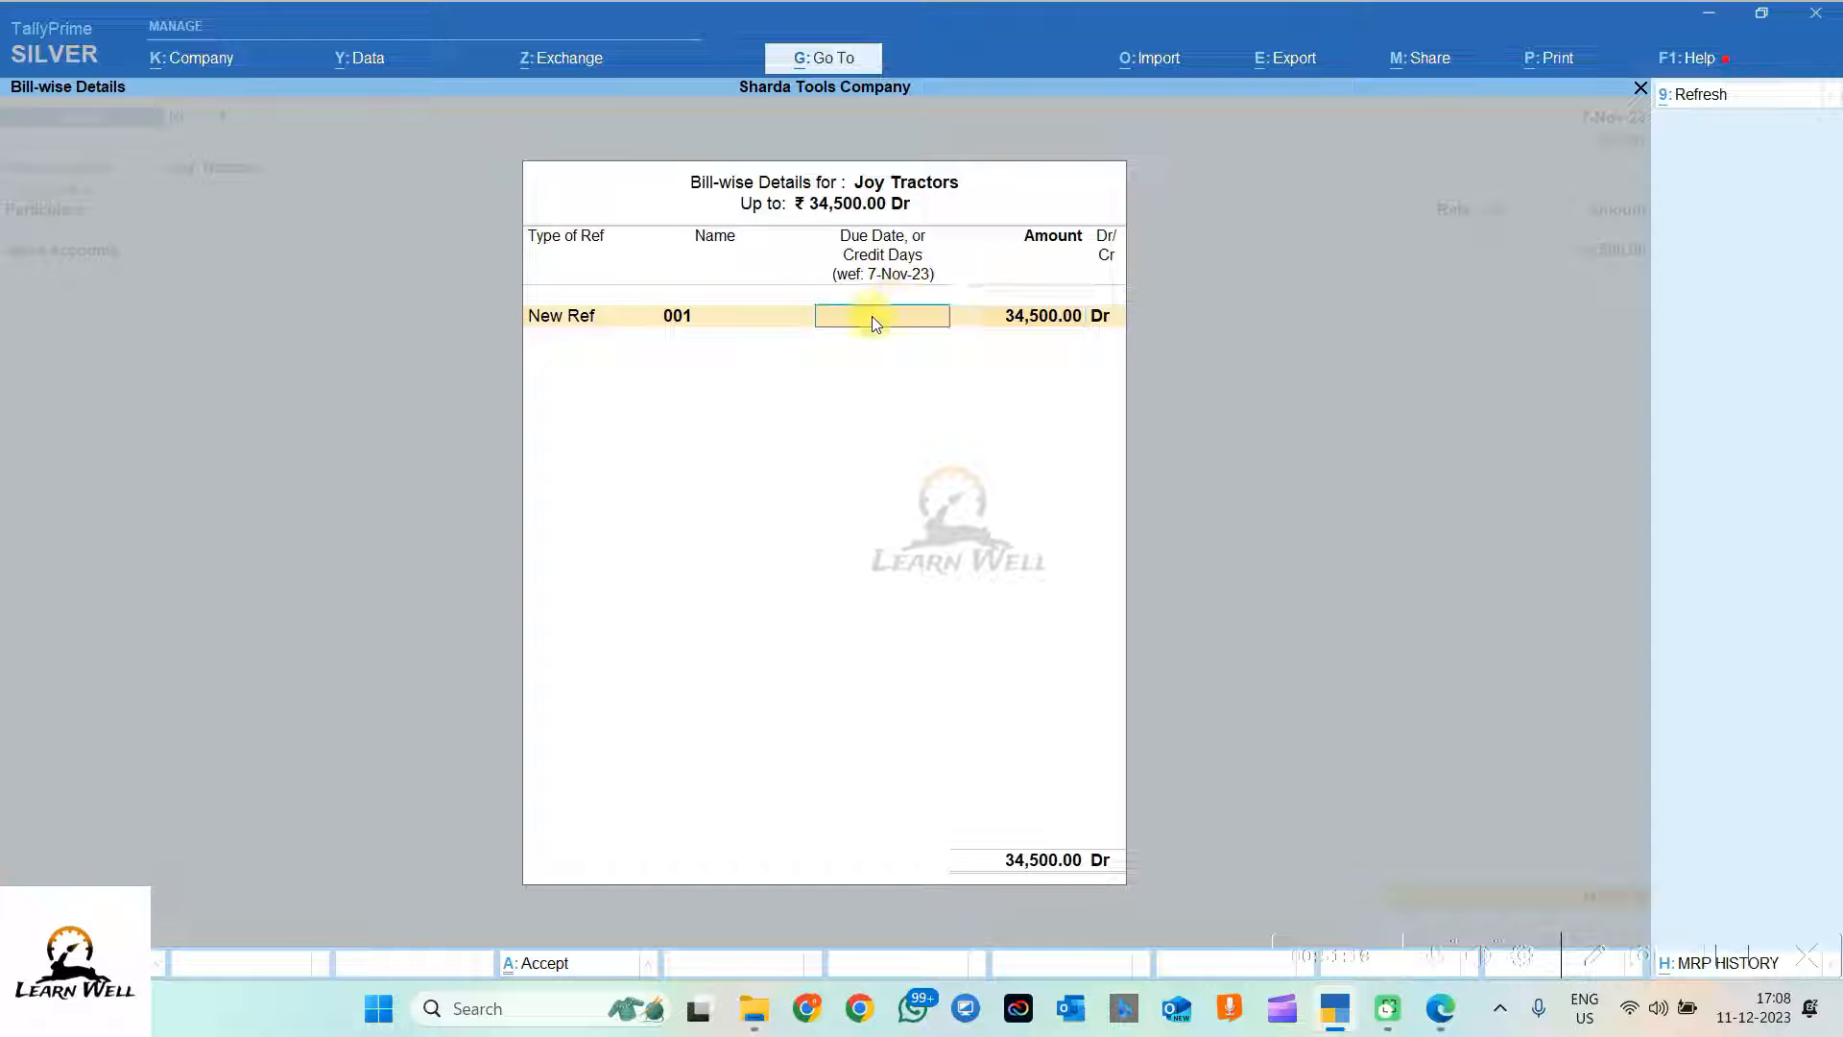
pyautogui.press('Return')
pyautogui.press('Return')
pyautogui.press('Return')
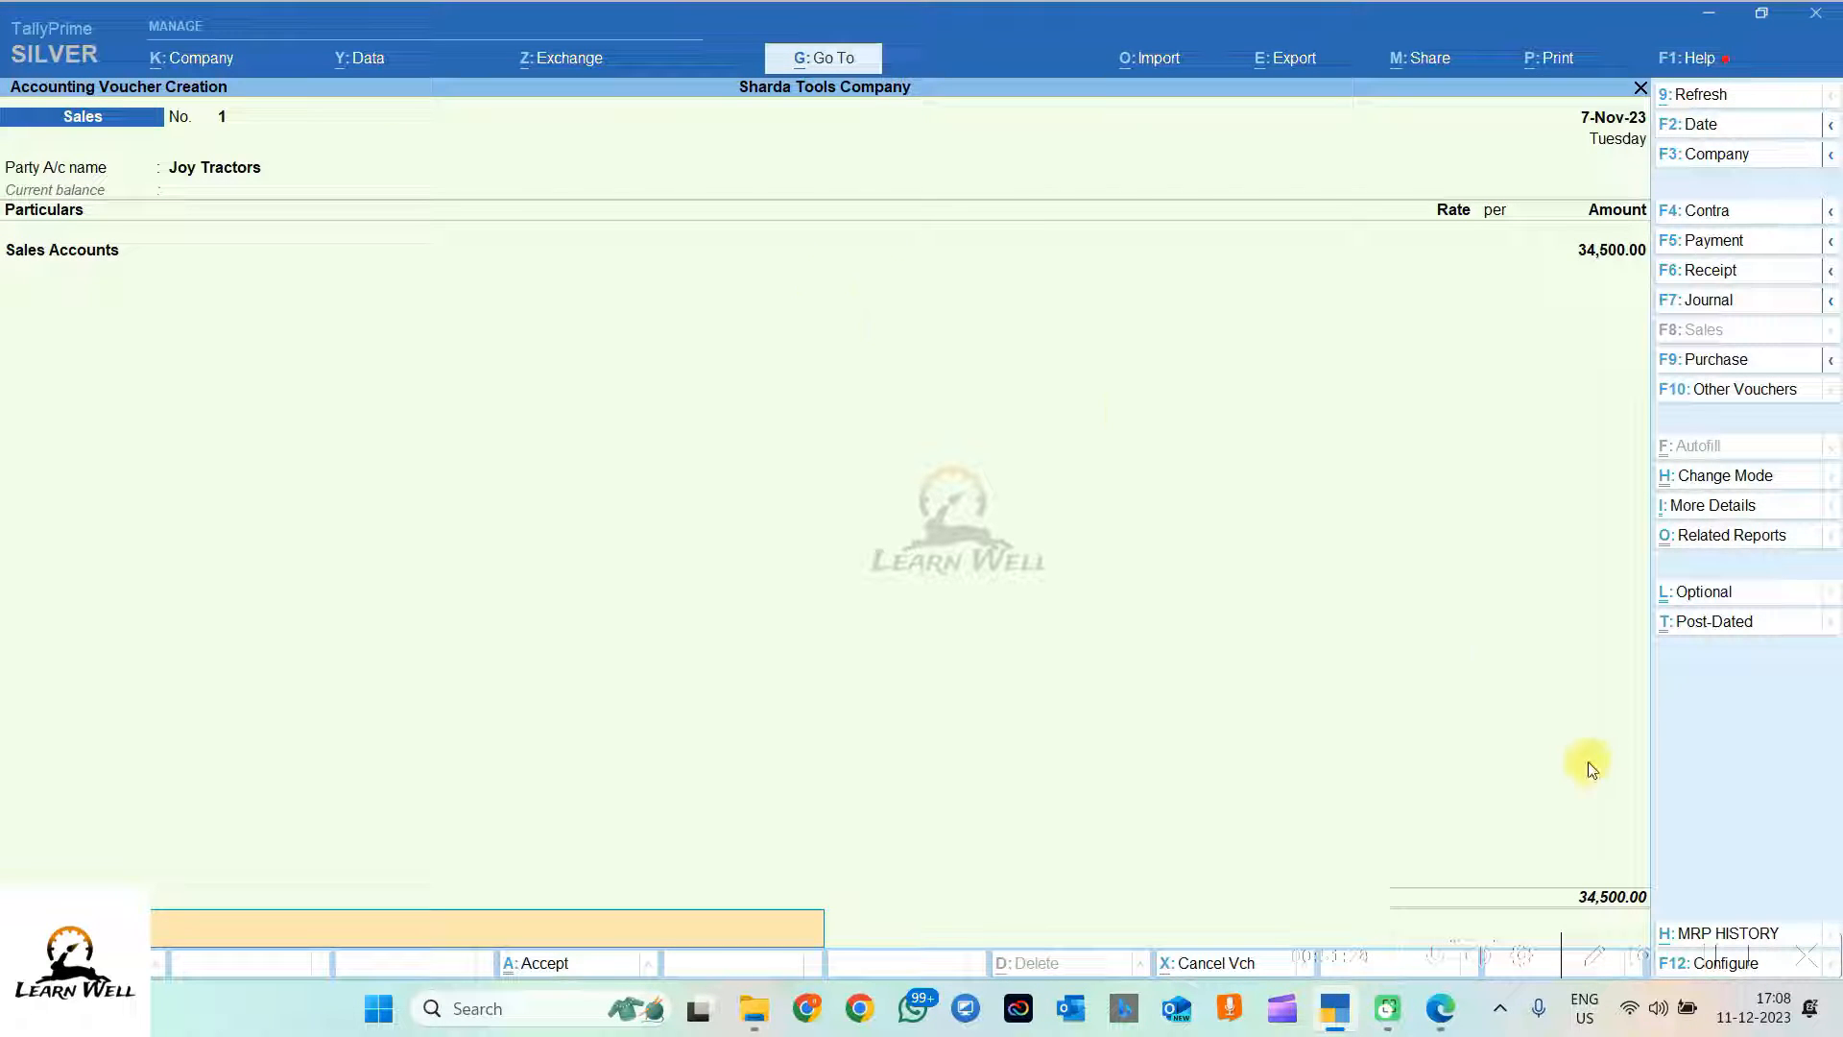
# Step: Paste the line 6 sale description as narration and save the voucher
pyautogui.click(1440, 1008)
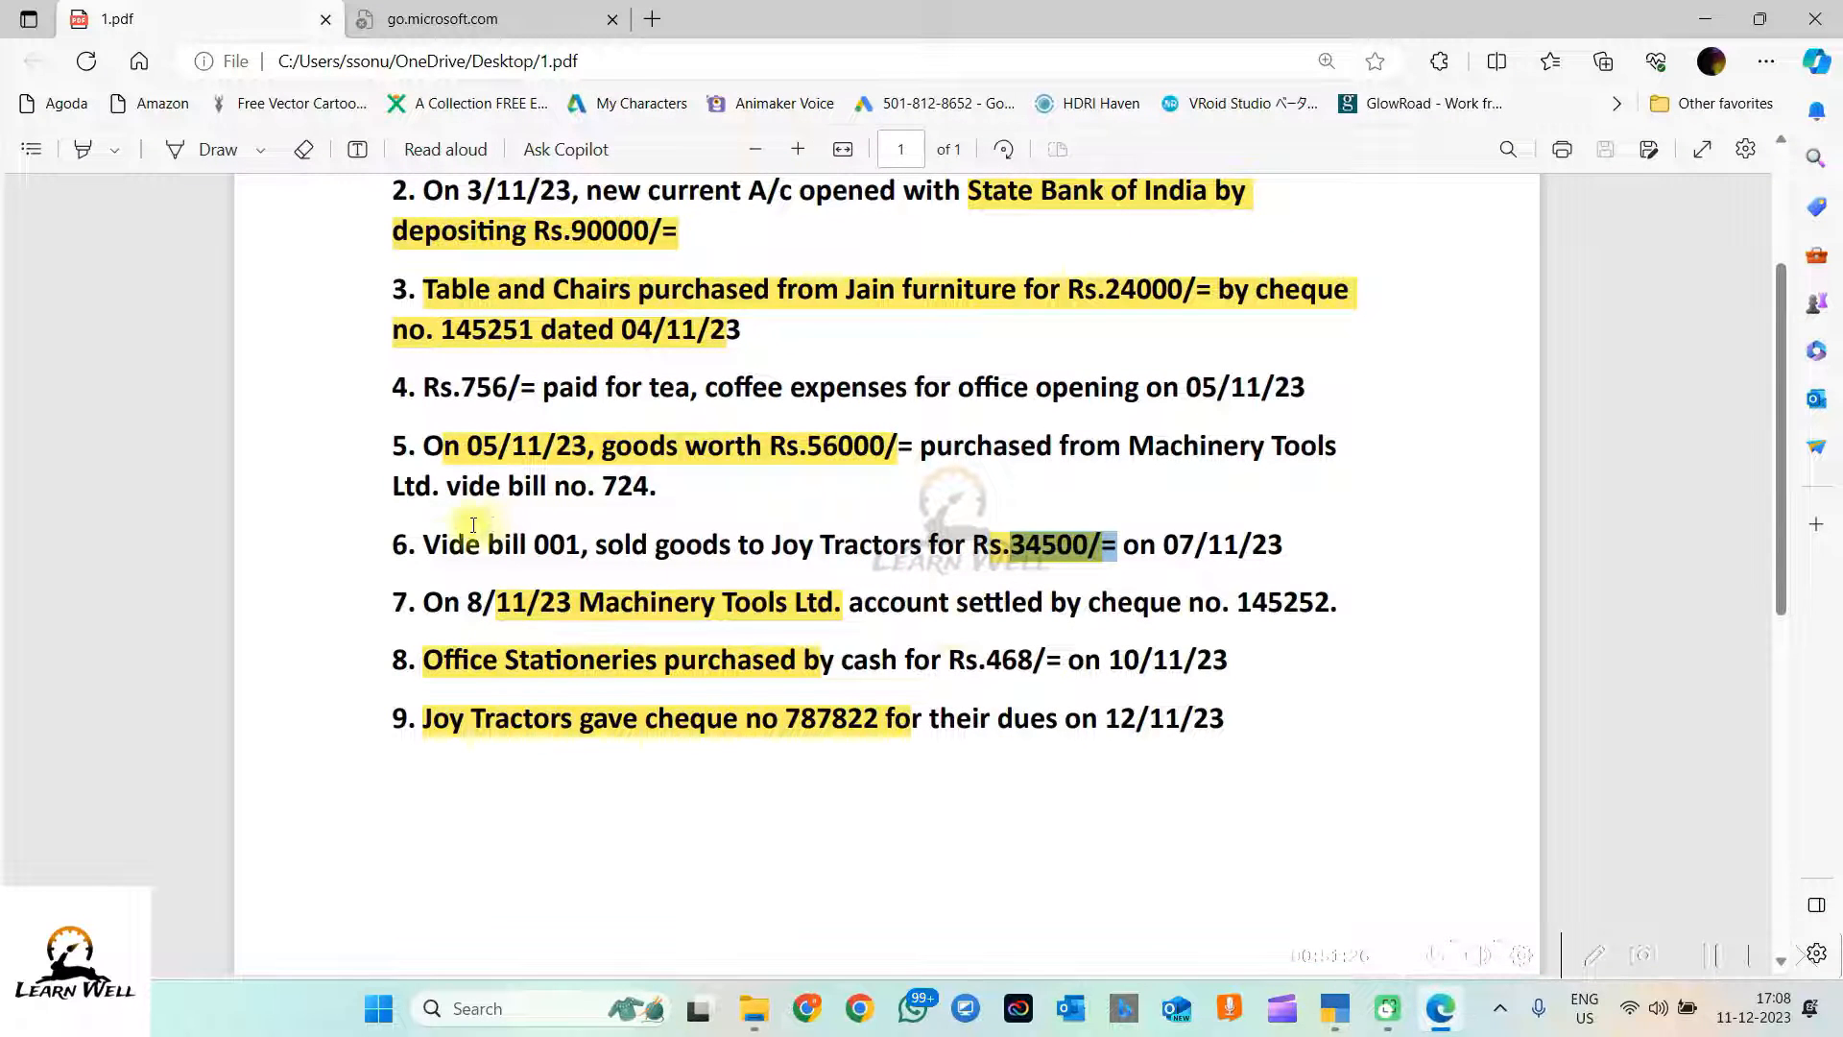
pyautogui.moveTo(426, 544); pyautogui.dragTo(1309, 535)
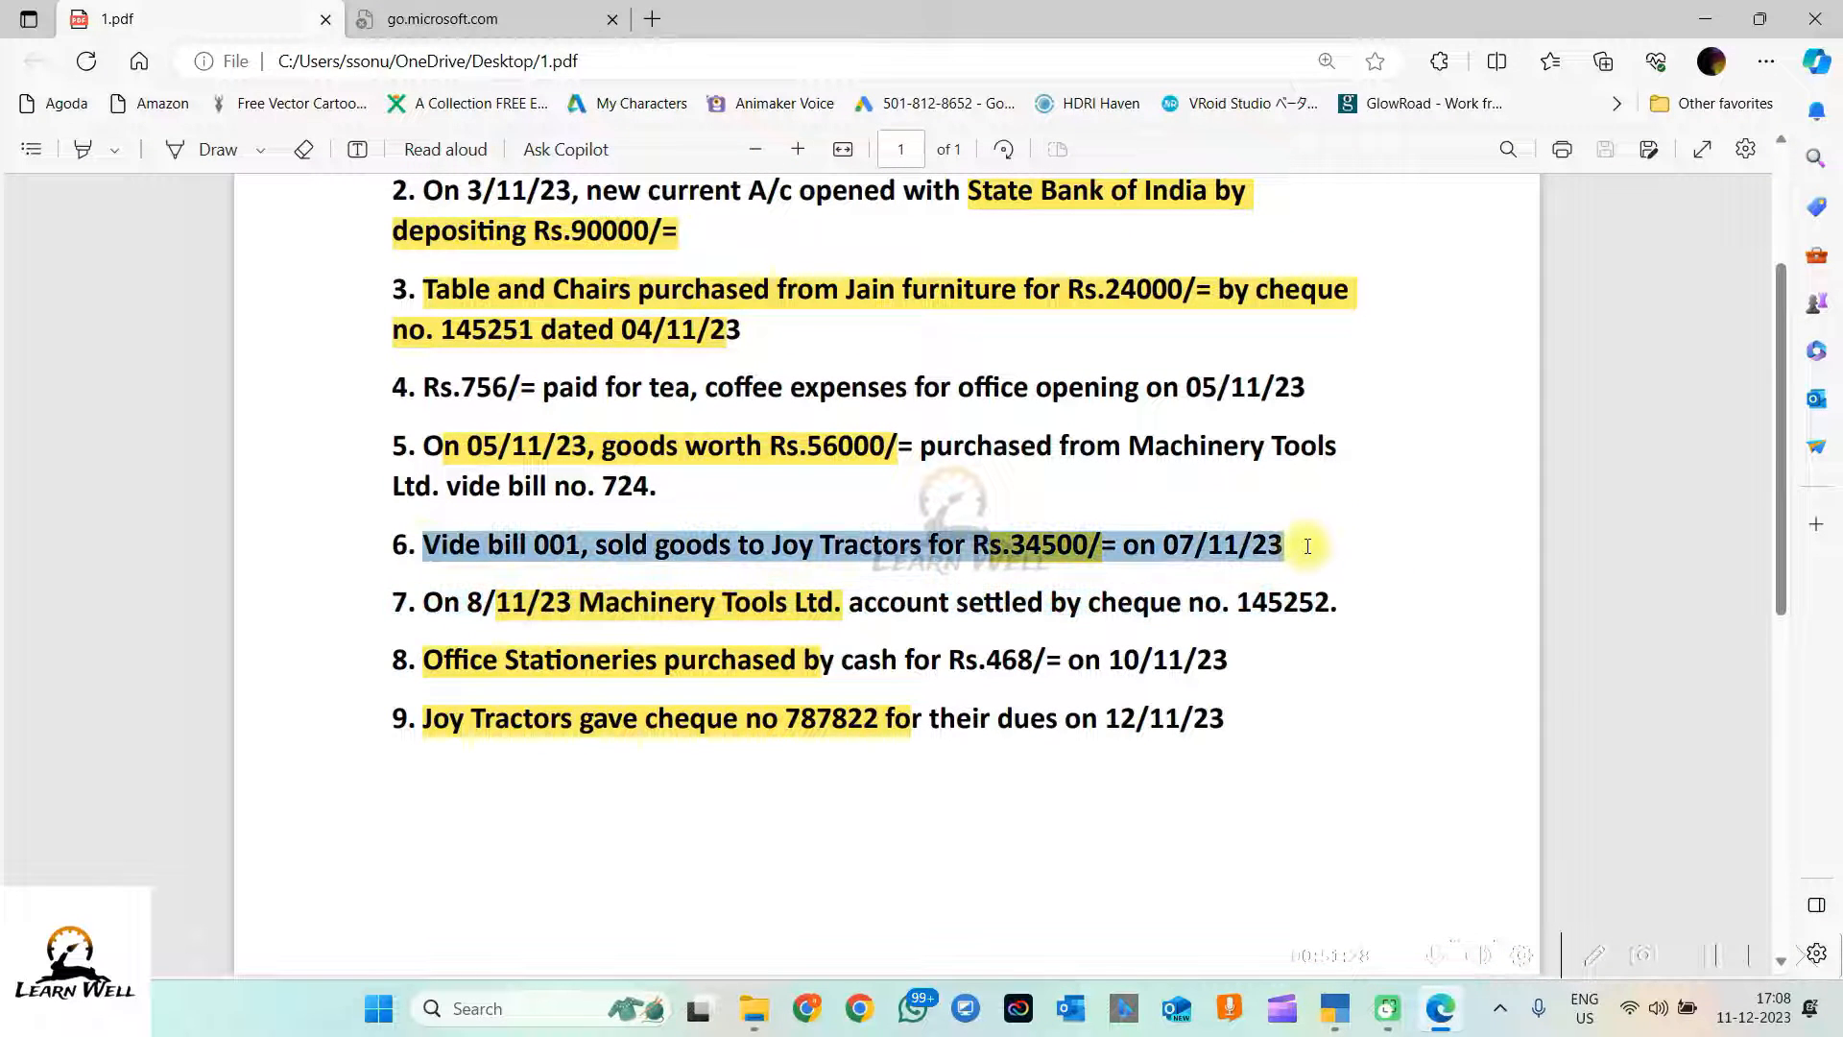
pyautogui.hotkey('ctrl', 'c')
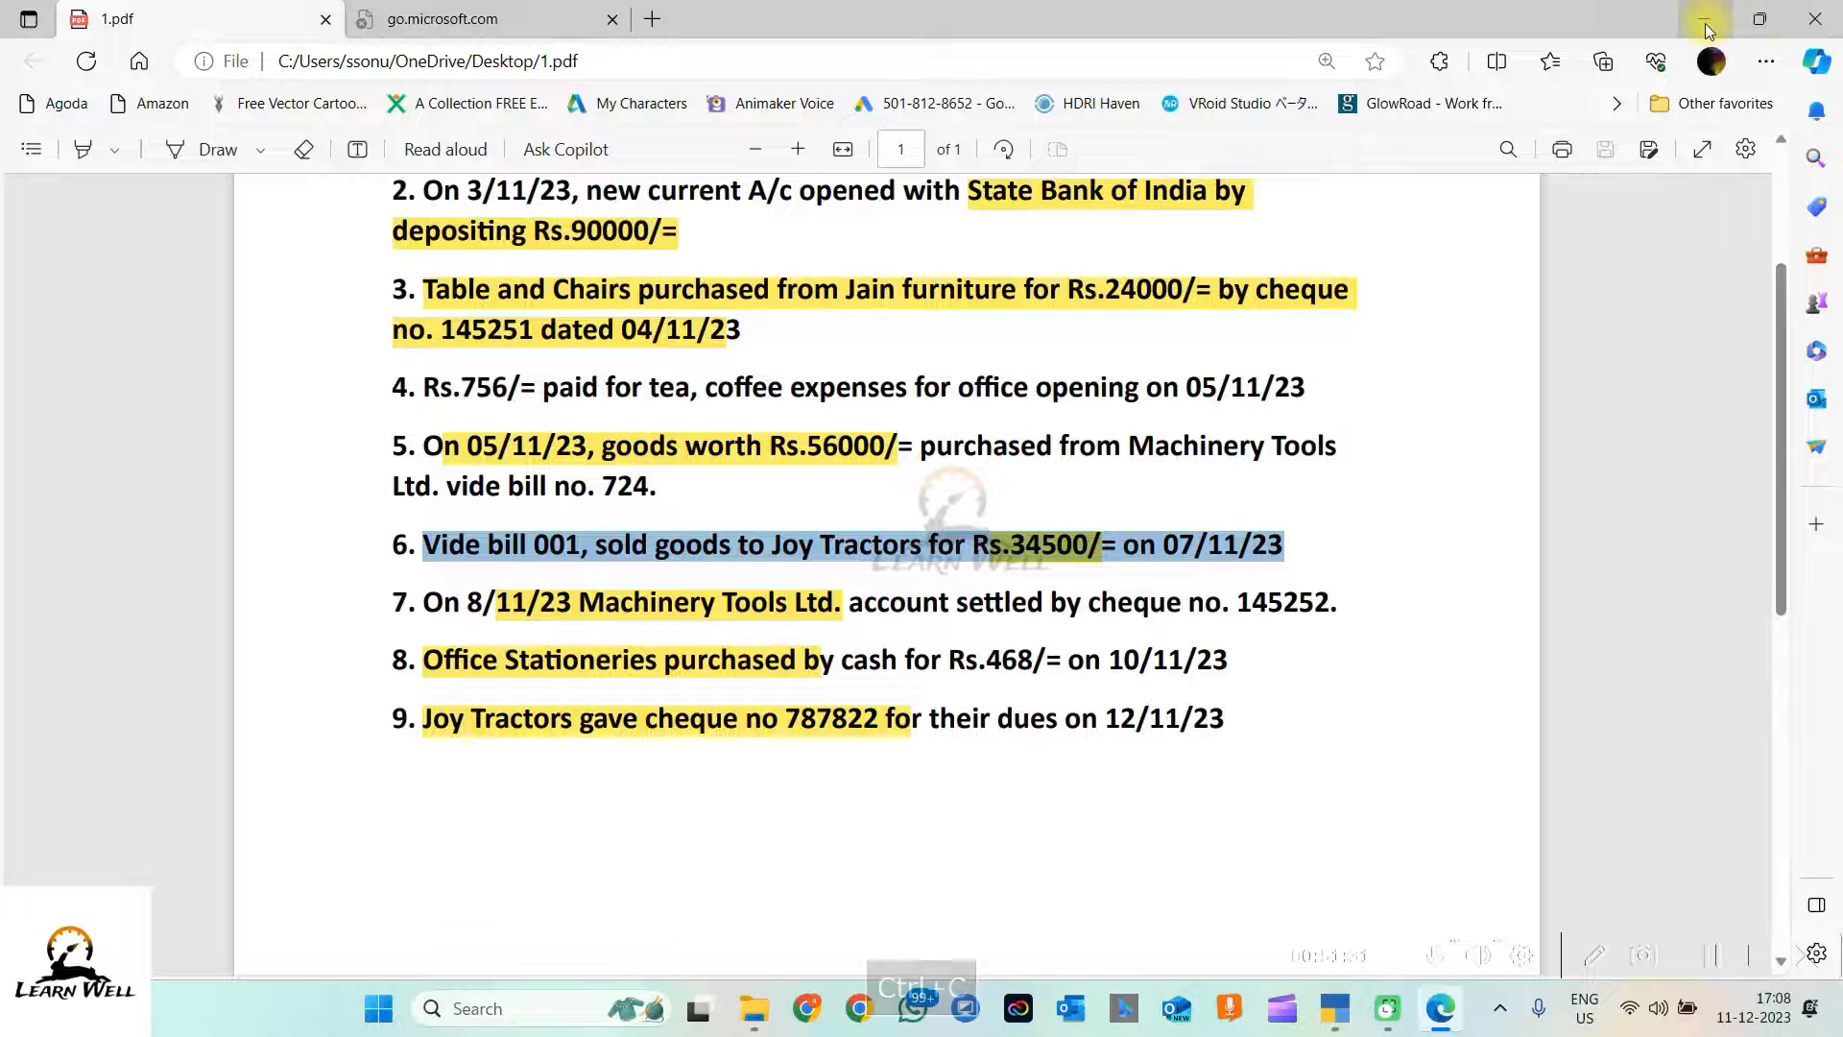
pyautogui.click(1814, 19)
pyautogui.hotkey('ctrl', 'v')
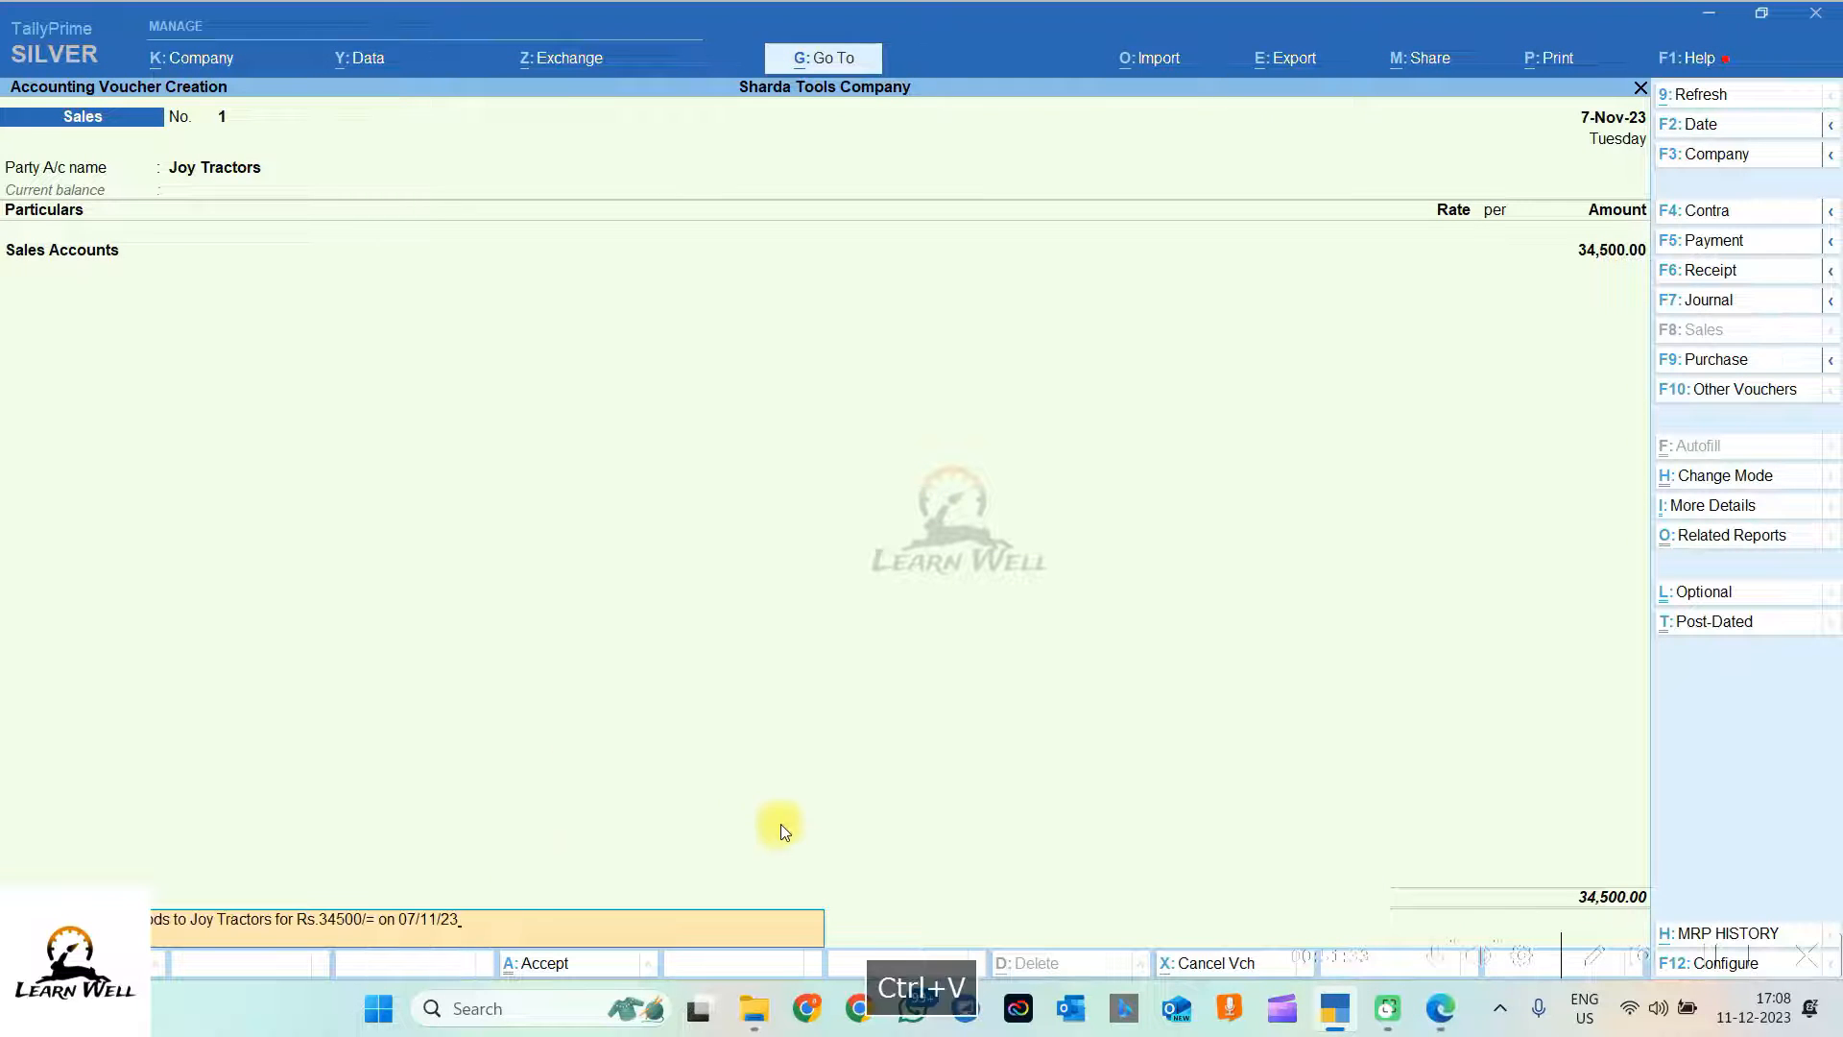
pyautogui.press('Return')
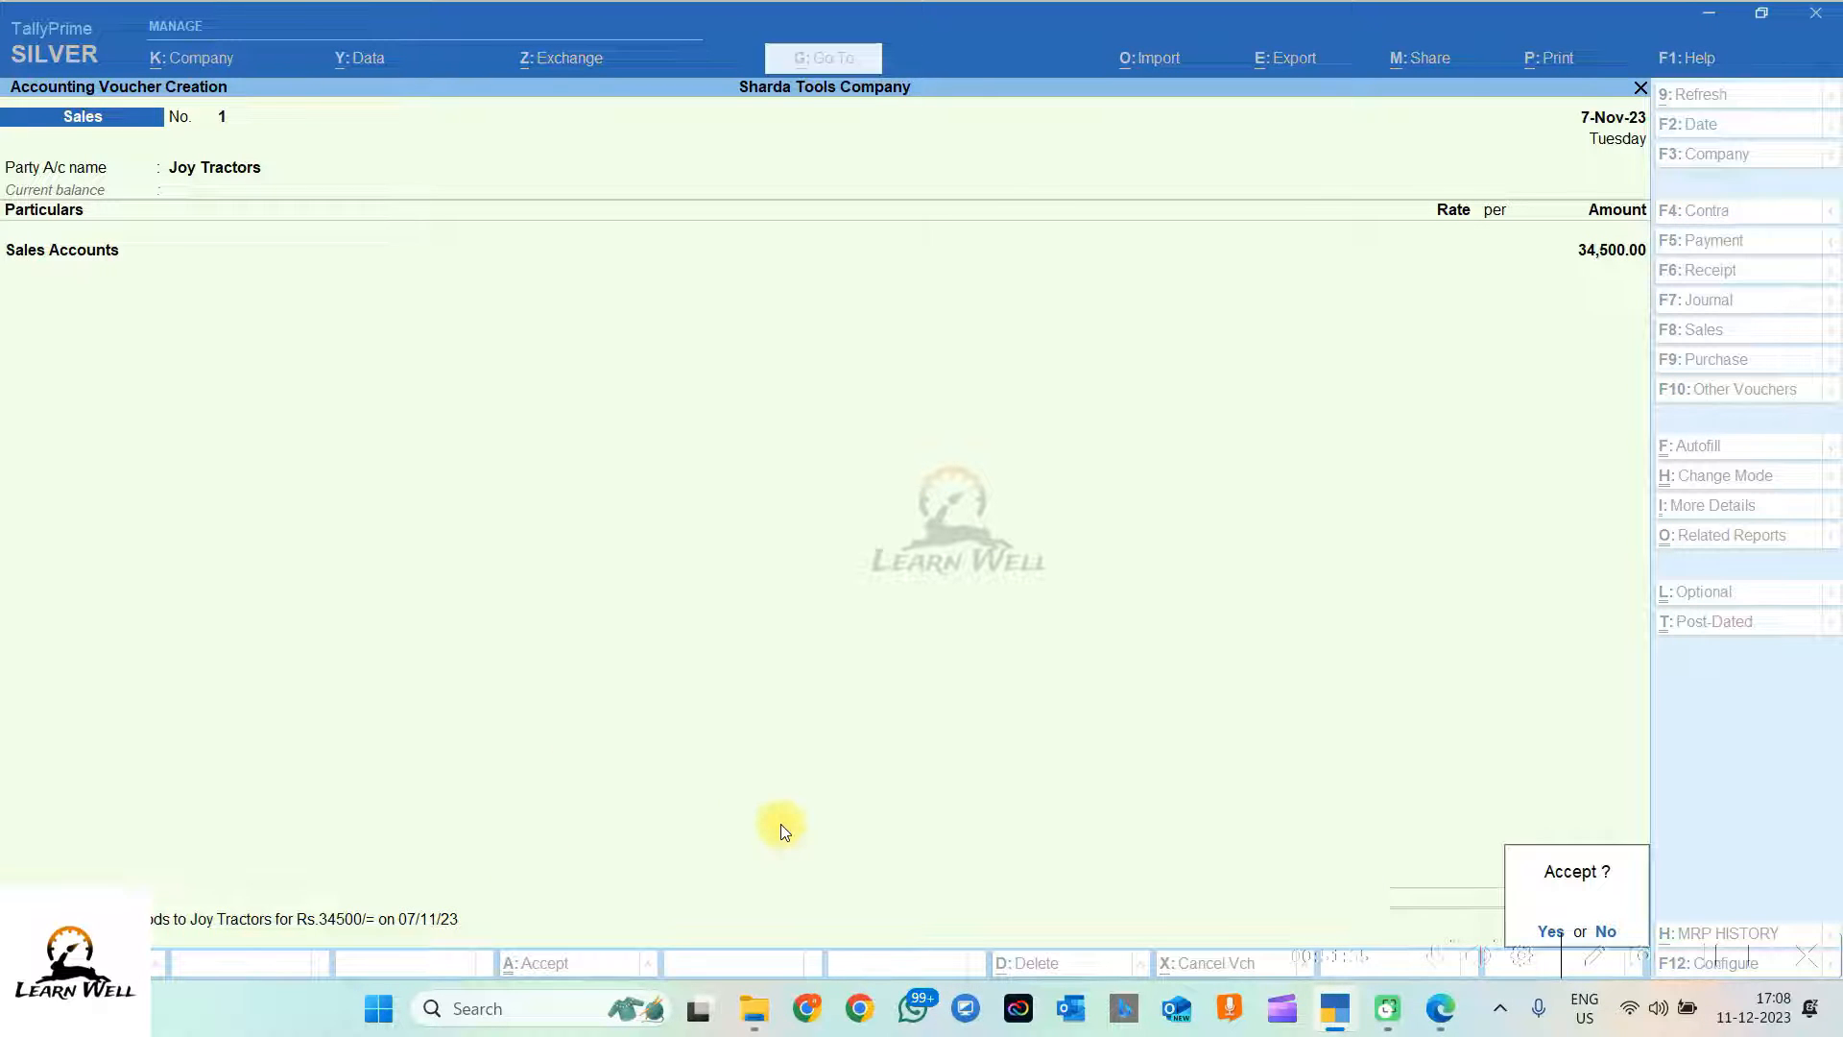
pyautogui.press('Return')
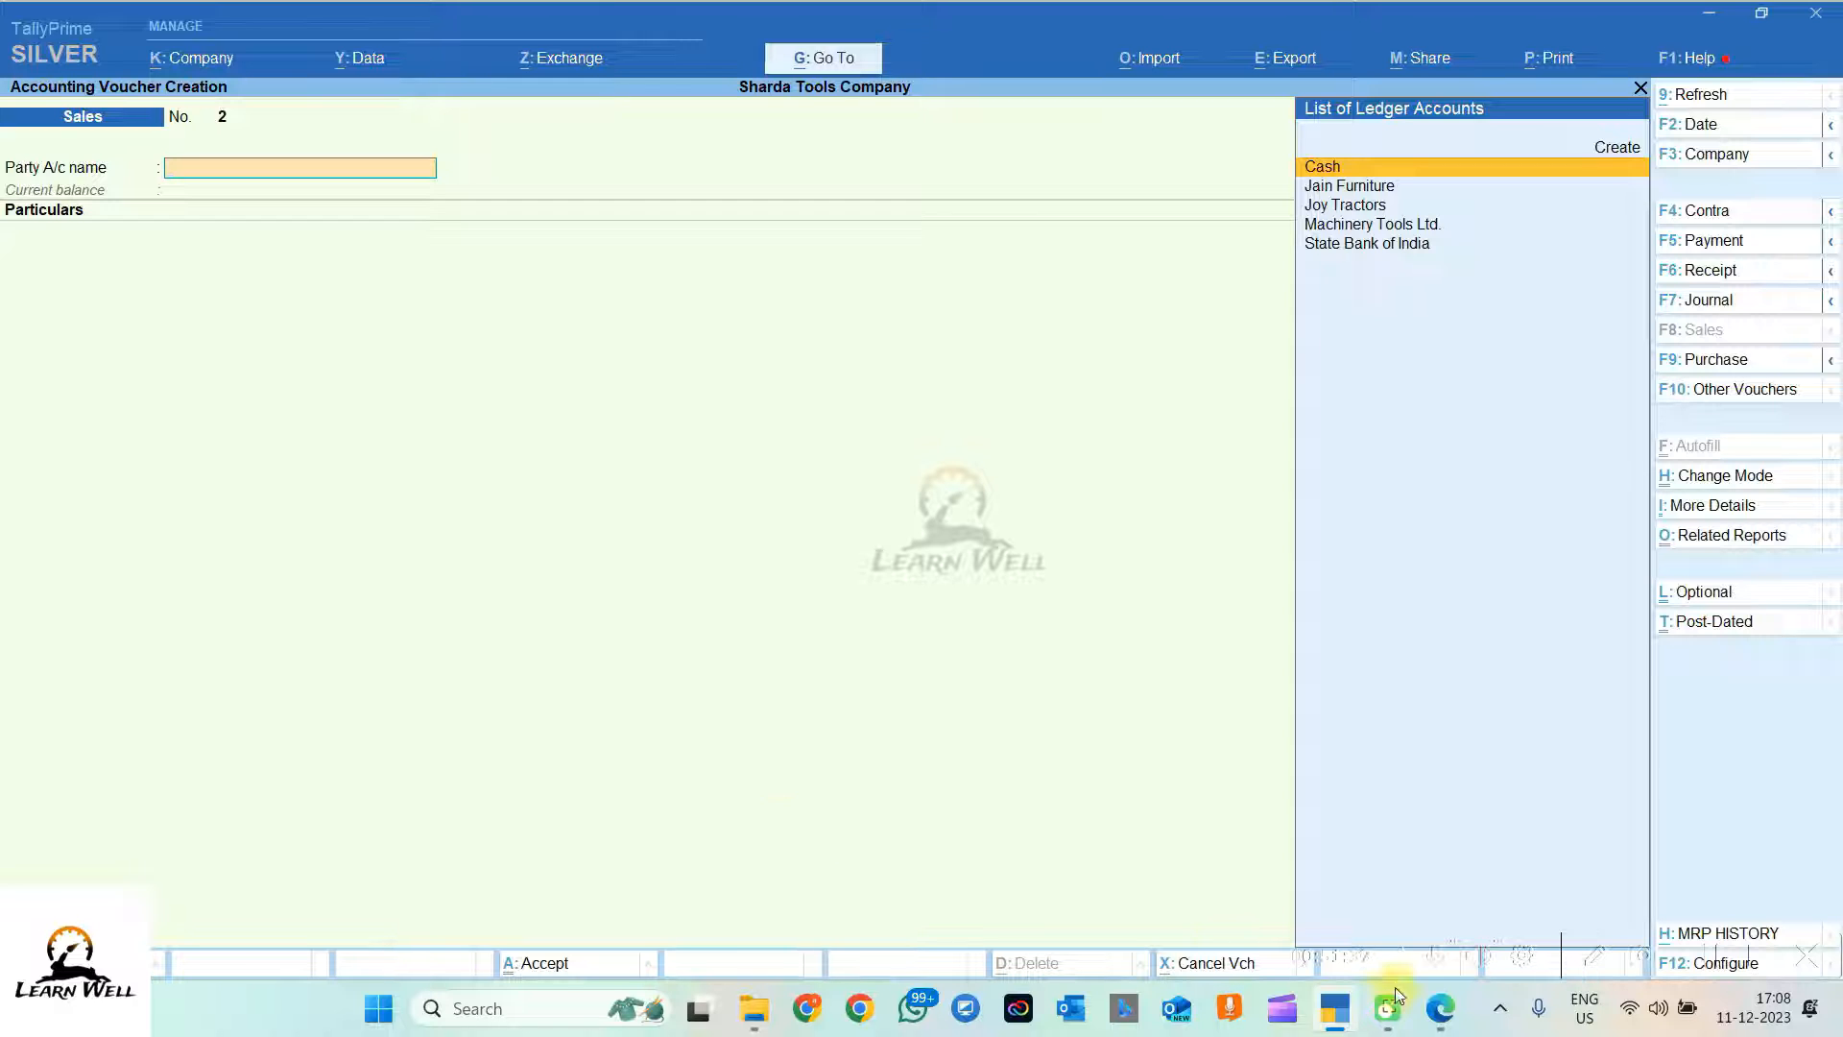
# Step: Review the PDF's Machinery Tools Ltd. settlement: amount 56000 on line 5 and cheque 145252
pyautogui.click(1440, 1008)
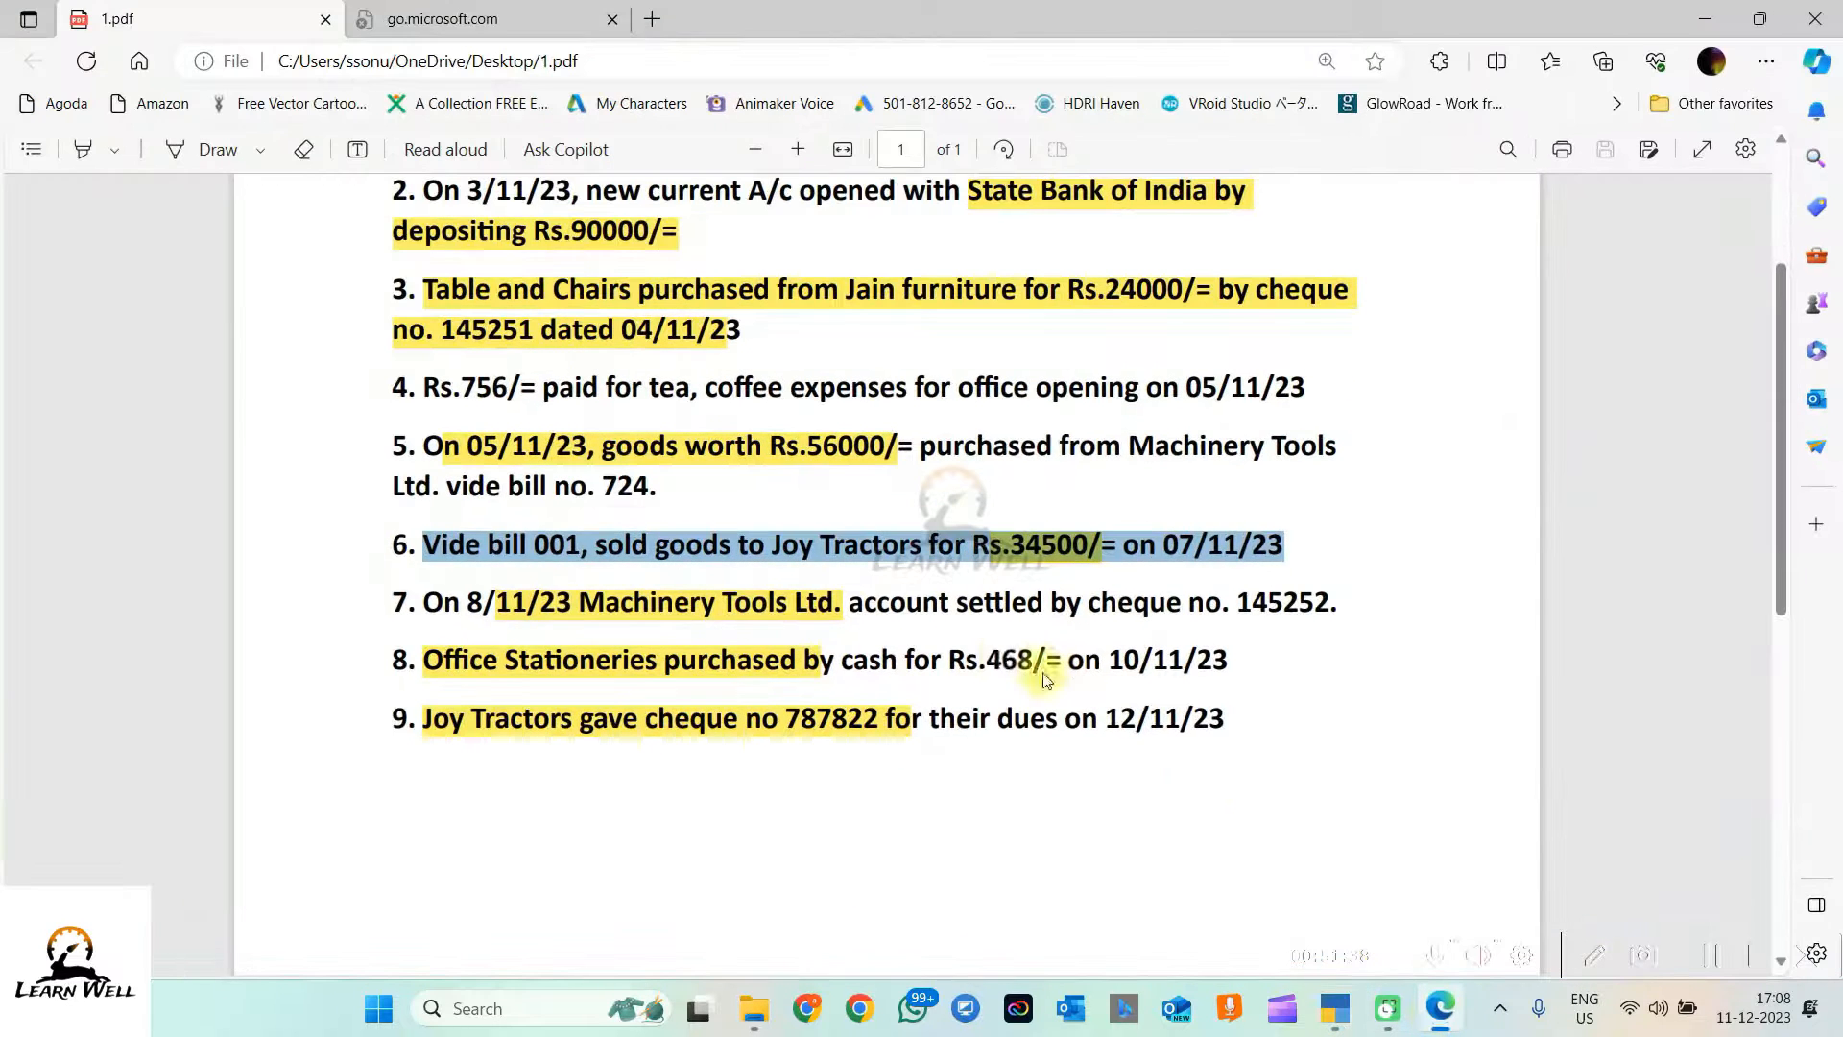
pyautogui.click(425, 601)
pyautogui.moveTo(425, 600); pyautogui.dragTo(951, 602)
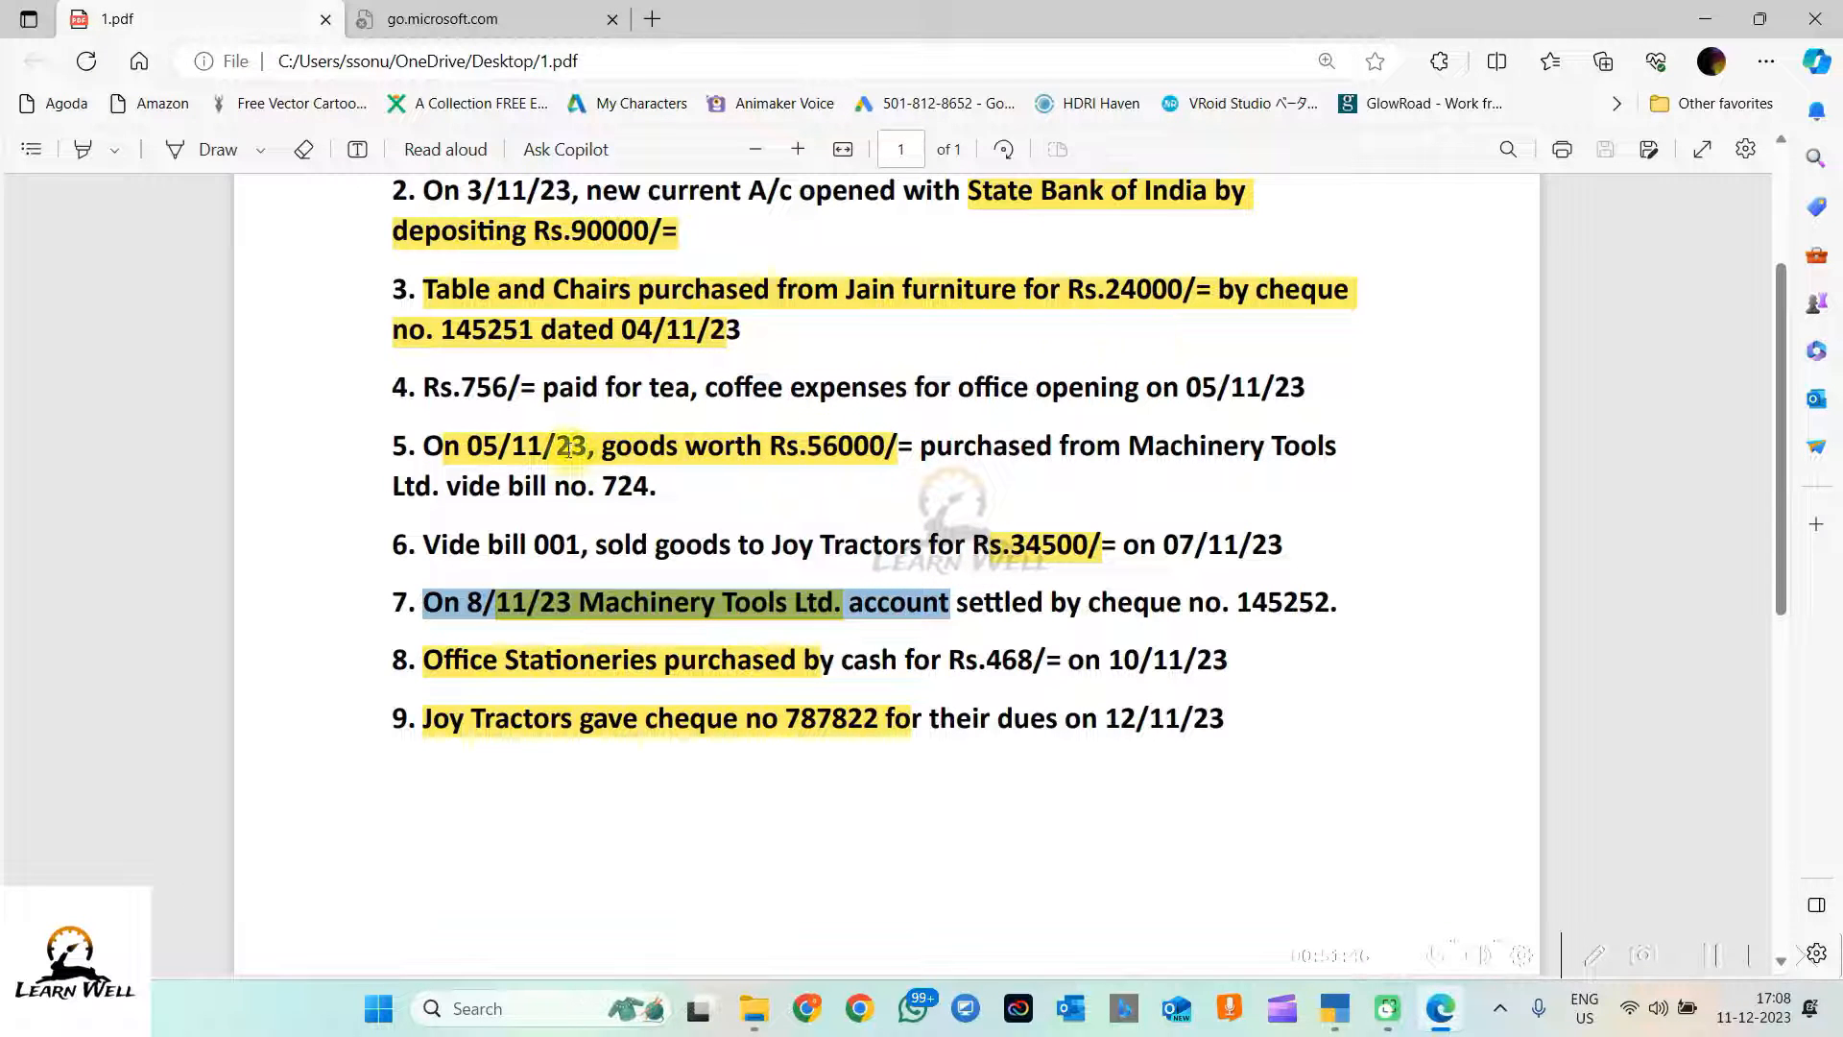
pyautogui.moveTo(555, 447); pyautogui.dragTo(976, 490)
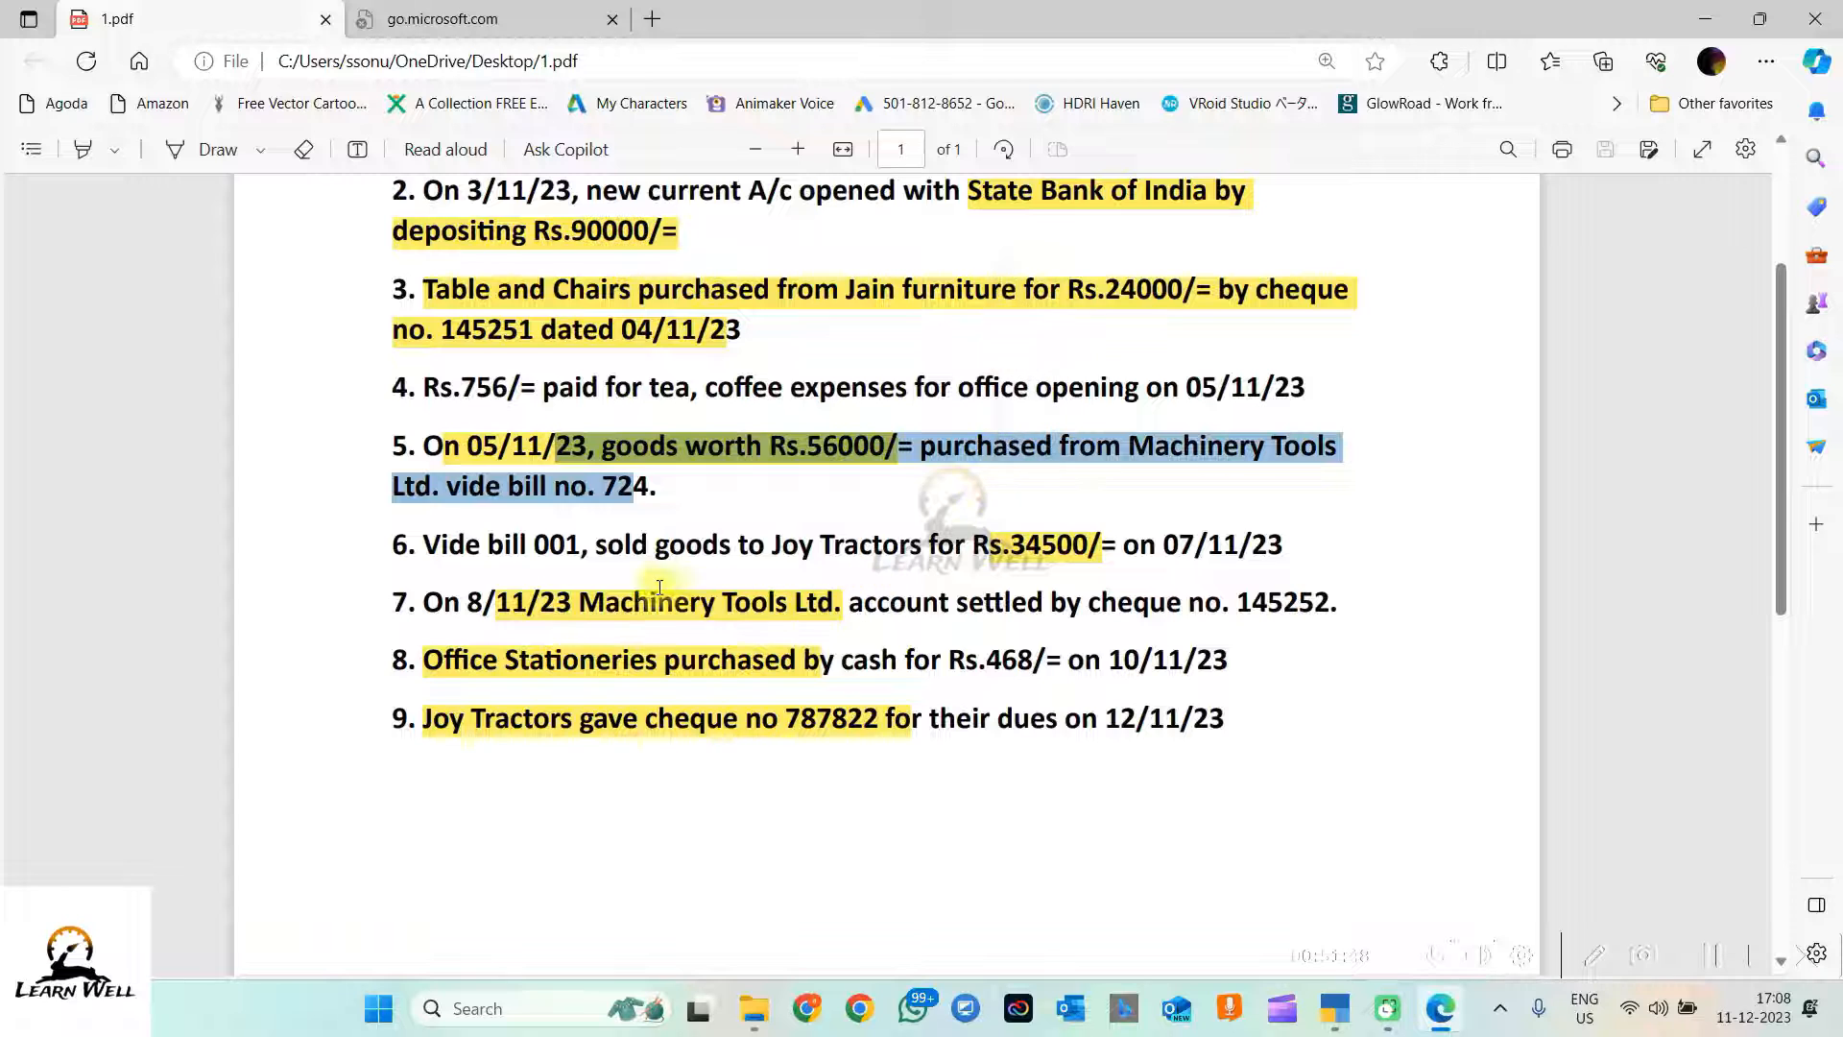
pyautogui.click(643, 585)
pyautogui.moveTo(1344, 603); pyautogui.dragTo(1230, 602)
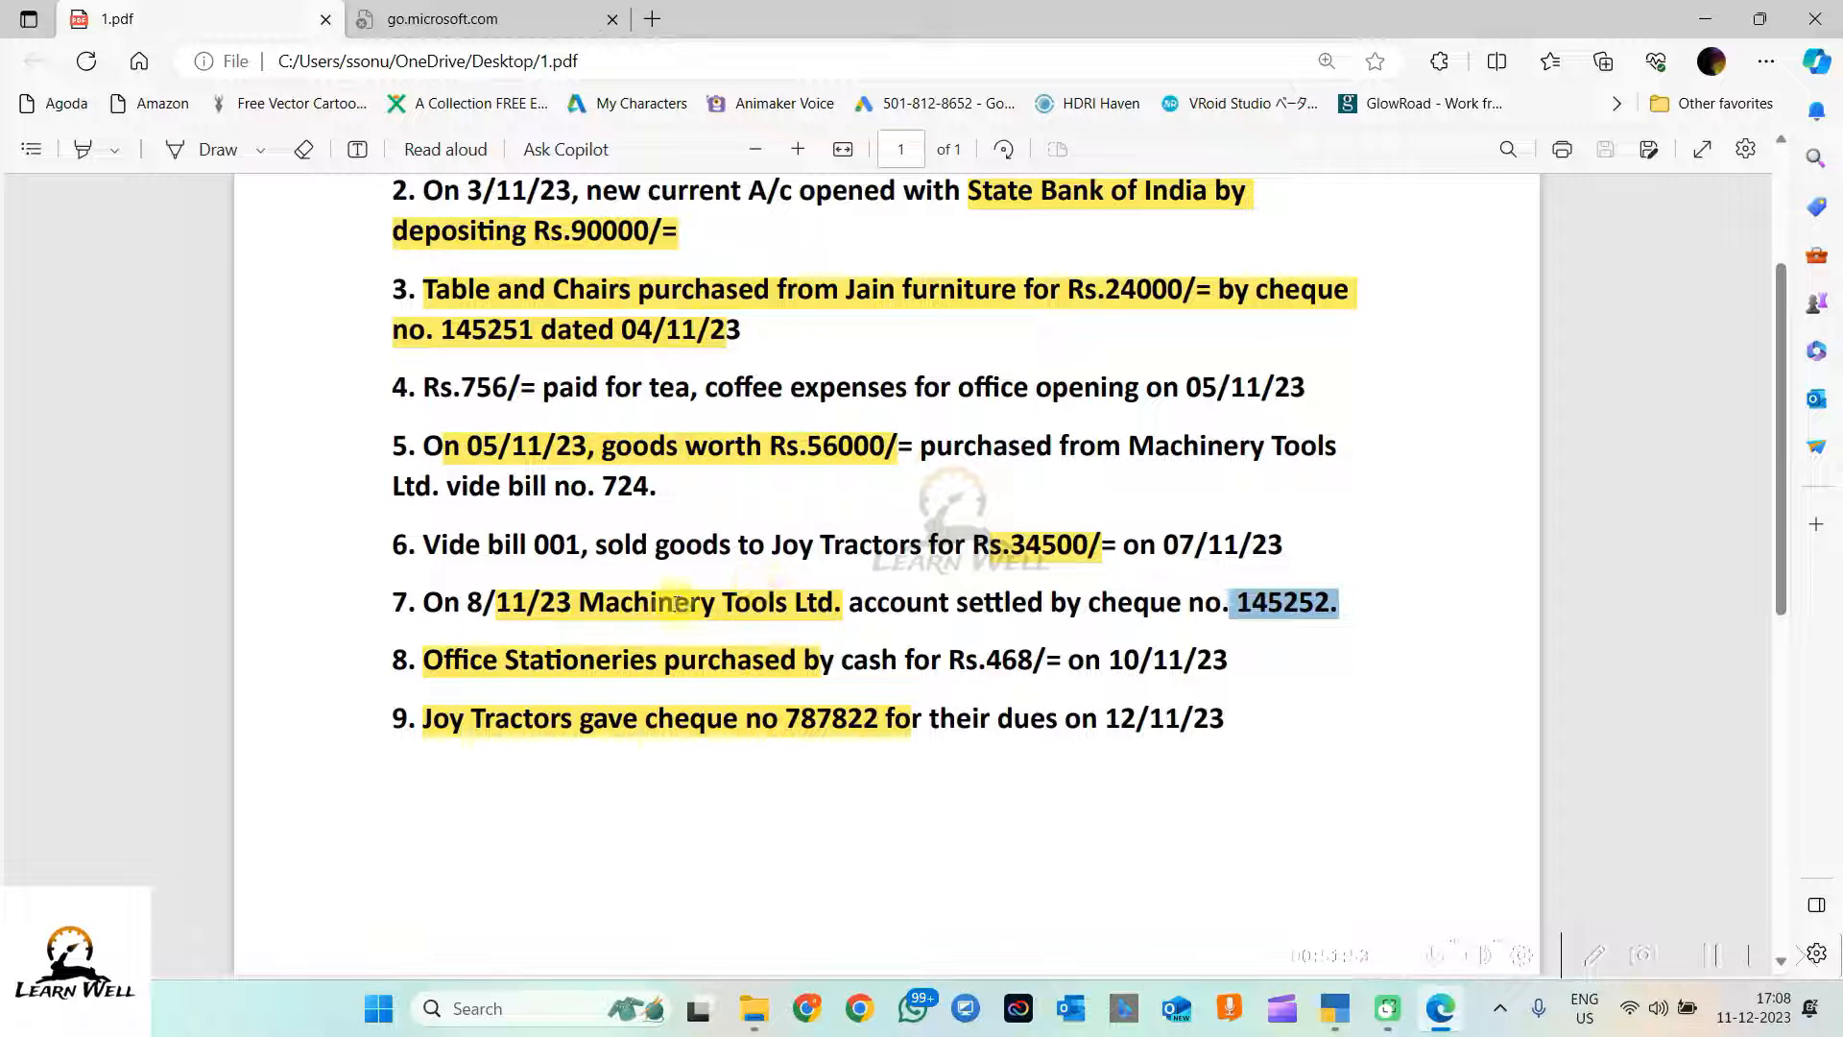
pyautogui.moveTo(540, 602); pyautogui.dragTo(939, 603)
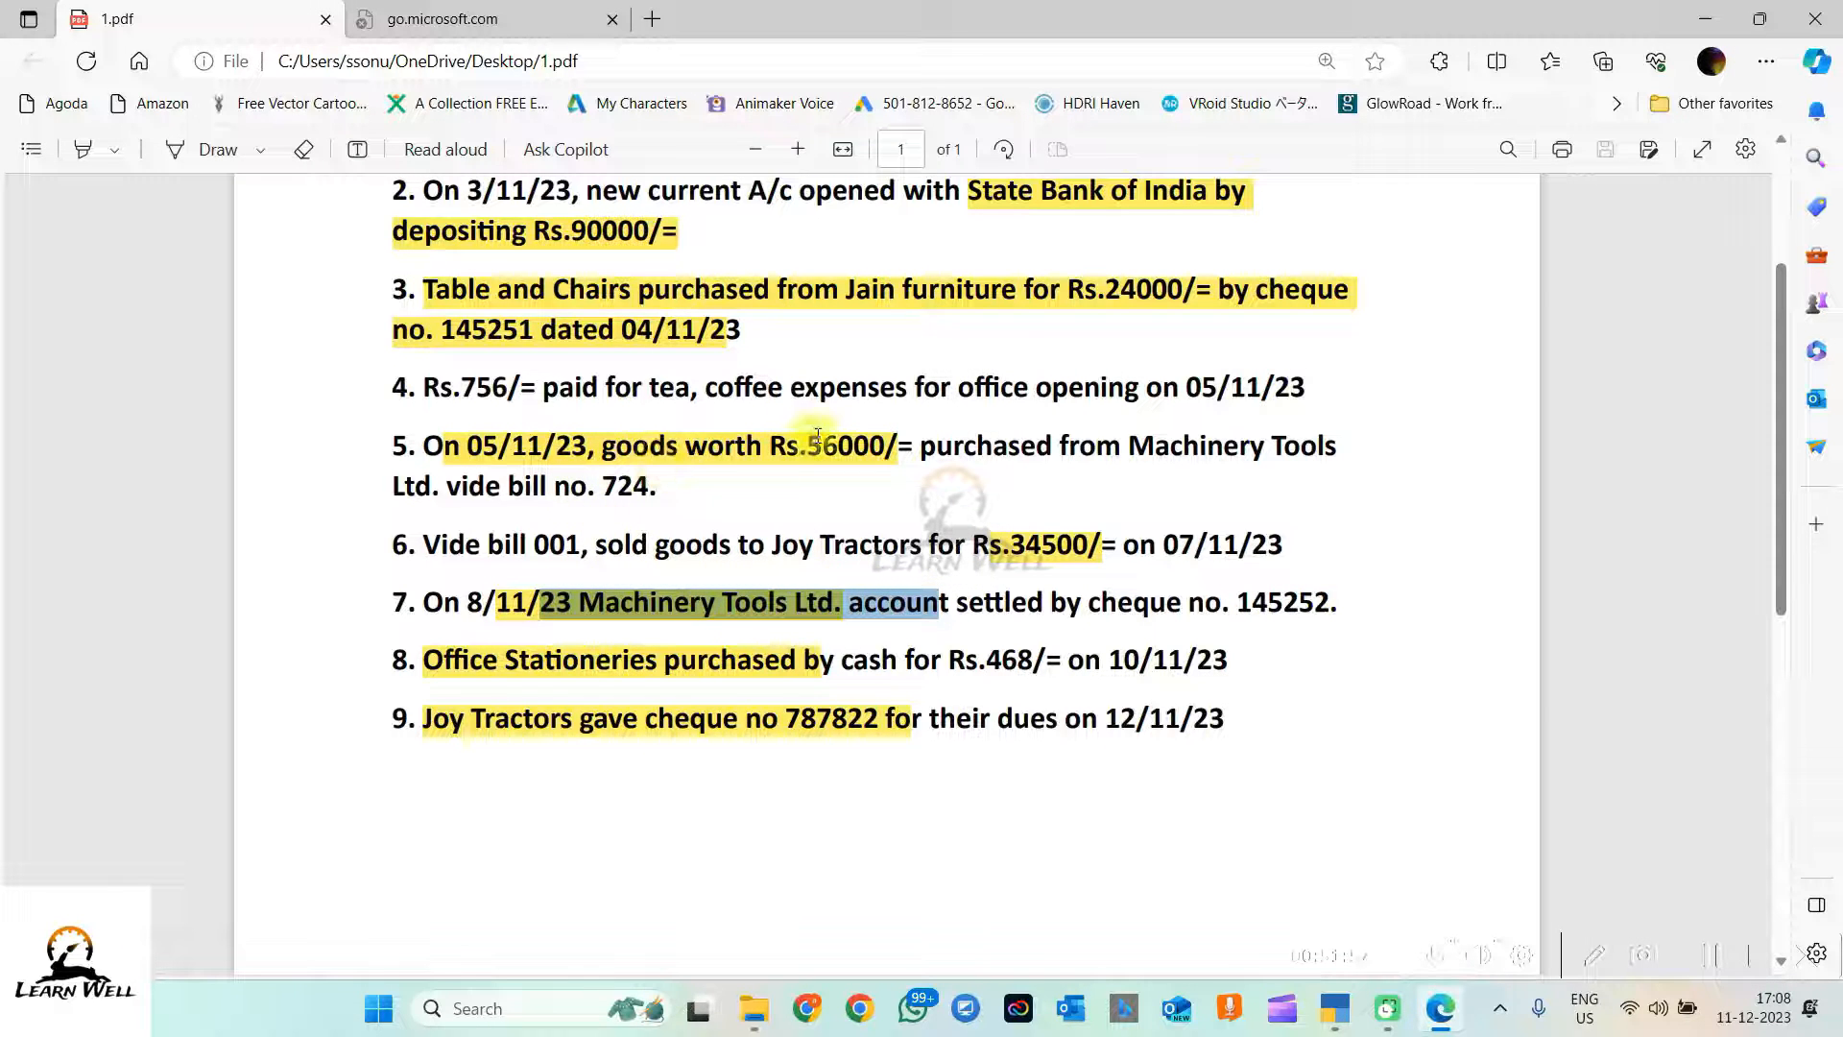
pyautogui.moveTo(806, 445); pyautogui.dragTo(900, 445)
# Step: Switch back to TallyPrime and change the voucher type to Payment
pyautogui.click(560, 606)
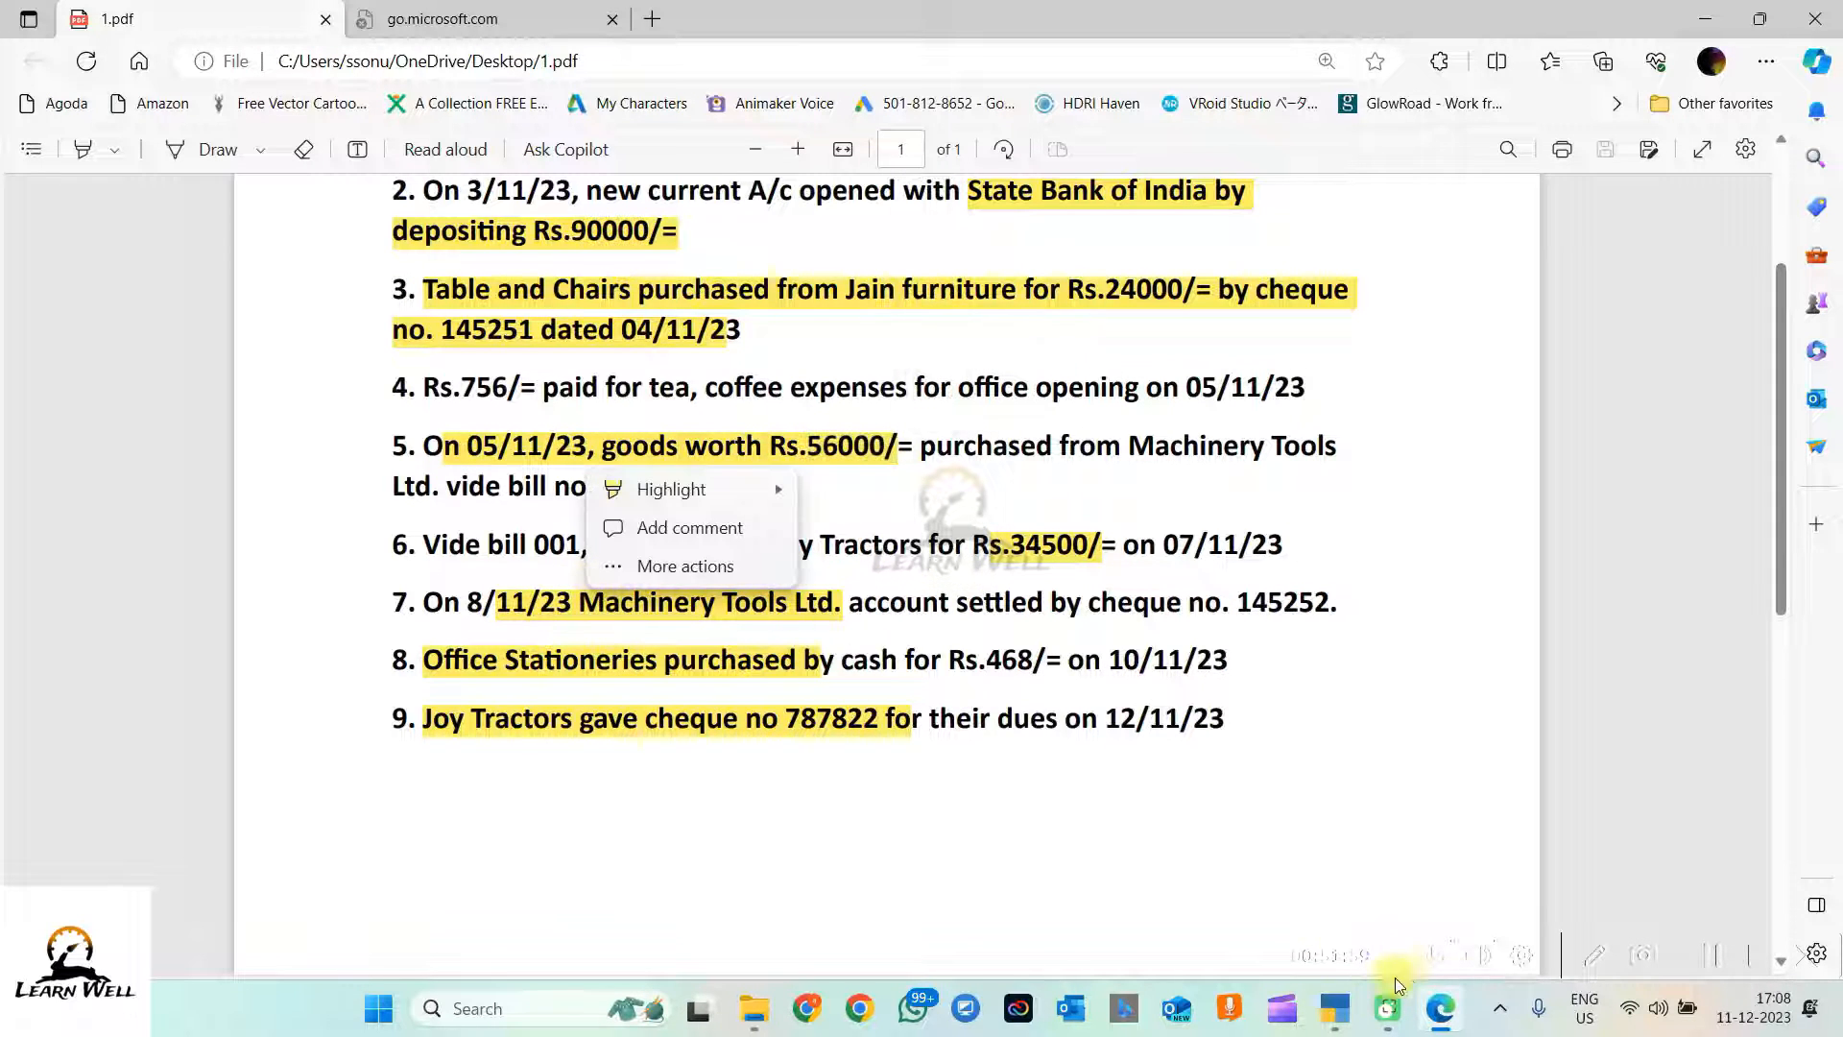
pyautogui.click(1334, 1008)
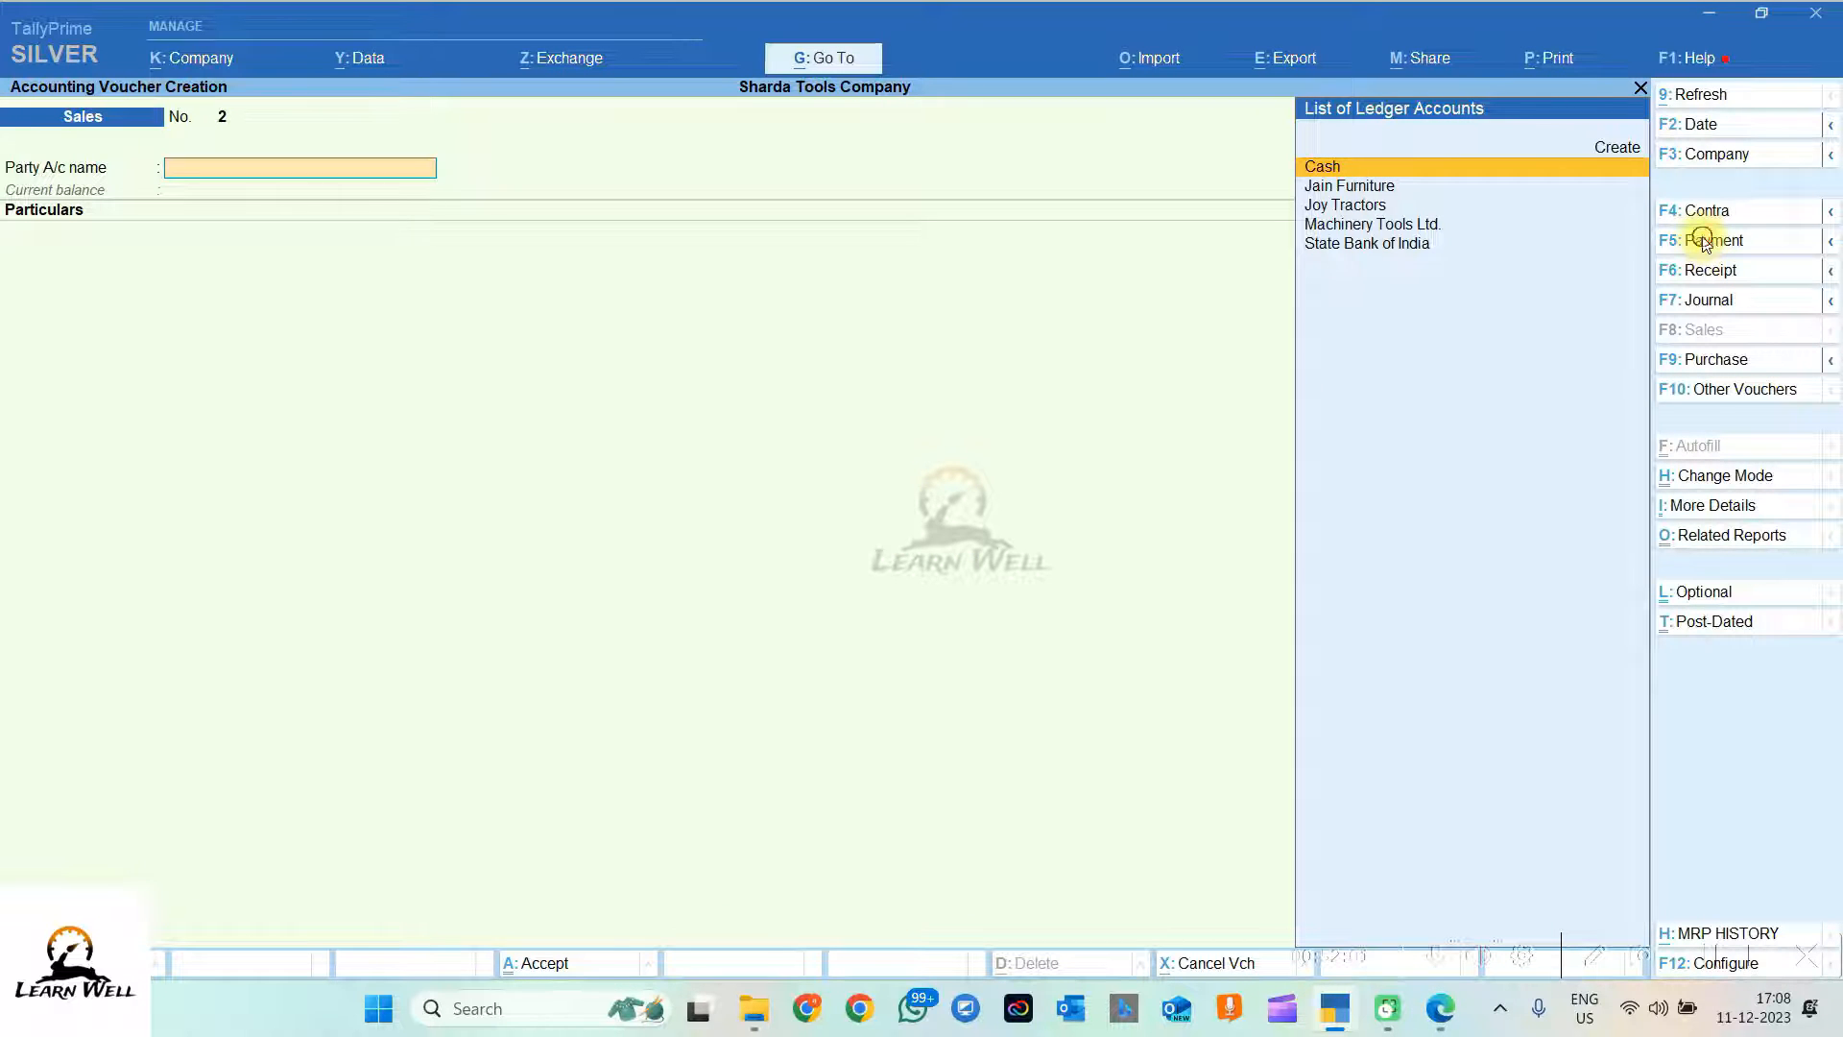
pyautogui.click(1704, 240)
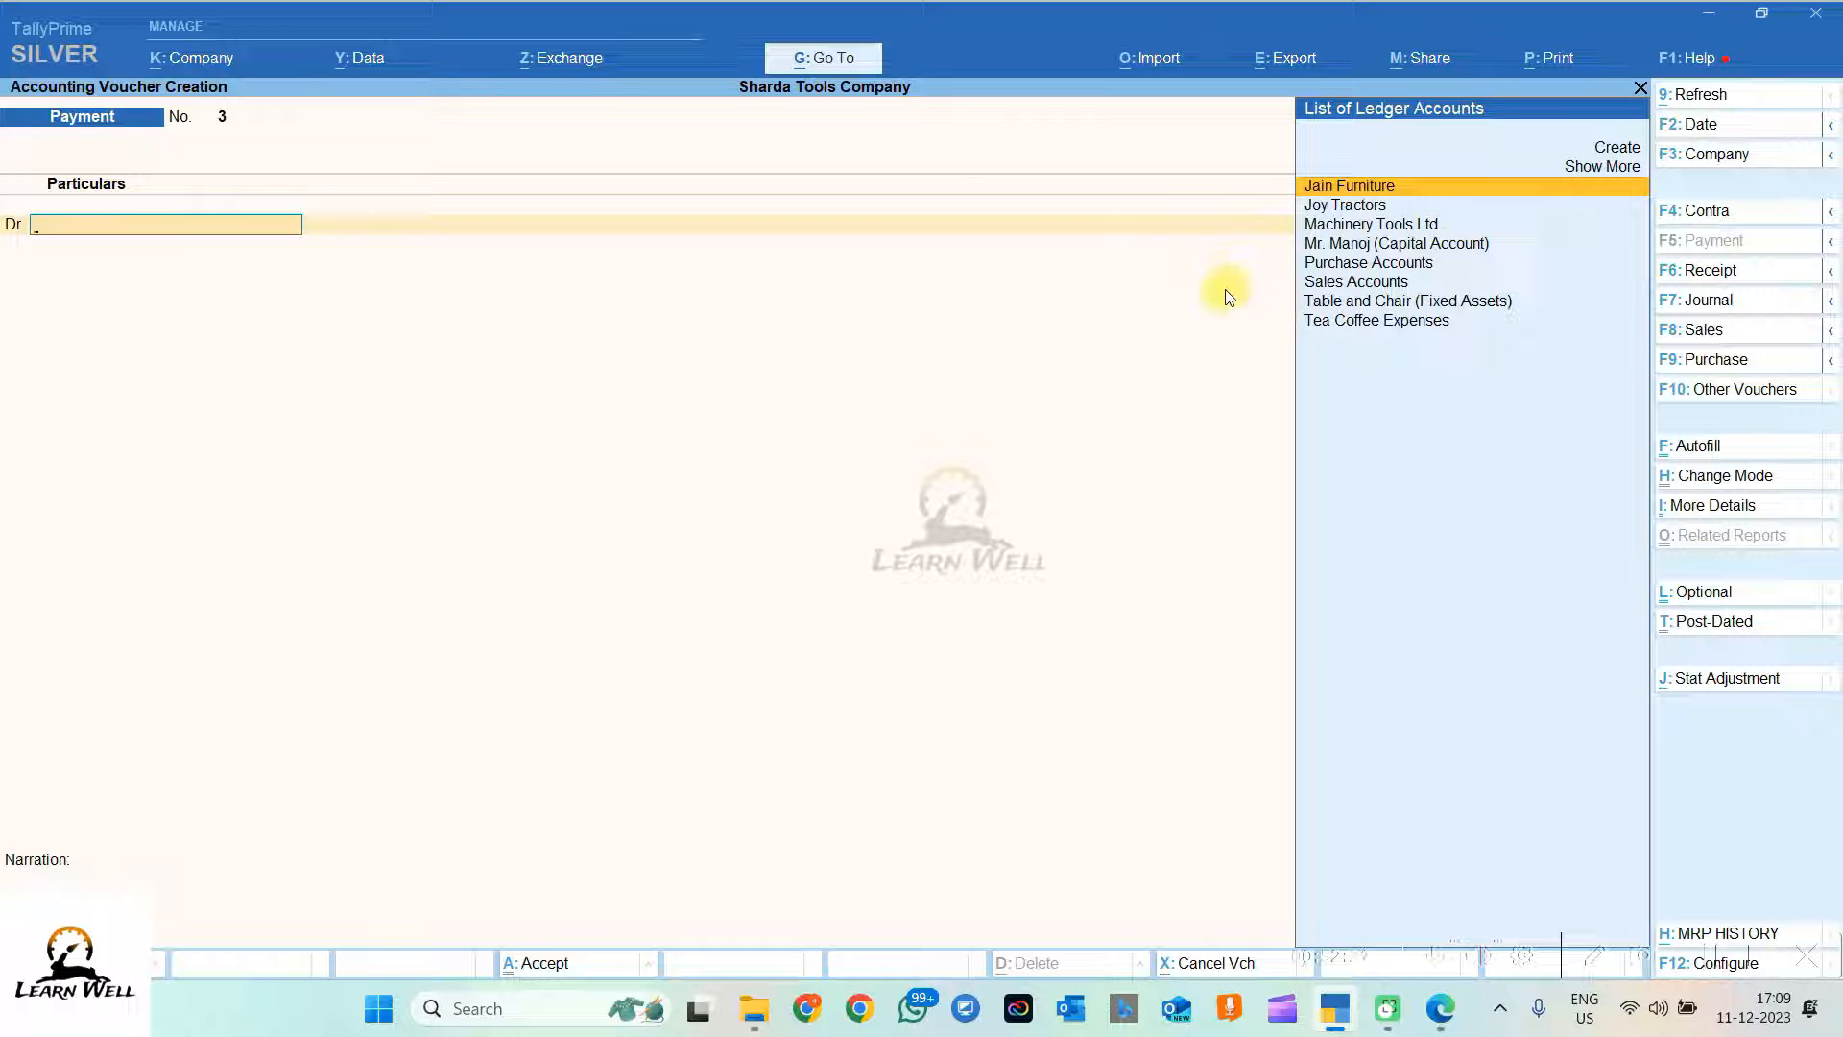
# Step: Debit Machinery Tools Ltd. 56,000 against pending bill 724
pyautogui.click(1373, 226)
pyautogui.click(1371, 228)
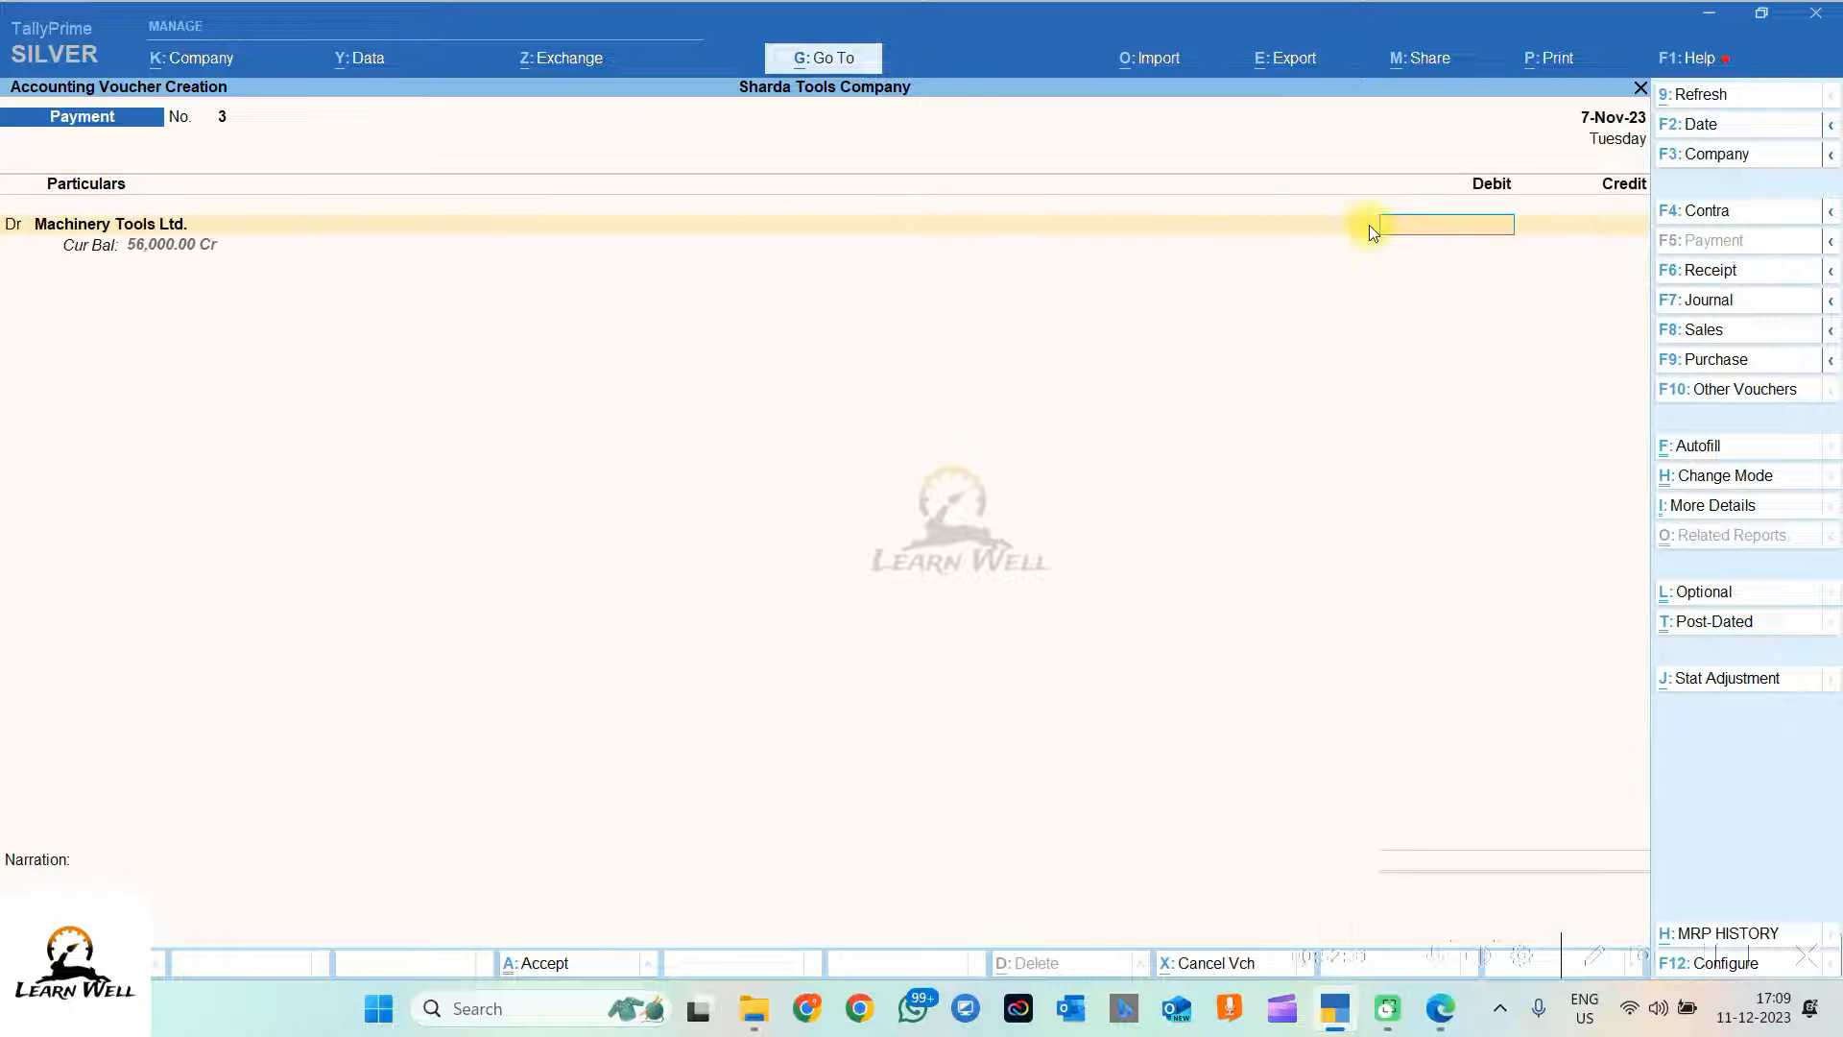
pyautogui.write('56000')
pyautogui.press('Return')
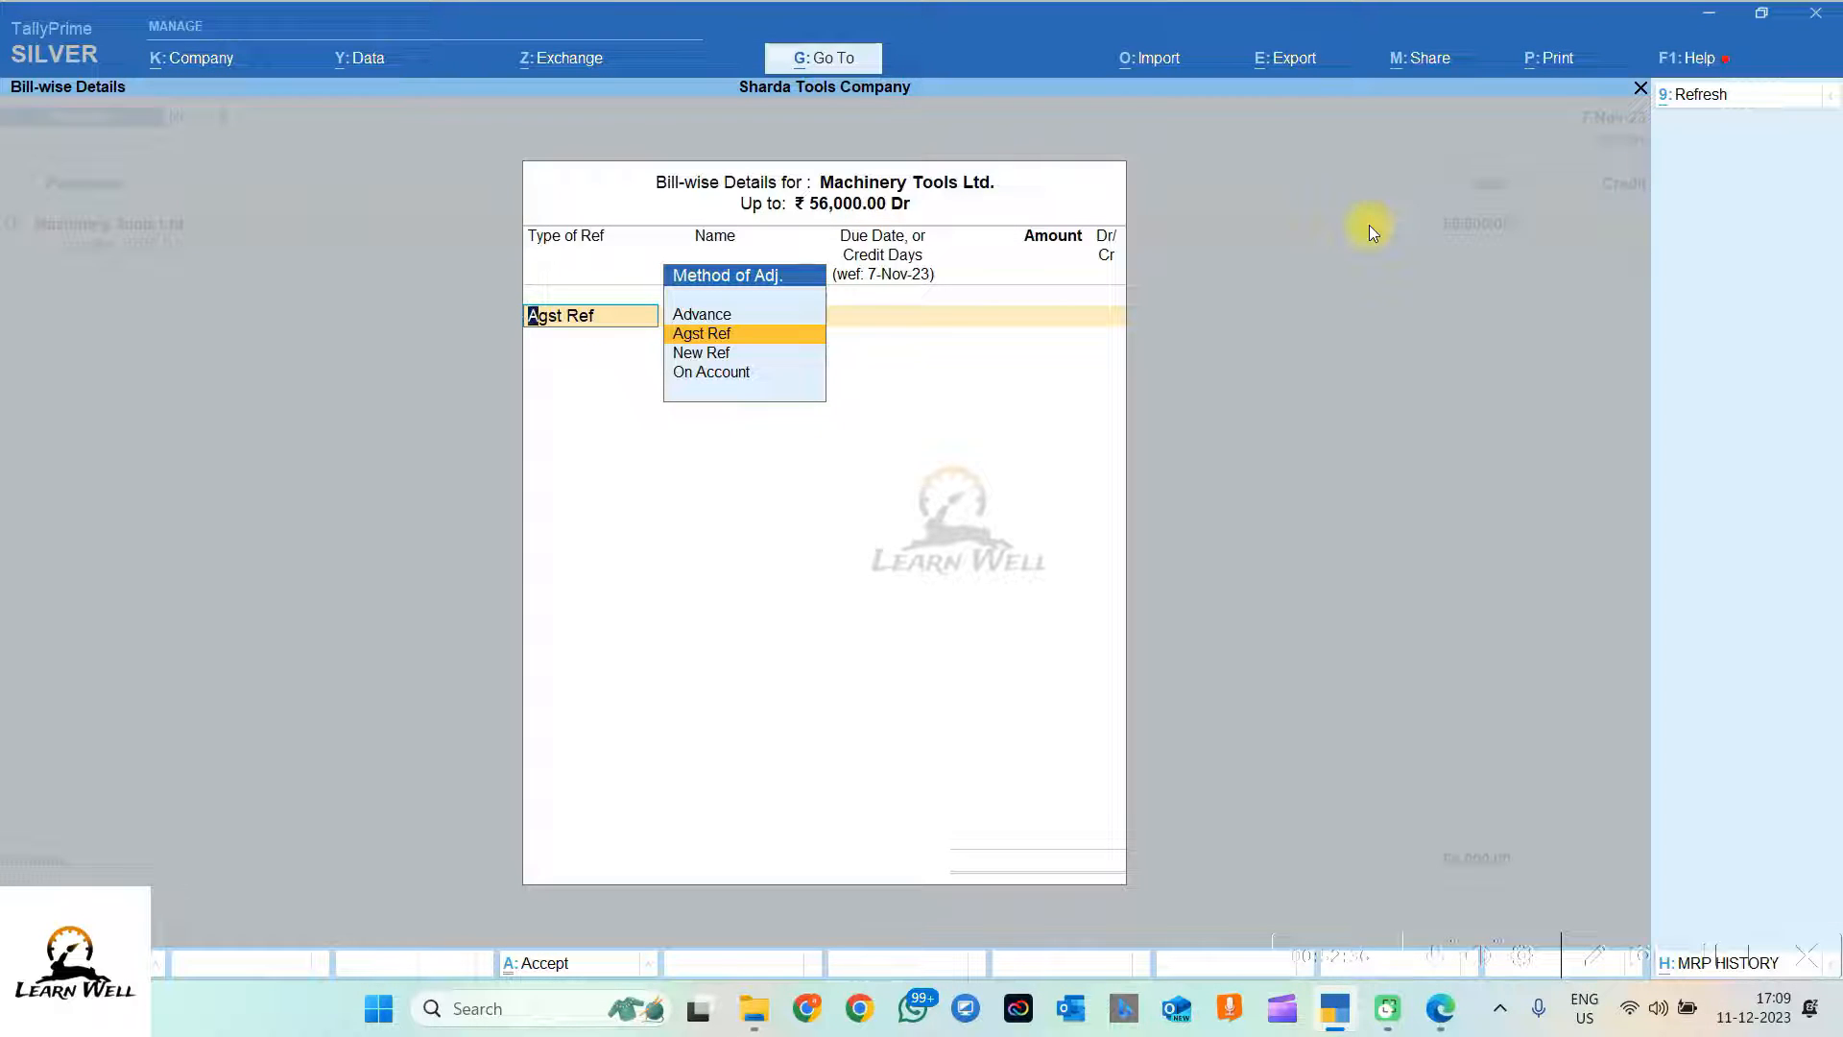
pyautogui.press('Return')
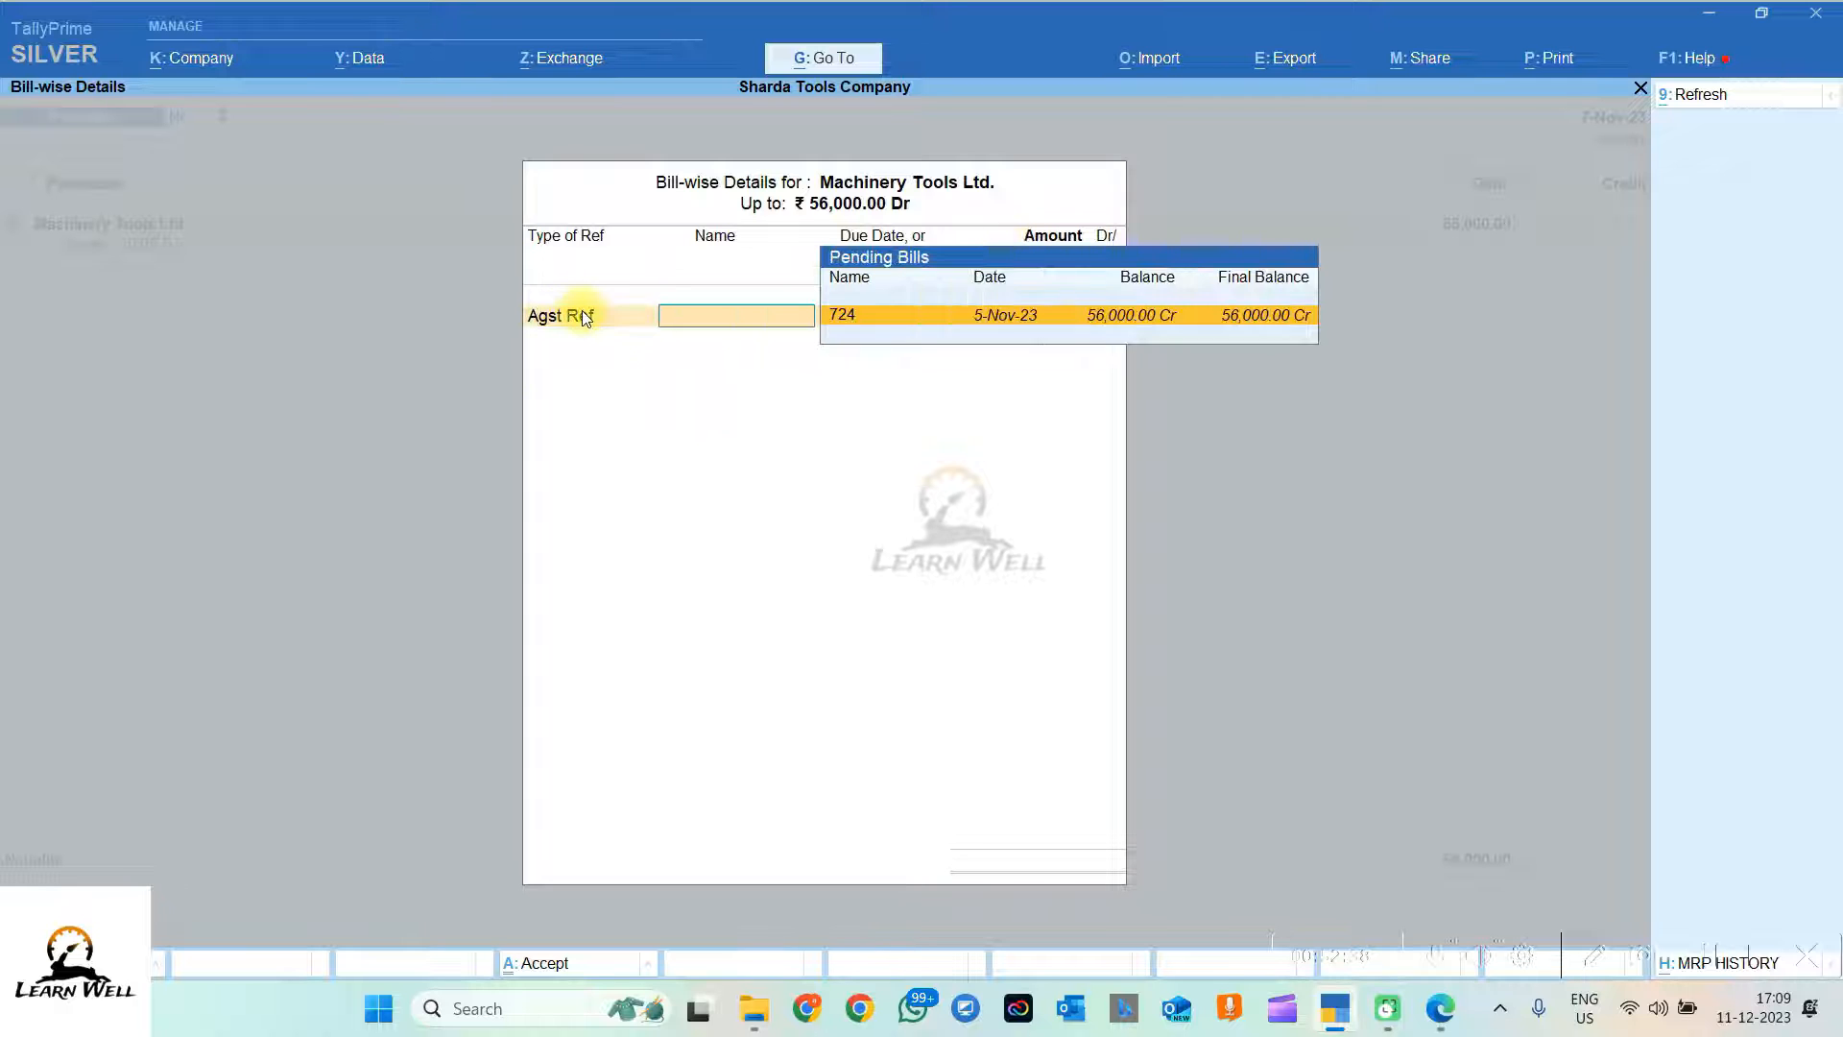
pyautogui.click(849, 318)
pyautogui.press('Return')
pyautogui.press('Return')
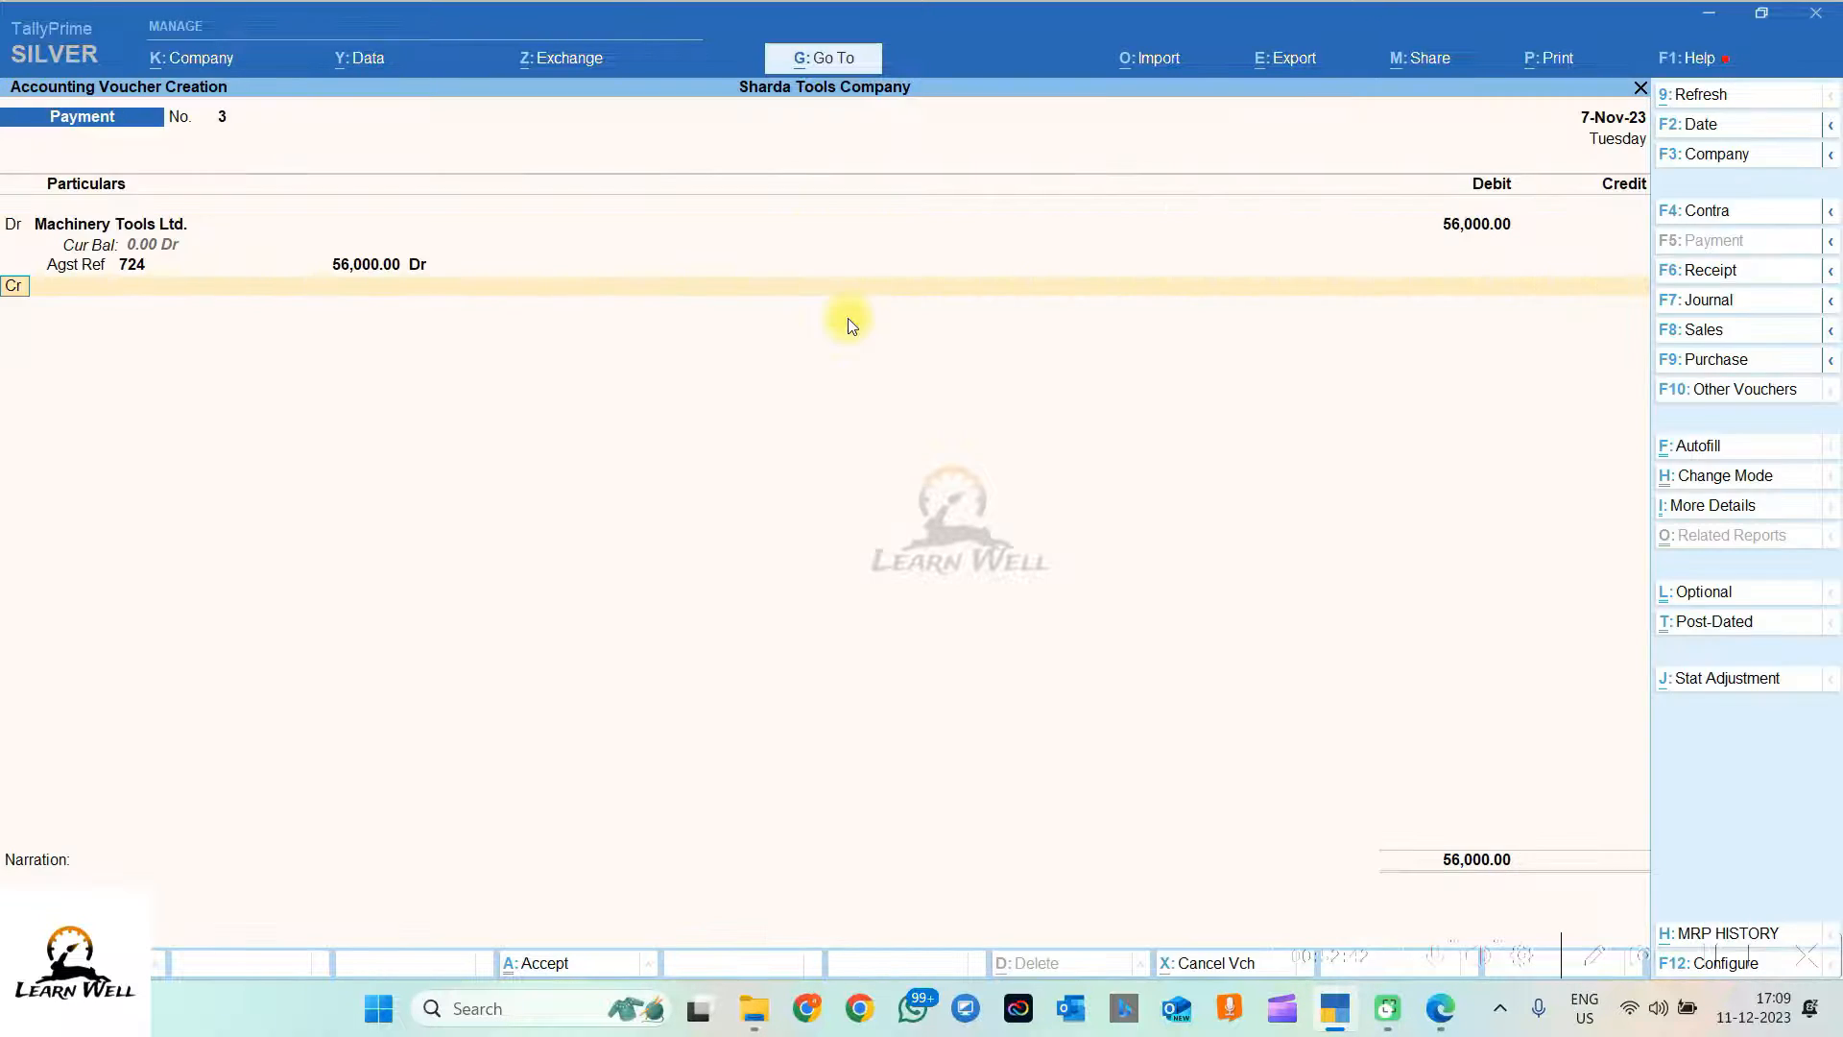
pyautogui.press('Return')
# Step: Credit State Bank of India 56,000 with cheque 145252 in the bank allocation
pyautogui.write('St')
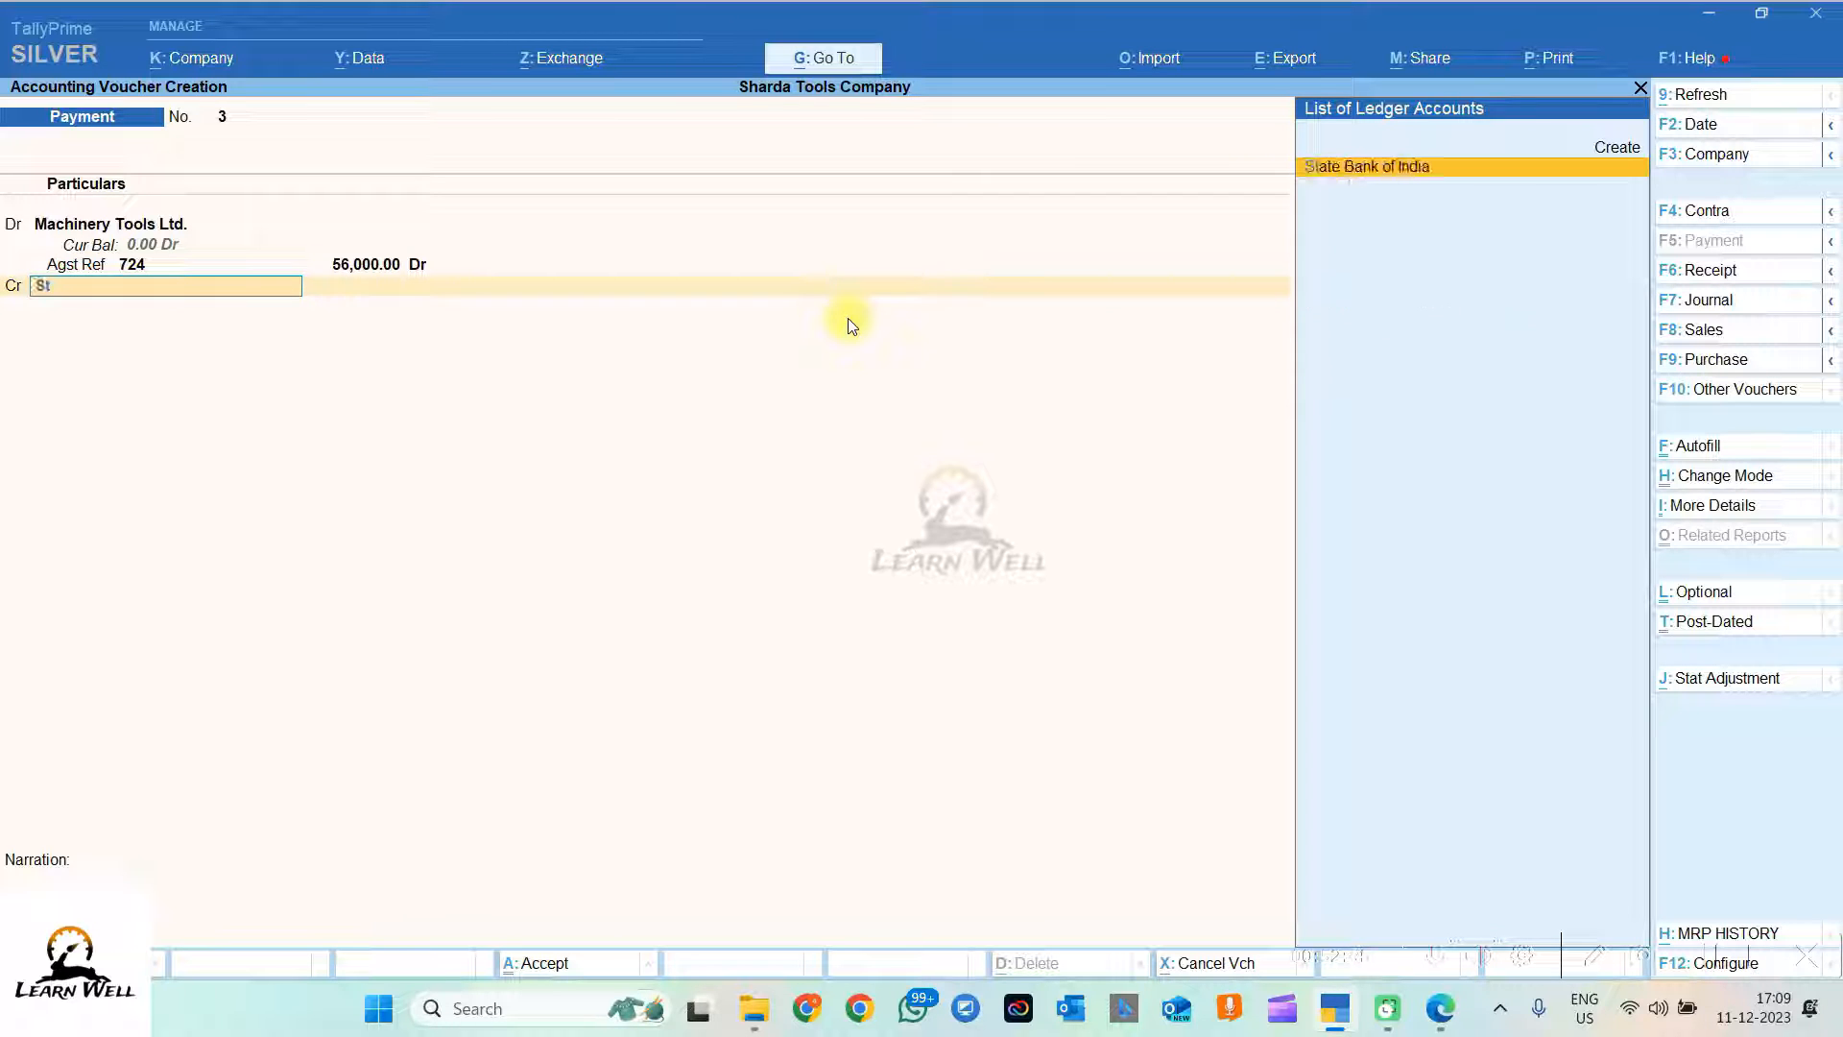
pyautogui.write('at')
pyautogui.press('Return')
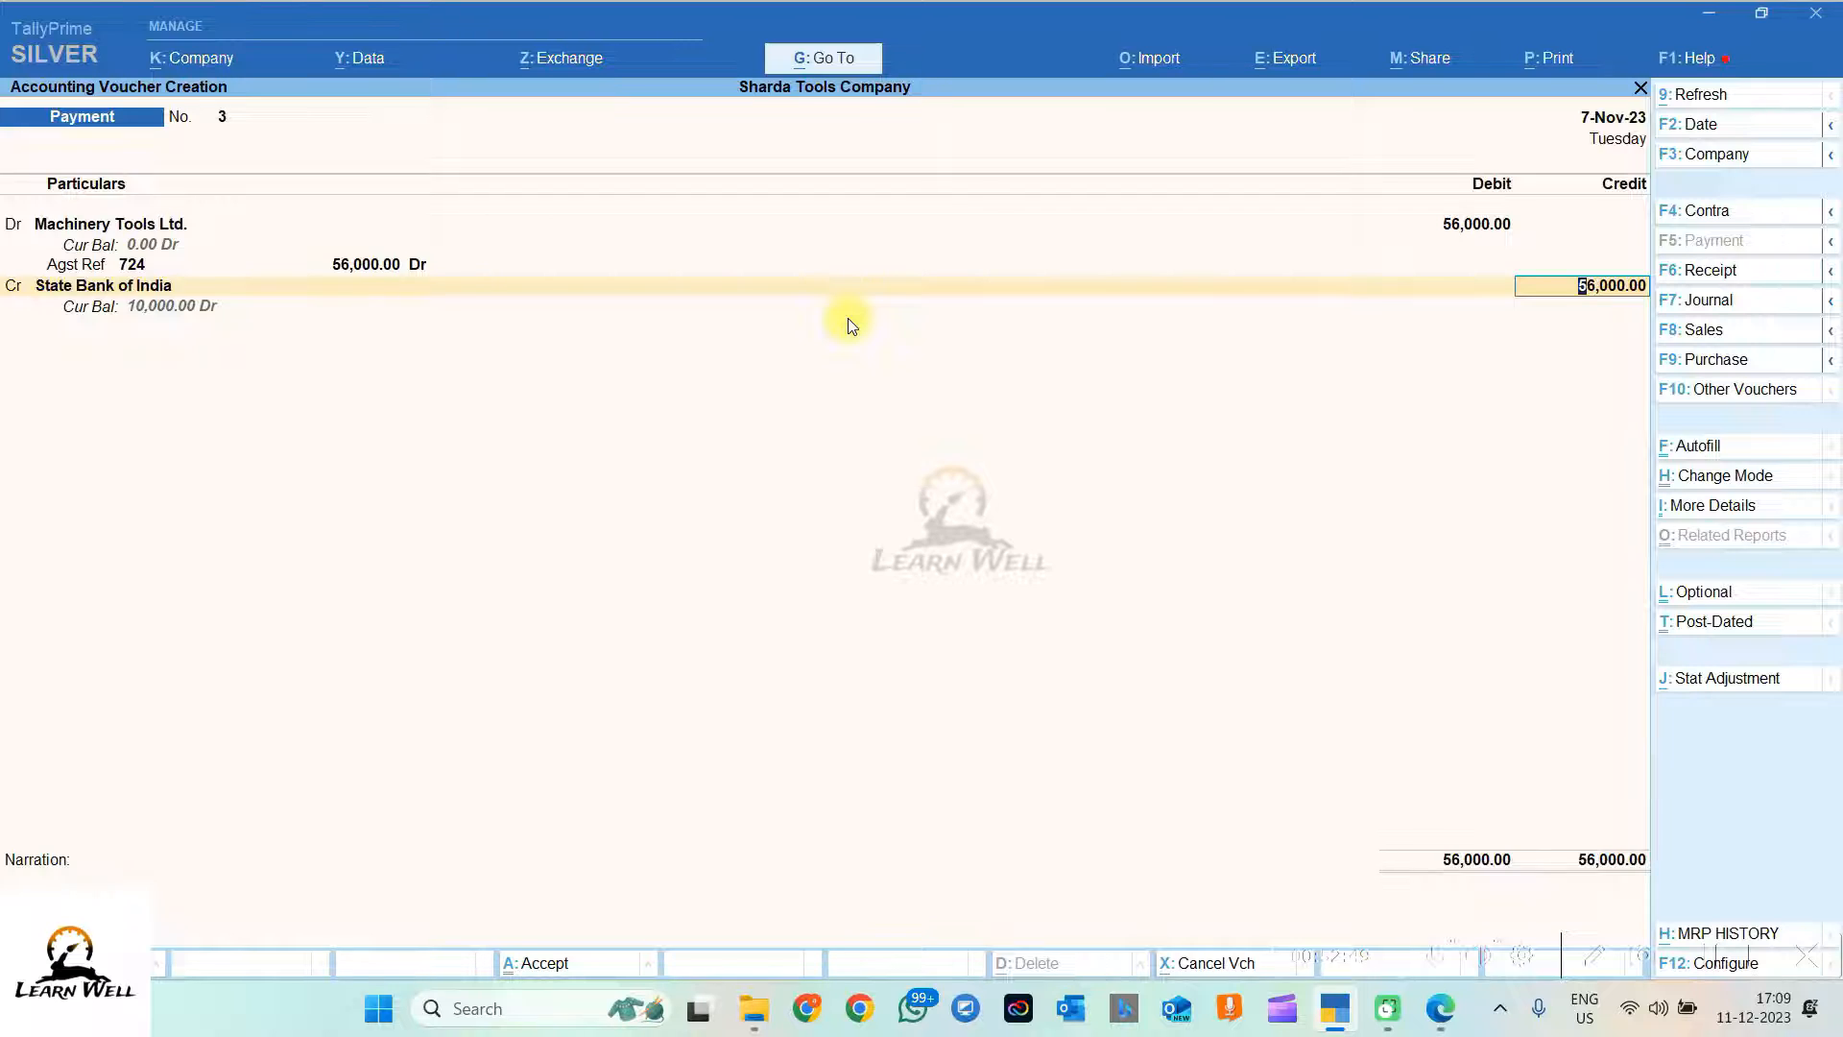
pyautogui.press('Return')
pyautogui.press('Return')
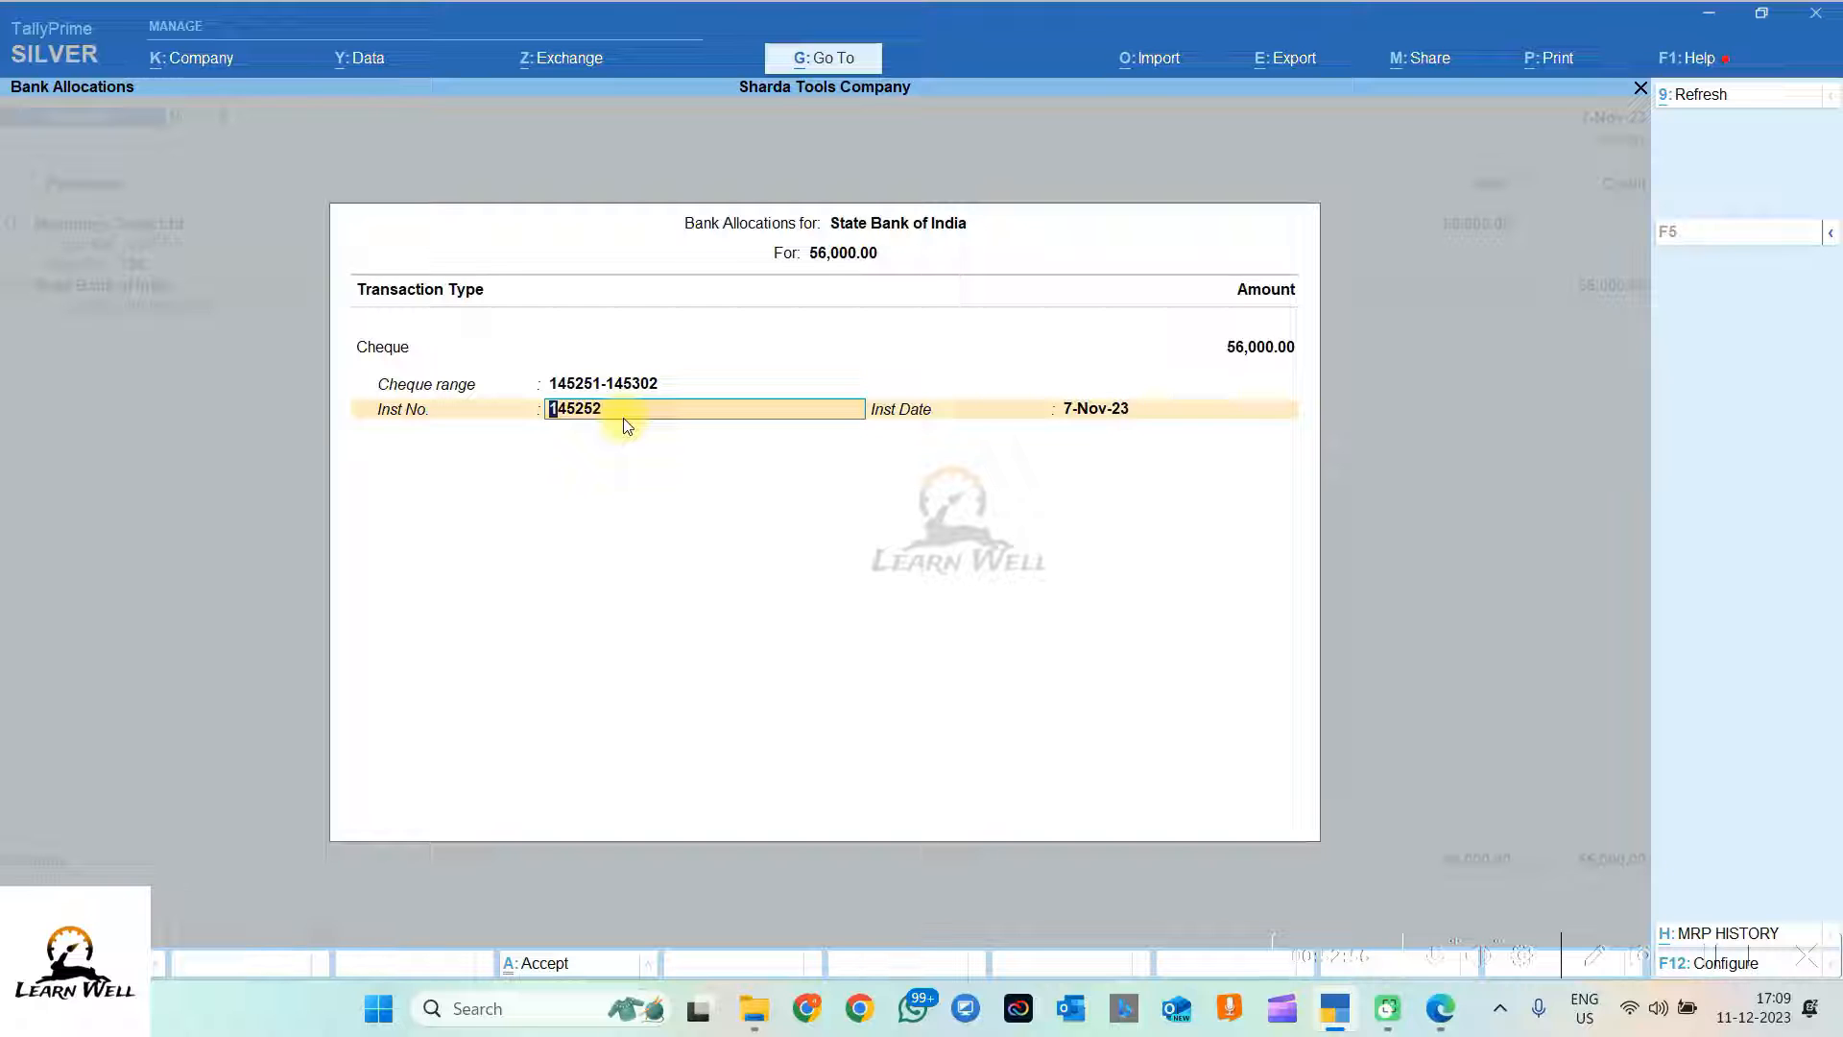
pyautogui.press('Return')
pyautogui.press('Return')
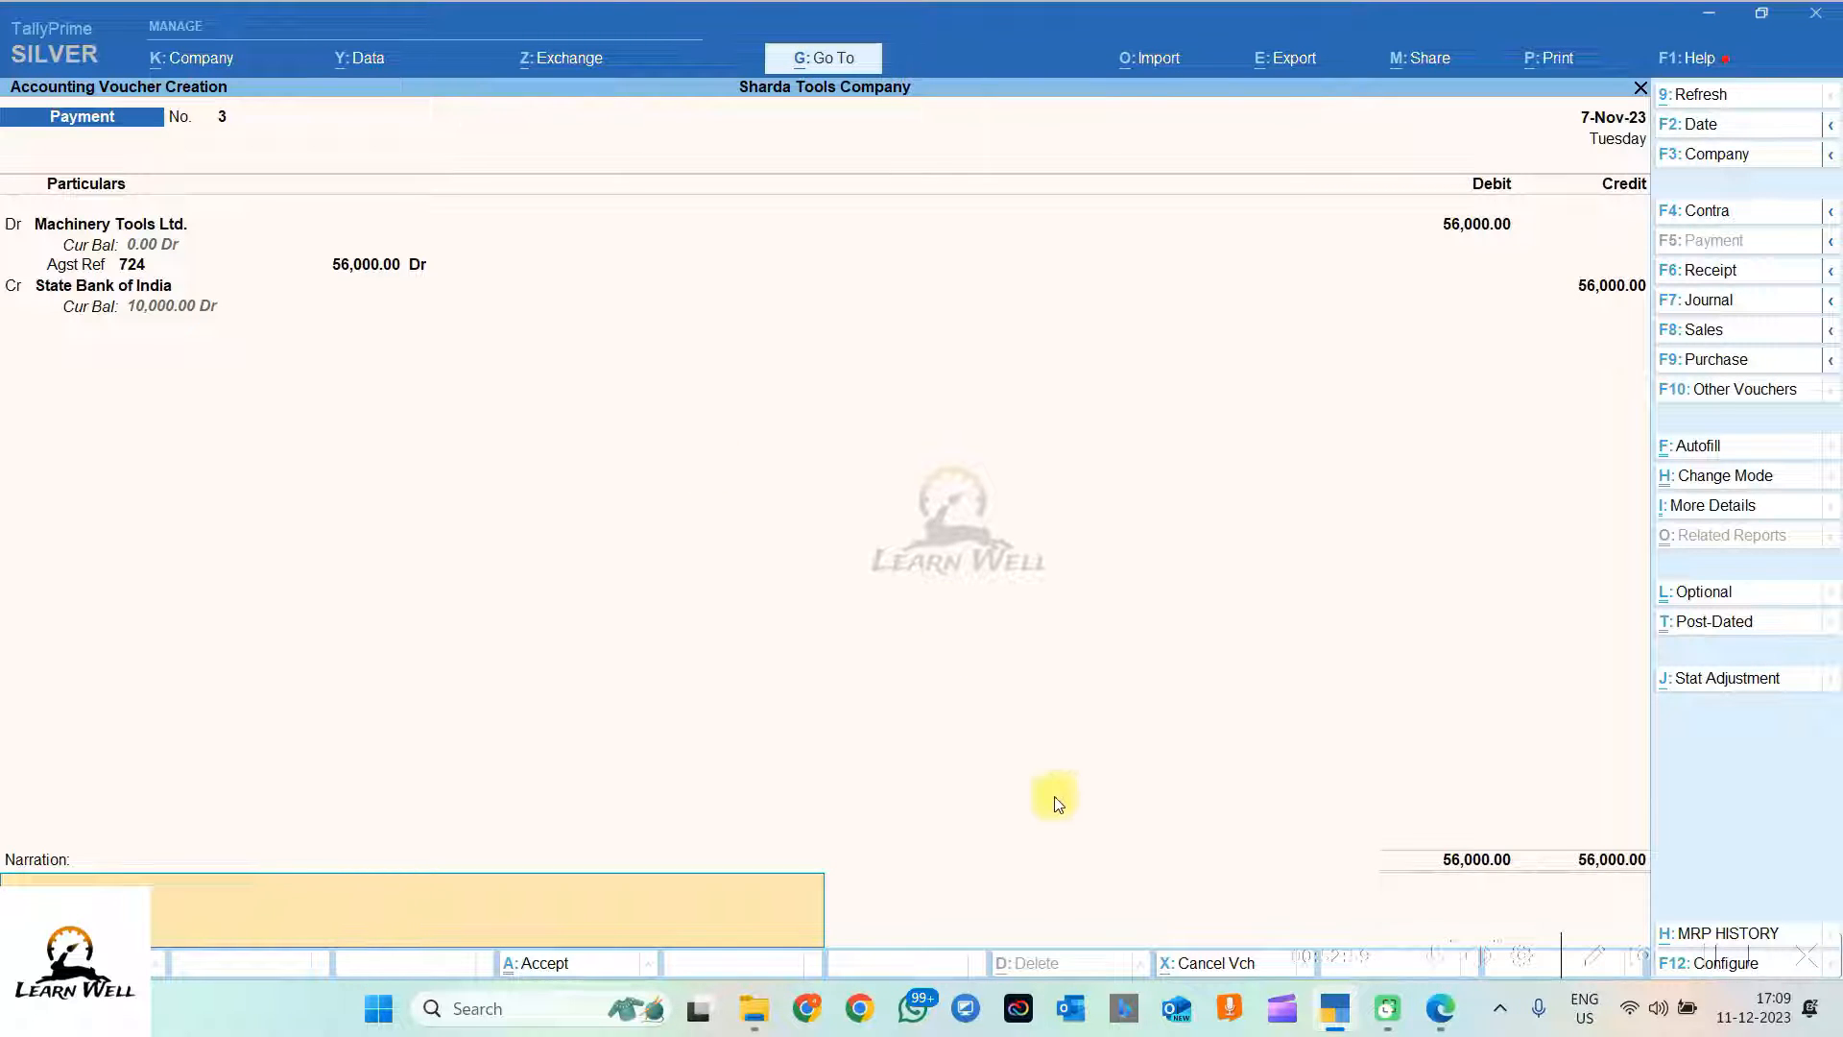
# Step: Paste the settlement sentence from the PDF as the narration
pyautogui.click(1440, 1008)
pyautogui.hotkey('alt', 'Tab')
pyautogui.write('On 8/11/23 Machinery Tools Ltd. account settled by cheque no. 14525')
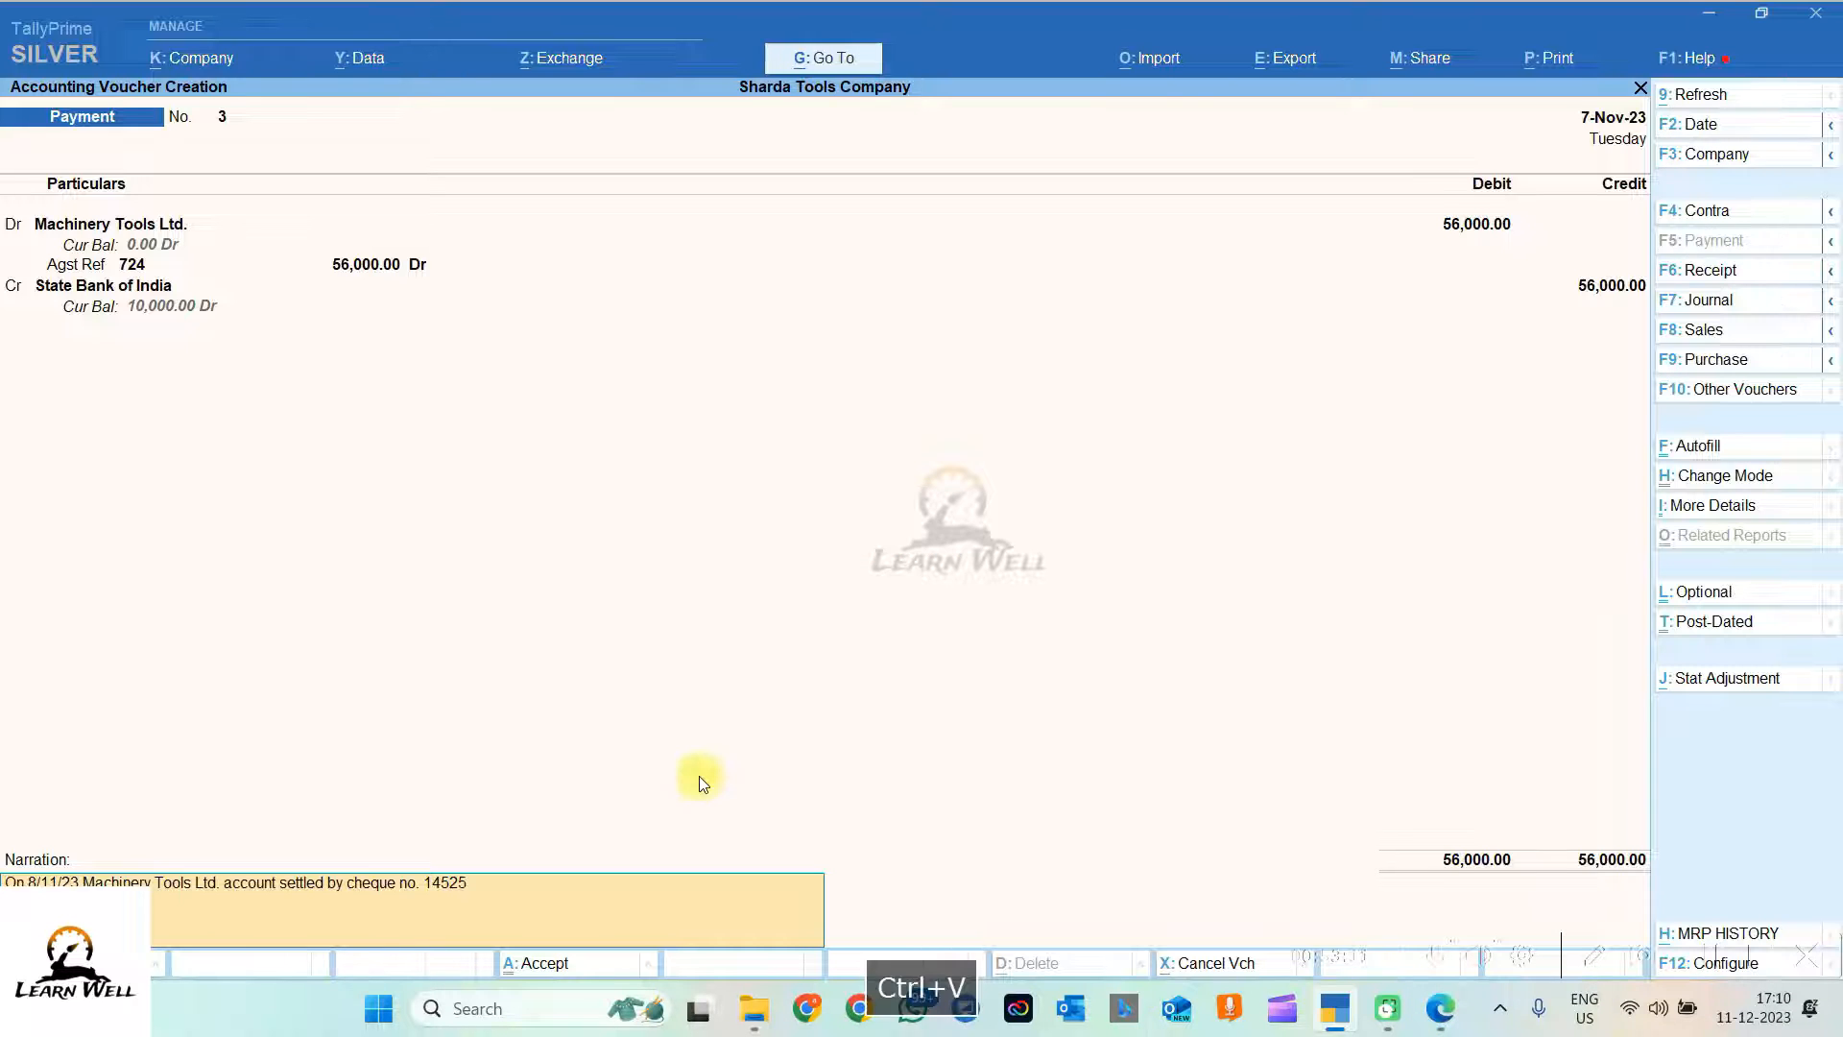
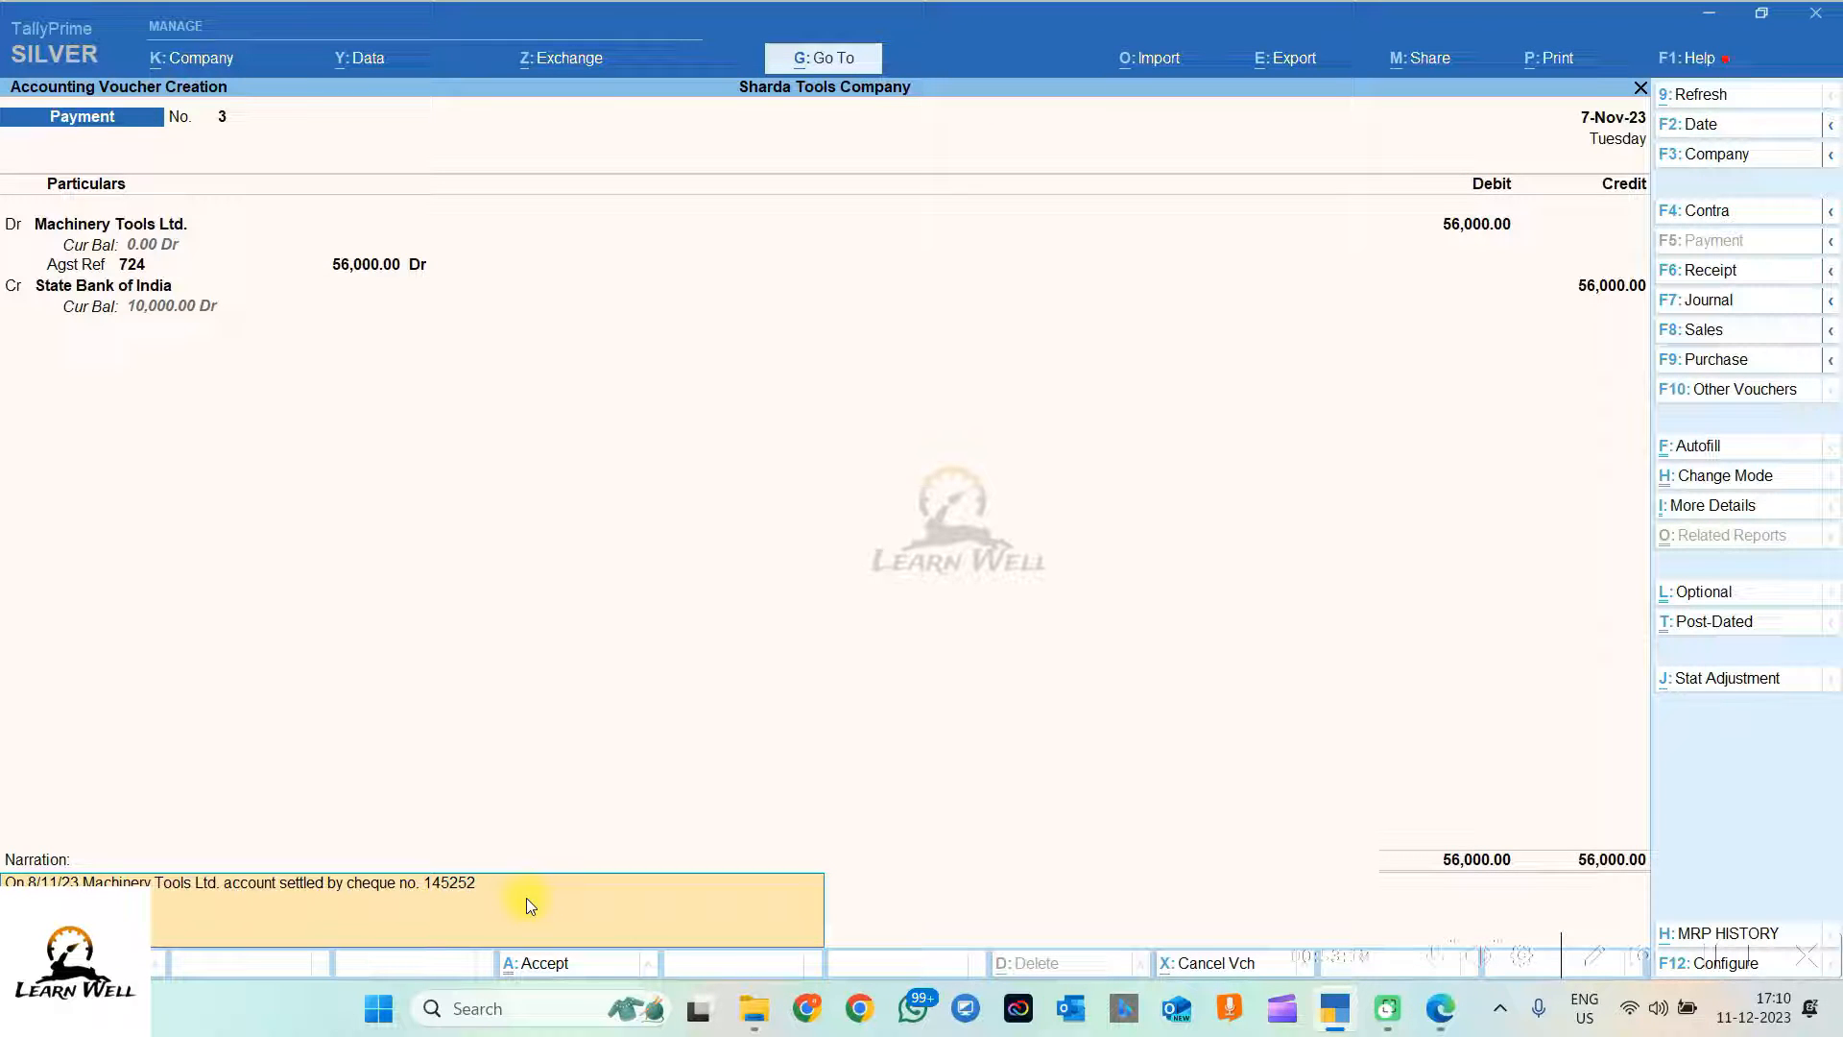
# Step: Save payment voucher No. 3 paying Machinery Tools Ltd. 56,000 by cheque
pyautogui.press('Return')
pyautogui.press('Return')
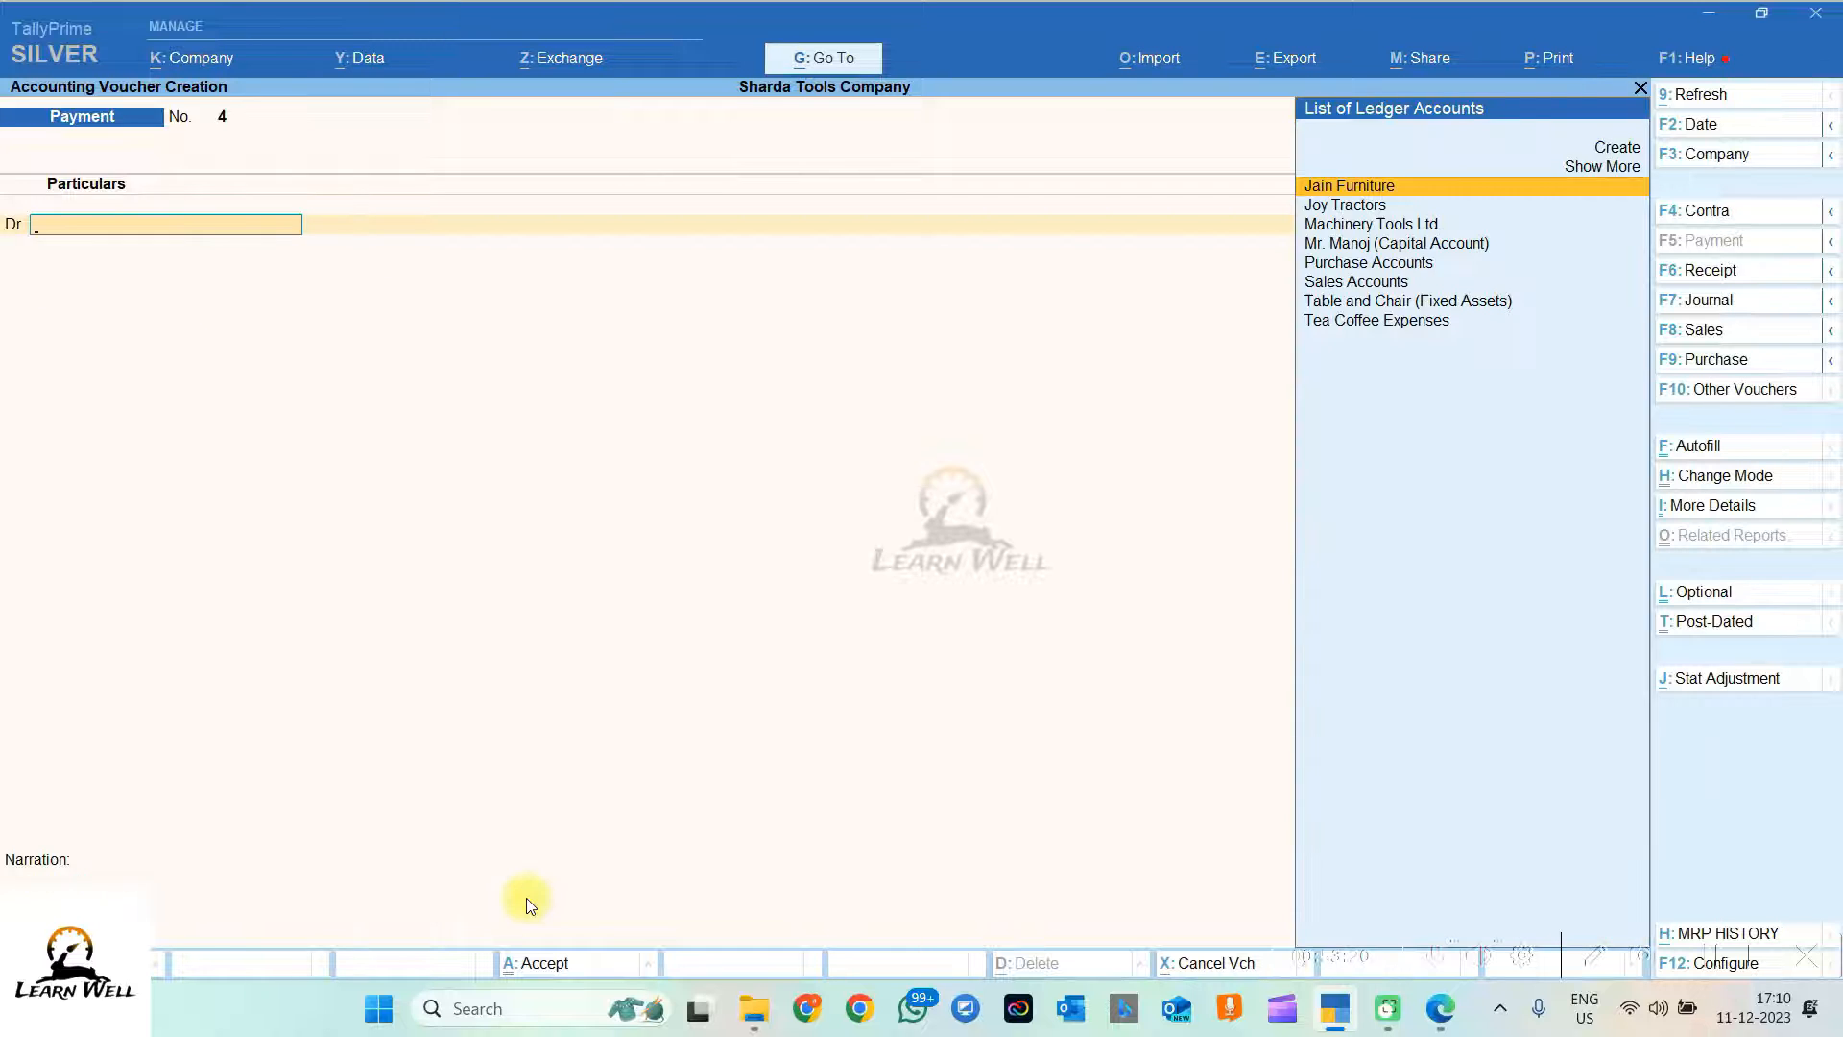
# Step: Check transaction 8 (office stationery) in the PDF and start a new ledger from payment voucher 4
pyautogui.hotkey('alt', 'Tab')
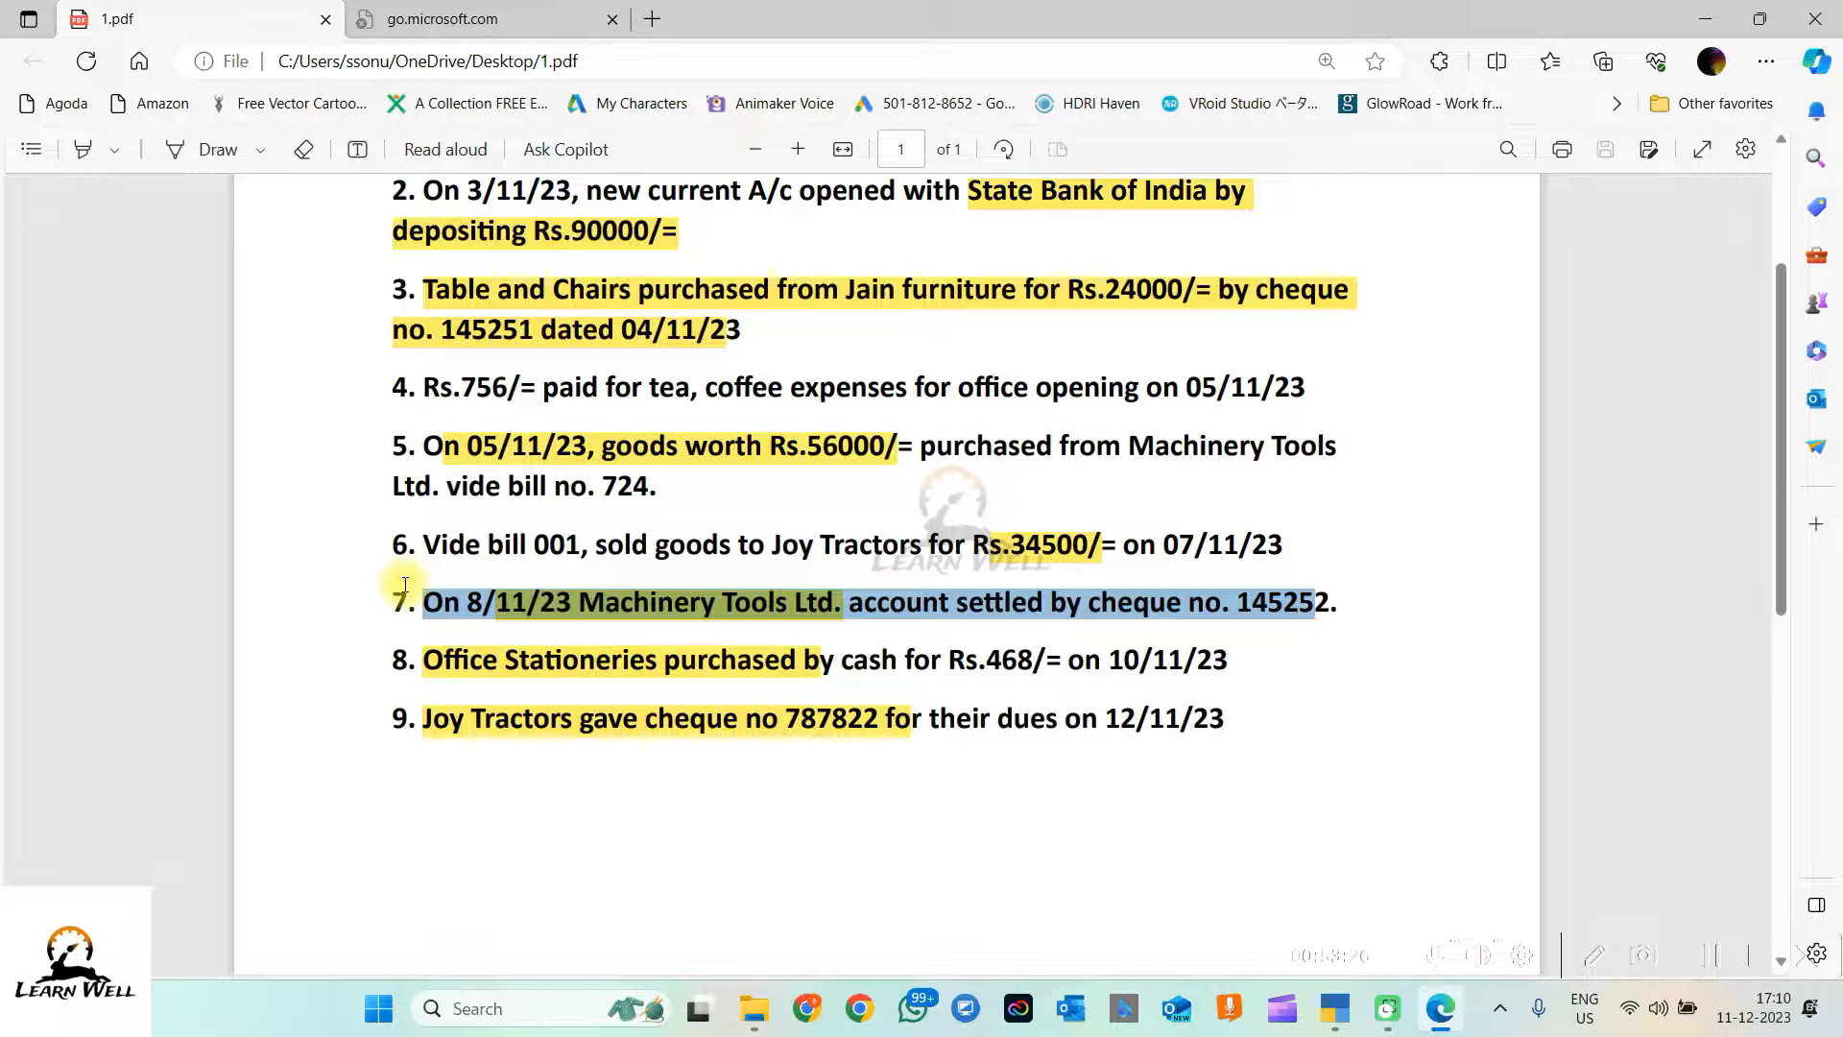
pyautogui.moveTo(420, 660); pyautogui.dragTo(1306, 680)
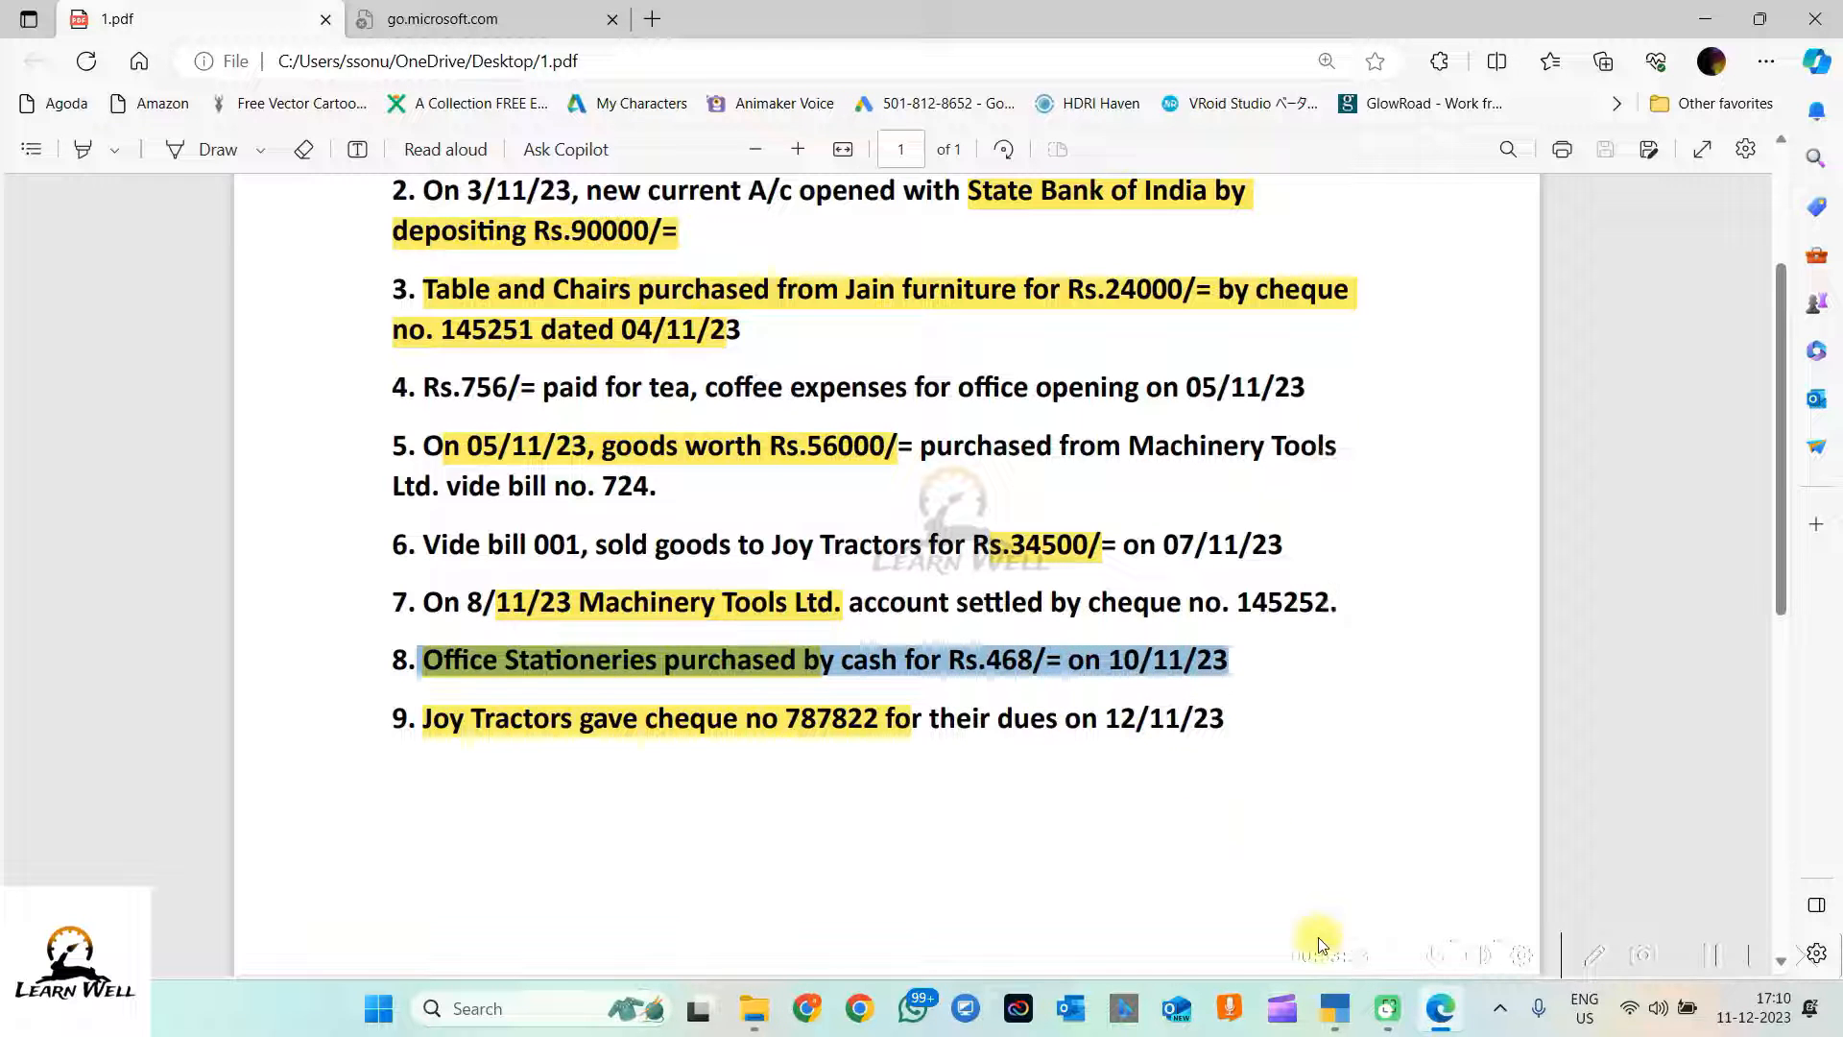
pyautogui.click(1334, 1009)
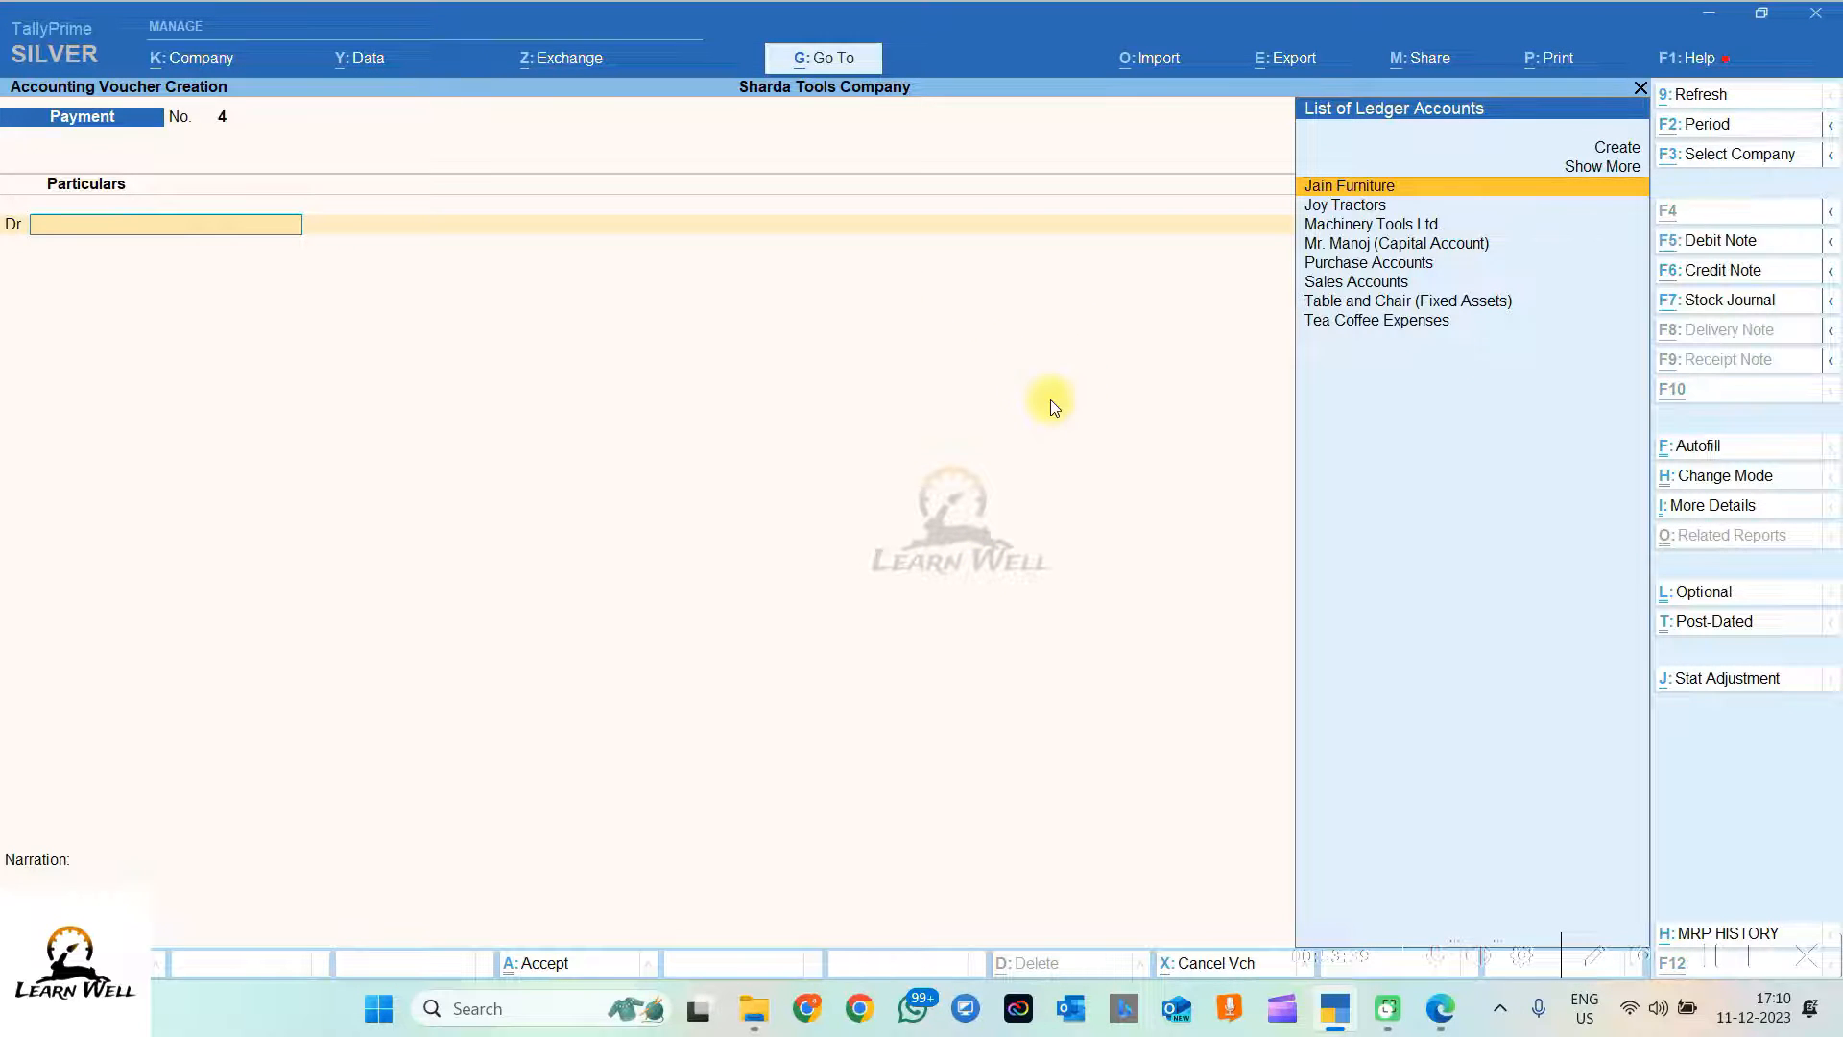
pyautogui.hotkey('alt', 'c')
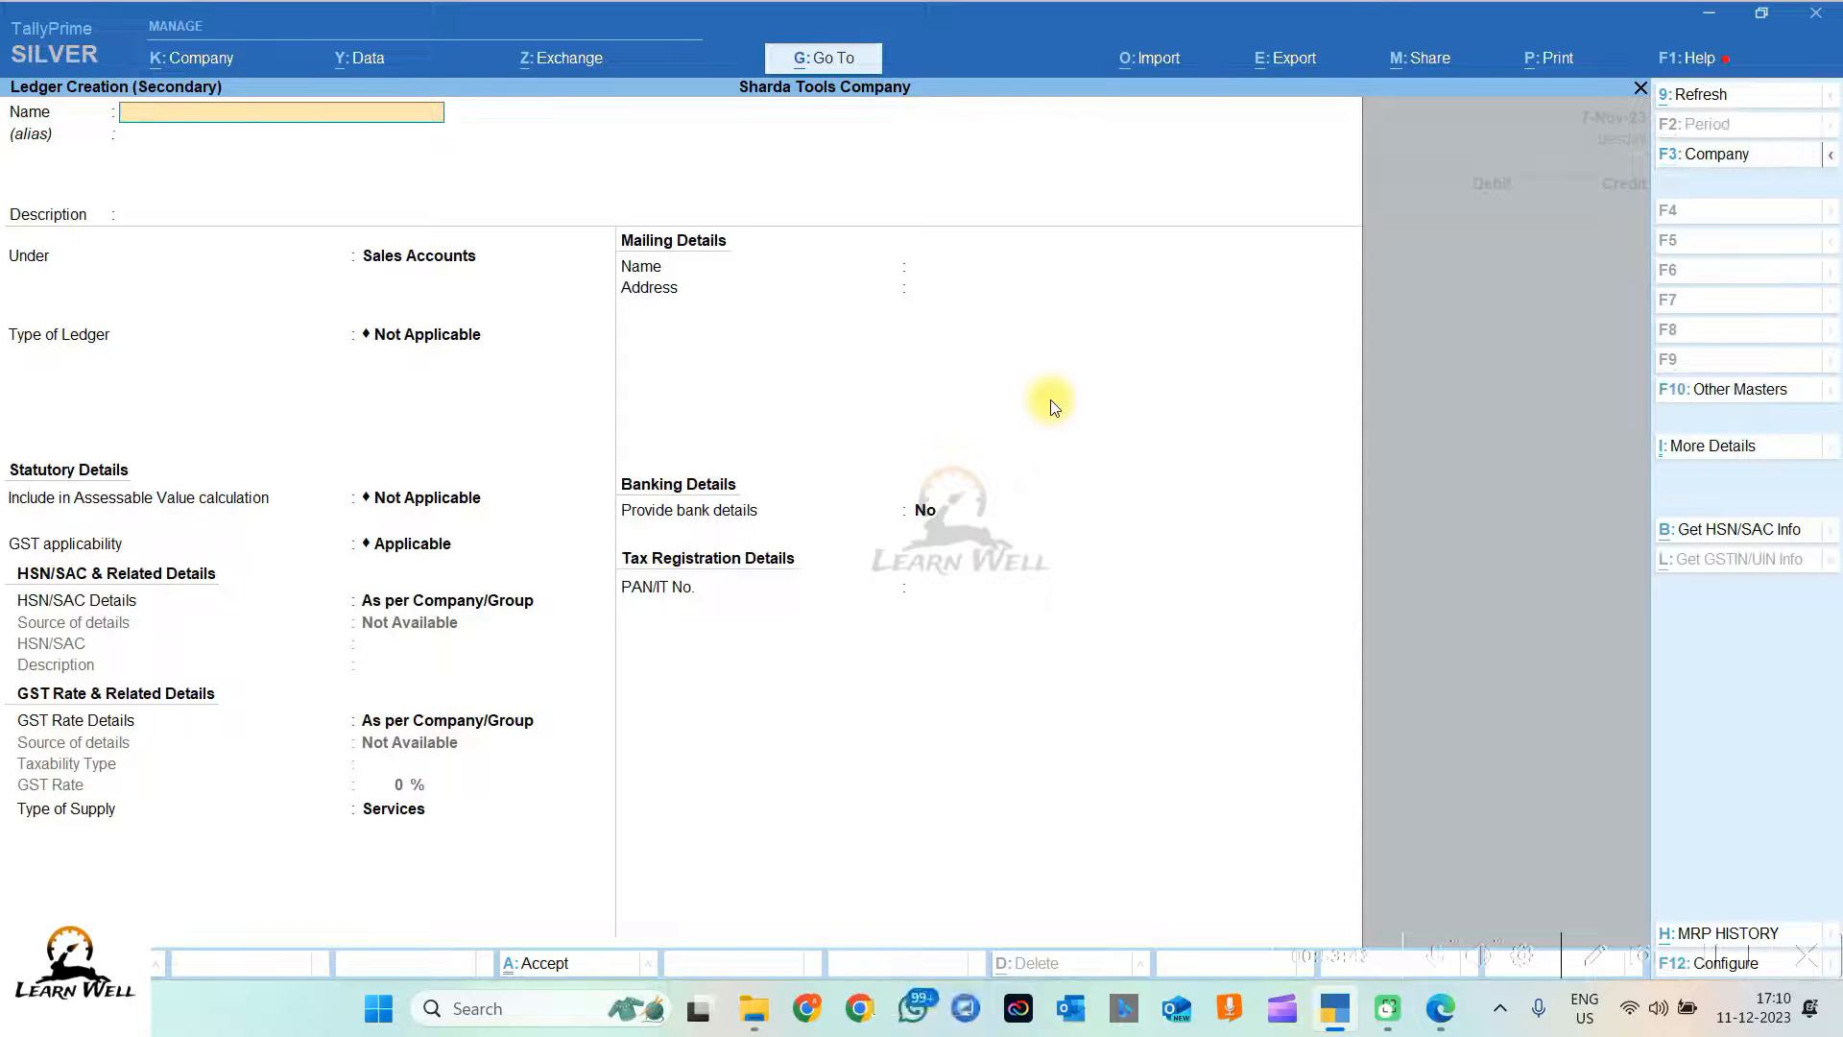
# Step: Create the 'Office Expenses' ledger under Indirect Expenses with default settings
pyautogui.write('Office ')
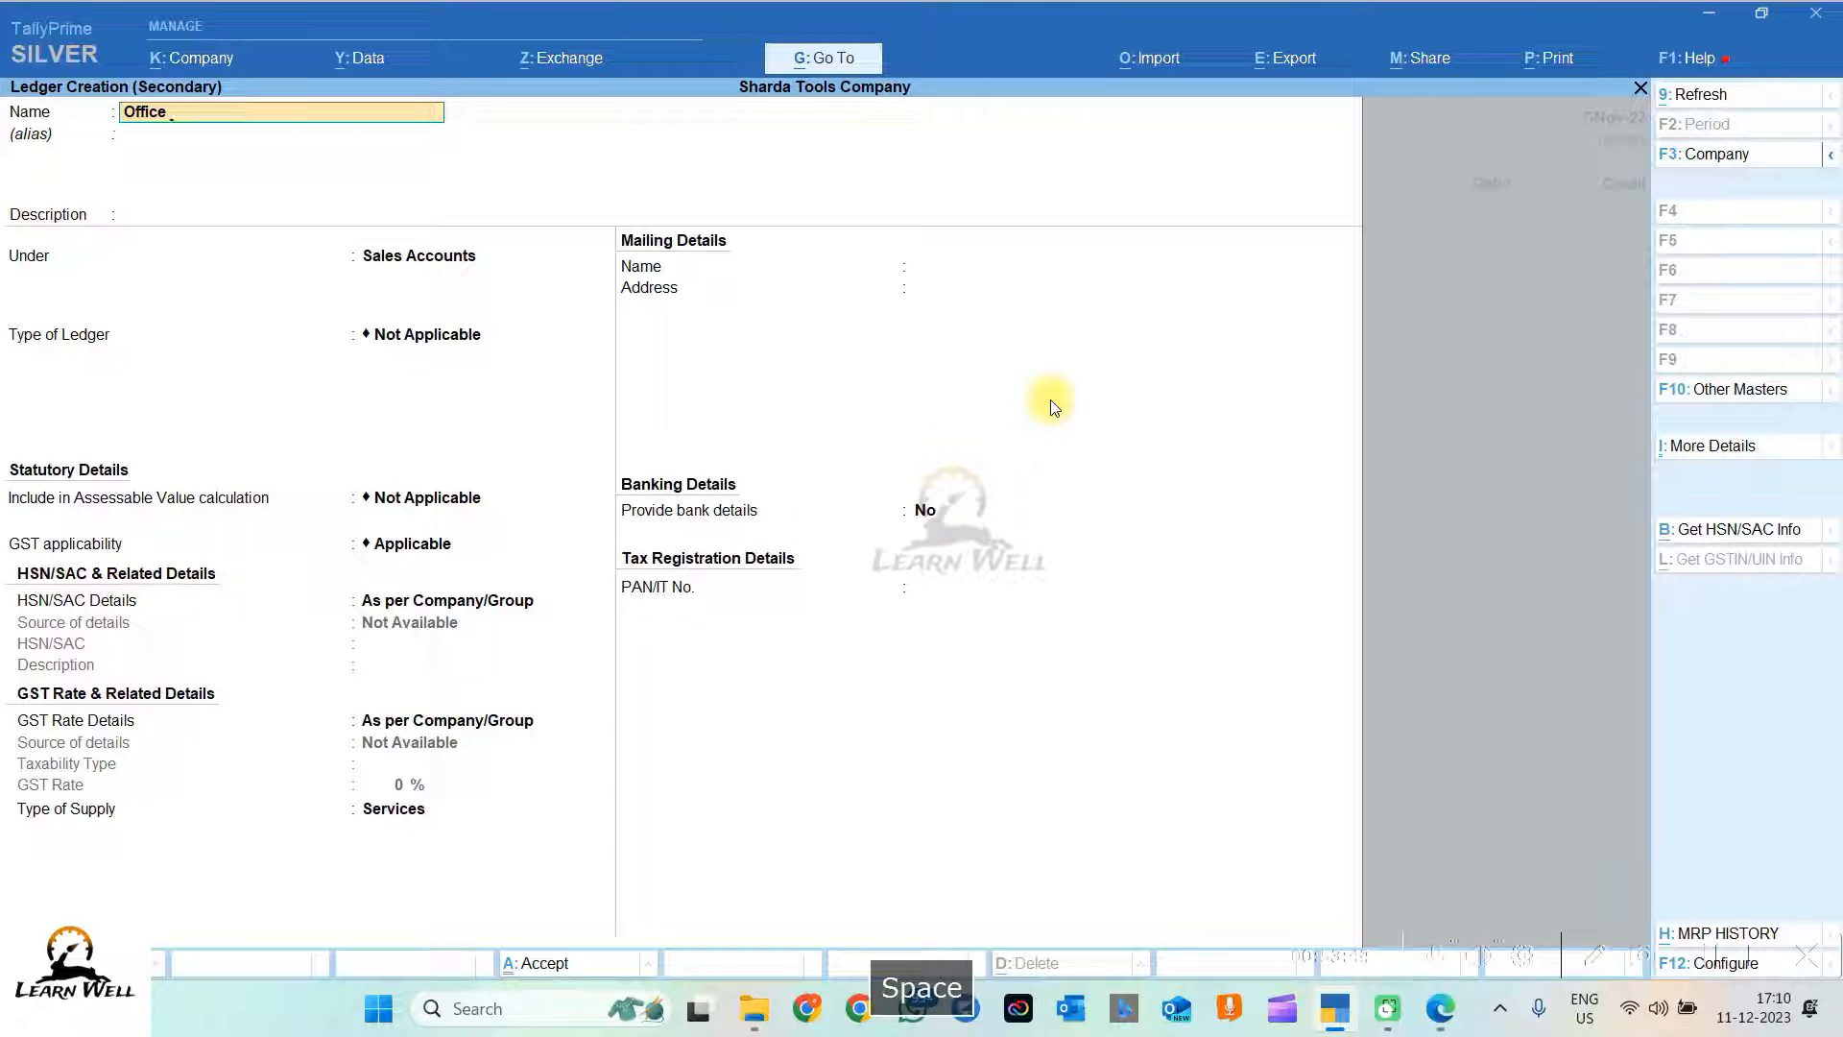
pyautogui.write('Expen')
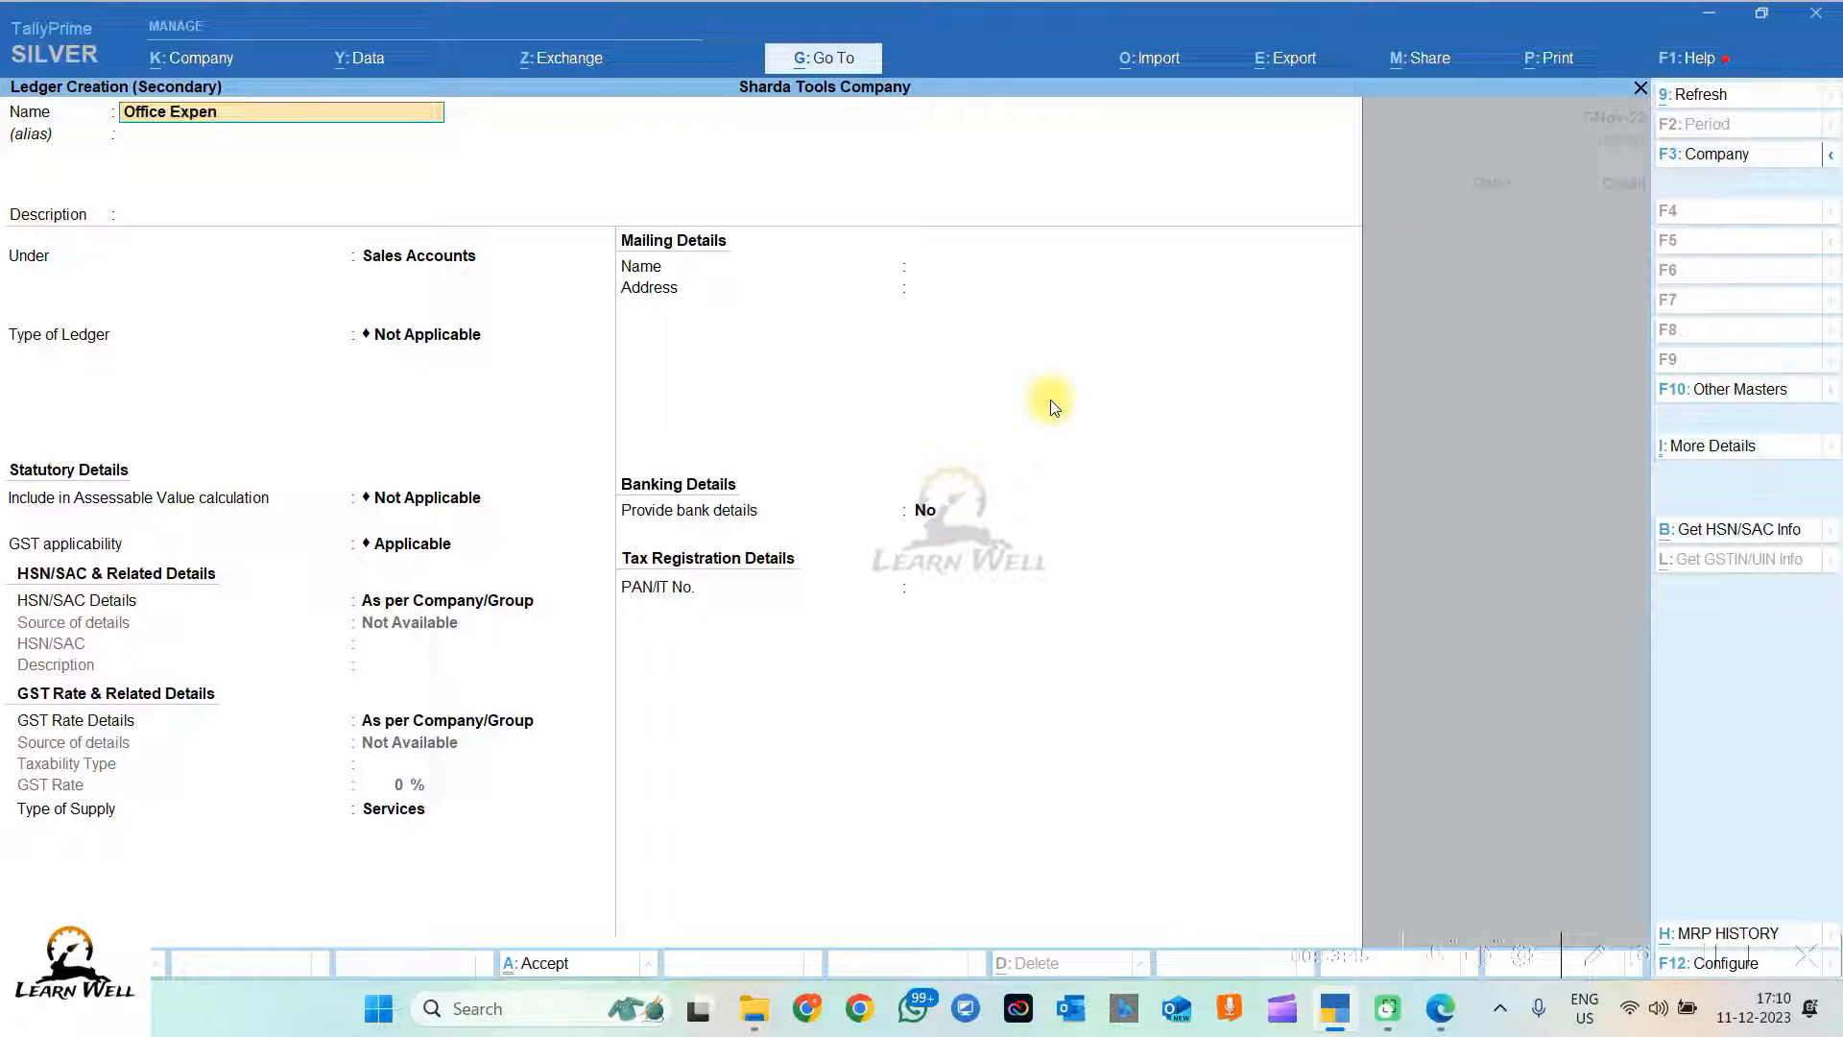
pyautogui.write('ses')
pyautogui.press('Return')
pyautogui.press('Return')
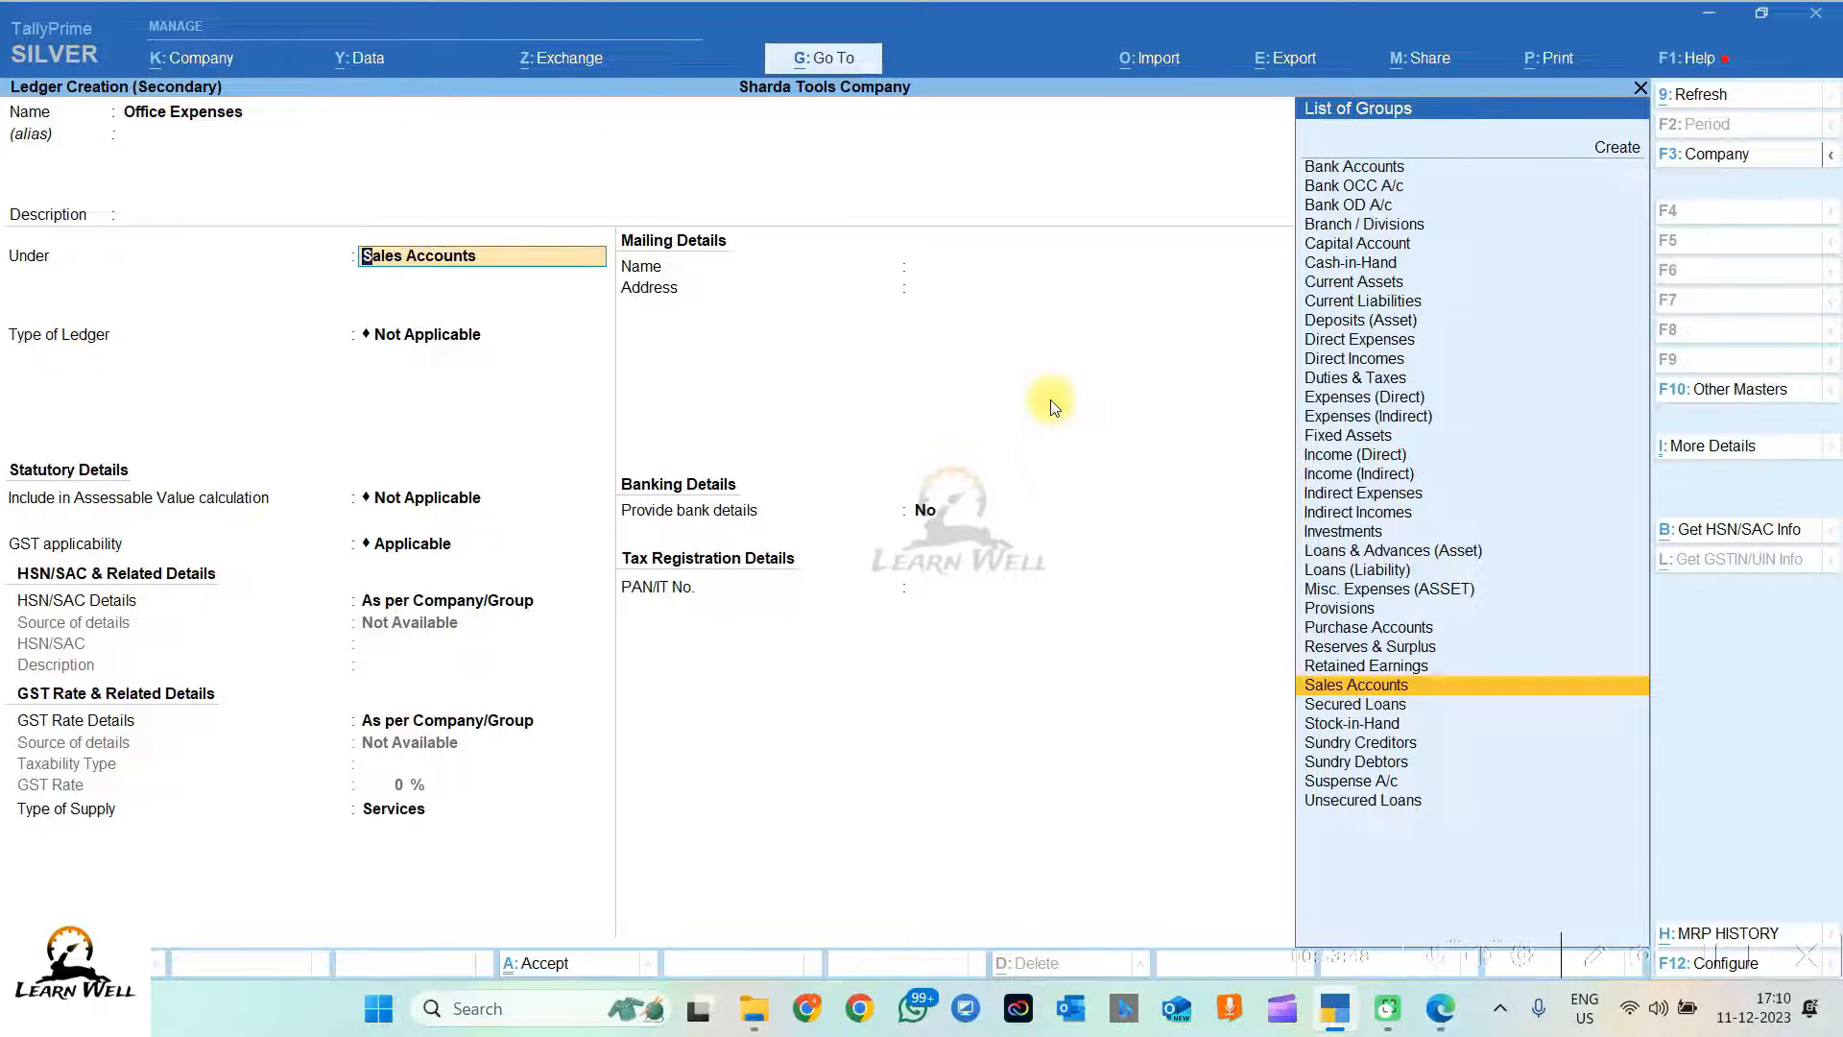
pyautogui.write('ind')
pyautogui.press('Down')
pyautogui.press('Down')
pyautogui.press('Up')
pyautogui.press('Return')
pyautogui.press('Return')
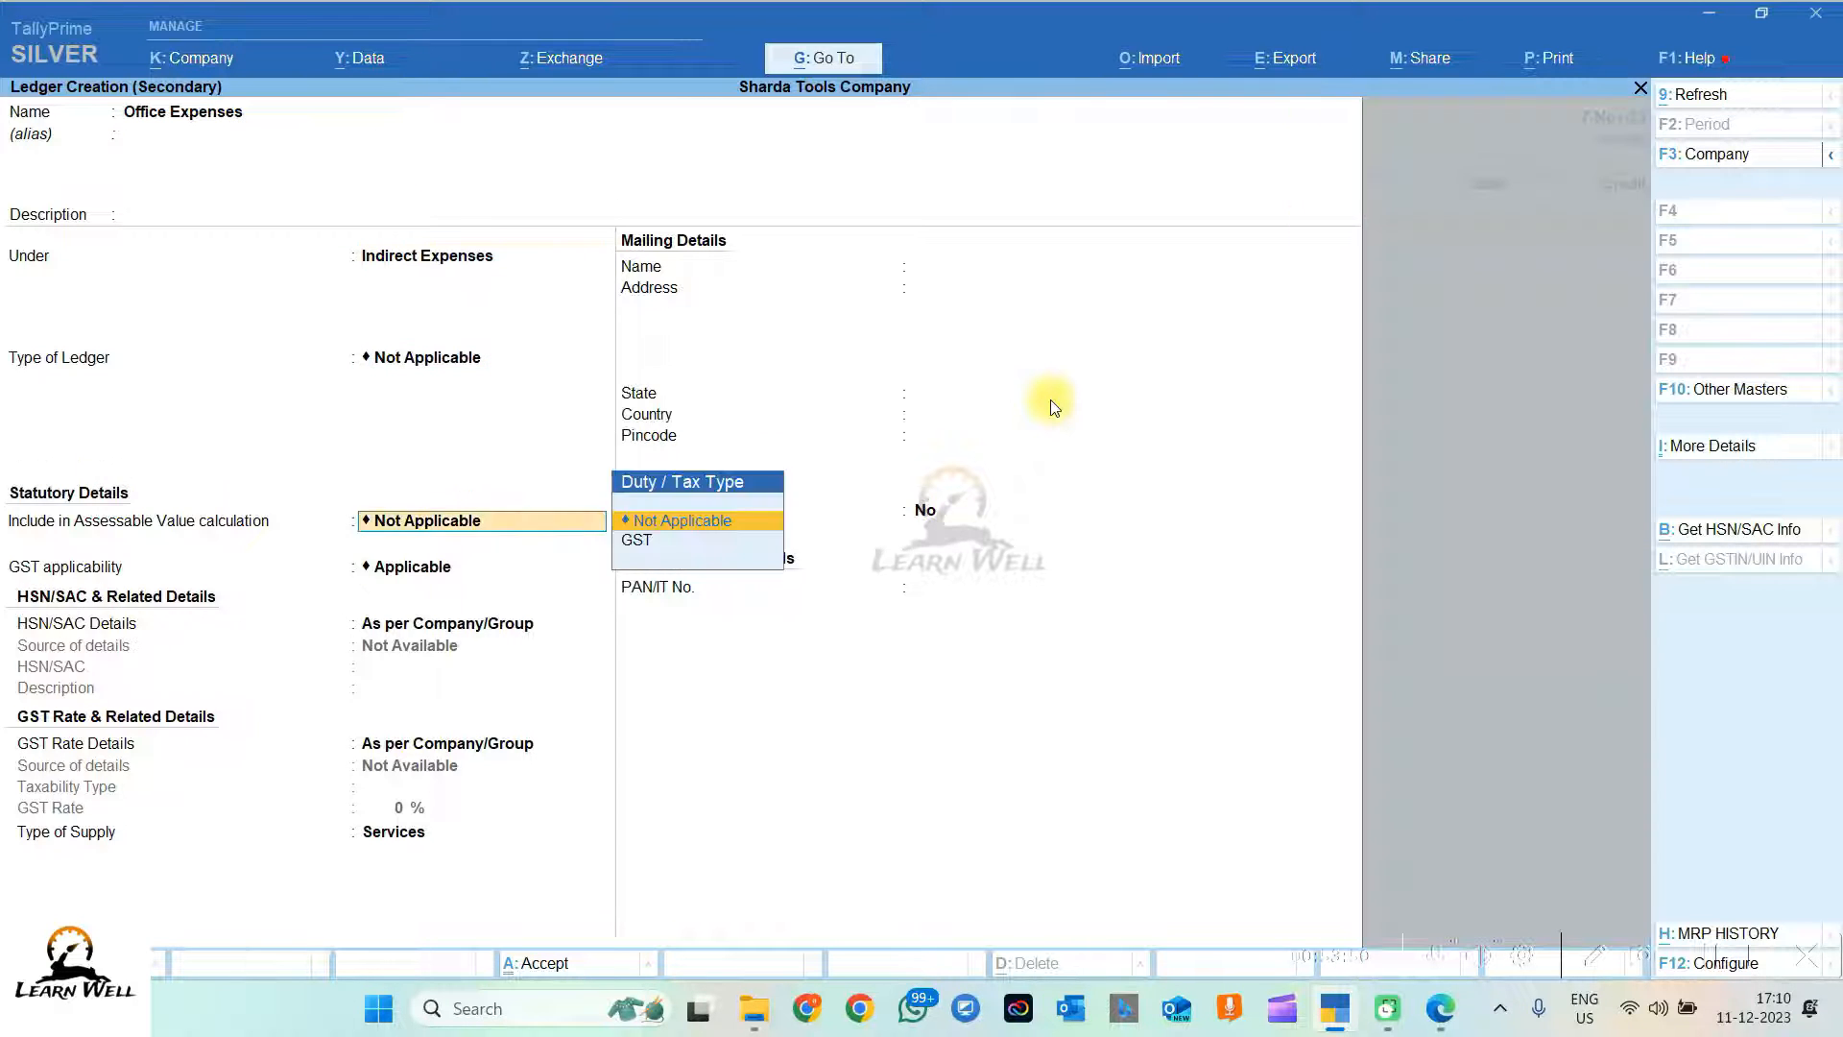
pyautogui.press('Return')
pyautogui.press('Return')
pyautogui.press('Return')
pyautogui.hotkey('ctrl', 'a')
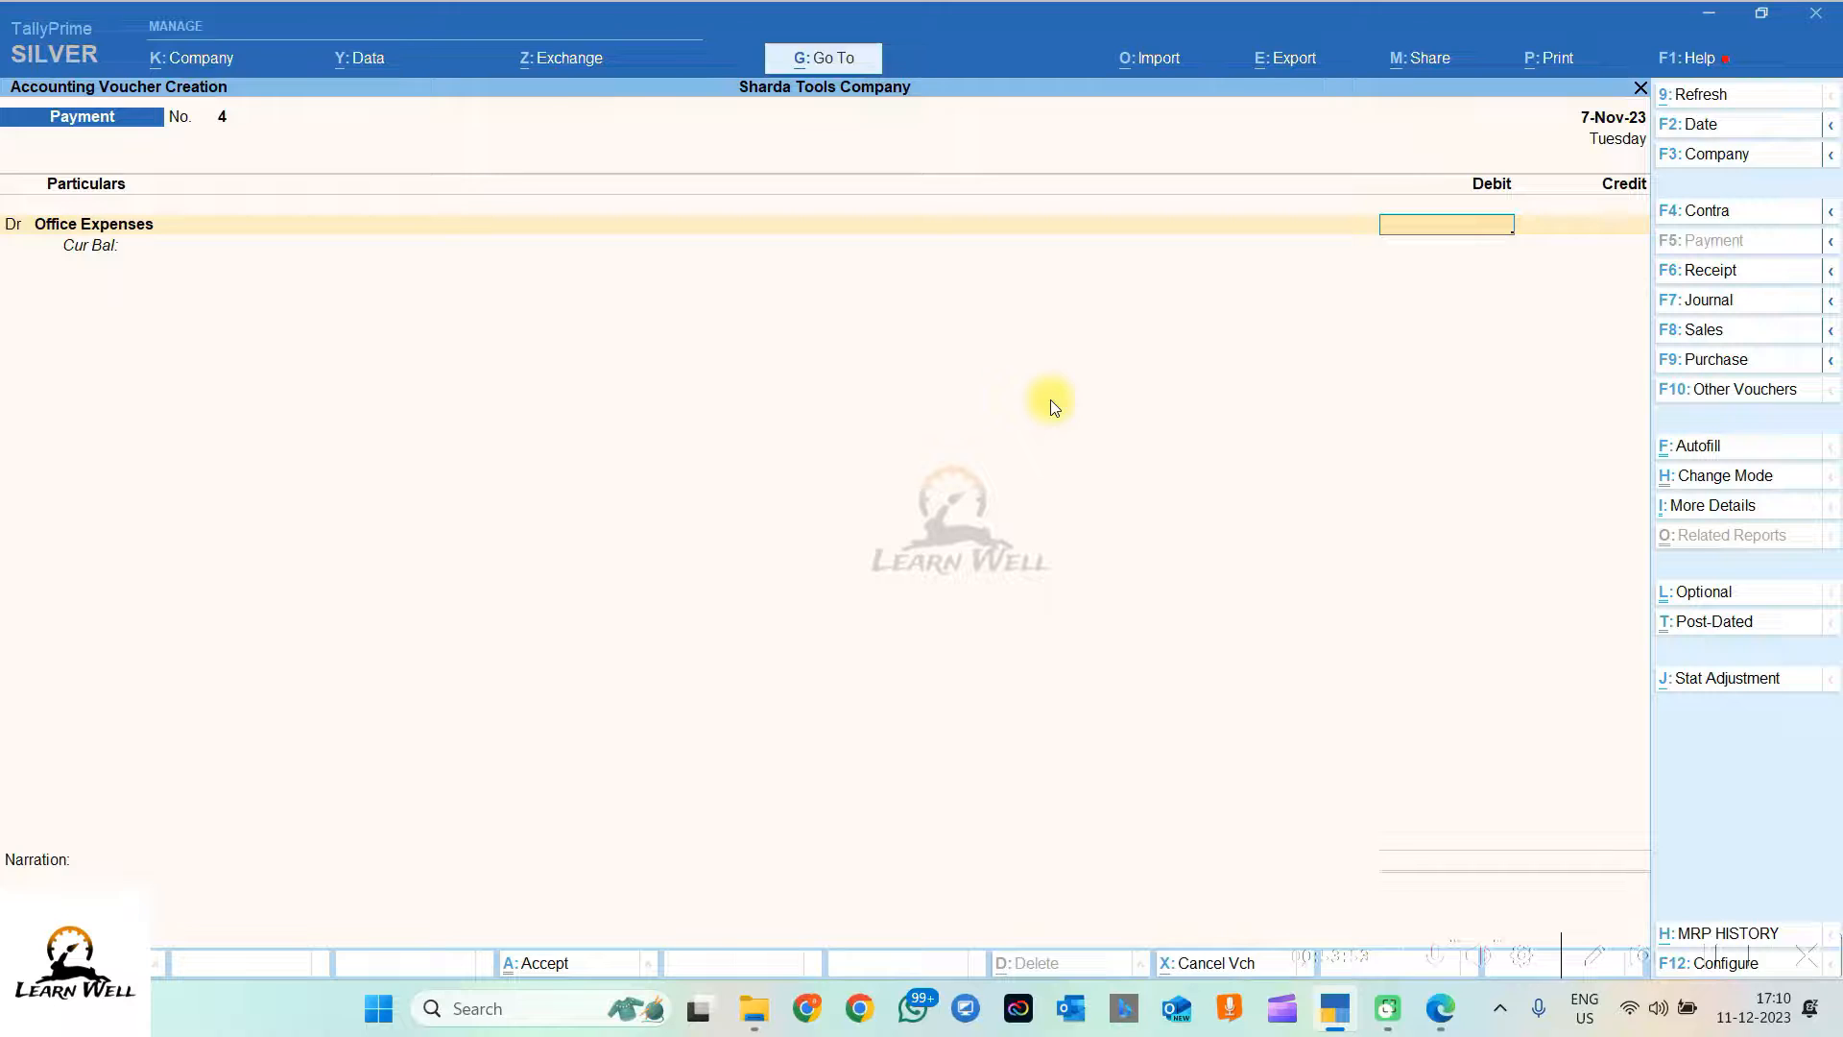
# Step: Debit Office Expenses 468 and date payment voucher 4 as 10-Nov-23
pyautogui.hotkey('alt', 'Tab')
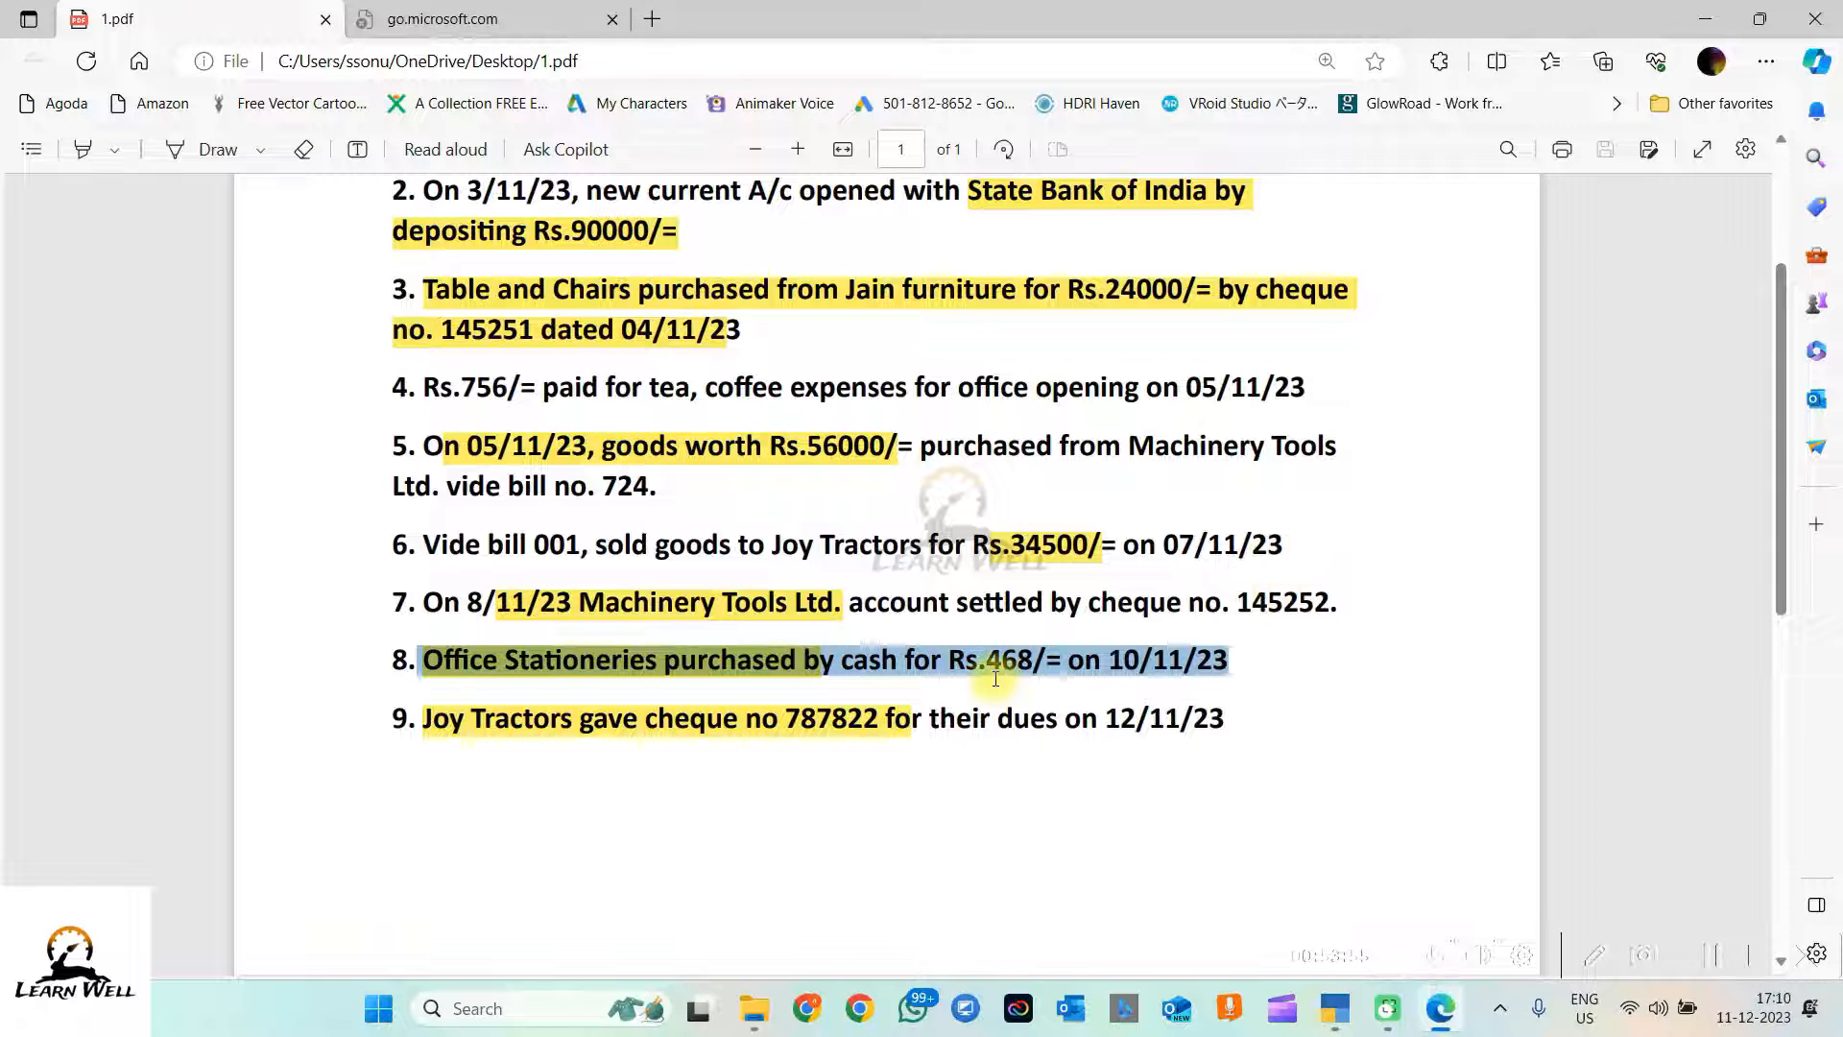
pyautogui.hotkey('alt', 'Tab')
pyautogui.write('468')
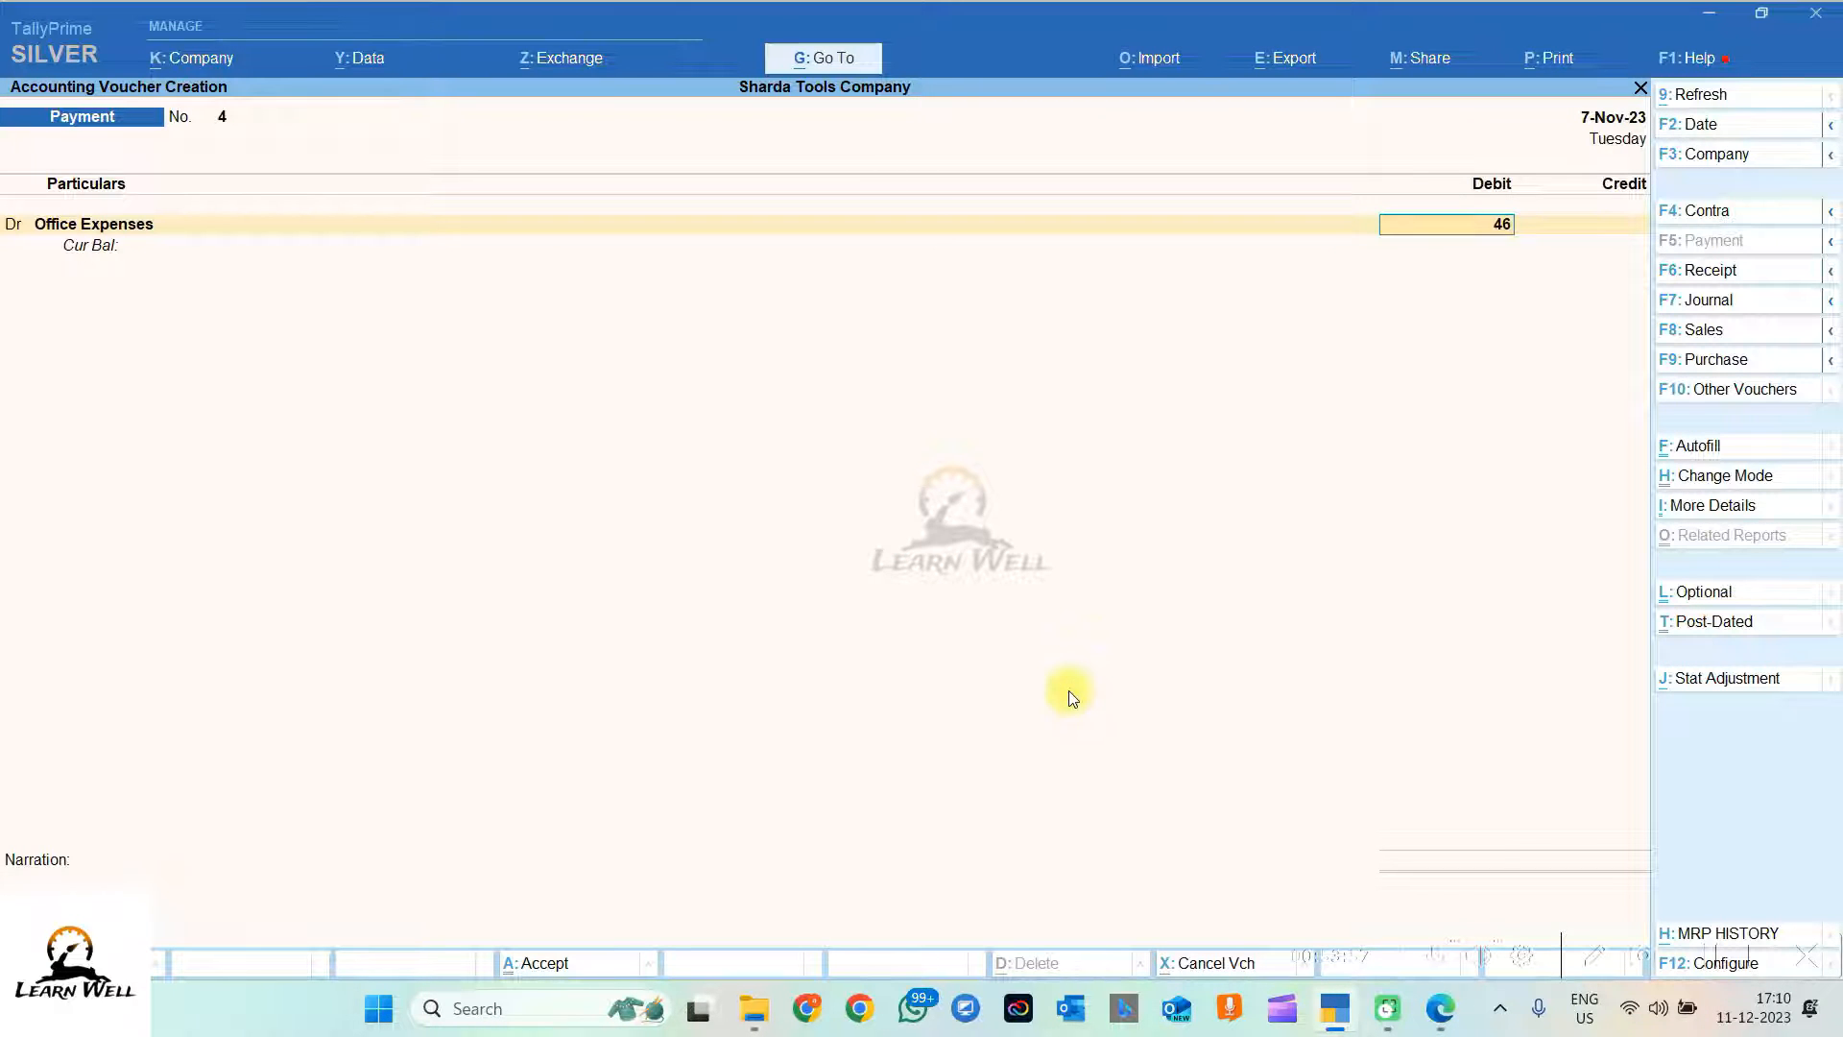
pyautogui.press('Return')
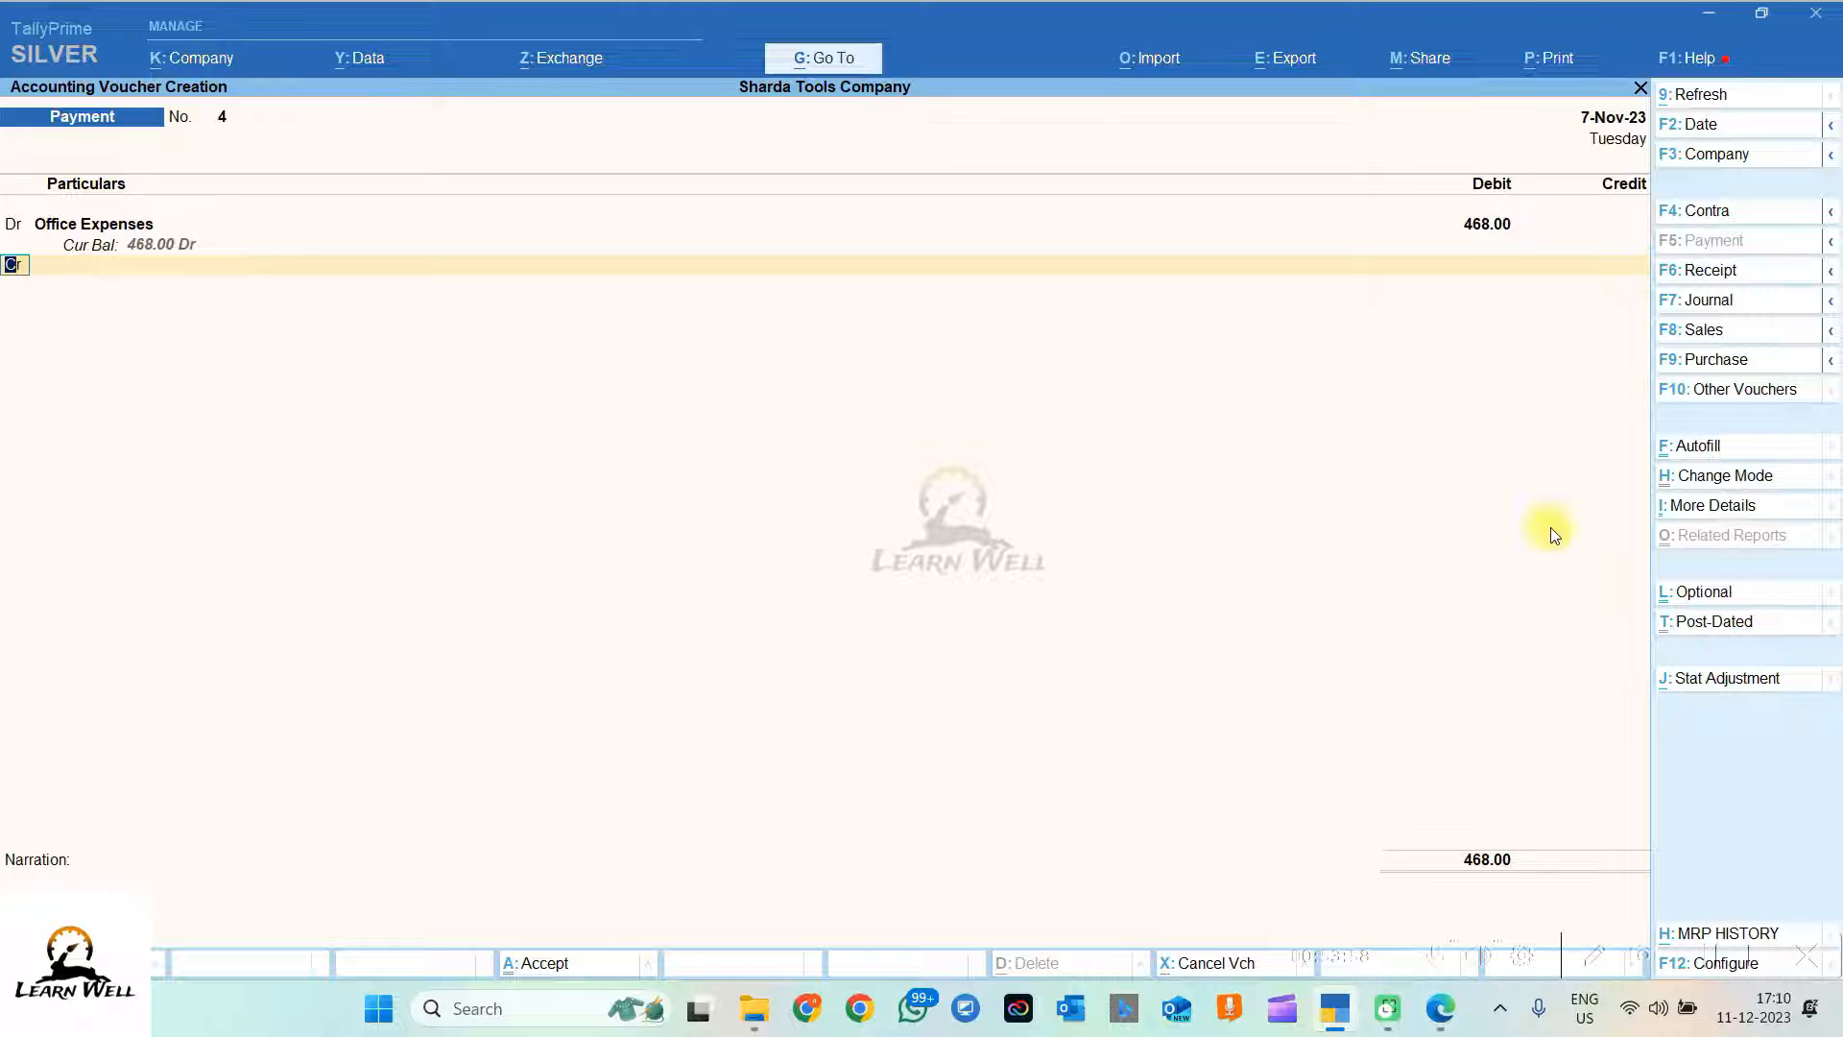
pyautogui.click(1709, 124)
pyautogui.write('8')
pyautogui.press('Escape')
pyautogui.write('10')
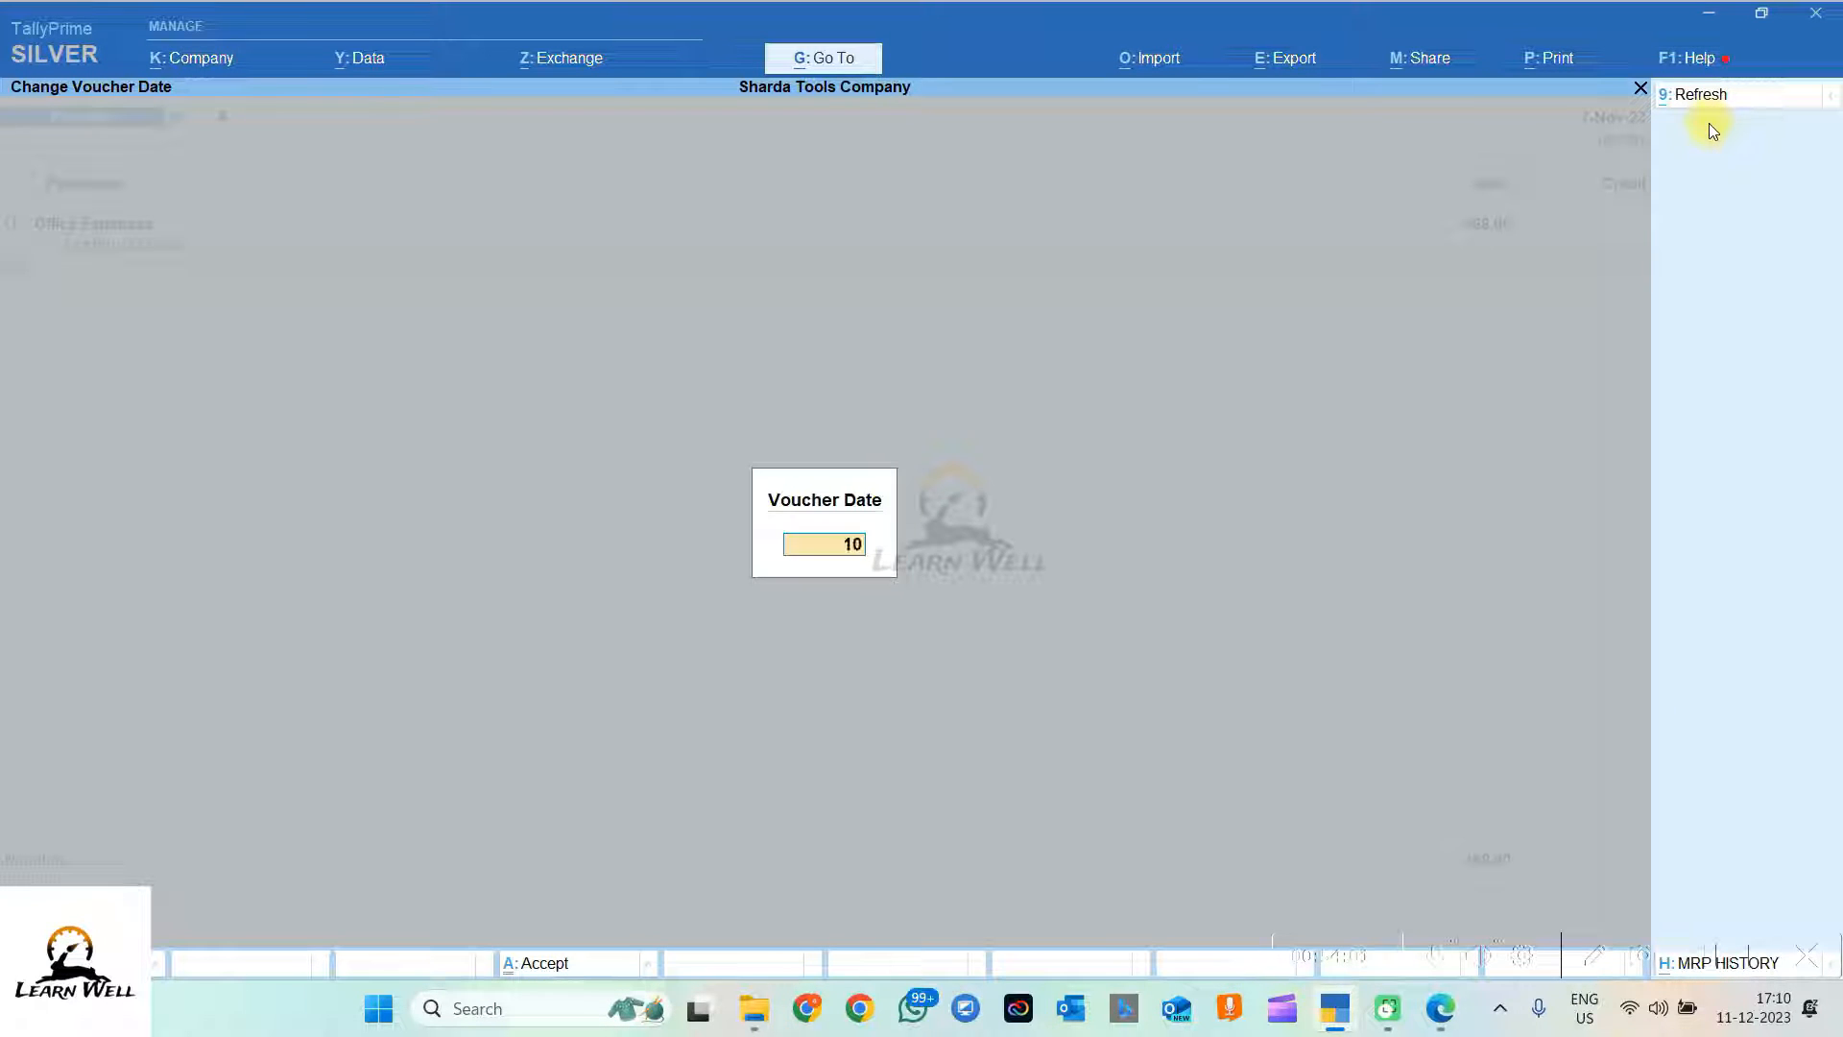
pyautogui.write('.11')
pyautogui.press('Return')
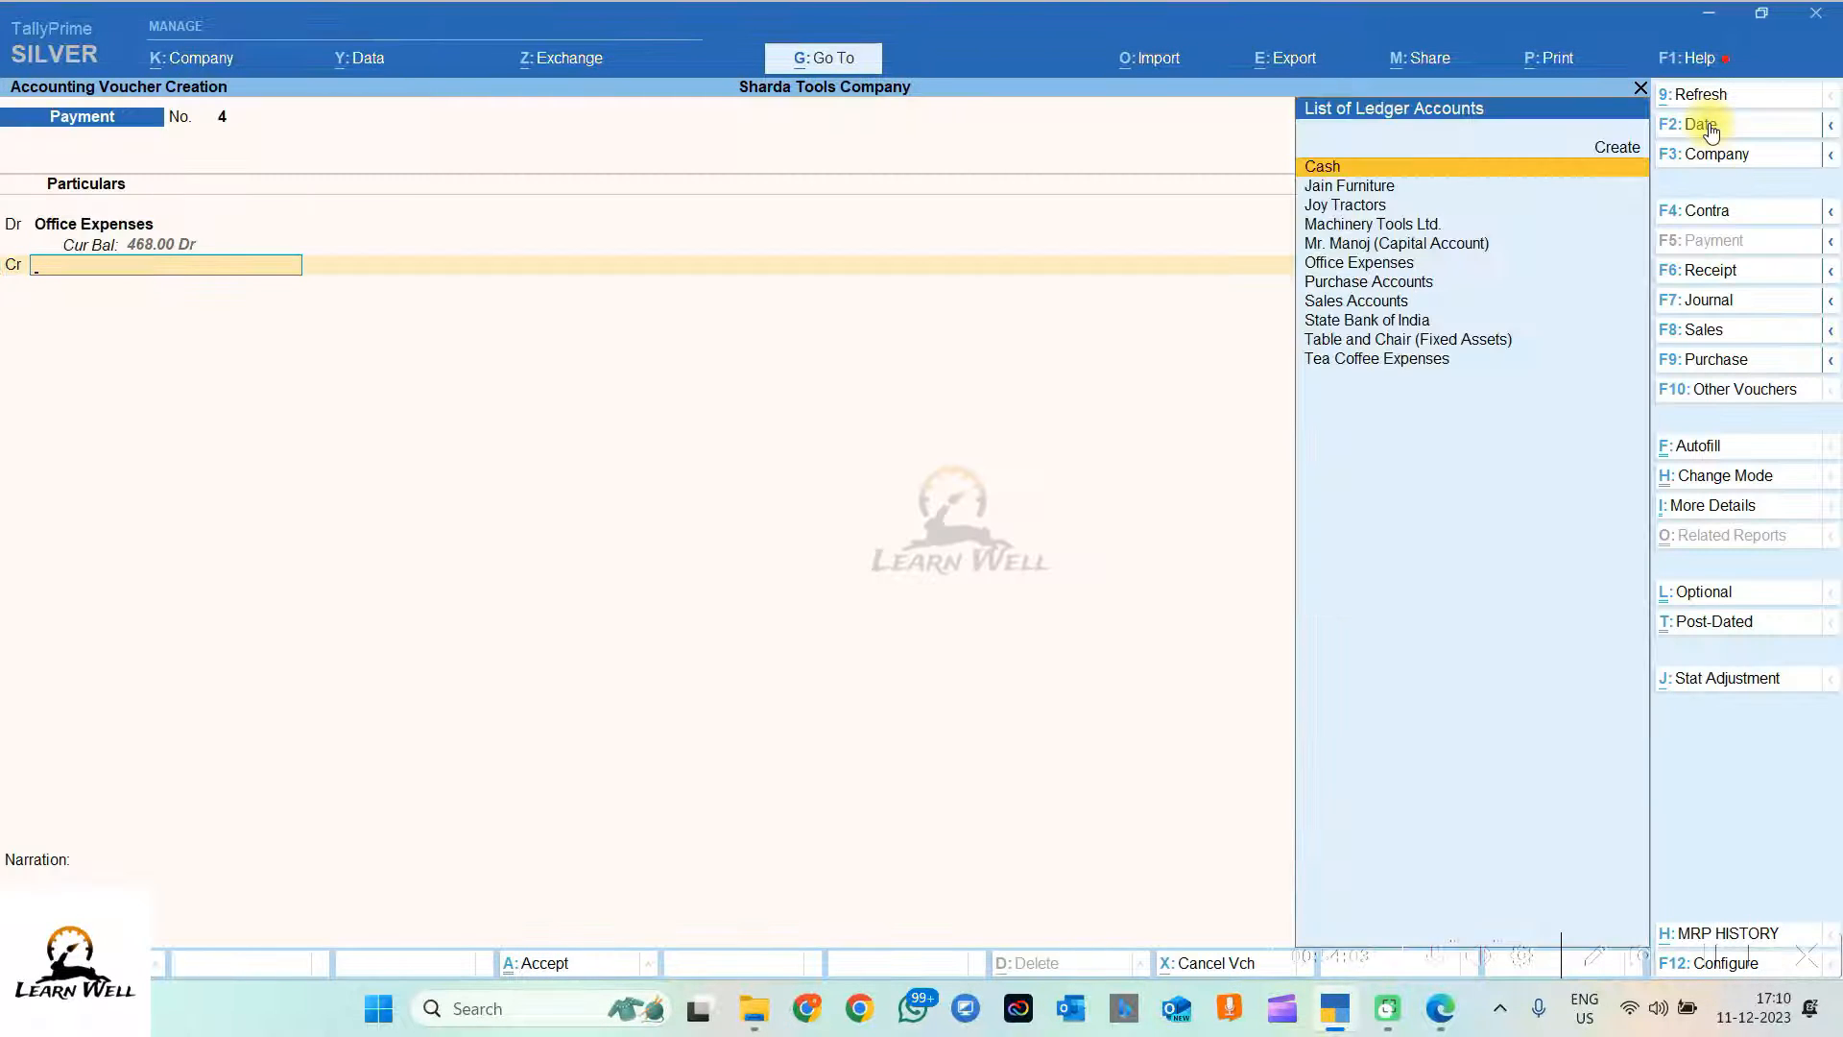
# Step: Credit Cash 468 and paste transaction 8's stationery purchase text as the narration
pyautogui.write('cas')
pyautogui.press('Return')
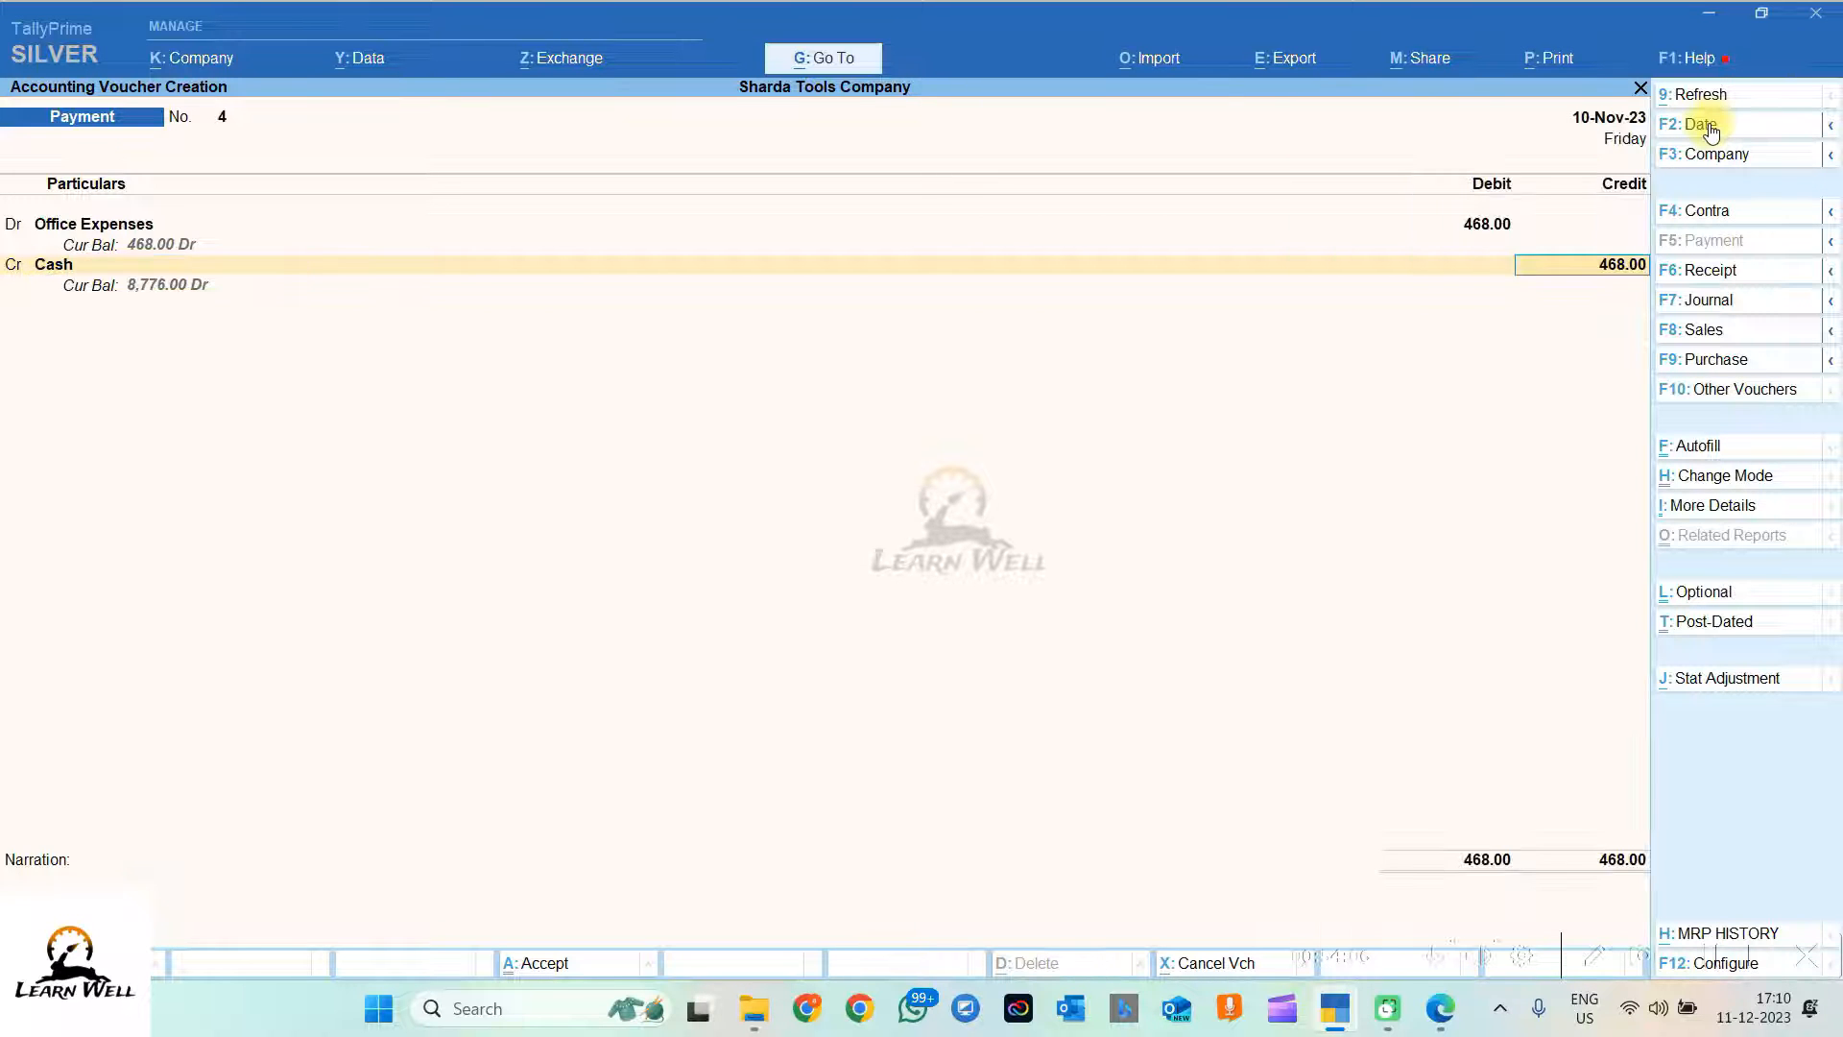
pyautogui.press('Return')
pyautogui.hotkey('alt', 'Tab')
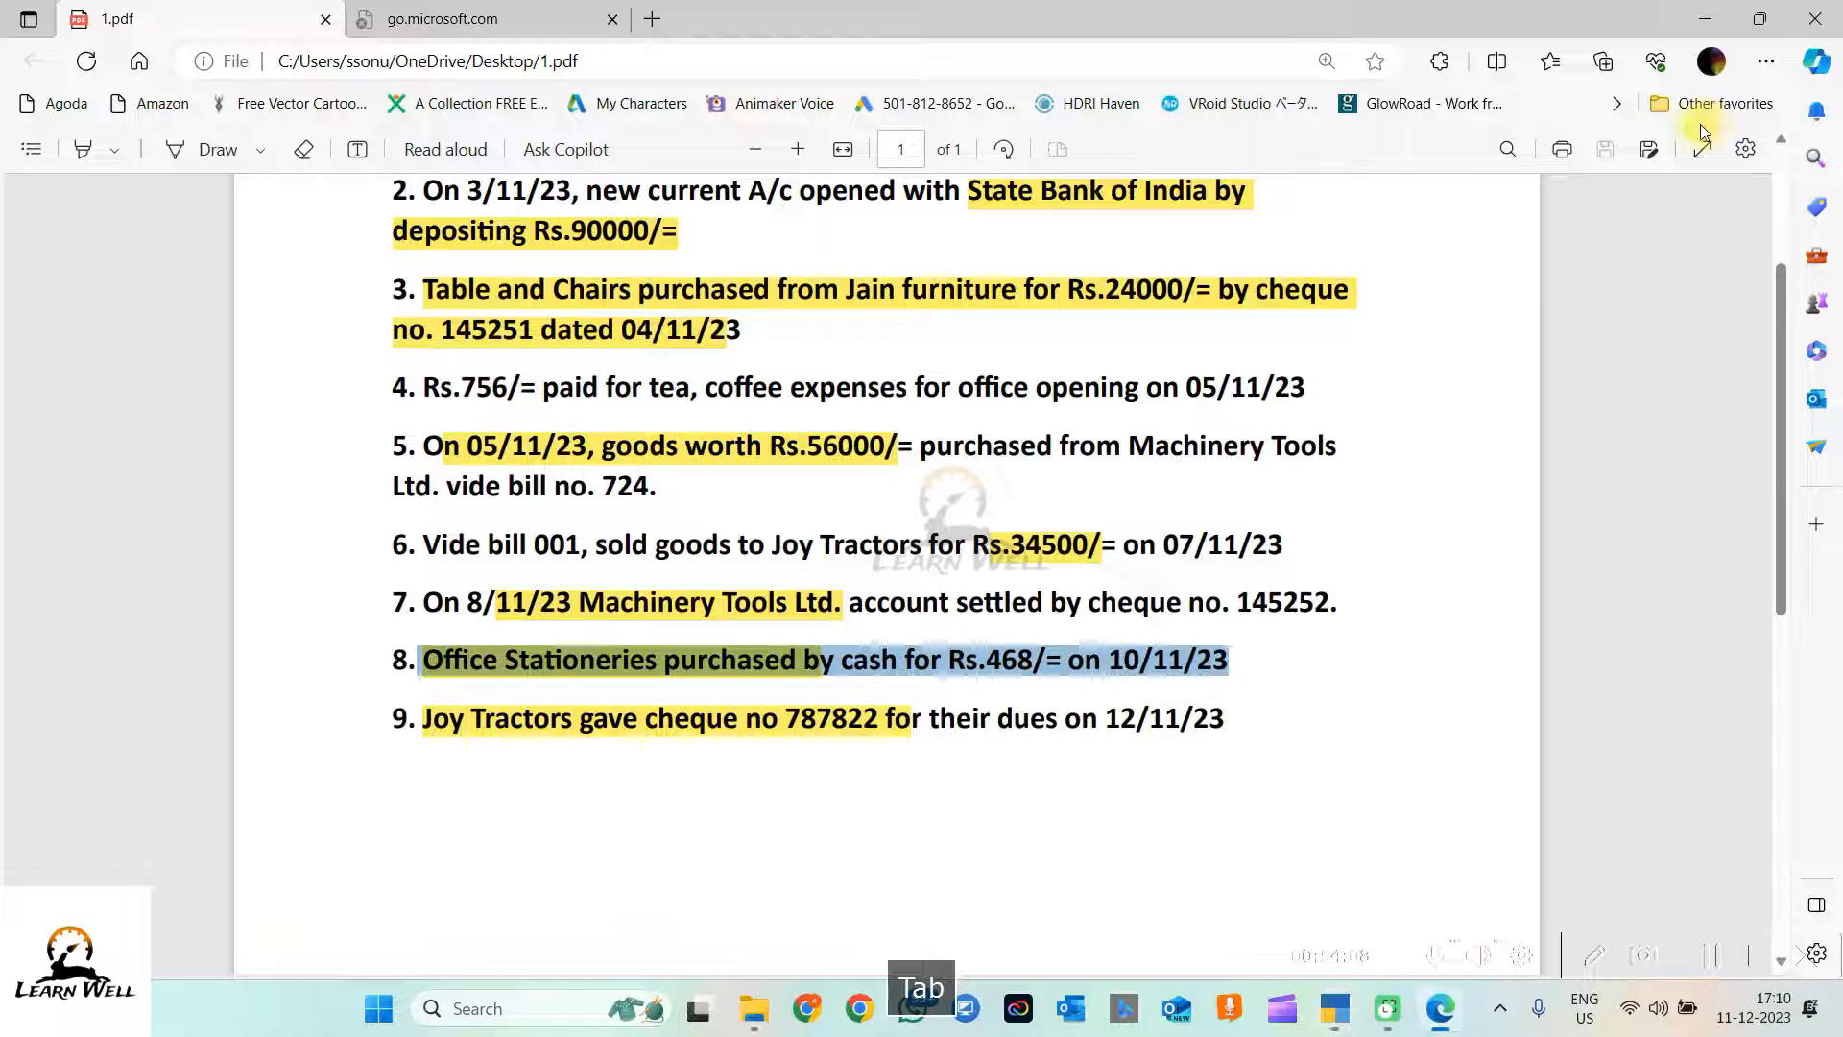
pyautogui.hotkey('ctrl', 'c')
pyautogui.hotkey('alt', 'Tab')
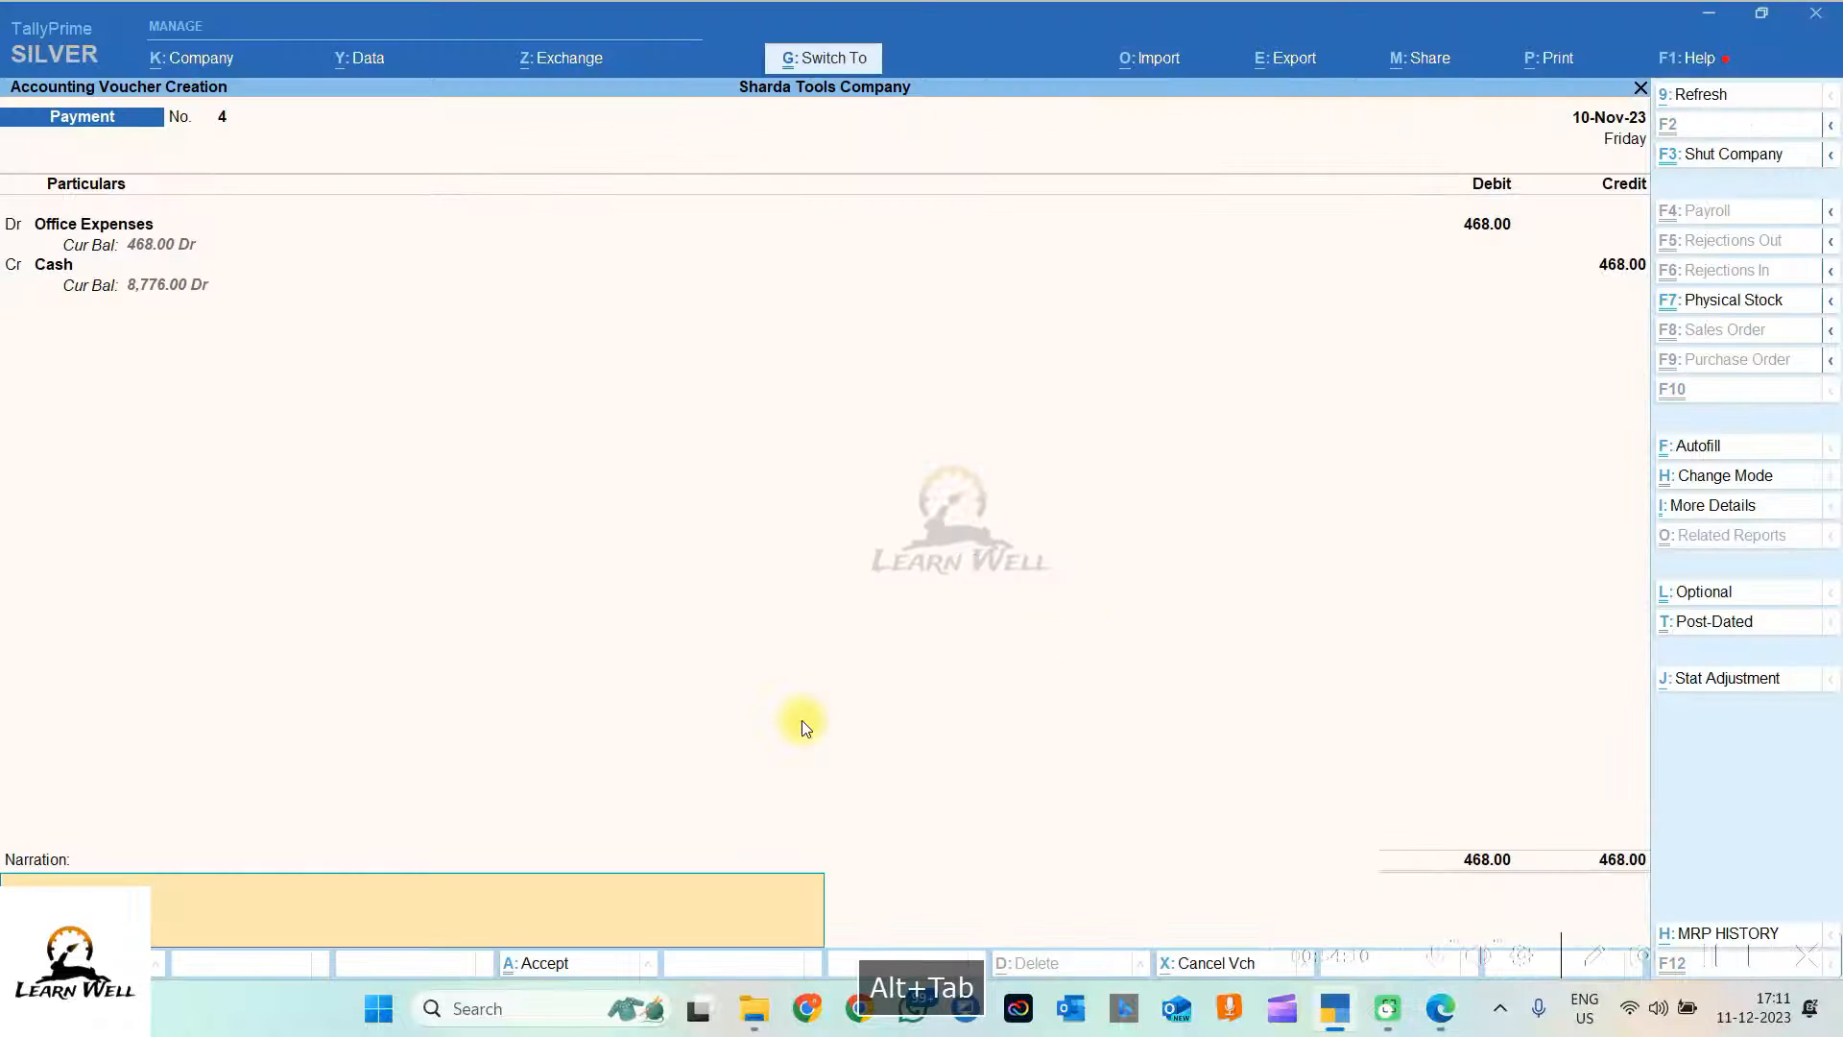
pyautogui.hotkey('ctrl', 'v')
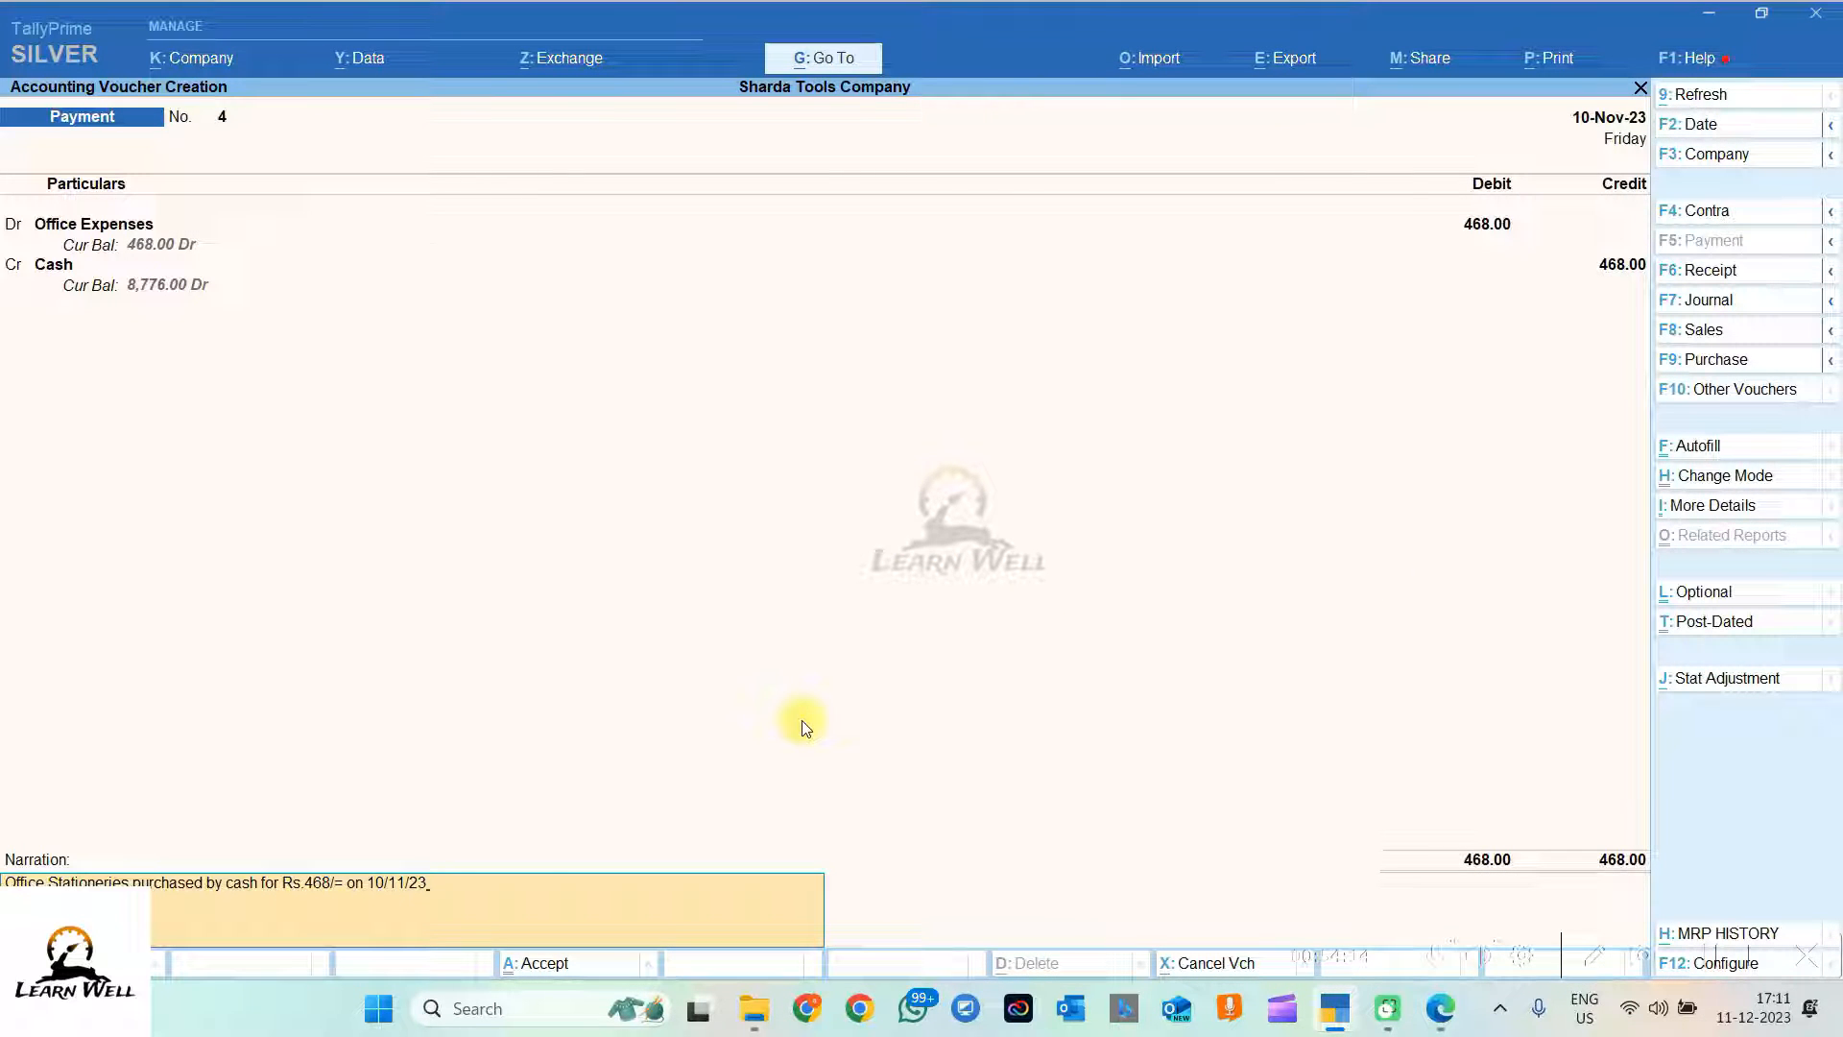
# Step: Read transaction 9 about Joy Tractors' cheque and the 34500 amount in the PDF
pyautogui.hotkey('alt', 'Tab')
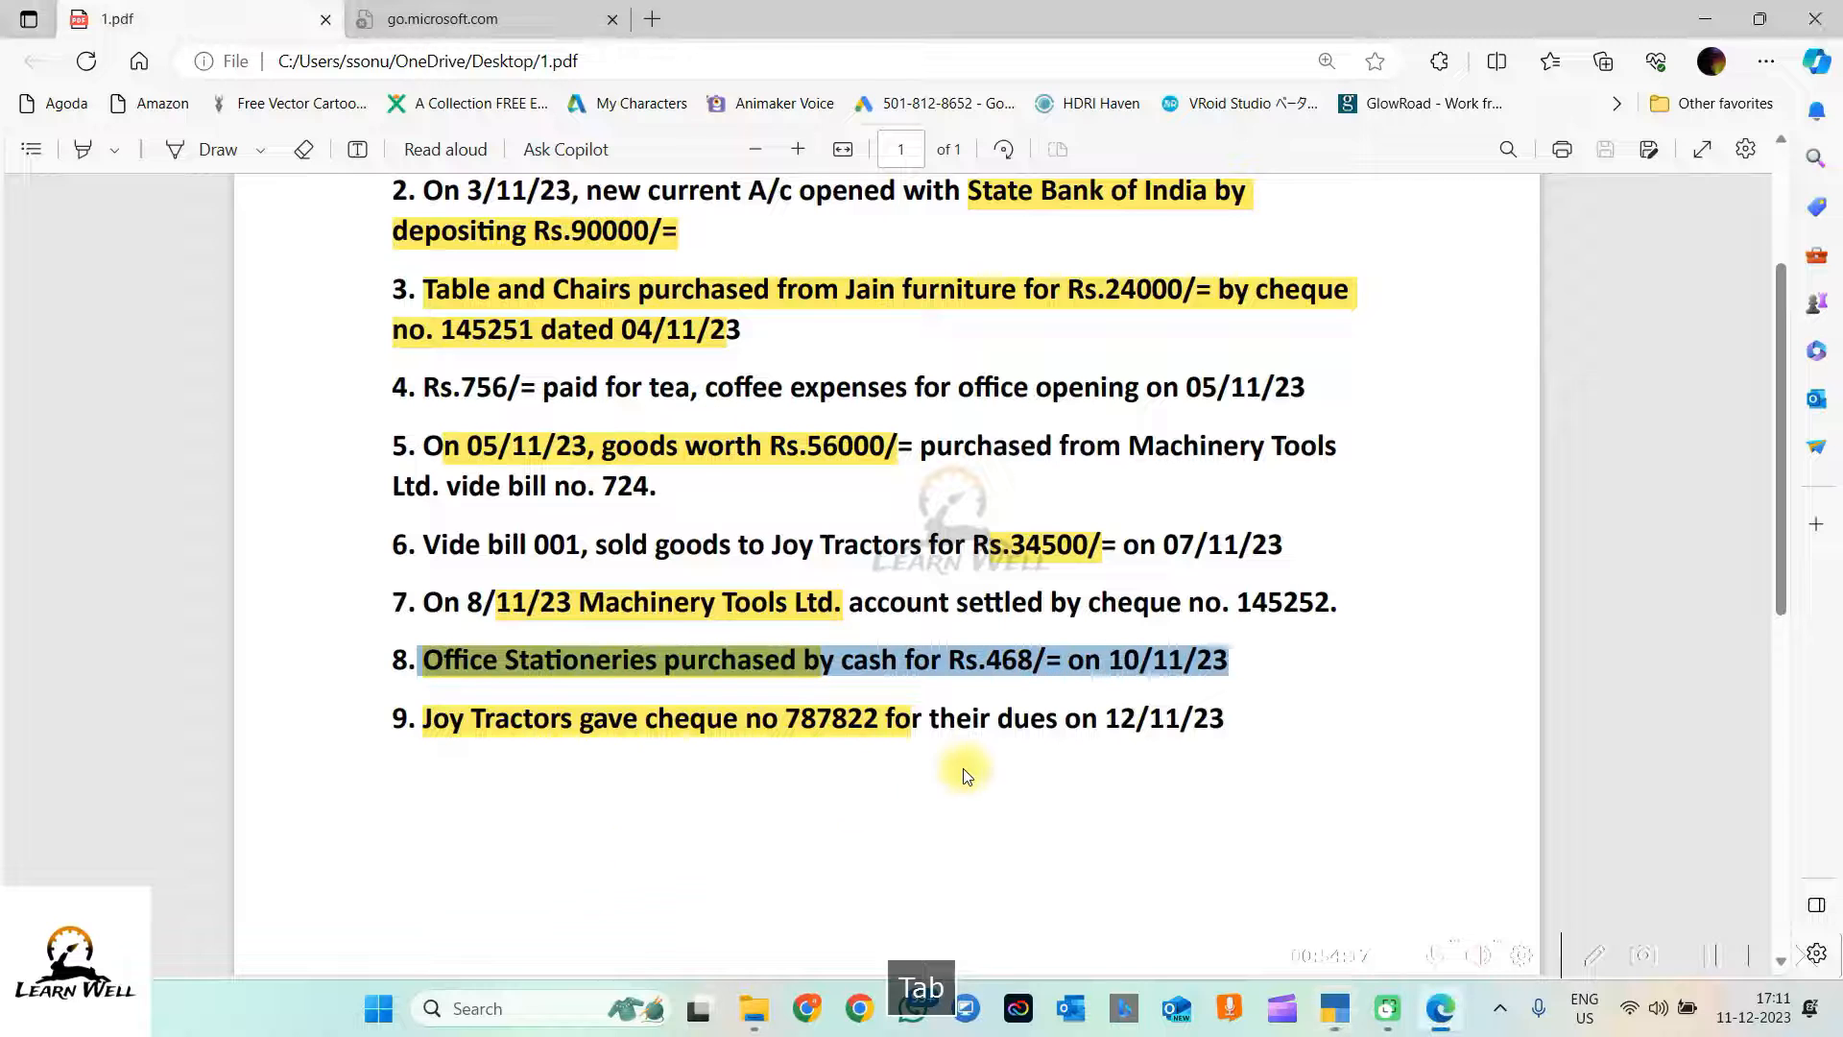
pyautogui.moveTo(422, 720); pyautogui.dragTo(1293, 712)
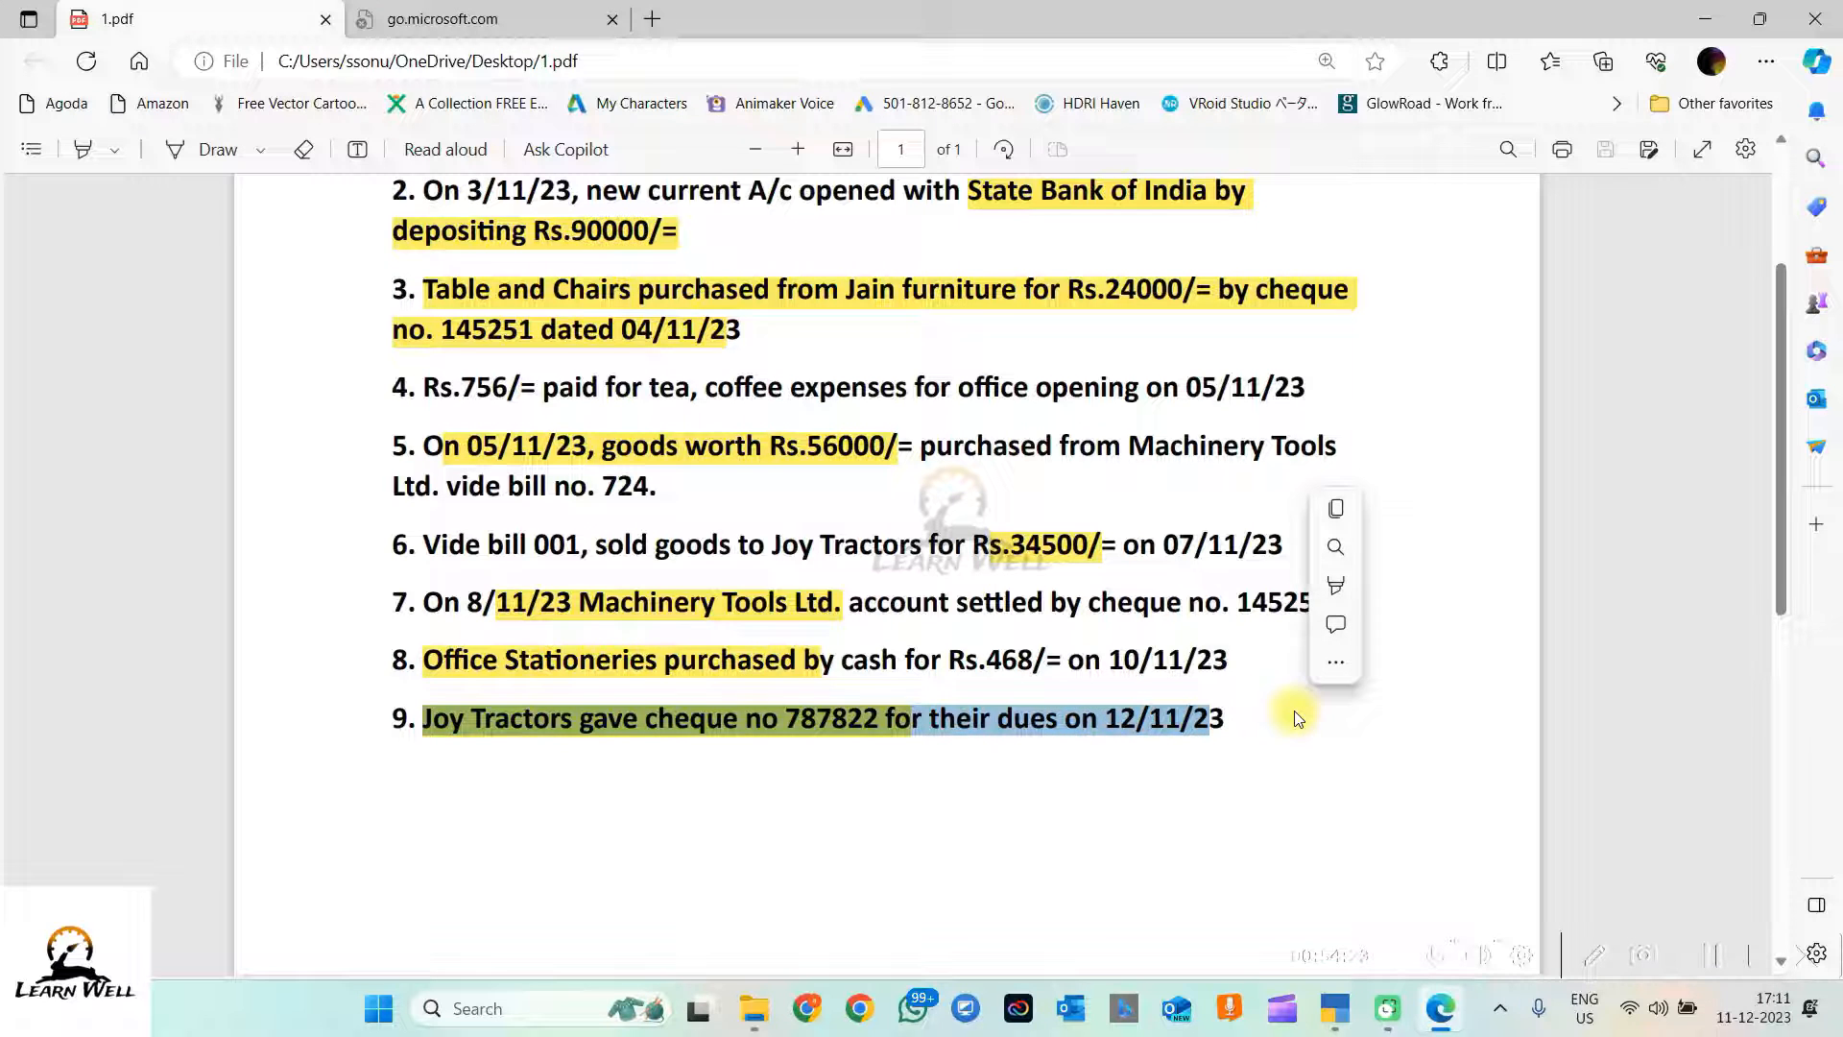
pyautogui.click(1245, 725)
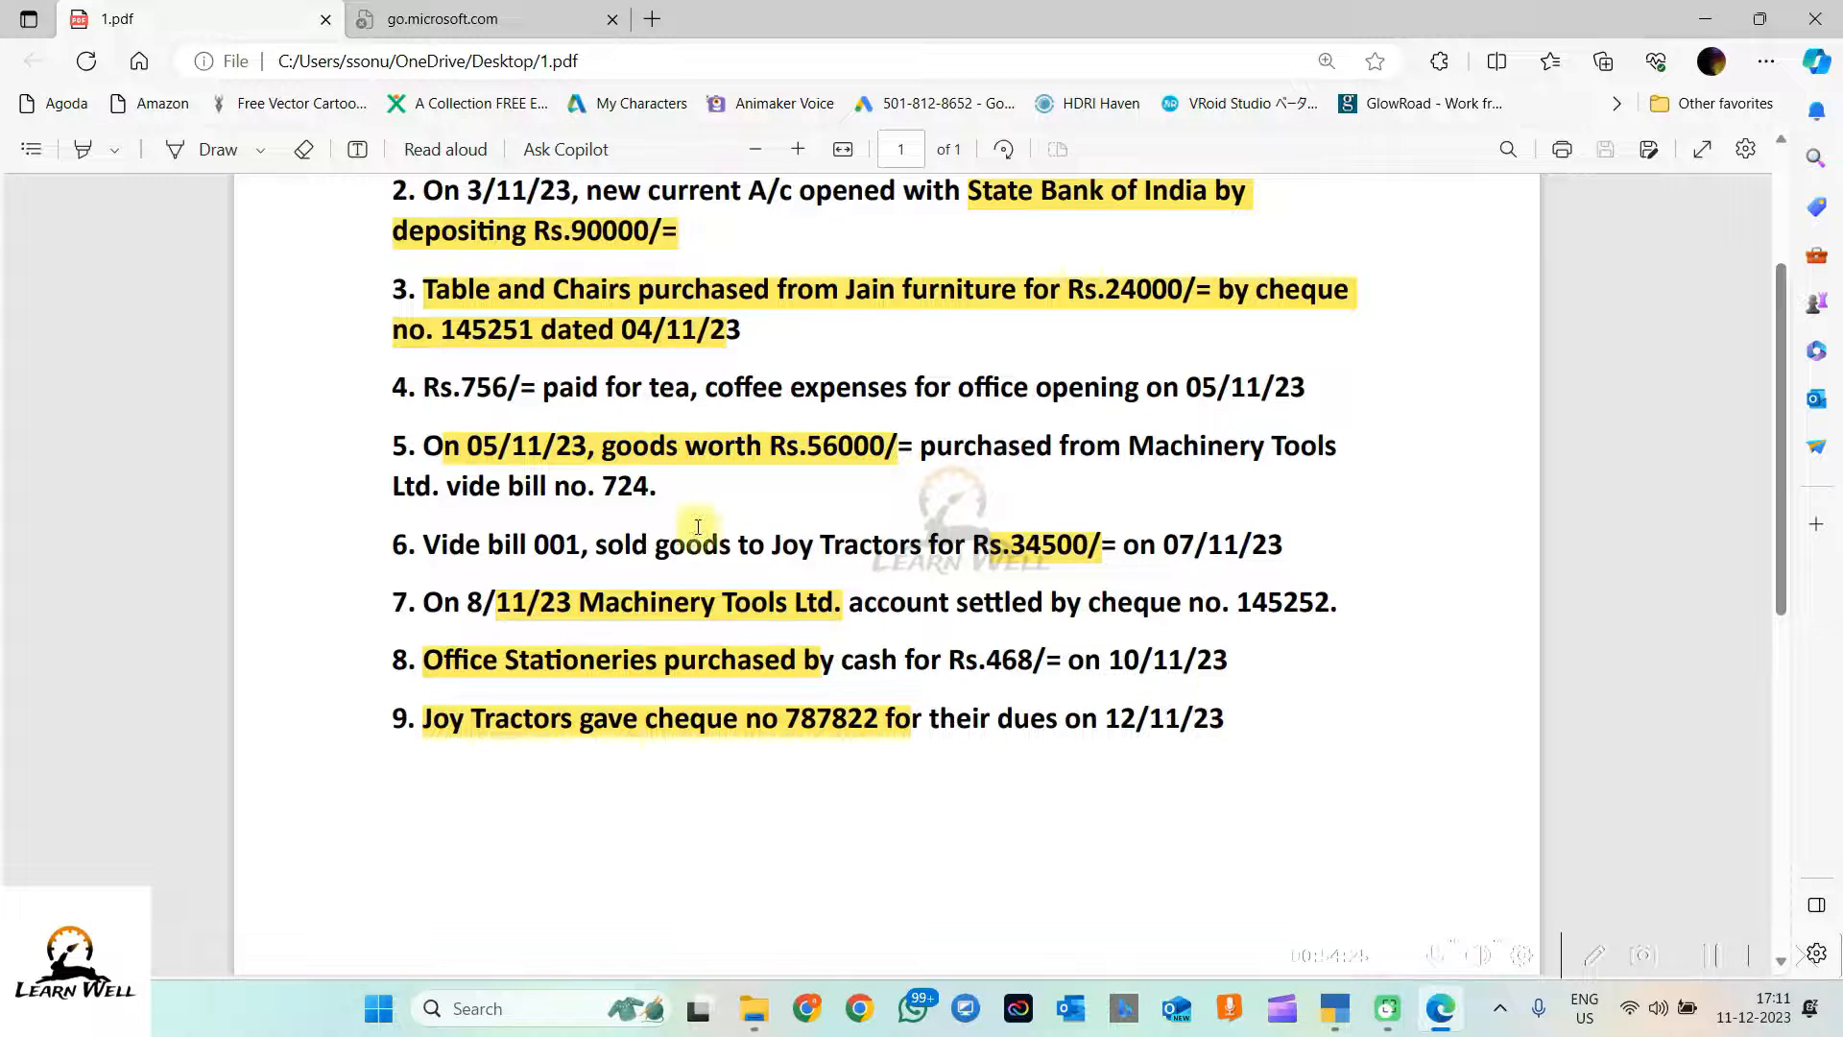
pyautogui.moveTo(981, 545); pyautogui.dragTo(1103, 546)
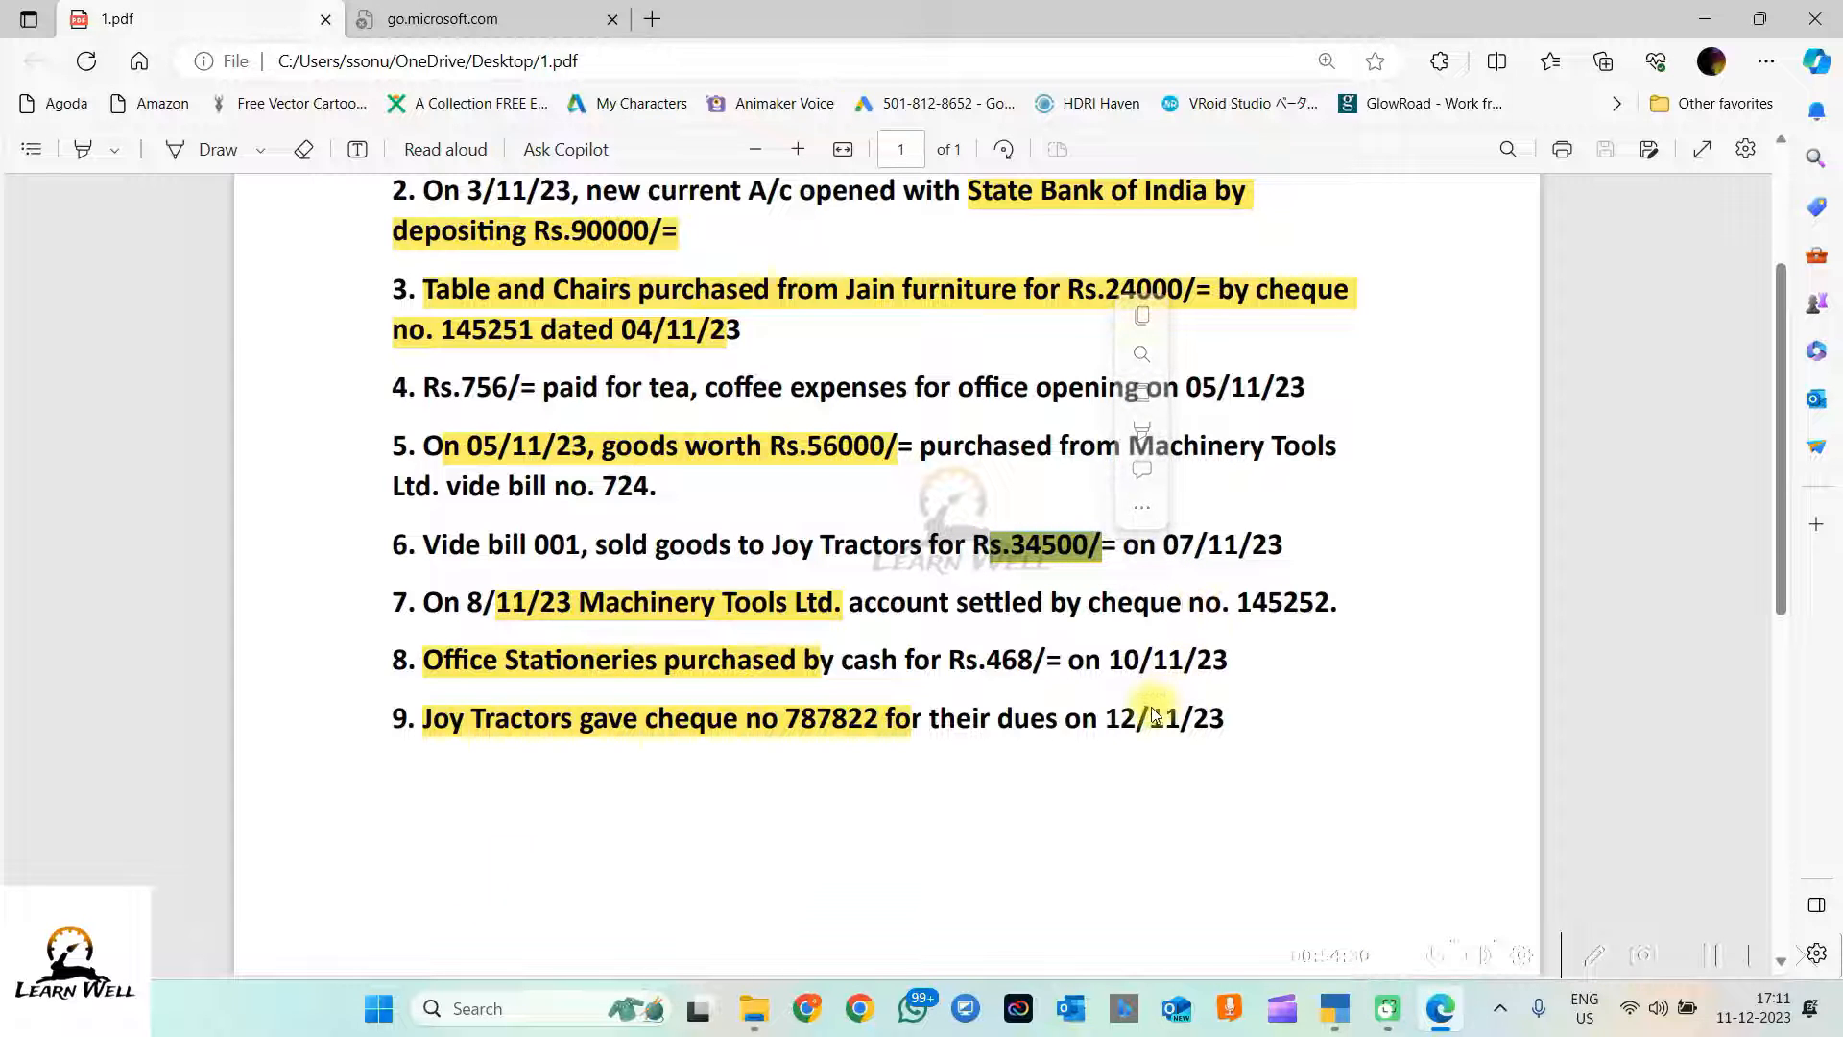
pyautogui.moveTo(1210, 718); pyautogui.dragTo(816, 728)
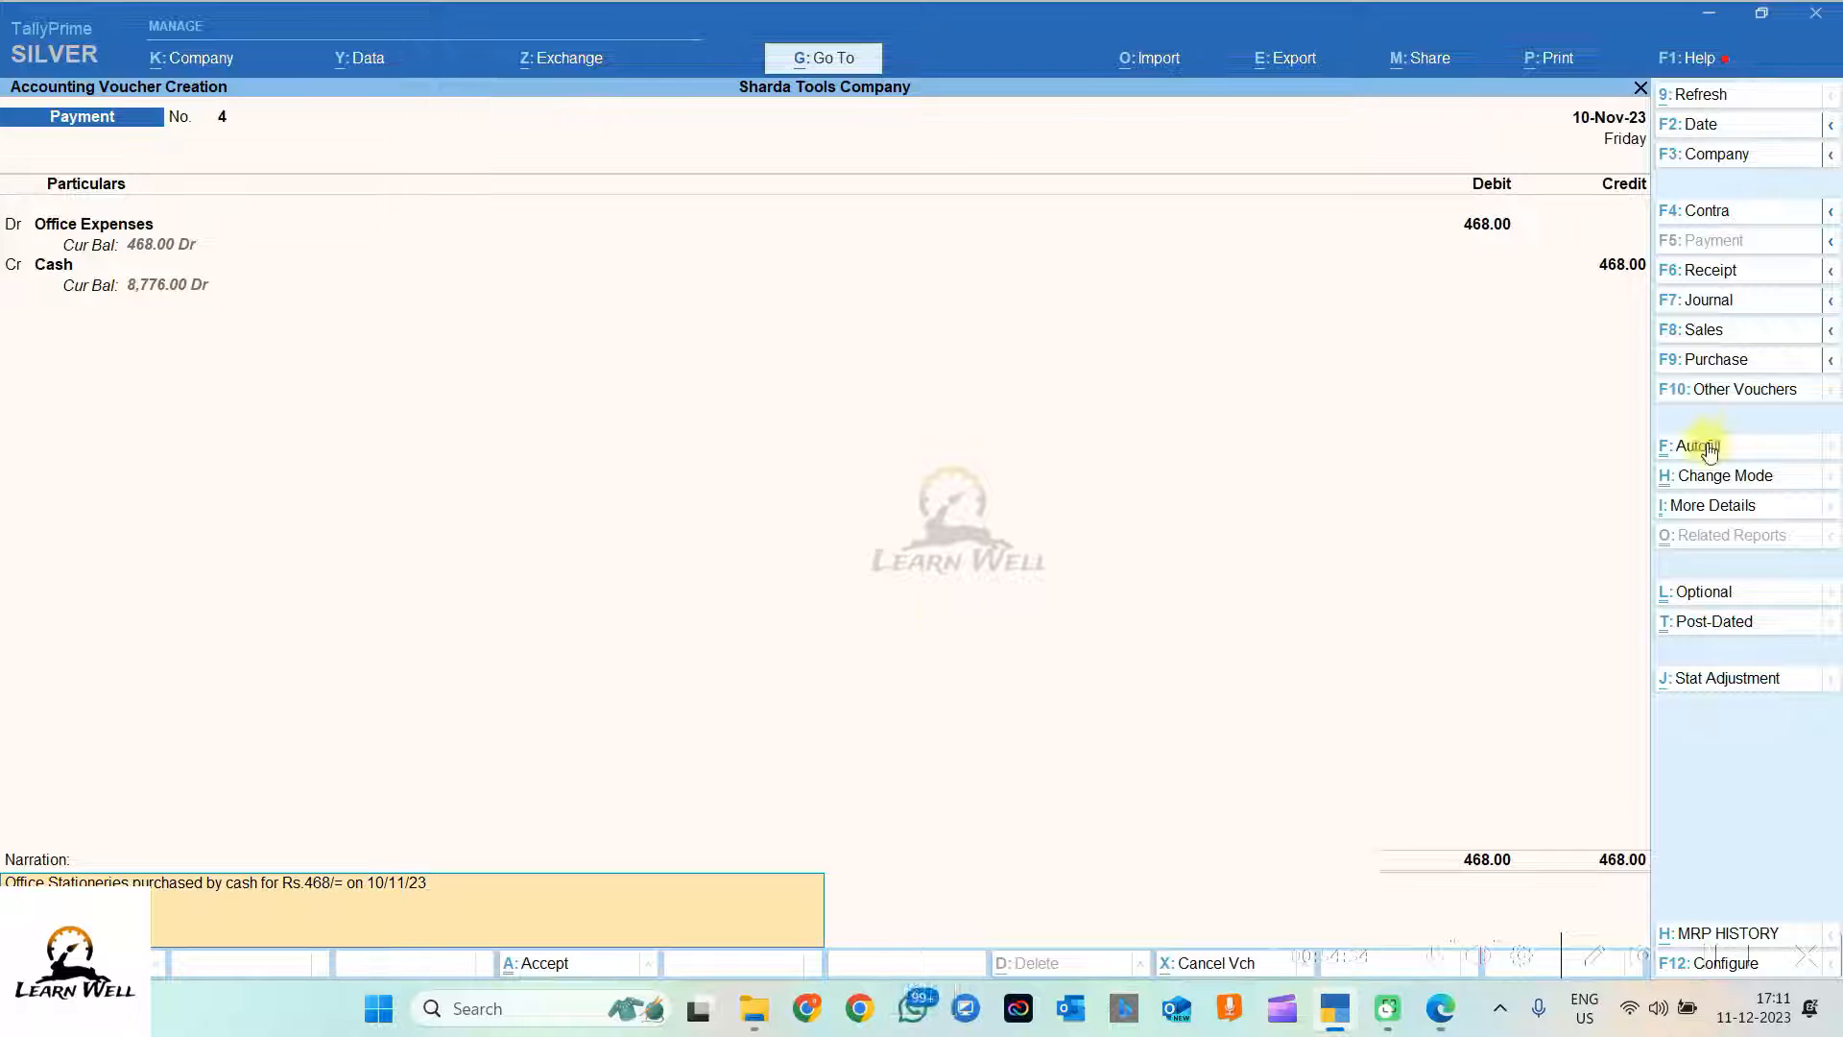
# Step: Save payment voucher 4 and start a receipt voucher crediting Joy Tractors
pyautogui.press('Return')
pyautogui.press('Return')
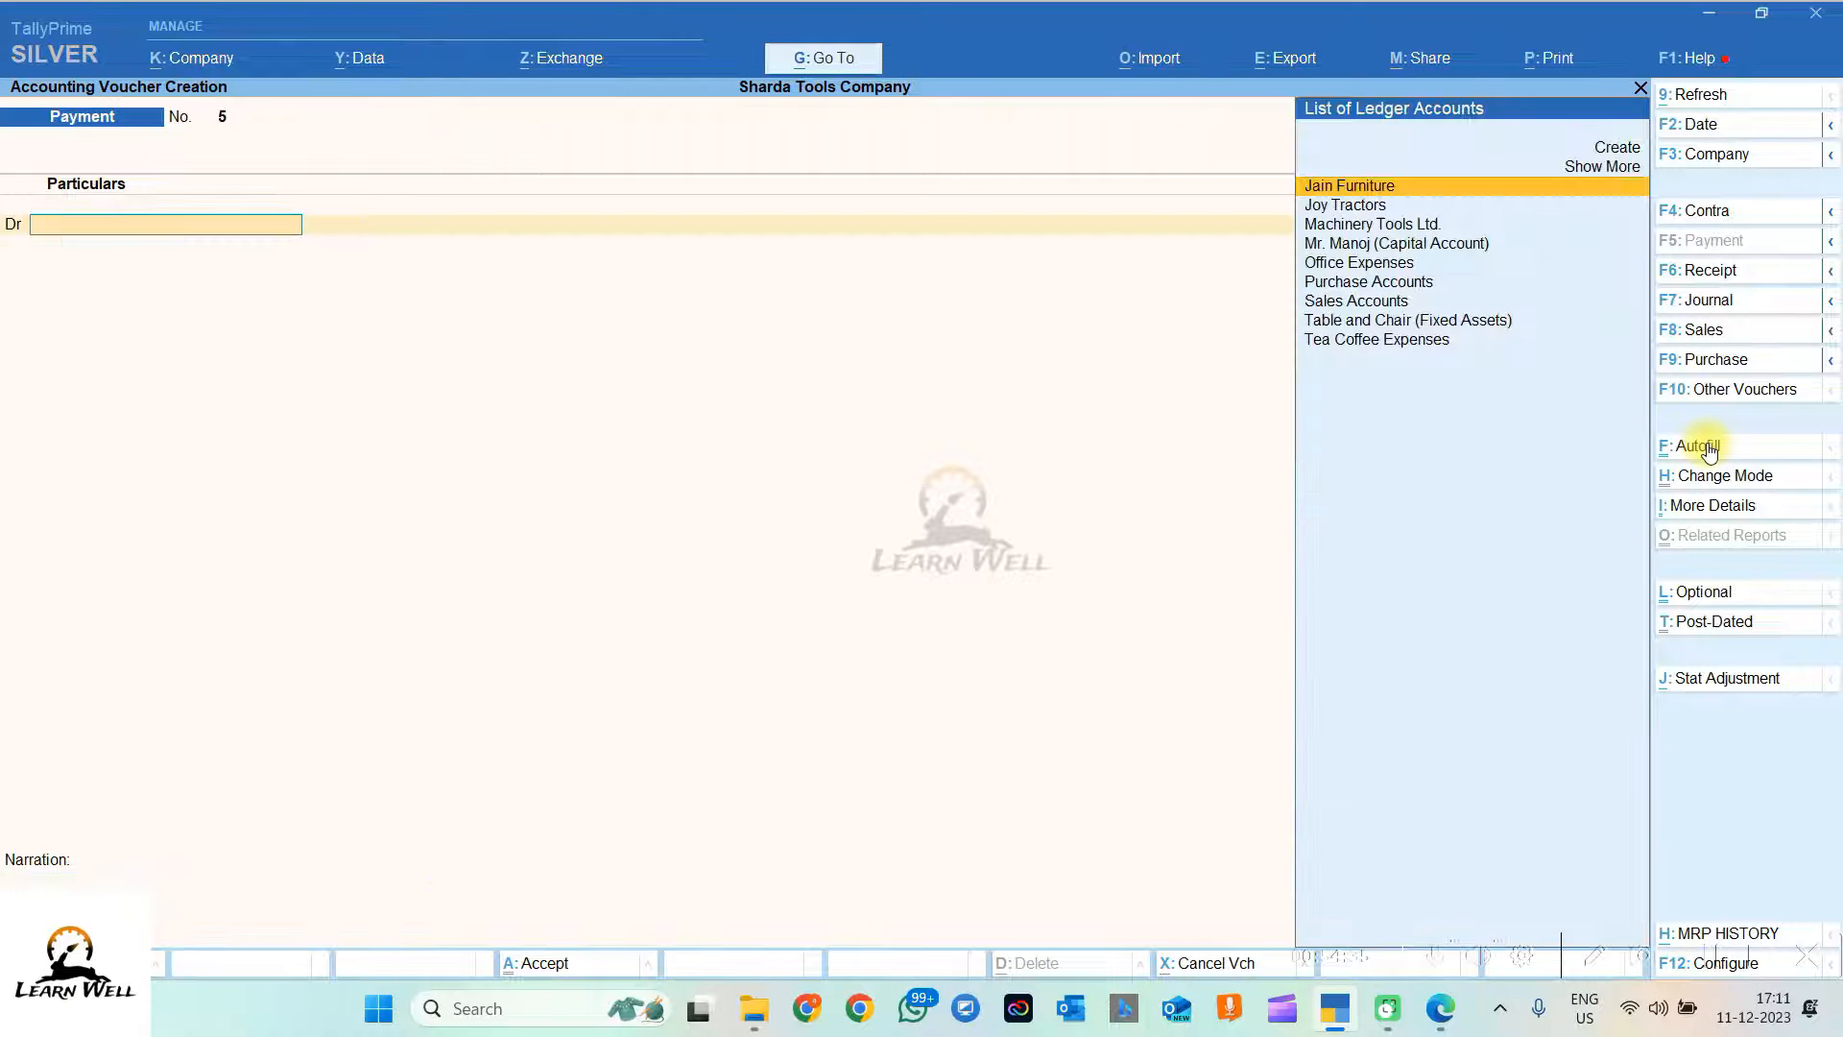
pyautogui.click(1703, 274)
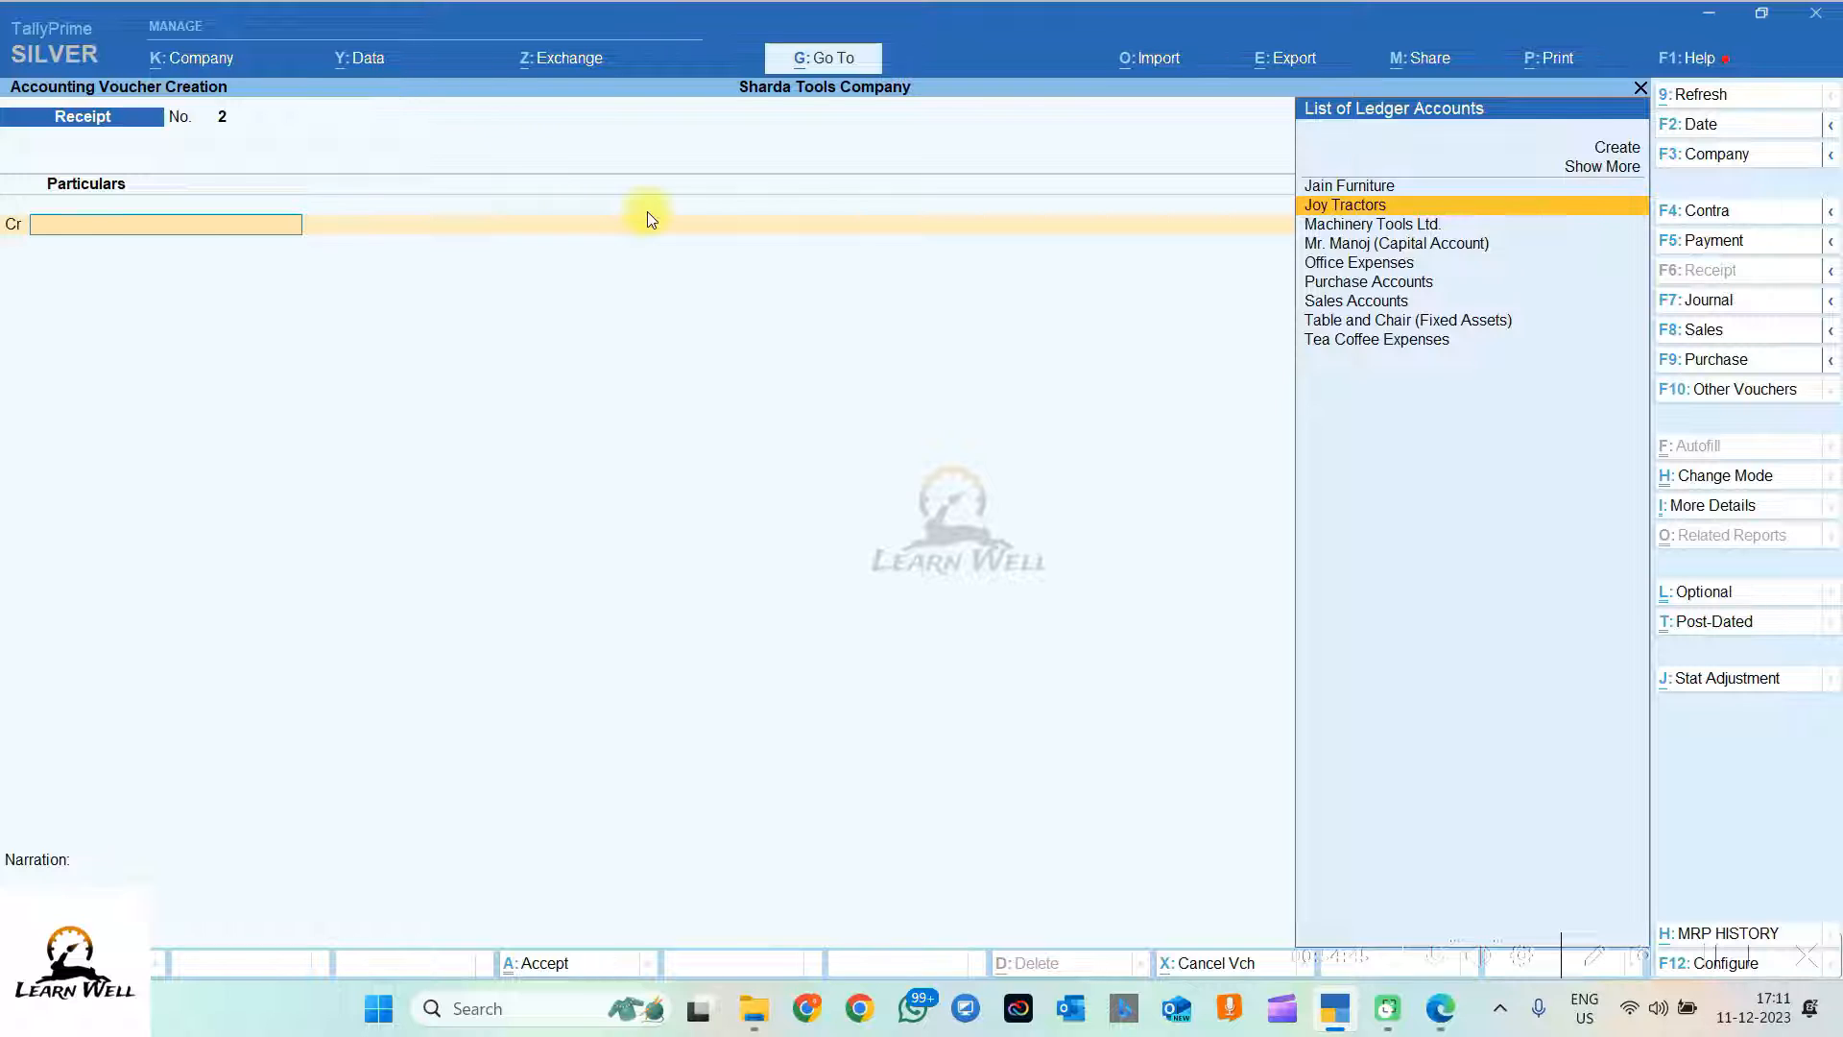
pyautogui.press('Return')
# Step: Credit Joy Tractors 34,500 against pending bill 001
pyautogui.hotkey('alt', 'Tab')
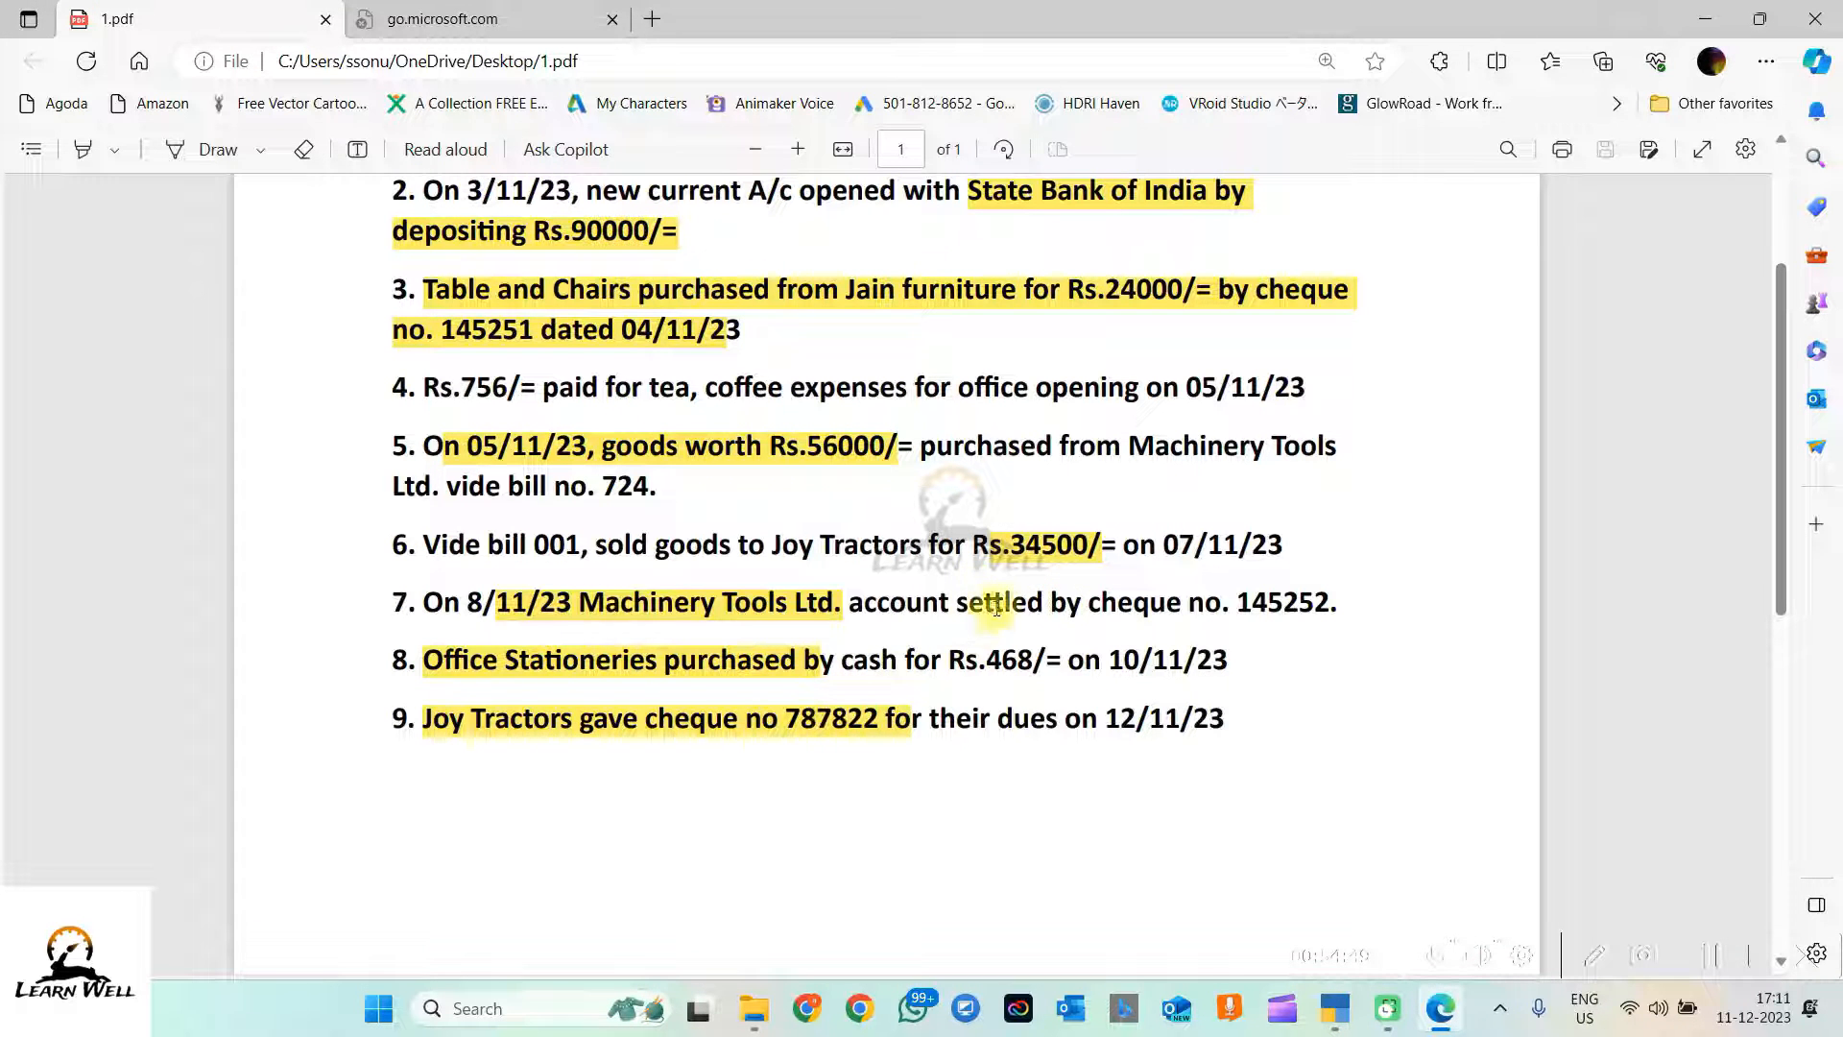
pyautogui.hotkey('alt', 'Tab')
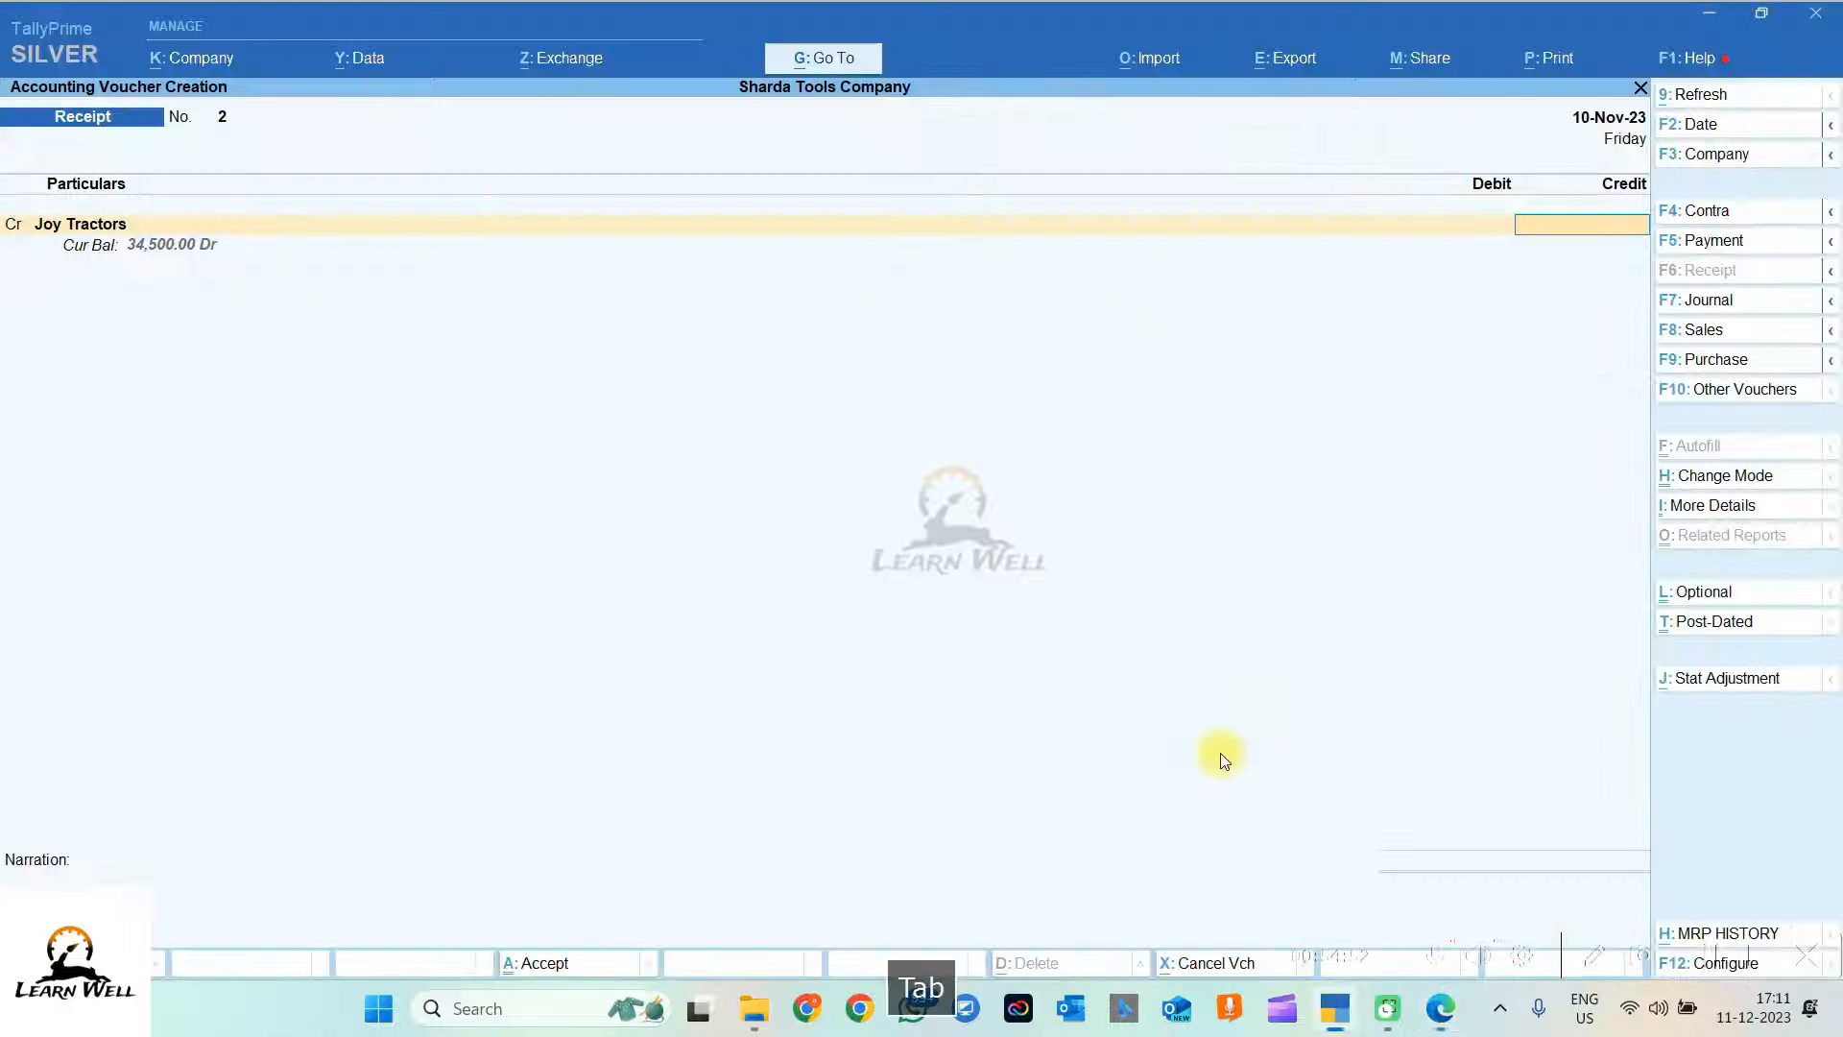
pyautogui.write('34500')
pyautogui.press('Return')
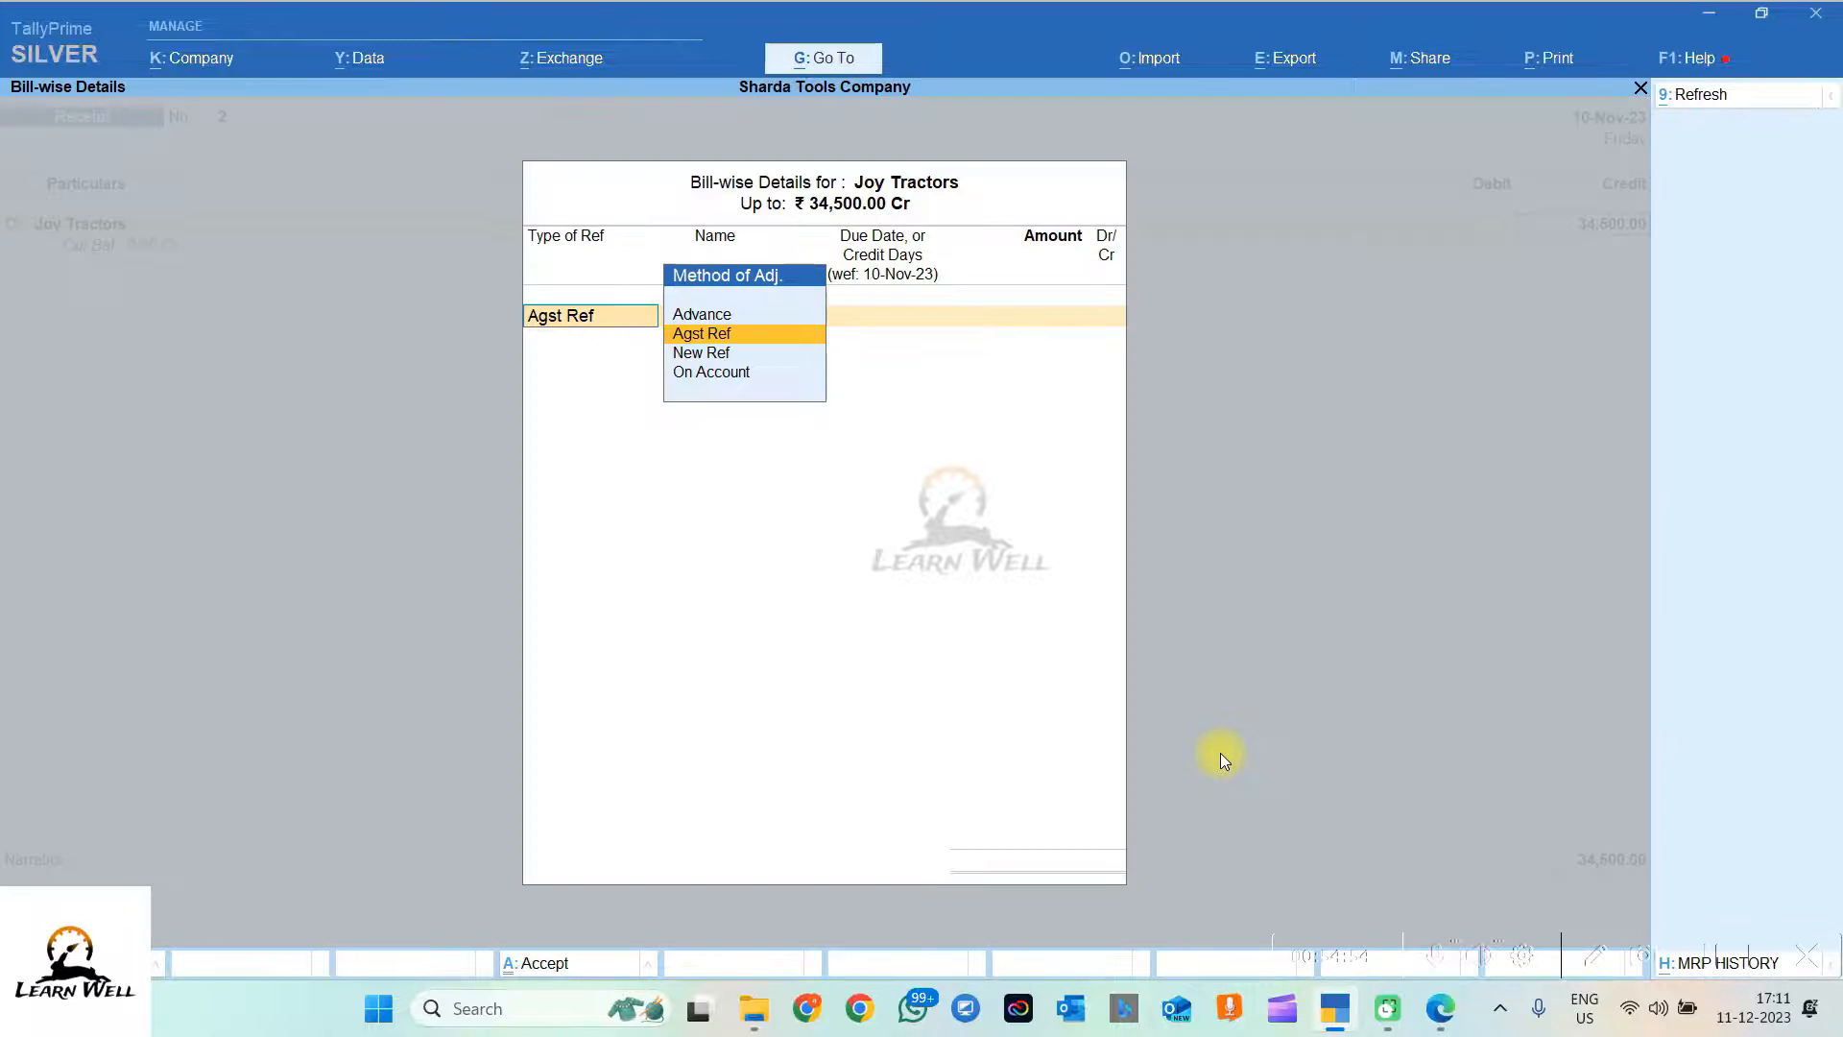
pyautogui.press('Return')
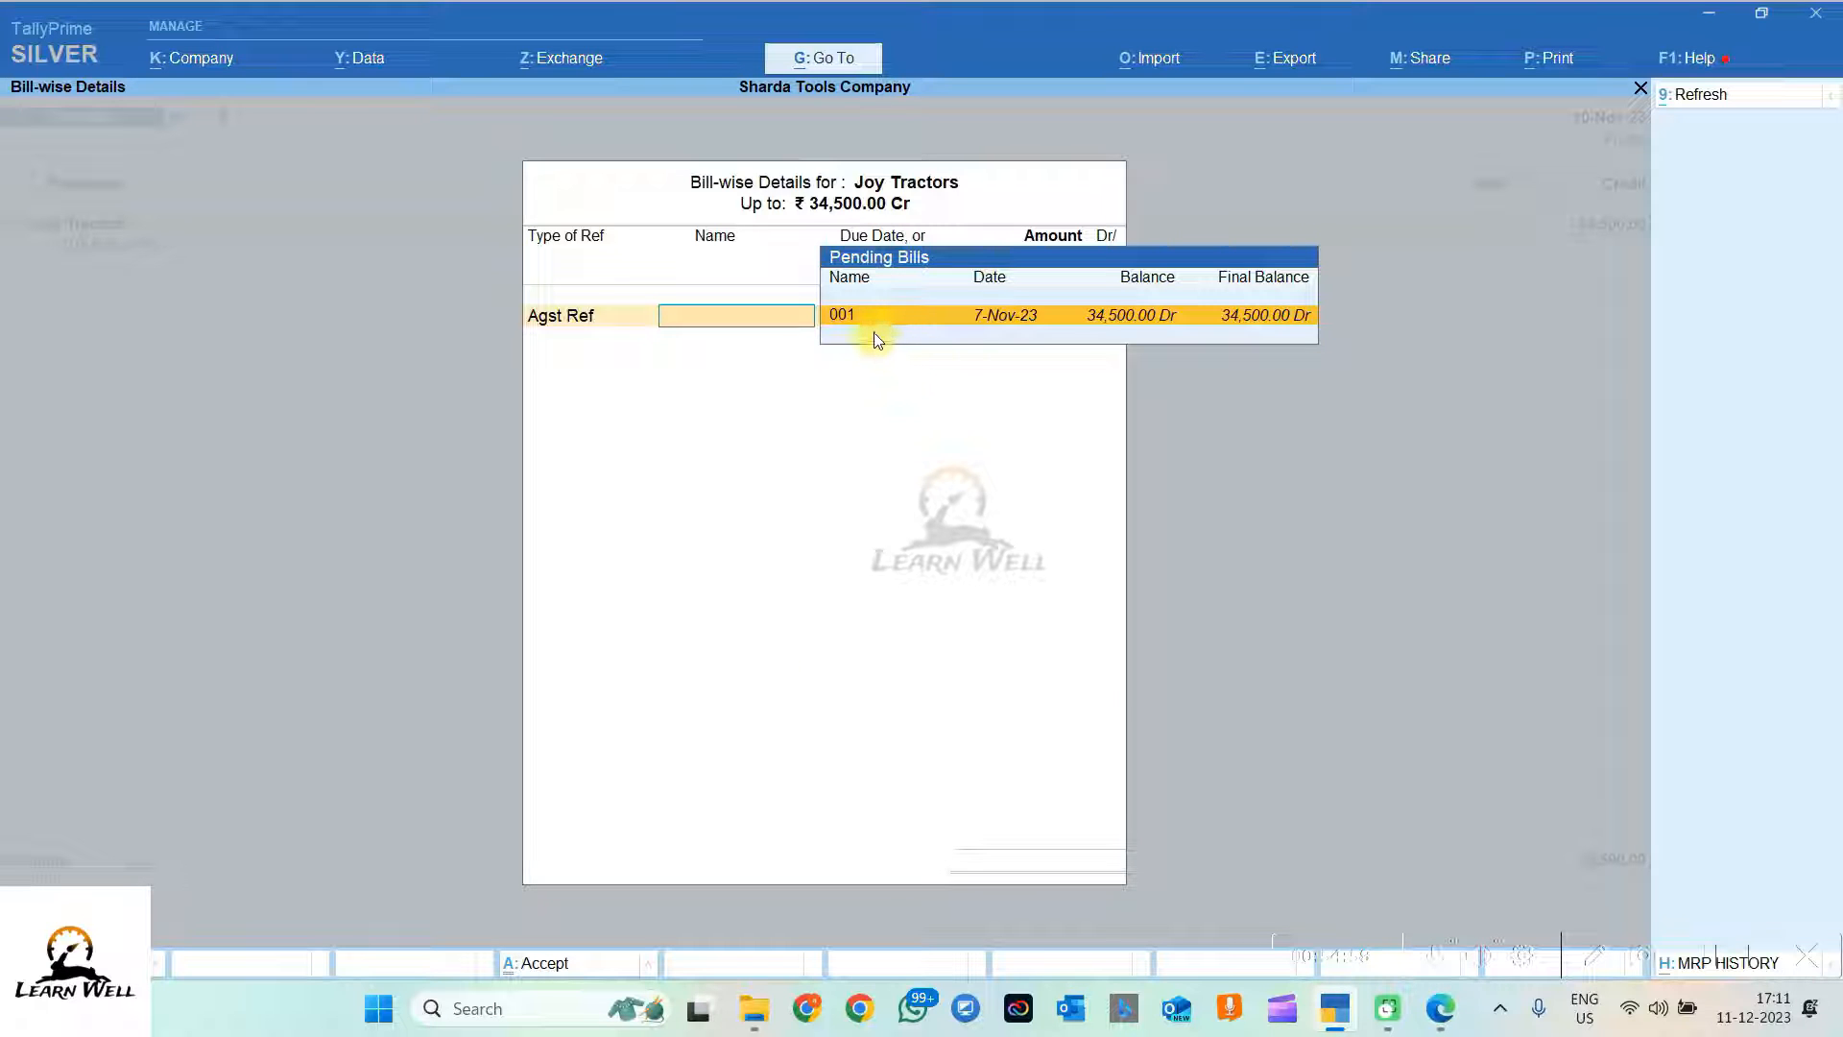
pyautogui.press('Return')
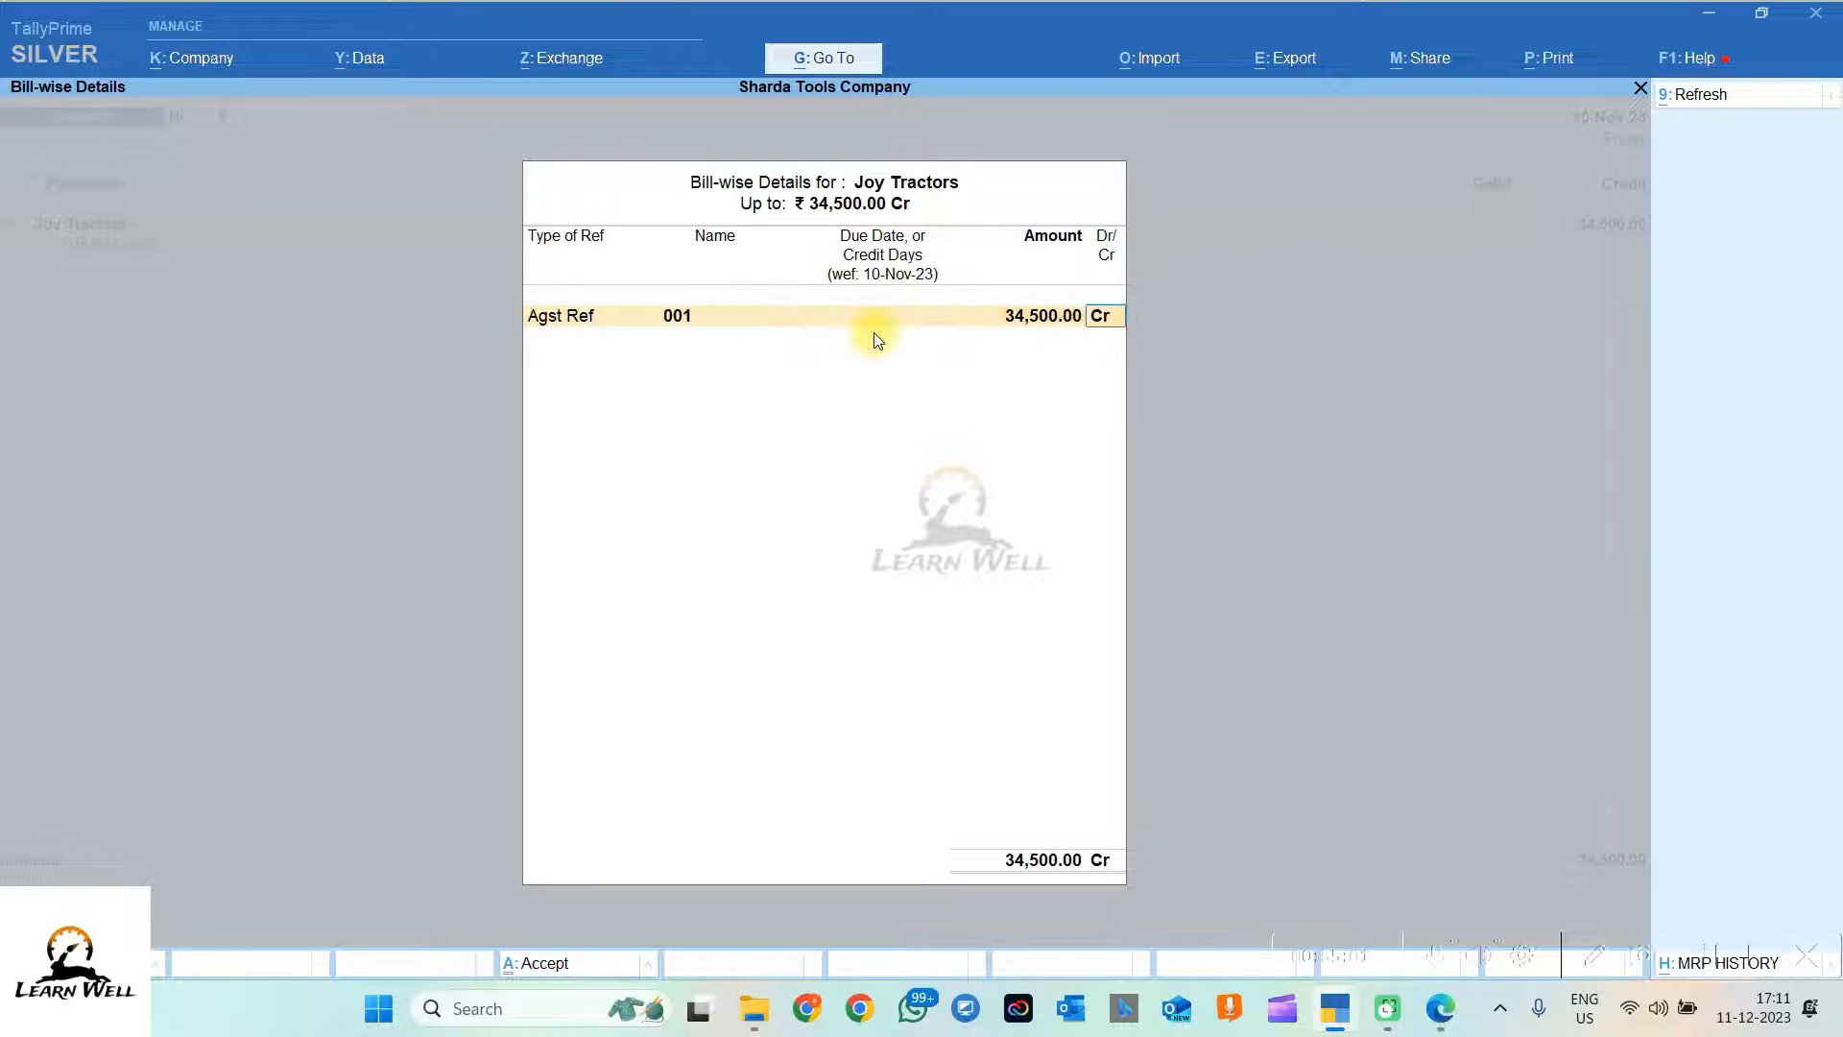
pyautogui.press('Return')
pyautogui.press('Return')
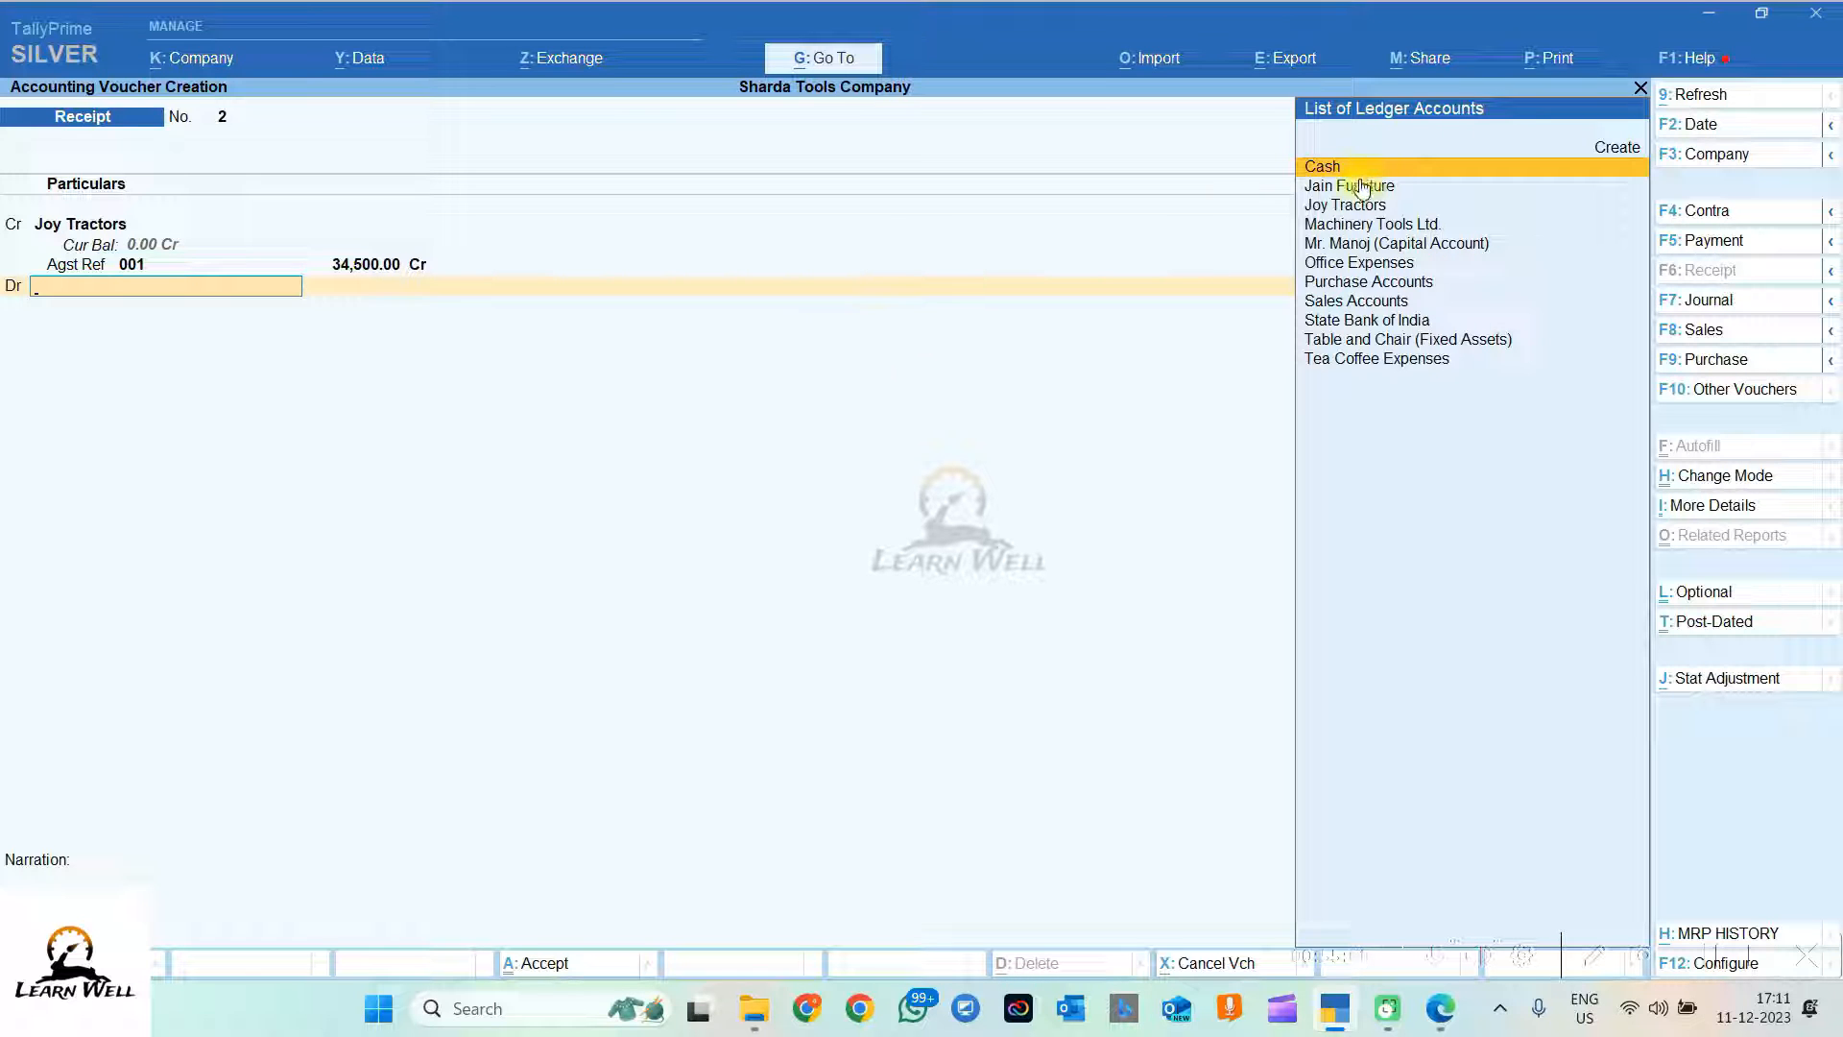
# Step: Debit State Bank of India with the 34,500
pyautogui.click(1379, 326)
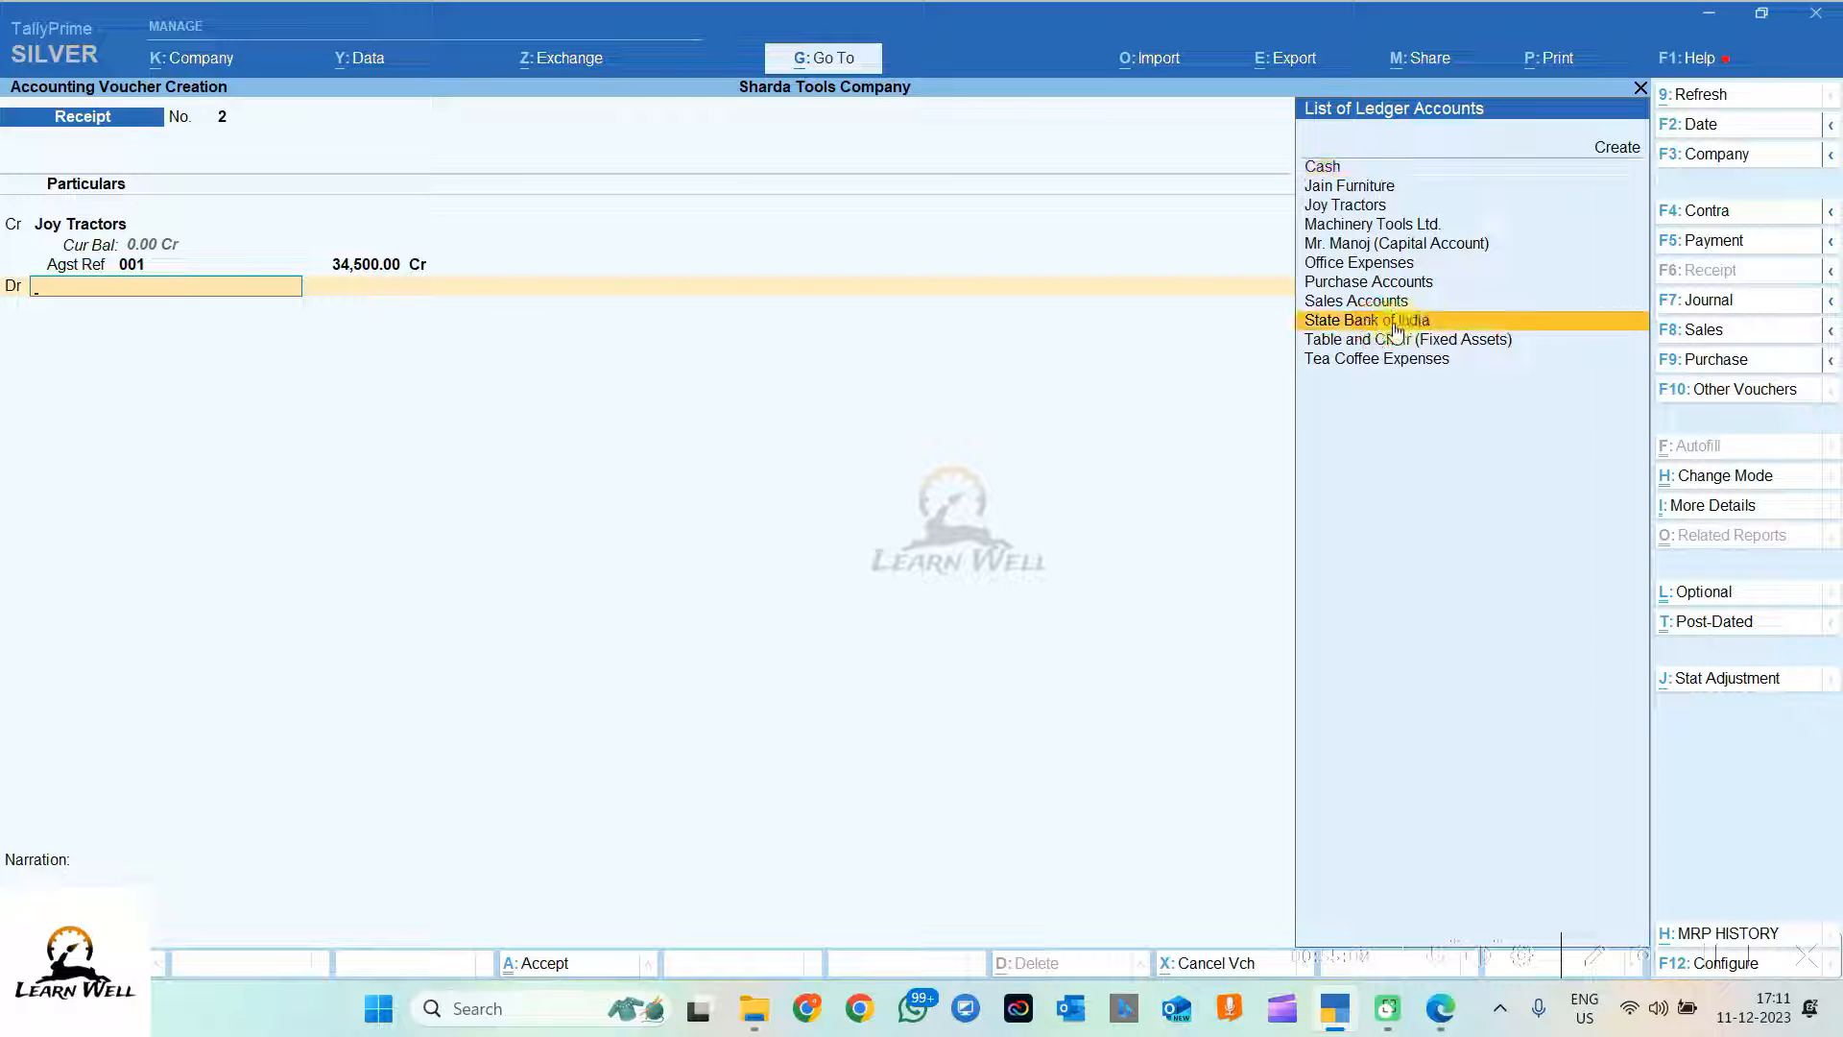
pyautogui.click(1417, 329)
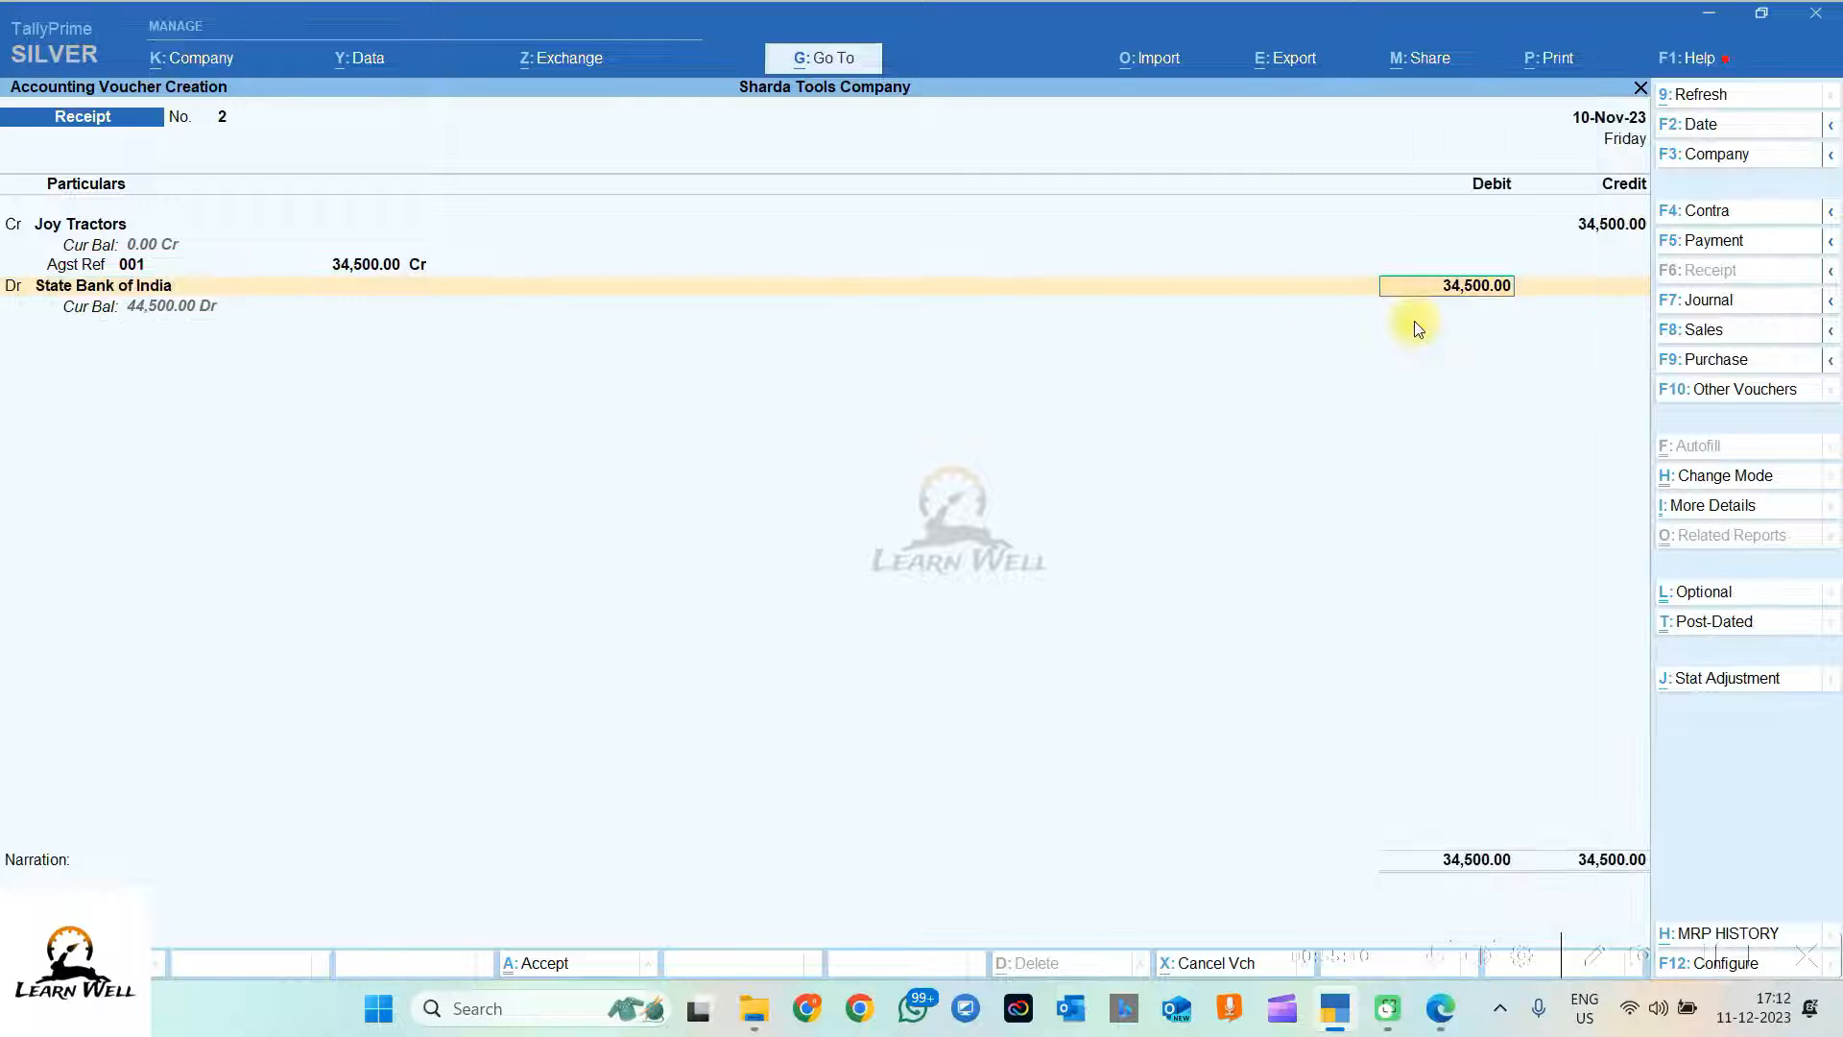
pyautogui.press('Return')
pyautogui.press('Return')
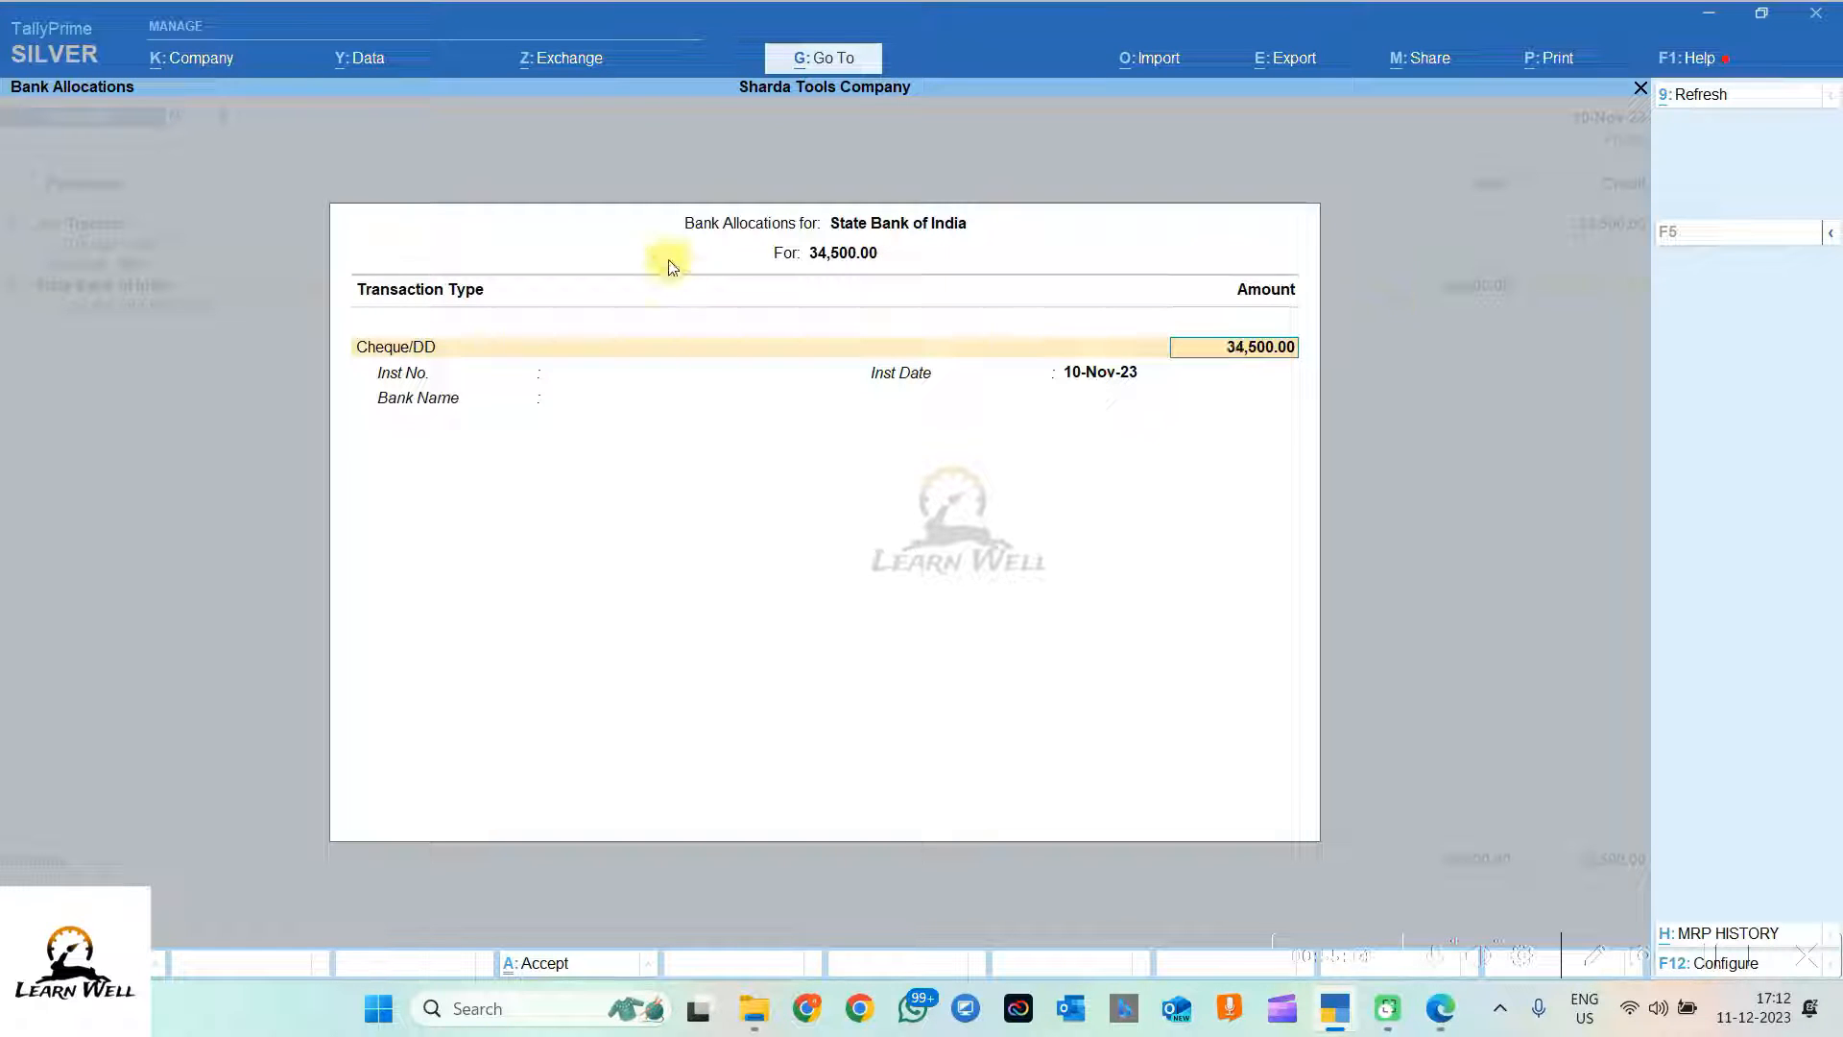
# Step: Keep Cheque/DD and enter instrument number 787822 copied from the PDF
pyautogui.press('BackSpace')
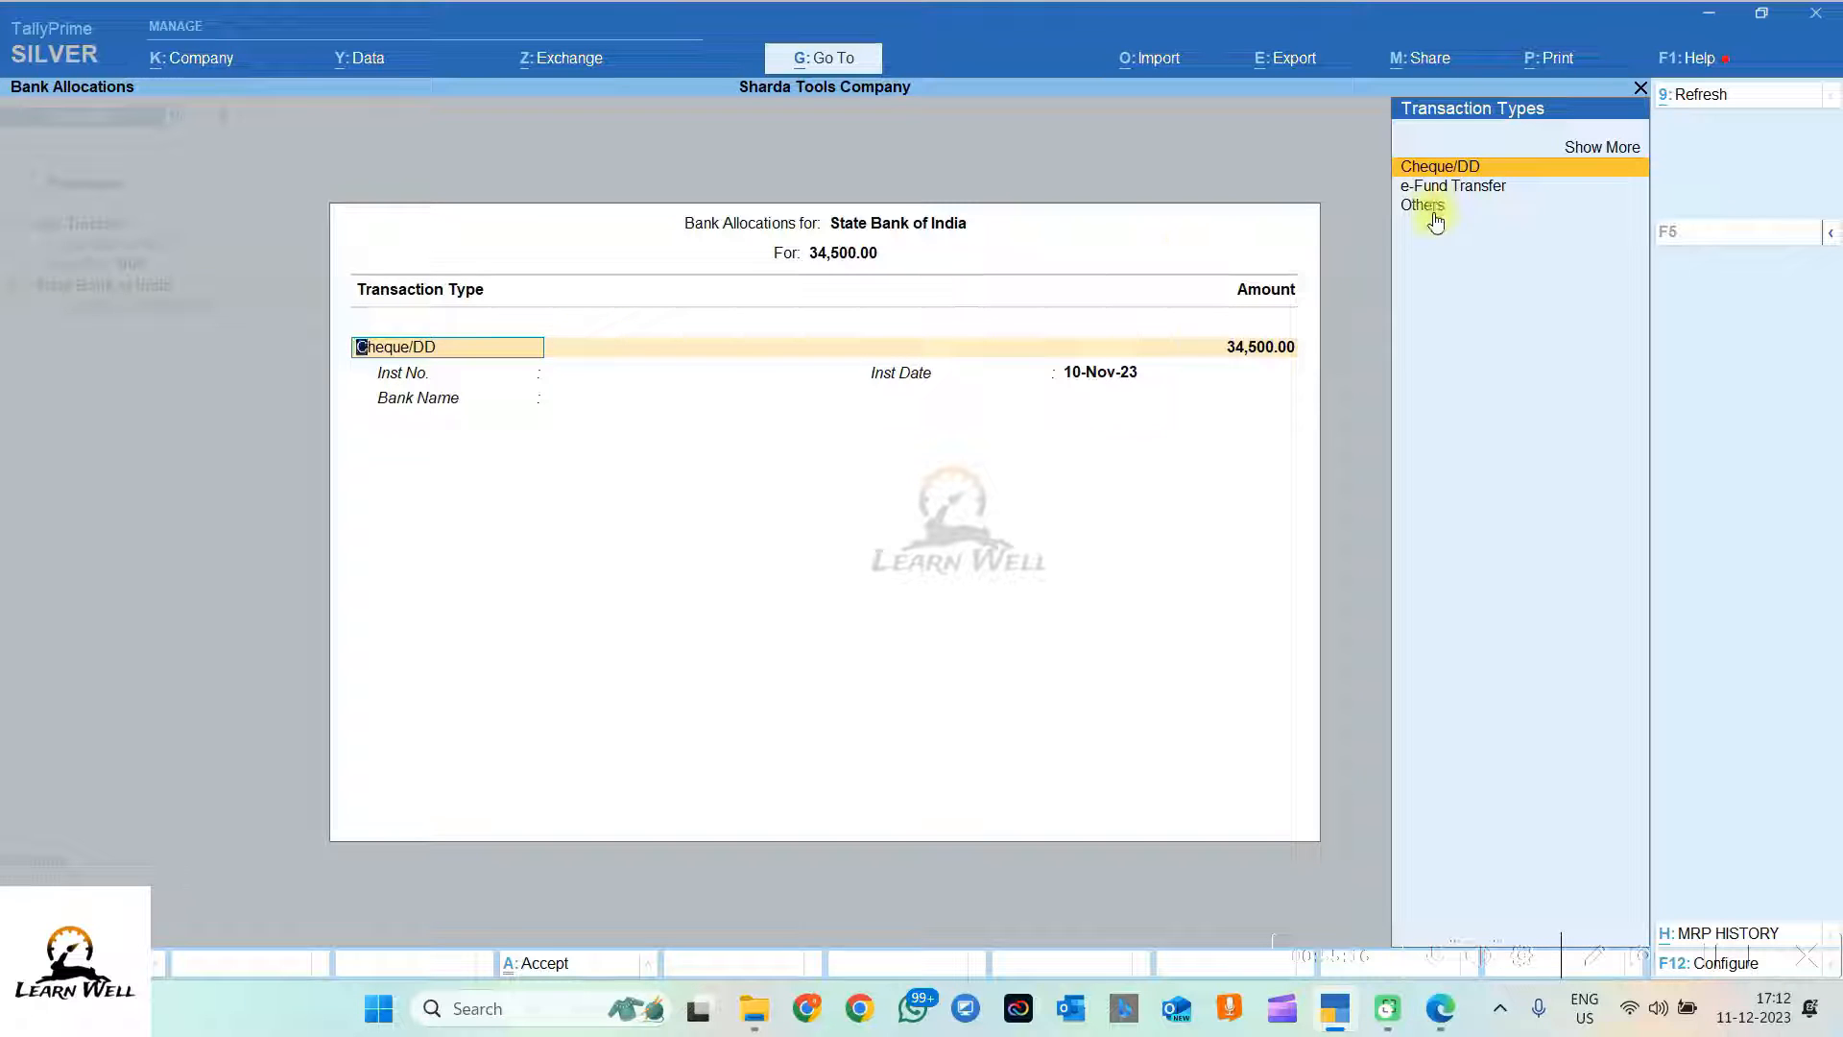
pyautogui.press('Return')
pyautogui.press('Return')
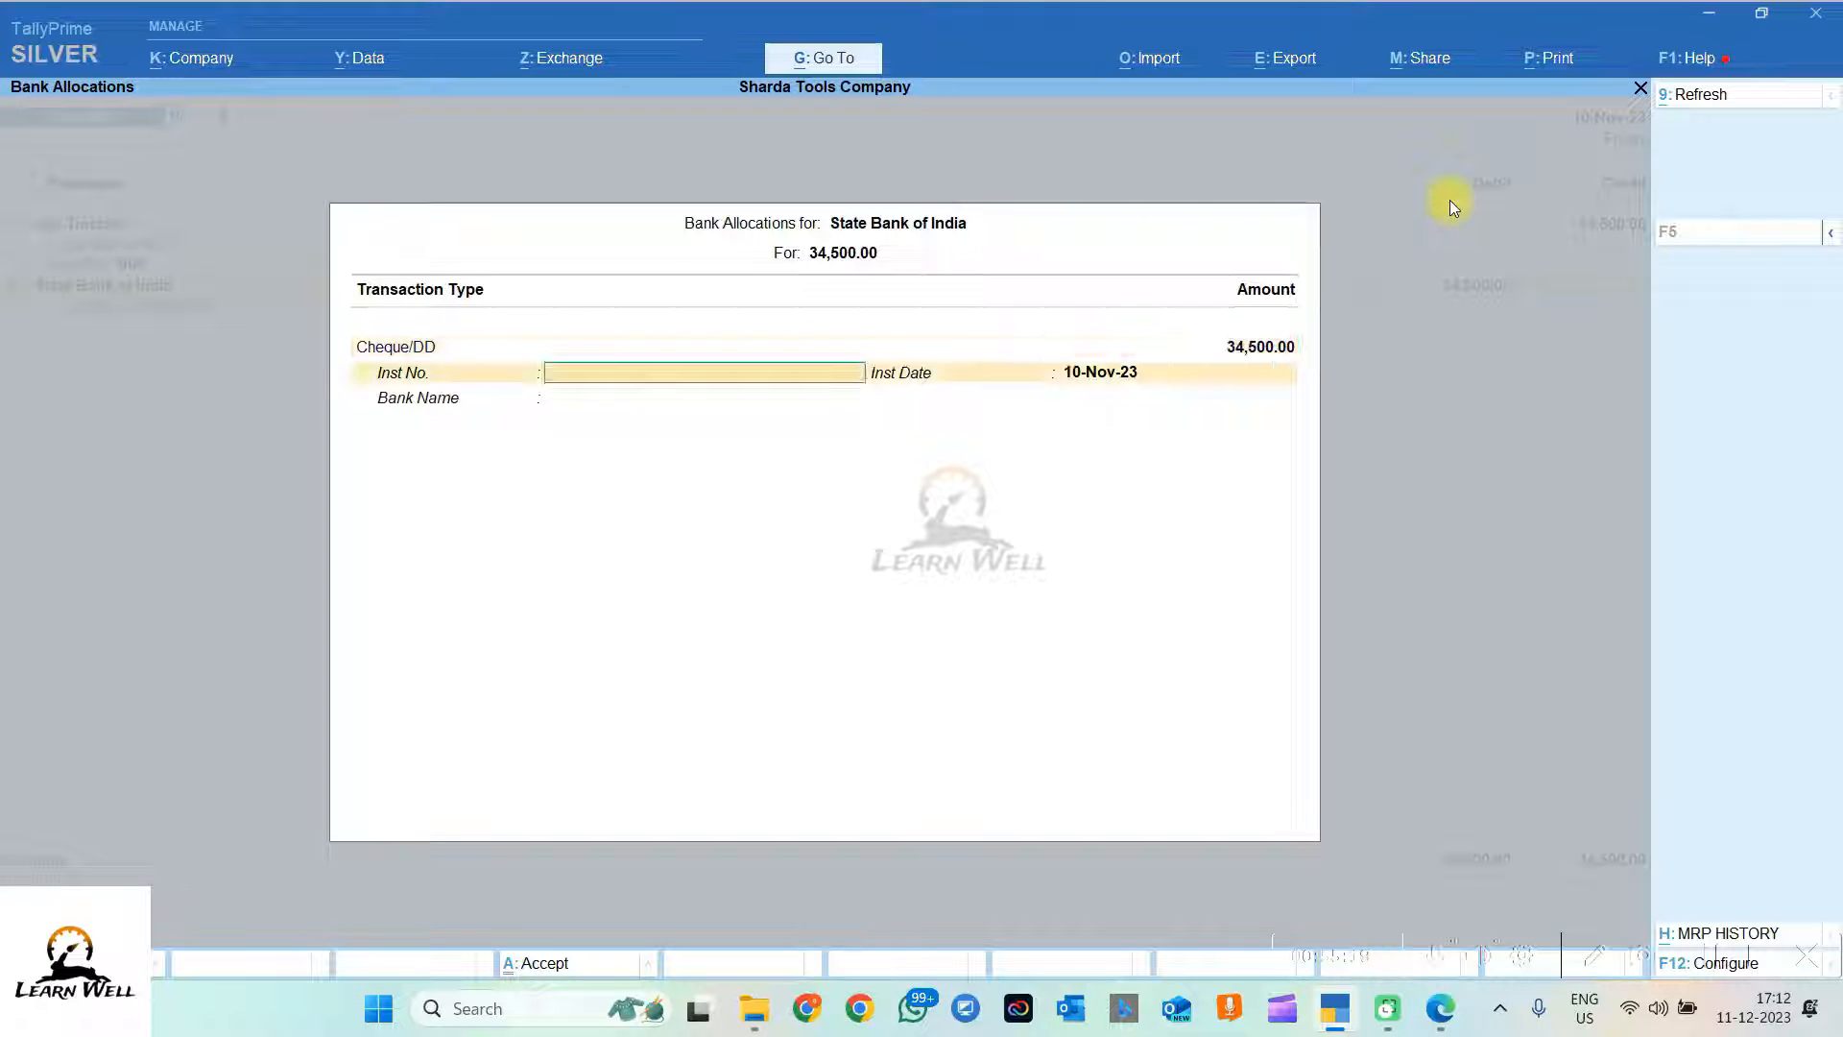
pyautogui.hotkey('alt', 'Tab')
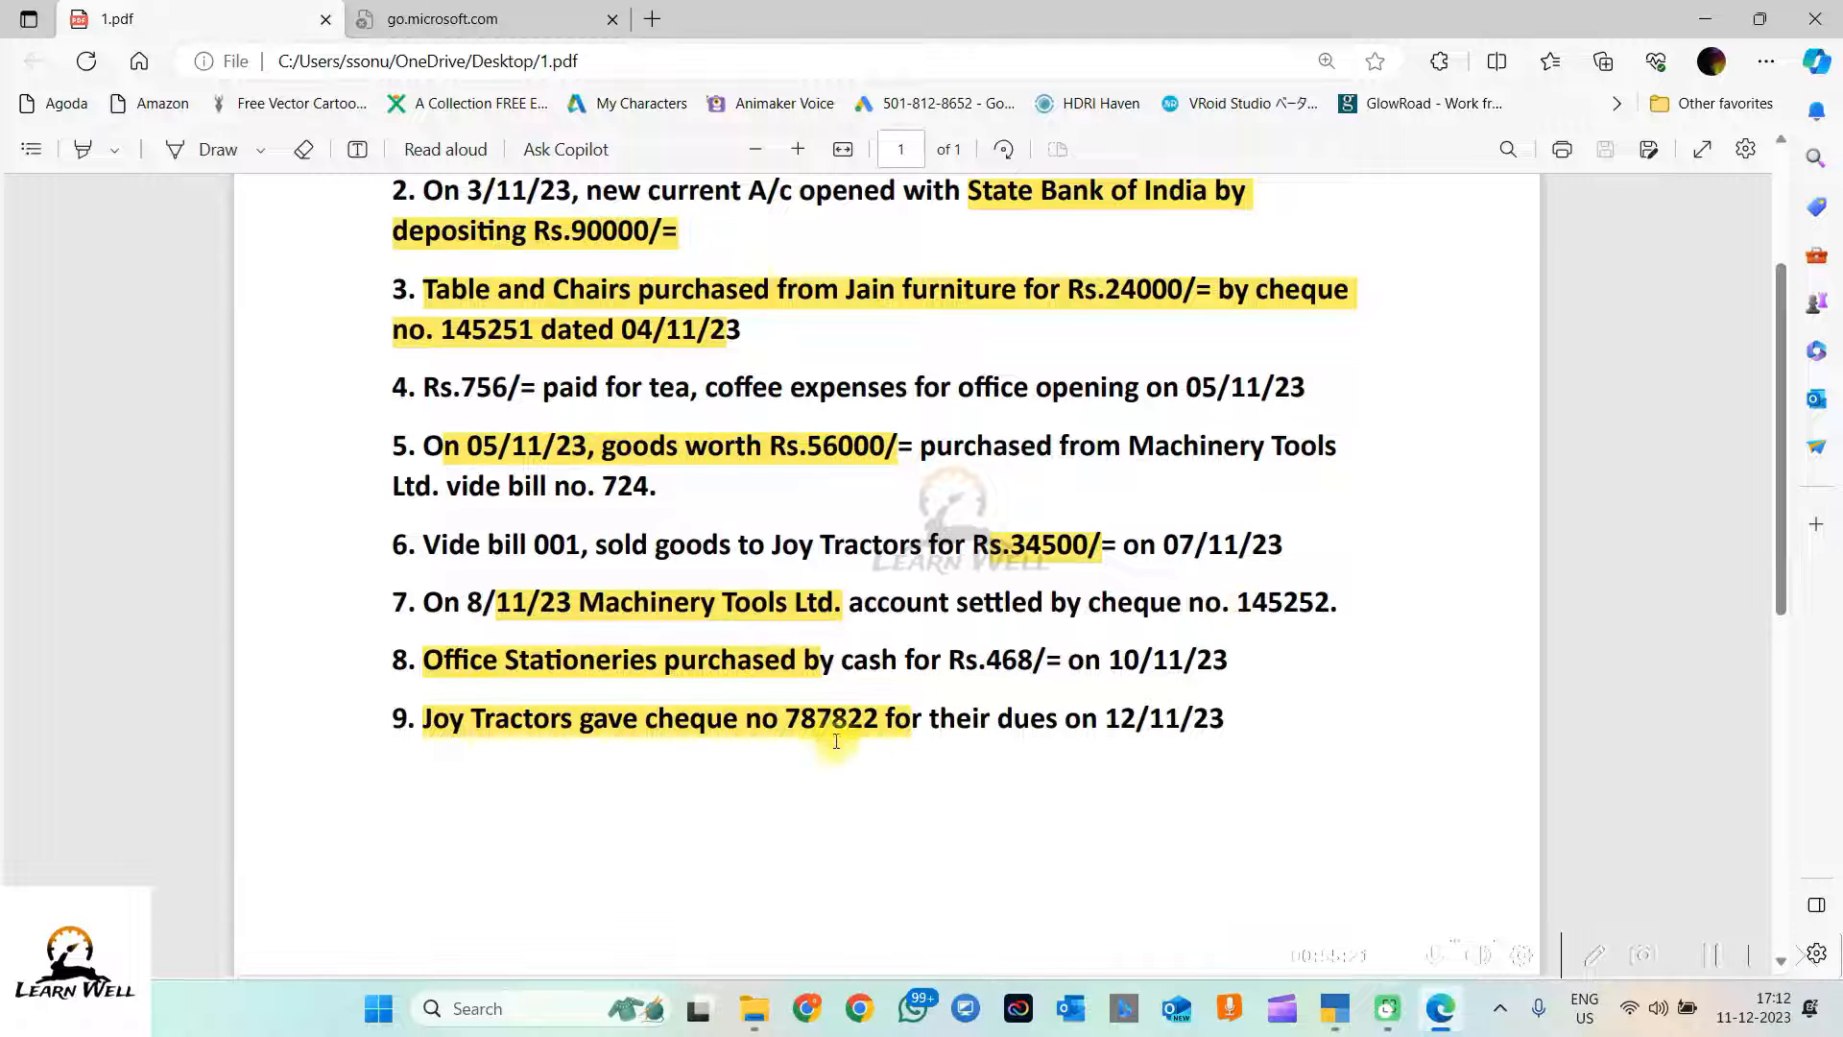
pyautogui.moveTo(791, 722); pyautogui.dragTo(878, 722)
pyautogui.hotkey('ctrl', 'c')
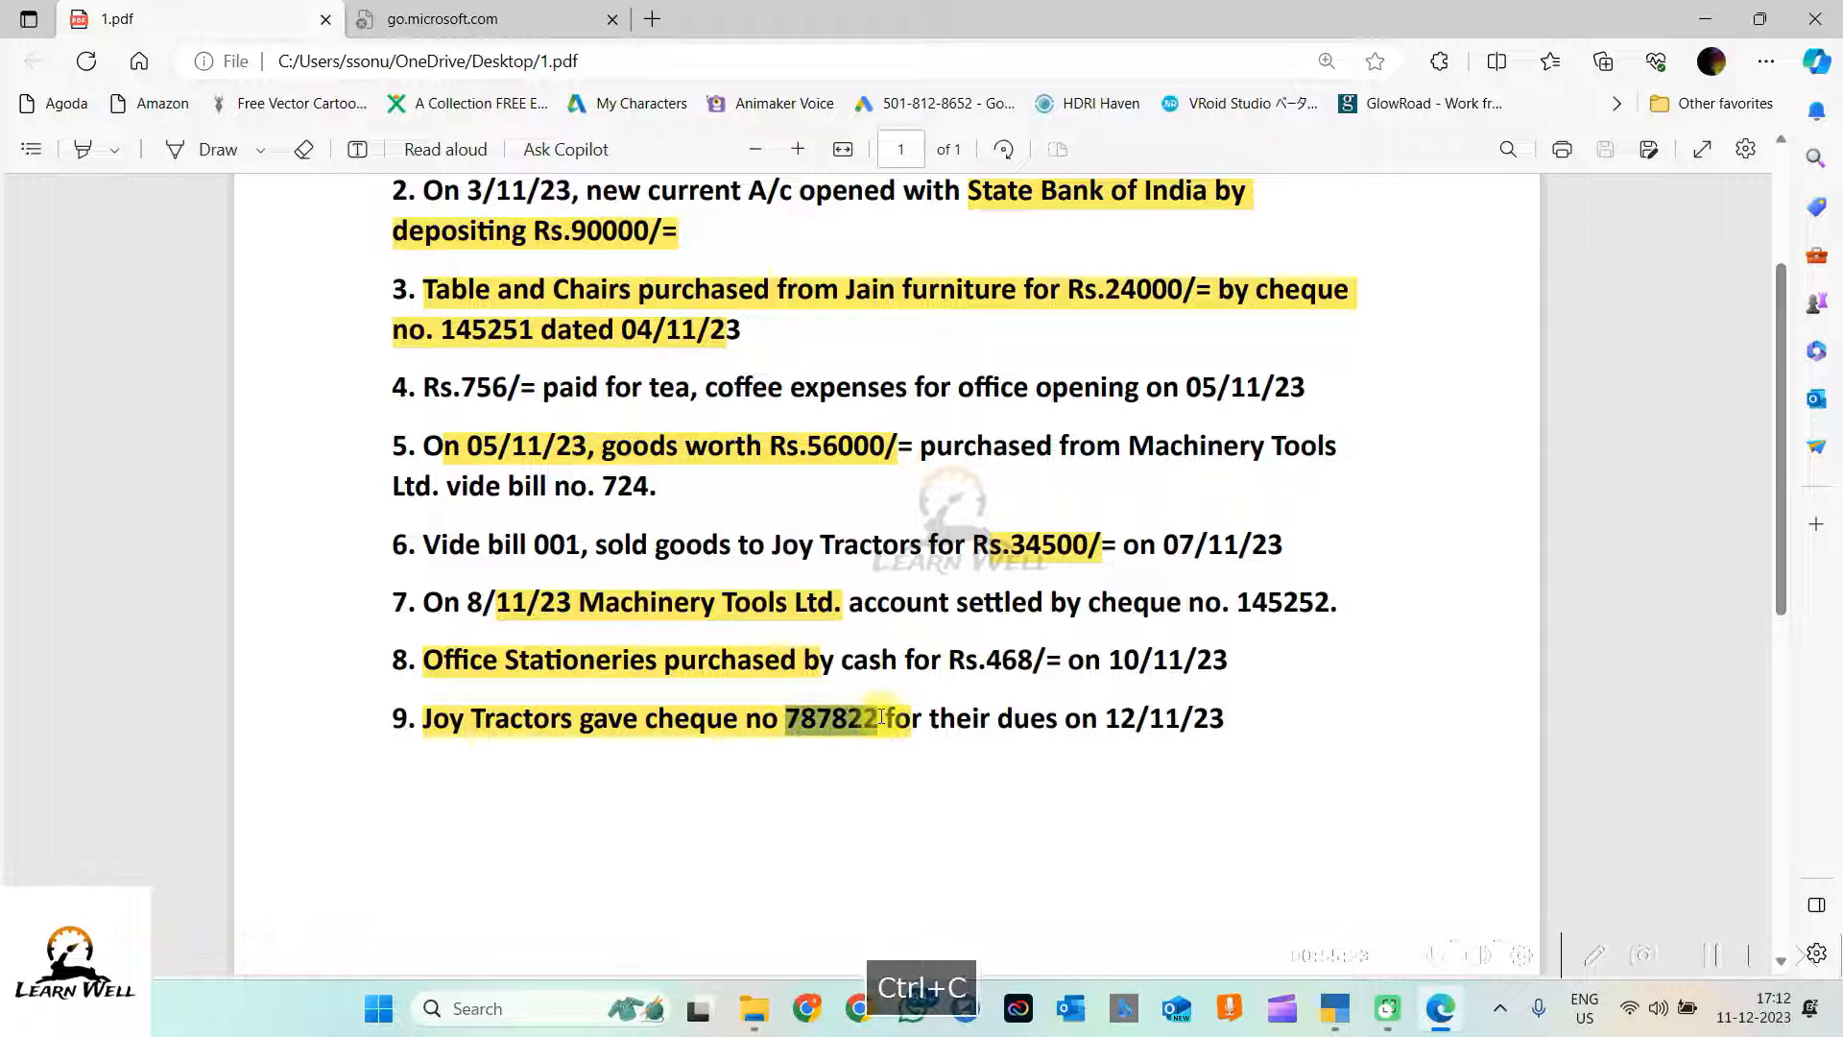
pyautogui.hotkey('alt', 'Tab')
pyautogui.hotkey('ctrl', 'v')
pyautogui.press('Return')
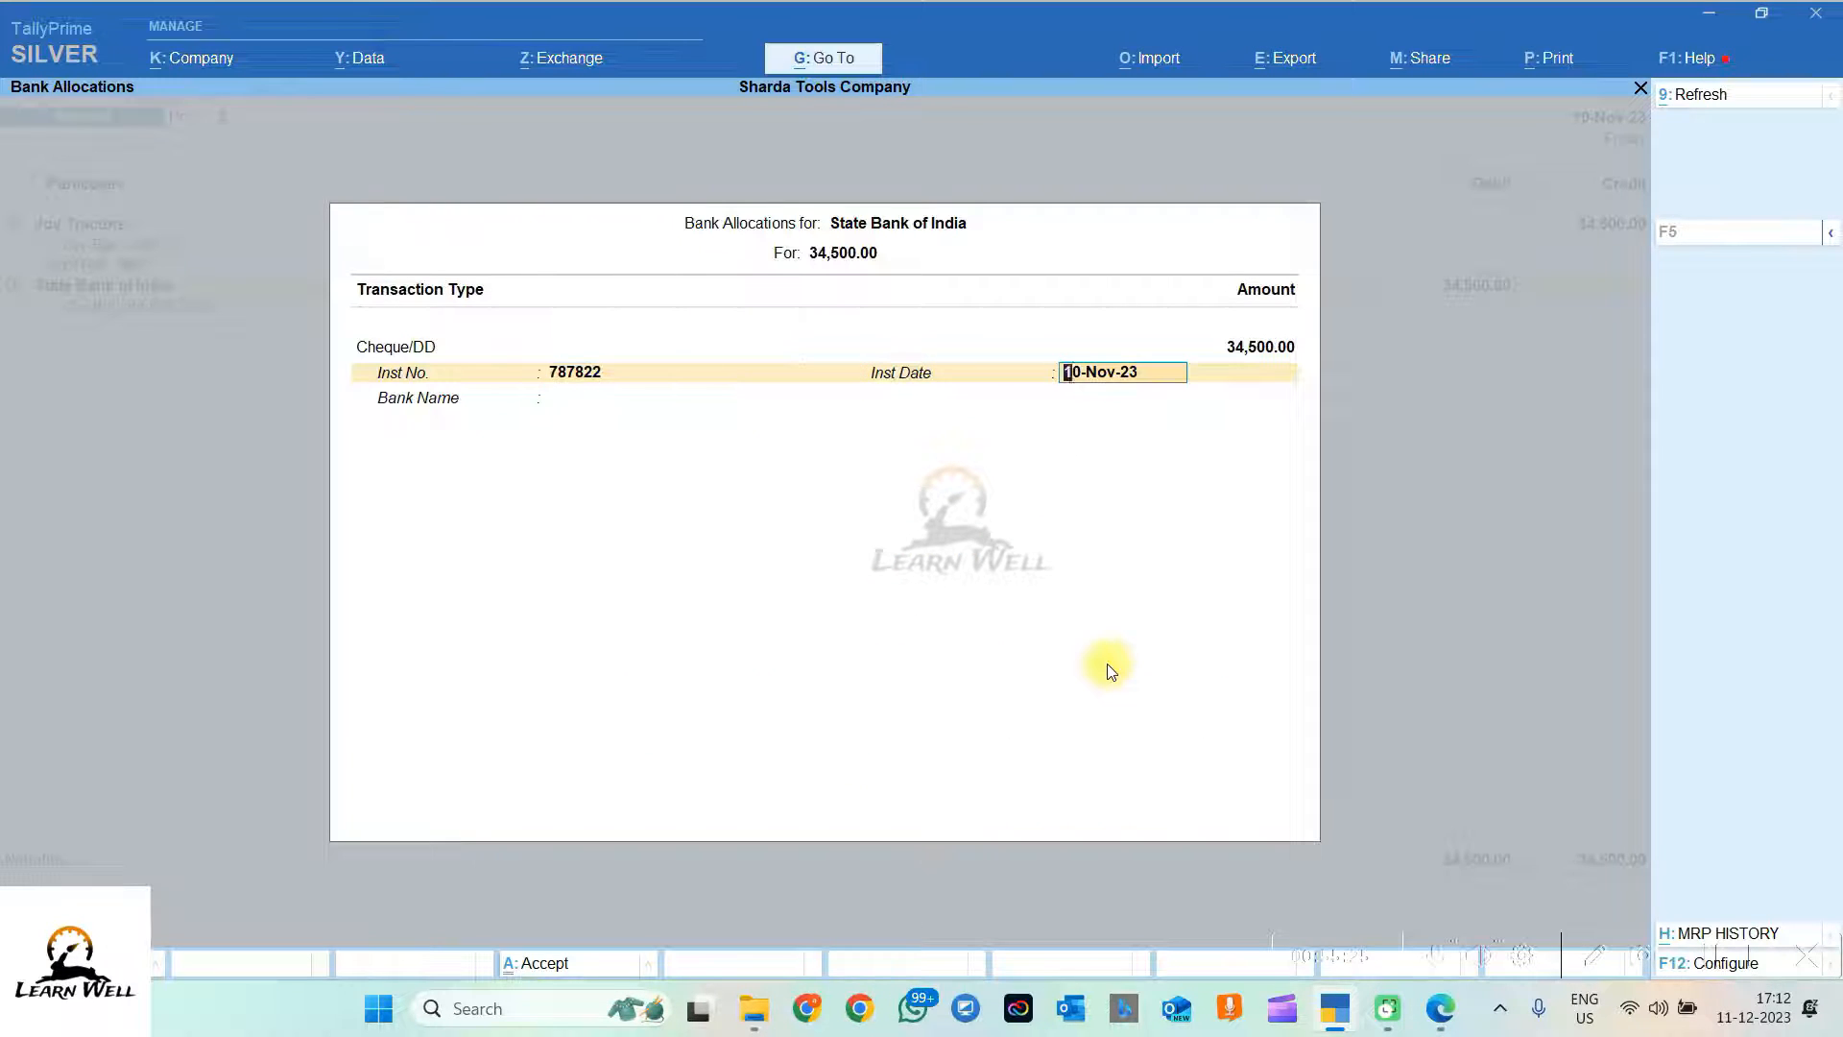
pyautogui.press('Return')
# Step: Set instrument date 12-Nov-23 and bank name State Bank of India (India)
pyautogui.hotkey('alt', 'Tab')
pyautogui.hotkey('alt', 'Tab')
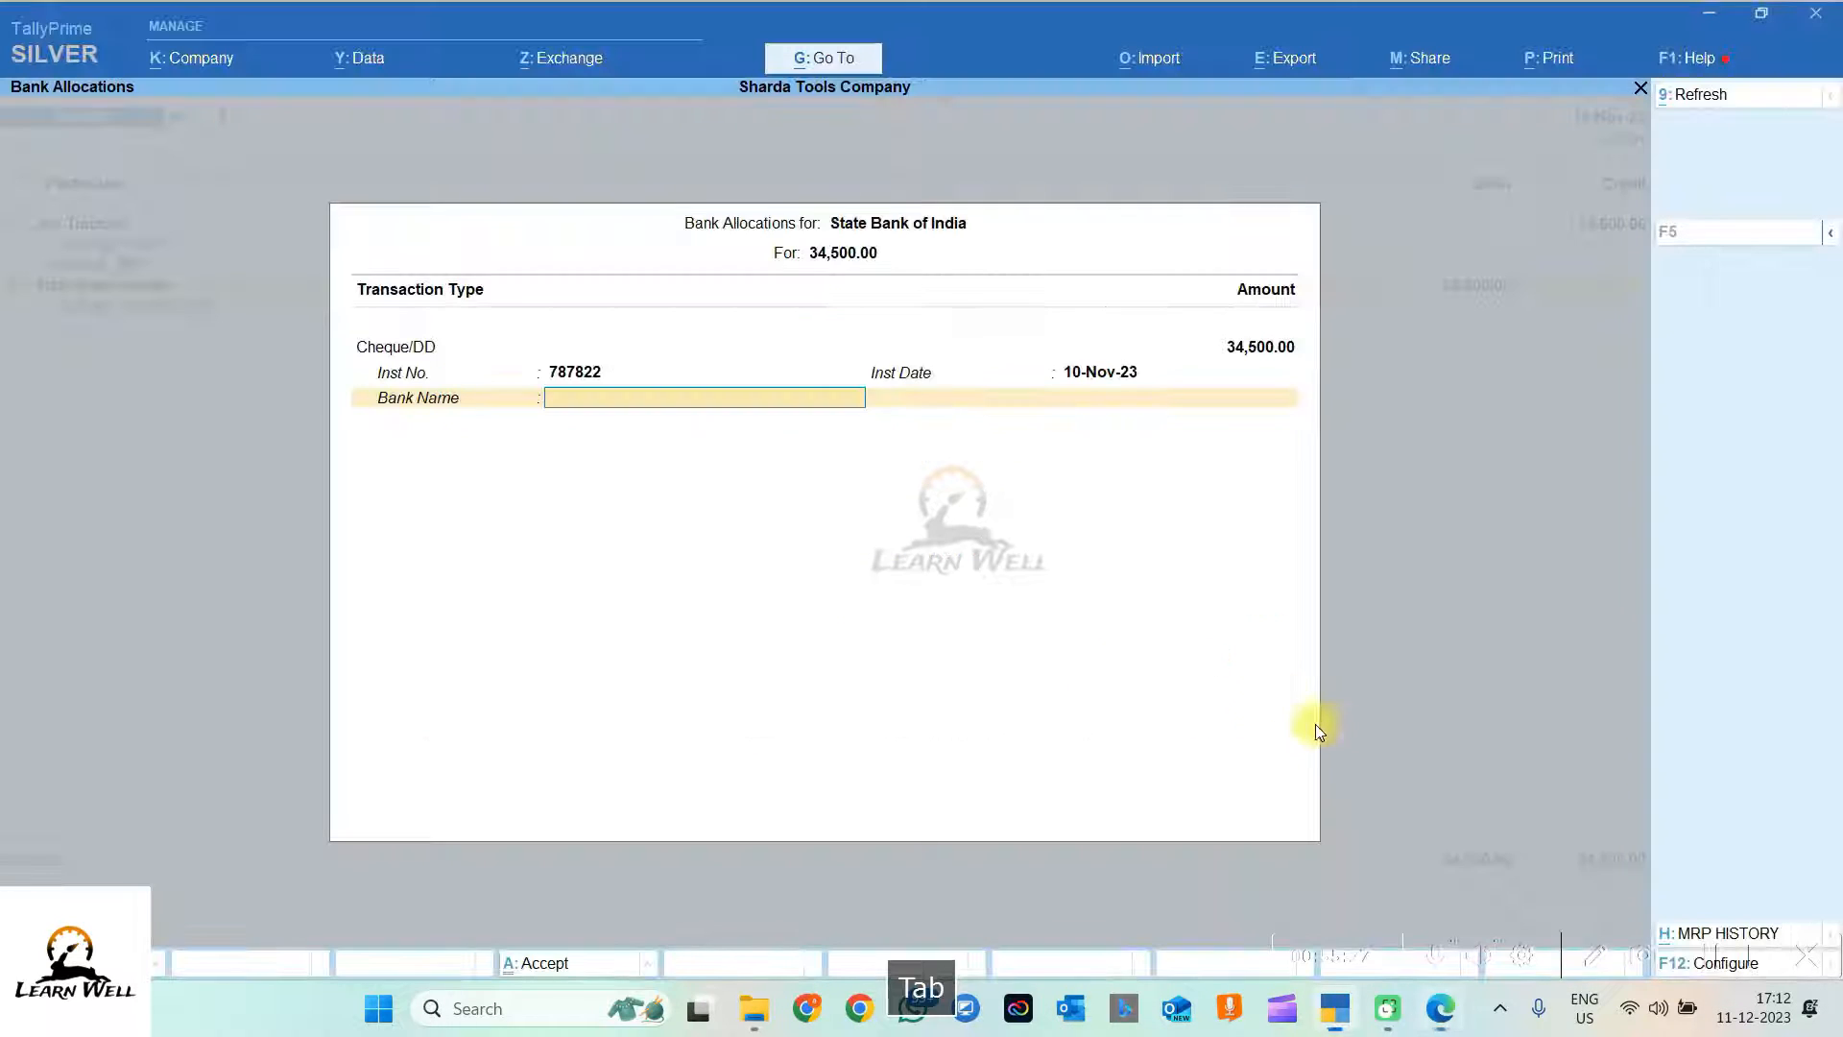
pyautogui.press('BackSpace')
pyautogui.write('12.1')
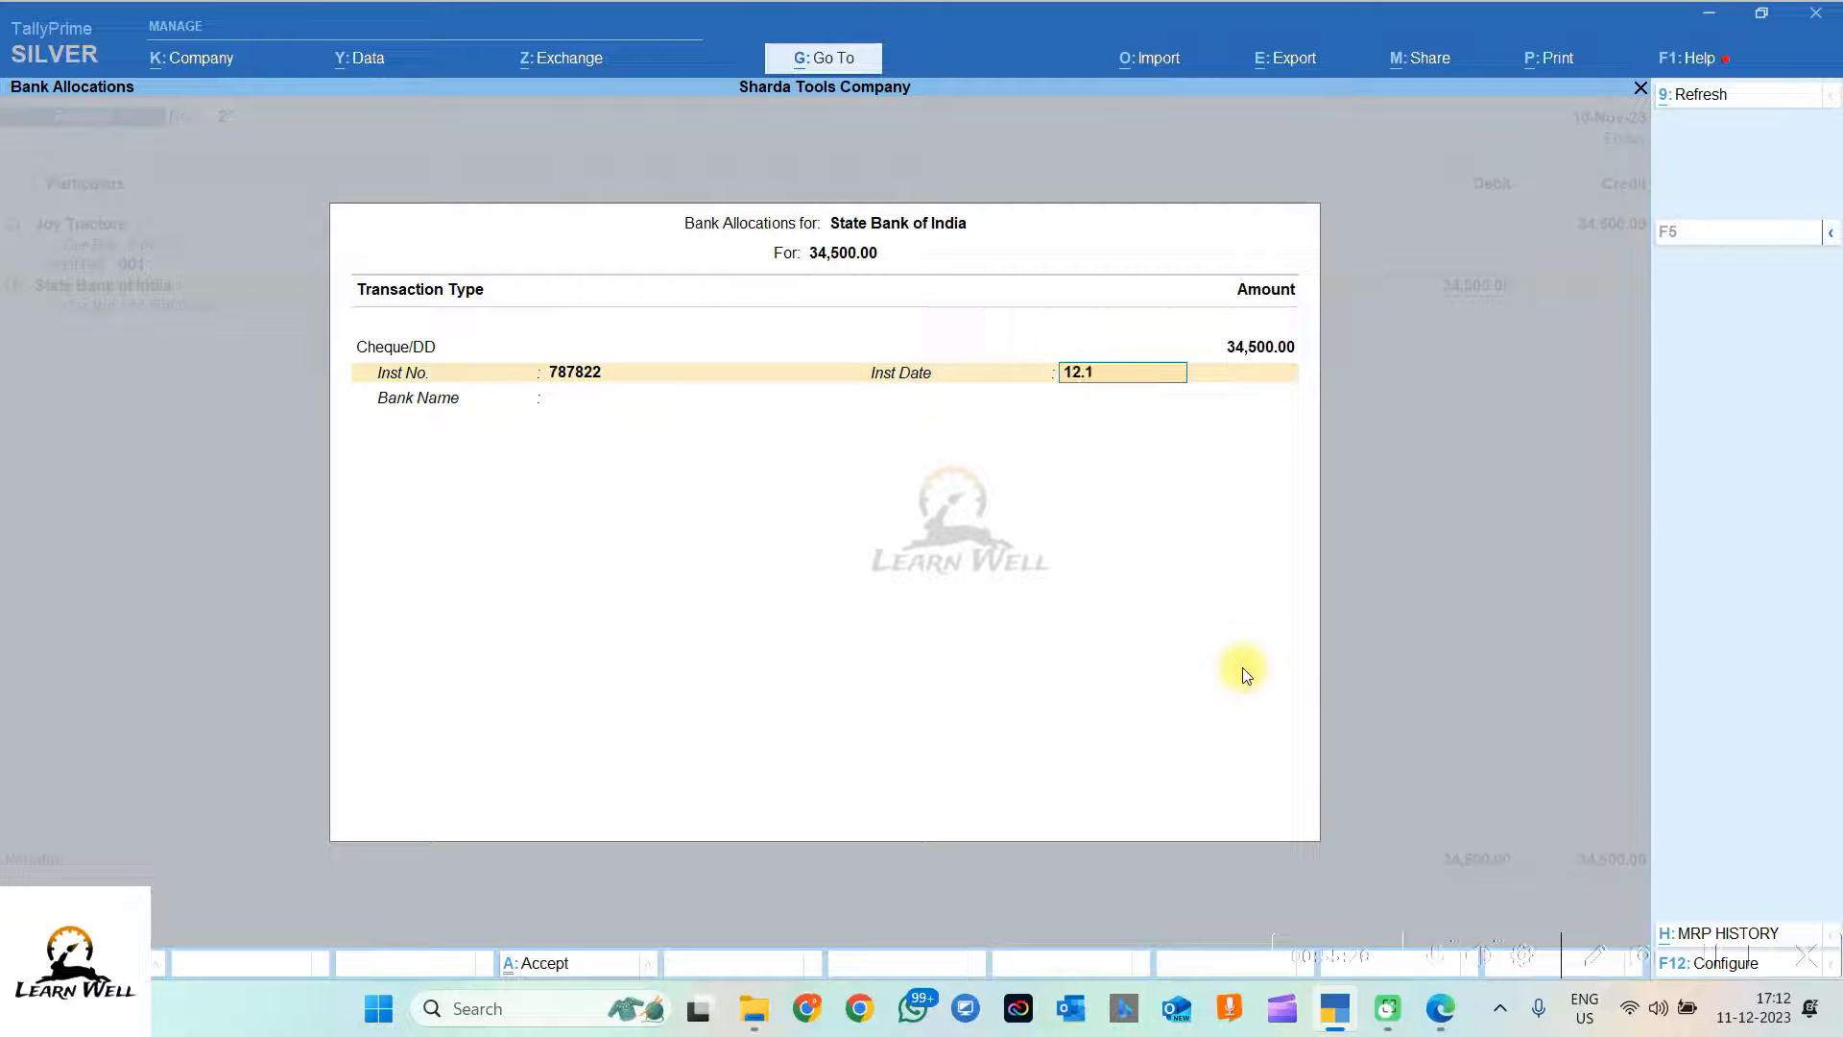
pyautogui.write('1')
pyautogui.press('Return')
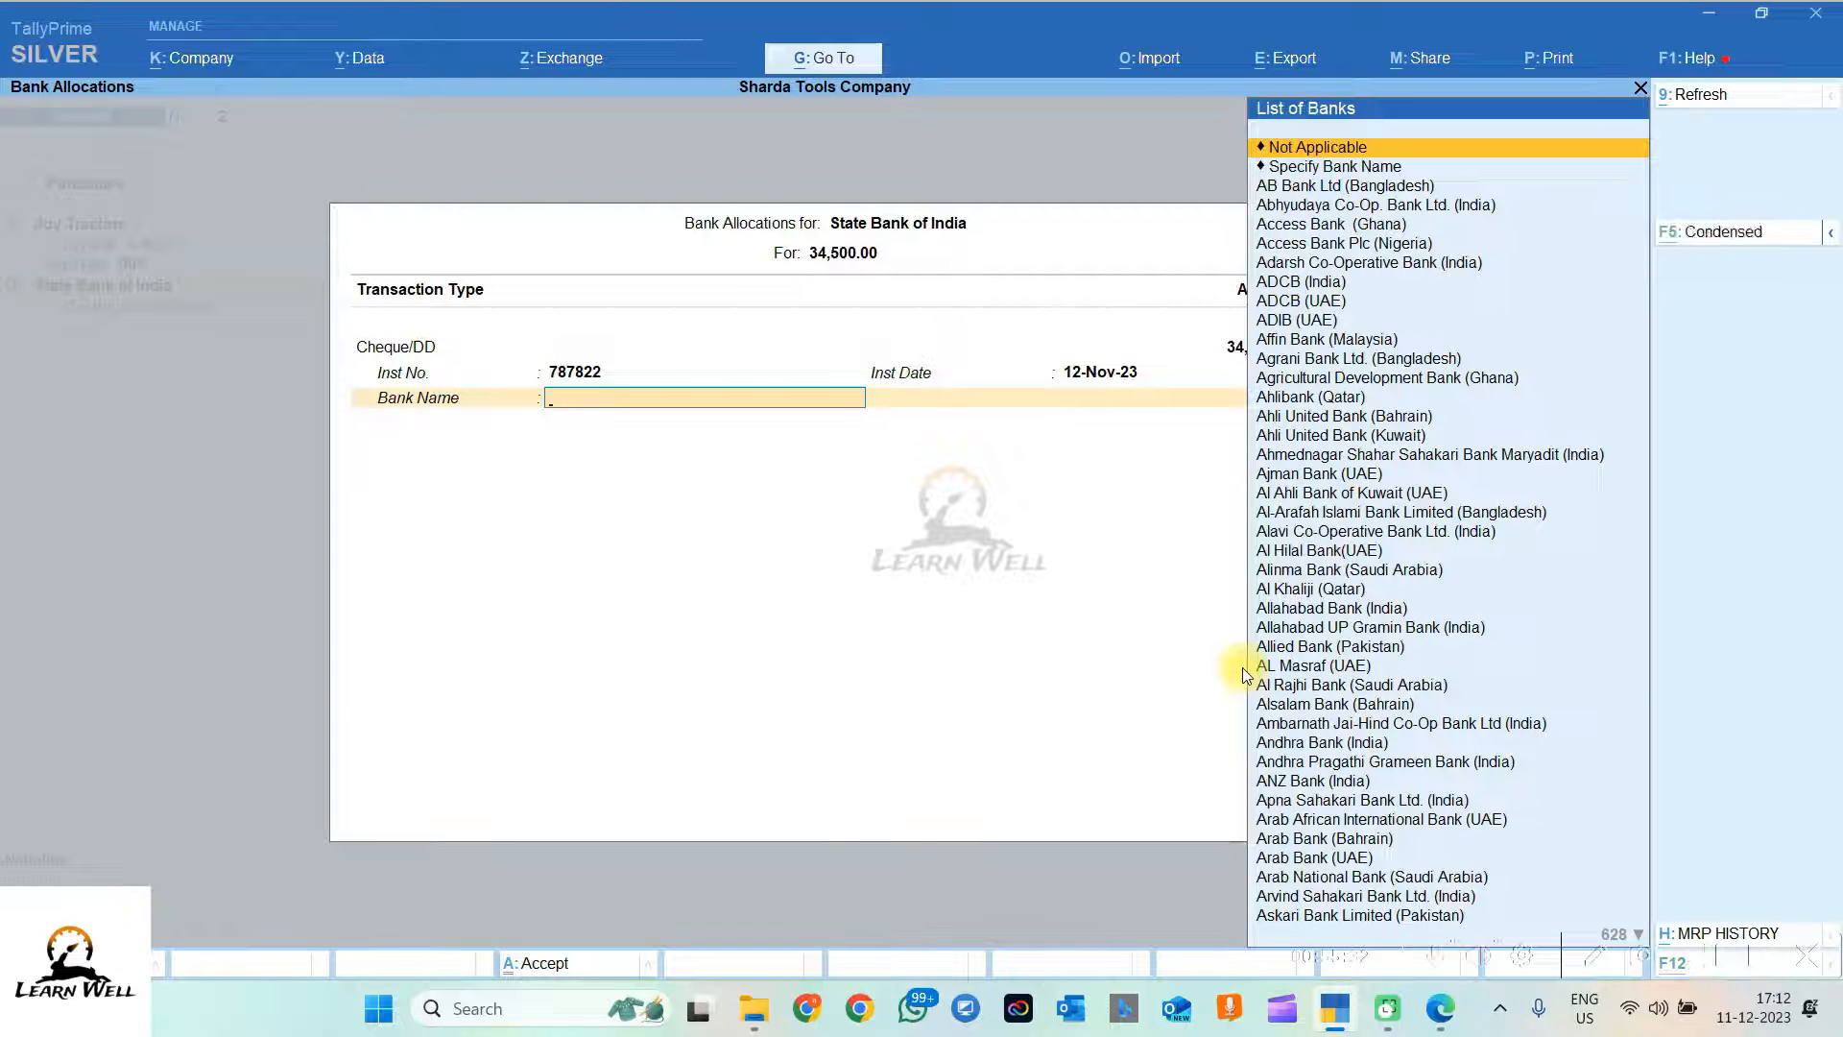
pyautogui.hotkey('alt', 'Tab')
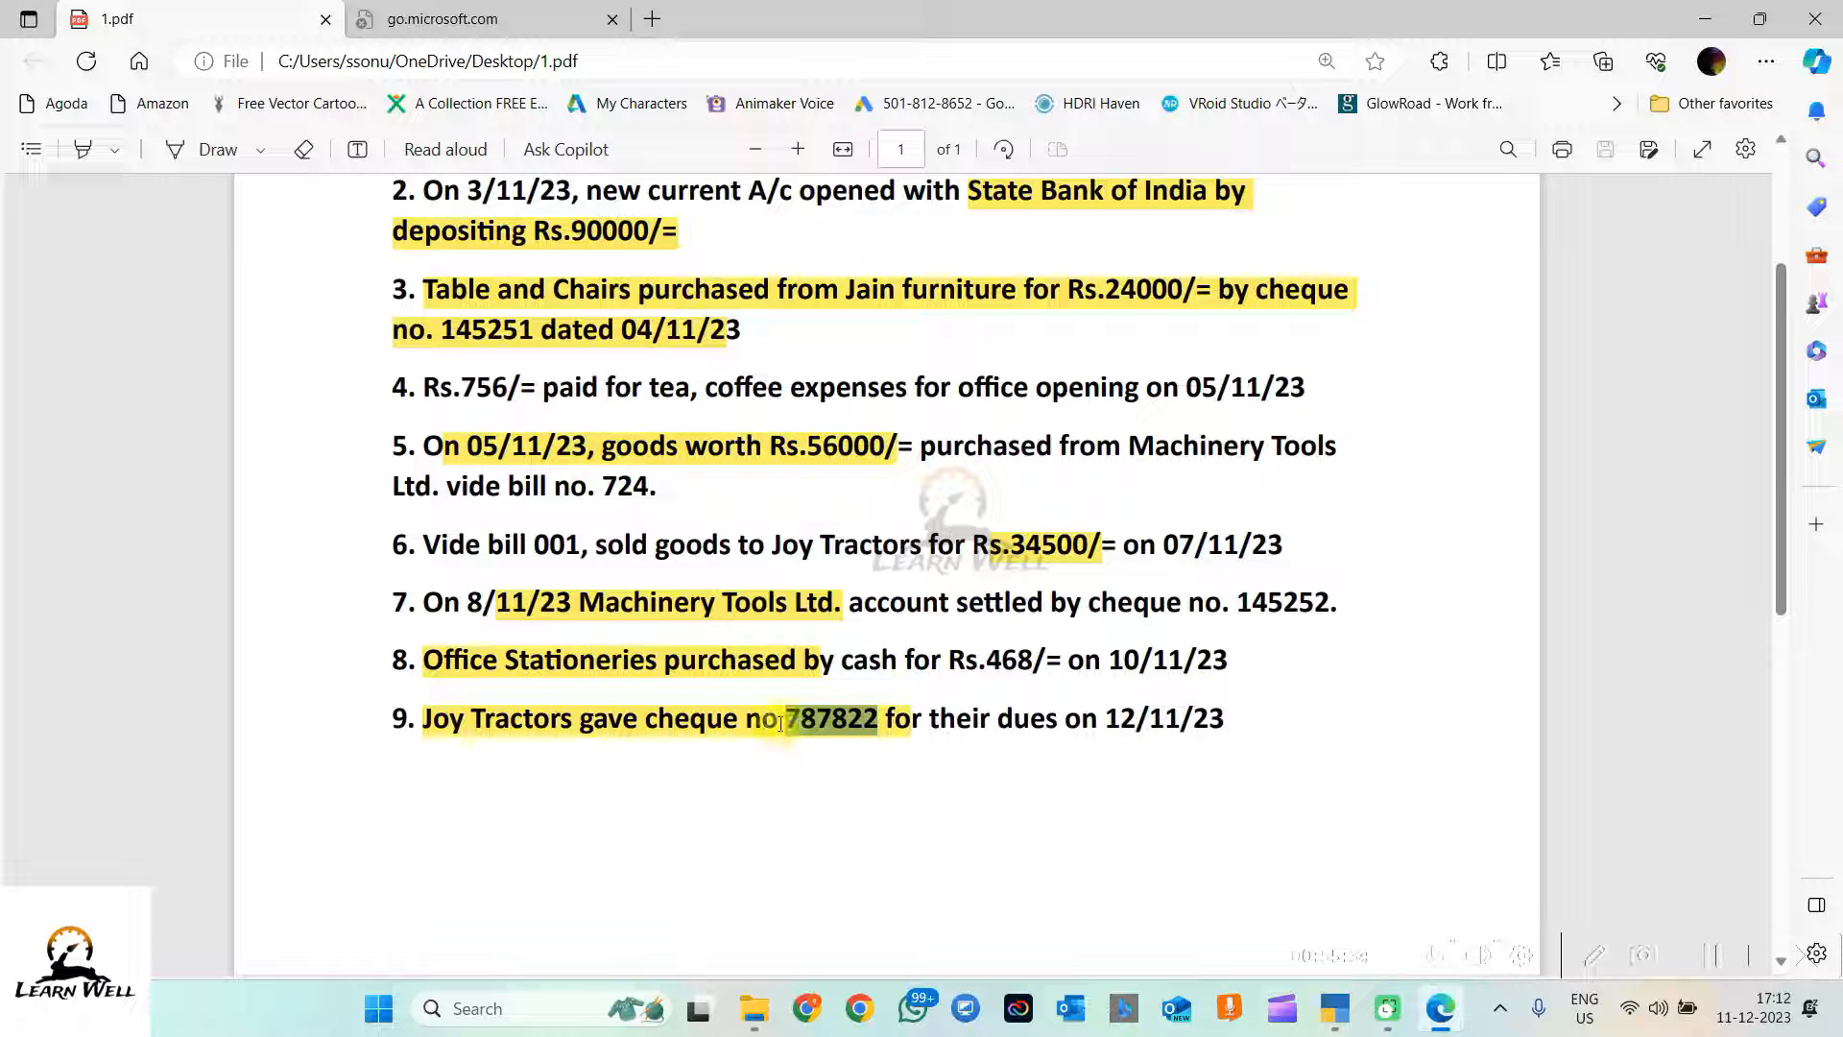
pyautogui.hotkey('alt', 'Tab')
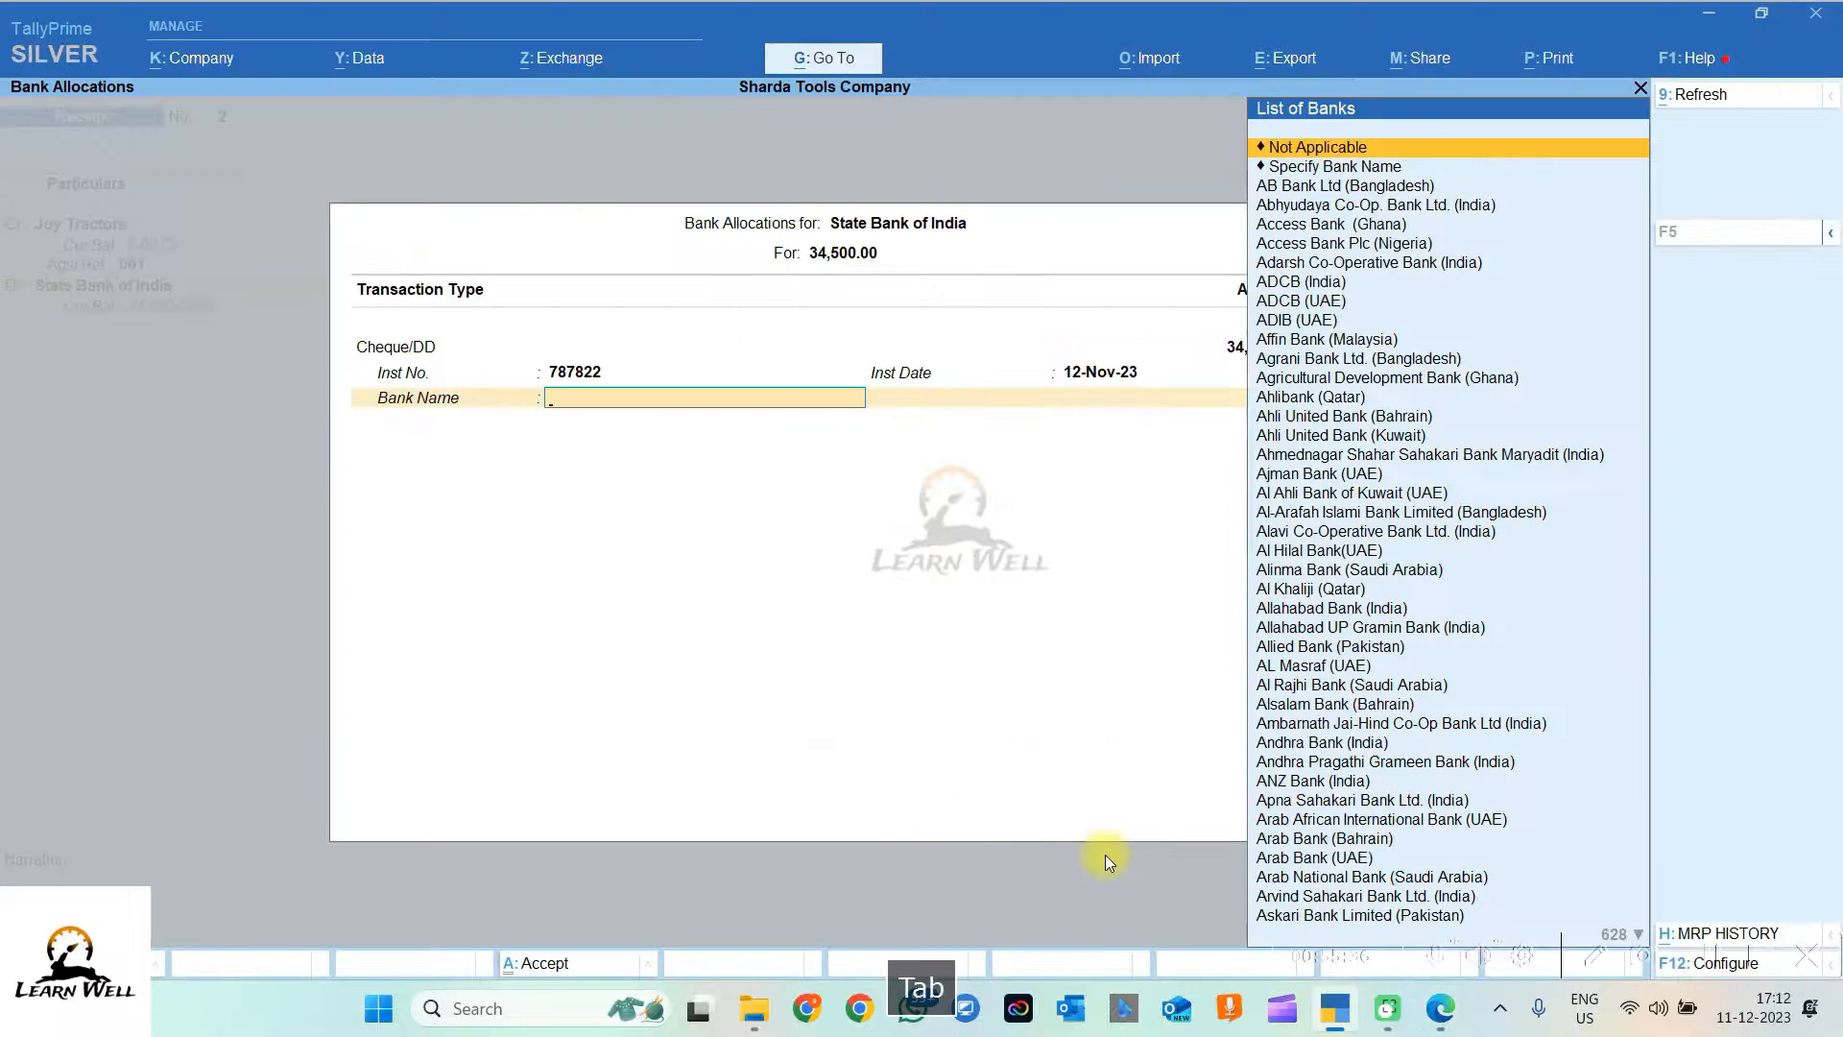
pyautogui.write('Stateba')
pyautogui.press('Down')
pyautogui.press('Down')
pyautogui.press('Down')
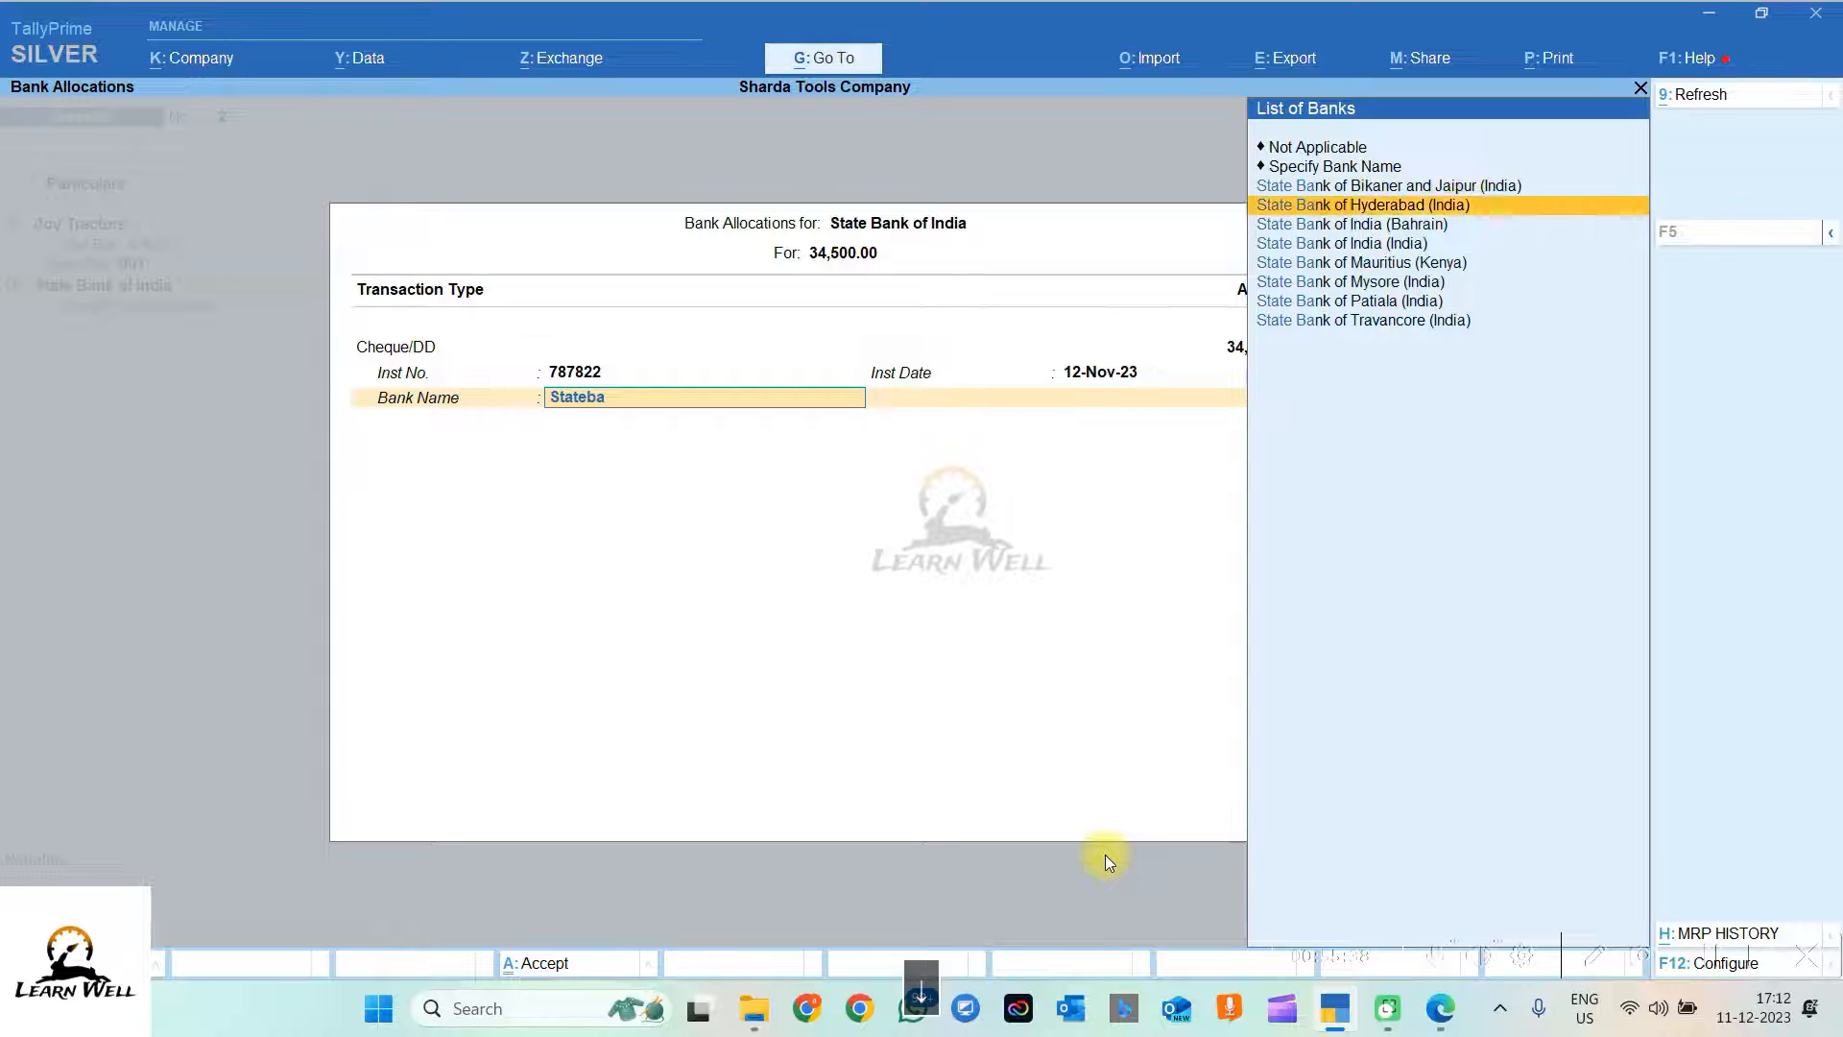
pyautogui.press('Return')
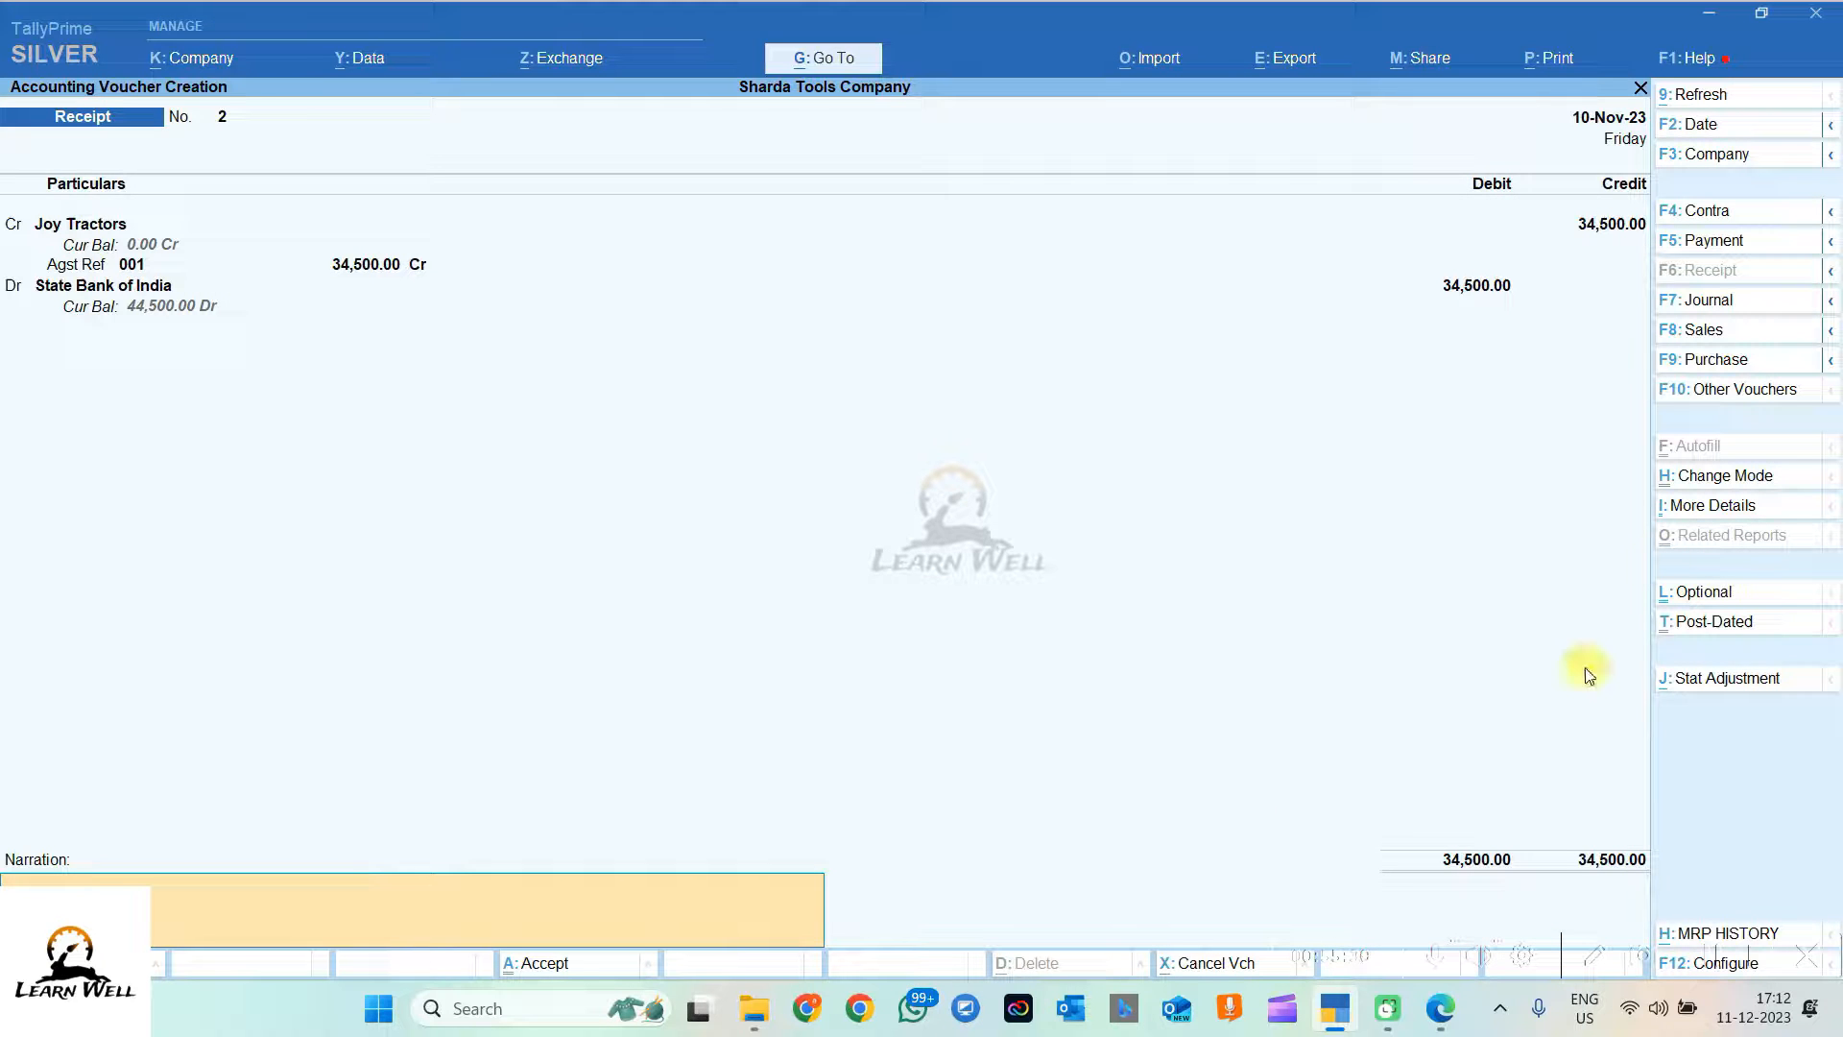
# Step: Date receipt 2 as 12-Nov-23, paste Joy Tractors' cheque 787822 line as narration, and save
pyautogui.click(1703, 125)
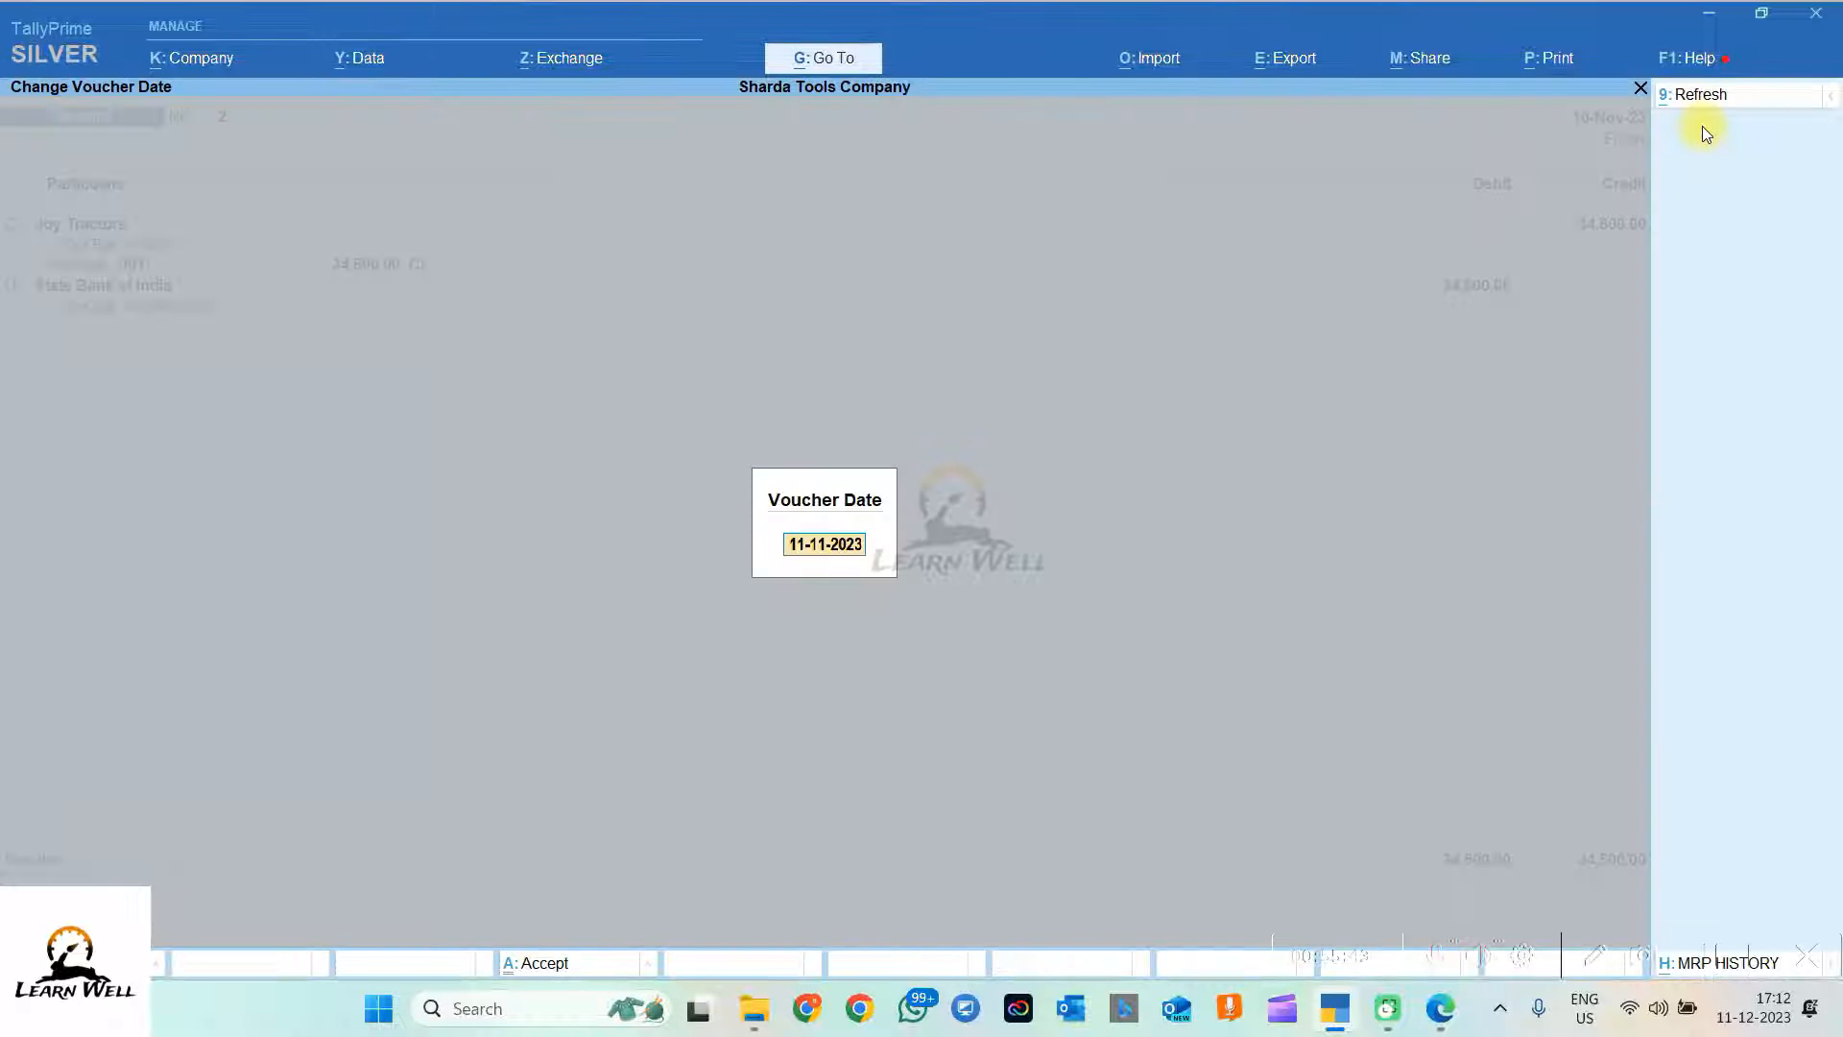
pyautogui.write('12.11')
pyautogui.press('Return')
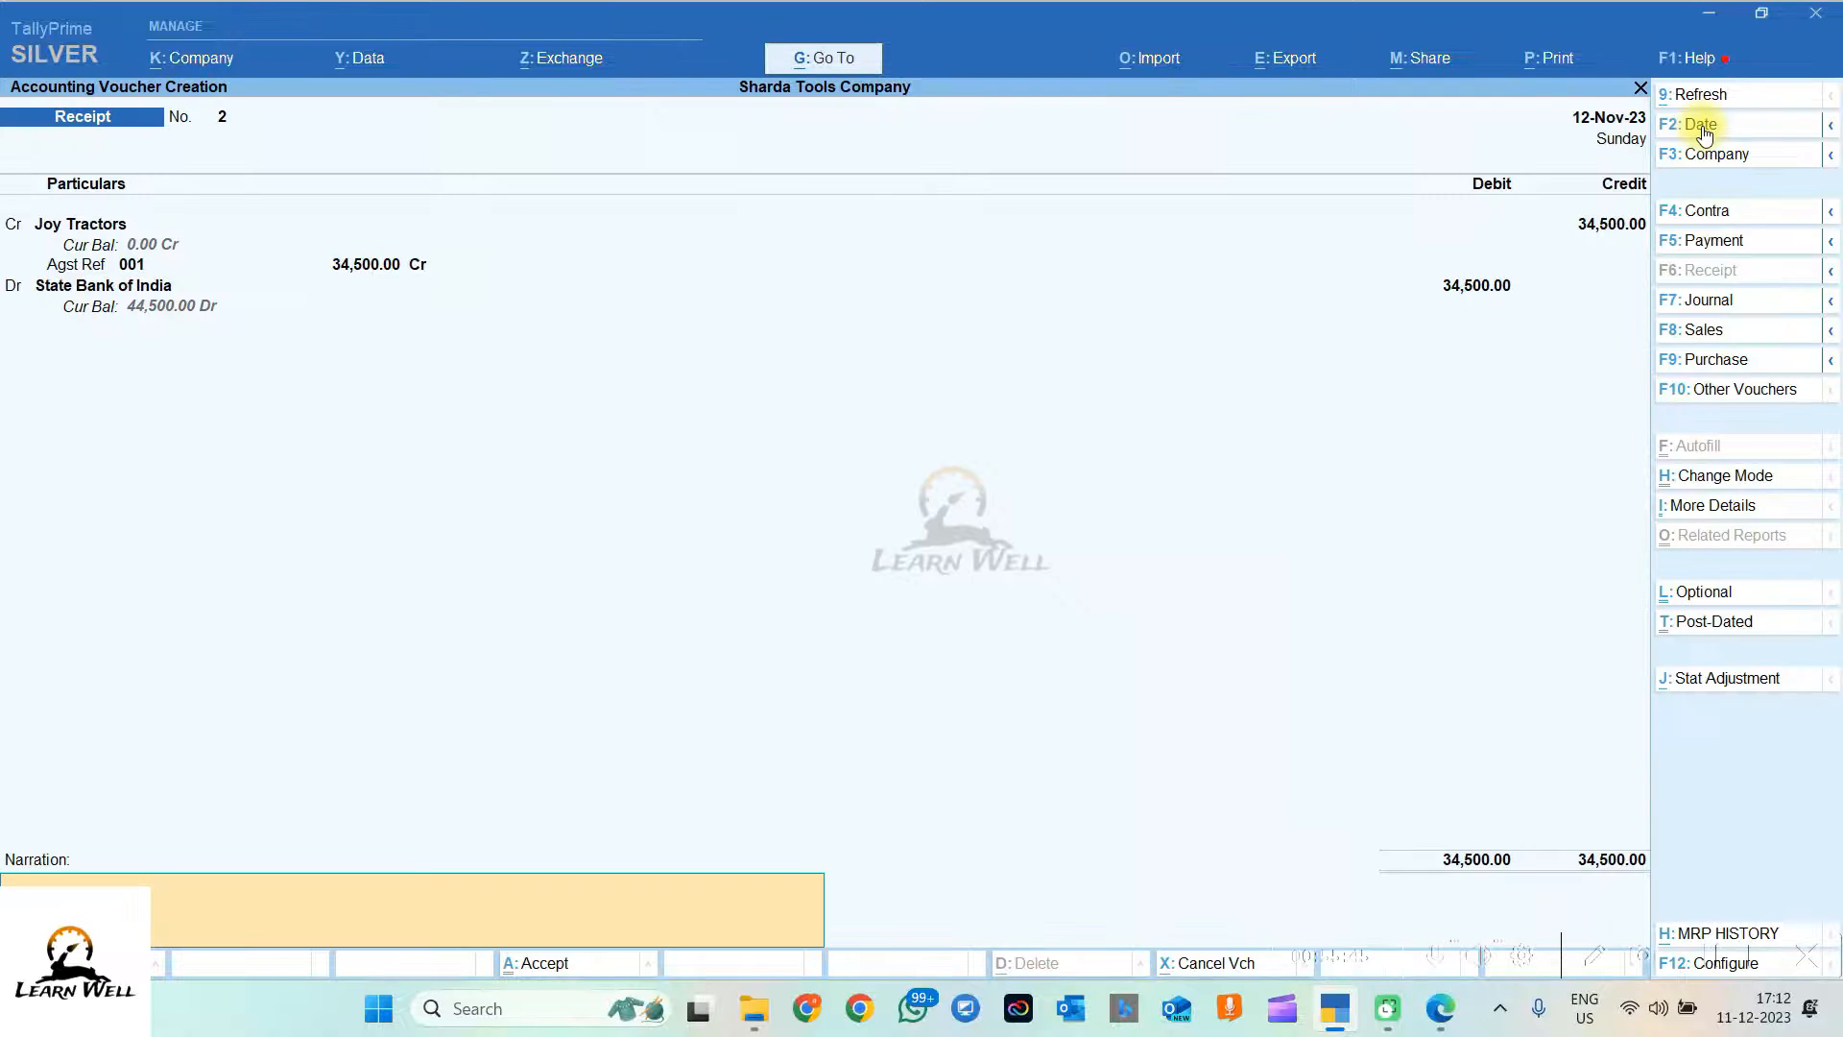
pyautogui.hotkey('alt', 'Tab')
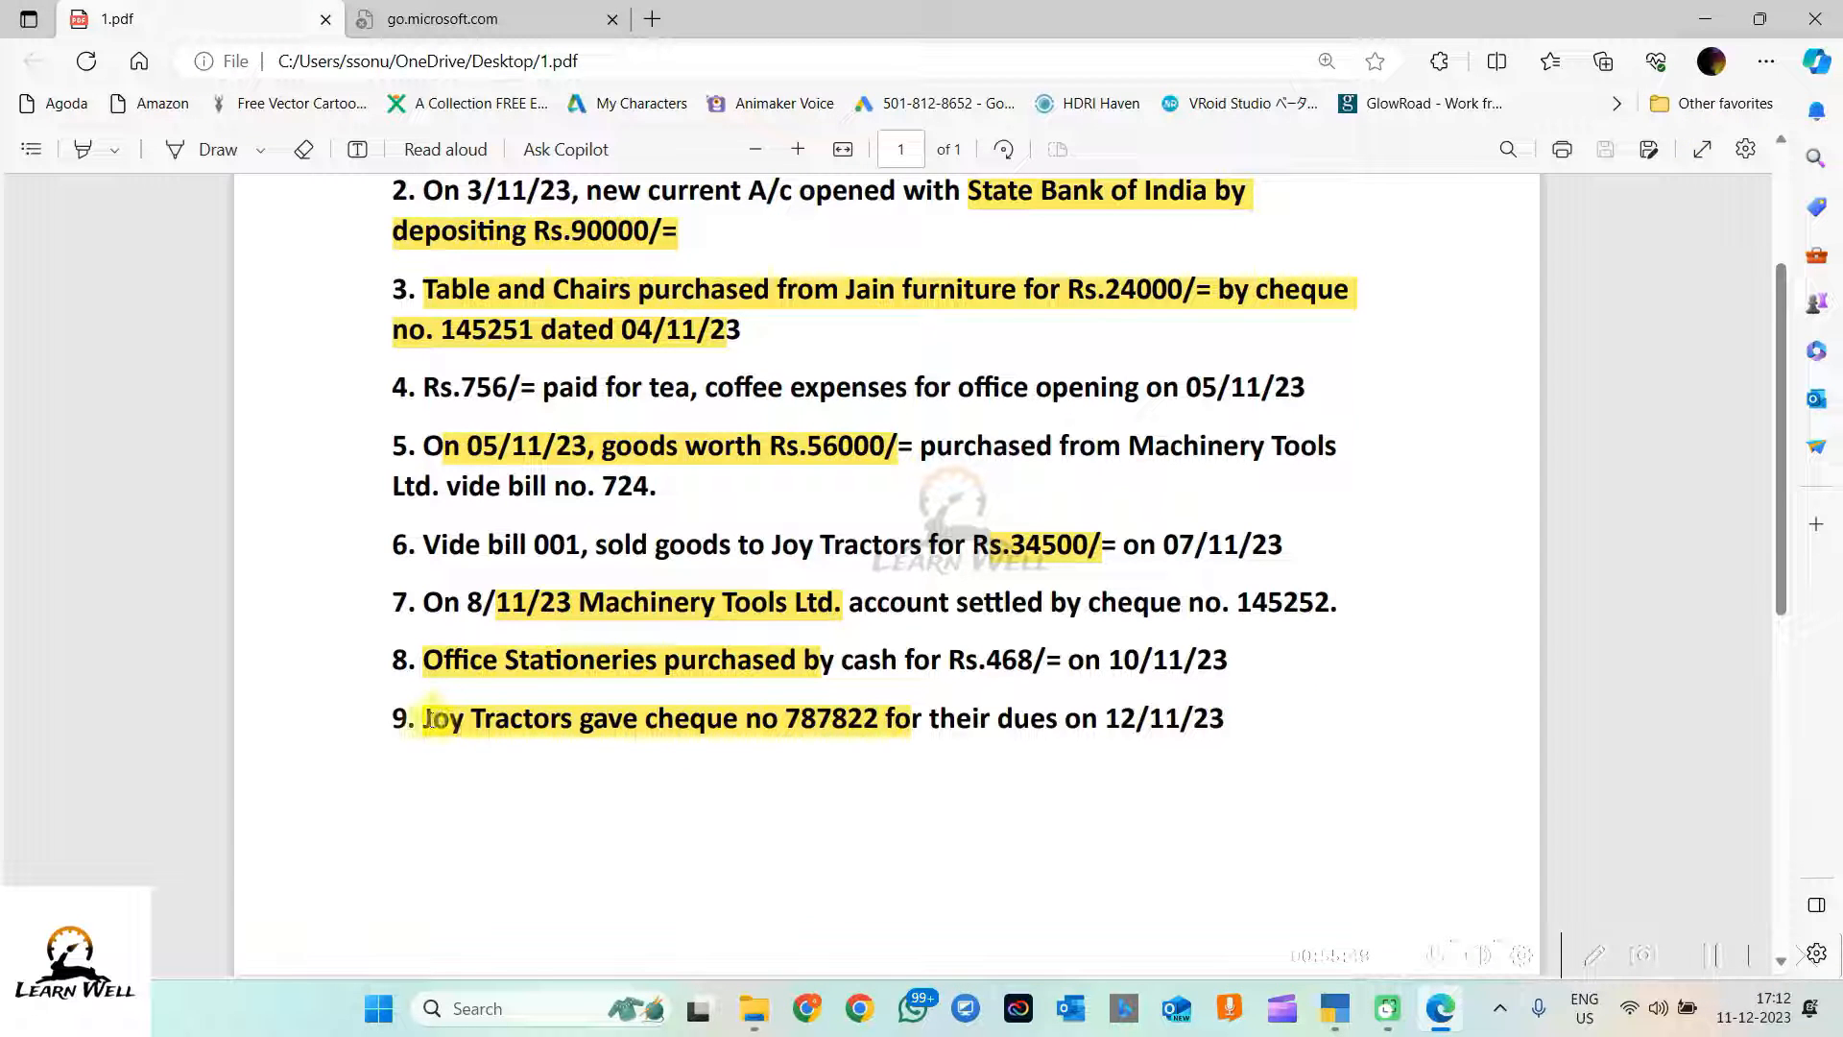
pyautogui.moveTo(453, 715); pyautogui.dragTo(1248, 720)
pyautogui.hotkey('ctrl', 'c')
pyautogui.hotkey('alt', 'Tab')
pyautogui.hotkey('ctrl', 'v')
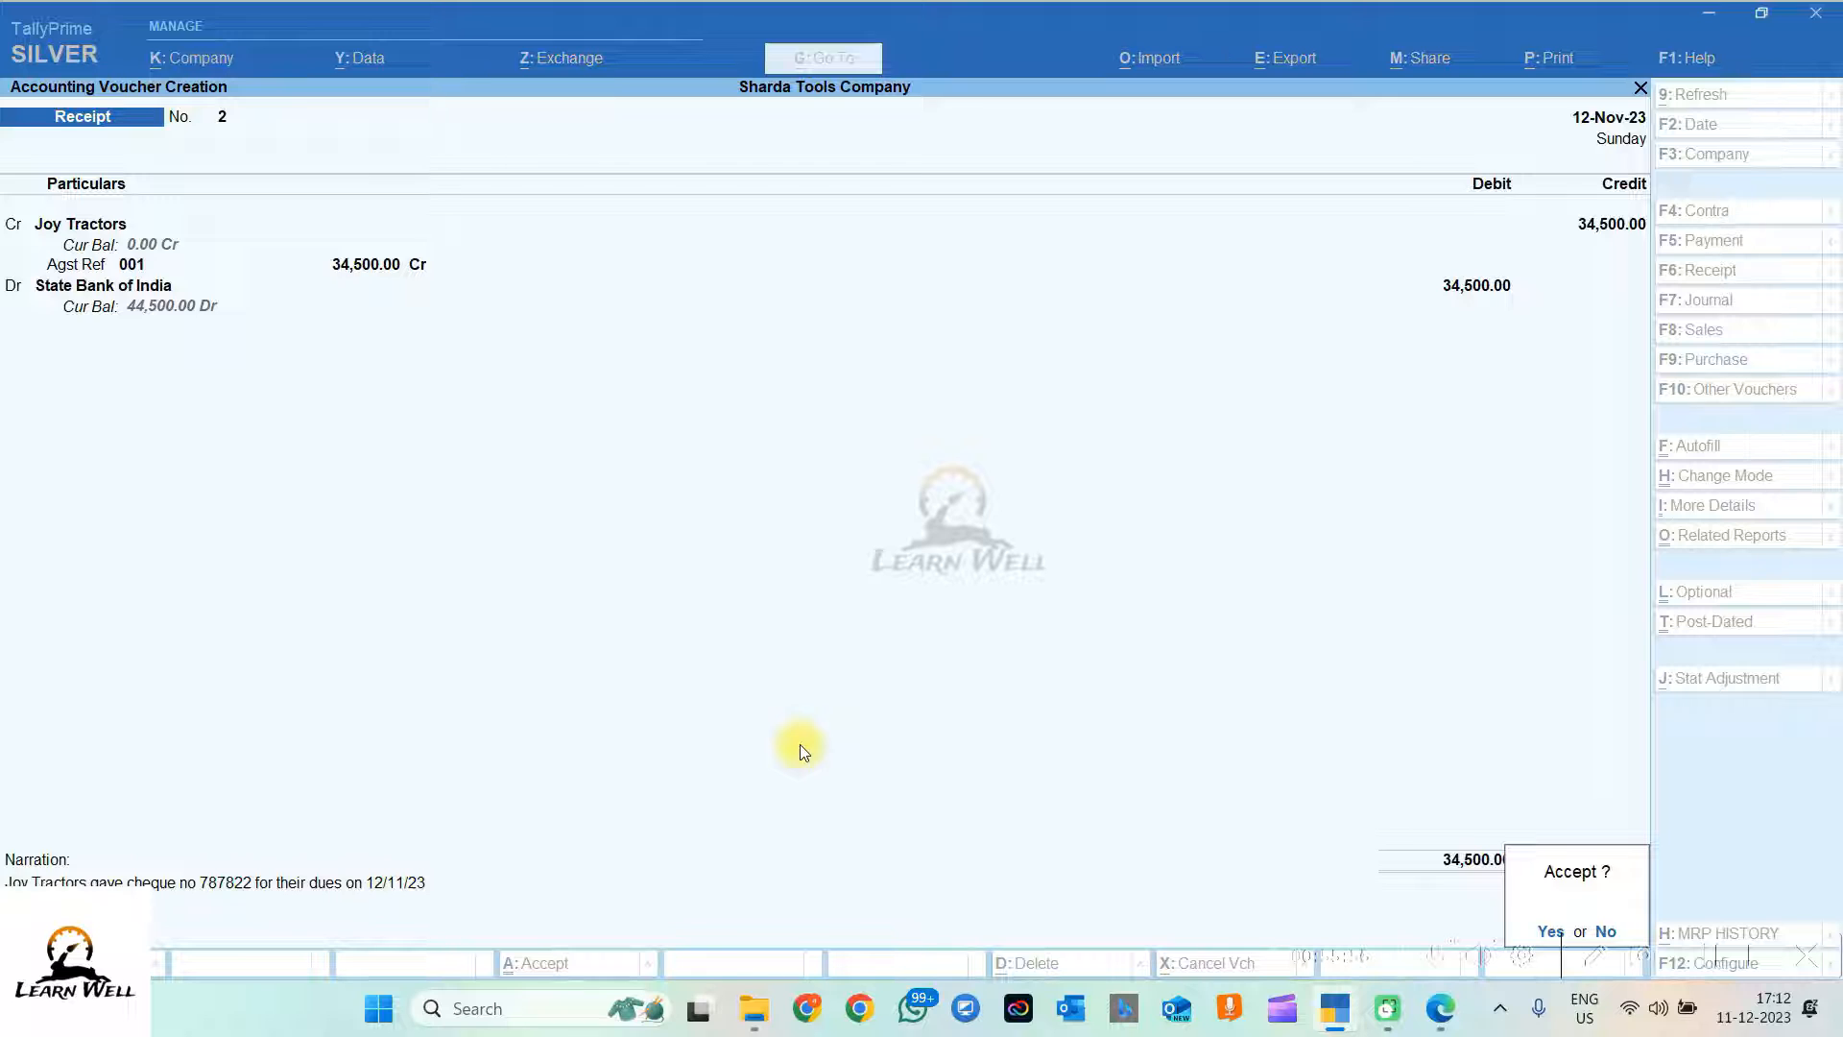
pyautogui.press('Return')
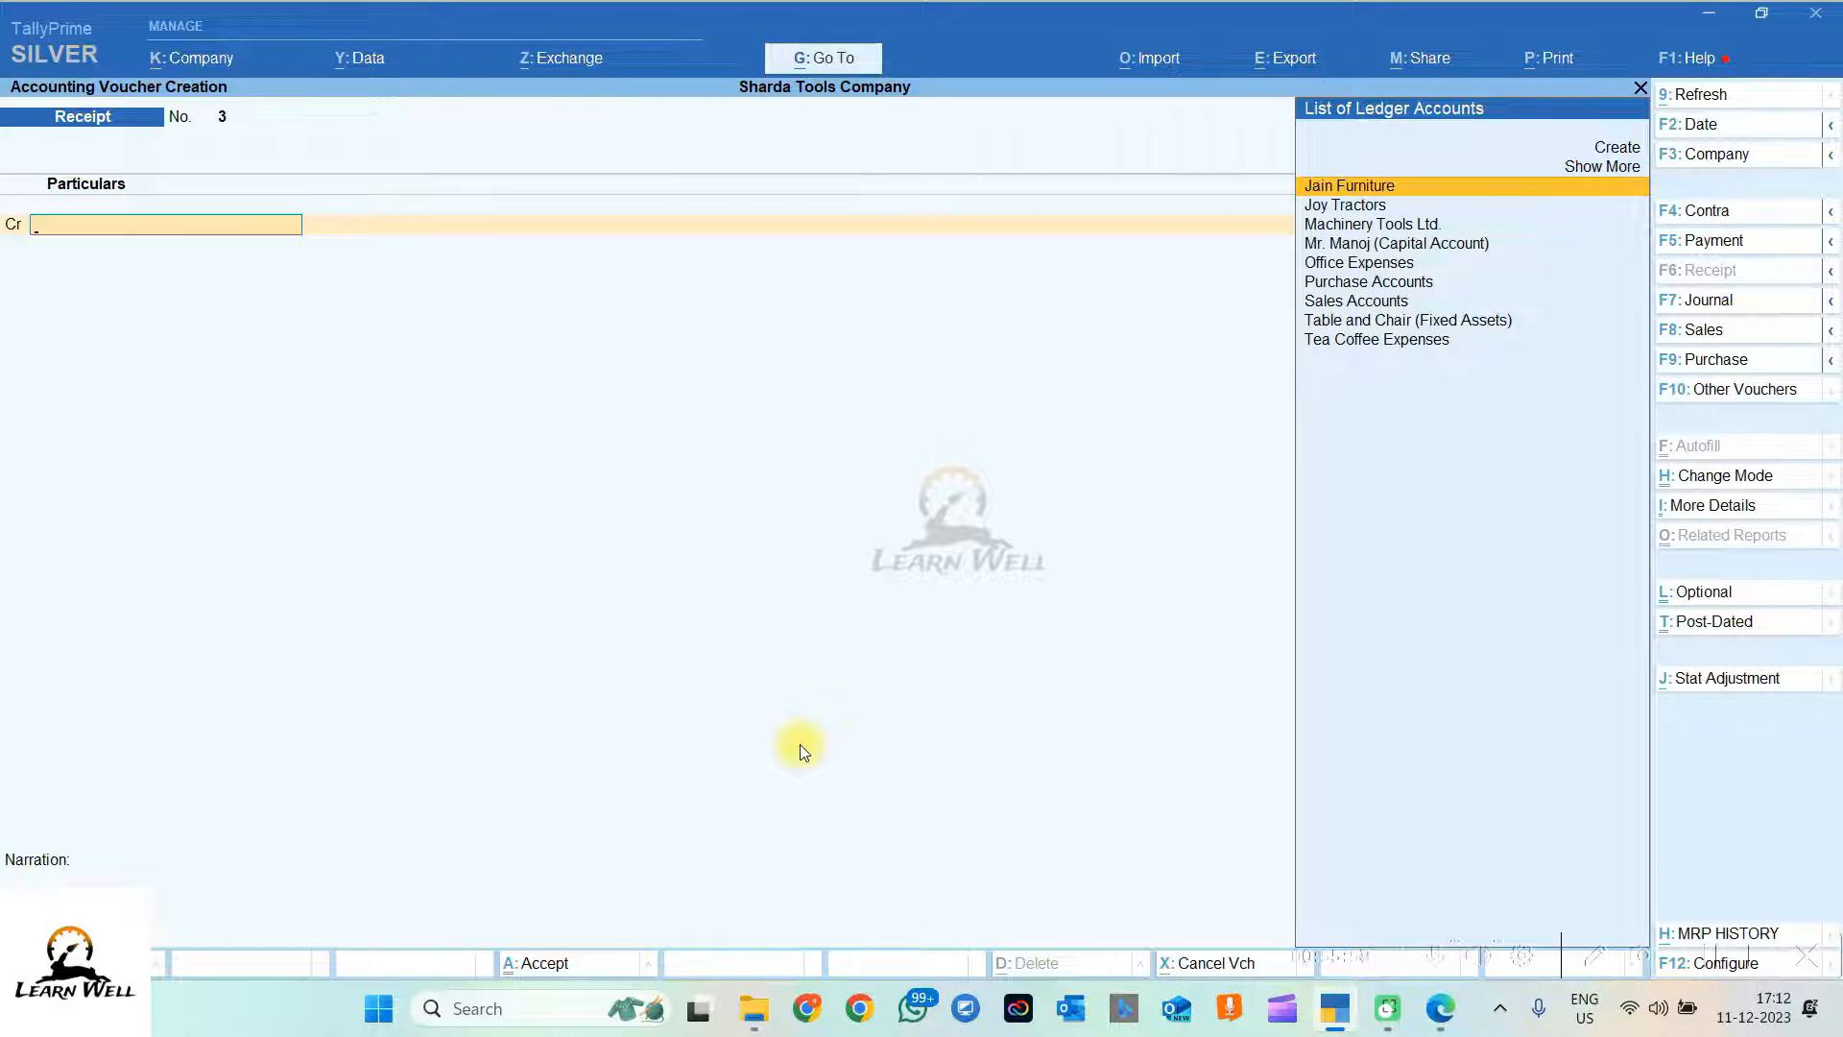
# Step: Quit voucher entry and try opening the Day Book from the Gateway of Tally
pyautogui.press('Escape')
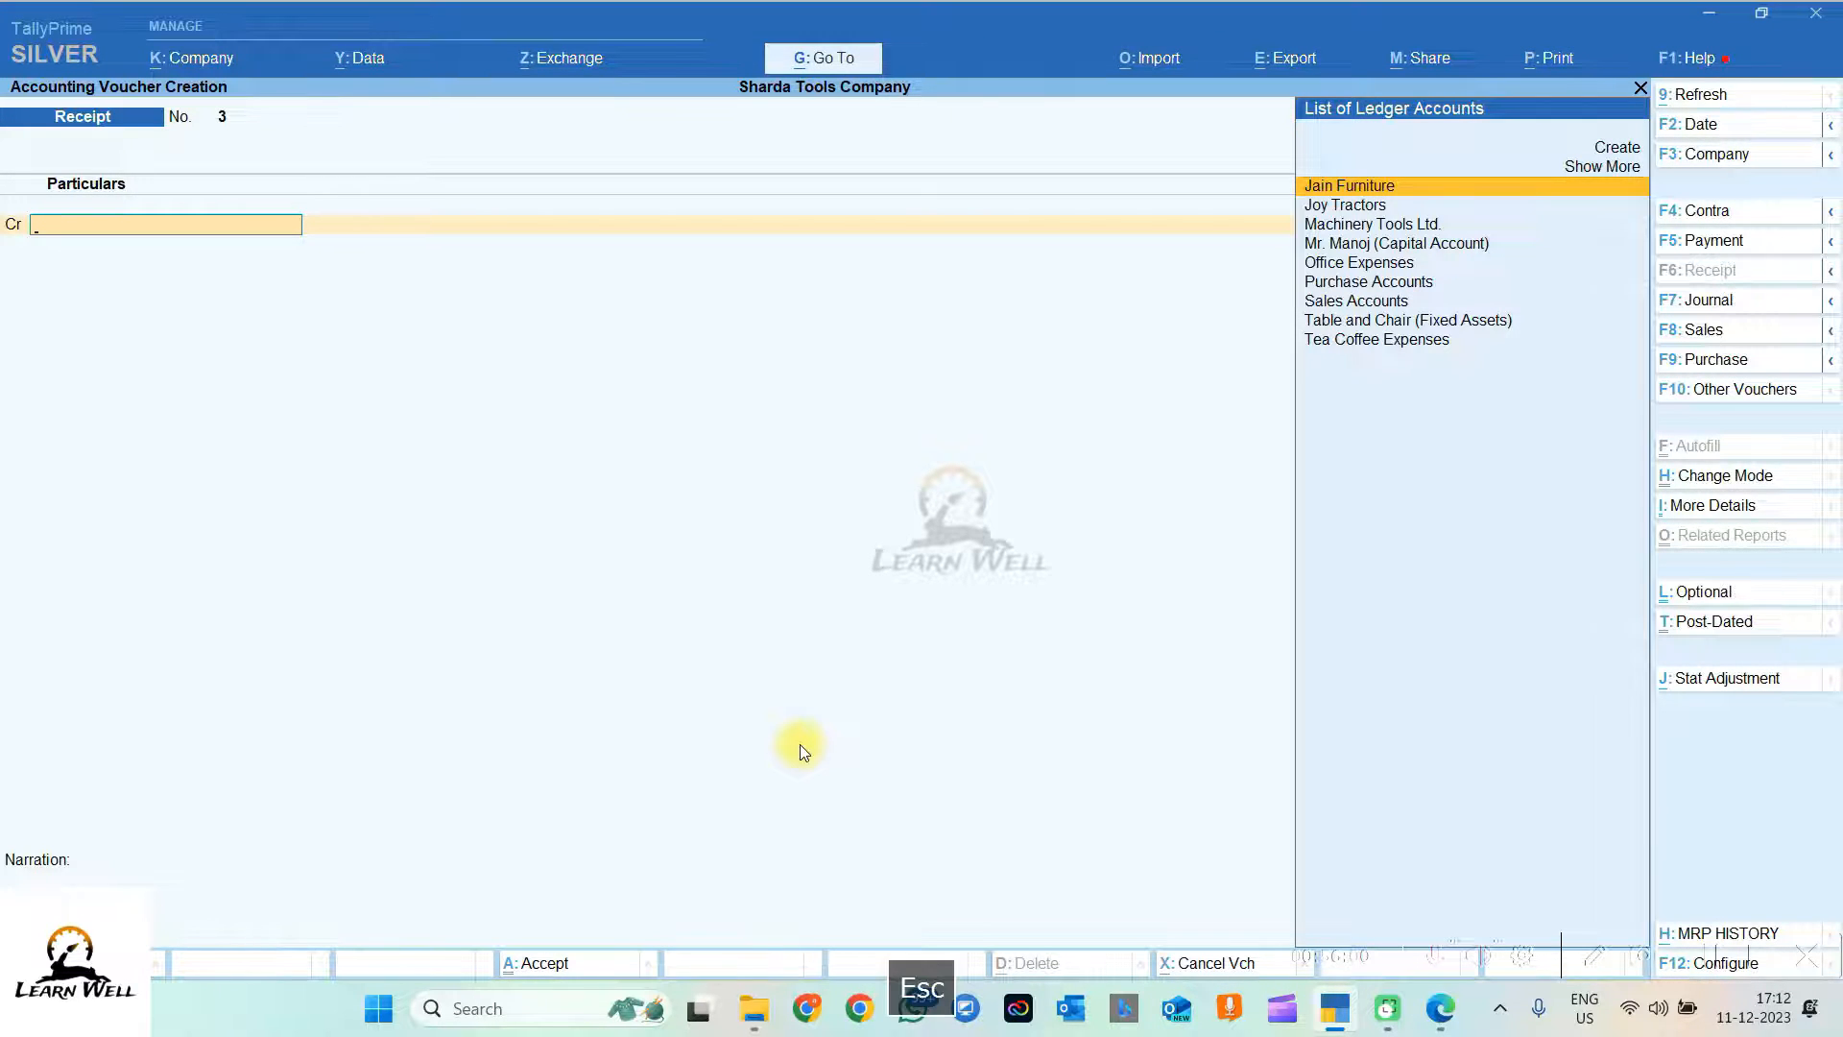
pyautogui.press('y')
pyautogui.press('k')
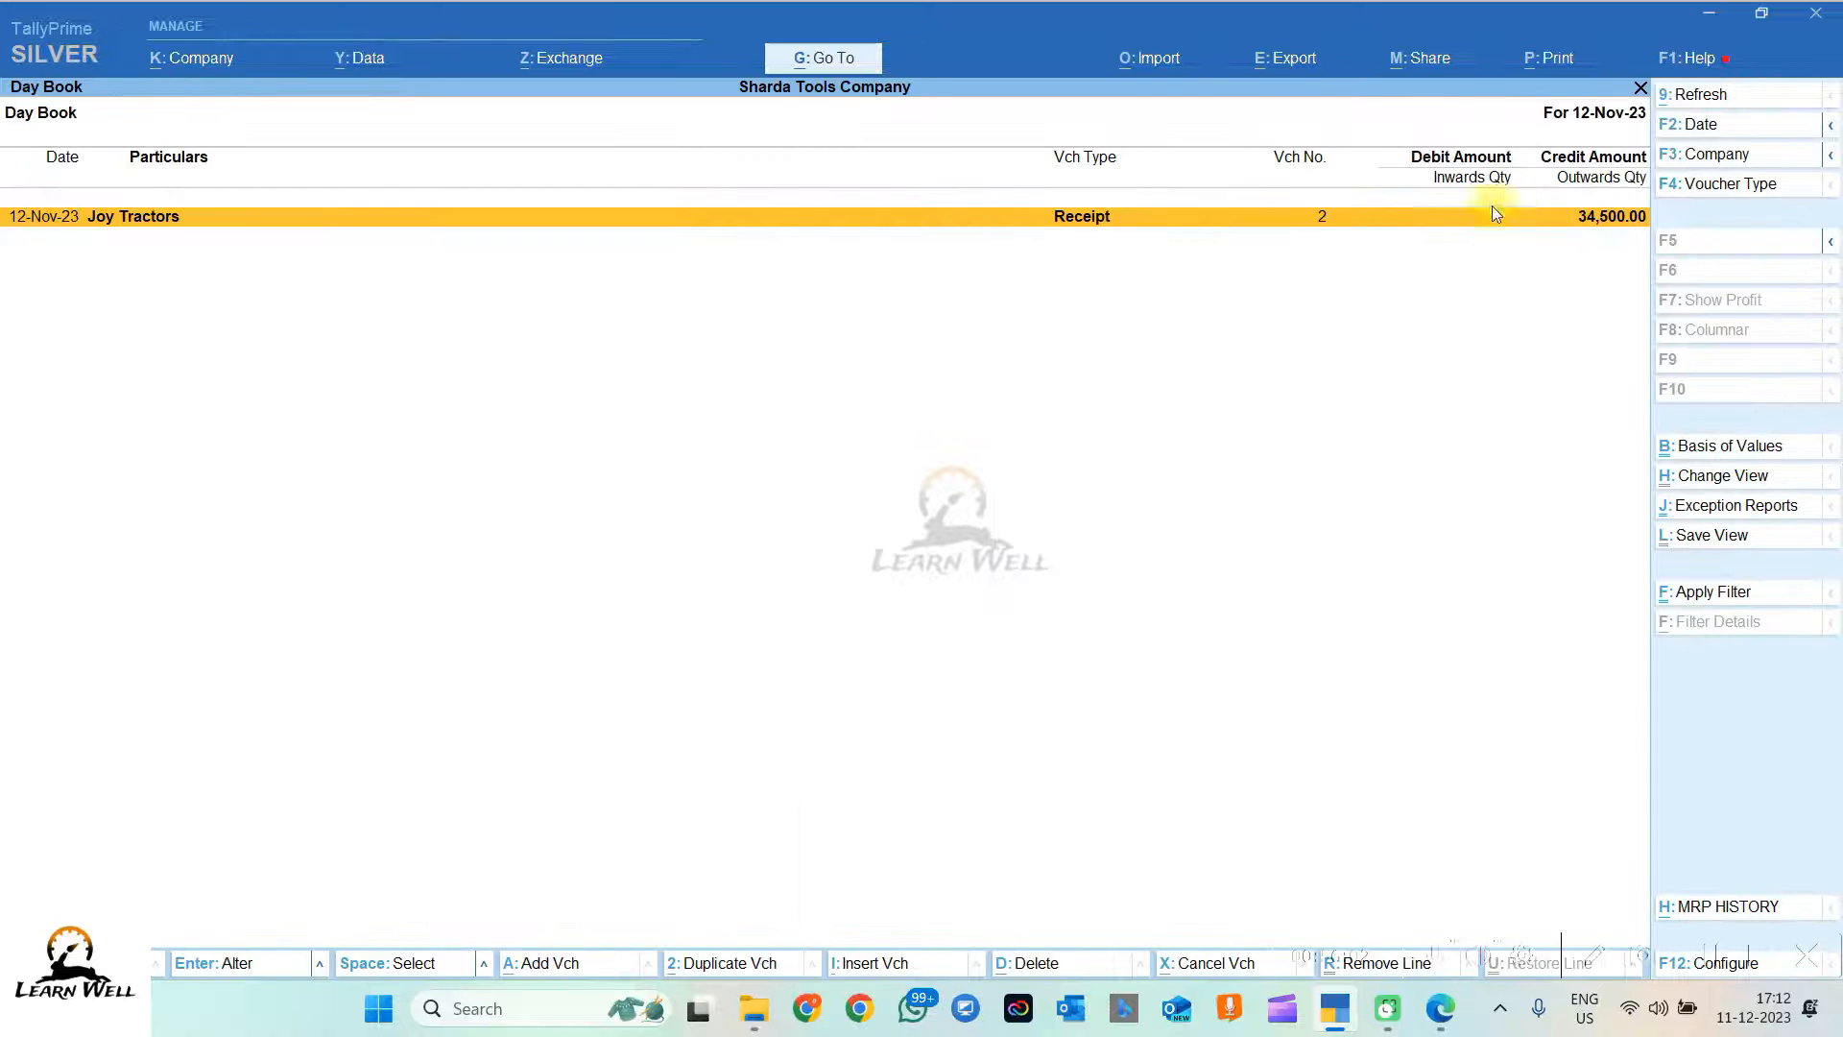
pyautogui.press('Escape')
pyautogui.press('Escape')
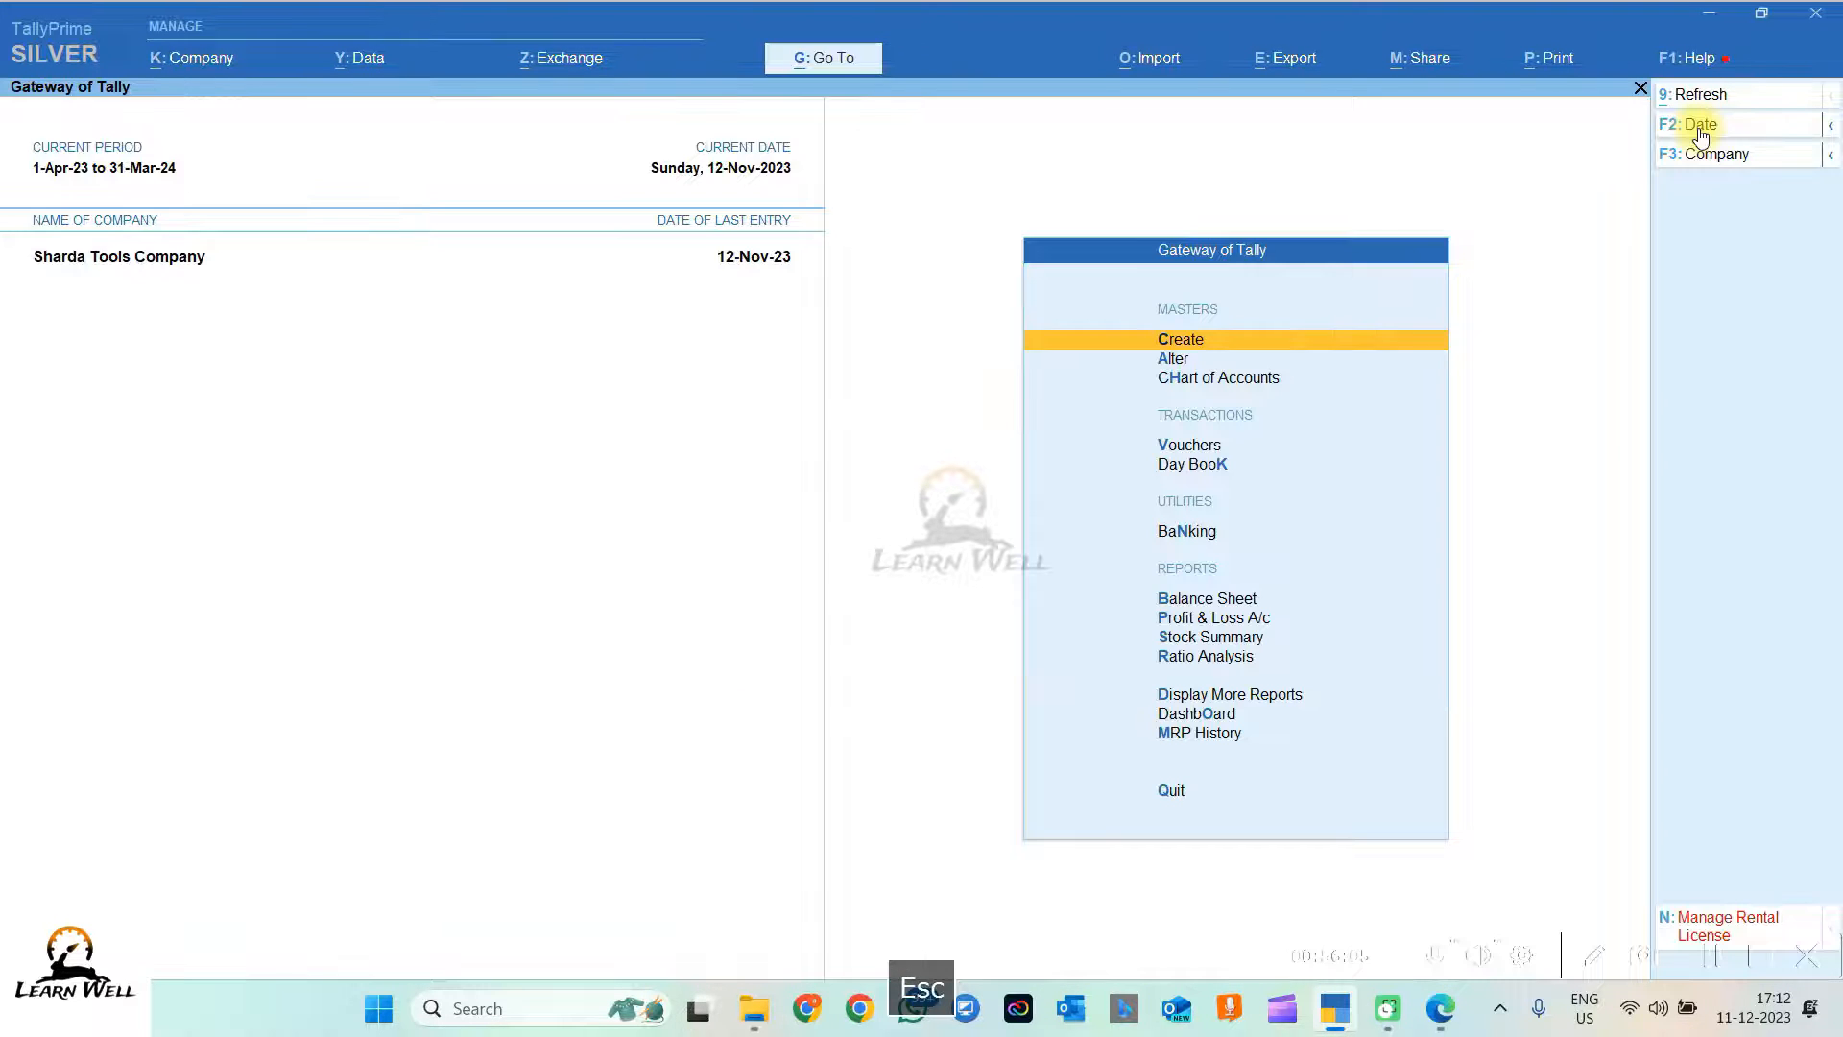
pyautogui.click(1230, 467)
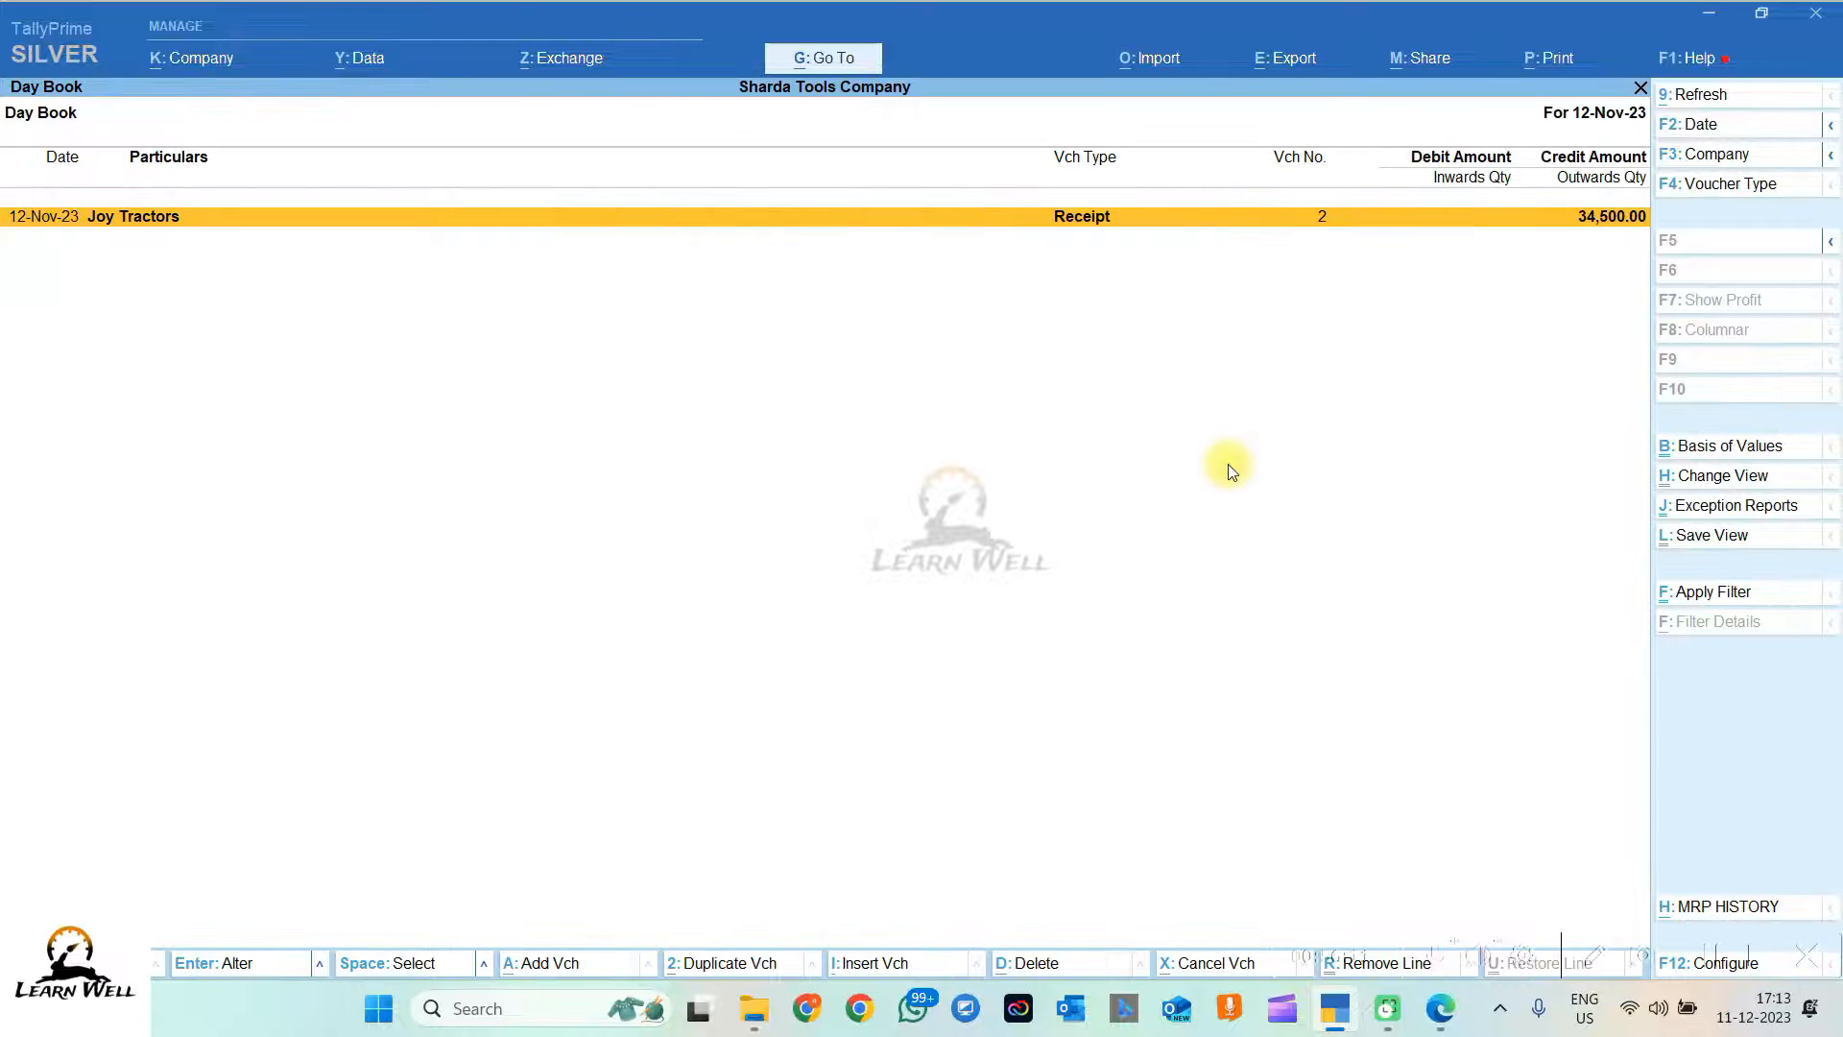
pyautogui.press('Escape')
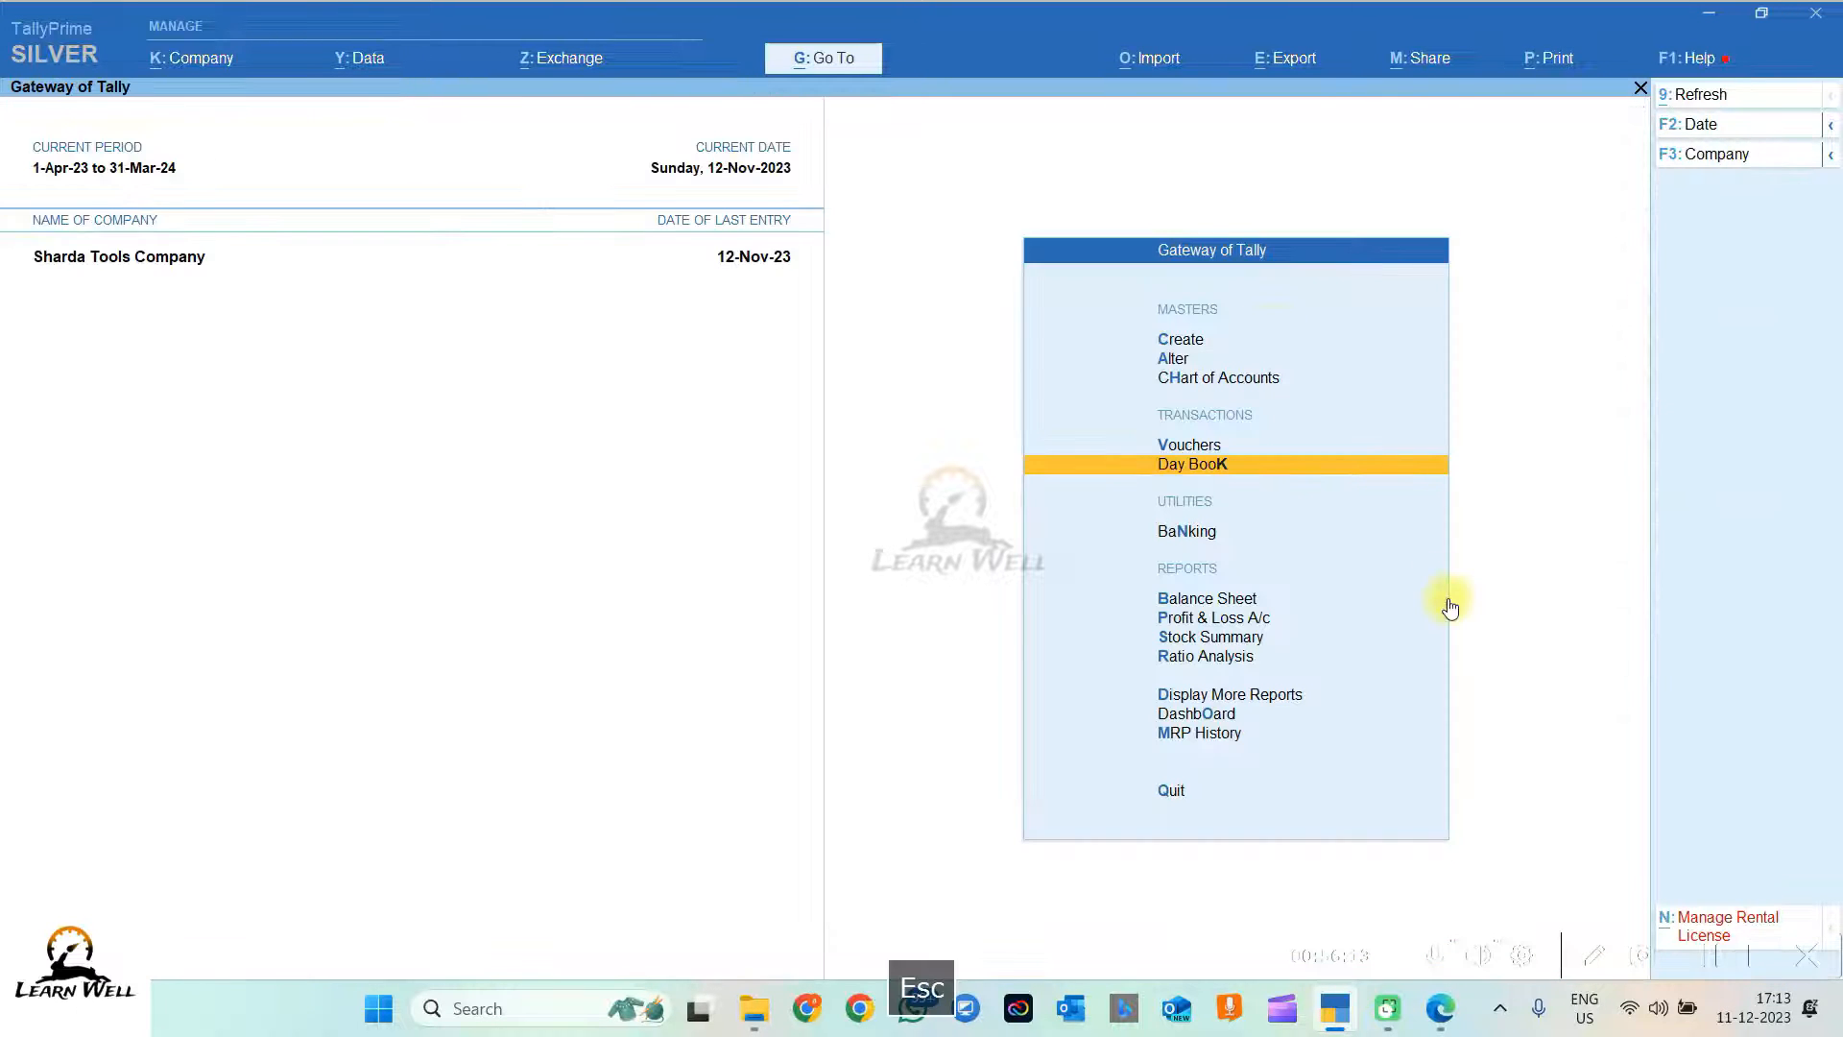
pyautogui.press('Escape')
pyautogui.press('Escape')
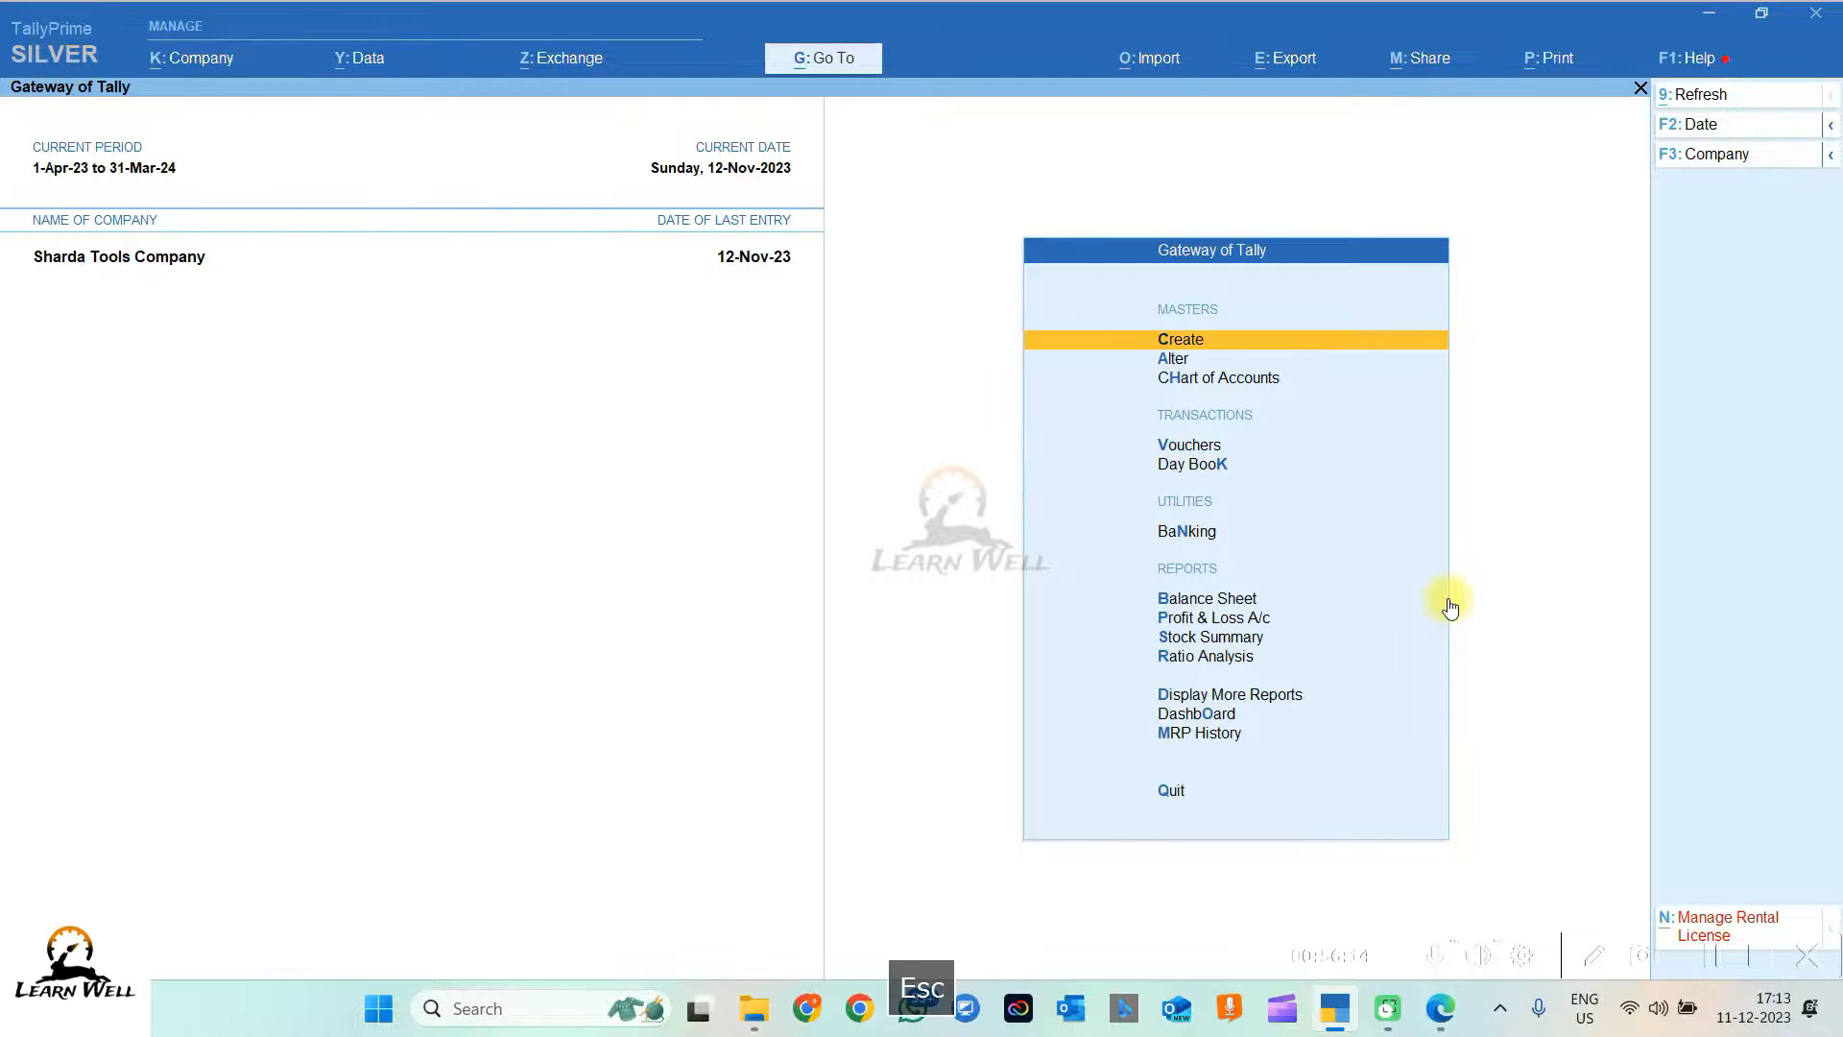
pyautogui.click(1220, 696)
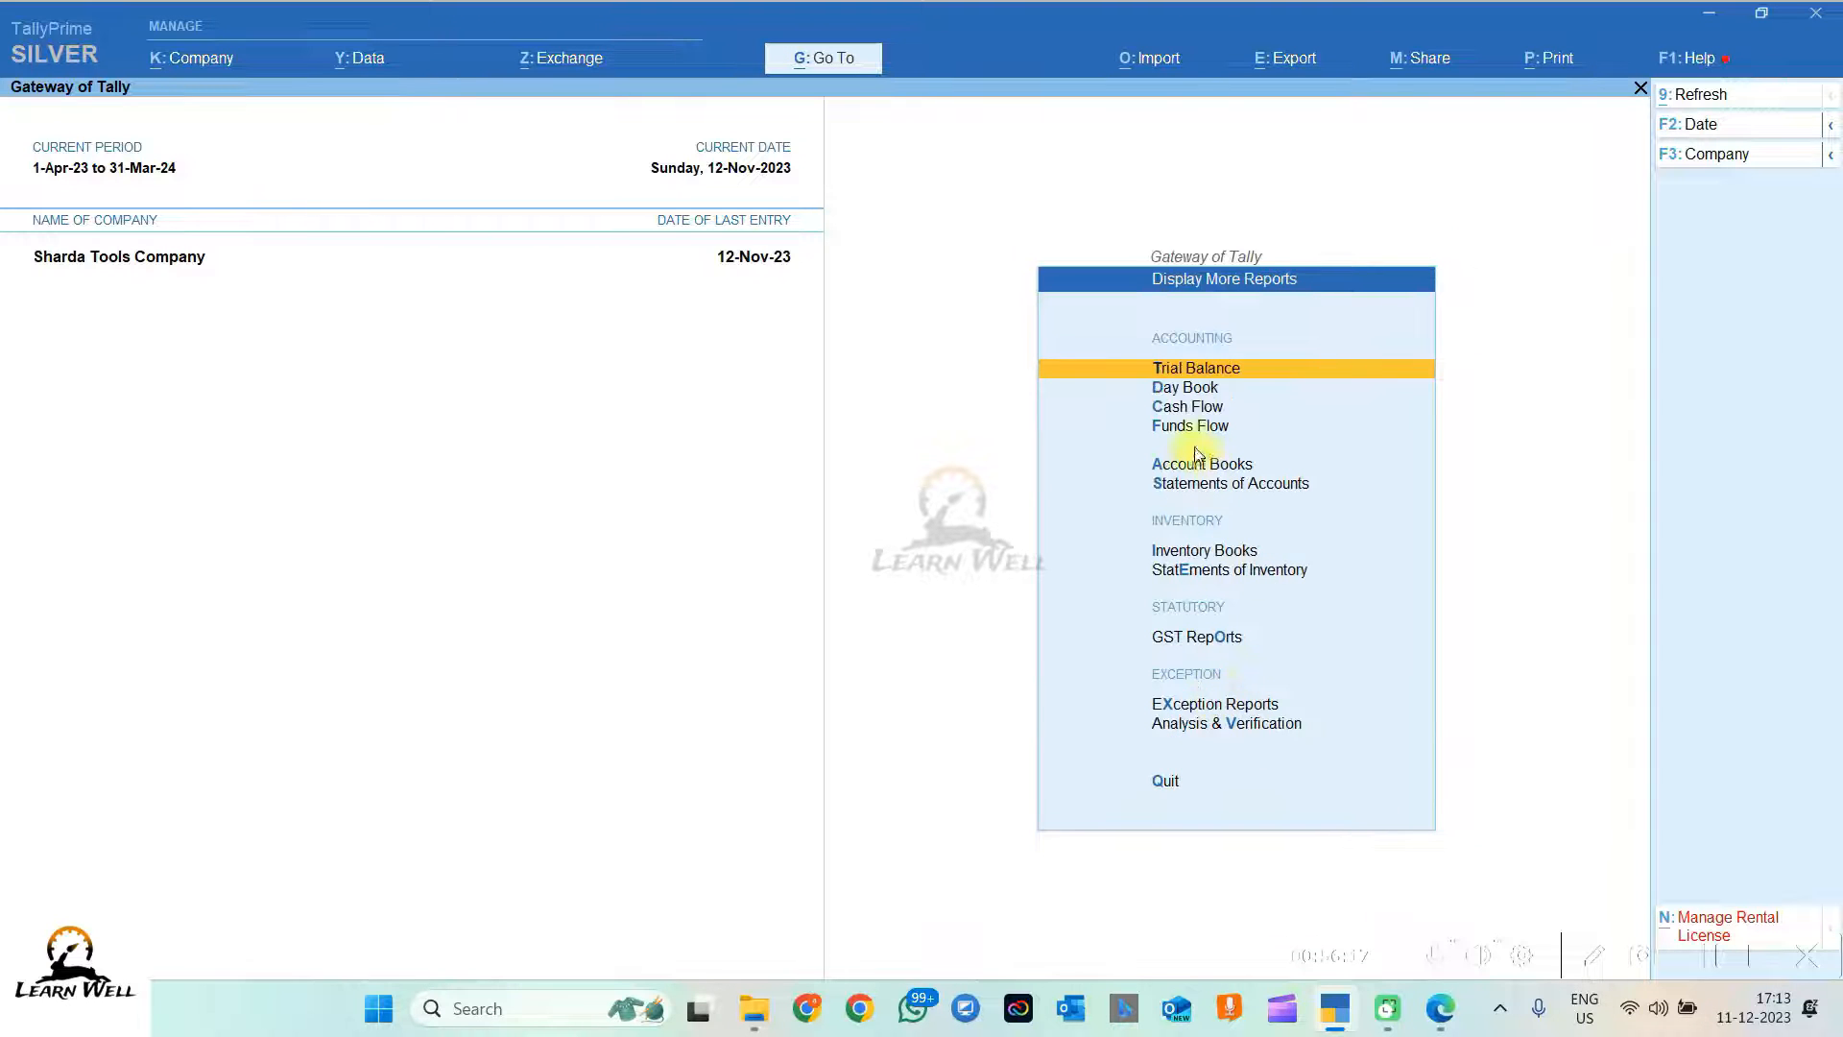
pyautogui.click(1181, 389)
pyautogui.press('Escape')
pyautogui.press('Escape')
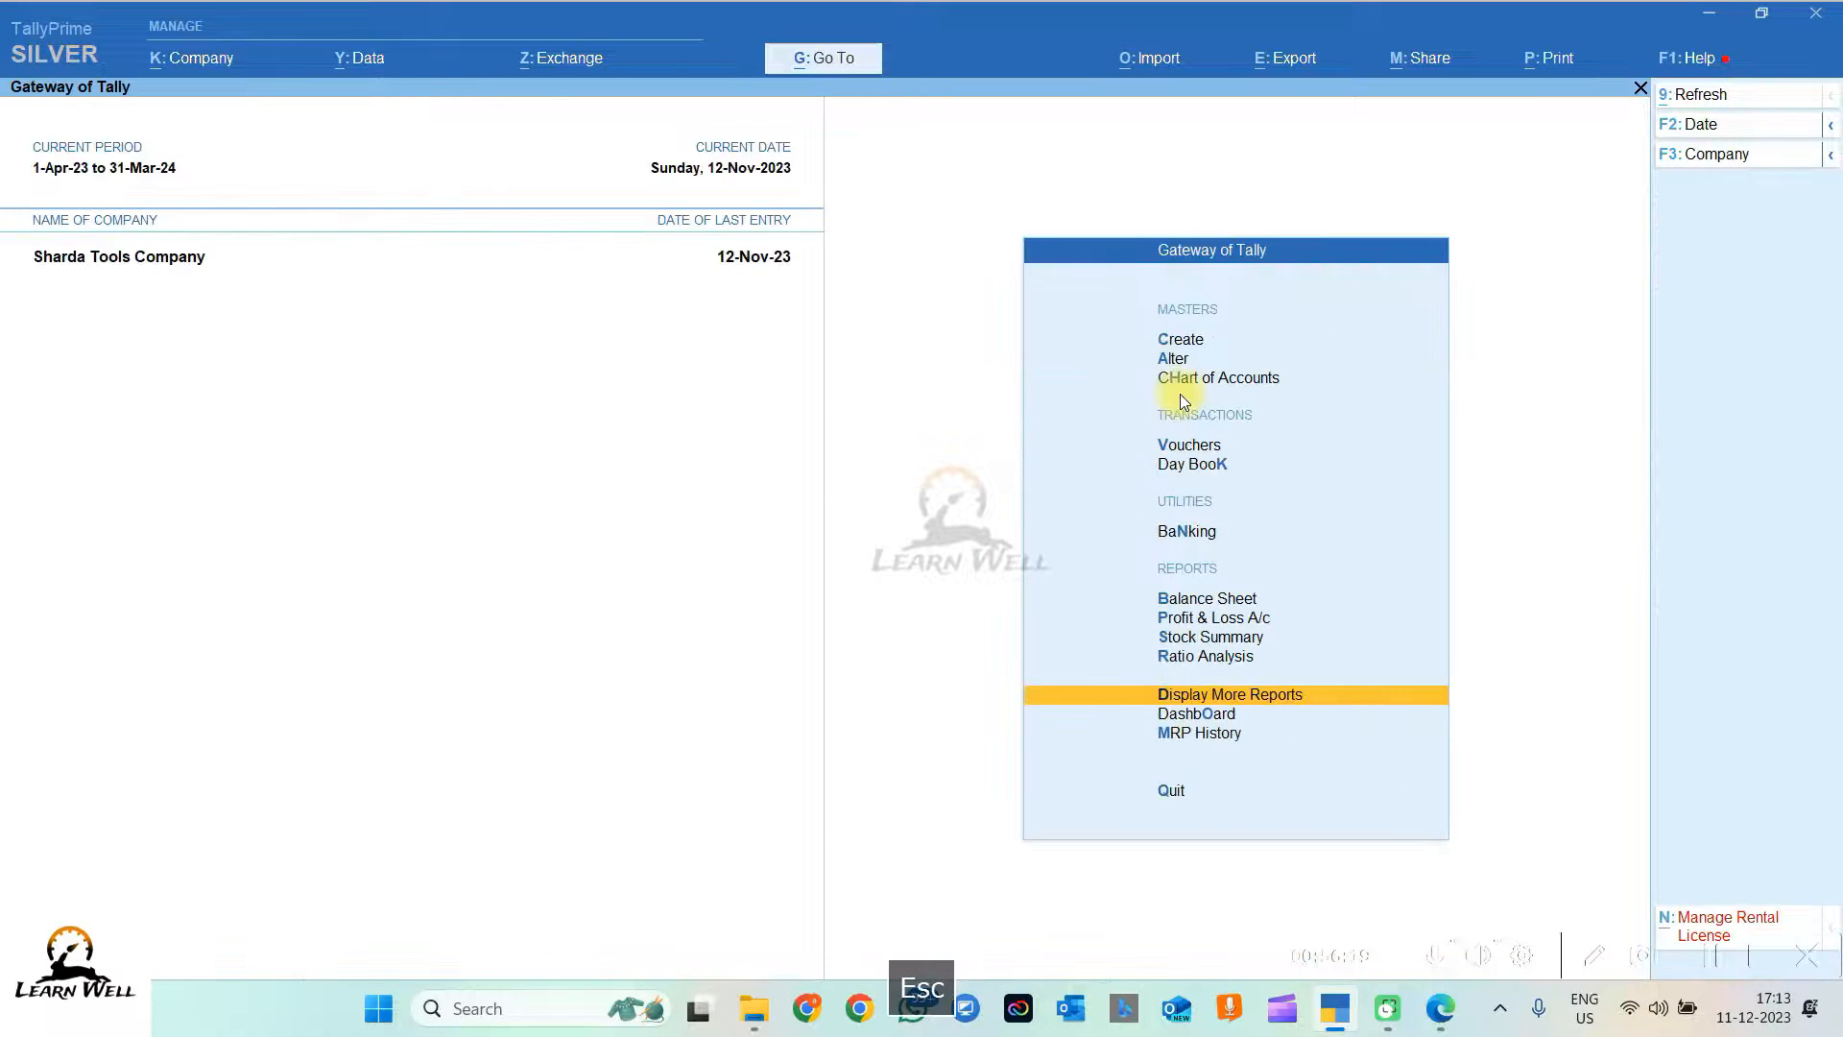
pyautogui.press('Escape')
pyautogui.press('Escape')
# Step: Show the Day Book with all vouchers from 1-Apr-23 to 12-Nov-23, then close it
pyautogui.press('d')
pyautogui.press('k')
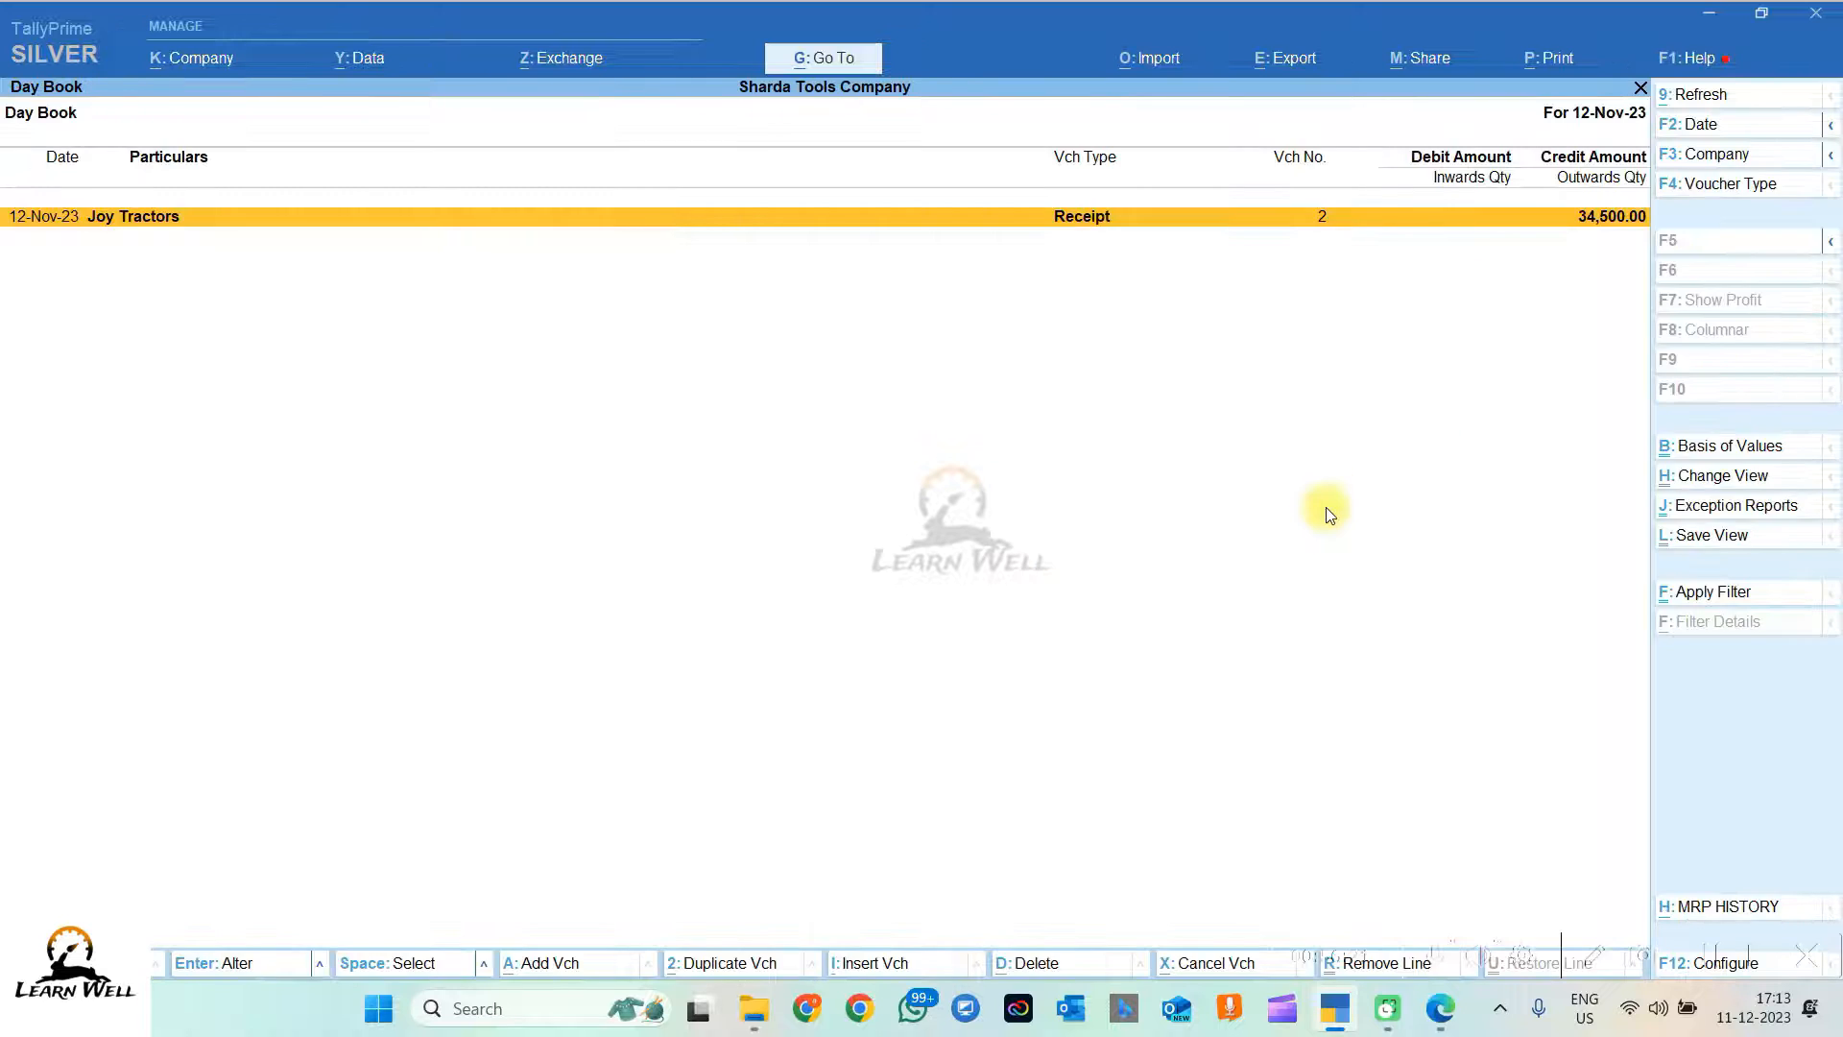
pyautogui.press('Escape')
pyautogui.press('Escape')
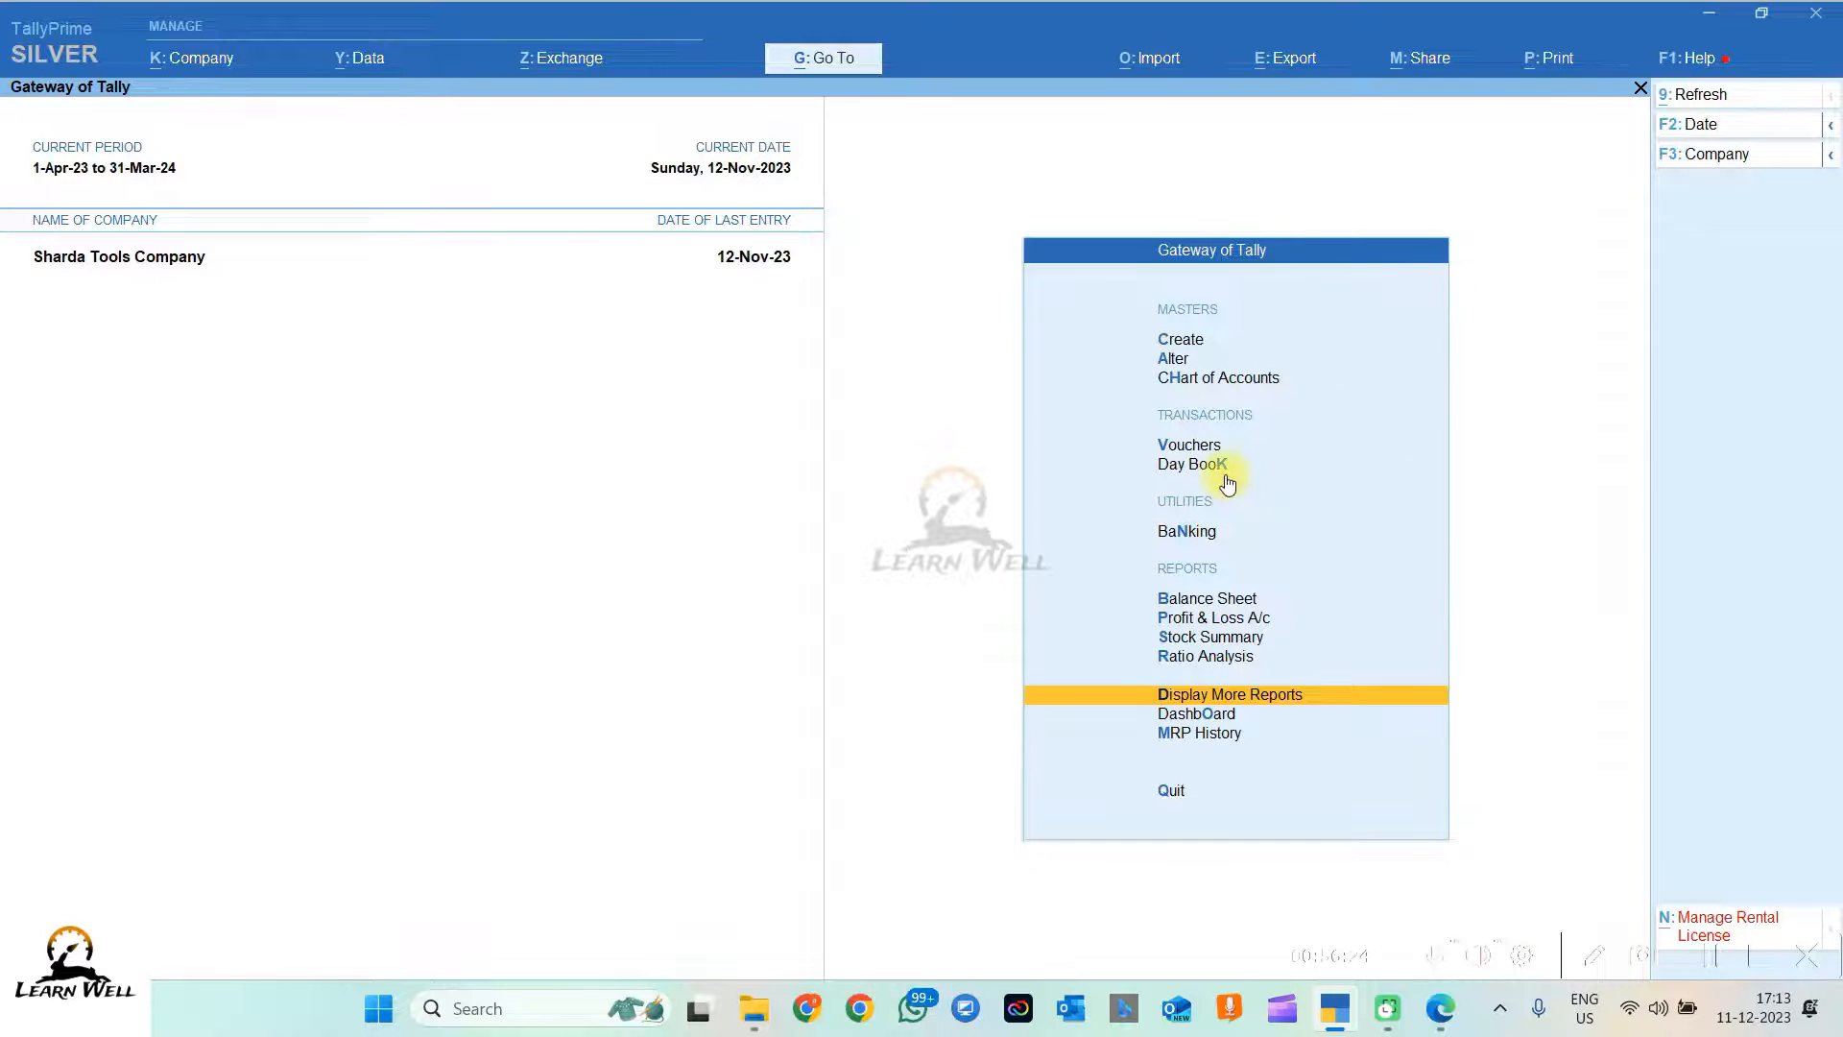
pyautogui.click(1228, 483)
pyautogui.press('Escape')
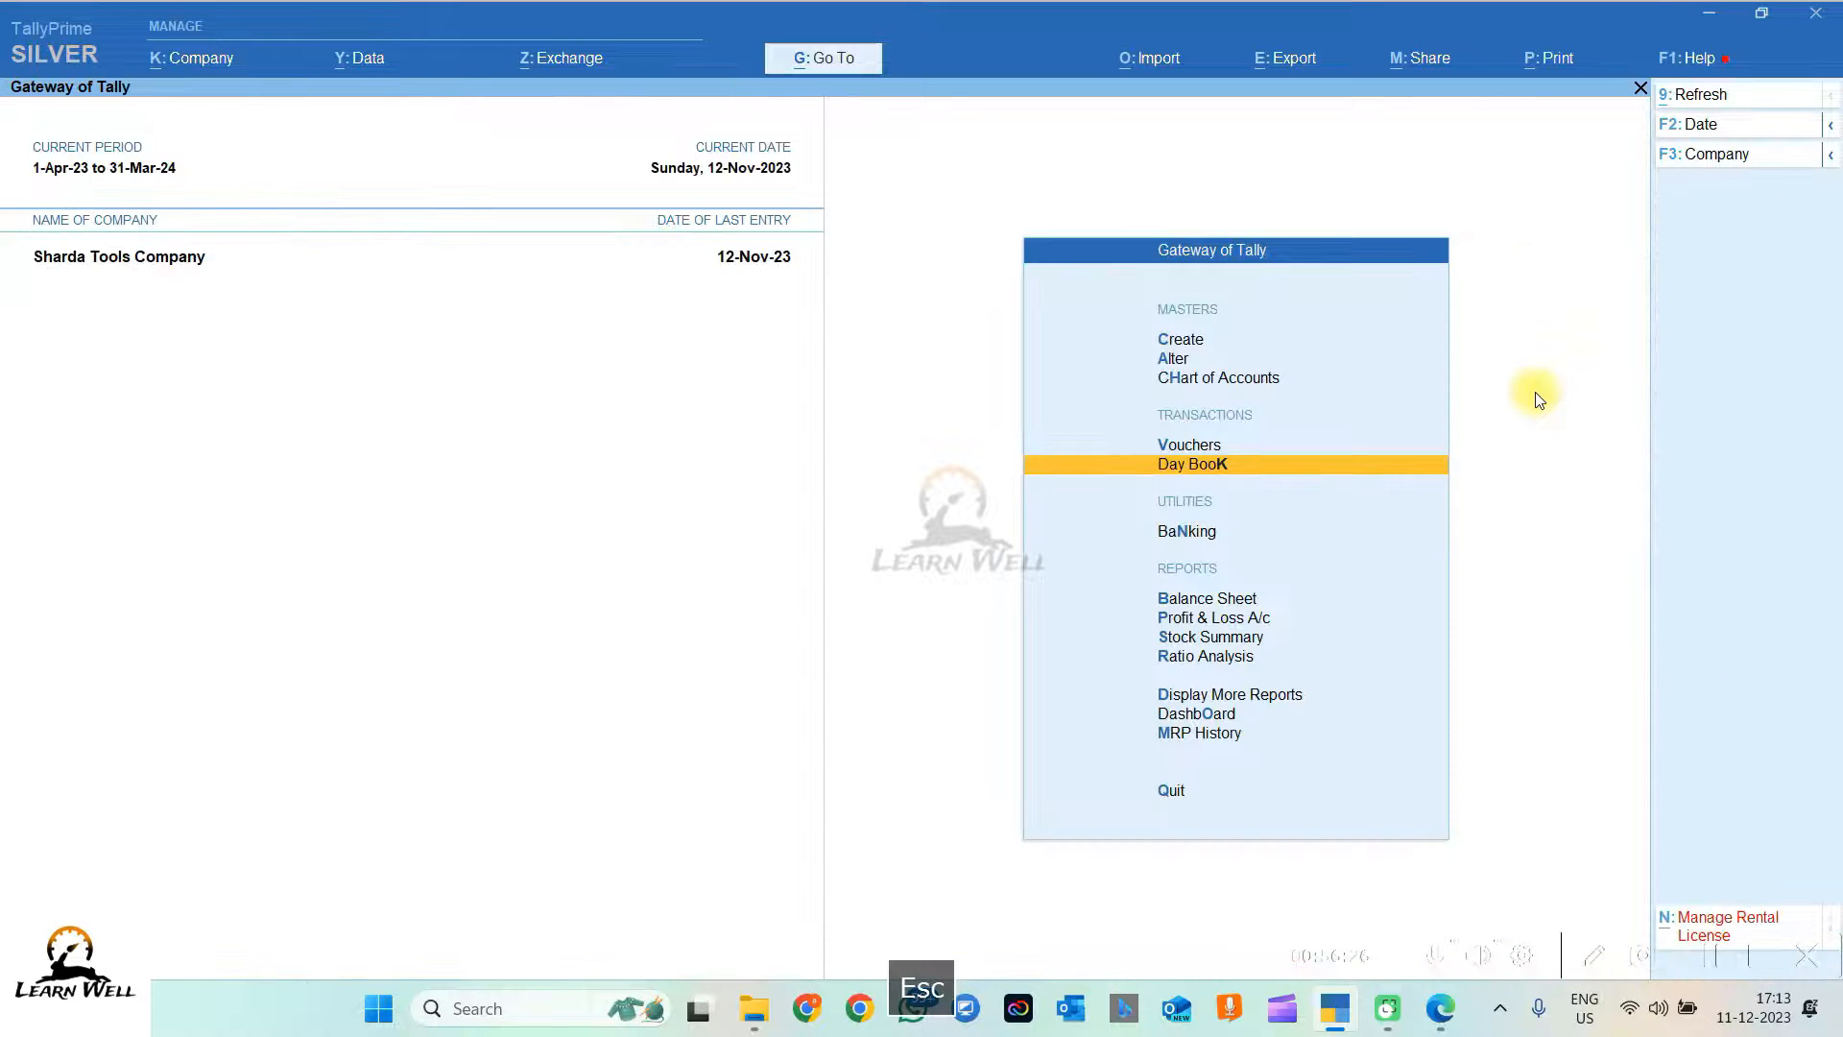
pyautogui.press('k')
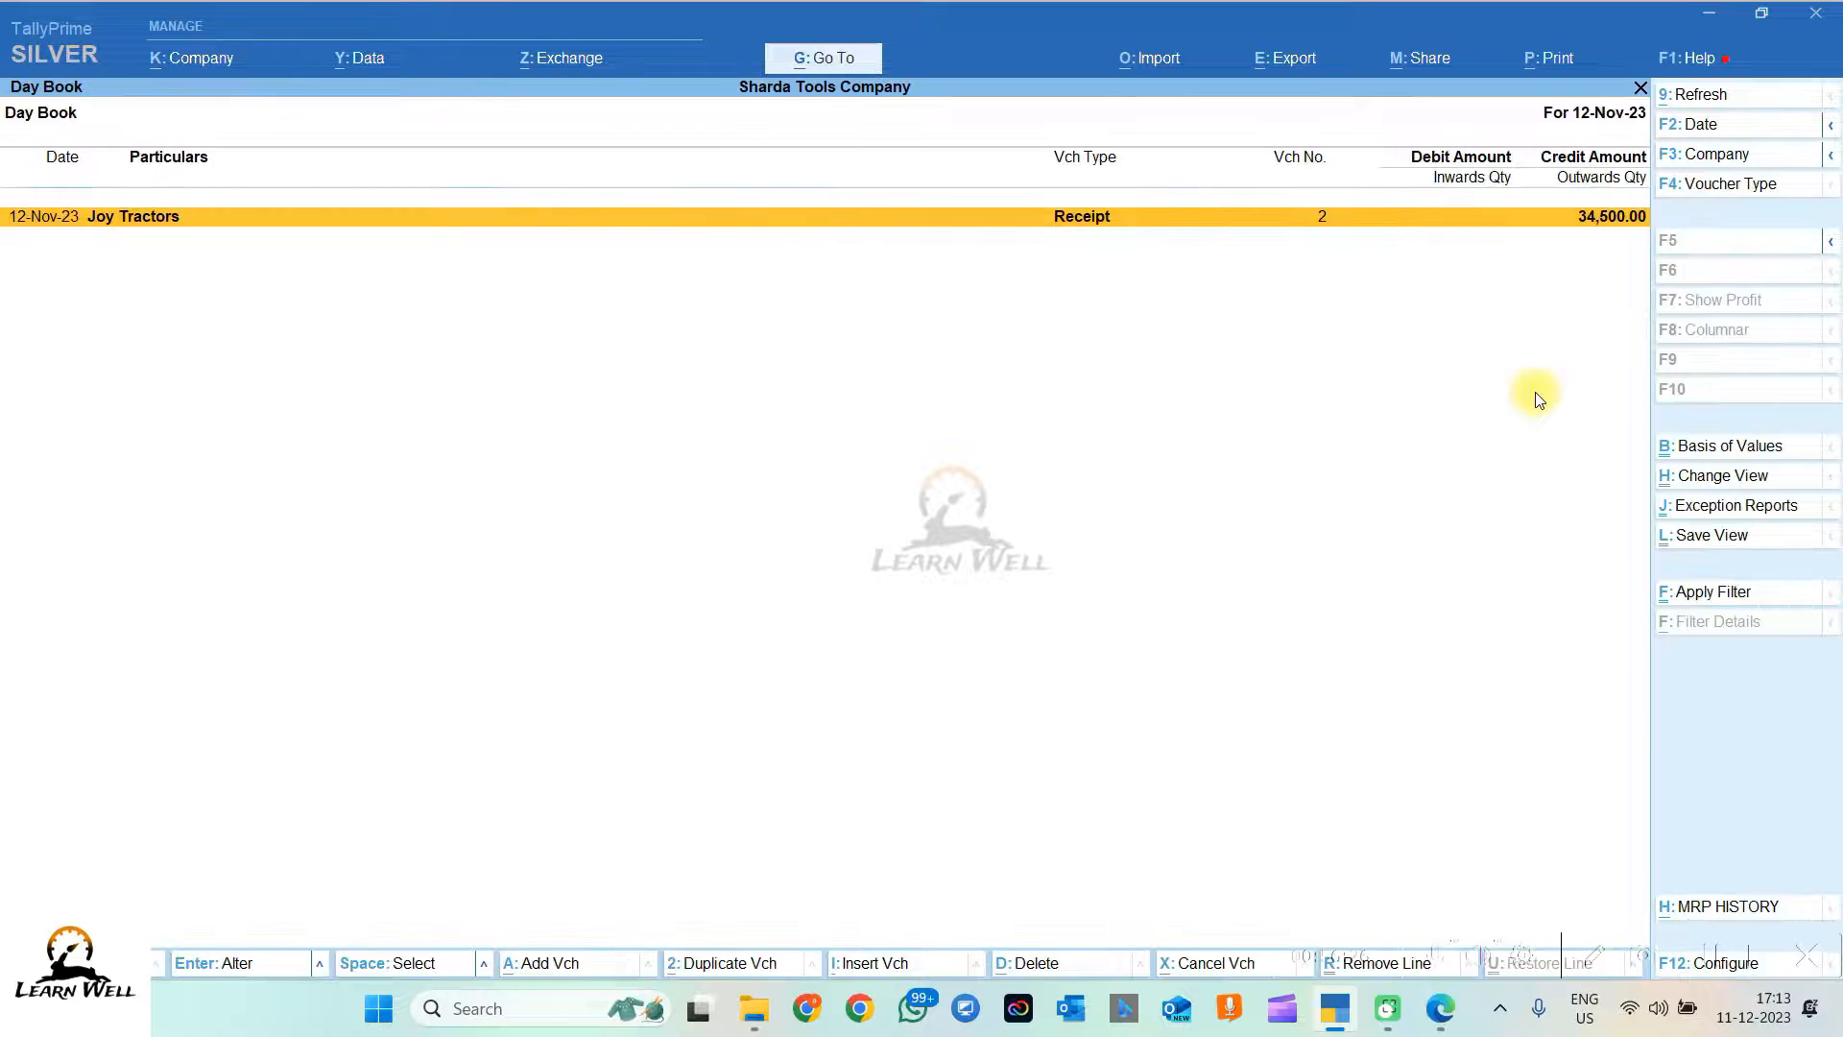
pyautogui.click(1699, 125)
pyautogui.press('Return')
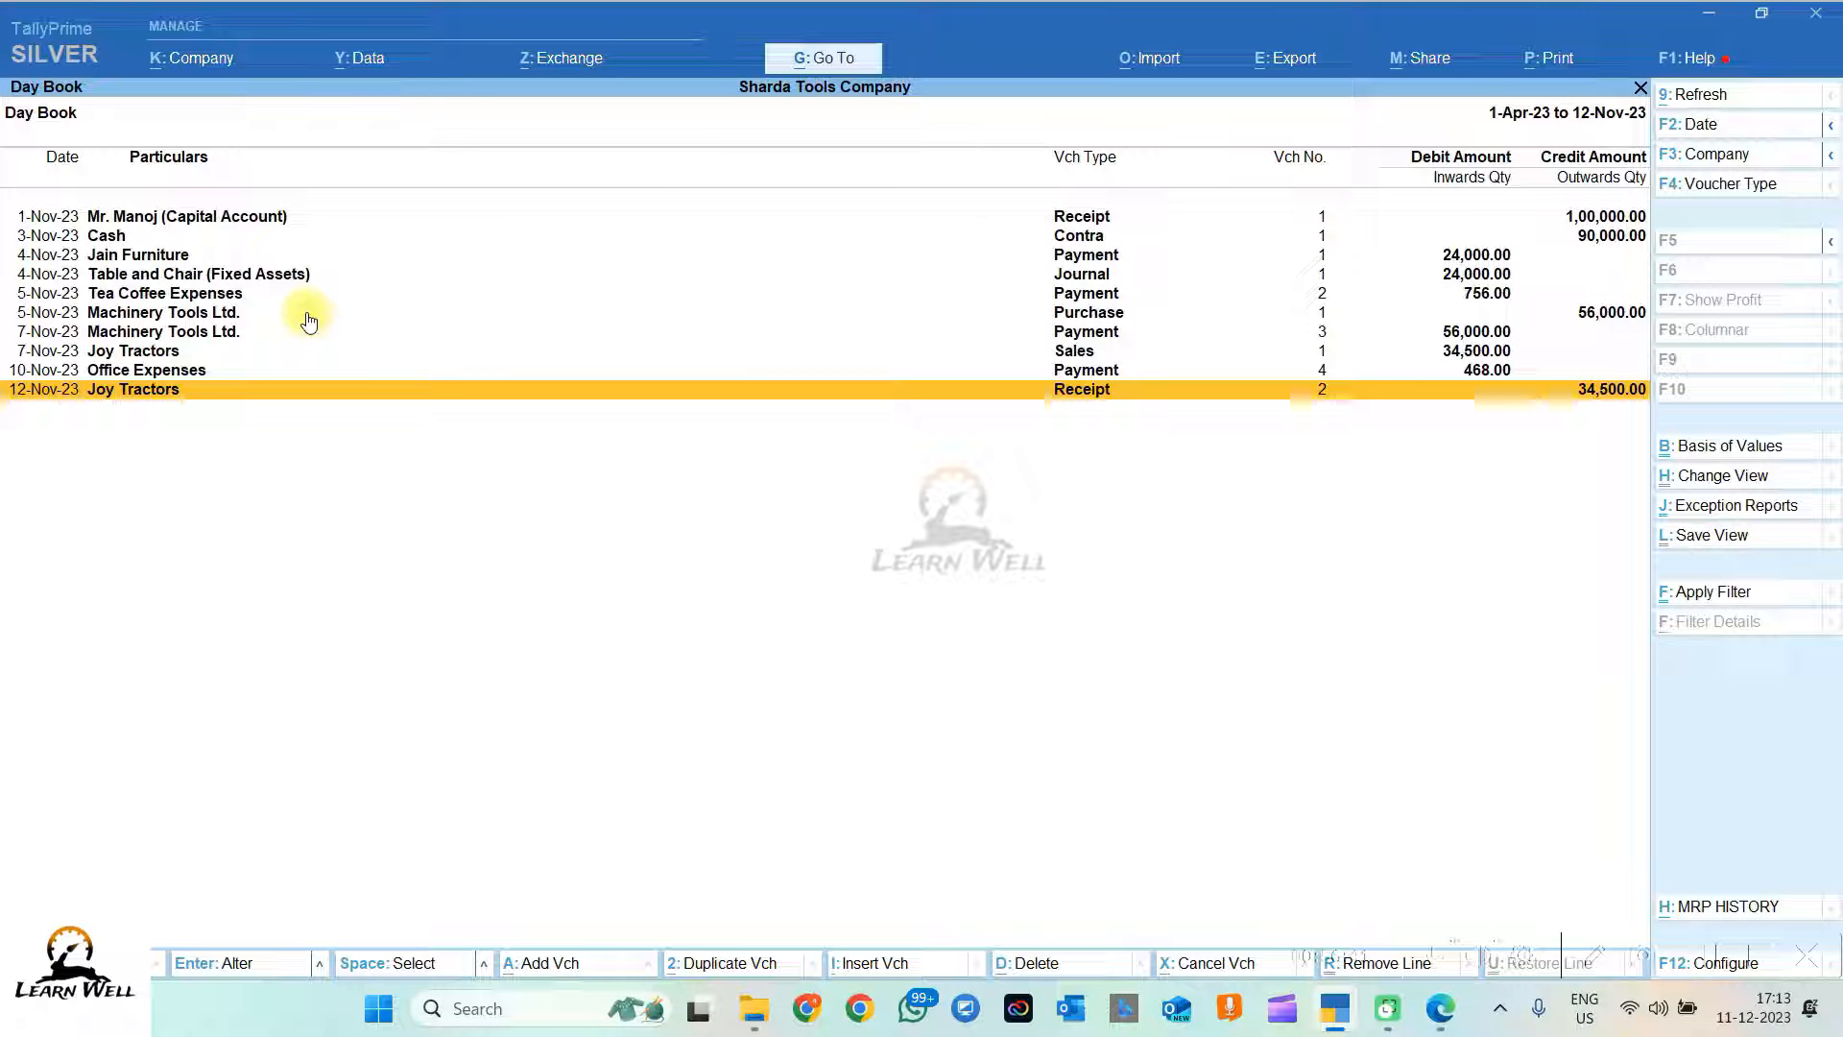
pyautogui.press('Escape')
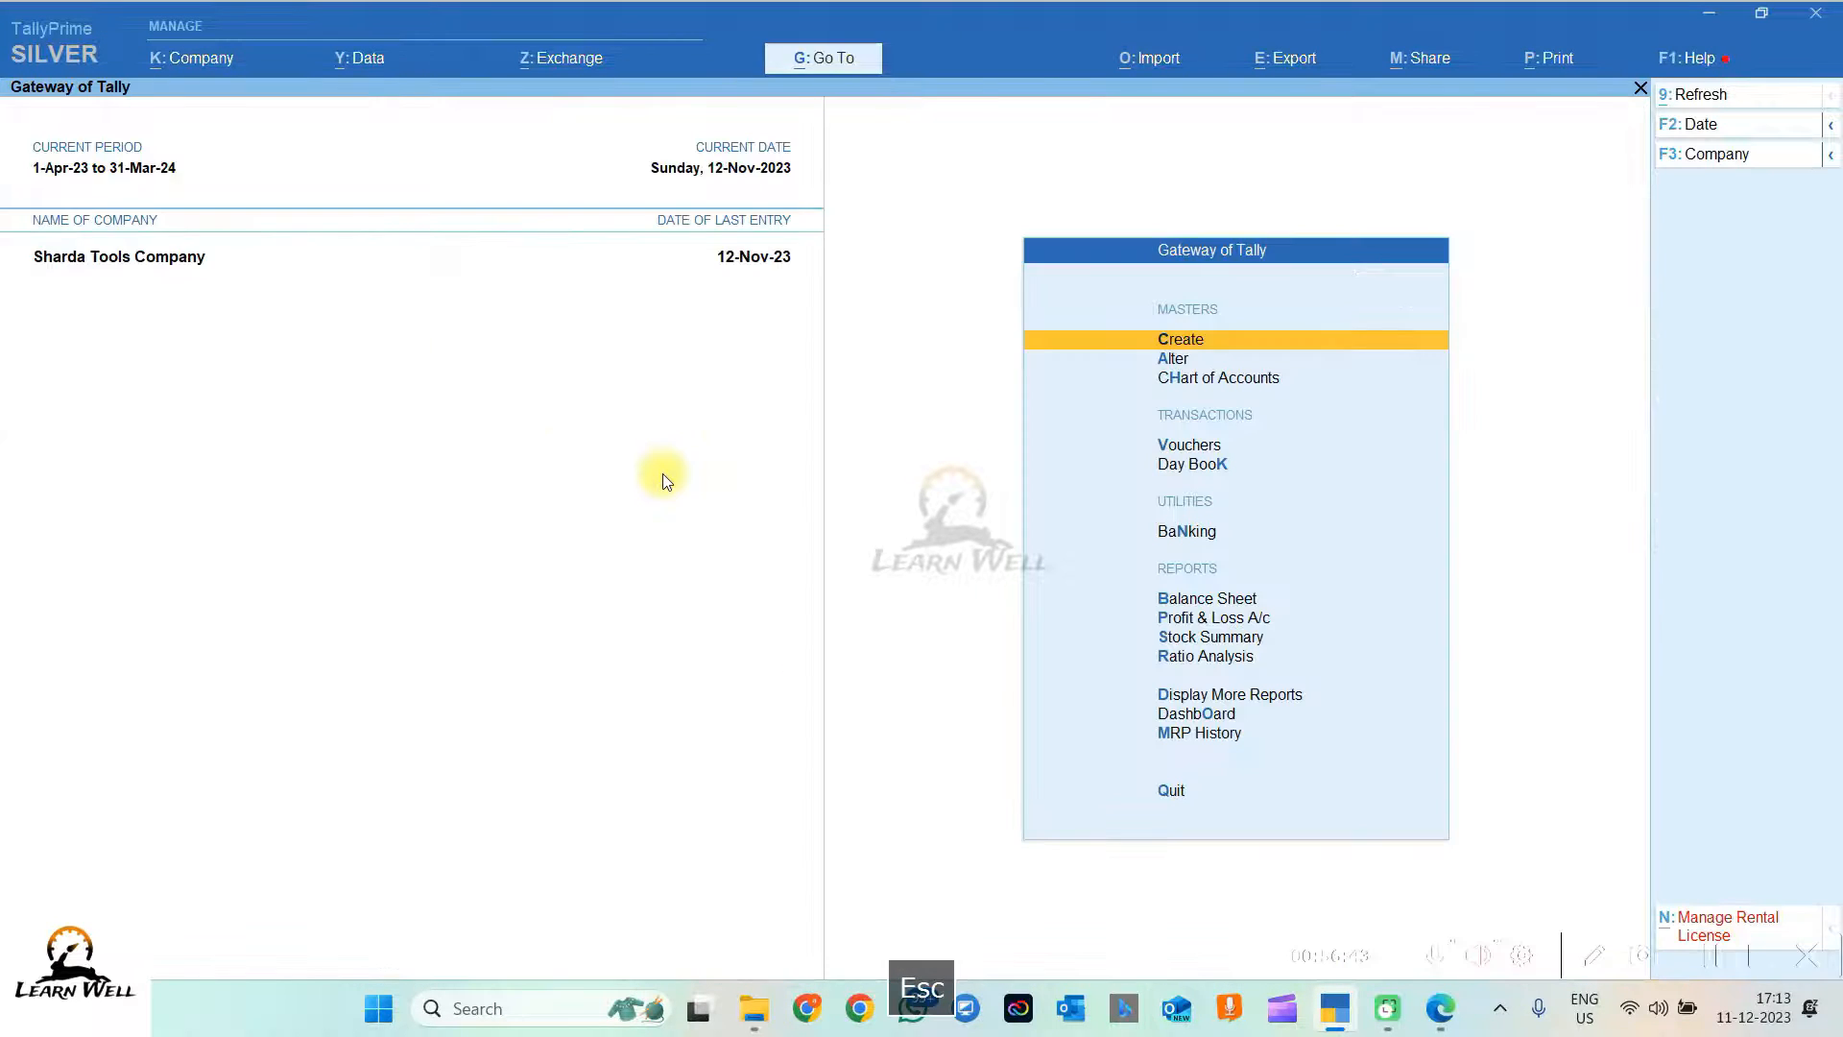
# Step: Open the Cash ledger with 'dalCash', review its 8,776.00 closing balance, and back out
pyautogui.write('dalCash')
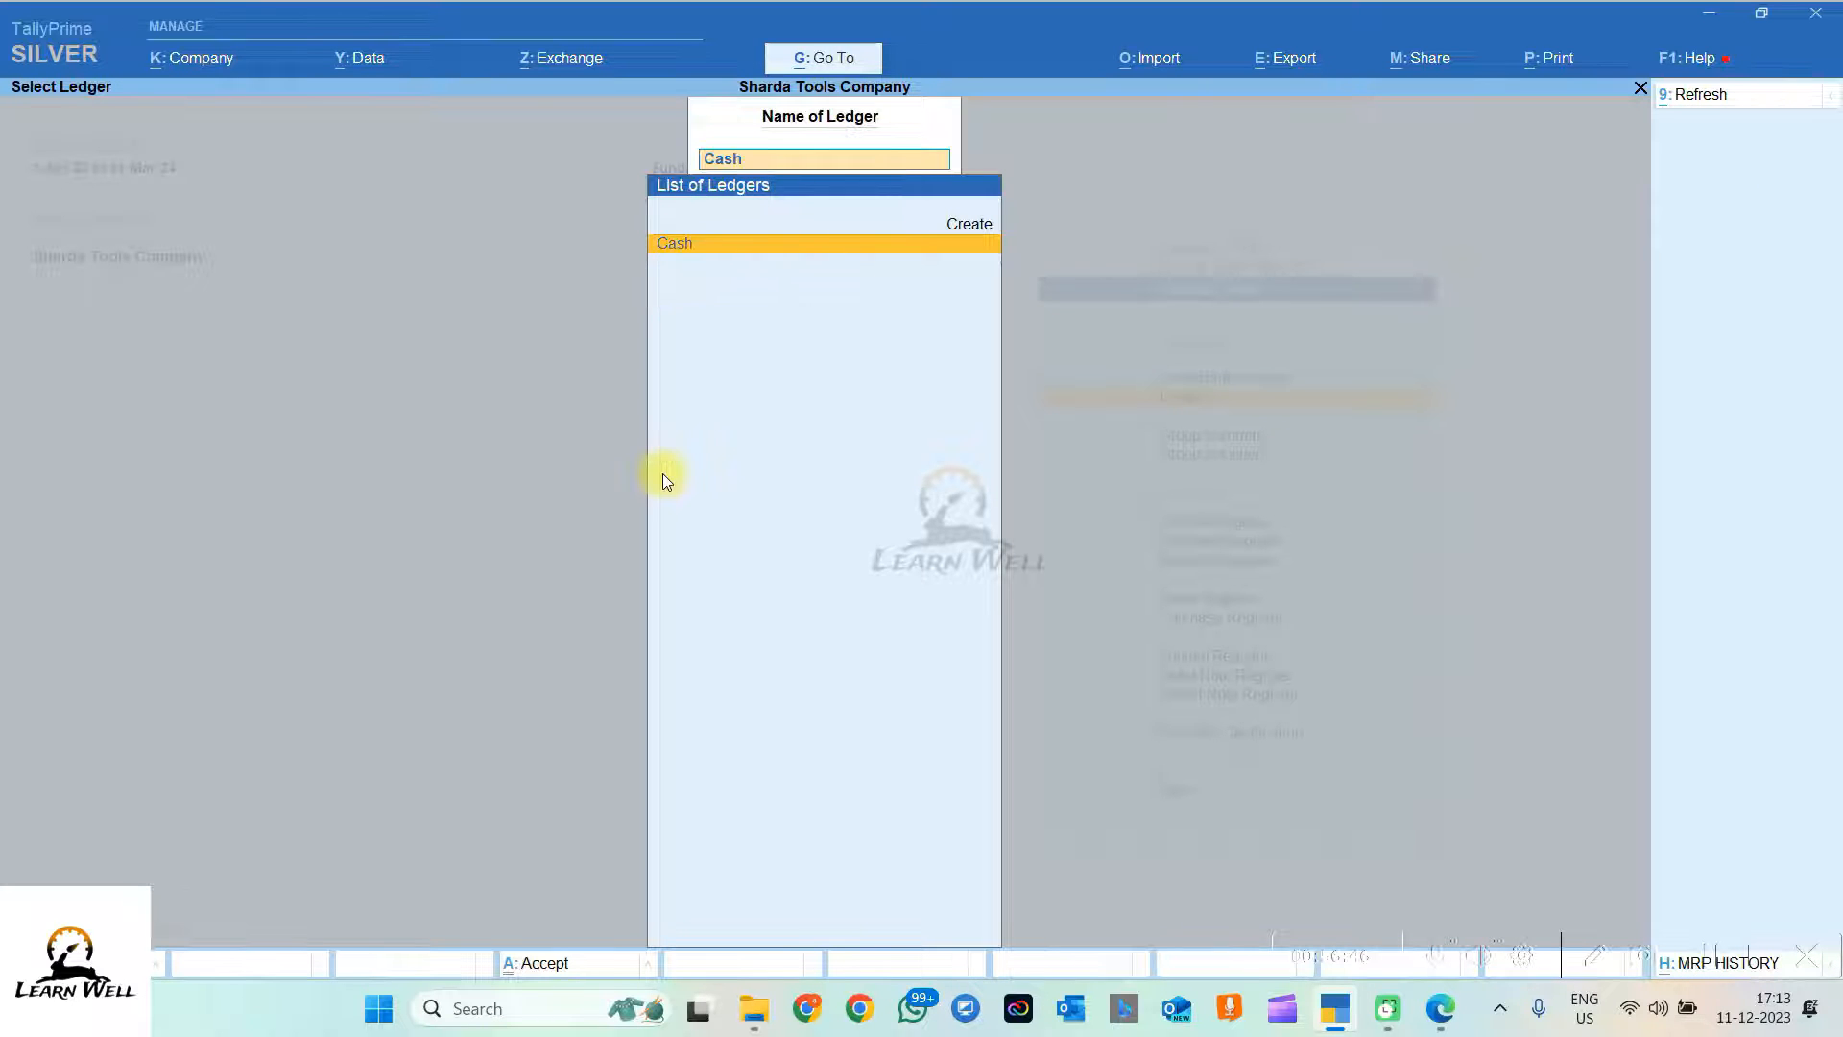
pyautogui.press('Return')
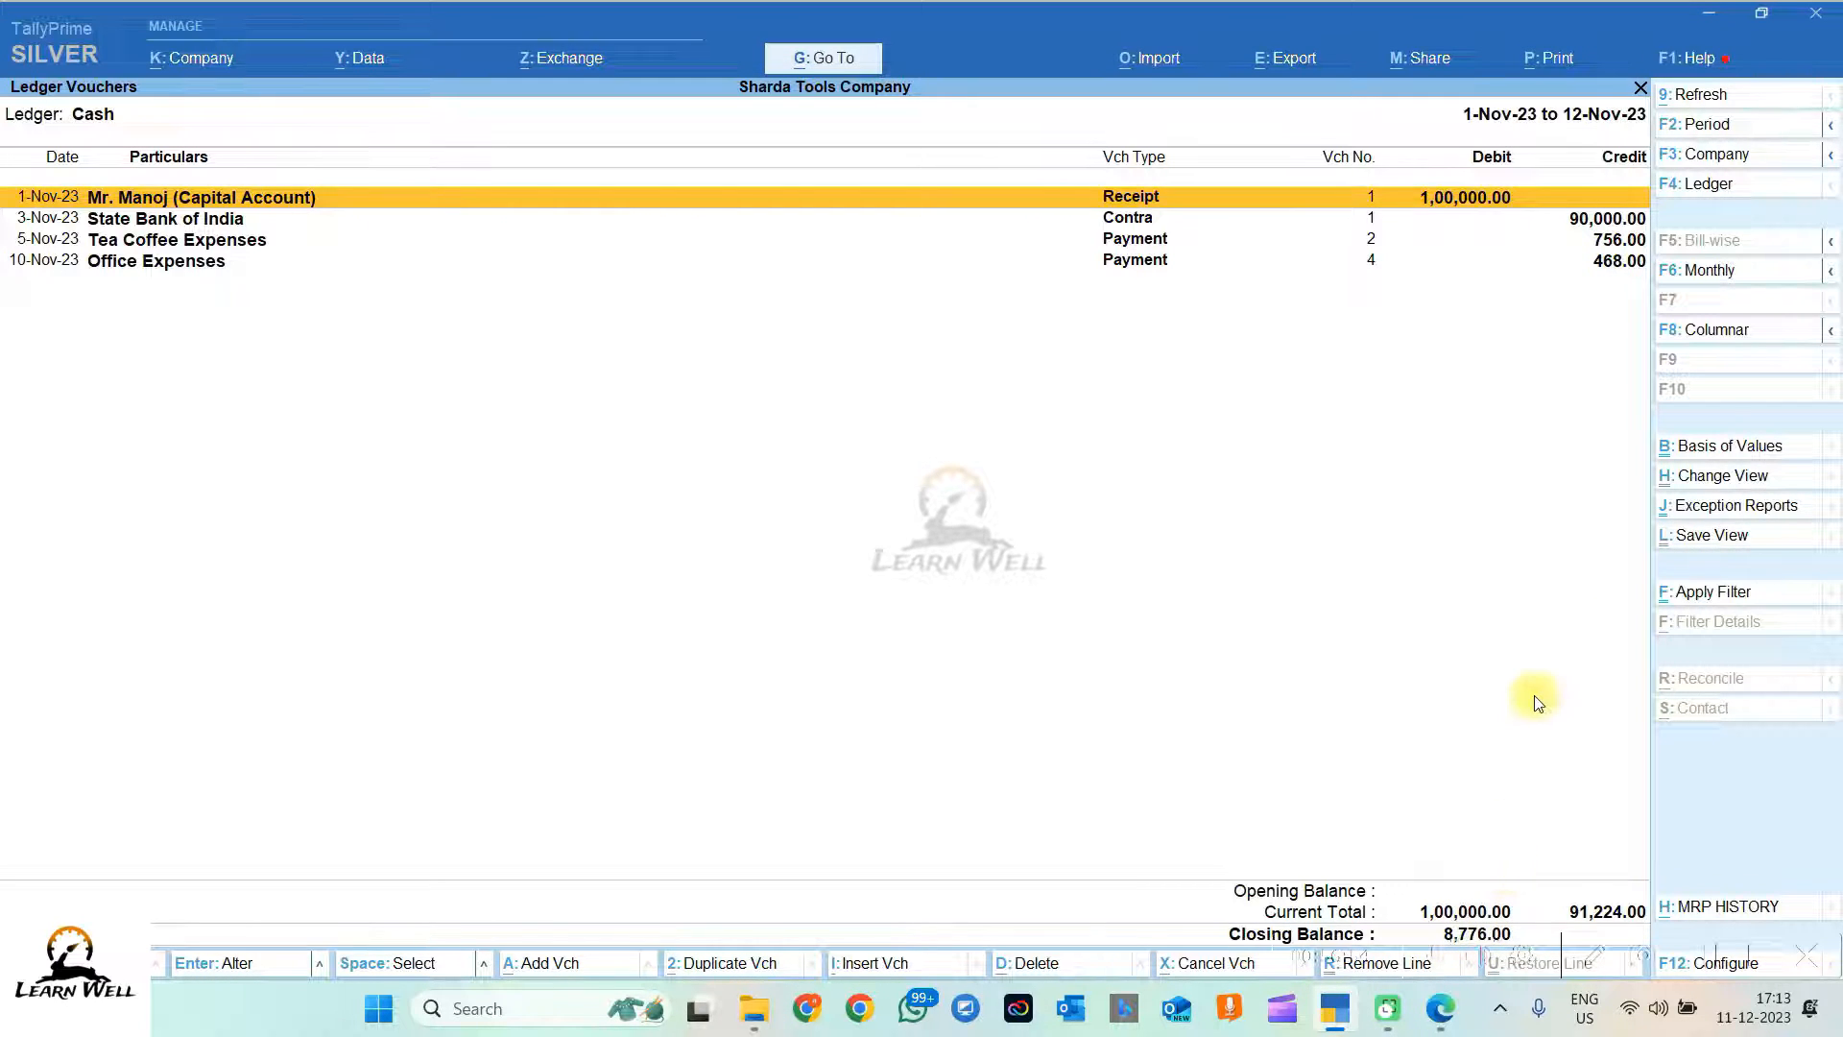
pyautogui.press('Escape')
pyautogui.press('Escape')
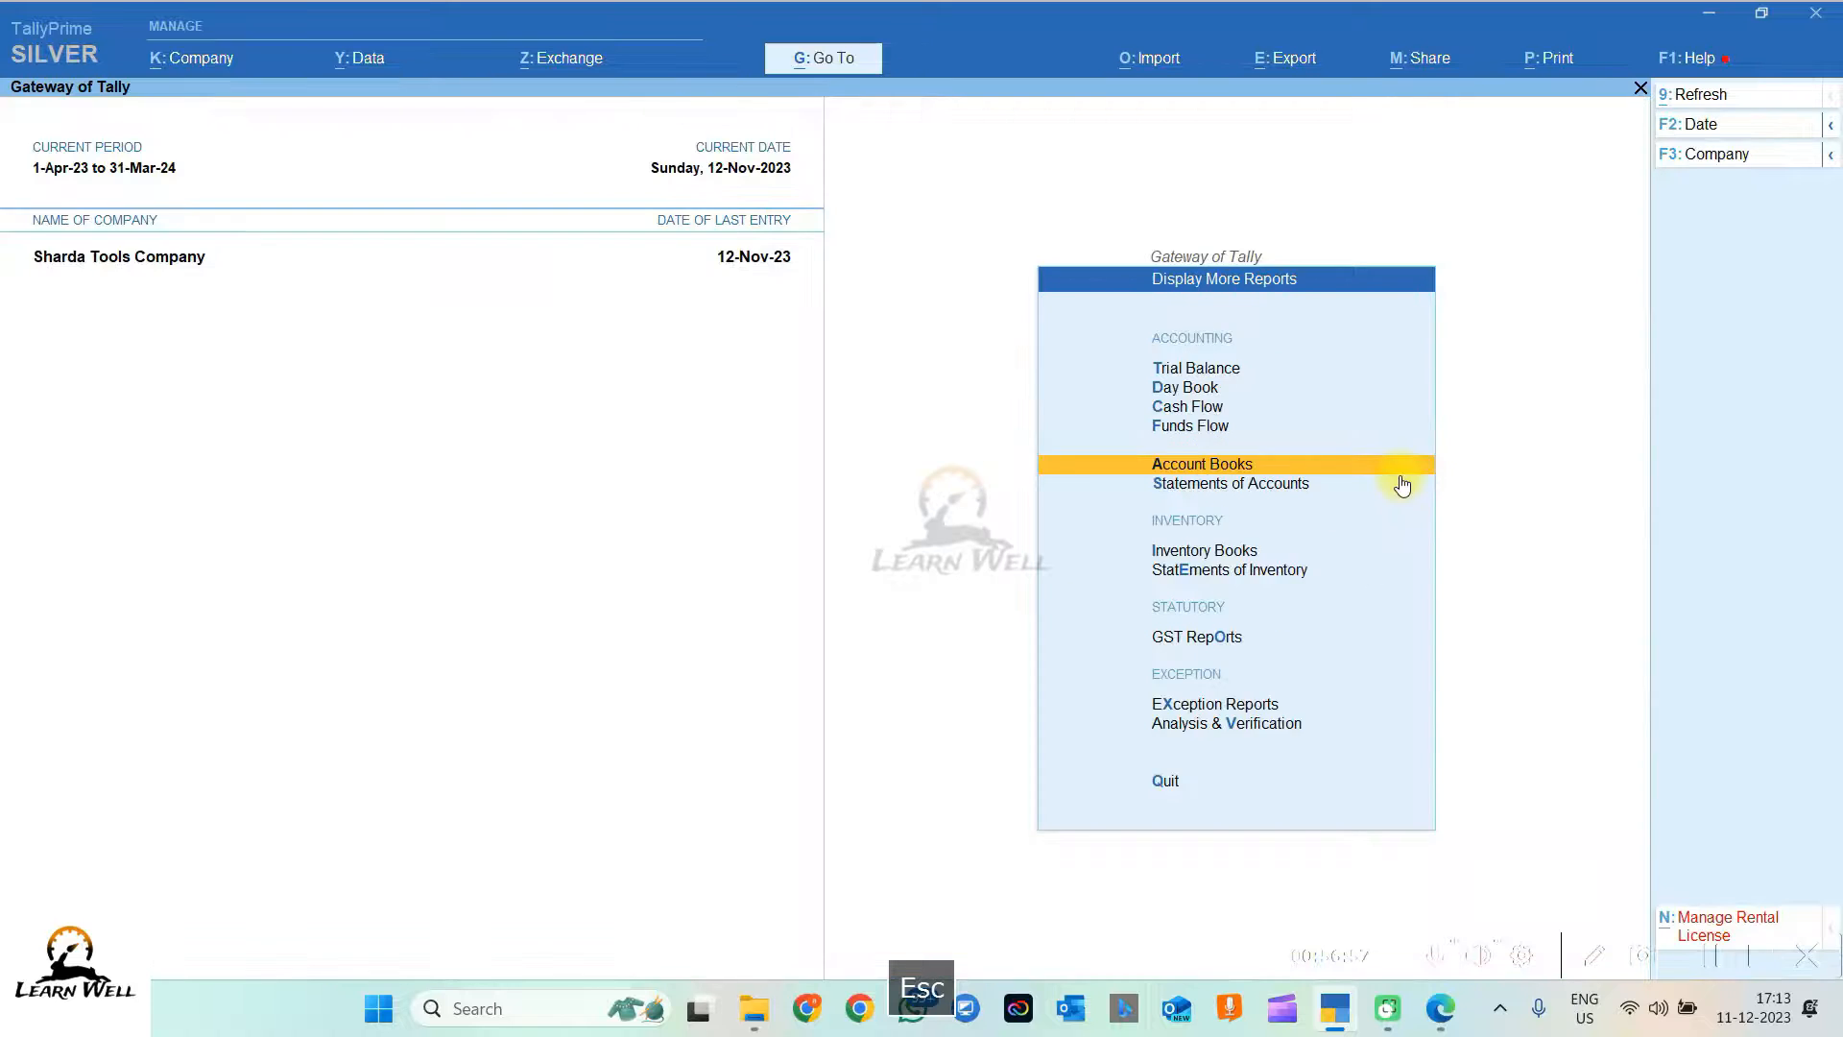
pyautogui.press('Escape')
pyautogui.press('Escape')
pyautogui.press('Escape')
pyautogui.press('d')
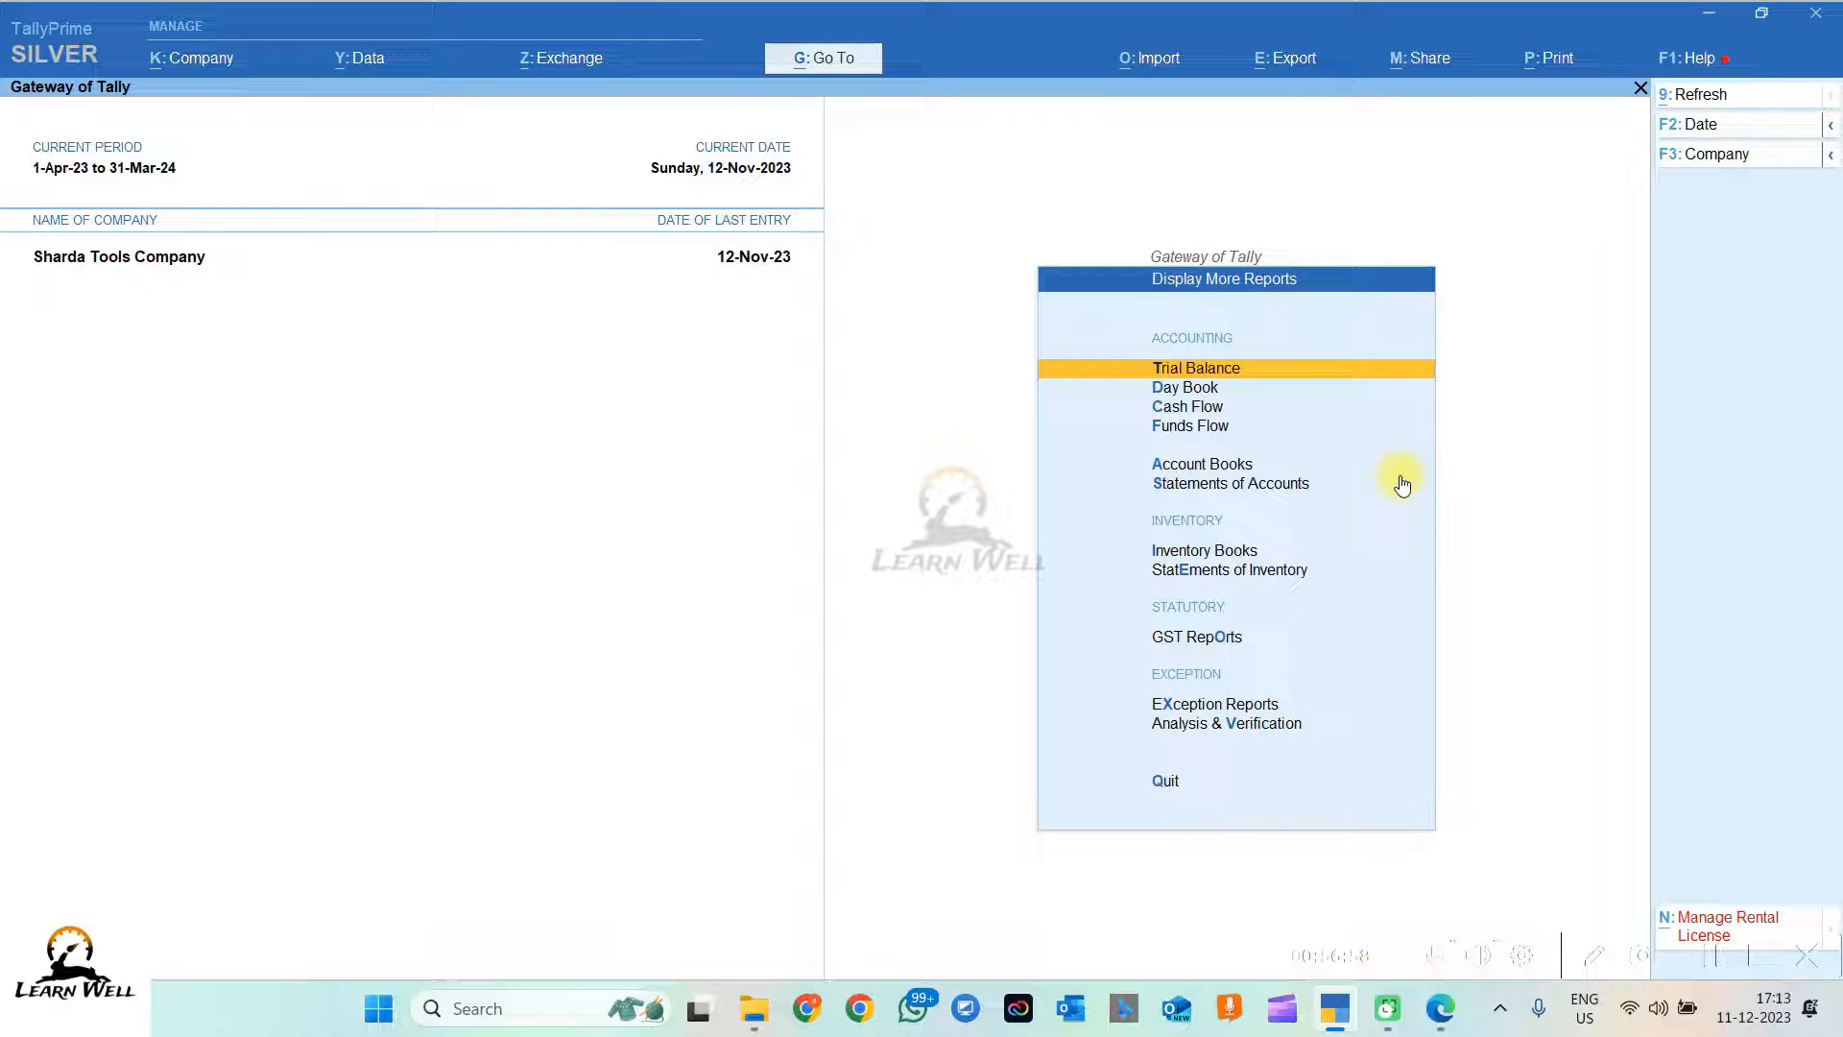
pyautogui.click(1216, 470)
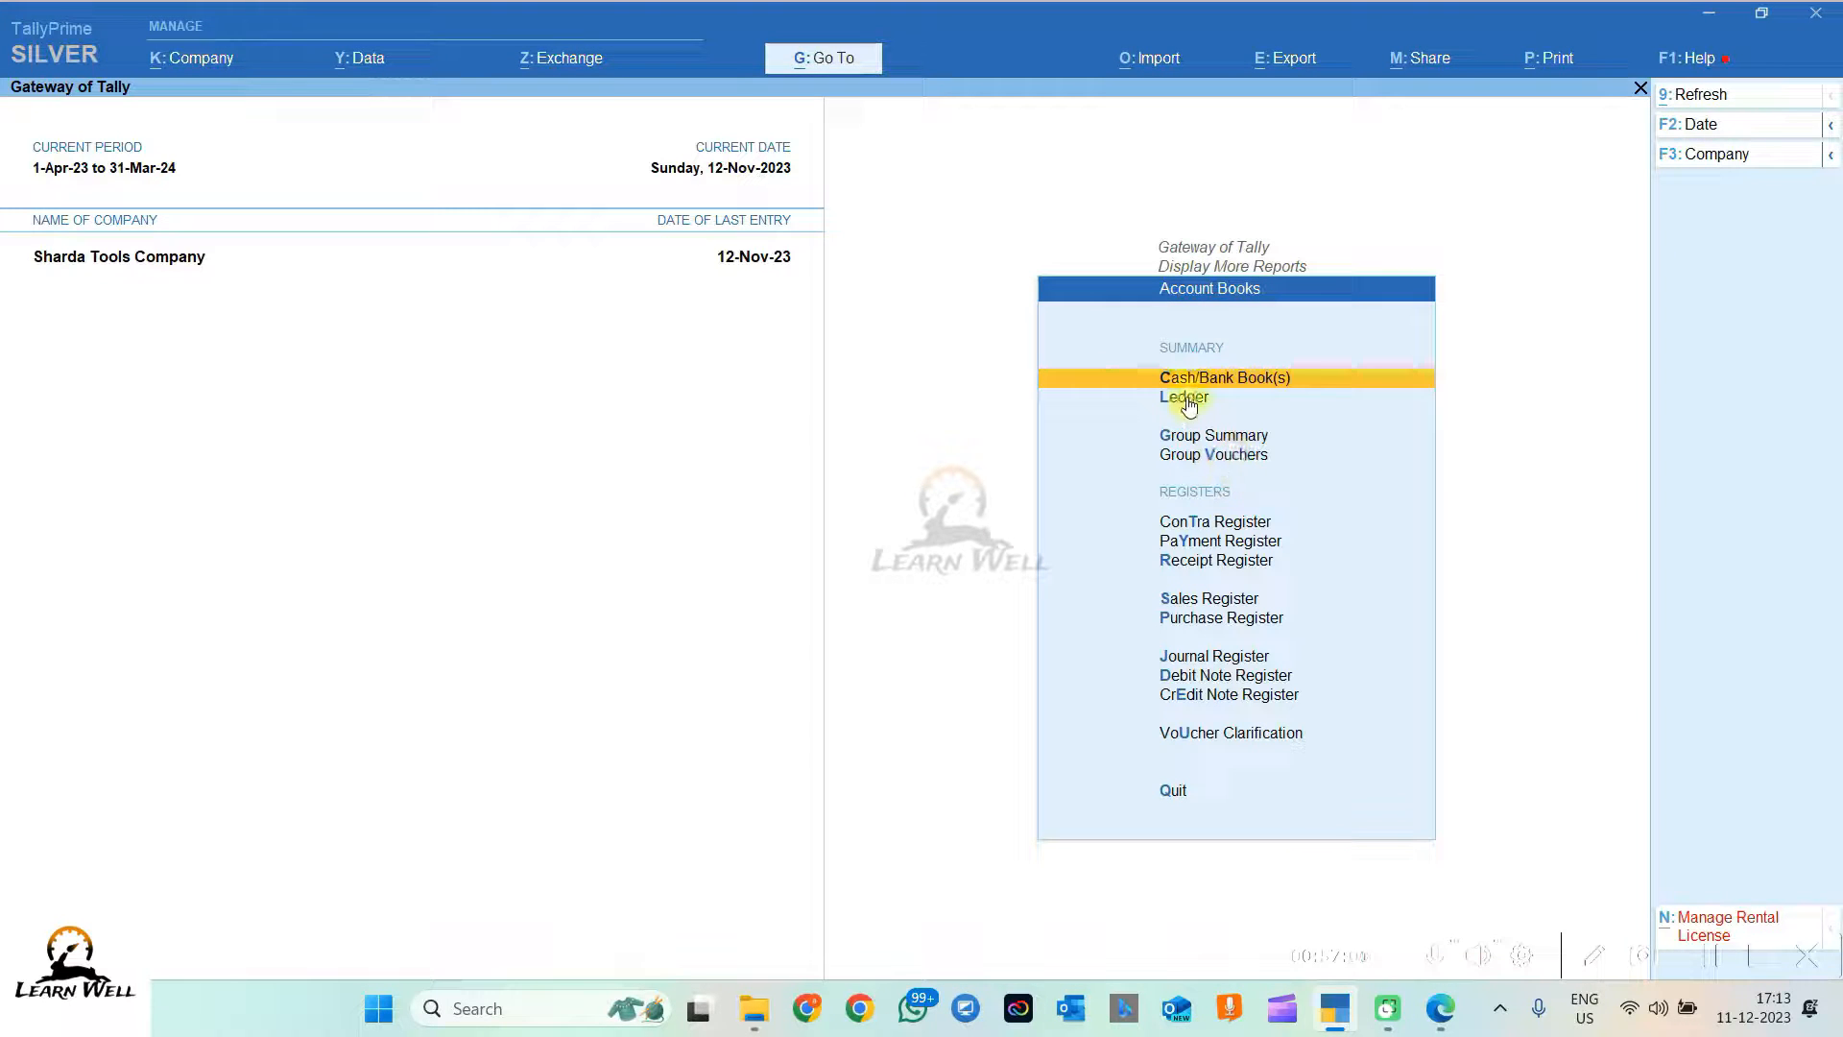
pyautogui.press('Escape')
pyautogui.press('Escape')
pyautogui.press('Escape')
pyautogui.press('Escape')
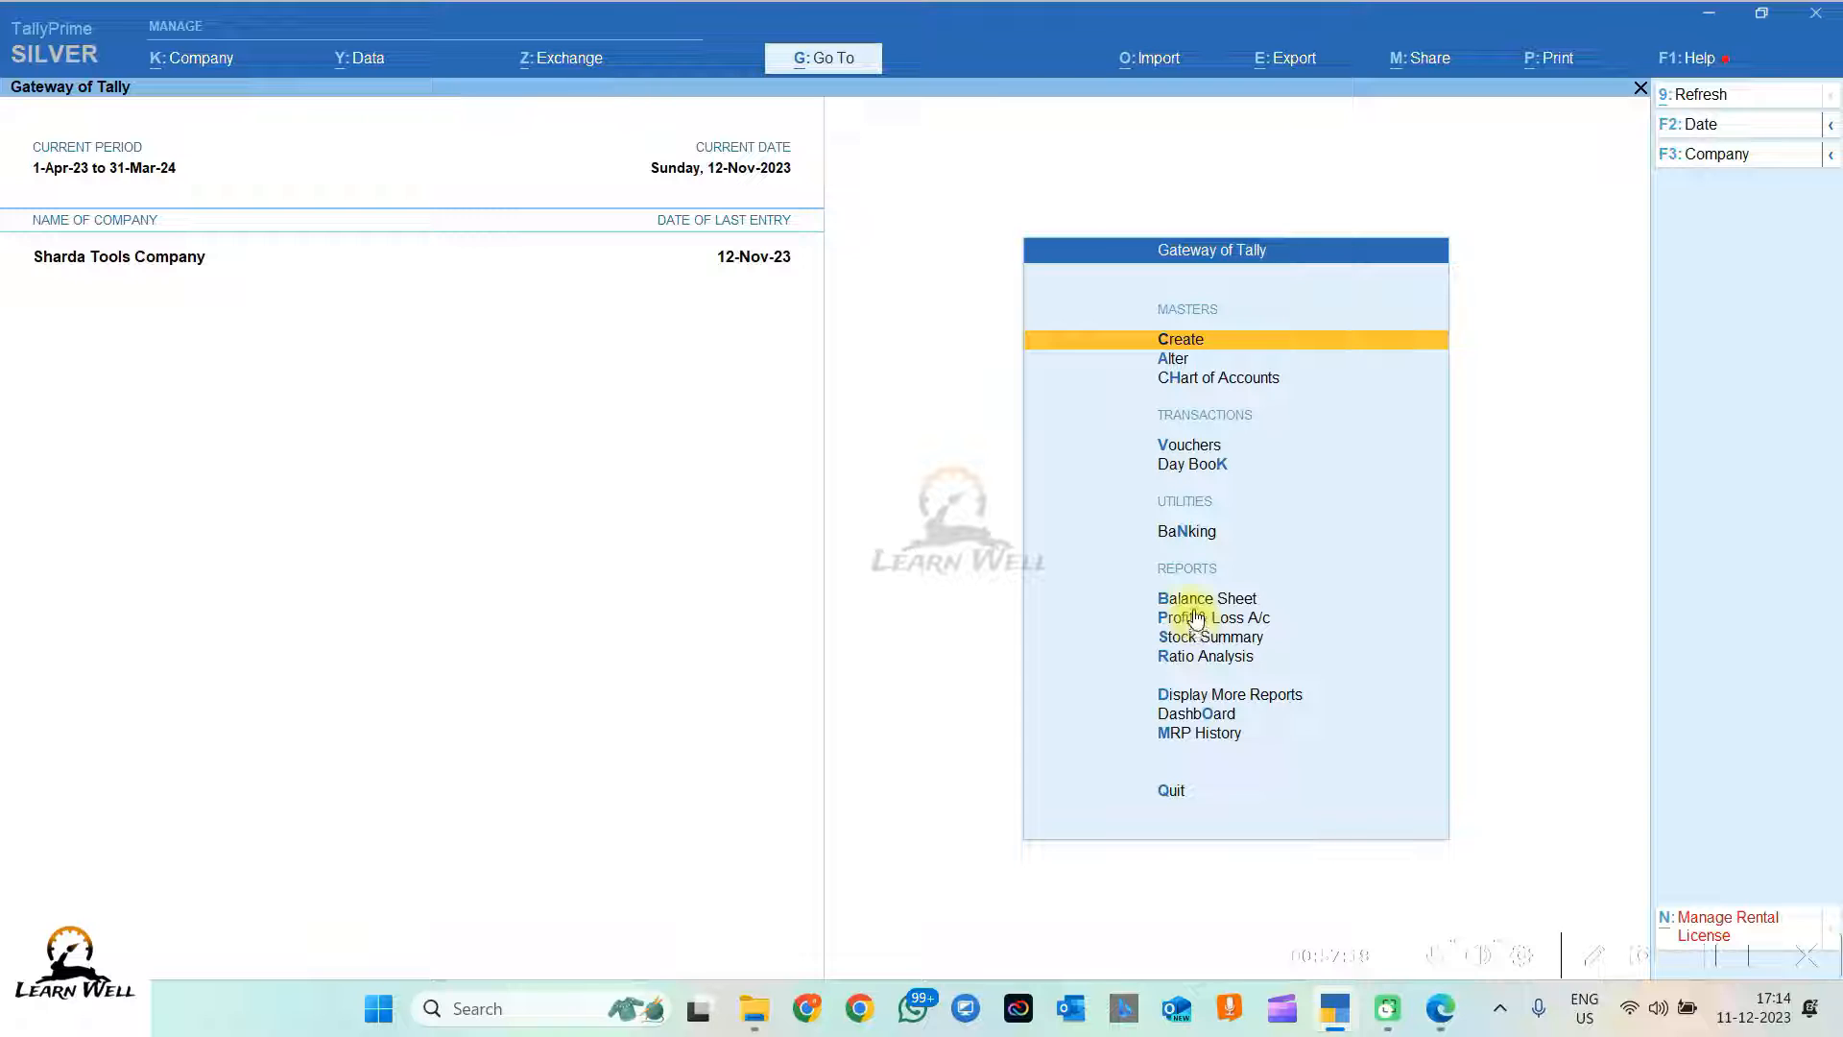
# Step: Open the Balance Sheet and drill into the Fixed Assets group summary
pyautogui.click(1195, 605)
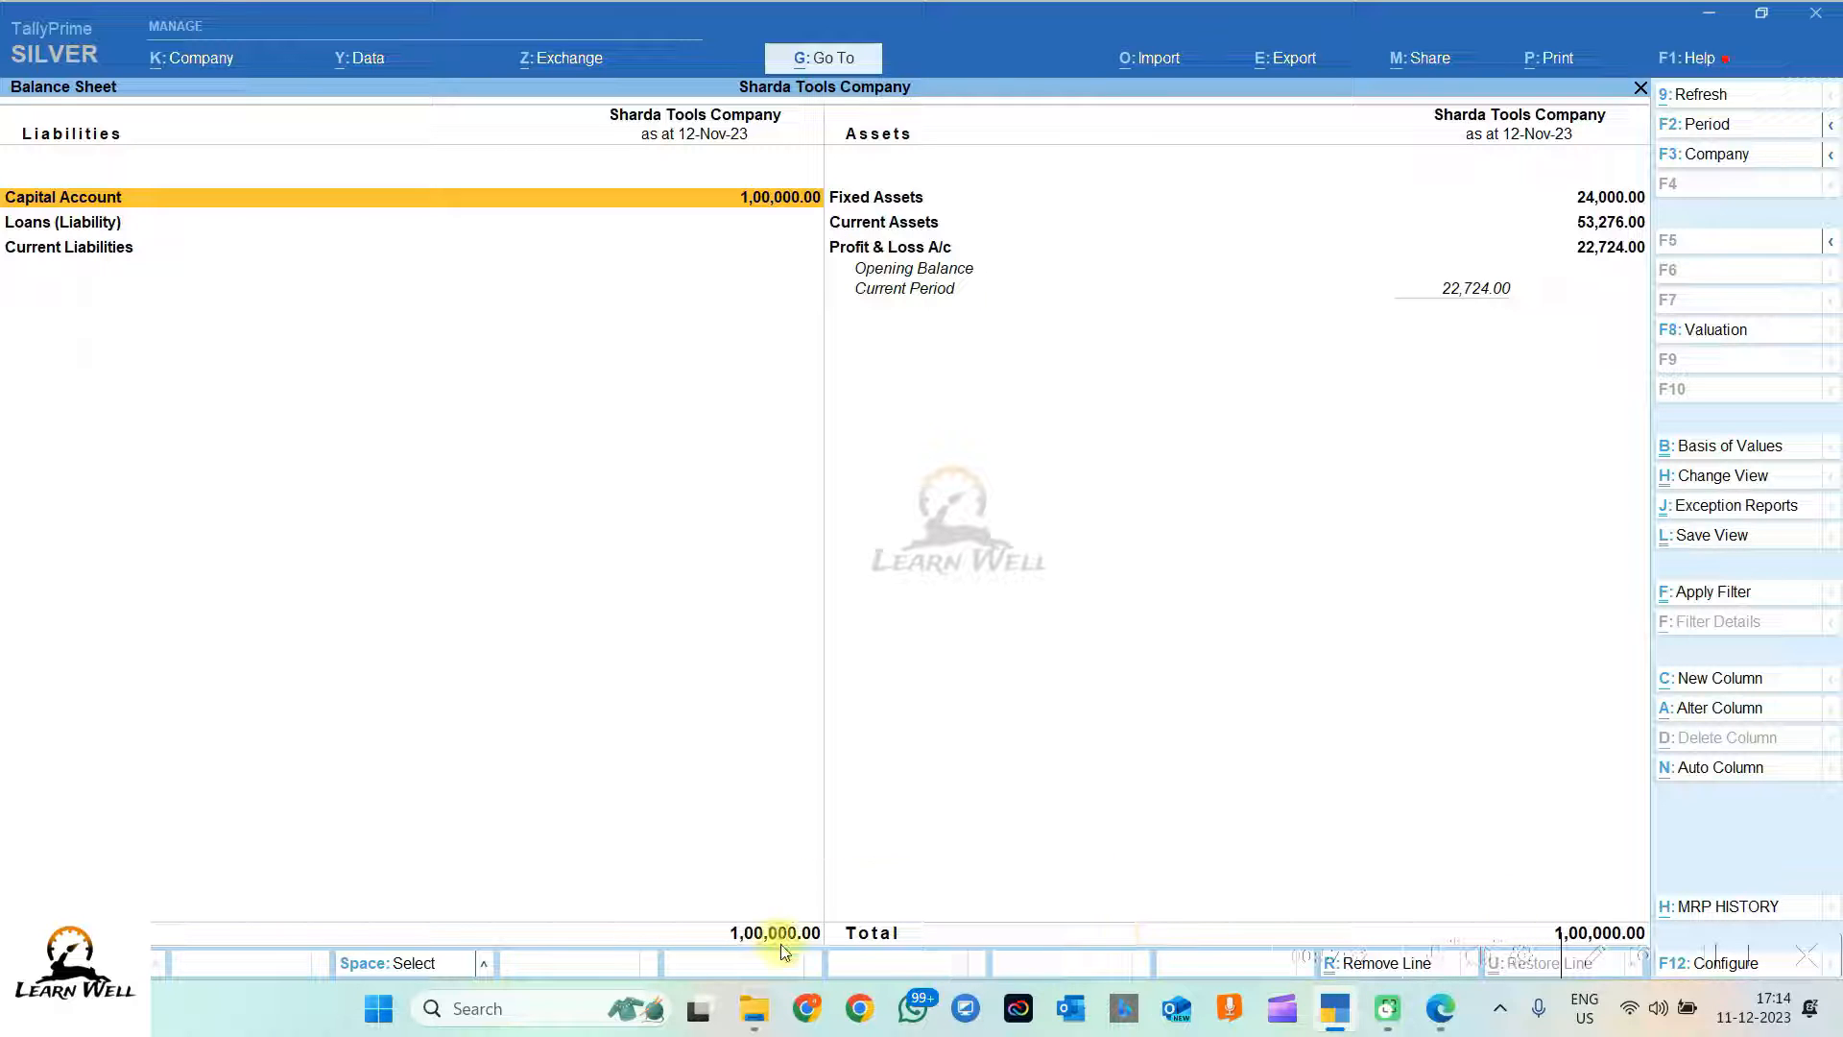
pyautogui.click(1580, 198)
pyautogui.click(1580, 198)
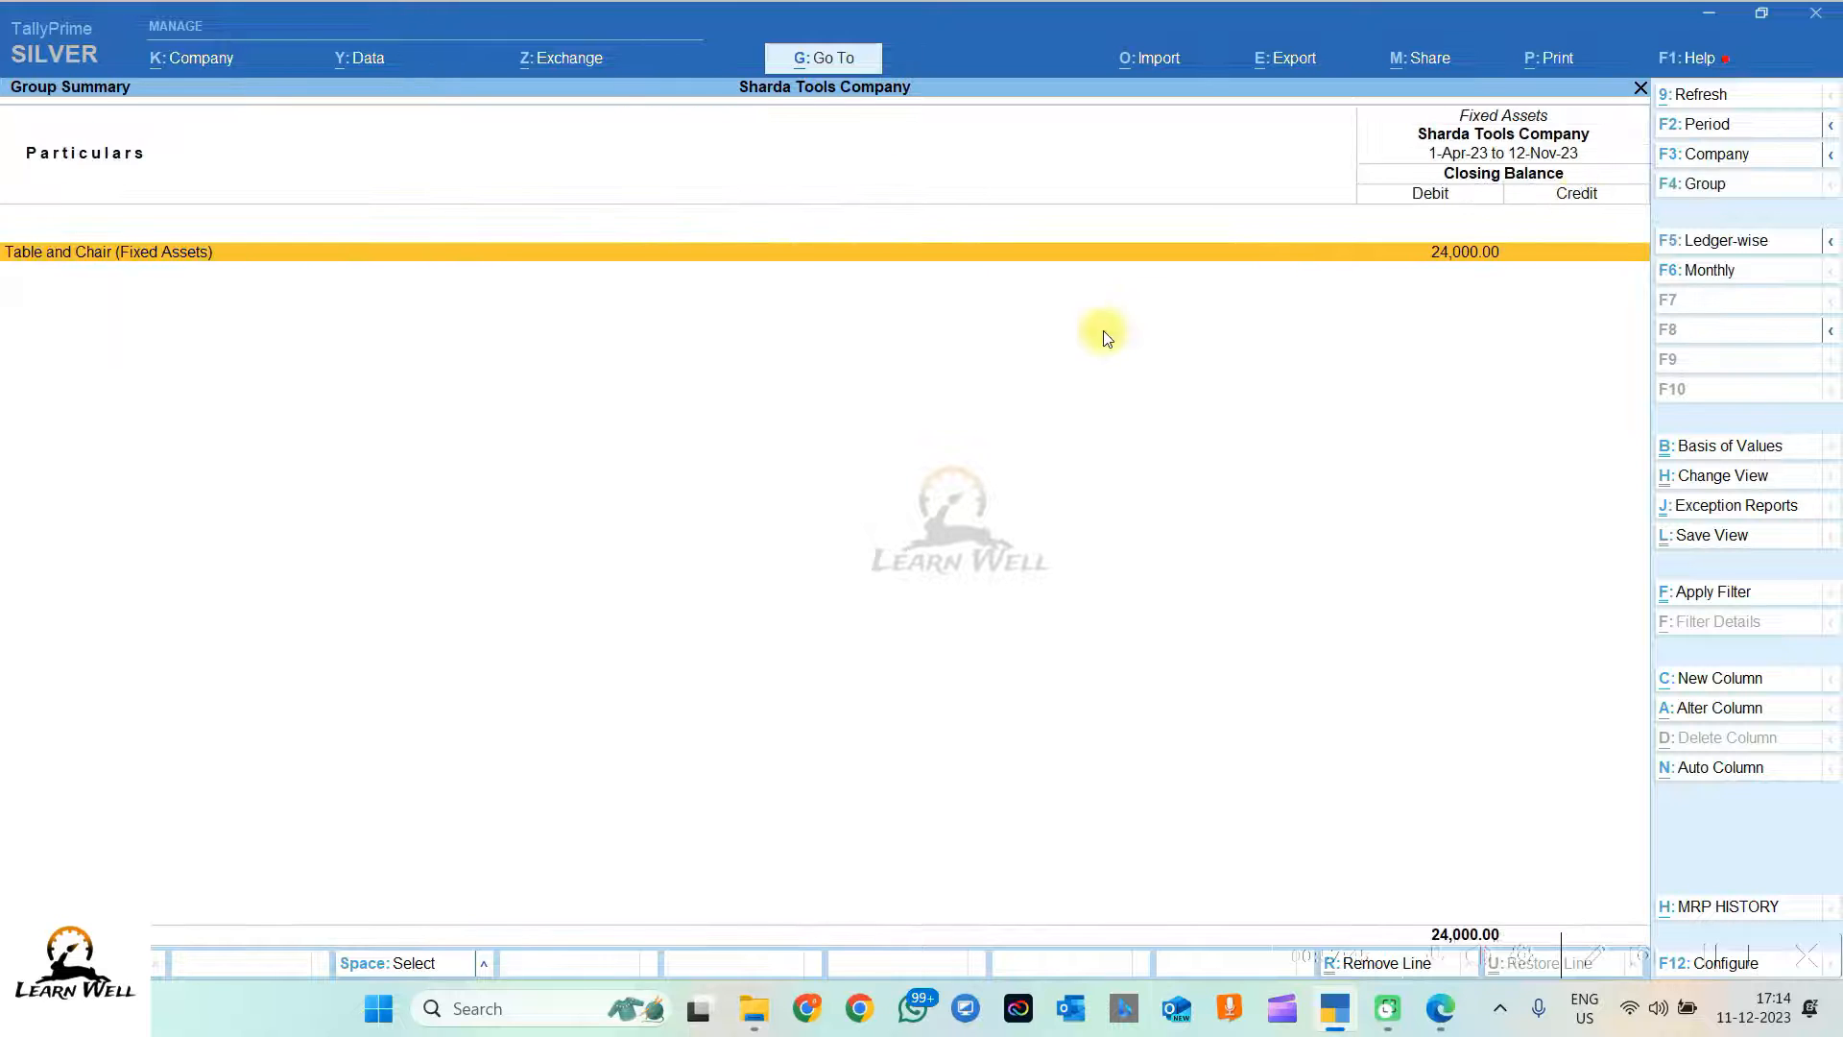
pyautogui.press('Escape')
# Step: Check Current Assets: Cash-in-Hand 8,776.00 and Bank Accounts 44,500.00, then close the Balance Sheet
pyautogui.press('Down')
pyautogui.press('Return')
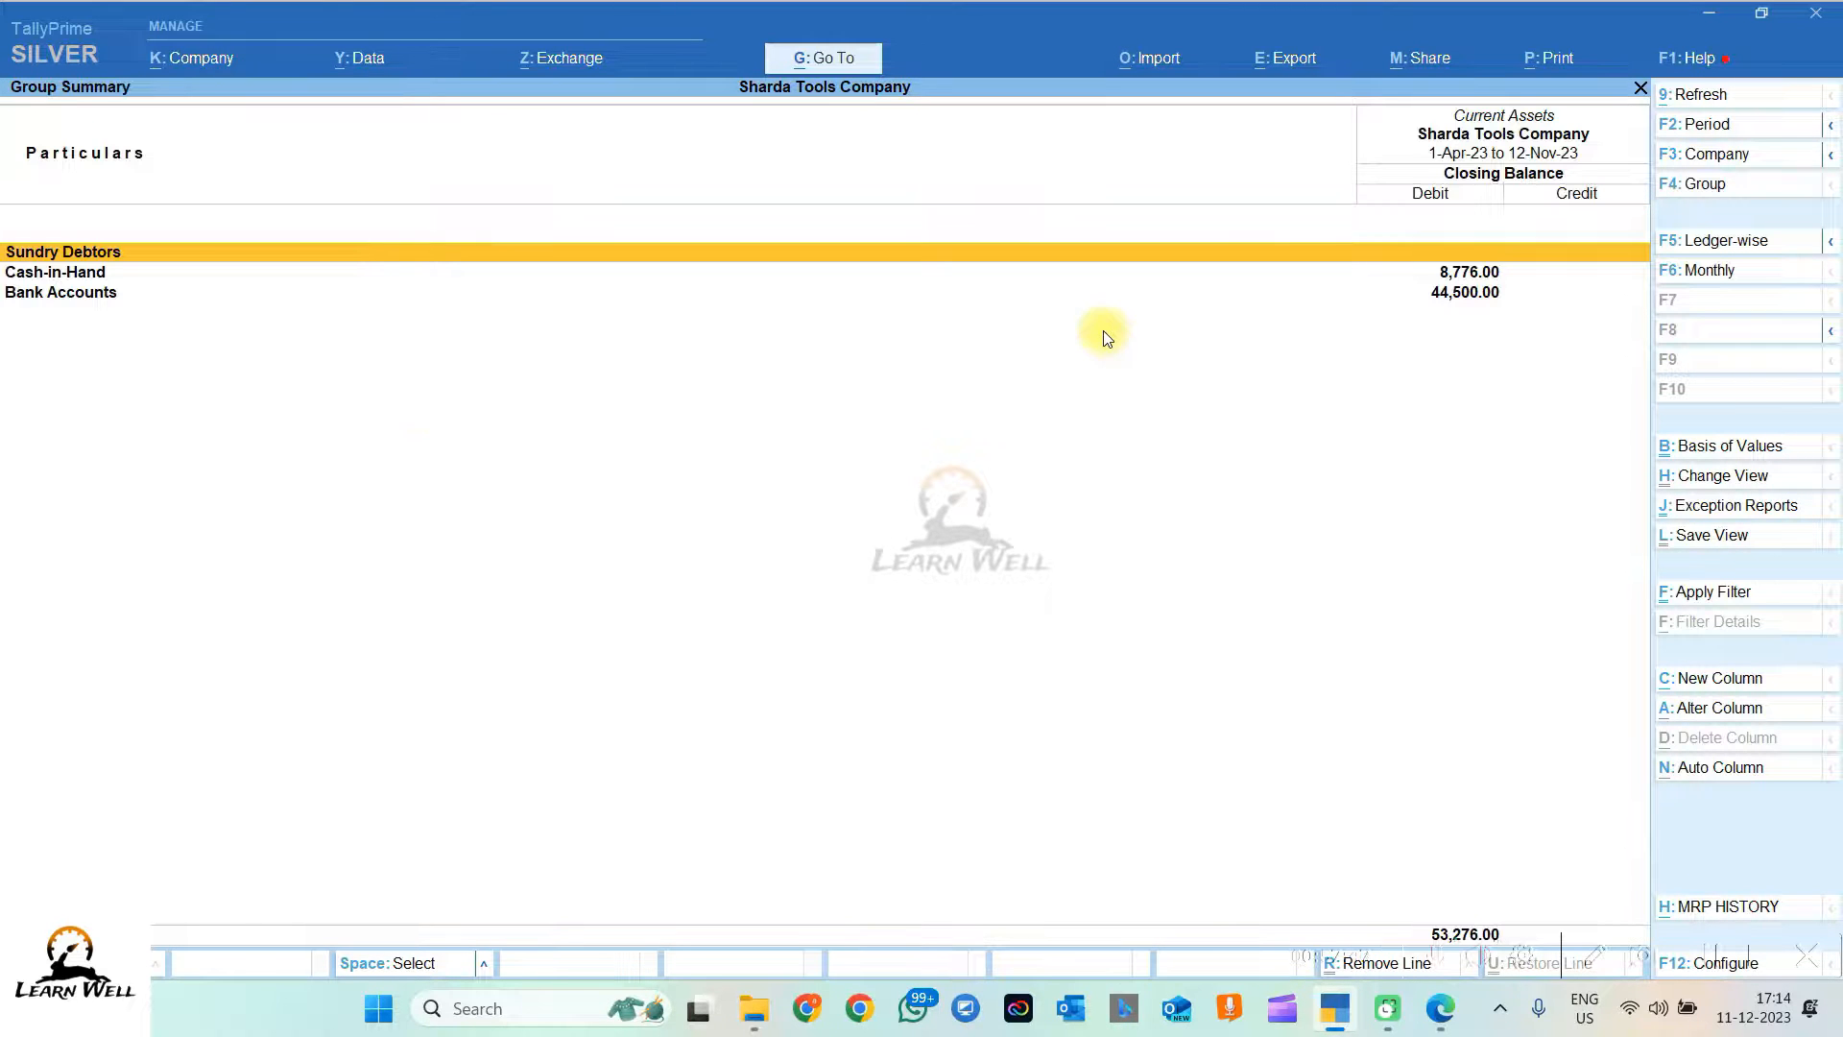
pyautogui.click(1466, 274)
pyautogui.click(1474, 293)
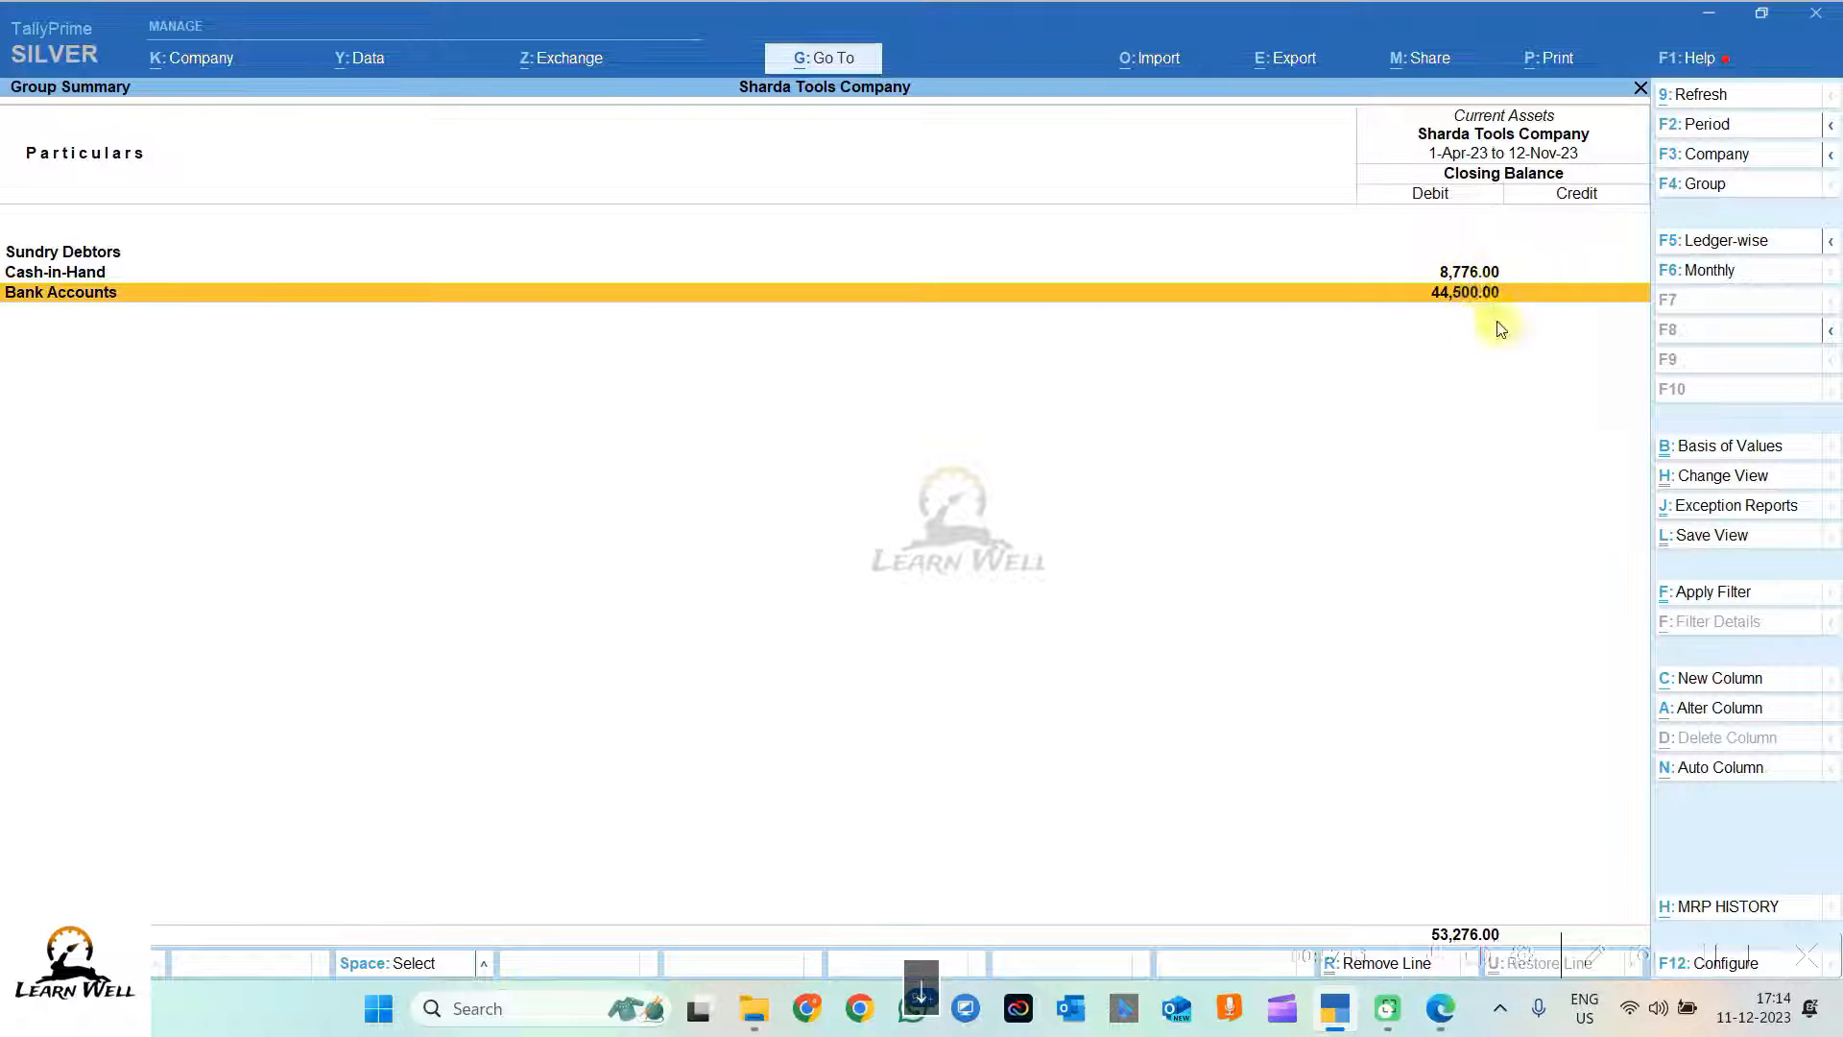
pyautogui.press('Escape')
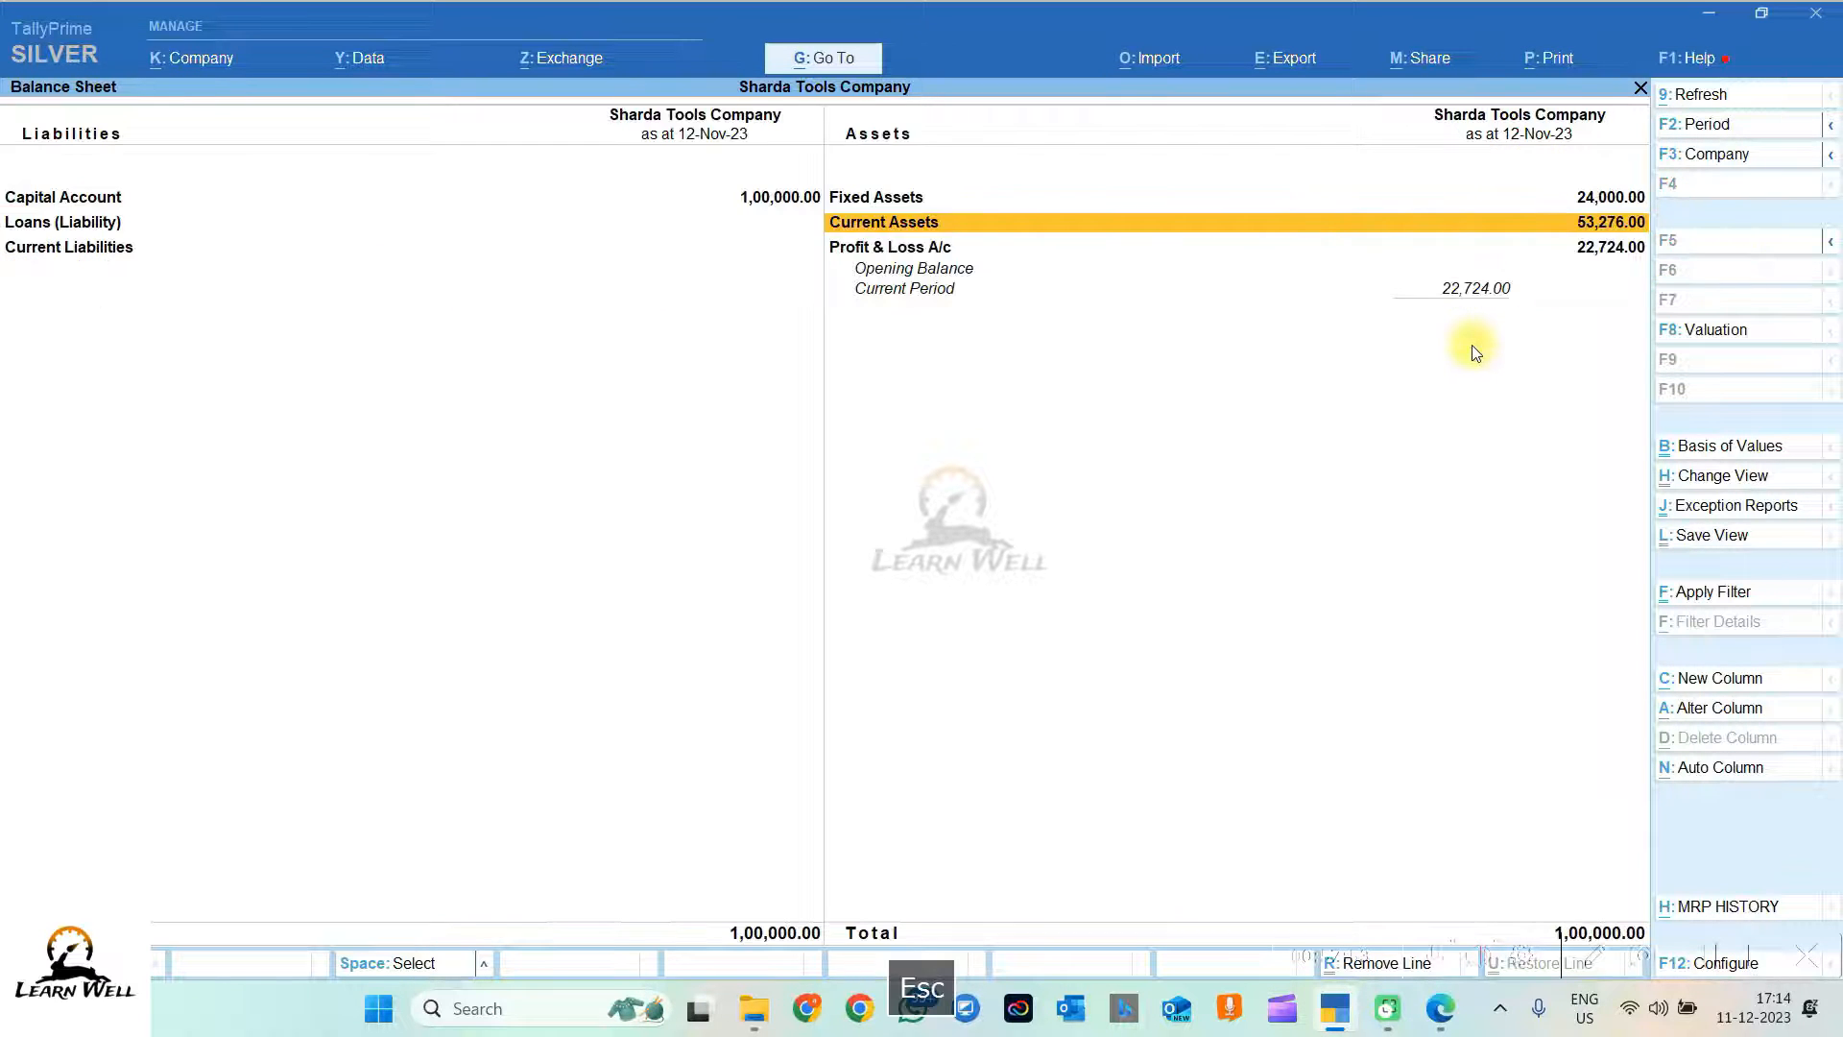
pyautogui.press('Down')
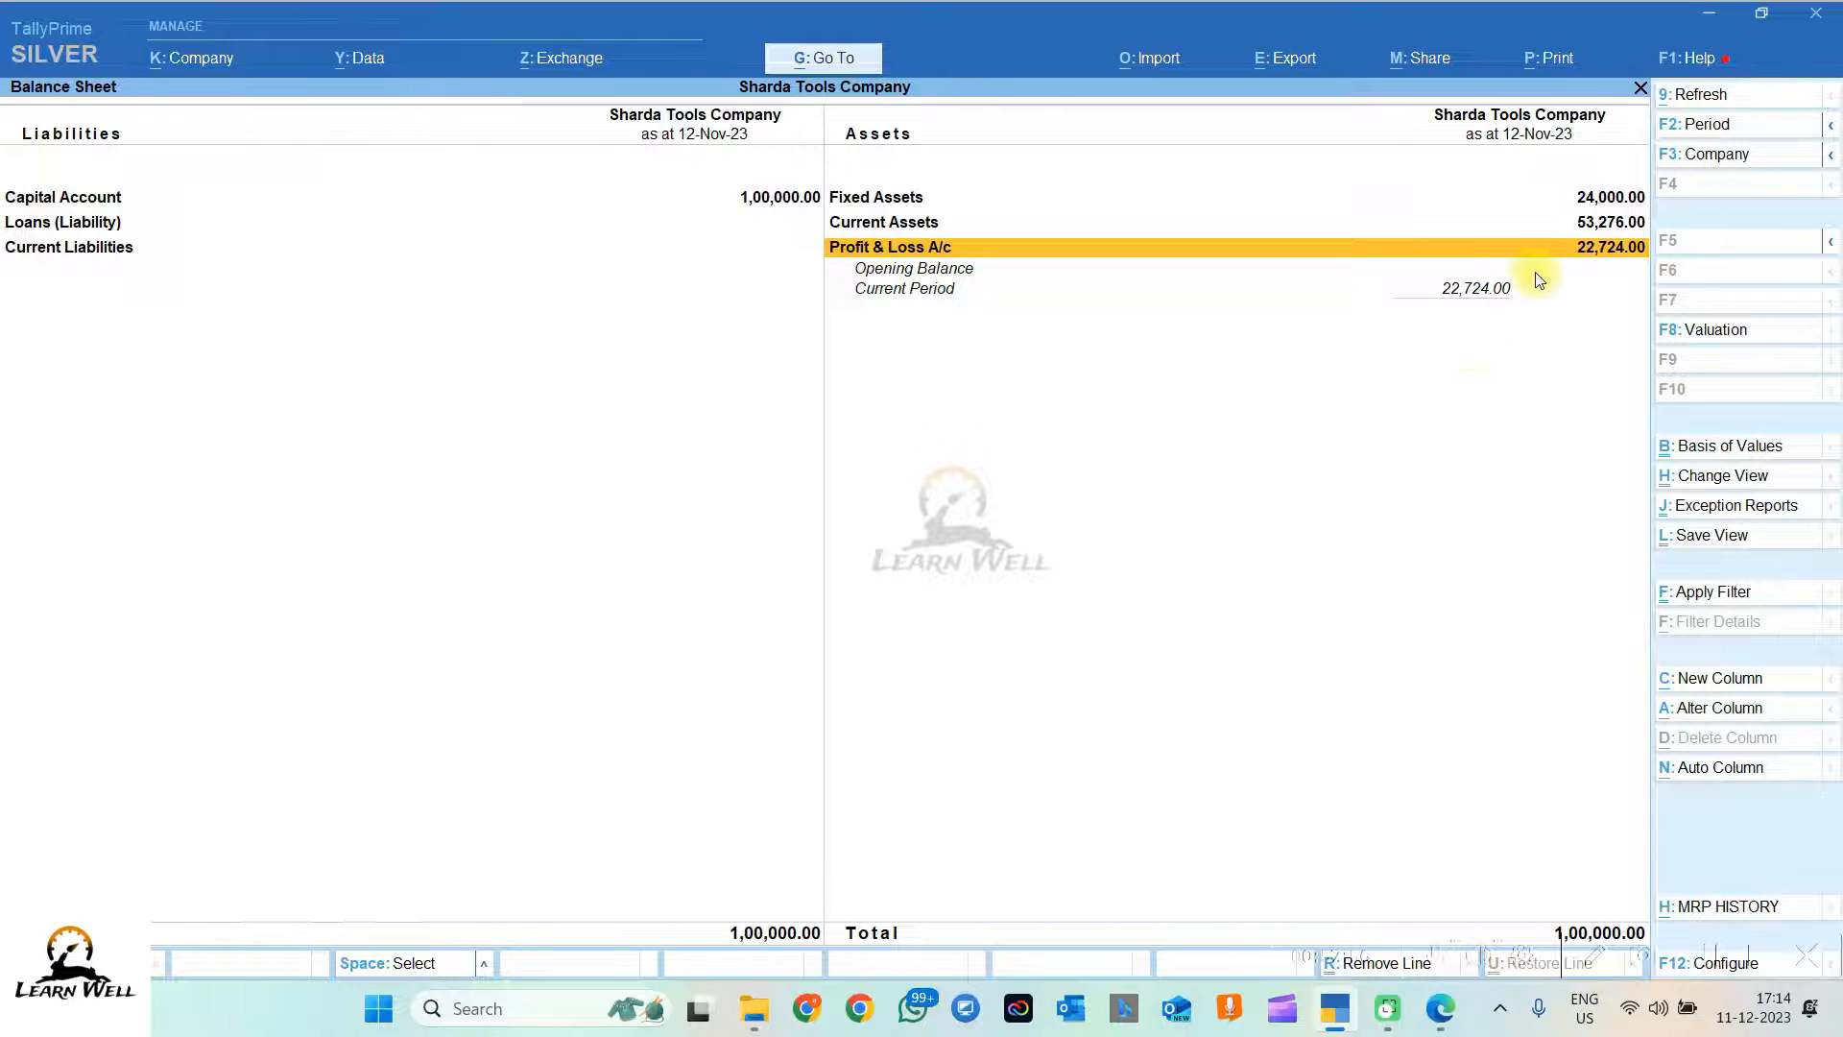
pyautogui.press('Escape')
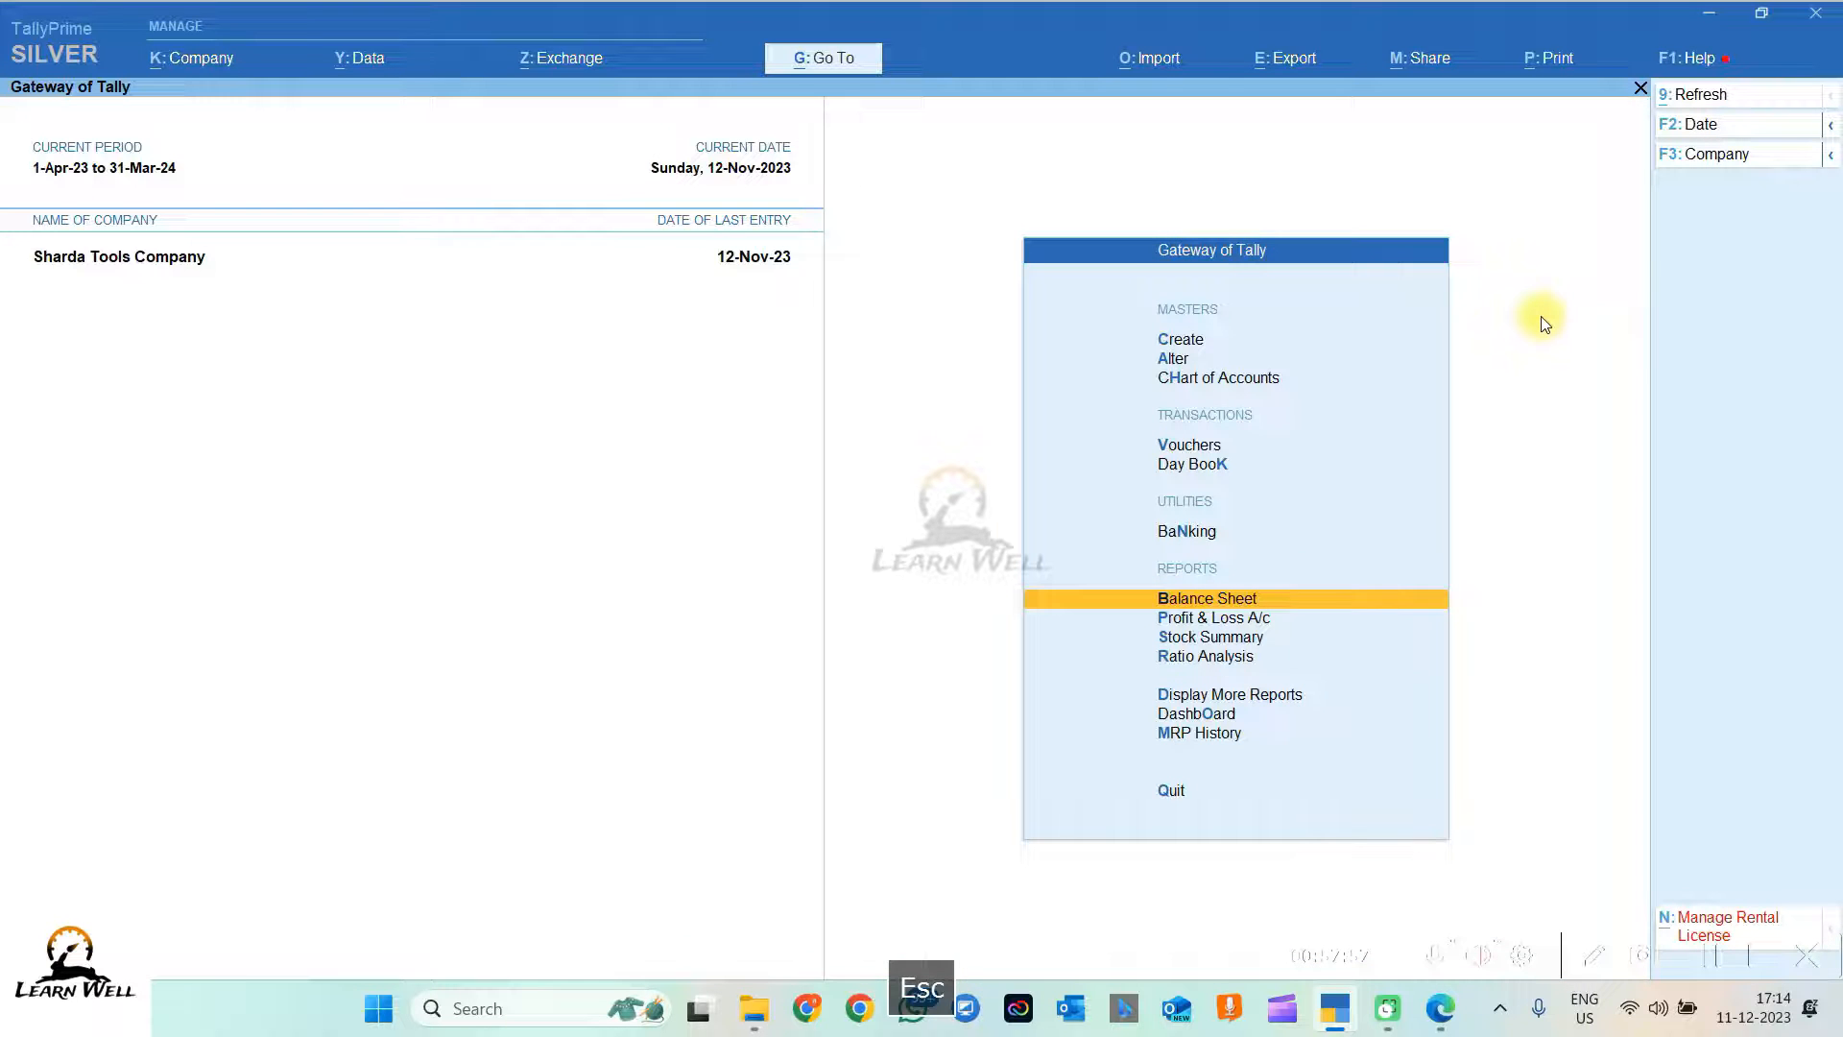
pyautogui.click(1226, 622)
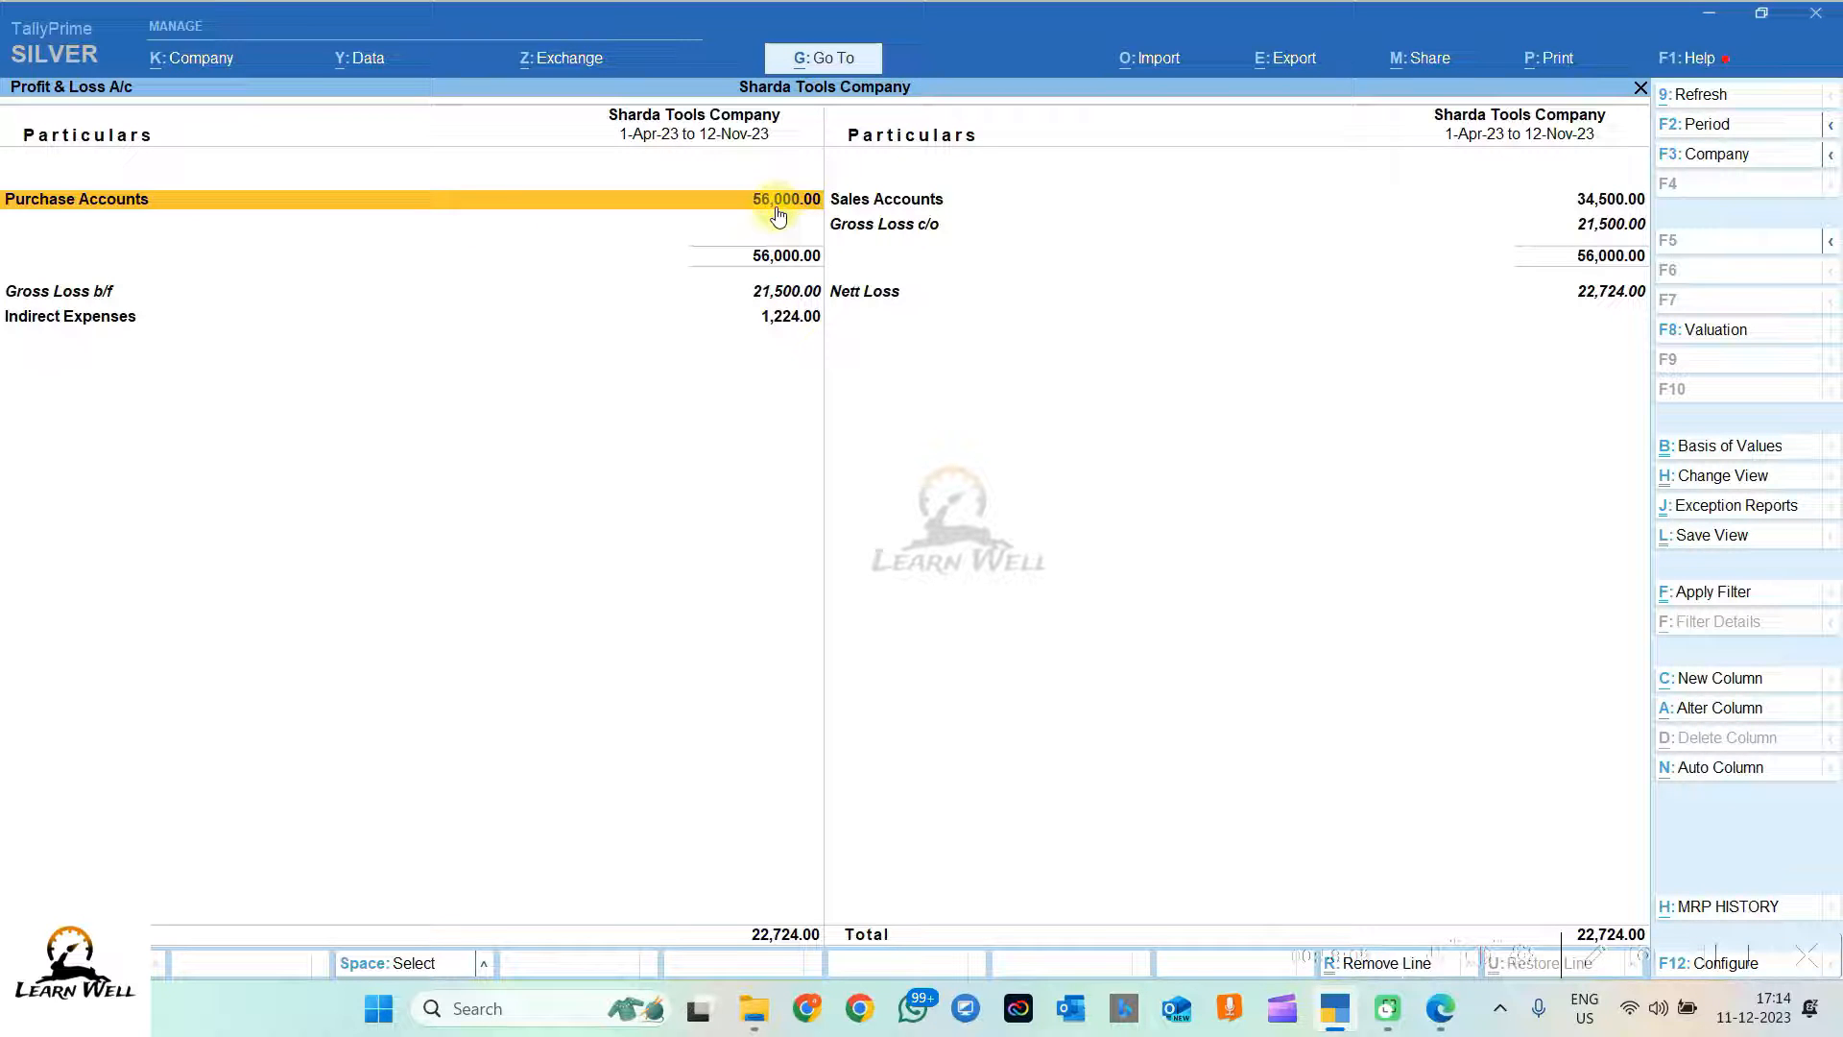
pyautogui.click(965, 199)
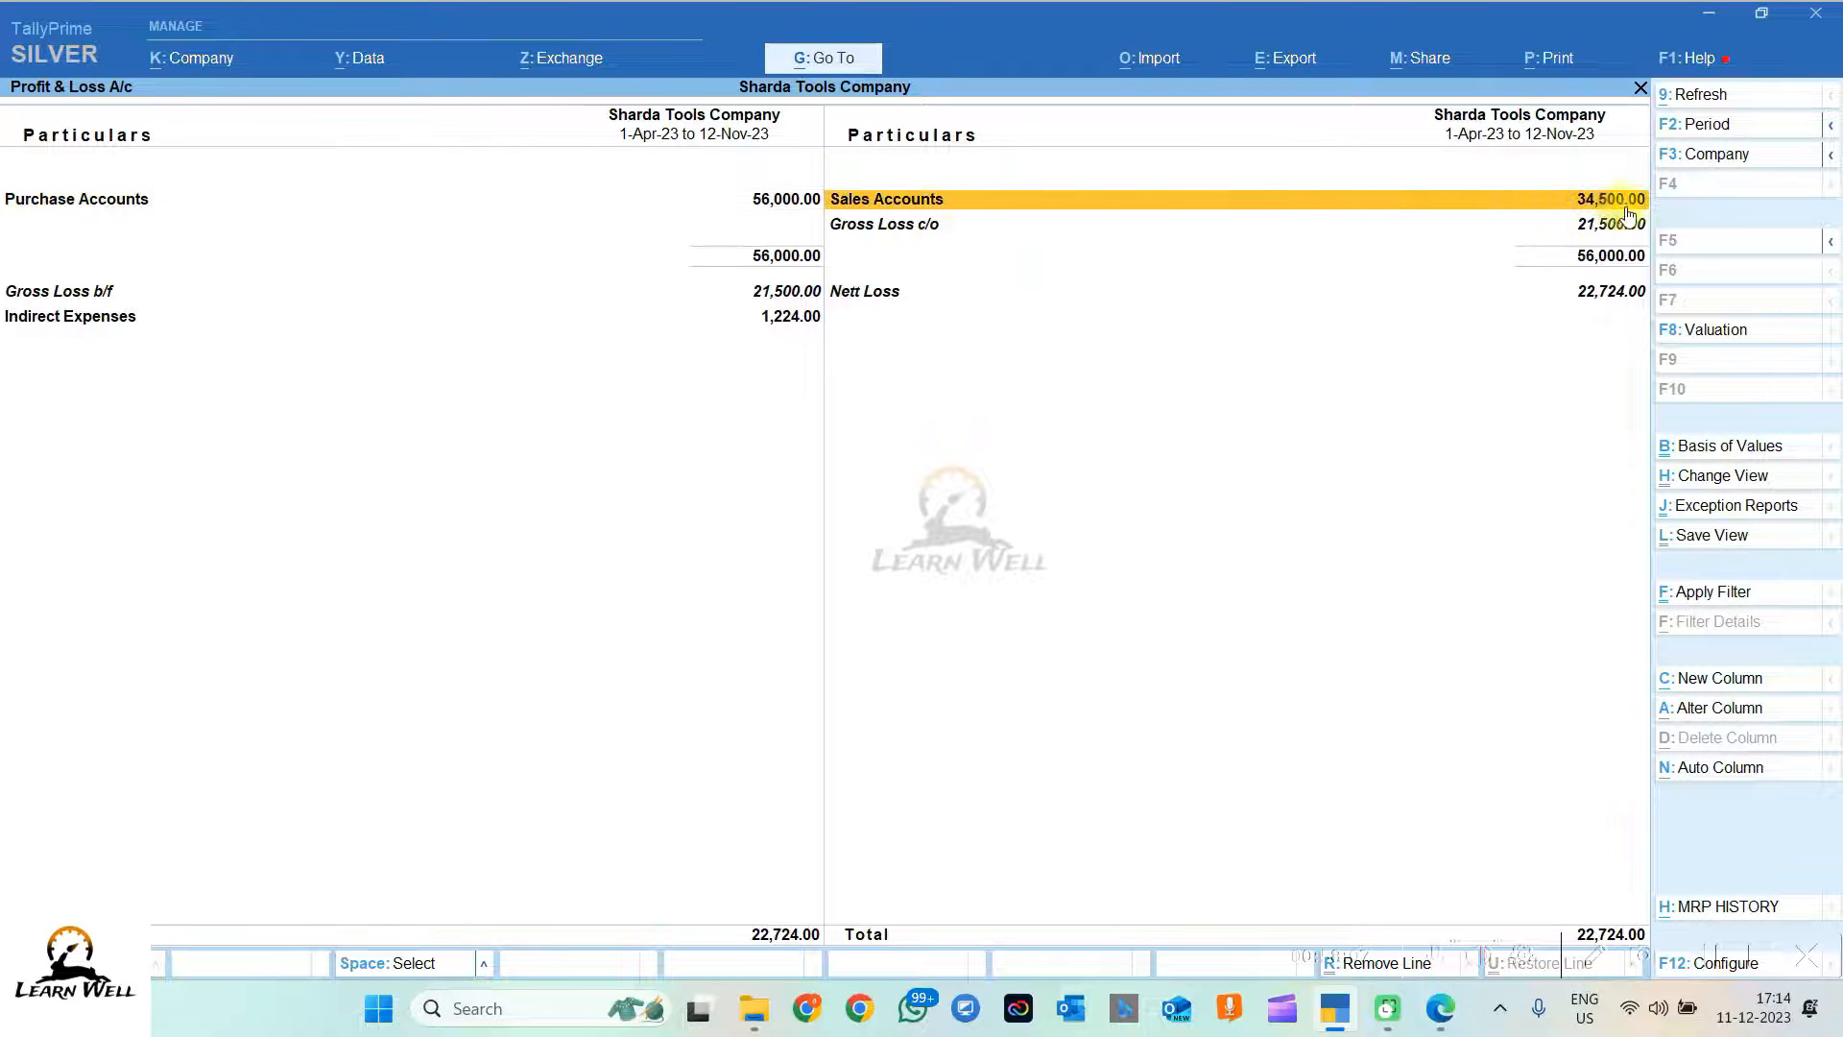
pyautogui.click(1607, 230)
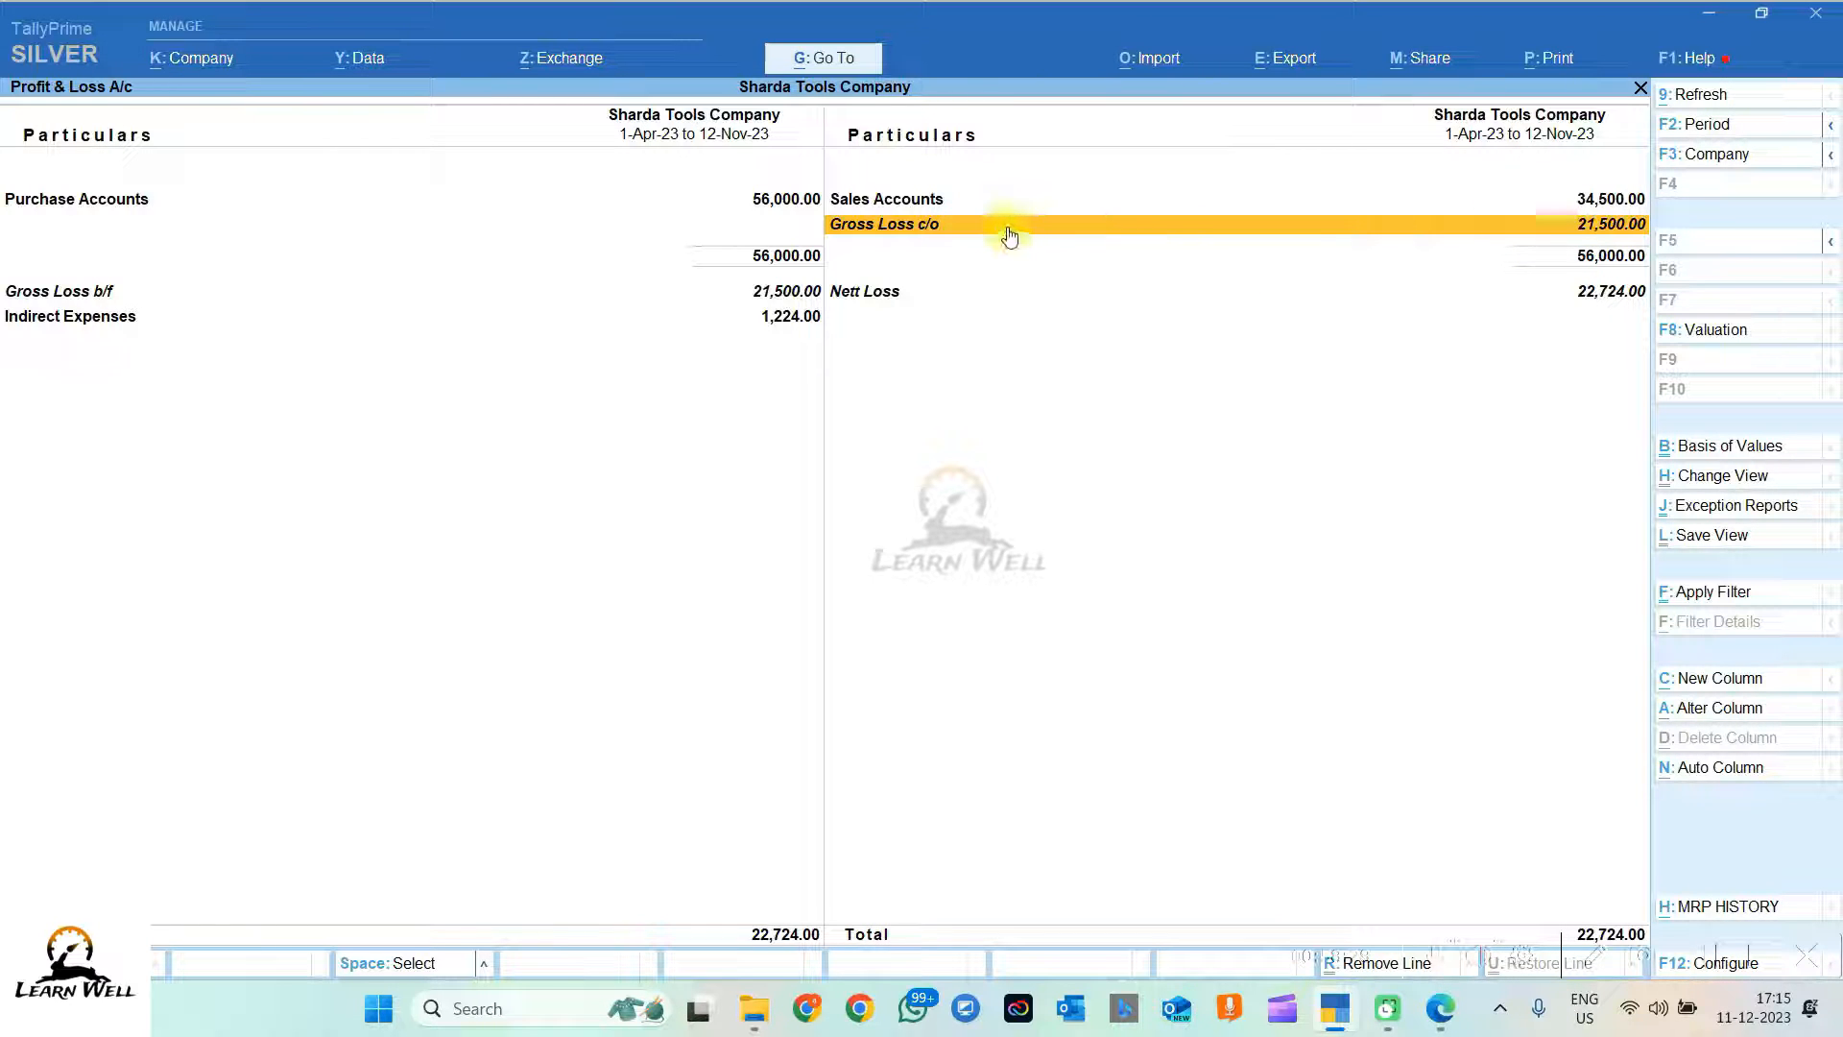
pyautogui.click(796, 207)
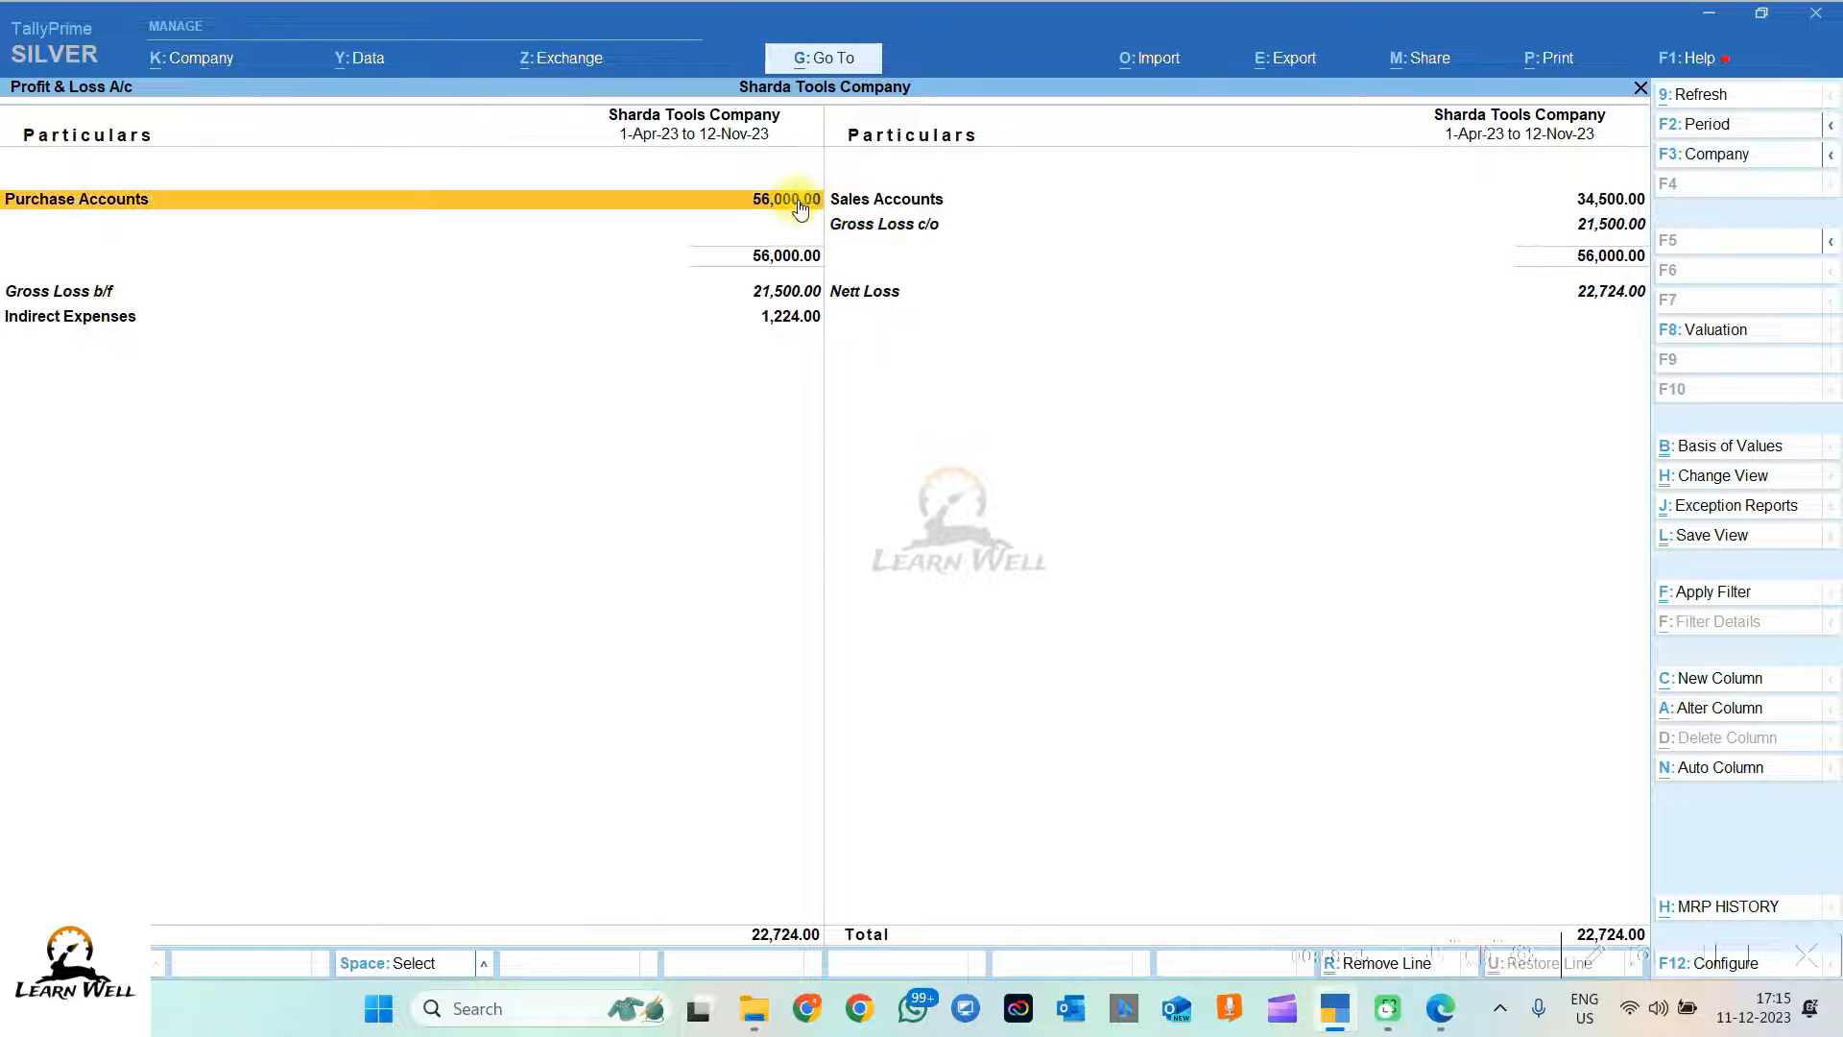
pyautogui.click(1618, 202)
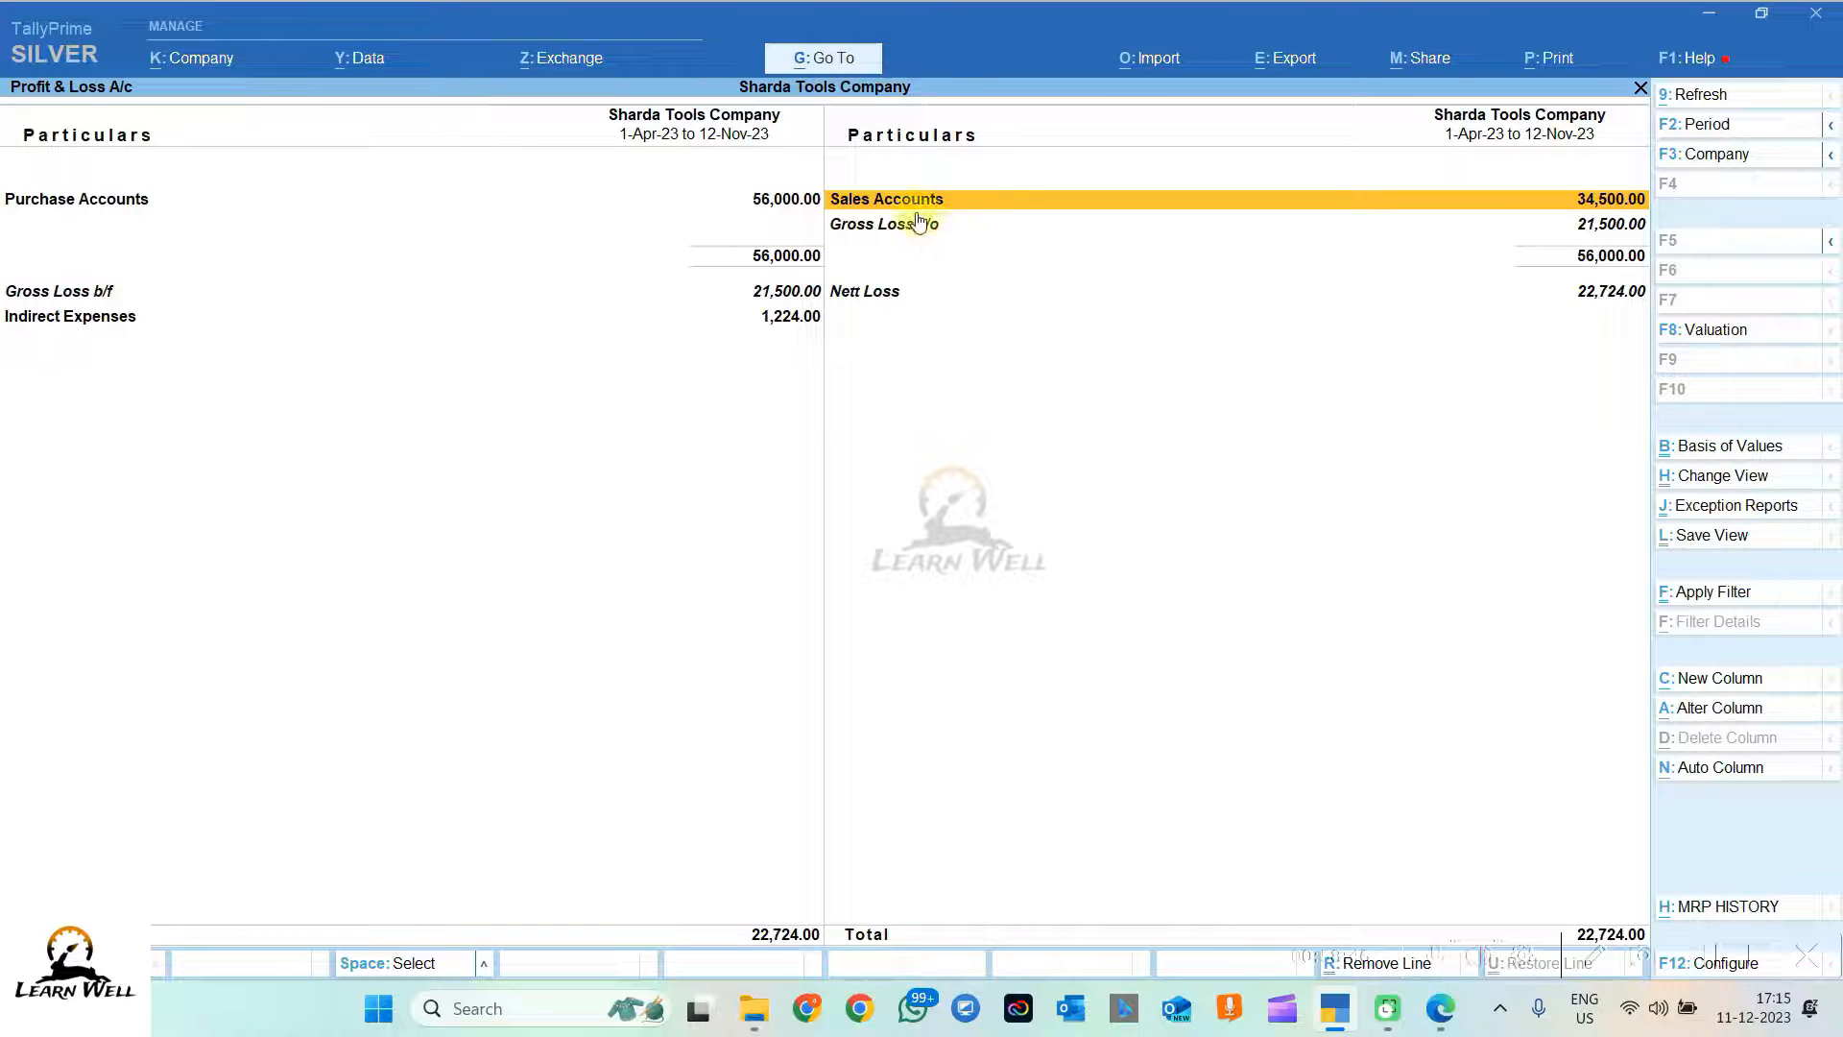
pyautogui.click(754, 293)
pyautogui.click(758, 318)
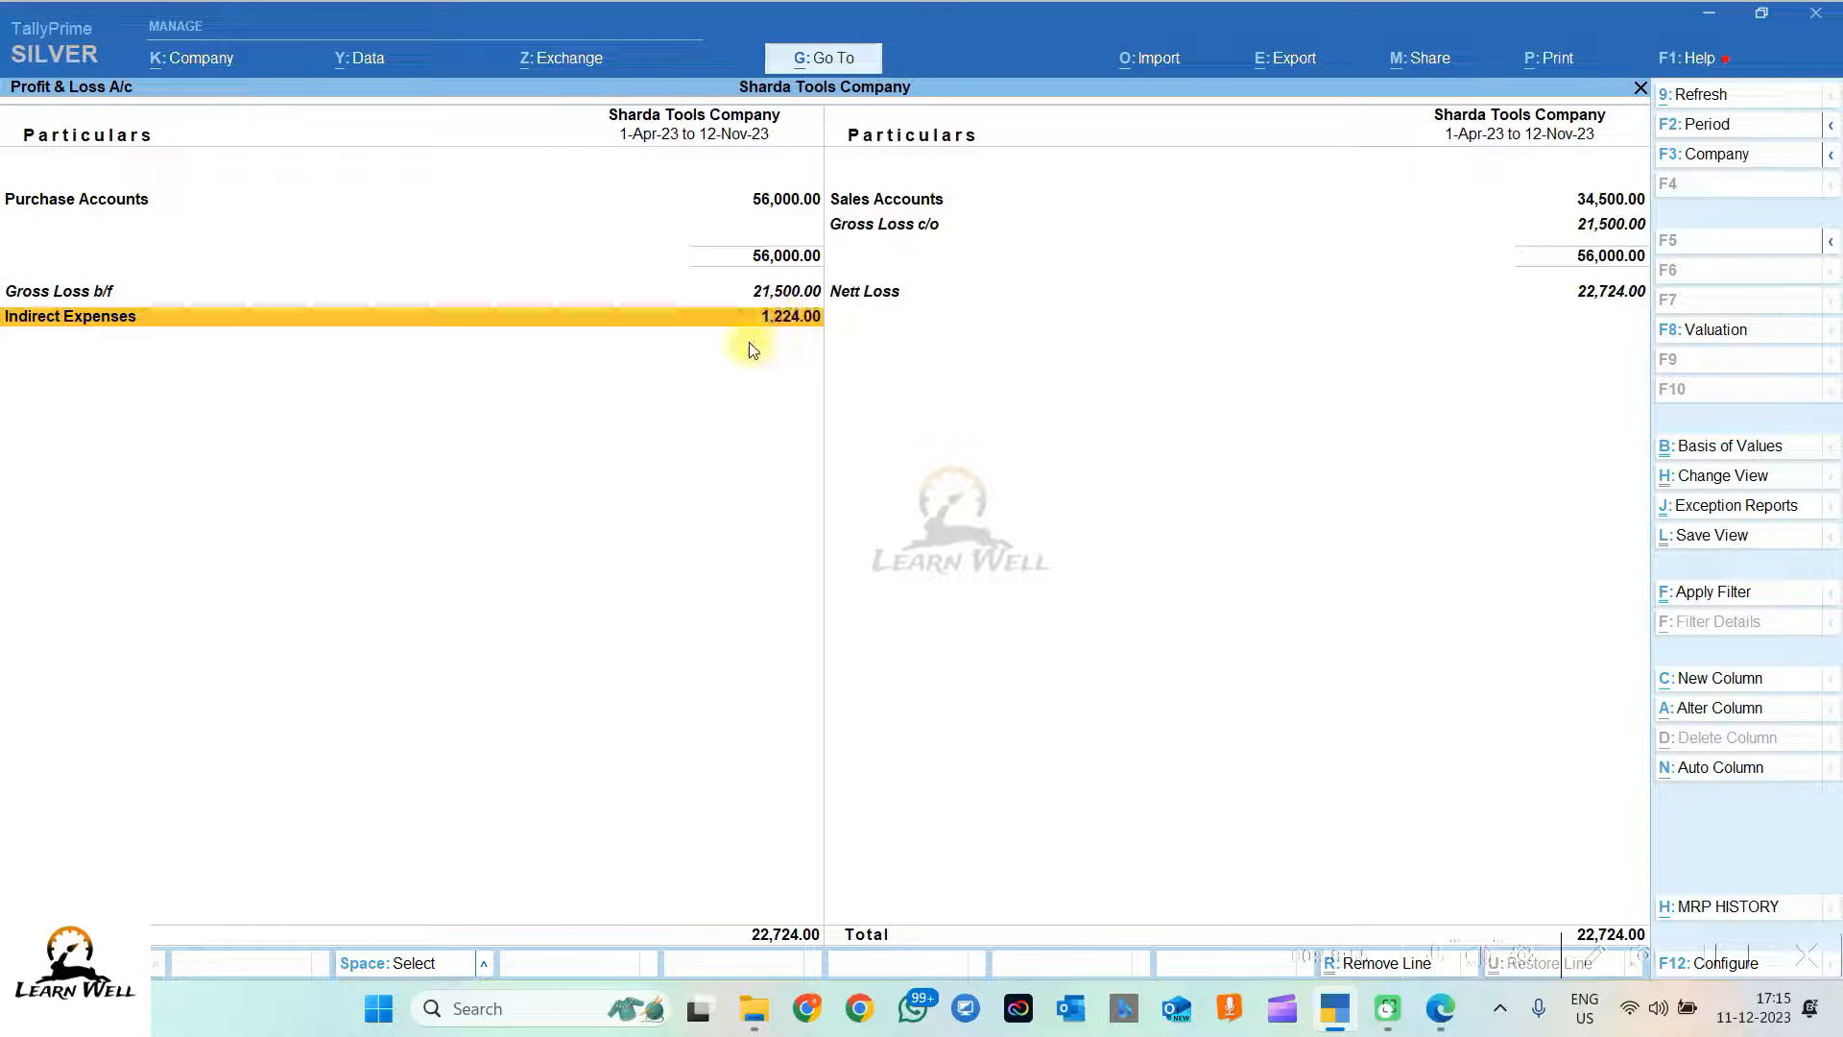
pyautogui.press('Return')
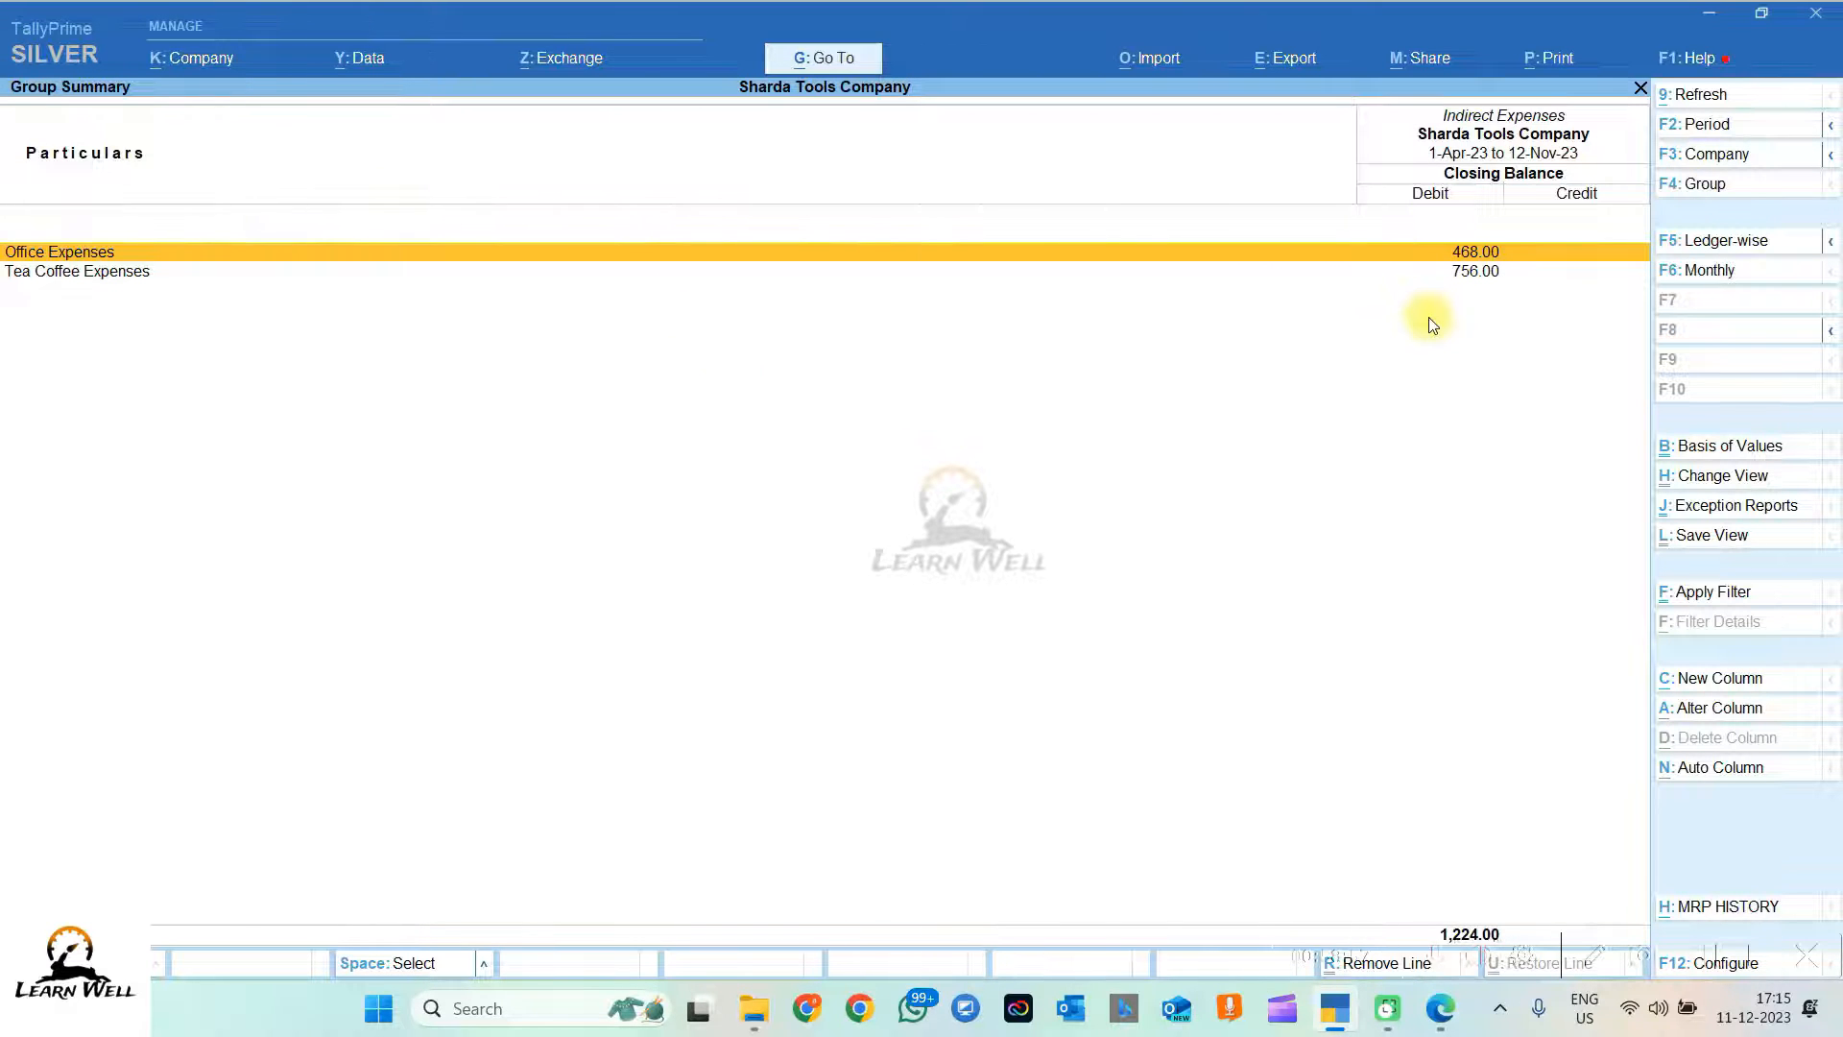
pyautogui.press('Escape')
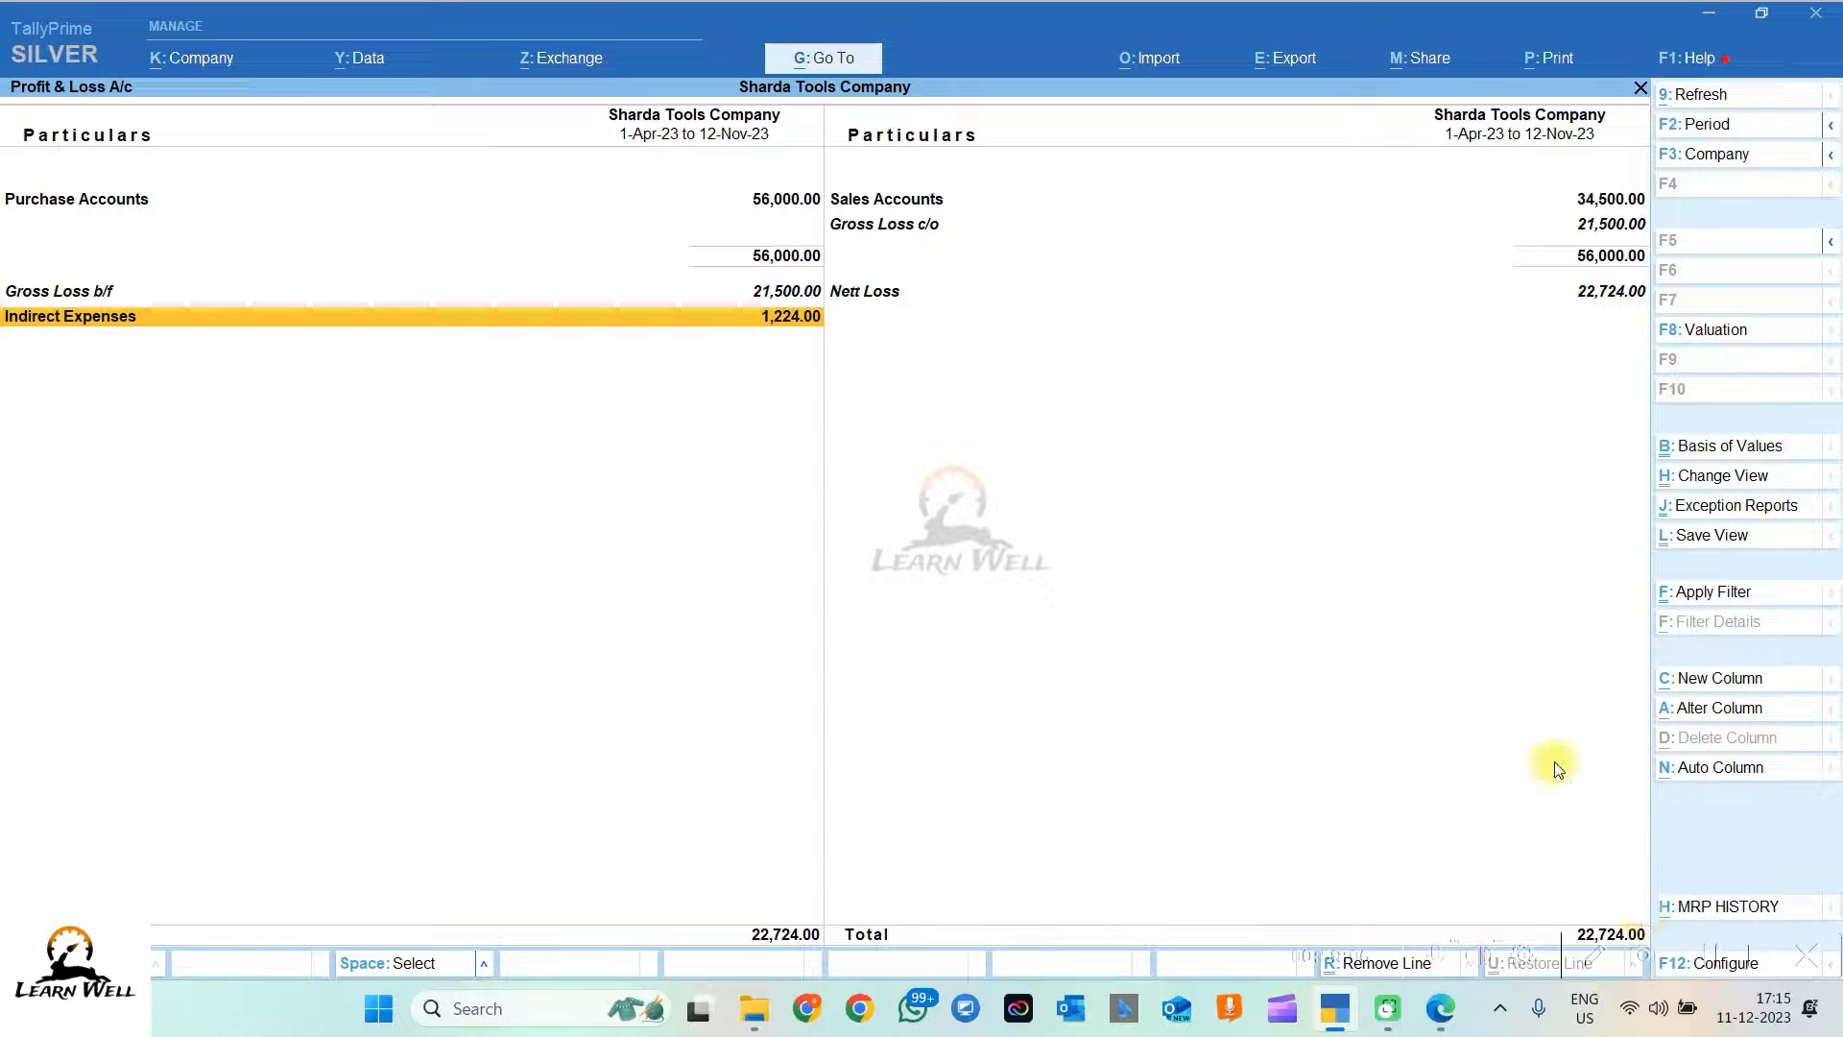
pyautogui.press('Escape')
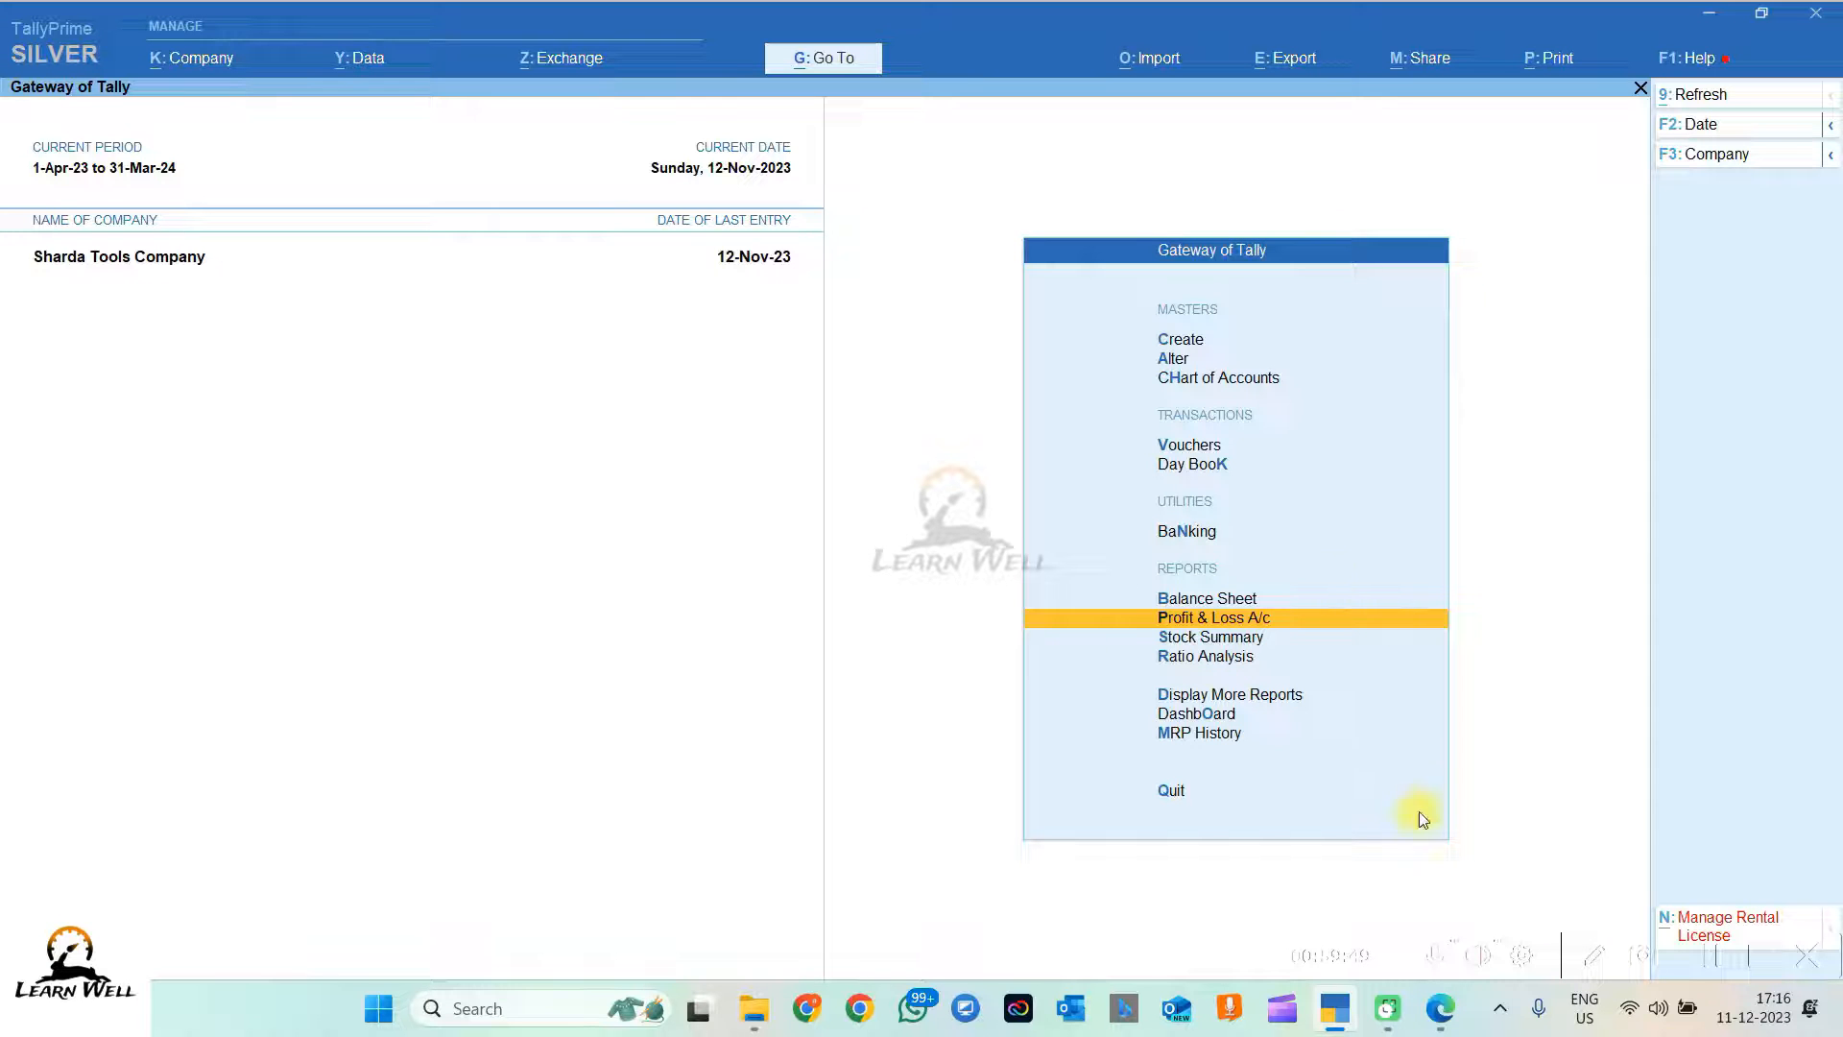
pyautogui.click(1440, 1008)
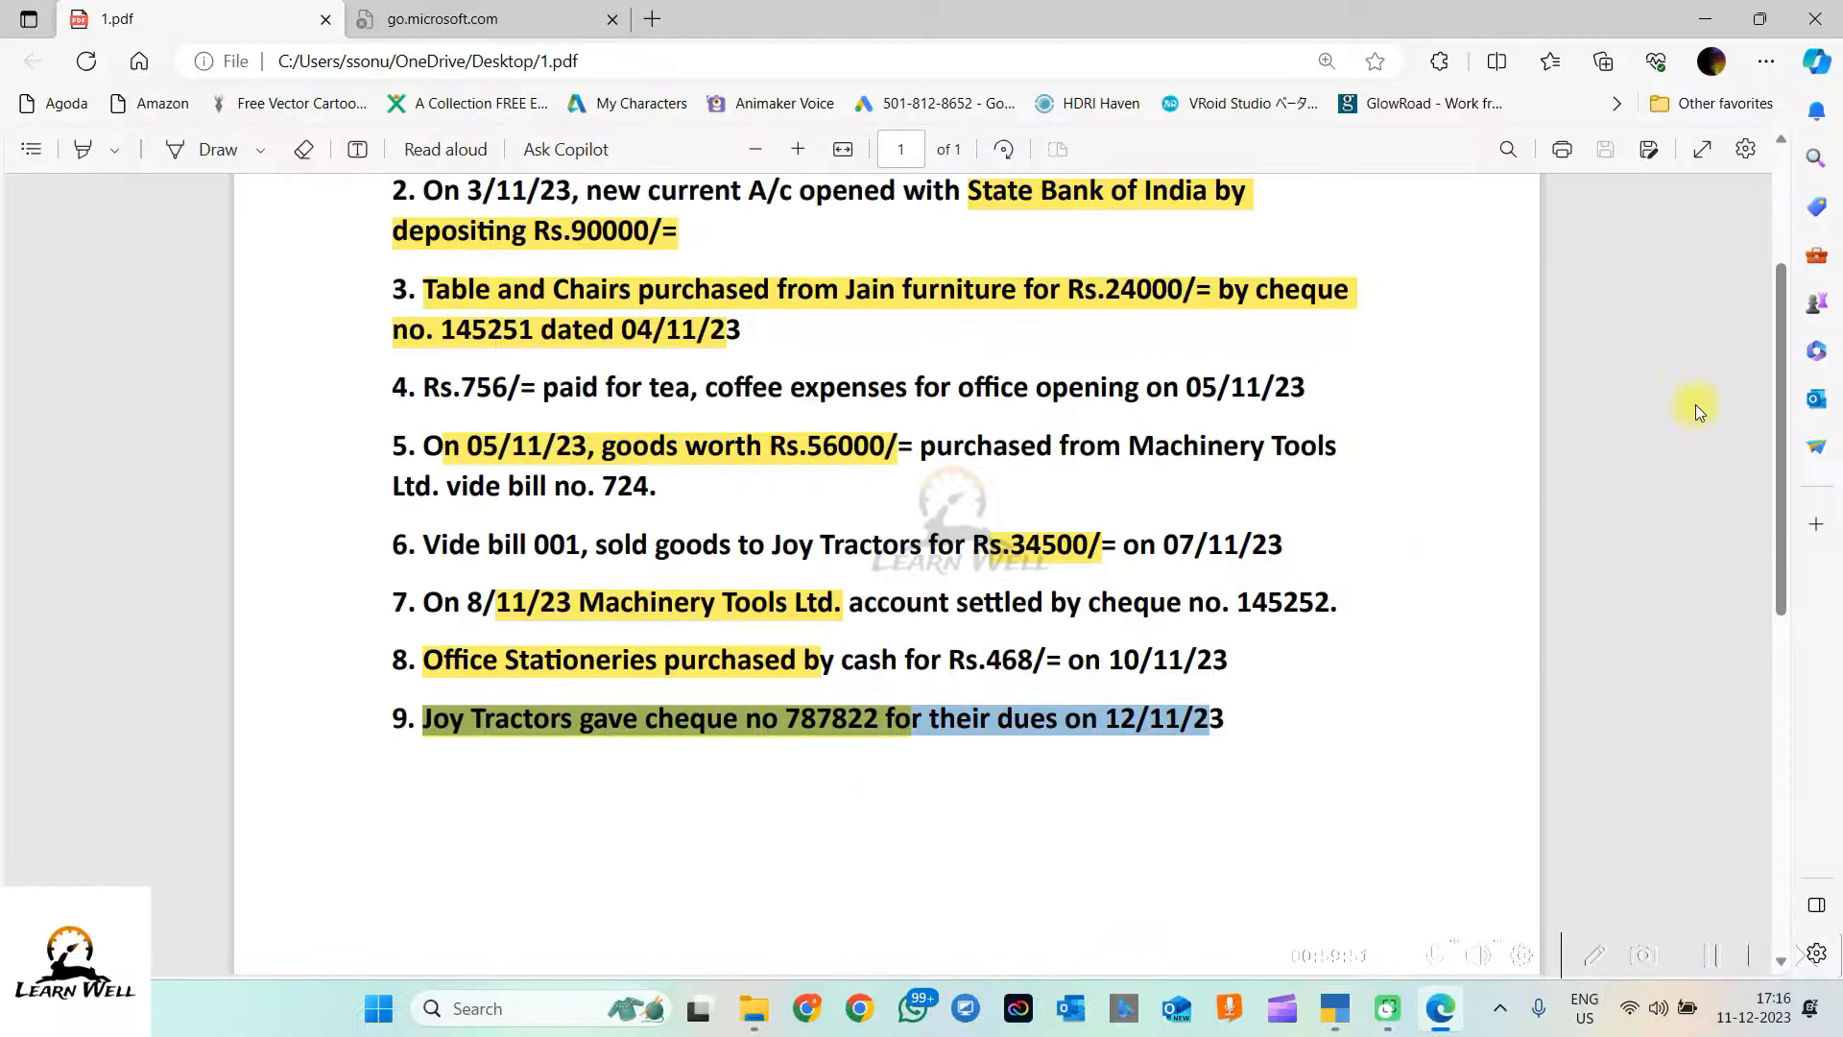
# Step: Scroll 1.pdf back up to transaction 1, then return to TallyPrime's Gateway of Tally
pyautogui.scroll(2, 1313, 381)
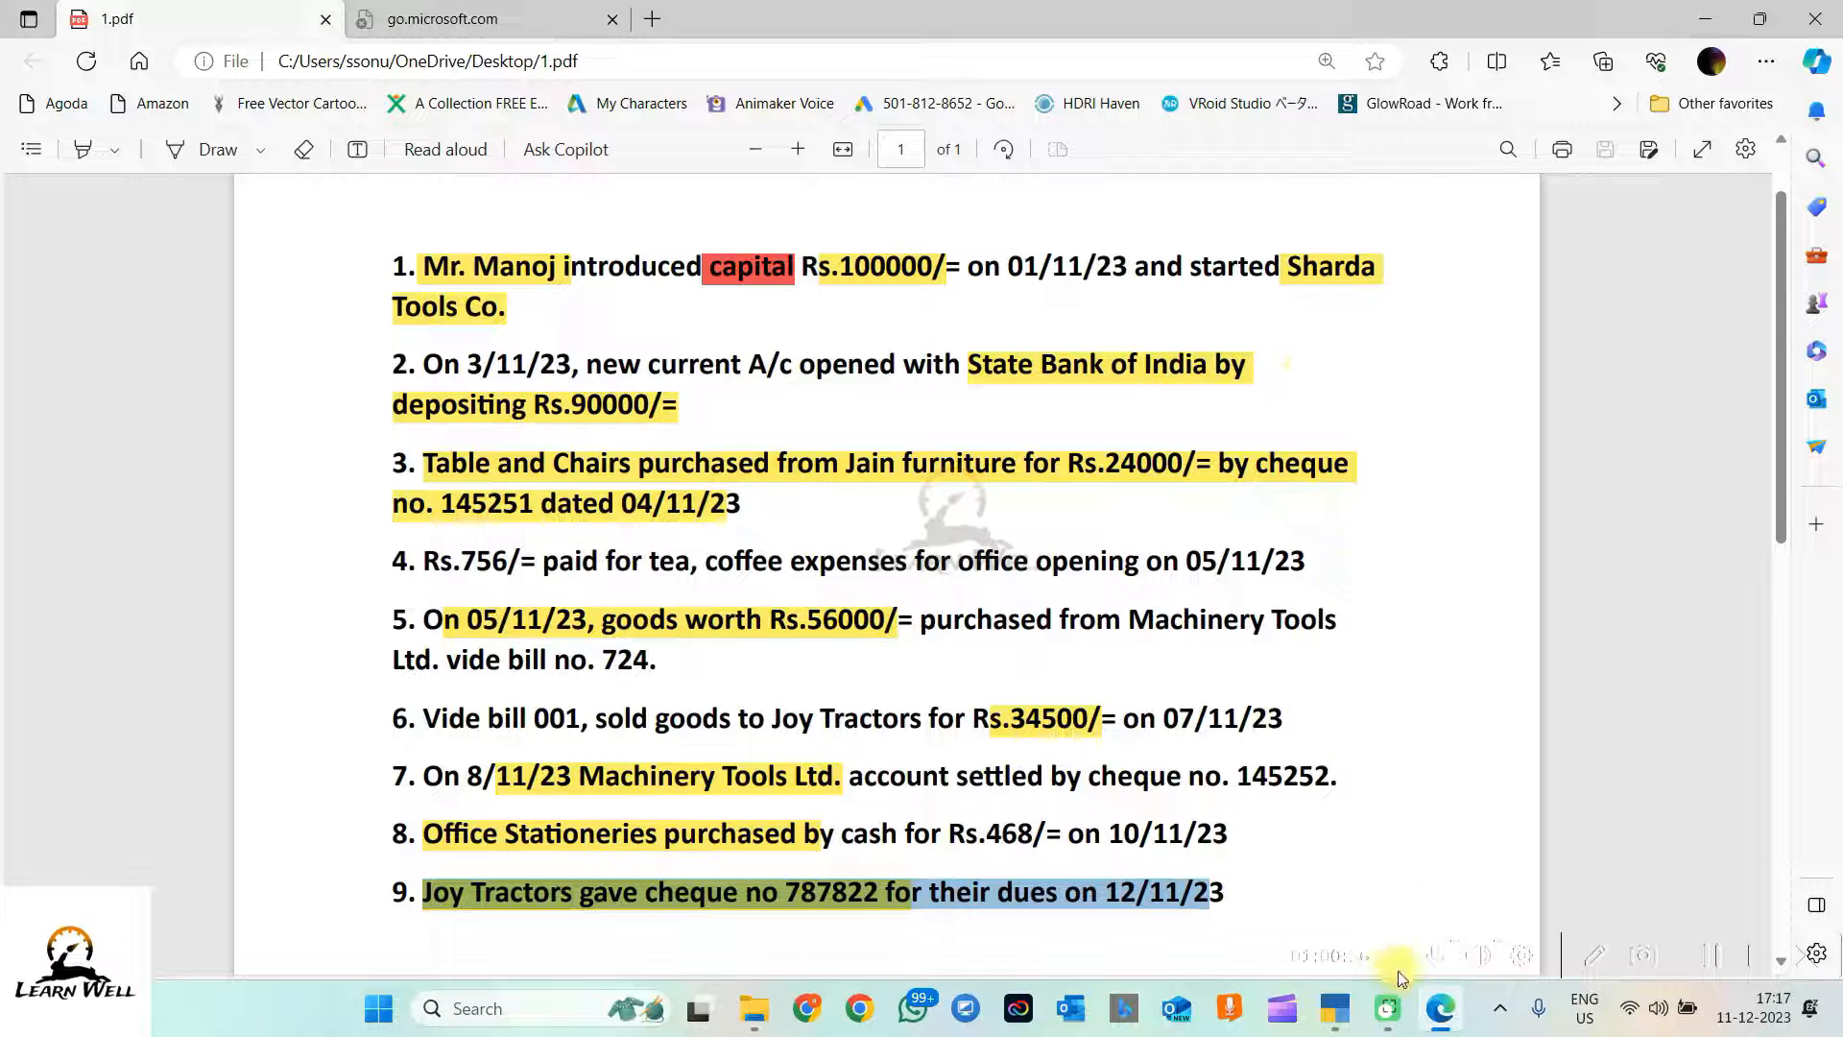
pyautogui.click(1335, 1008)
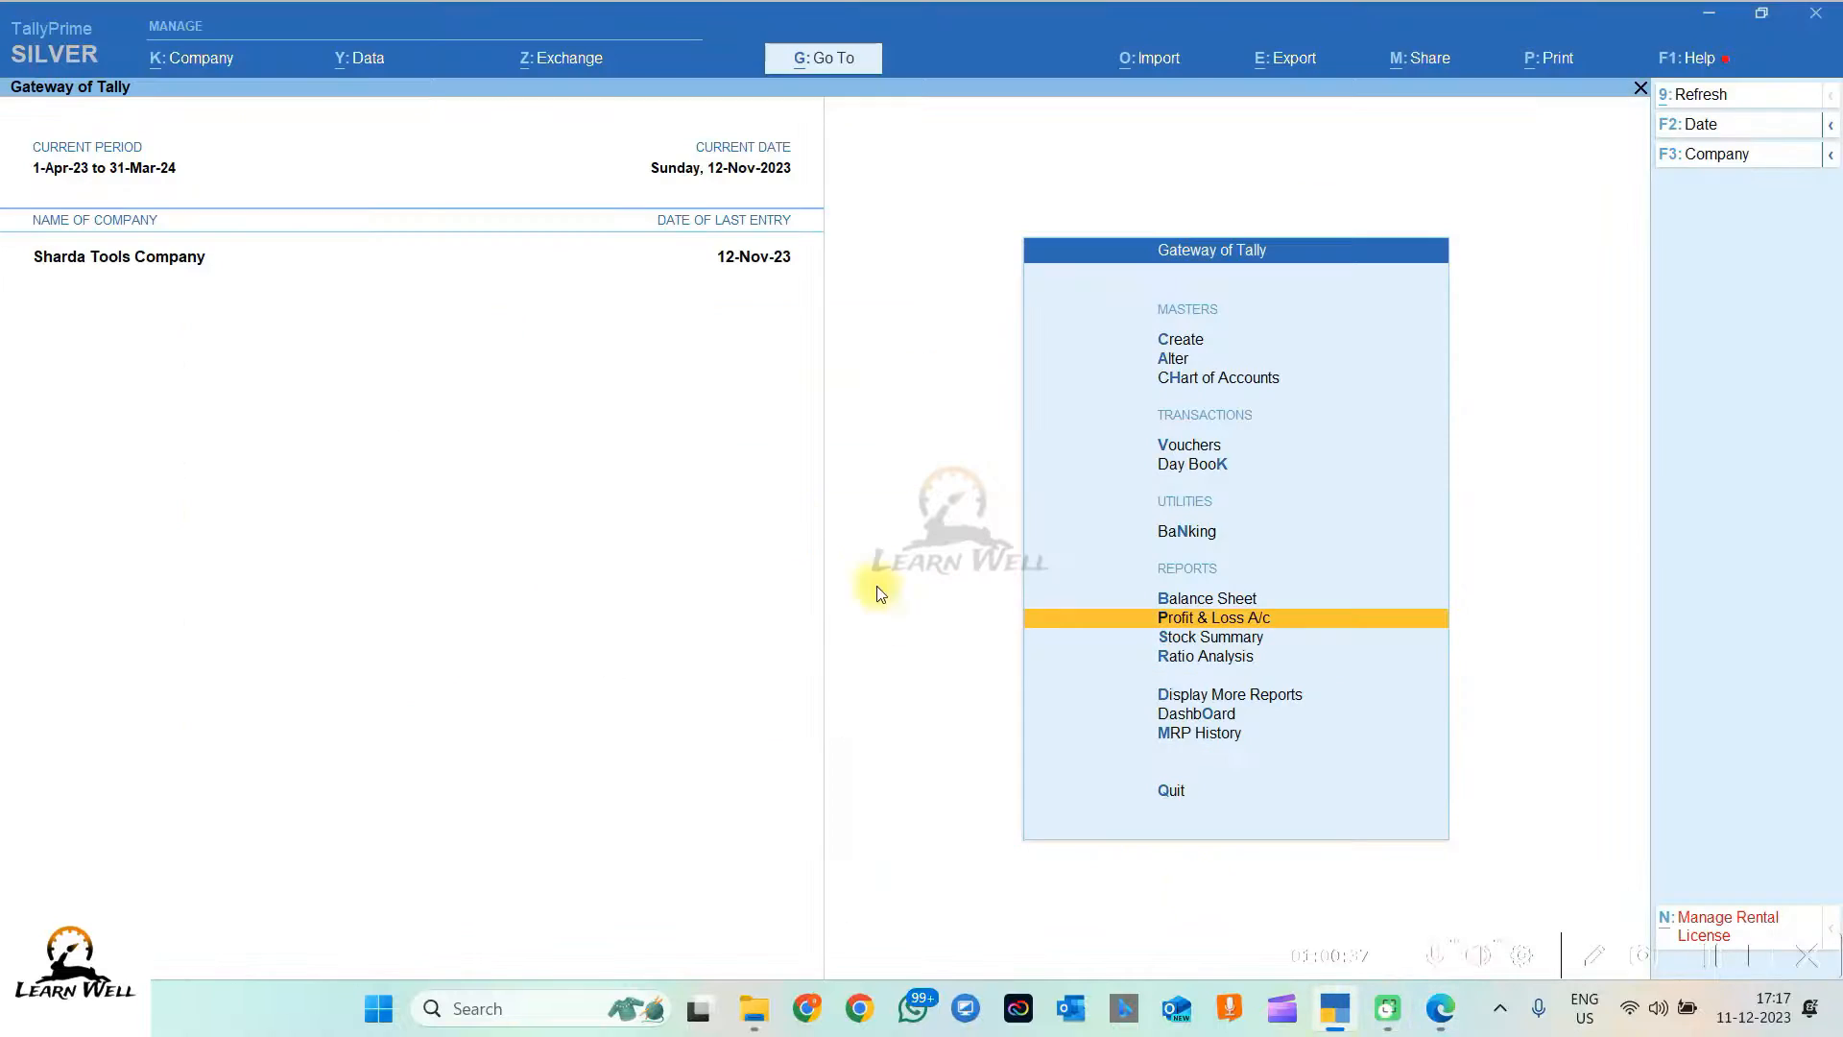
# Step: Open Company Features via K: Company and check that Enable GST is Yes
pyautogui.click(193, 55)
pyautogui.click(203, 396)
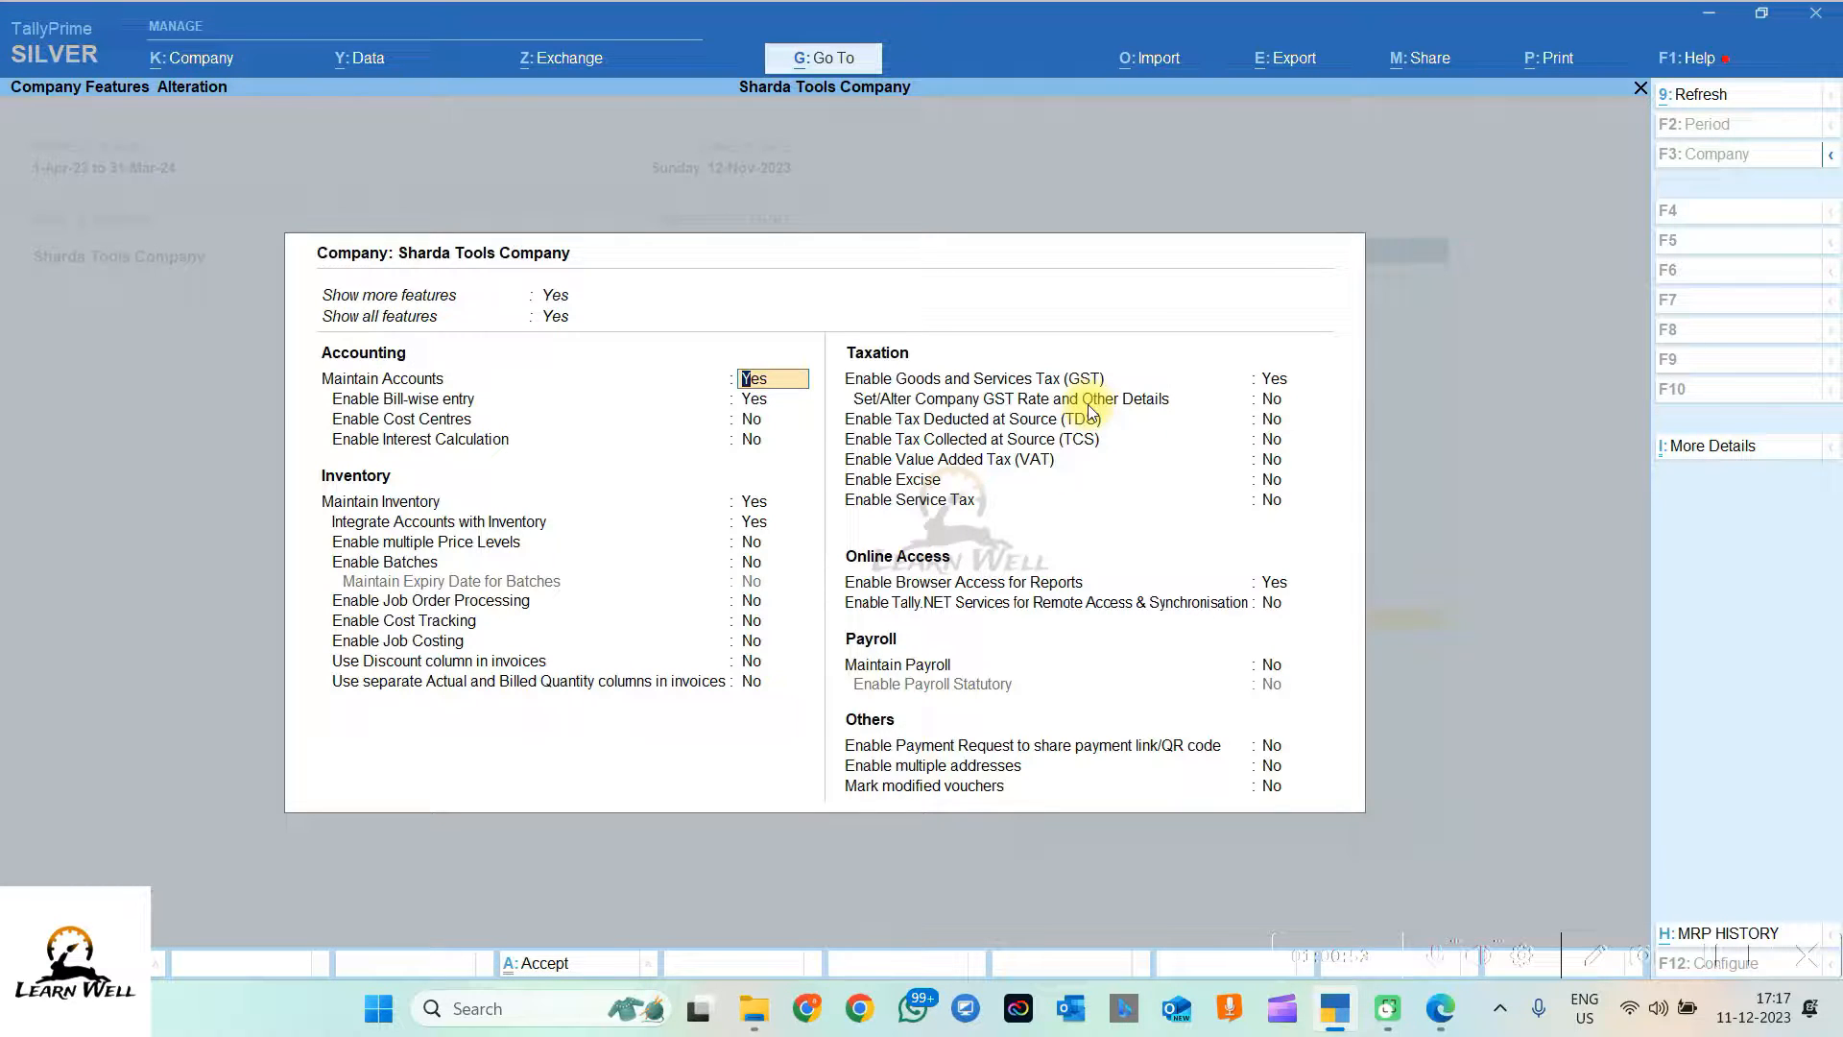
pyautogui.click(1278, 380)
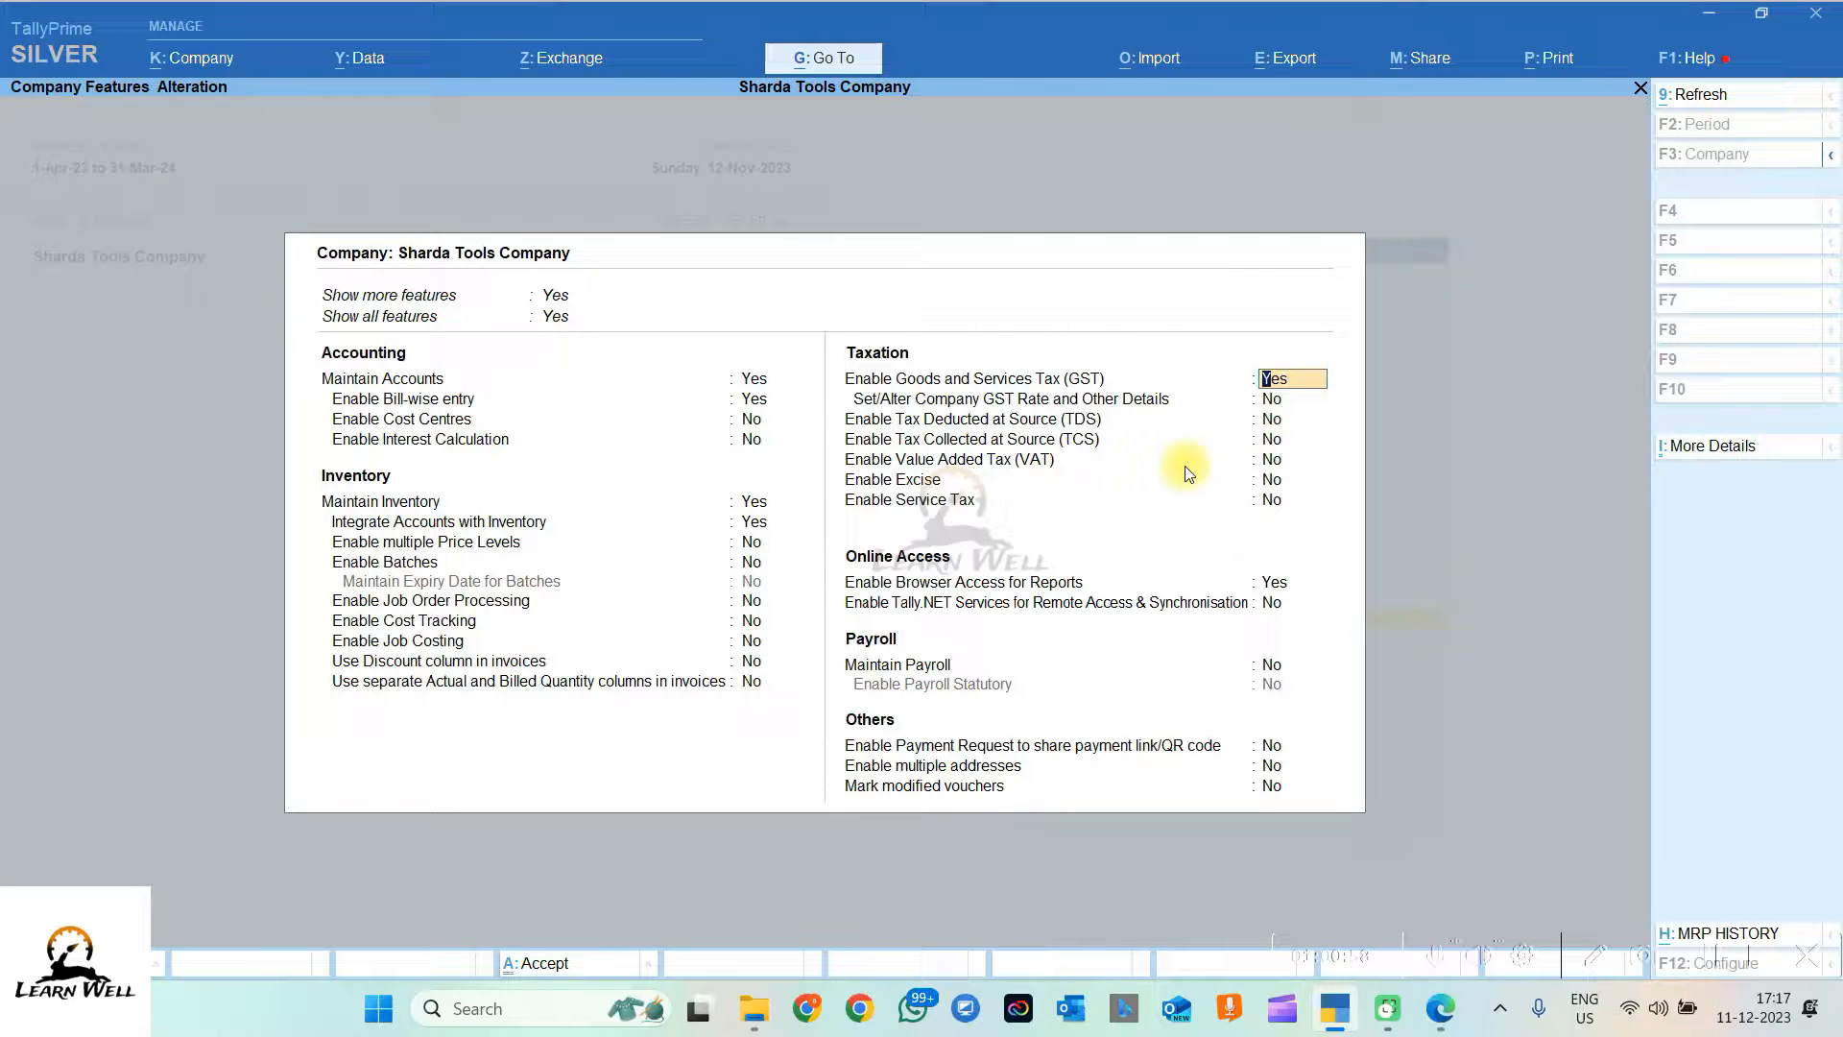
# Step: Browse the Data, Exchange, Import and Company menus in turn
pyautogui.click(362, 57)
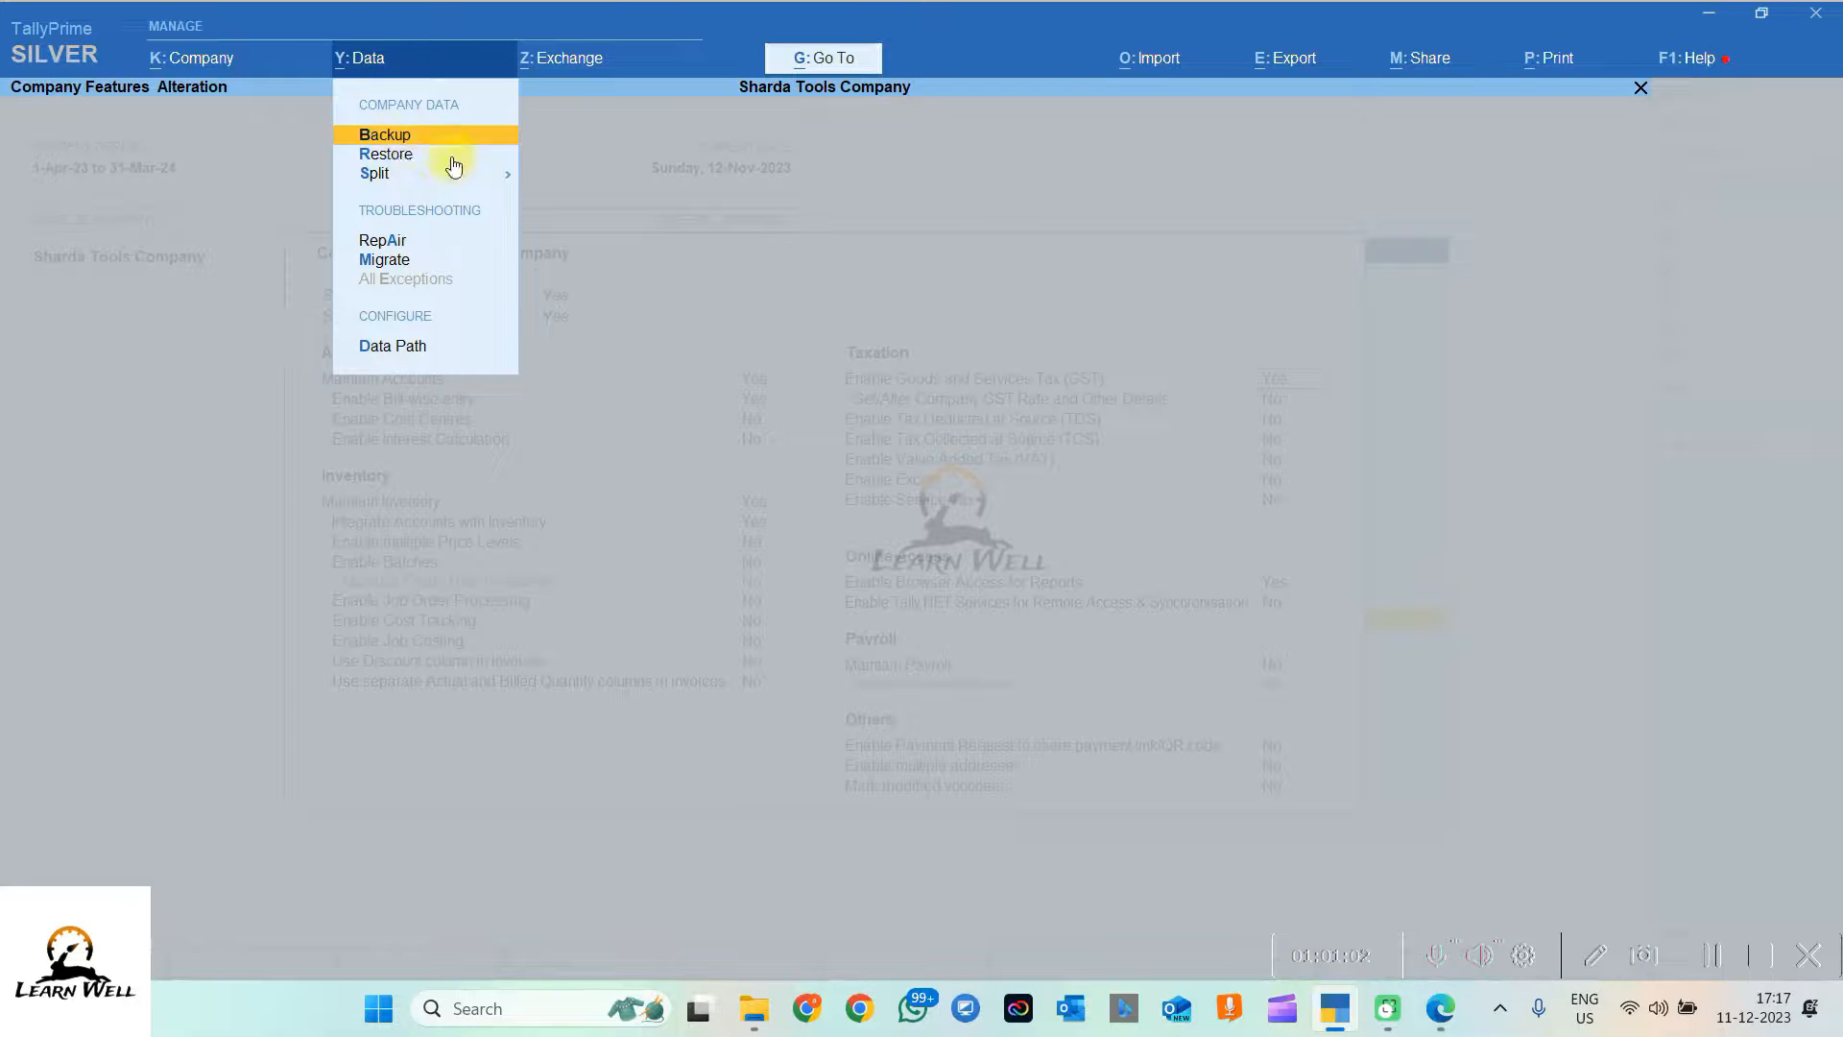
pyautogui.click(561, 60)
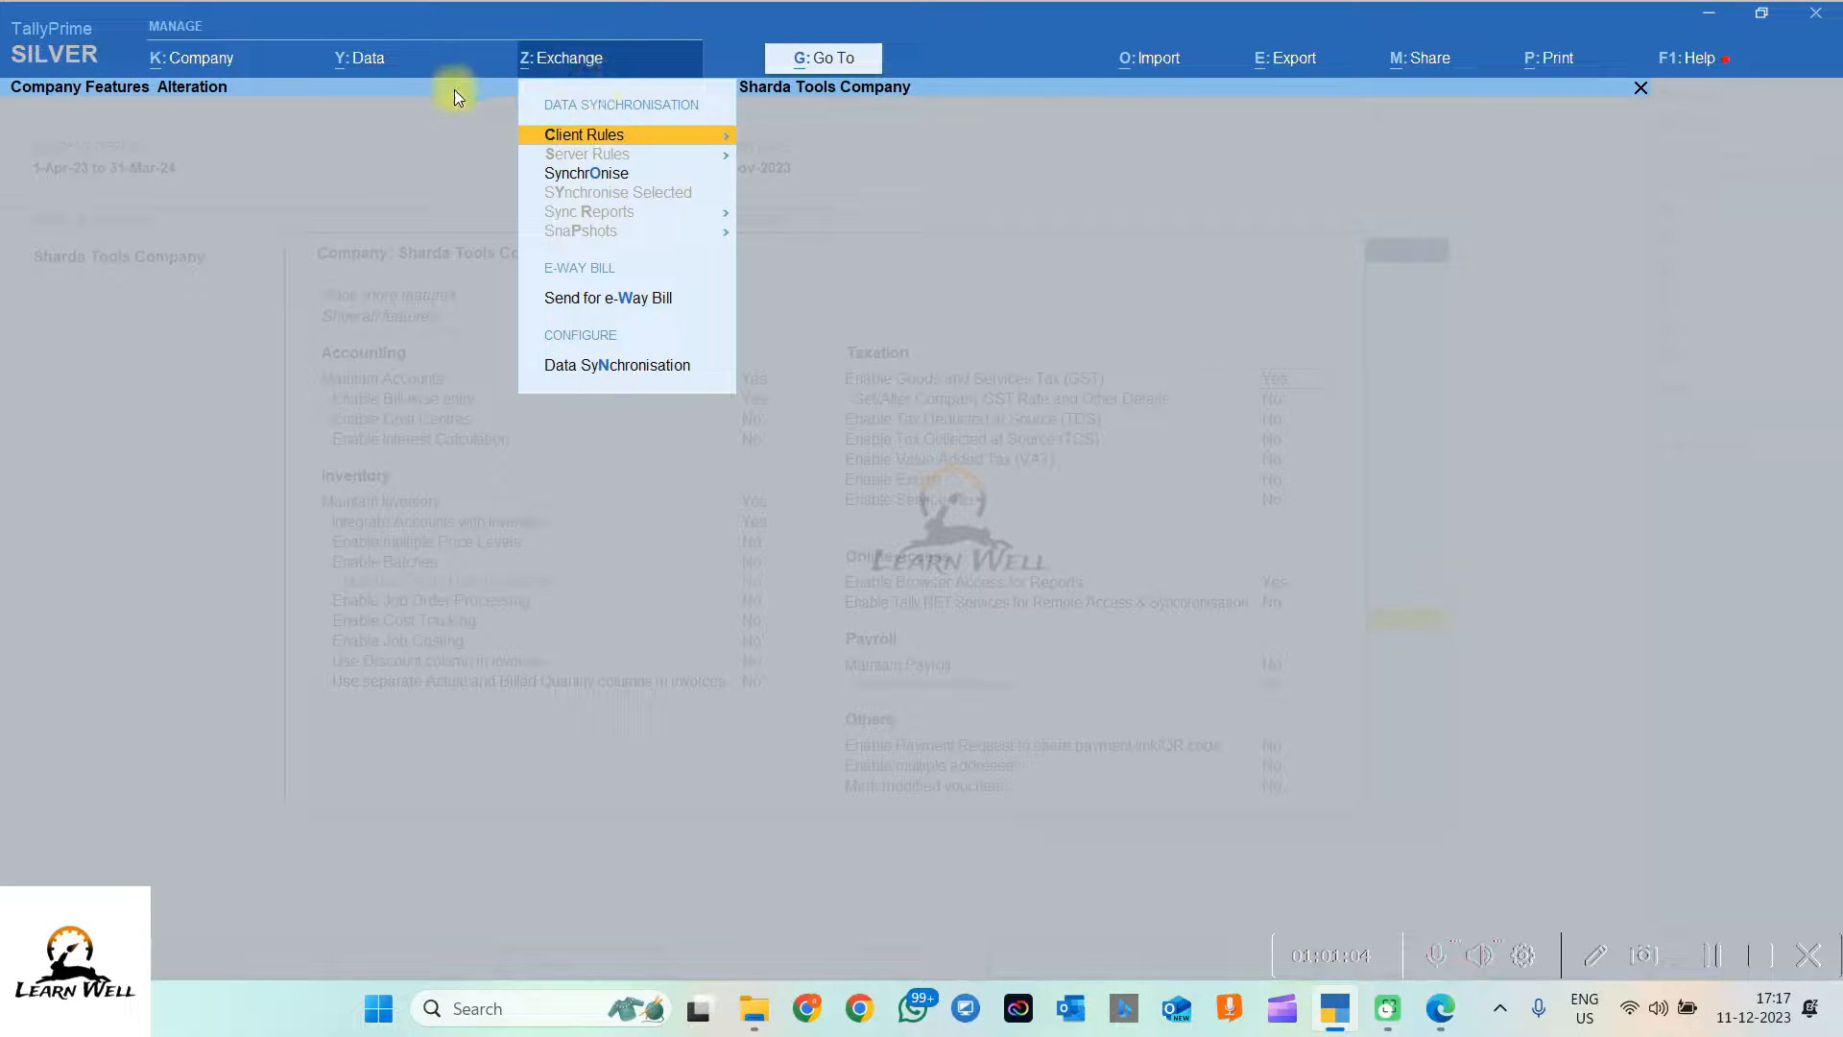
pyautogui.click(1150, 58)
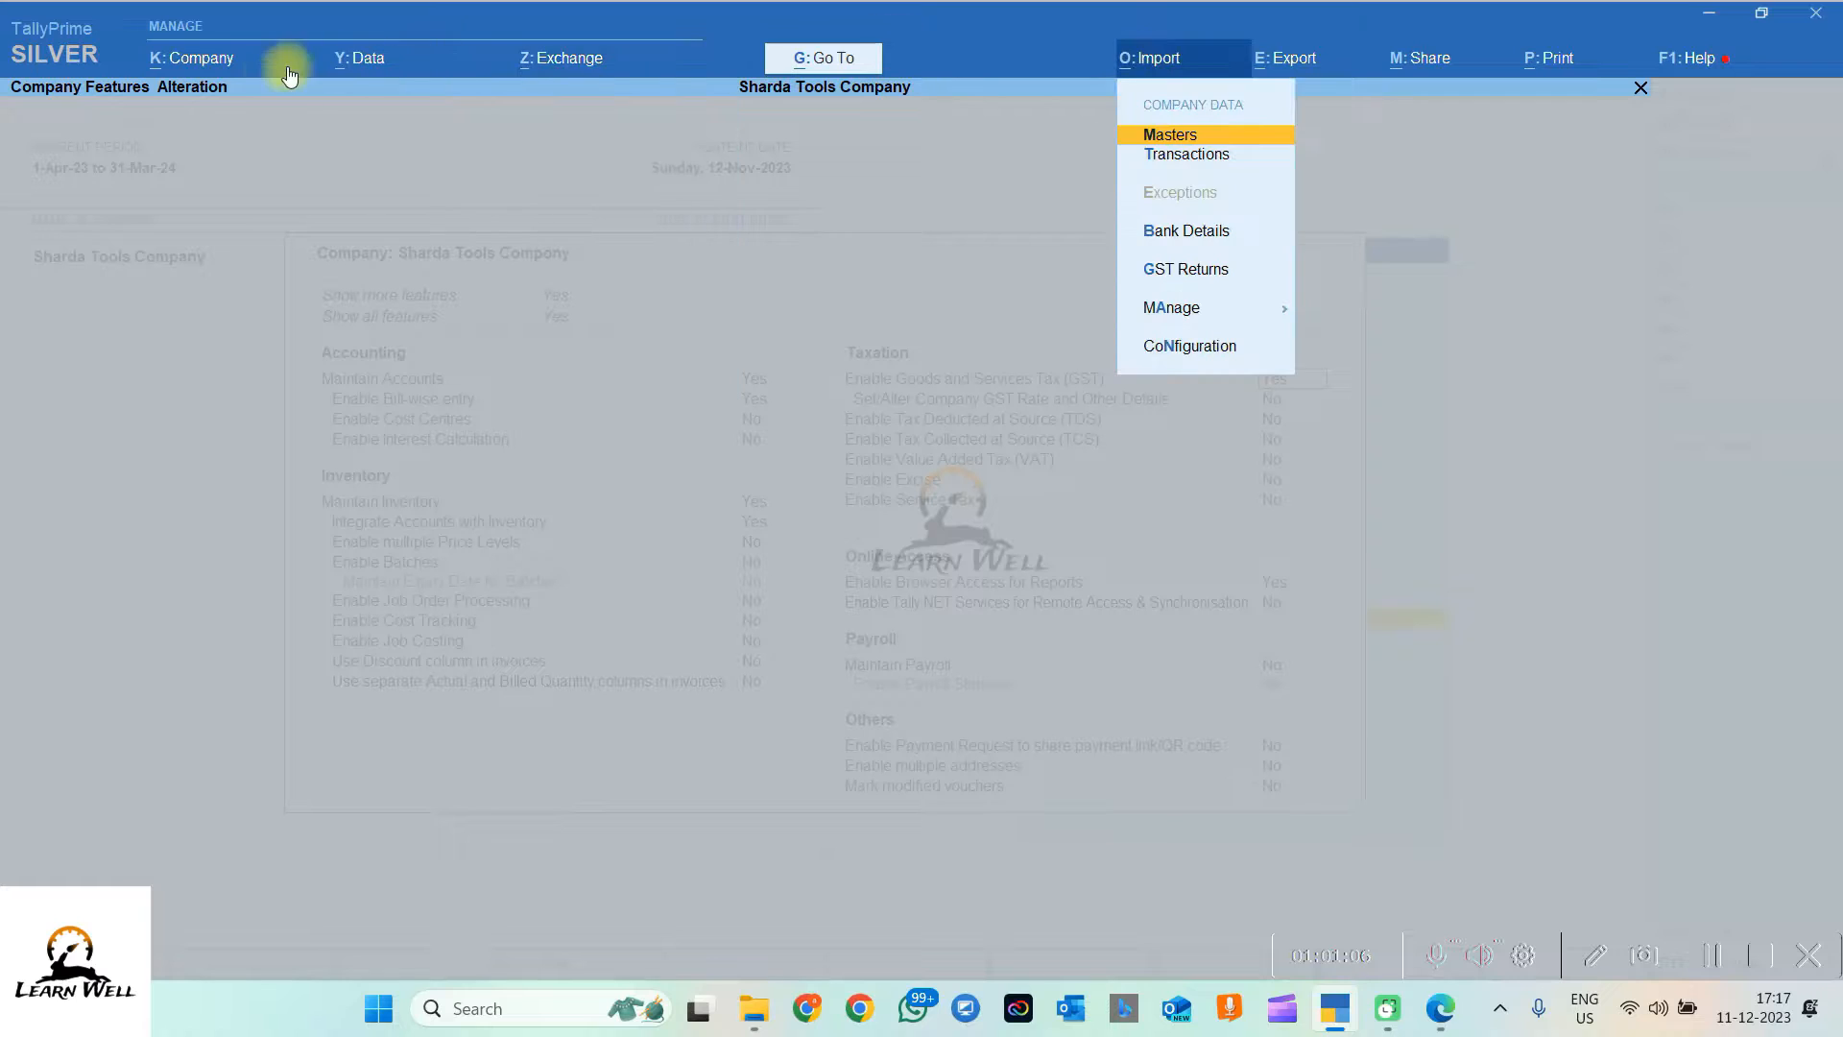
pyautogui.click(240, 65)
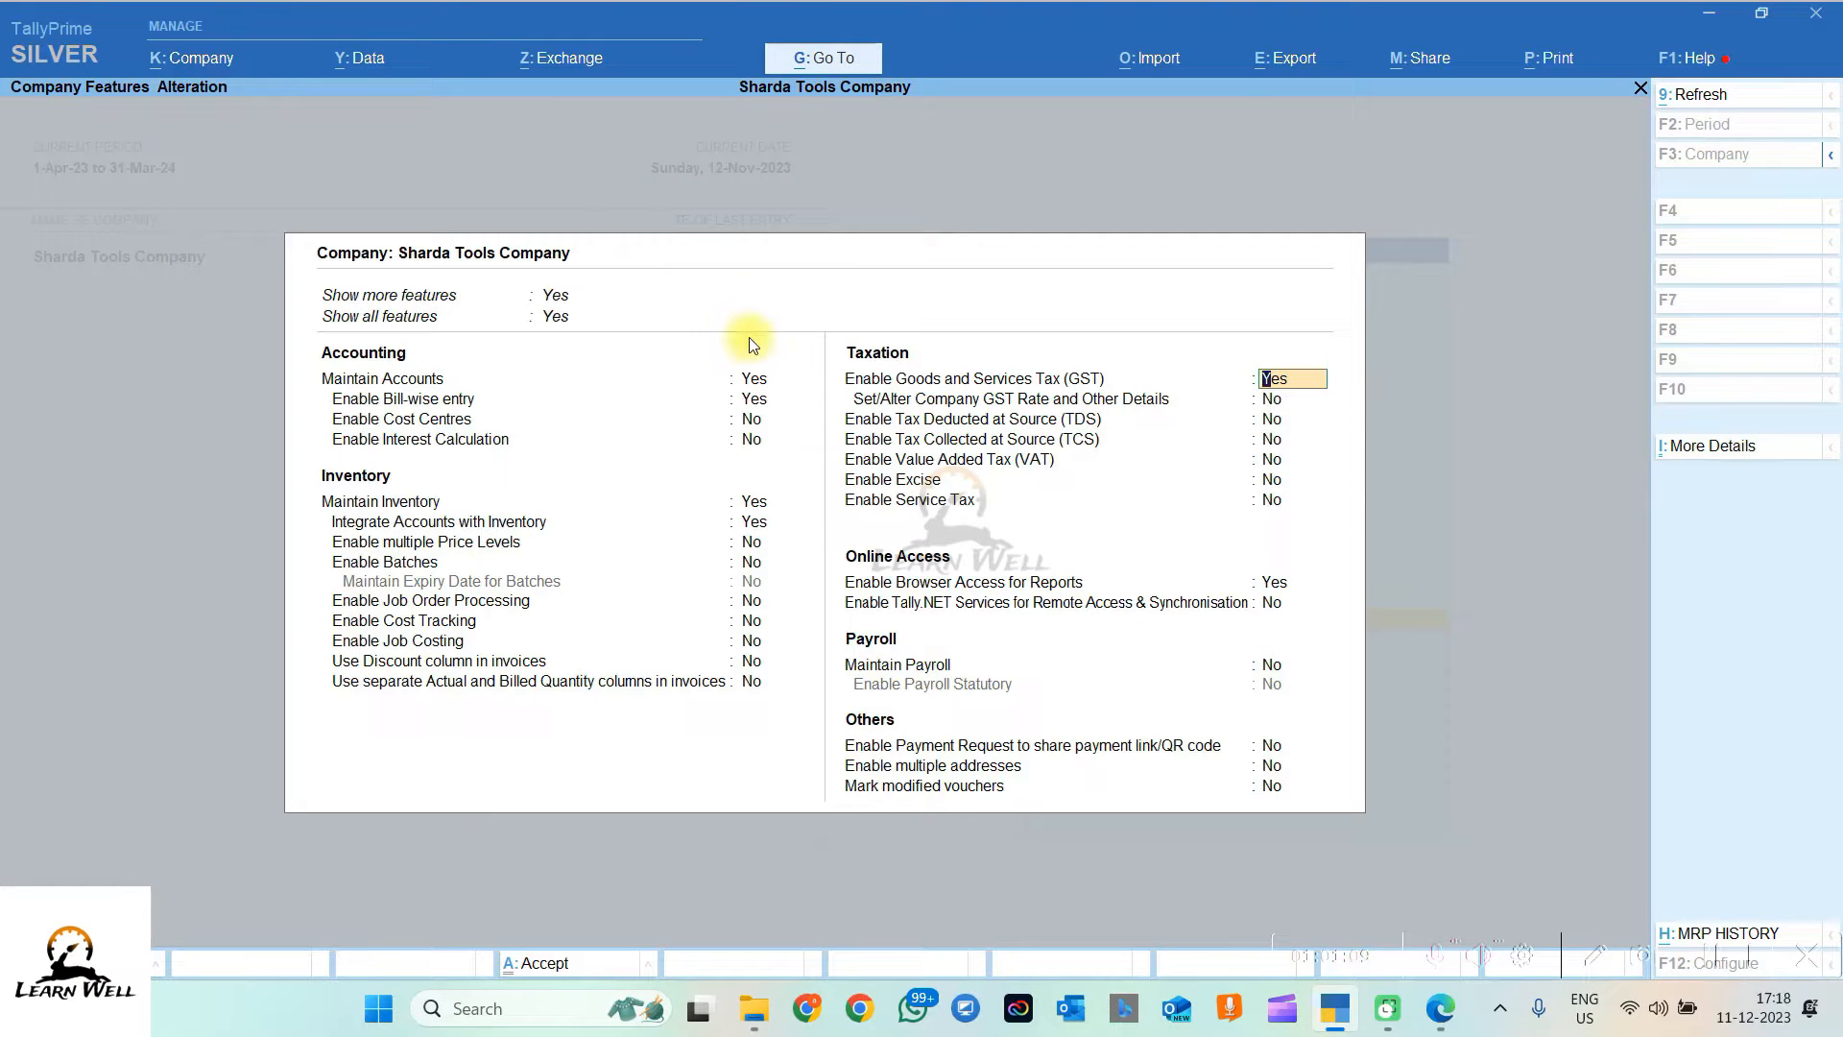